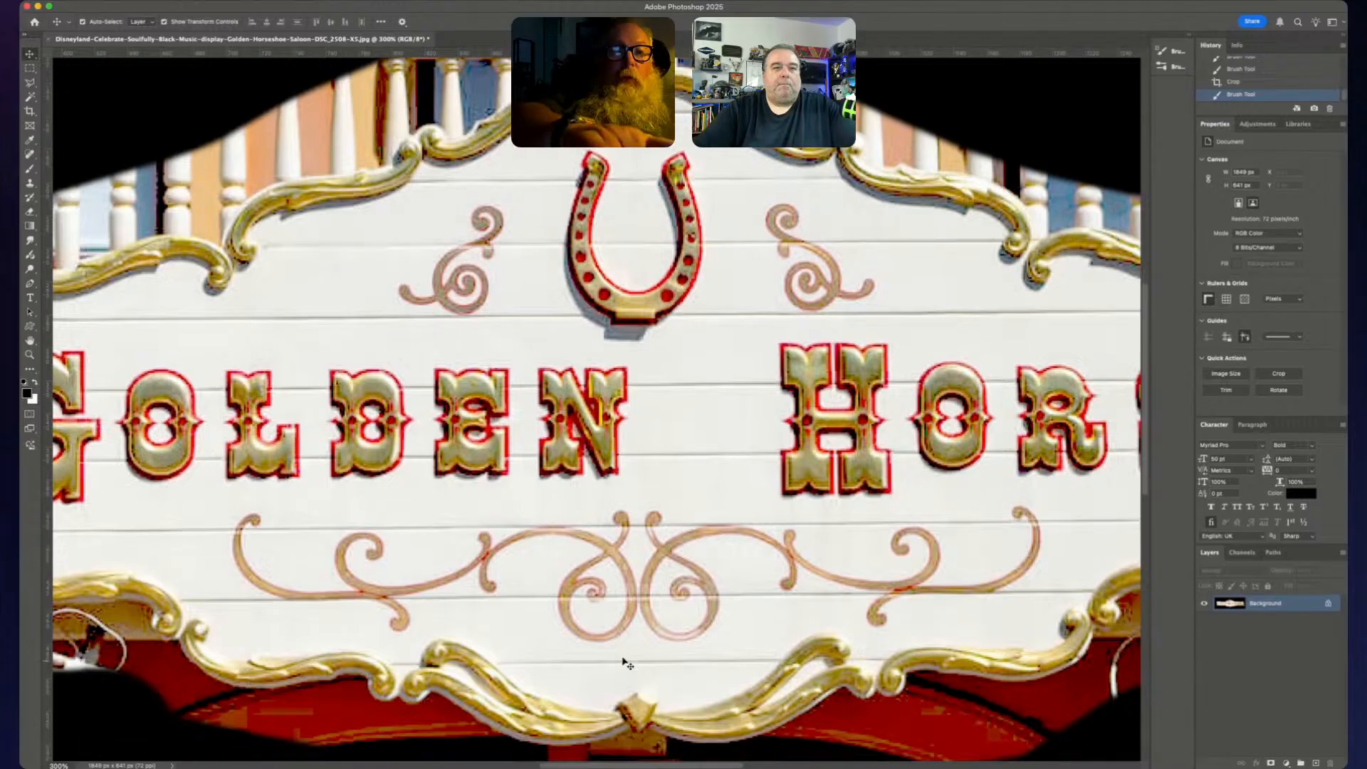
- Look over the Golden Horseshoe sign photo, from the horseshoe and gold trim to the lettering and the sign's right end
scroll(633, 661, "right", 2)
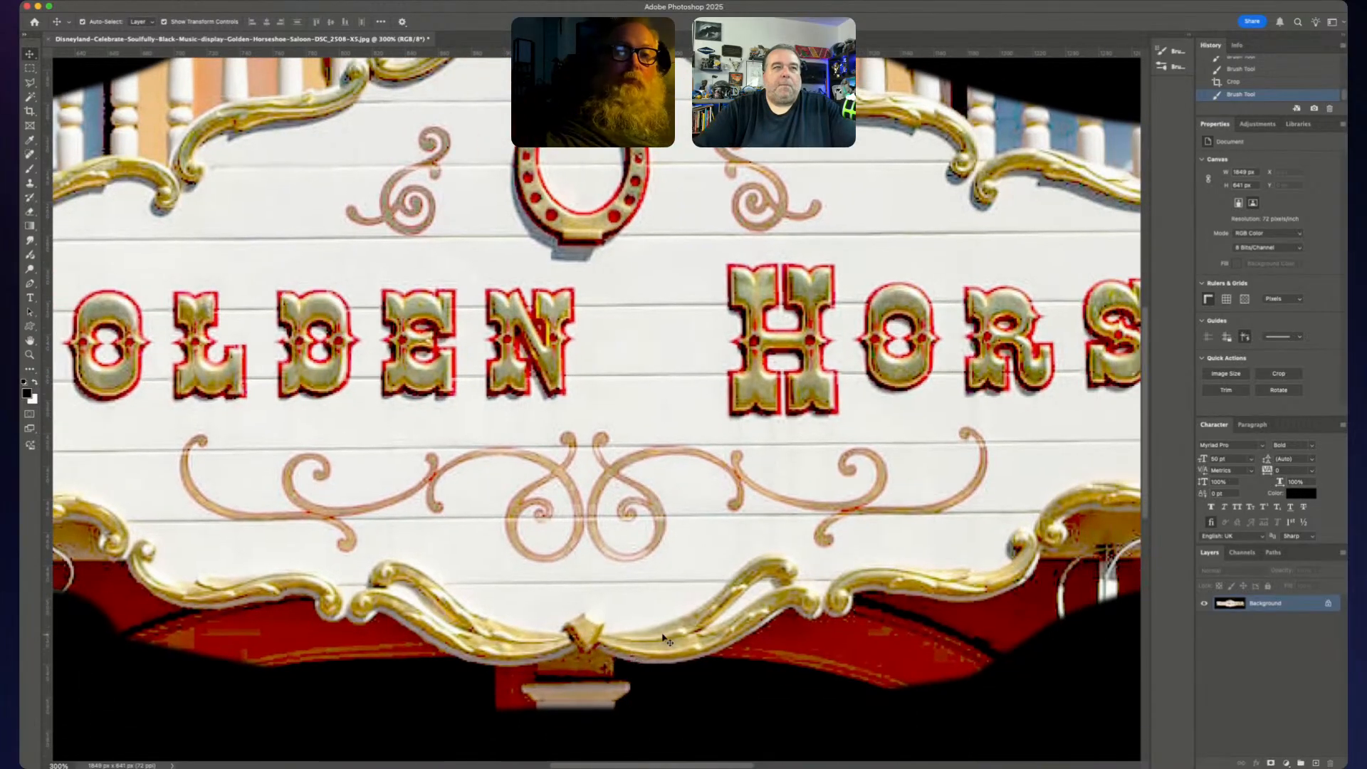
scroll(672, 639, "up", 6)
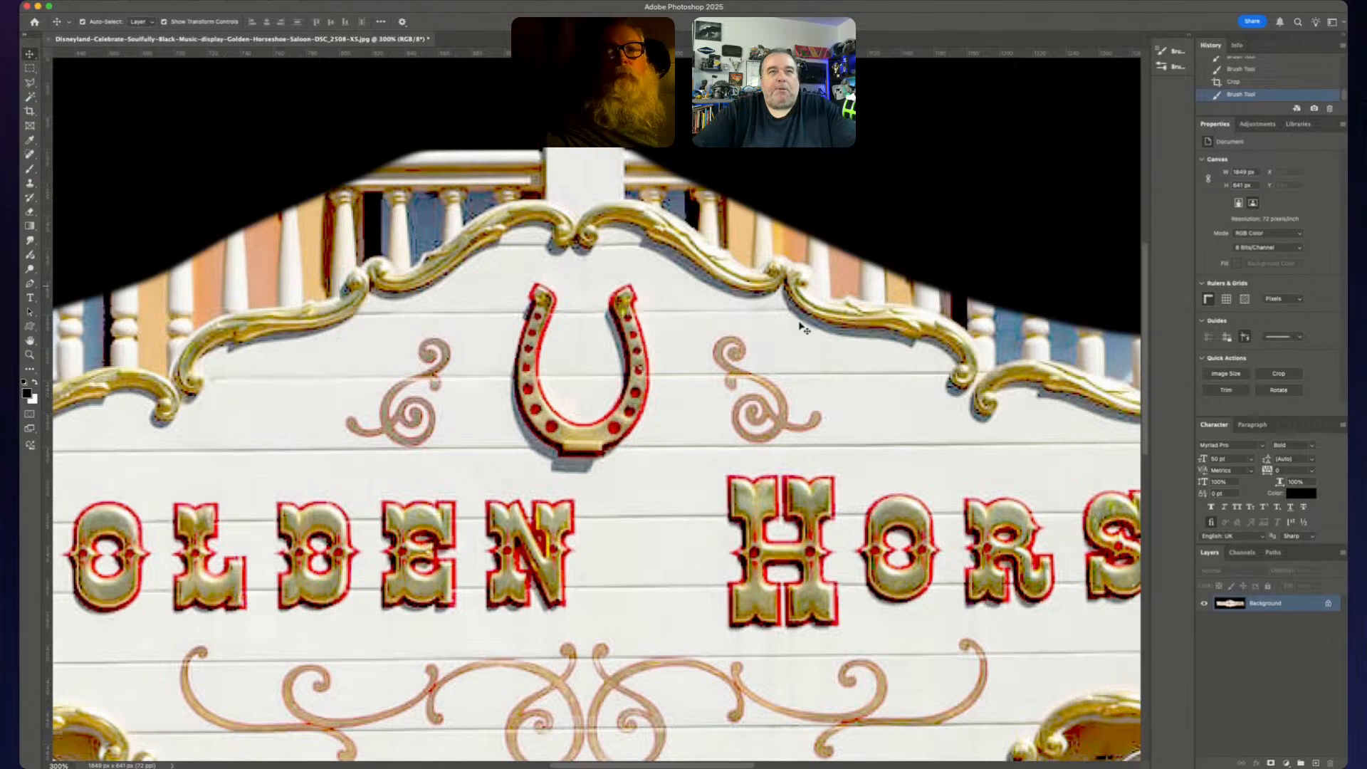
scroll(827, 332, "right", 5)
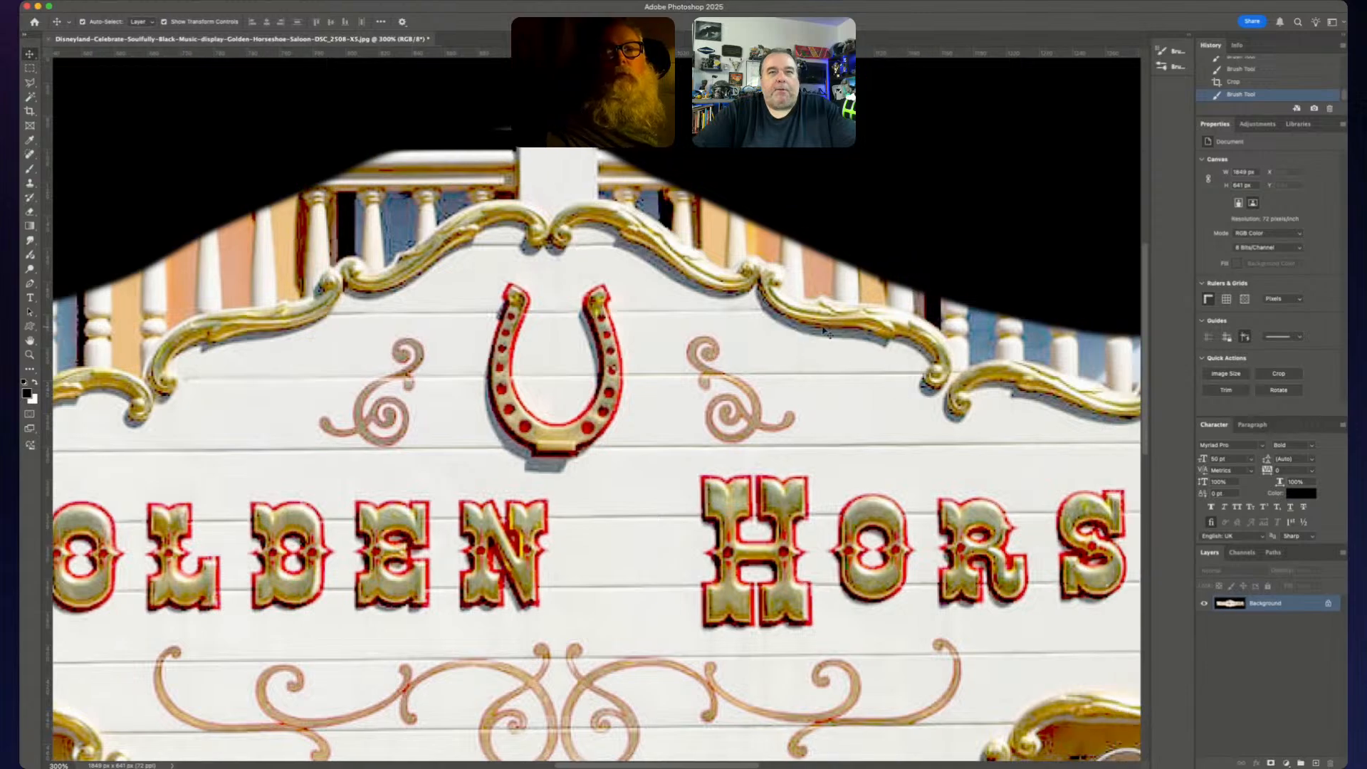
scroll(890, 413, "down", 1)
scroll(819, 399, "right", 6)
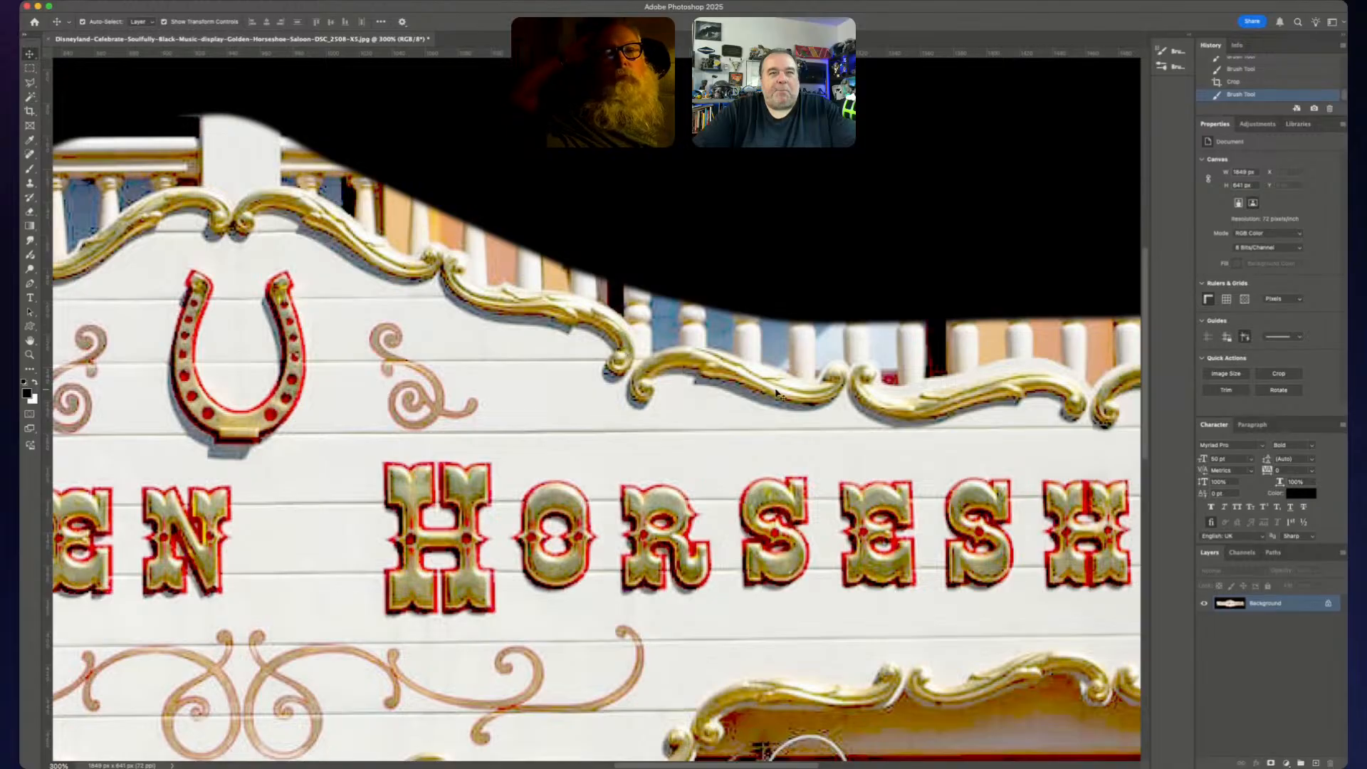
scroll(787, 392, "right", 10)
scroll(789, 393, "left", 3)
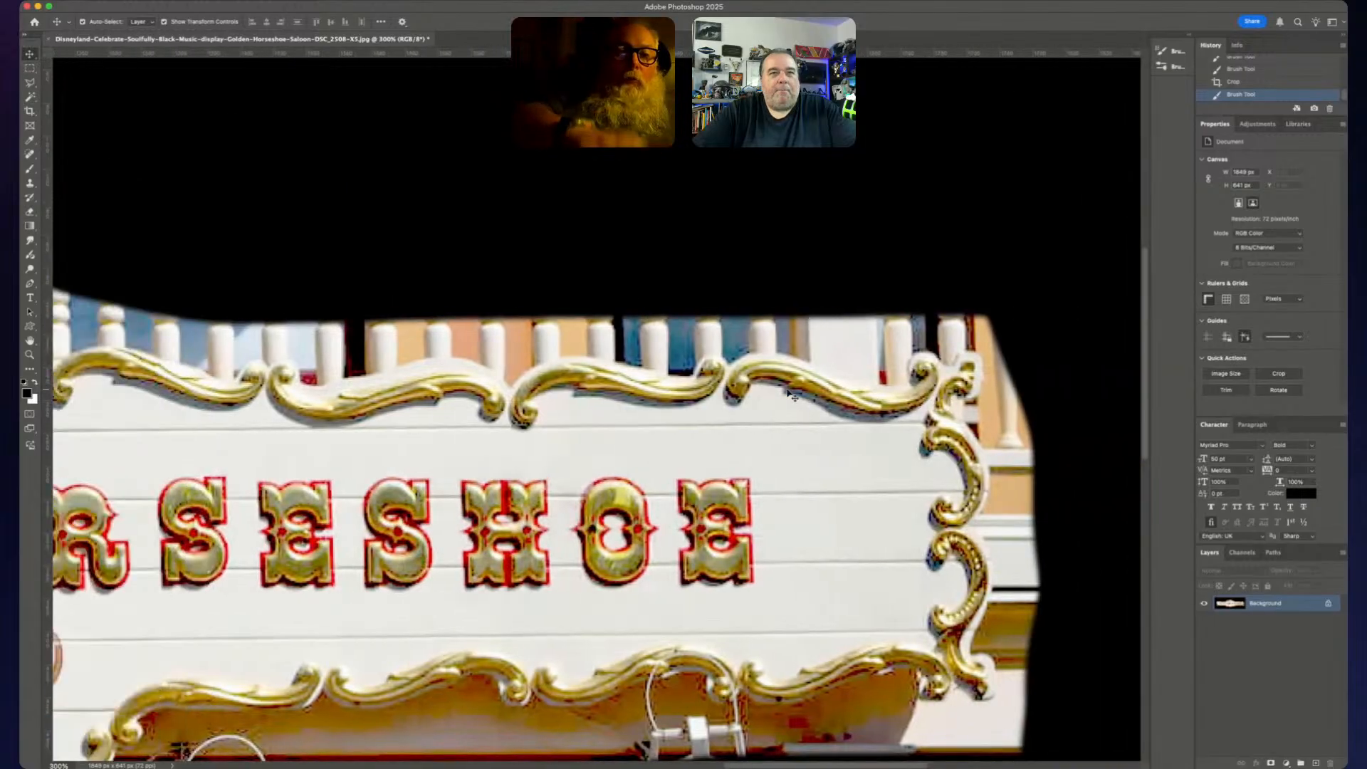
scroll(790, 393, "left", 20)
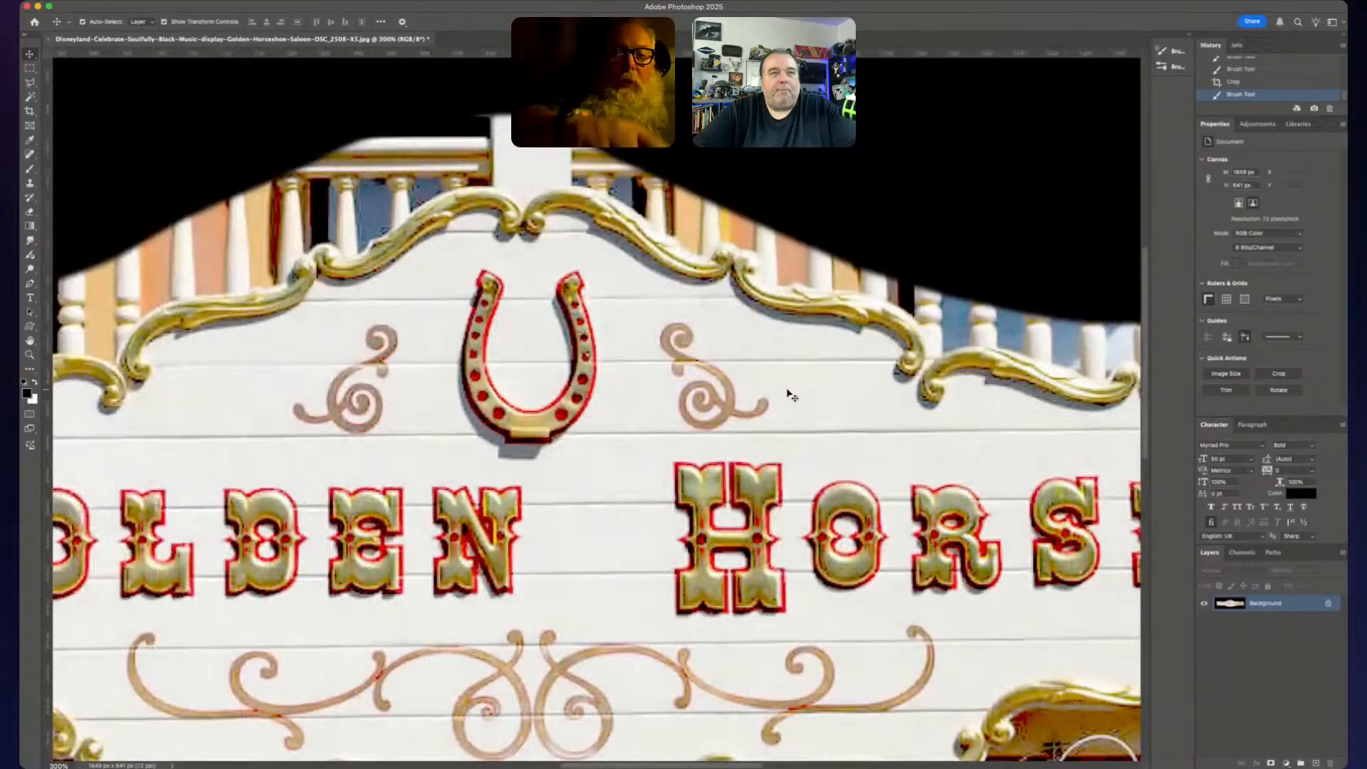
scroll(789, 394, "left", 2)
scroll(692, 460, "left", 6)
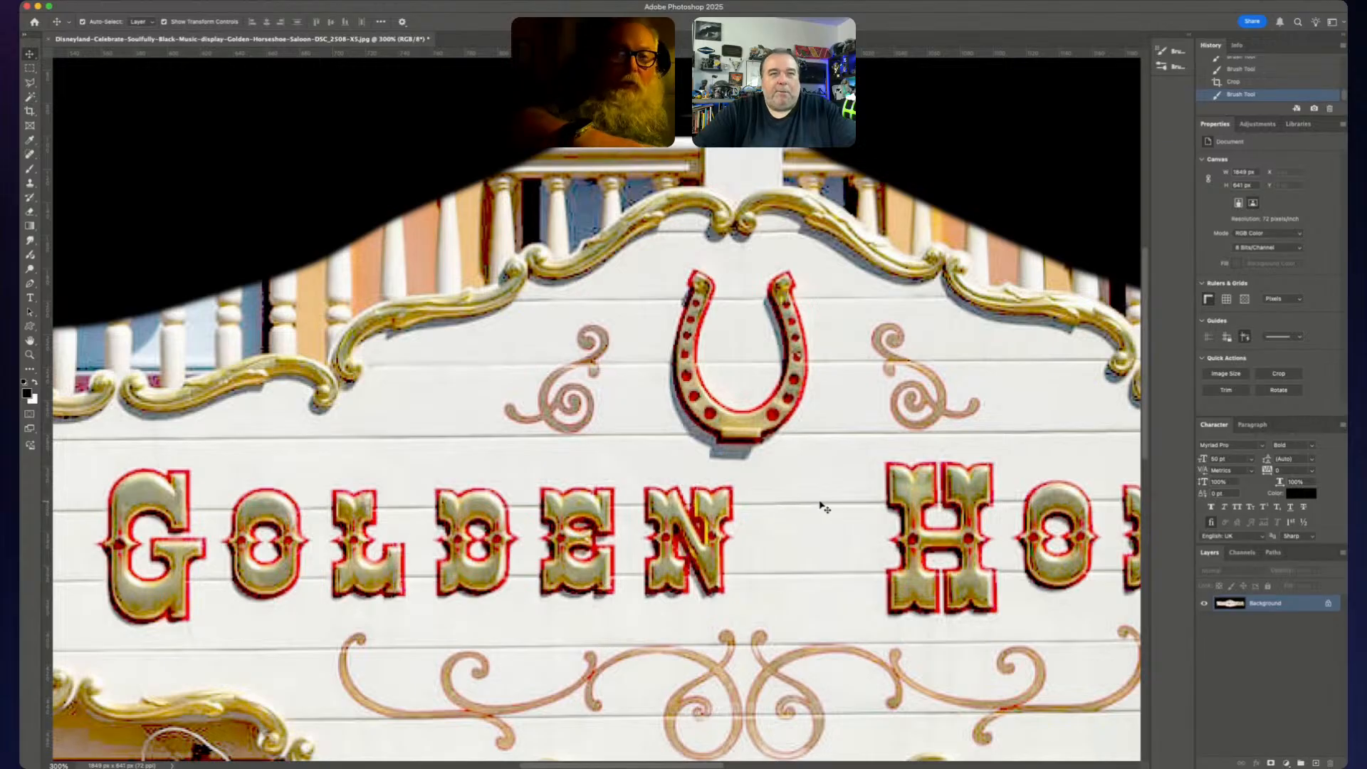
scroll(823, 505, "left", 2)
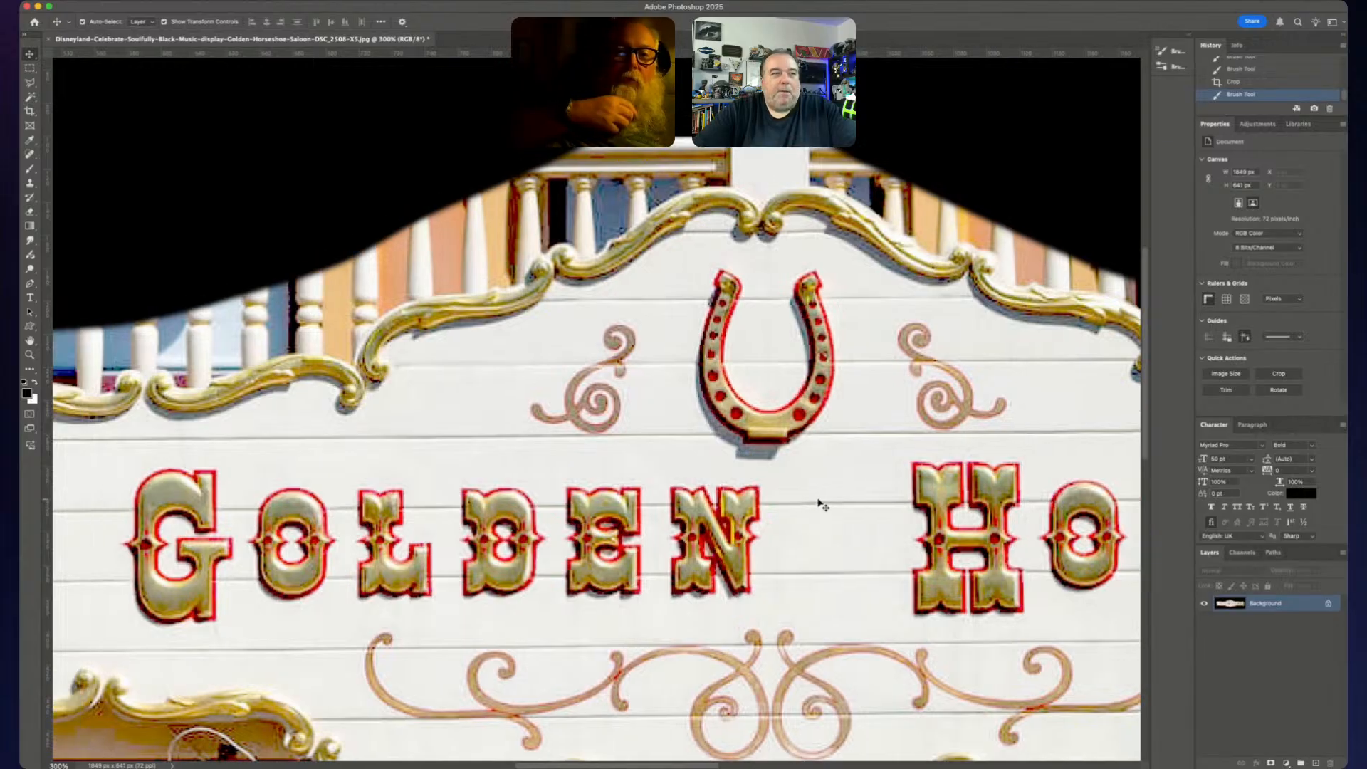
scroll(823, 505, "down", 3)
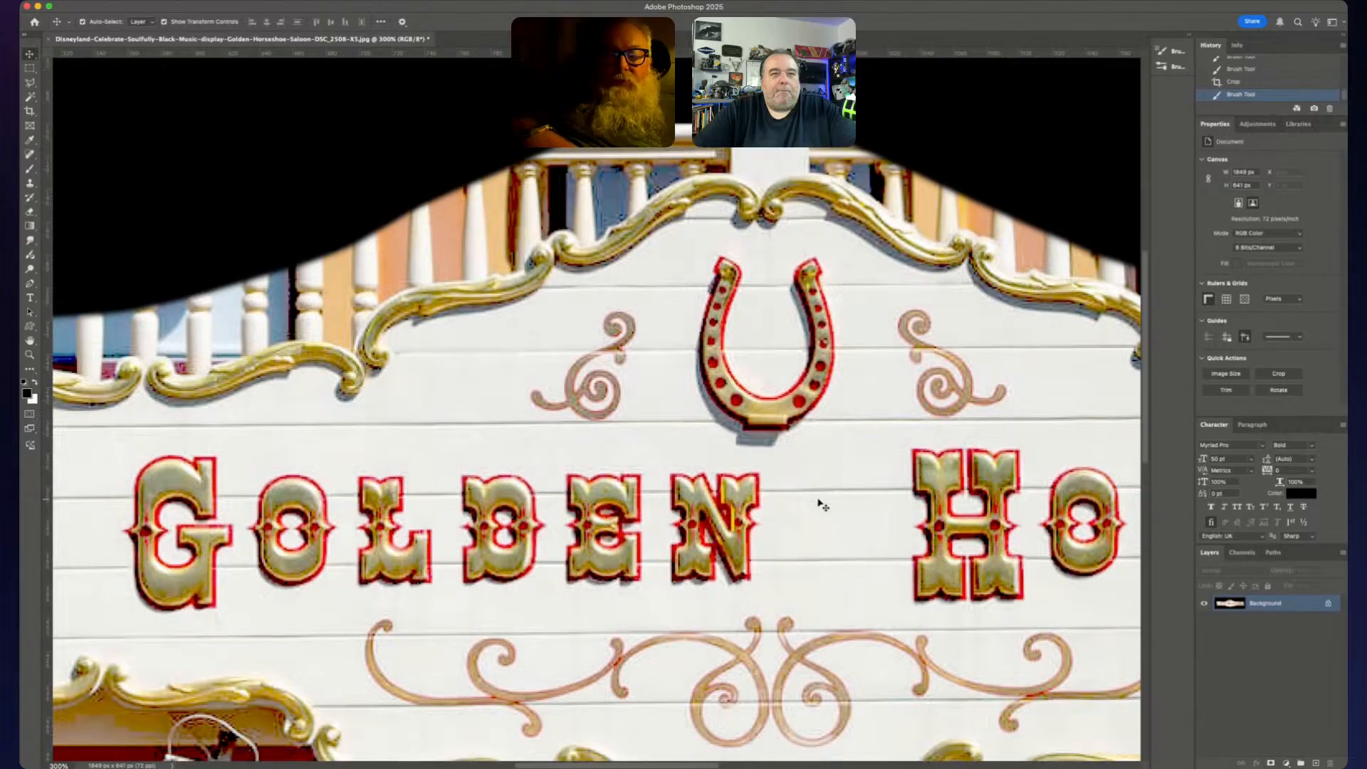
scroll(823, 505, "right", 9)
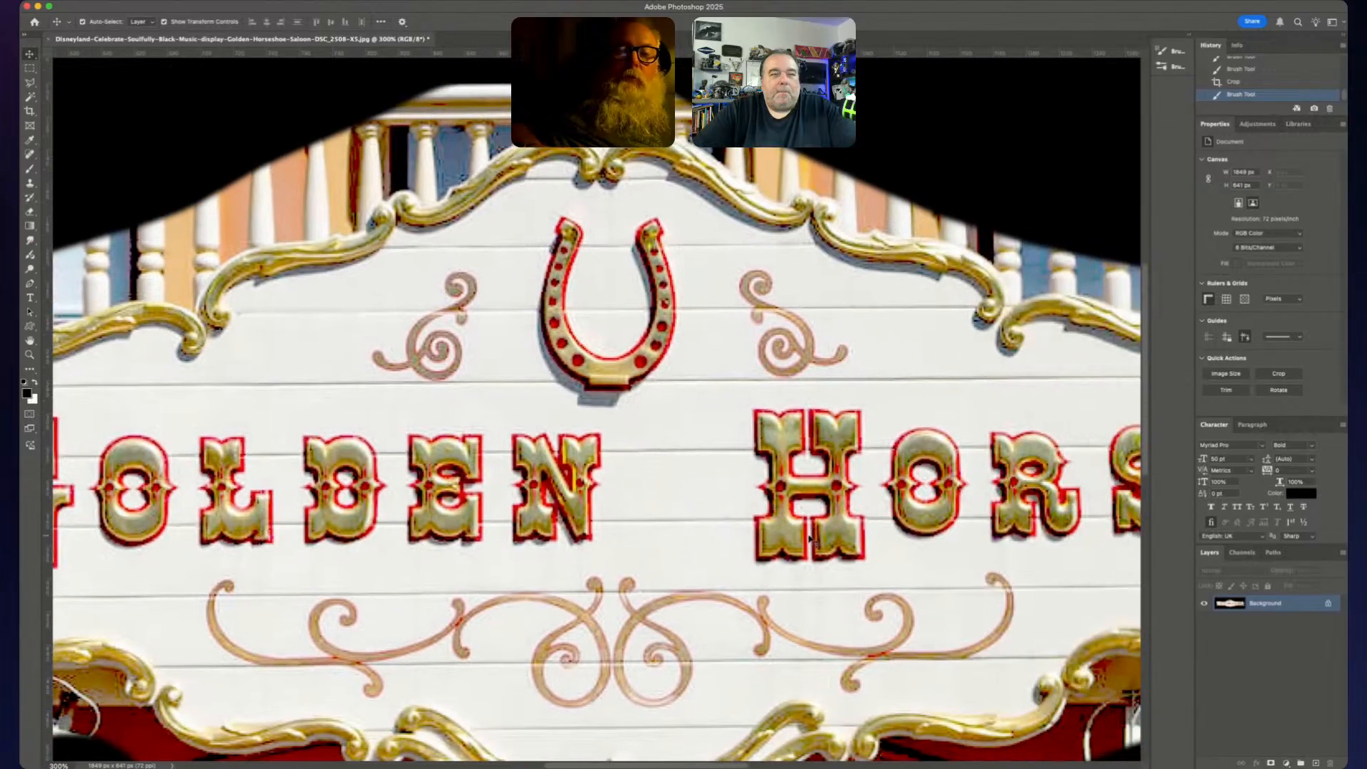
scroll(810, 538, "down", 2)
scroll(810, 537, "right", 5)
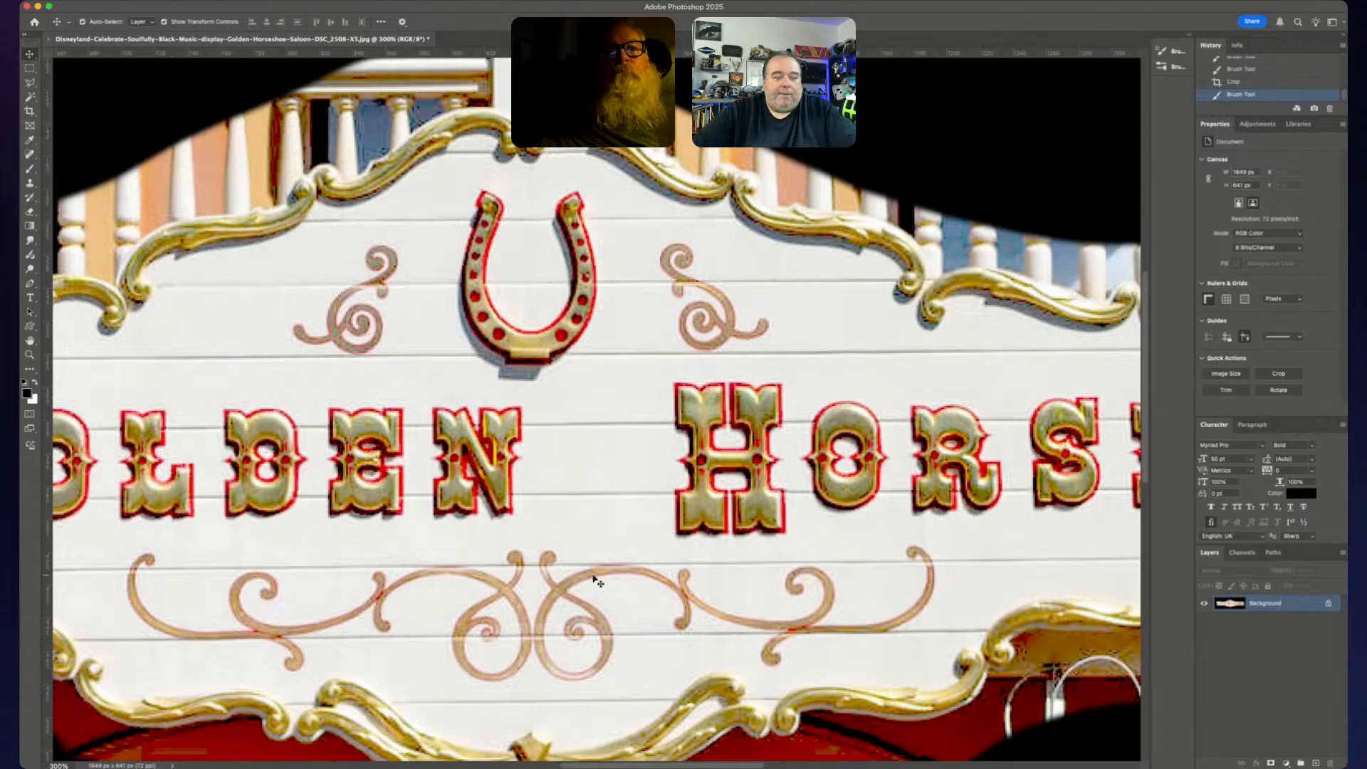
- Examine at pixel level the red-edged letters around the large H and the painted scrollwork beneath them
key("super+equal")
key("super+equal")
key("super+equal")
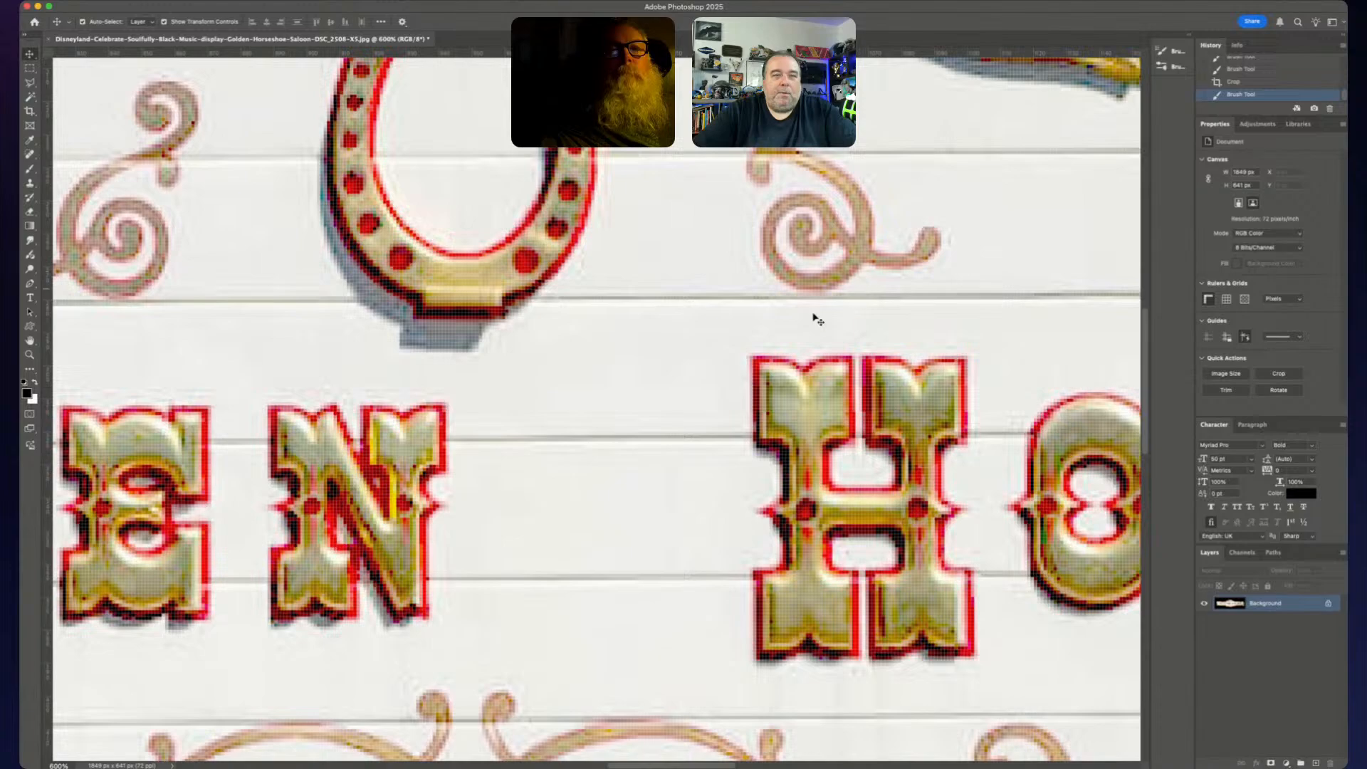
scroll(665, 404, "down", 1)
scroll(664, 404, "down", 5)
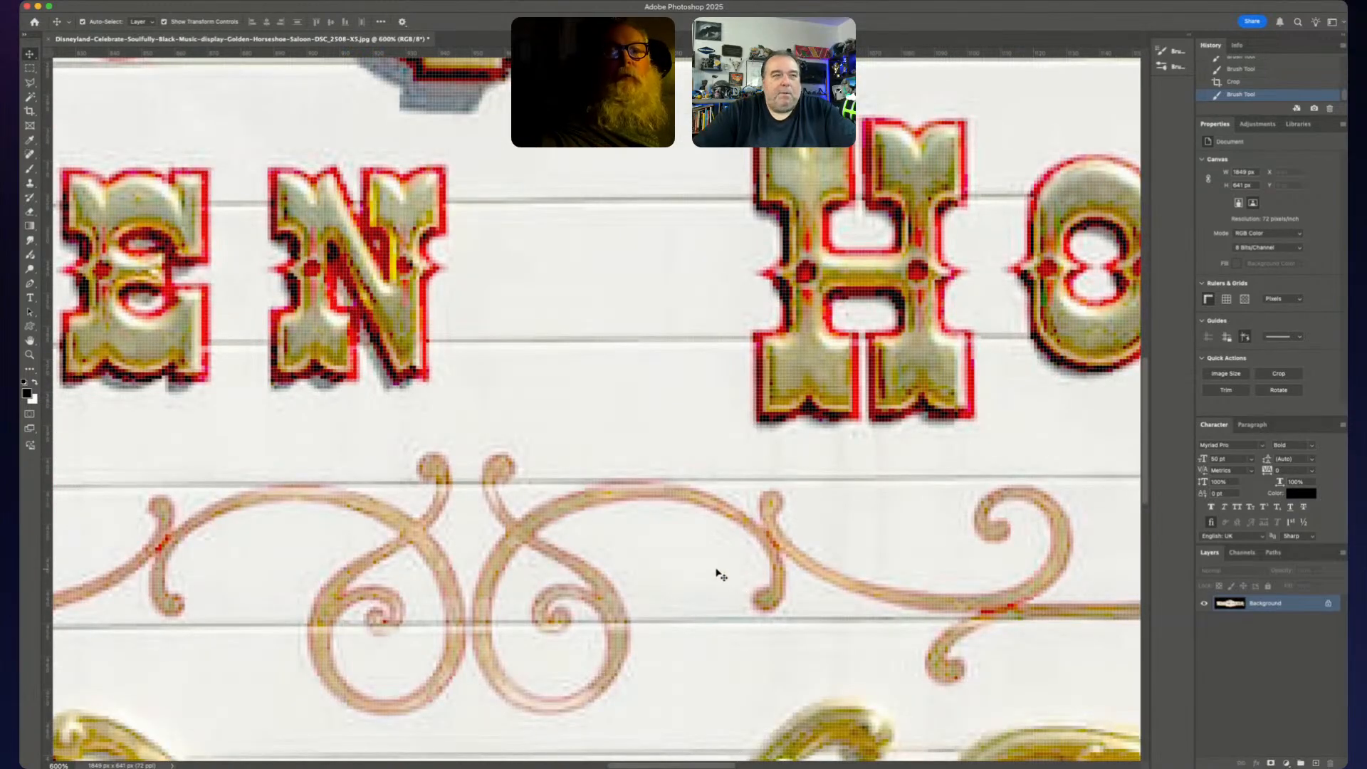
scroll(717, 570, "up", 2)
scroll(717, 574, "down", 3)
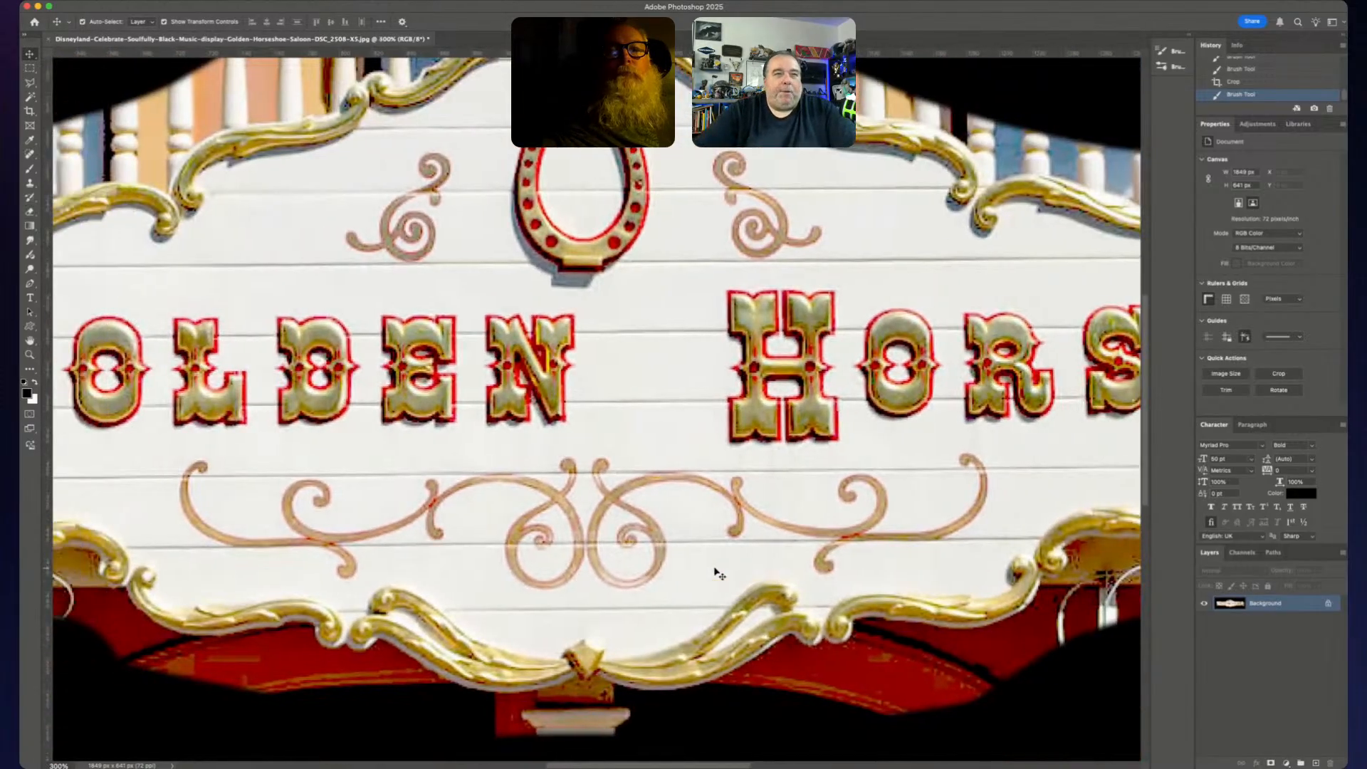
scroll(717, 574, "up", 2)
scroll(717, 574, "left", 2)
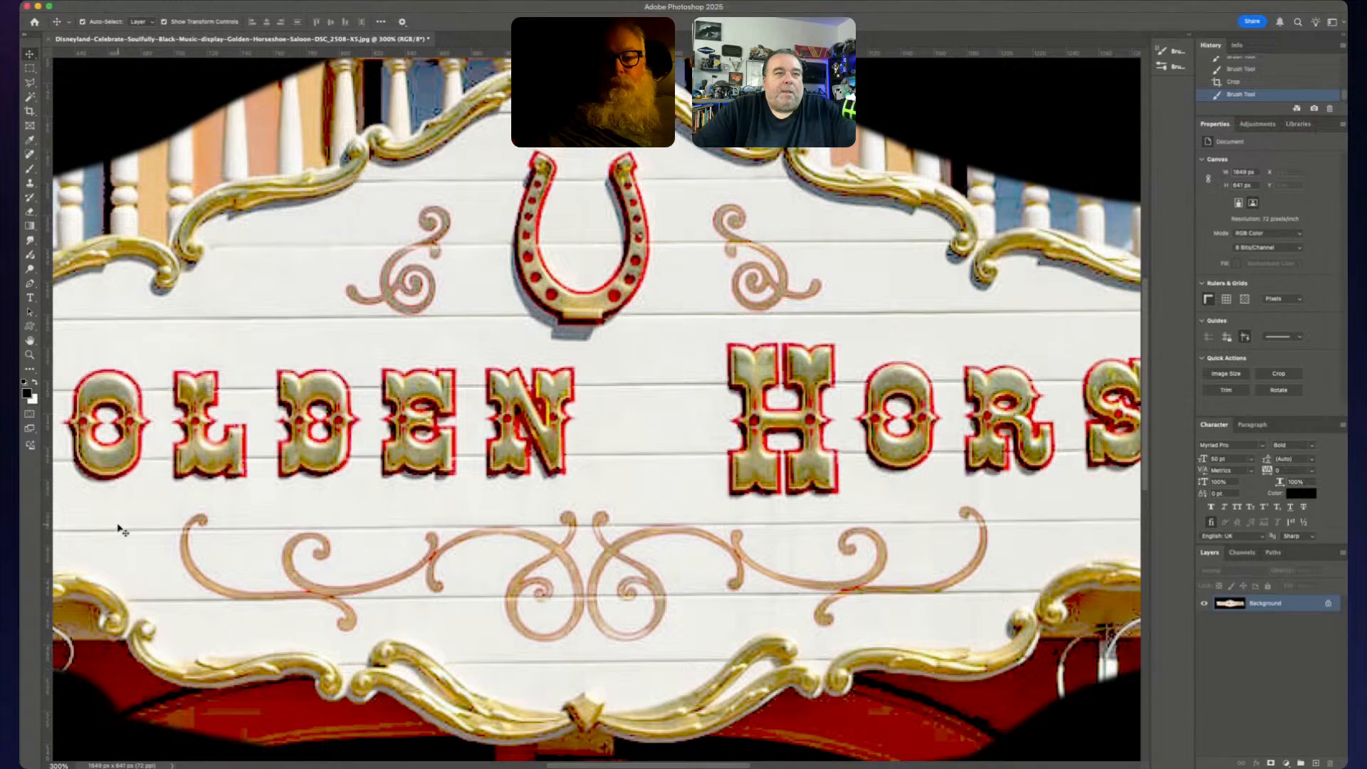
- Inspect up close the horseshoe, its flanking scrolls and the gold trim along the sign's arched upper edge
scroll(669, 504, "up", 2)
scroll(670, 504, "up", 1)
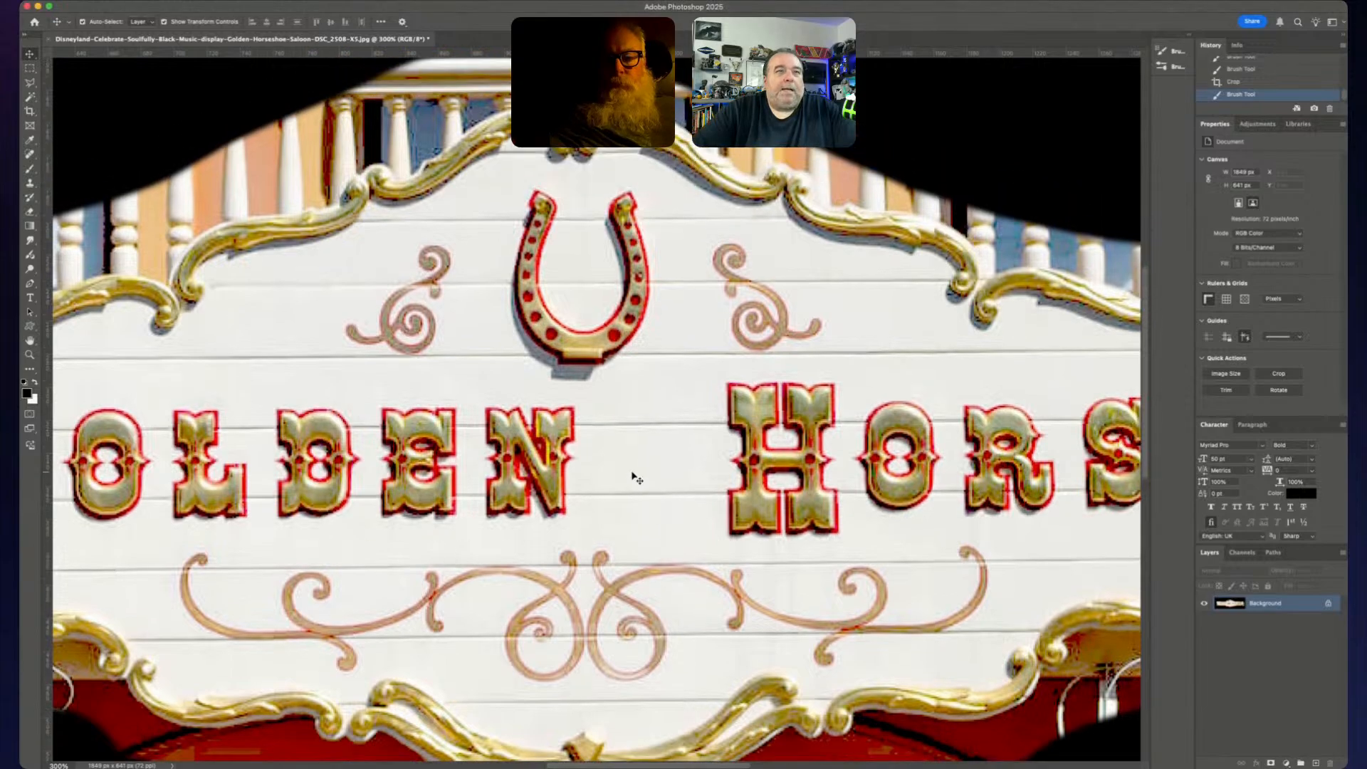
scroll(646, 456, "up", 8)
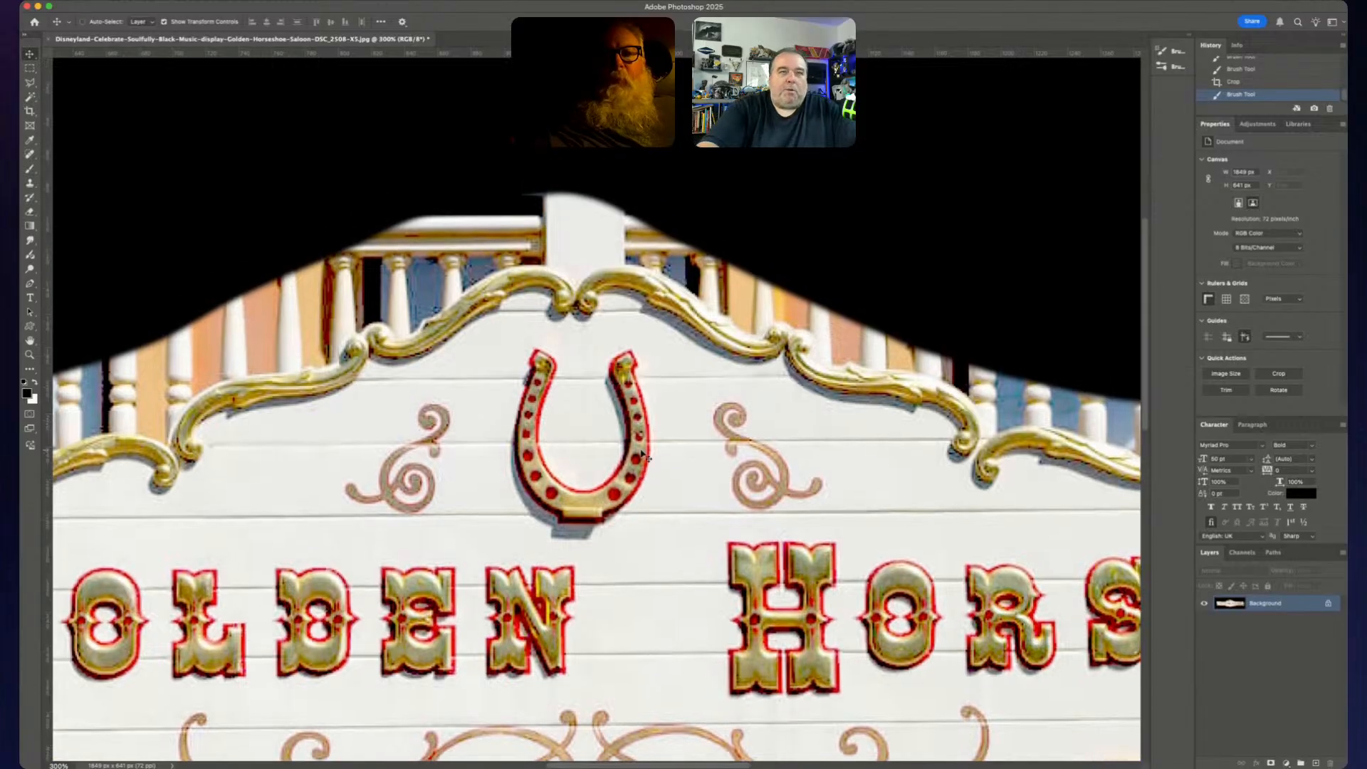
scroll(646, 456, "up", 1)
scroll(643, 456, "up", 6)
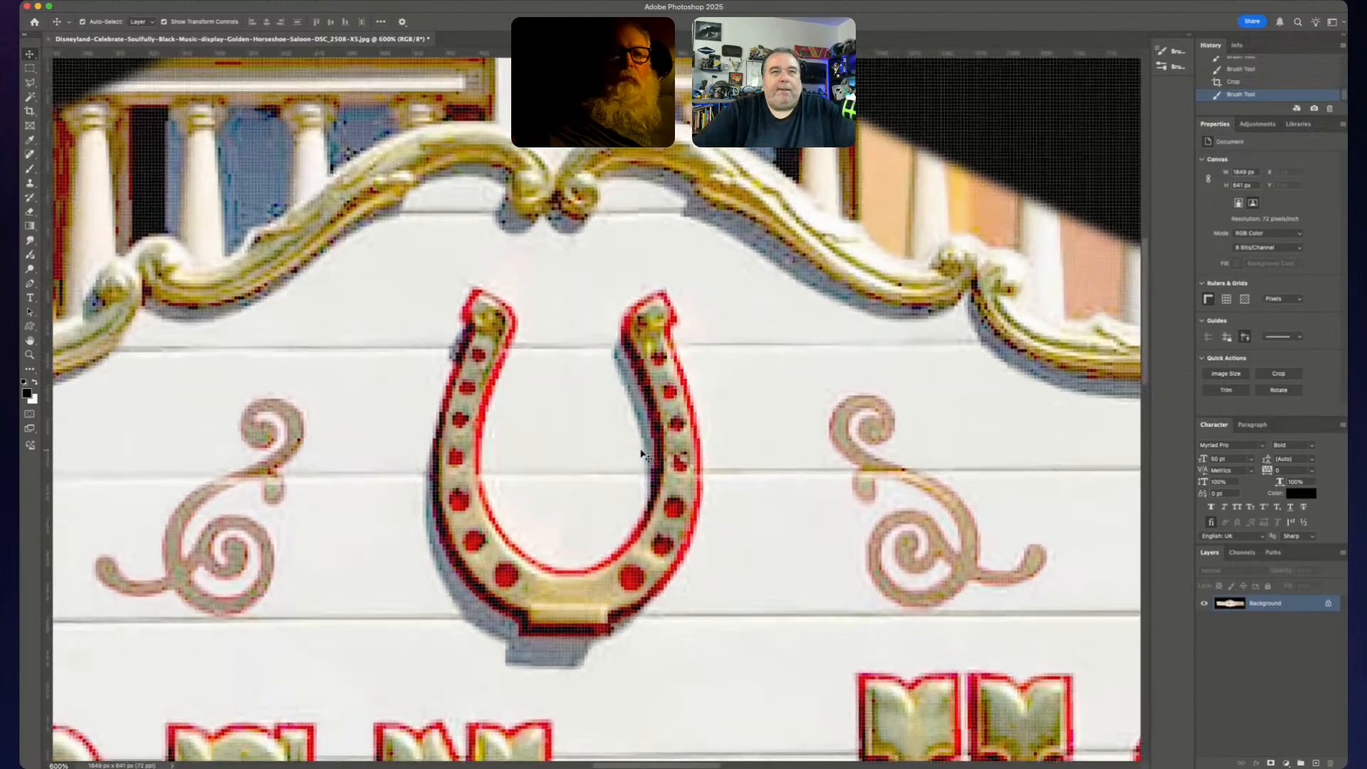
scroll(746, 521, "up", 2)
scroll(745, 520, "down", 1)
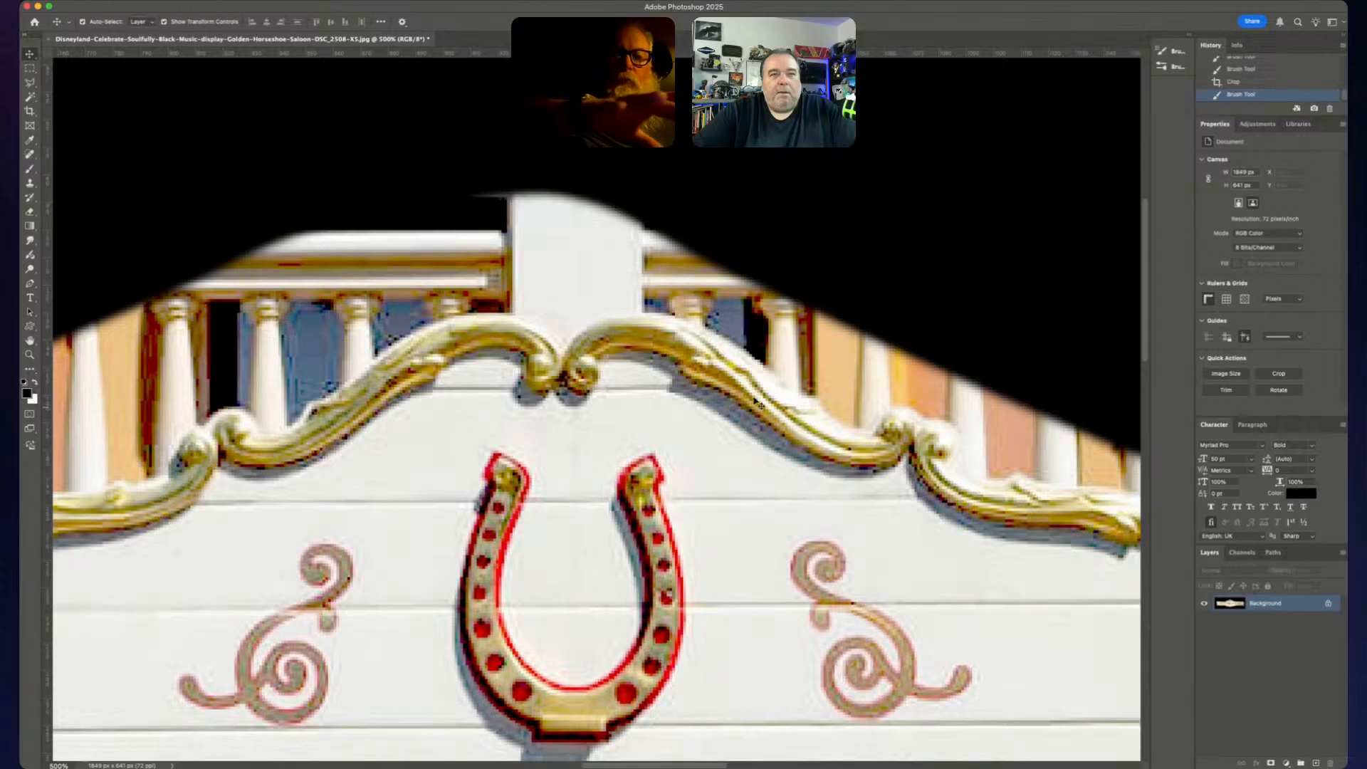
scroll(732, 402, "right", 3)
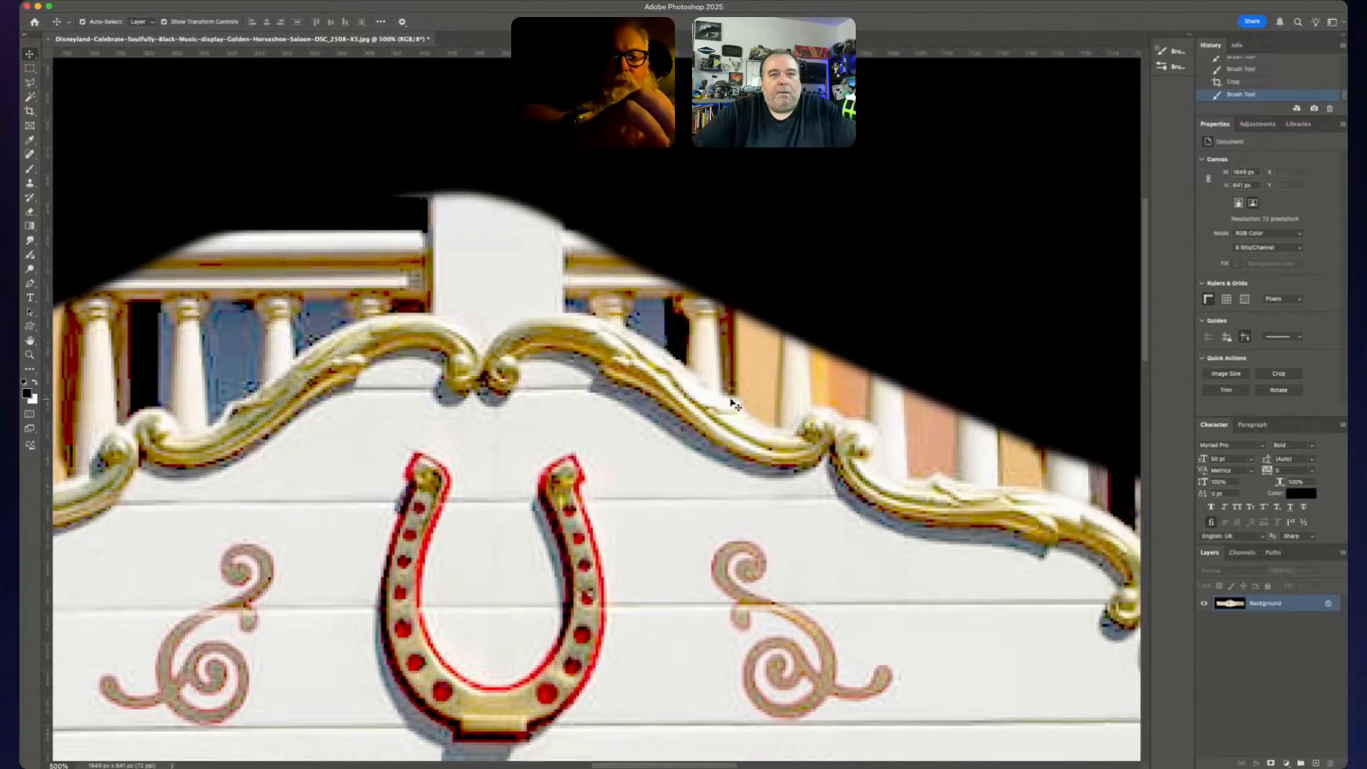
scroll(785, 459, "right", 2)
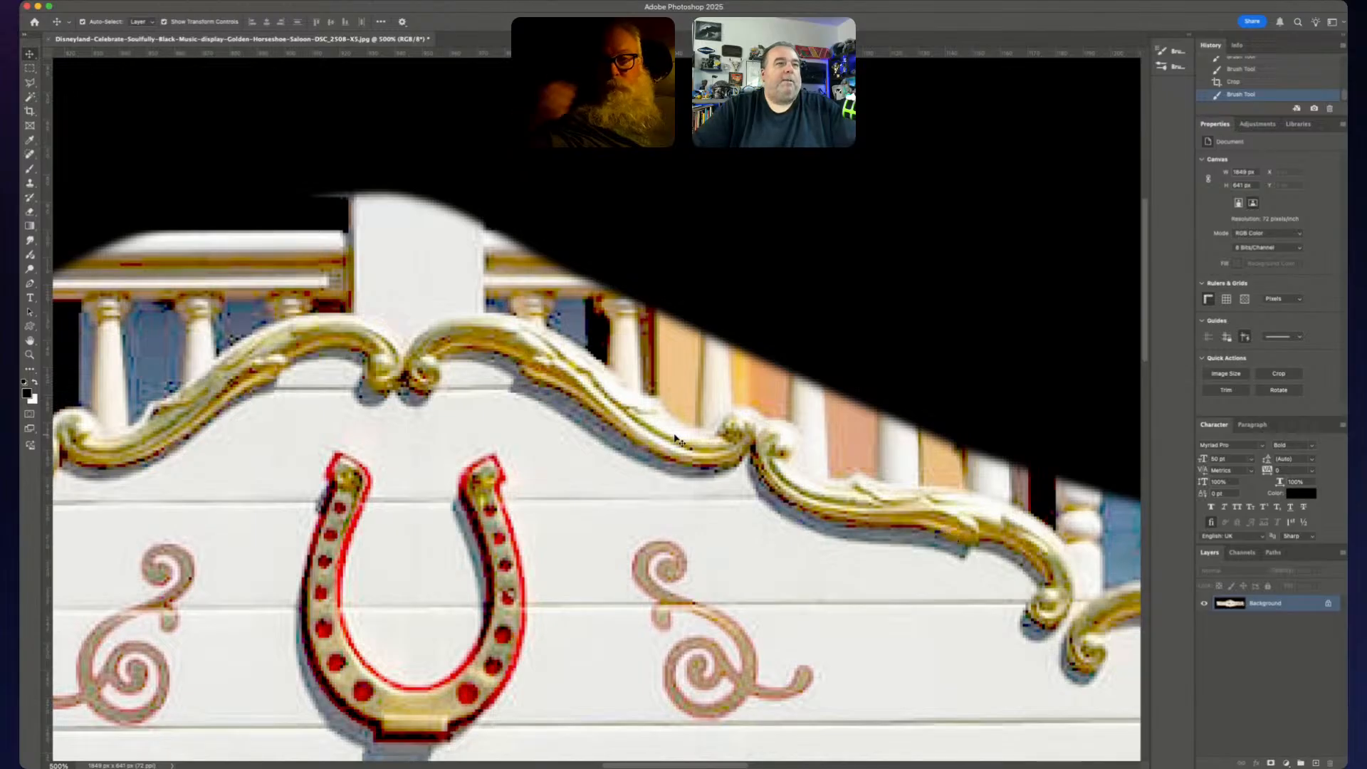
scroll(684, 451, "down", 2)
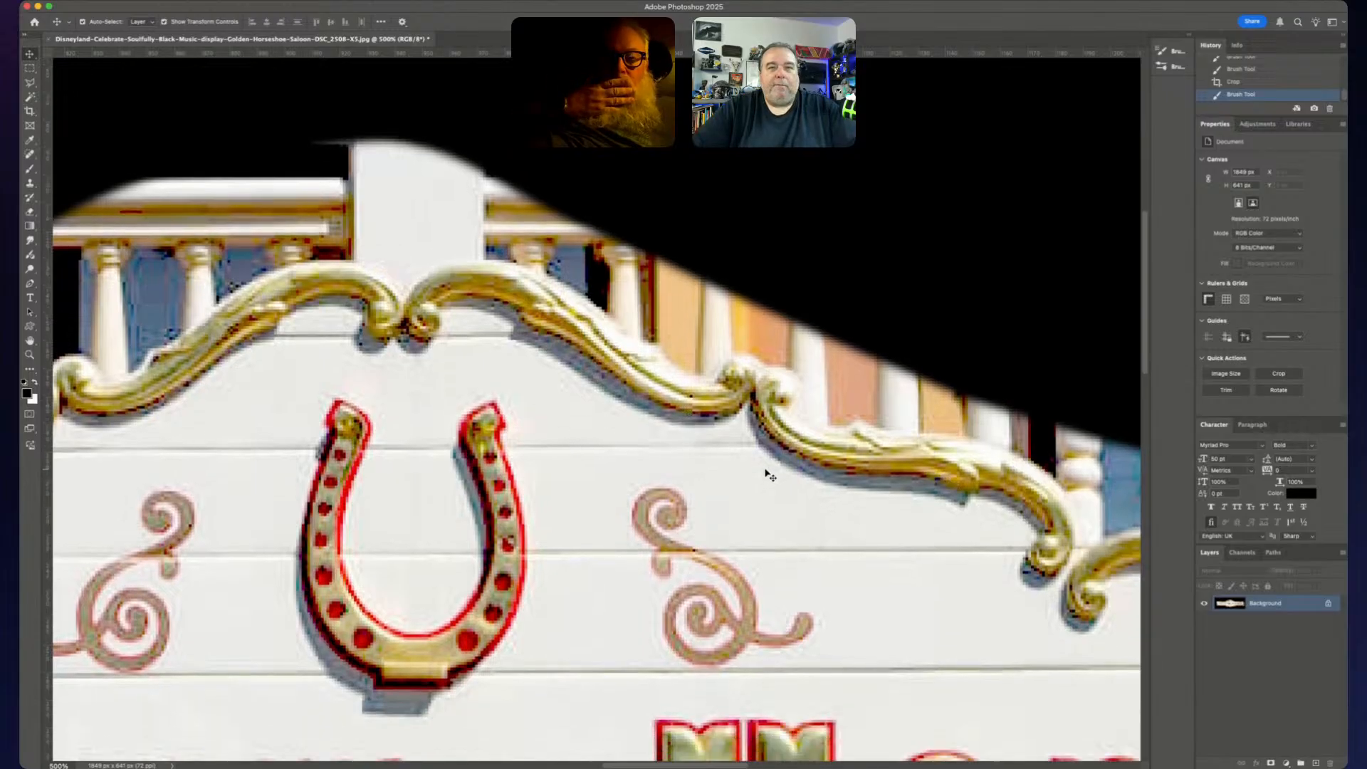
- Inspect the ornate gold trim at the sign's right end and around the center ornament on its lower edge
scroll(712, 456, "right", 10)
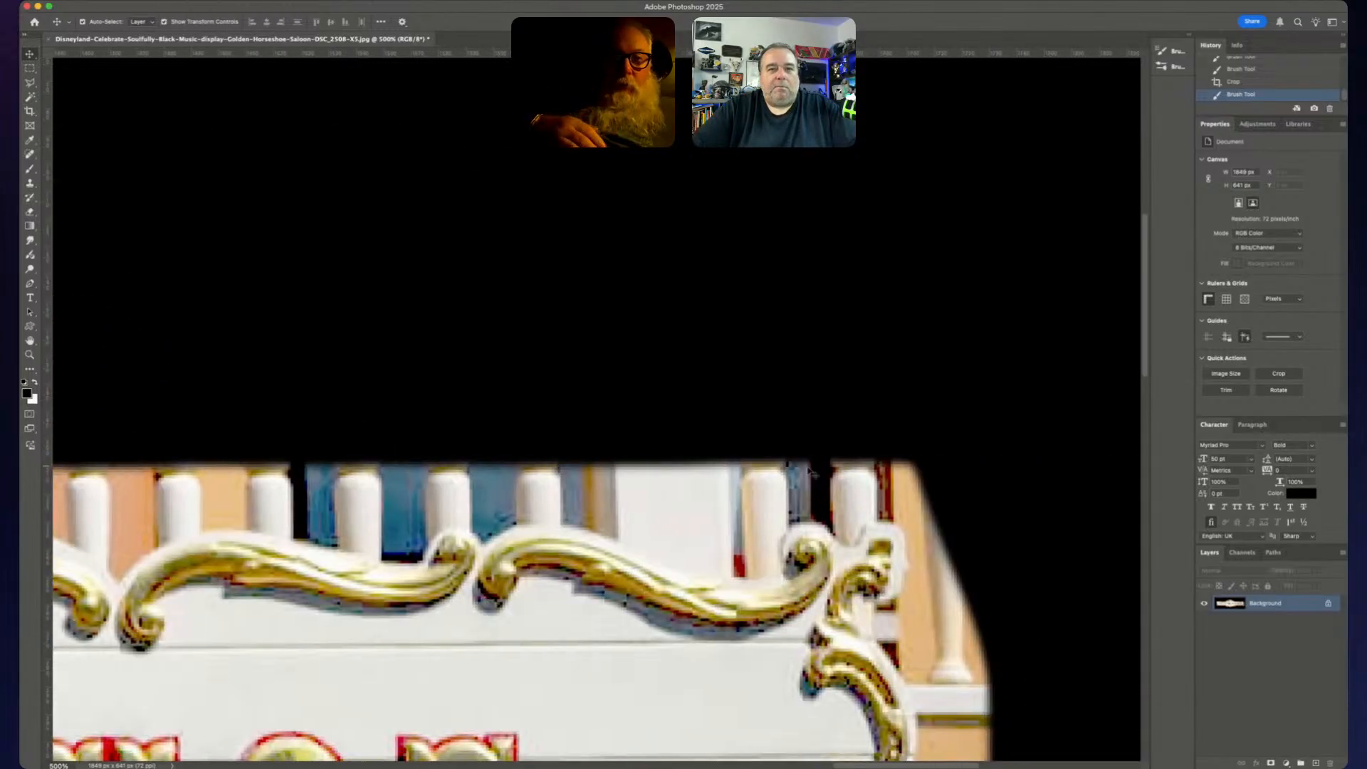
scroll(783, 470, "down", 10)
scroll(784, 470, "right", 3)
scroll(812, 470, "up", 1)
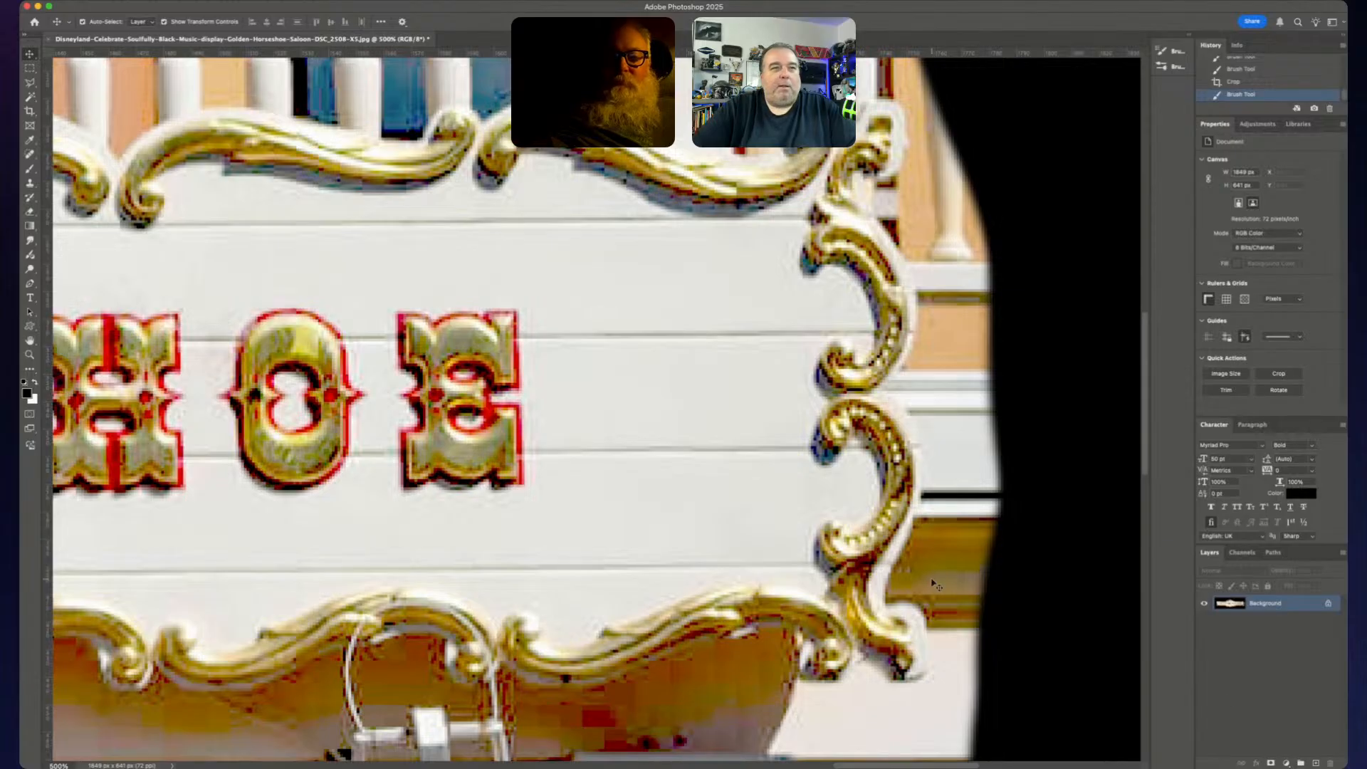
scroll(935, 584, "down", 3)
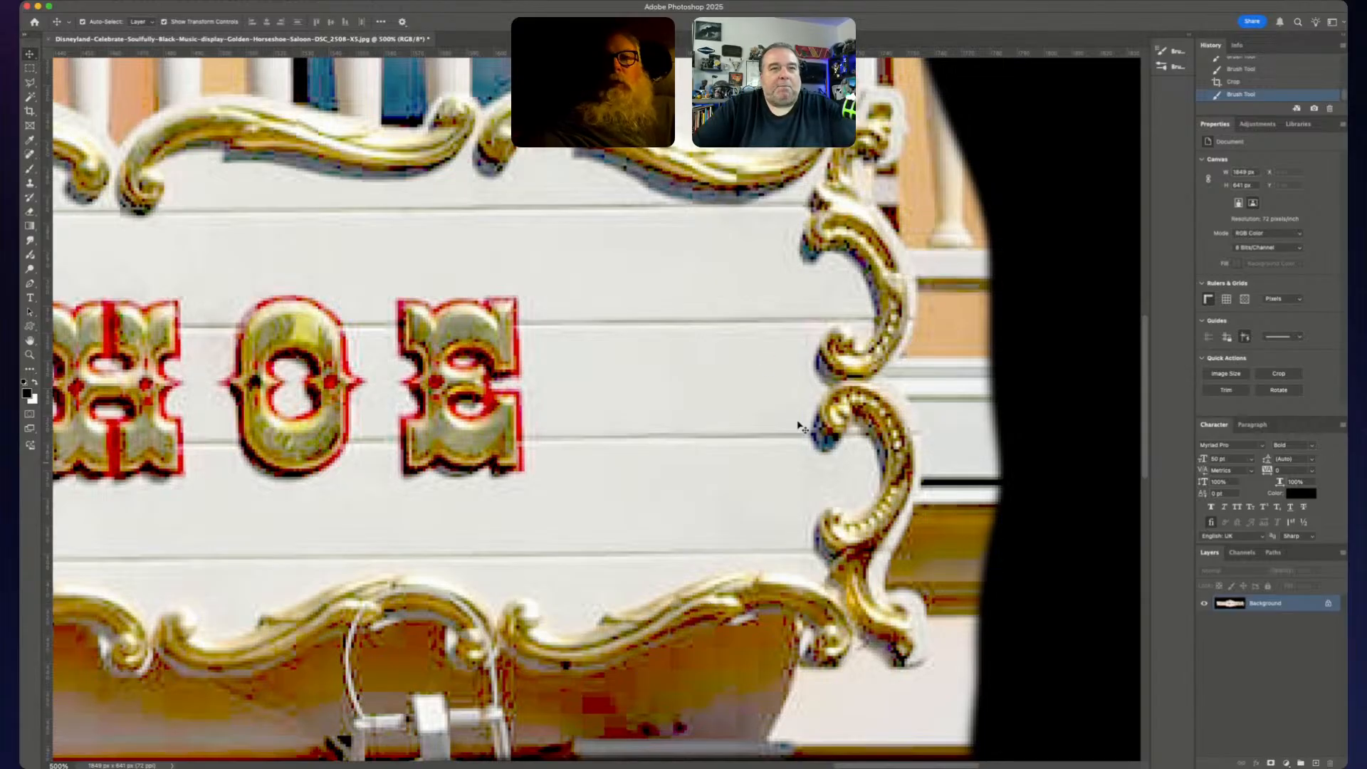
scroll(554, 559, "left", 10)
scroll(554, 559, "left", 10)
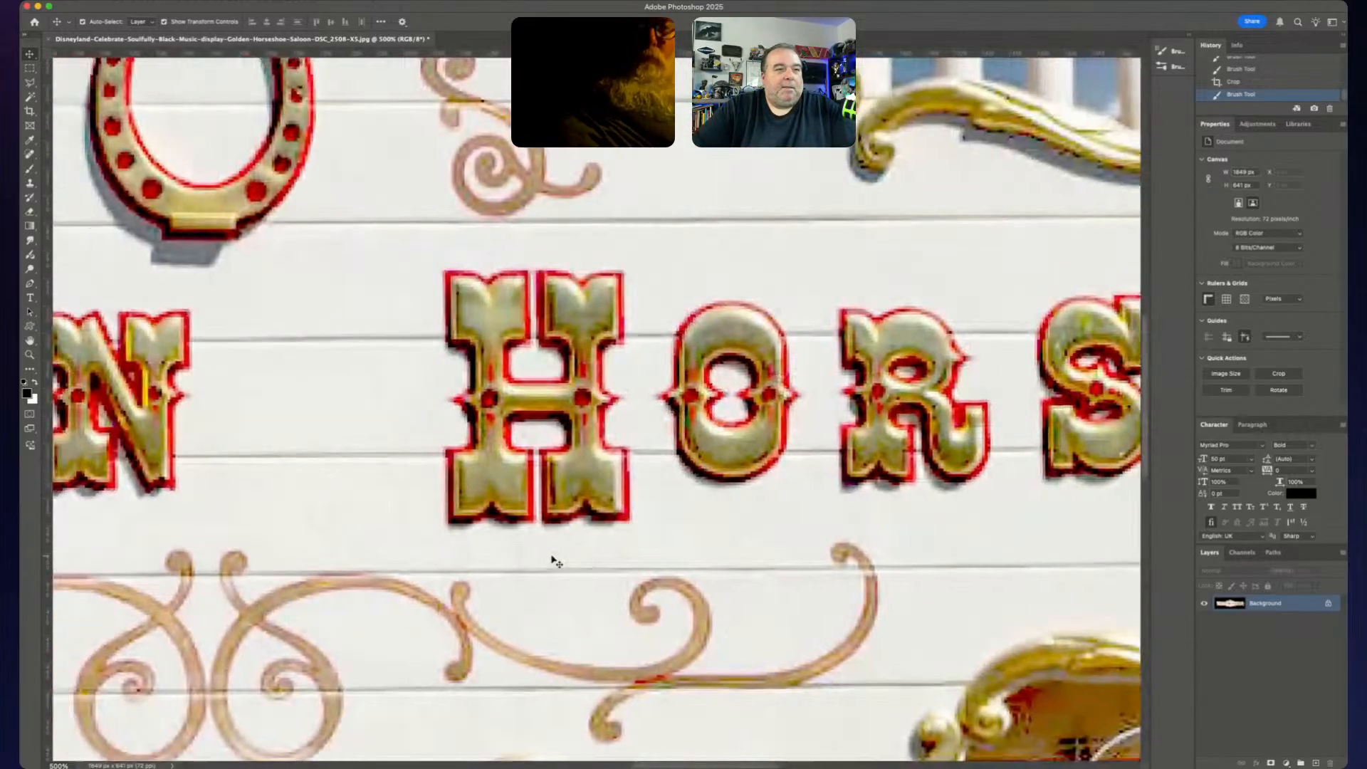
scroll(556, 560, "down", 10)
scroll(557, 562, "right", 3)
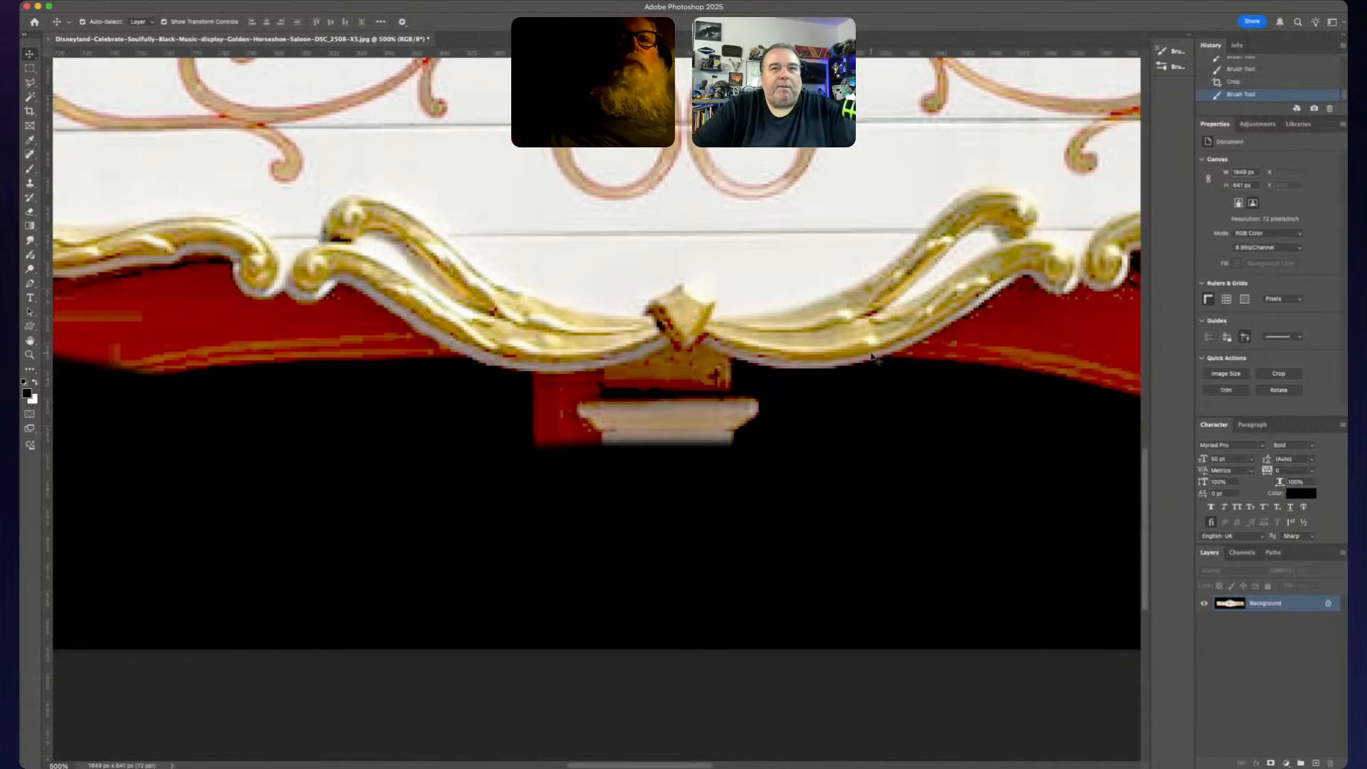
scroll(784, 399, "left", 5)
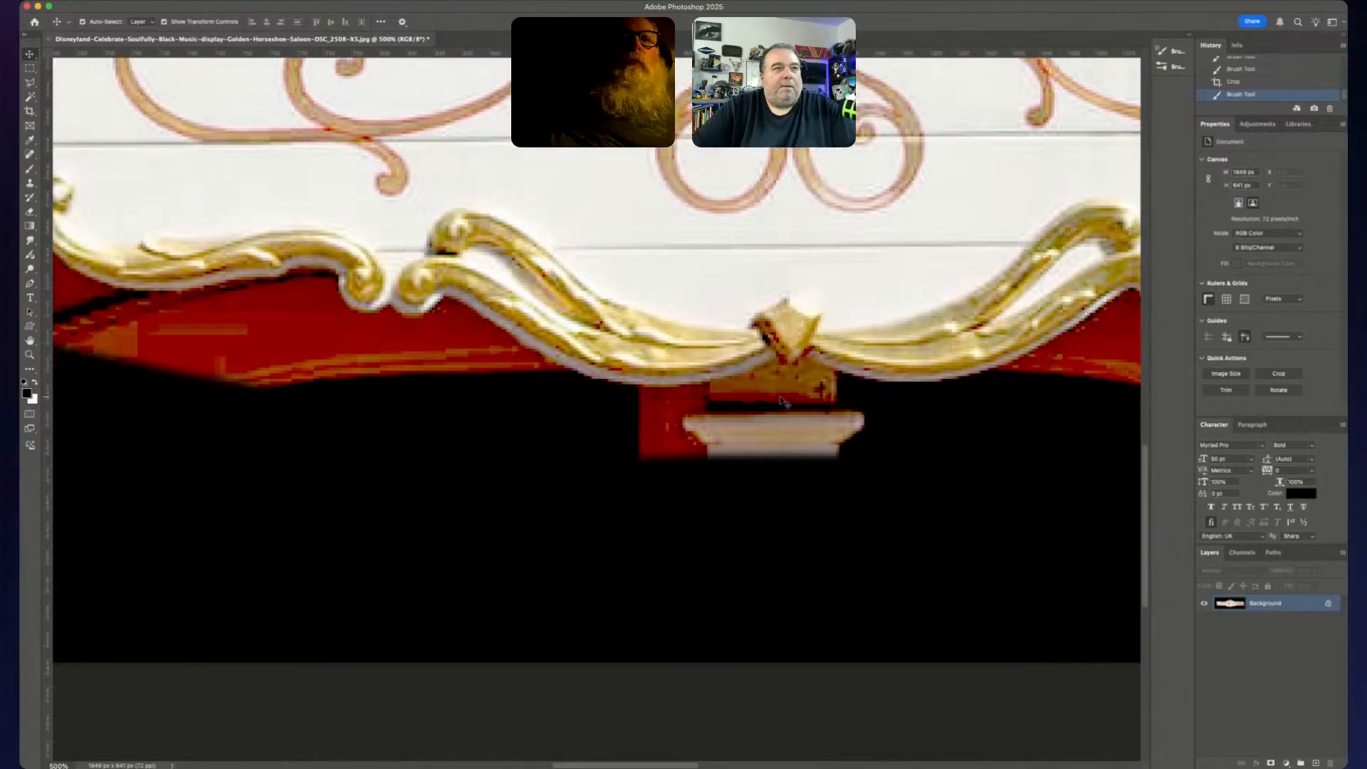
scroll(783, 403, "up", 10)
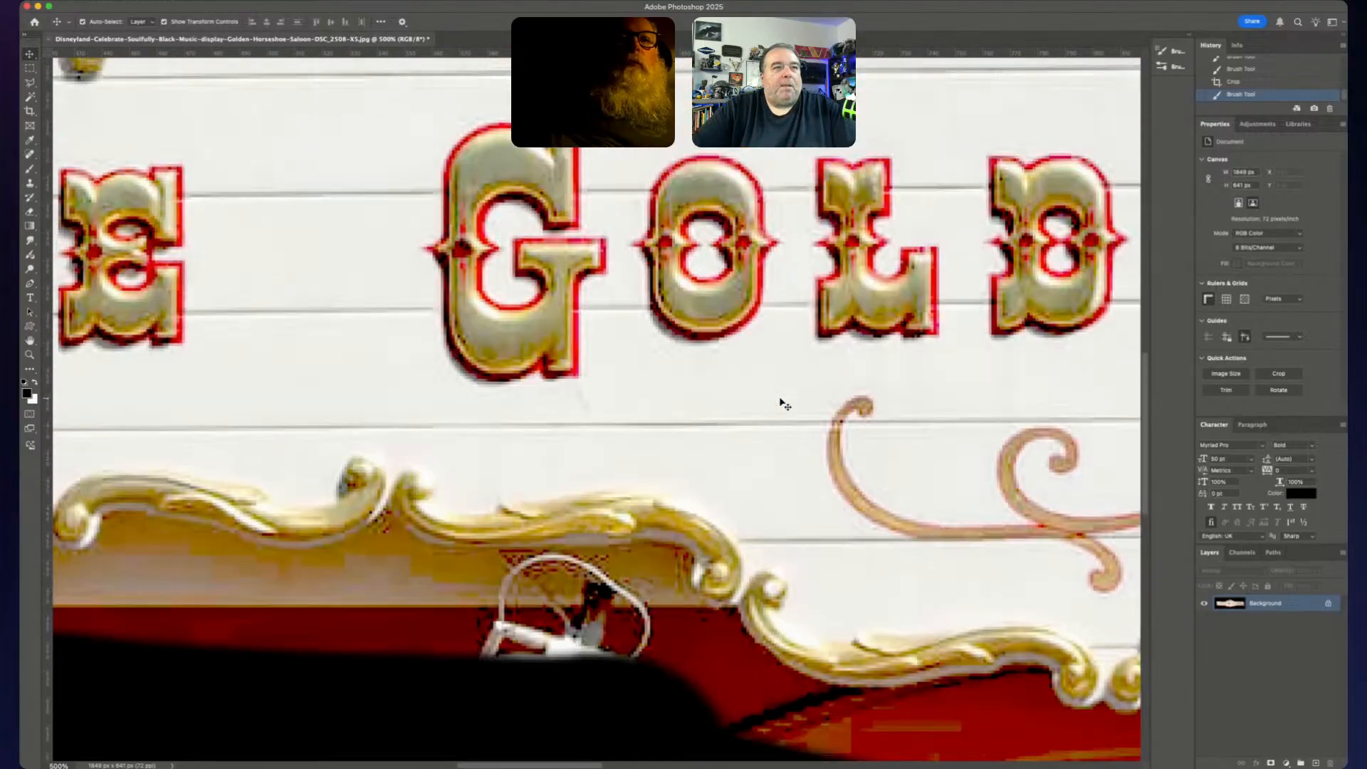
- Review the full Golden Horseshoe lettering and surrounding trim at 200% magnification
scroll(783, 403, "down", 5)
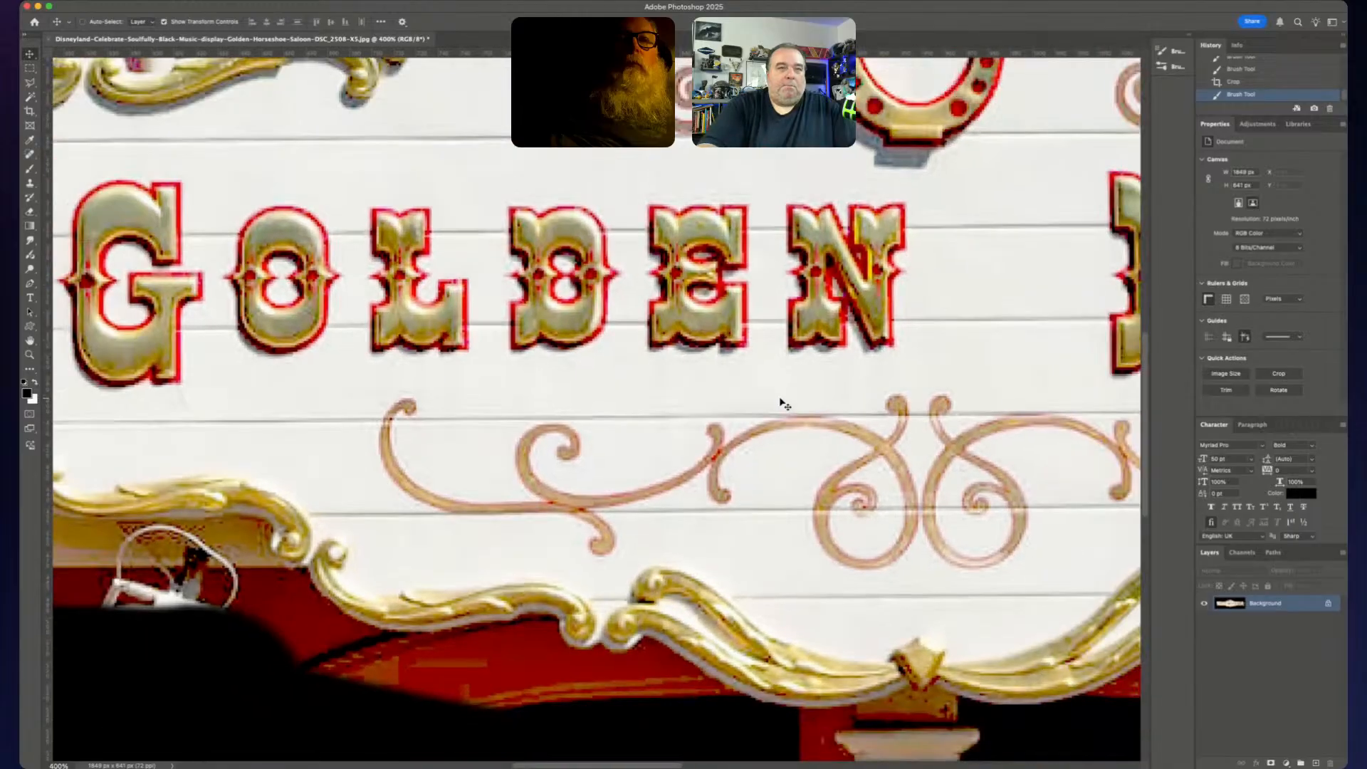
scroll(783, 403, "down", 5)
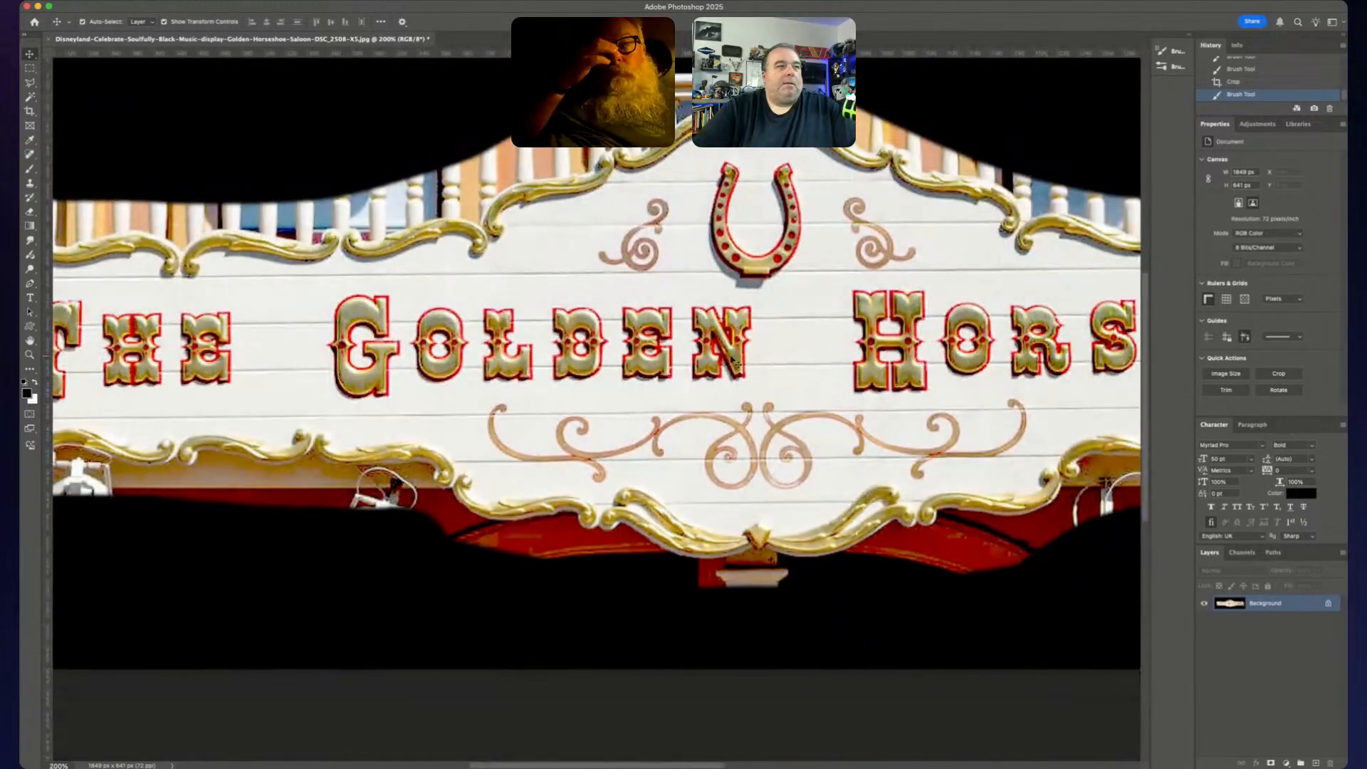
scroll(730, 360, "up", 2)
scroll(728, 359, "up", 4)
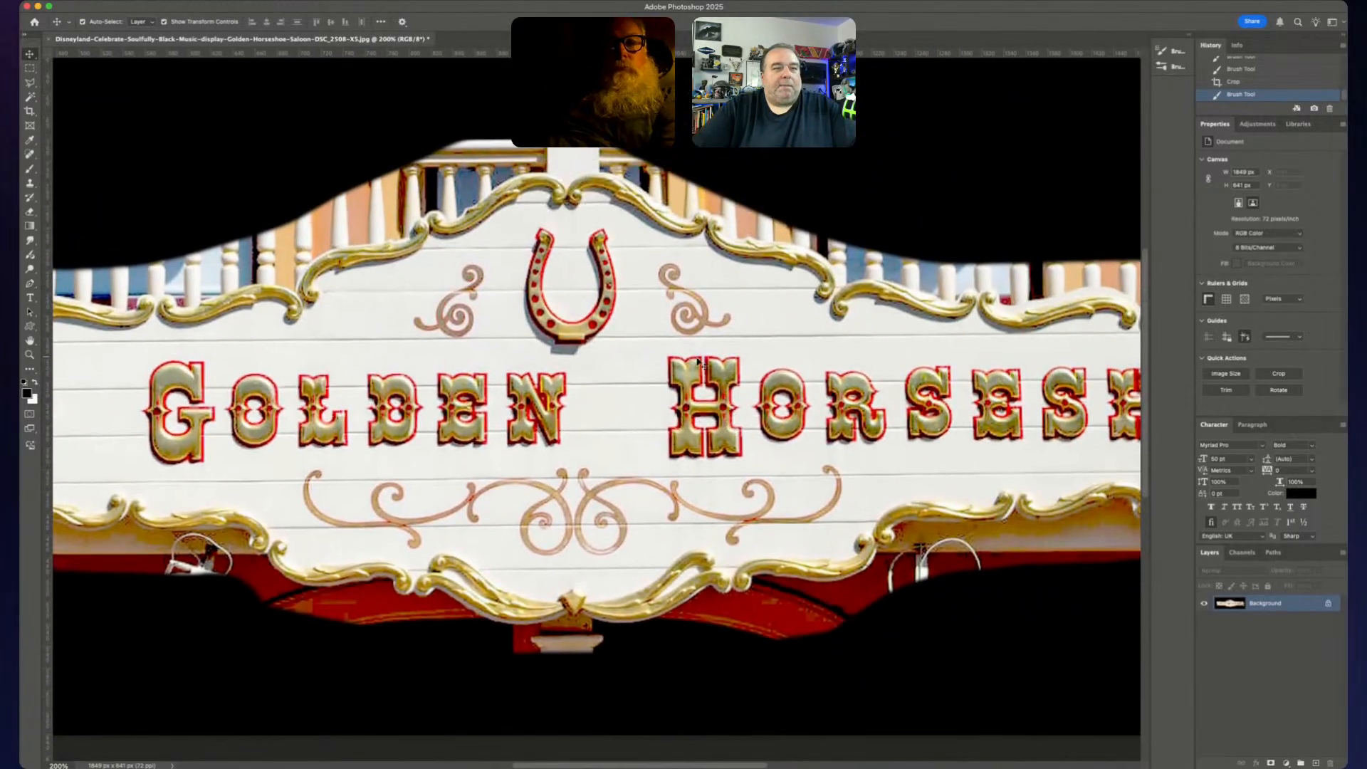
scroll(652, 381, "left", 2)
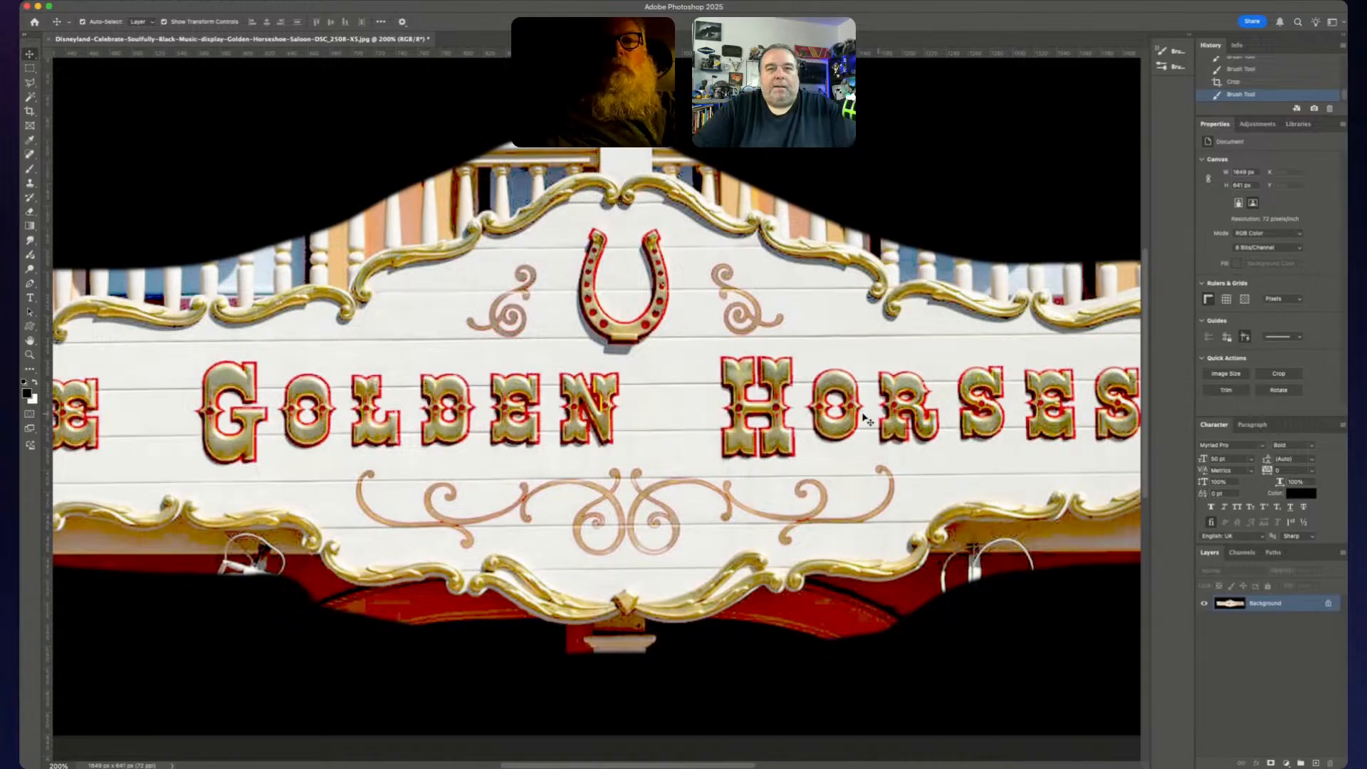
scroll(839, 421, "right", 5)
scroll(839, 420, "right", 6)
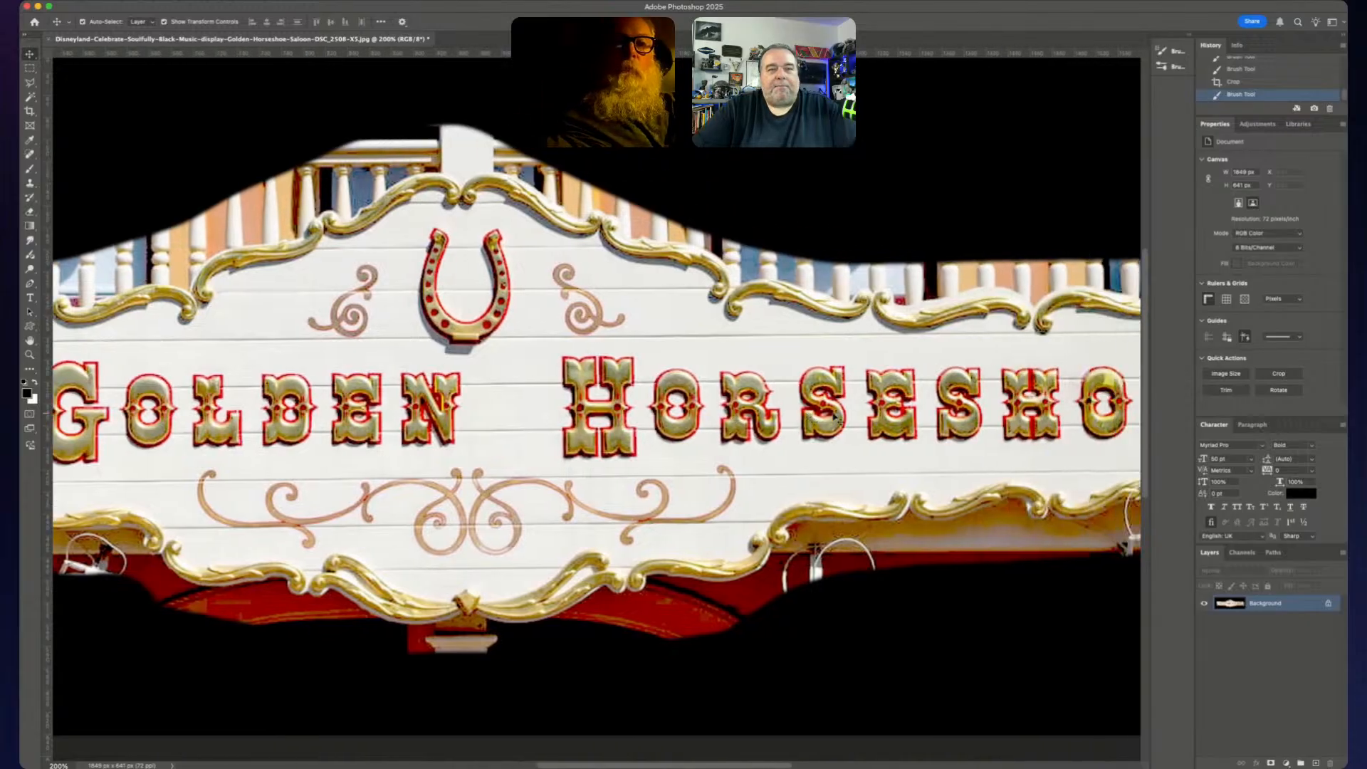
scroll(839, 420, "right", 2)
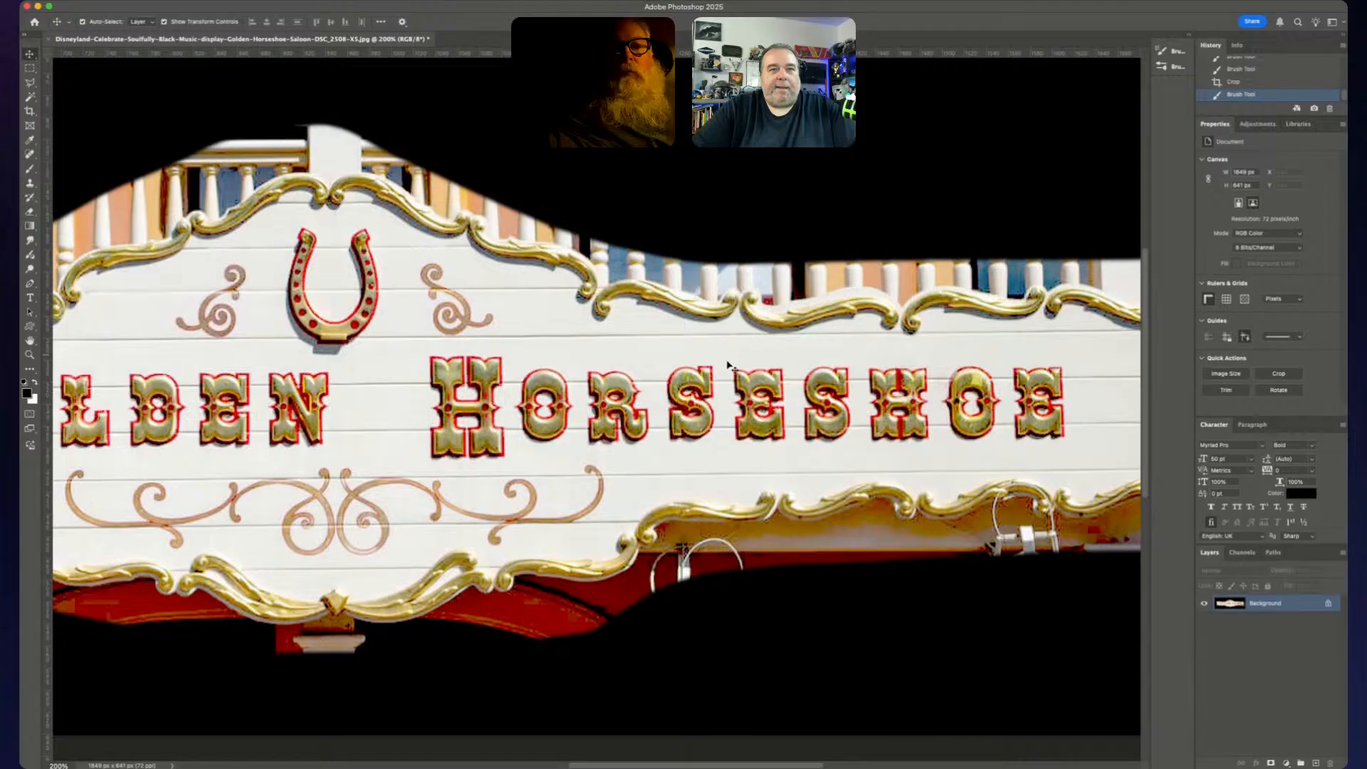
- Examine the sign's gold lettering across its width and the word THE up close at 500% magnification
scroll(796, 406, "left", 10)
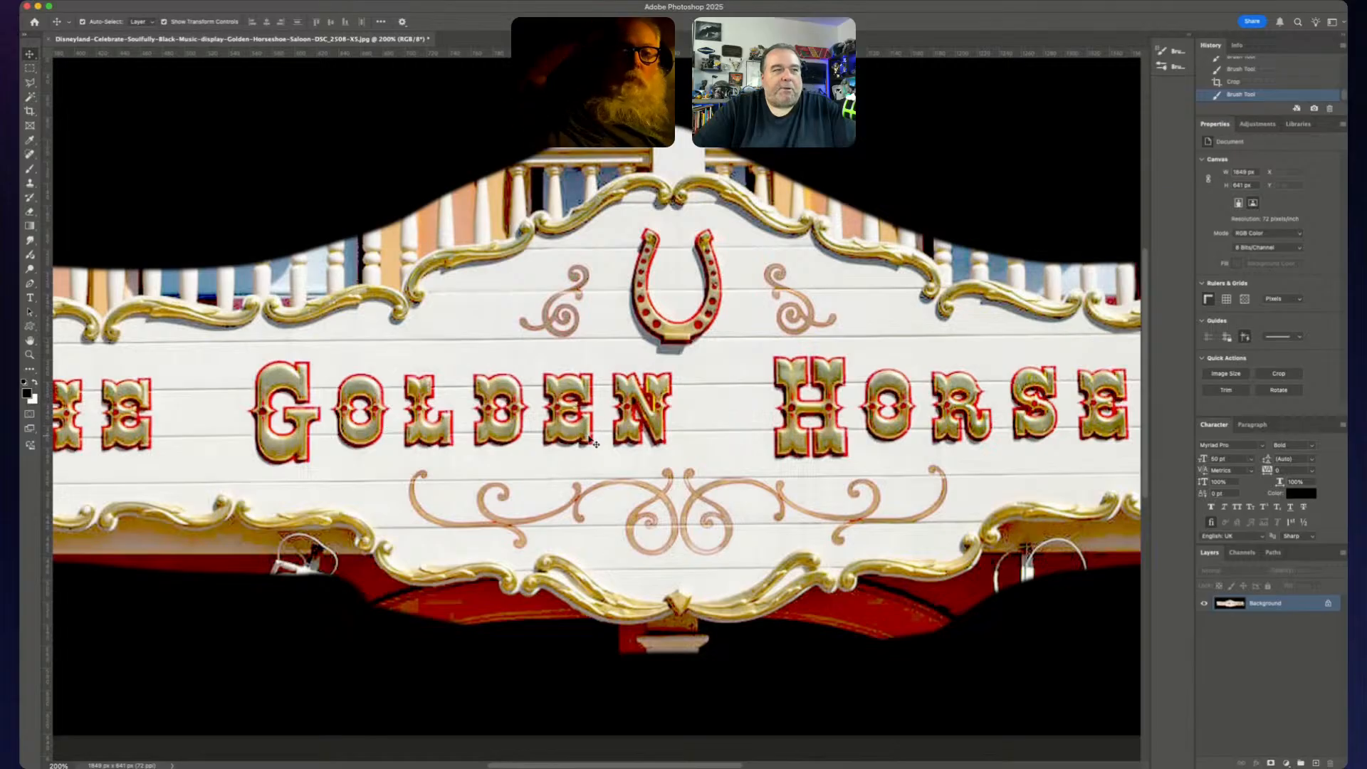
scroll(593, 441, "right", 3)
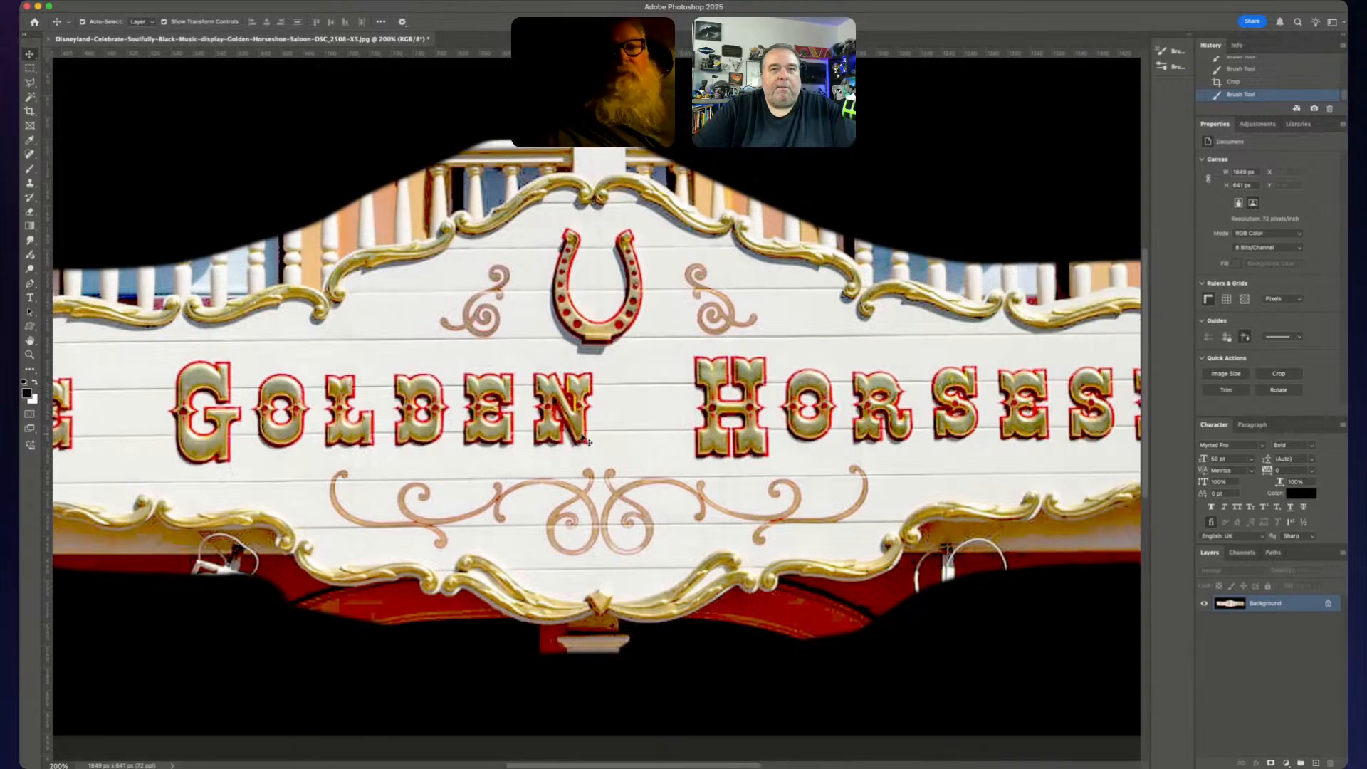
scroll(582, 439, "left", 10)
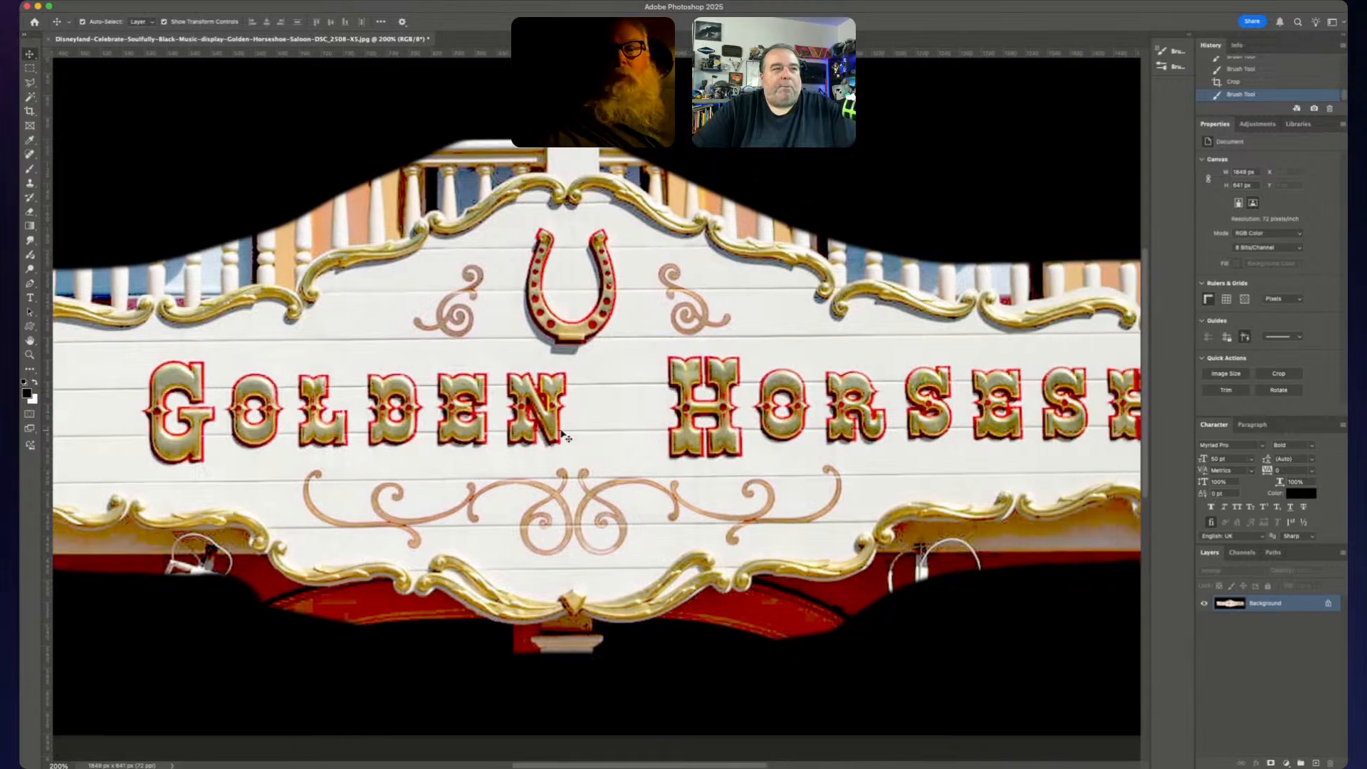
scroll(564, 436, "left", 13)
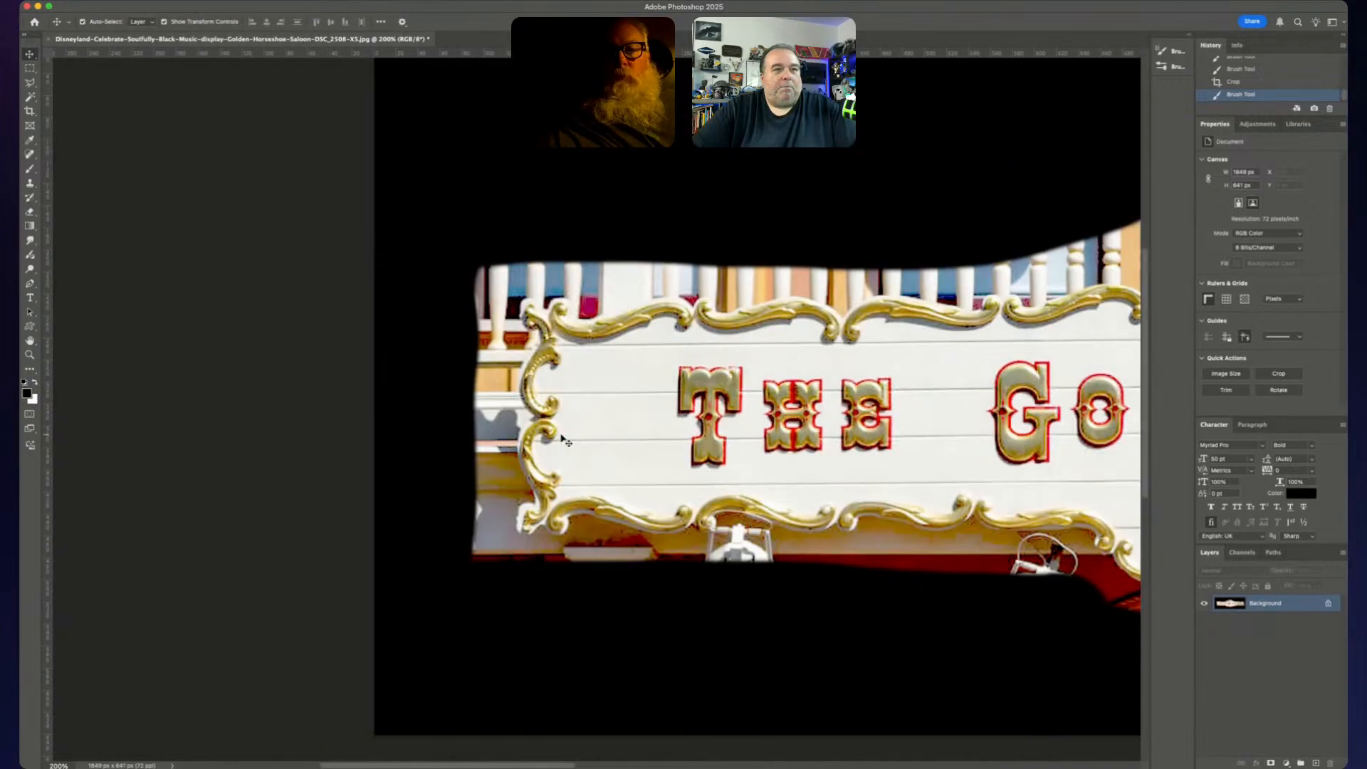
scroll(570, 402, "right", 4)
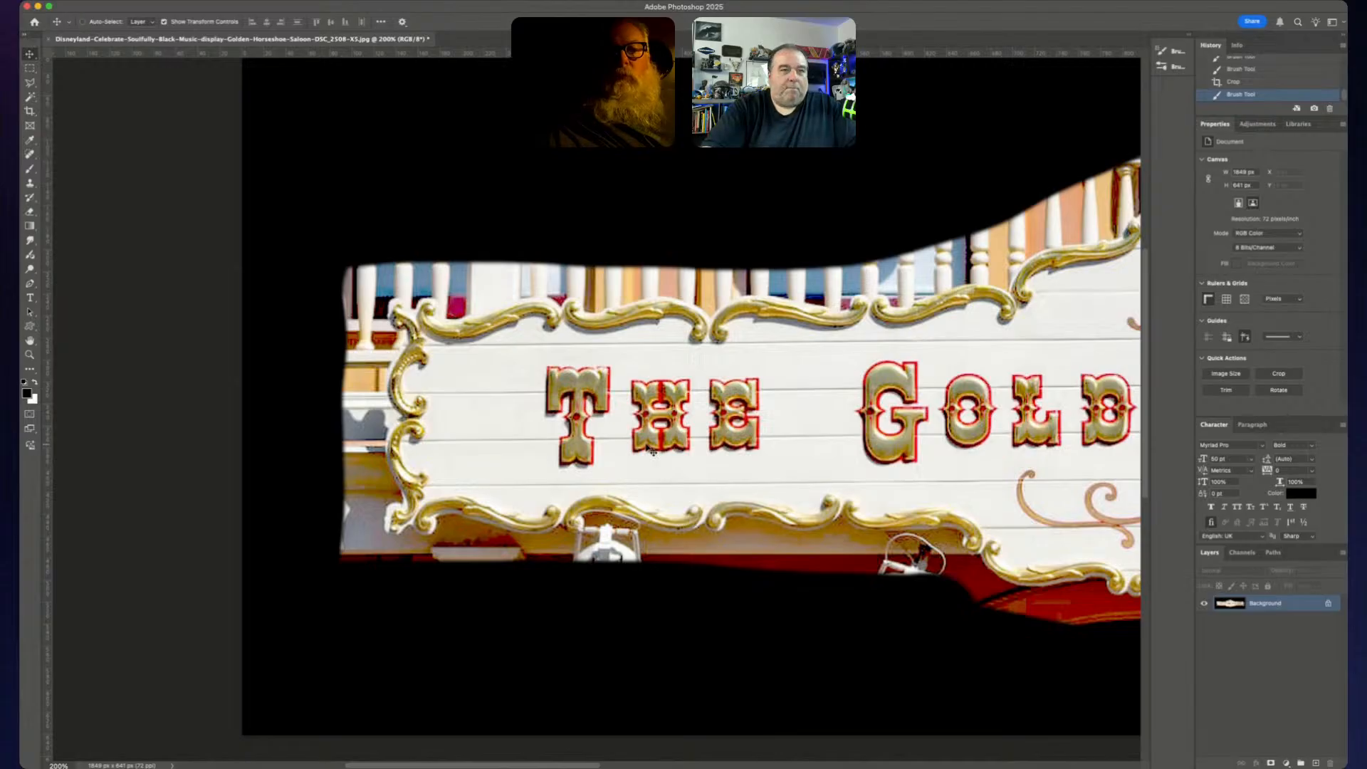
scroll(653, 451, "up", 5)
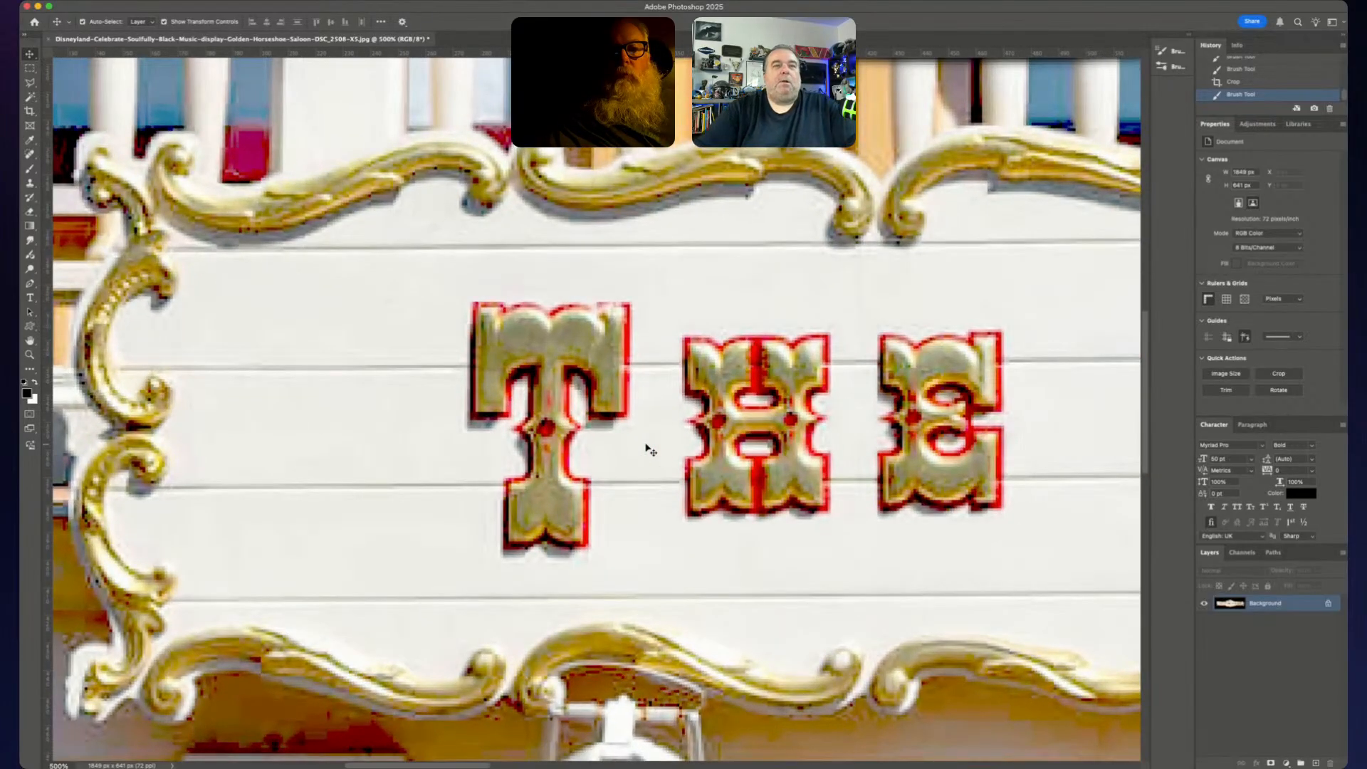
scroll(648, 453, "right", 3)
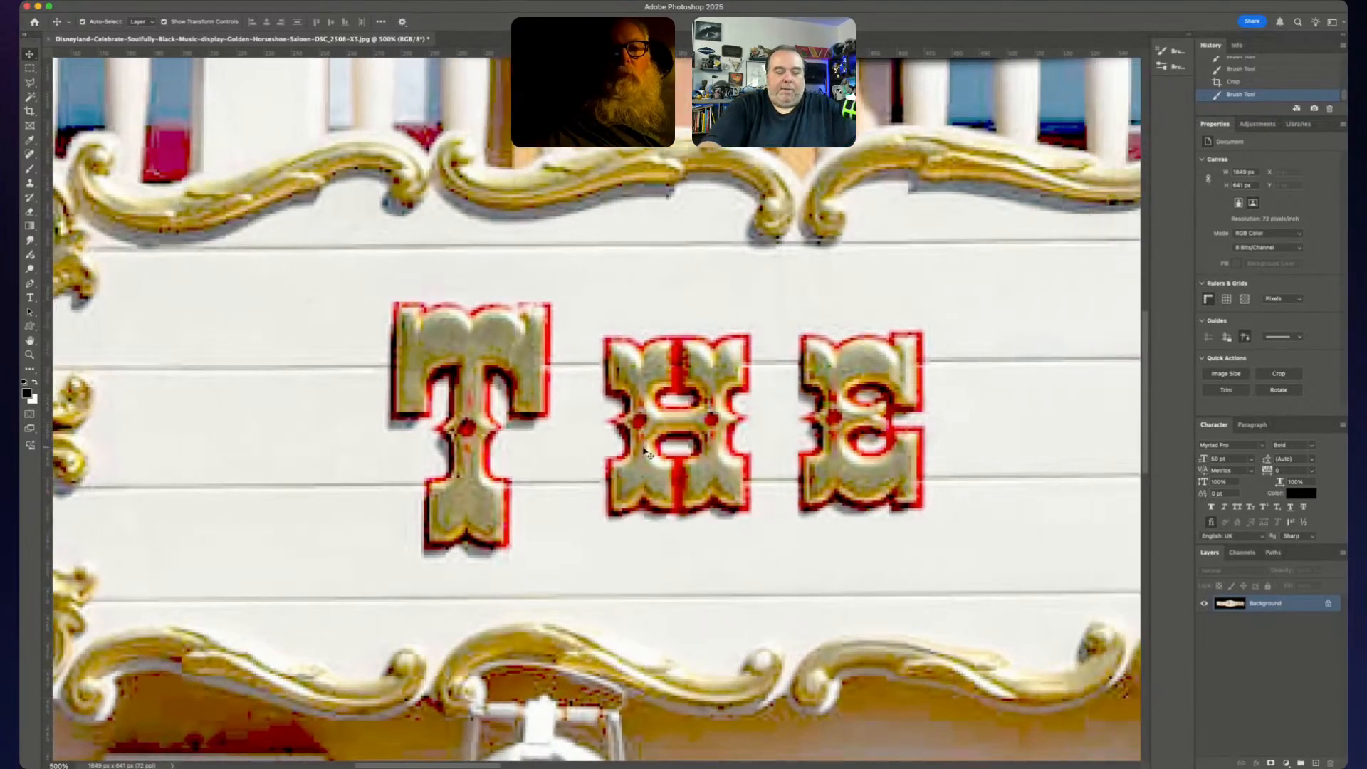
key("p")
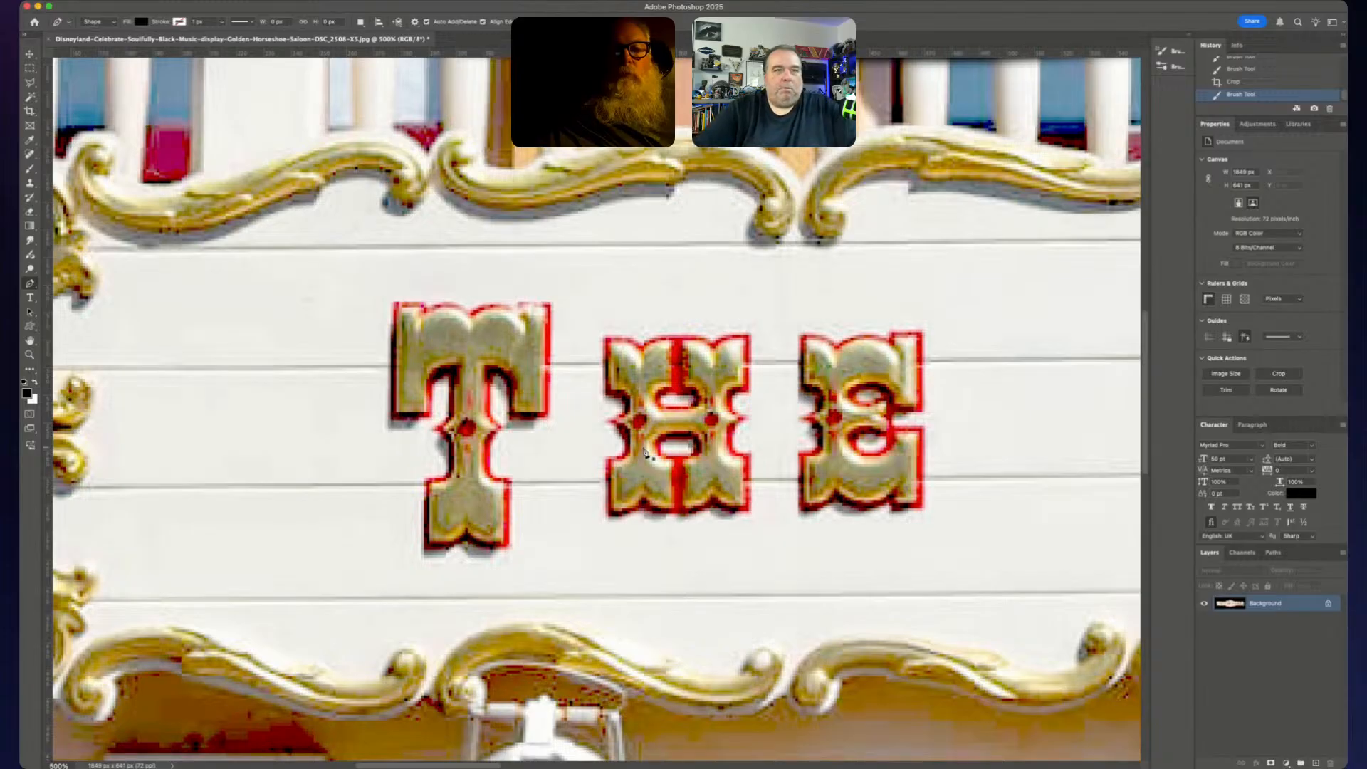
left_click(559, 503)
left_click_drag(645, 599, 761, 599)
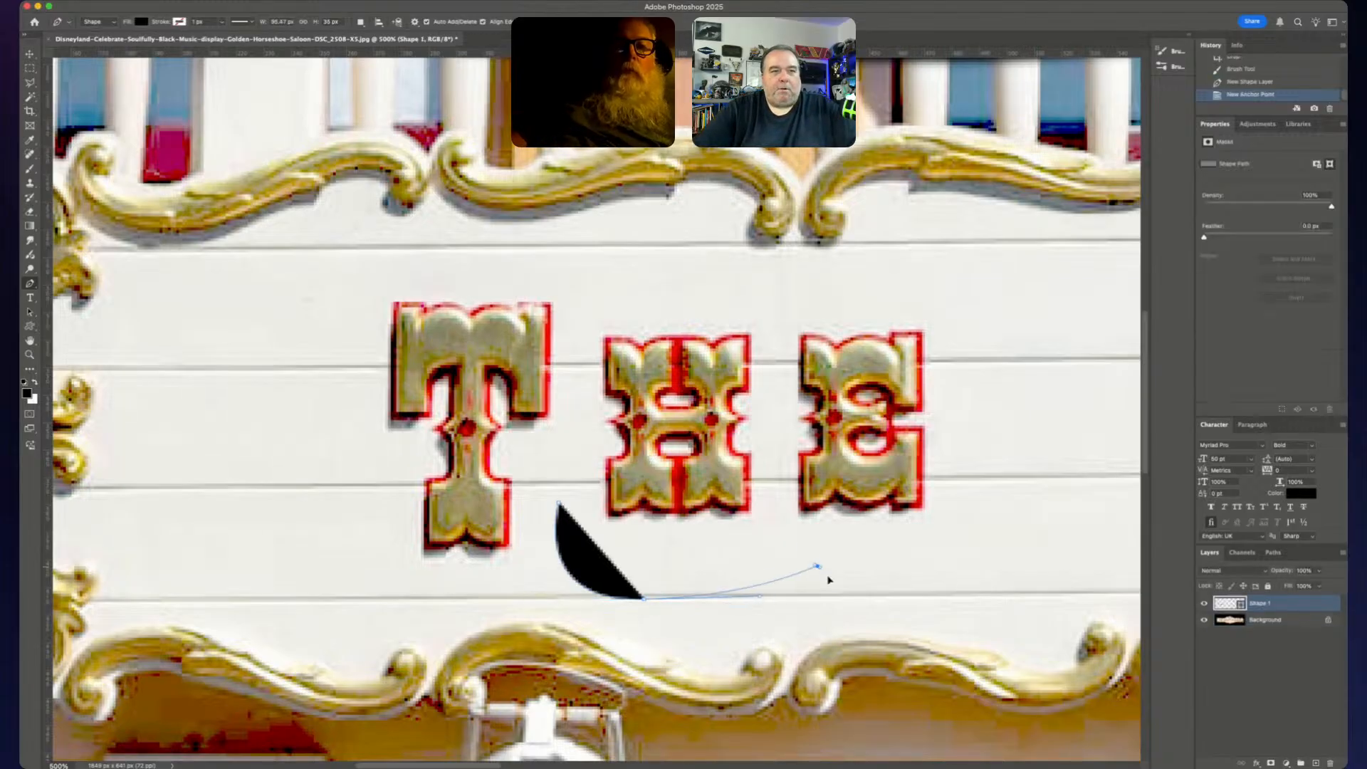
left_click_drag(818, 565, 844, 651)
key("super+z")
key("super+z")
key("super+z")
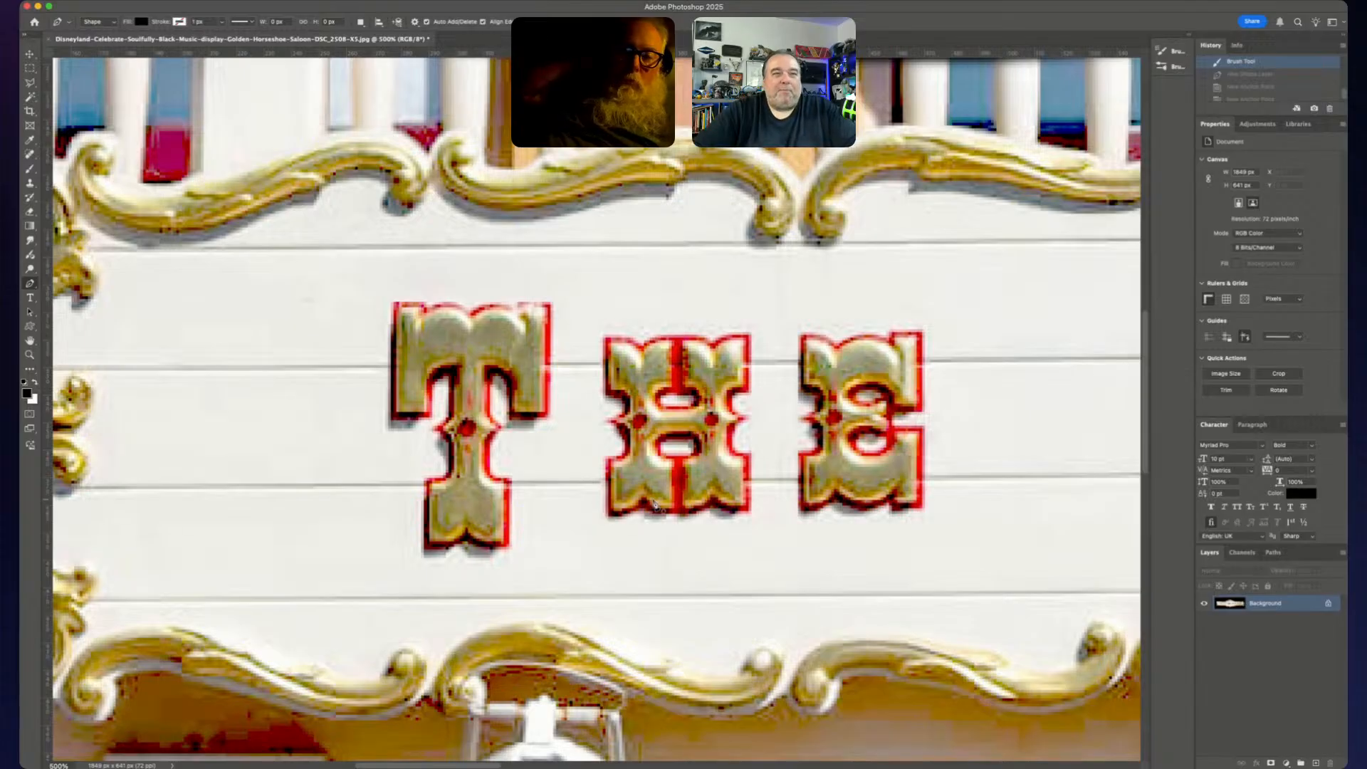
- Start a black-filled Pen tool shape at the lower-left corner of the T in THE
scroll(652, 503, "down", 2)
scroll(650, 504, "right", 3)
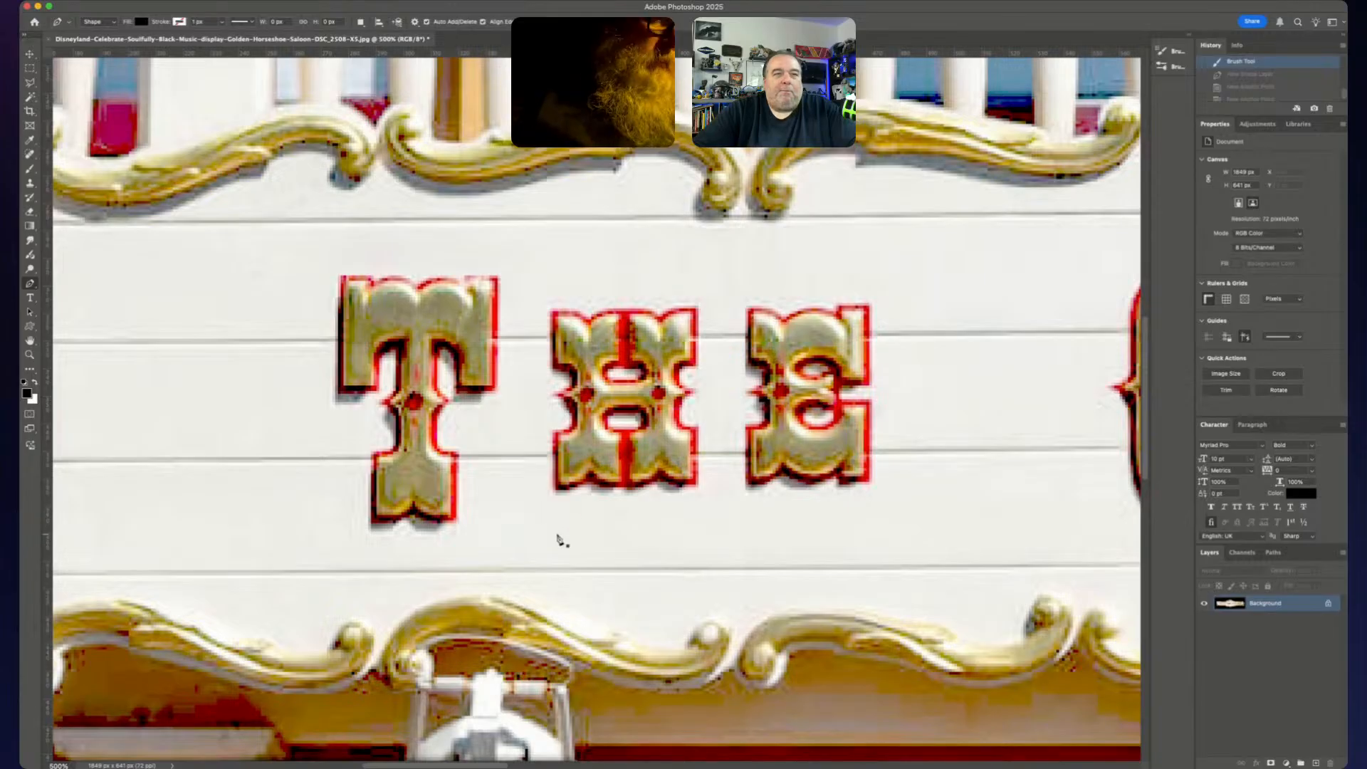
scroll(559, 540, "left", 5)
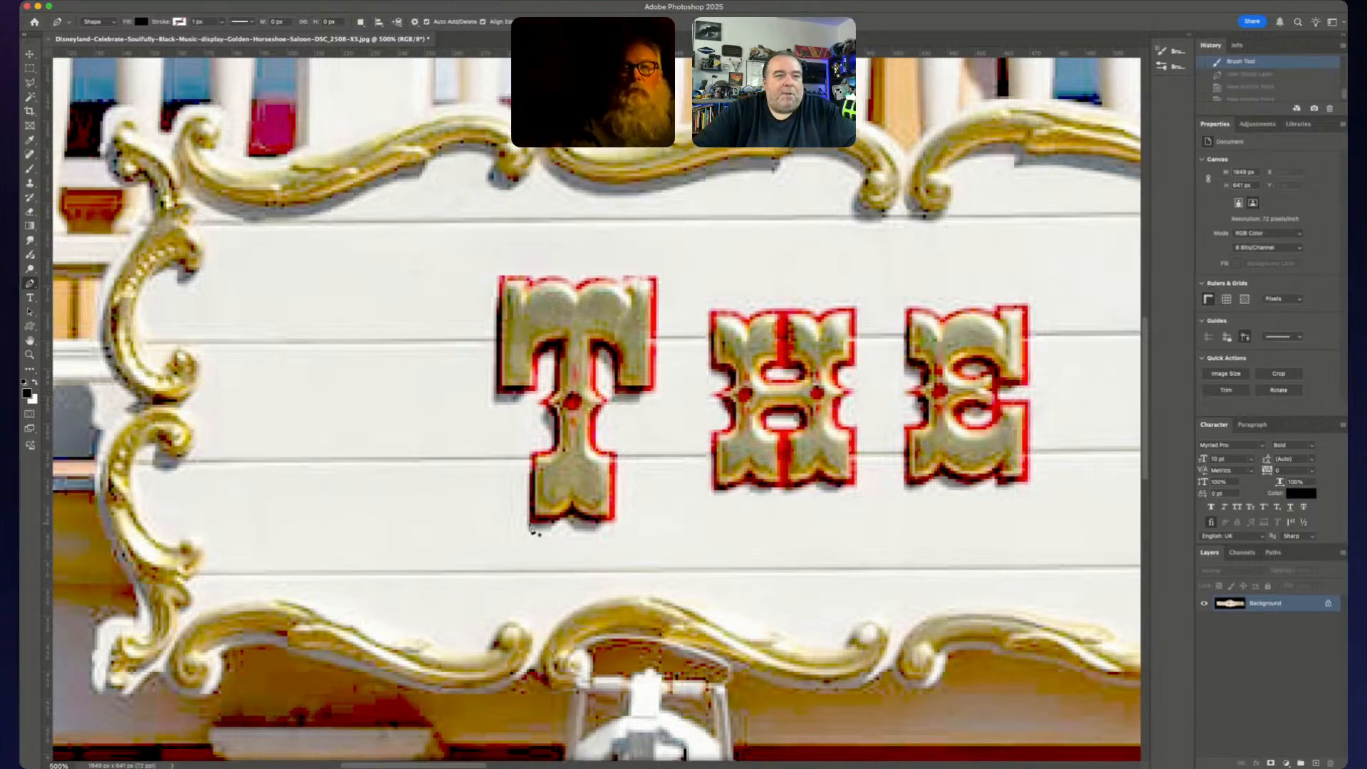
left_click(531, 529)
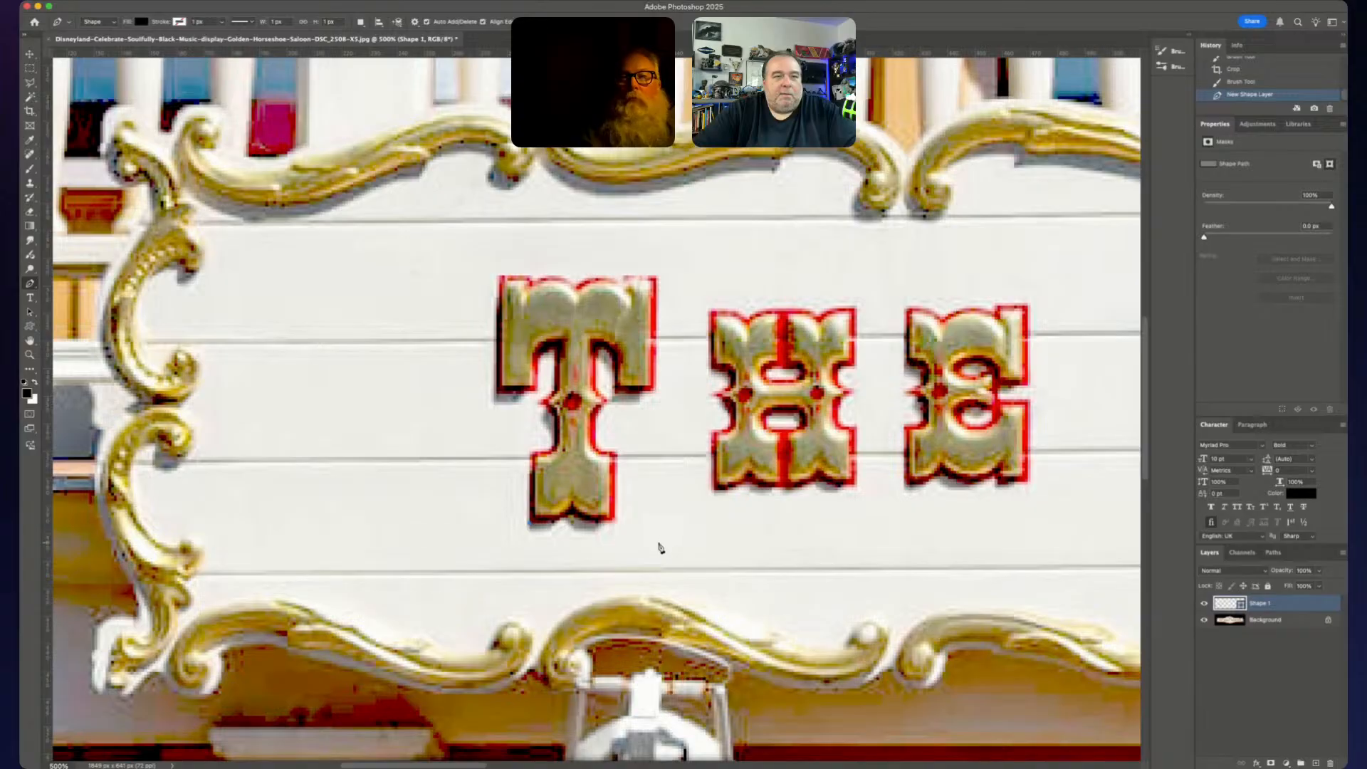
left_click(671, 566, "shift")
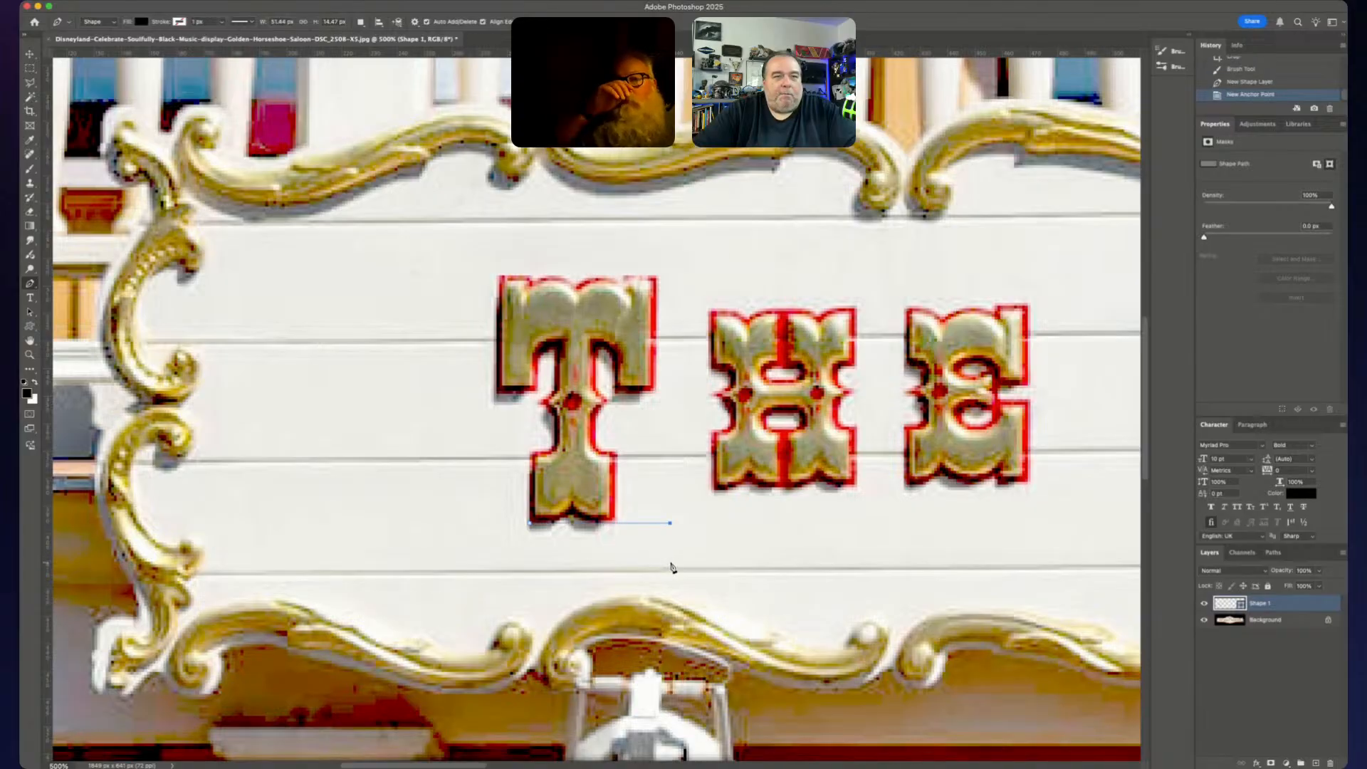
left_click(697, 411, "shift")
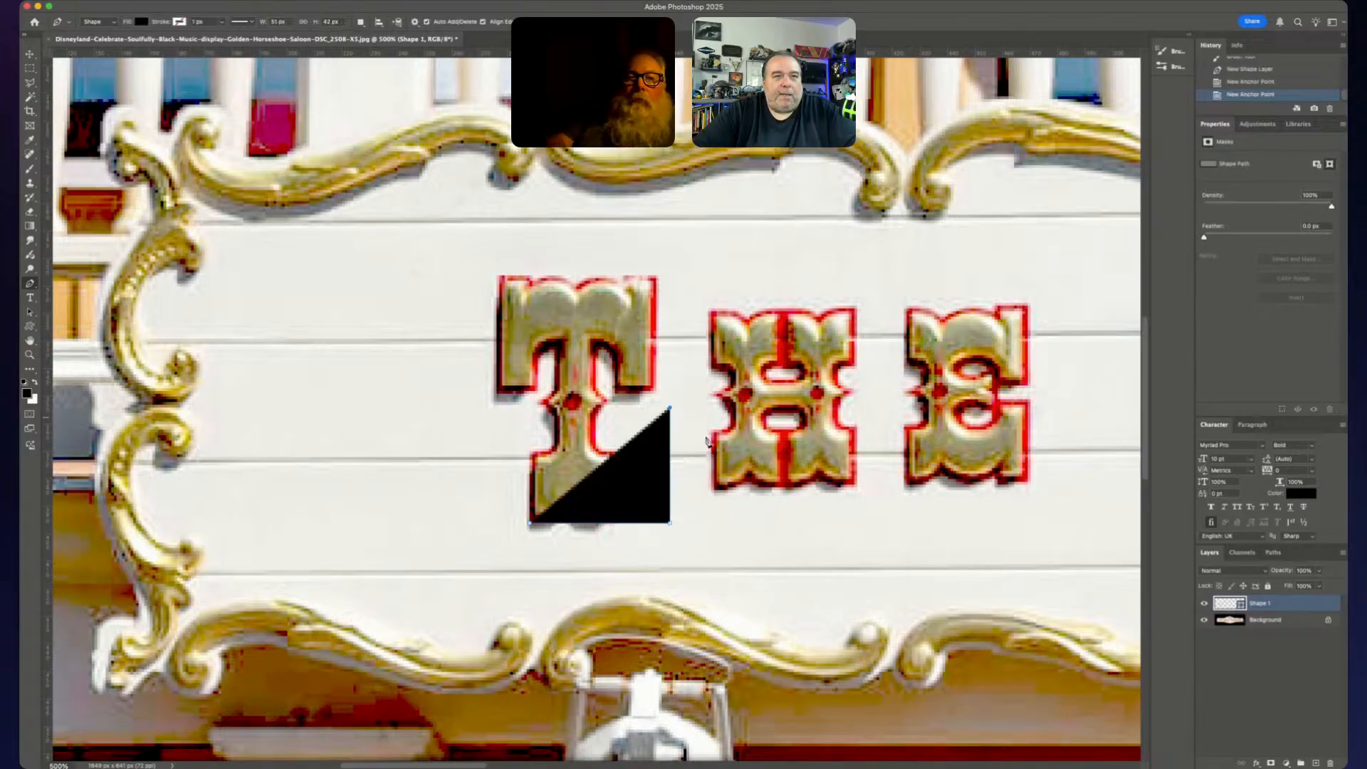
key("super+z")
key("super+z")
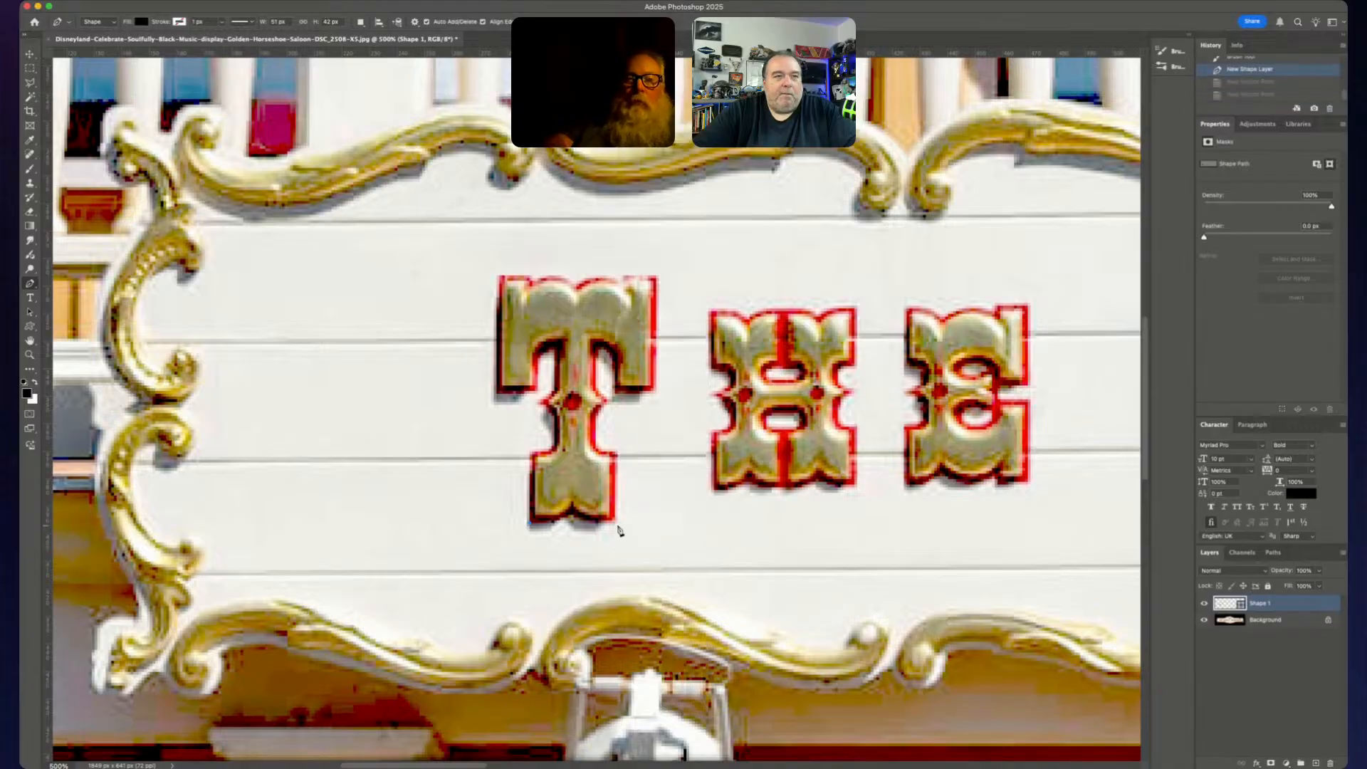
- Trace the T's right half with straight segments along its base, stem and arm up to the middle of its top edge
left_click(616, 524)
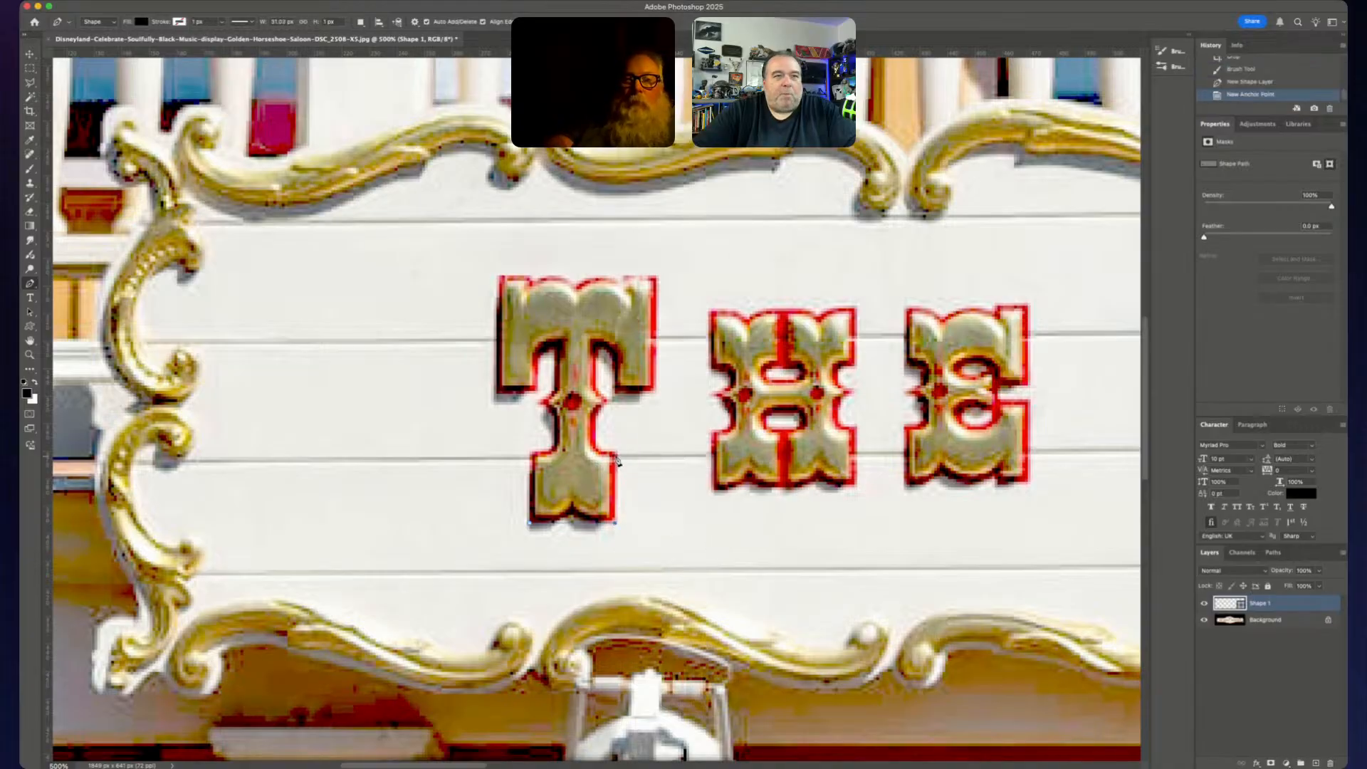
left_click(616, 455)
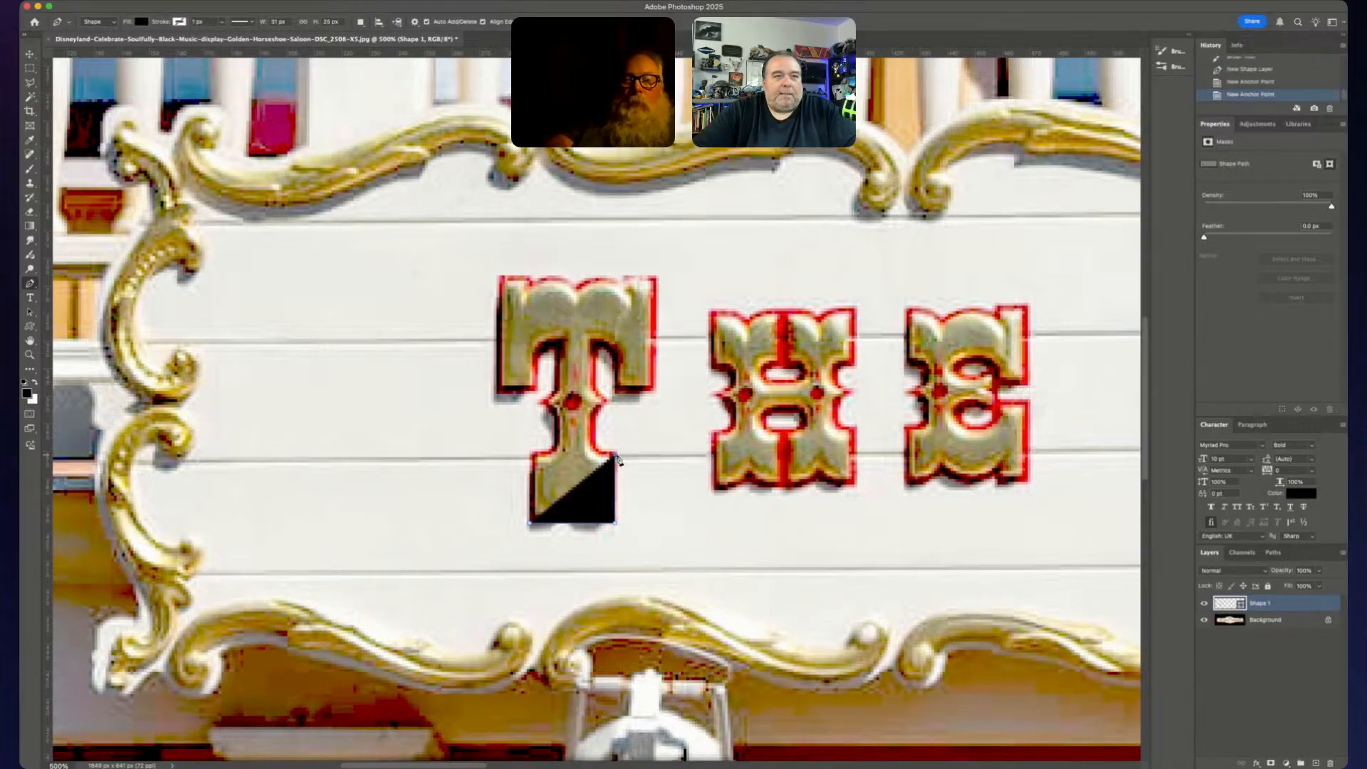
left_click(615, 391)
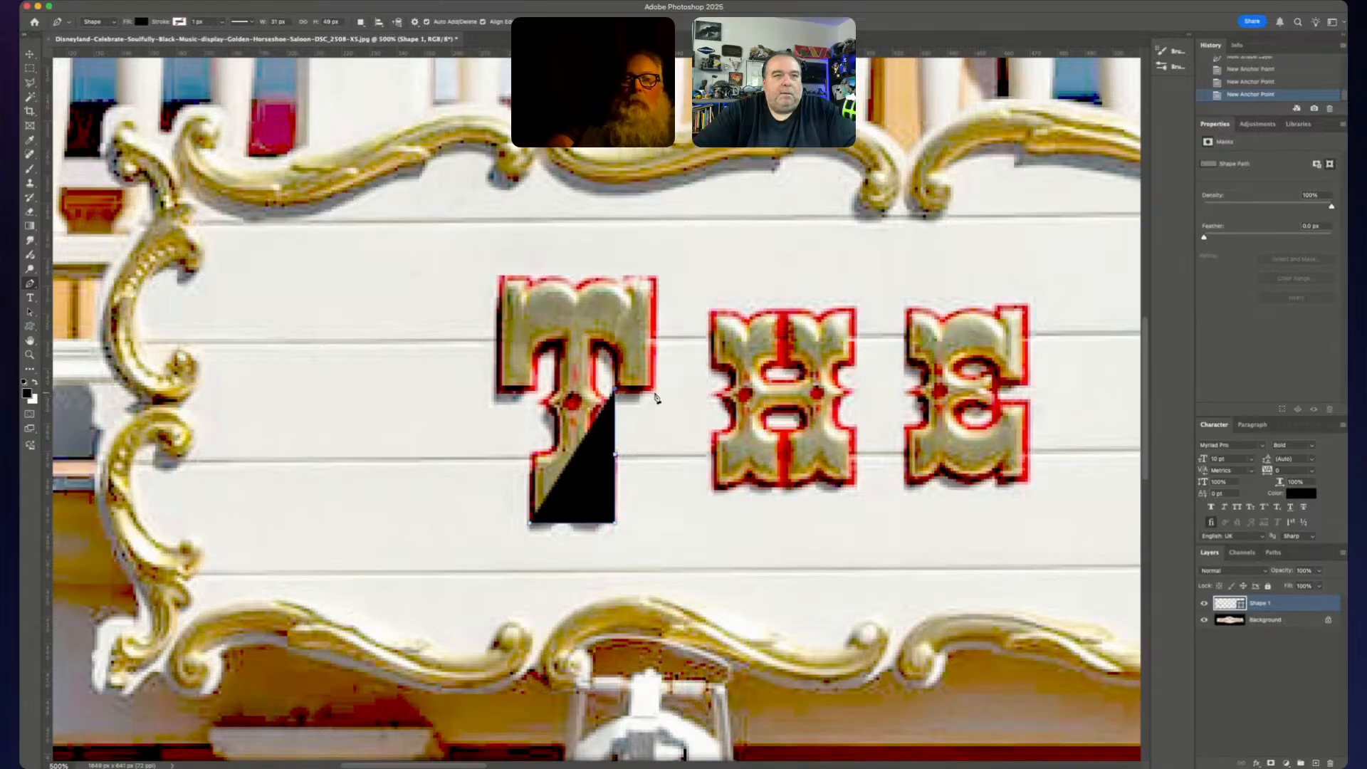
left_click(656, 390)
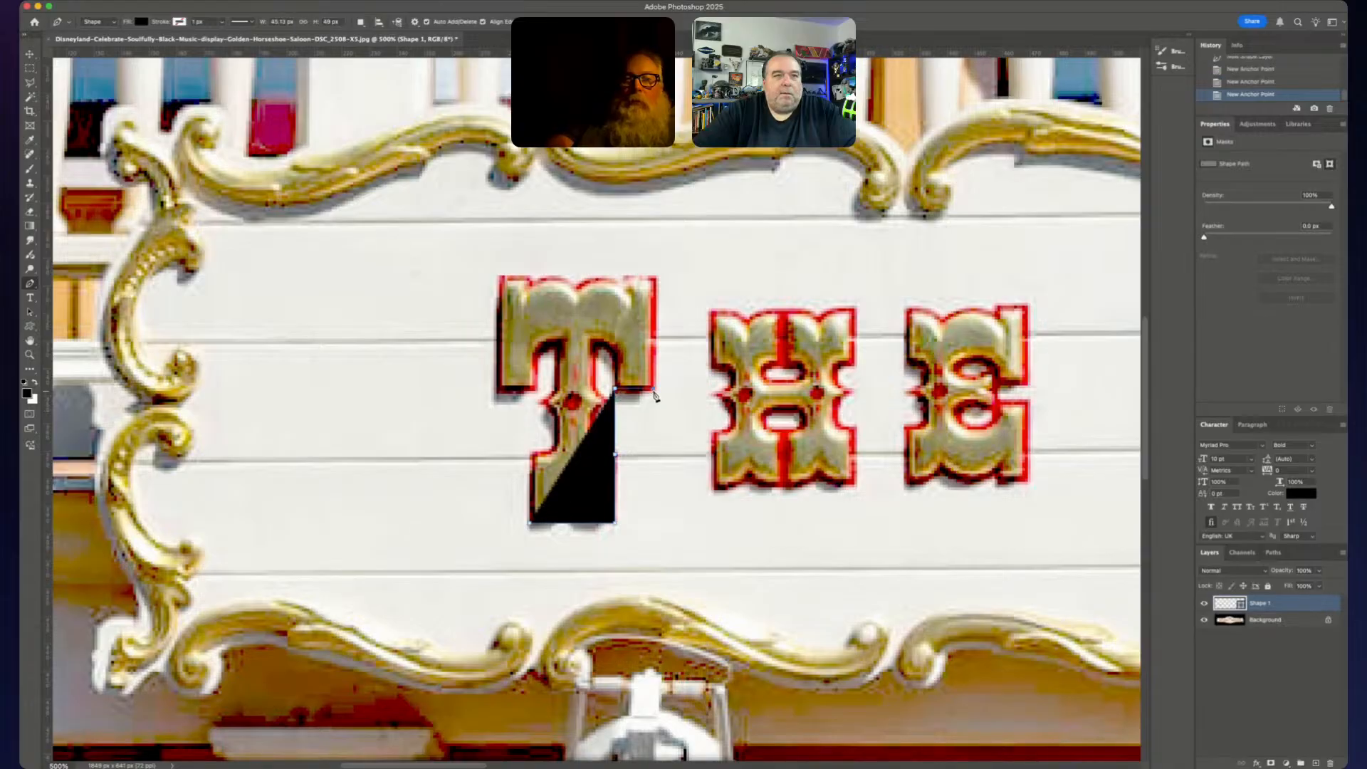
left_click(655, 279)
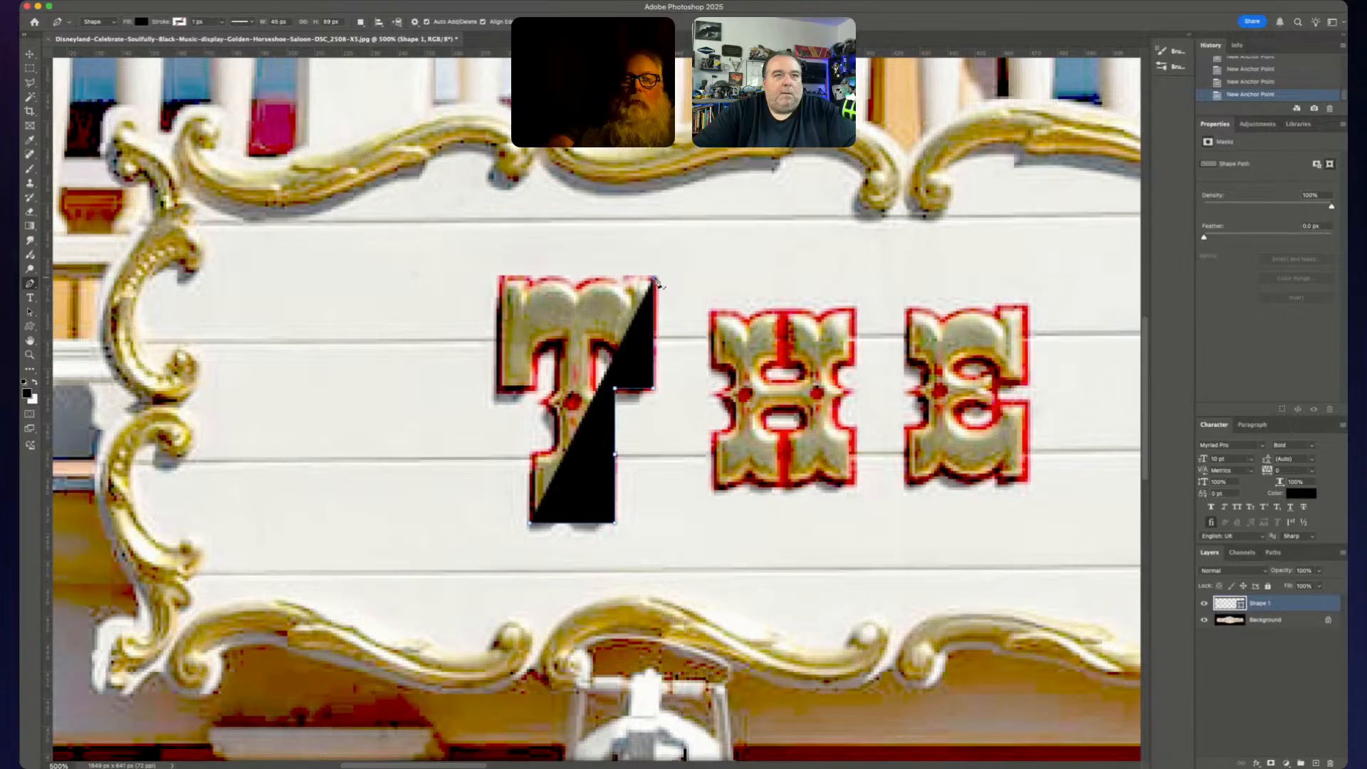
left_click(576, 278)
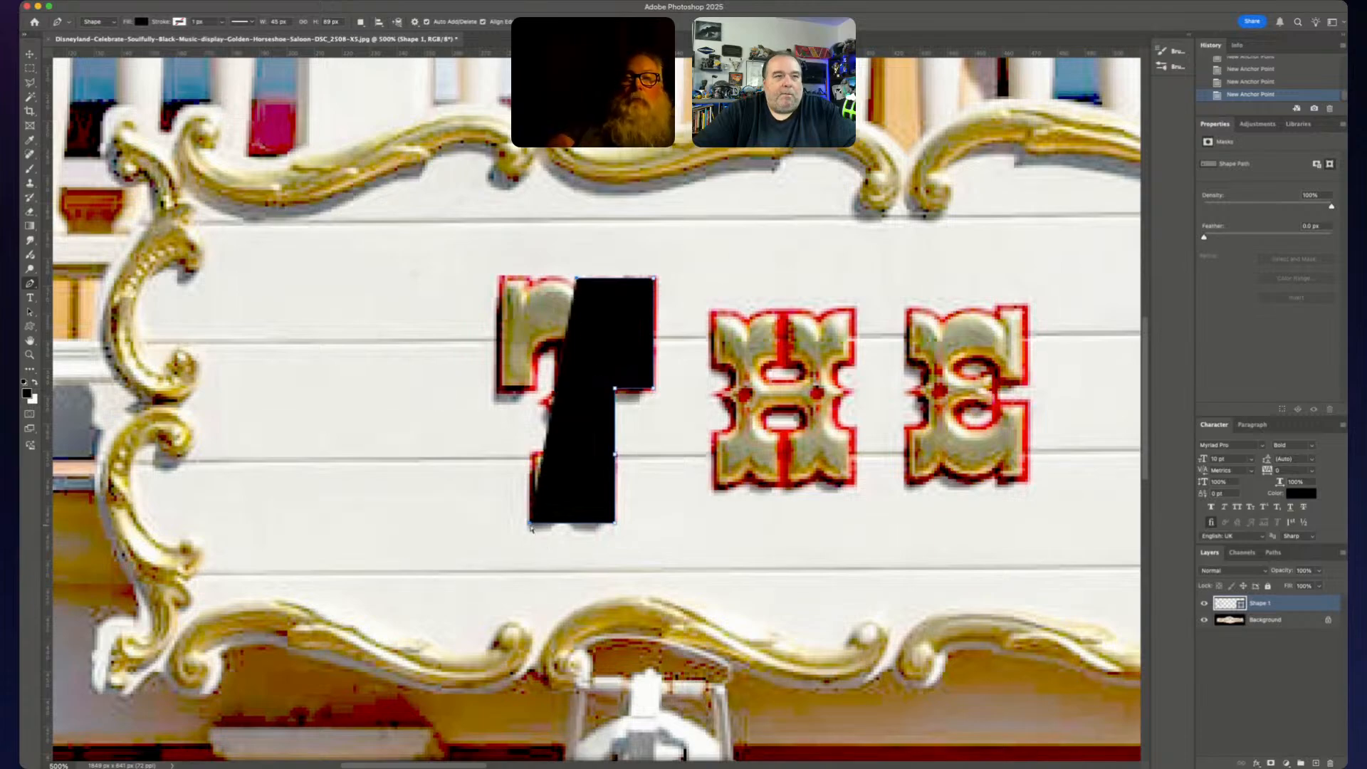
key("Return")
- Nudge the shape's starting anchor to the T's vertical center and up to the notch in its base
key("Right")
key("Right")
key("Right")
key("Right")
key("Right")
key("Right")
key("Right")
key("Right")
key("Right")
key("Right")
key("Right")
key("Right")
key("Right")
key("Right")
key("Right")
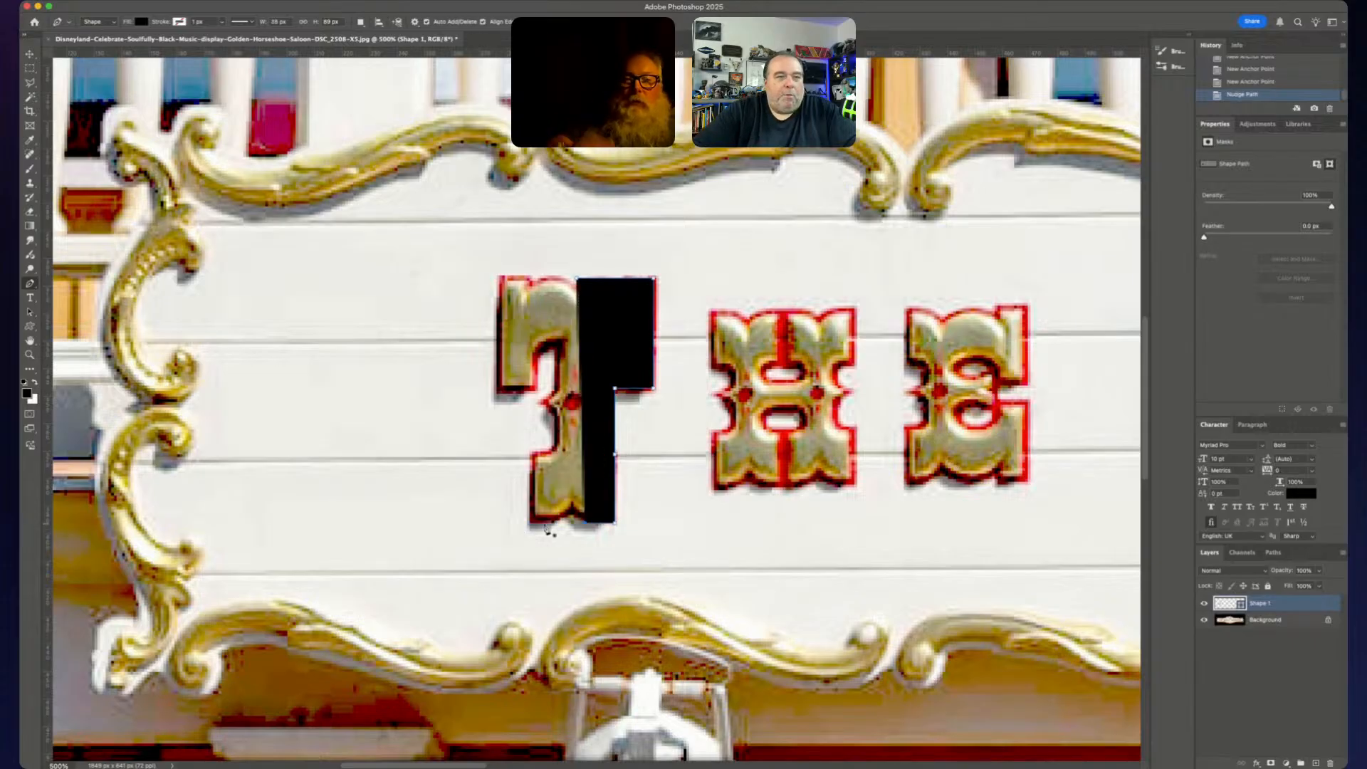
key("Left")
key("Left")
key("Left")
key("Left")
key("Left")
key("Left")
key("Left")
key("Left")
key("Right")
key("Right")
key("Right")
key("Right")
key("Right")
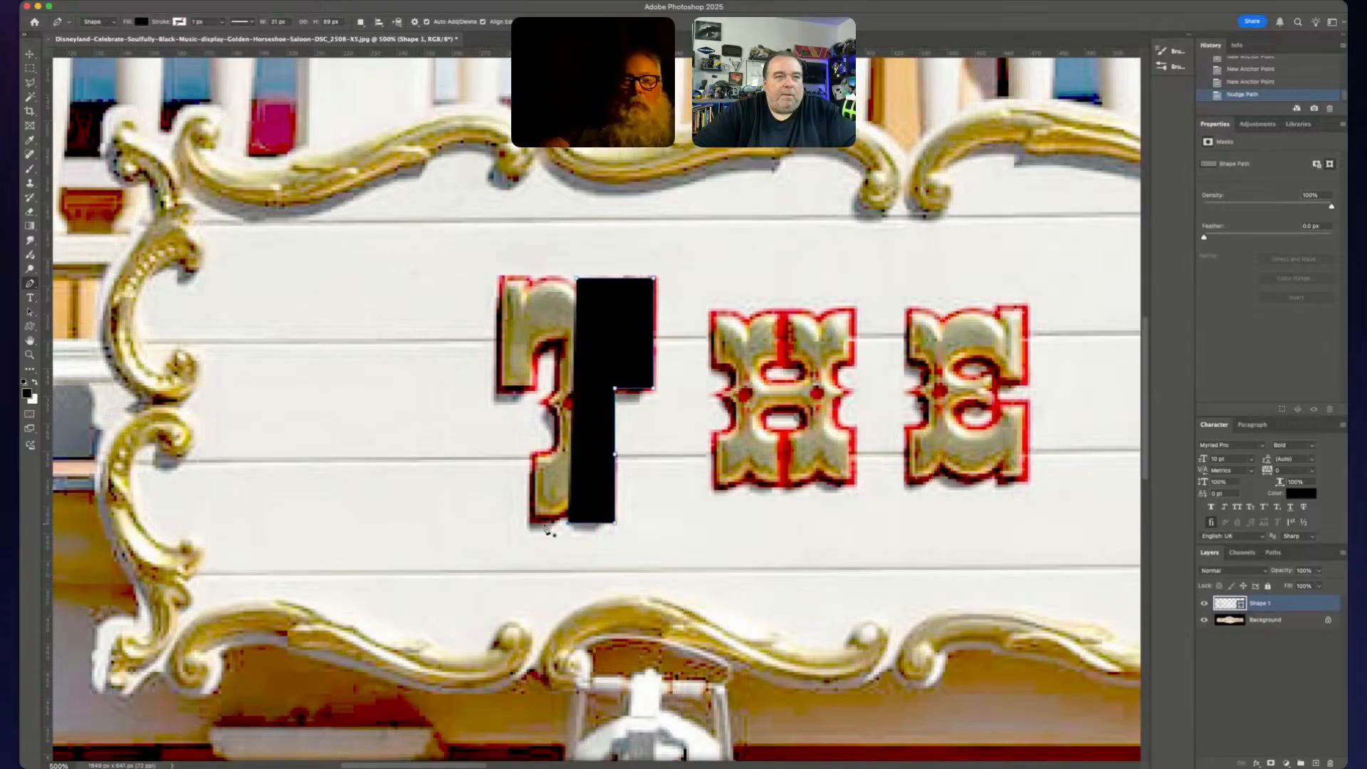
key("Up")
key("Up")
key("Up")
key("Up")
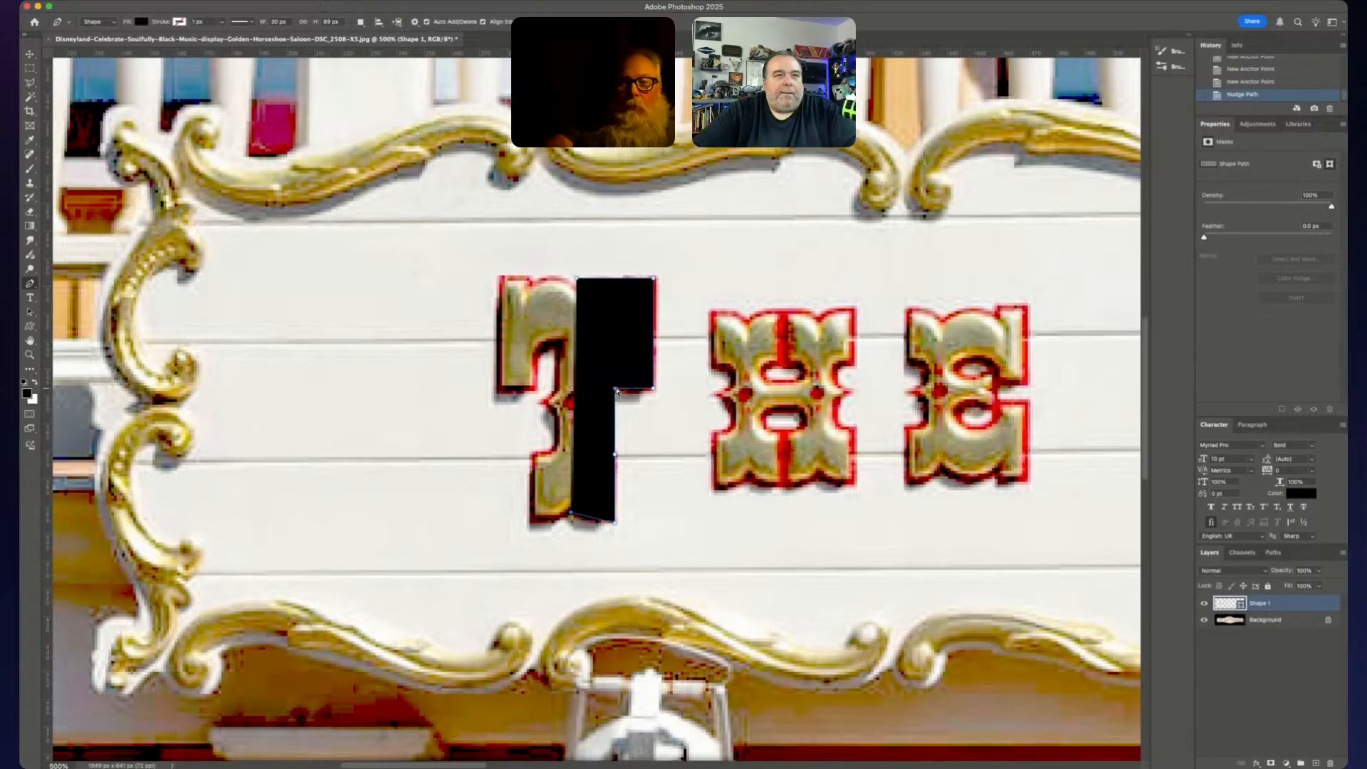
- Nudge the underside of the shape's arm slightly down and its outer edge slightly right to match the T
key("Down")
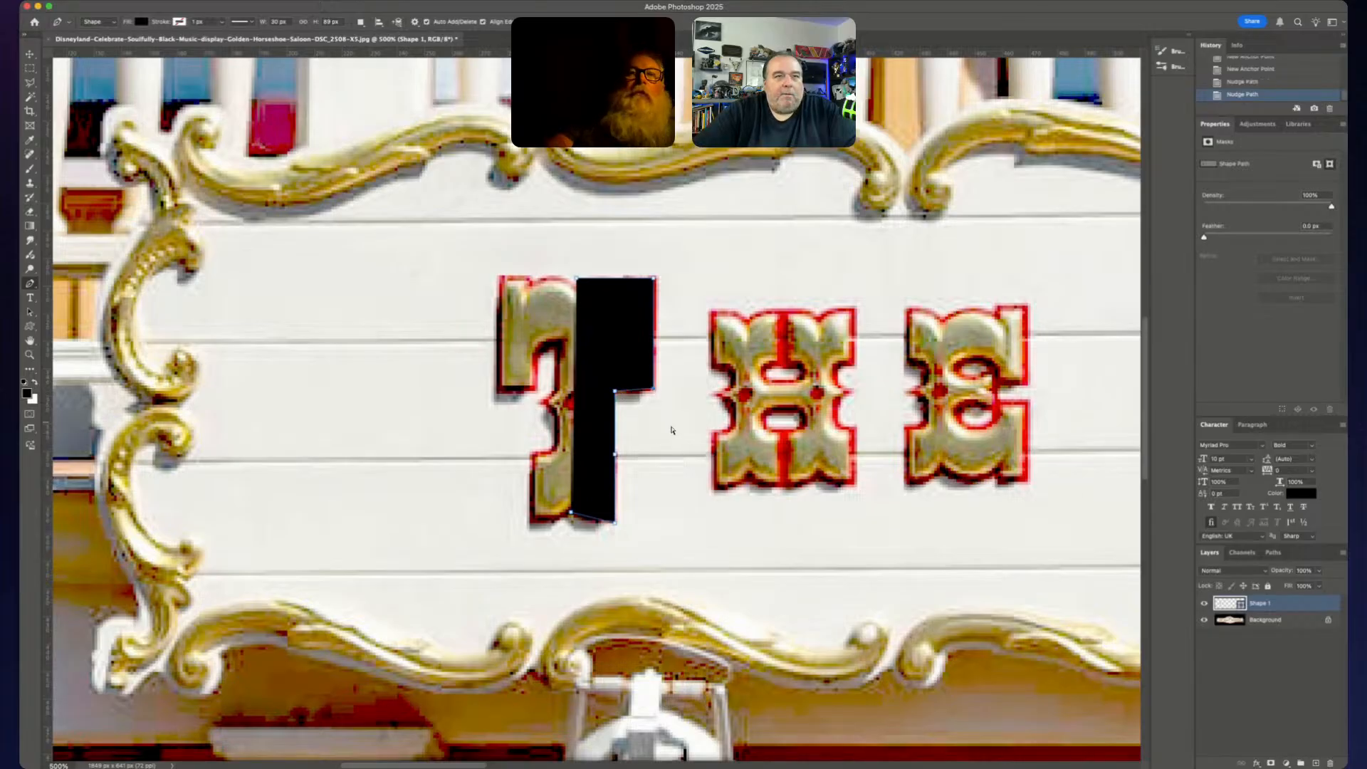
key("Right")
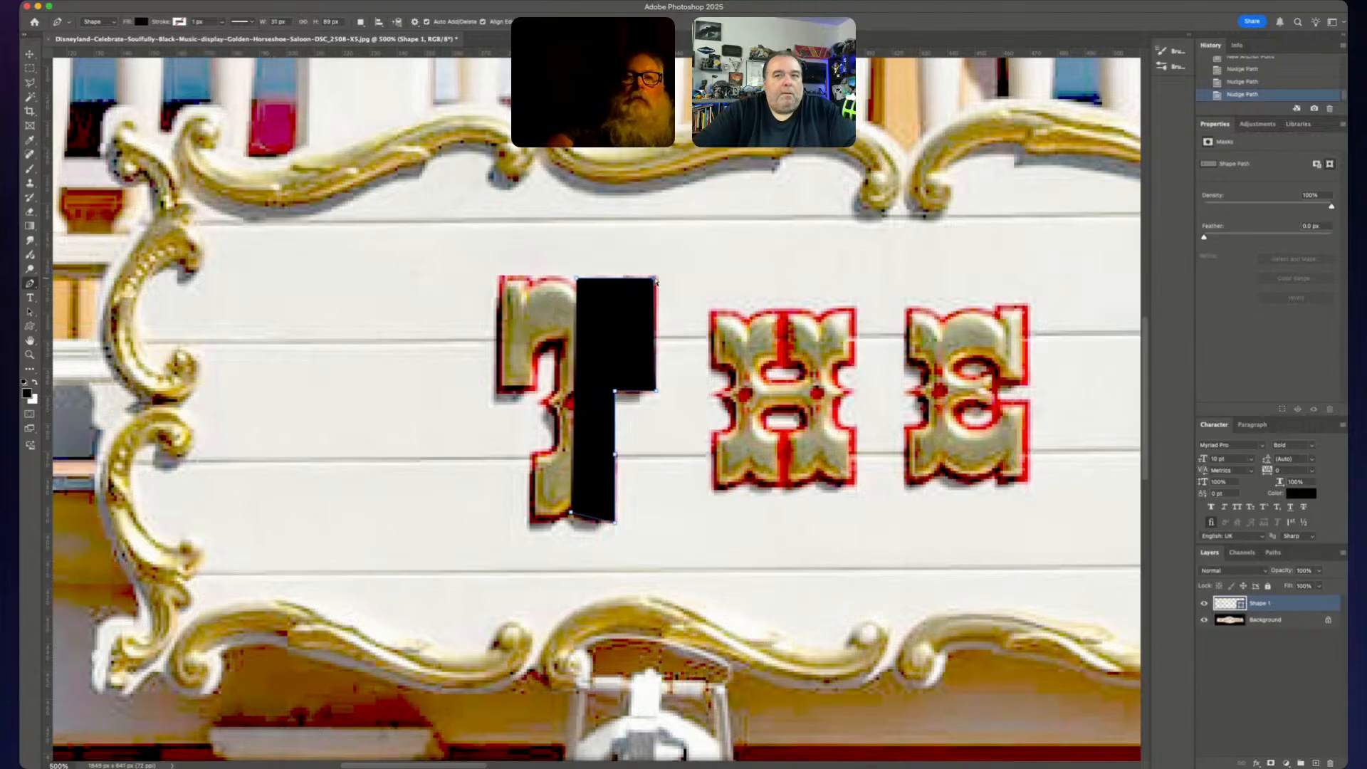
key("Right")
- Lower the Shape 1 layer's opacity to 53% so the T can be traced through it
key("super+equal")
key("super+equal")
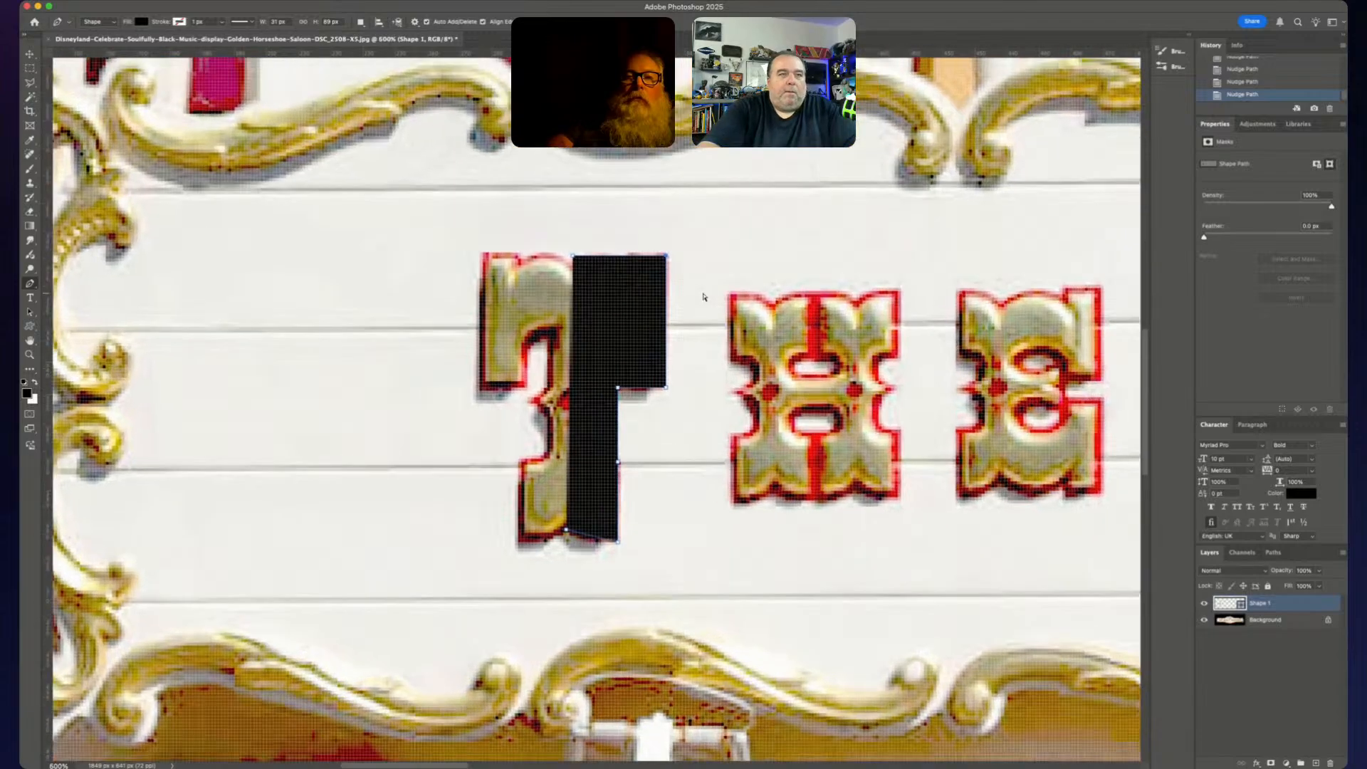
key("super+minus")
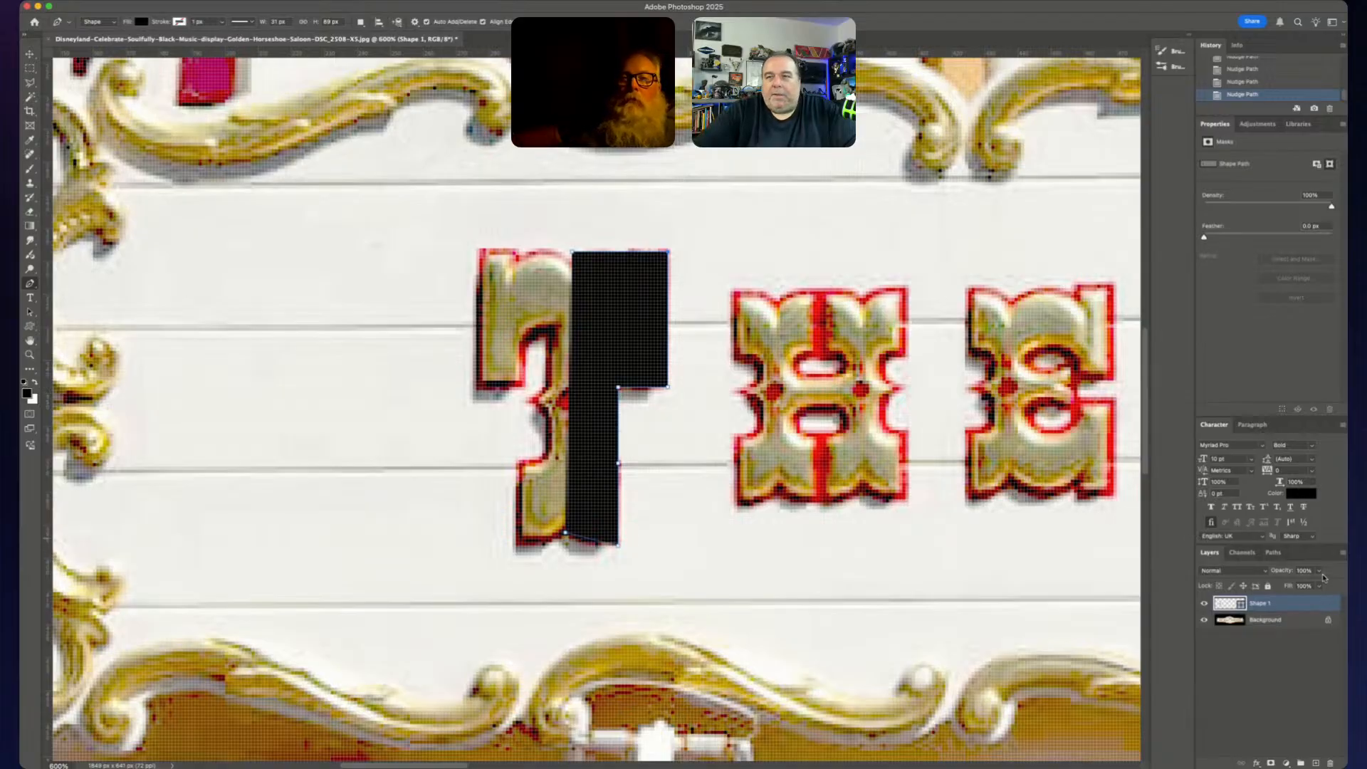
left_click_drag(1321, 574, 1297, 588)
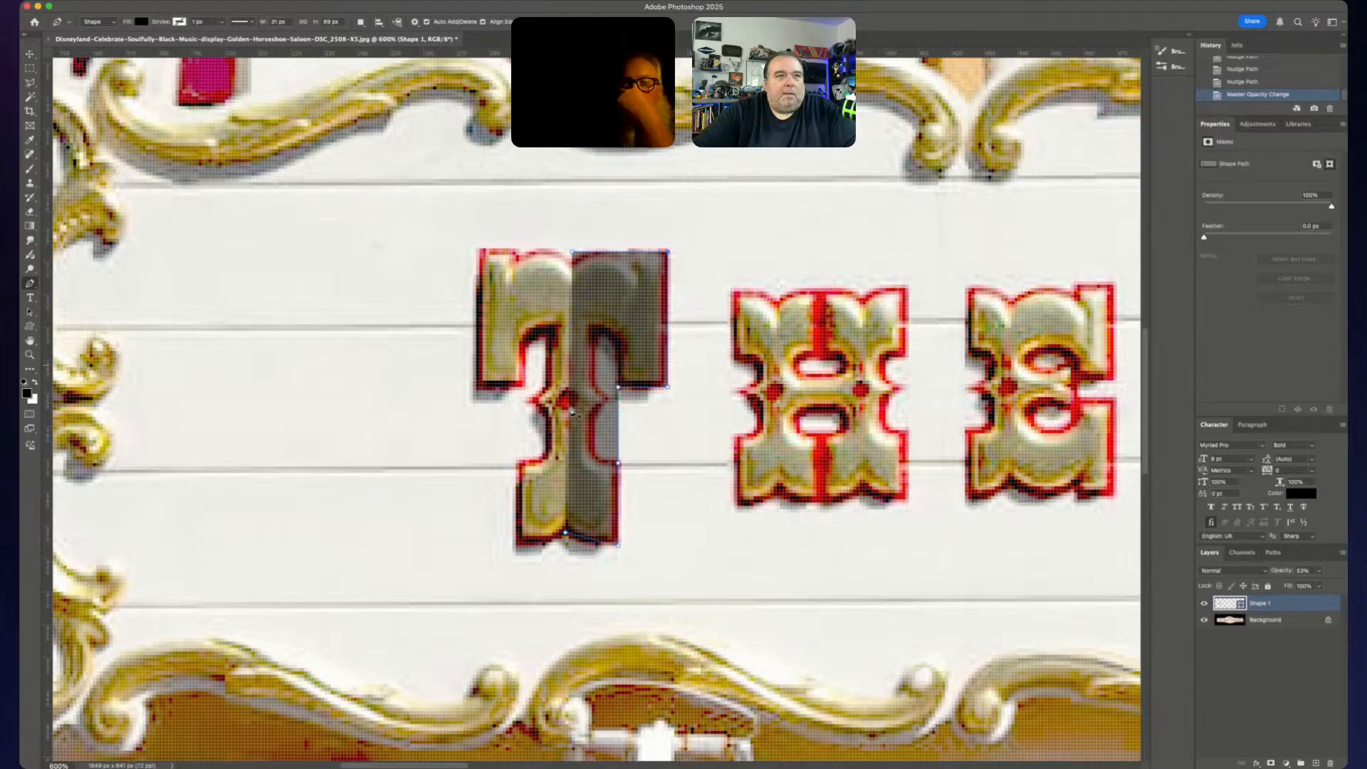
- Close the half-T path by joining its base-notch anchor to the anchor at the middle of the top edge
left_click(568, 539)
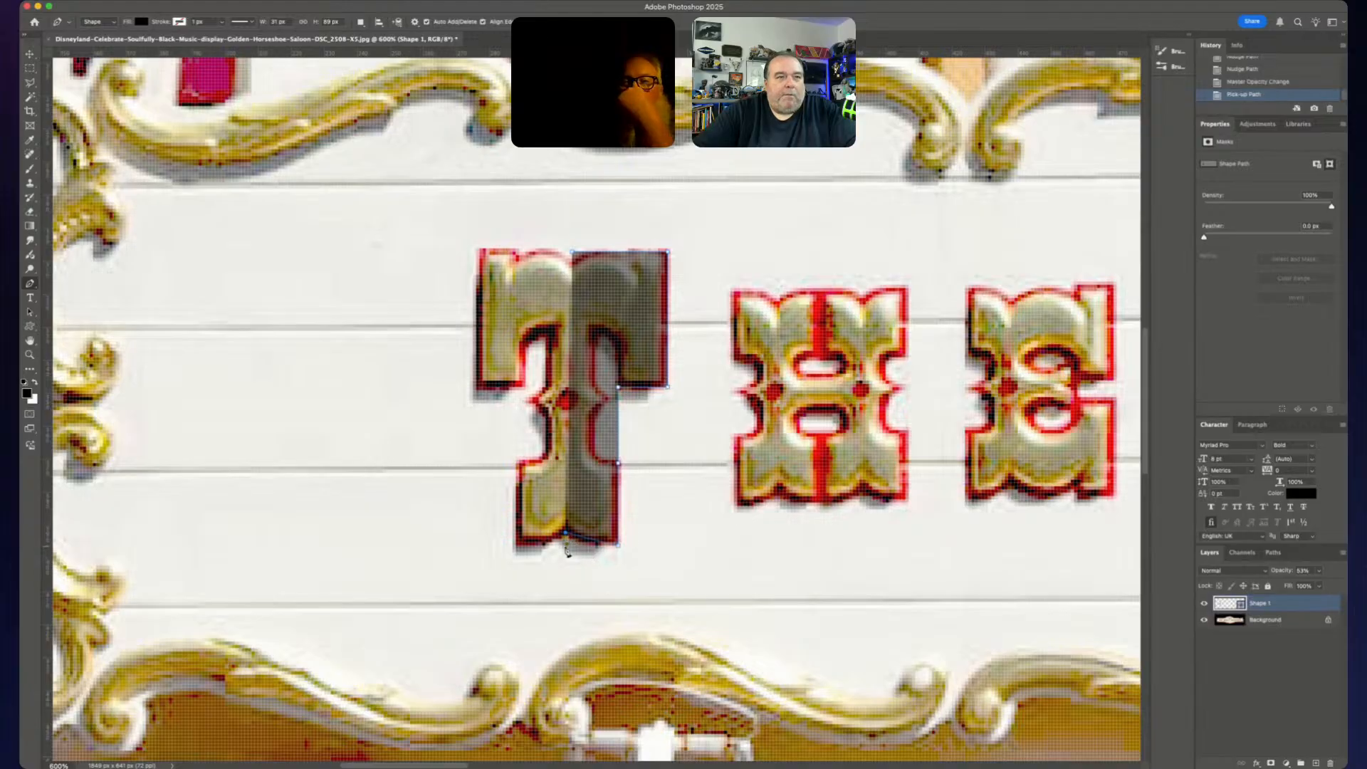
left_click(574, 255)
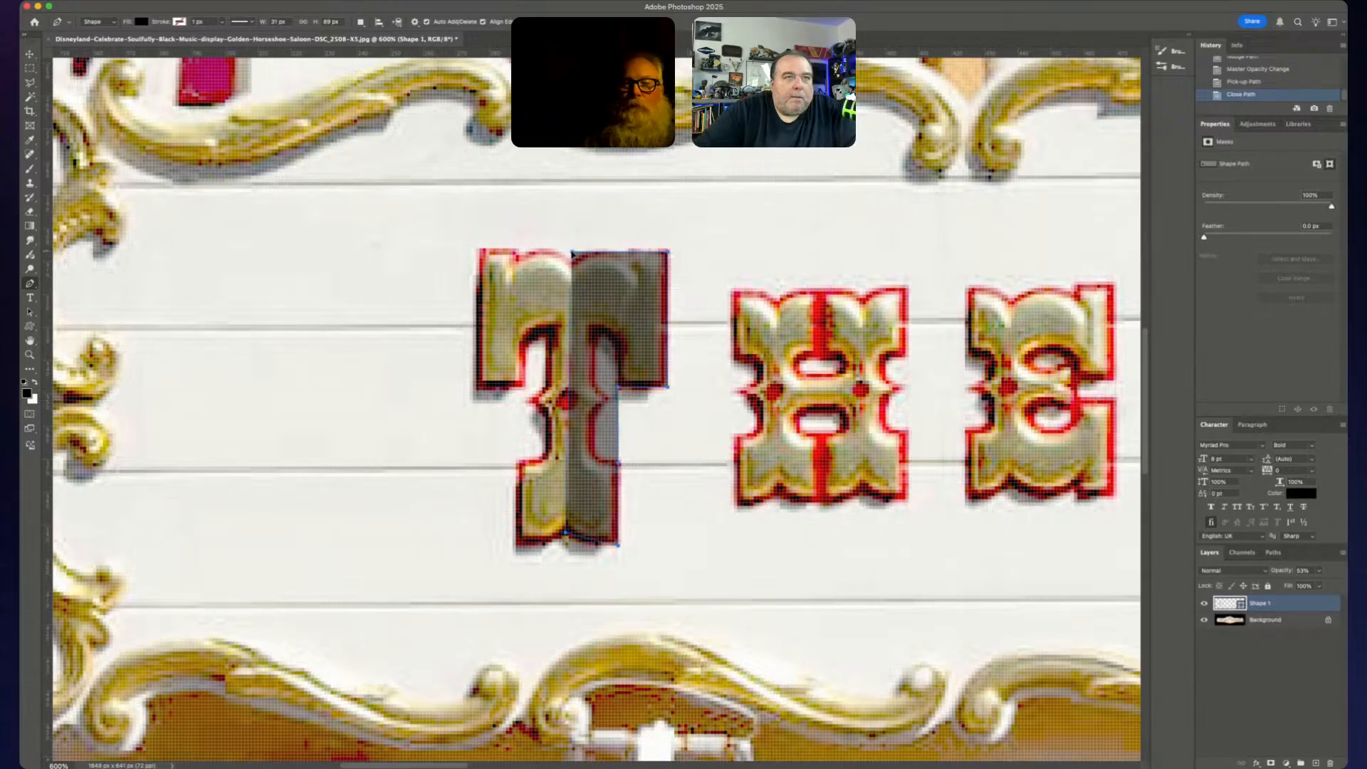
- Fine-tune the two anchors on the T's center line and add an anchor point on the slanted base edge
left_click_drag(572, 254, 572, 252)
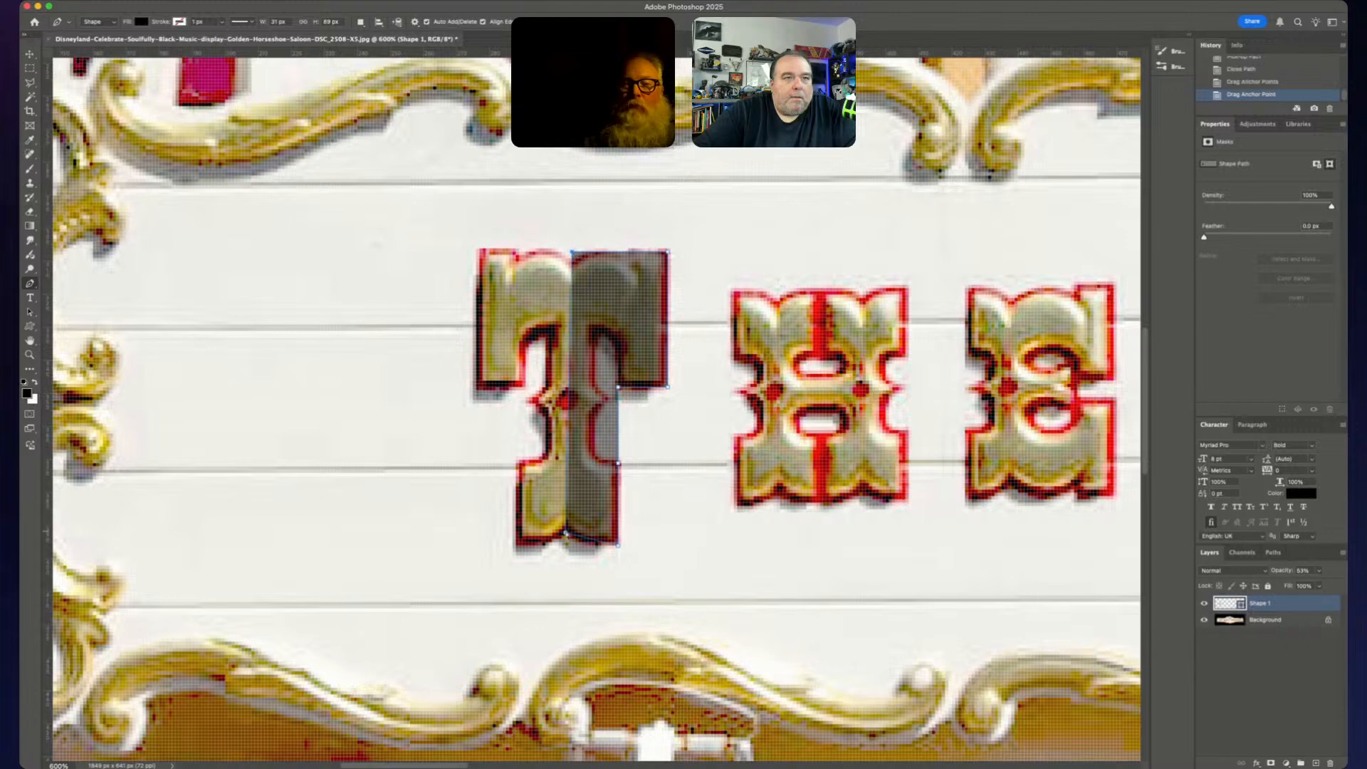
left_click_drag(567, 534, 567, 533)
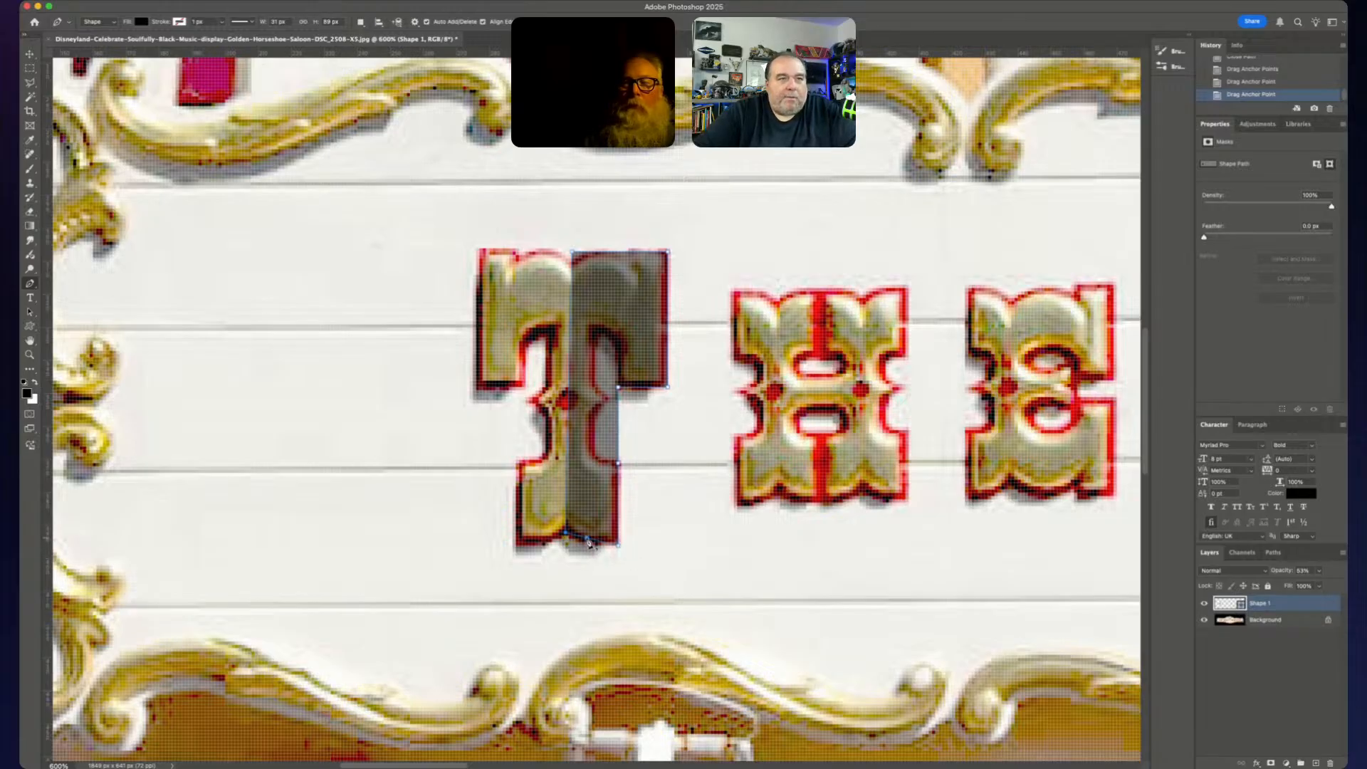
left_click(588, 542)
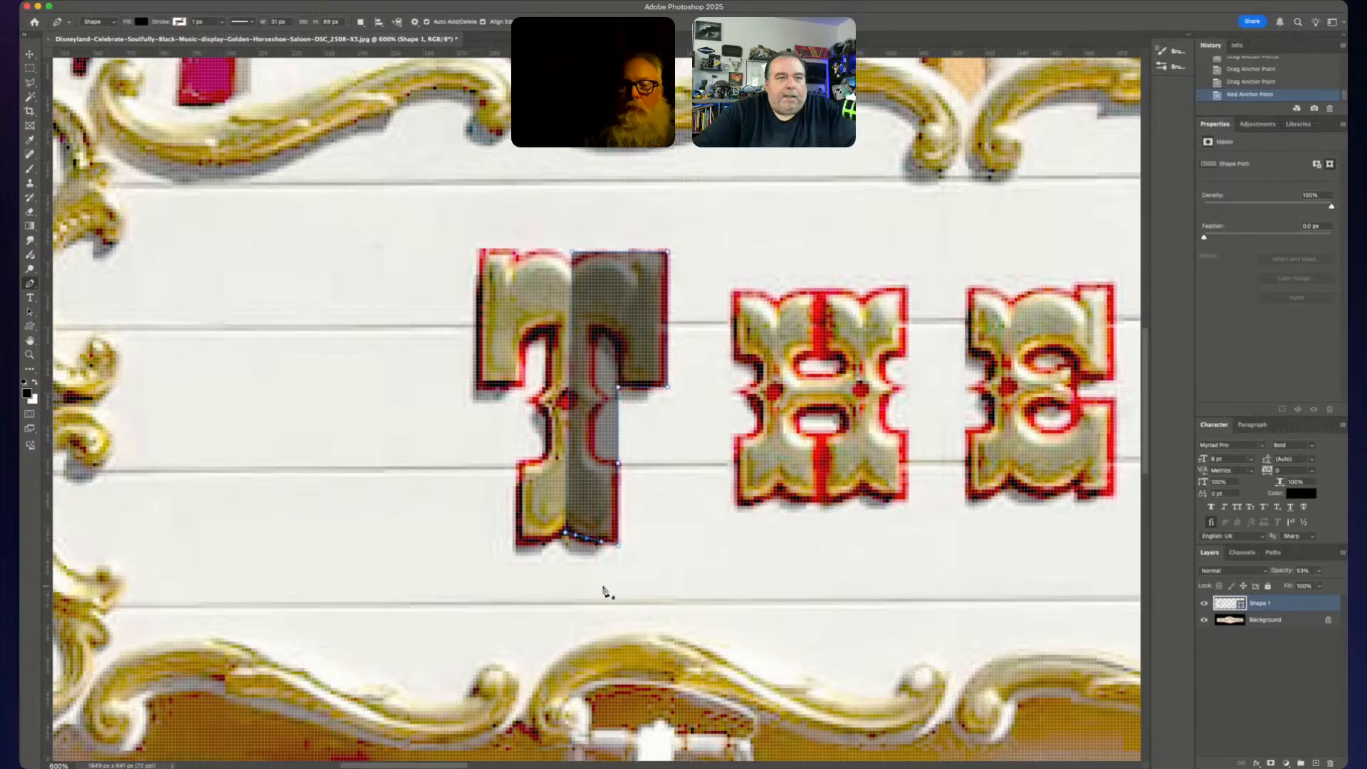
- Nudge the new anchor on the T's base edge slightly down and left so the edge curves along the letter's foot
key("shift+Up")
key("shift+Down")
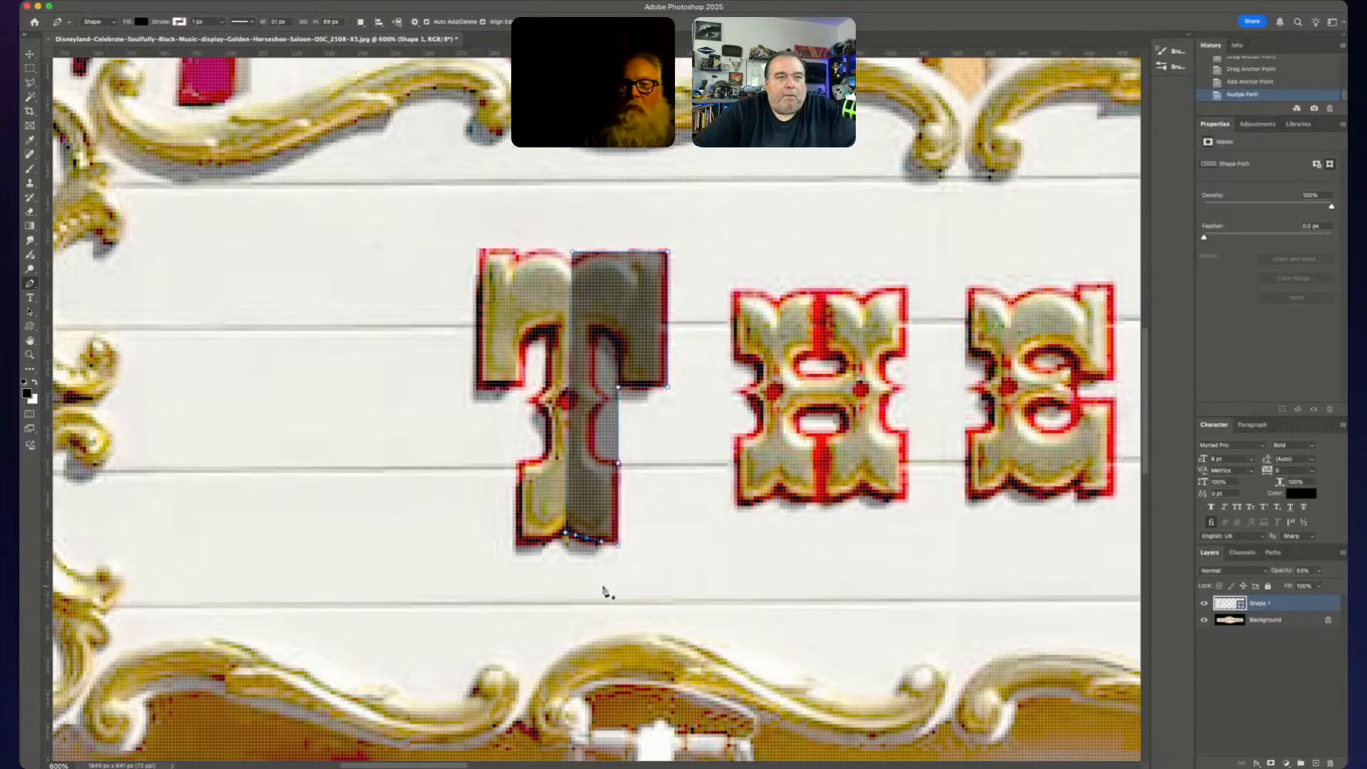
key("Down")
key("Left")
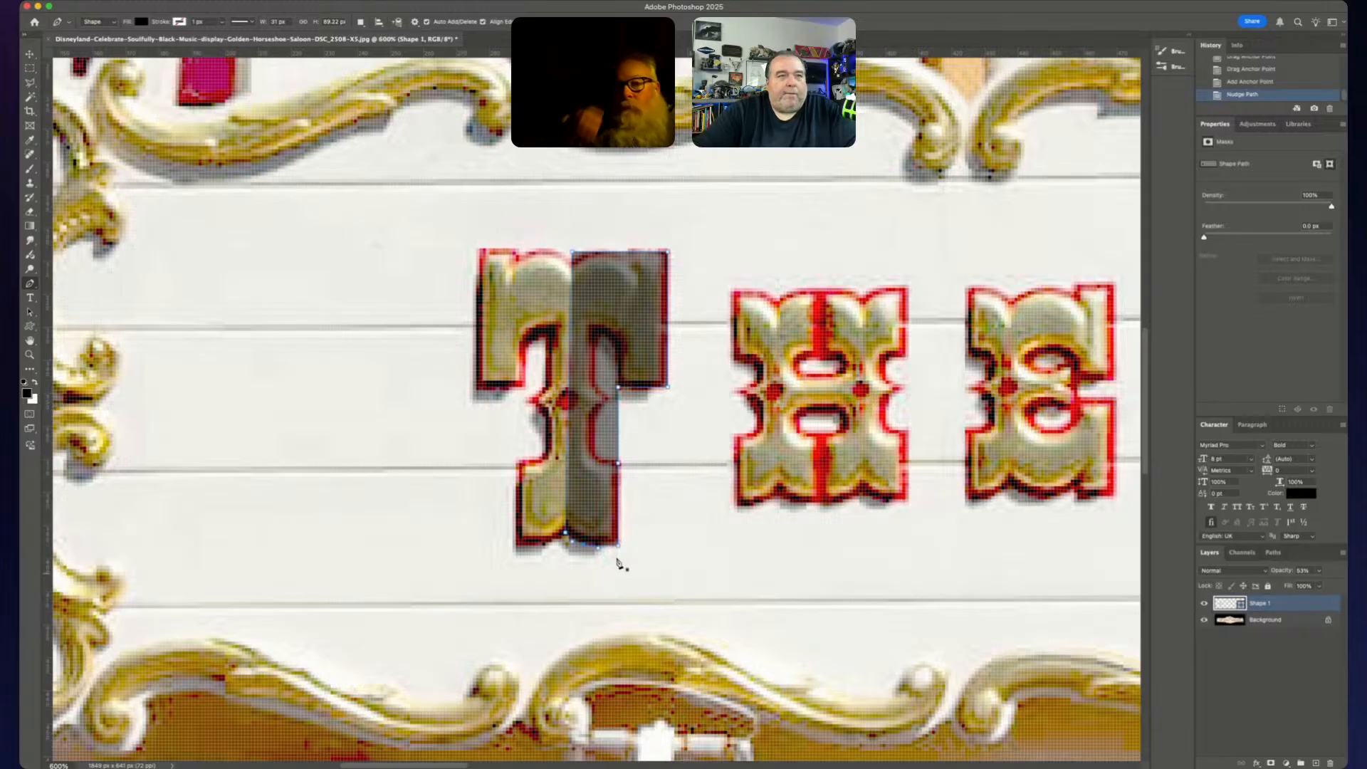
- Add two corner anchors on the stem's outer edge, placing one at the top of the gap under the arm and one at the mid-stem spur
left_click(620, 421)
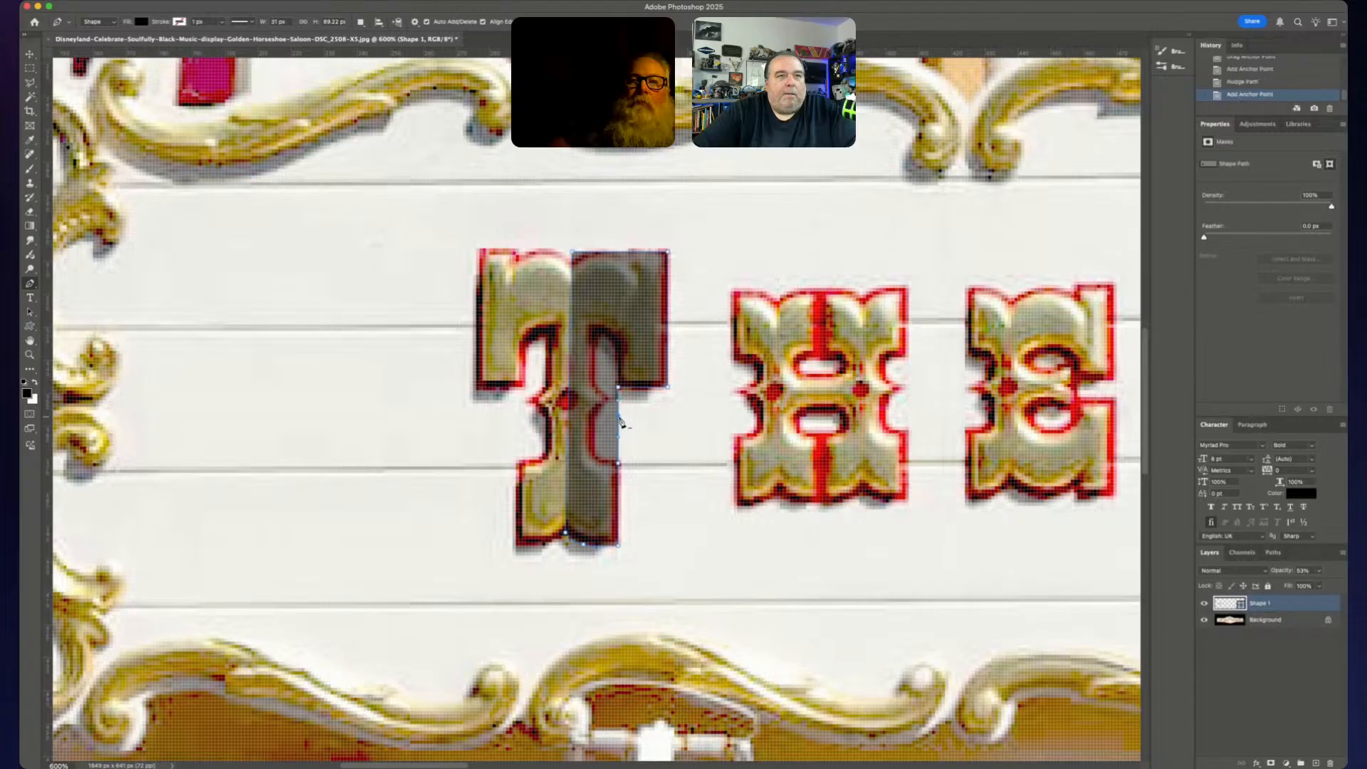
left_click(620, 420, "alt")
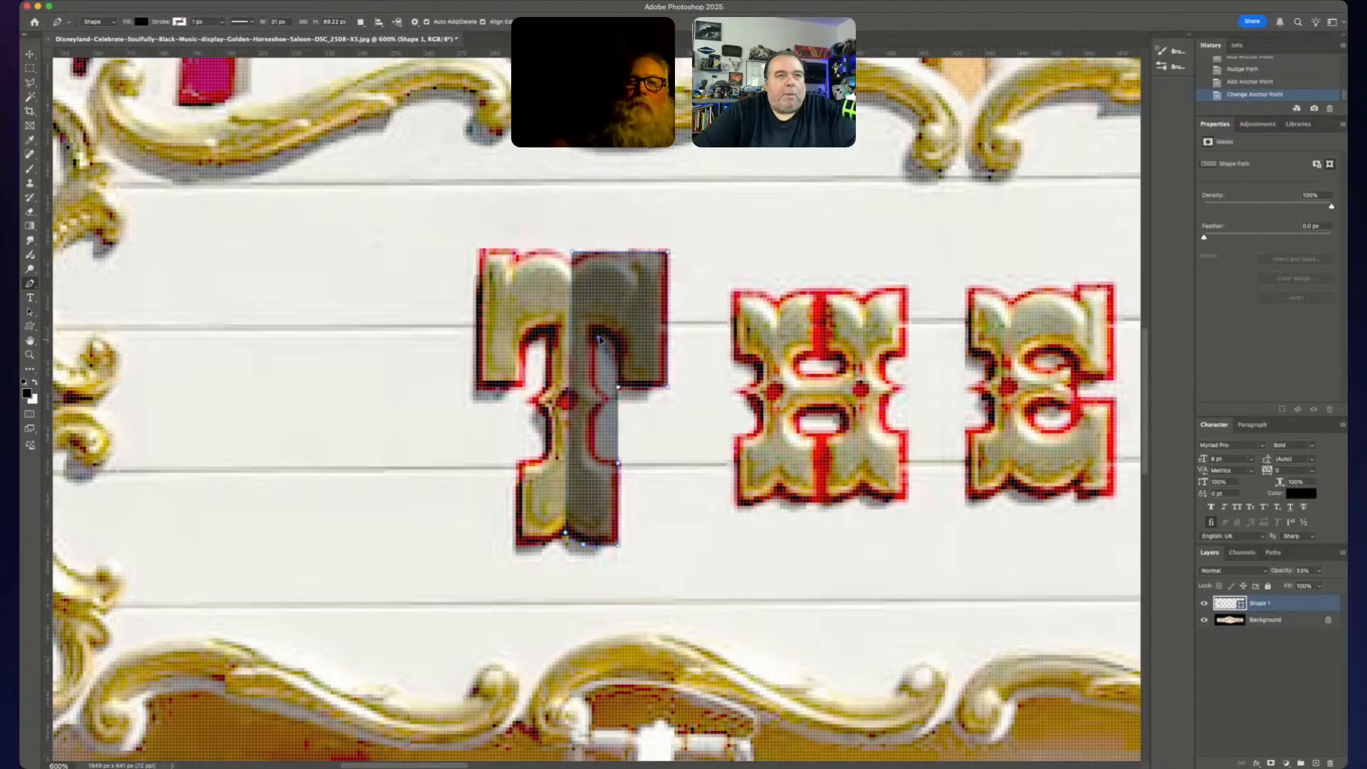
left_click_drag(600, 341, 603, 345)
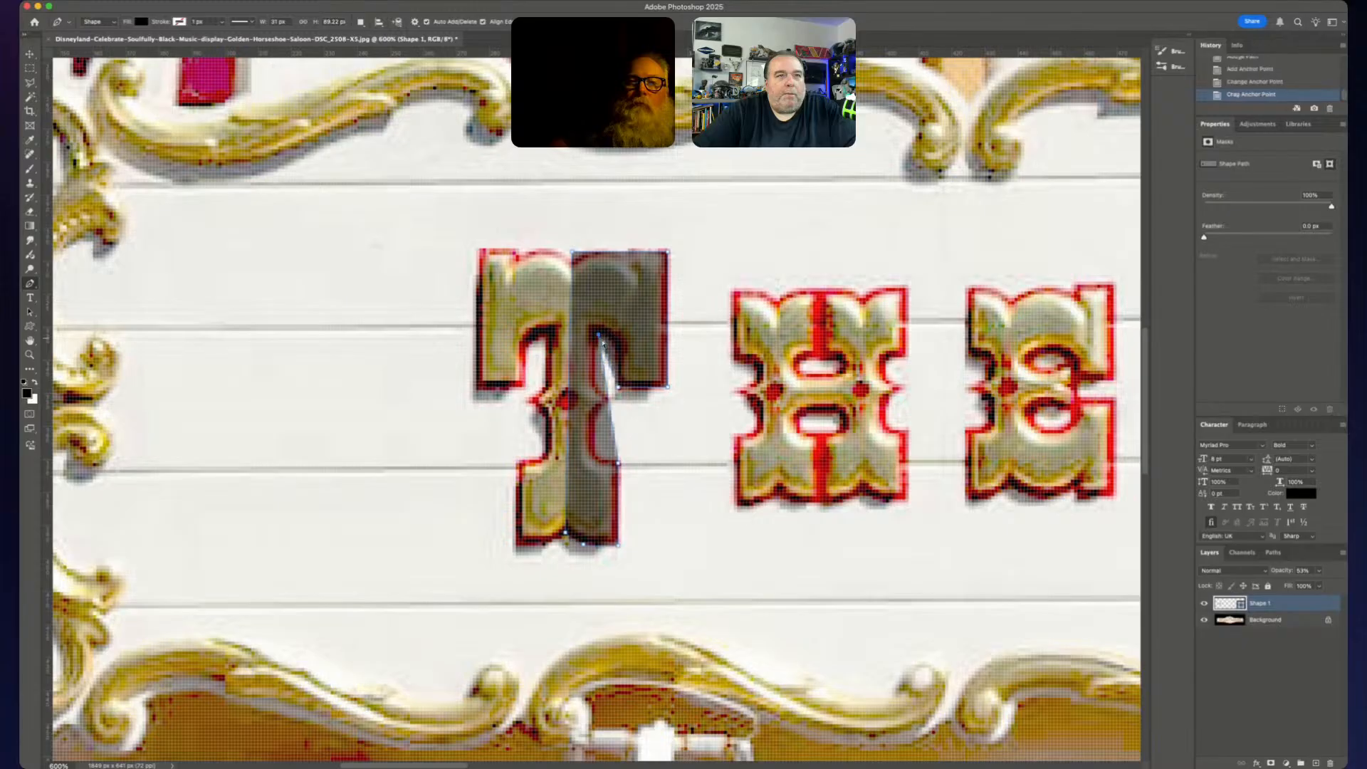
left_click(613, 428)
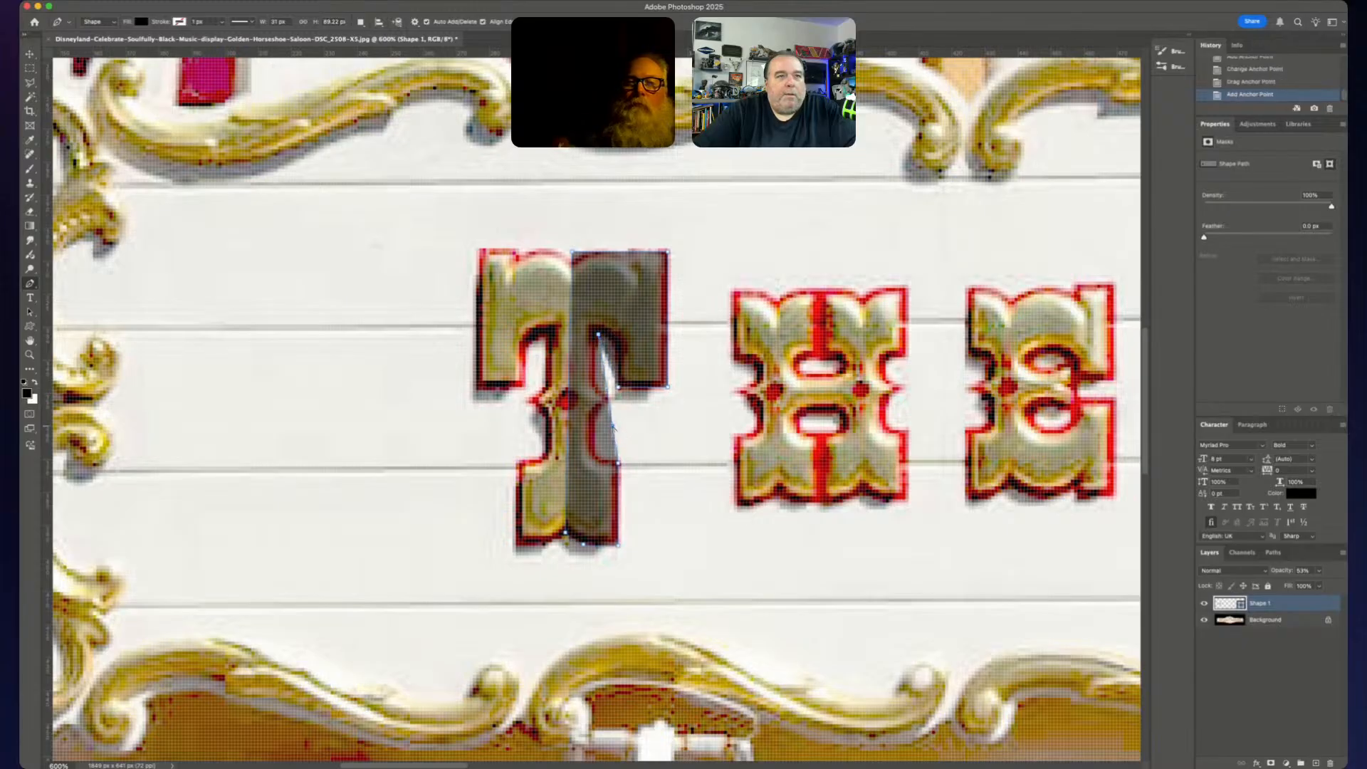
left_click(613, 428, "alt")
left_click_drag(613, 428, 617, 414)
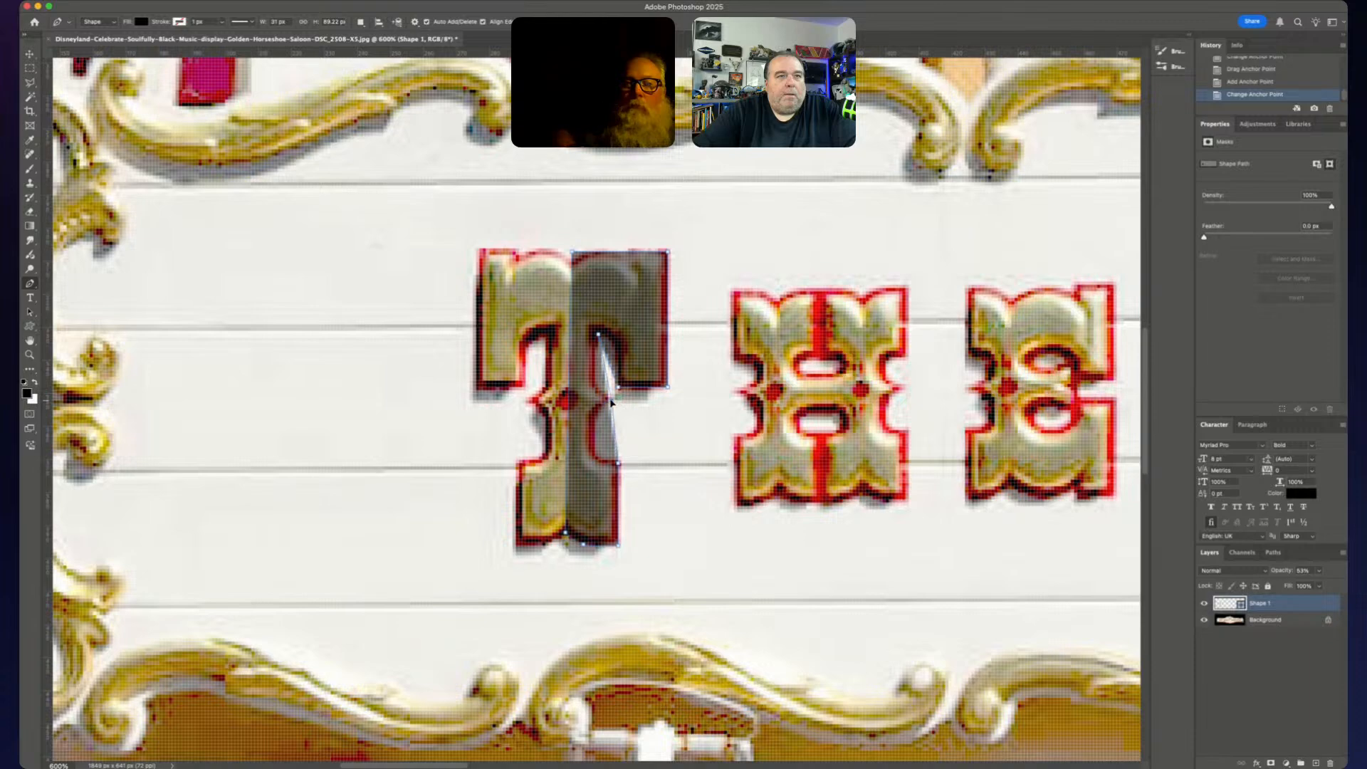
- Add anchors on the edge between the spur and the base and pull them inward to follow the lower stem's curve
left_click(616, 438)
left_click(616, 438, "alt")
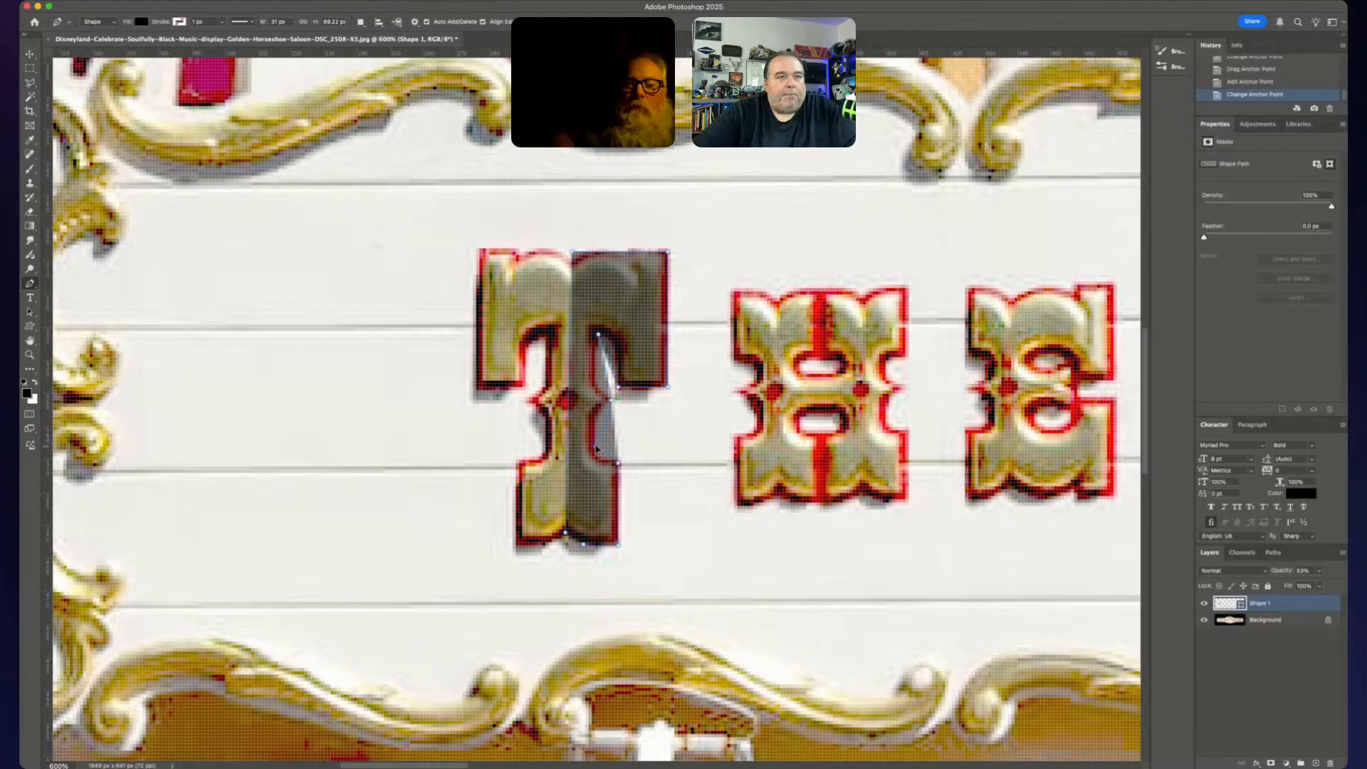
left_click_drag(596, 442, 596, 439)
left_click(604, 452)
key("Left")
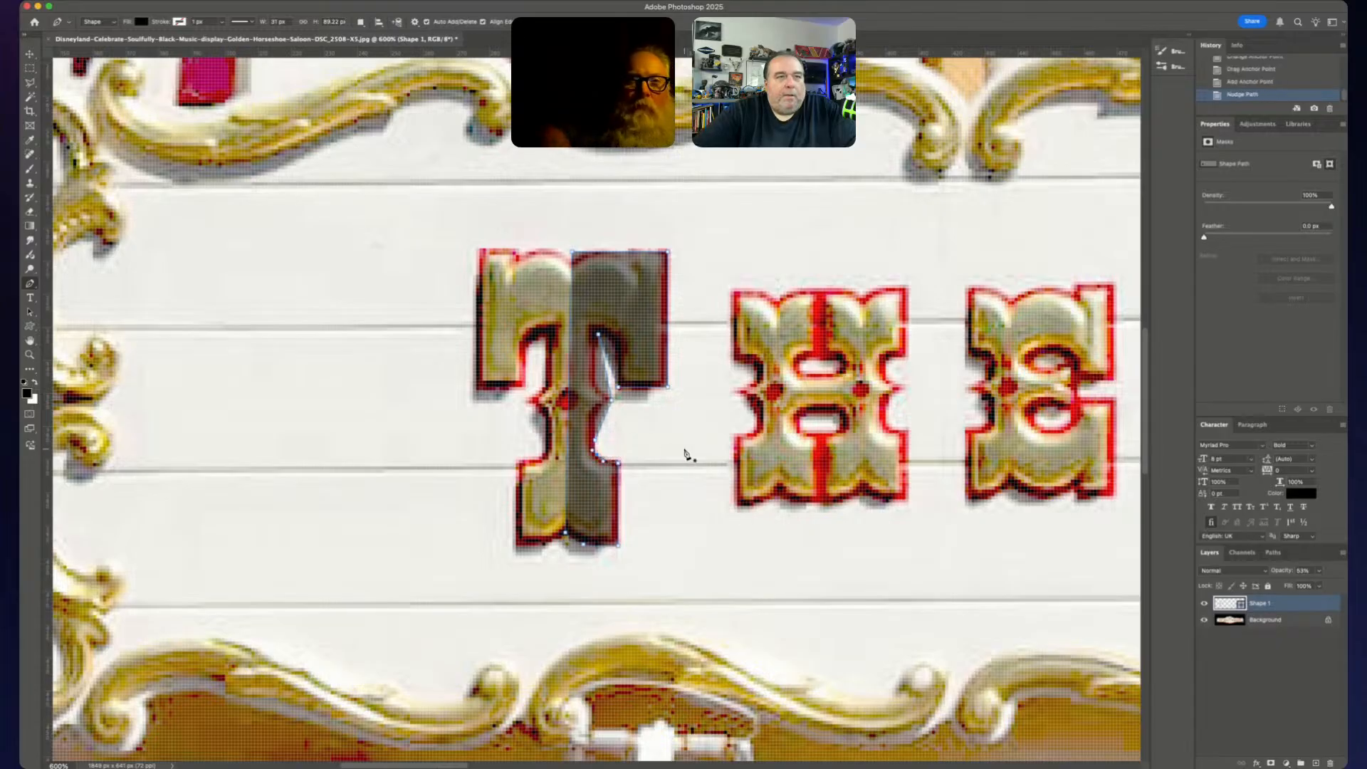
left_click(601, 431)
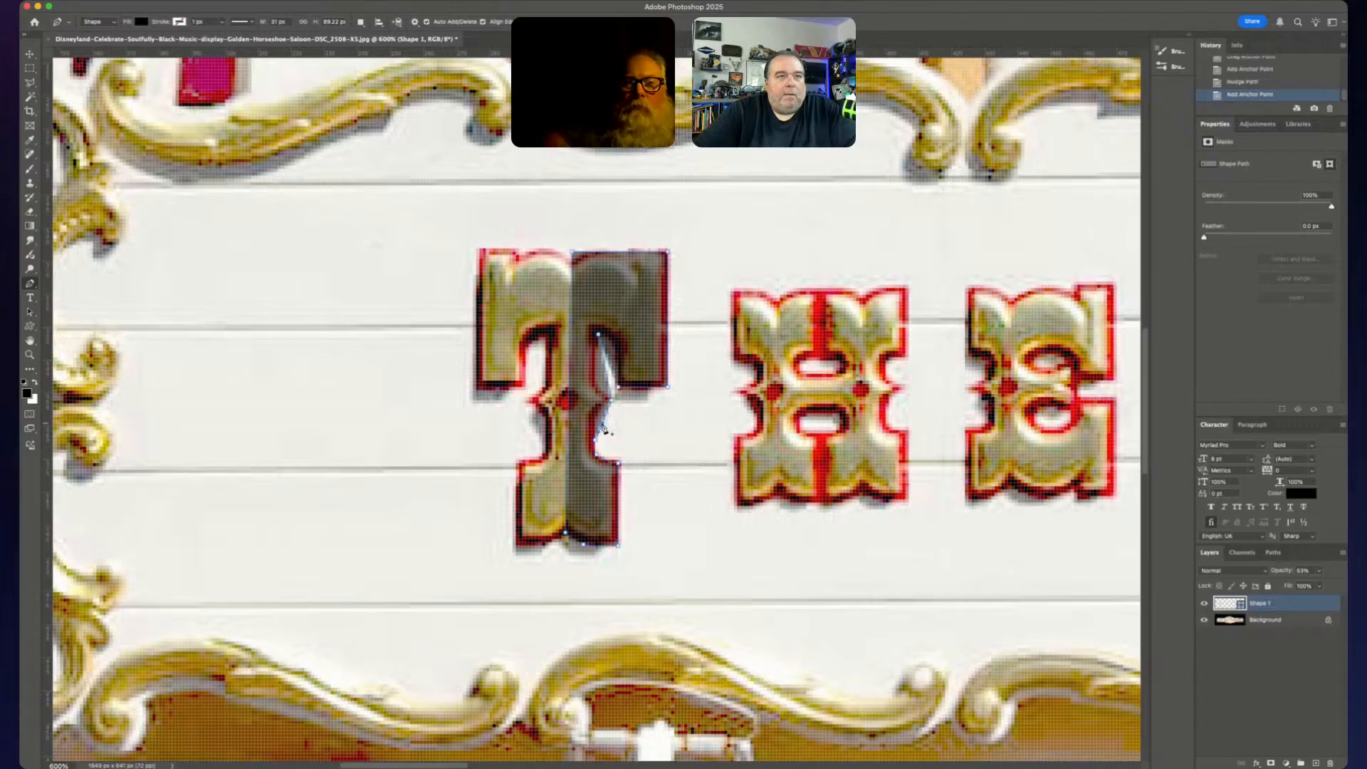
key("Left")
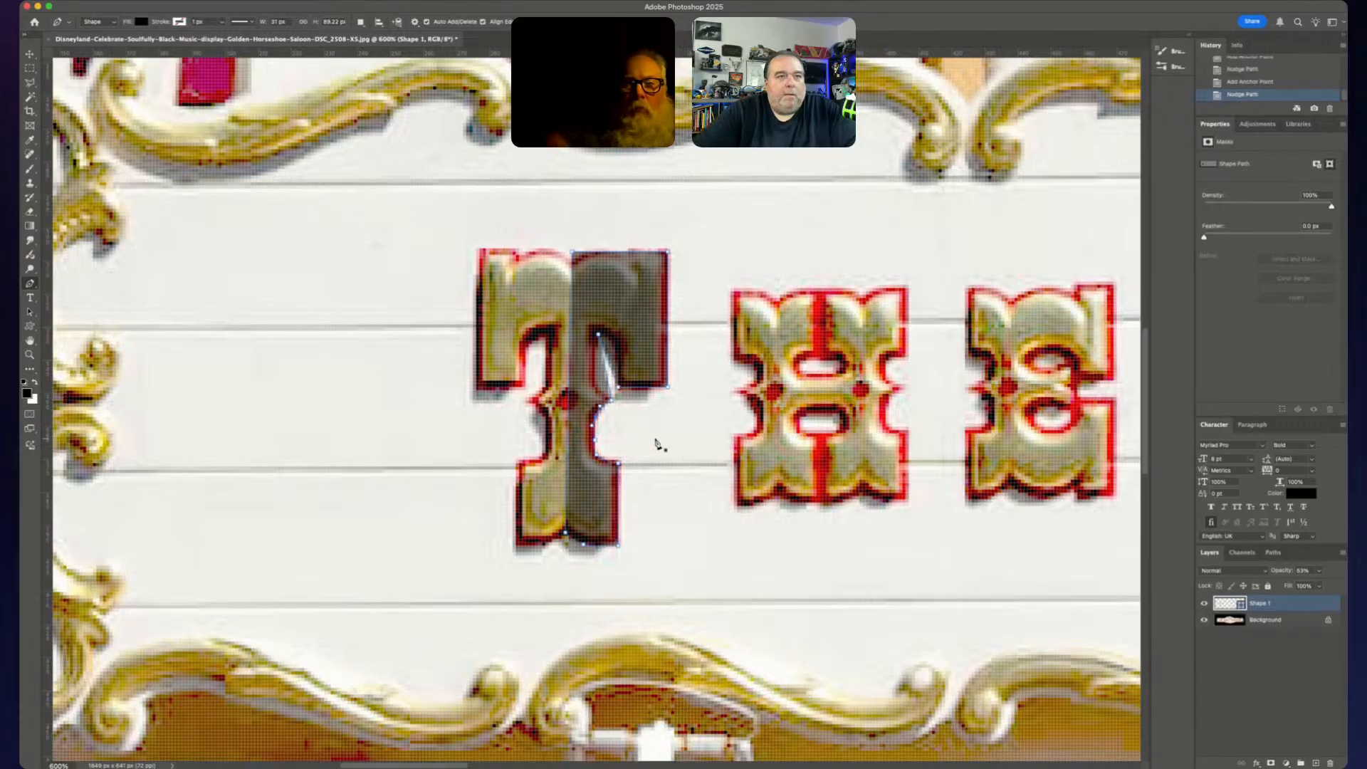
- Add an anchor on the stem edge just above the spur and nudge it left to follow the stem's inner curve
left_click(608, 379)
key("Left")
key("Left")
key("Left")
key("Left")
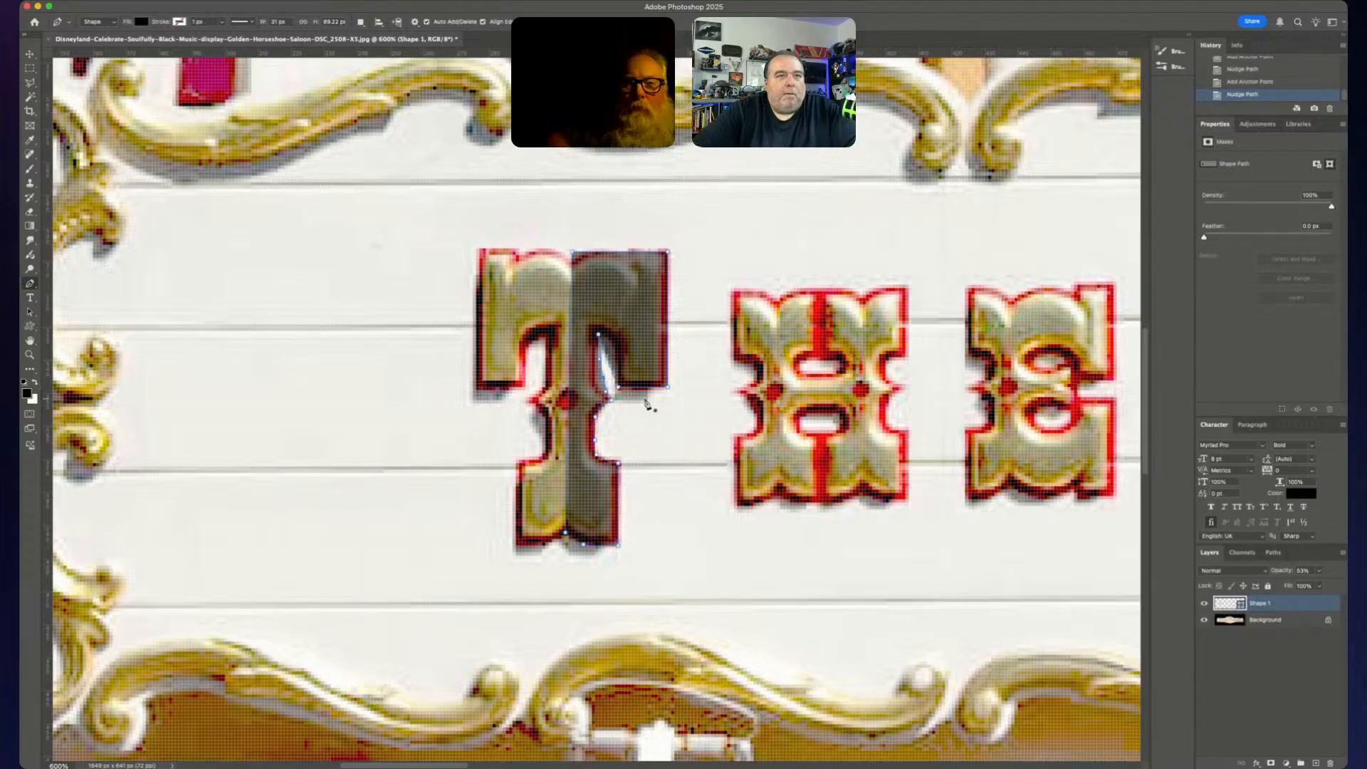
key("Left")
- Add an anchor on the arm's inner edge and nudge it up and slightly right to round the arch of the gap
left_click(607, 359)
key("Up")
key("Up")
key("Up")
key("Up")
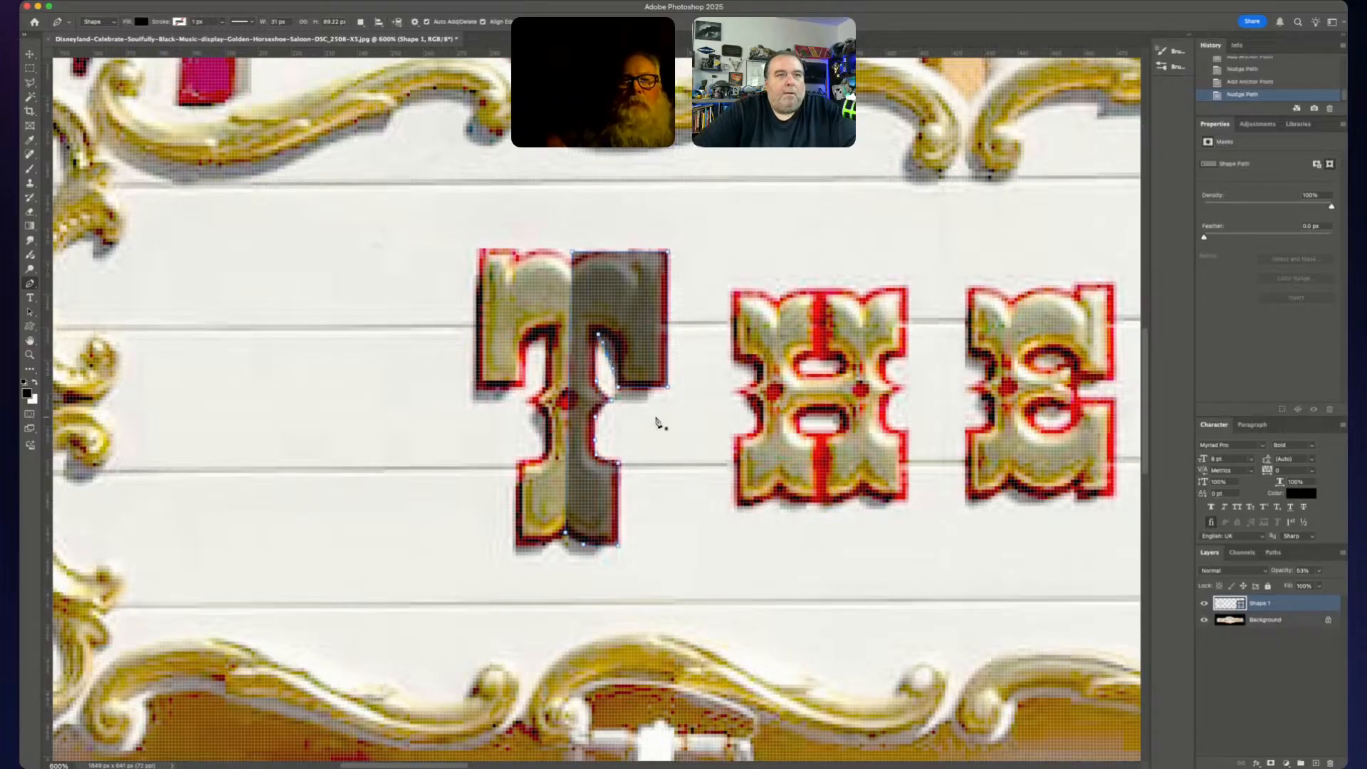
key("Right")
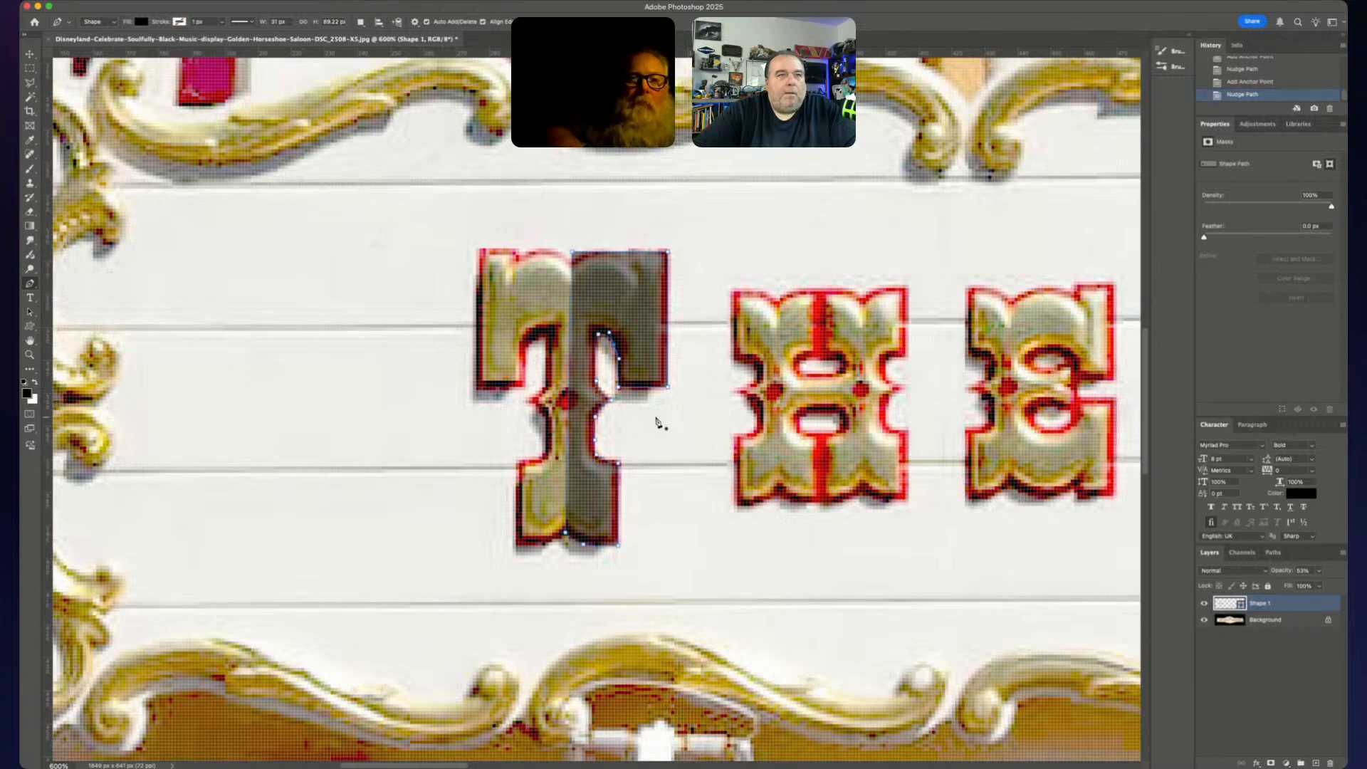
- Refine the anchors and control handle on the stem side of the gap, above the spur, to match the red outline
key("super+equal")
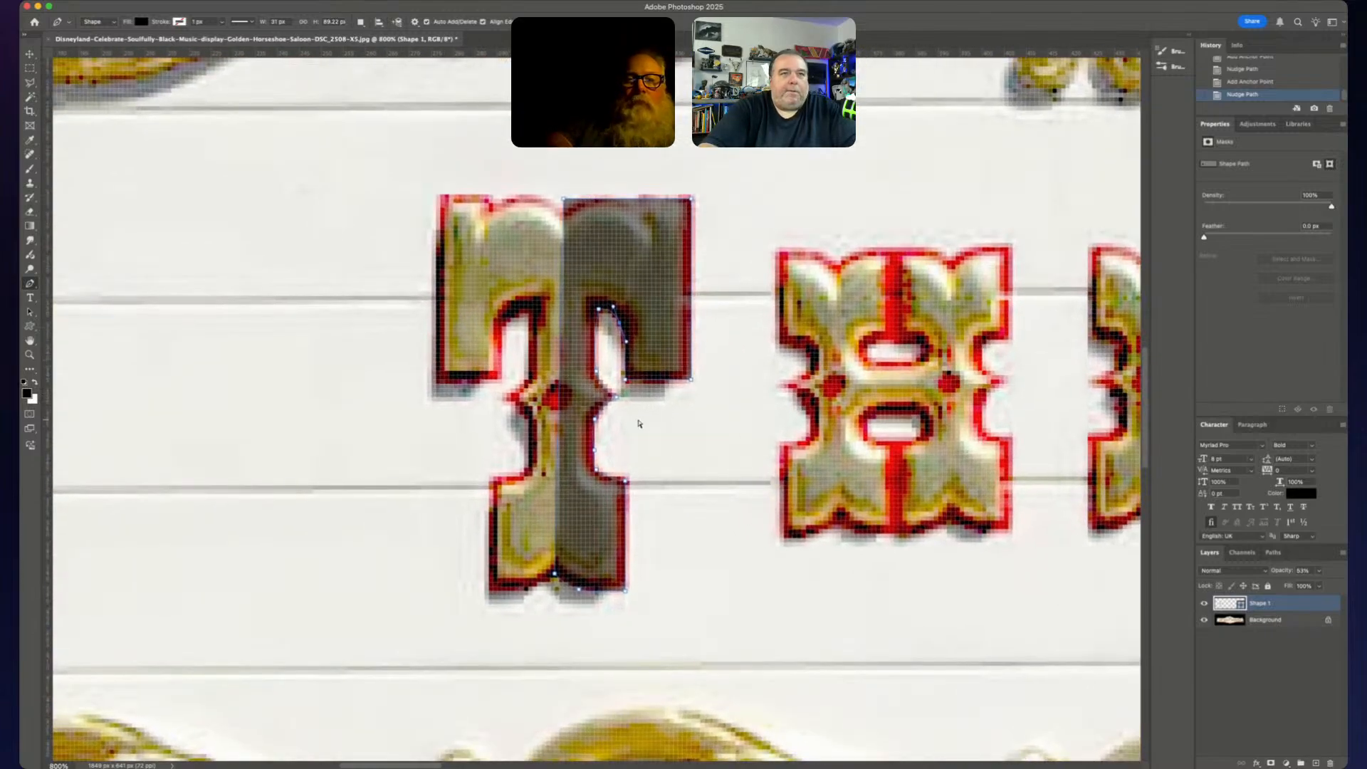
key("super+equal")
key("super+equal")
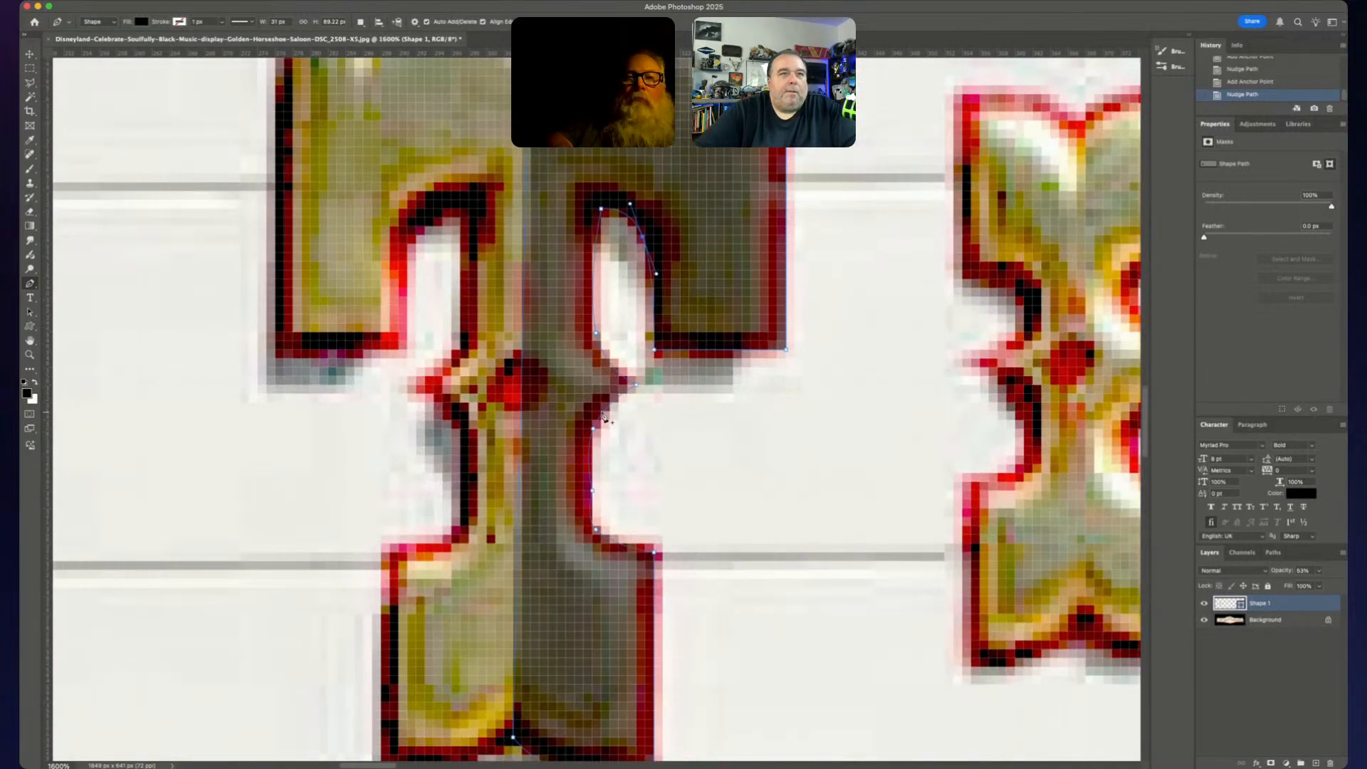
scroll(627, 289, "up", 2)
left_click_drag(595, 395, 597, 392)
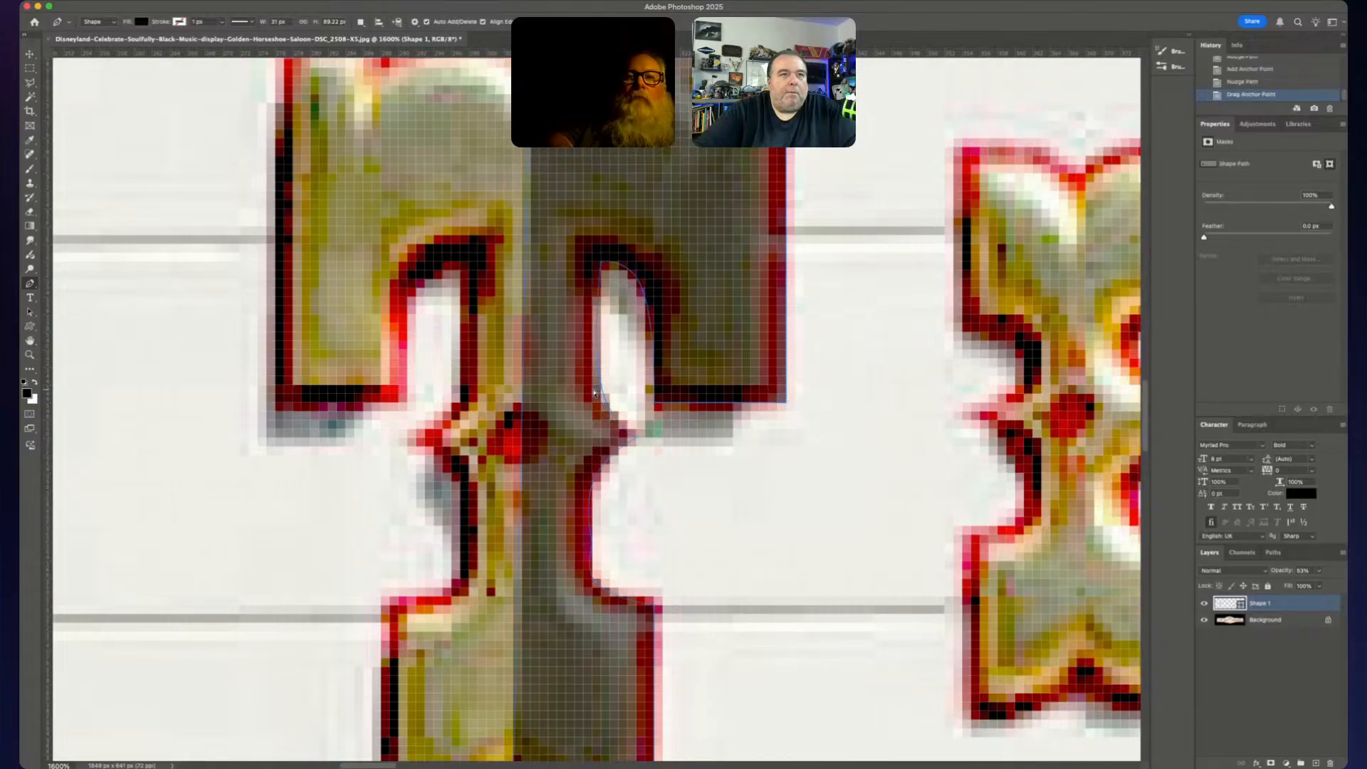
key("Escape")
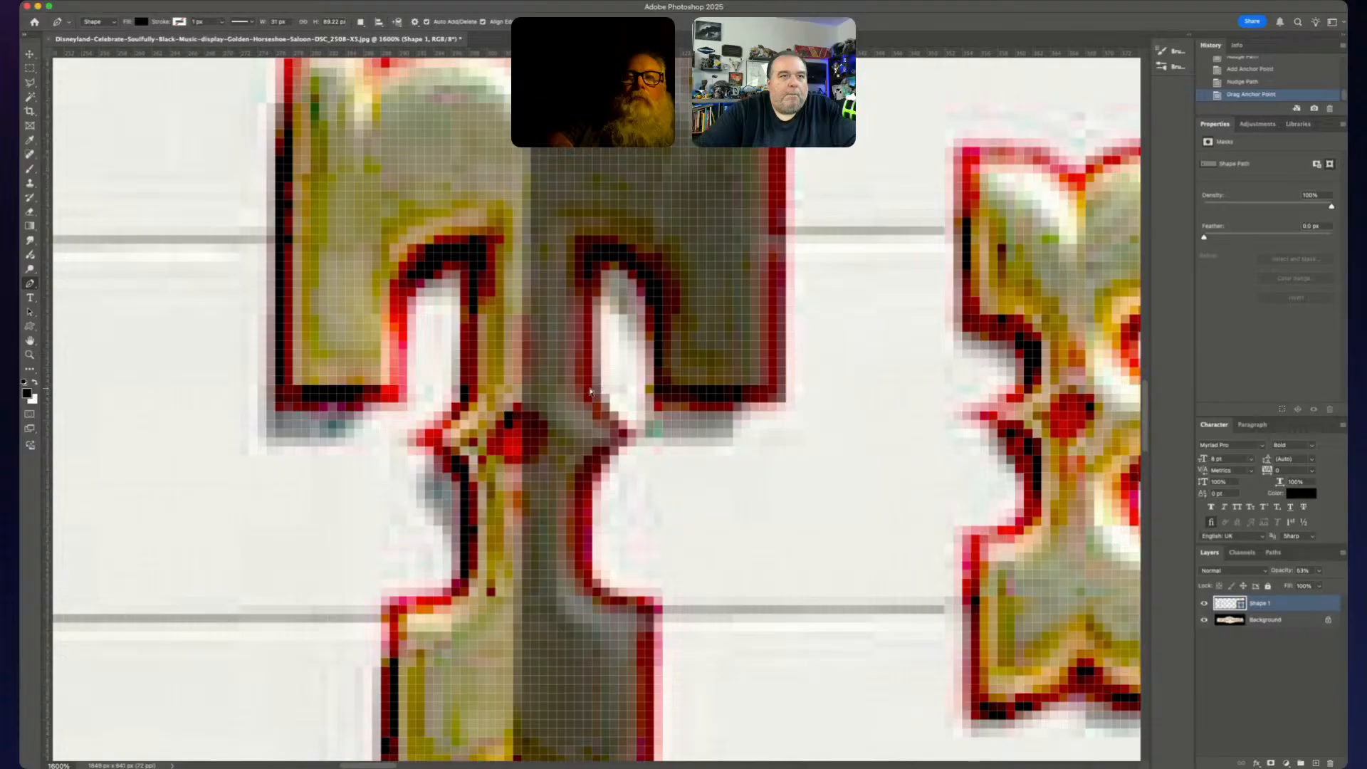
left_click_drag(601, 389, 593, 386)
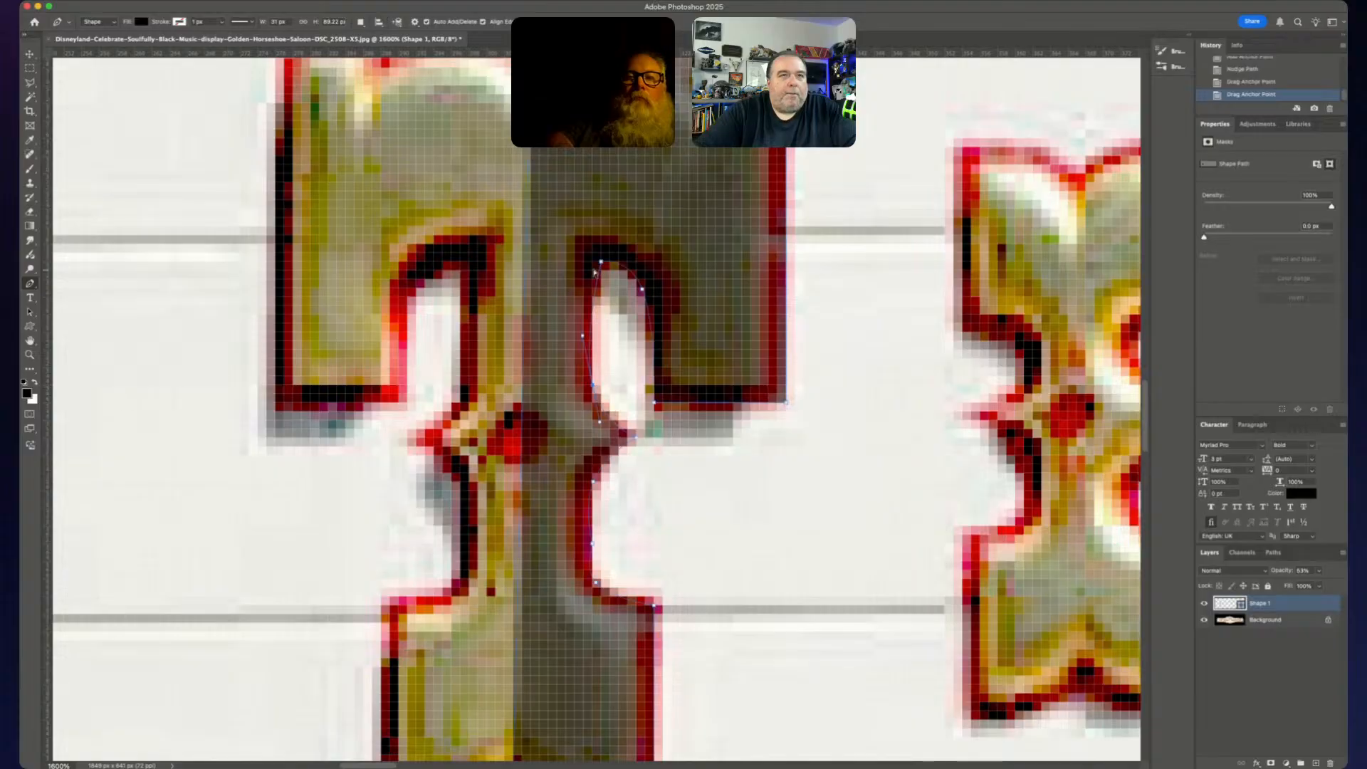
left_click_drag(602, 267, 597, 272)
left_click_drag(585, 341, 591, 333)
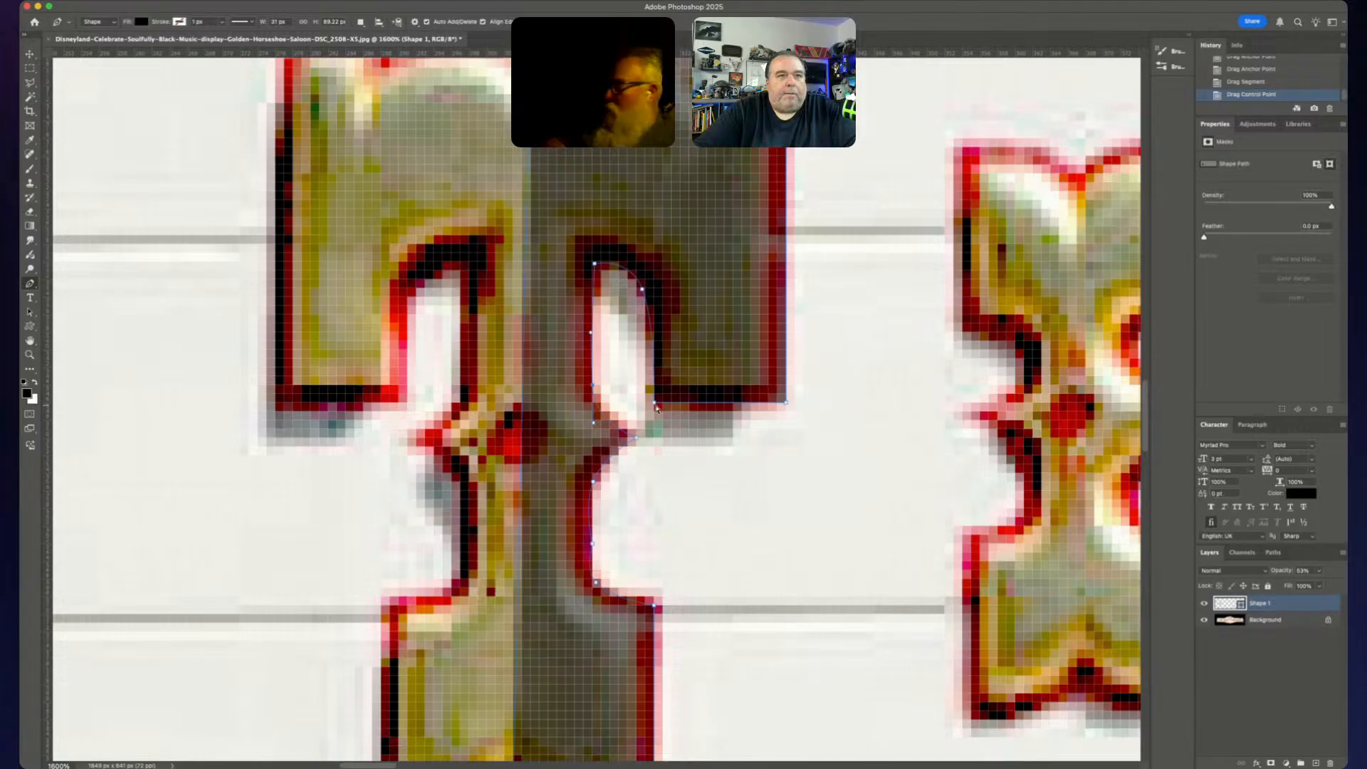
- Reposition the anchors at the arm's inner lower corner, the curve below the spur and the base's upper outer corner to match the T
left_click_drag(655, 407, 650, 405)
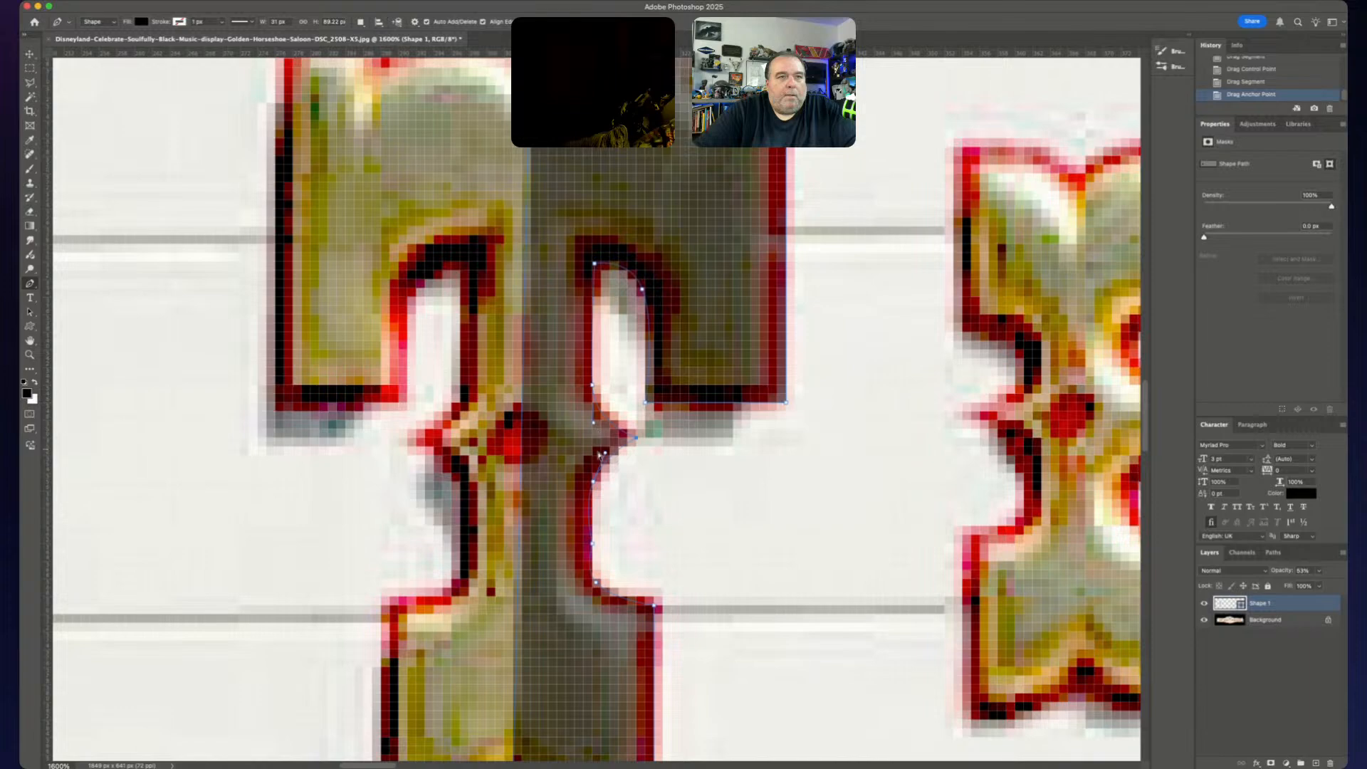
left_click_drag(606, 454, 594, 496)
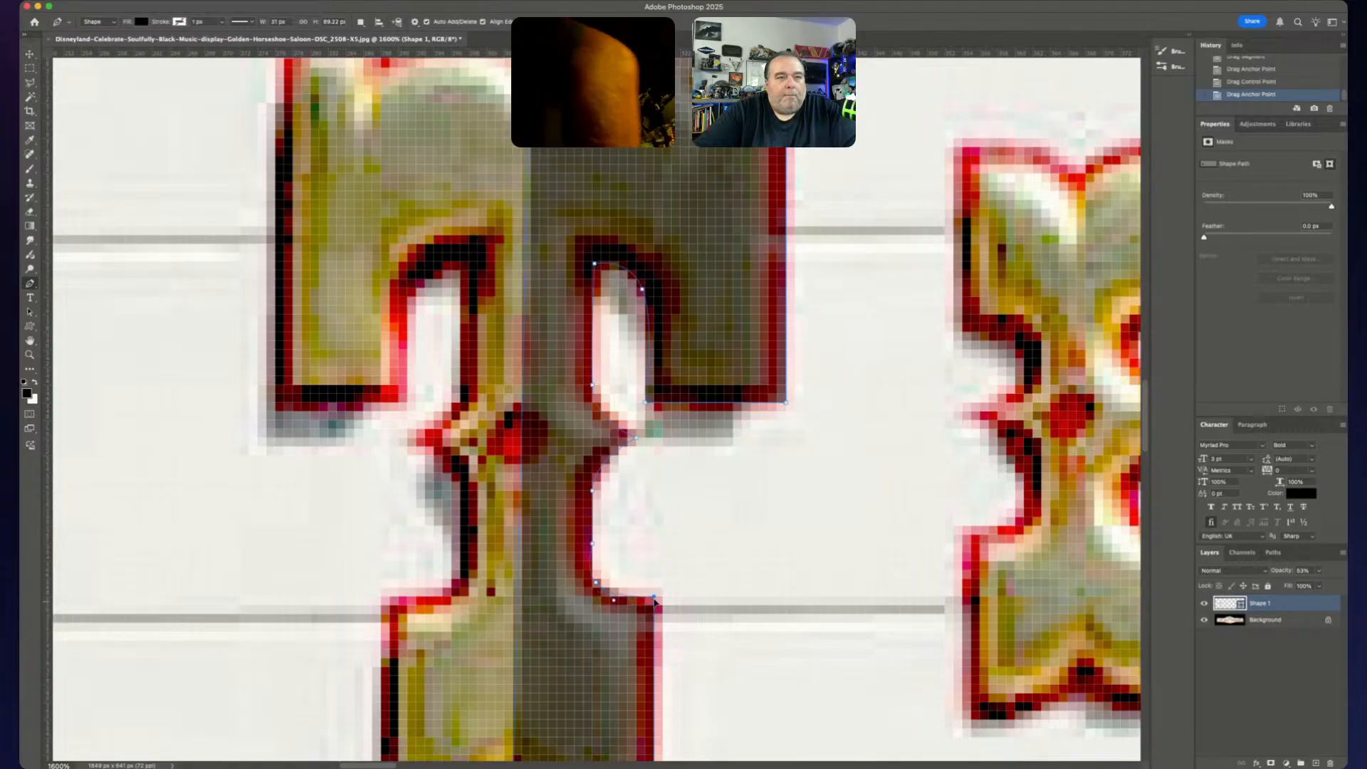
left_click_drag(656, 607, 656, 598)
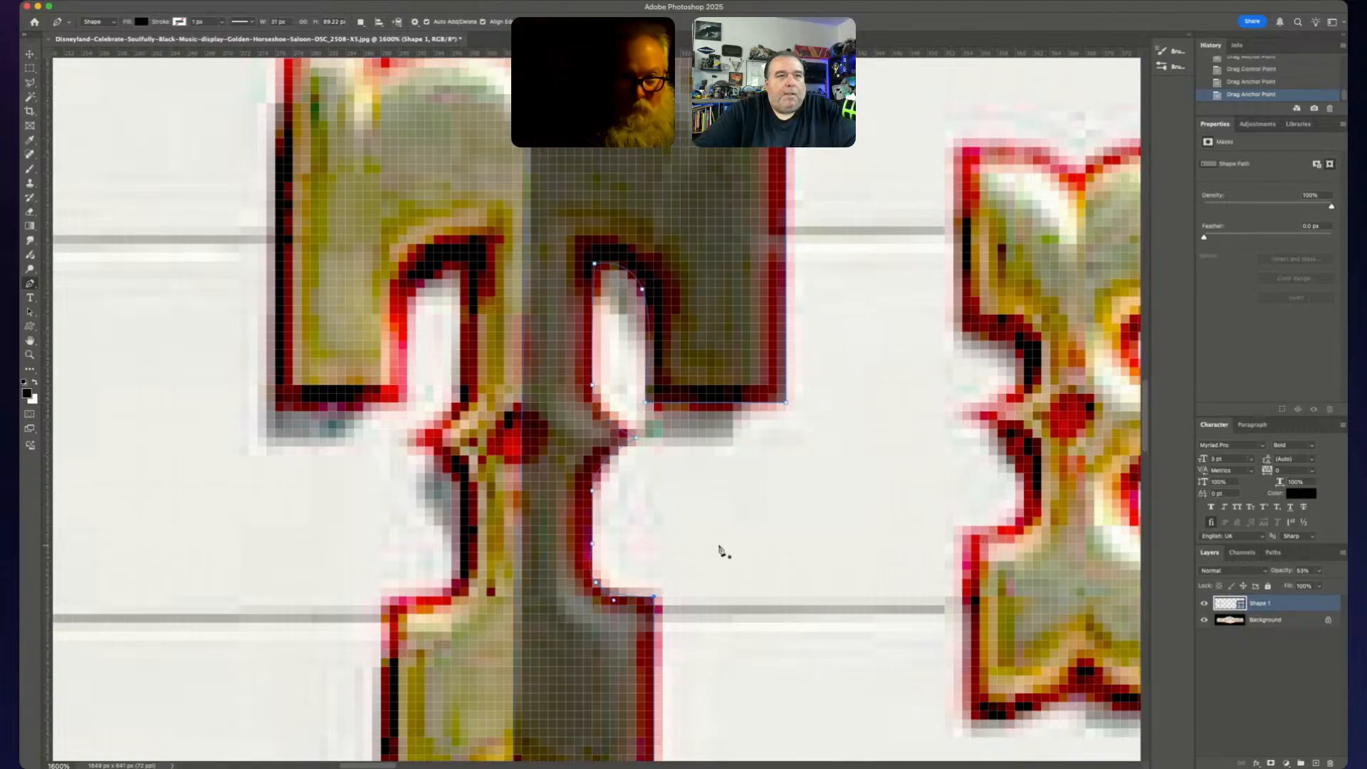
- Nudge the anchors on the underside of the T's arm down by one increment
scroll(696, 543, "down", 1)
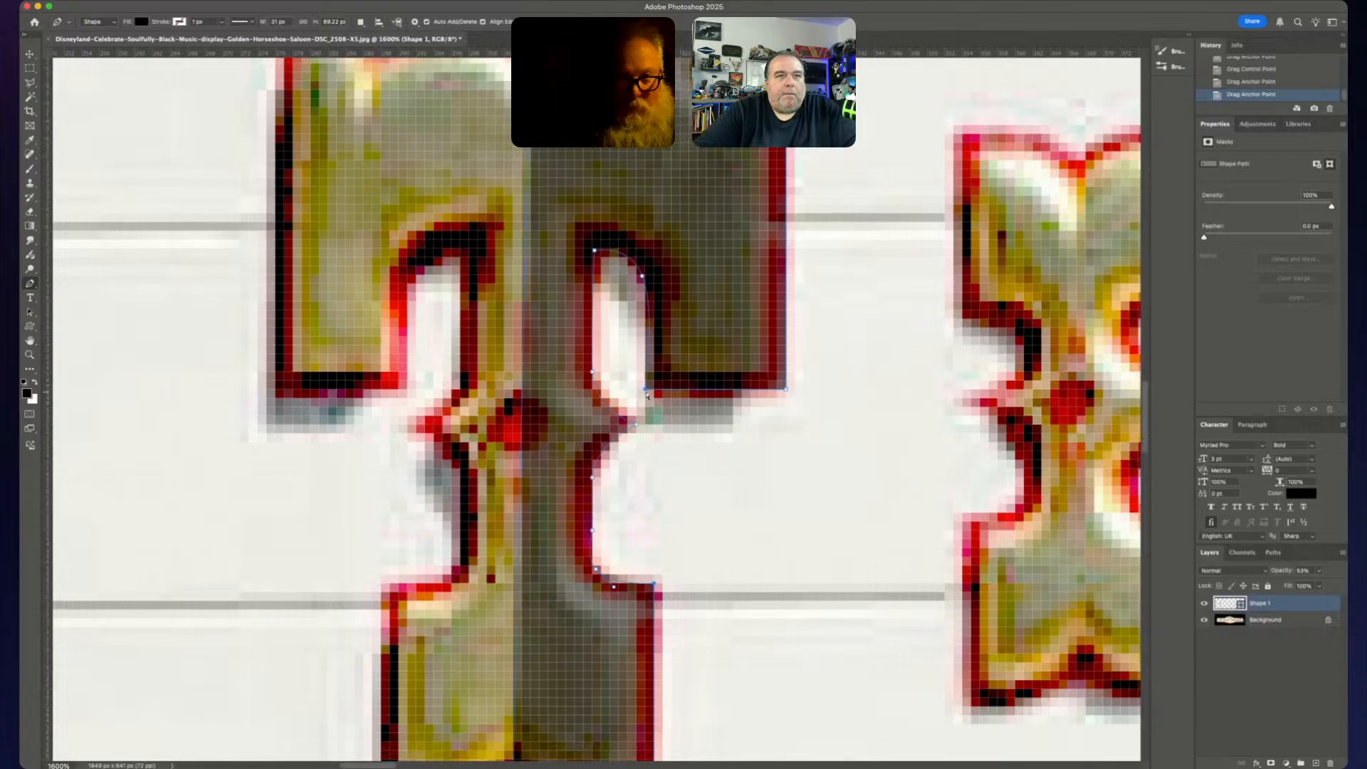
scroll(647, 396, "up", 5)
scroll(659, 405, "down", 3)
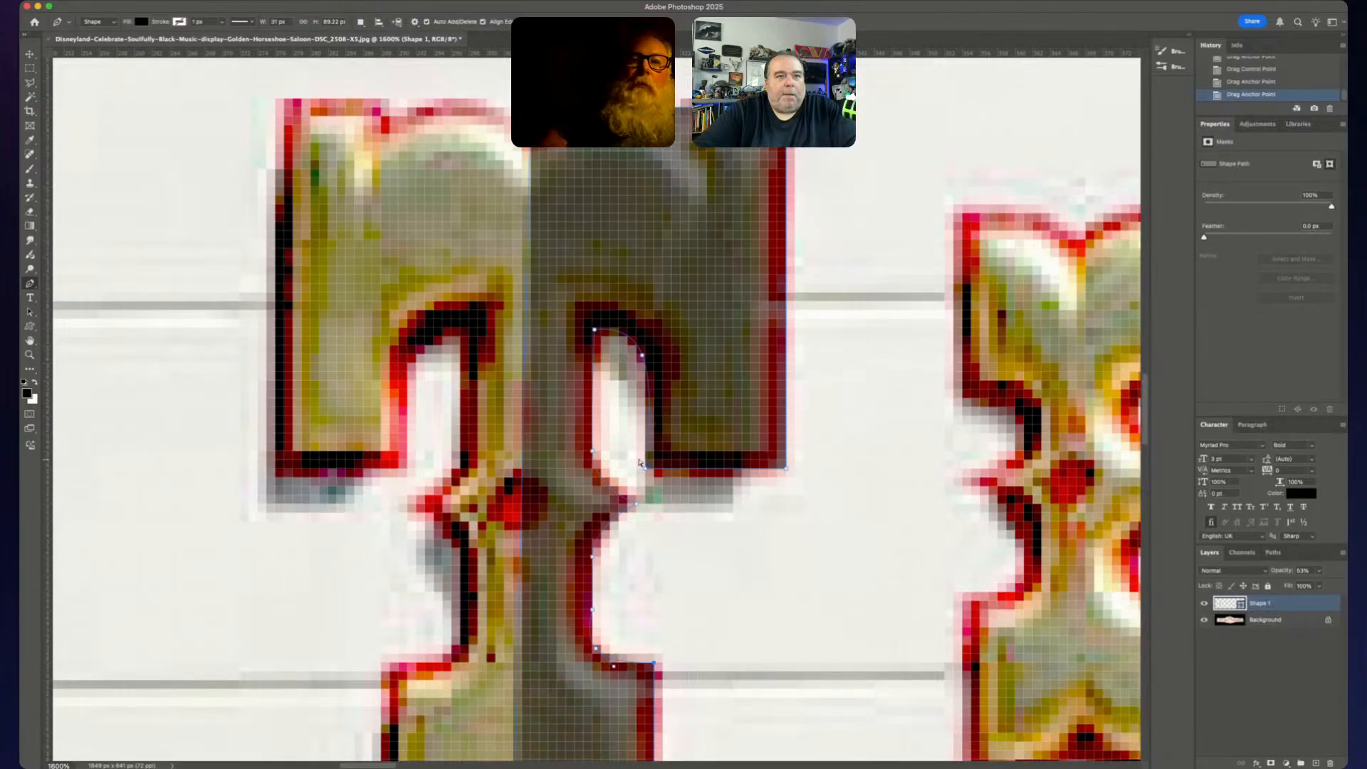
key("Down")
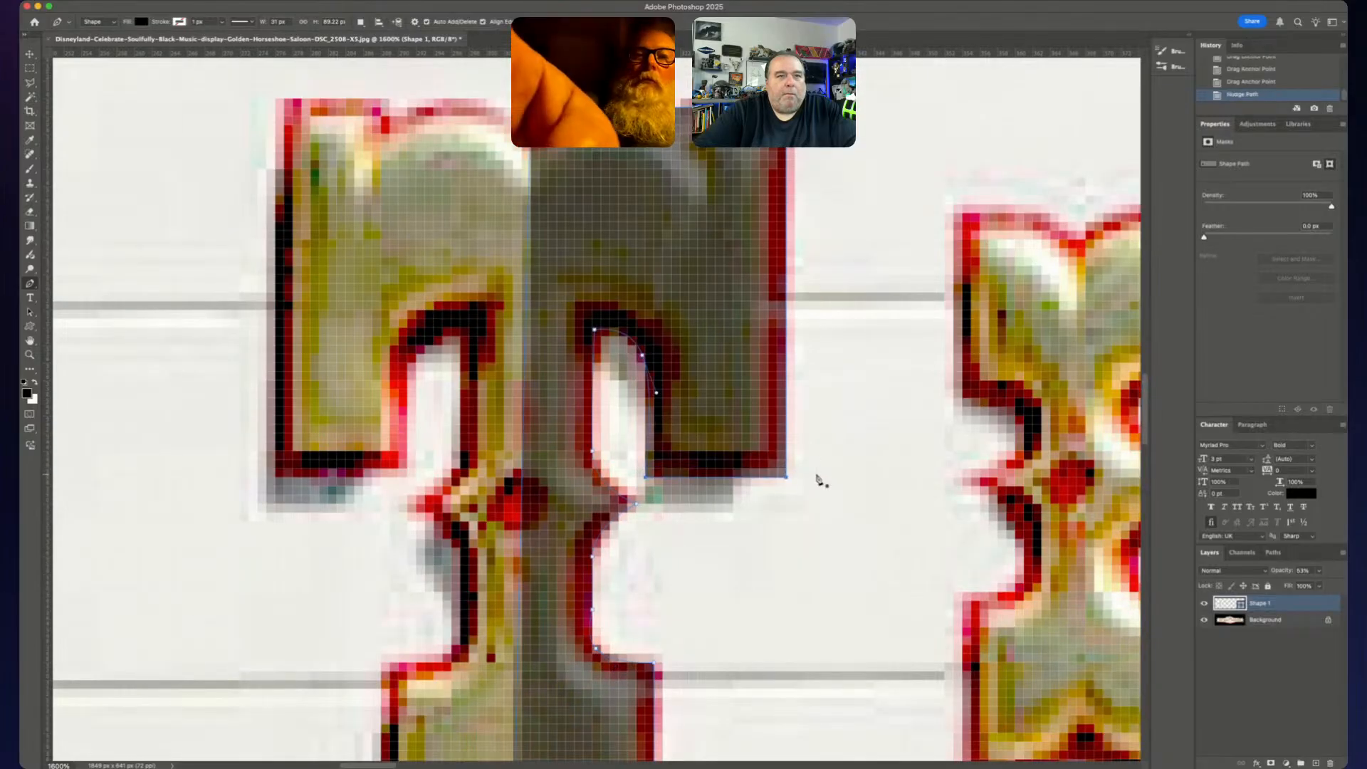
- Select the anchors on the outer edge of the T's base and nudge them slightly right to cover the red outline
scroll(724, 511, "down", 3)
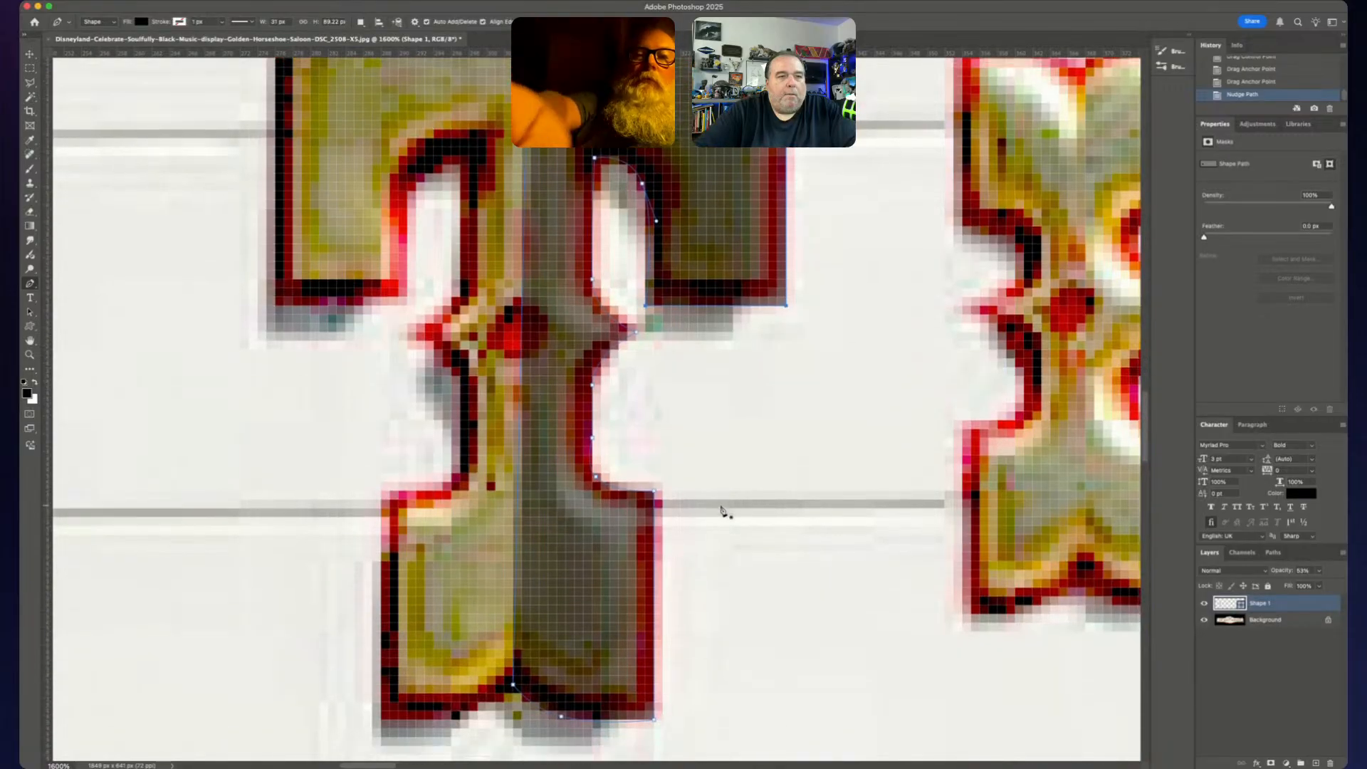
scroll(723, 512, "down", 1)
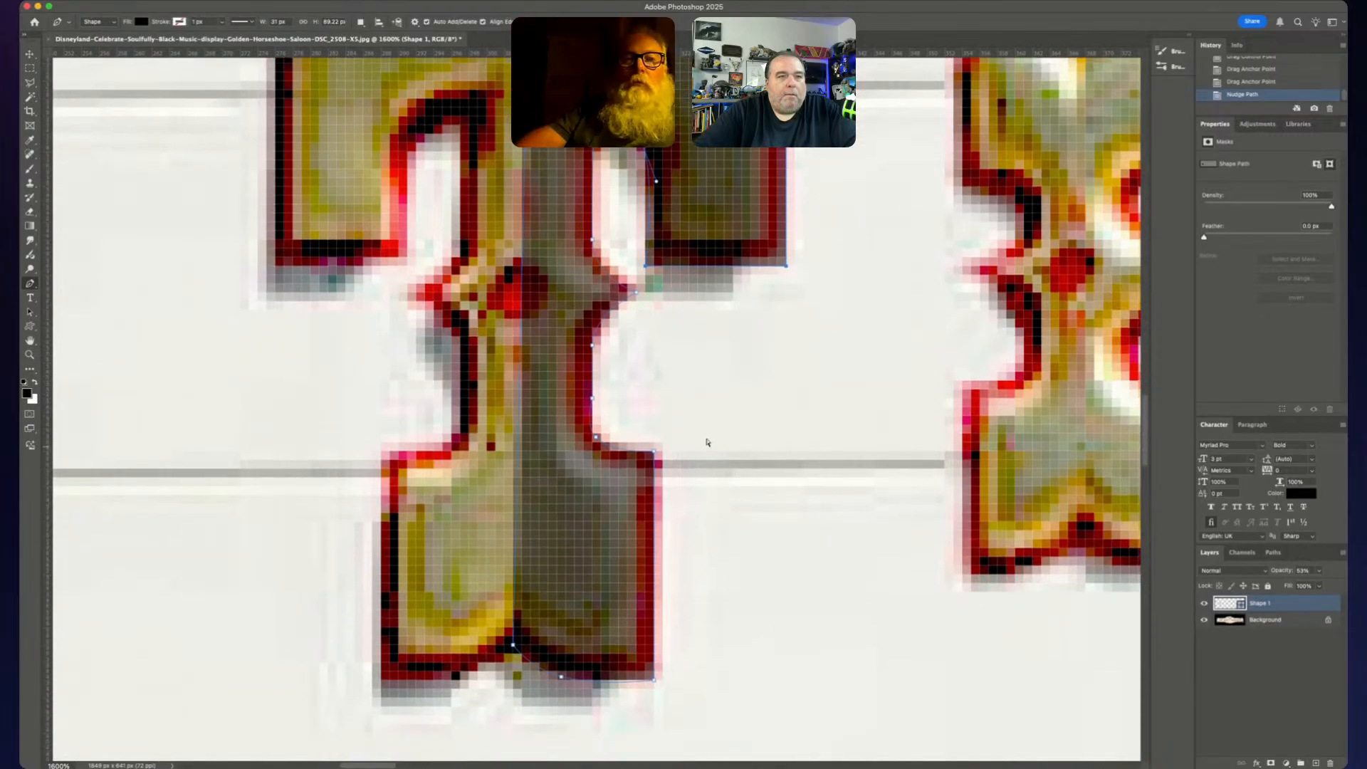
left_click_drag(697, 428, 634, 726)
key("Right")
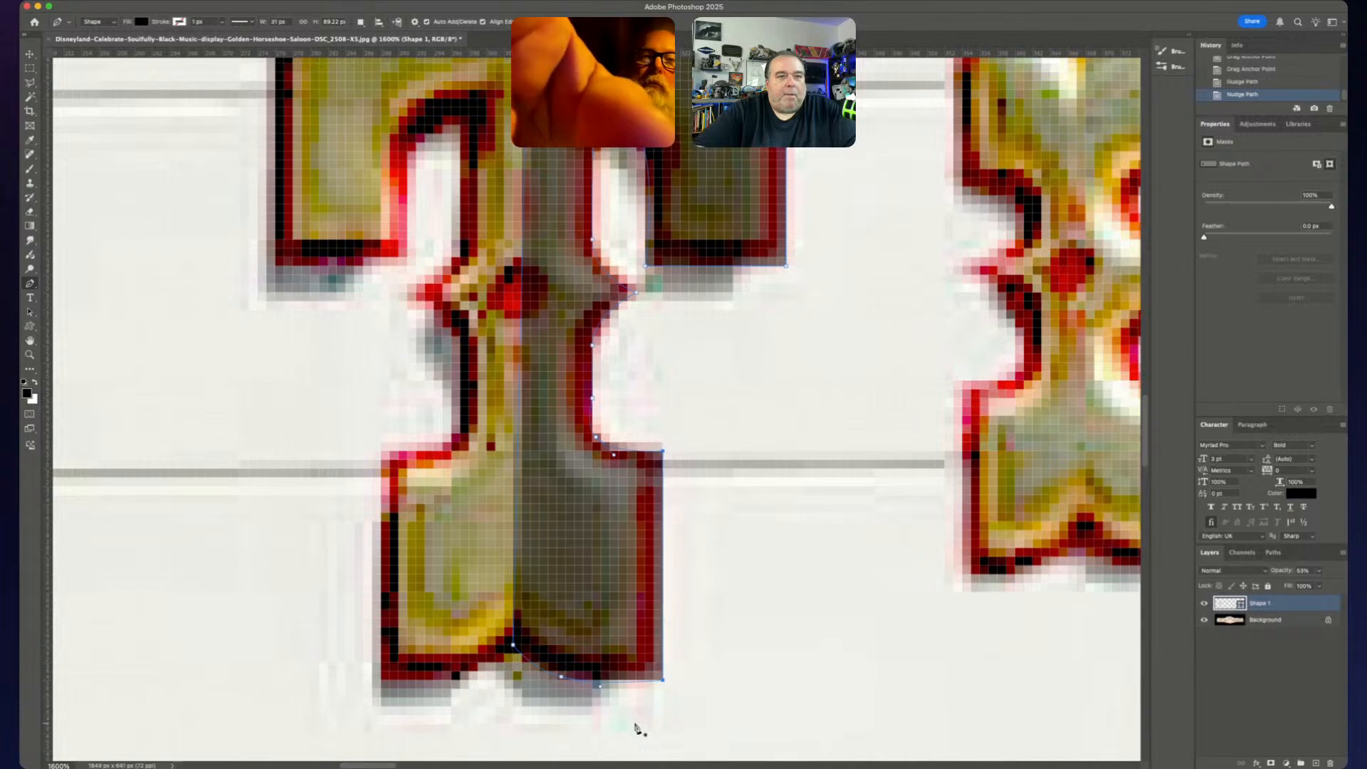
- Select the two anchors on the T's top edge and nudge them slightly up to meet the top of the letter
scroll(761, 603, "up", 5)
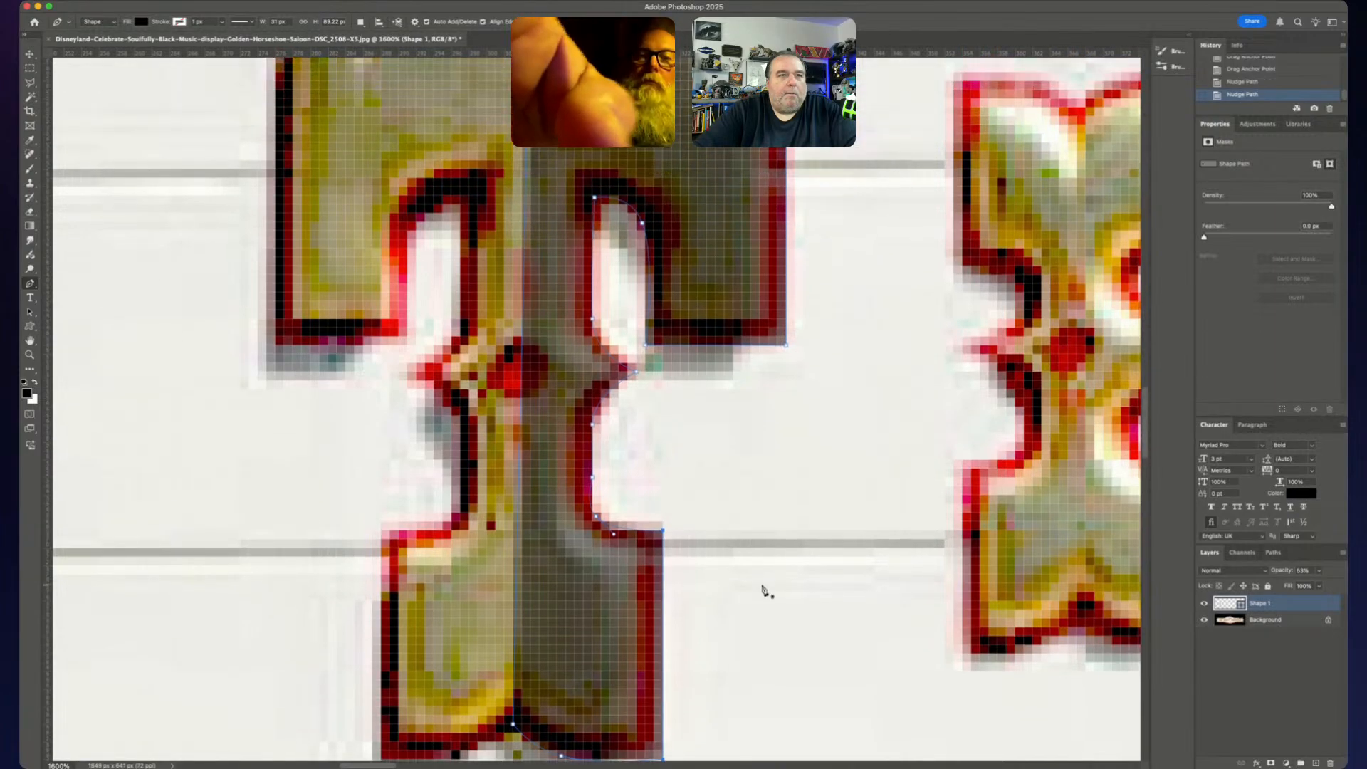
scroll(763, 591, "up", 8)
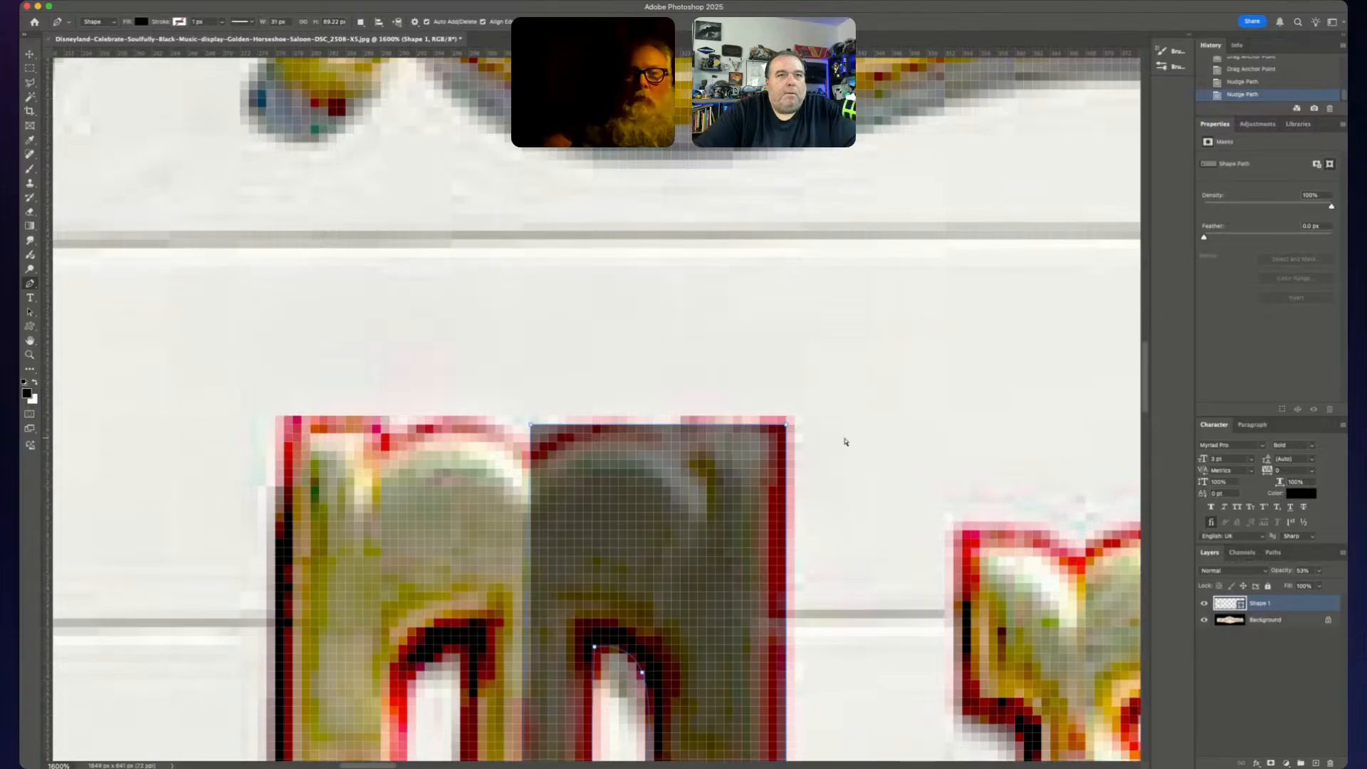
left_click_drag(846, 437, 510, 370)
key("Up")
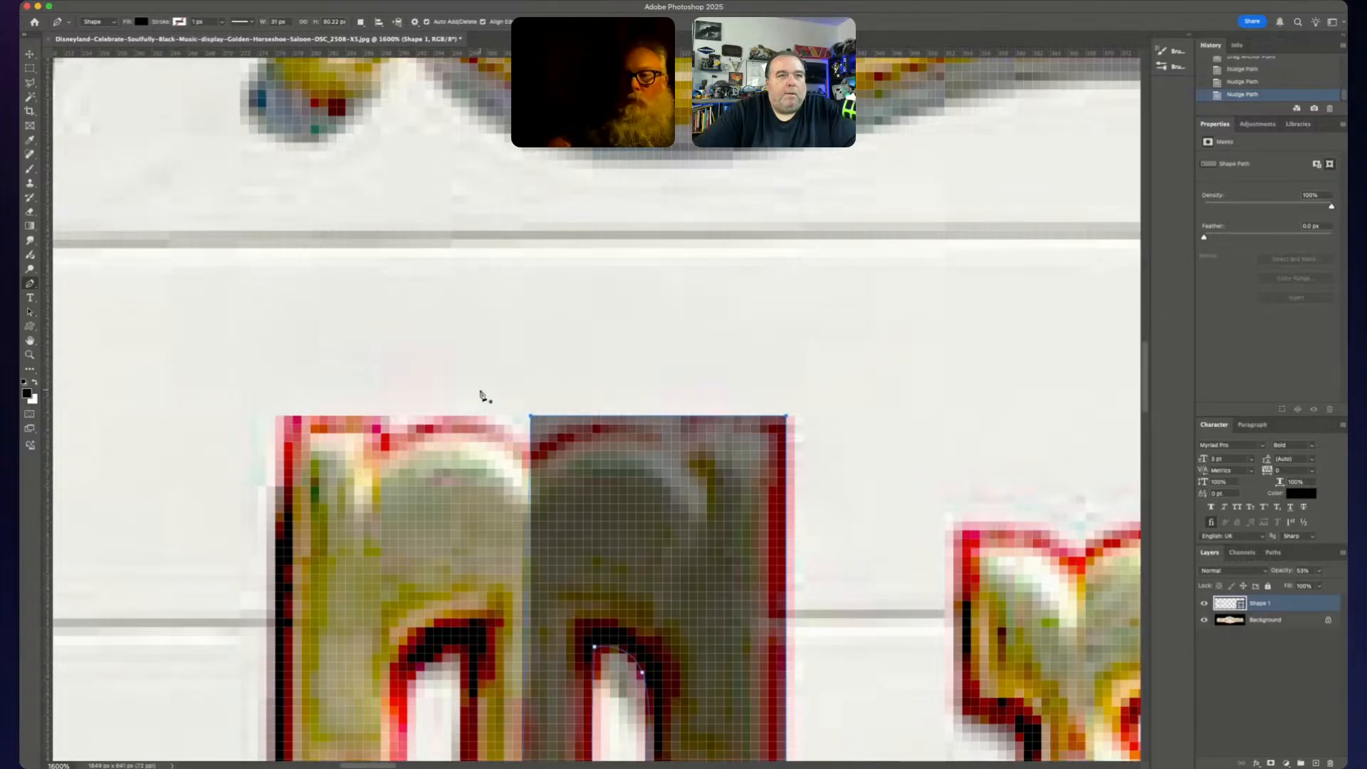
- Add an anchor point near the middle of the half-T's top edge and convert it to a corner point
left_click(640, 417)
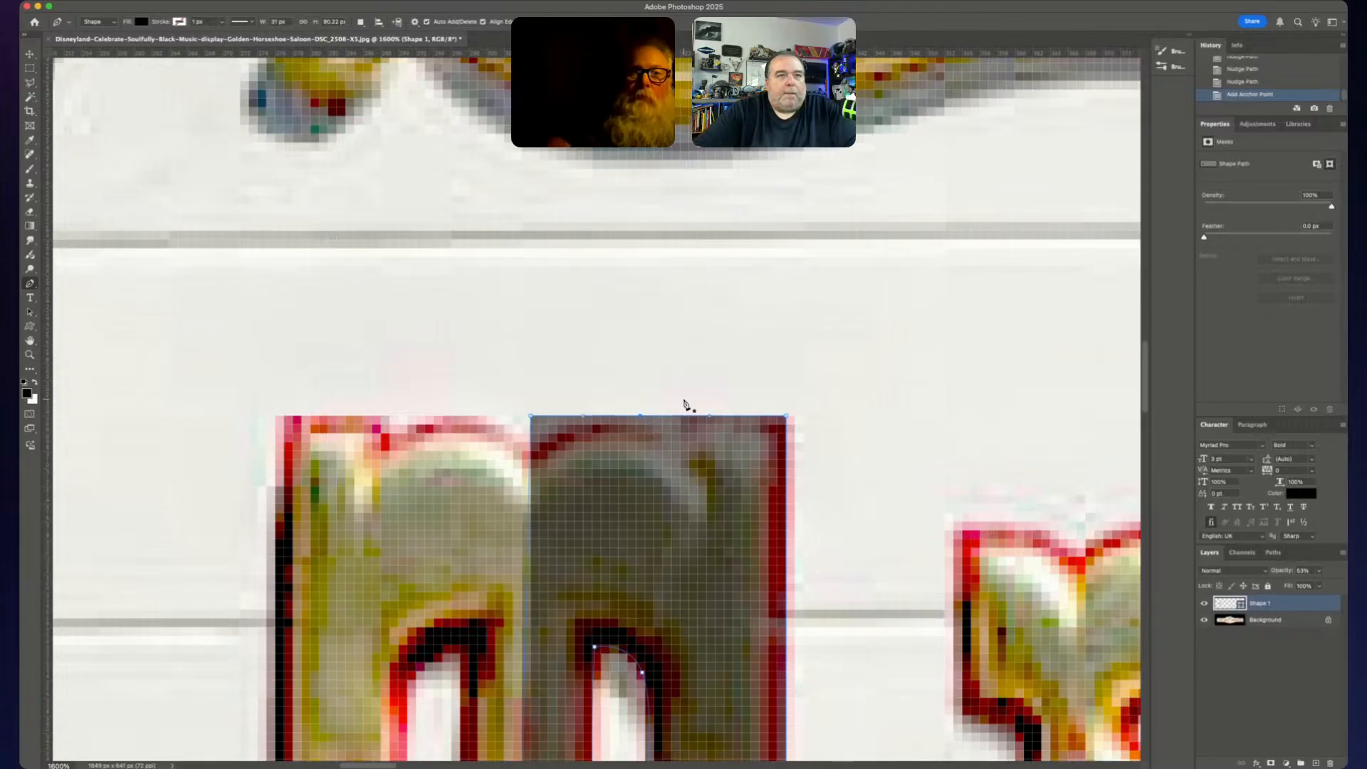
key("shift+Up")
key("shift+Down")
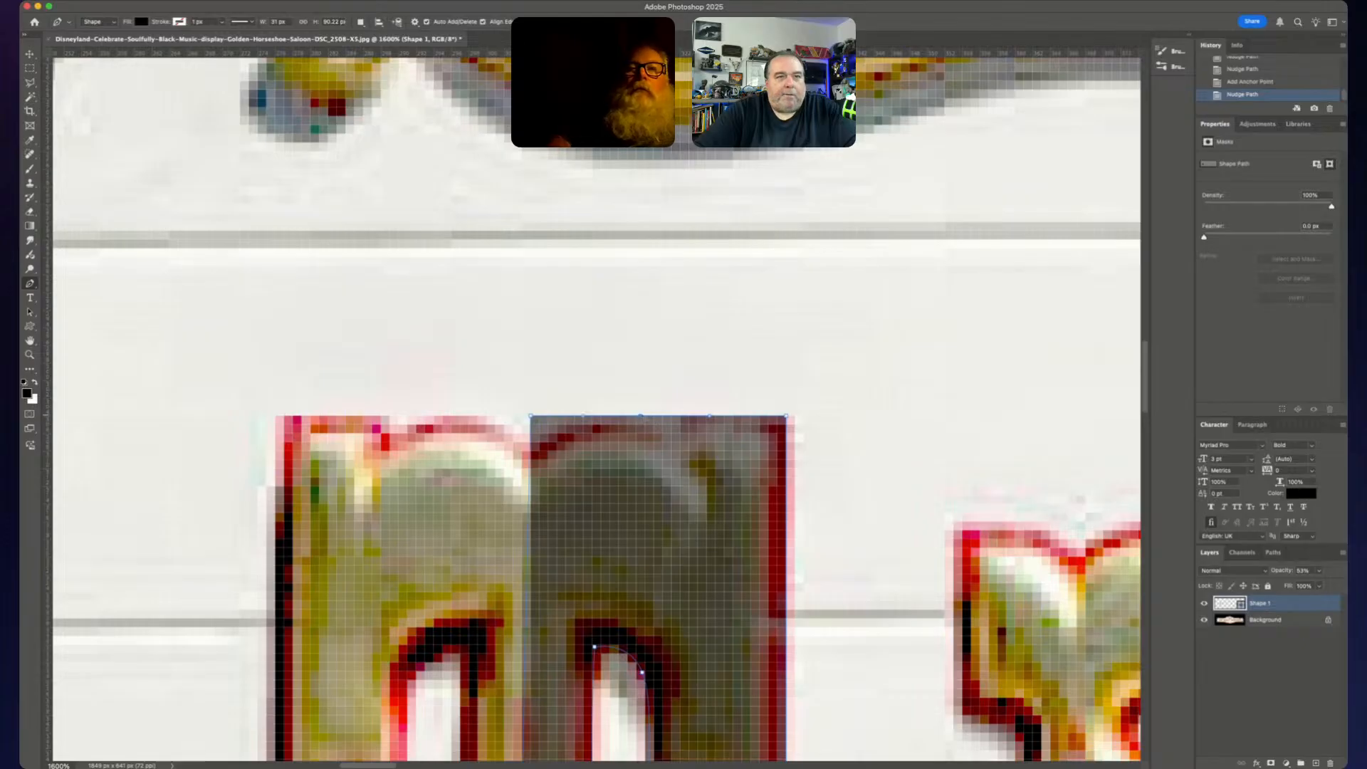
left_click(641, 416, "alt")
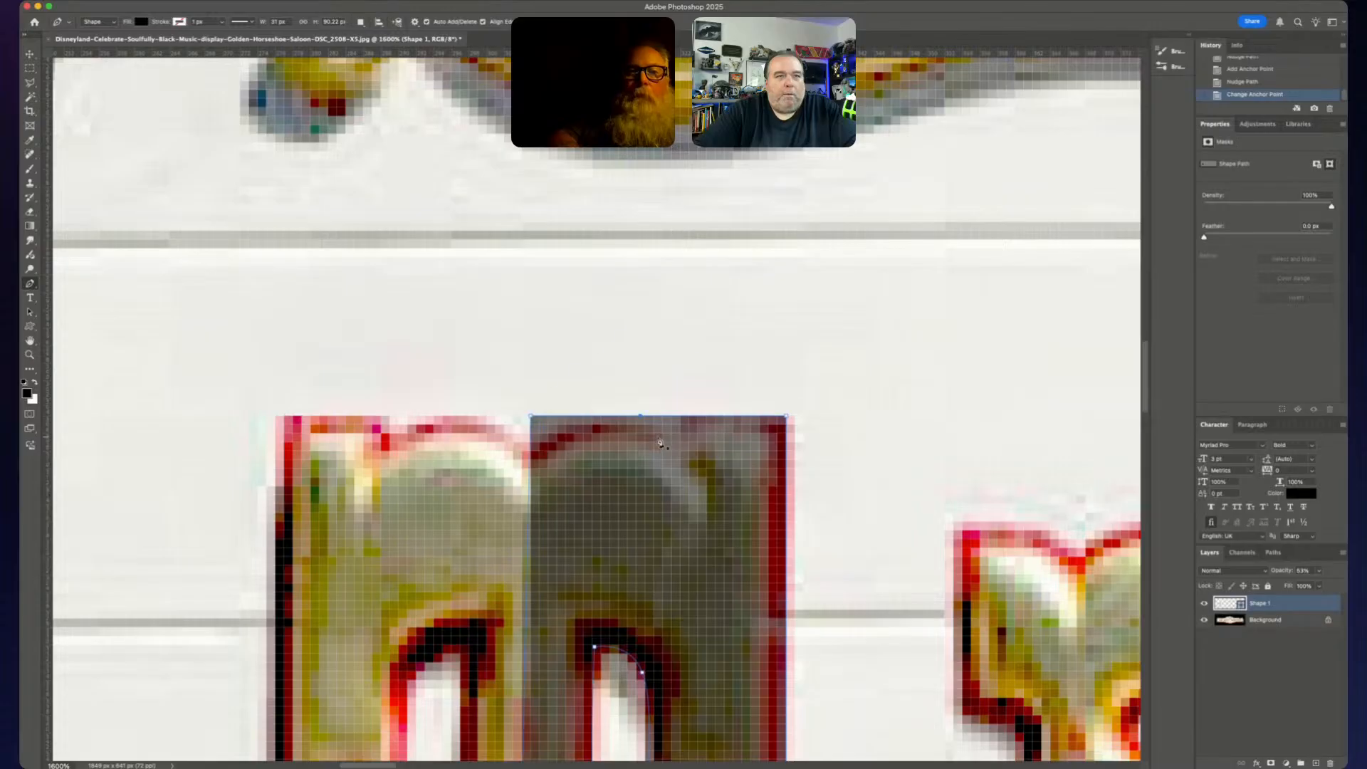
- Move the new top-edge corner anchor down and right into the notch between the T's rounded lobe and its outer block
key("shift+Up")
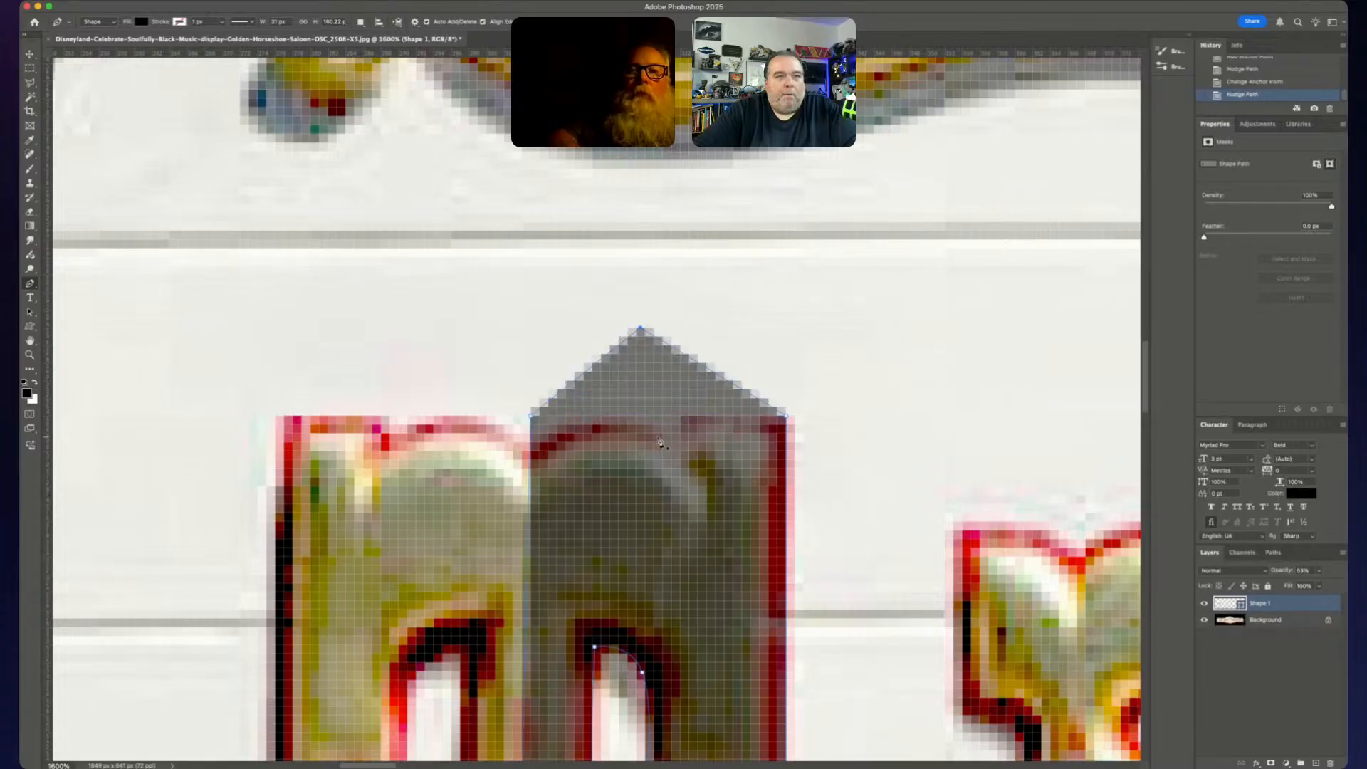
key("Down")
key("Down")
key("Down")
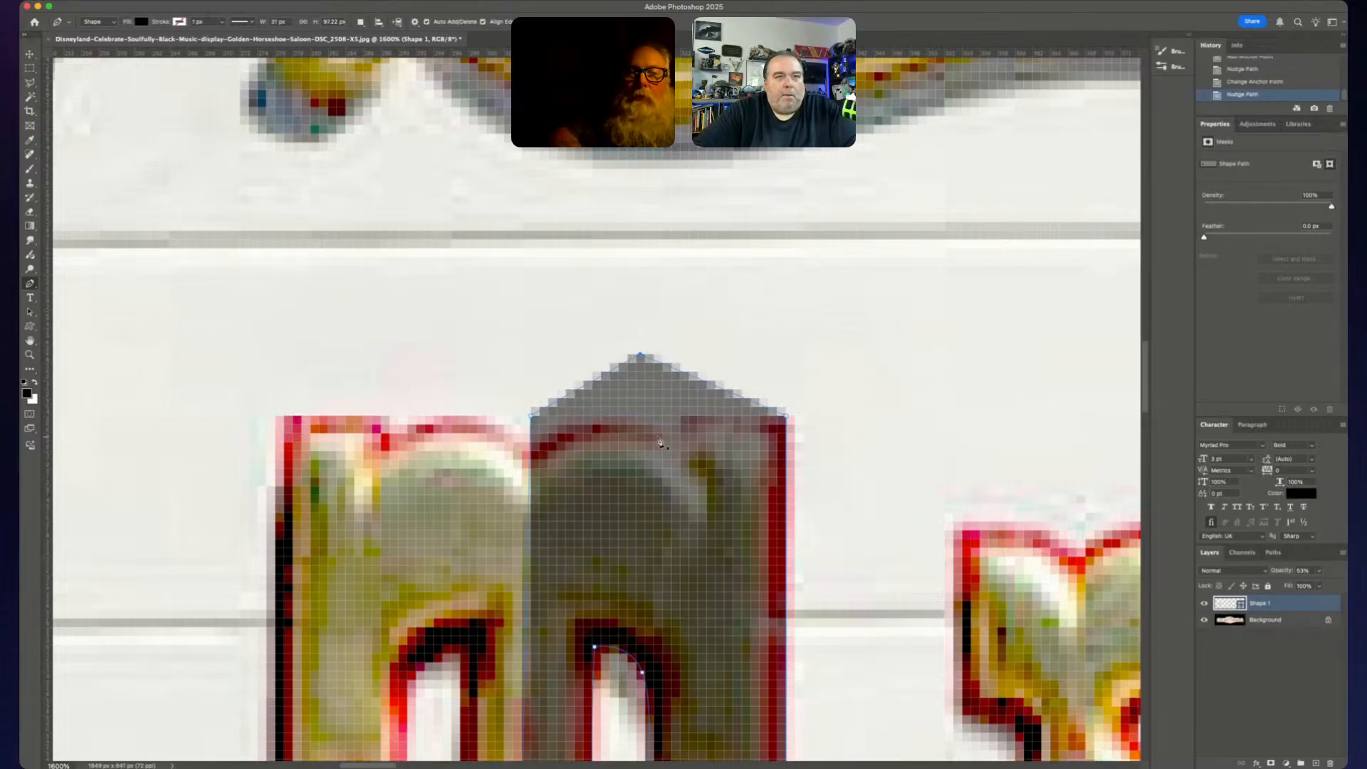
key("shift+Down")
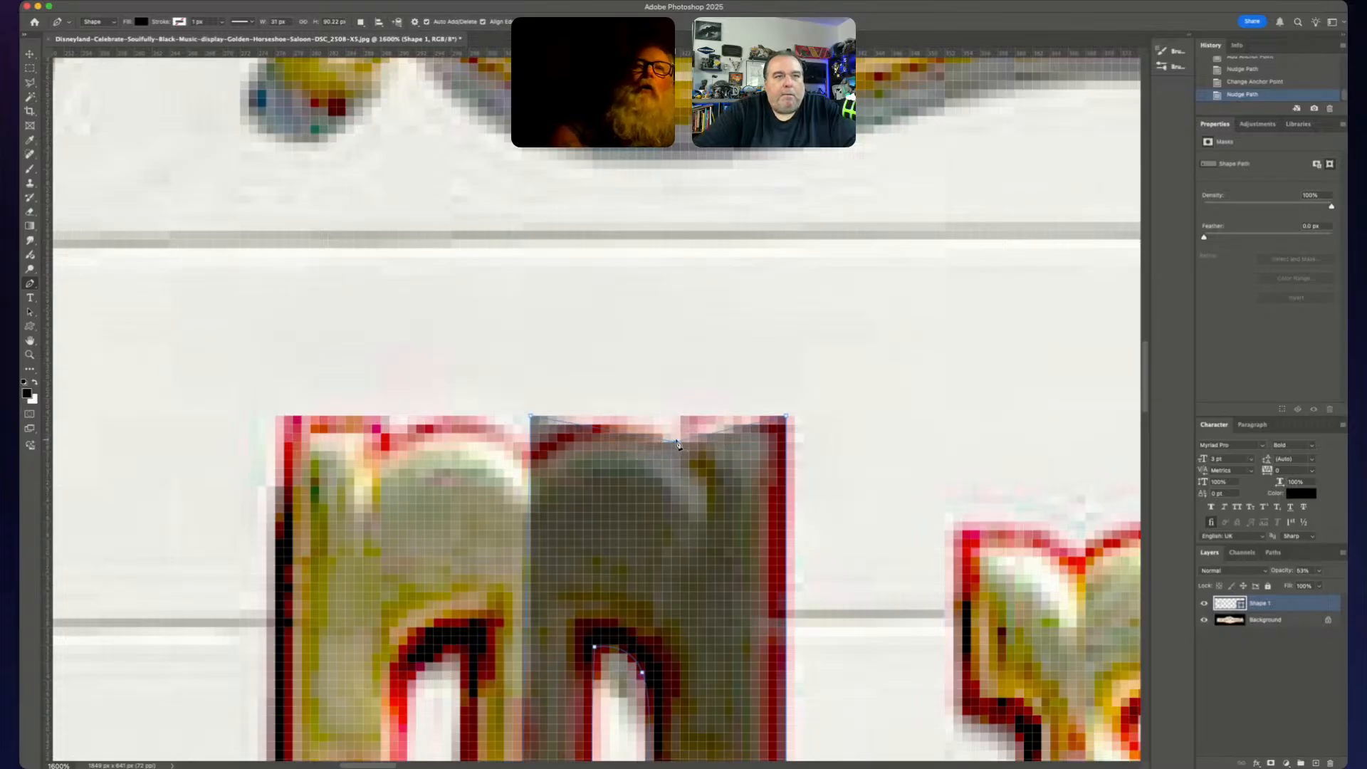
- Add another corner anchor on the sloped top edge and move it up and left to square off the T's outer block
left_click(720, 433)
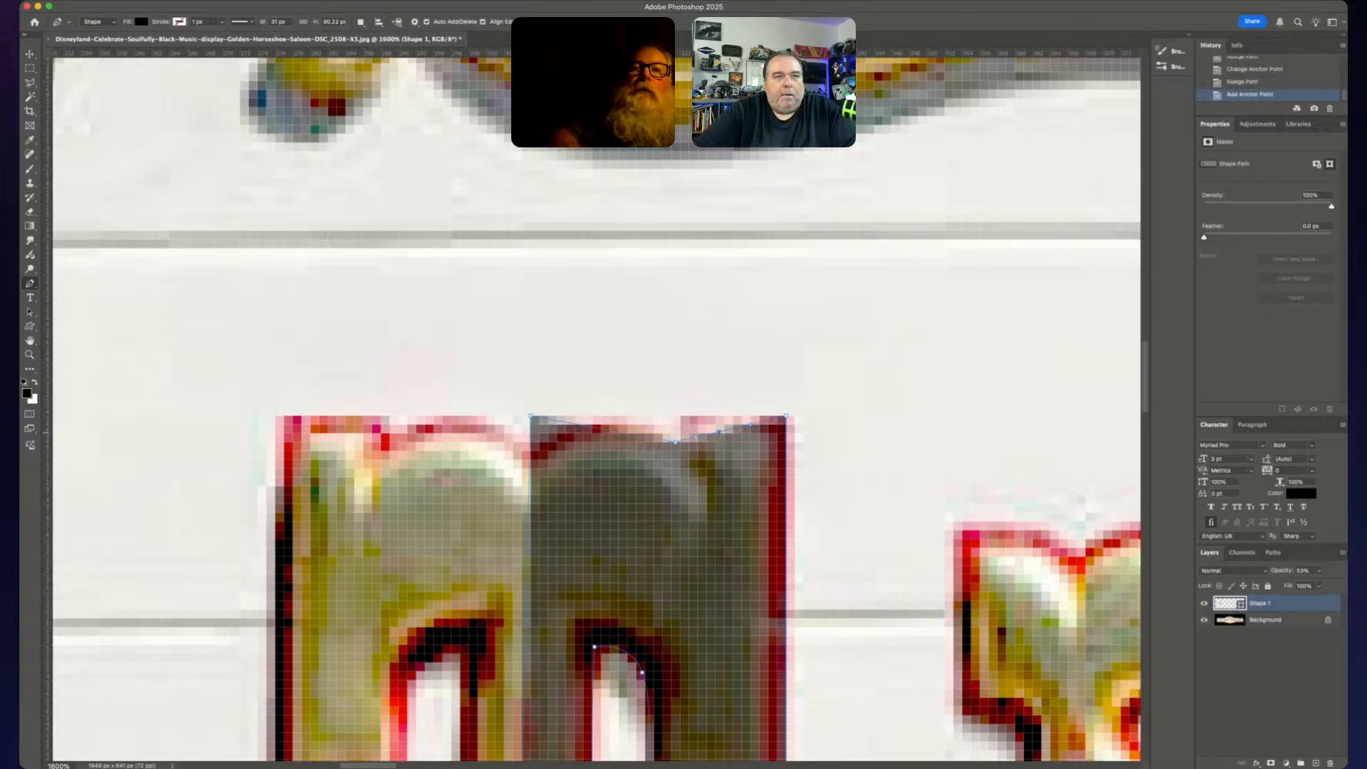
left_click(719, 433, "alt")
key("Up")
key("Up")
key("Left")
key("Left")
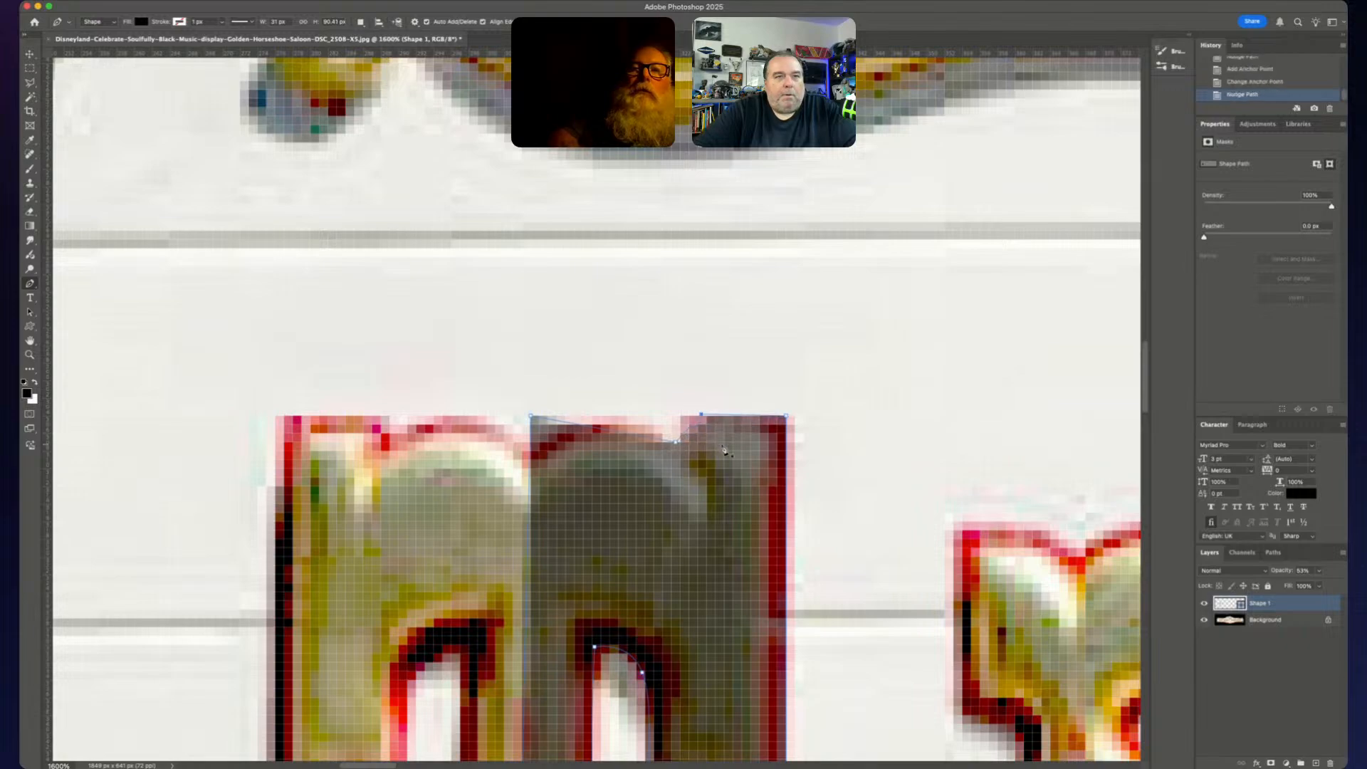
key("Left")
key("Left")
key("Left")
left_click_drag(677, 422, 676, 424)
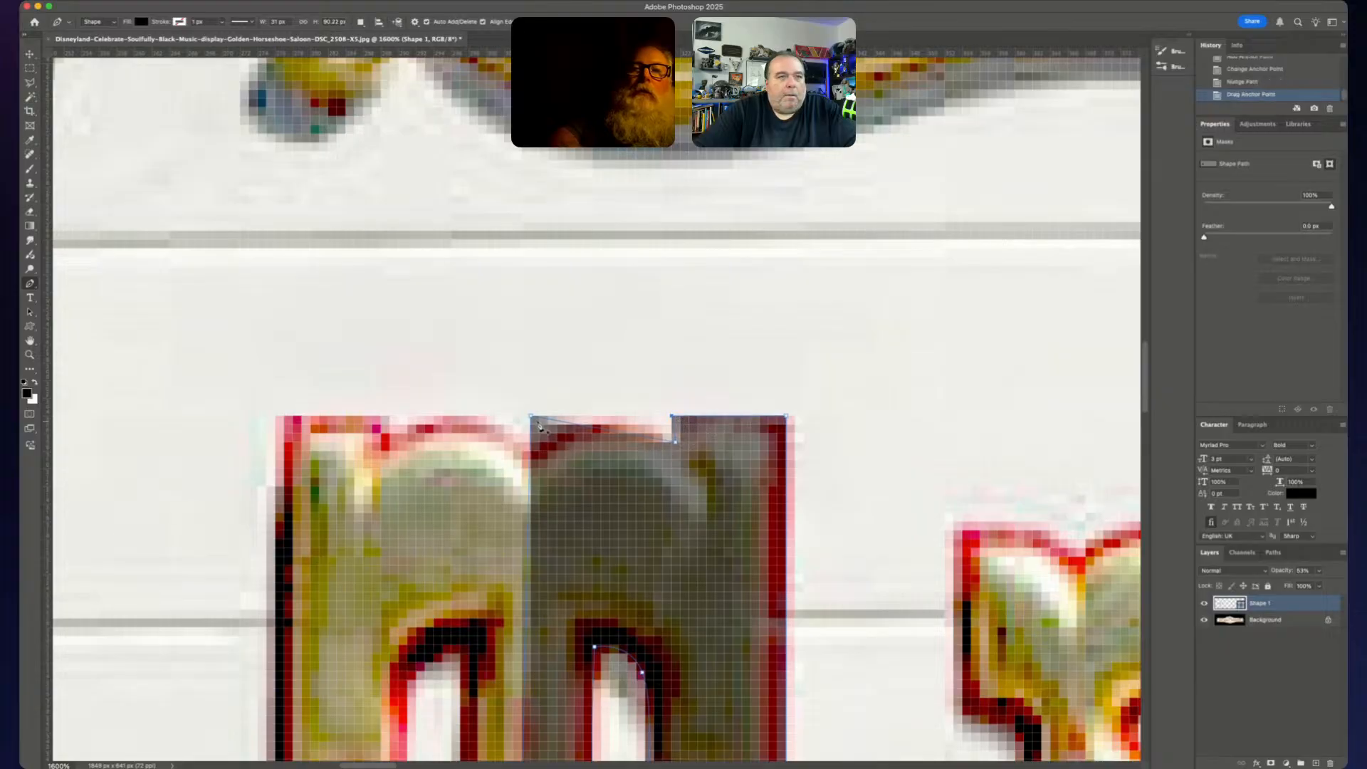
- Nudge the top anchor on the T's centre line down four increments to the notch level
key("Down")
key("Down")
key("Down")
key("Down")
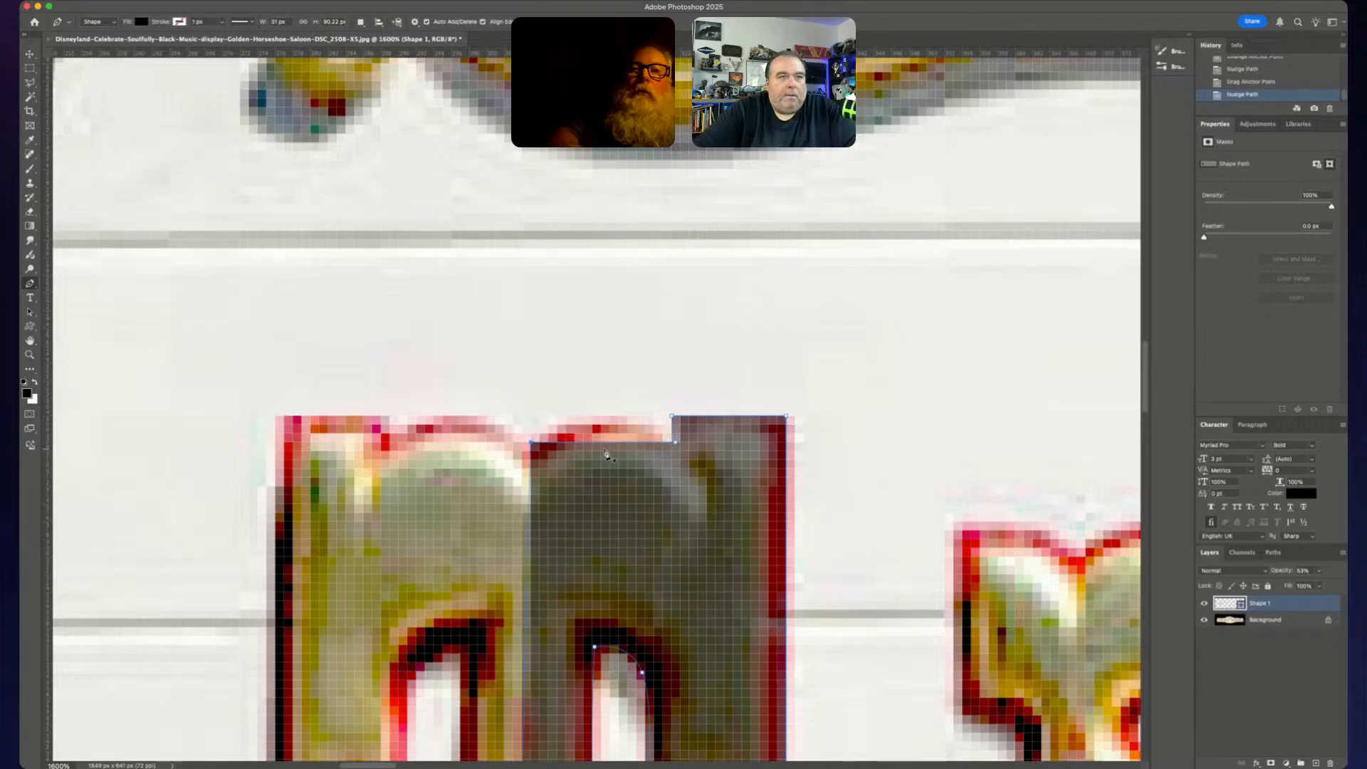
- Add a curve anchor between the centre line and the notch and nudge it up four increments to form the rounded lobe
left_click(598, 443)
key("Up")
key("Up")
key("Up")
key("Up")
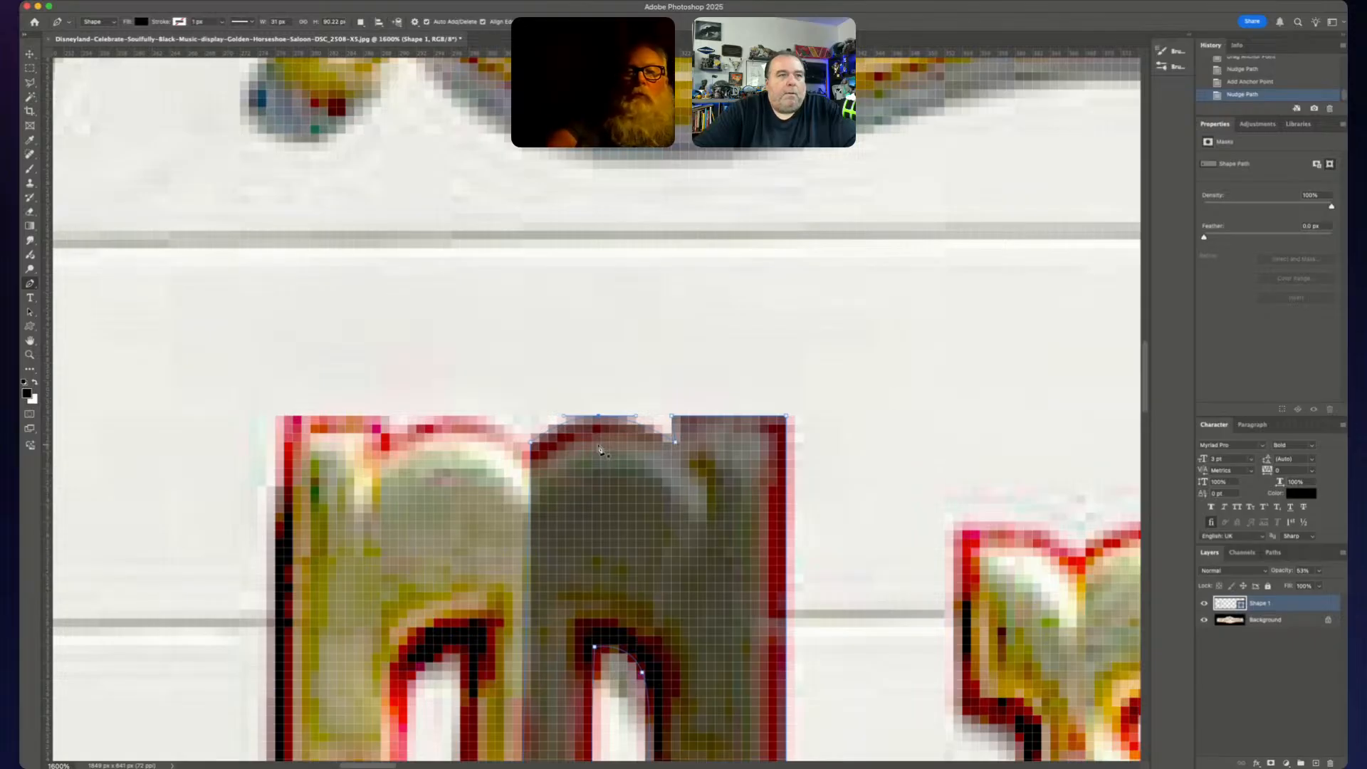
- Inspect the traced half-T against the lettering, from the arm down to the base
scroll(820, 474, "down", 10)
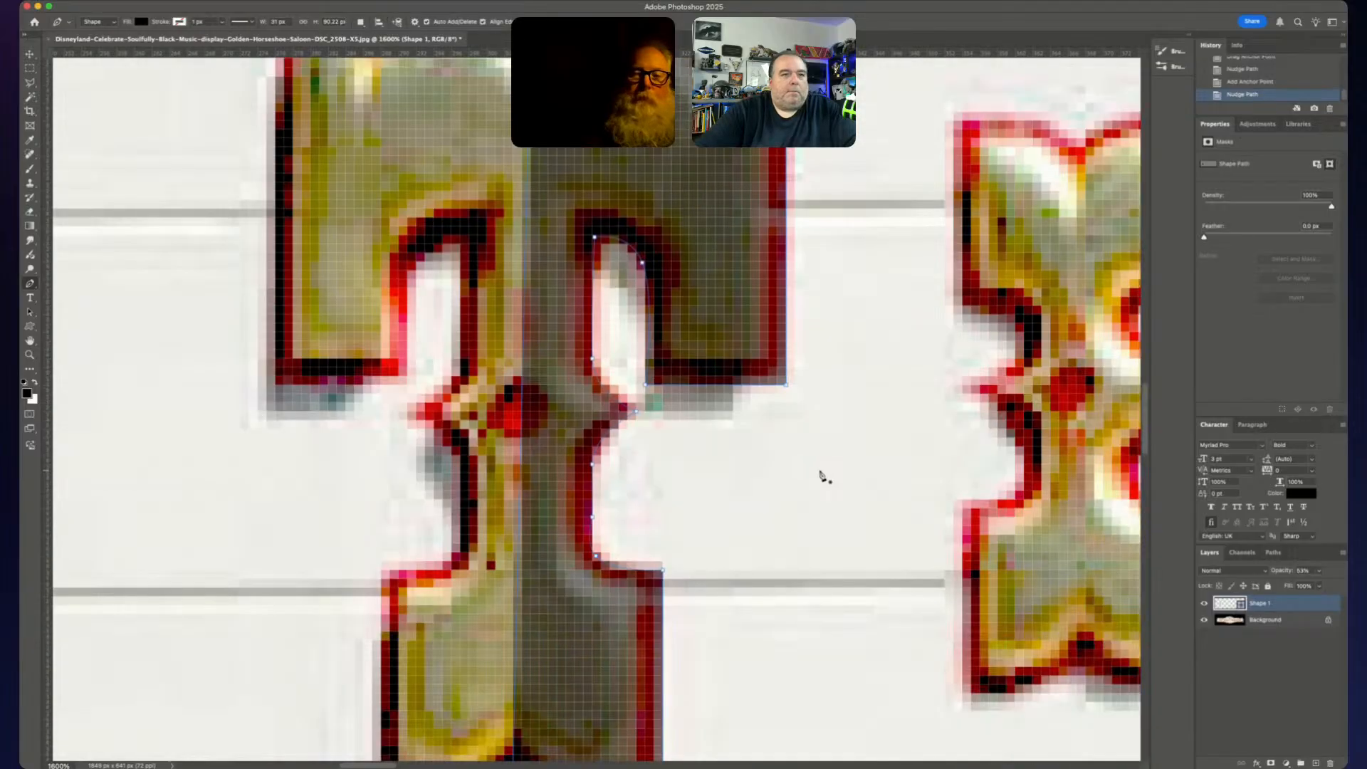
scroll(822, 476, "down", 2)
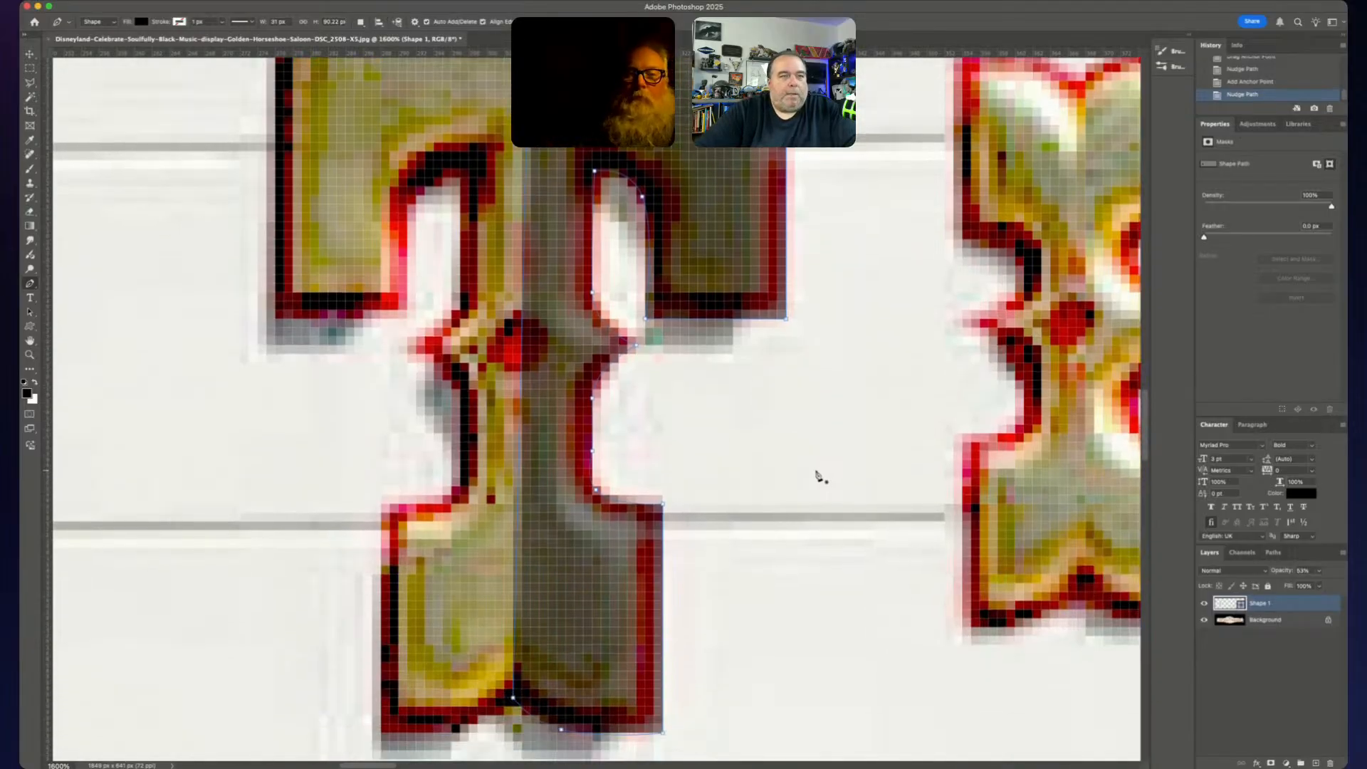
scroll(820, 476, "up", 1)
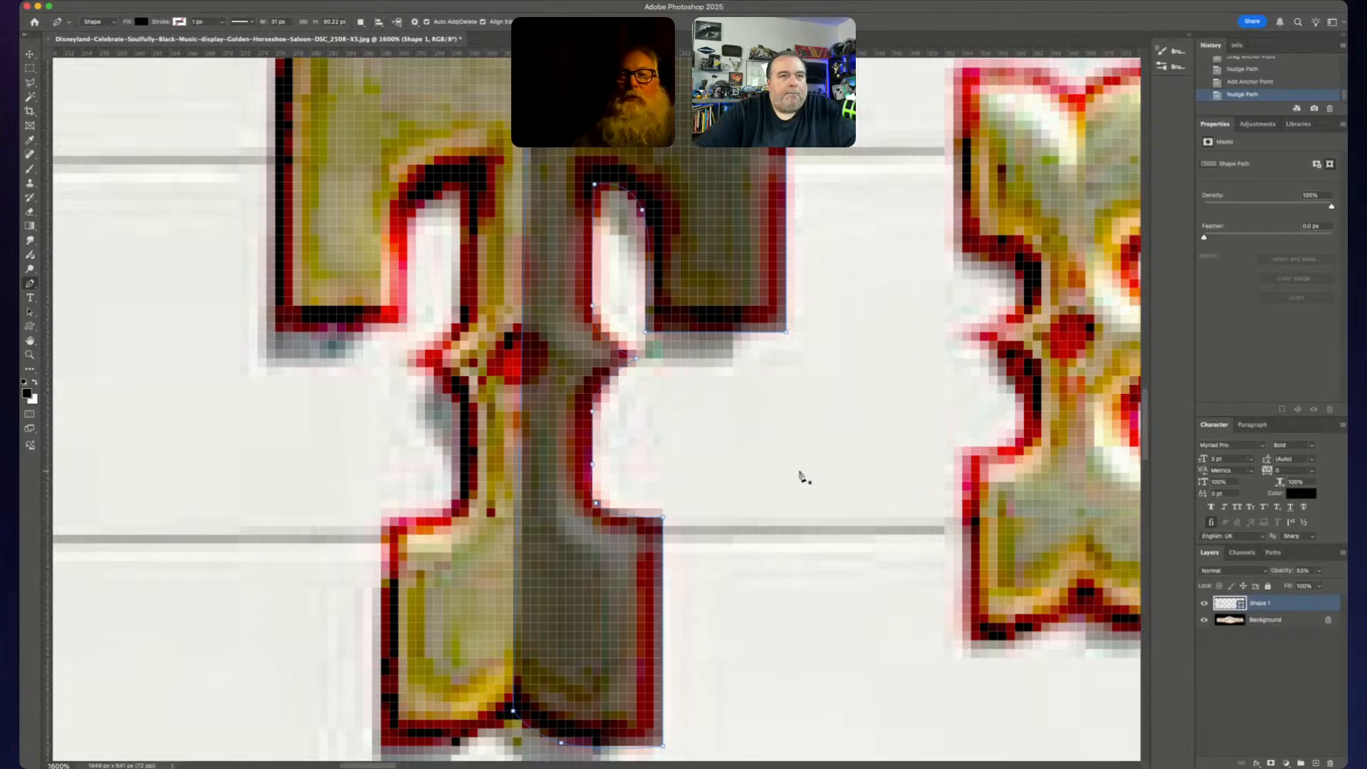
scroll(803, 477, "right", 3)
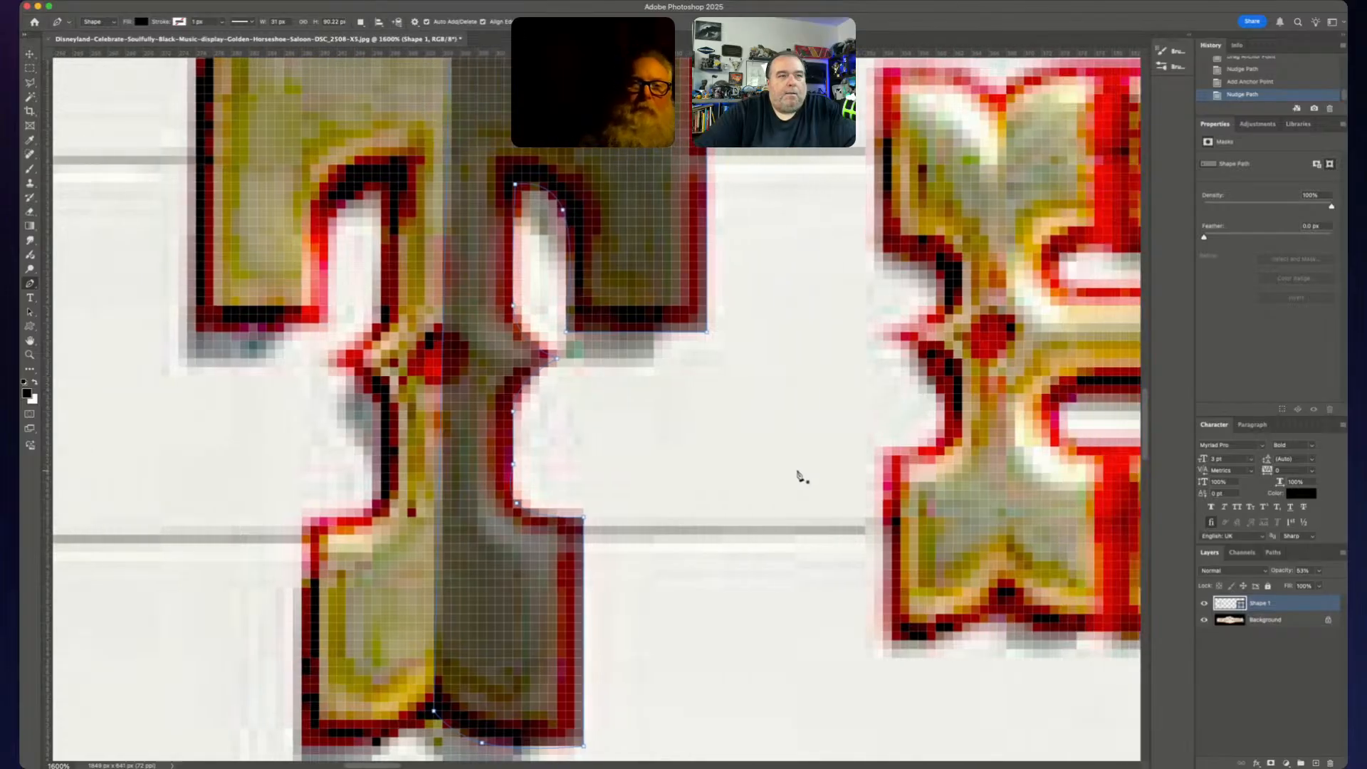
scroll(799, 476, "left", 10)
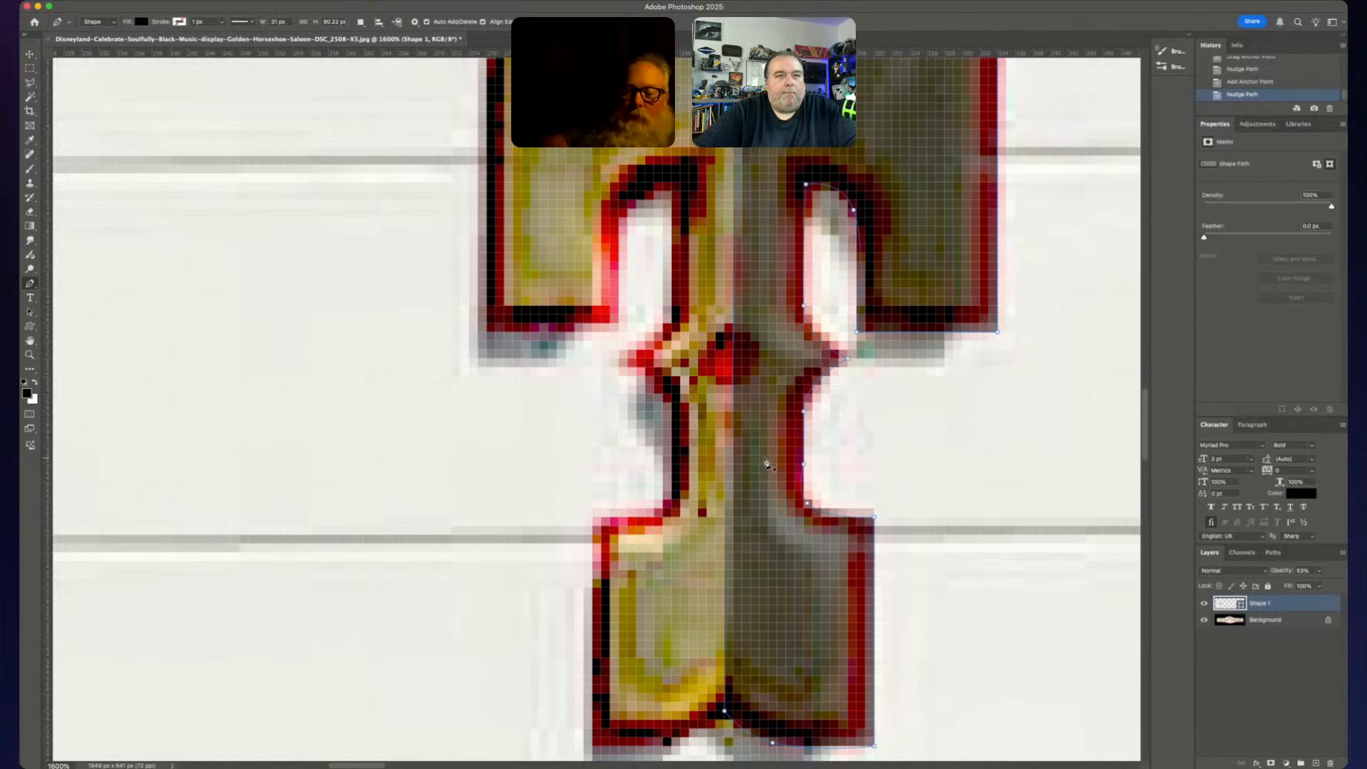
key("super+minus")
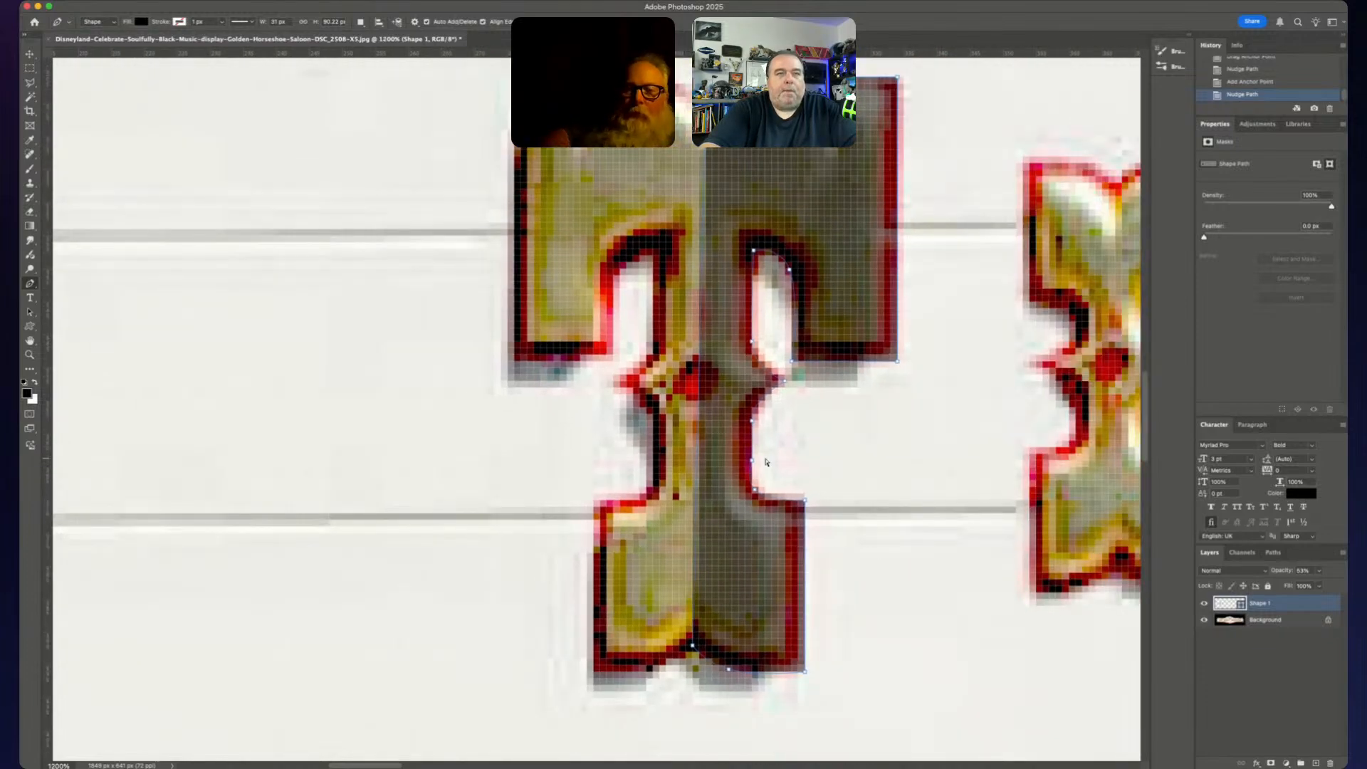
scroll(770, 463, "right", 2)
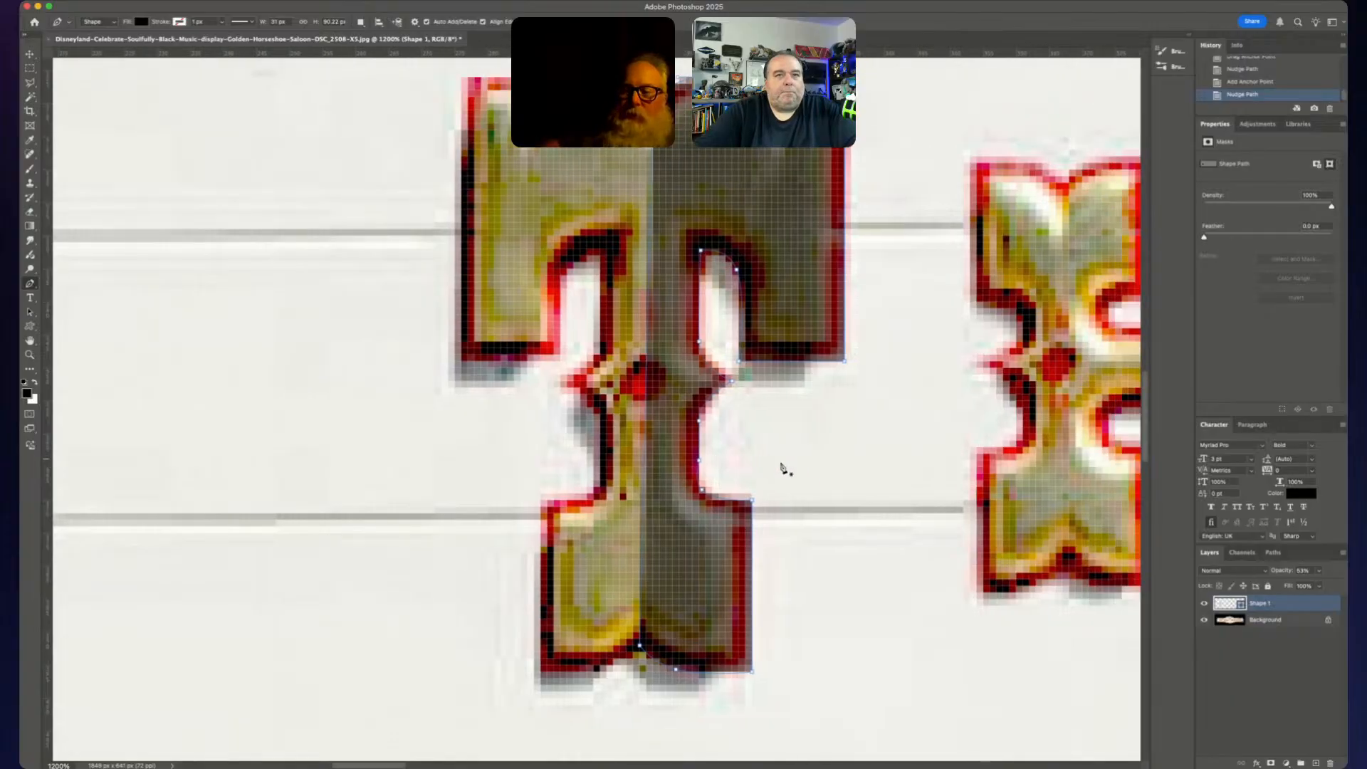
scroll(782, 468, "up", 2)
- Duplicate the half-T path over the letter's untraced half and flip the copy horizontally
left_click(666, 493)
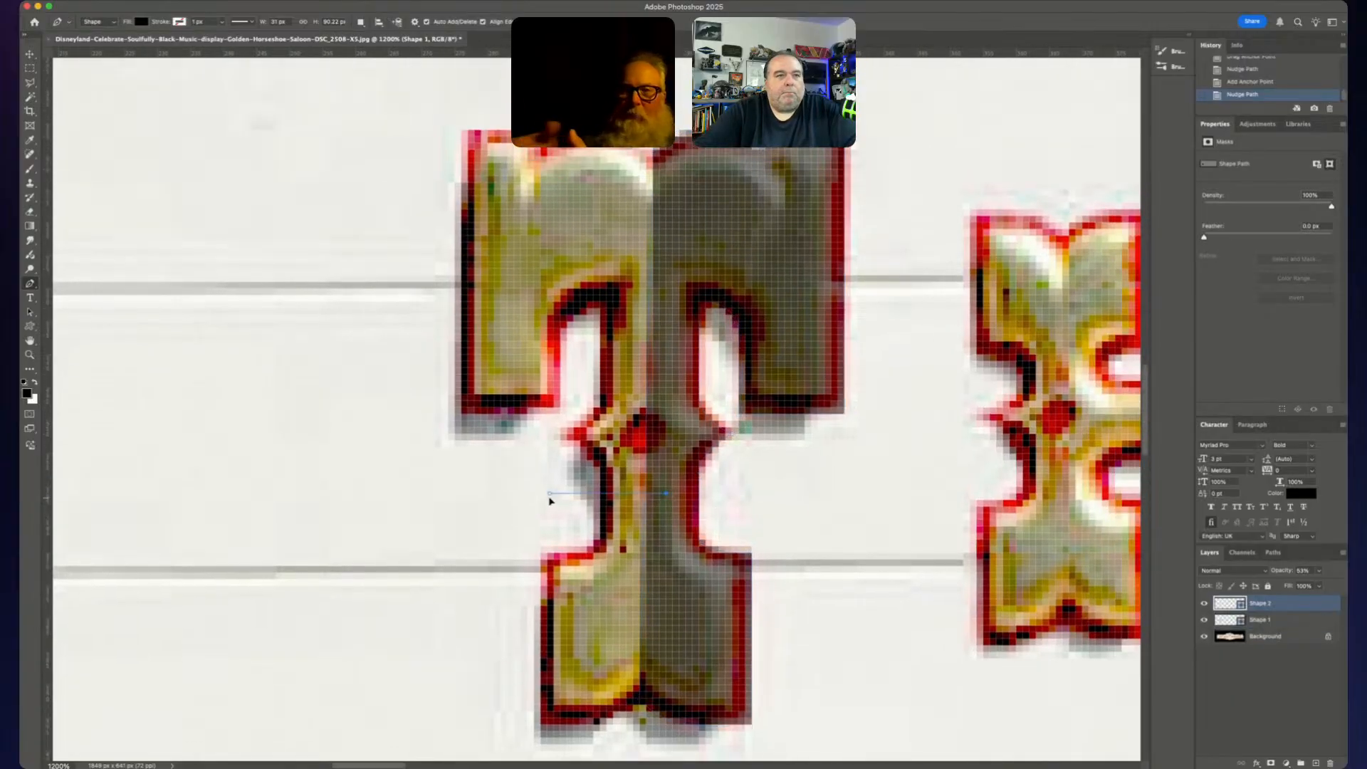
key("super+z")
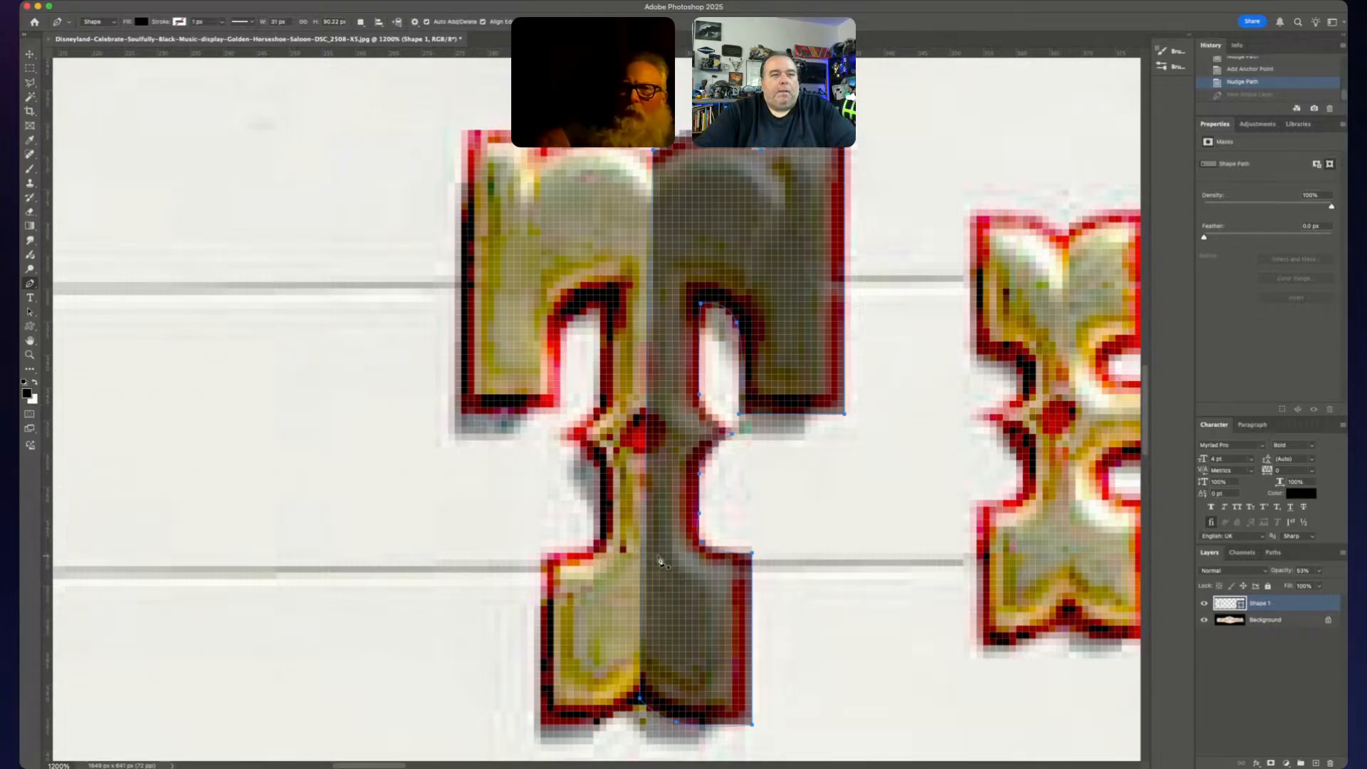
left_click_drag(661, 560, 359, 563)
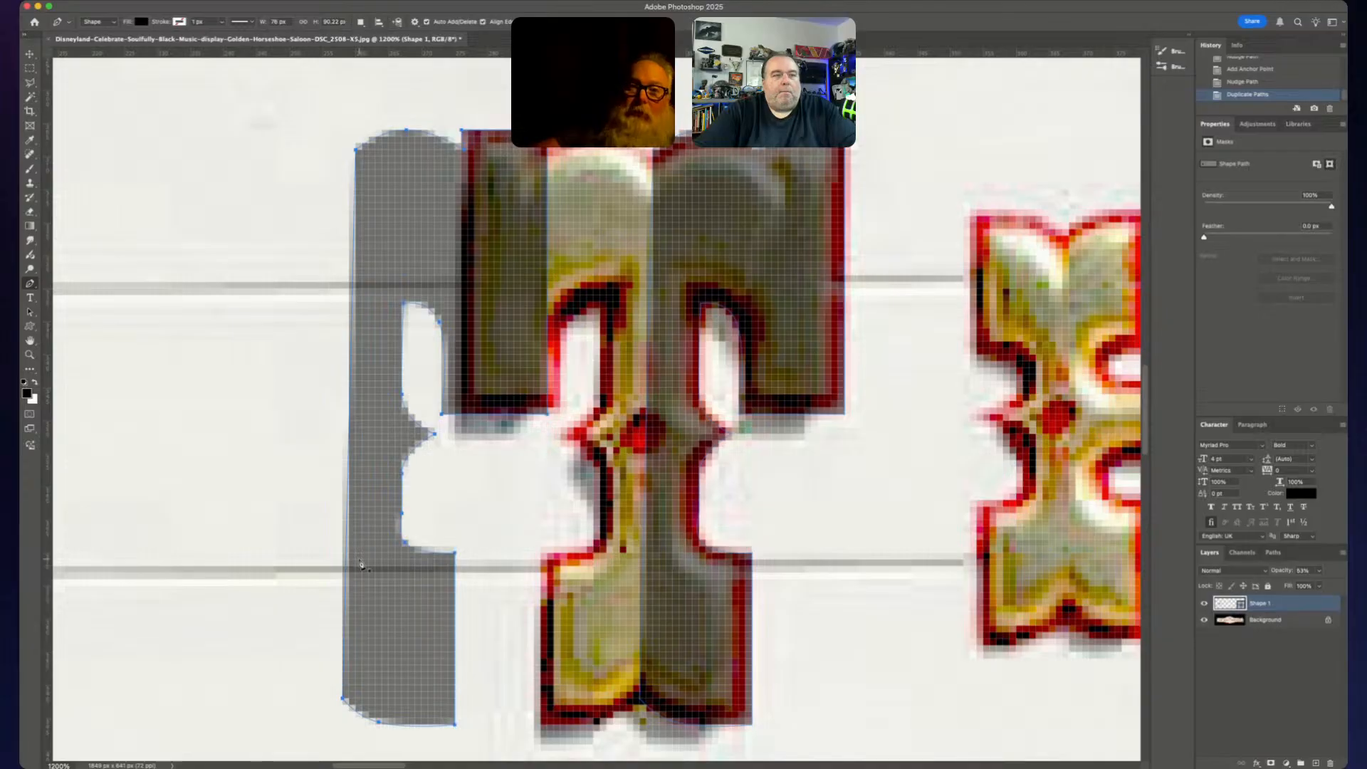
right_click(470, 259)
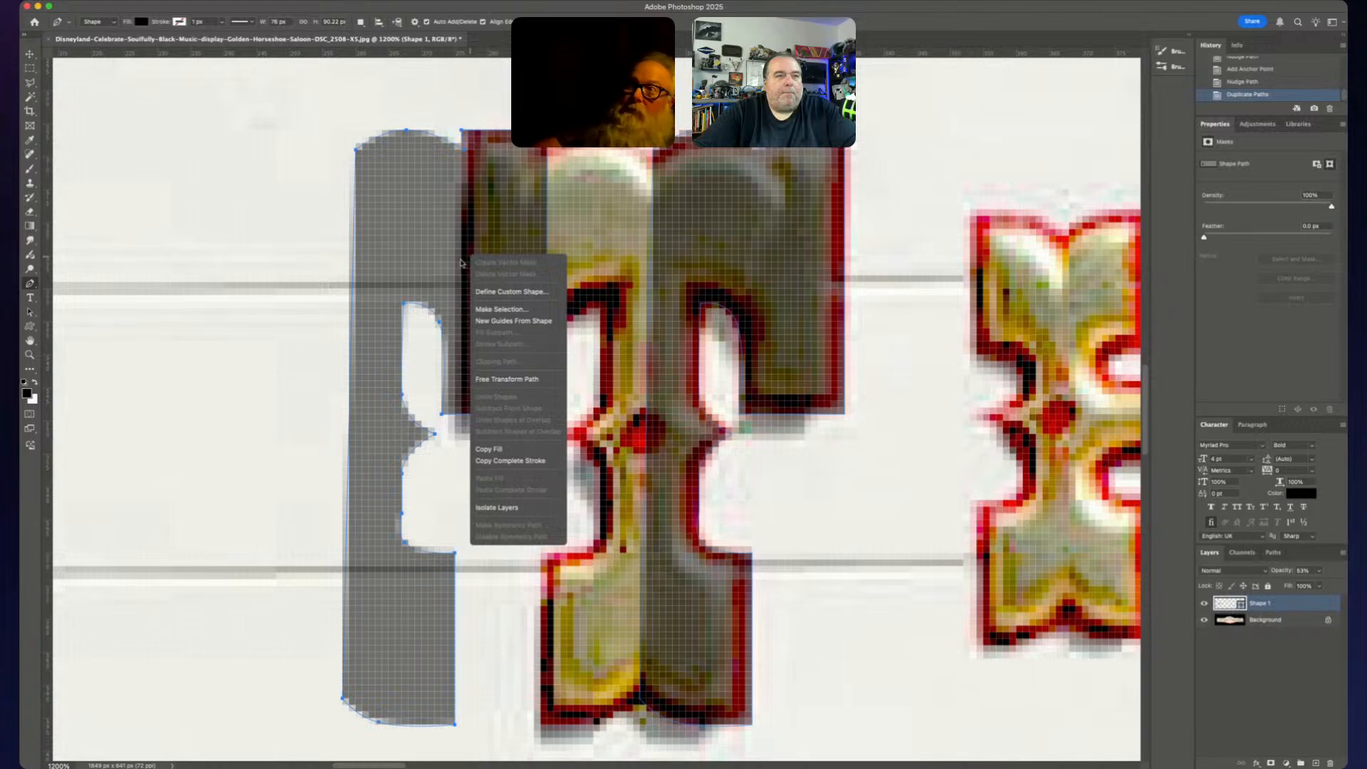
left_click(507, 379)
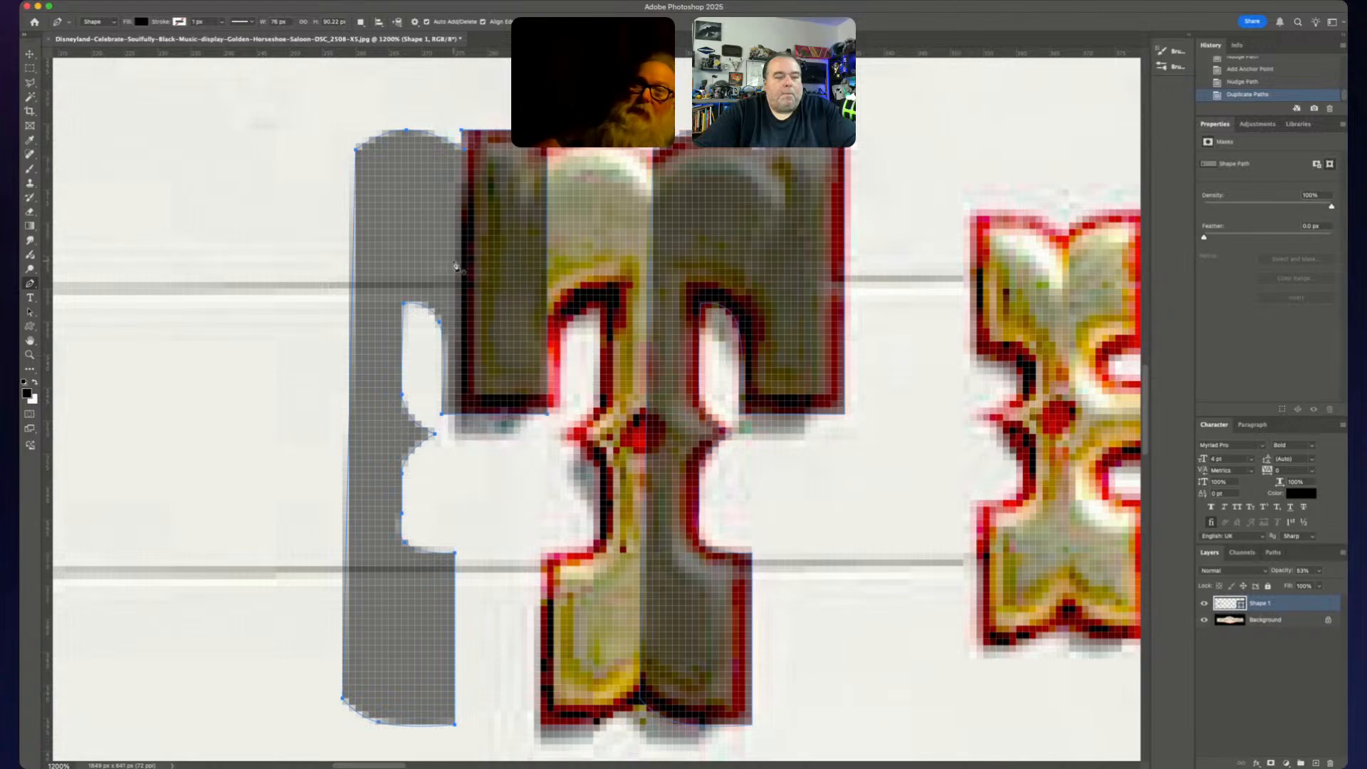
right_click(453, 261)
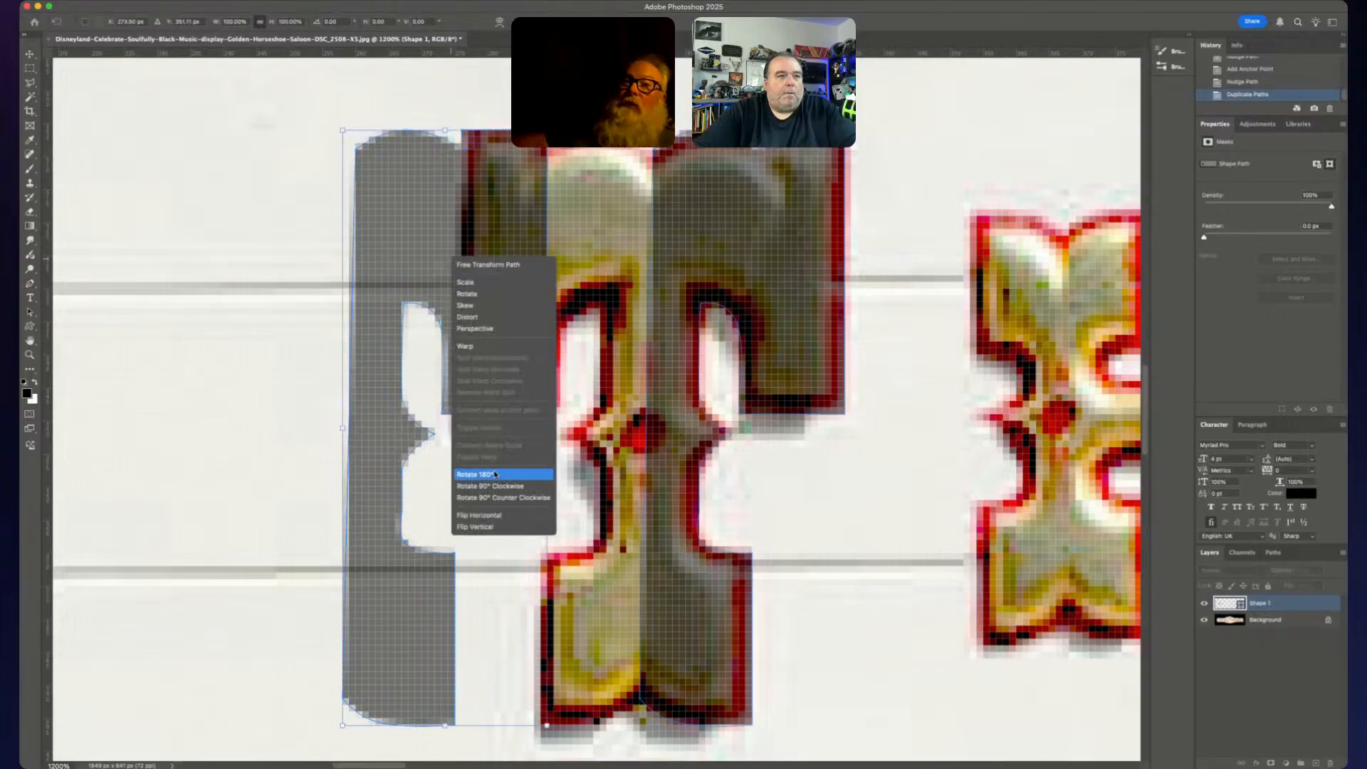
left_click(494, 519)
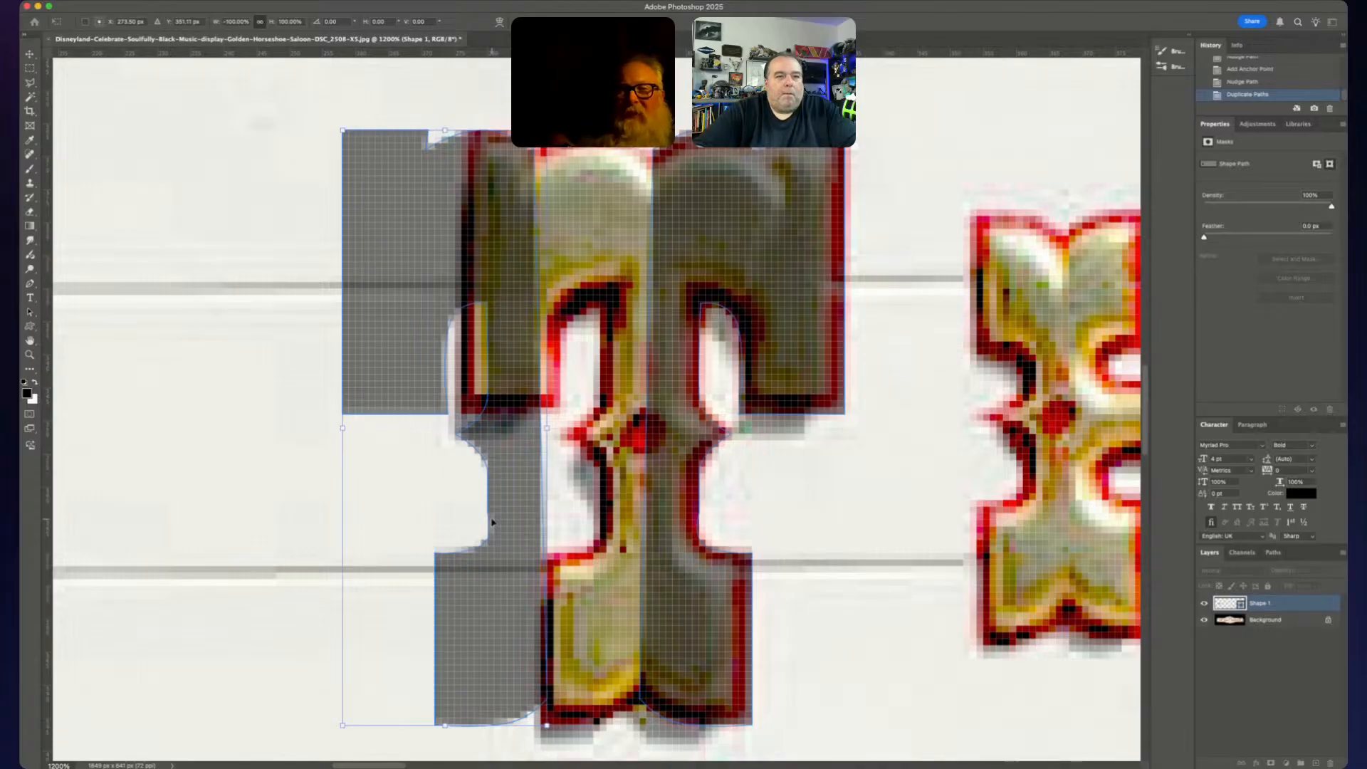
- Try to align the flipped copy with the original half's centre edge, and delete the copy
key("shift+Right")
key("shift+Right")
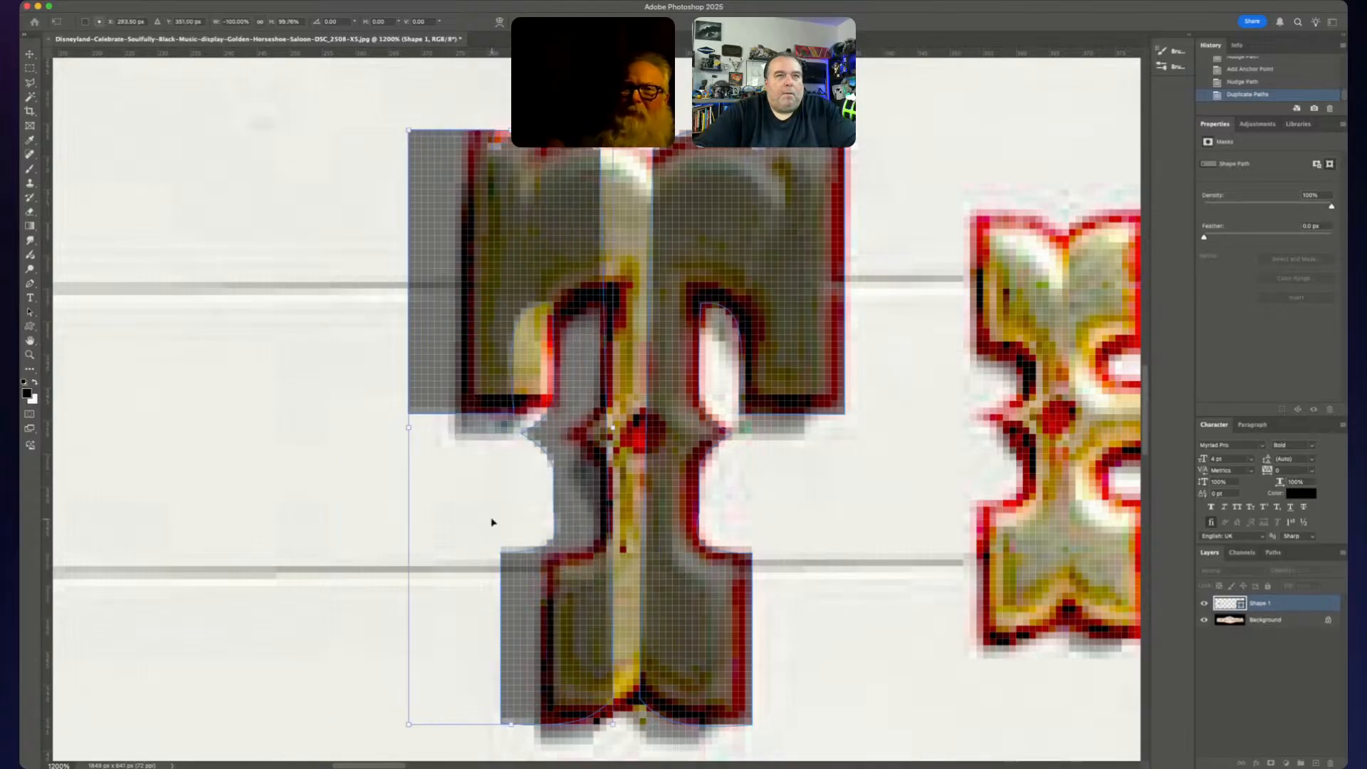
key("Left")
key("Left")
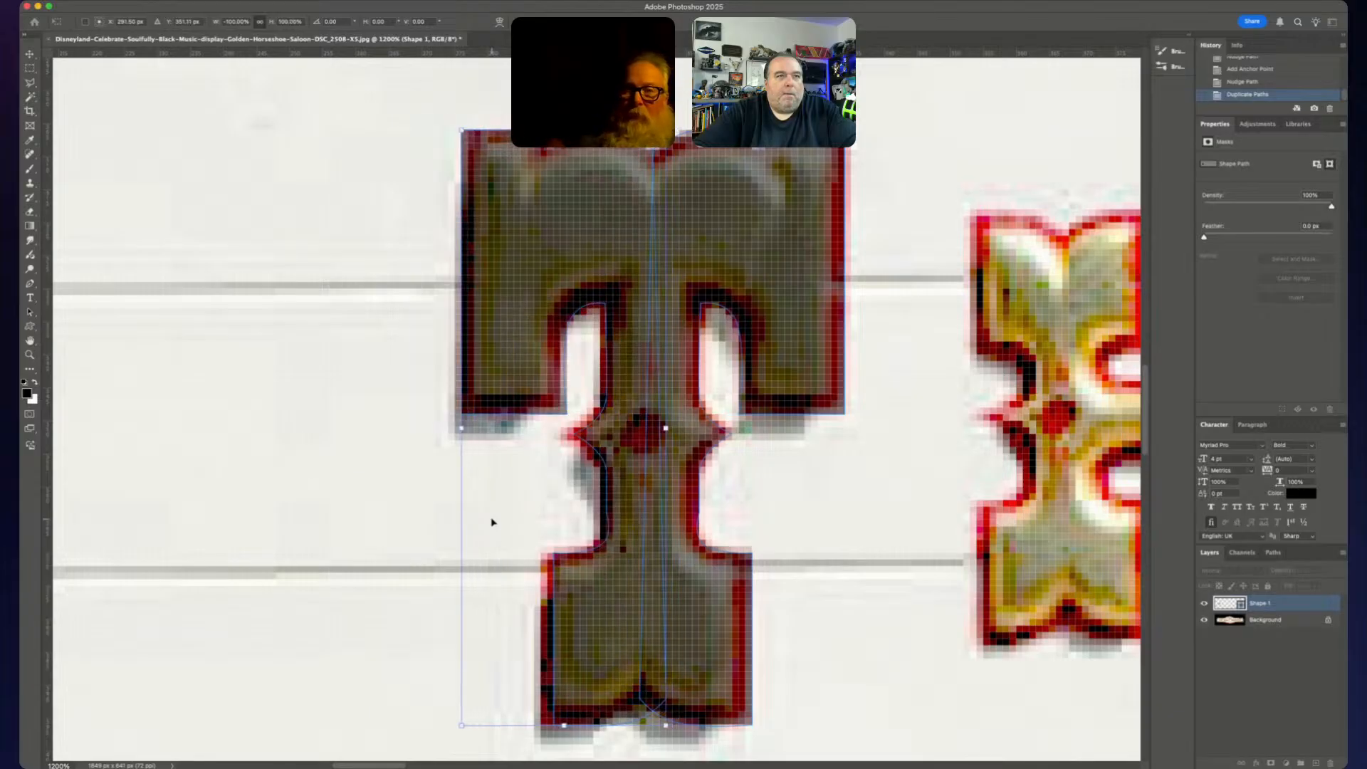
key("Left")
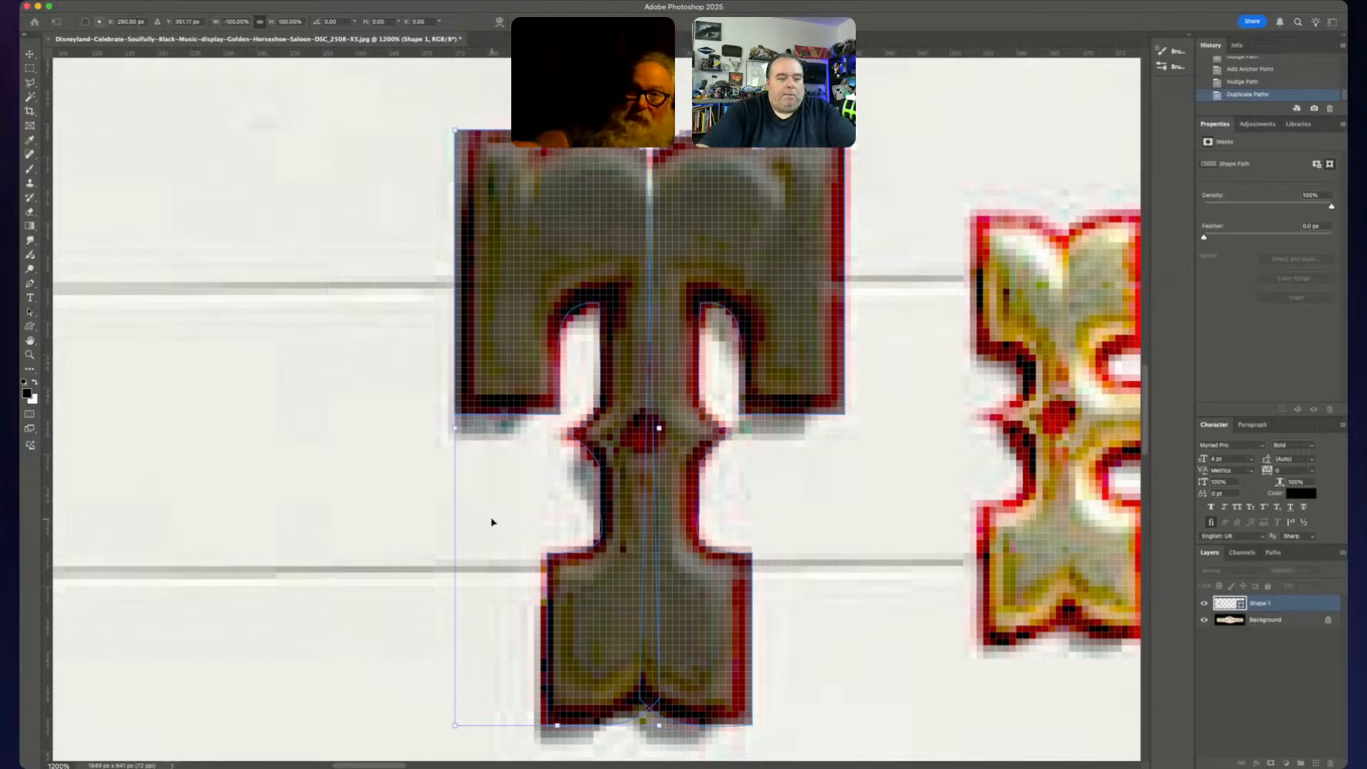
key("Return")
key("Delete")
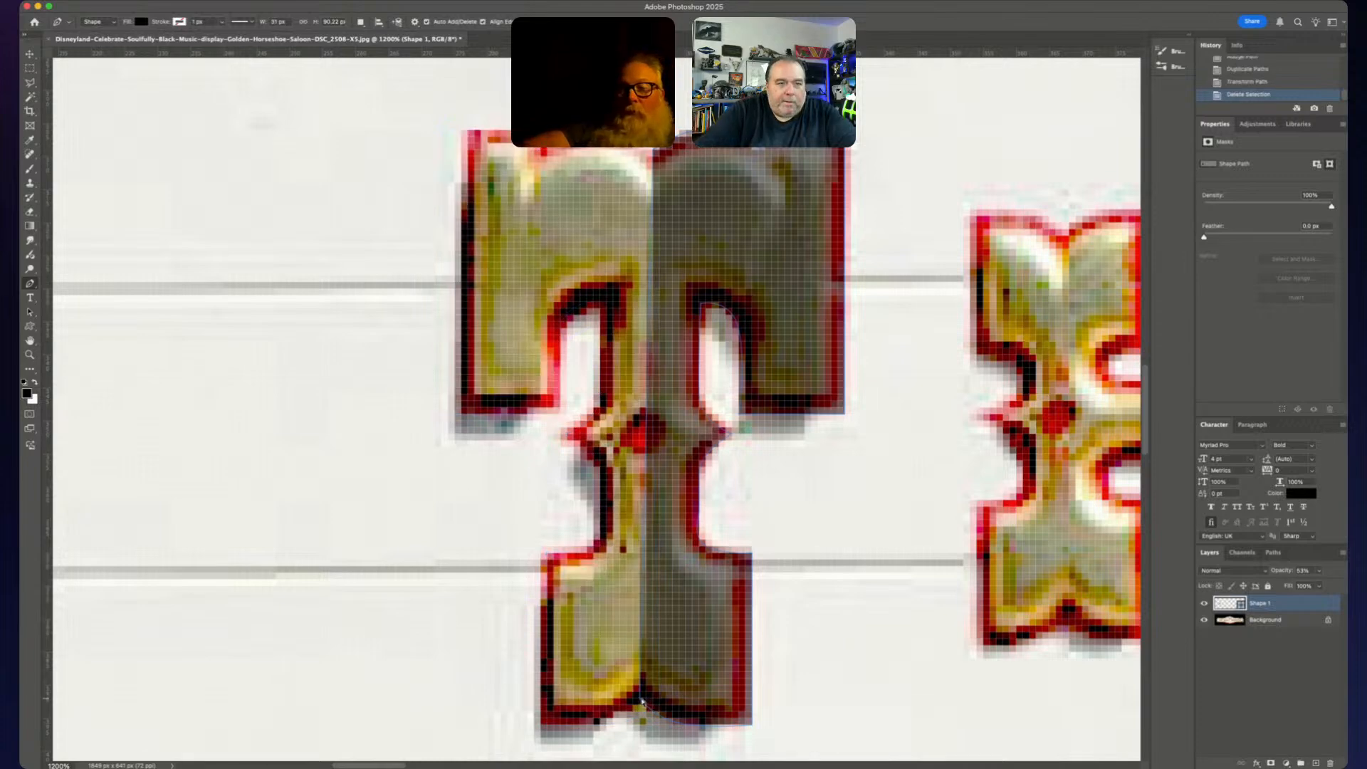
- Straighten the half-T's centre edge by adjusting its lower anchor and moving its upper anchor slightly left
left_click_drag(639, 700, 640, 701)
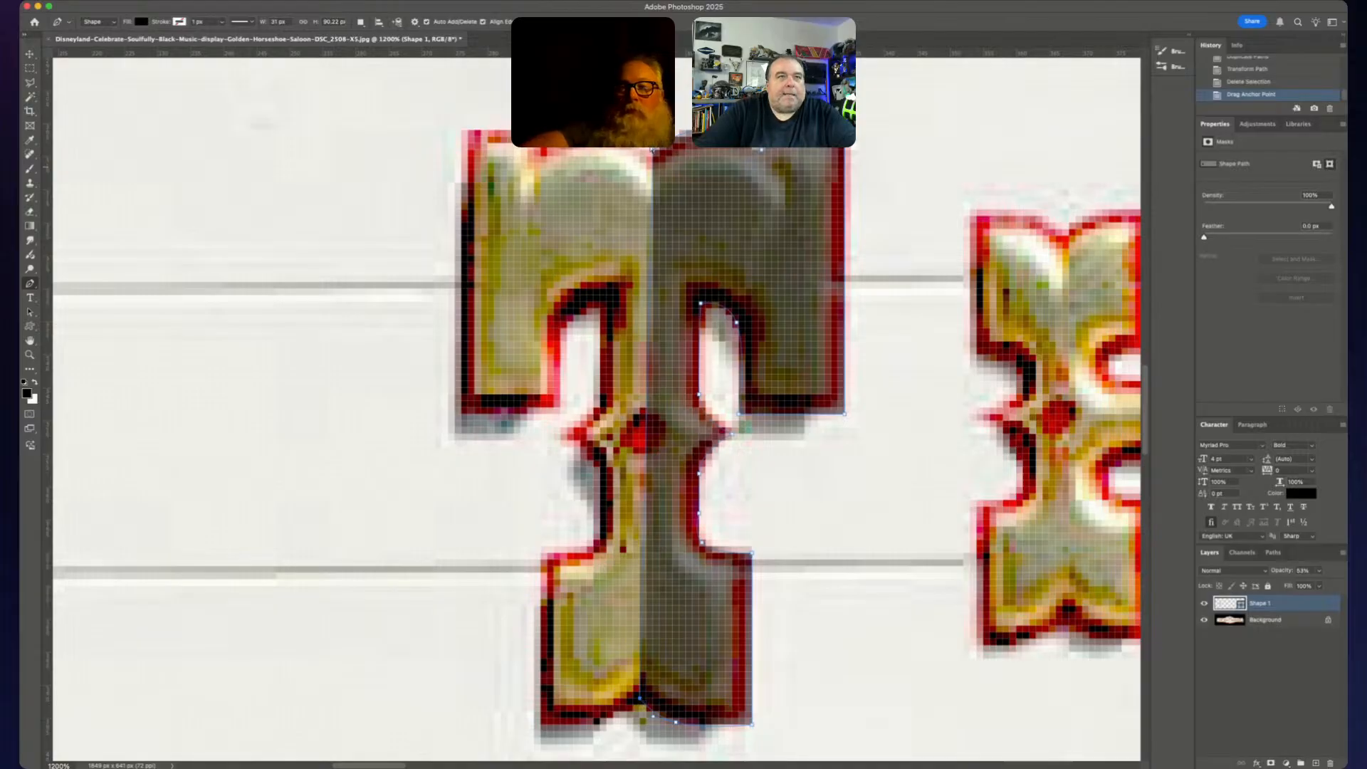
left_click_drag(653, 150, 647, 151)
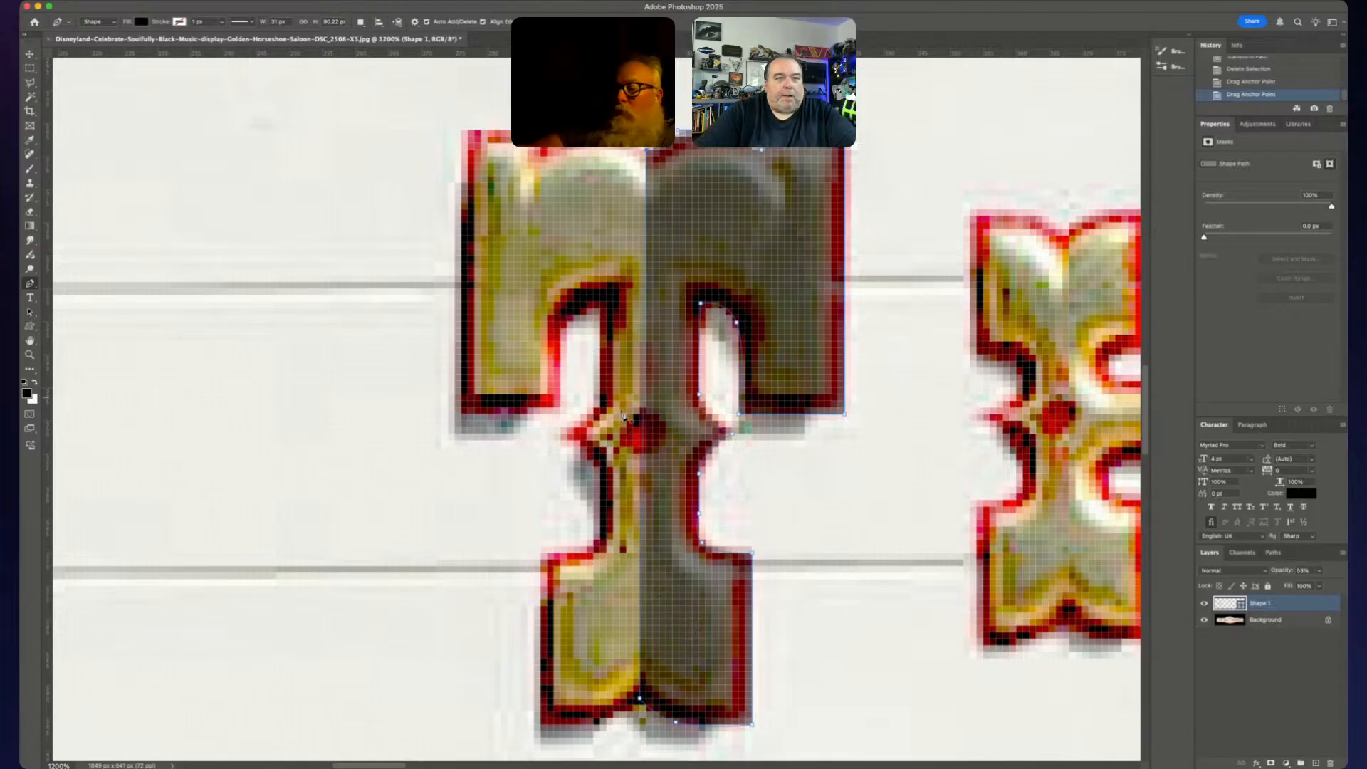
- Duplicate the straightened half-T path to its left and flip the copy horizontally
left_click_drag(657, 591, 407, 540)
key("super+t")
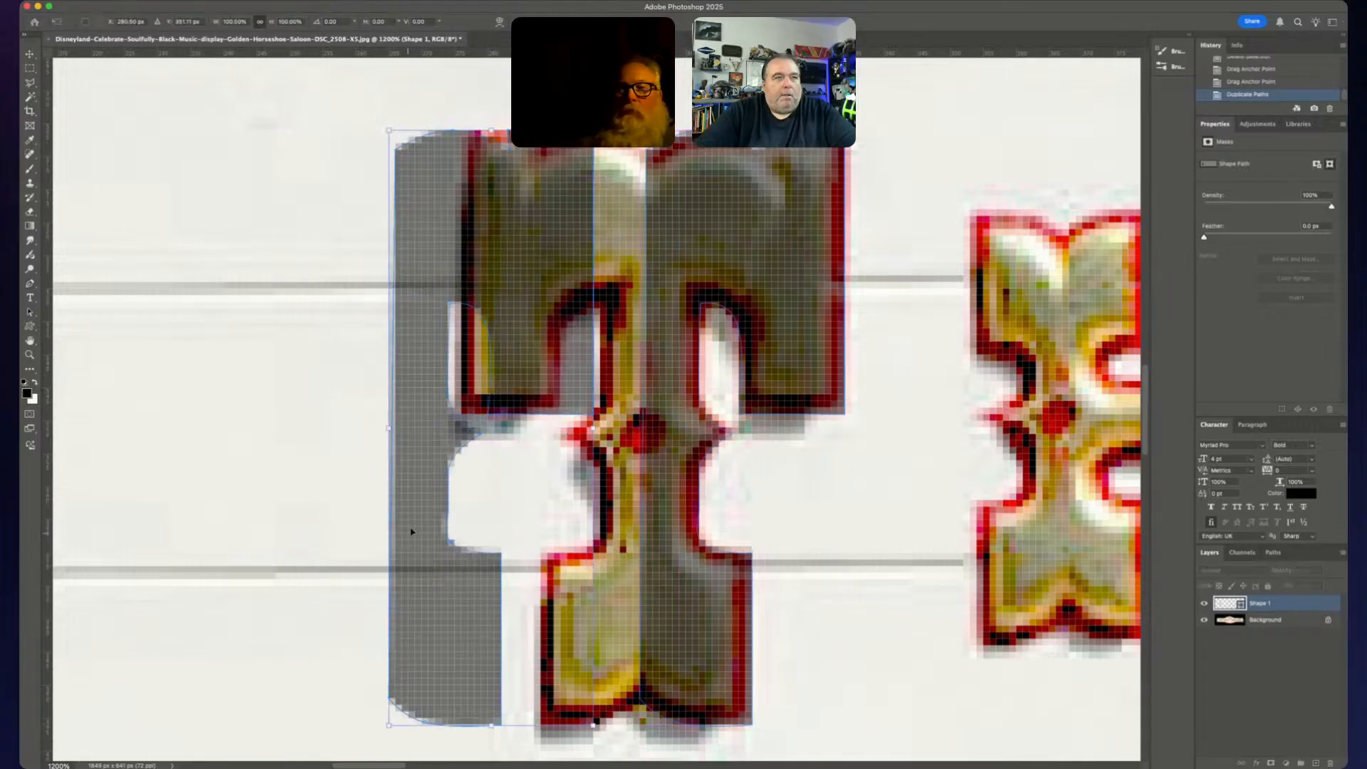
right_click(431, 351)
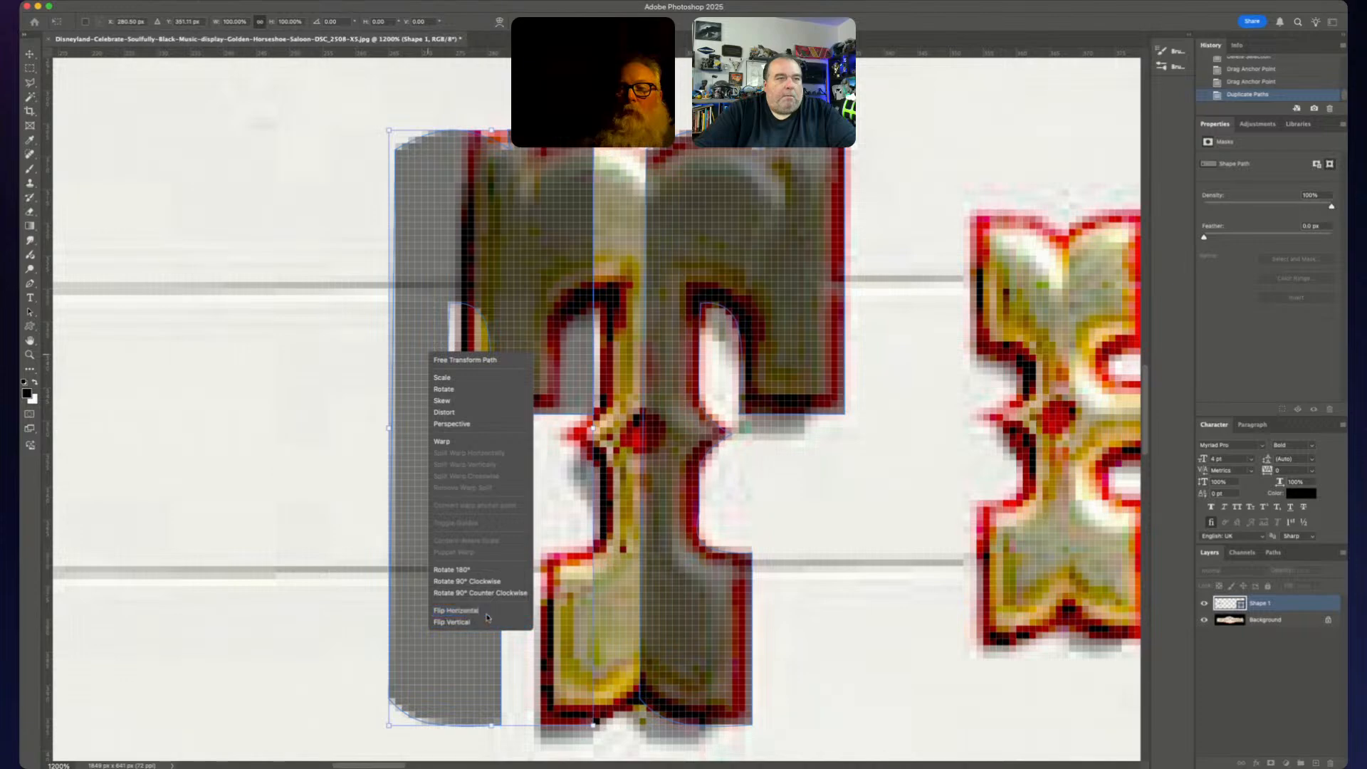
left_click(487, 616)
- Nudge the flipped copy until its centre edge slightly overlaps the original half, and apply the transform
key("Right")
key("Right")
key("Right")
key("Right")
key("Right")
key("Right")
key("Right")
key("Right")
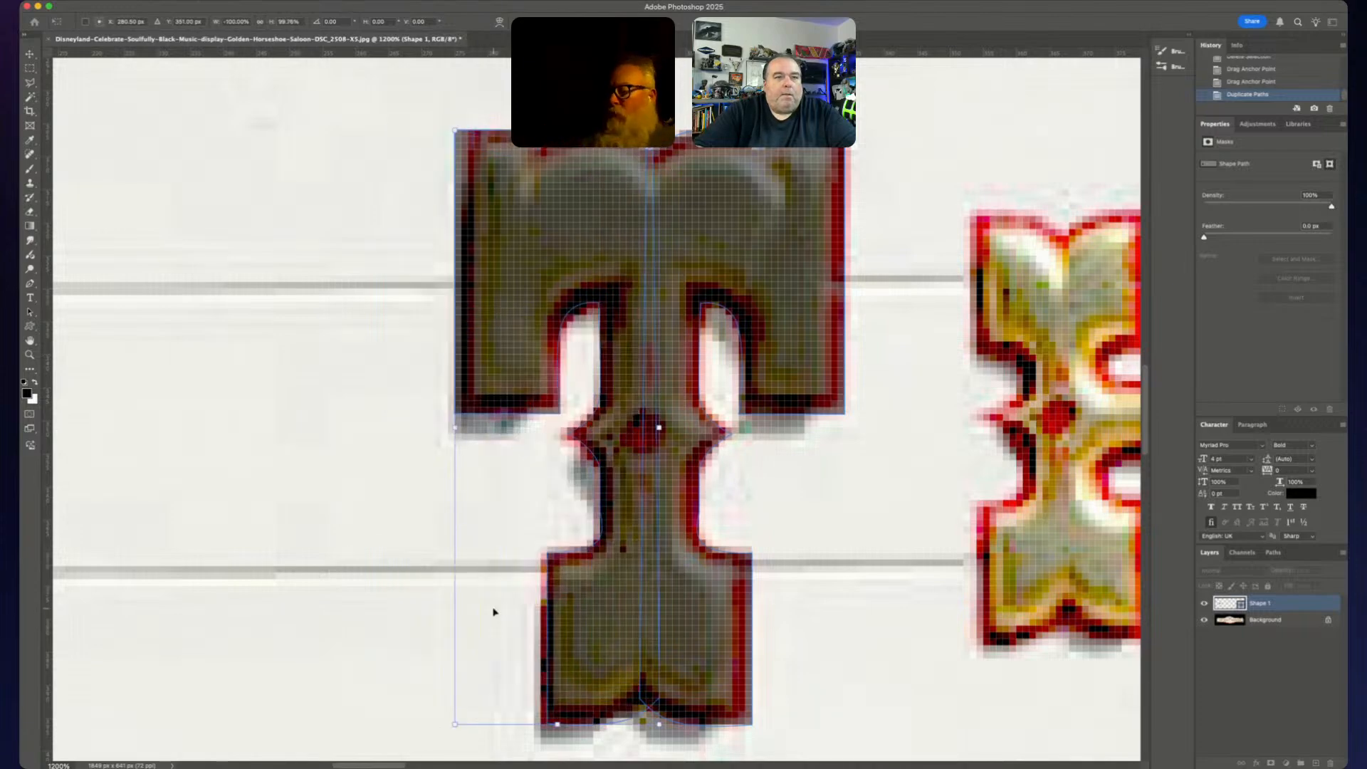
key("Left")
key("Left")
key("Left")
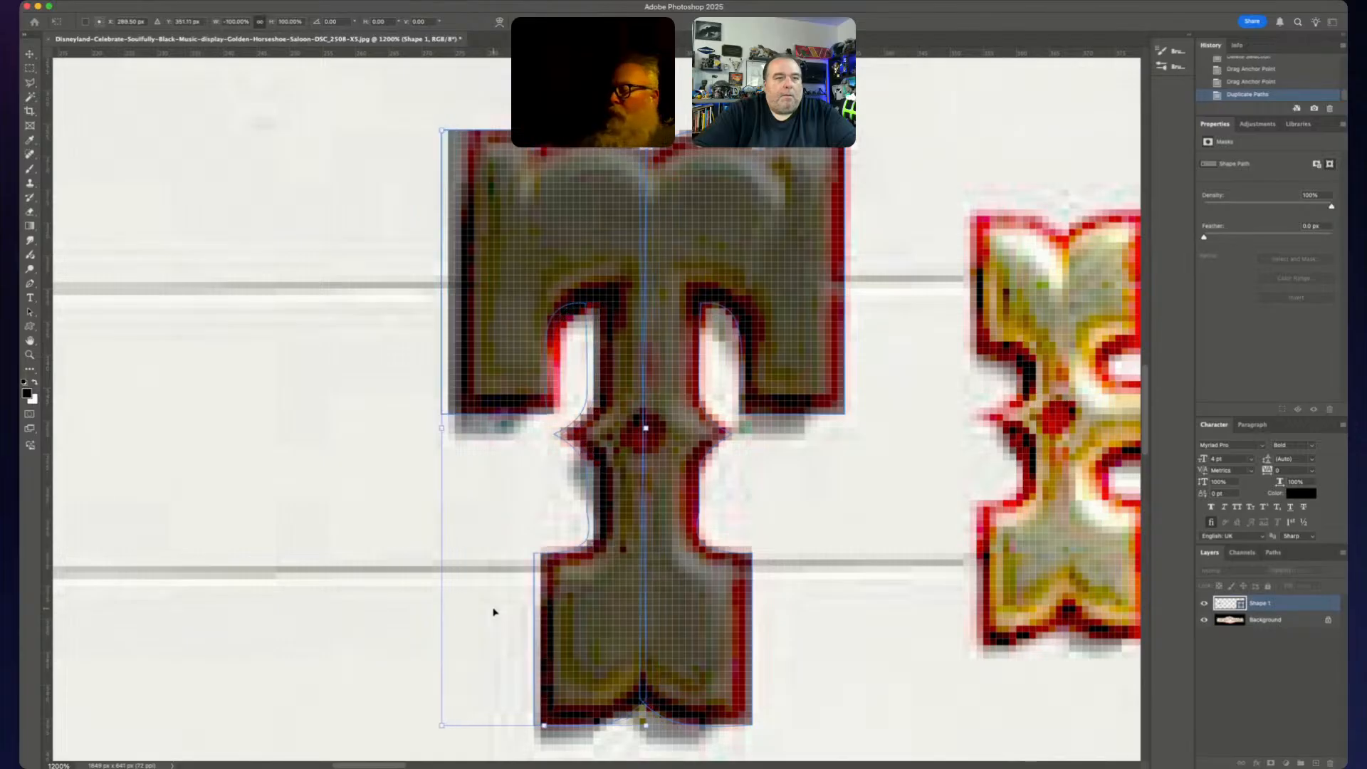
key("Right")
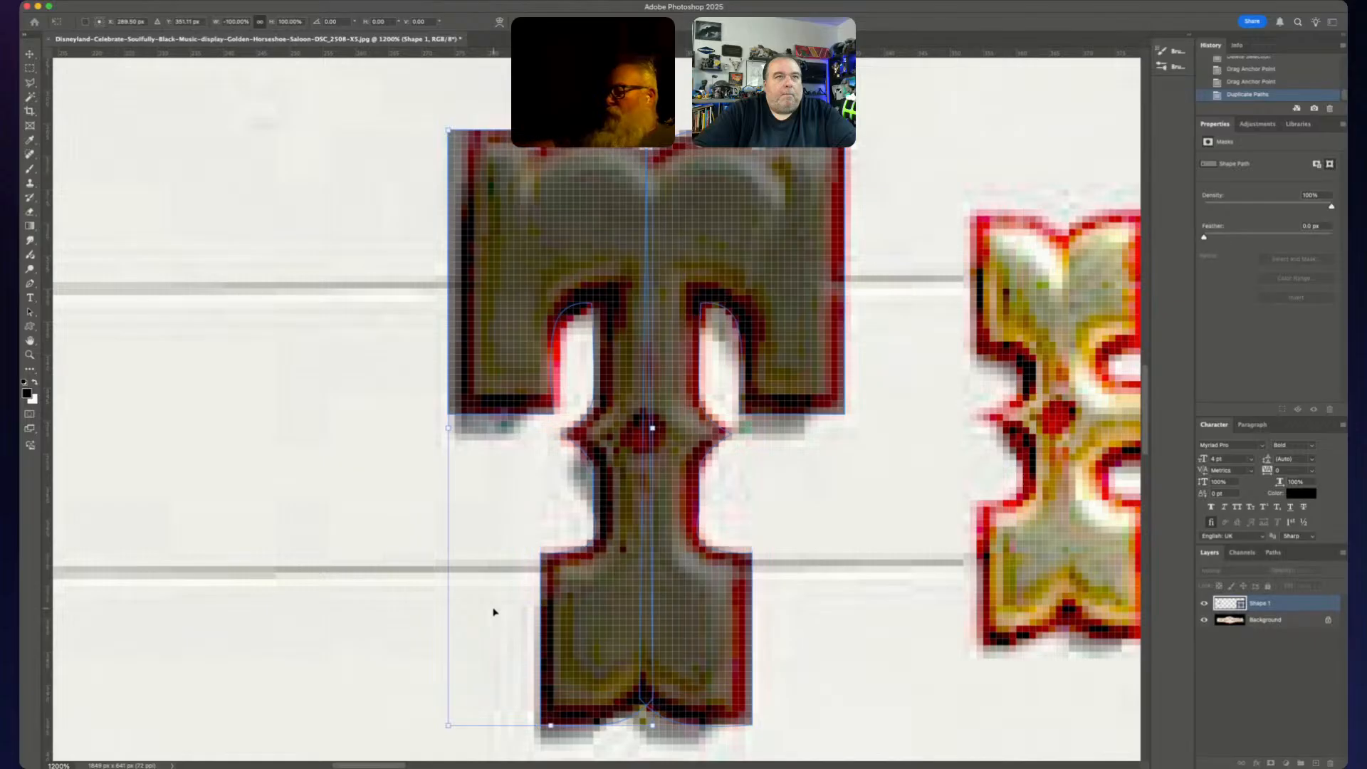
key("Return")
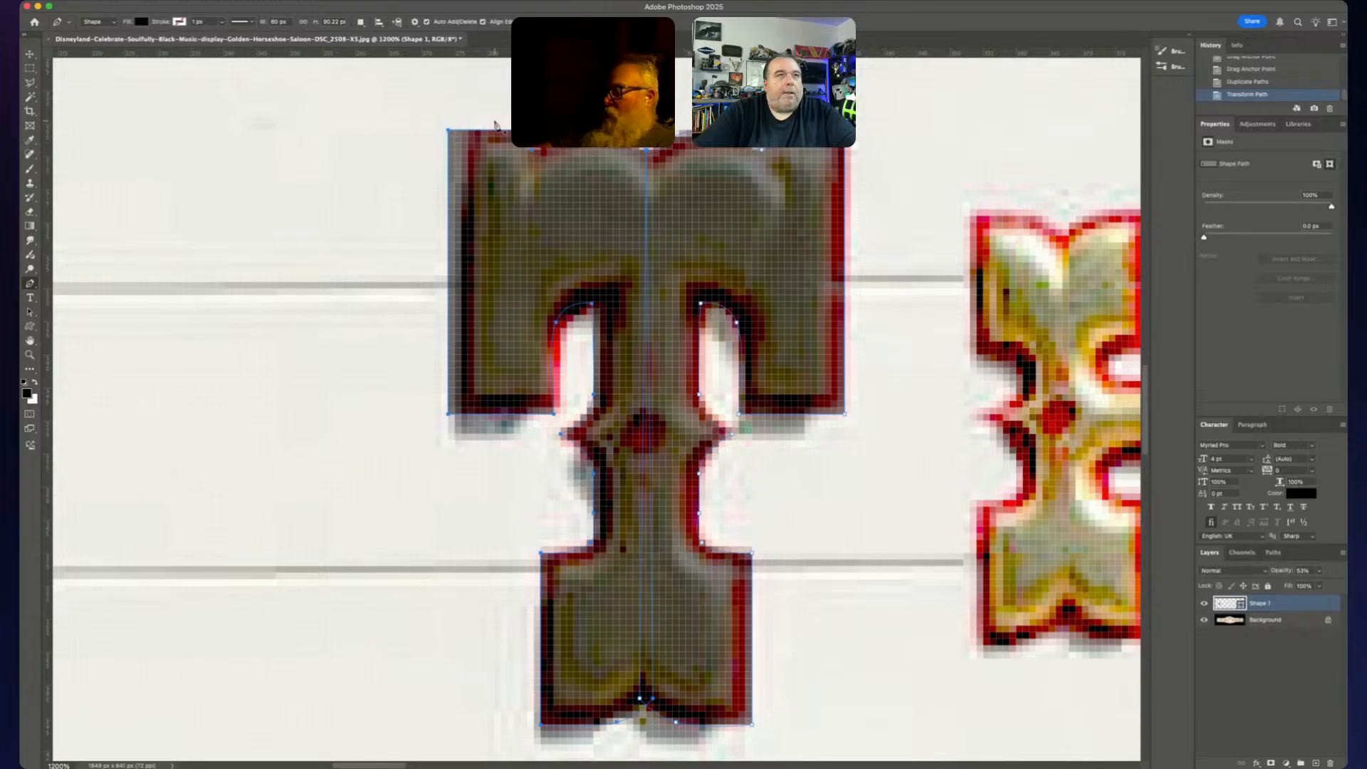
- Merge the T's two mirrored halves into a single shape path
left_click(374, 23)
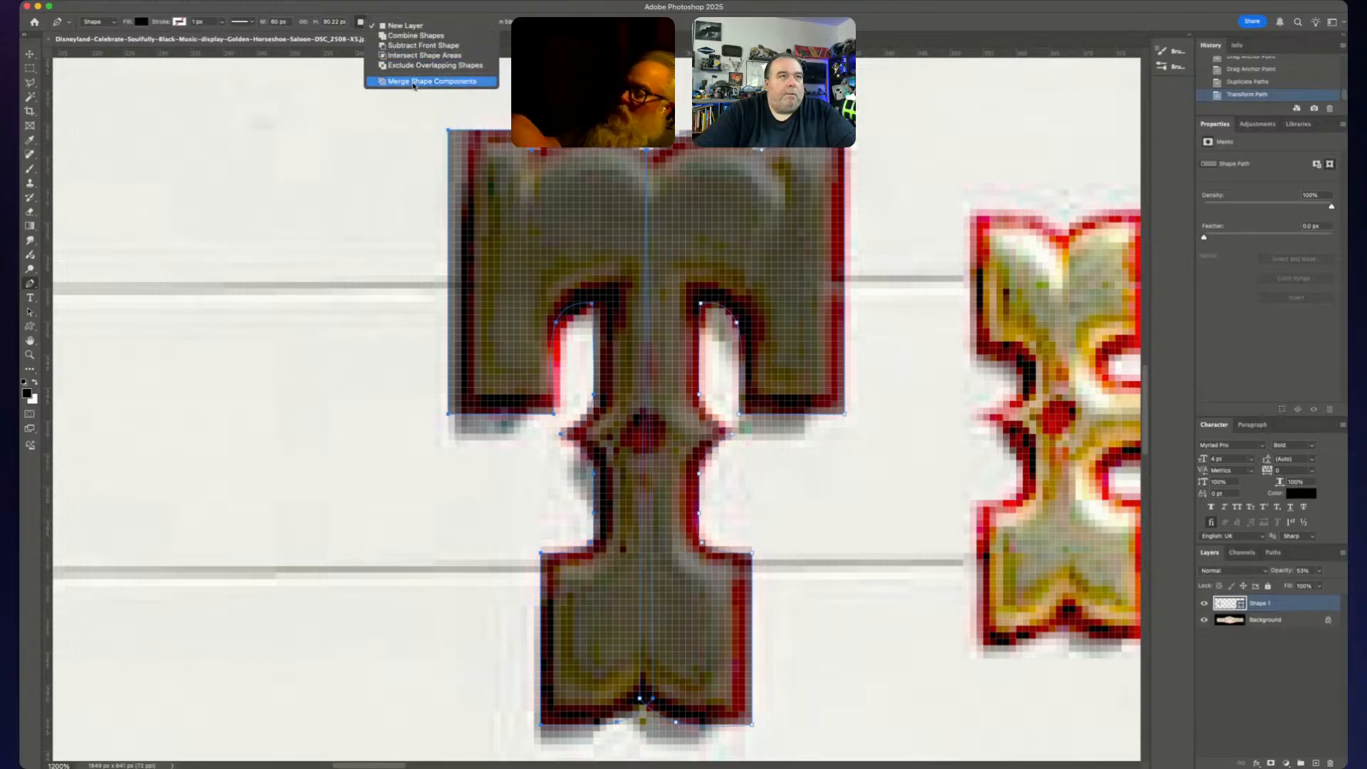
left_click(413, 85)
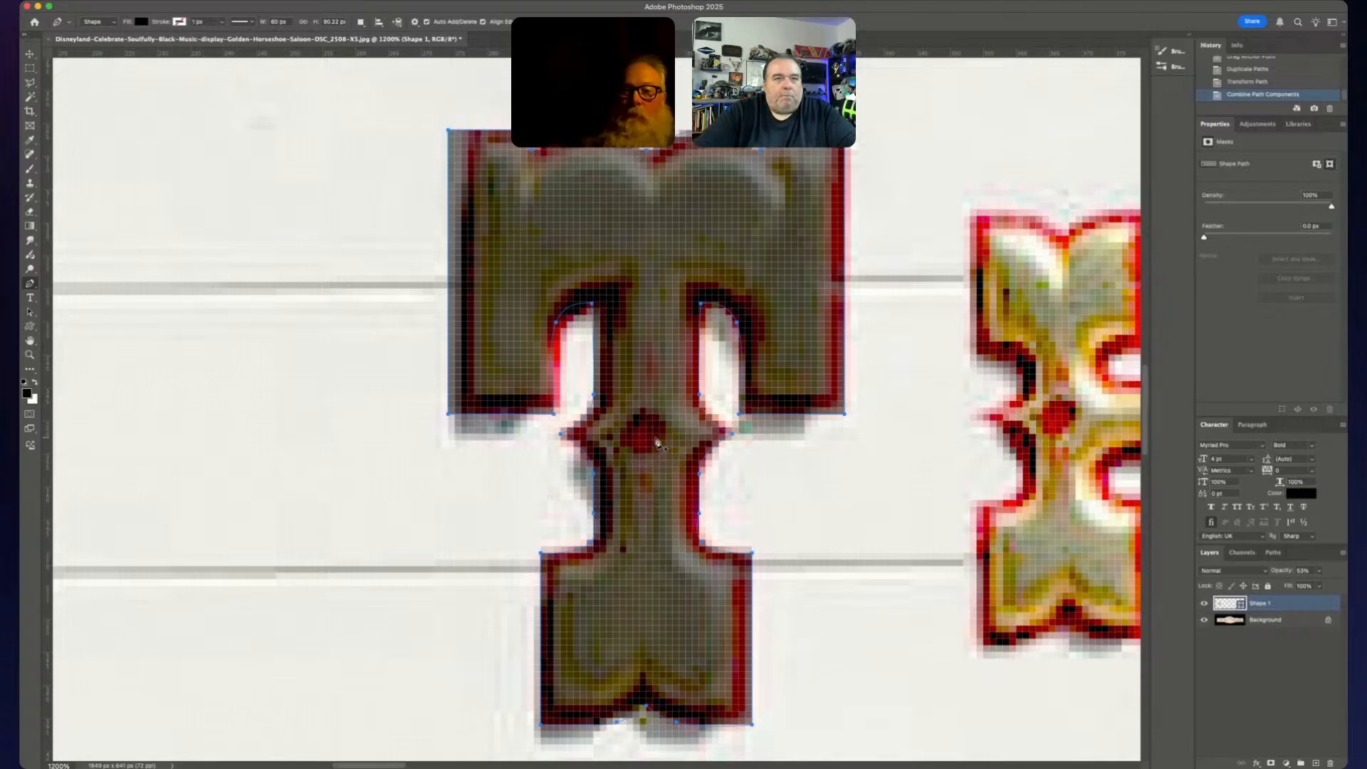
scroll(663, 449, "right", 3)
scroll(663, 484, "right", 1)
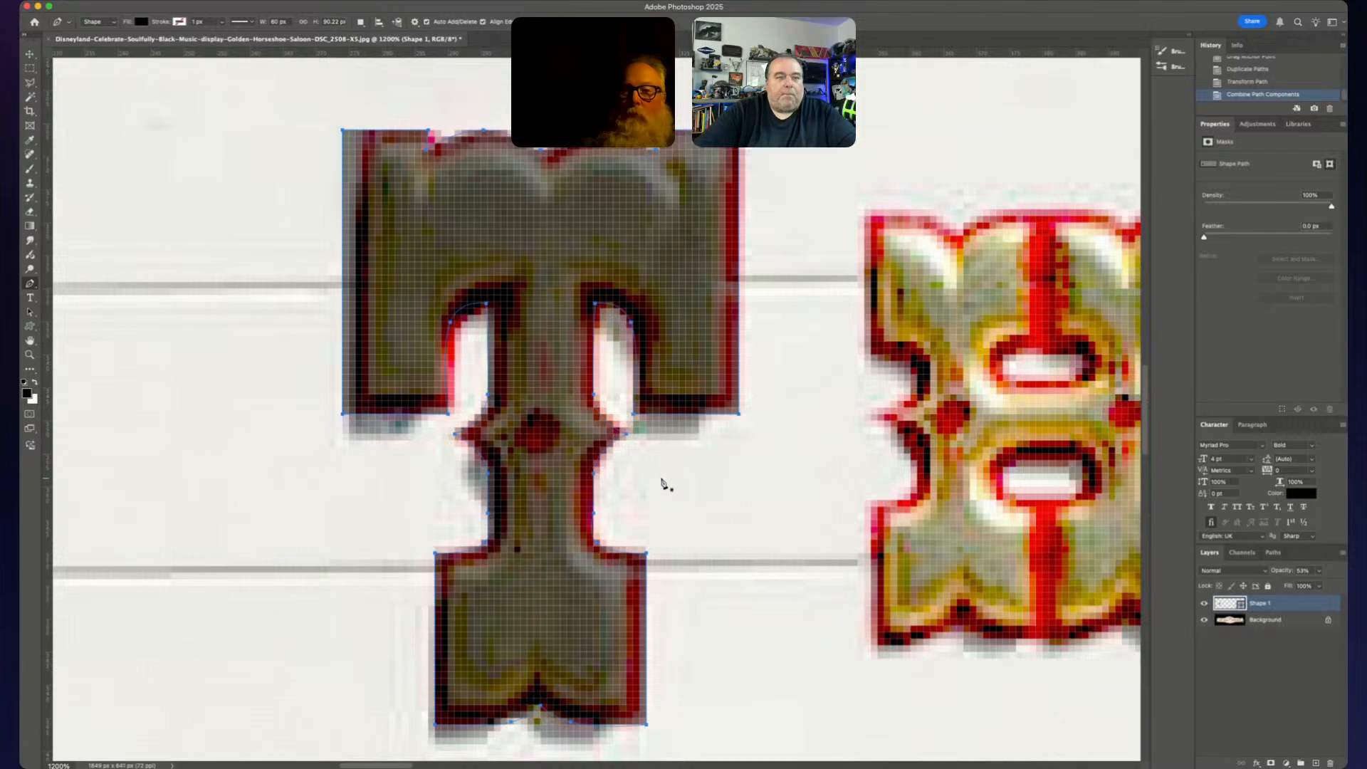
scroll(720, 513, "right", 20)
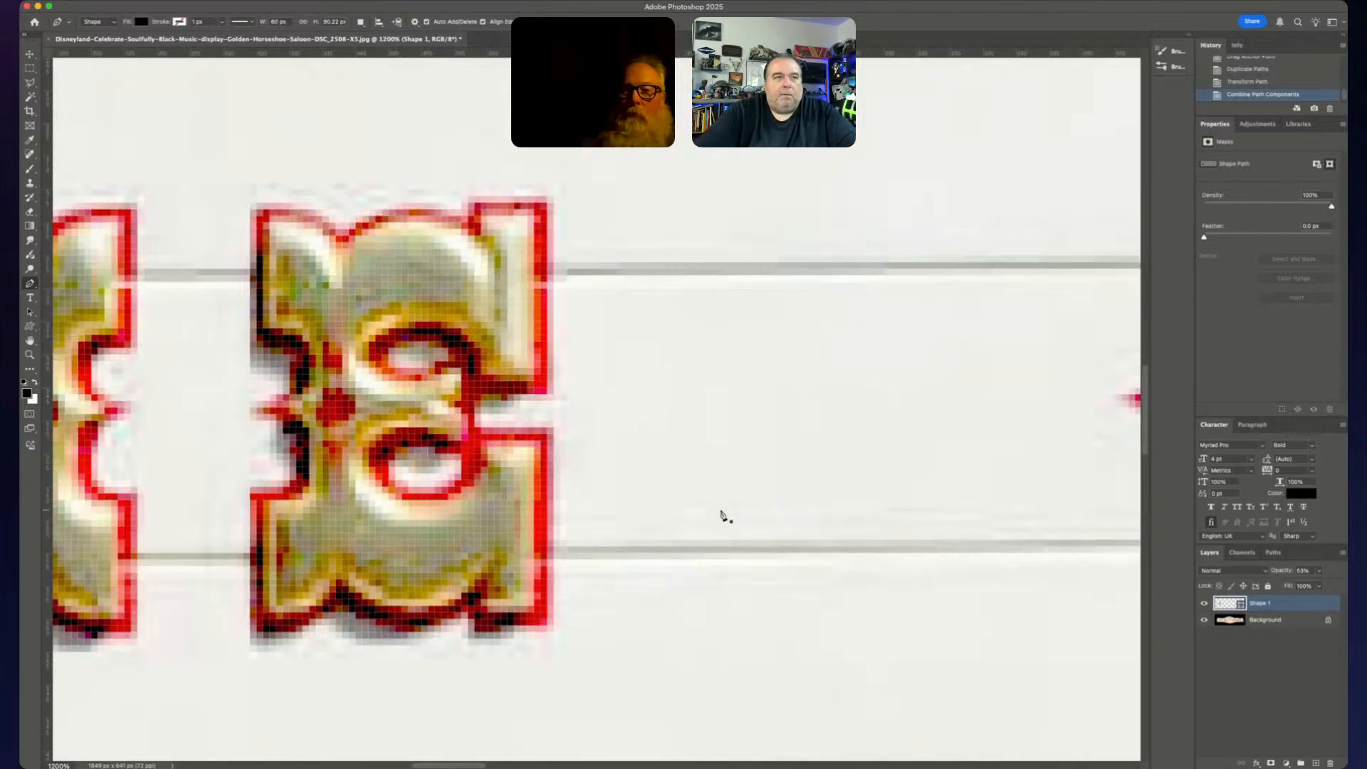
scroll(722, 514, "left", 10)
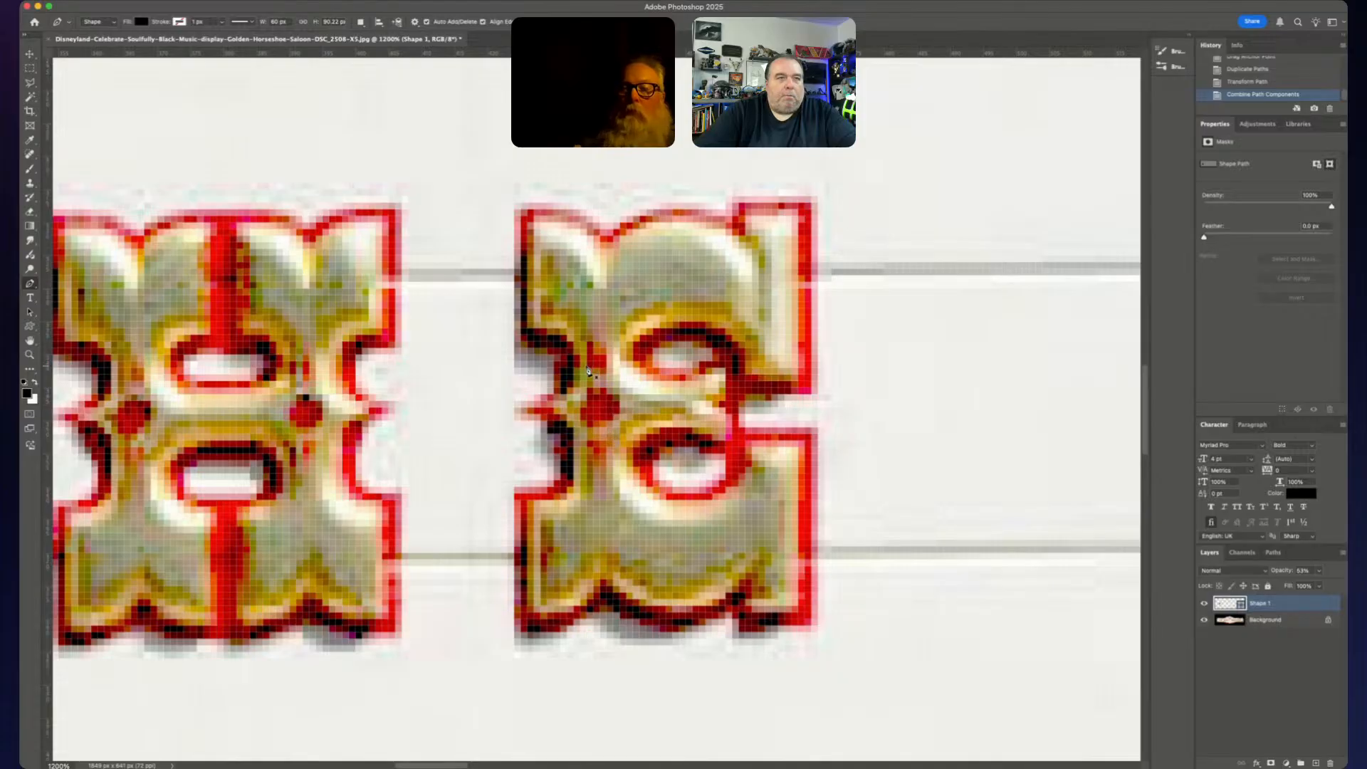
scroll(588, 441, "left", 20)
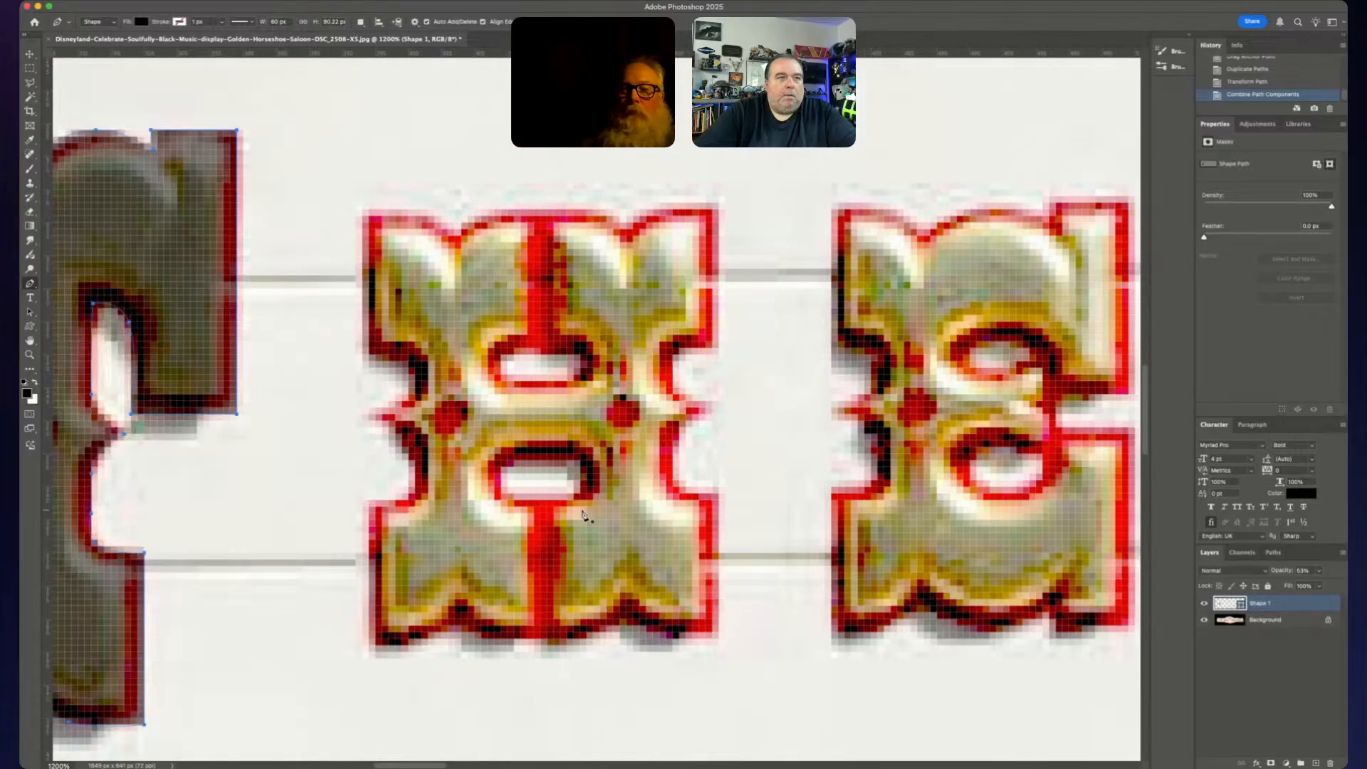
scroll(584, 516, "right", 5)
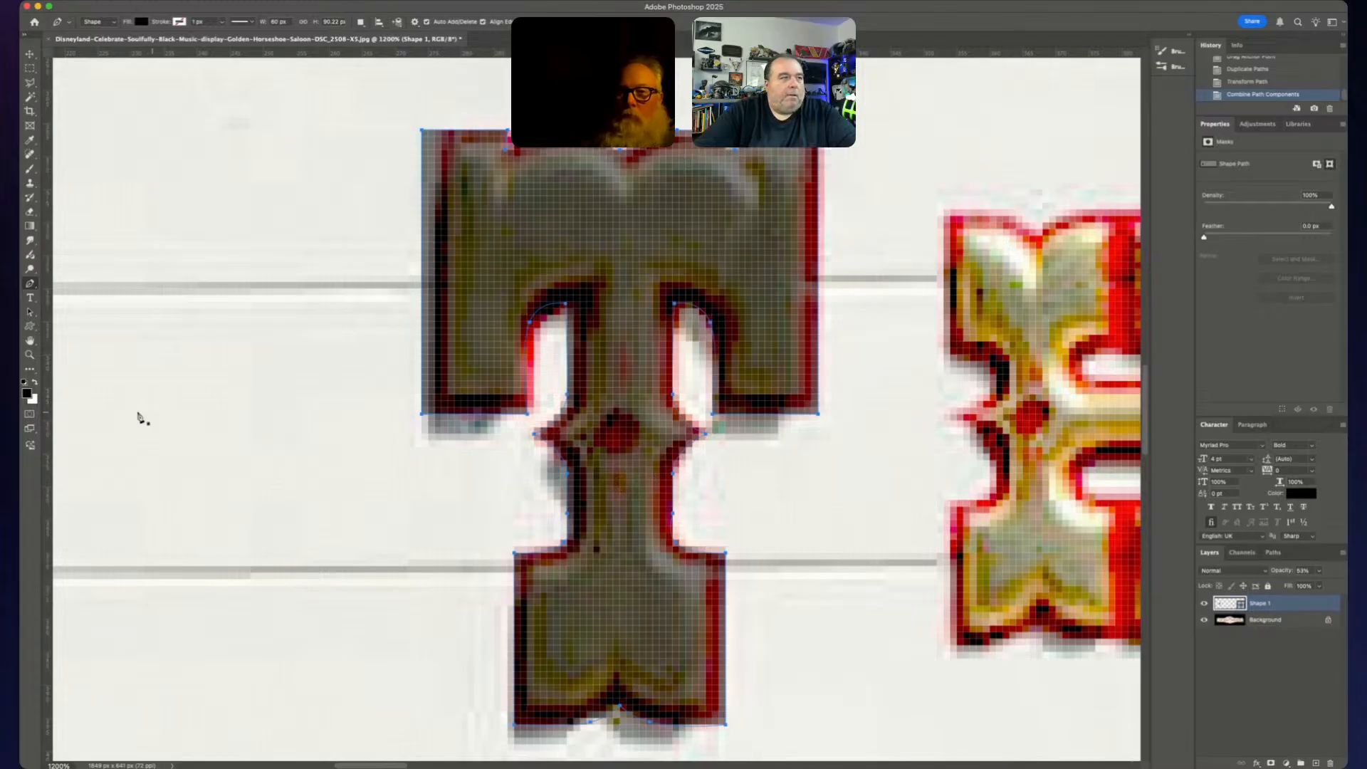
- Try to draw a pixel circle over the red dot at the T's centre in Quick Mask mode and nudge it right
left_click(29, 414)
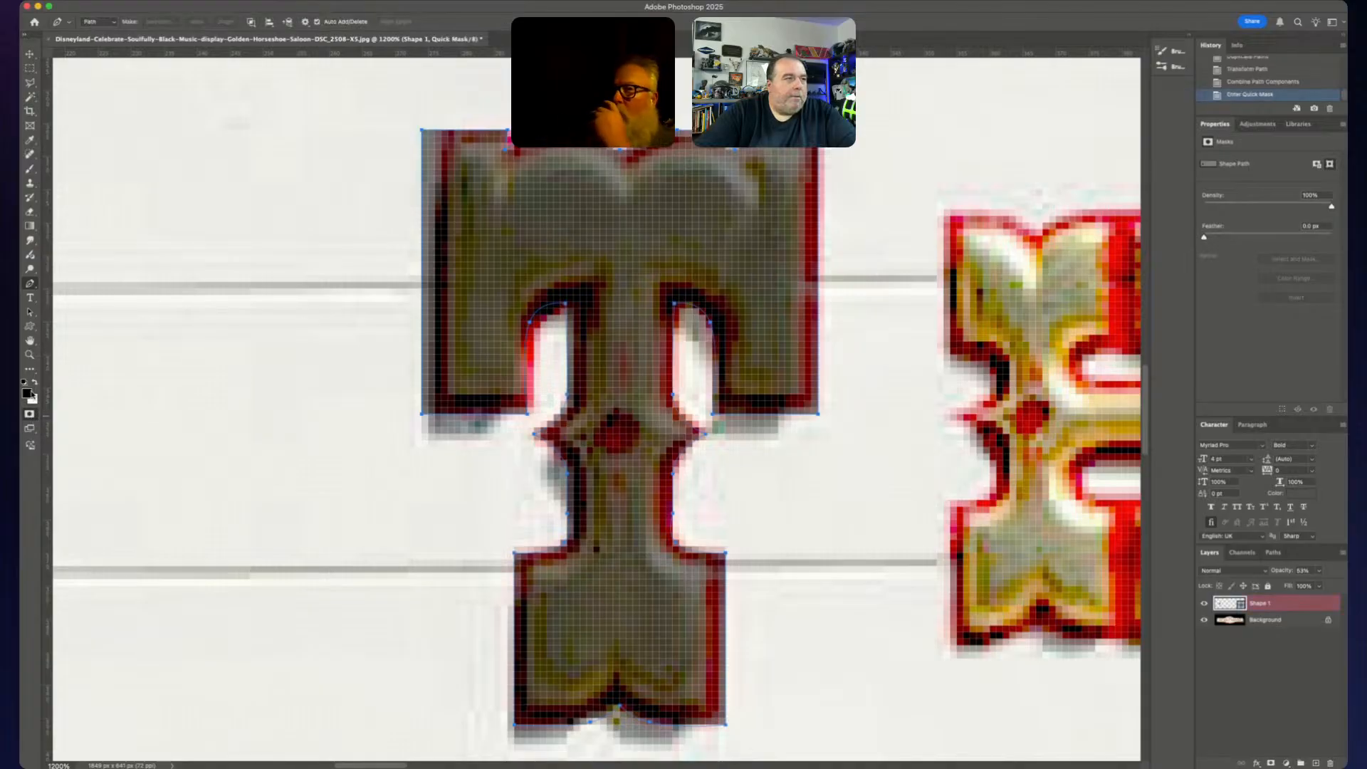
left_click(30, 326)
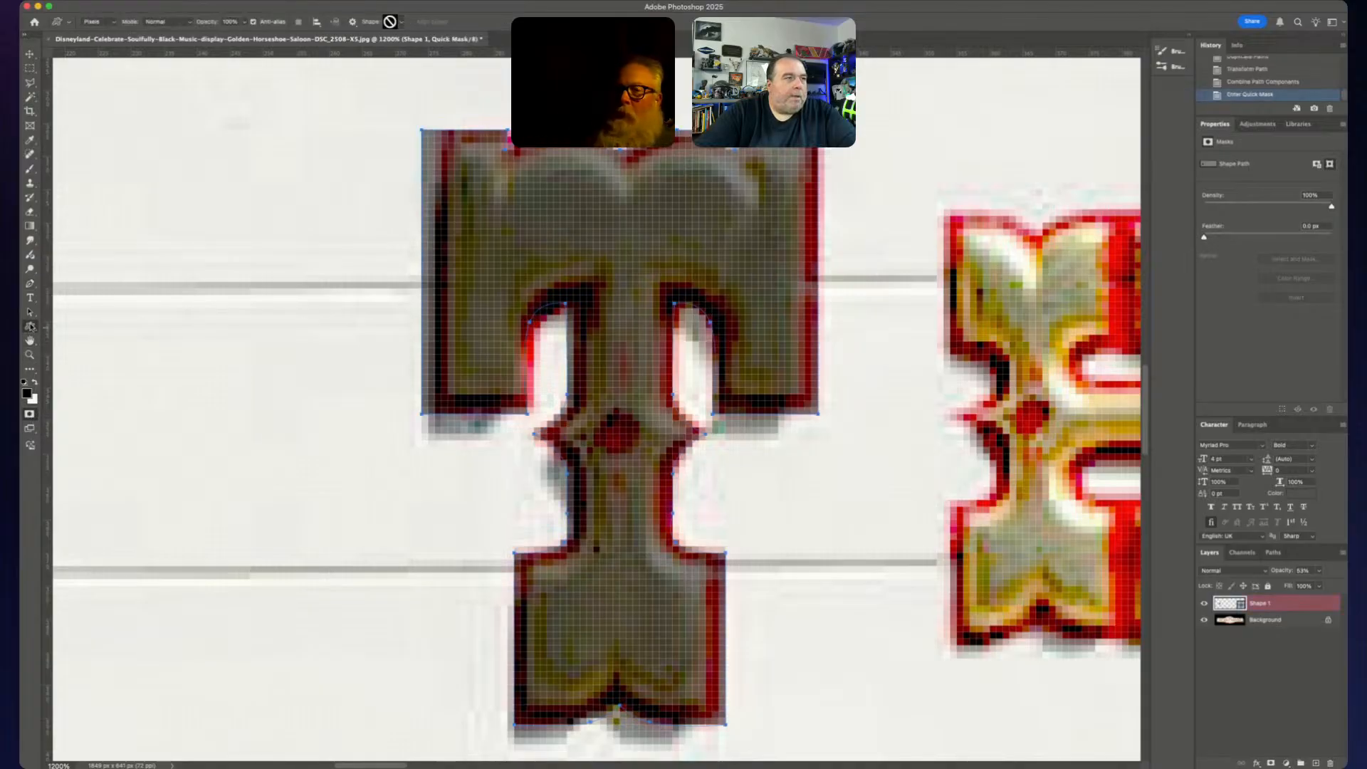
left_click(61, 338)
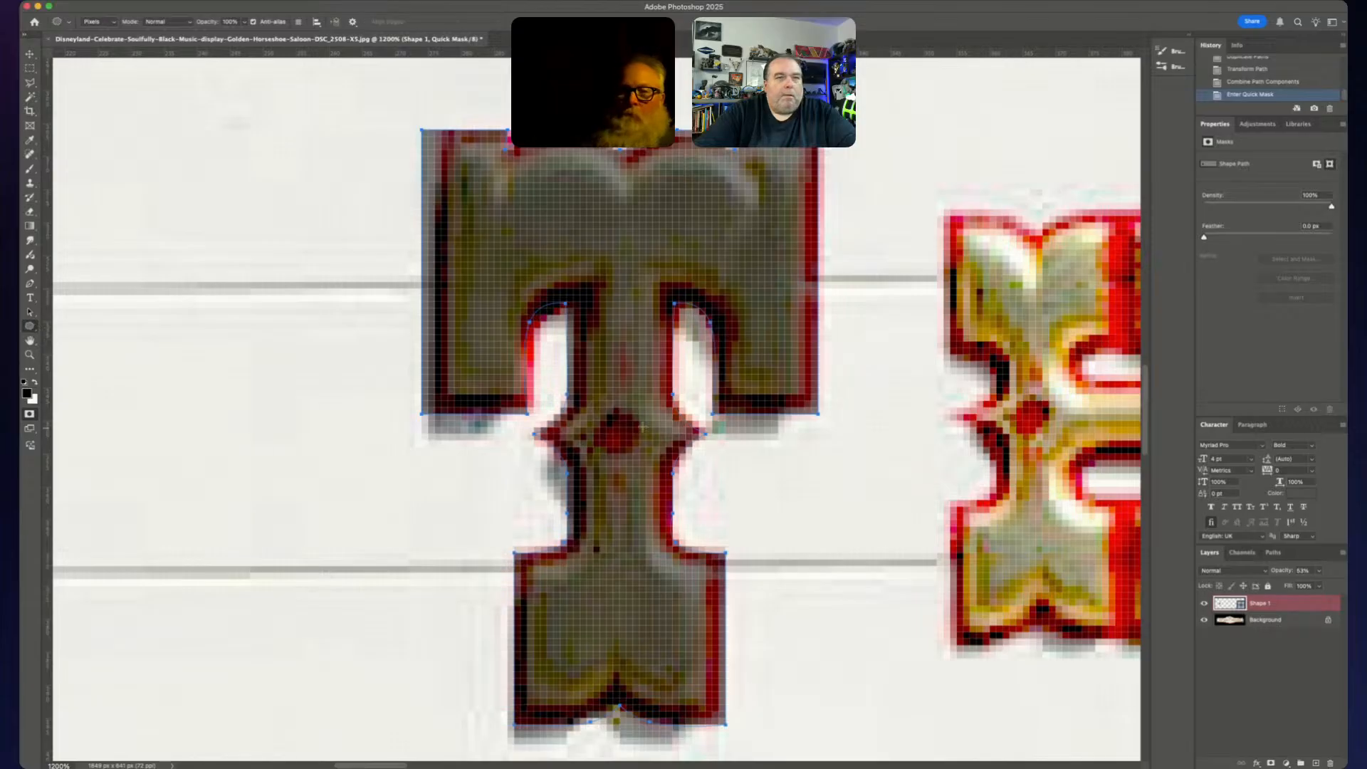
left_click_drag(607, 420, 641, 453)
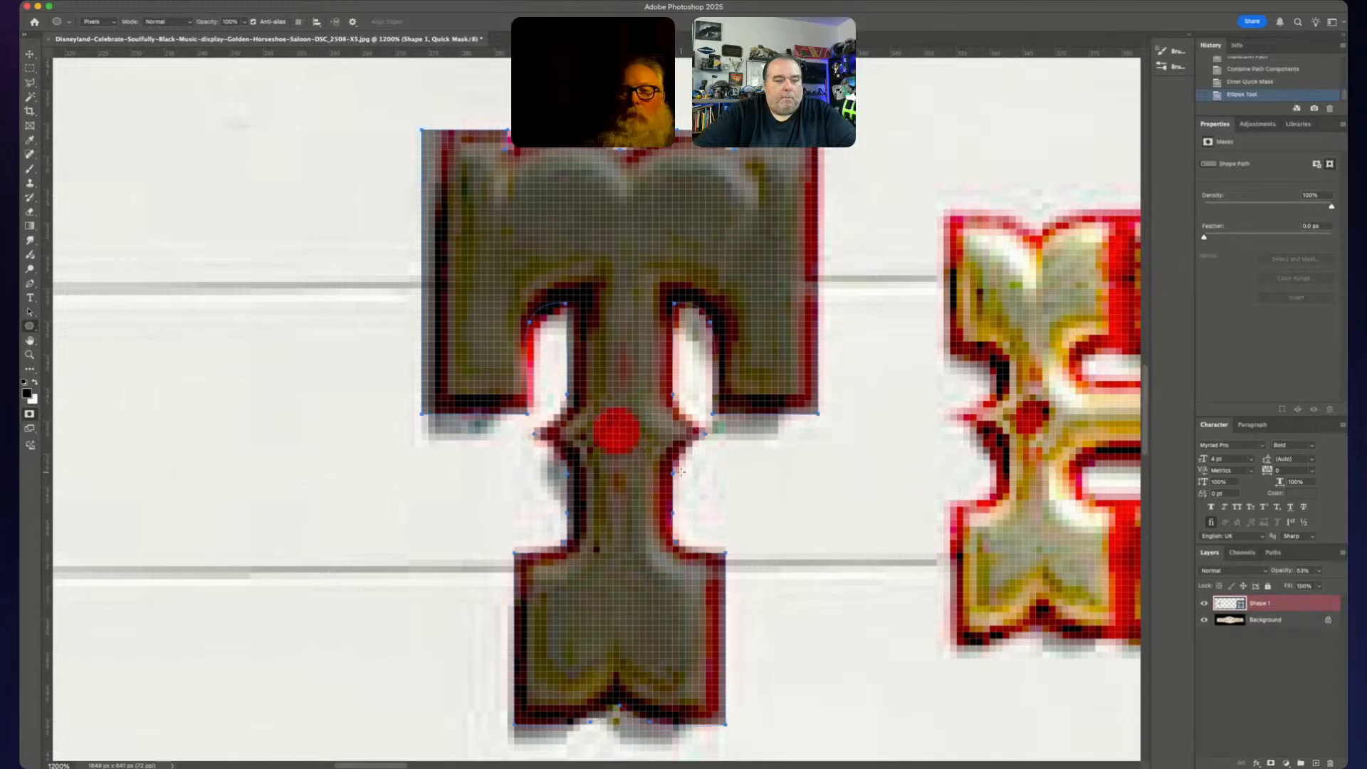
key("v")
key("Right")
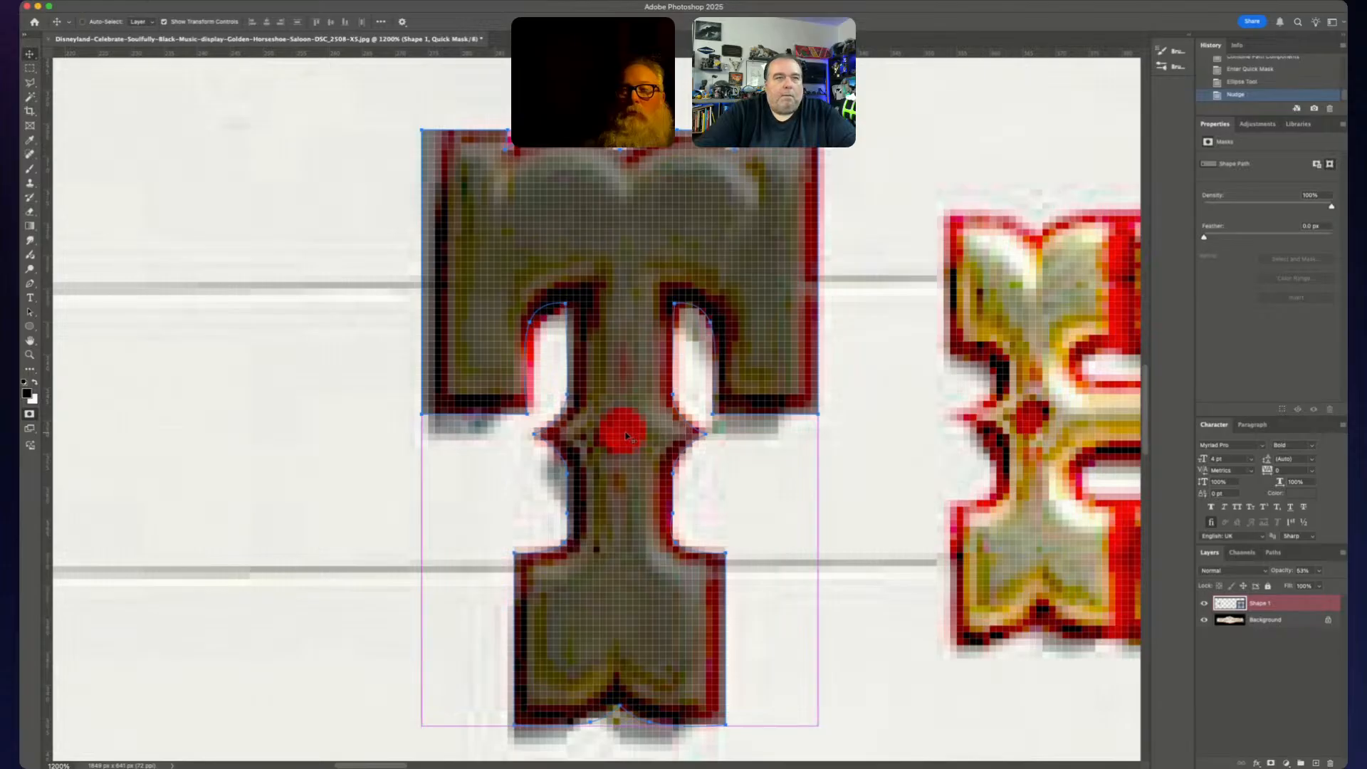
- Undo and redo the nudge, try to delete the circle, and undo back to before the circle was drawn
key("super+z")
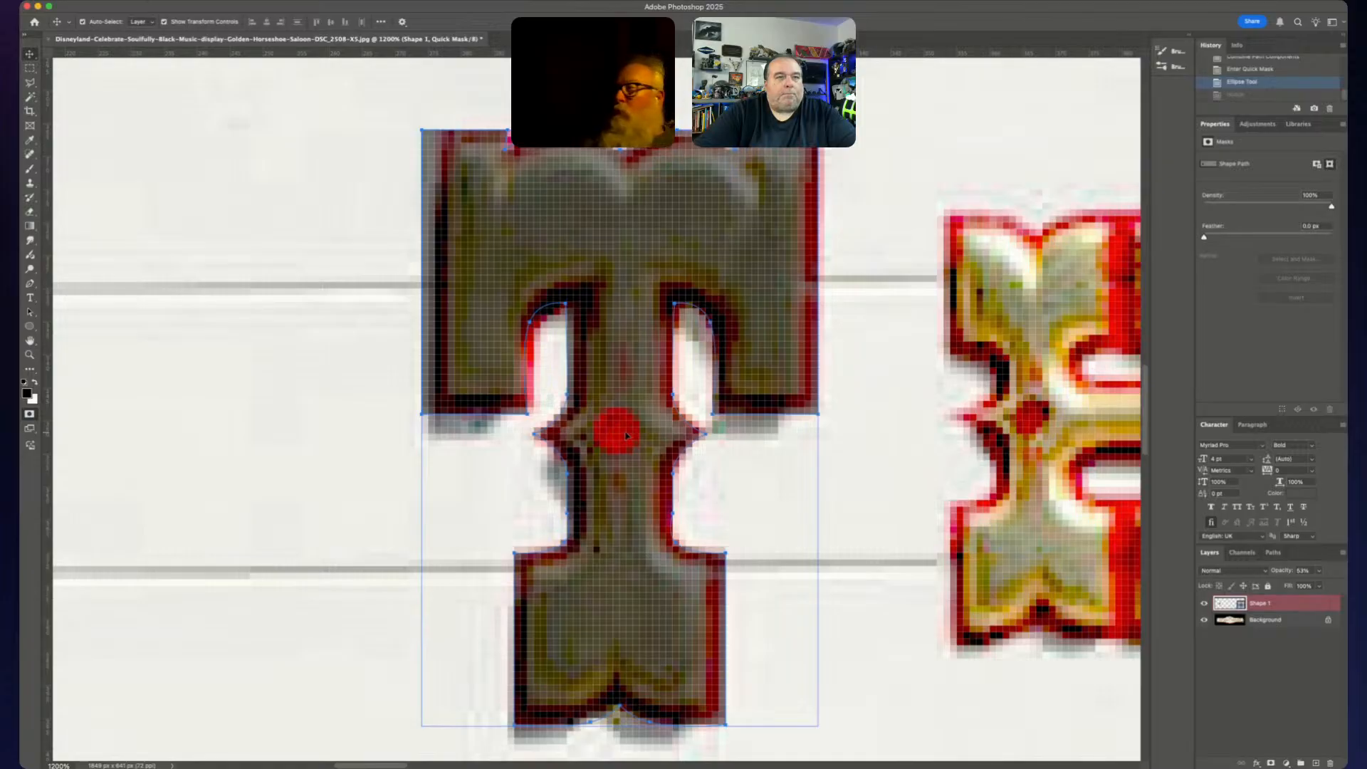
key("shift+super+z")
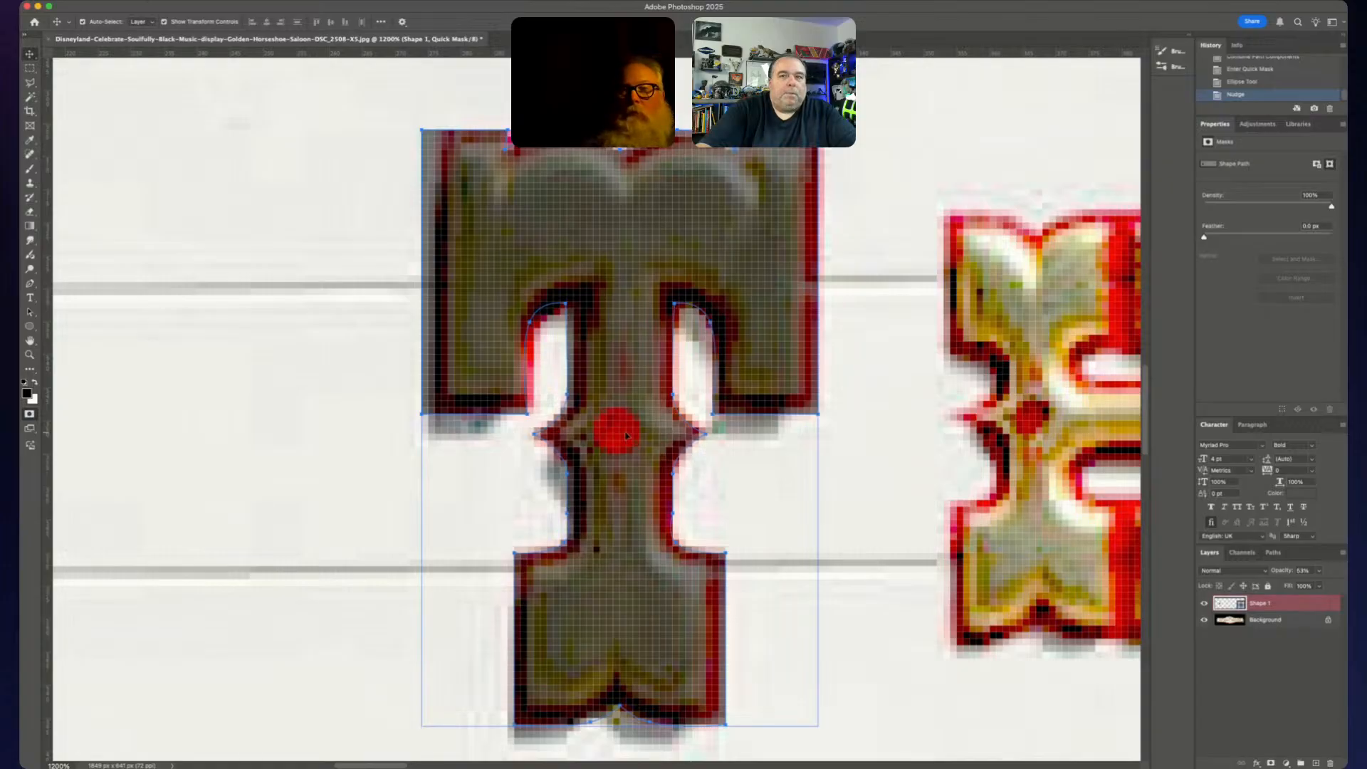
key("BackSpace")
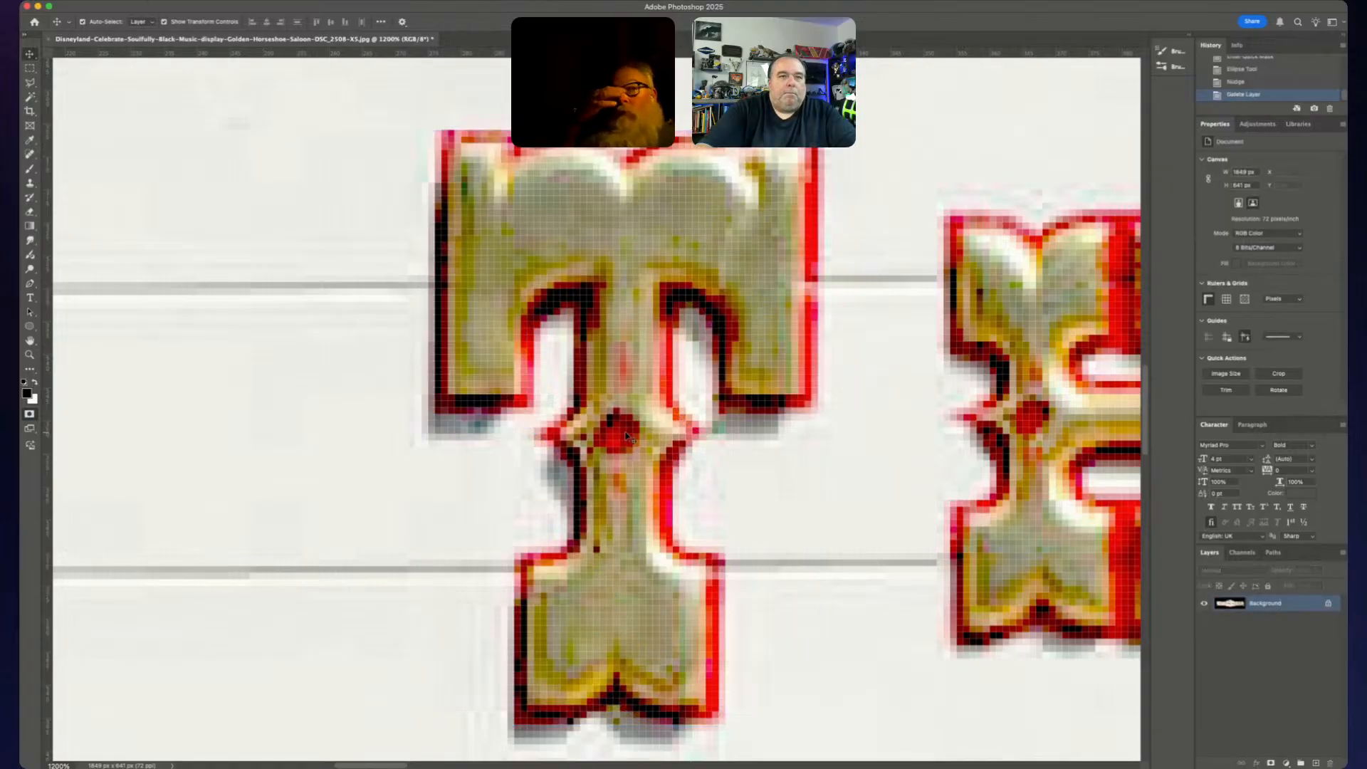
key("super+z")
key("super+z")
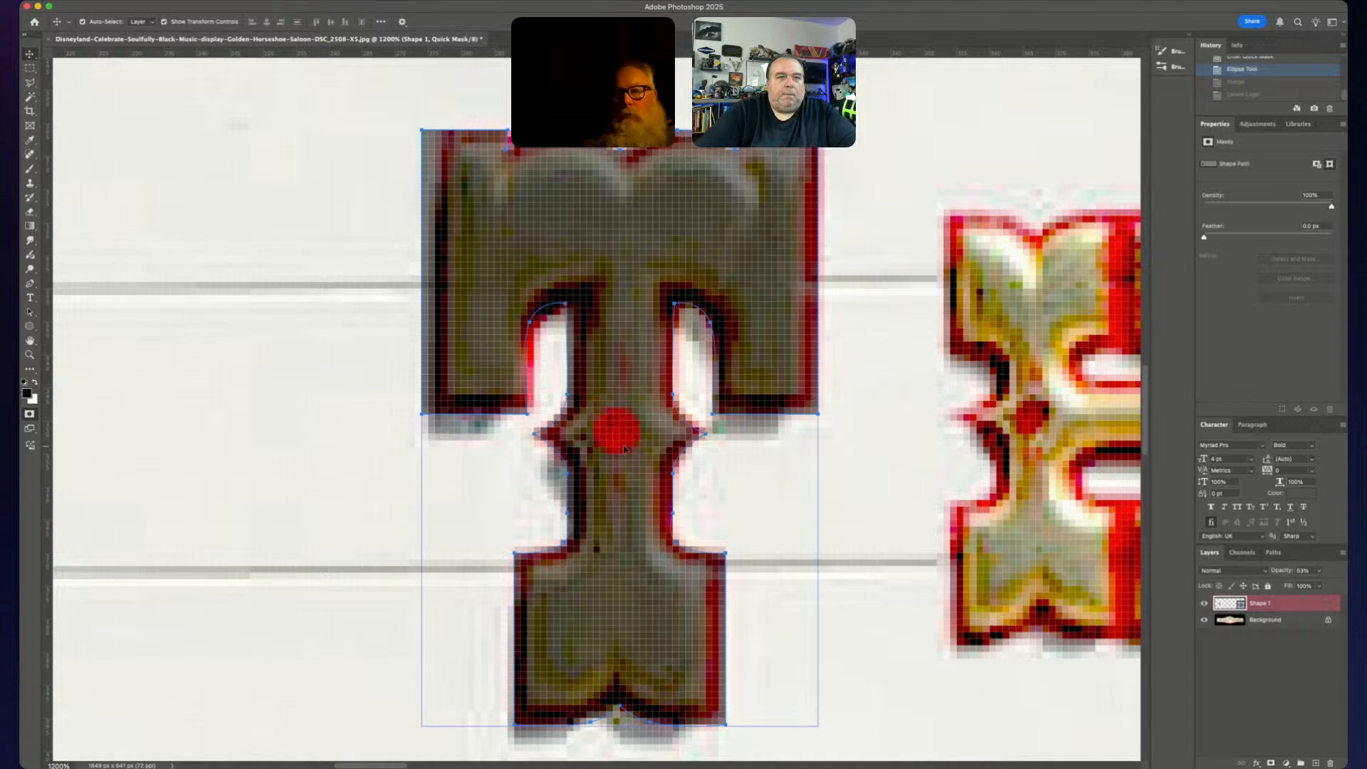
key("super+z")
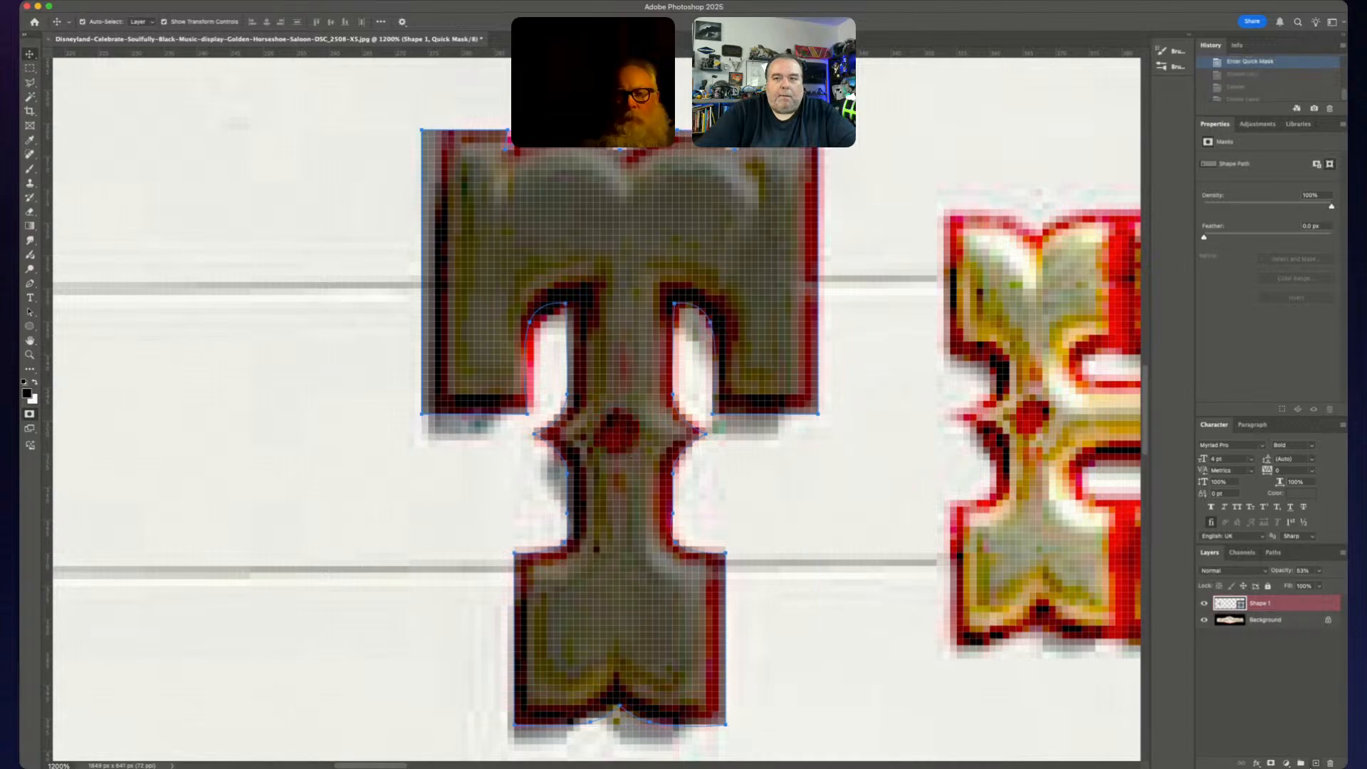
- Try adding a new layer and drawing a circle beside the T's stem, undo both, and exit Quick Mask mode
left_click(1314, 763)
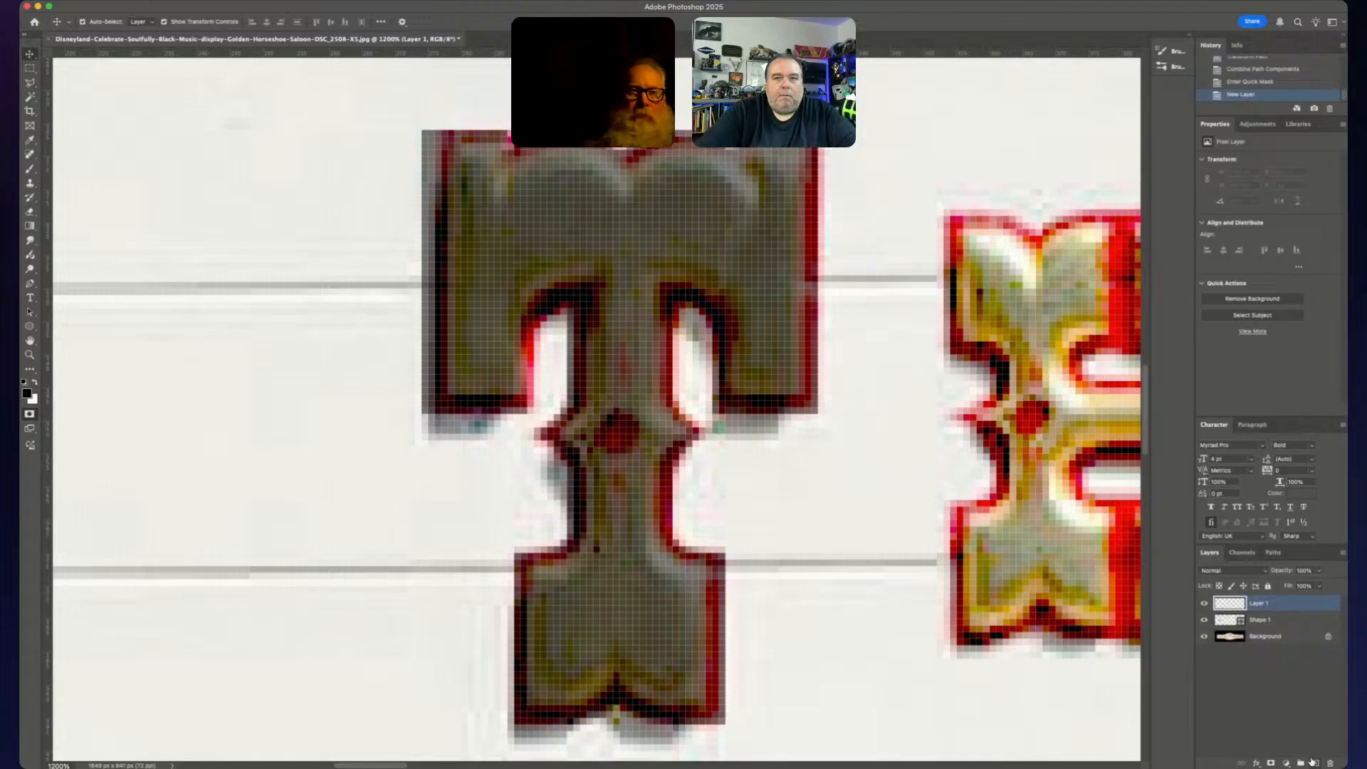
key("super+z")
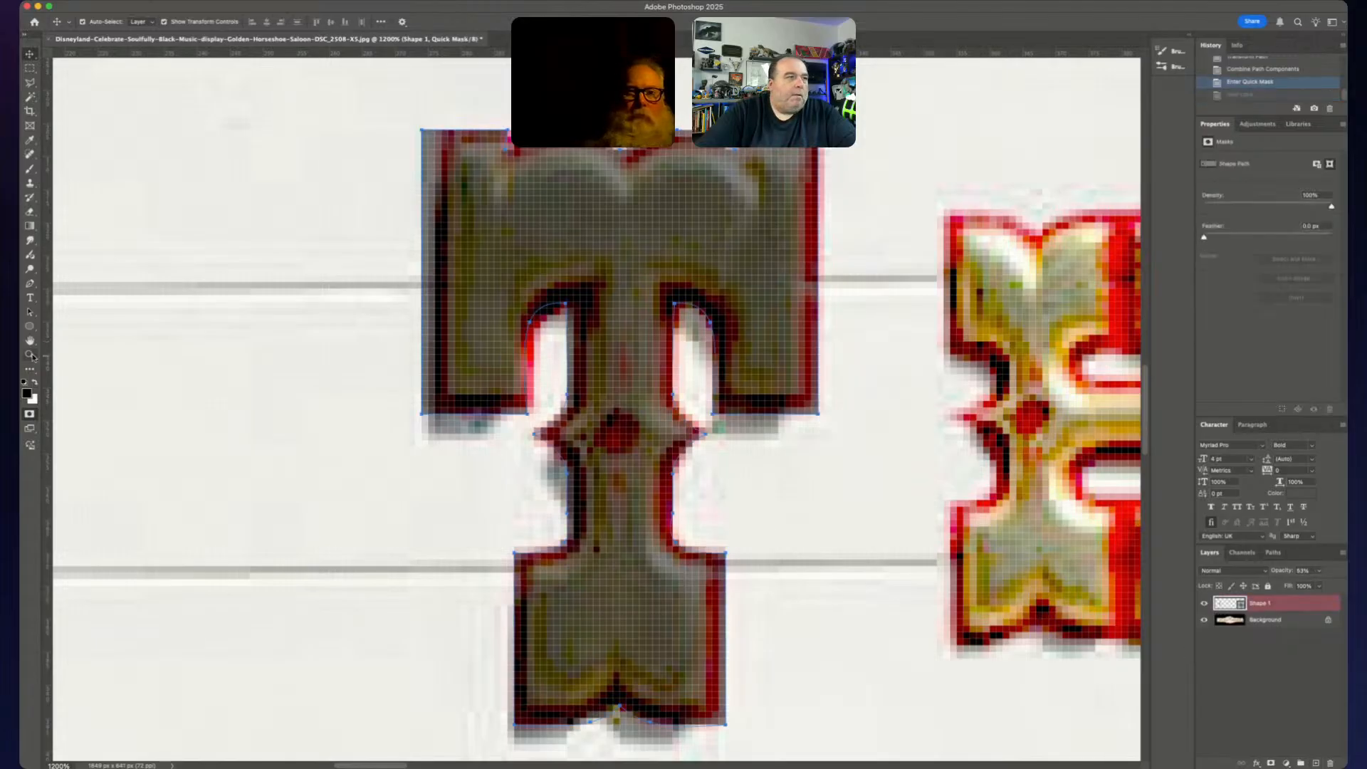
left_click(30, 327)
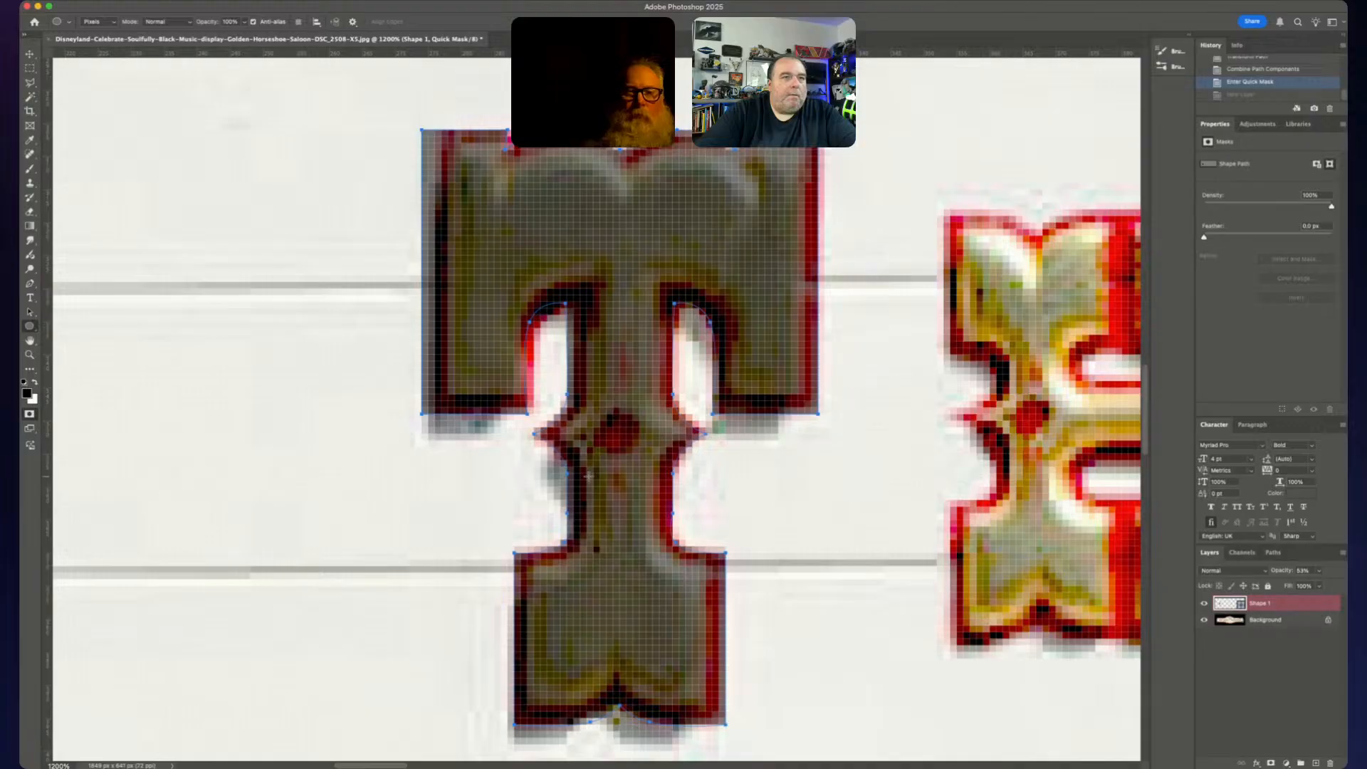
left_click(490, 458)
left_click_drag(490, 460, 528, 497)
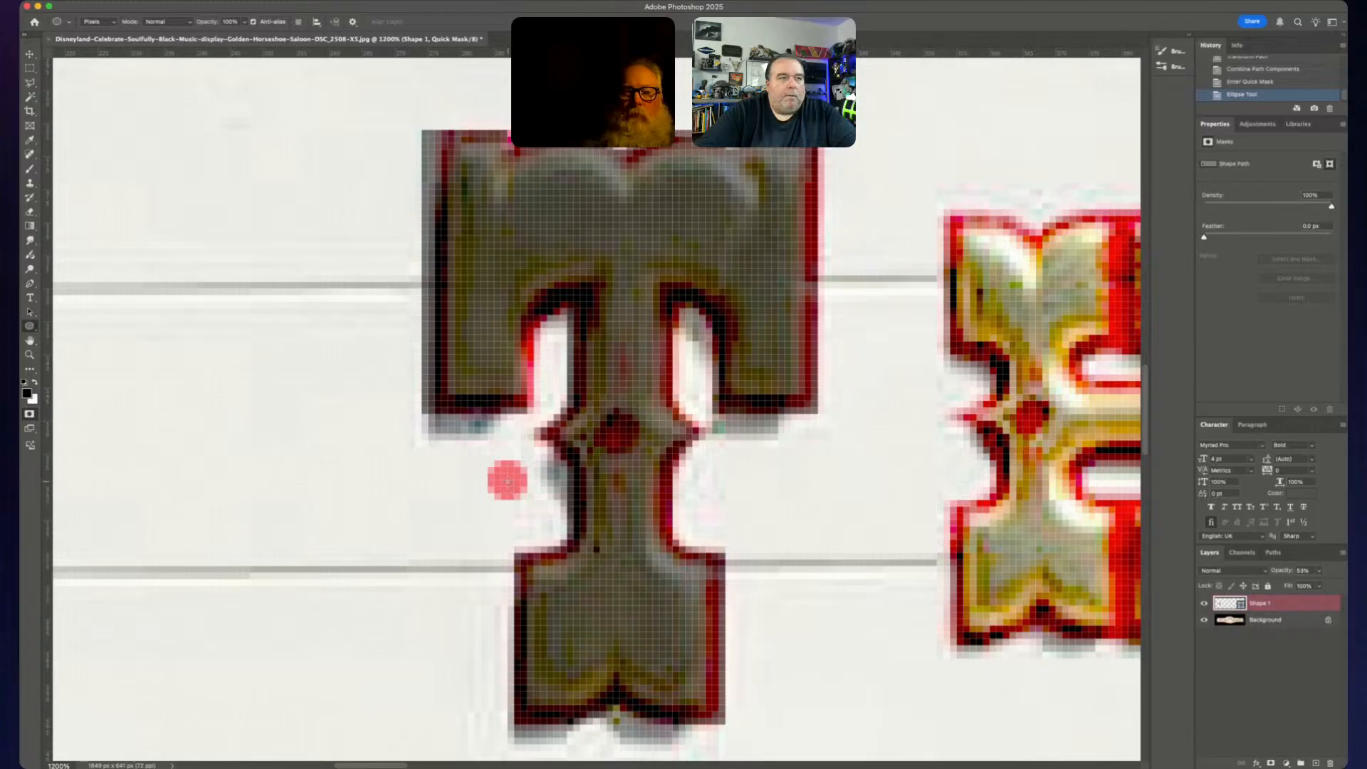
key("ctrl+z")
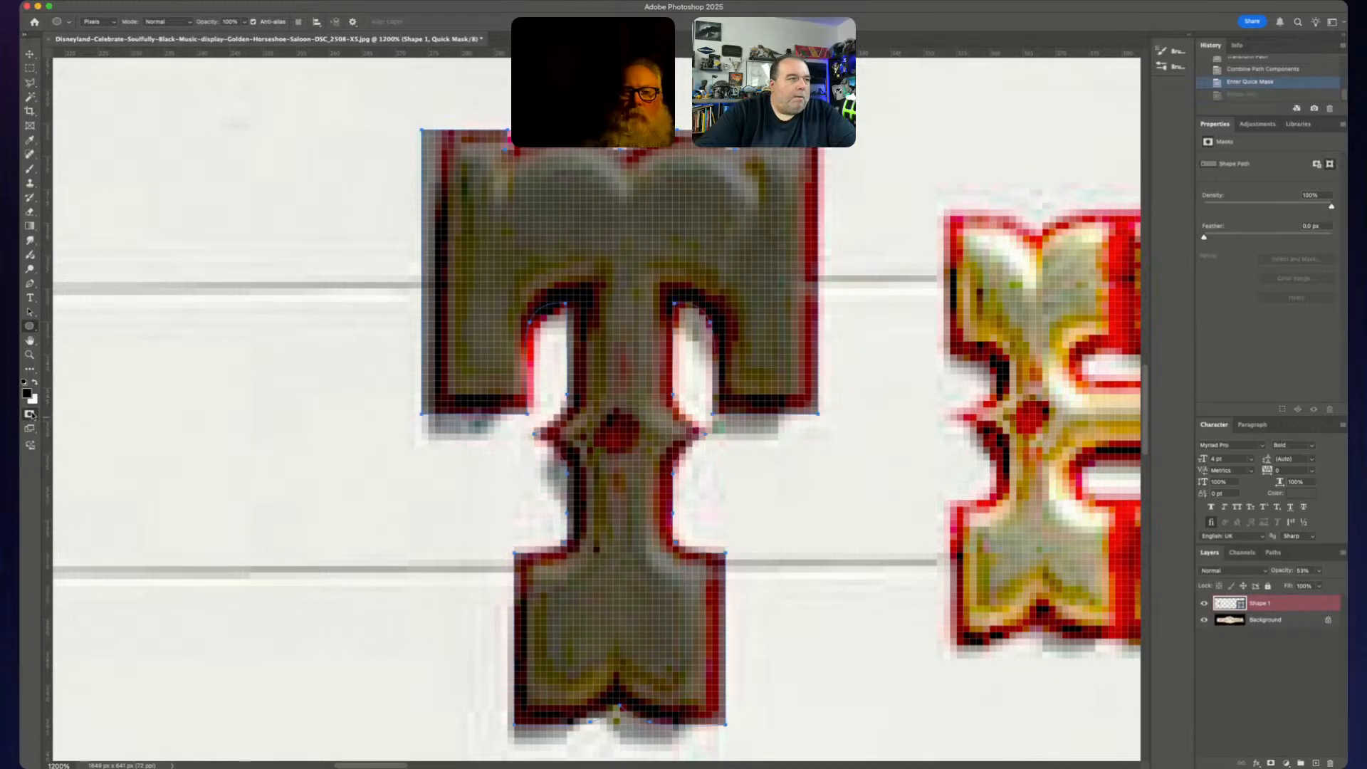
key("q")
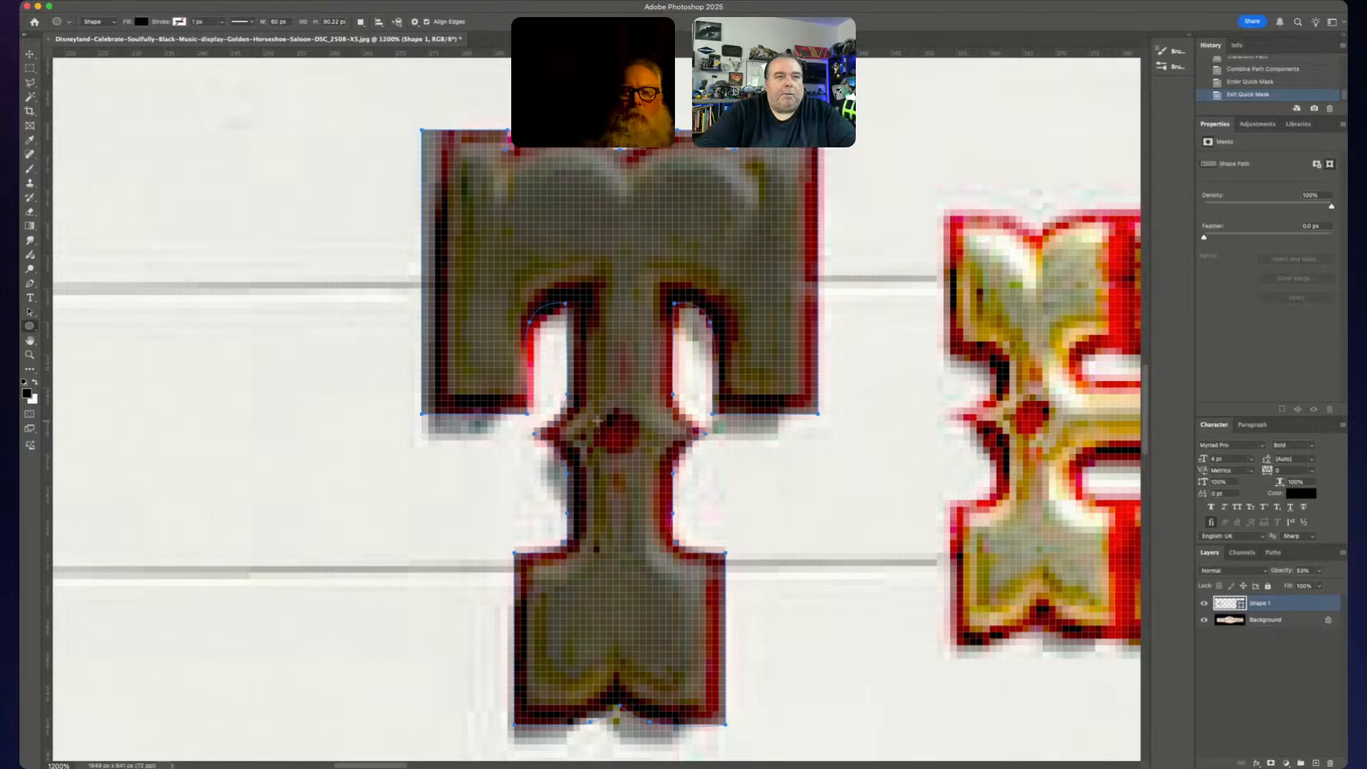
- Draw a vector circle about 8 px wide over the red dot at the T's centre and try to nudge it up
left_click_drag(600, 420, 644, 460)
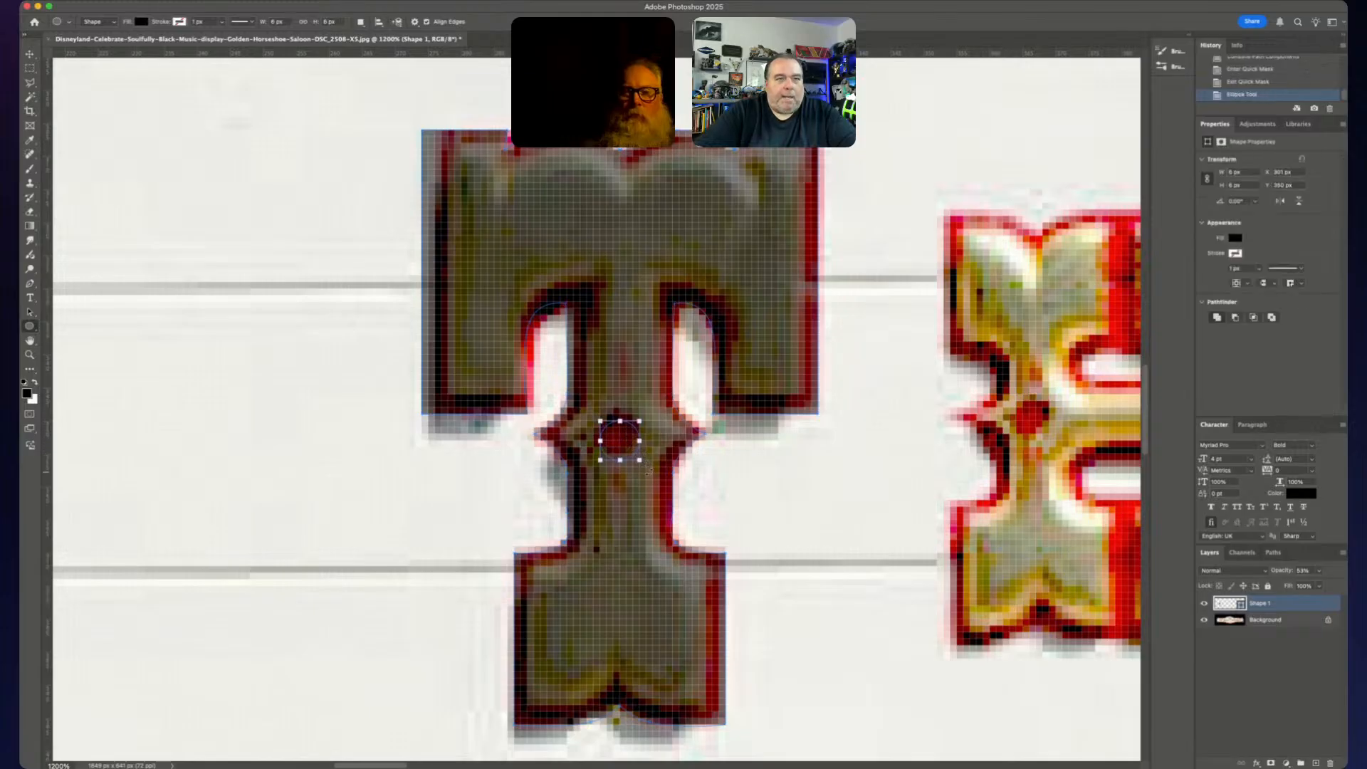
key("v")
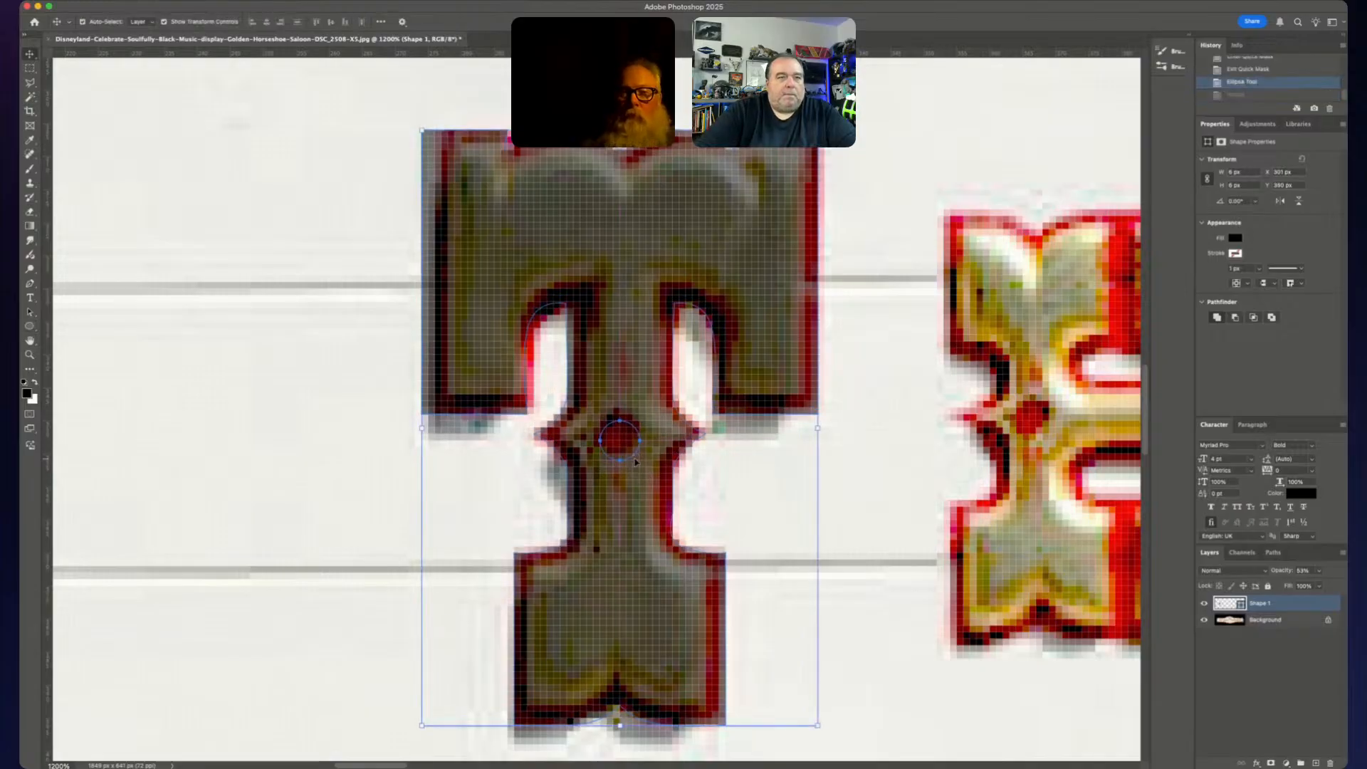
key("Up")
key("super+z")
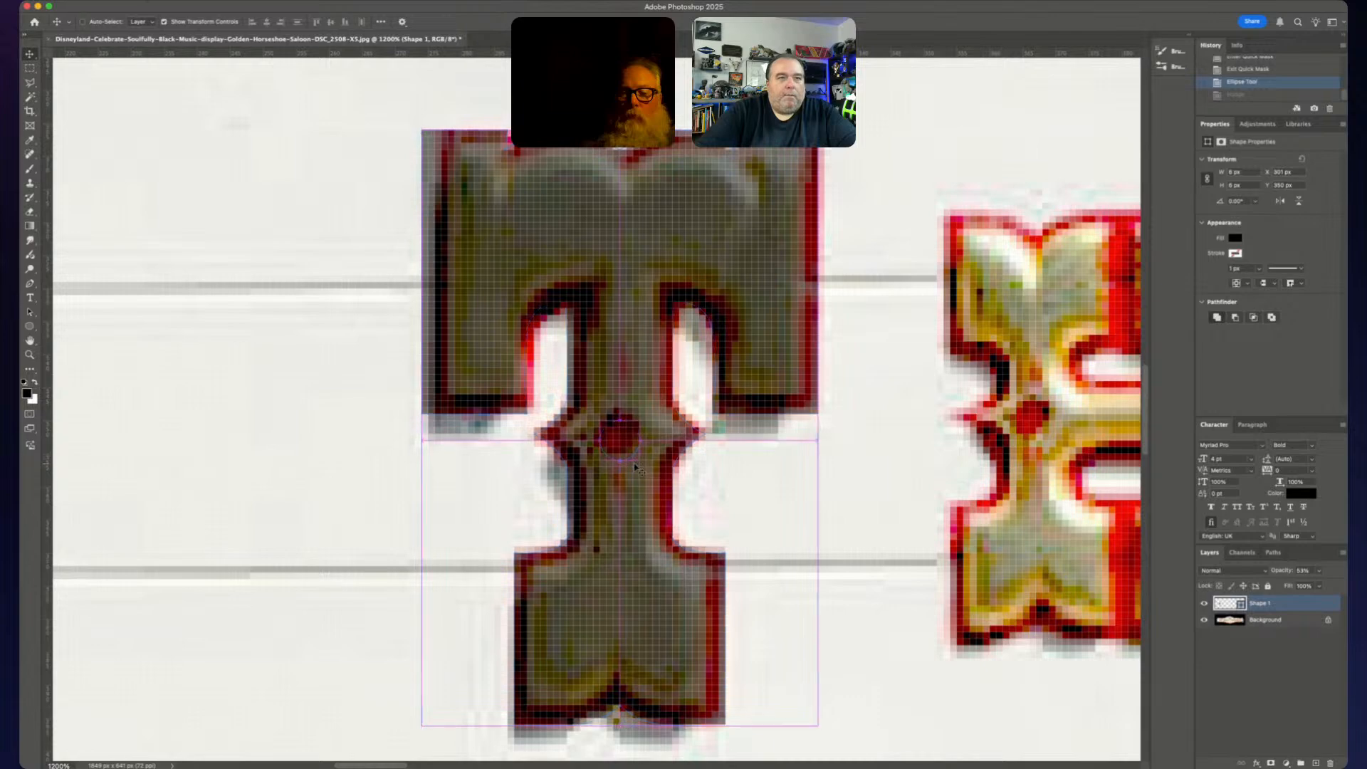
left_click(639, 511)
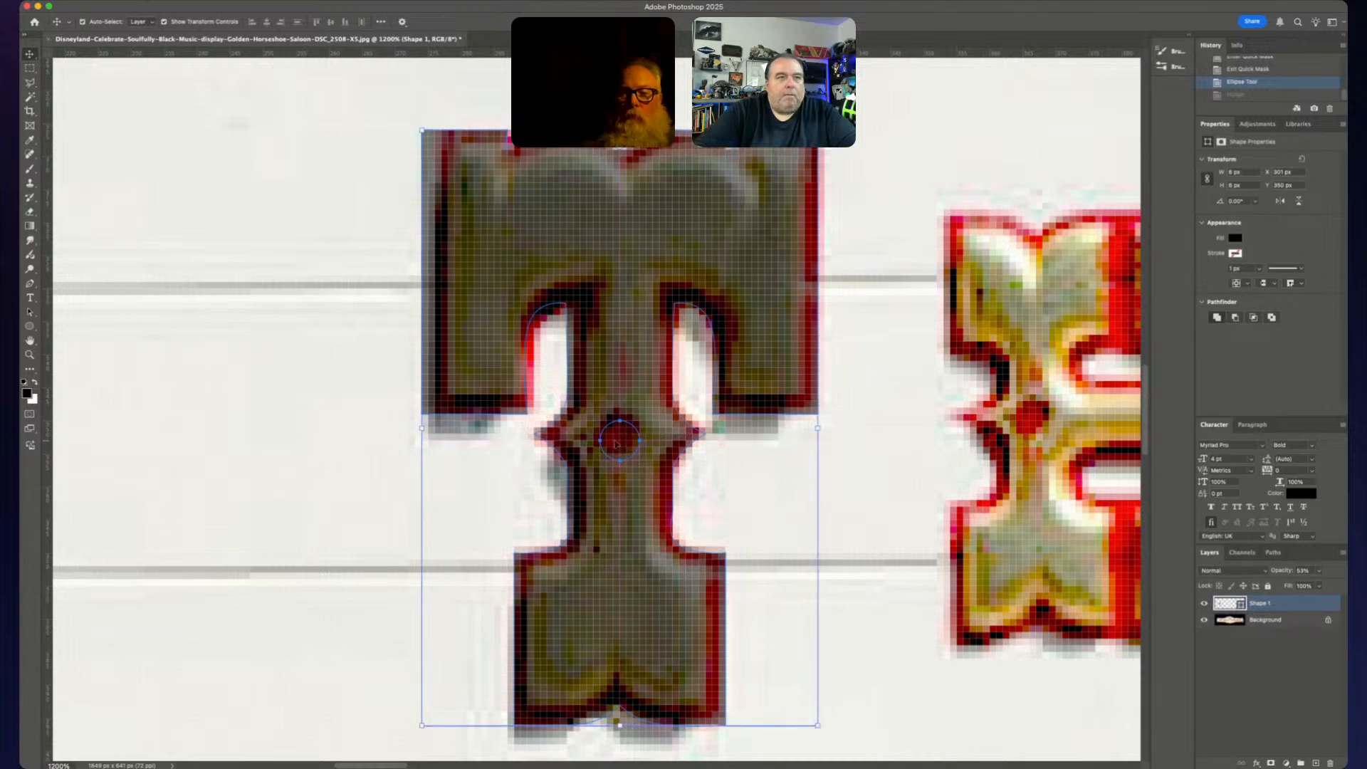
key("shift+super+z")
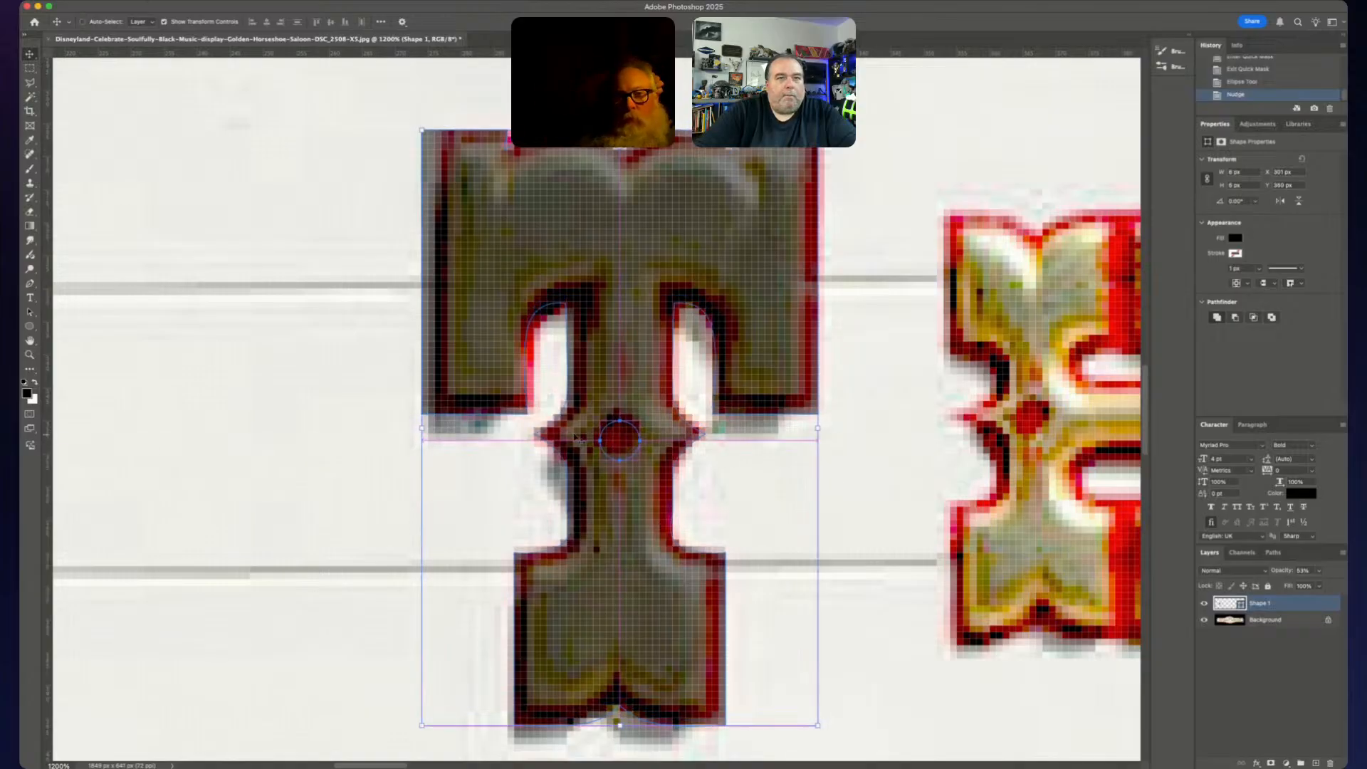
left_click(370, 504)
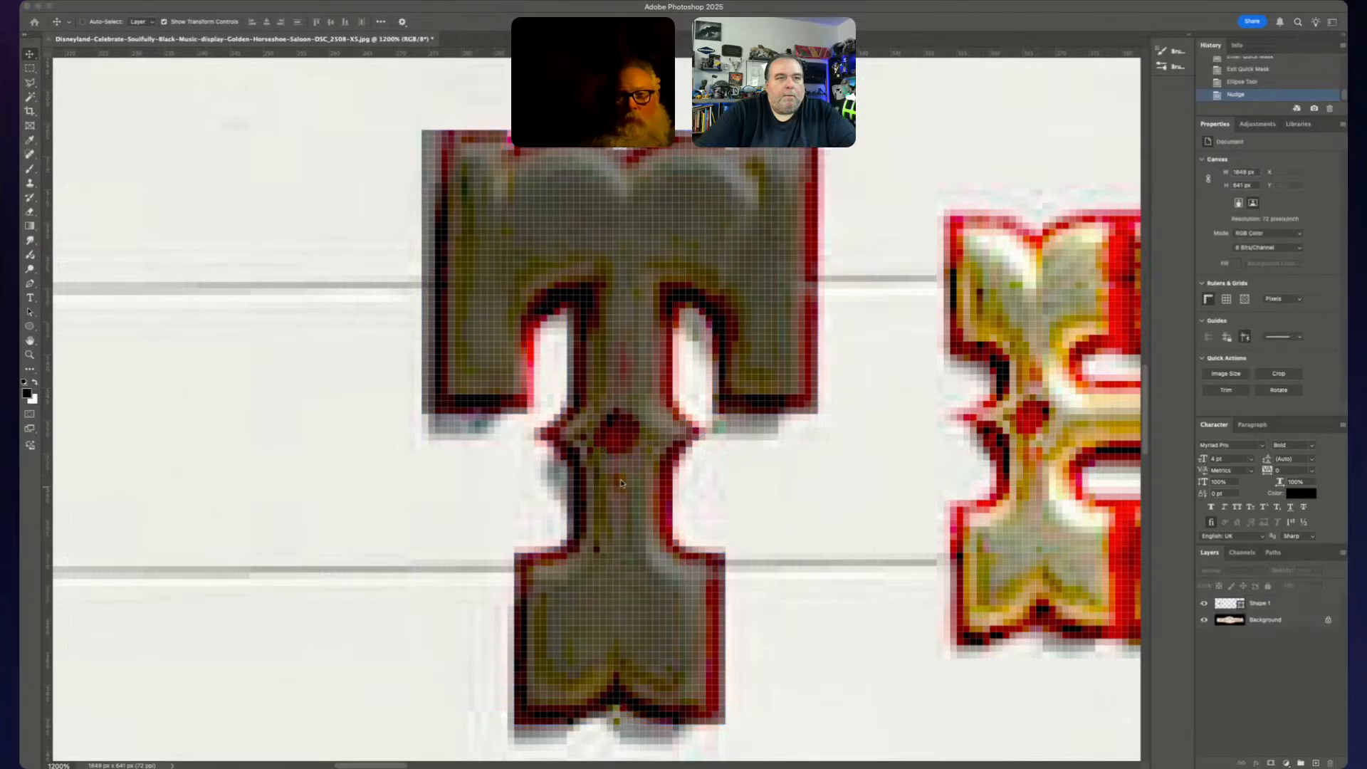
- Try to reposition the circle by nudging and moving the reselected T shape, and undo the last move
left_click(789, 266)
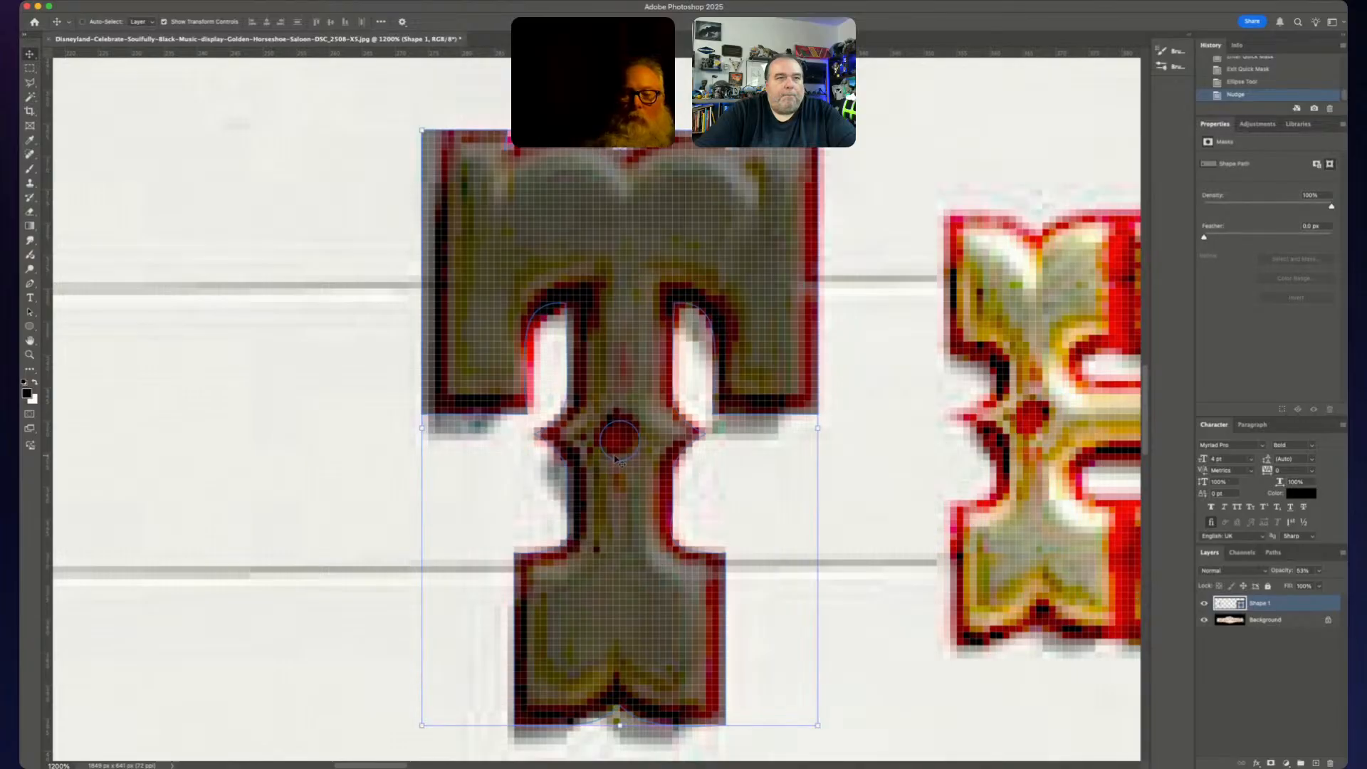
key("Up")
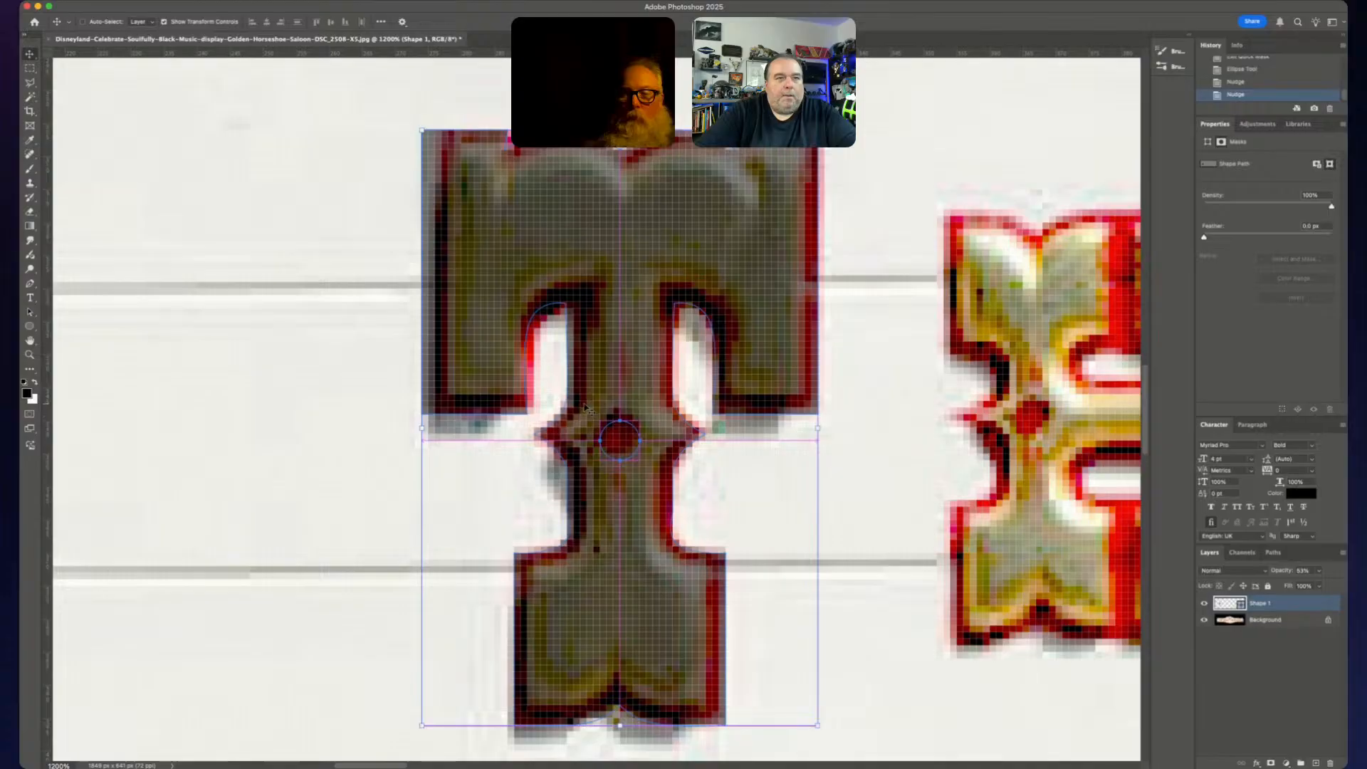
left_click_drag(577, 476, 633, 447)
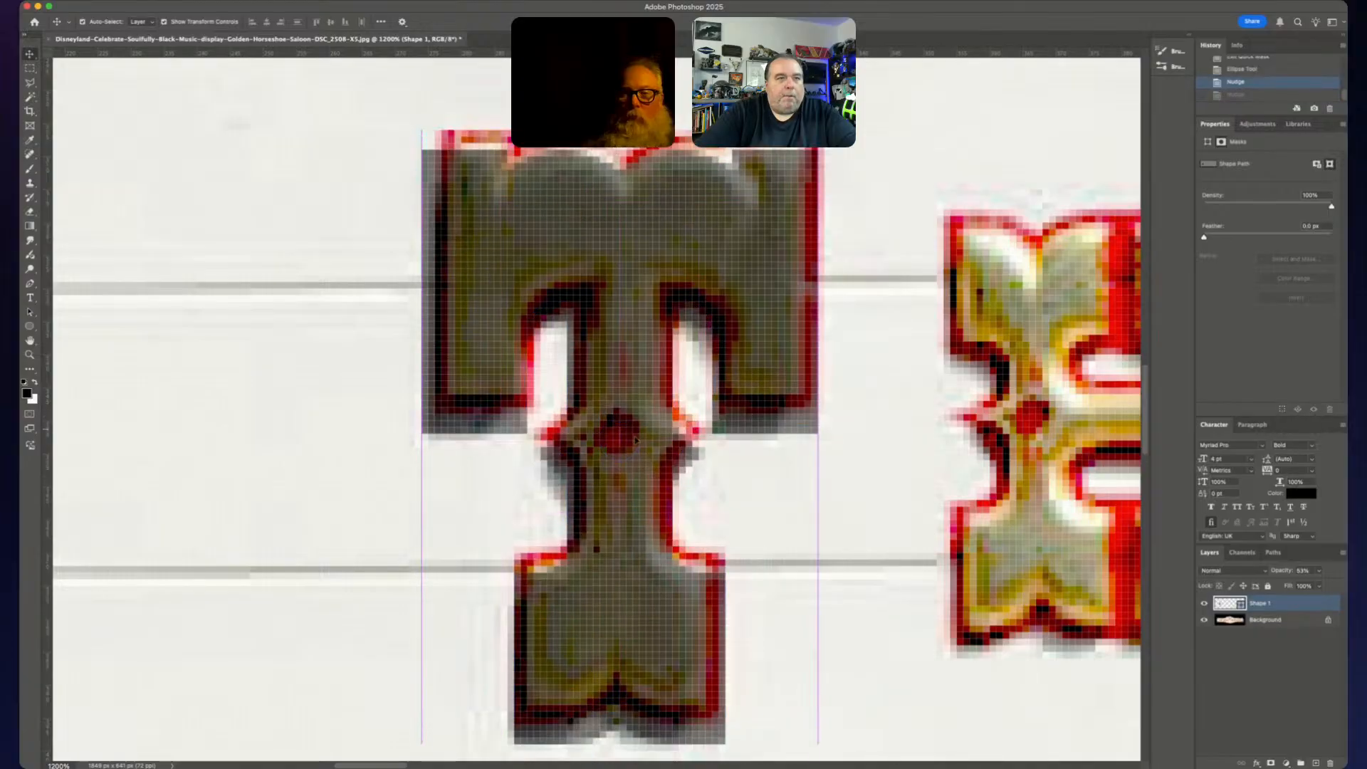
key("super+z")
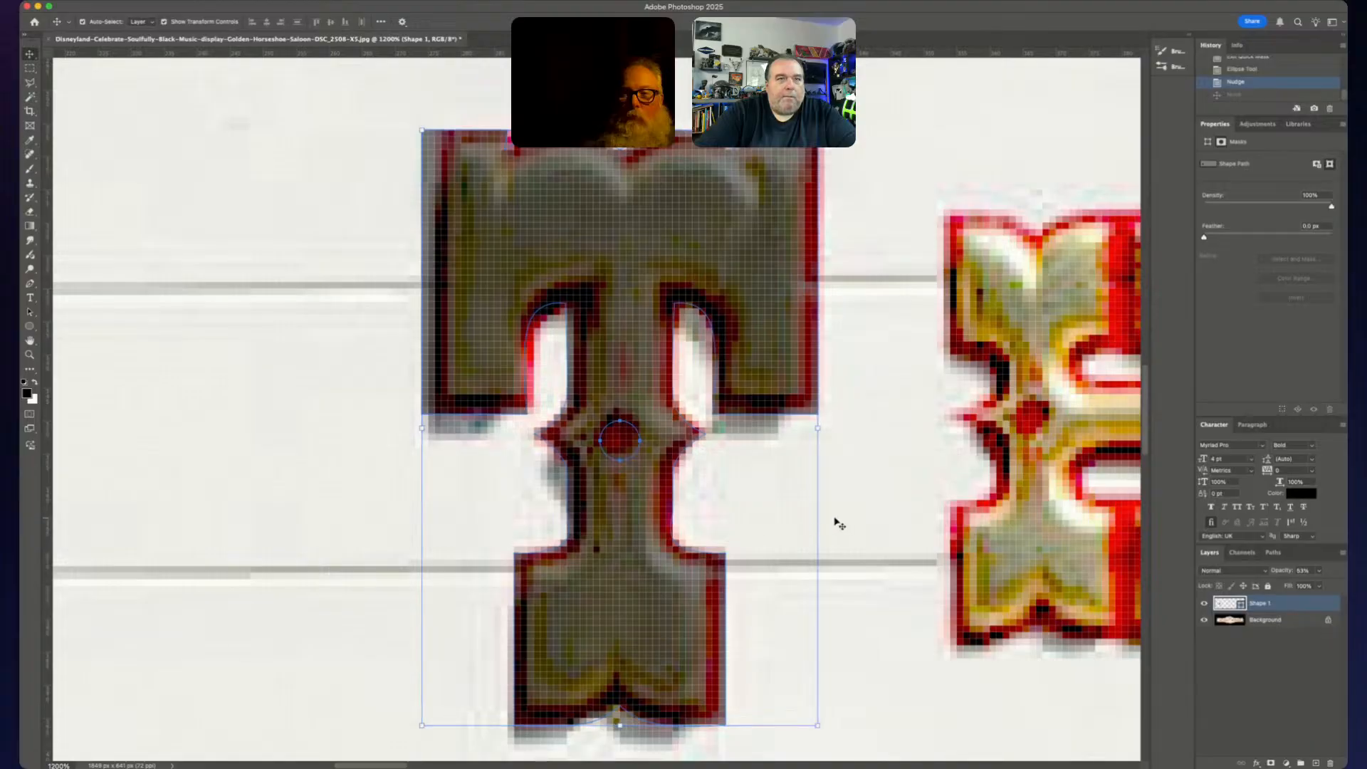
- Reselect the circle over the T's red dot and try nudging it up and down
left_click(505, 474)
left_click(608, 461)
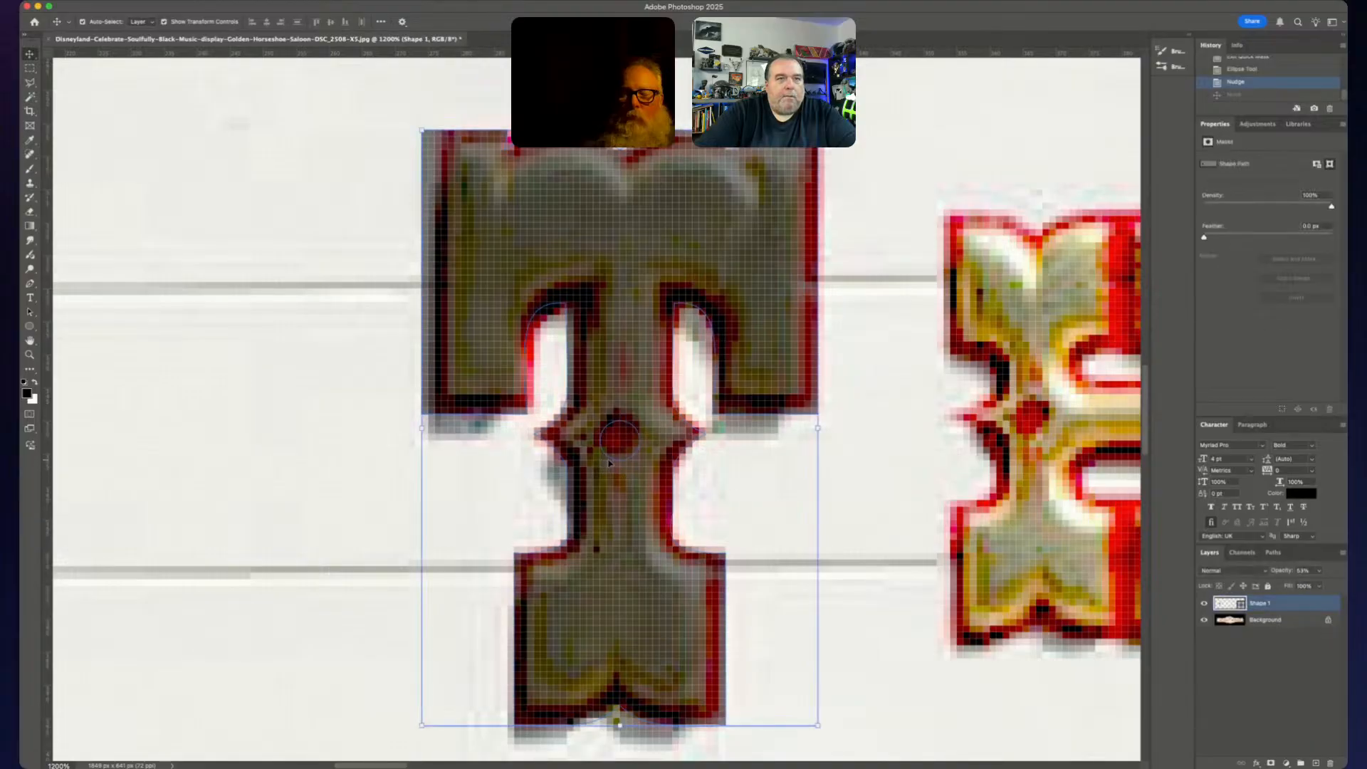
left_click(608, 462)
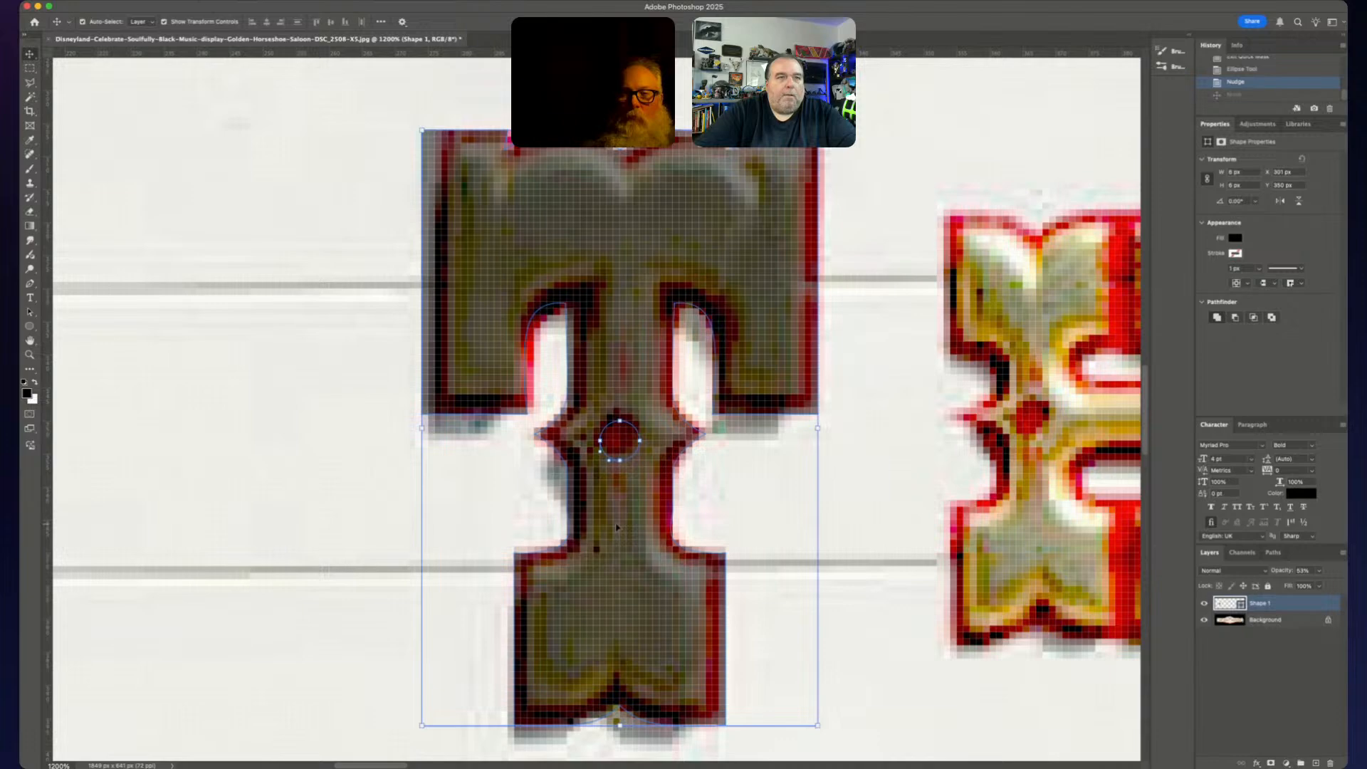
key("Up")
key("Down")
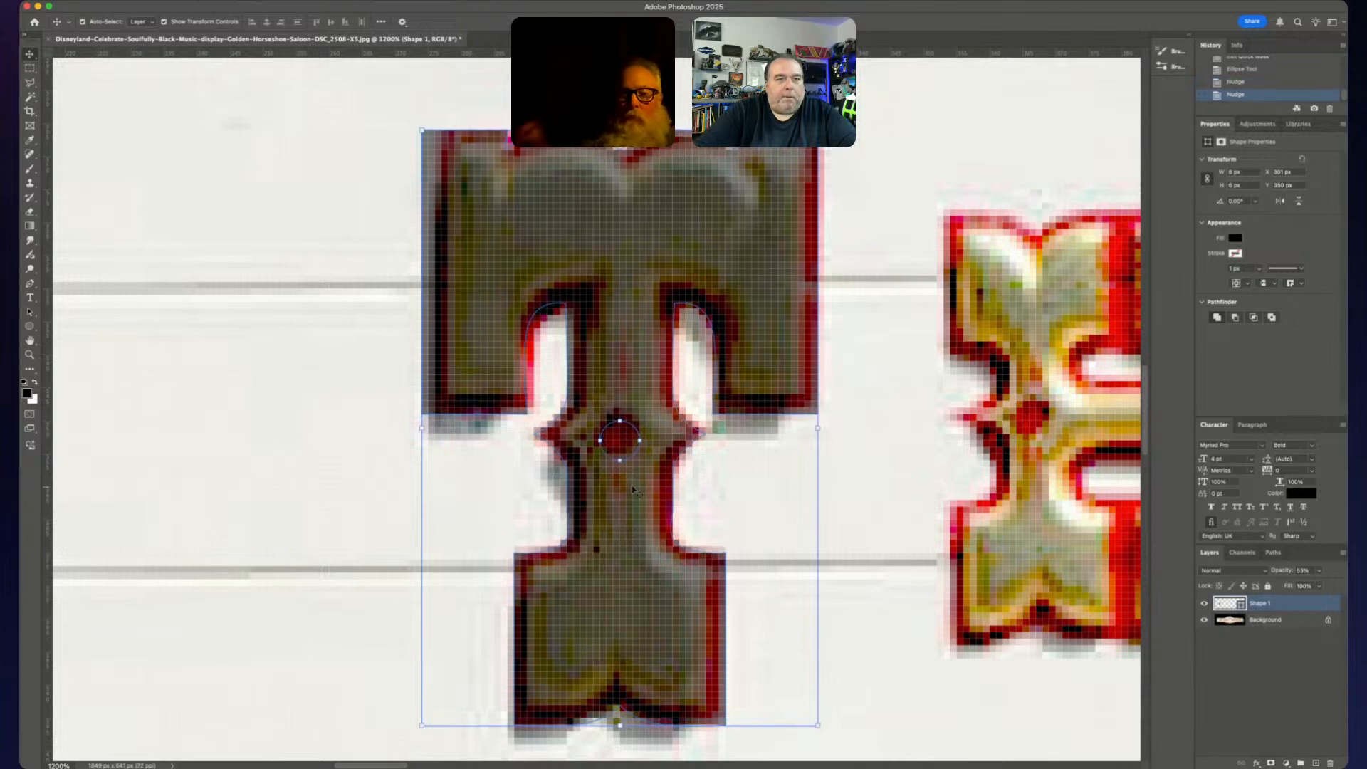
key("Up")
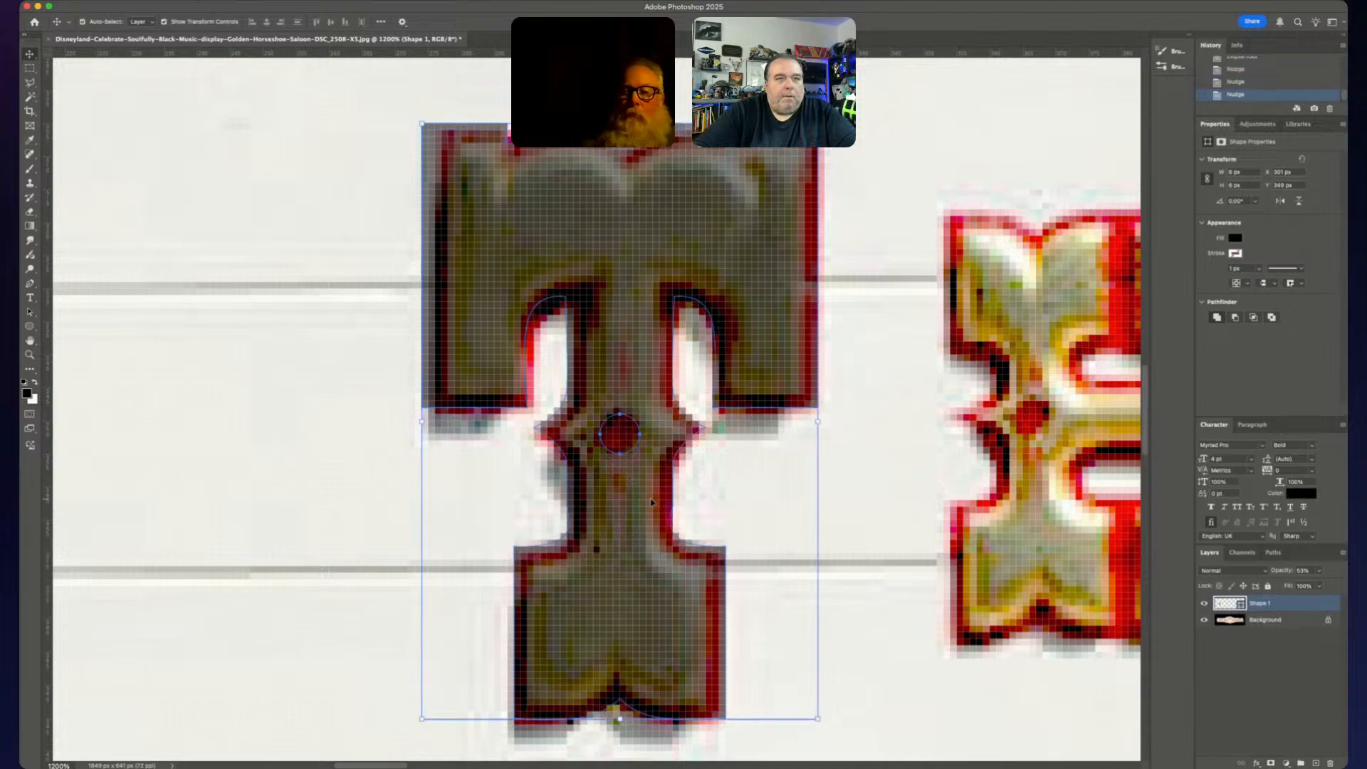
key("Down")
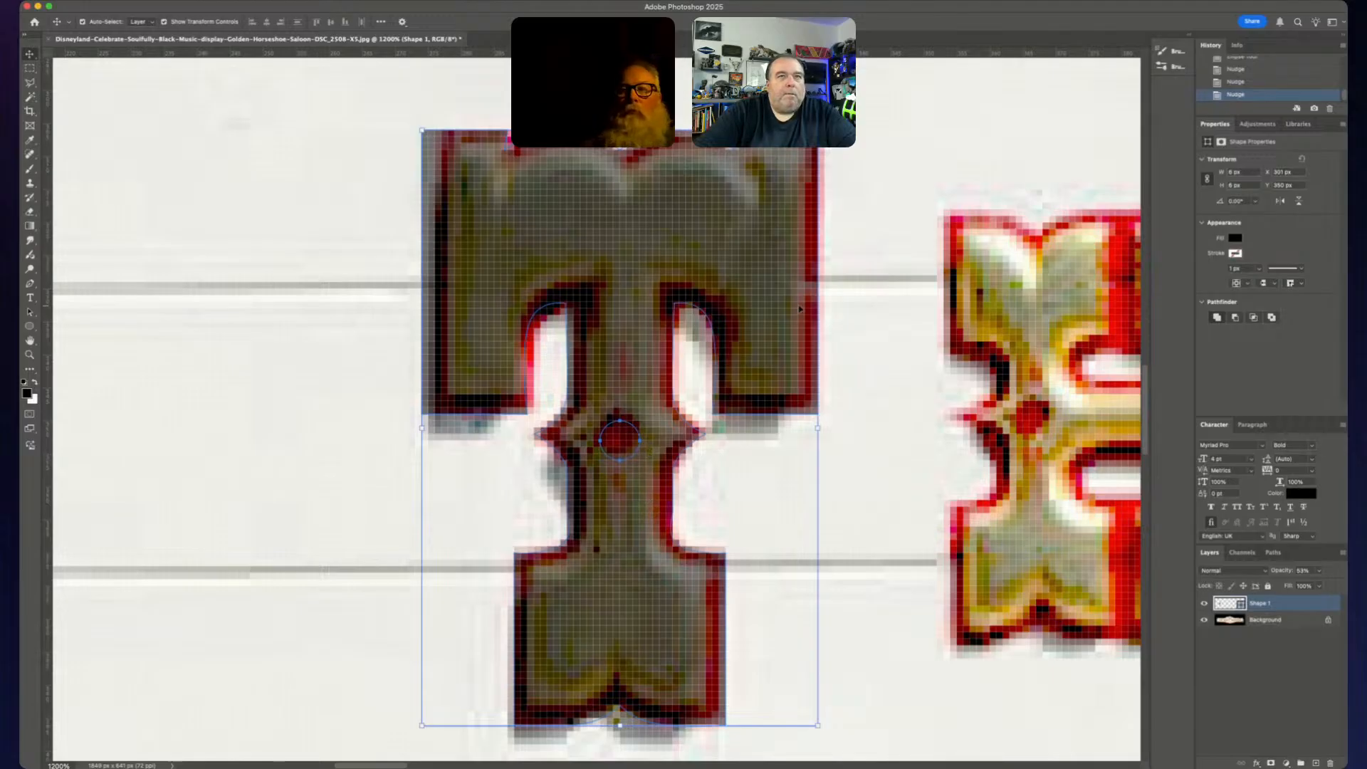
- Try moving the circle and the T shape aside, and undo the last change
left_click_drag(636, 427, 624, 427)
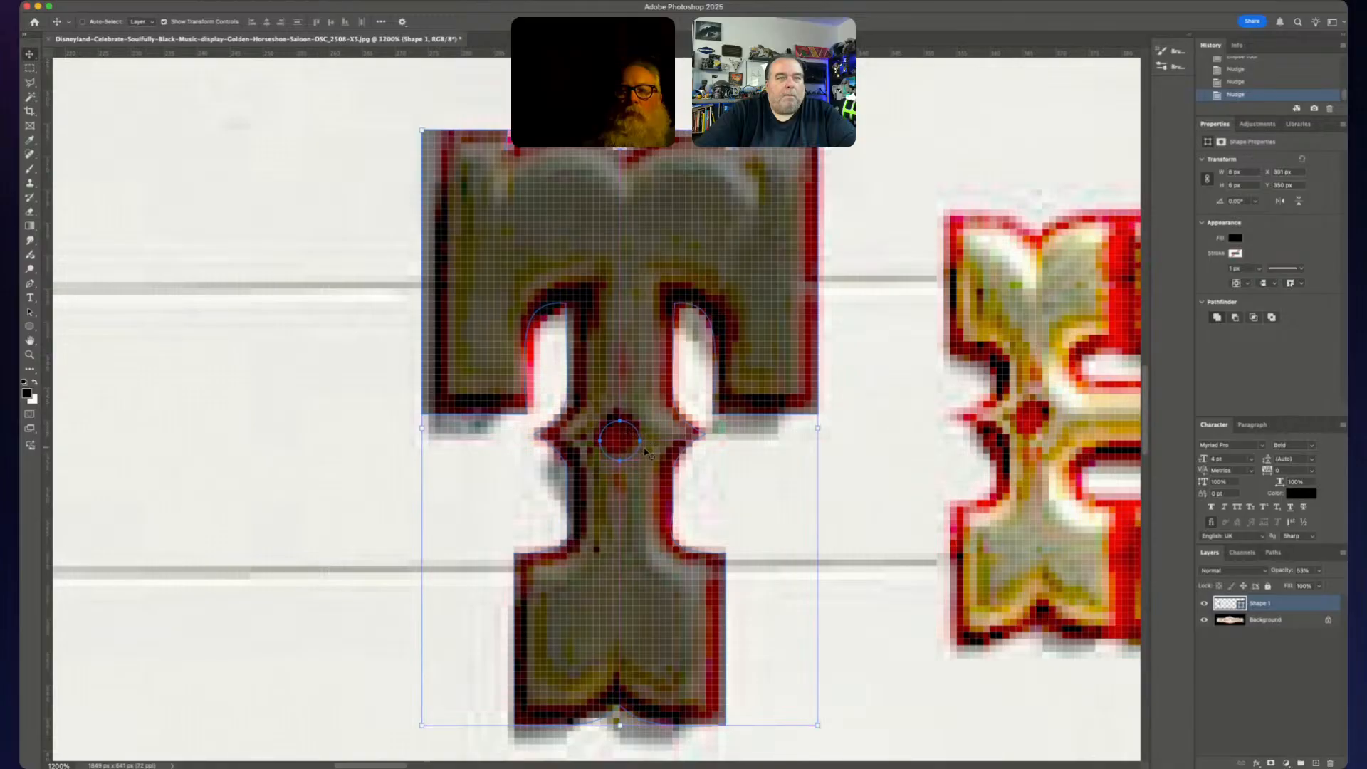
left_click_drag(738, 503, 409, 500)
key("super+z")
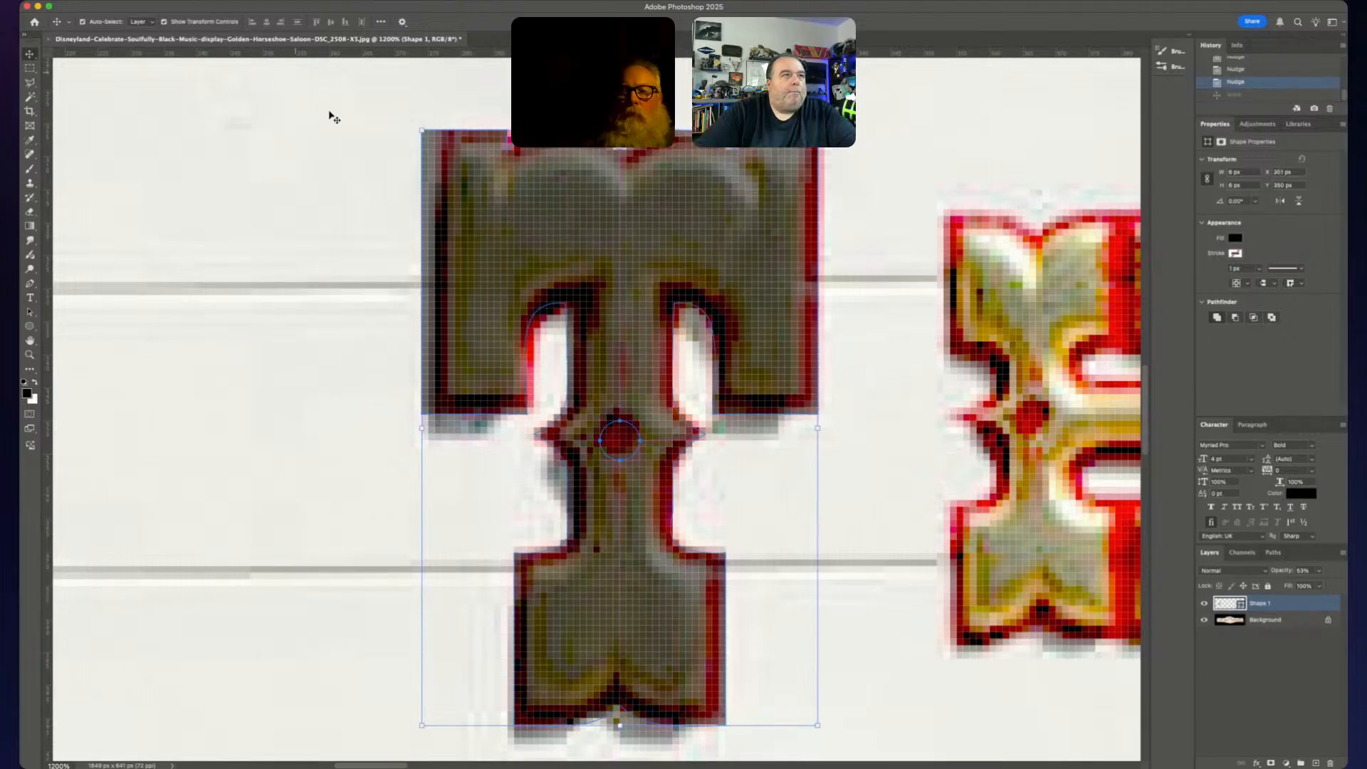
- Subtract the circle from the T shape and nudge the resulting hole up 1 px over the red dot
key("p")
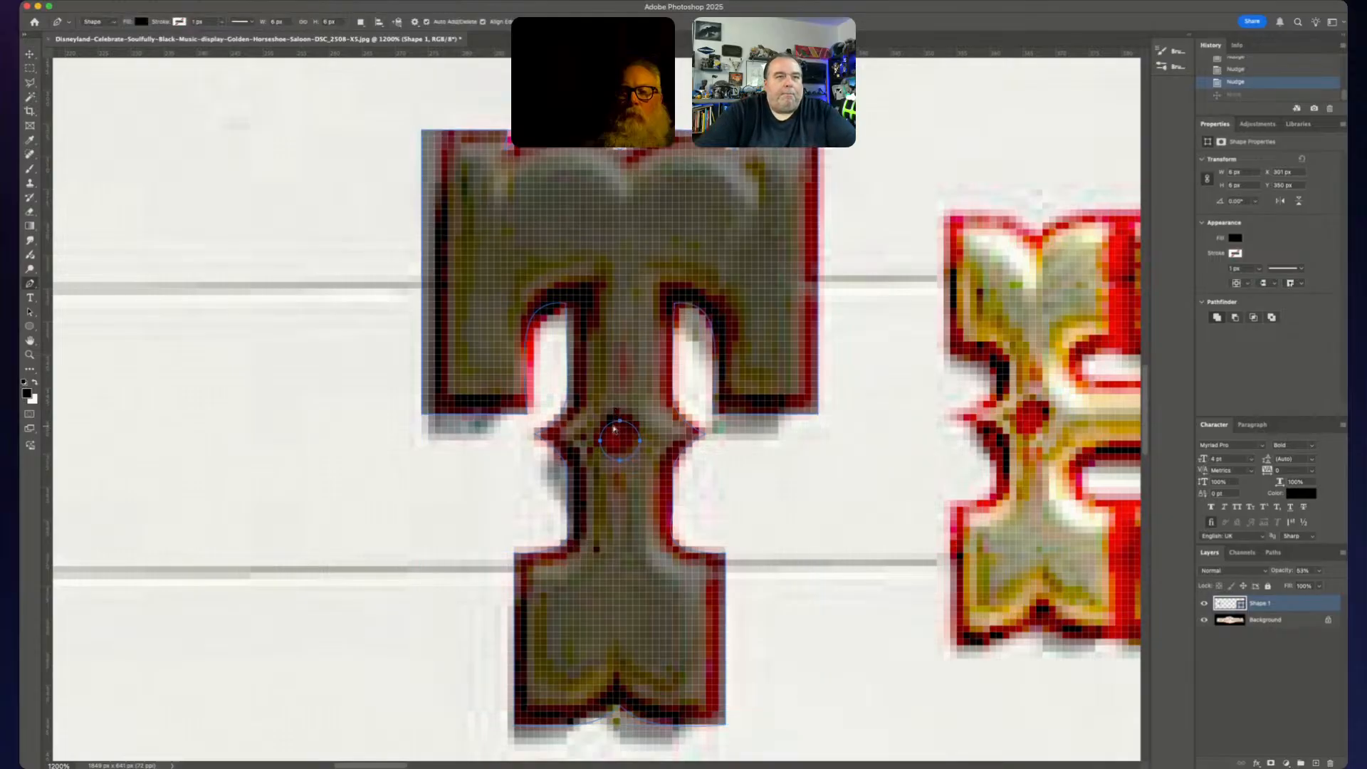
left_click(361, 23)
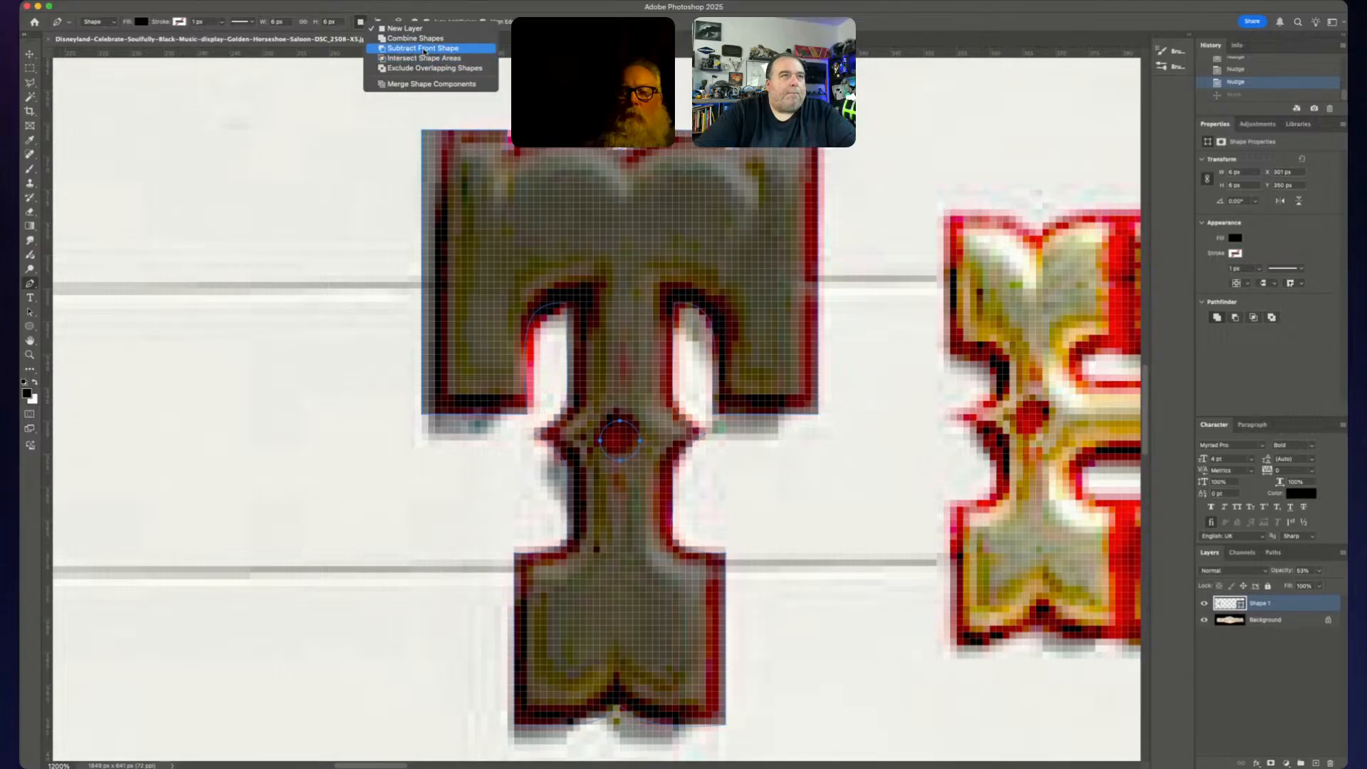
left_click(432, 49)
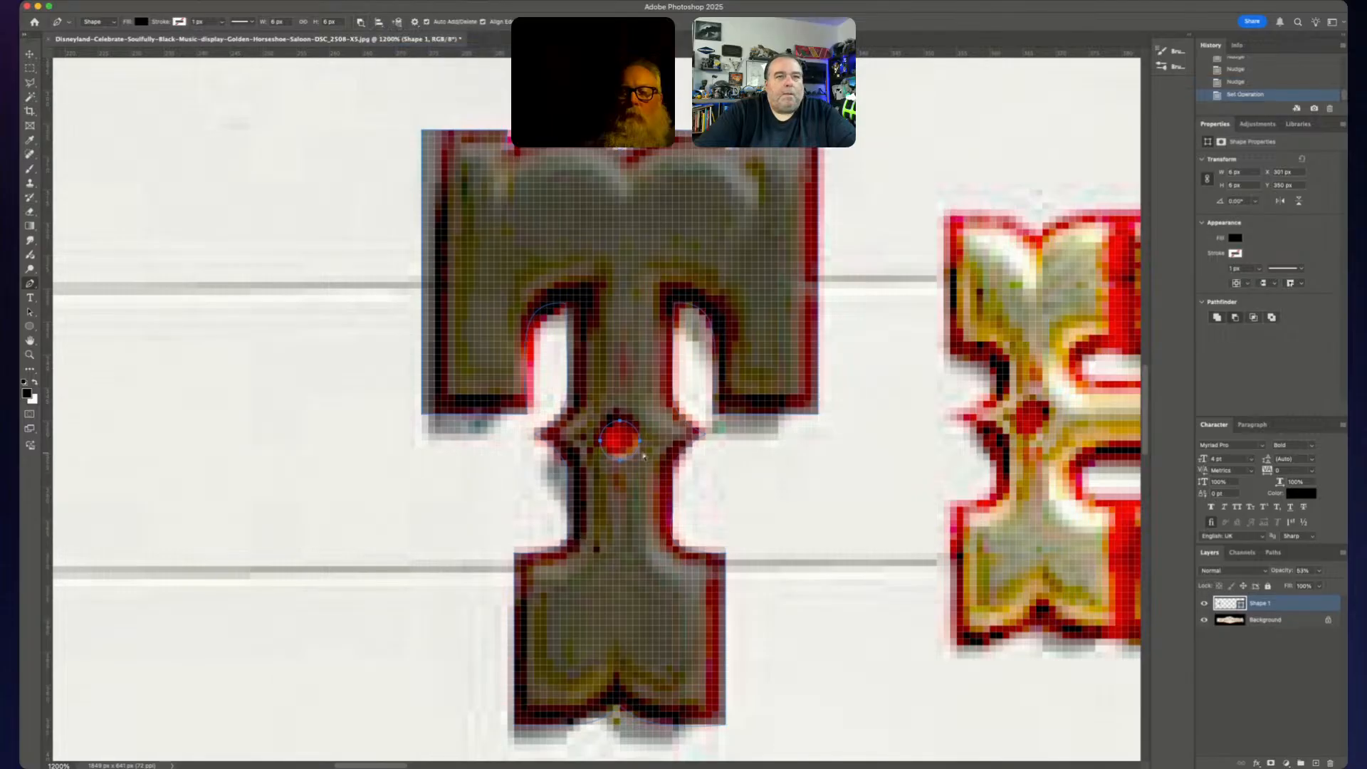
key("Return")
left_click(640, 452)
key("Up")
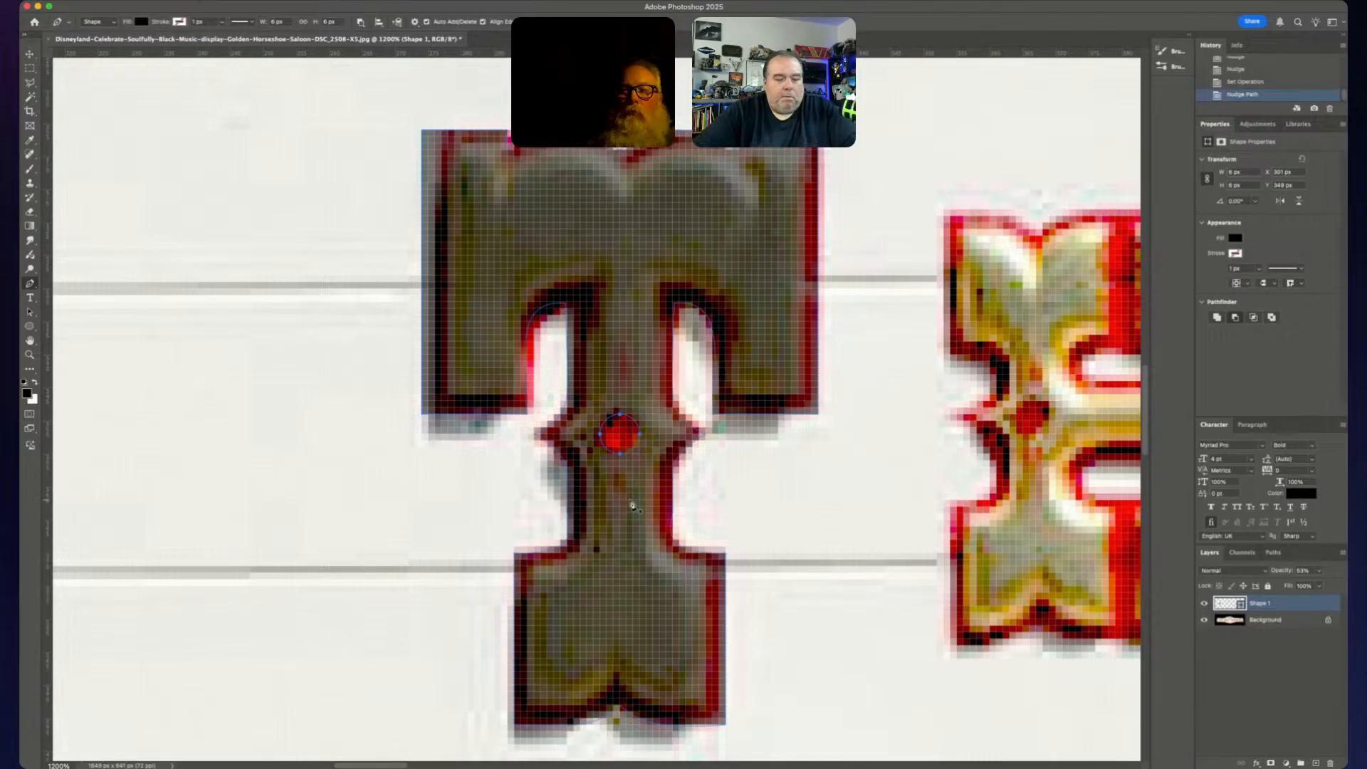
- Check the circle's path operation, try moving the T beside the photo's letter, and undo the move
left_click(361, 22)
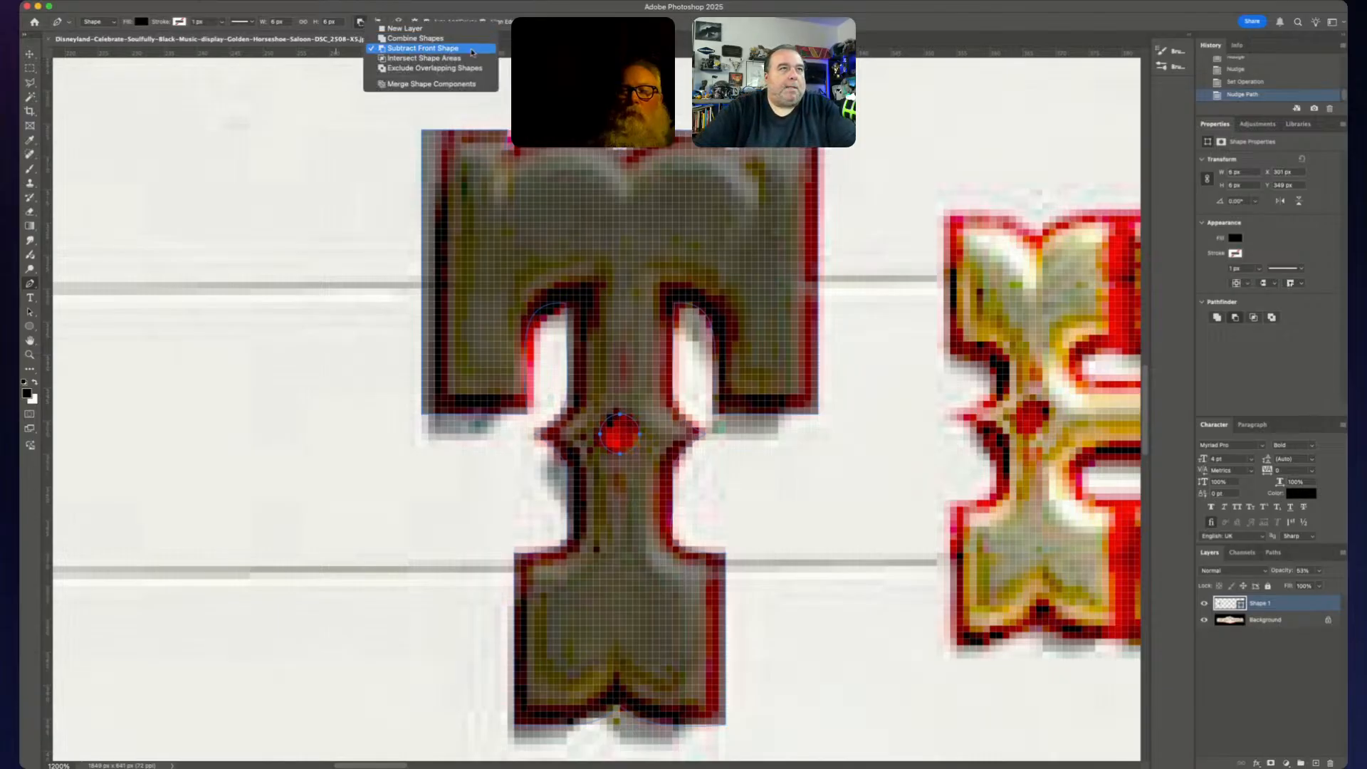
left_click(591, 92)
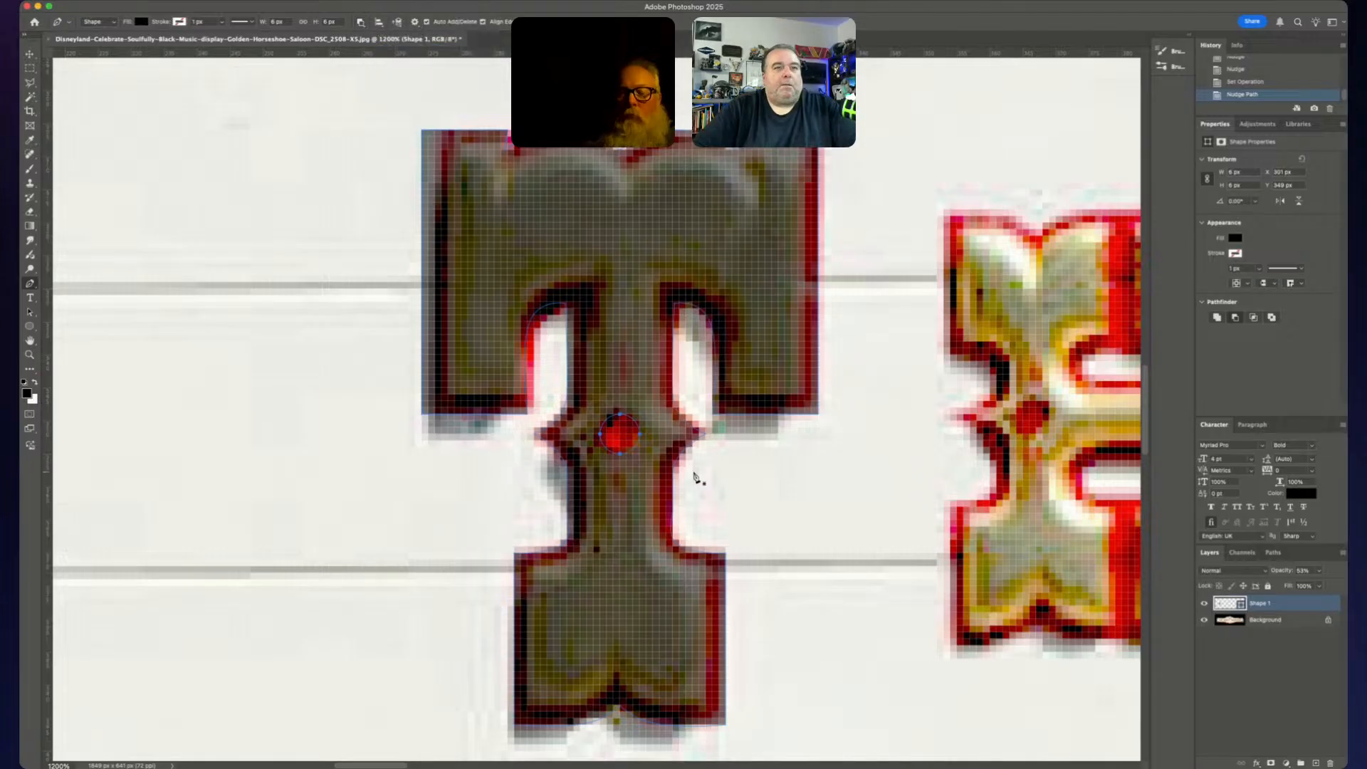
key("v")
left_click_drag(646, 519, 308, 518)
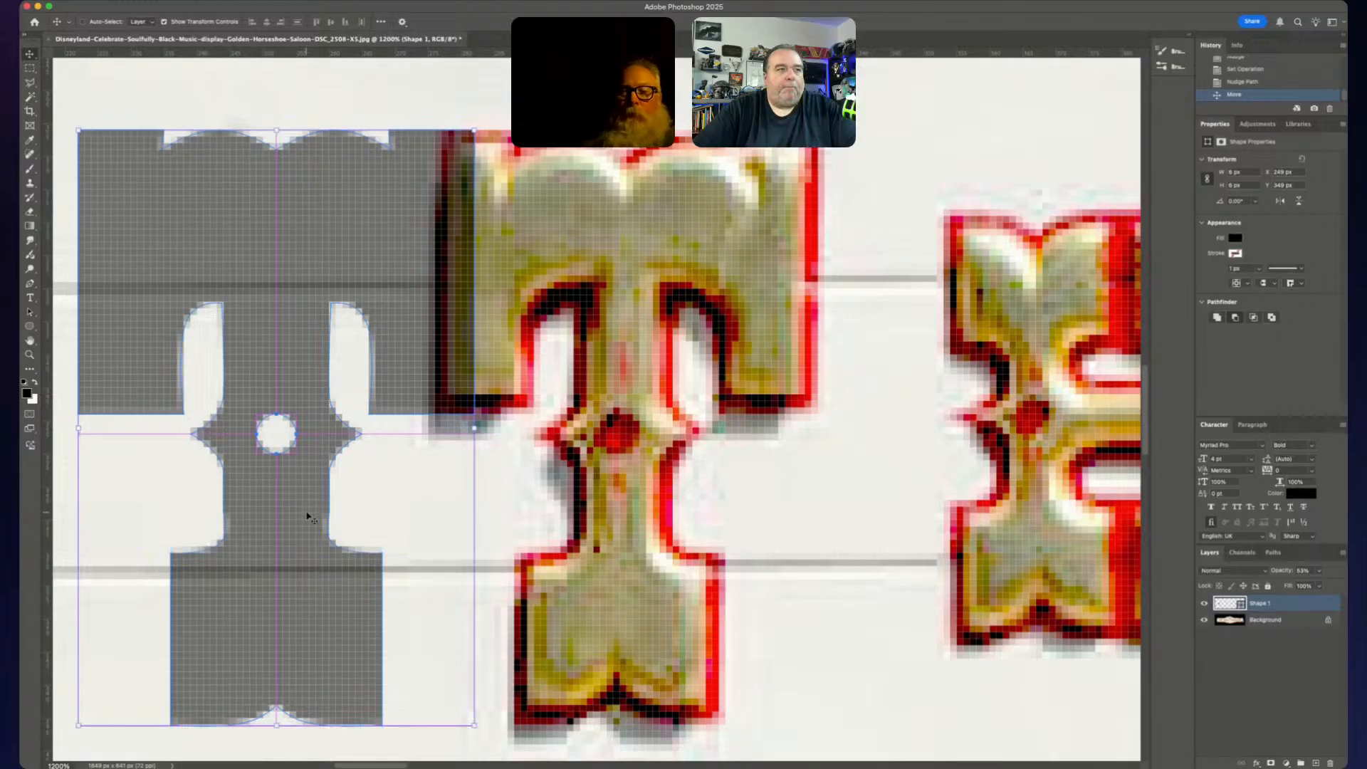
key("super+z")
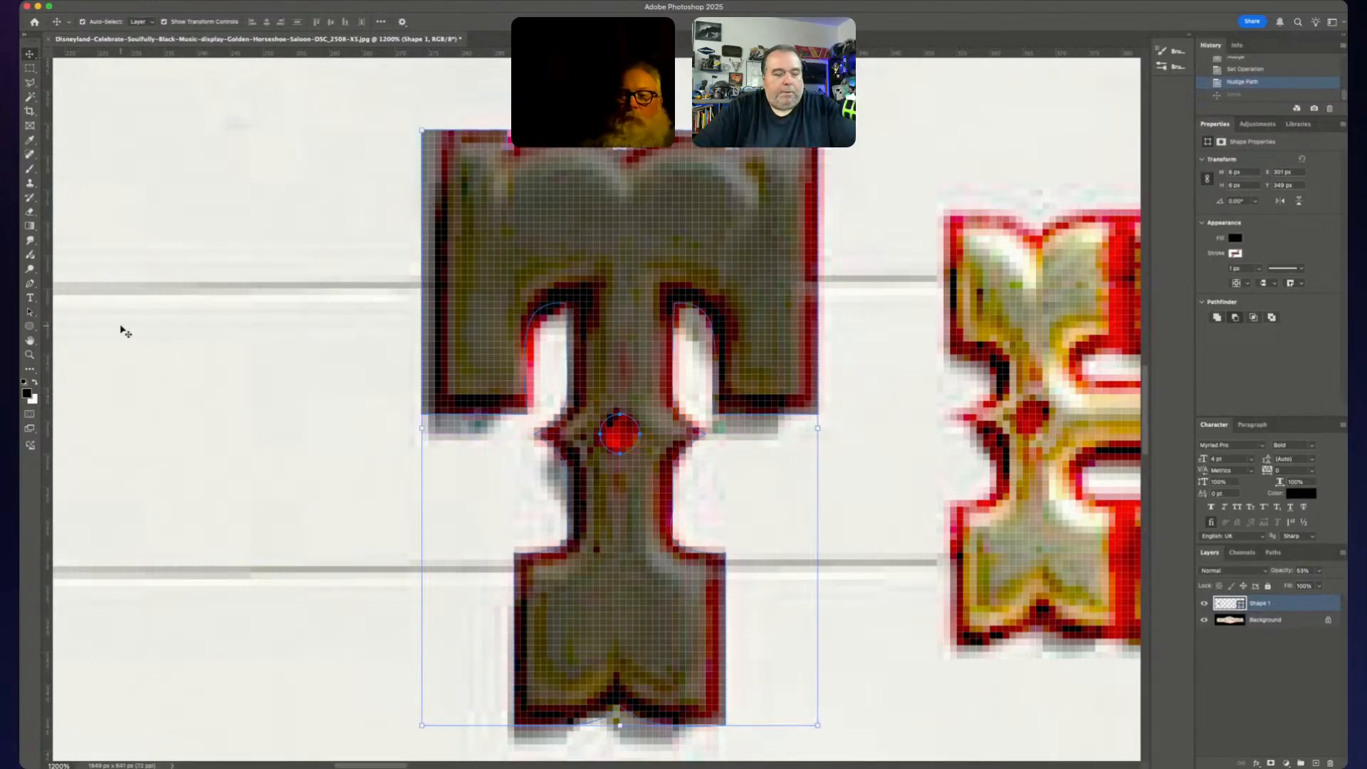
- Draw a closed downward-pointing triangle about 4 px wide and 5 px high below the red dot on the T's stem
key("p")
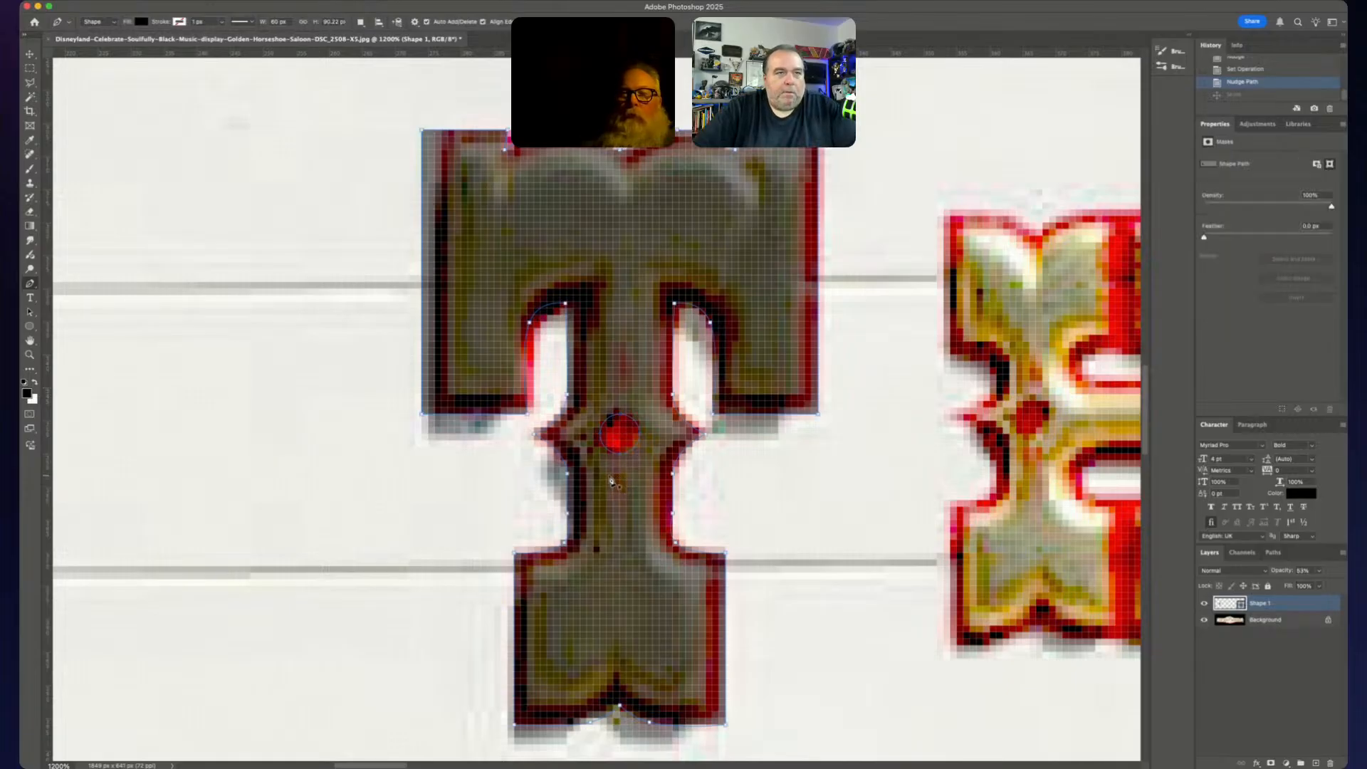
left_click(608, 476)
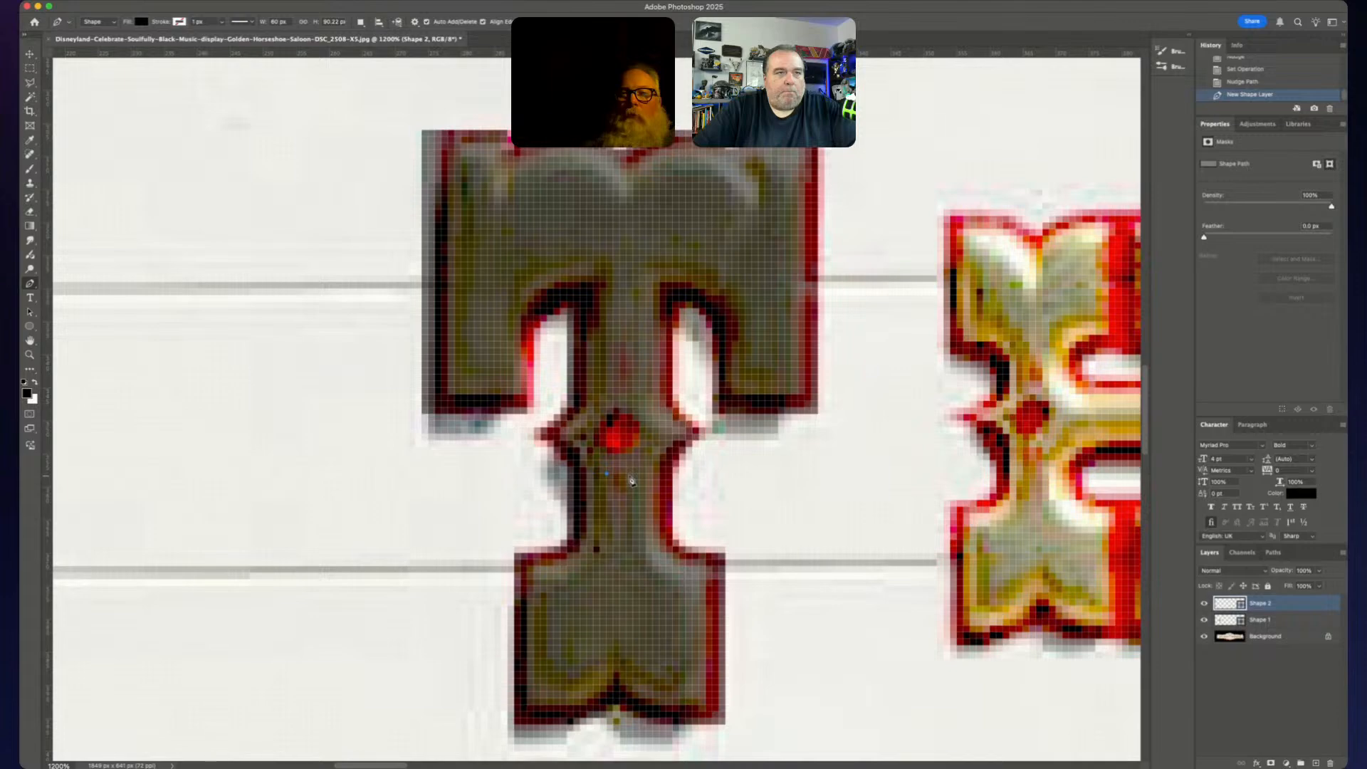
left_click(628, 475)
key("Right")
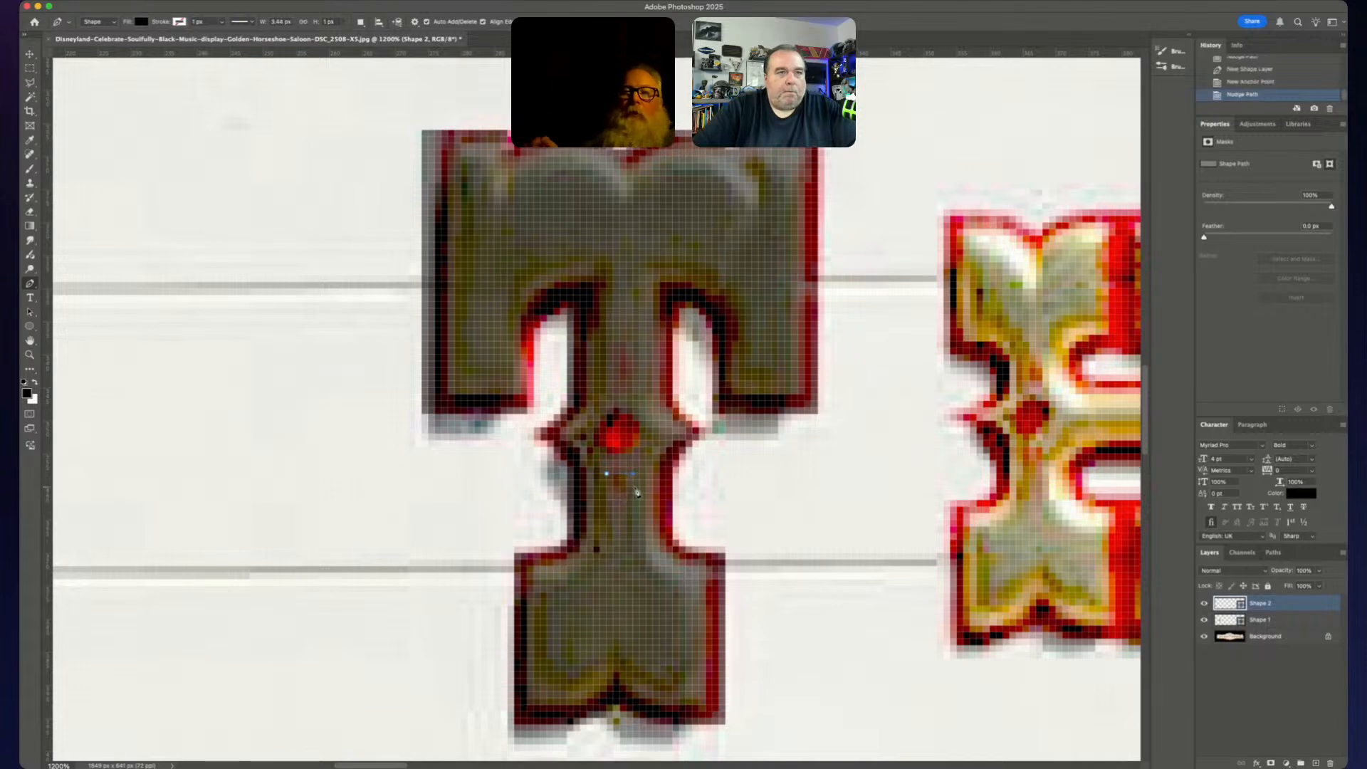
left_click(621, 507)
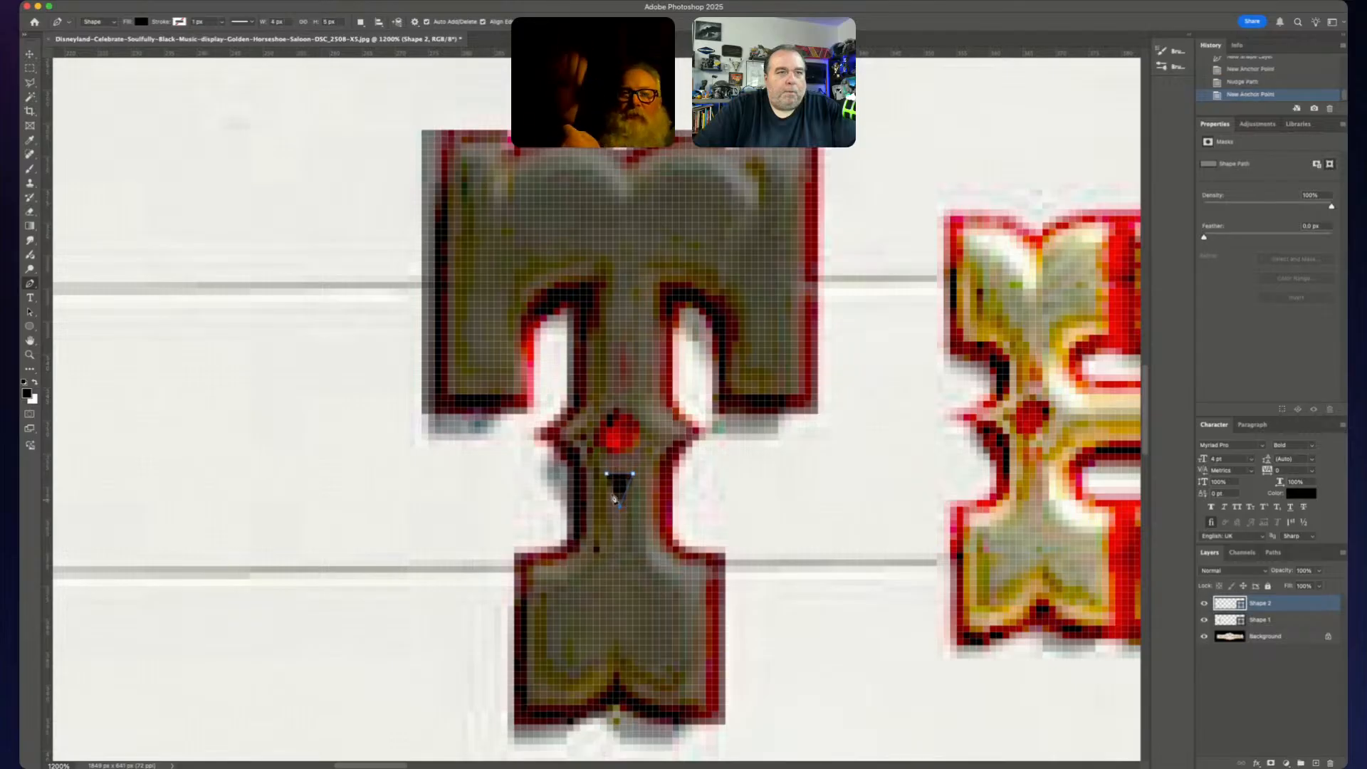
left_click(608, 475)
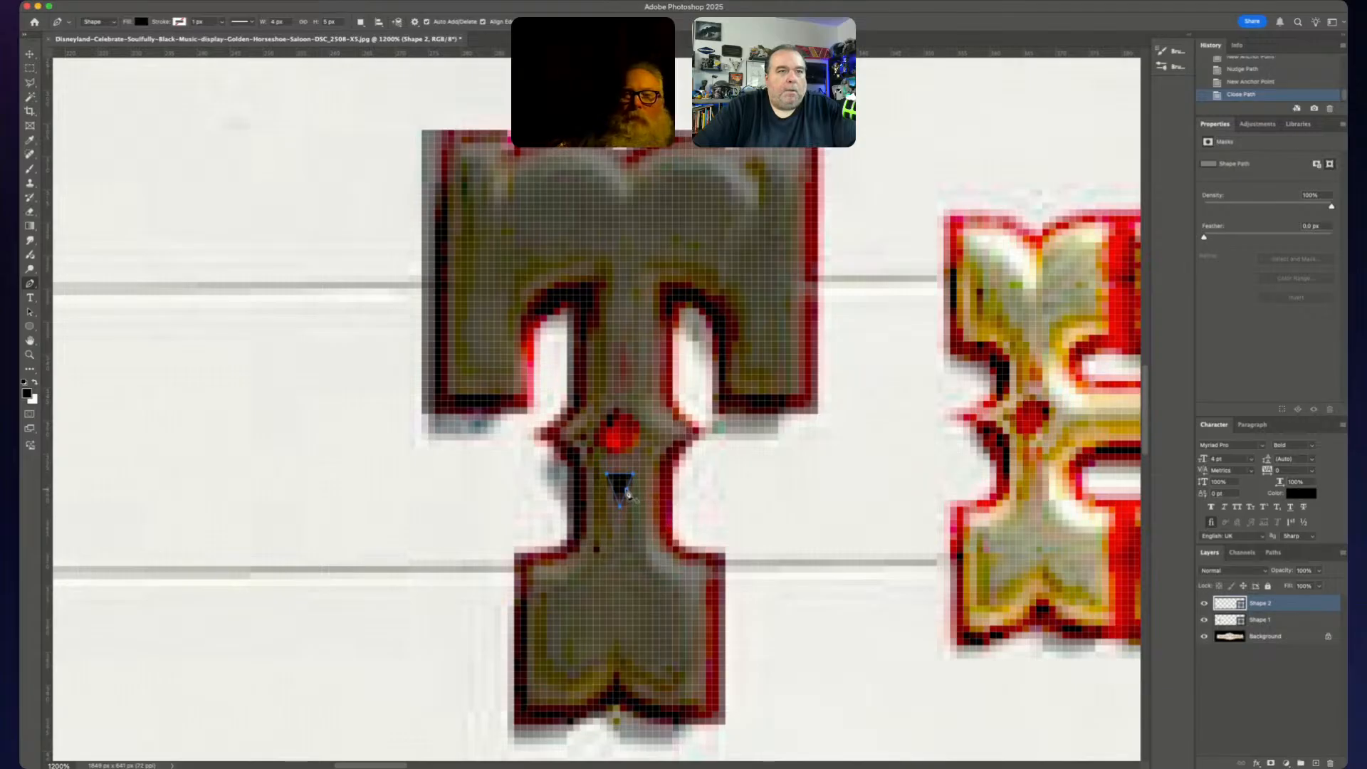
- Duplicate the triangle above the red dot, flip the copy vertically, and nudge it up 1 px
left_click_drag(626, 490, 628, 372)
key("super+t")
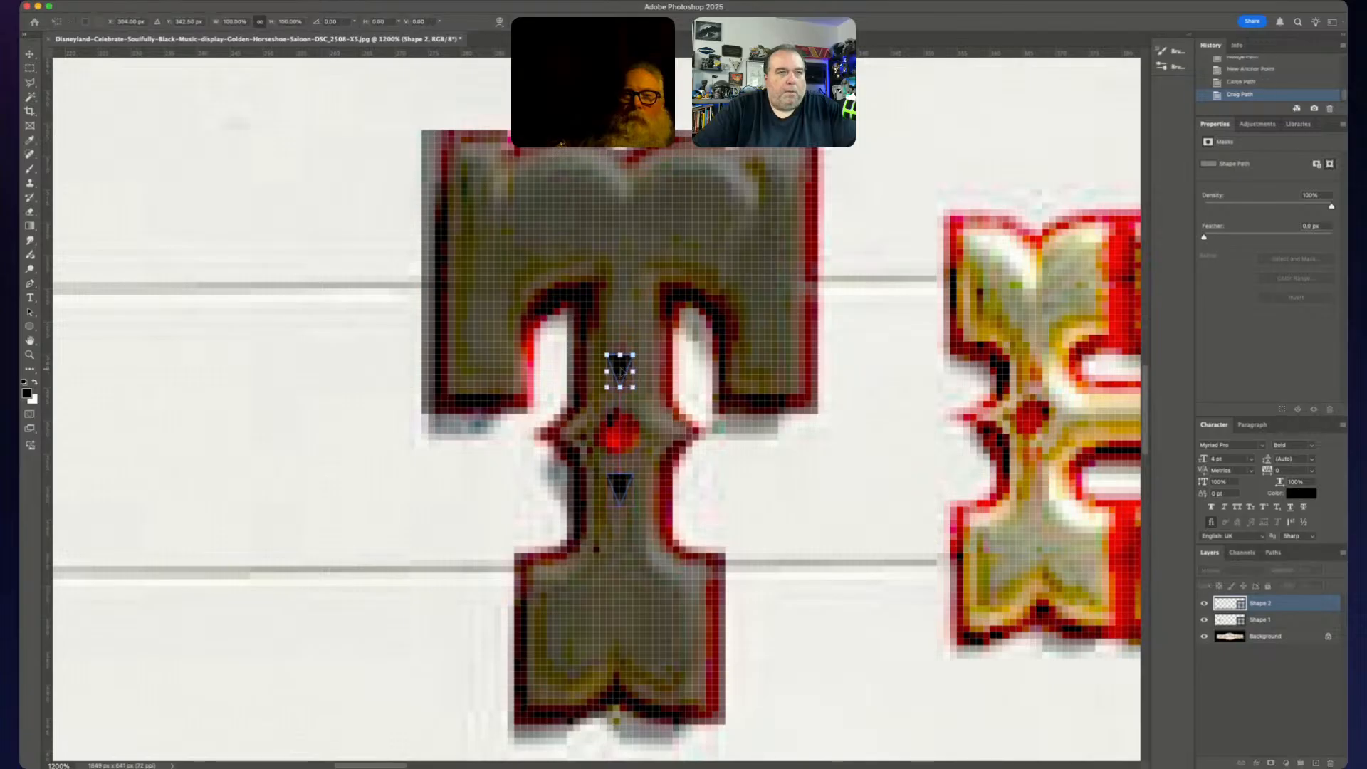
right_click(621, 369)
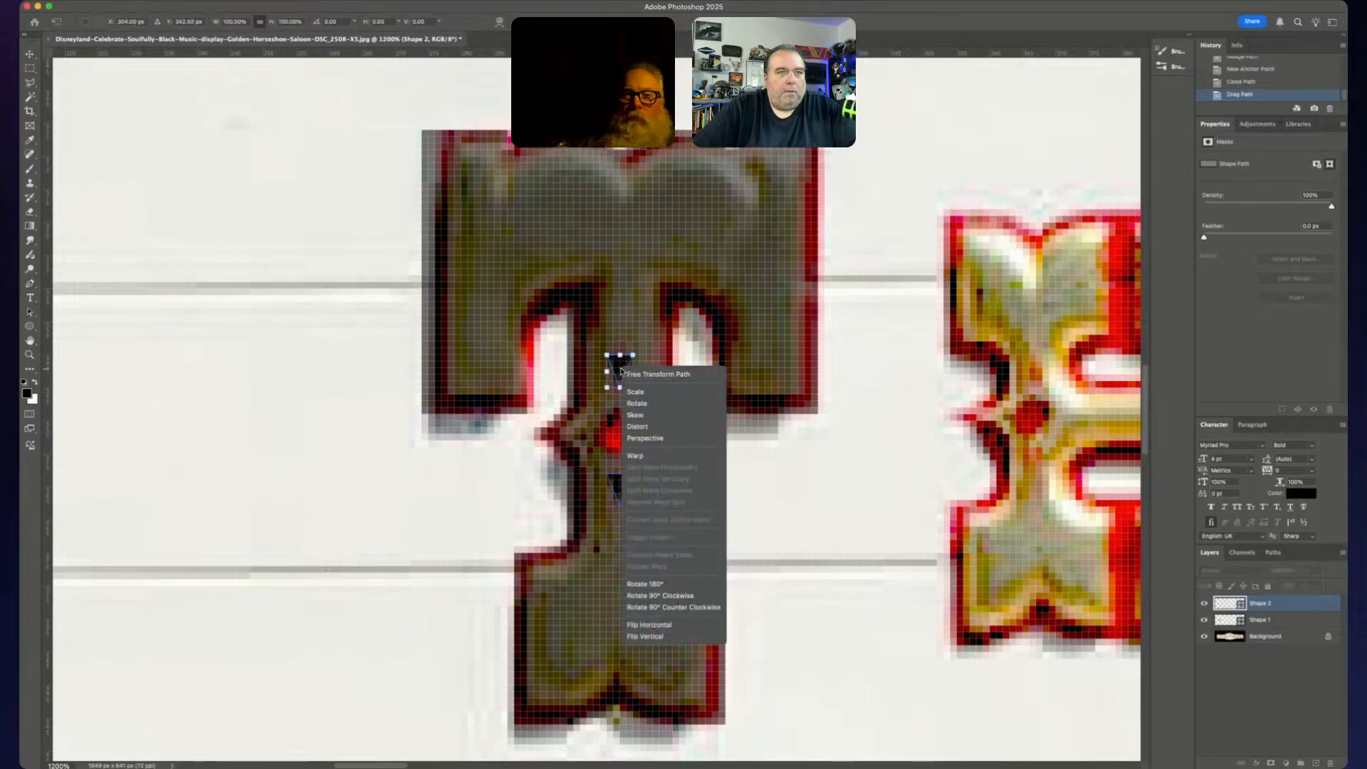
left_click(645, 636)
key("Up")
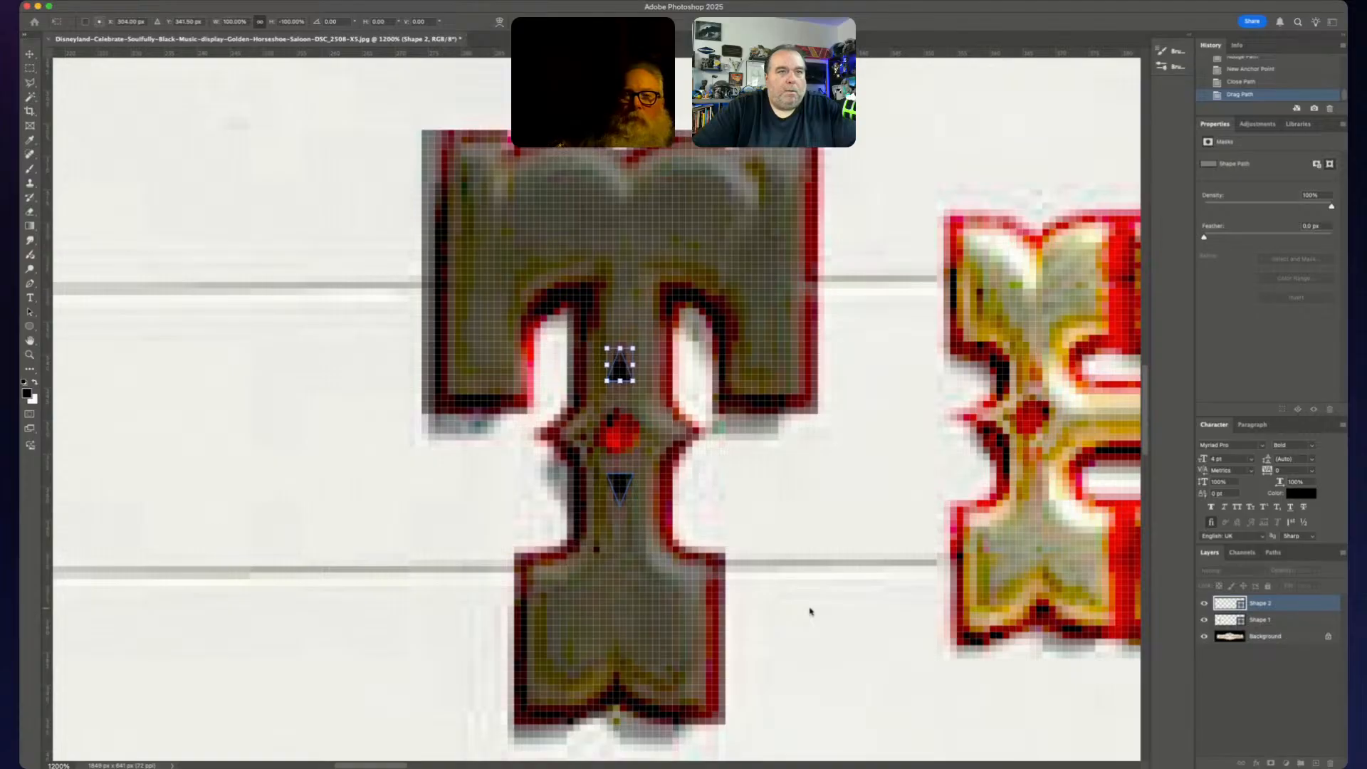
key("Return")
- Shift the T and both triangles together about 1 px left and down, and undo the separate move of the triangles
key("v")
left_click(695, 614, "shift")
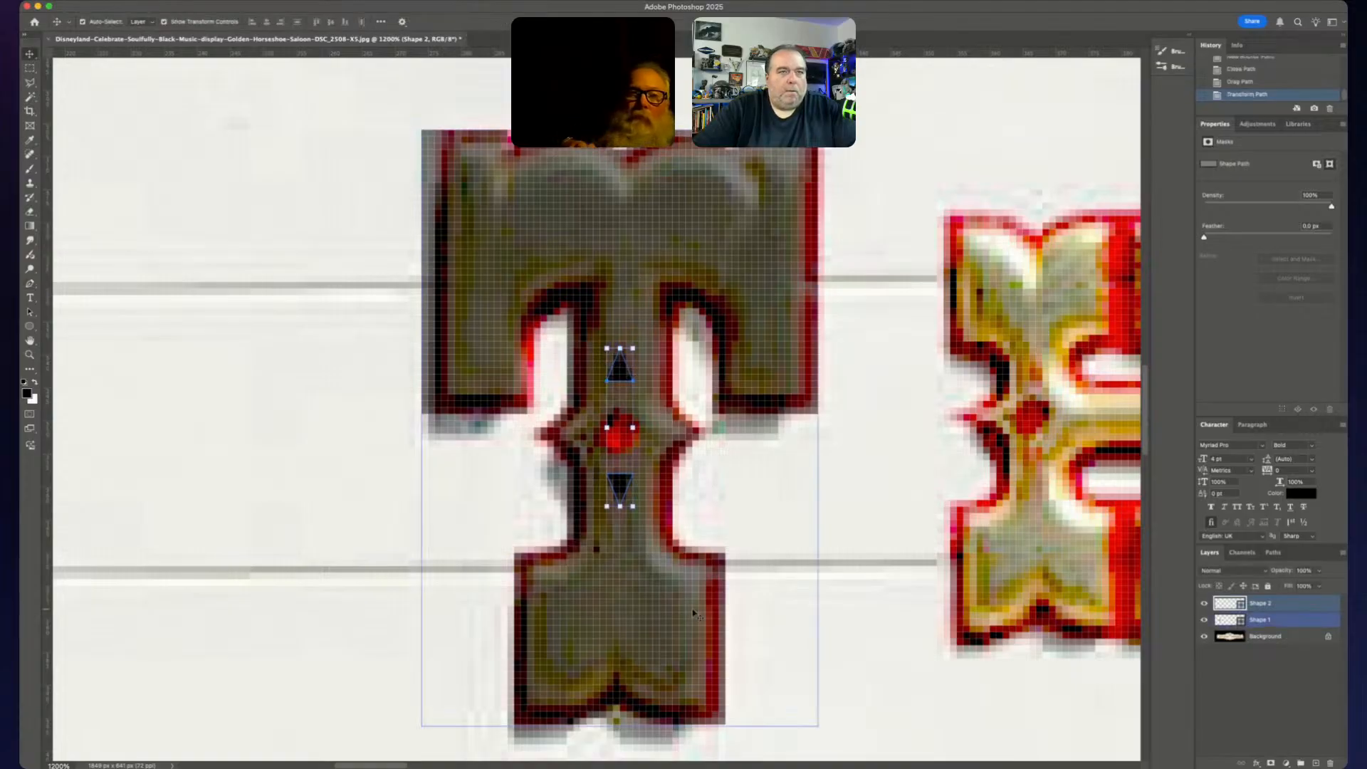
left_click_drag(695, 614, 481, 627)
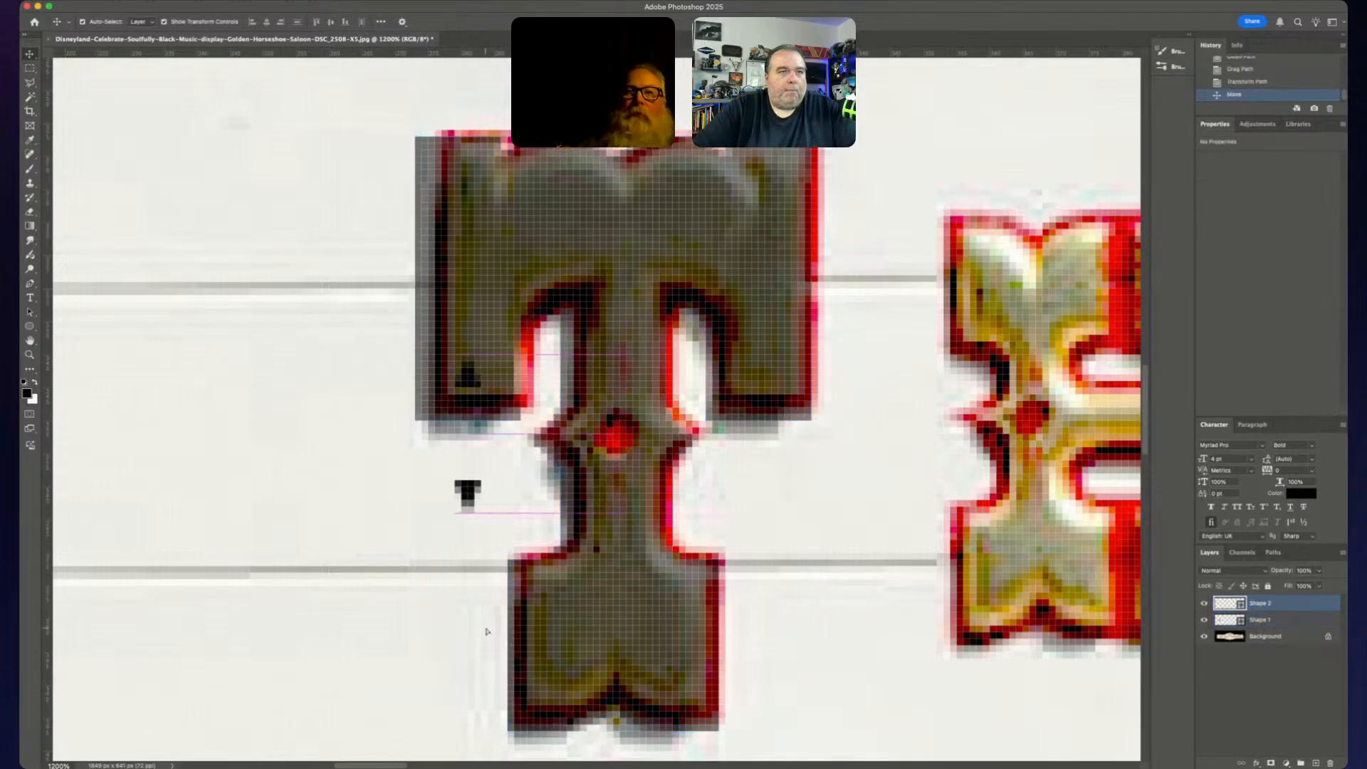
key("ctrl+z")
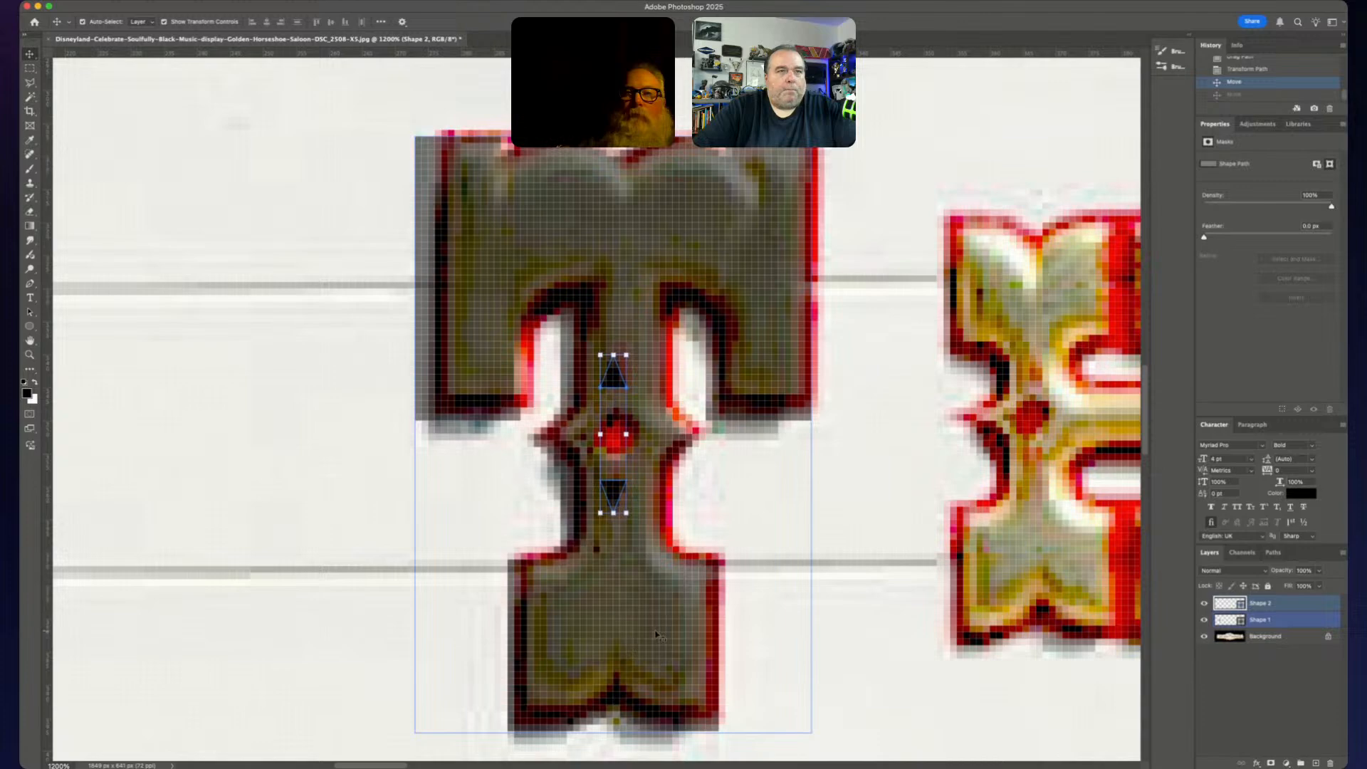
- Nudge both triangles 1 px right and narrow them to 75% width with Free Transform
key("Right")
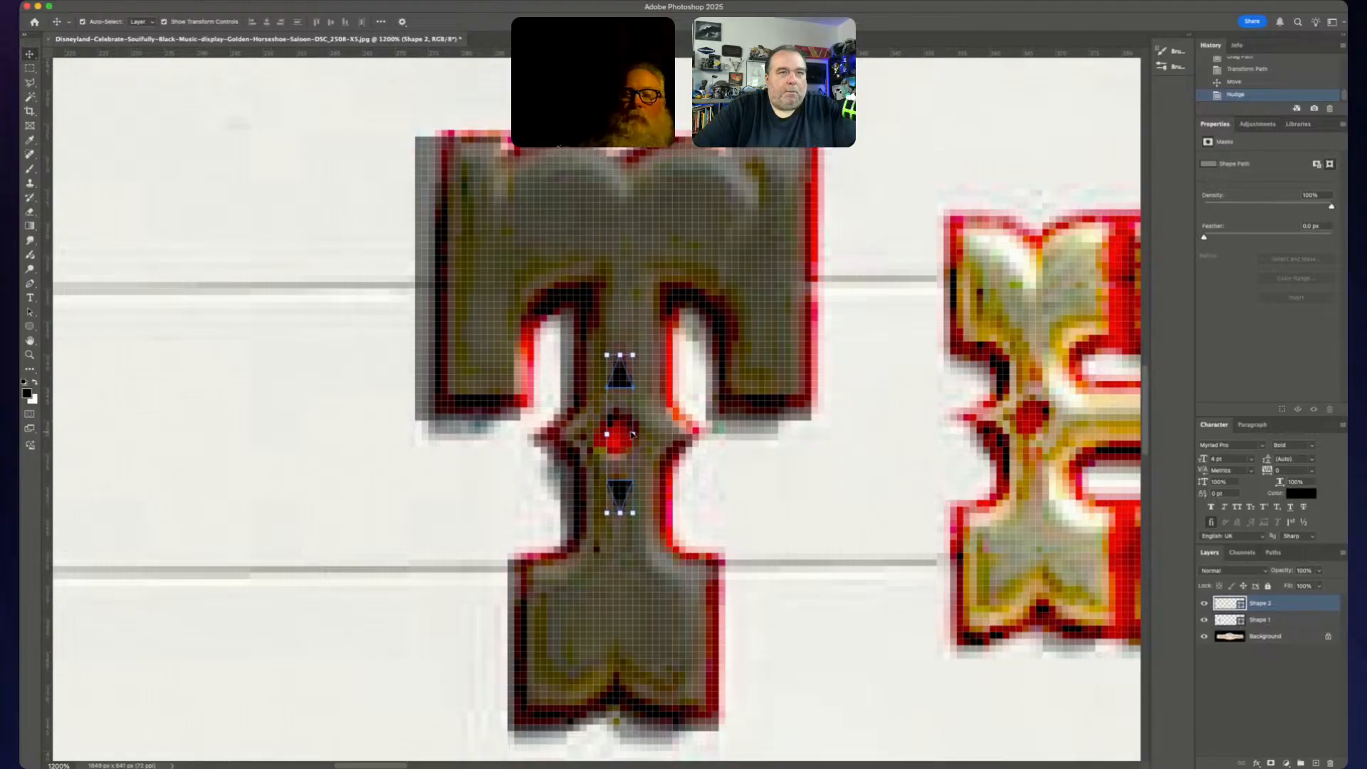
key("super+t")
left_click_drag(633, 433, 626, 434)
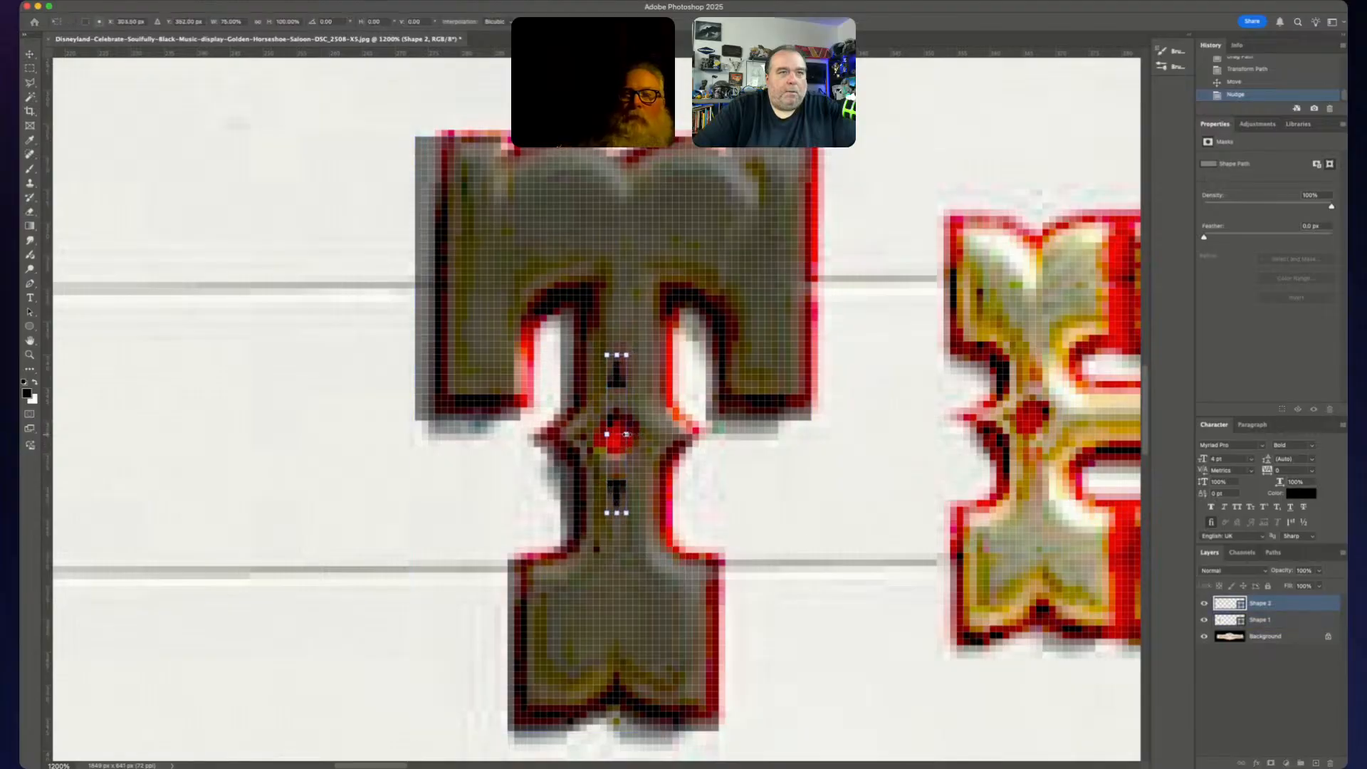
key("shift")
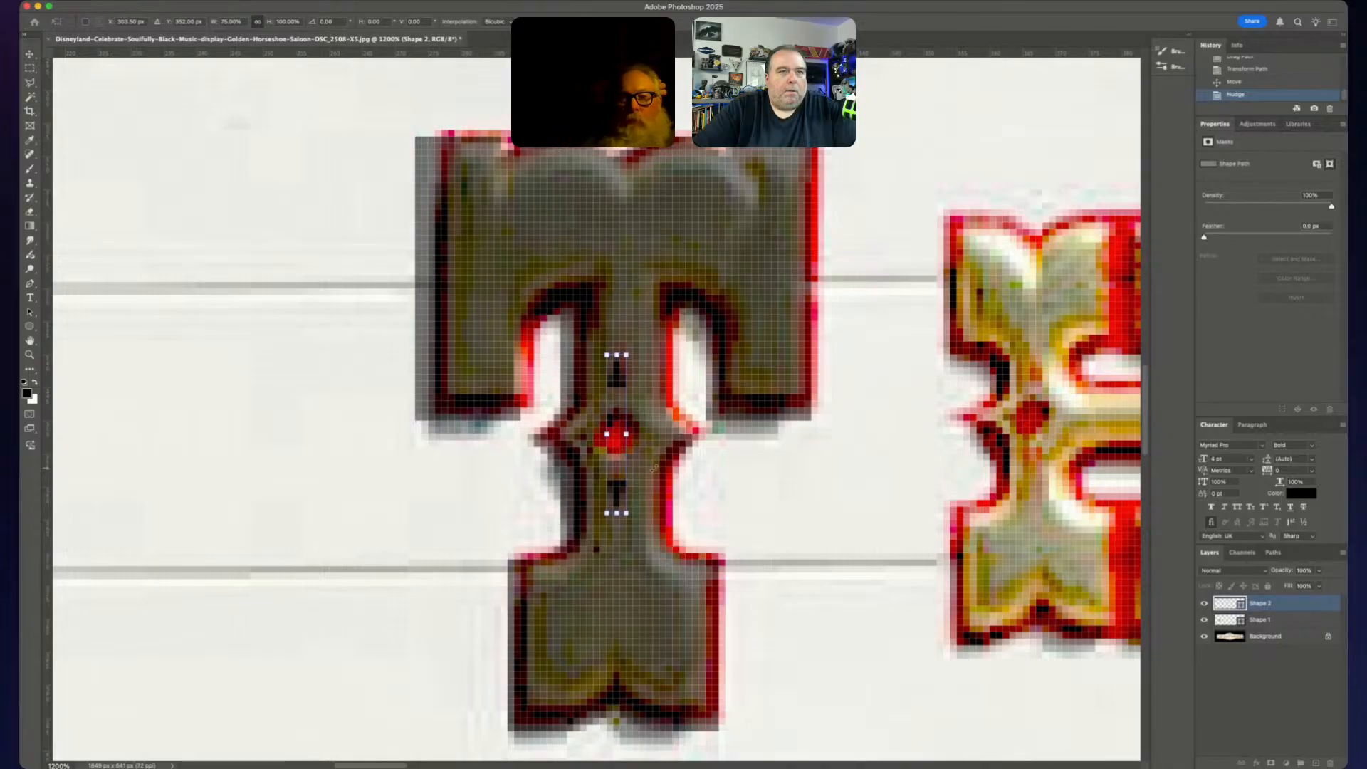
key("Return")
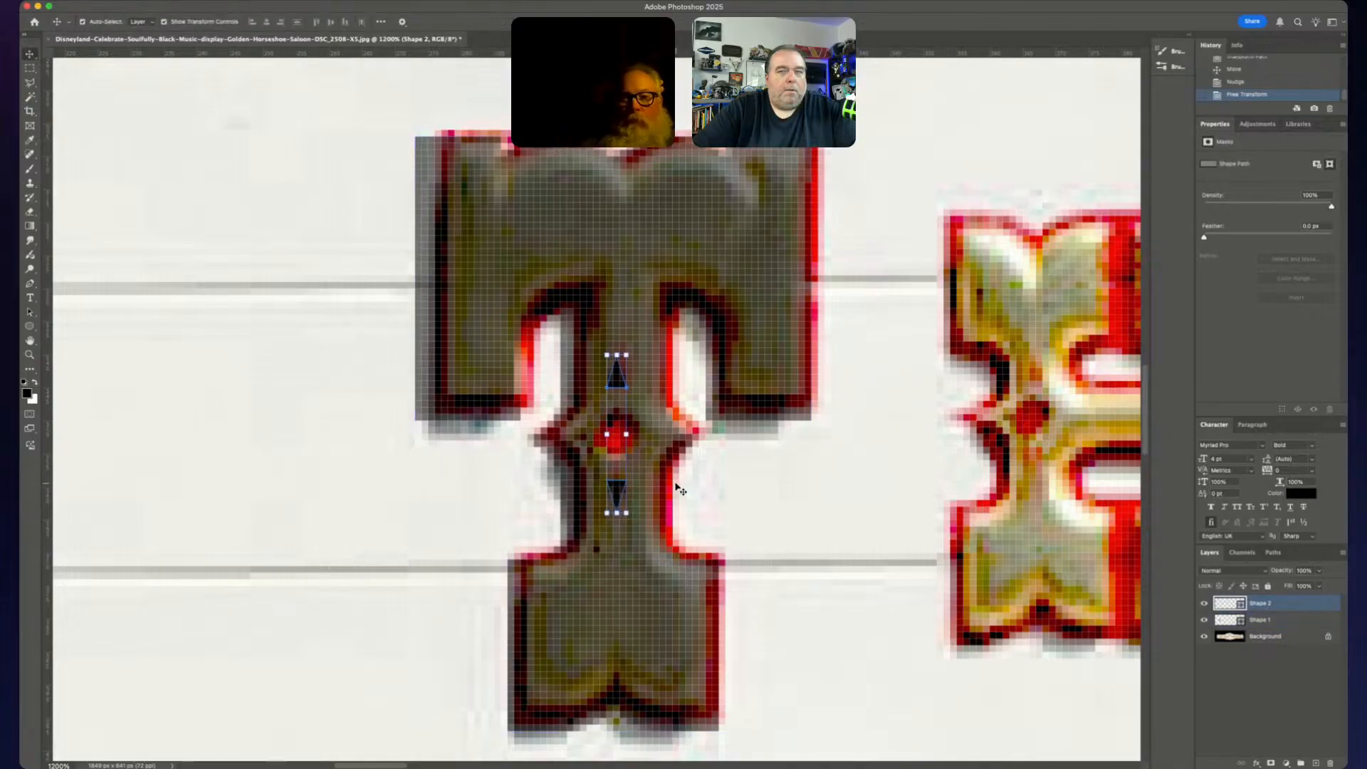
- Merge the Shape 1 and Shape 2 layers into one shape layer
left_click(1260, 620, "shift")
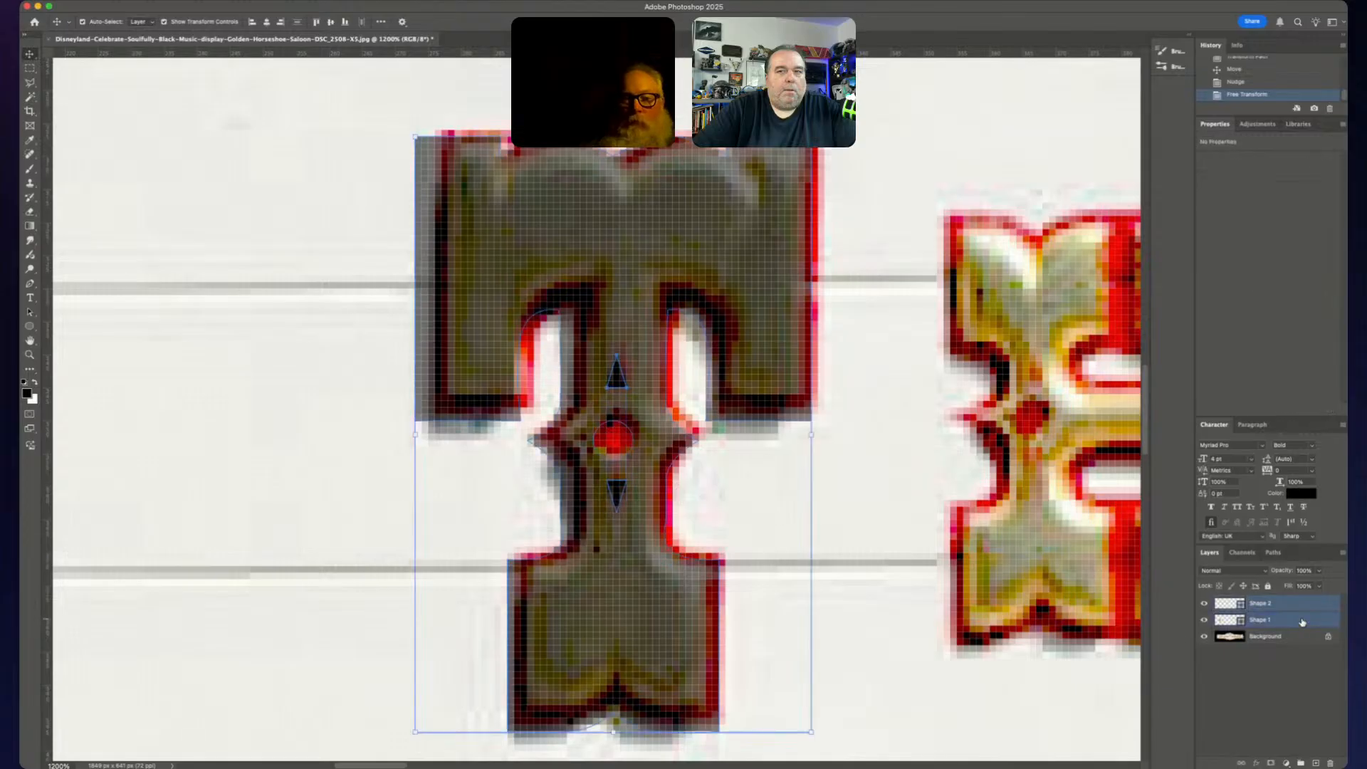
right_click(1261, 612)
left_click(1216, 578)
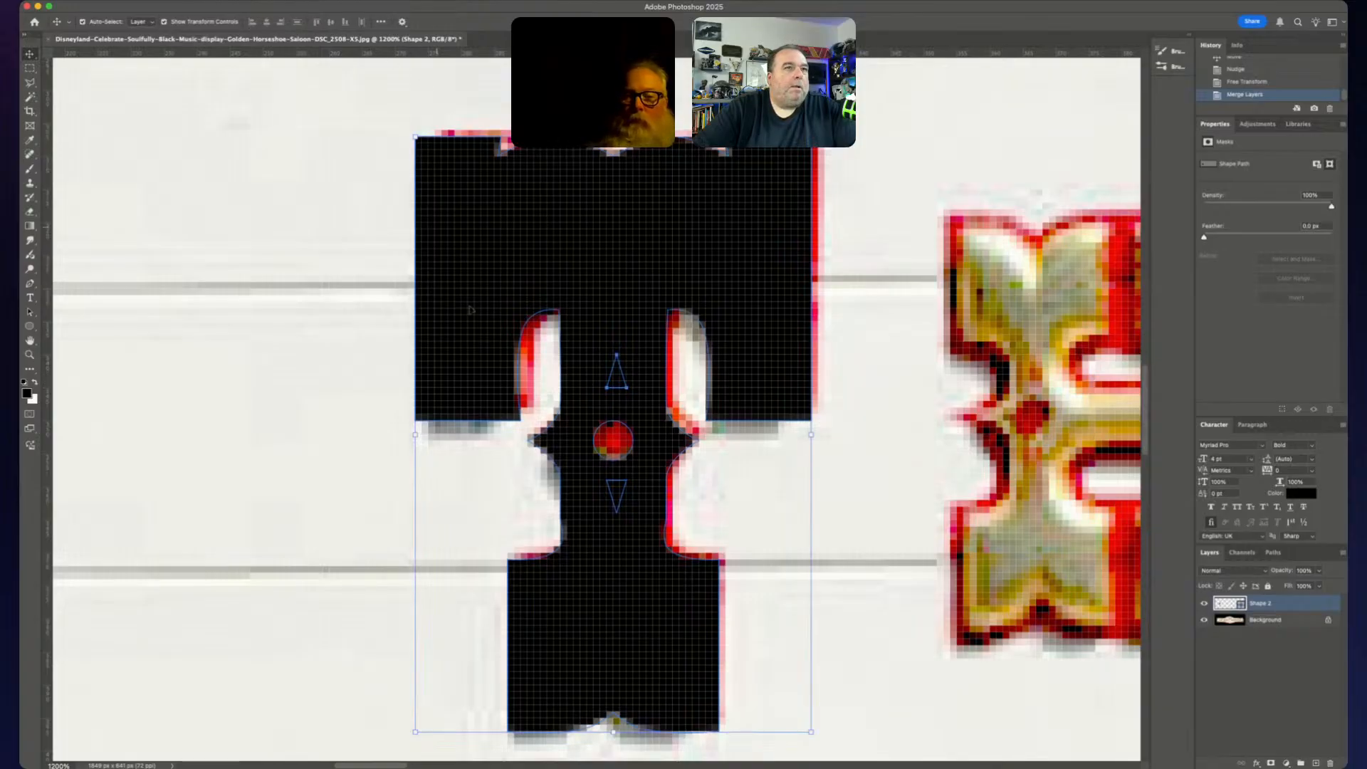
- Subtract the upper triangle from the merged T shape
key("p")
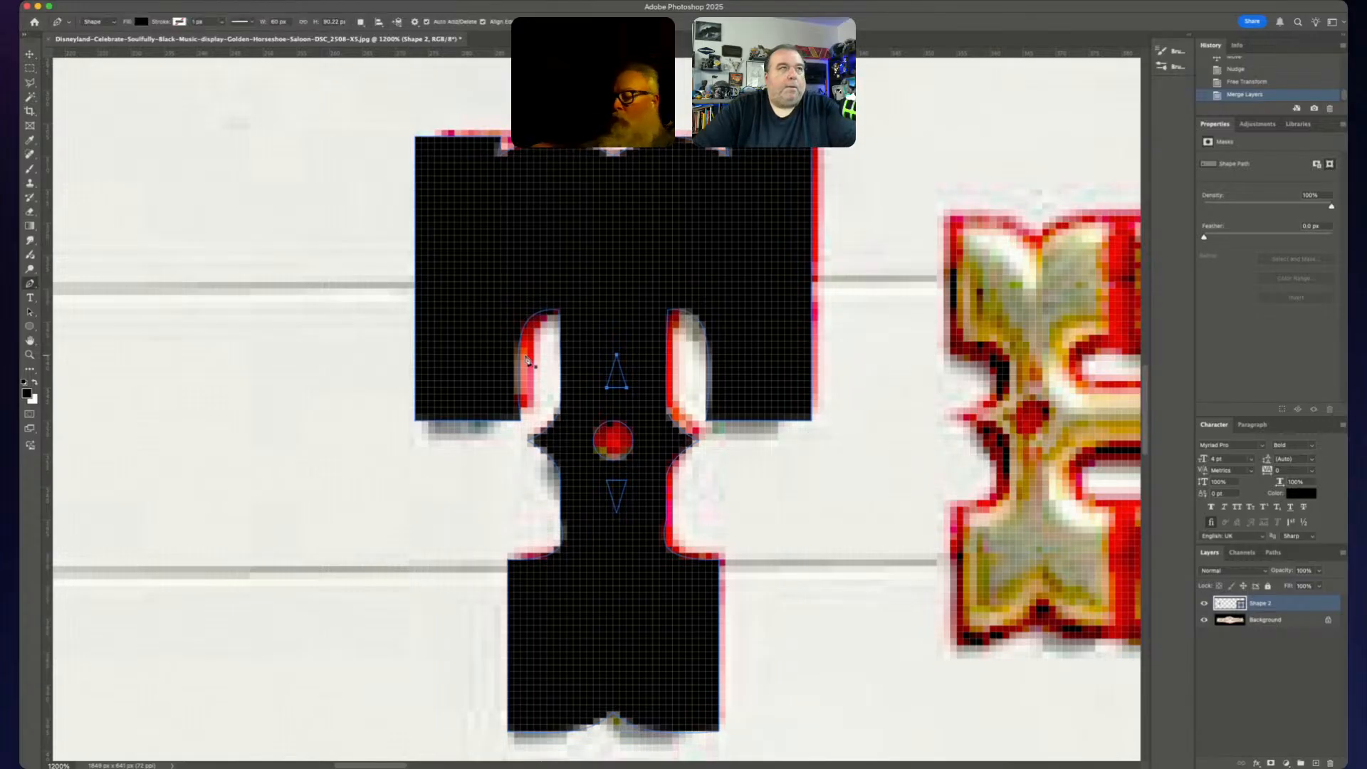
left_click(362, 22)
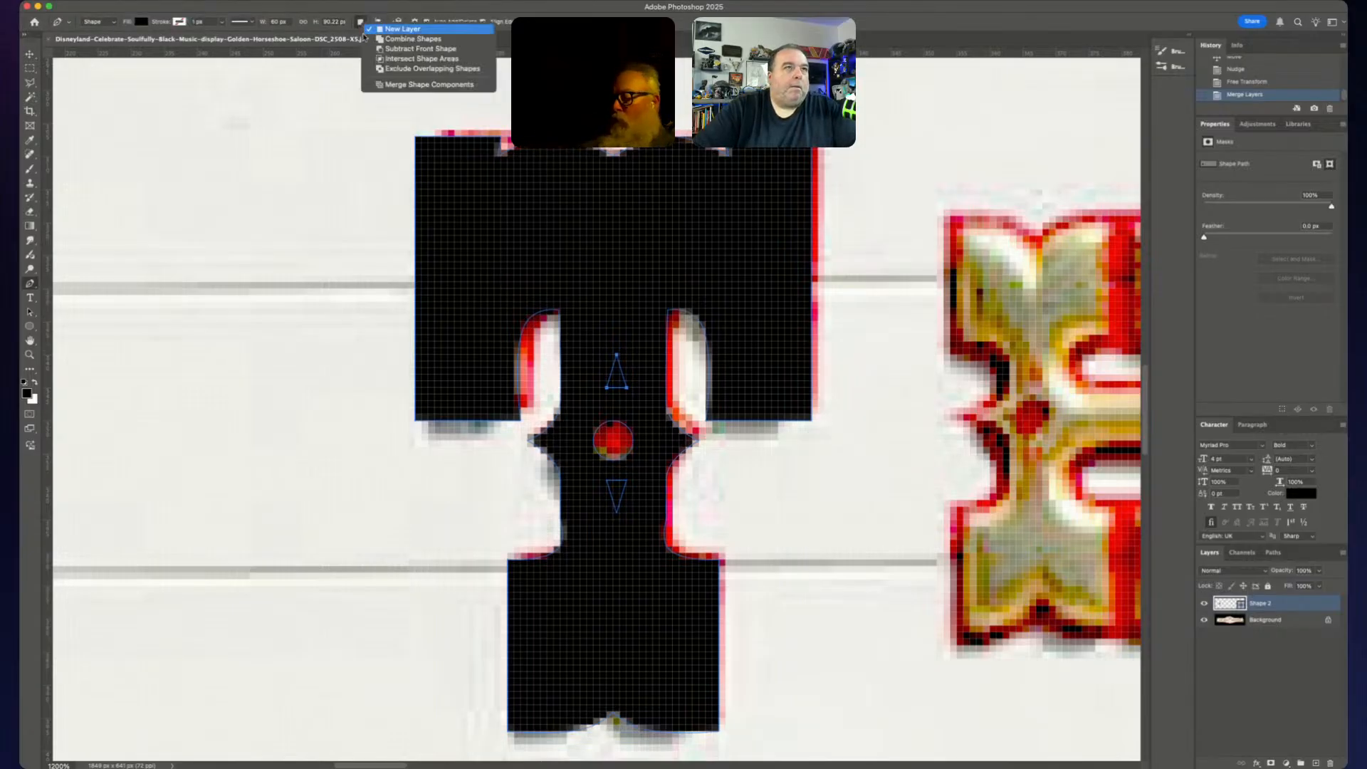
left_click(403, 49)
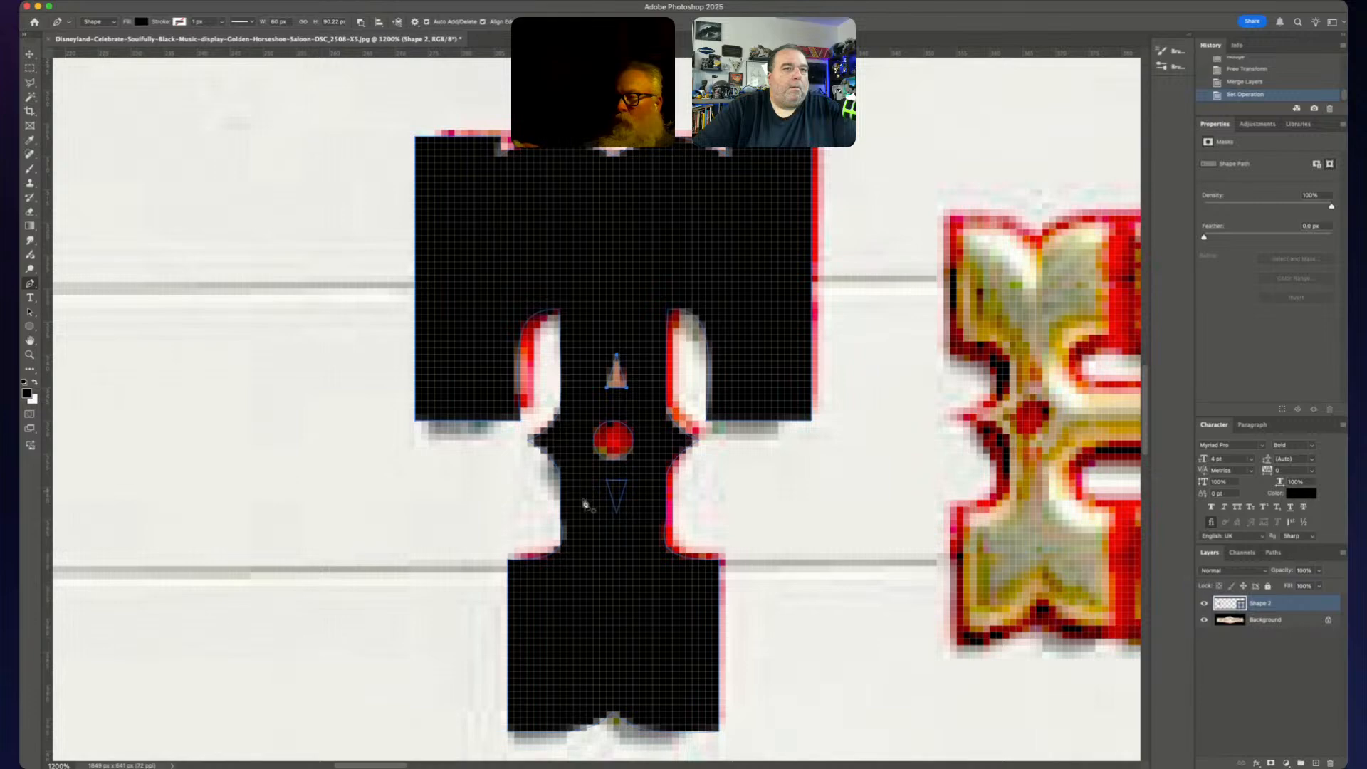
- Subtract the lower triangle from the merged T shape
left_click(360, 22)
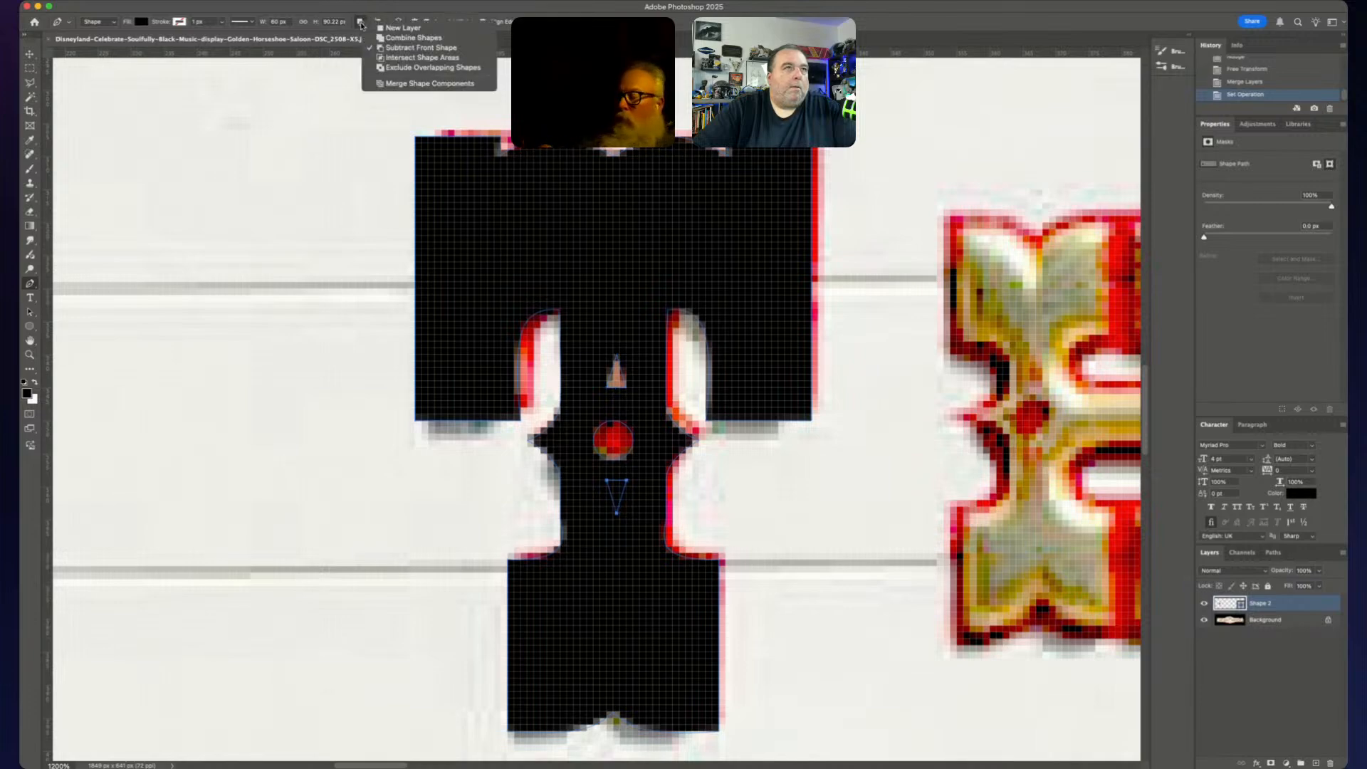
left_click(384, 39)
left_click(360, 23)
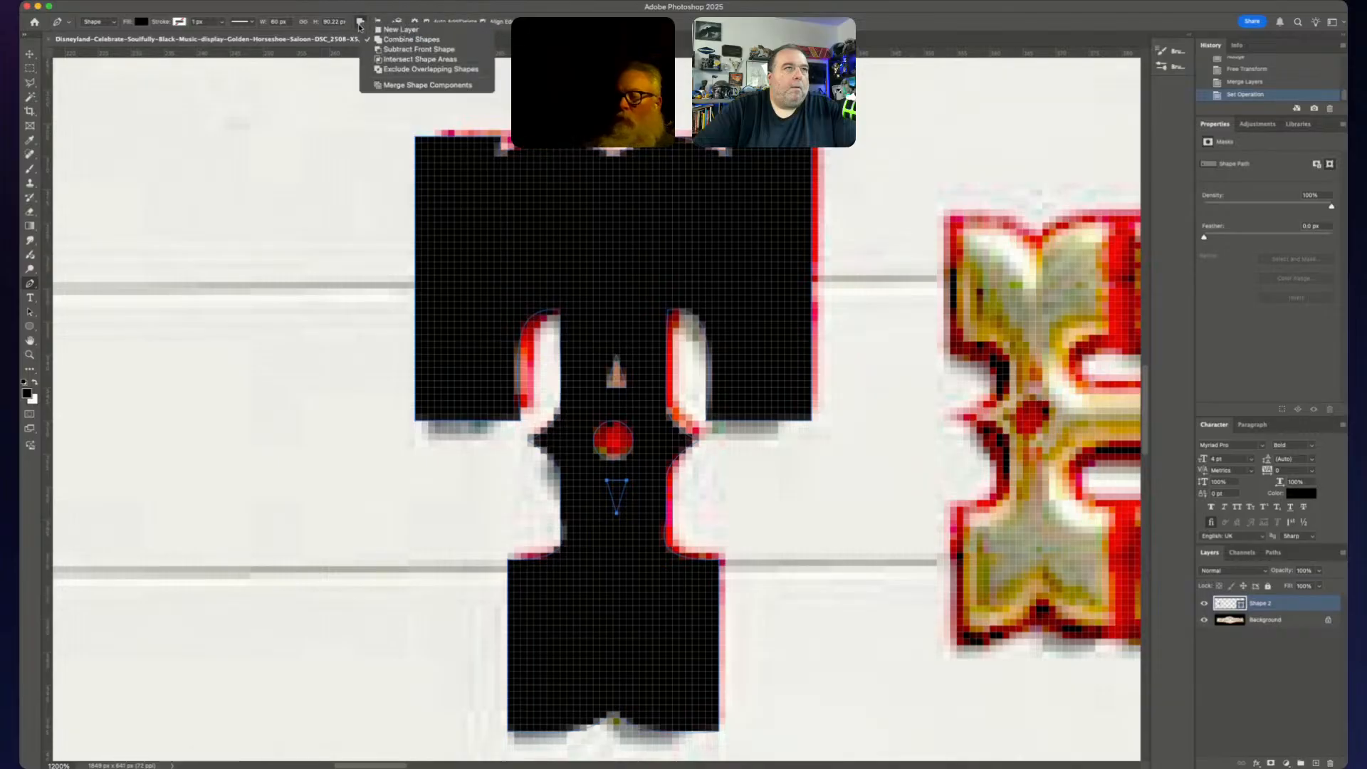
left_click(370, 50)
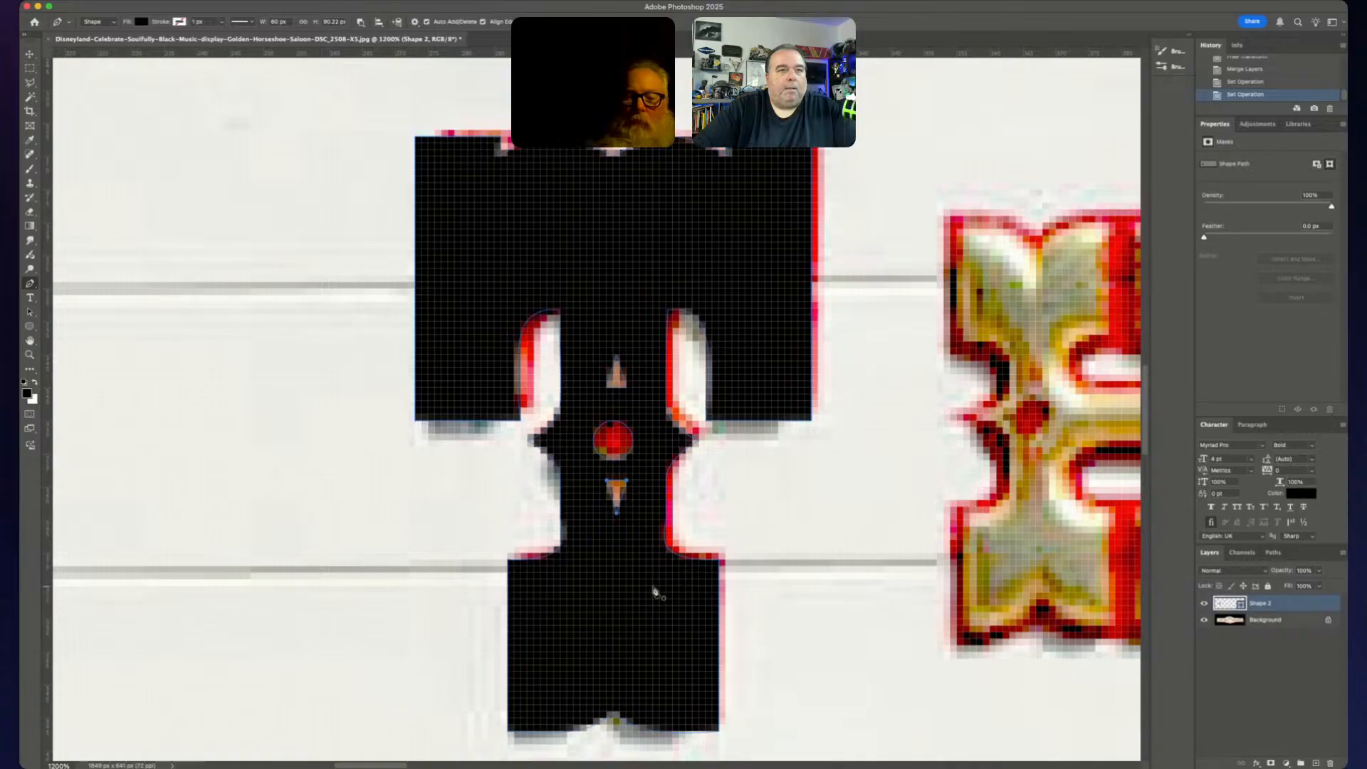
- Move the T shape aside onto the plain boards to check its cutouts, and bring it back over the photo's T
key("v")
left_click_drag(643, 591, 522, 582)
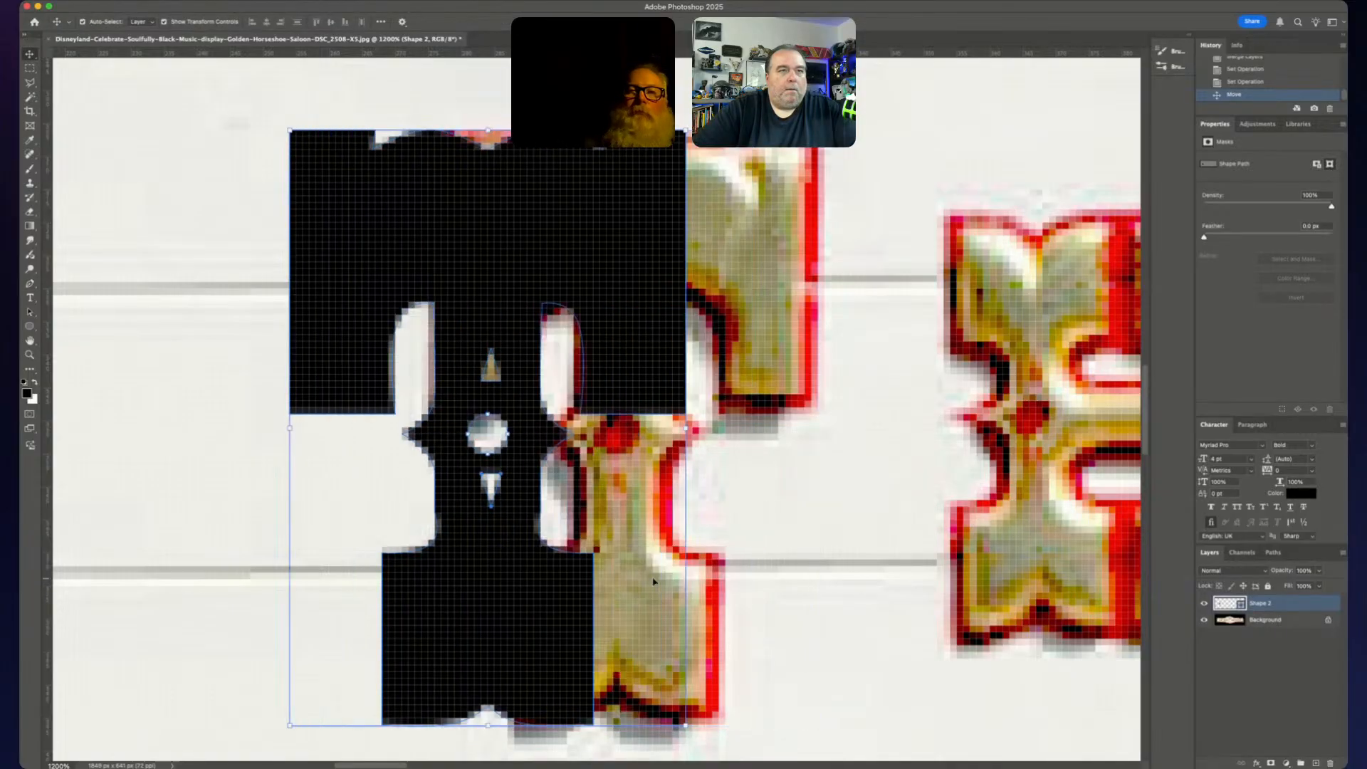
key("shift+Left")
key("shift+Left")
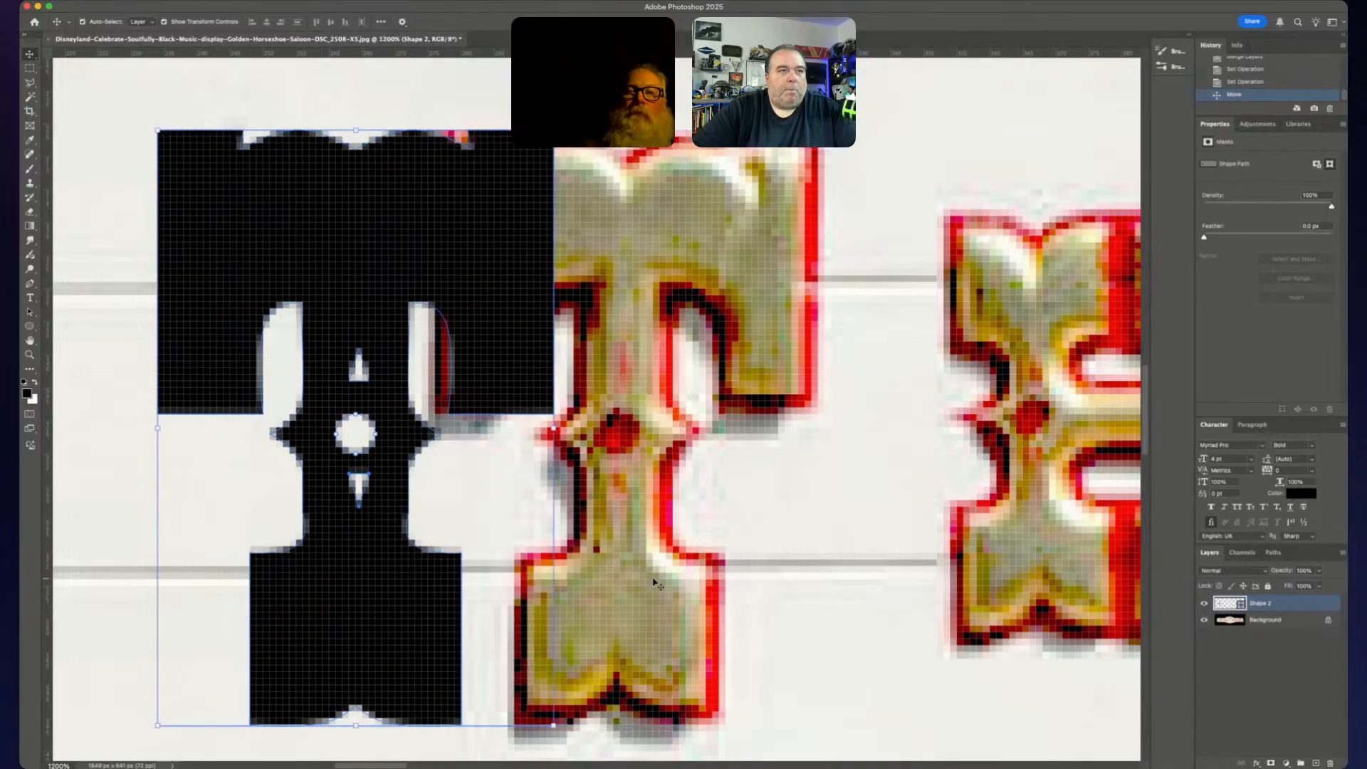
key("shift+Left")
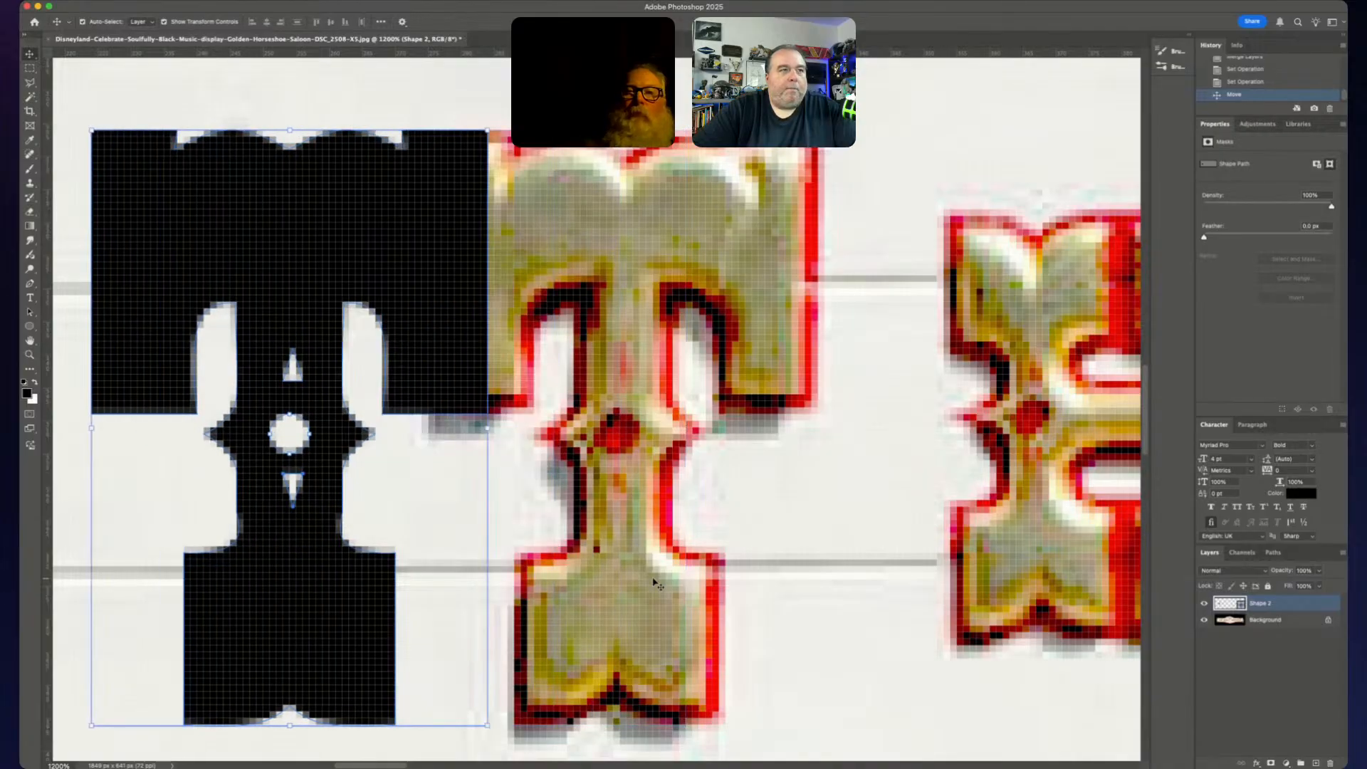
key("shift+Right")
key("shift+Right")
key("shift+Right")
key("shift+Right")
key("shift+Right")
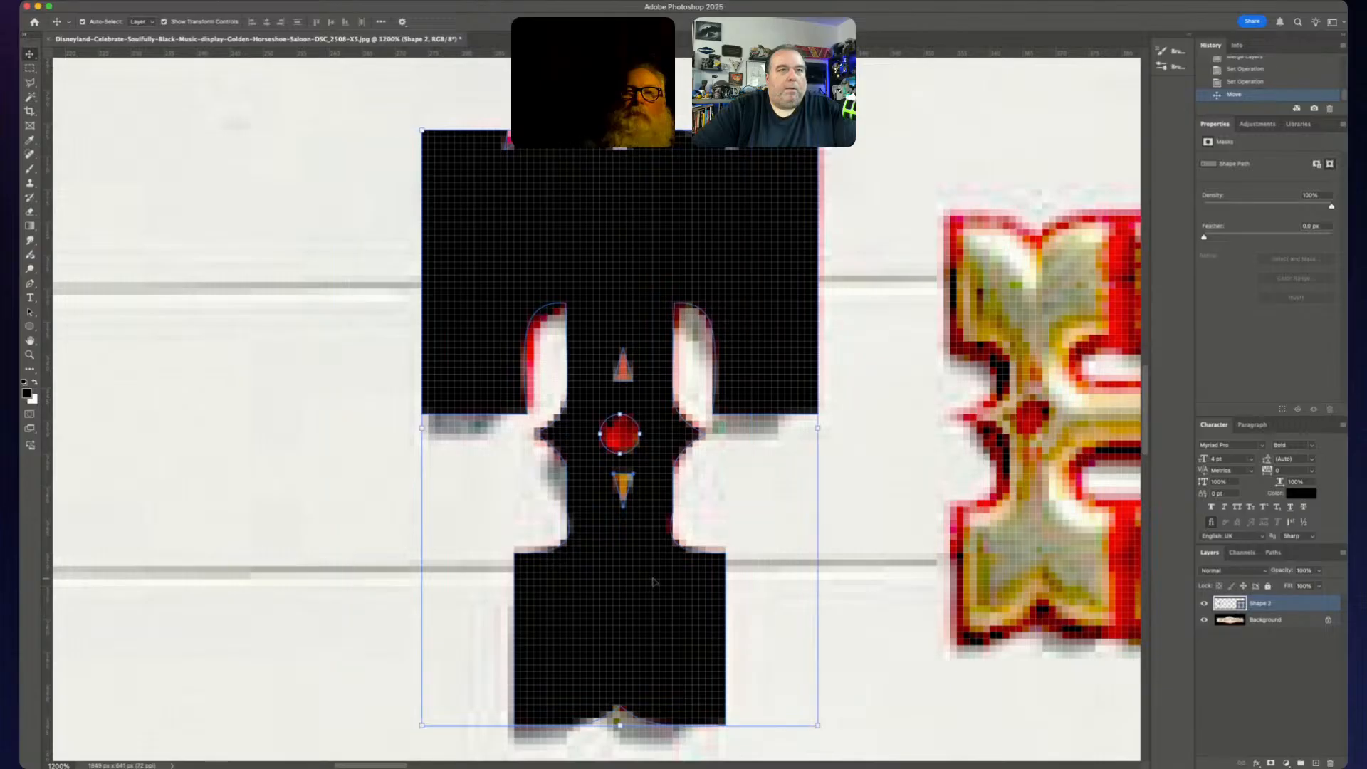
key("super+minus")
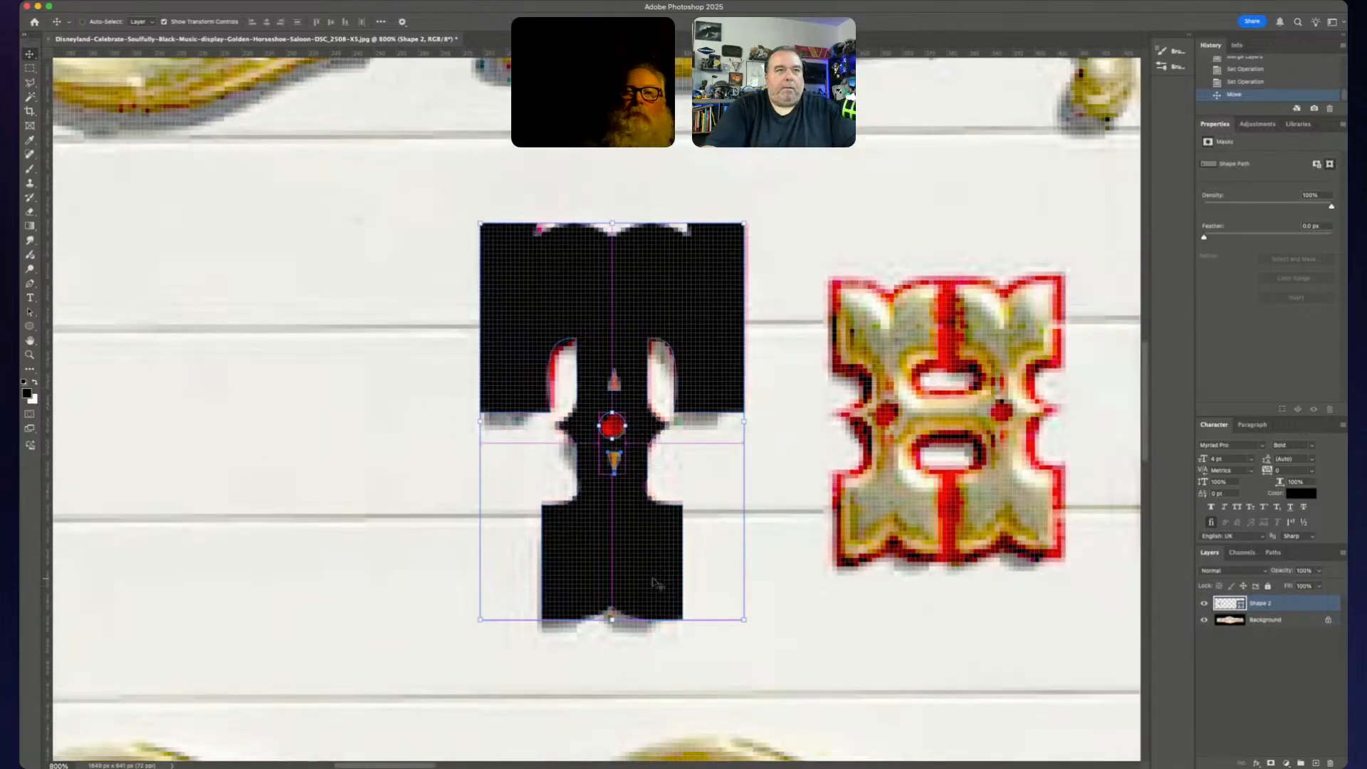
key("super+minus")
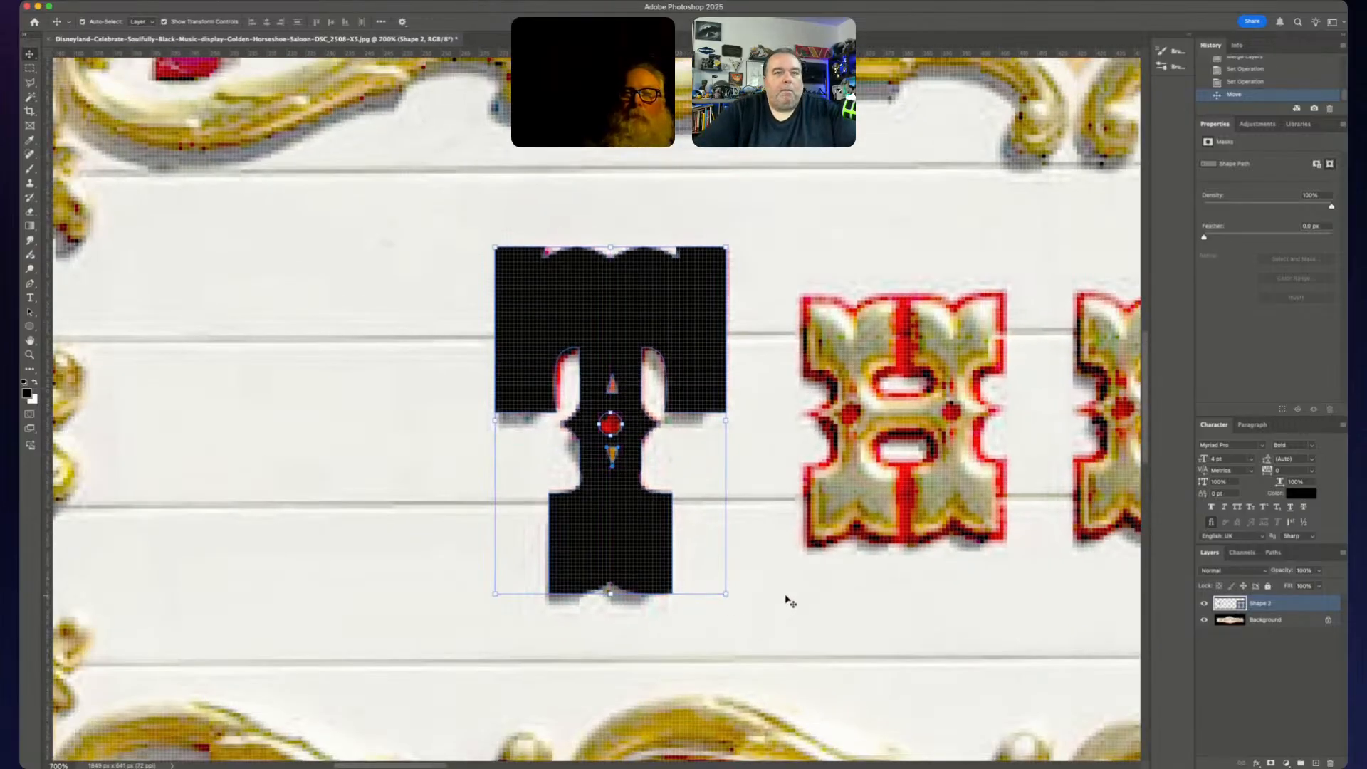
scroll(792, 596, "right", 3)
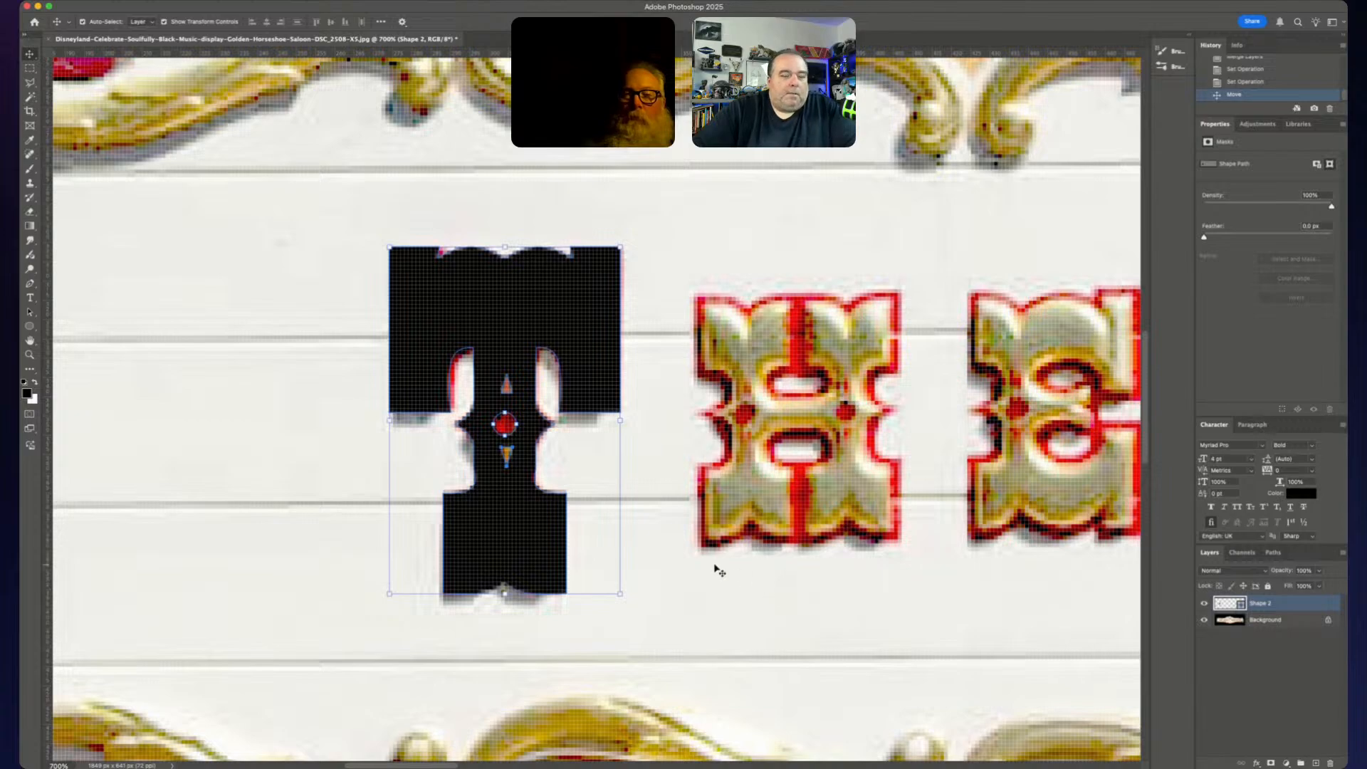
key("super+equal")
key("super+equal")
key("super+equal")
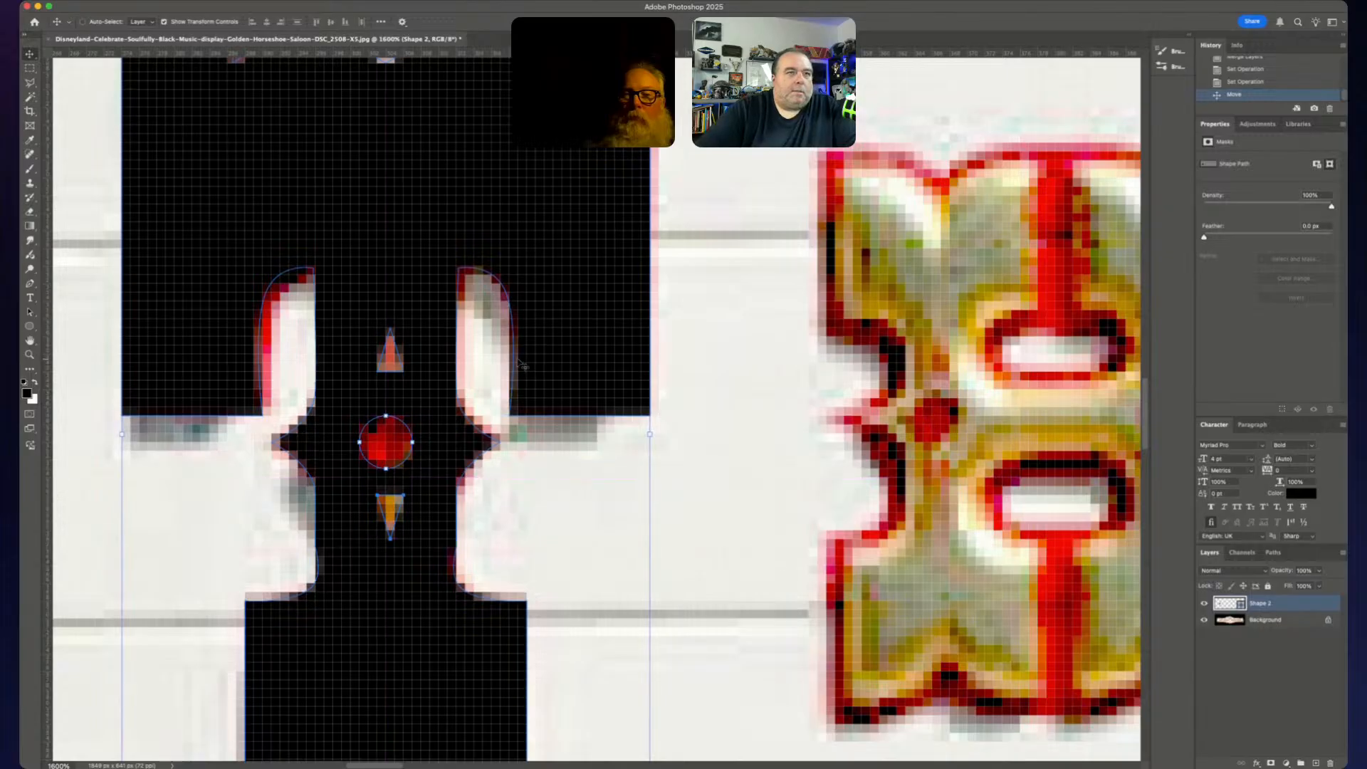
left_click(517, 331, "super")
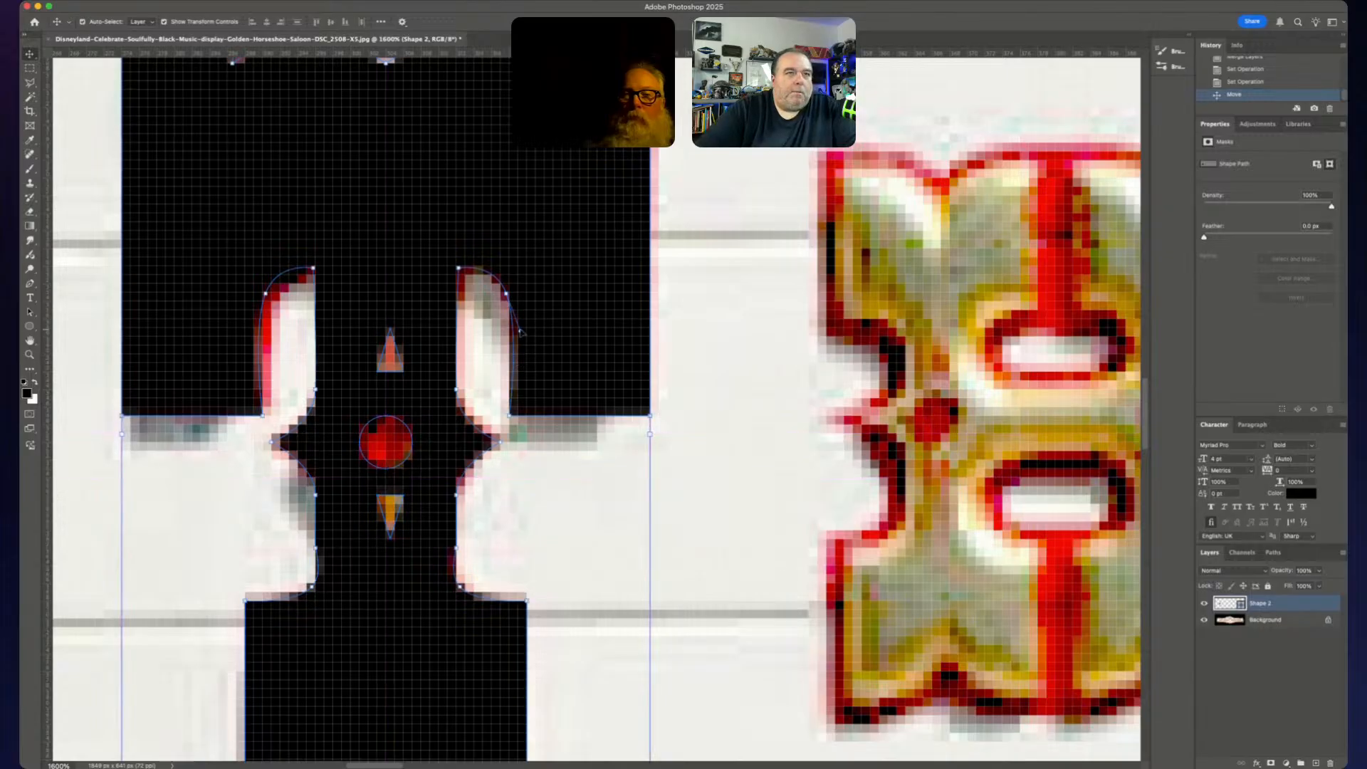
left_click_drag(520, 333, 520, 349)
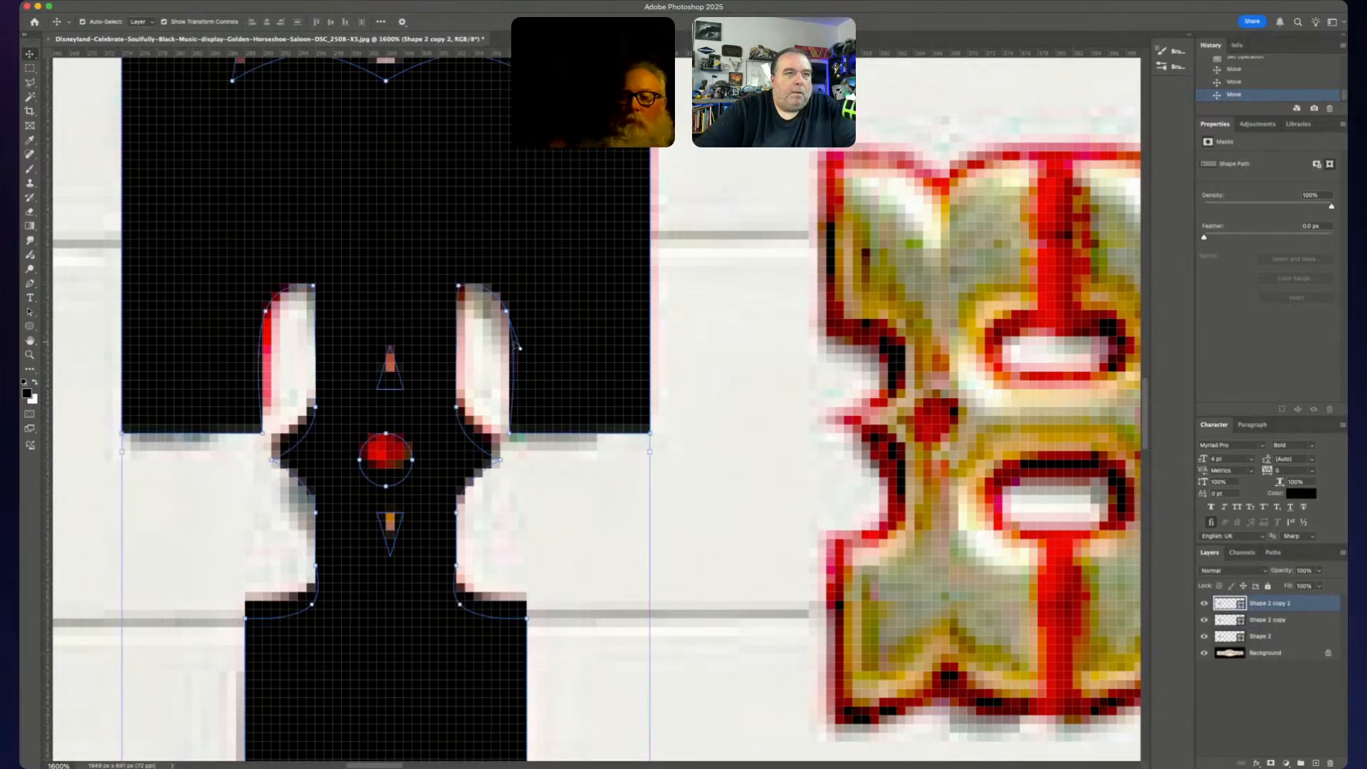
key("super+z")
key("super+z")
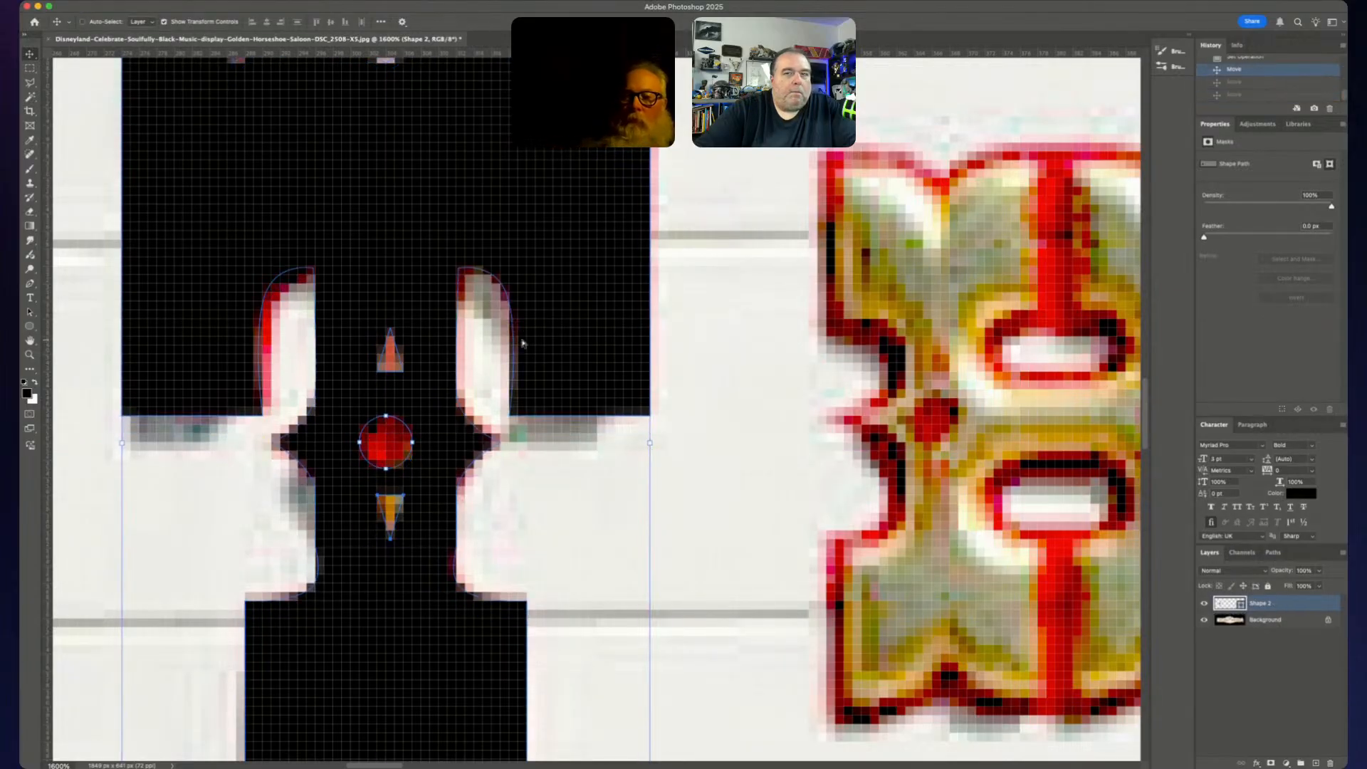
left_click(514, 338)
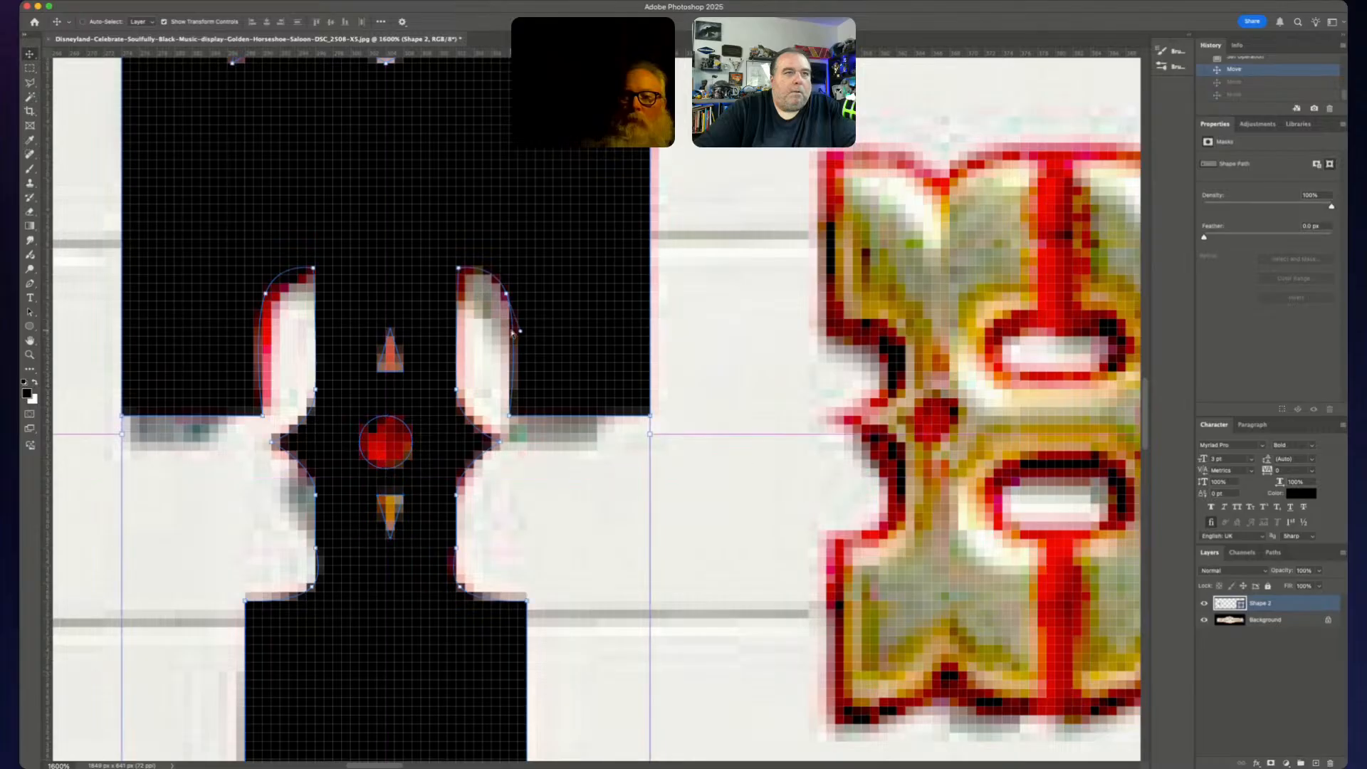
left_click_drag(521, 333, 520, 338, "alt")
key("super+z")
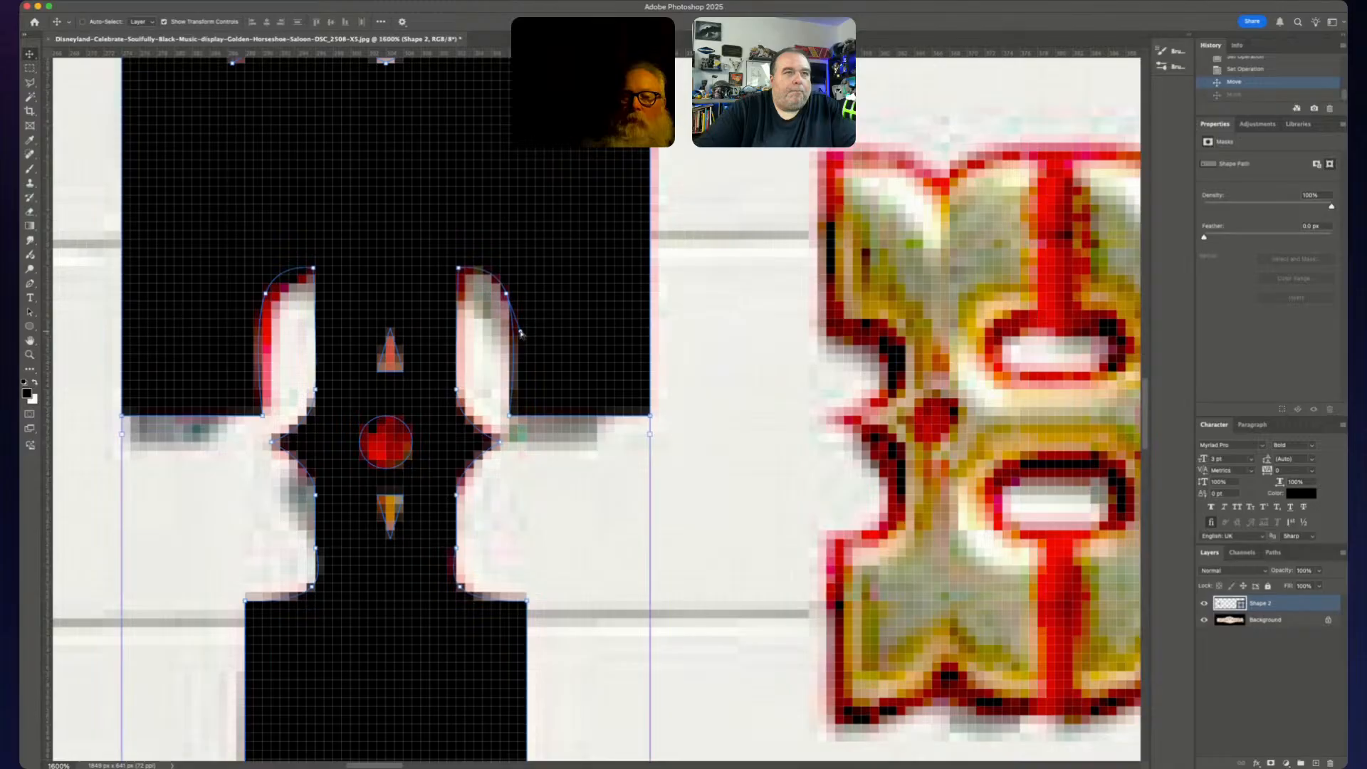
- Make the outer sides of both openings beside the T's stem vertical by adjusting their upper anchor points and curve handles with the Pen tool
key("p")
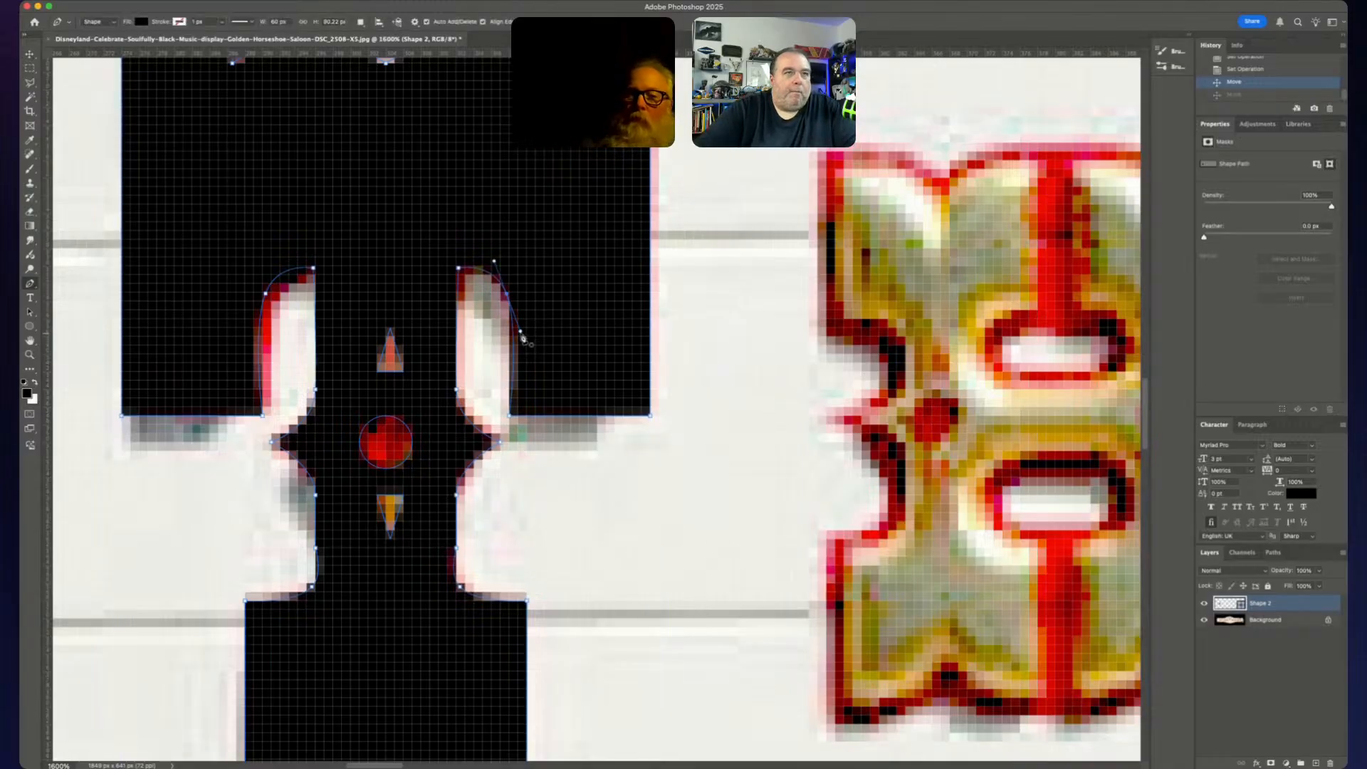
left_click_drag(522, 337, 507, 327)
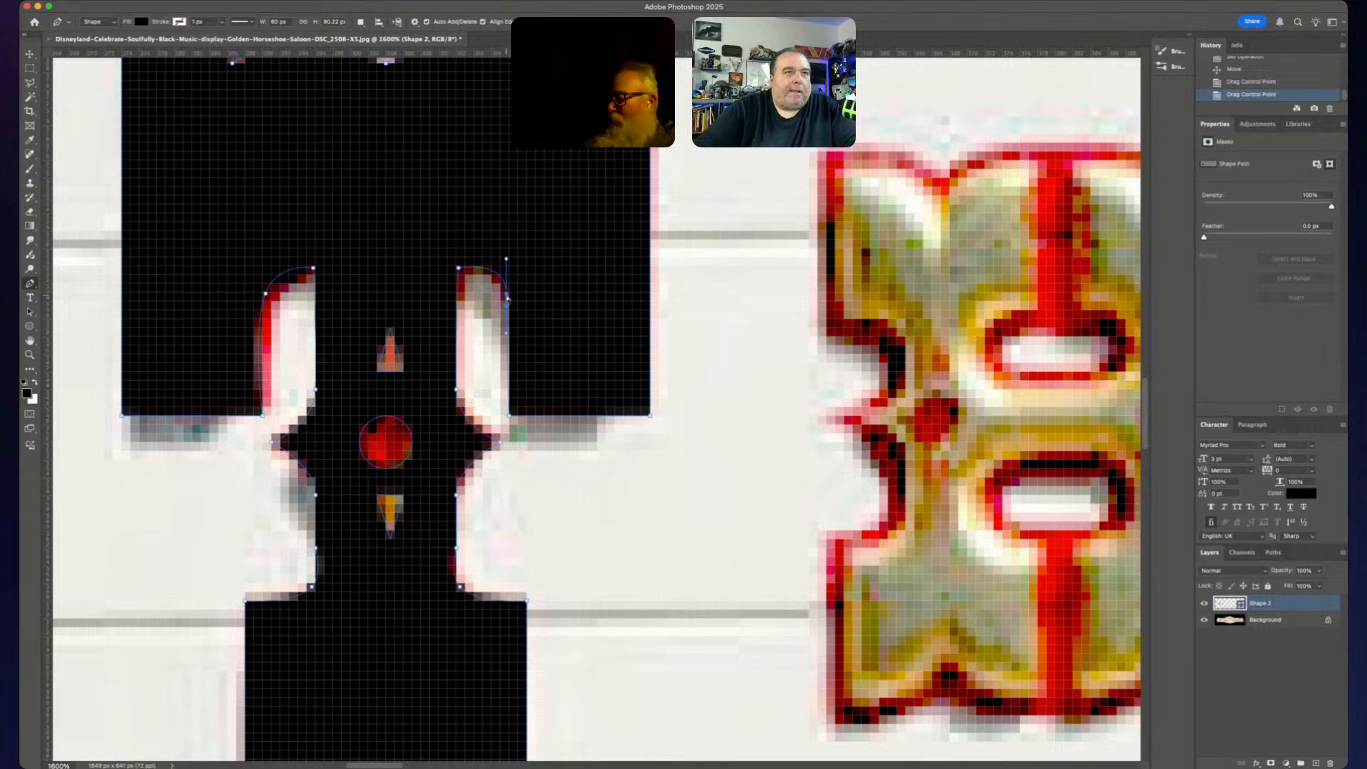
left_click_drag(506, 296, 508, 304)
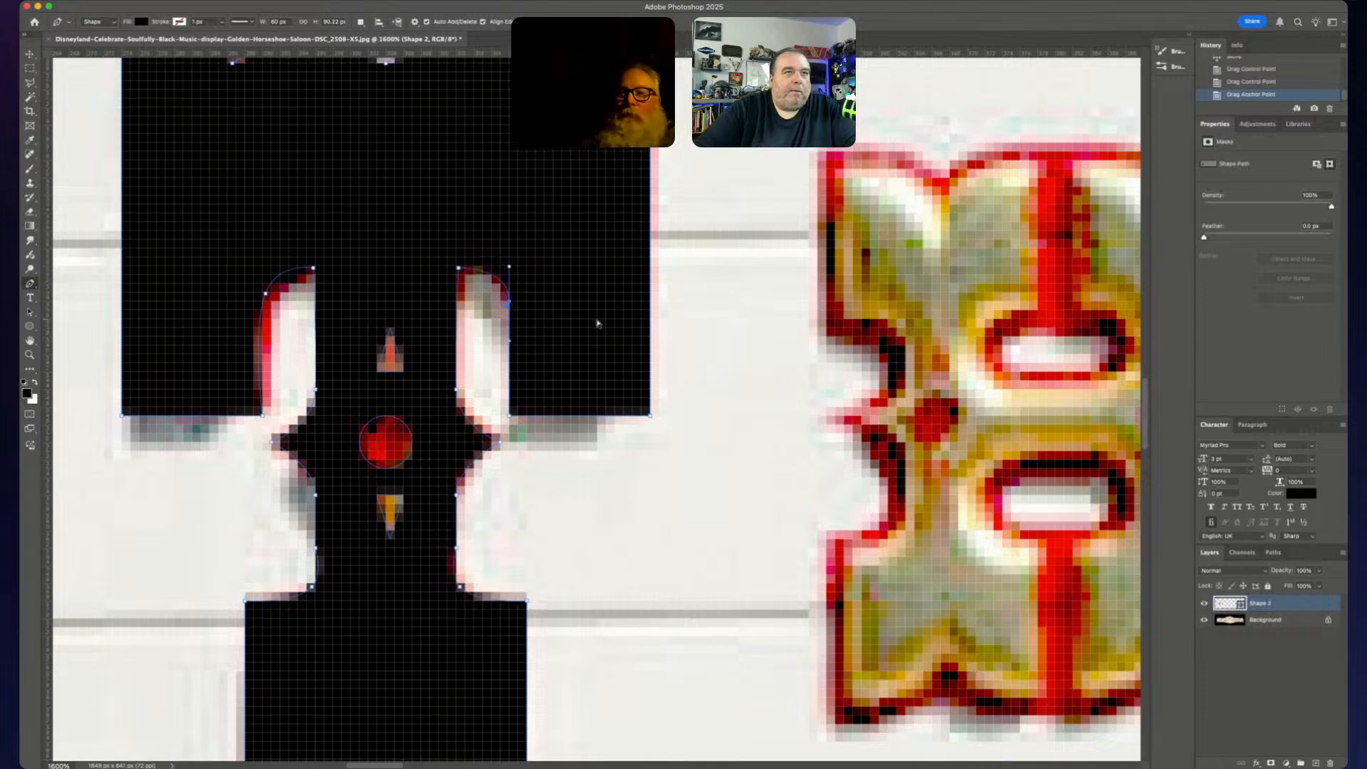
left_click(265, 292)
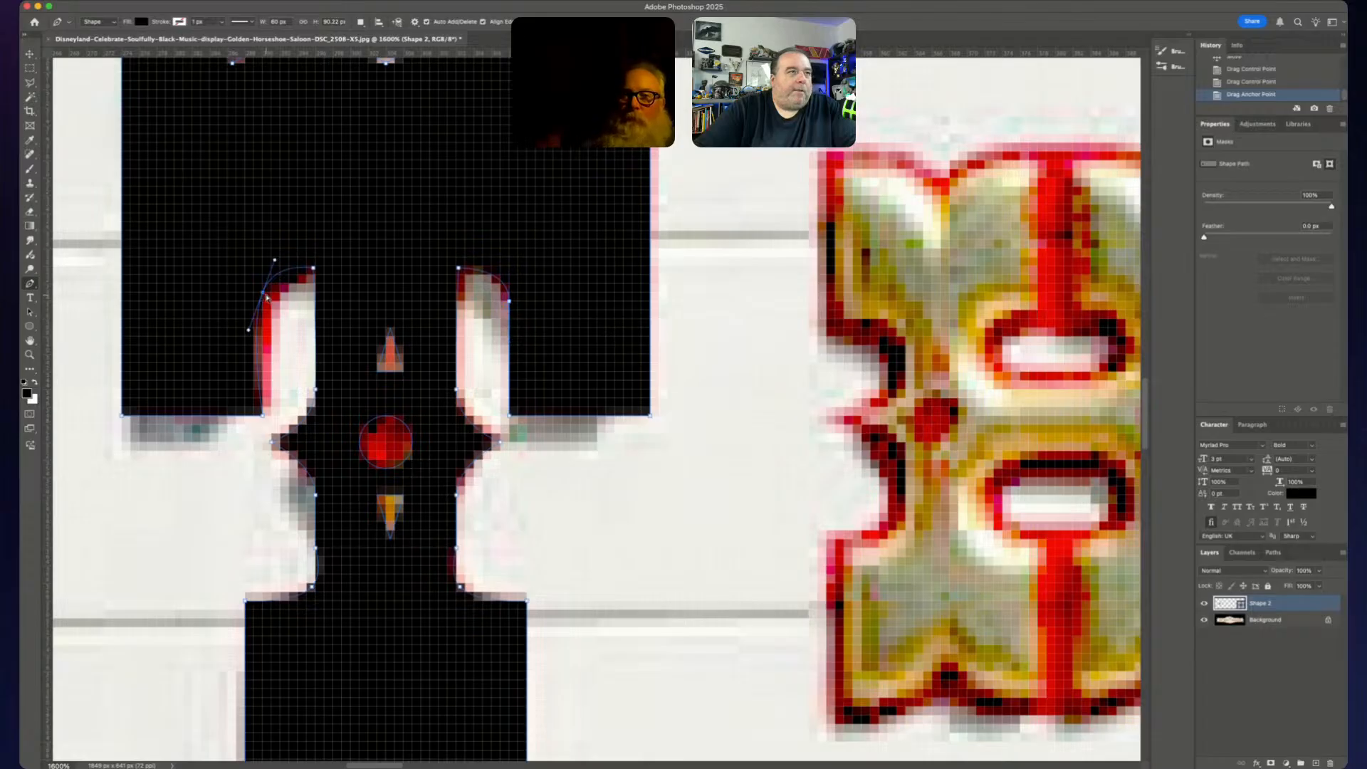
left_click_drag(251, 332, 263, 302)
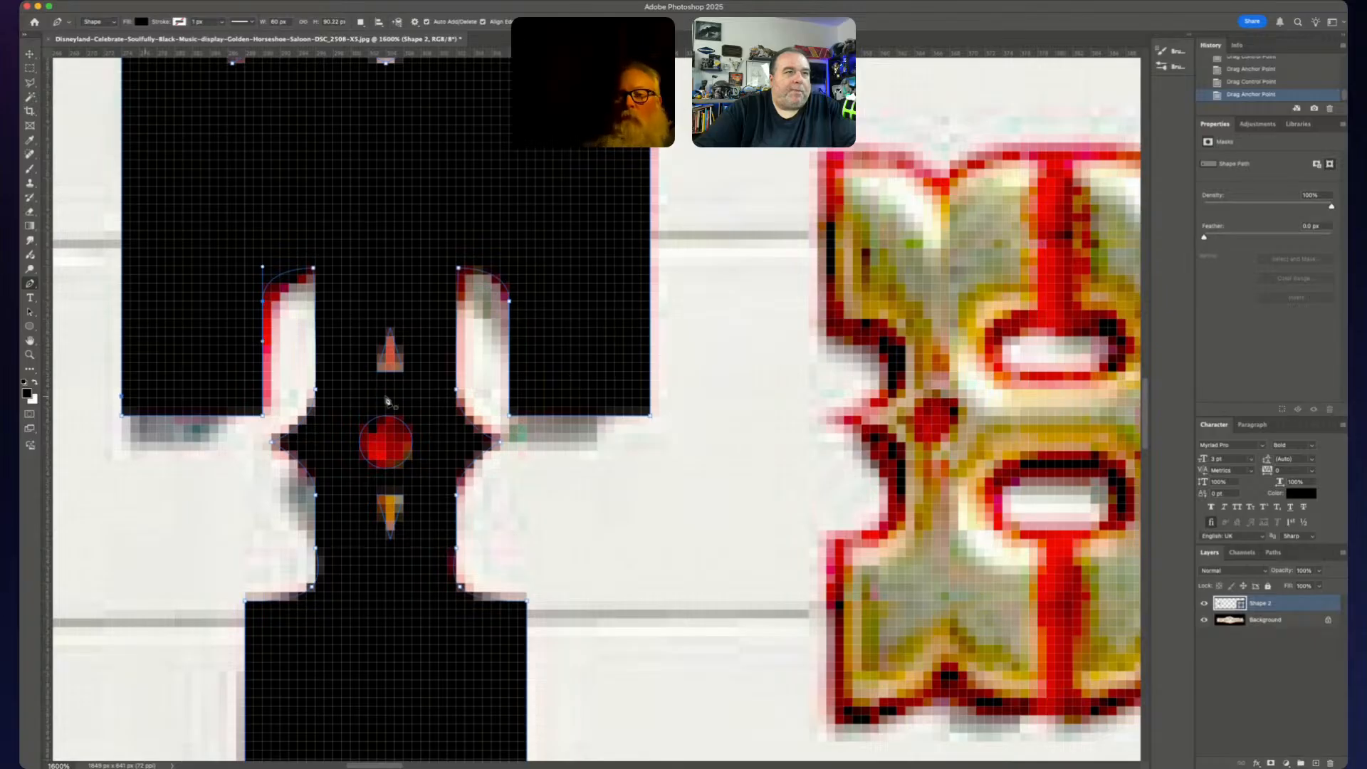
- Align the lower anchor points of both notches in the T's top edge so the notch sides run vertical
scroll(617, 420, "up", 3)
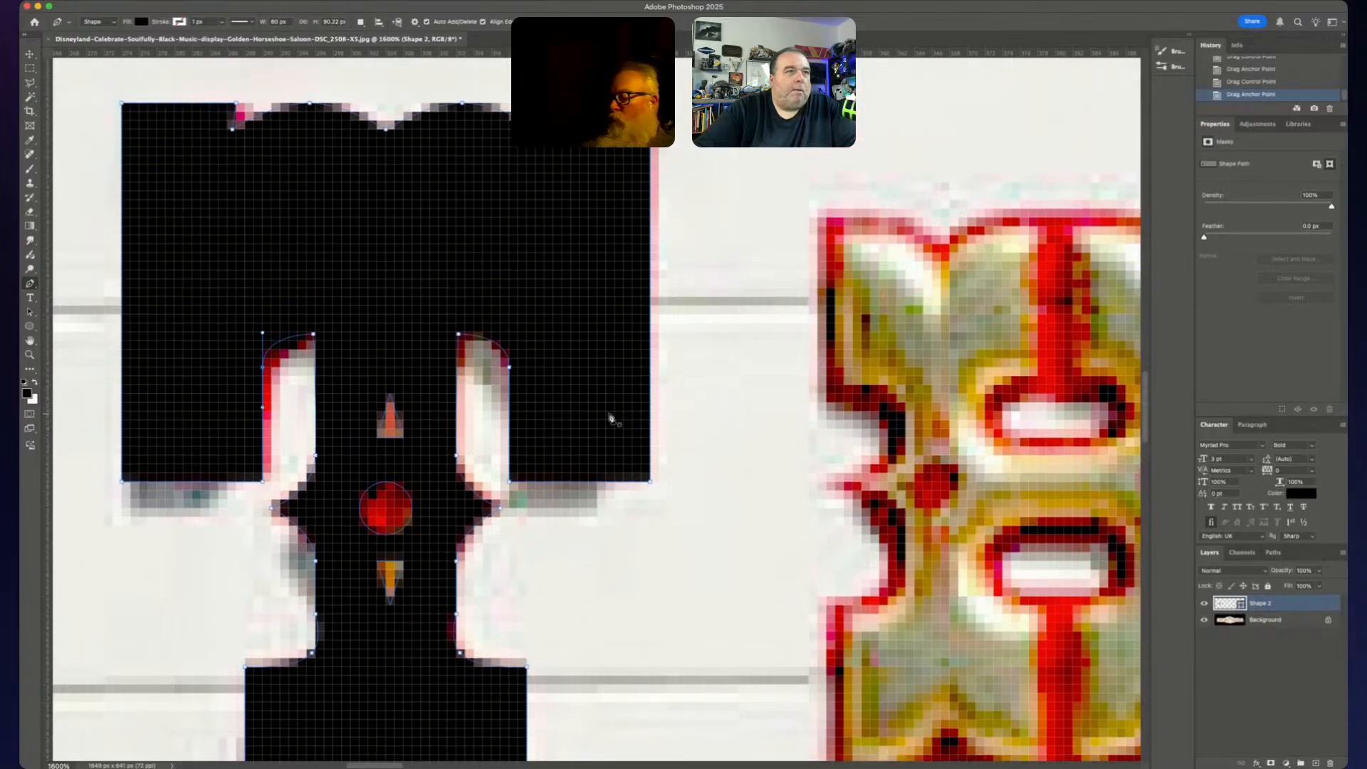
scroll(607, 416, "up", 3)
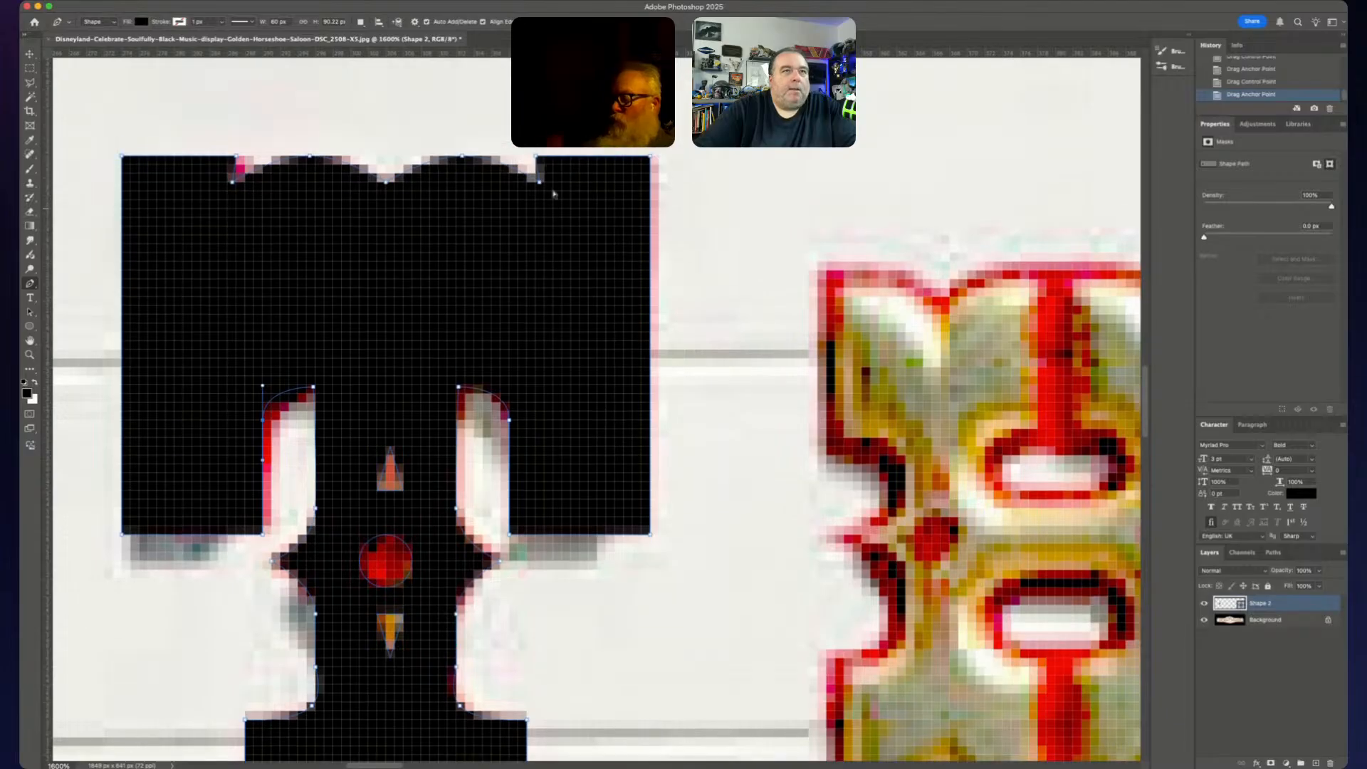
left_click_drag(536, 184, 535, 182)
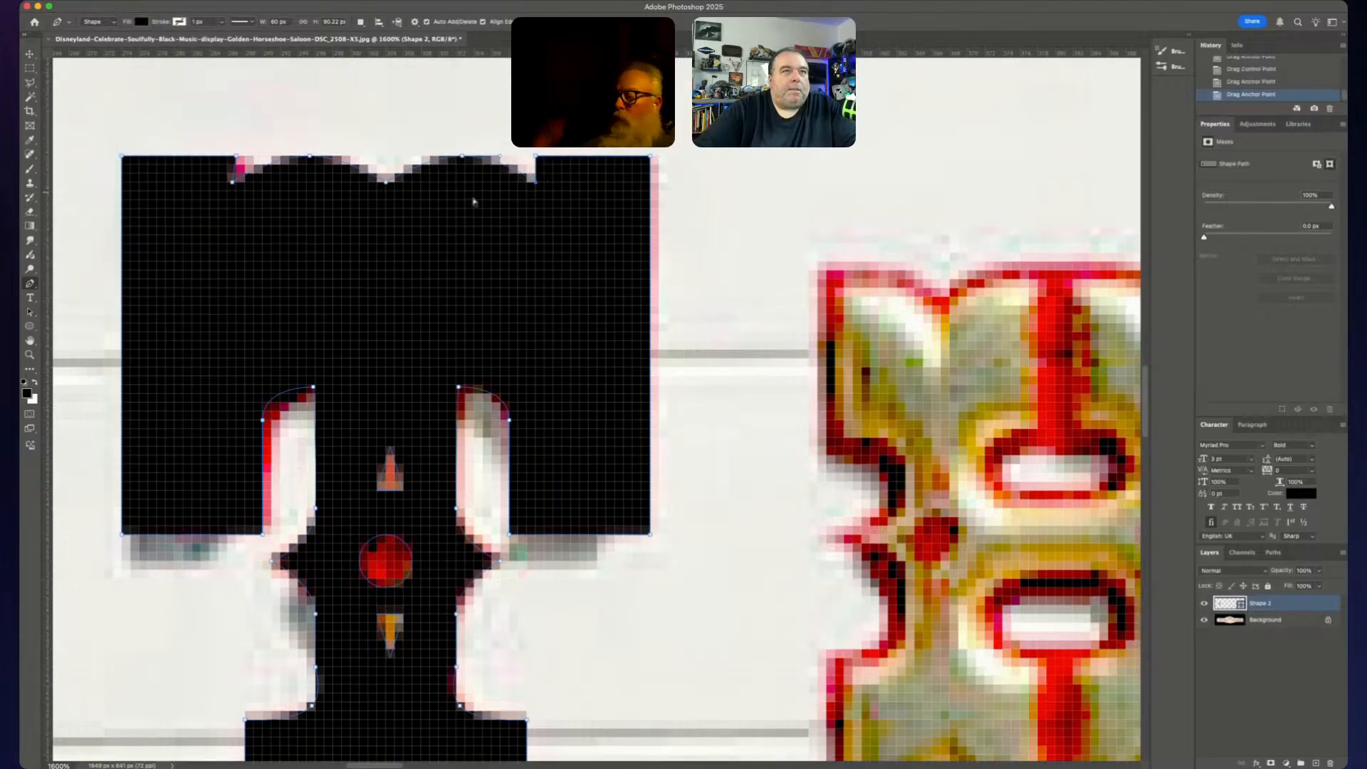
left_click_drag(236, 184, 237, 183)
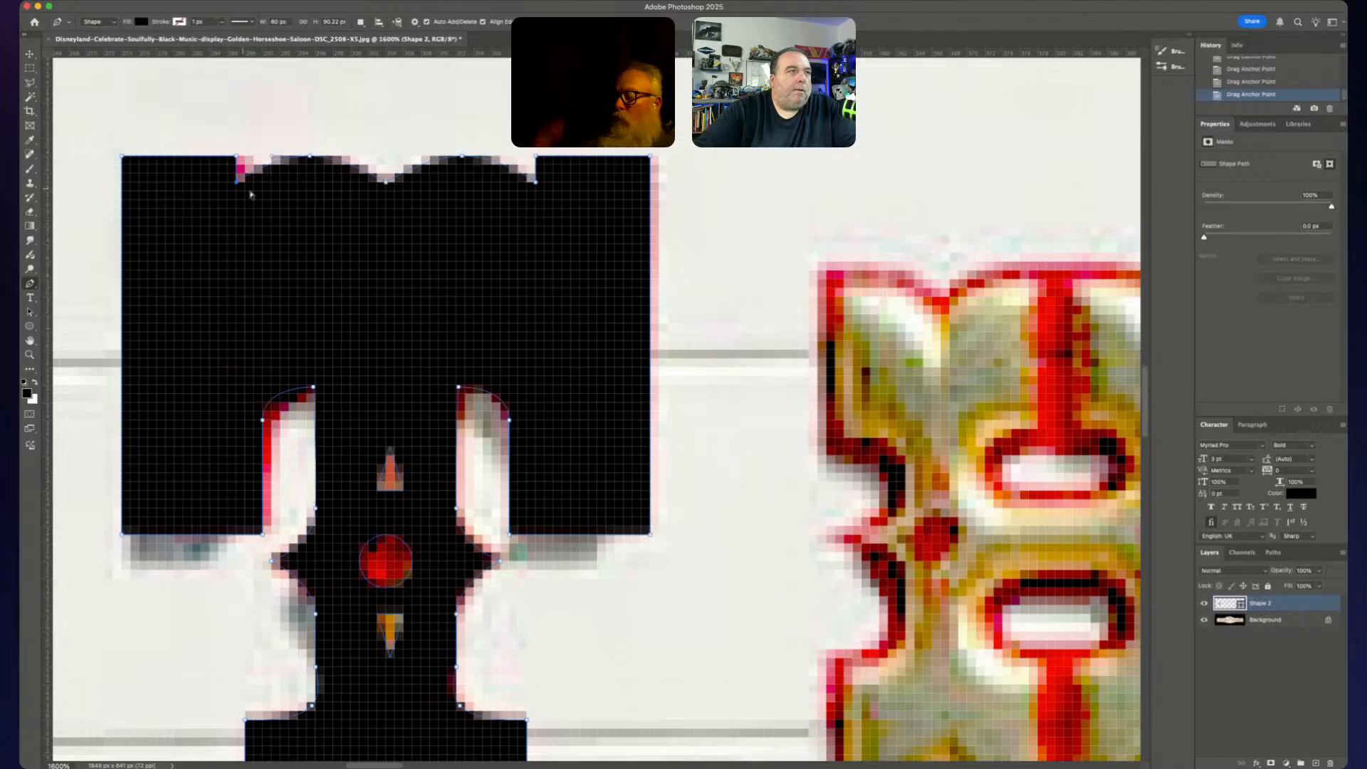
- Nudge the inner upper anchor points of both openings into line with the sides of the T's stem
scroll(262, 201, "down", 5)
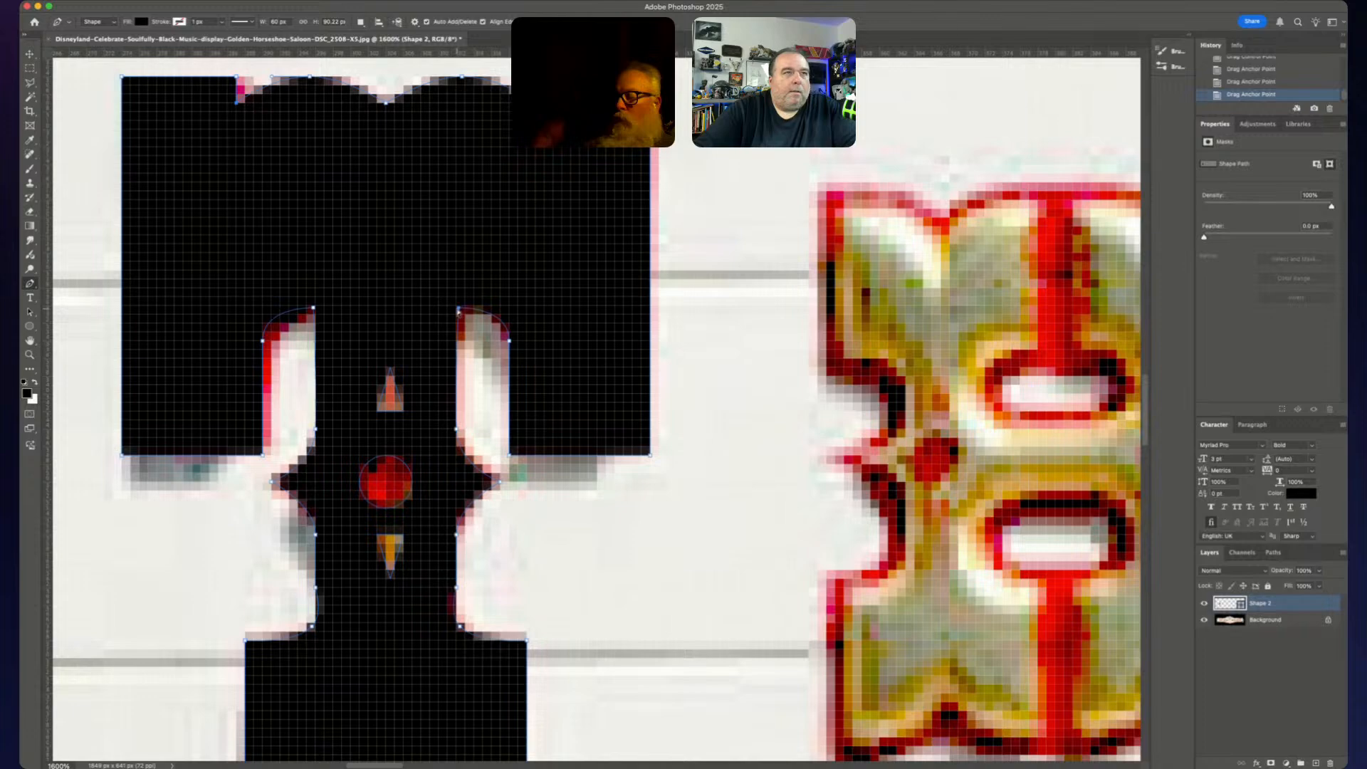
left_click(458, 309)
left_click(314, 310)
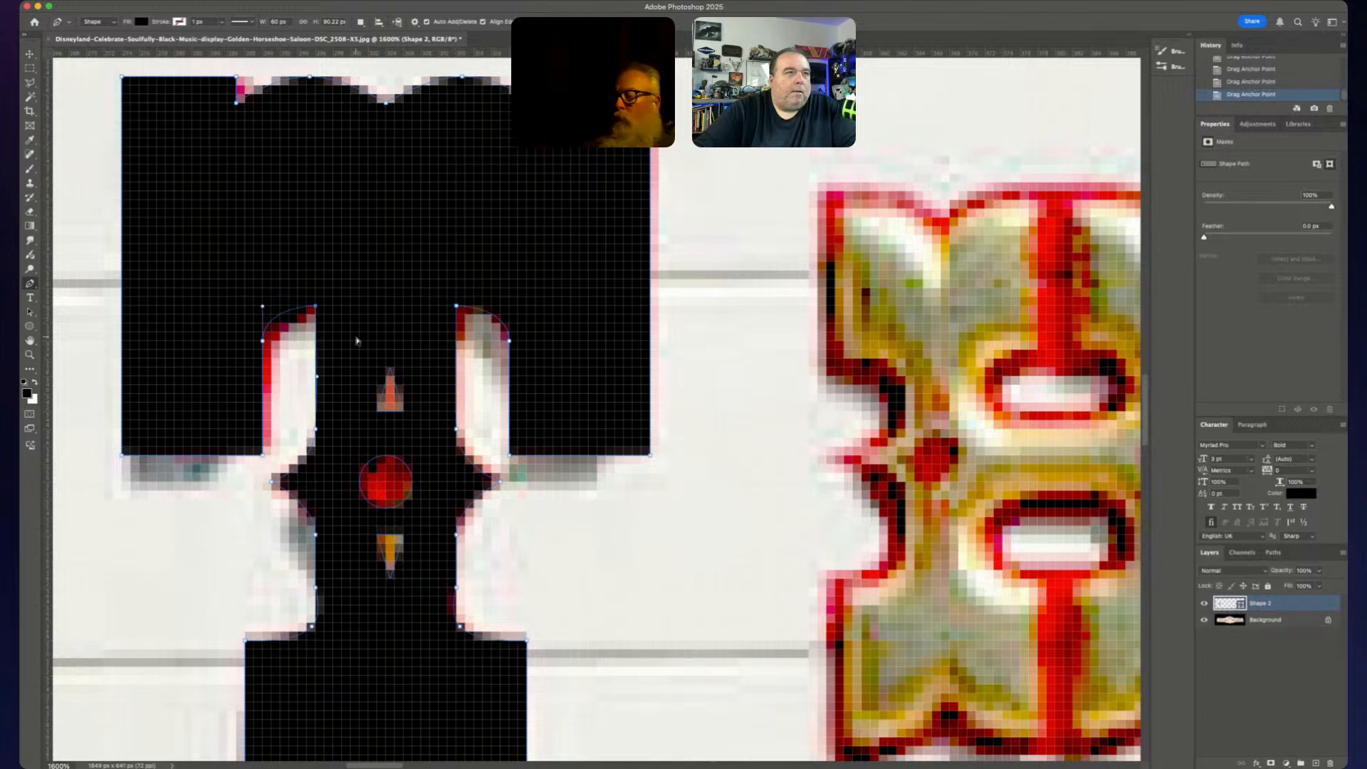
- Reshape the left curve where the stem meets the base, aligning its anchor and handle vertically with the stem's side
scroll(358, 340, "down", 5)
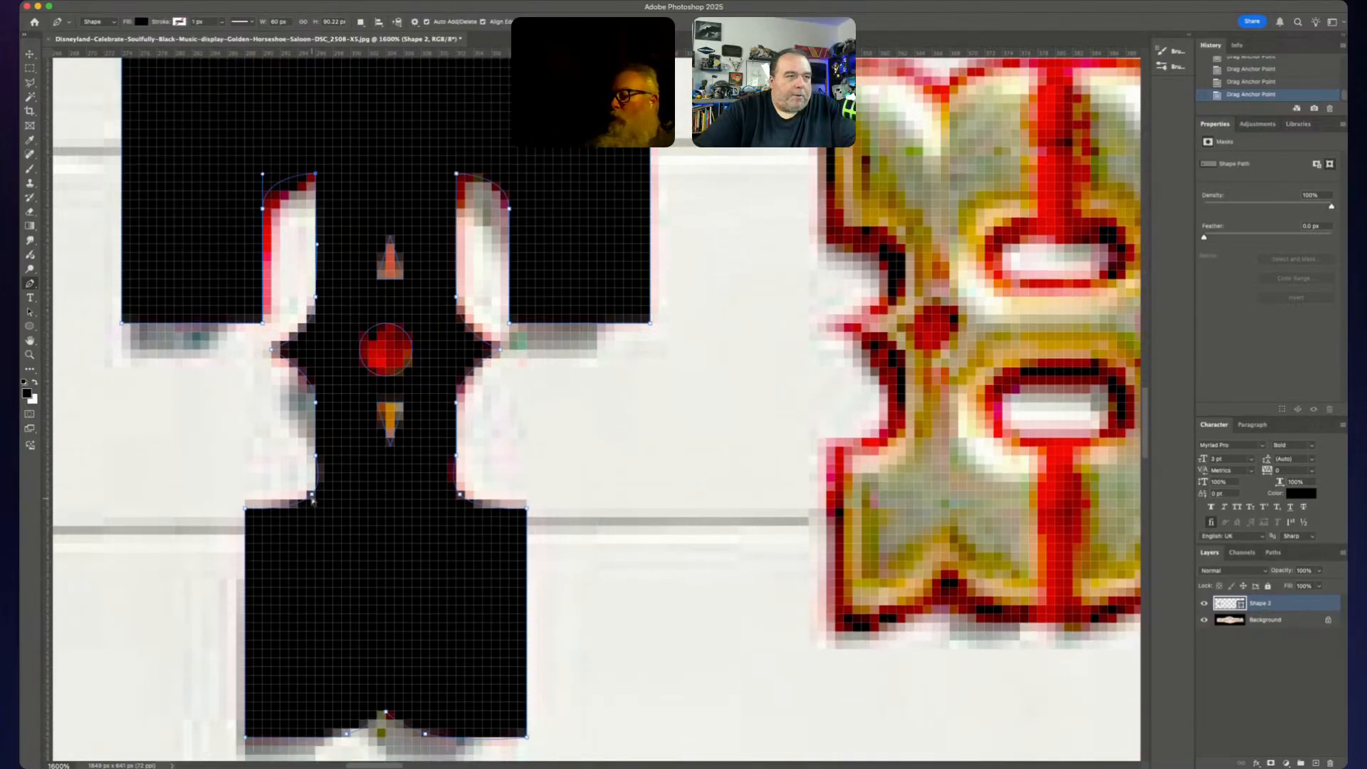
key("super+h")
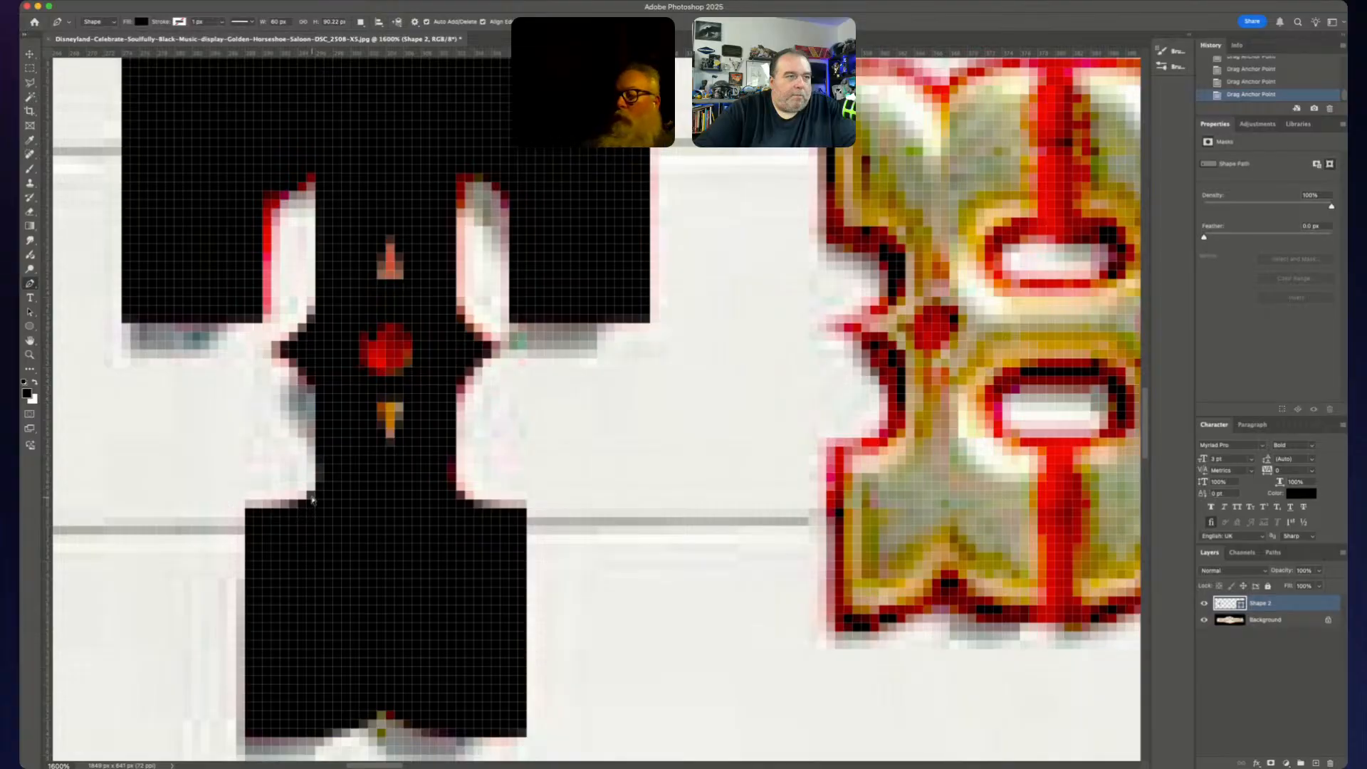
left_click_drag(311, 500, 317, 491)
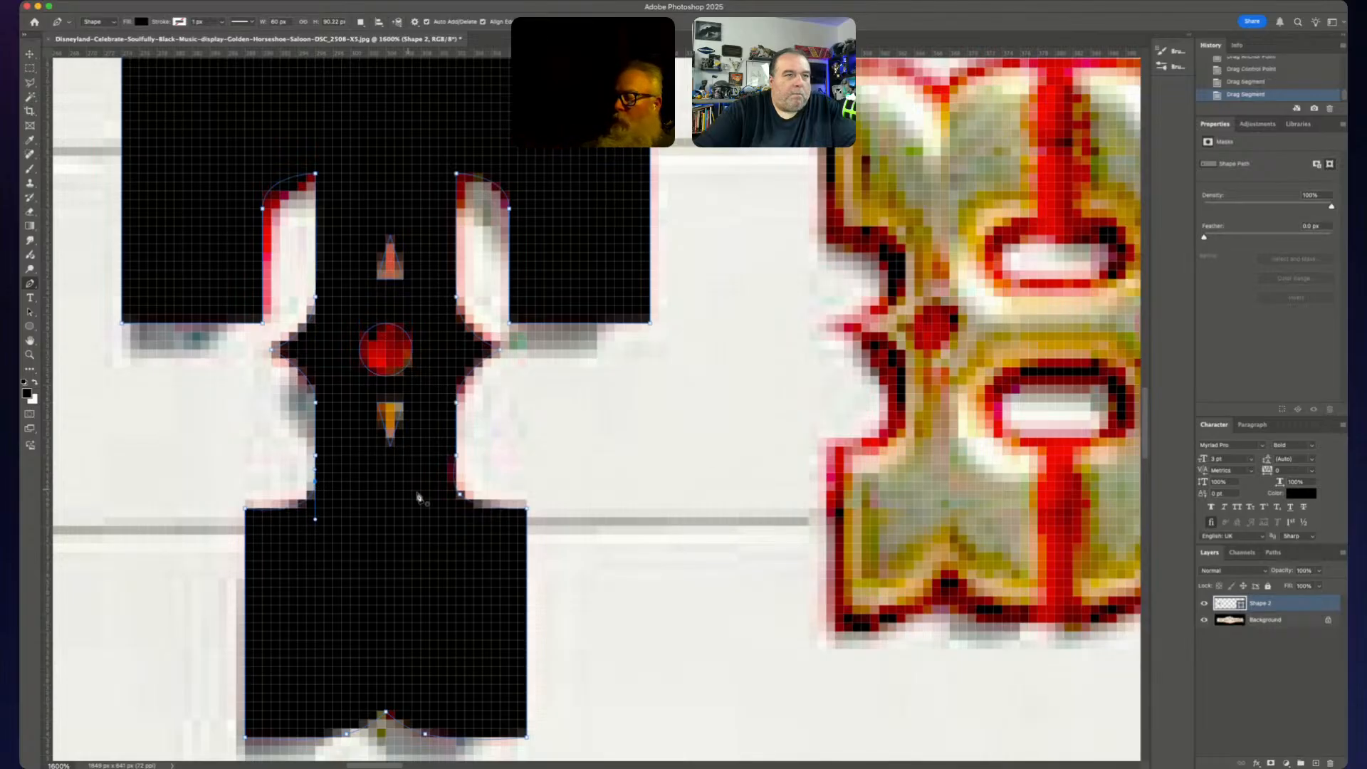
- Align the right stem-to-base anchor and its handle vertically with the stem's side, extending the handle to match the left curve
left_click(459, 495)
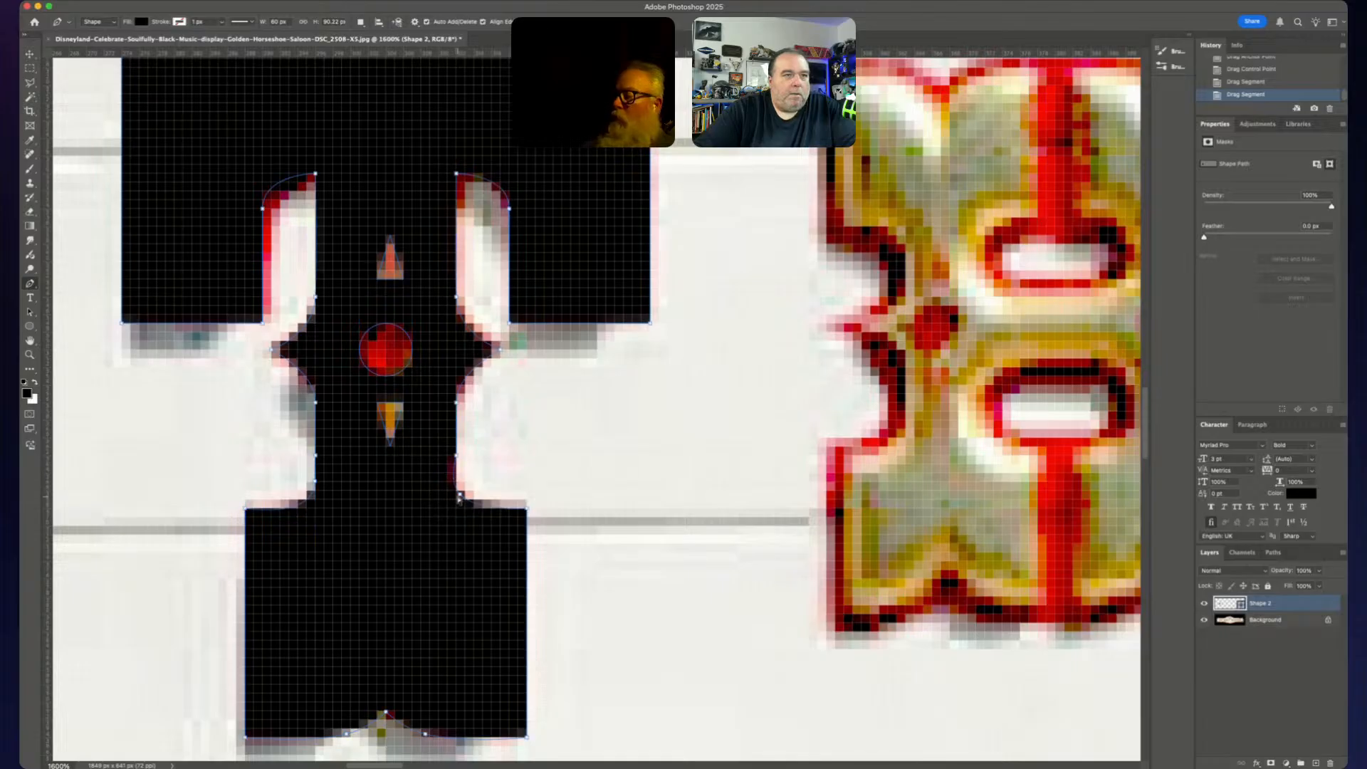
left_click_drag(448, 483, 458, 518)
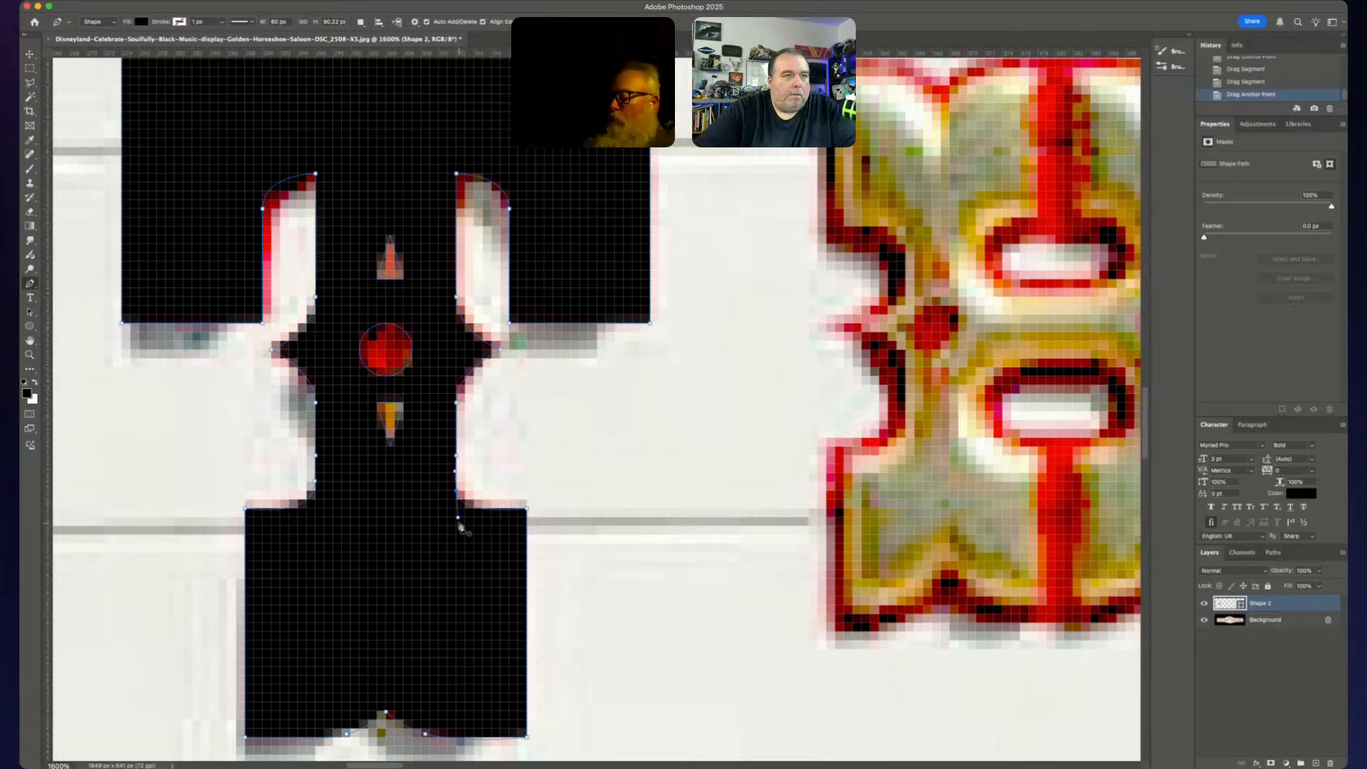
left_click_drag(456, 522, 456, 510)
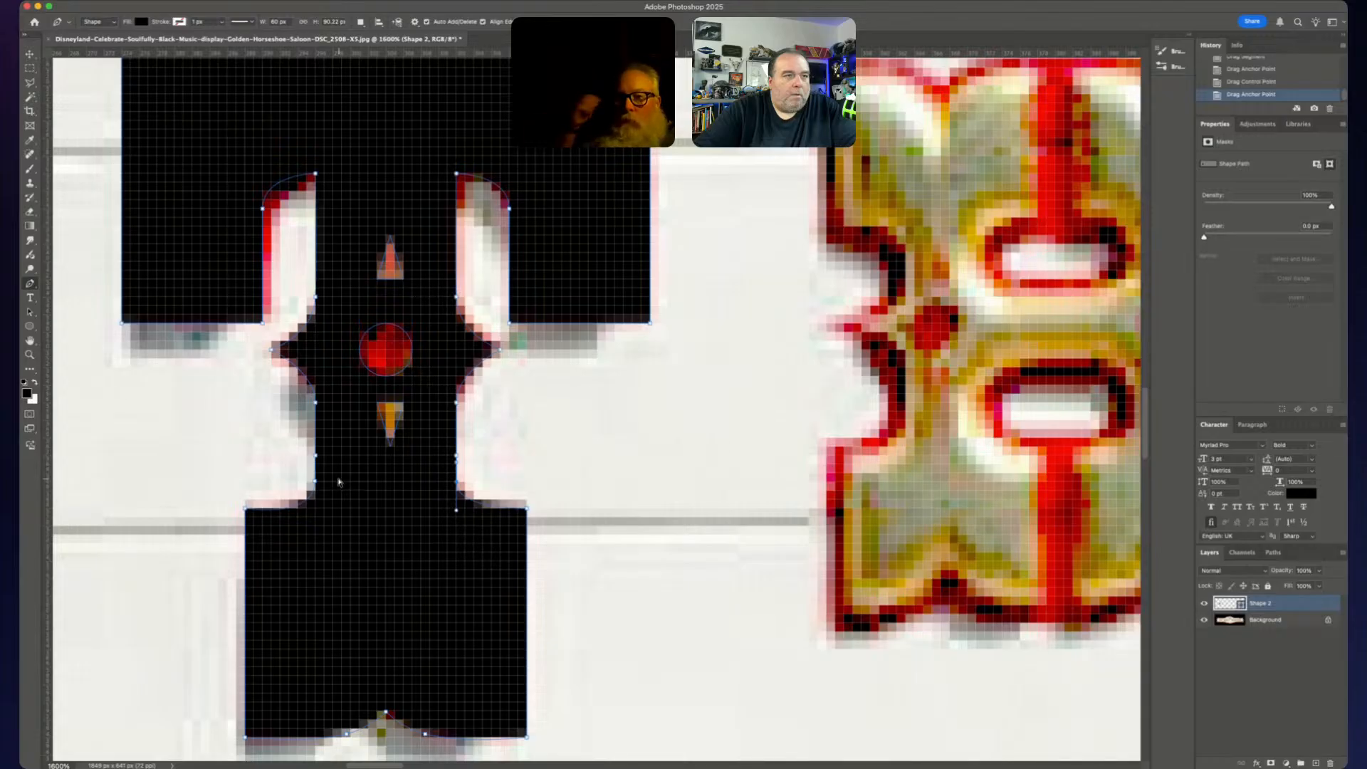
left_click(316, 483, "super")
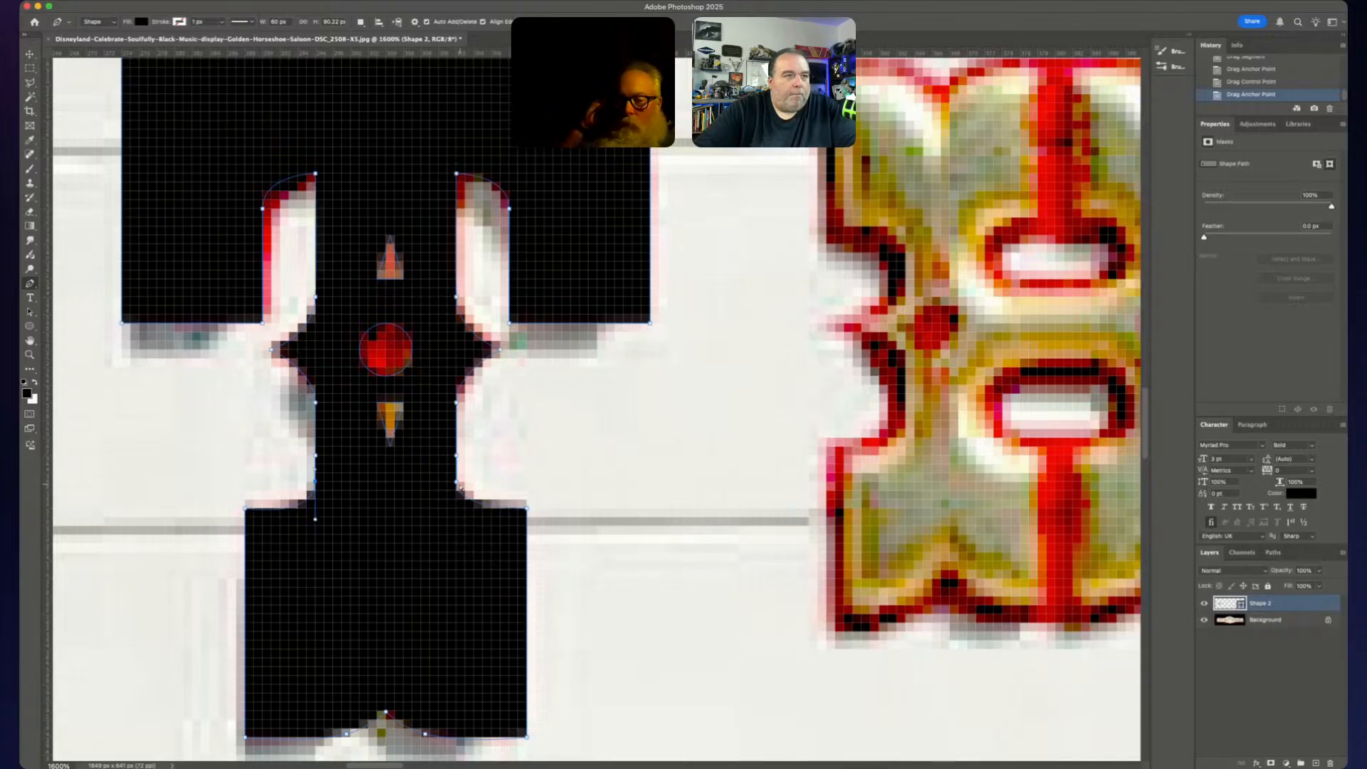
left_click_drag(456, 507, 458, 519)
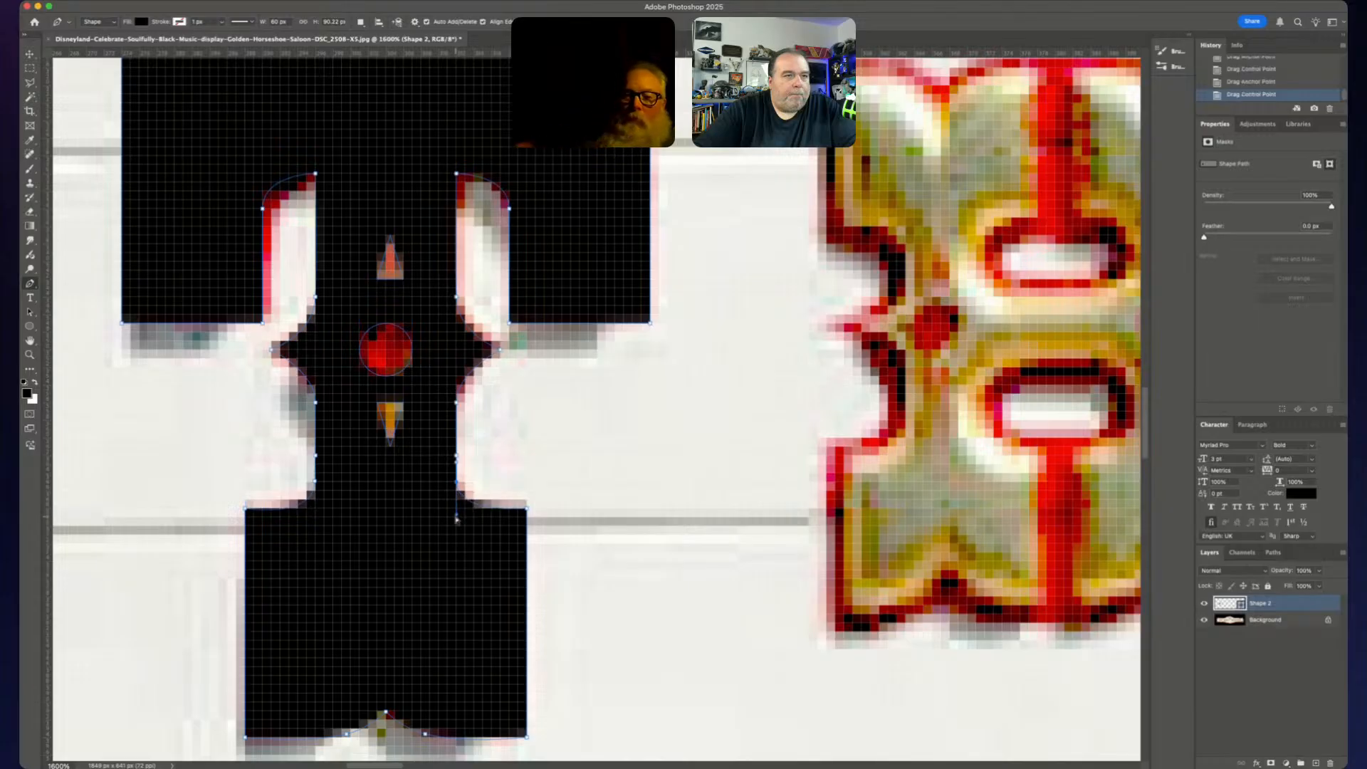
- Reshape both sides of the notch in the T's bottom edge, adjusting their anchors and handles so the adjoining edges run straight and level
scroll(423, 606, "down", 3)
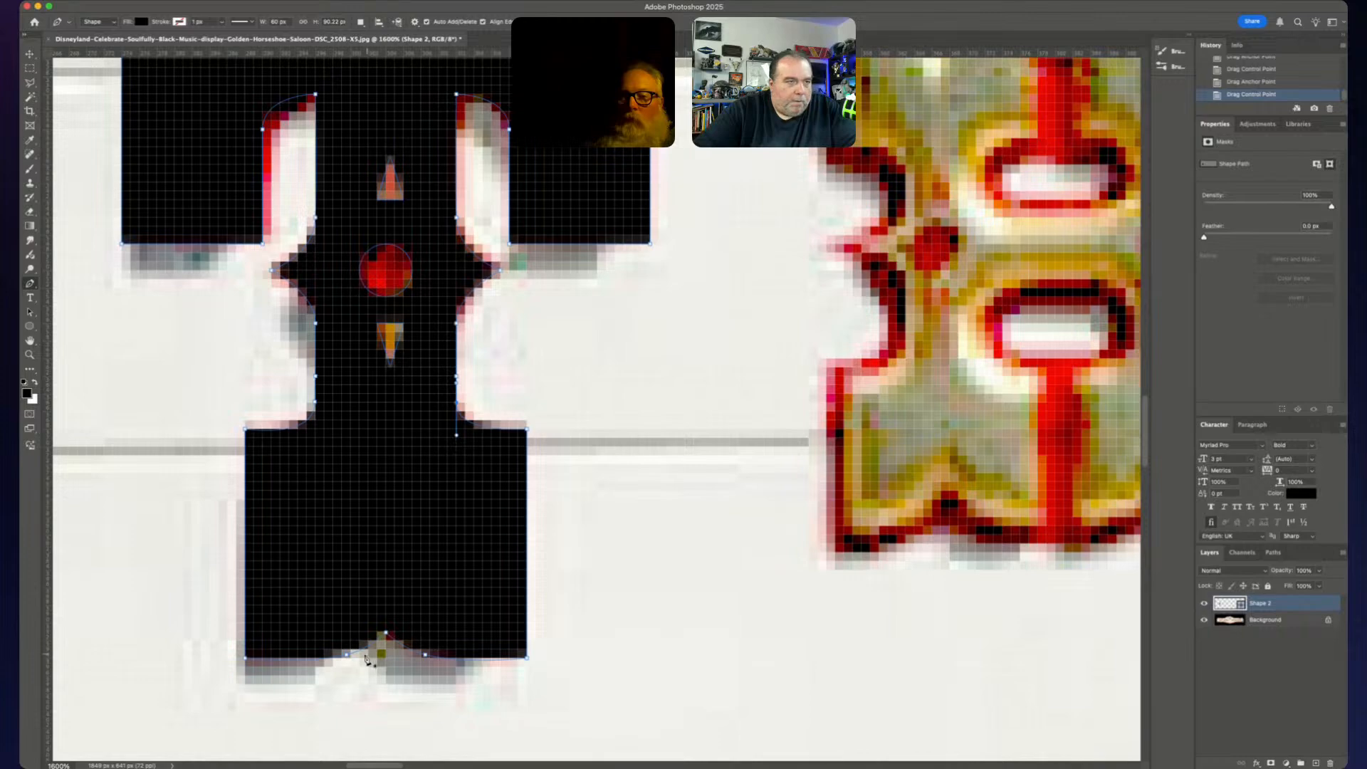
left_click_drag(347, 655, 342, 660)
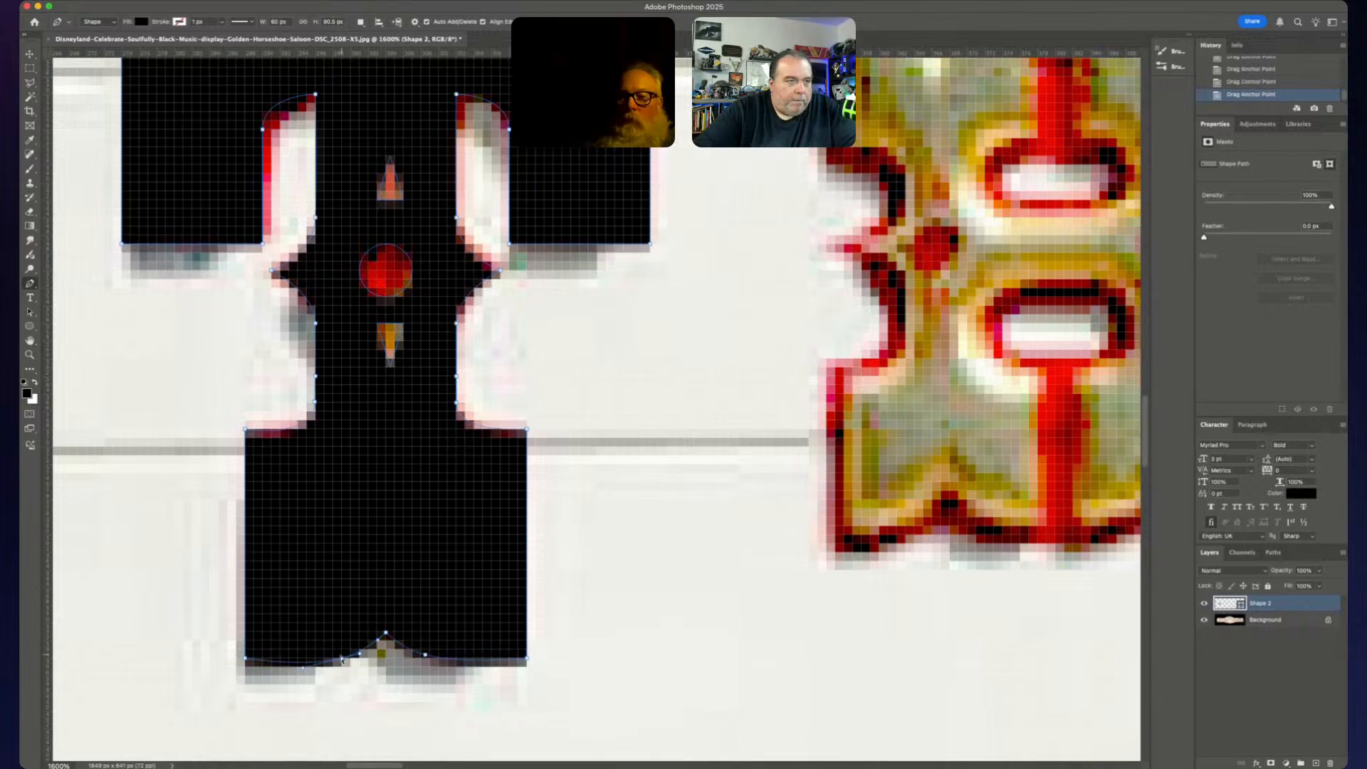
key("super+z")
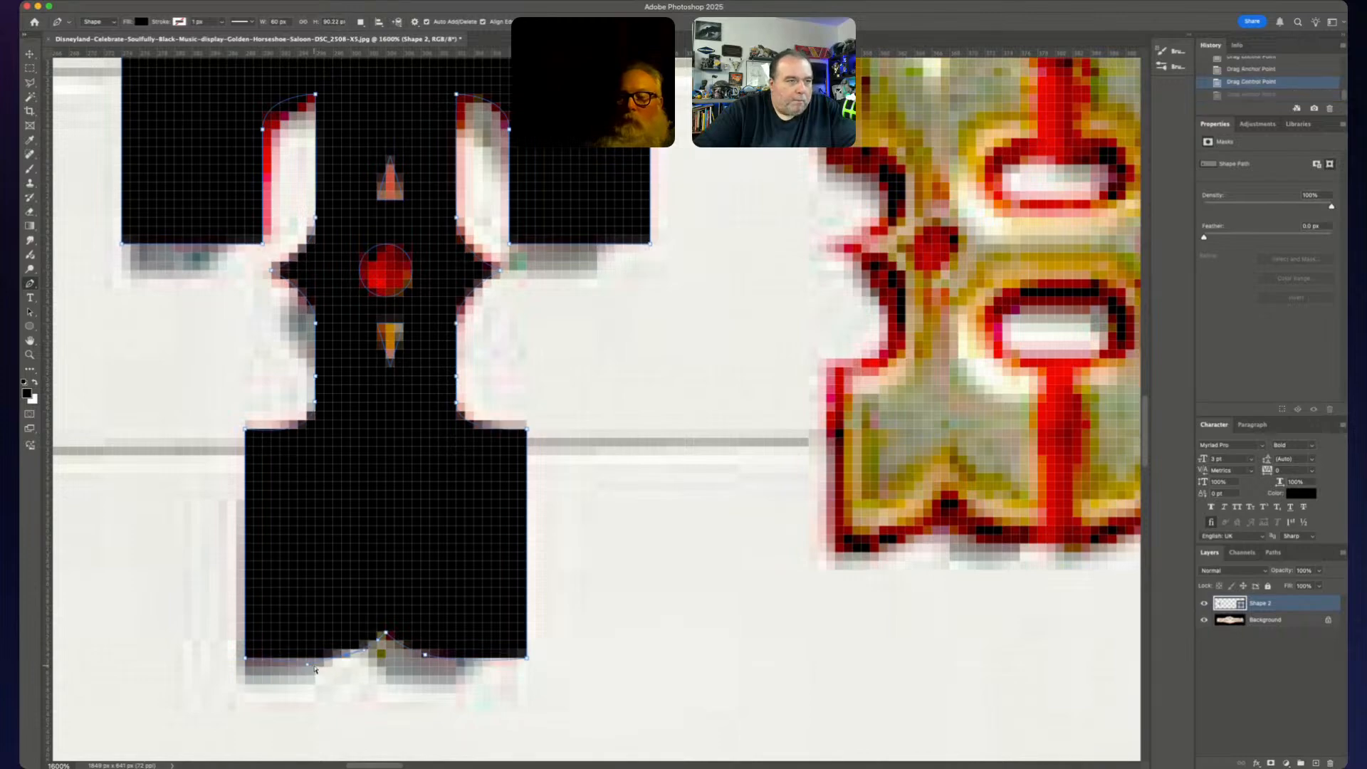
left_click_drag(311, 665, 342, 657)
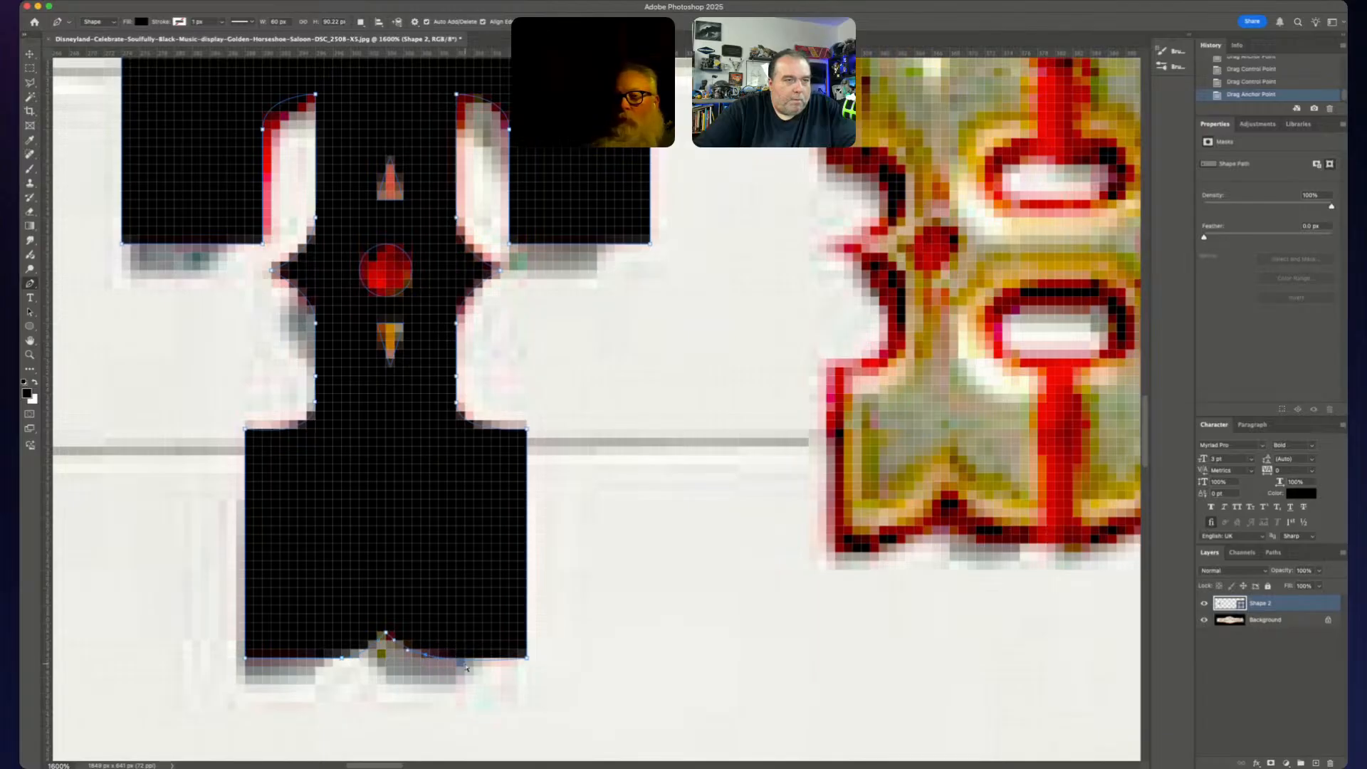
left_click_drag(466, 665, 430, 660)
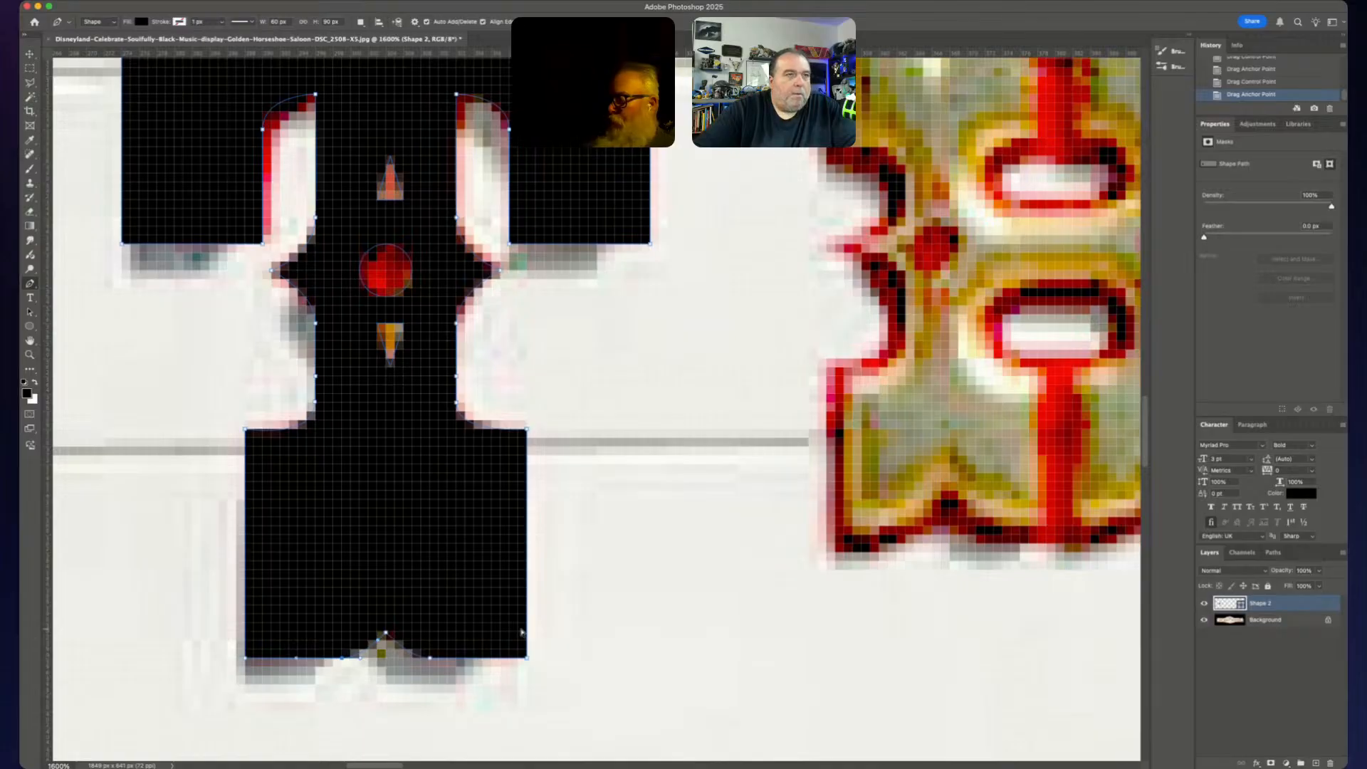
- Move the T shape off its reference letter onto the lower-left part of the sign
scroll(523, 632, "up", 5)
scroll(522, 634, "down", 1)
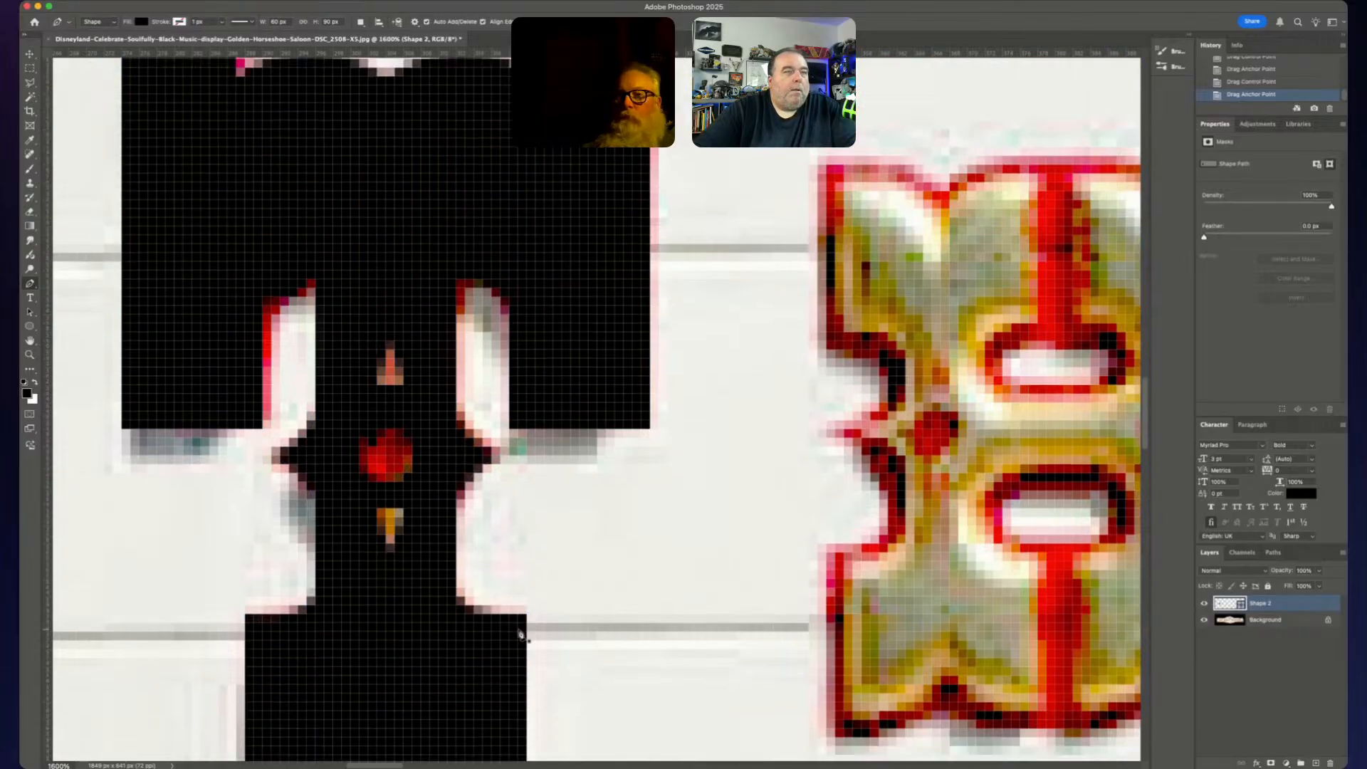
key("super+minus")
key("super+minus")
key("super+minus")
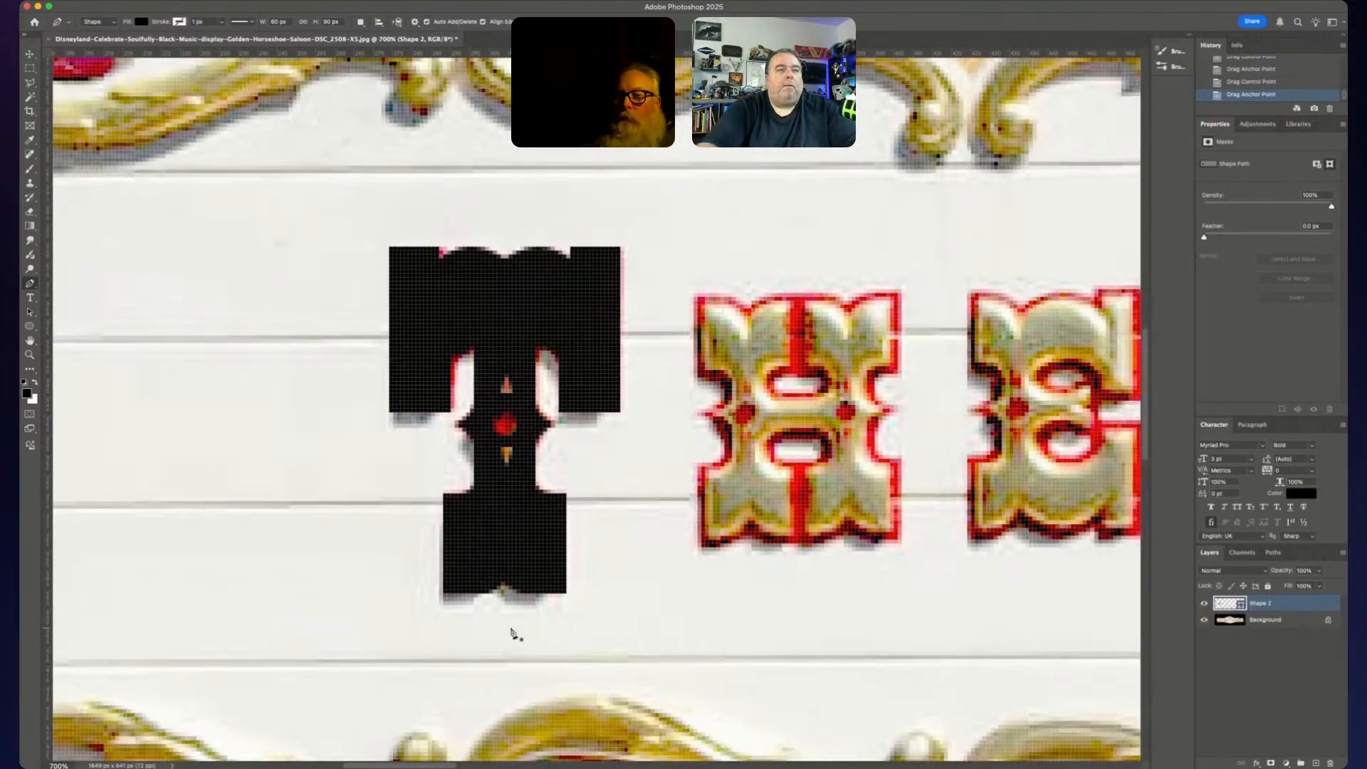
key("v")
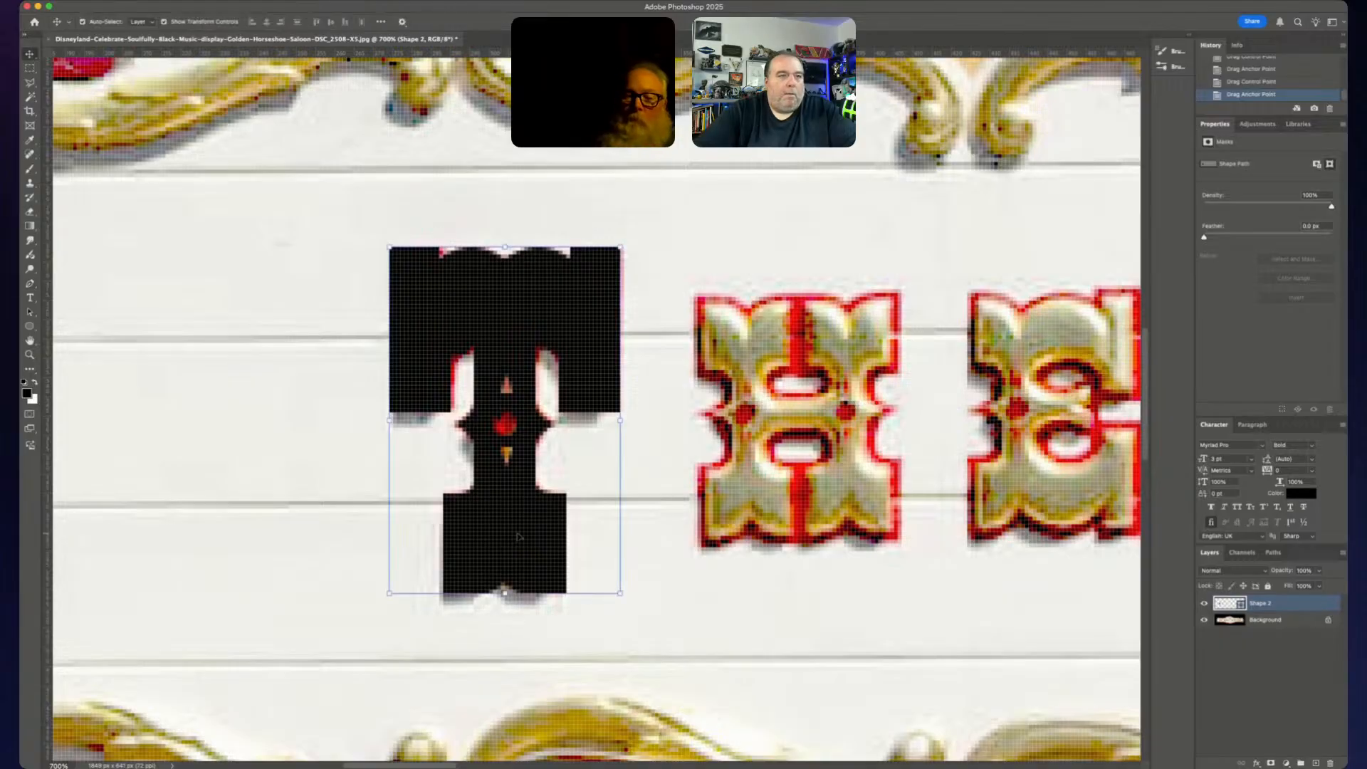
left_click_drag(515, 557, 261, 543)
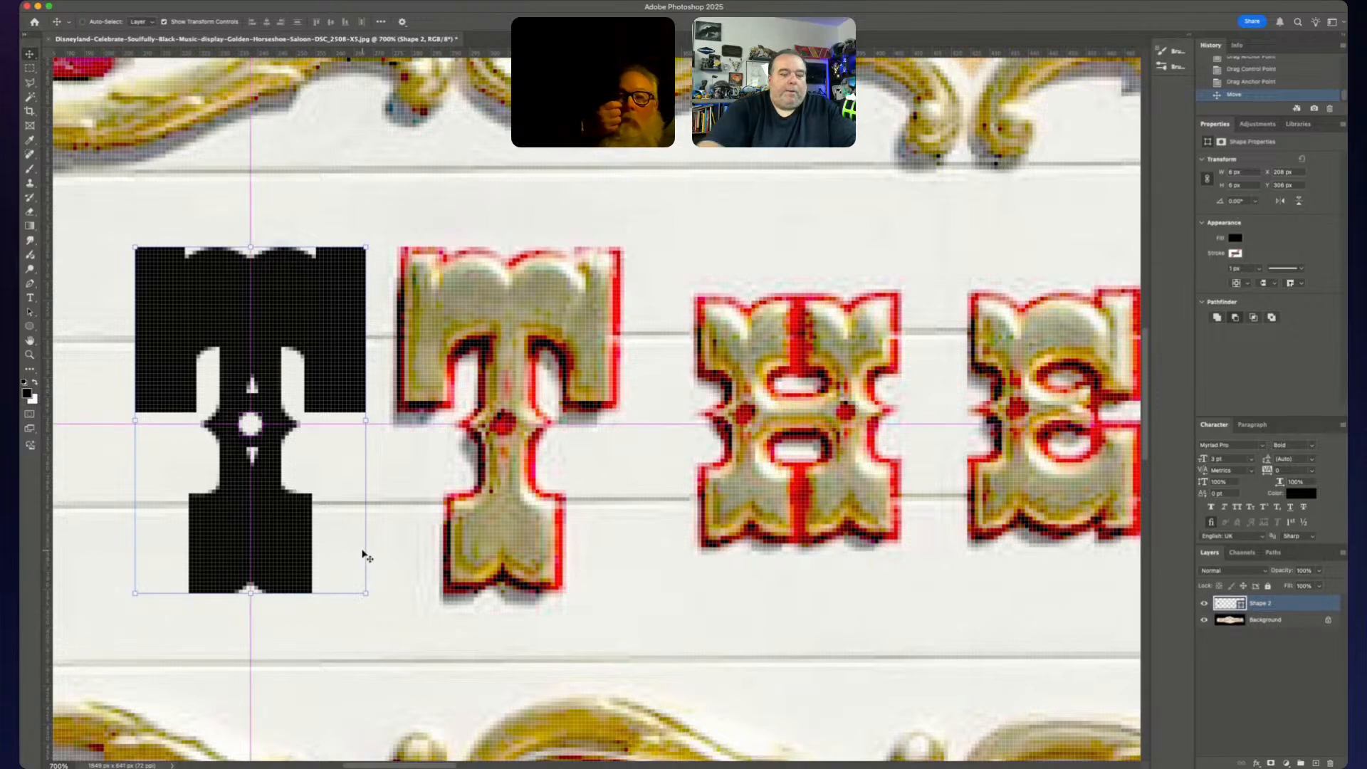
key("super+minus")
key("super+minus")
key("super+minus")
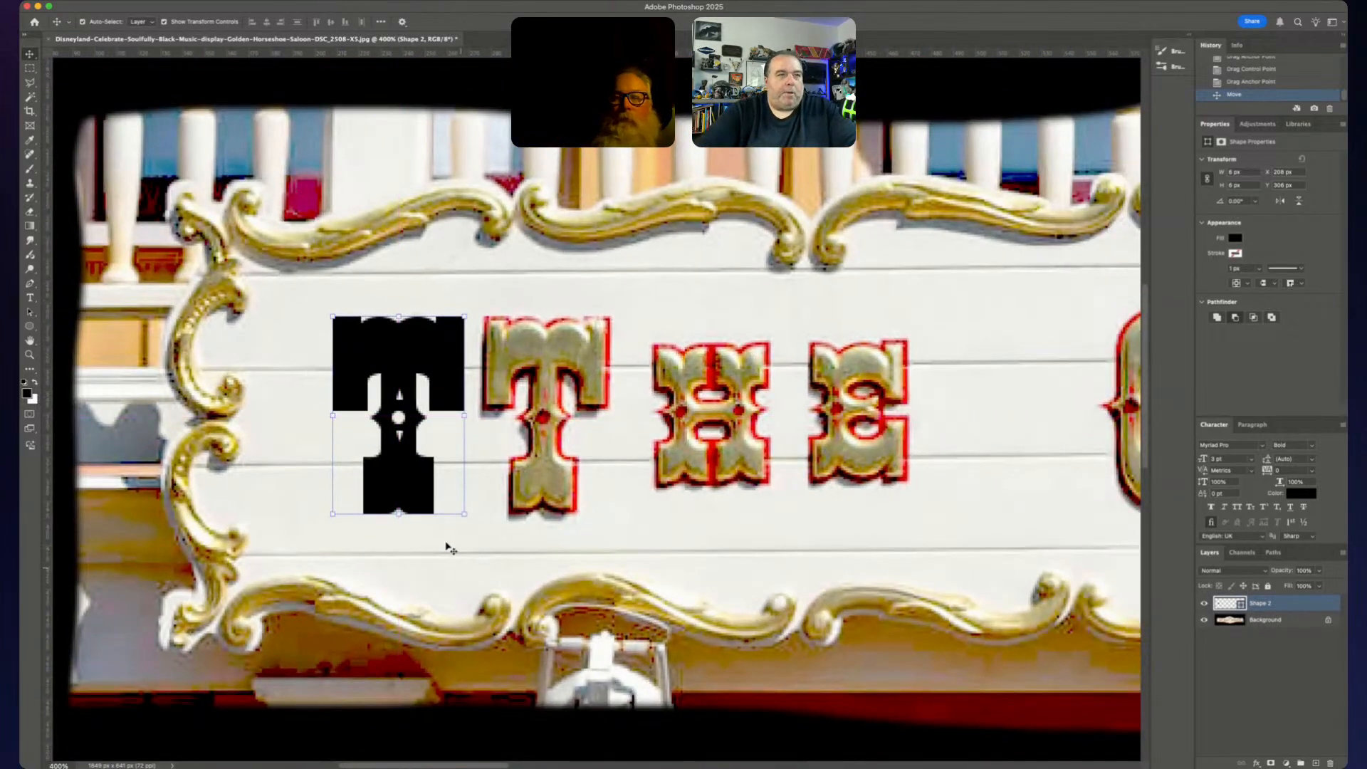
left_click_drag(399, 399, 343, 538)
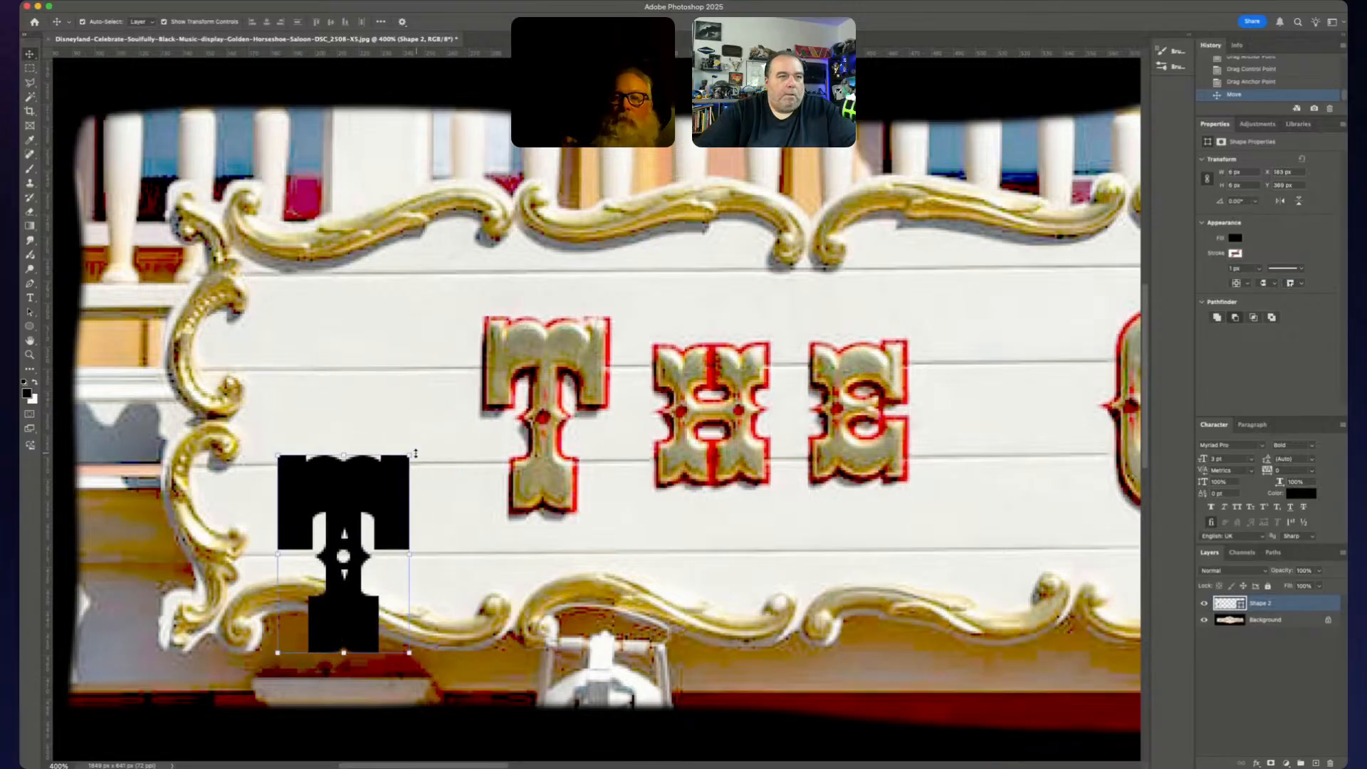
- Scale the T shape up proportionally to about 310% of its size
left_click_drag(409, 454, 552, 416)
key("super+z")
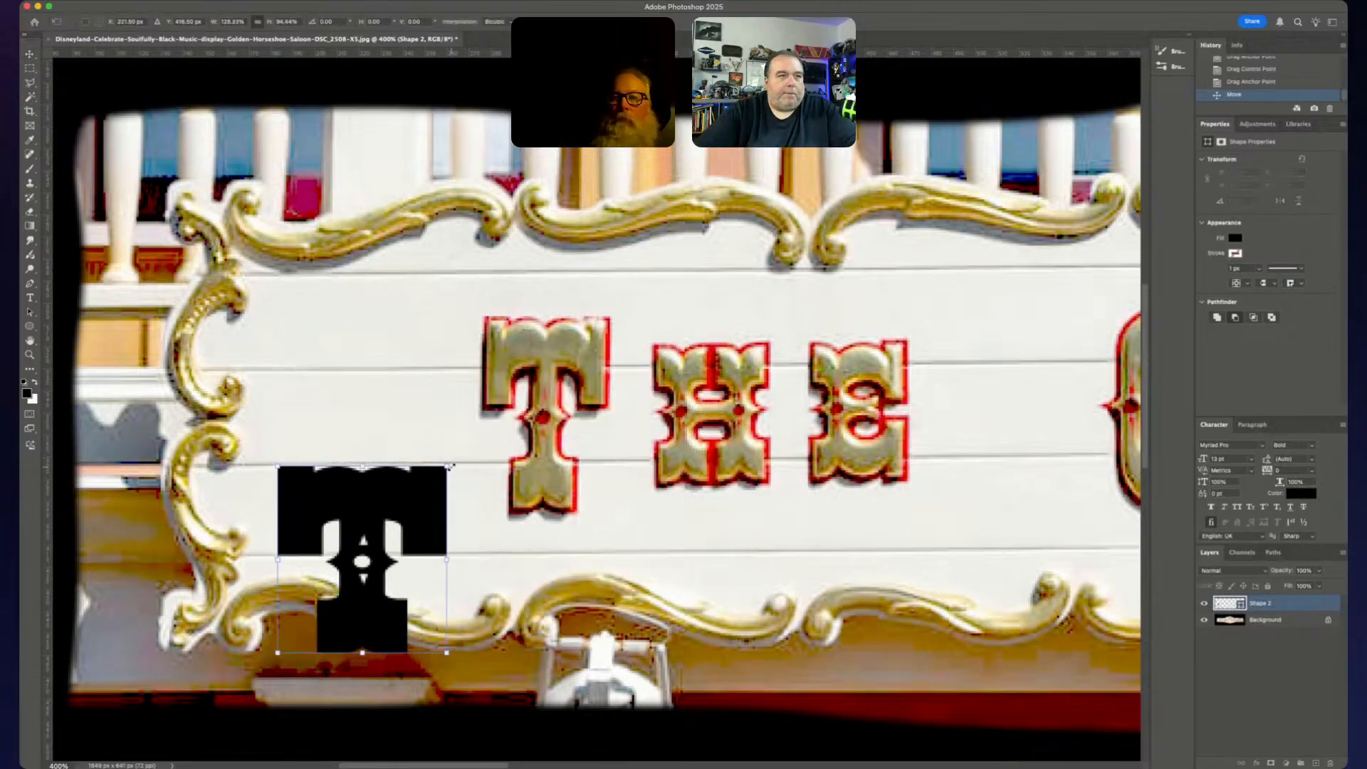
key("super+z")
left_click_drag(412, 455, 687, 37)
key("super+1")
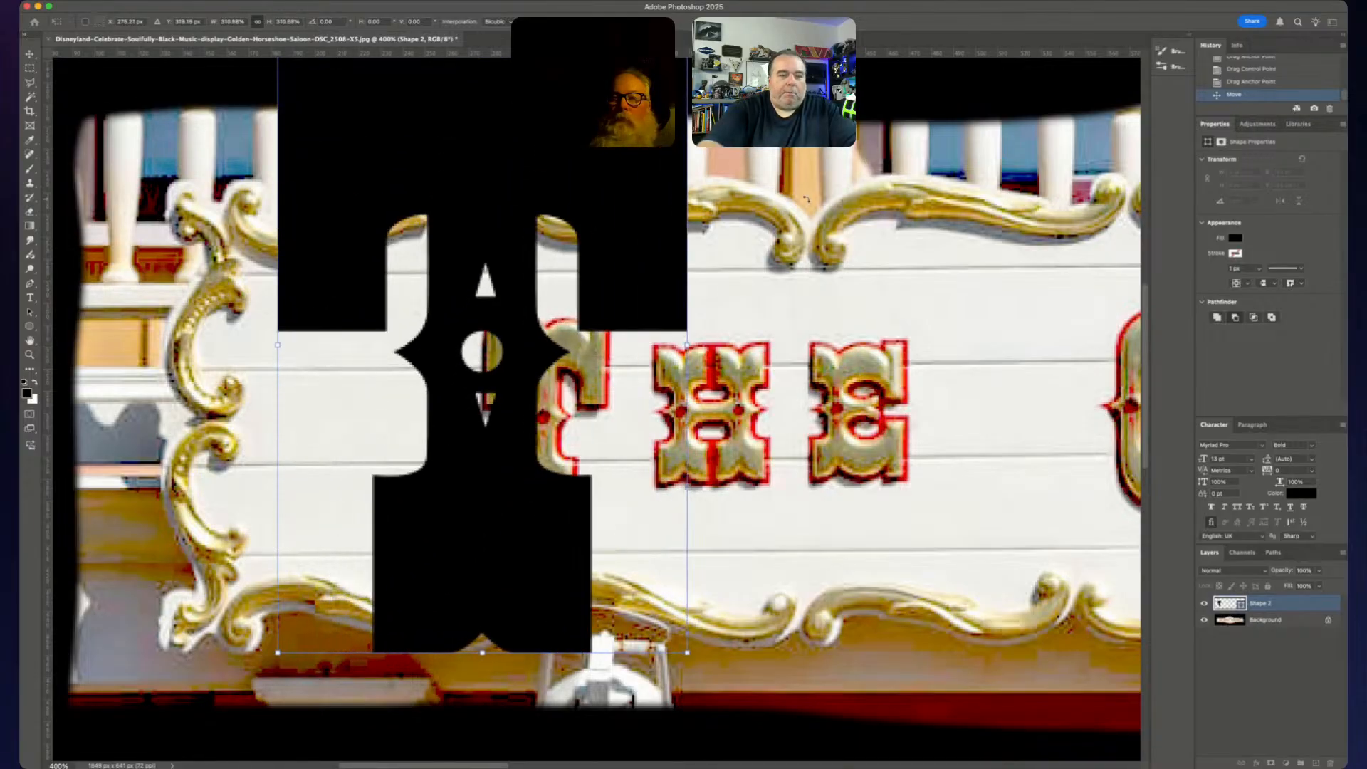
key("Return")
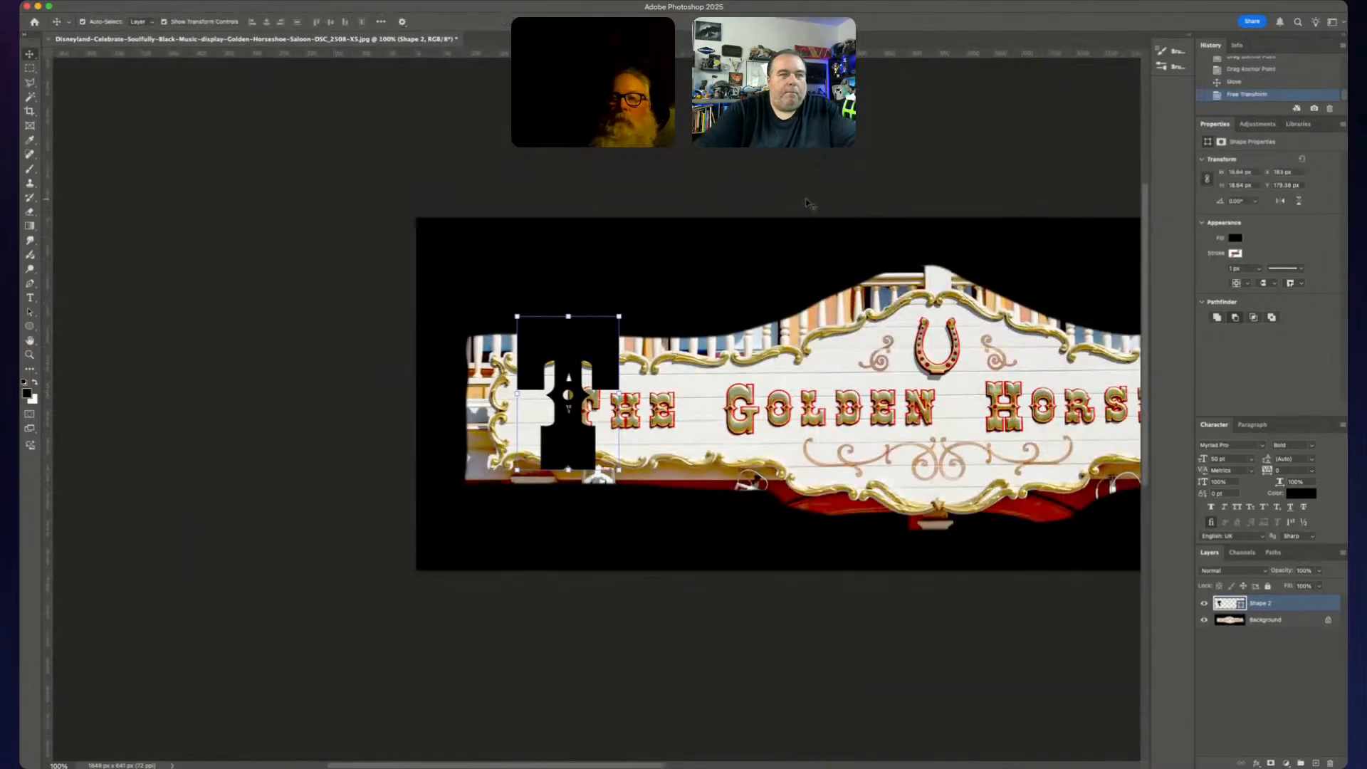
- Move the enlarged T across the sign onto the word Golden
left_click_drag(557, 349, 869, 365)
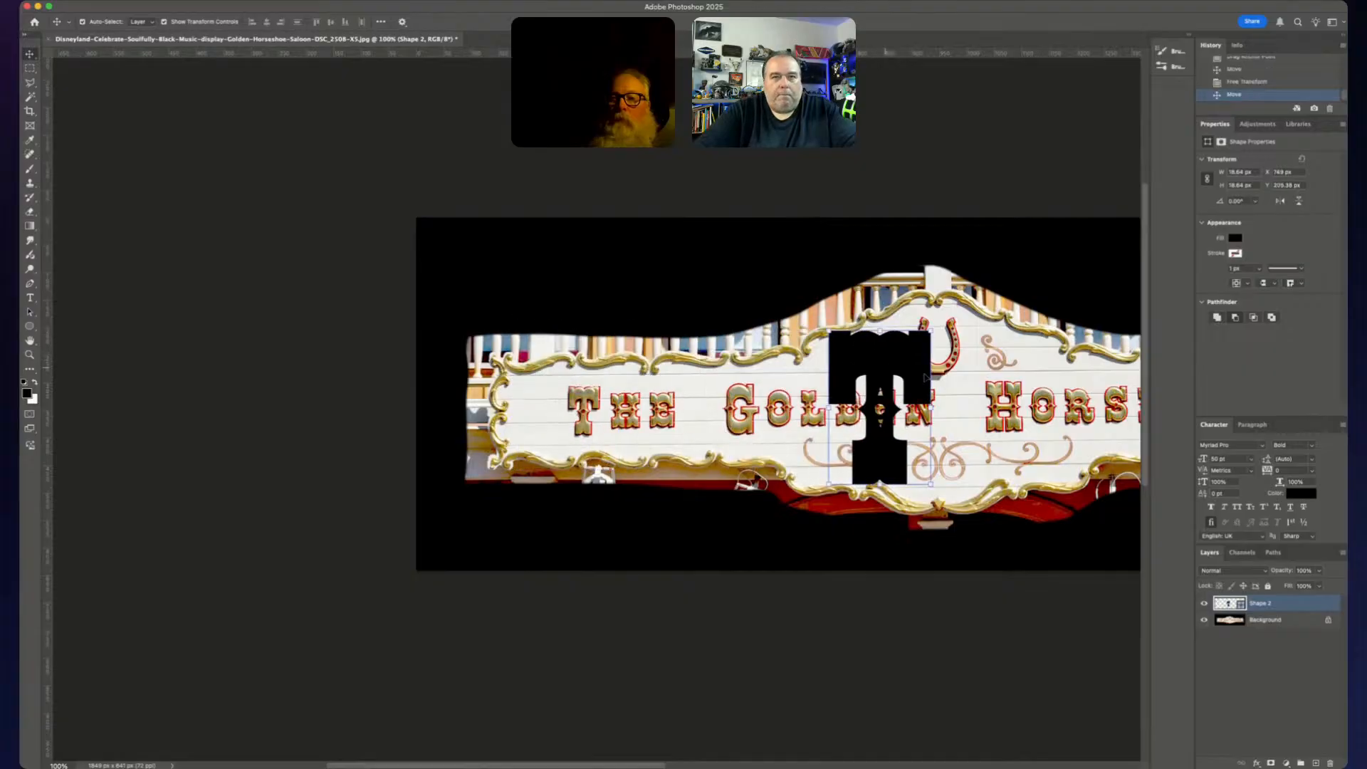
key("super+equal")
scroll(997, 393, "right", 14)
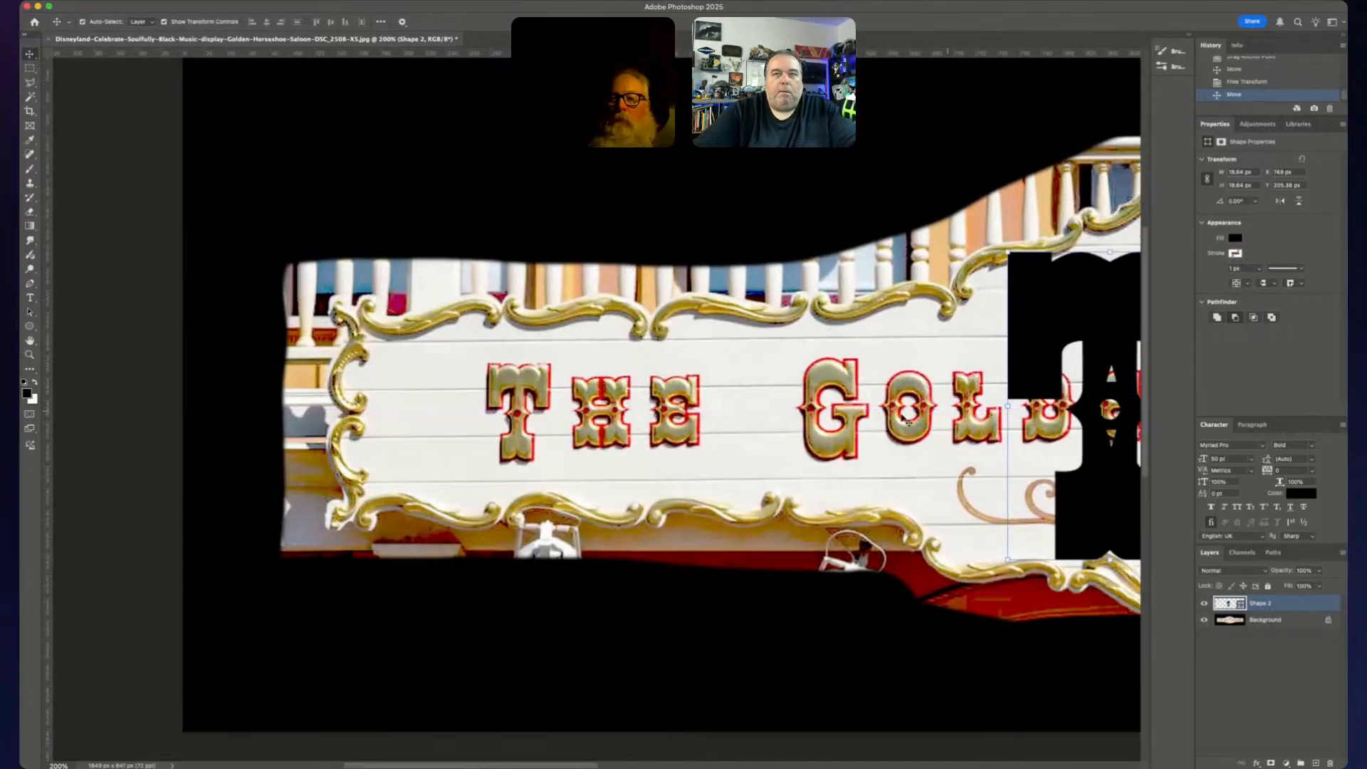
scroll(573, 437, "left", 9)
scroll(573, 437, "right", 3)
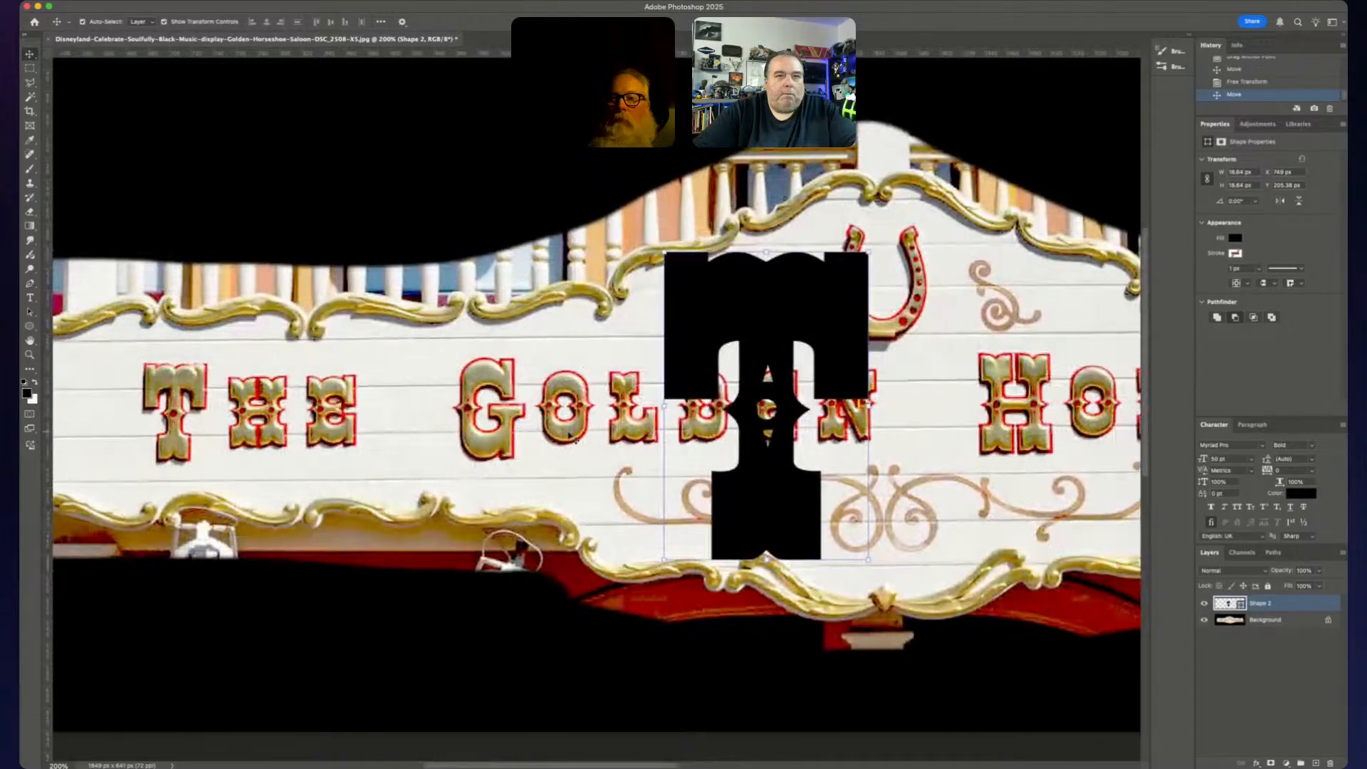
left_click_drag(778, 307, 747, 313)
- Undo the T's moves and enlargement back to its traced position over the reference letter
key("super+z")
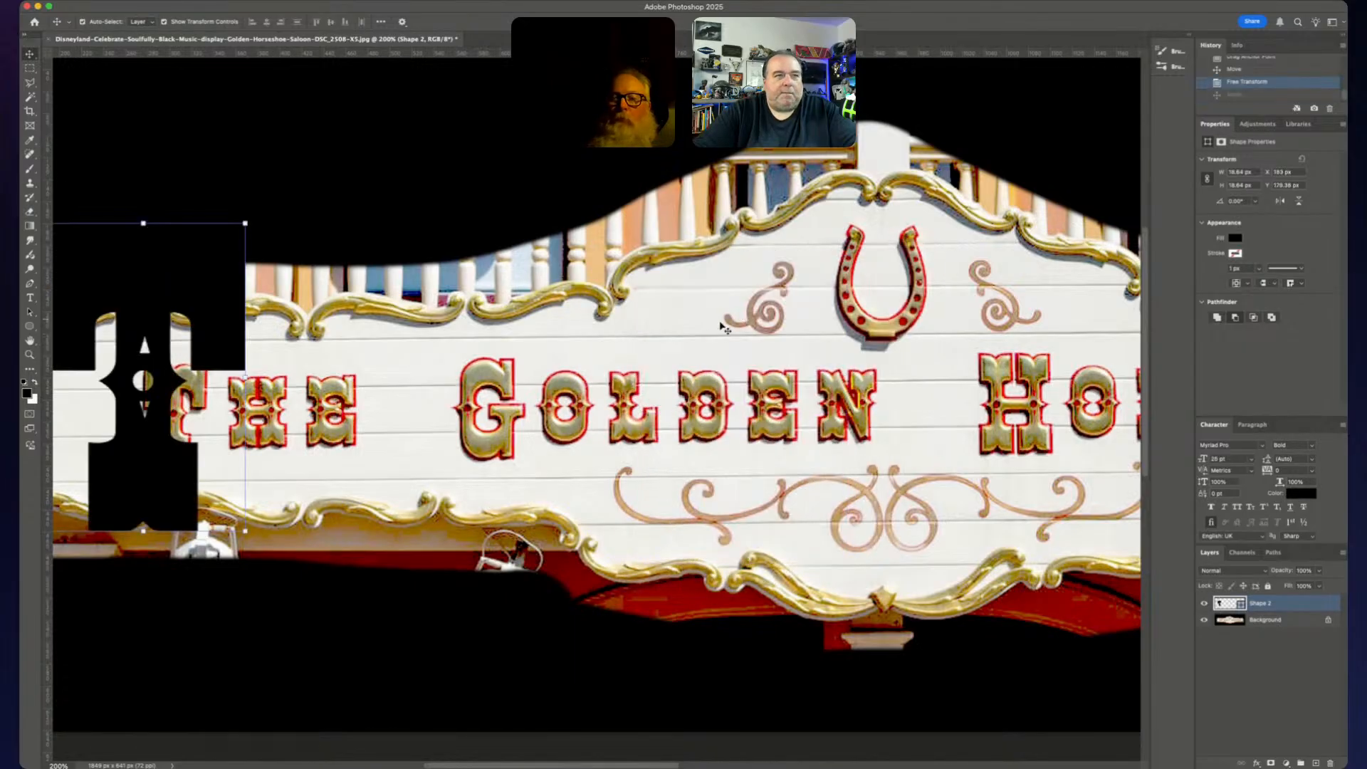
key("super+z")
scroll(374, 438, "left", 5)
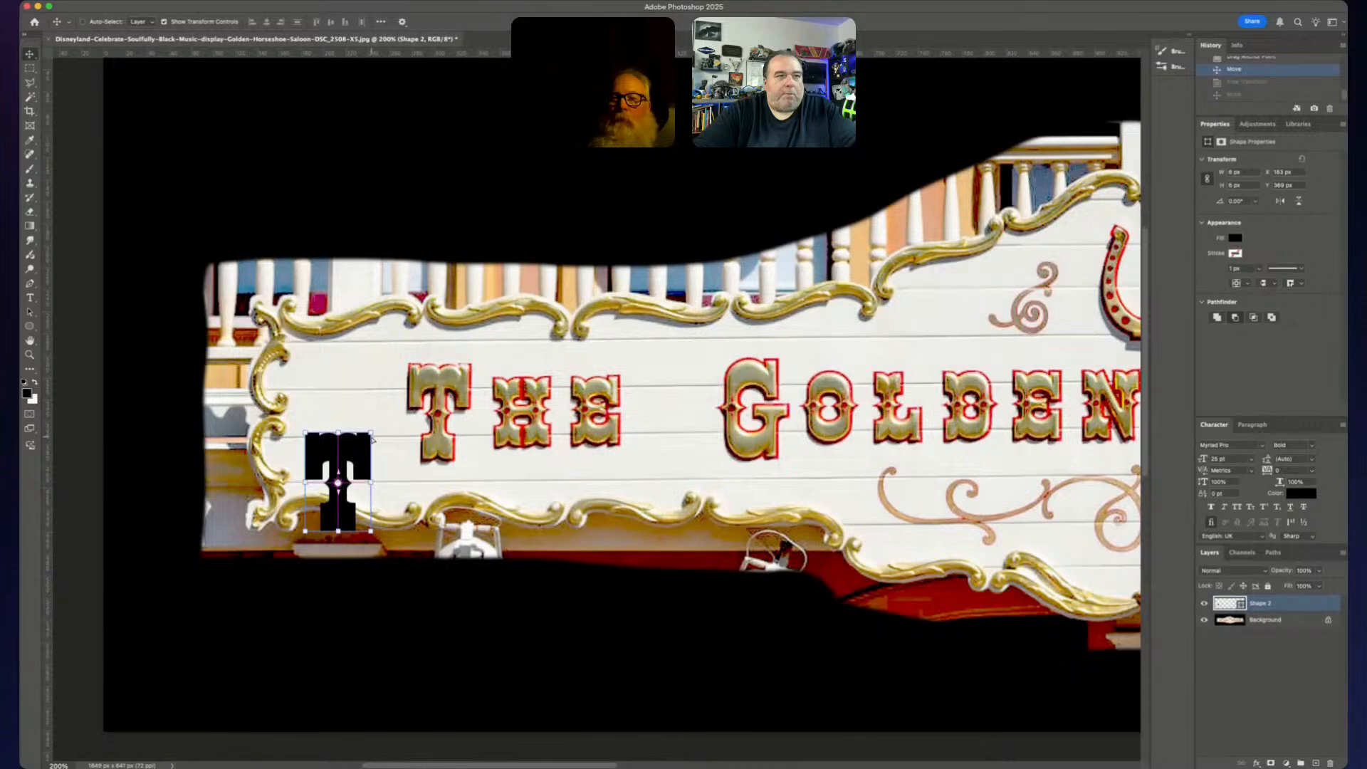
key("super+z")
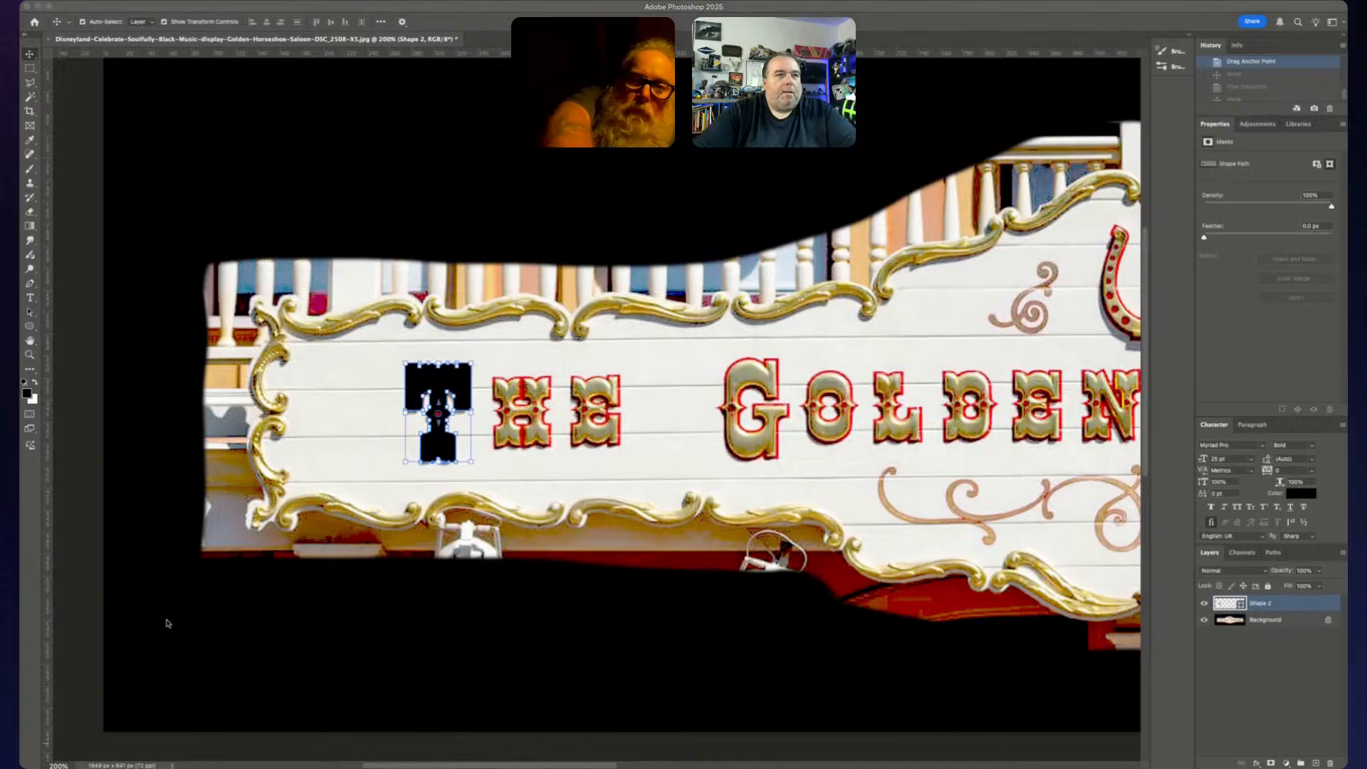
- Deselect the T shape, leaving it over its reference letter
key("super+equal")
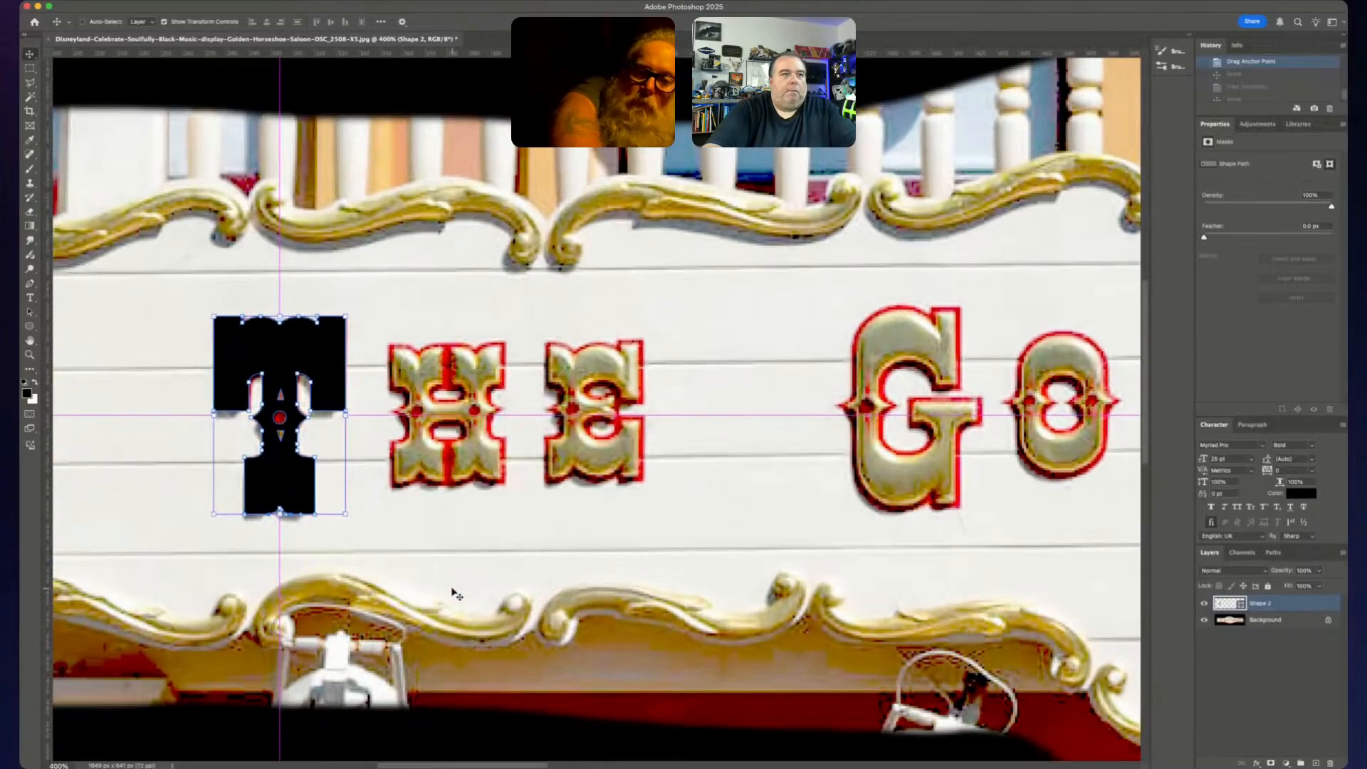
key("super+equal")
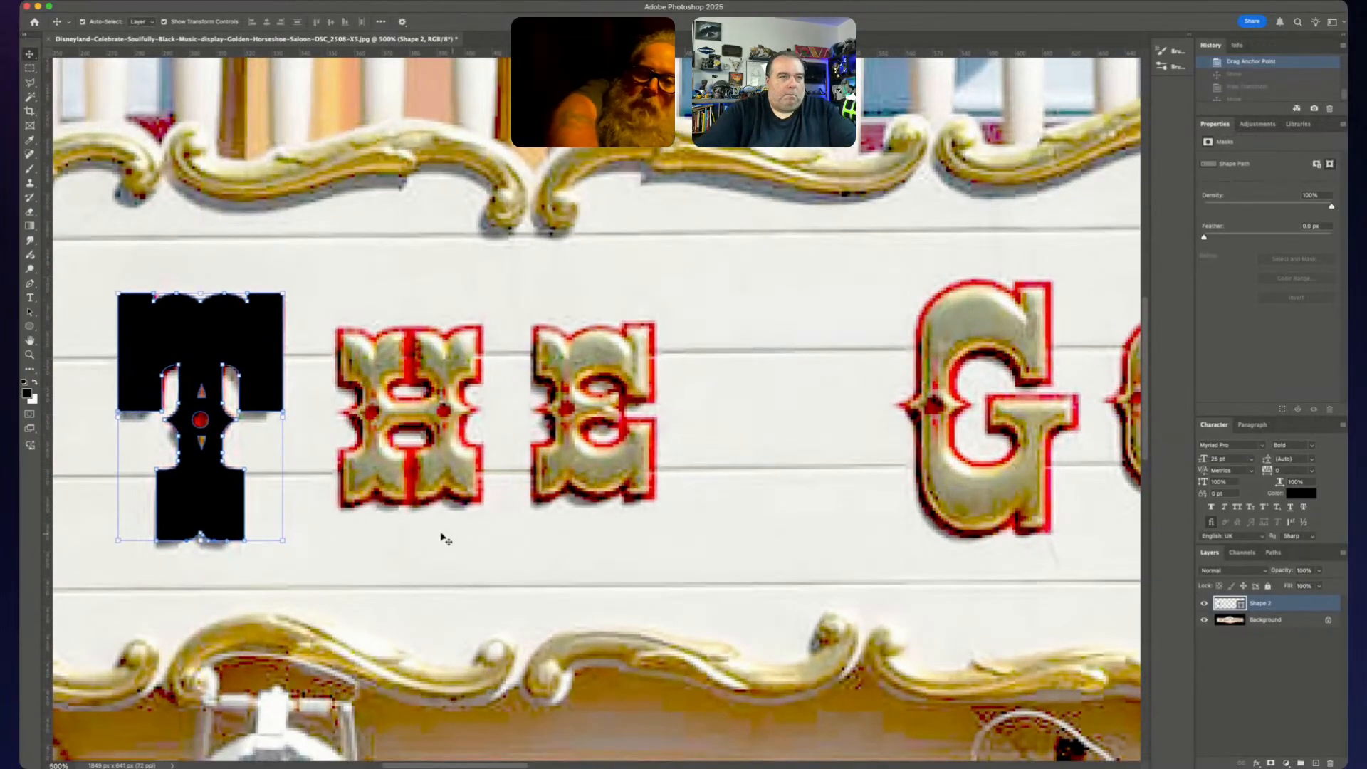
scroll(443, 539, "left", 2)
scroll(443, 539, "left", 5)
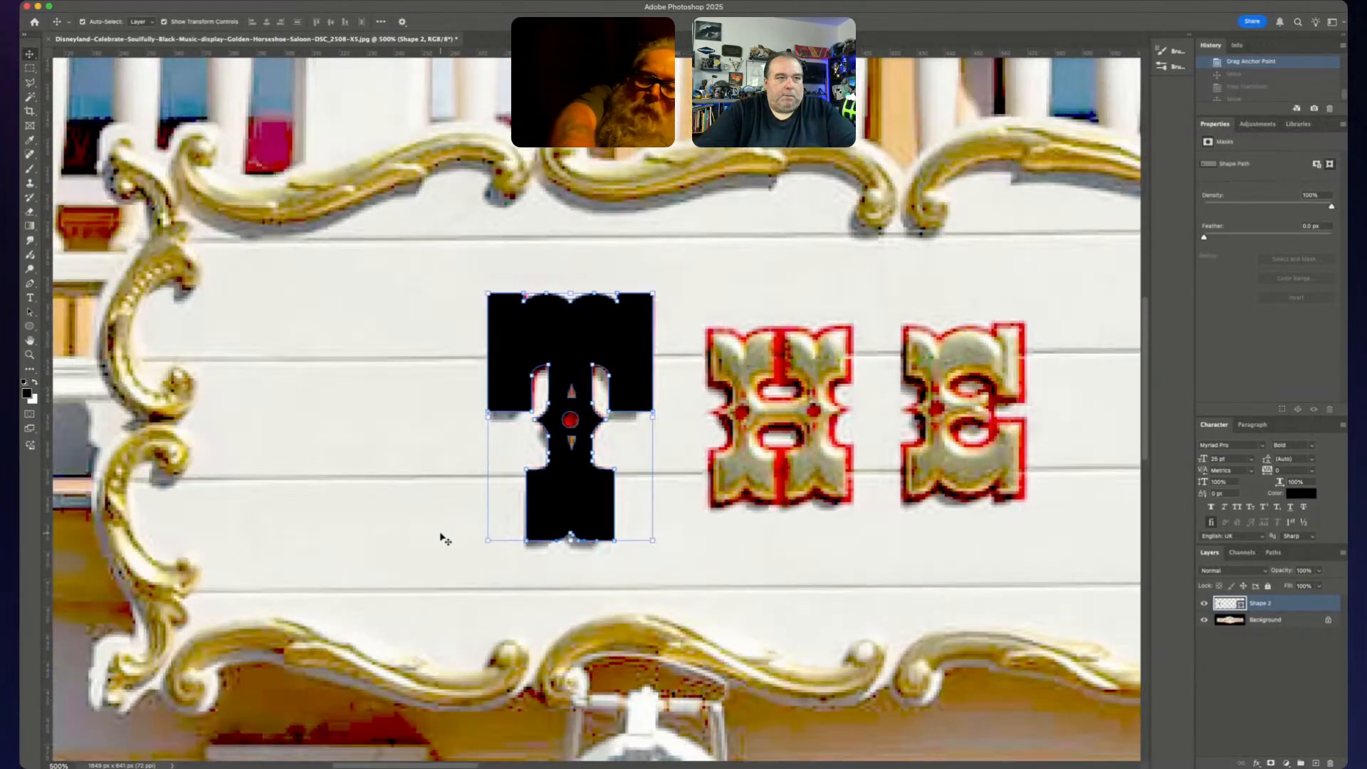
left_click(708, 514)
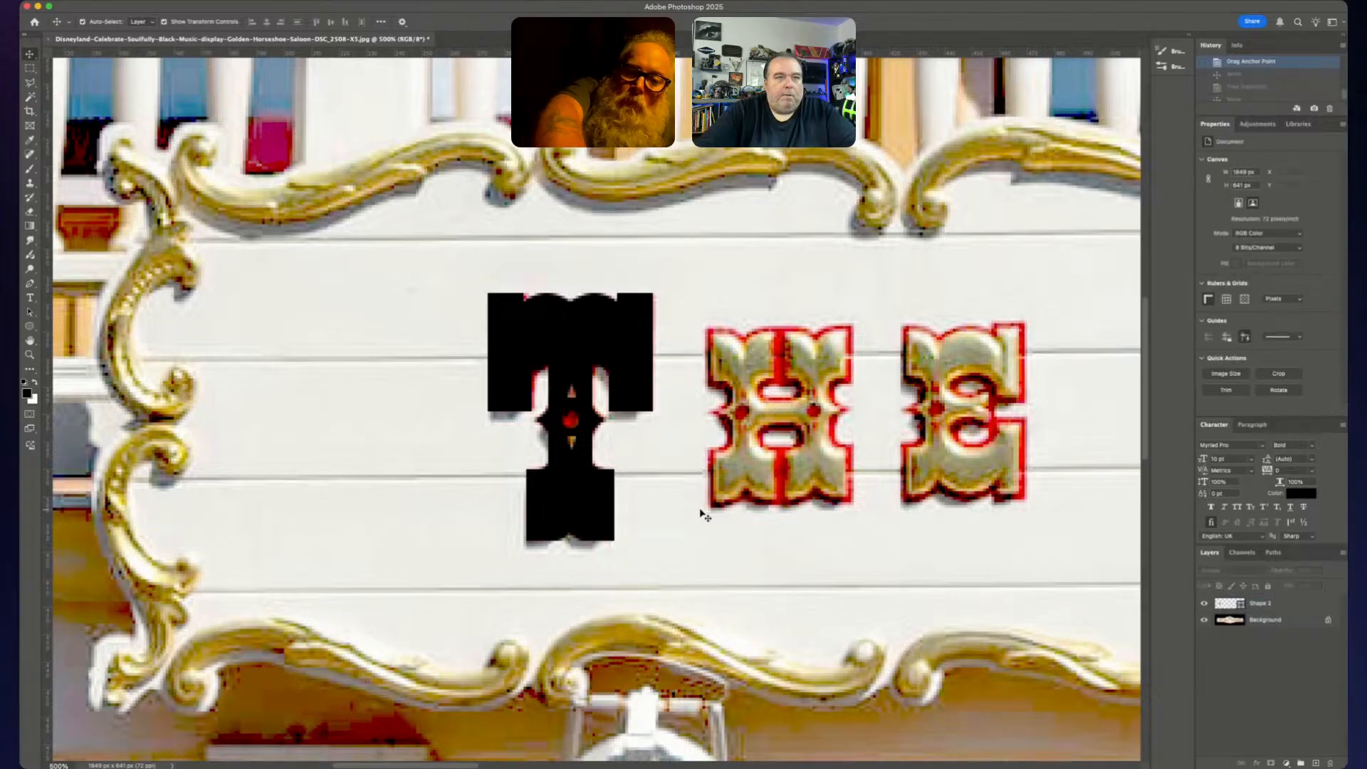
- Examine the sign's remaining letters, from the H and E in The through the words Golden Horseshoe, comparing their shapes
scroll(684, 512, "right", 8)
scroll(685, 515, "right", 1)
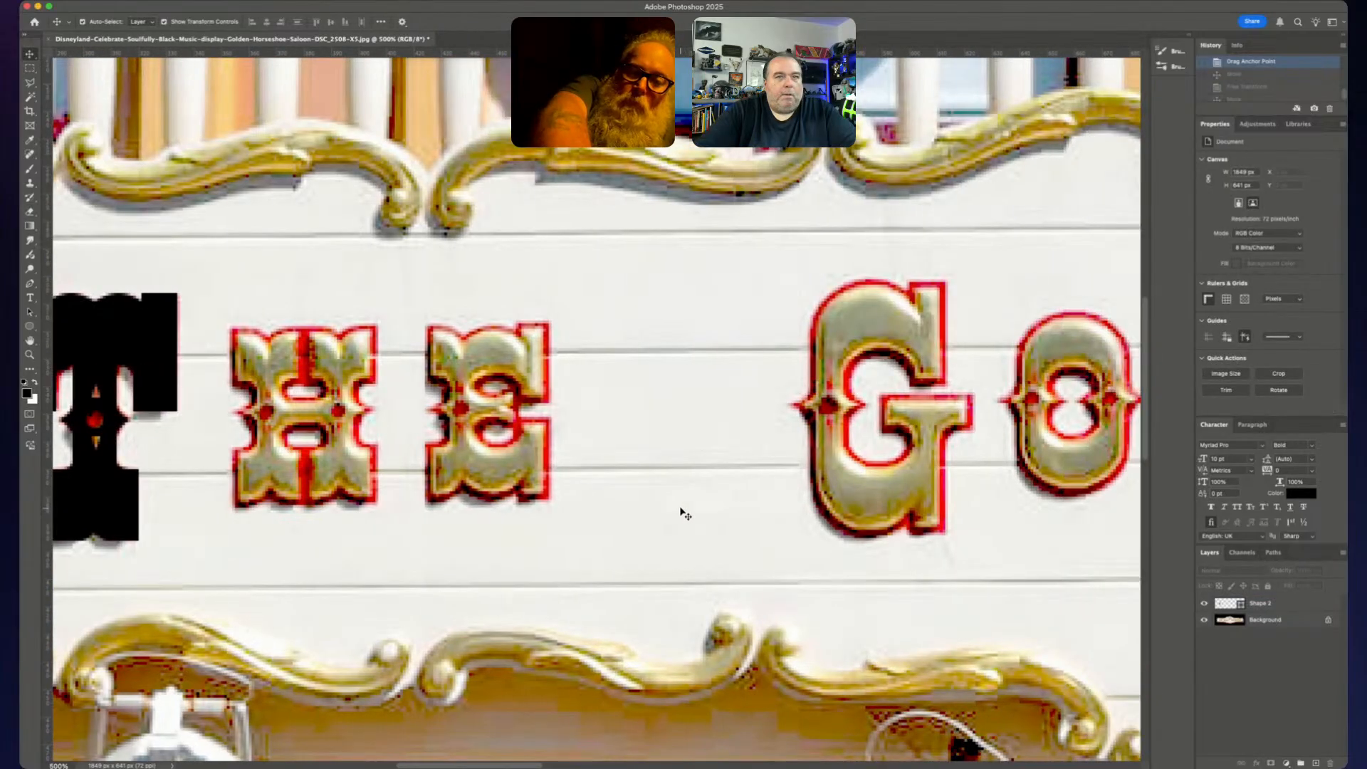
scroll(682, 513, "right", 10)
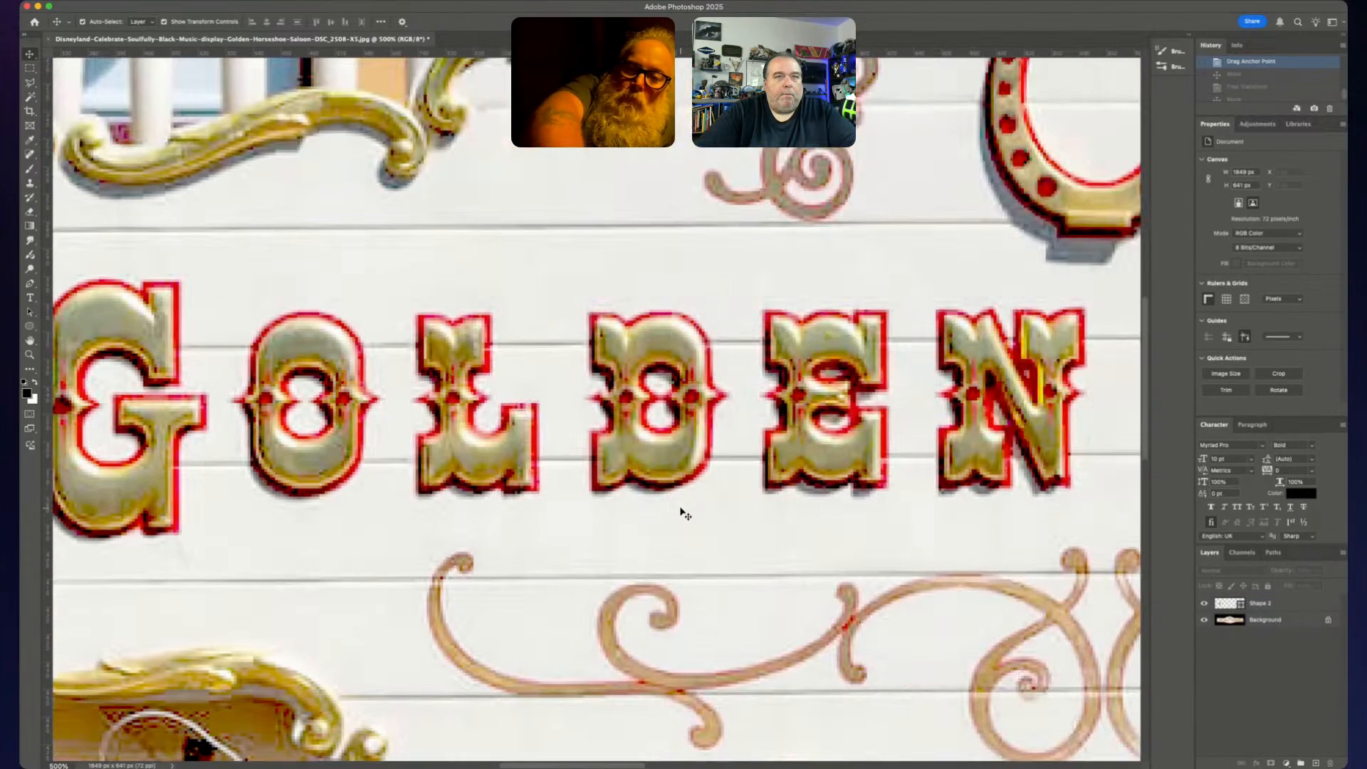
scroll(682, 511, "right", 20)
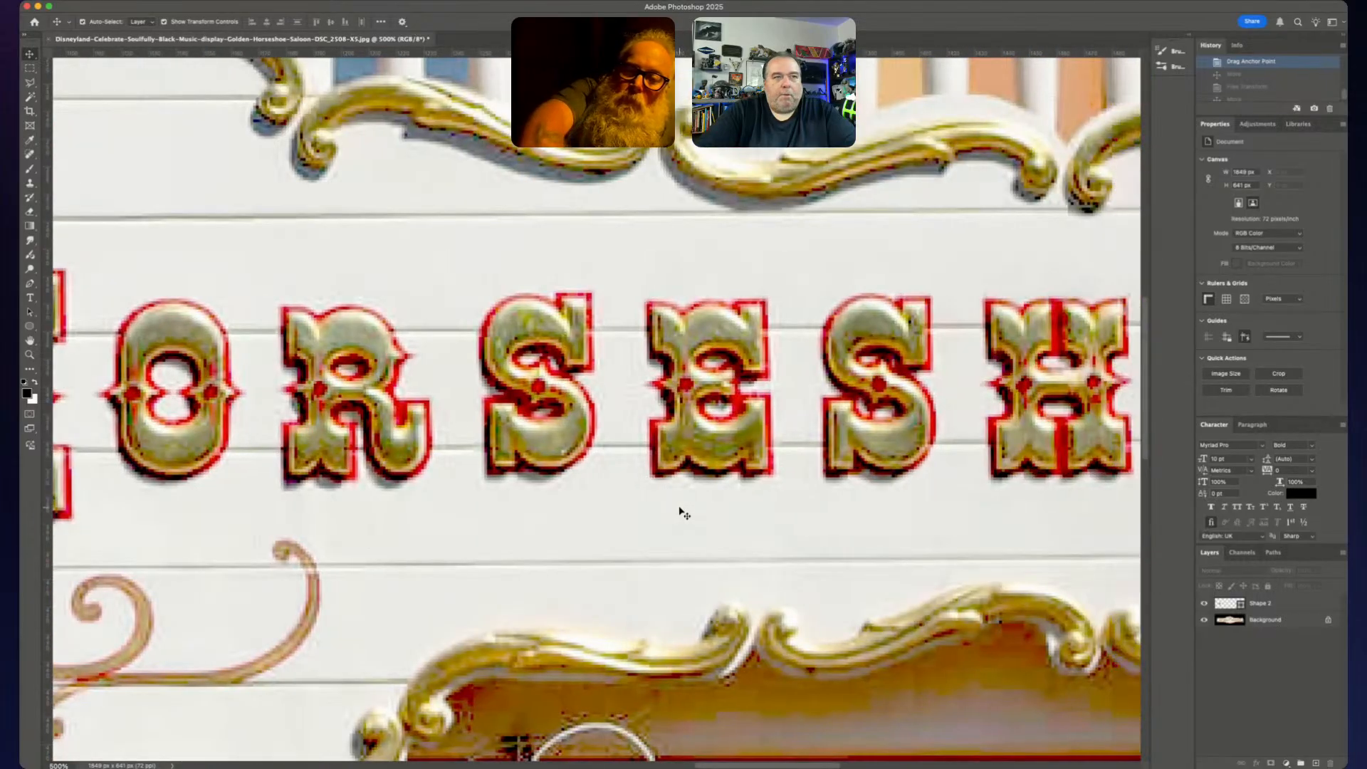
scroll(683, 513, "right", 2)
scroll(684, 512, "left", 20)
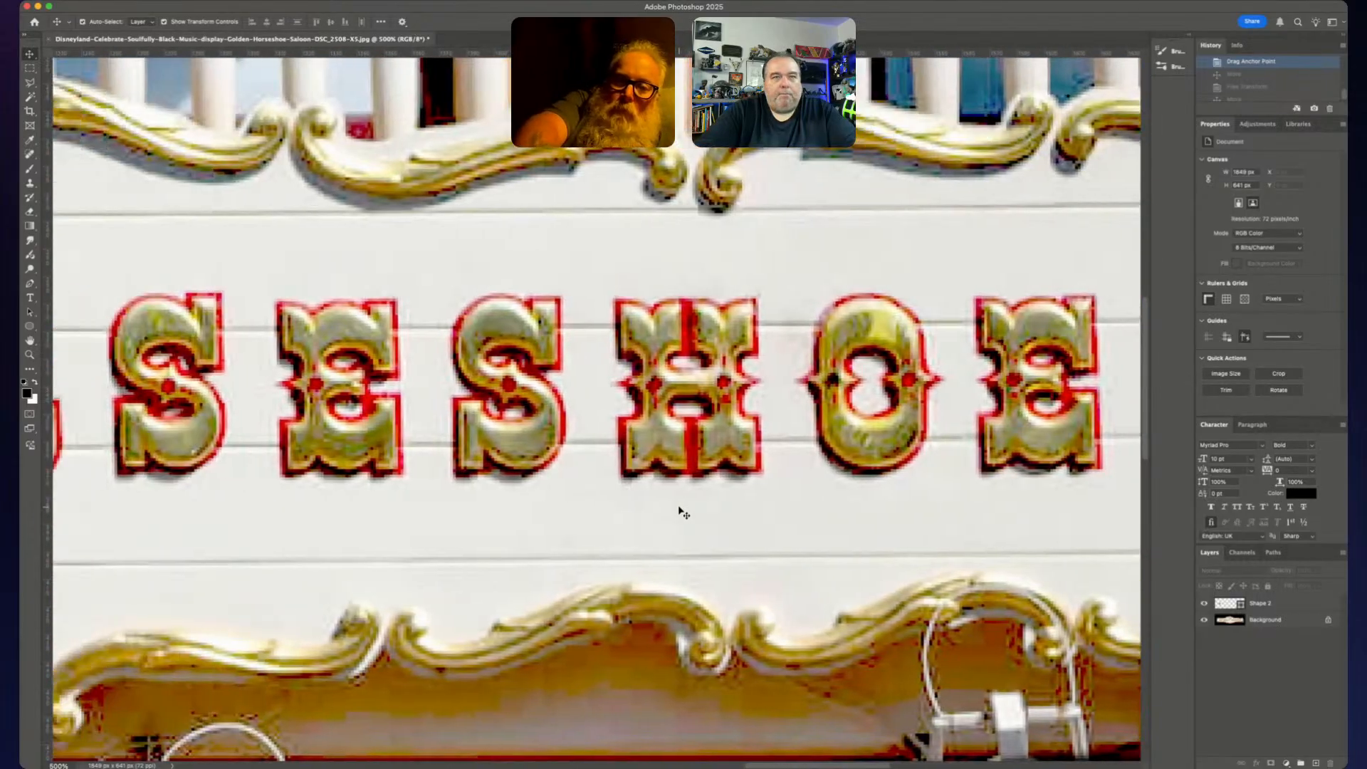
scroll(682, 513, "left", 20)
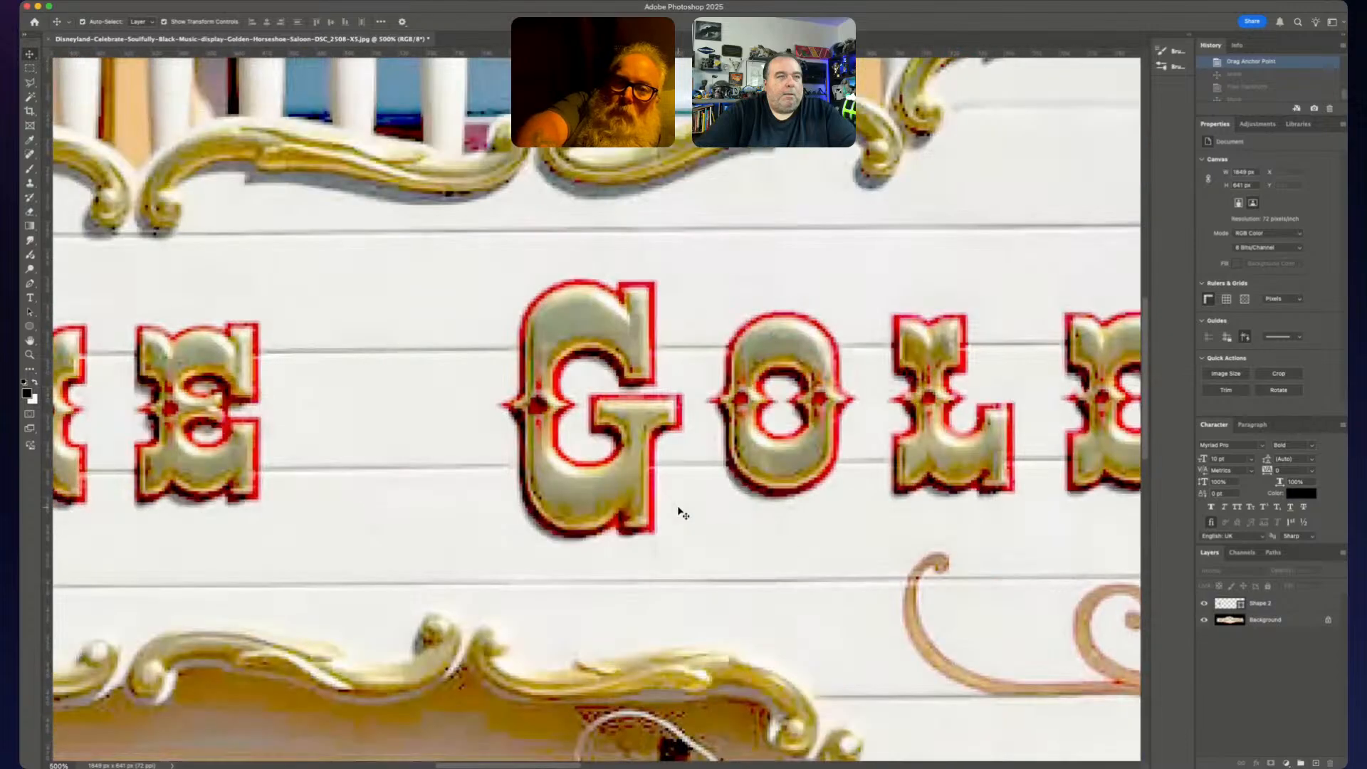
scroll(682, 512, "left", 15)
left_click(682, 511)
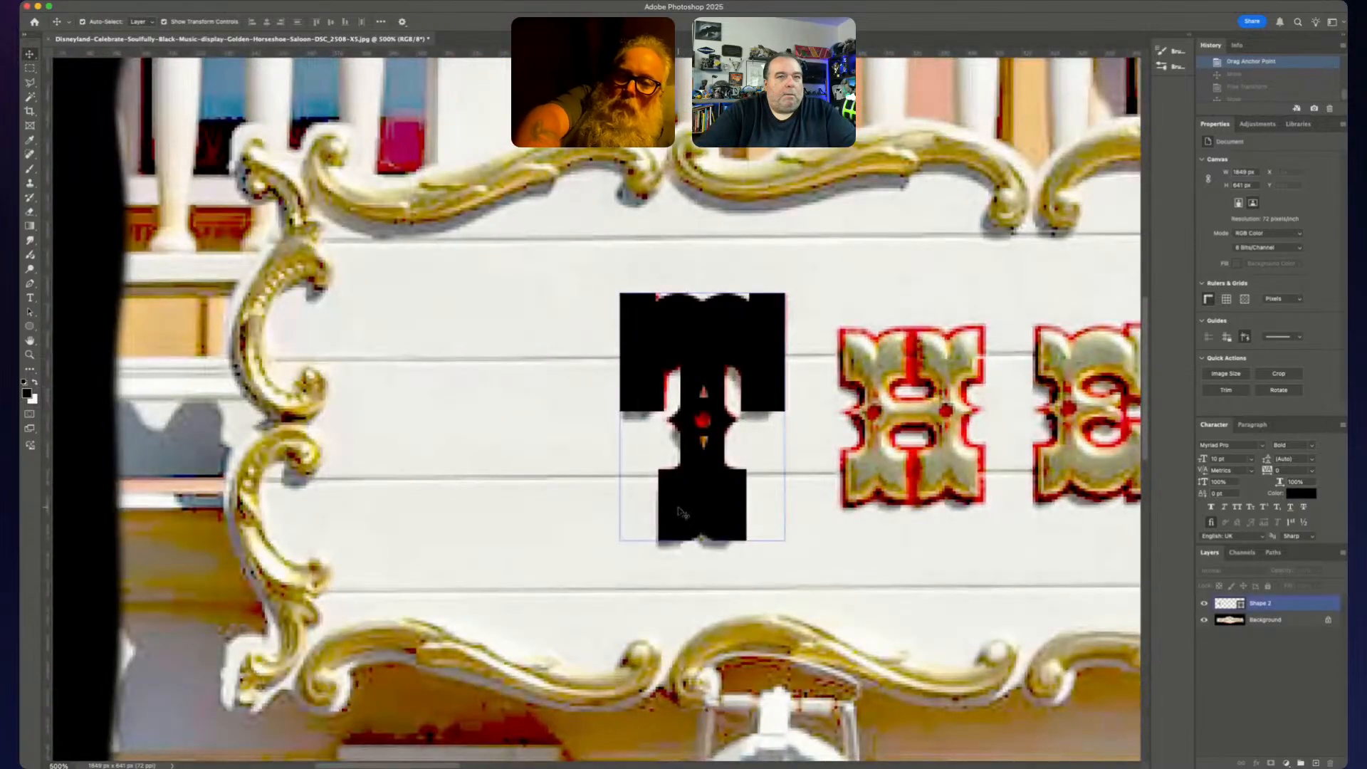
scroll(683, 512, "right", 3)
scroll(682, 511, "right", 12)
left_click(682, 511)
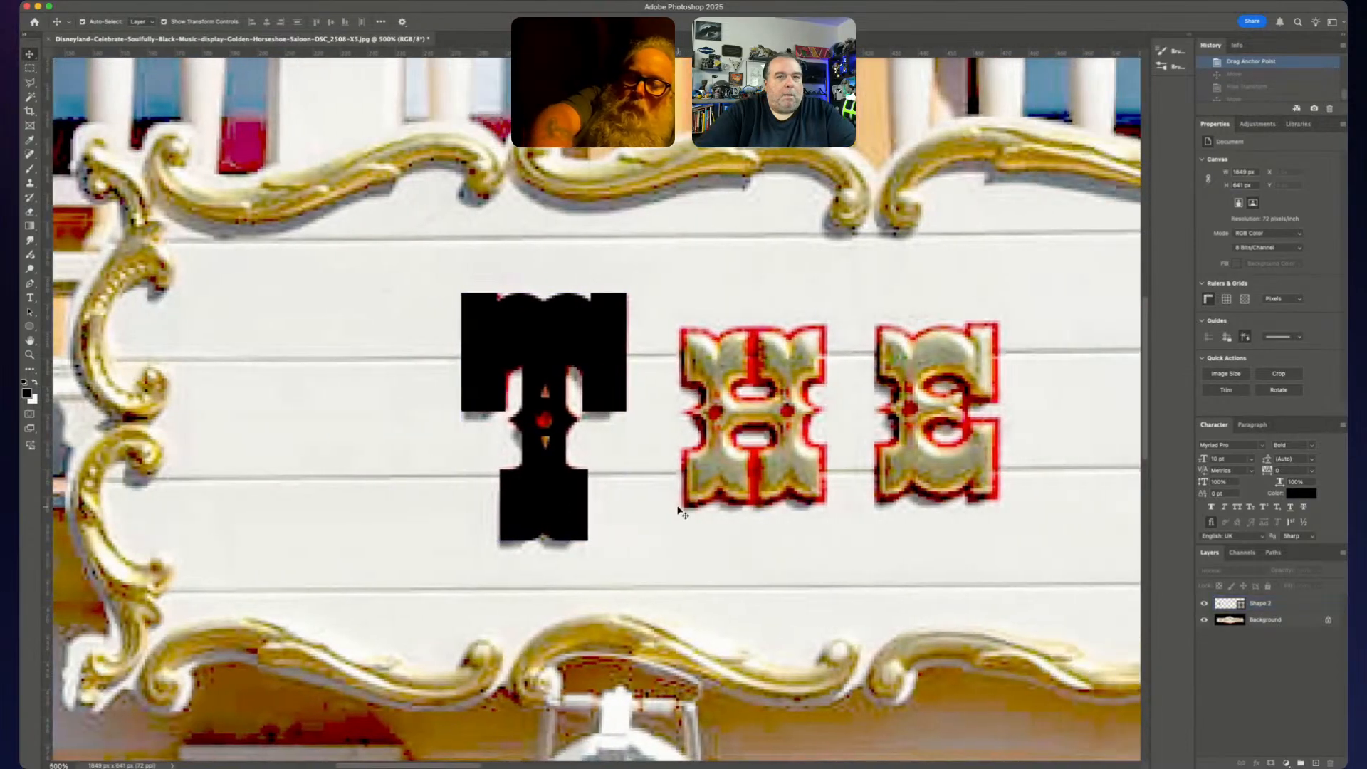
scroll(680, 508, "right", 2)
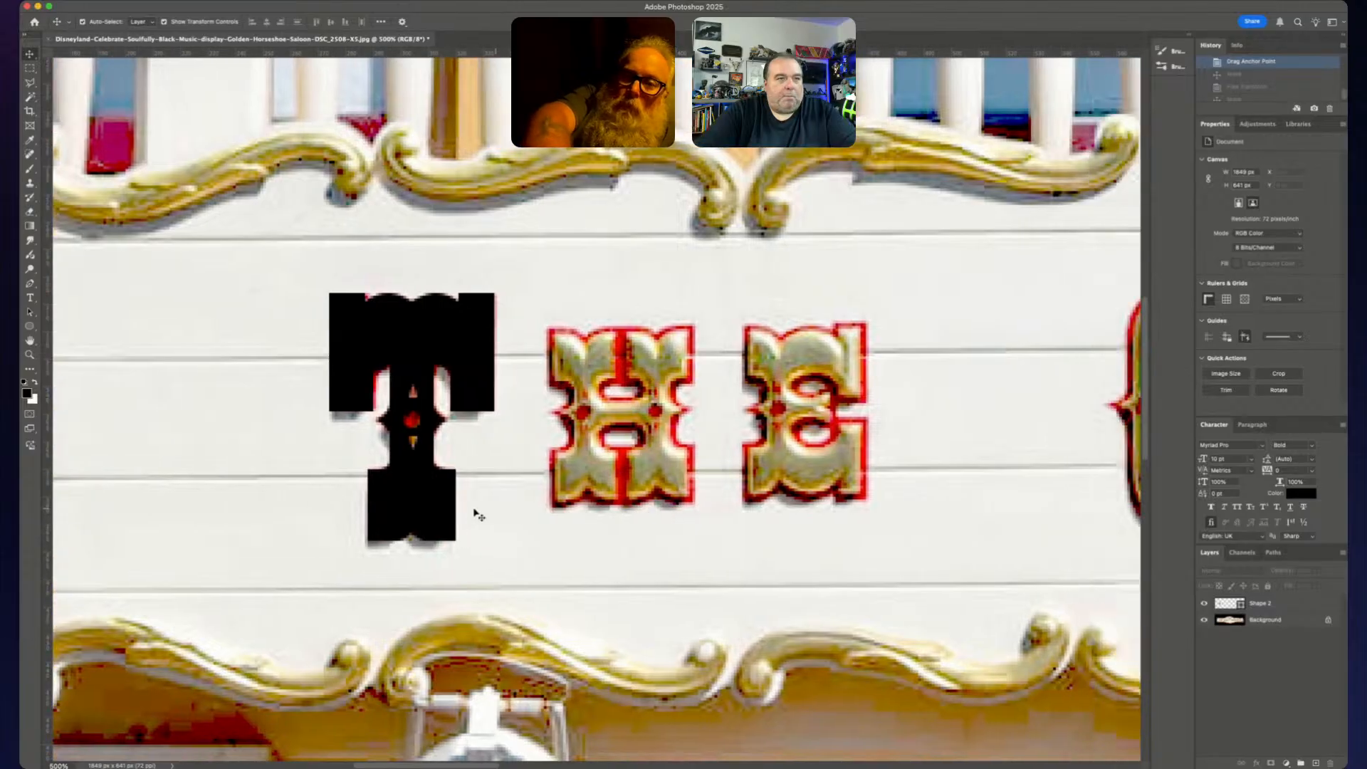
left_click(419, 539)
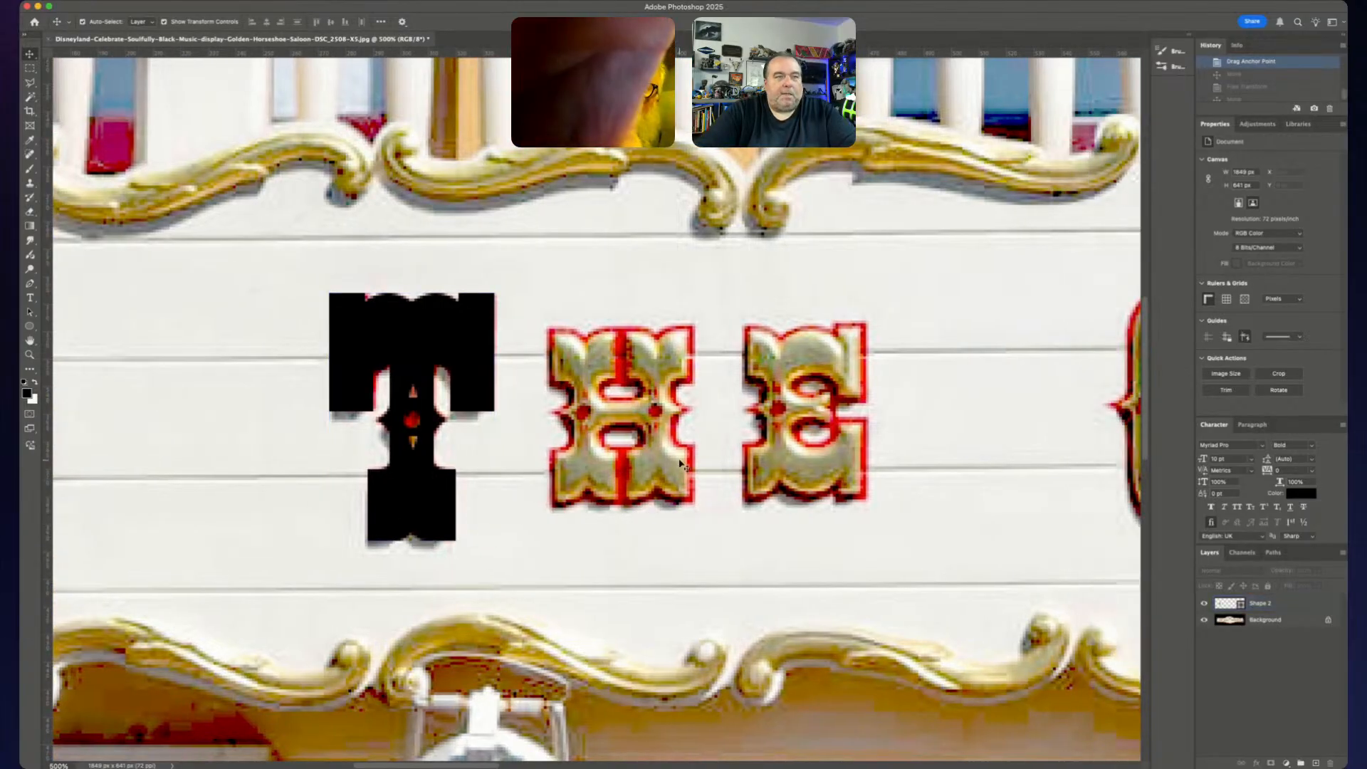
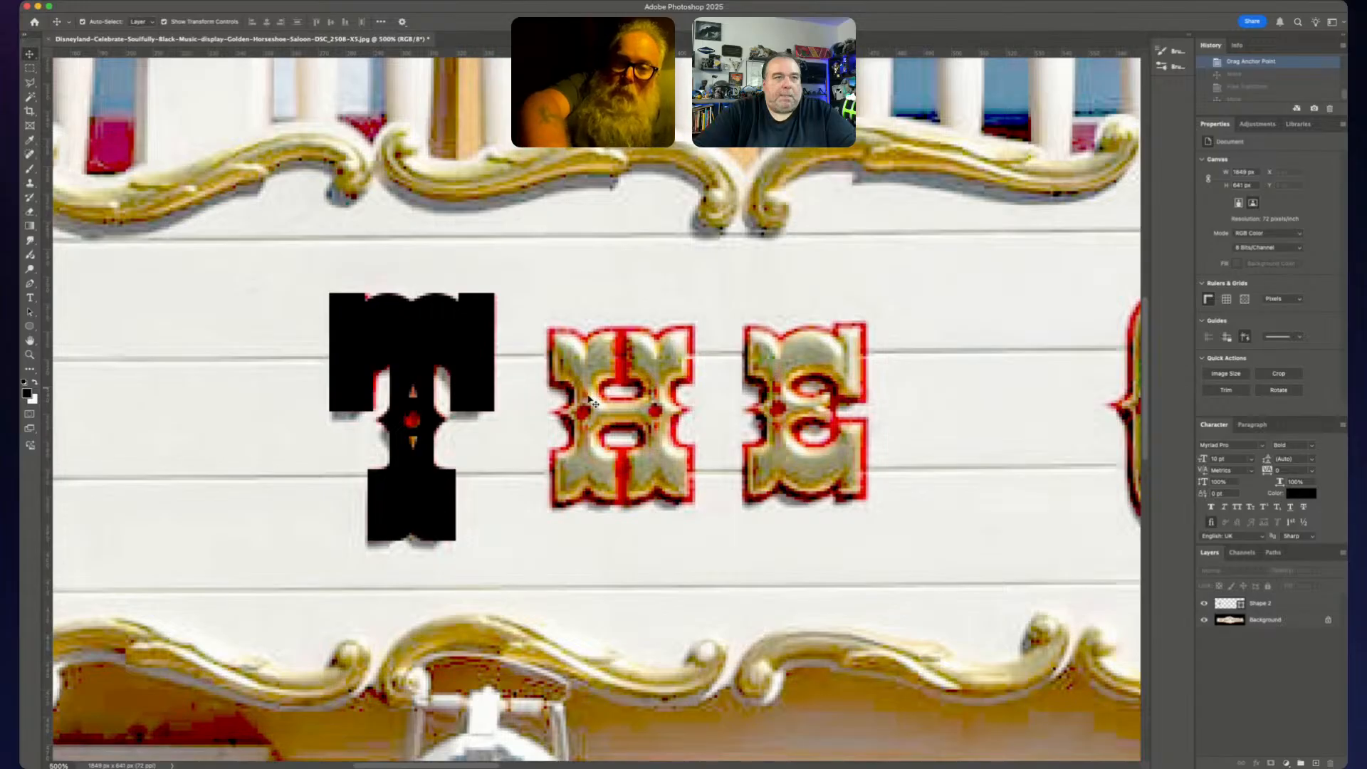
scroll(588, 437, "right", 5)
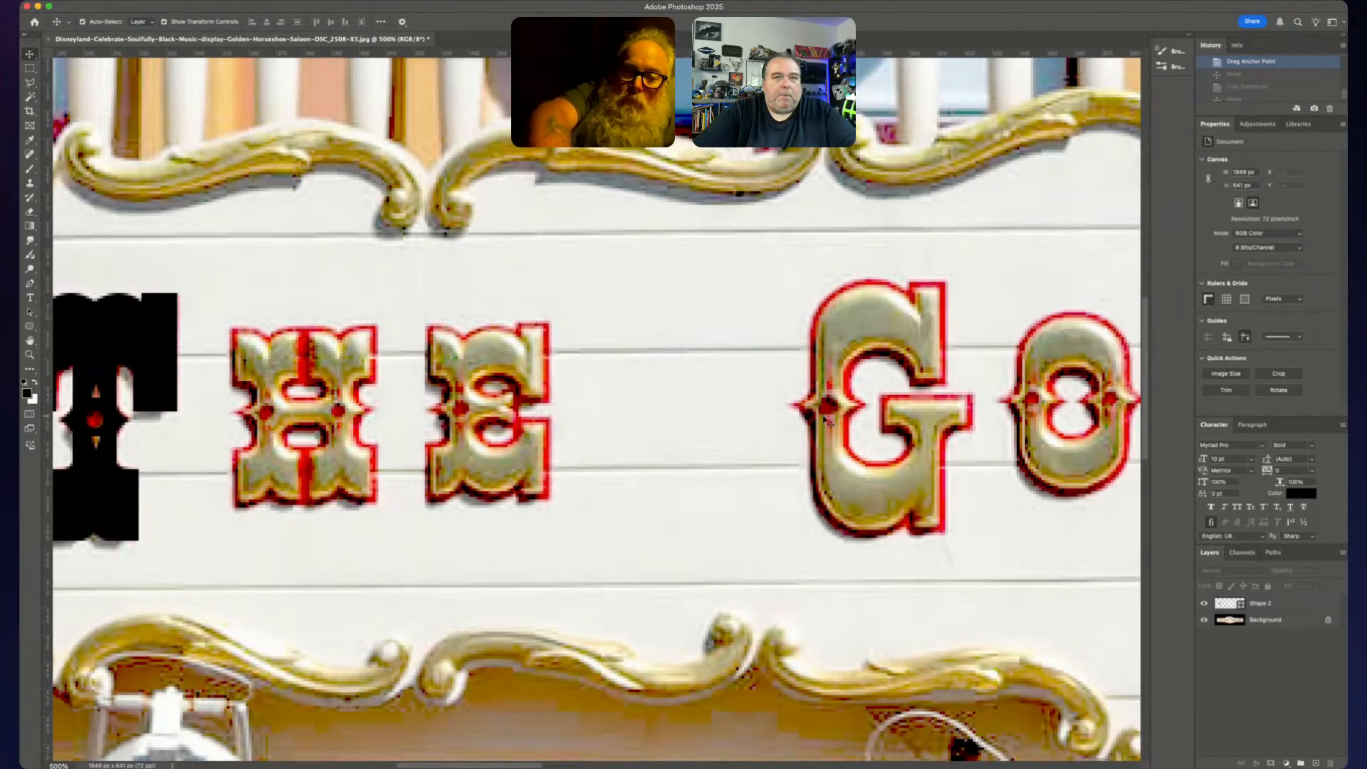
- Look over the letters of the word Golden, comparing their shapes, and return to the word The
scroll(825, 420, "right", 4)
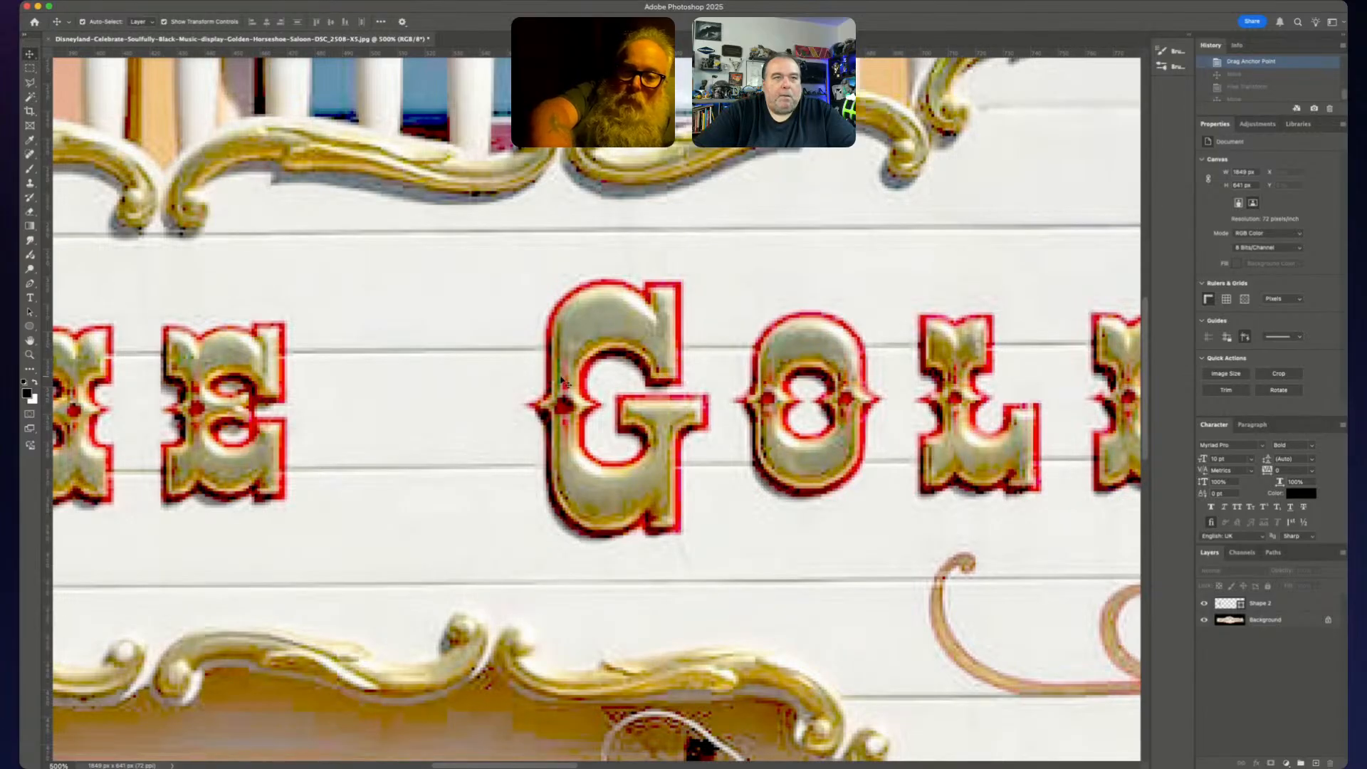
scroll(770, 432, "right", 3)
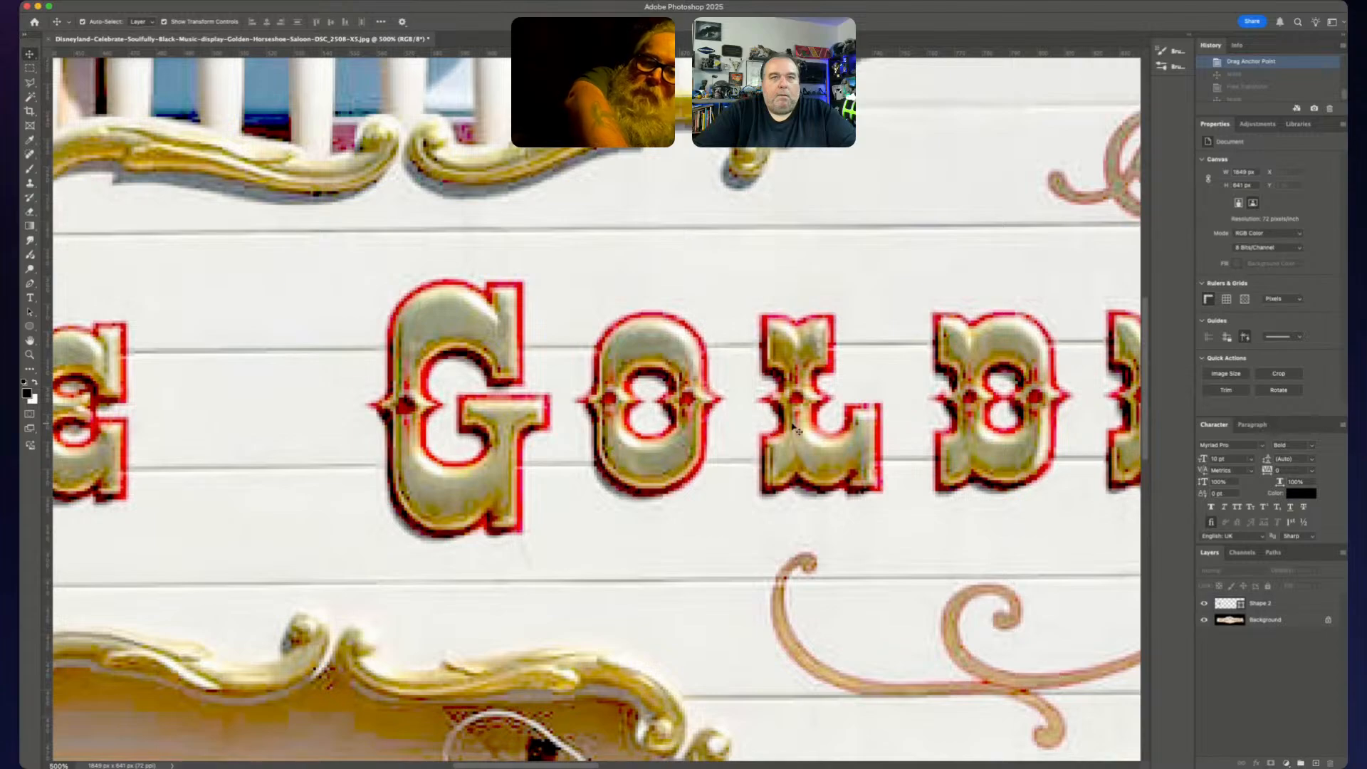
scroll(824, 426, "right", 3)
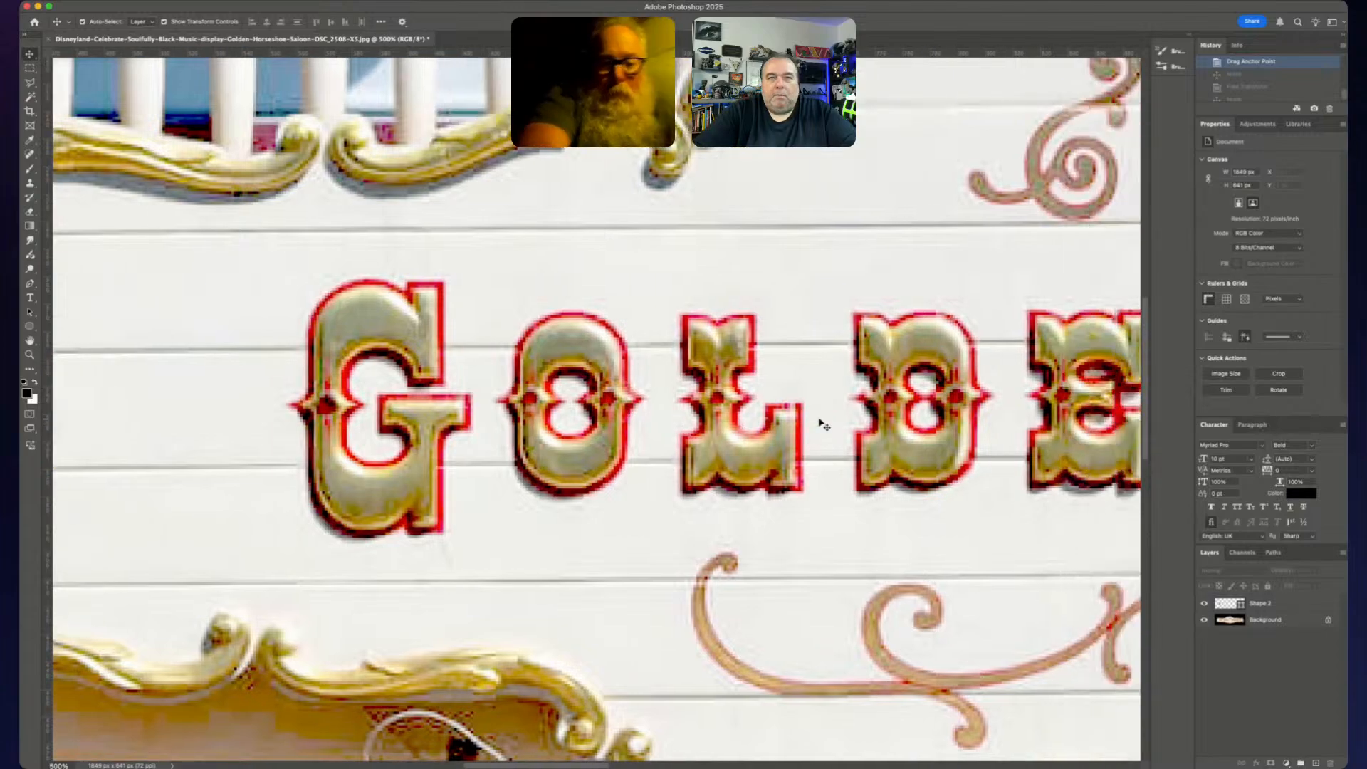
scroll(825, 426, "left", 10)
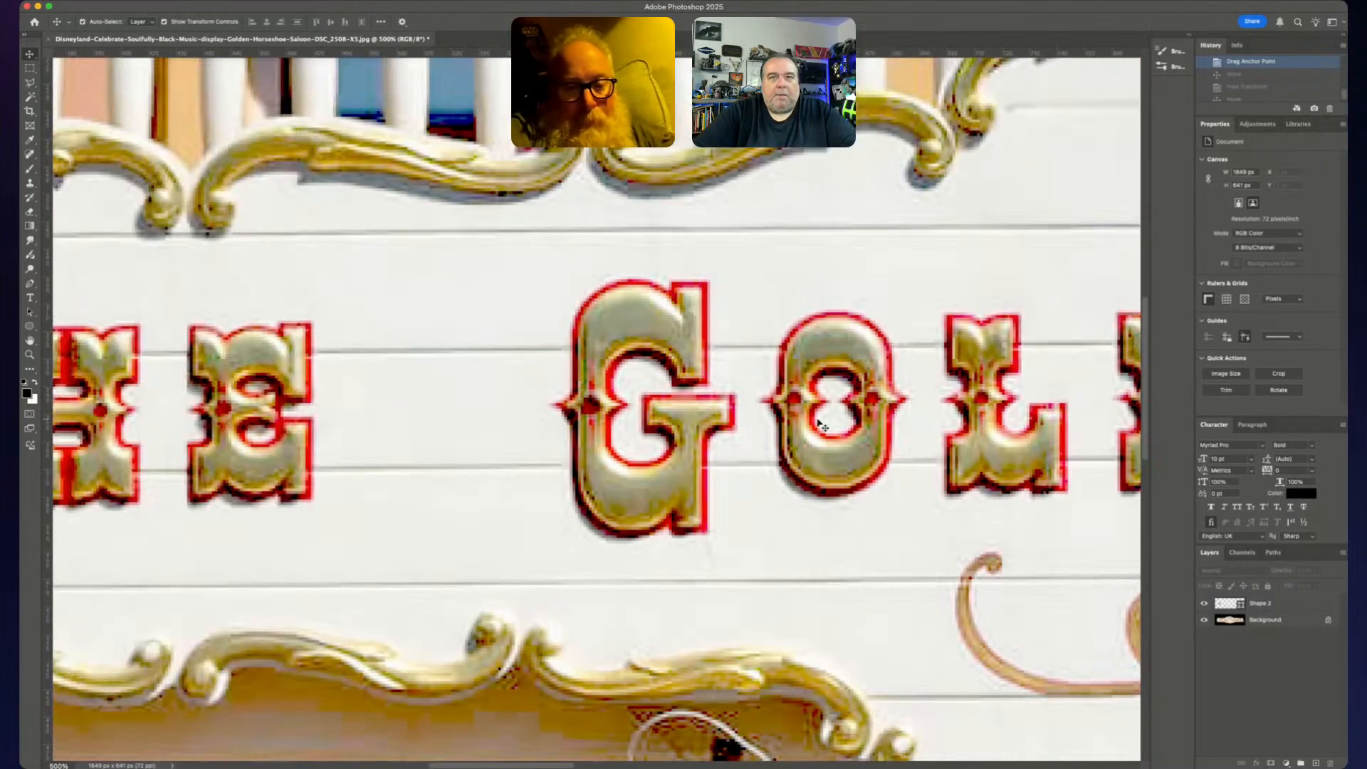
scroll(819, 424, "left", 10)
scroll(819, 426, "right", 4)
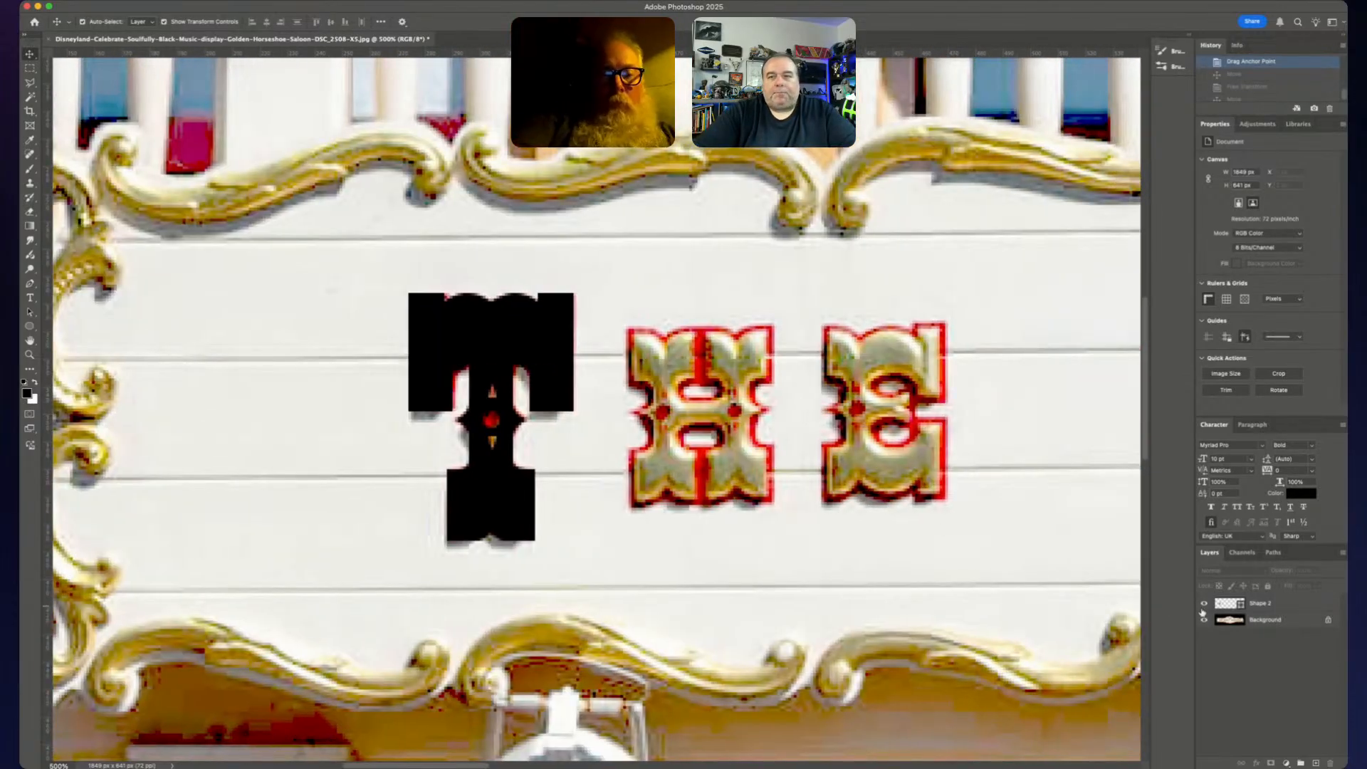
- Rename the traced T's shape layer as T
left_click(1261, 604)
type("T")
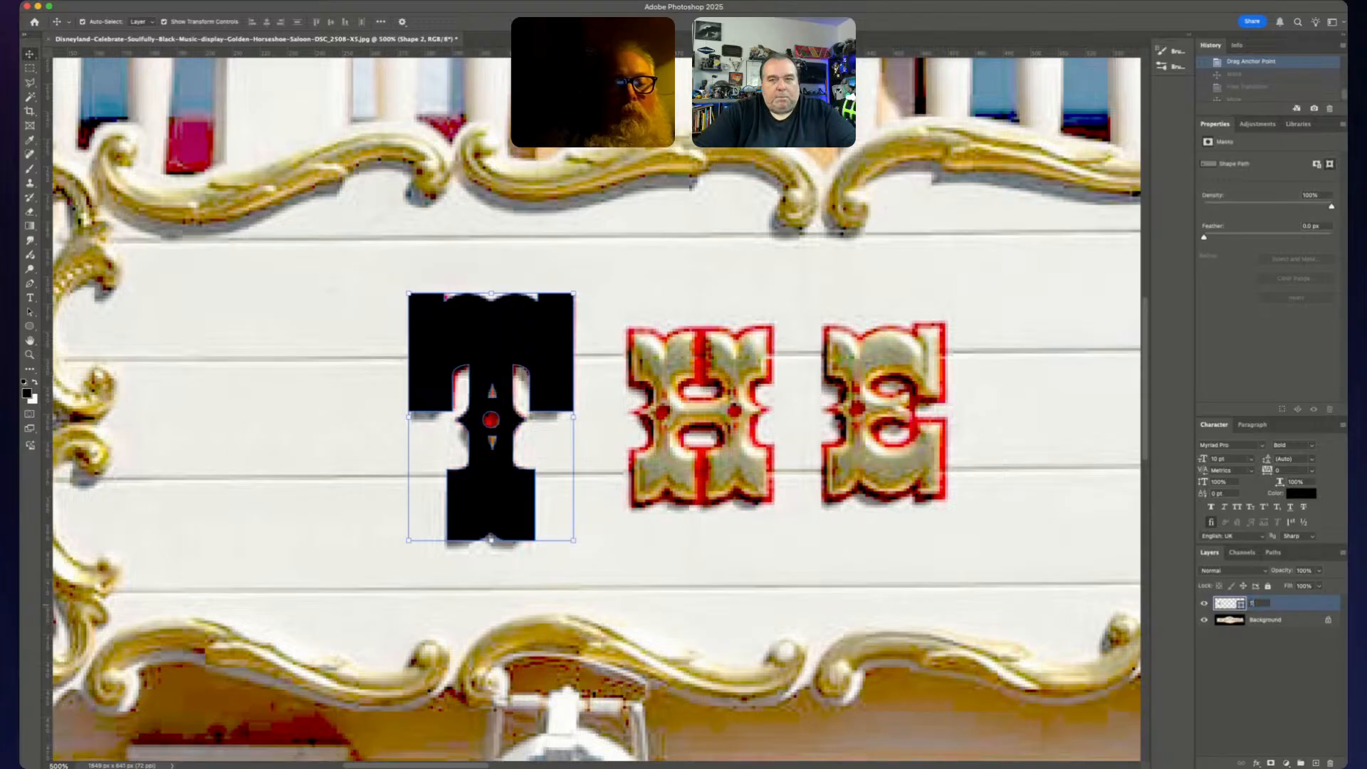
key("Return")
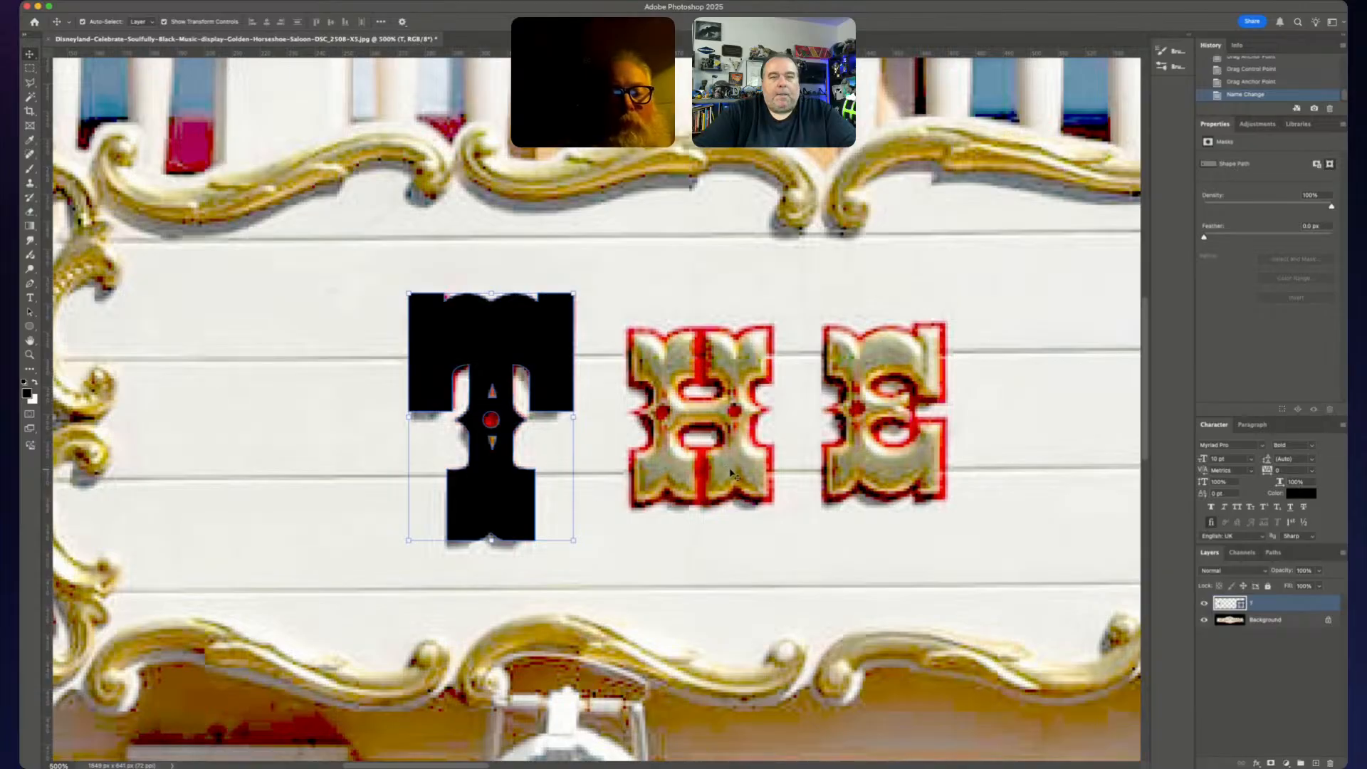
- Start a Pen tool shape over the H of The with anchor points along its bottom edge, at both corners and the centre
key("super+equal")
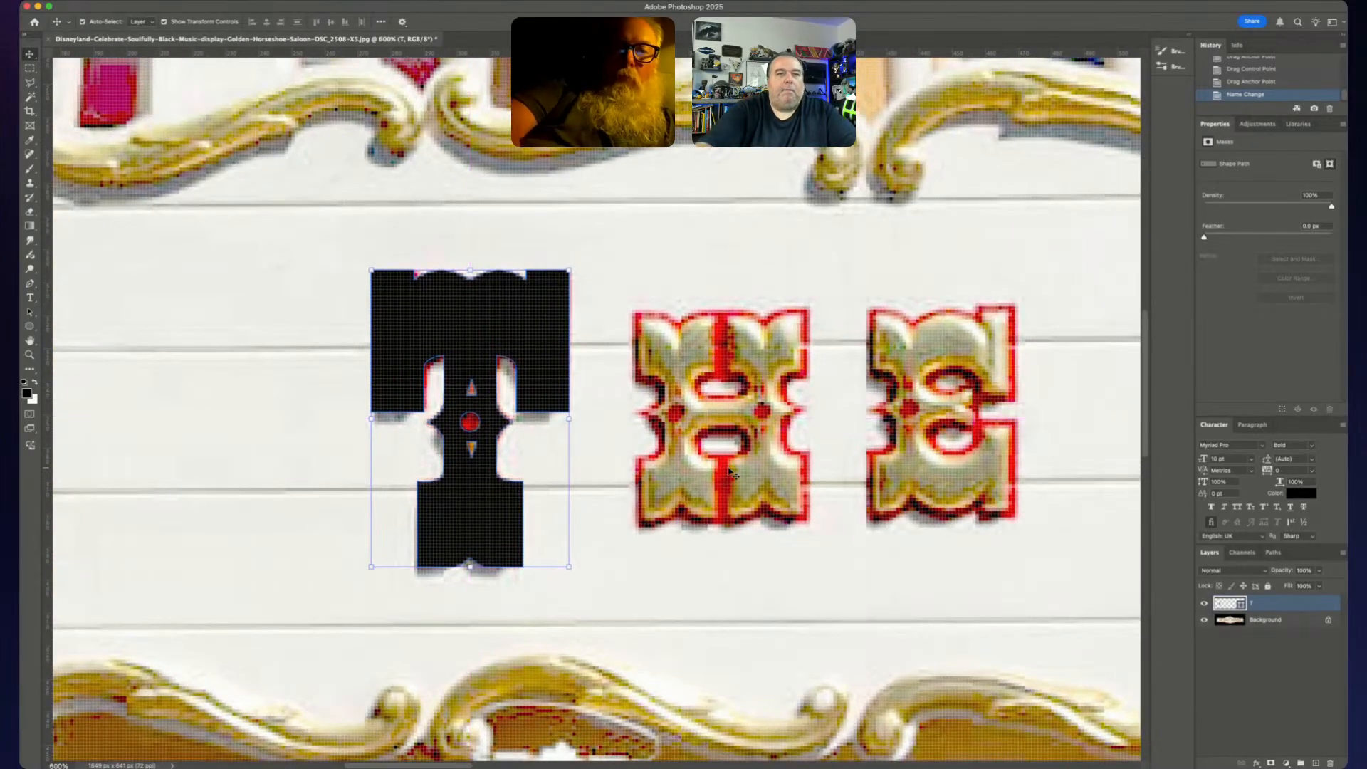
key("p")
left_click(637, 529)
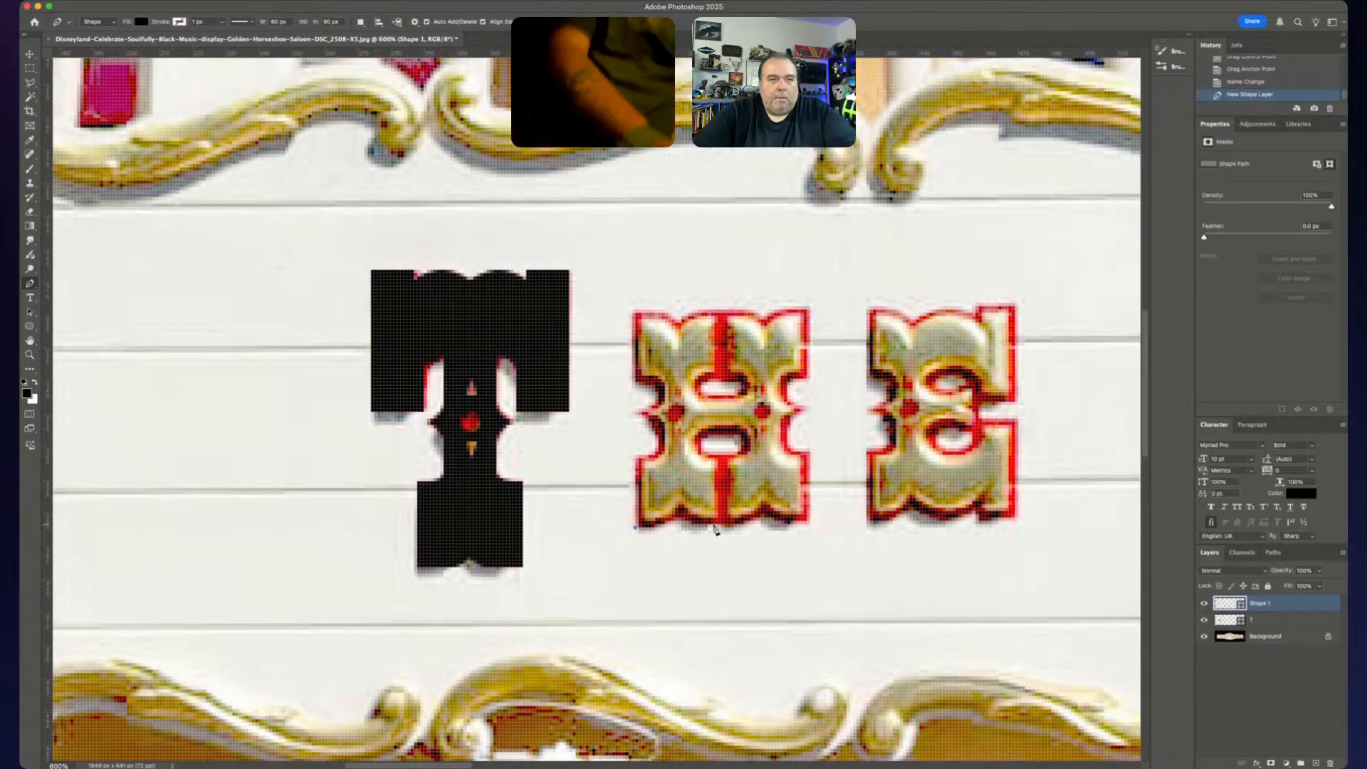
left_click(715, 528)
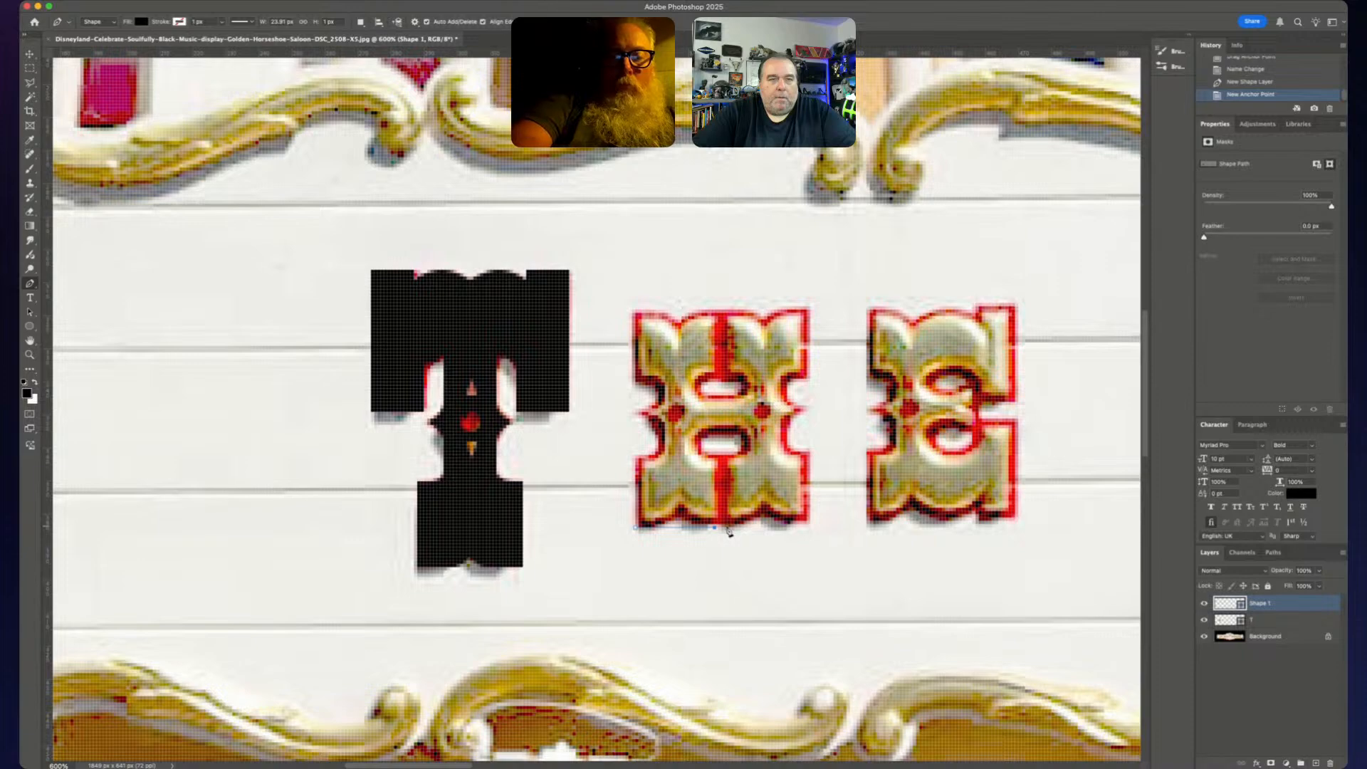
left_click(727, 530)
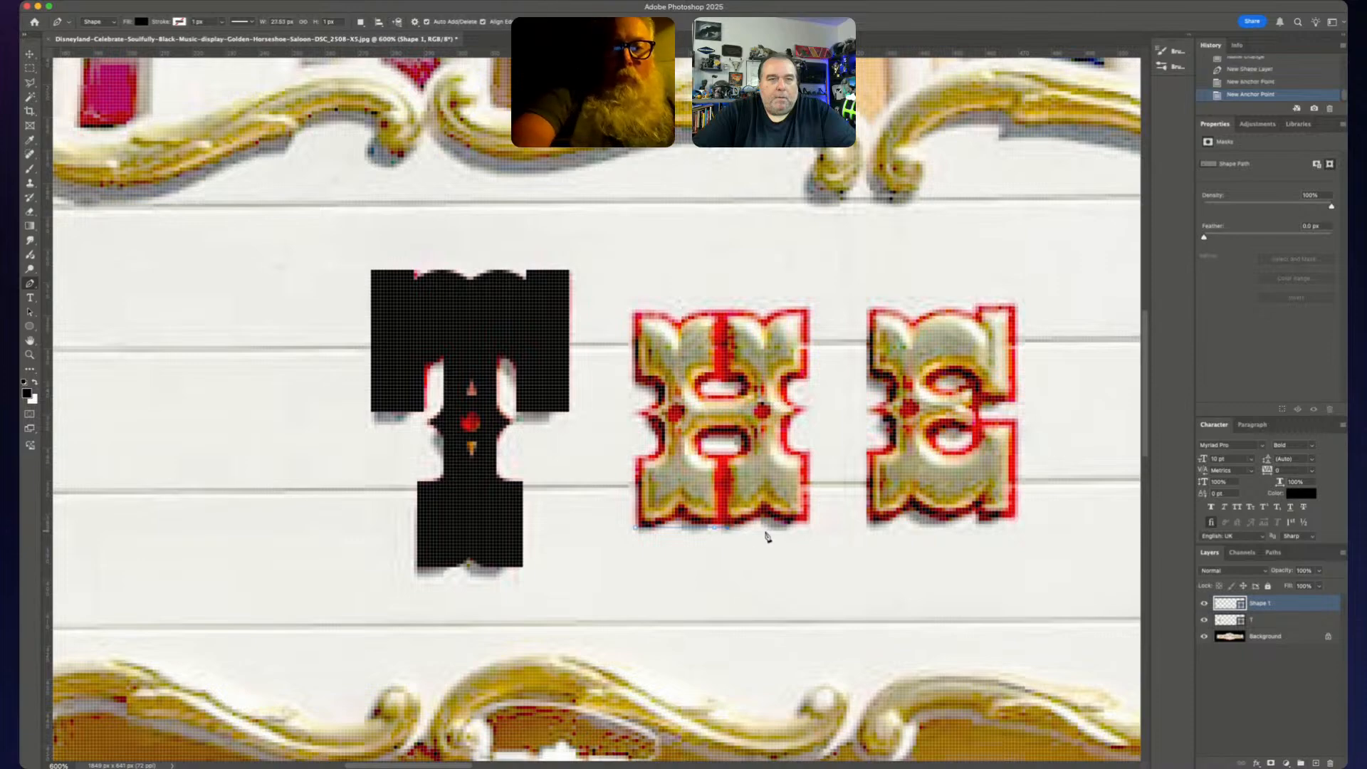
left_click(808, 529)
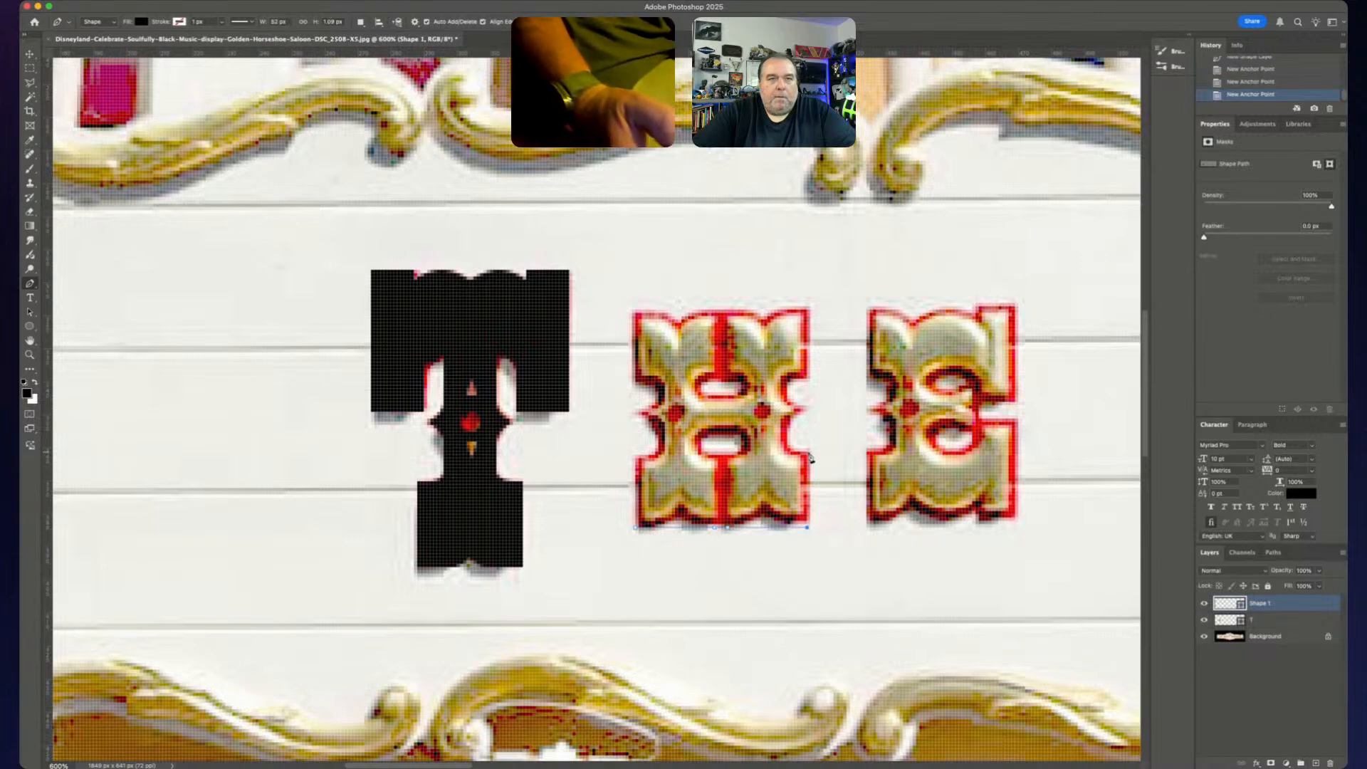
- Continue the H outline with anchor points up its right edge and across the top to the upper-left corner
left_click(807, 452)
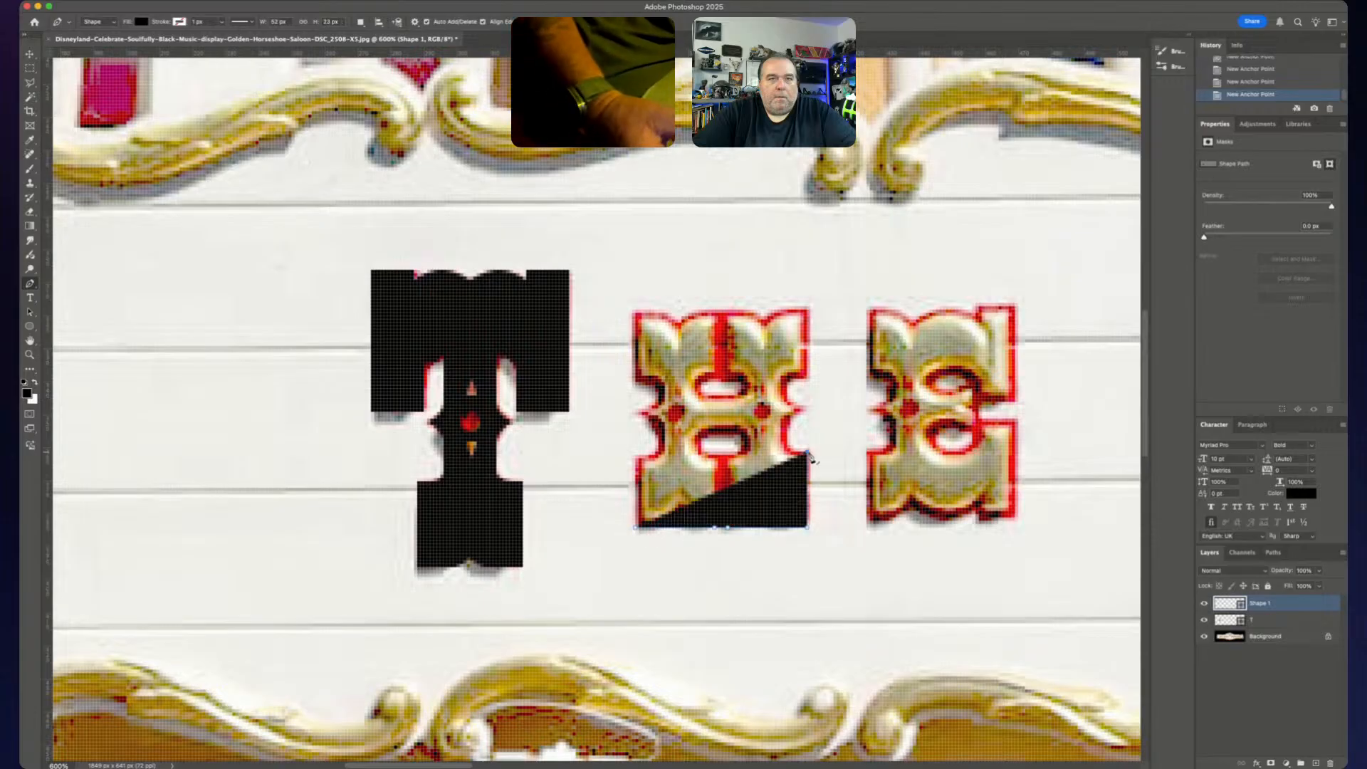
left_click(807, 412)
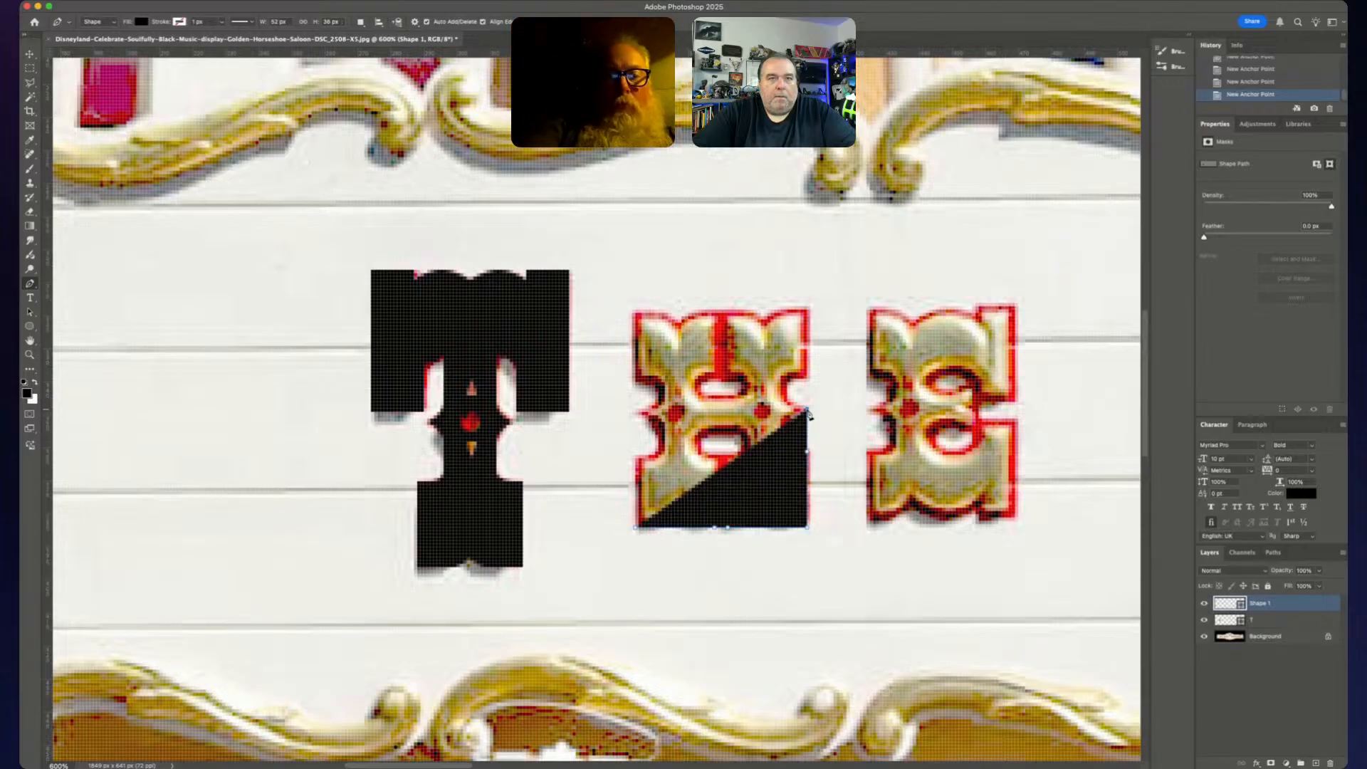
left_click(808, 379)
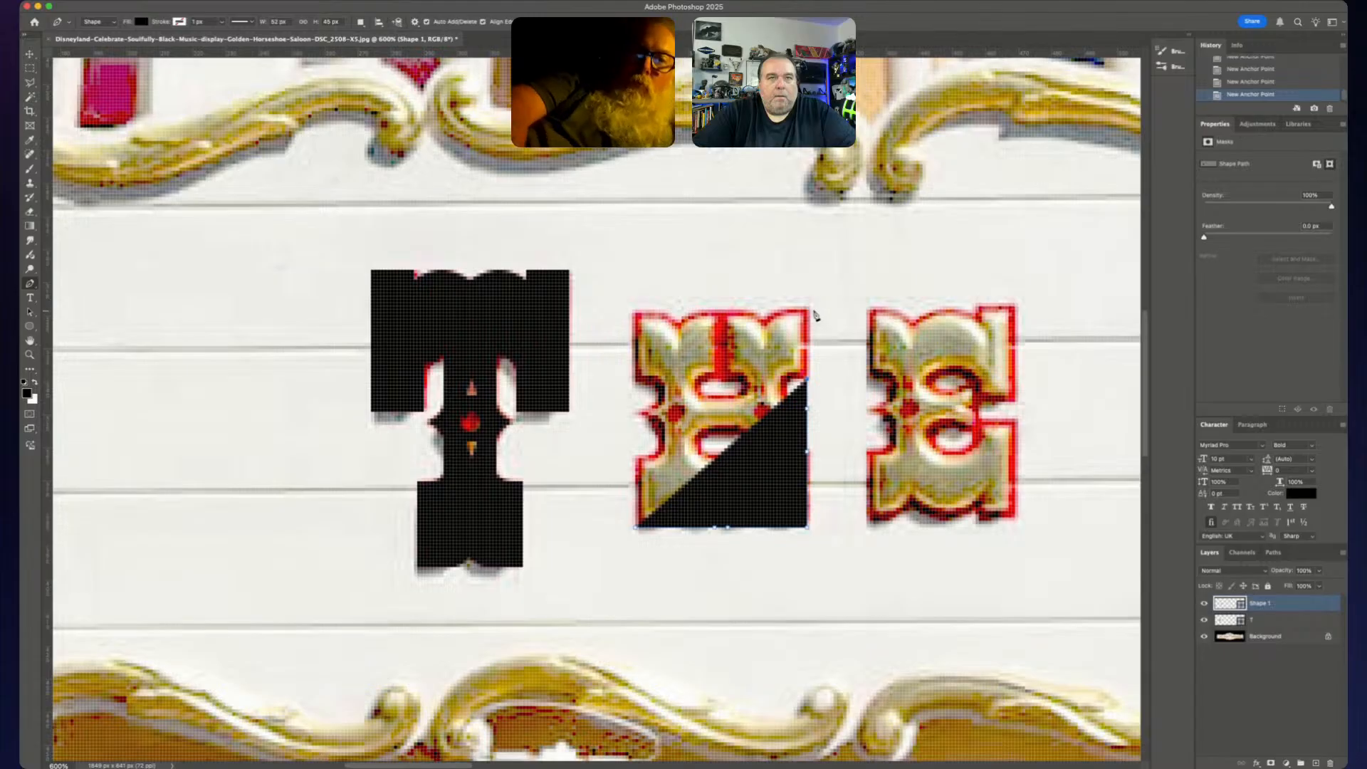
left_click(807, 311)
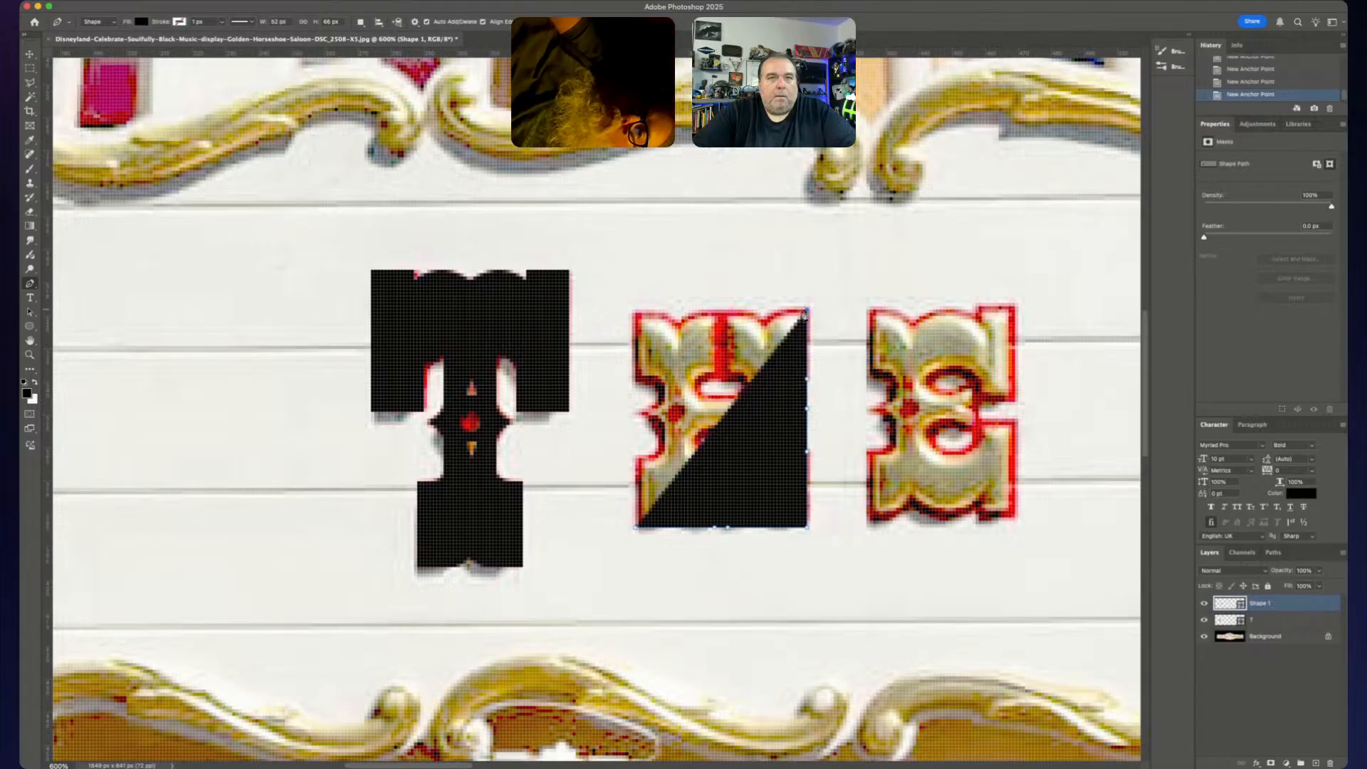
left_click(725, 312)
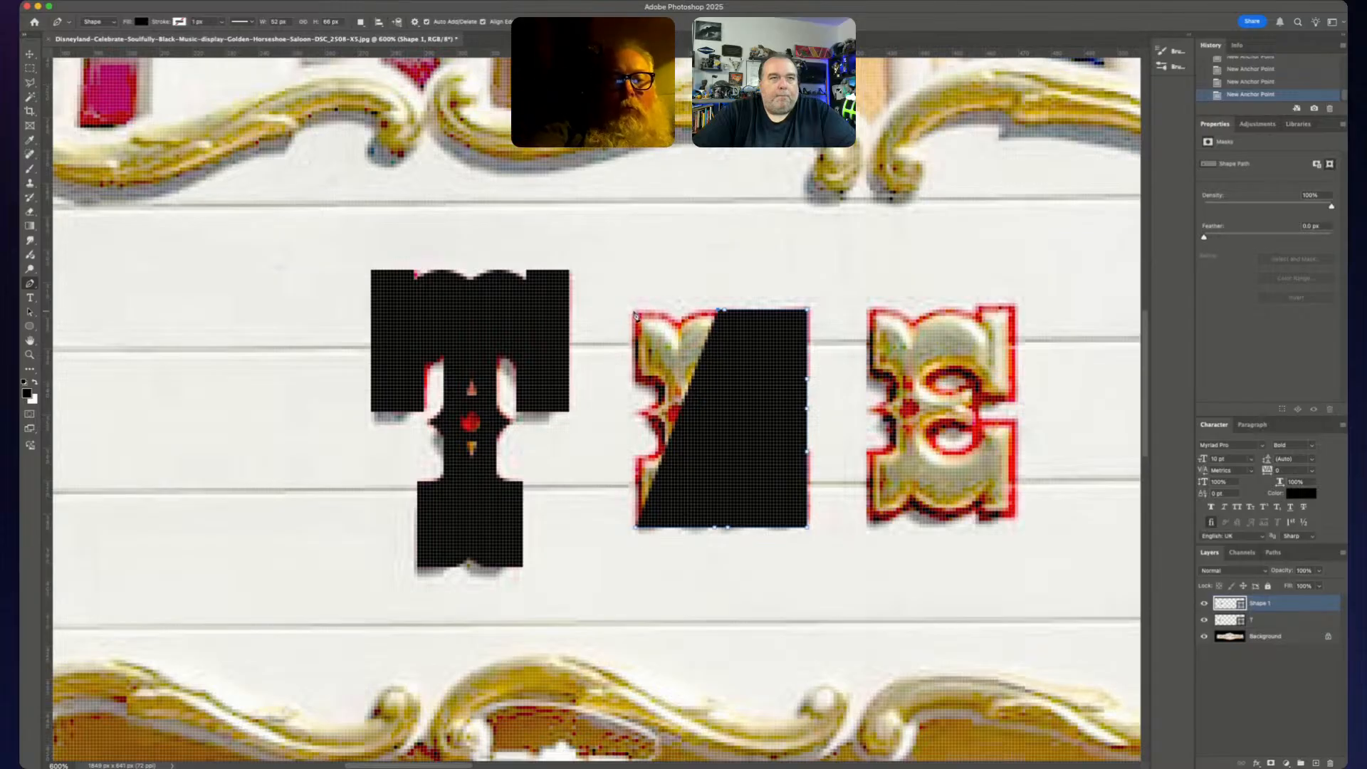
left_click(635, 314)
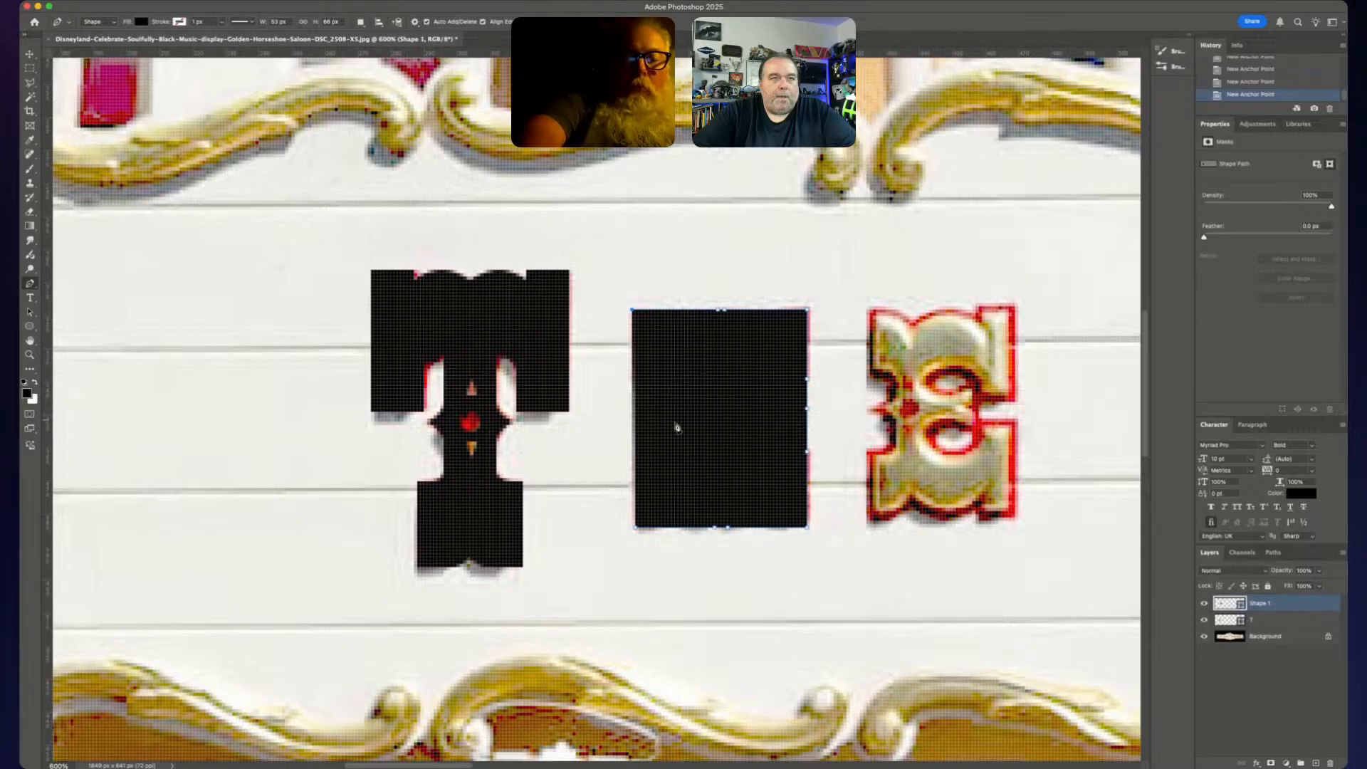
- Place the H outline's remaining anchor points toward its left side and close the path at the lower-left corner
left_click(718, 395)
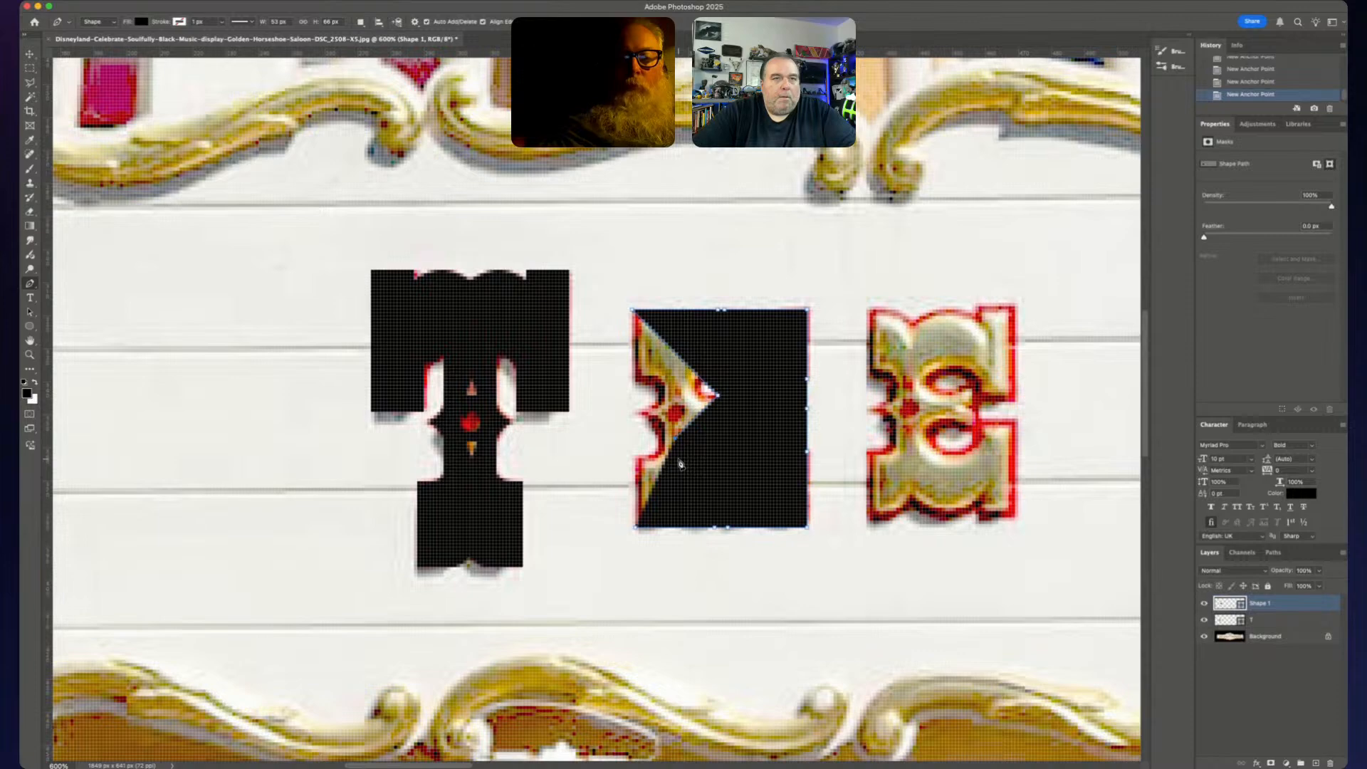
key("shift+Left")
key("shift+Down")
key("Left")
key("Up")
key("Left")
key("Up")
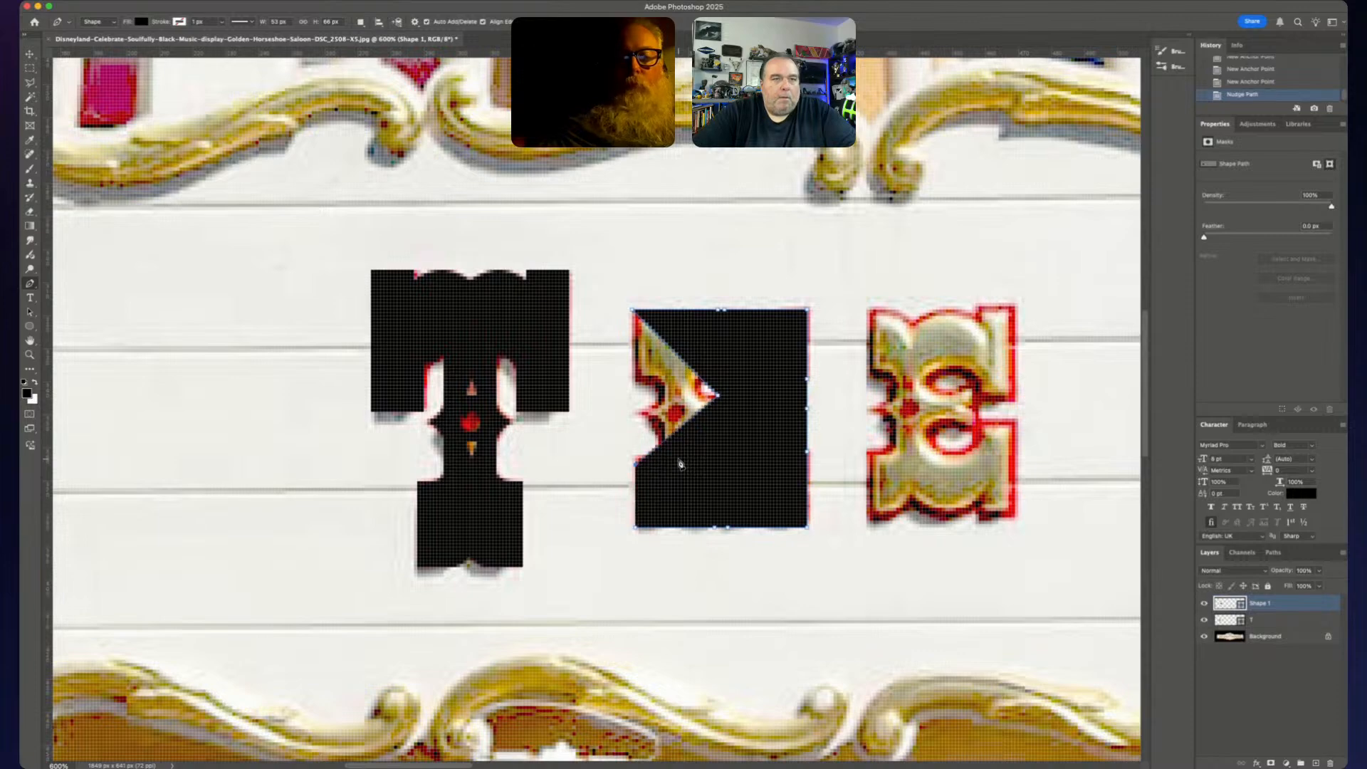
left_click(637, 530)
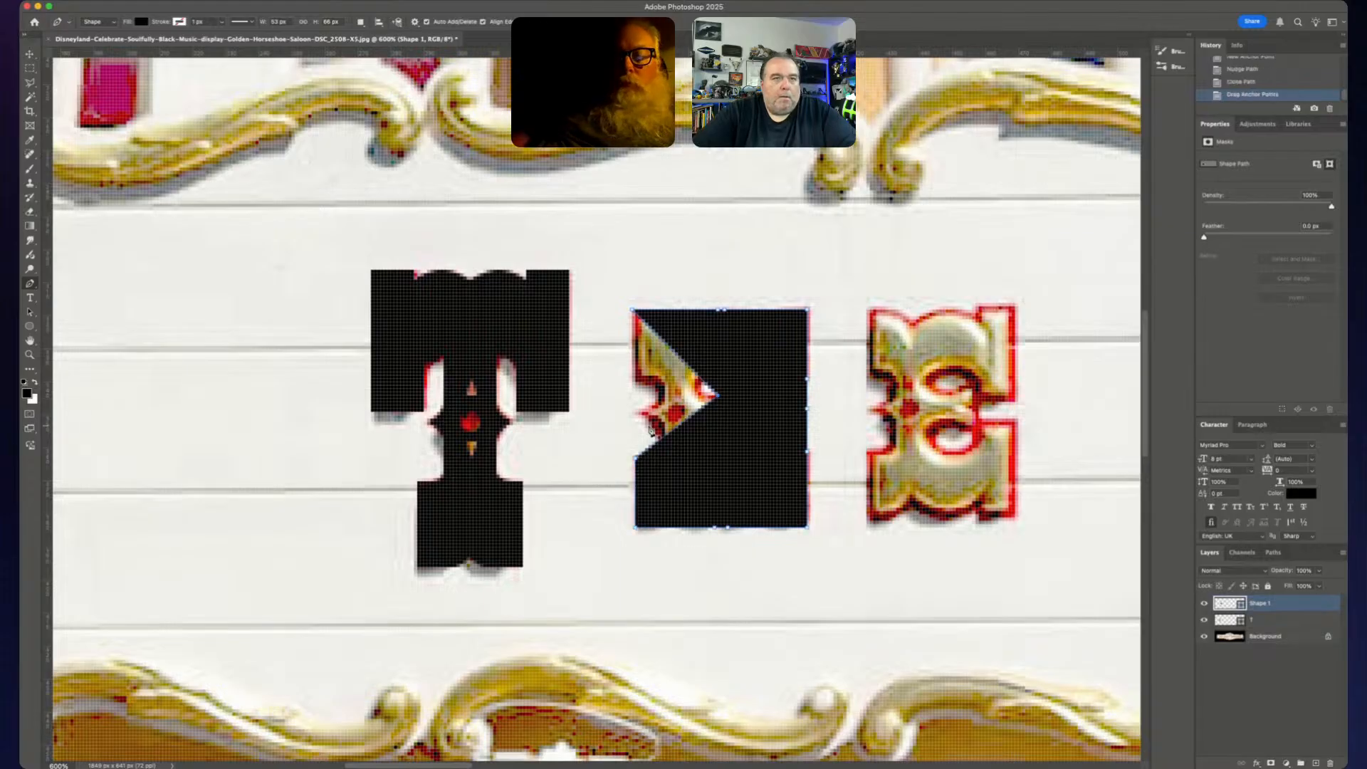
- Add a corner anchor point on the H outline's slanted left segment and nudge it up level with the letter's middle
left_click(677, 430)
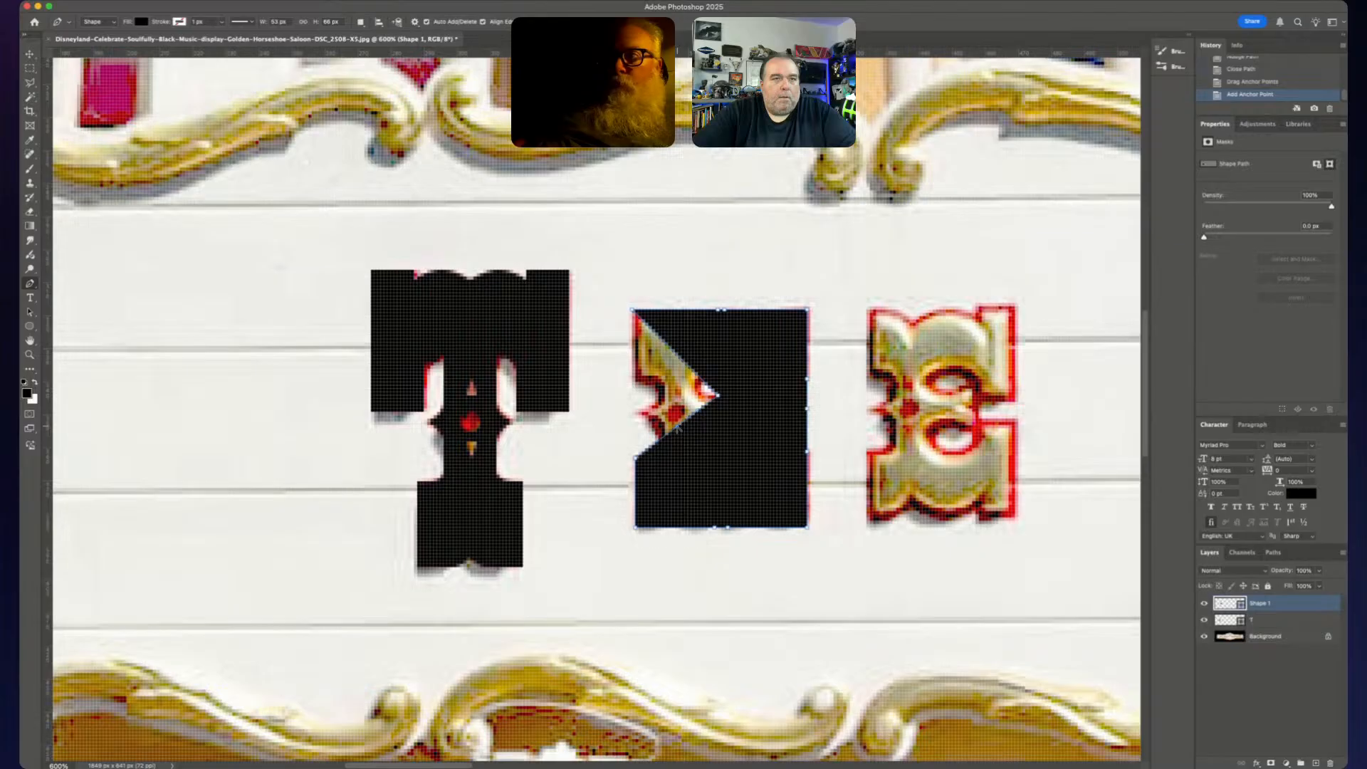
left_click(677, 427, "alt")
key("Up")
key("Up")
key("Up")
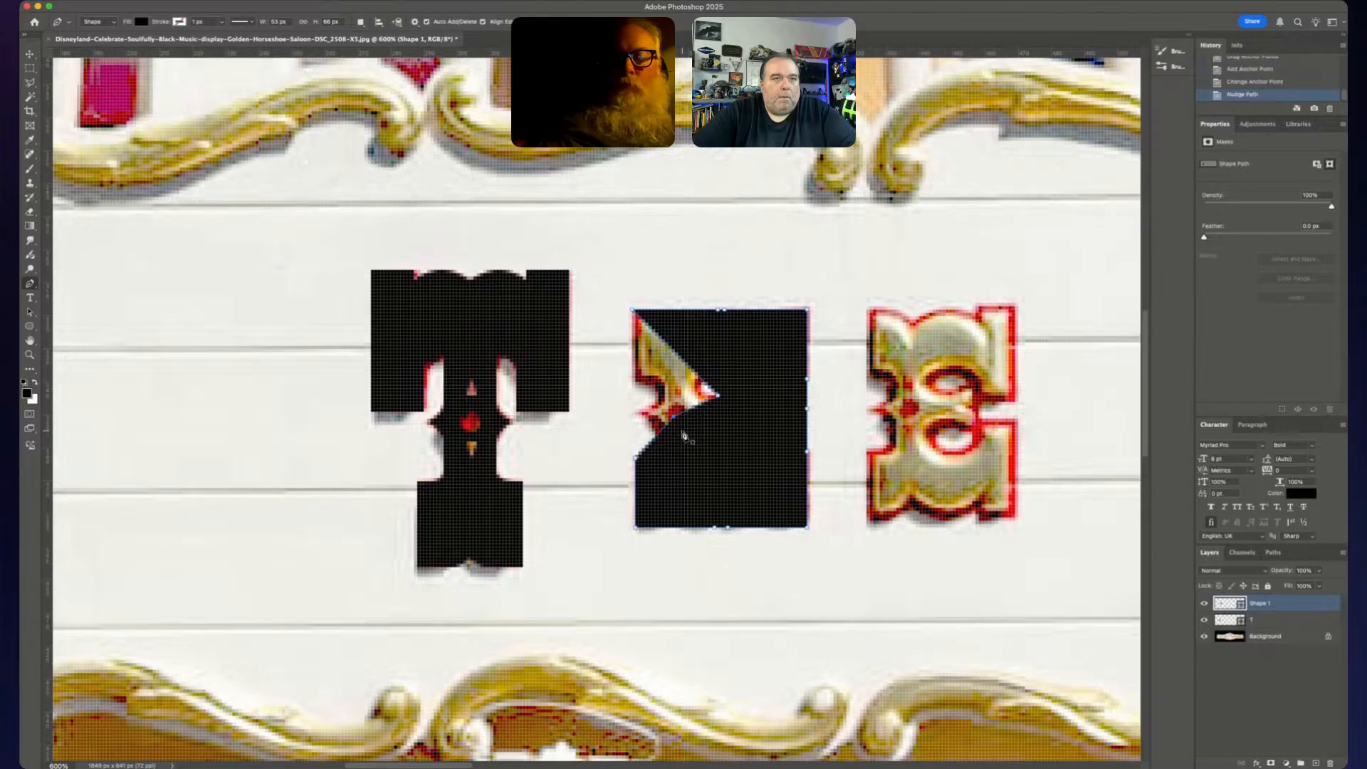
key("Up")
key("Up")
key("Up")
key("Up")
key("Up")
key("Up")
key("Up")
key("Up")
key("Up")
key("Up")
key("Up")
key("Up")
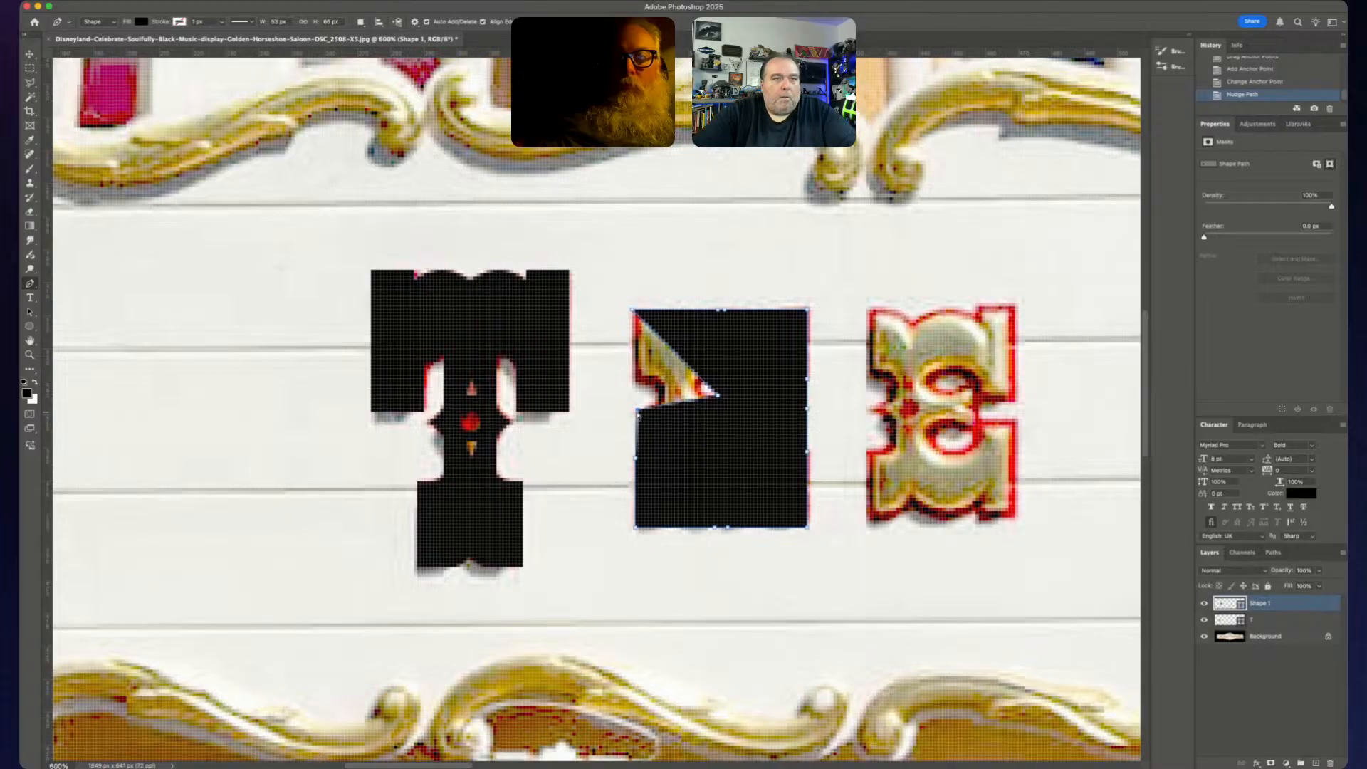
- Align the anchor points along the H's left edge to square off the block, and set its layer opacity to 57%
left_click_drag(638, 411, 636, 412)
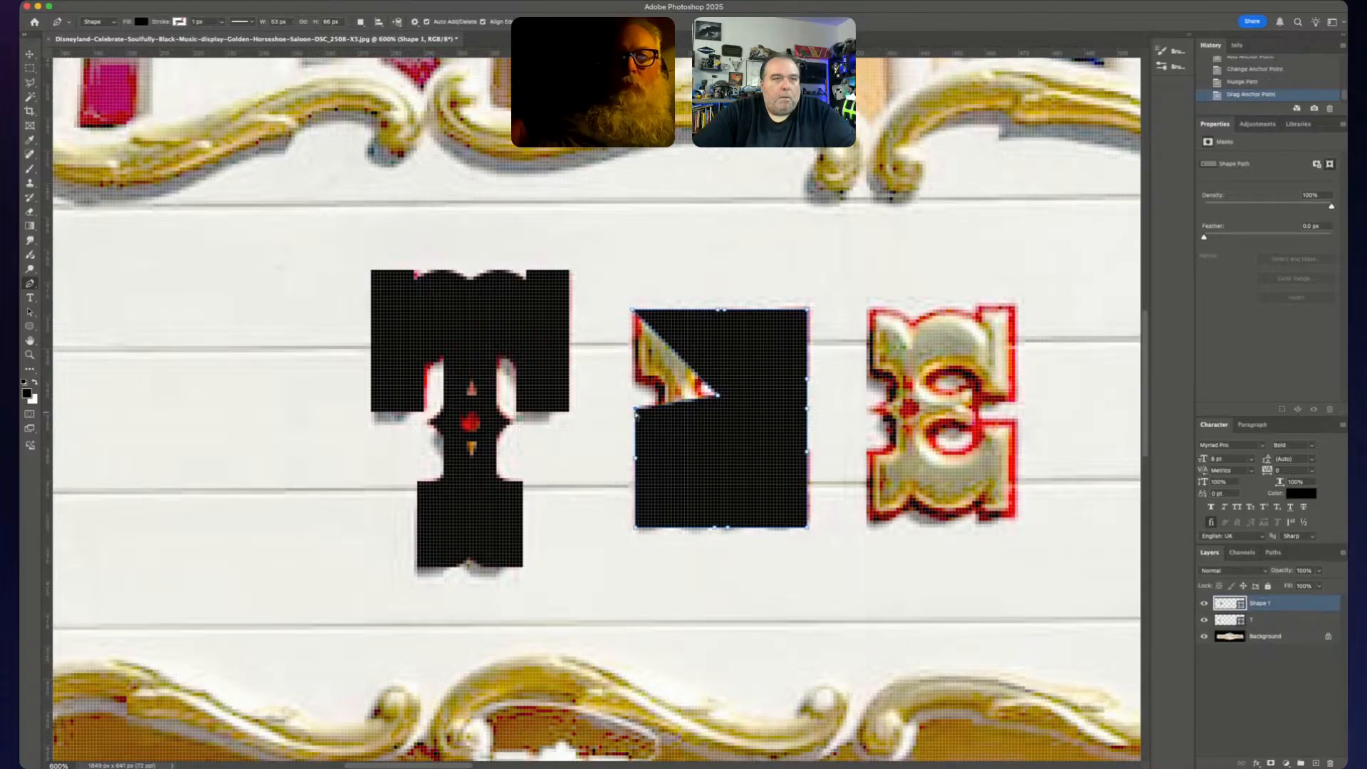
left_click_drag(720, 403, 639, 387)
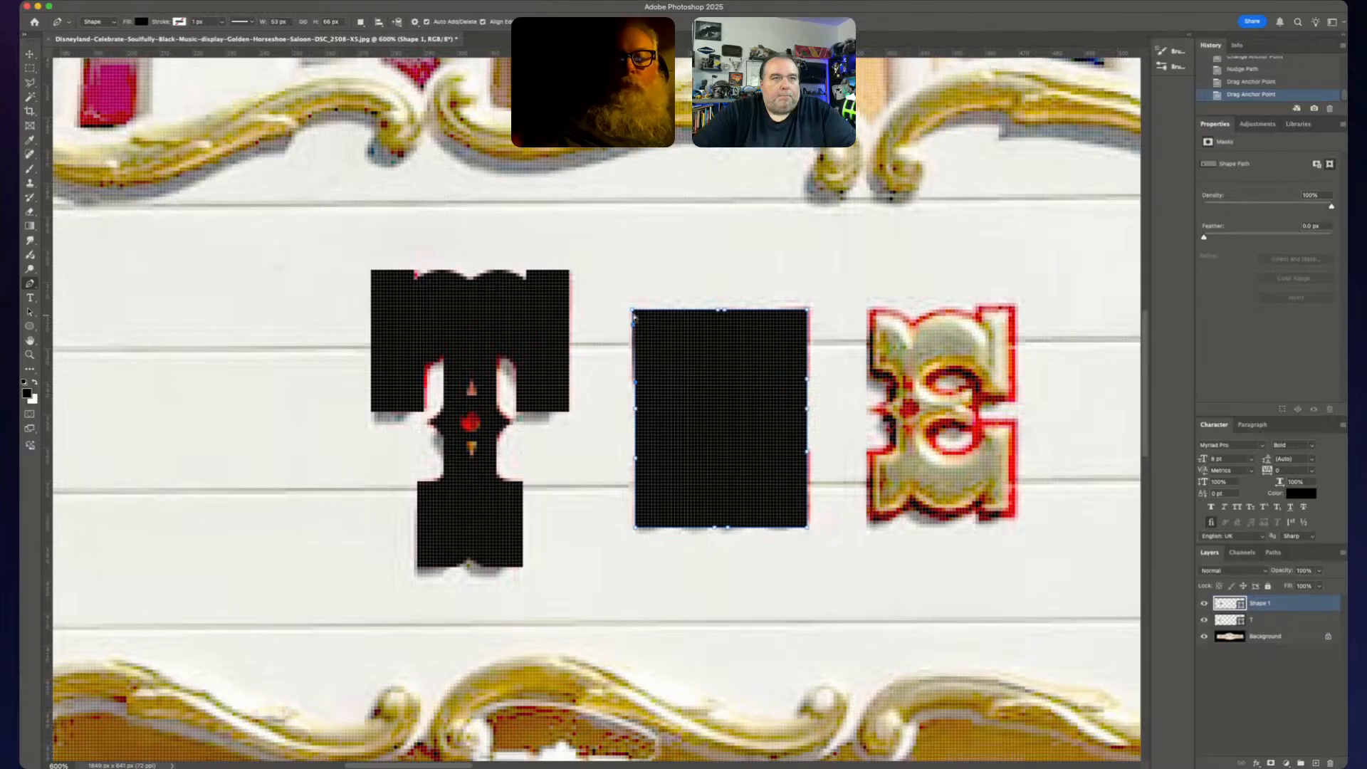
left_click_drag(633, 311, 634, 312)
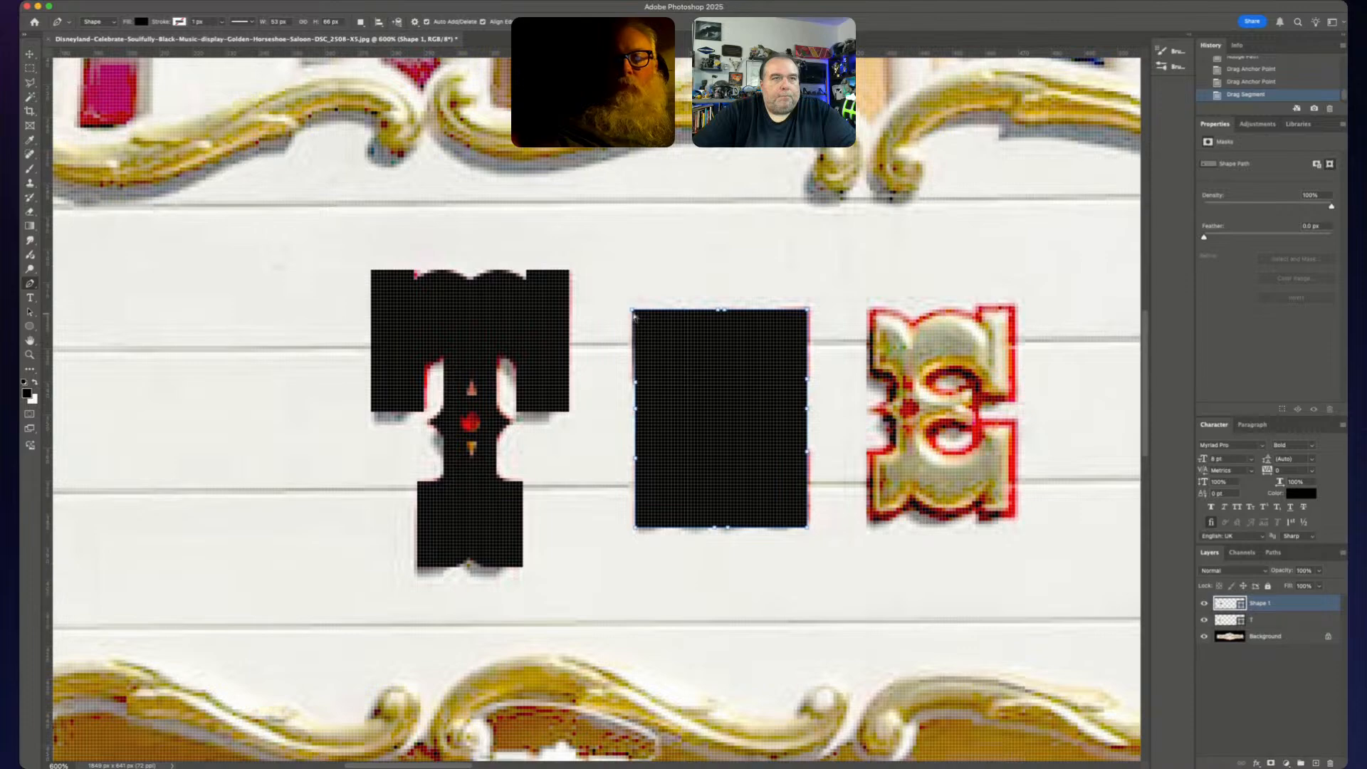
left_click_drag(635, 313, 636, 312)
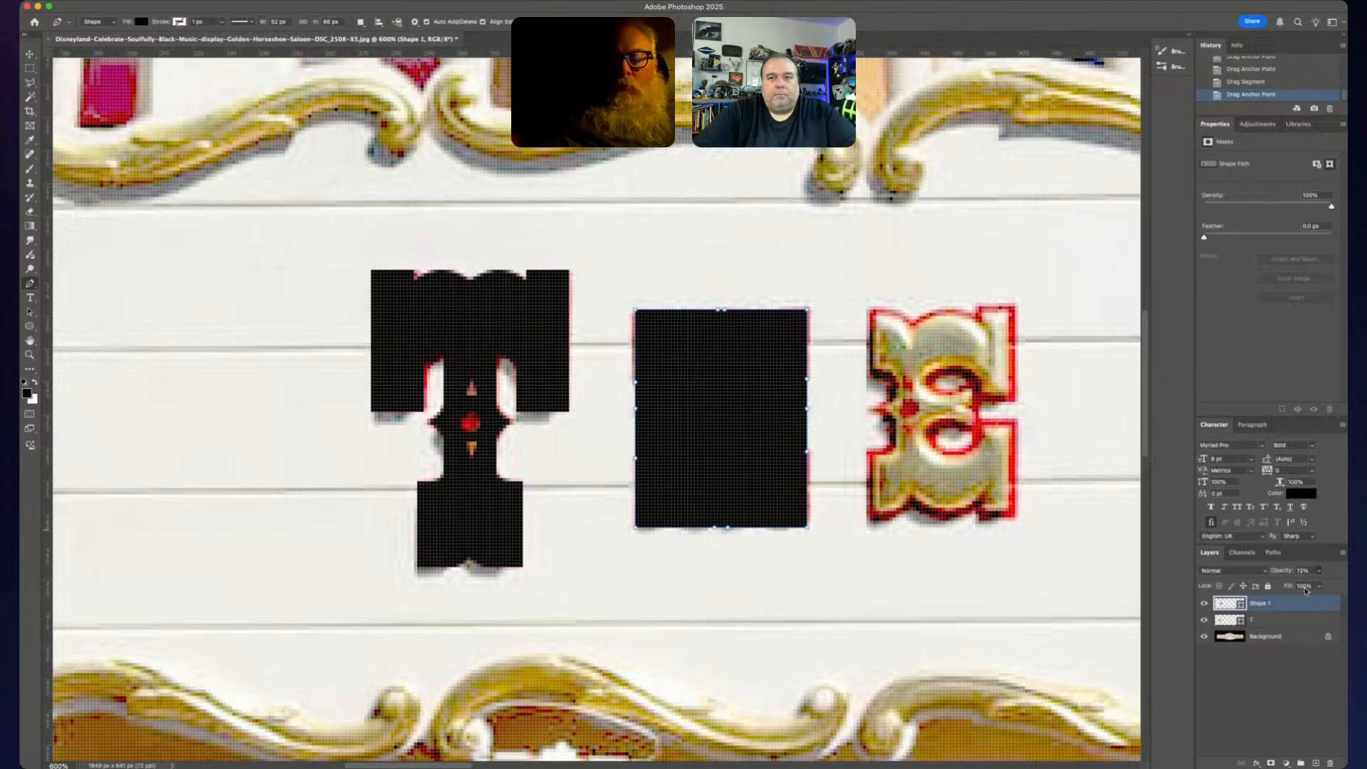
key("5")
key("7")
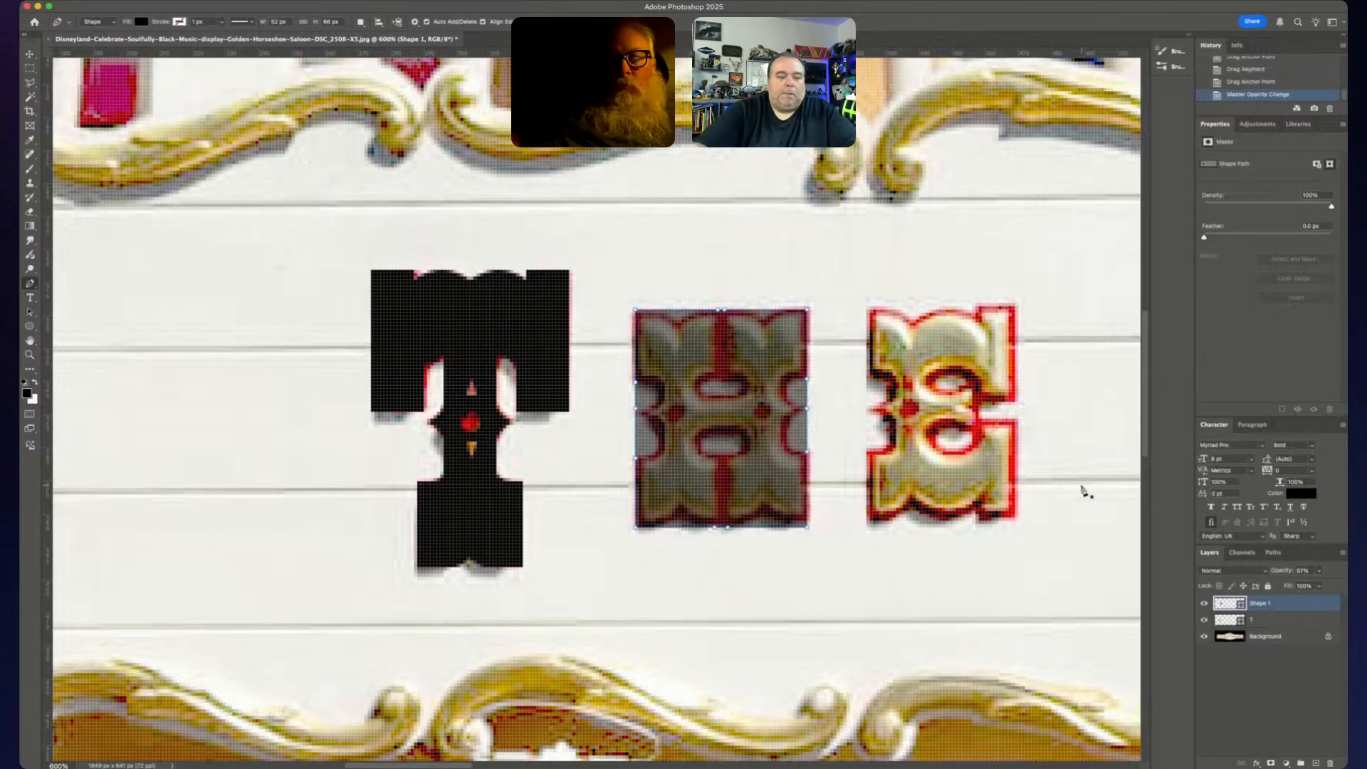
- Delete the anchor points on the left side of the H block so the shape covers only the letter's right half
key("super+equal")
key("super+equal")
key("super+equal")
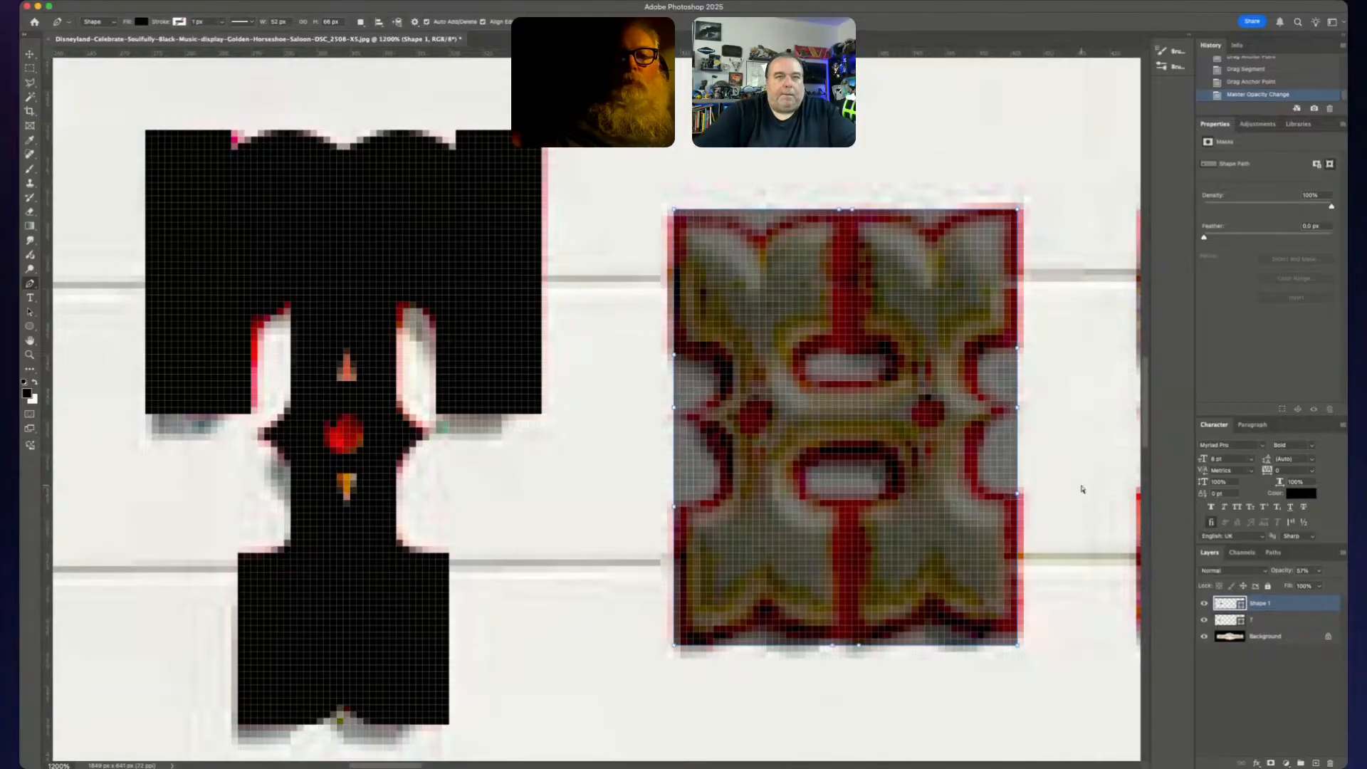
scroll(762, 499, "right", 2)
scroll(762, 498, "right", 3)
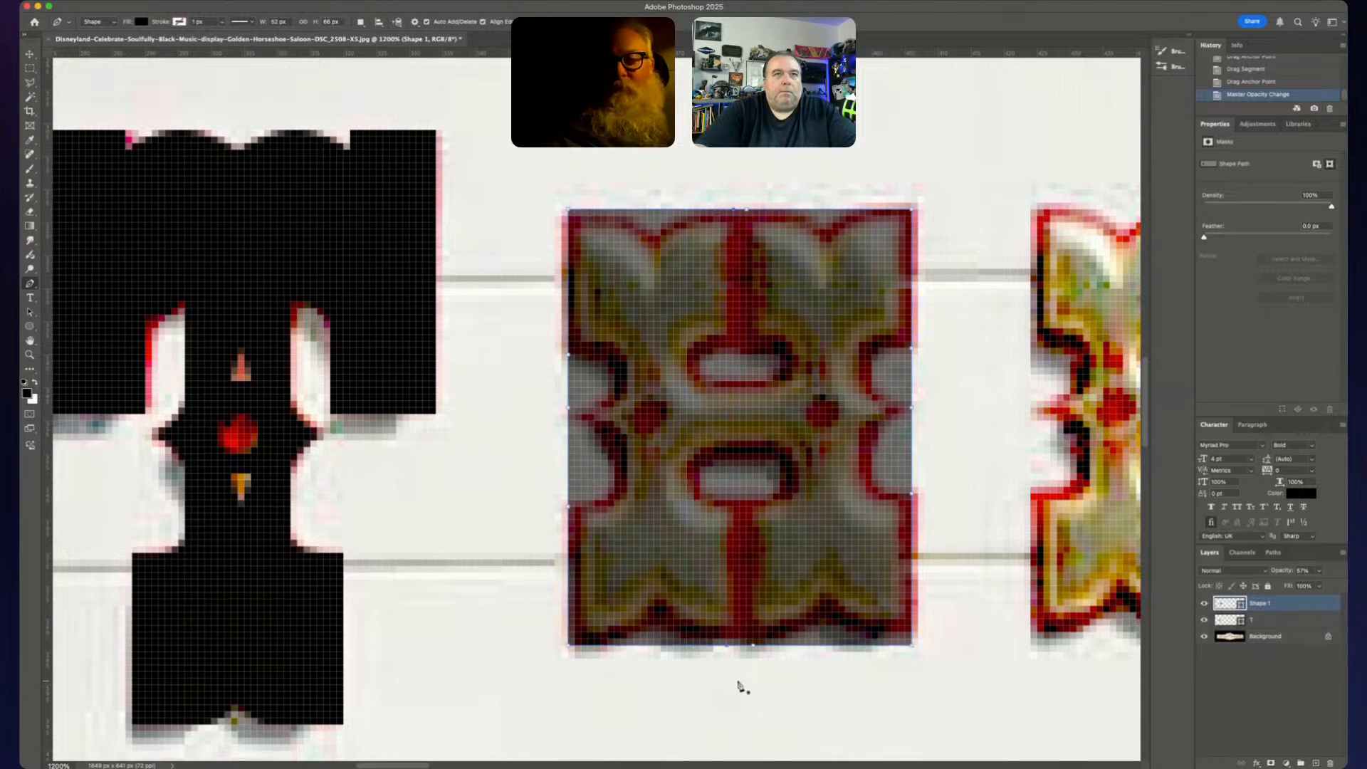
key("Delete")
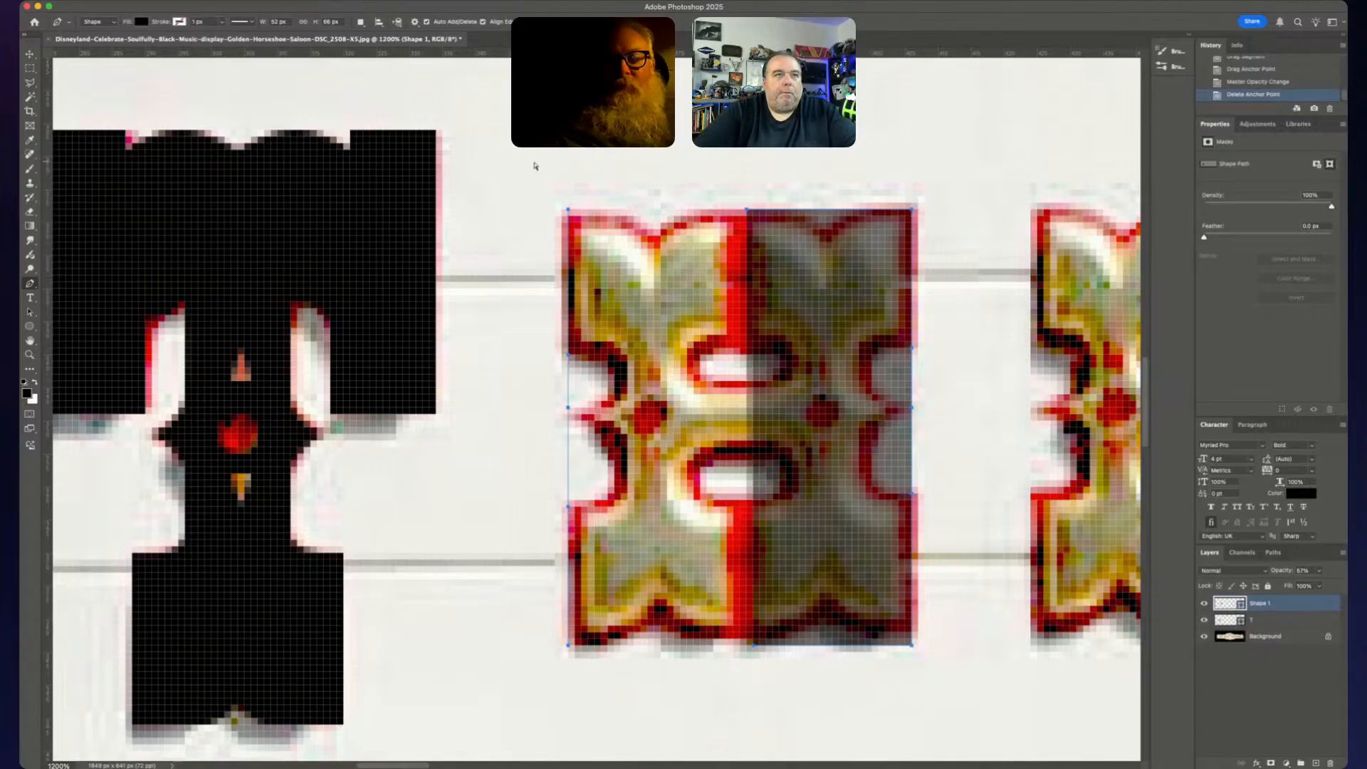
key("Delete")
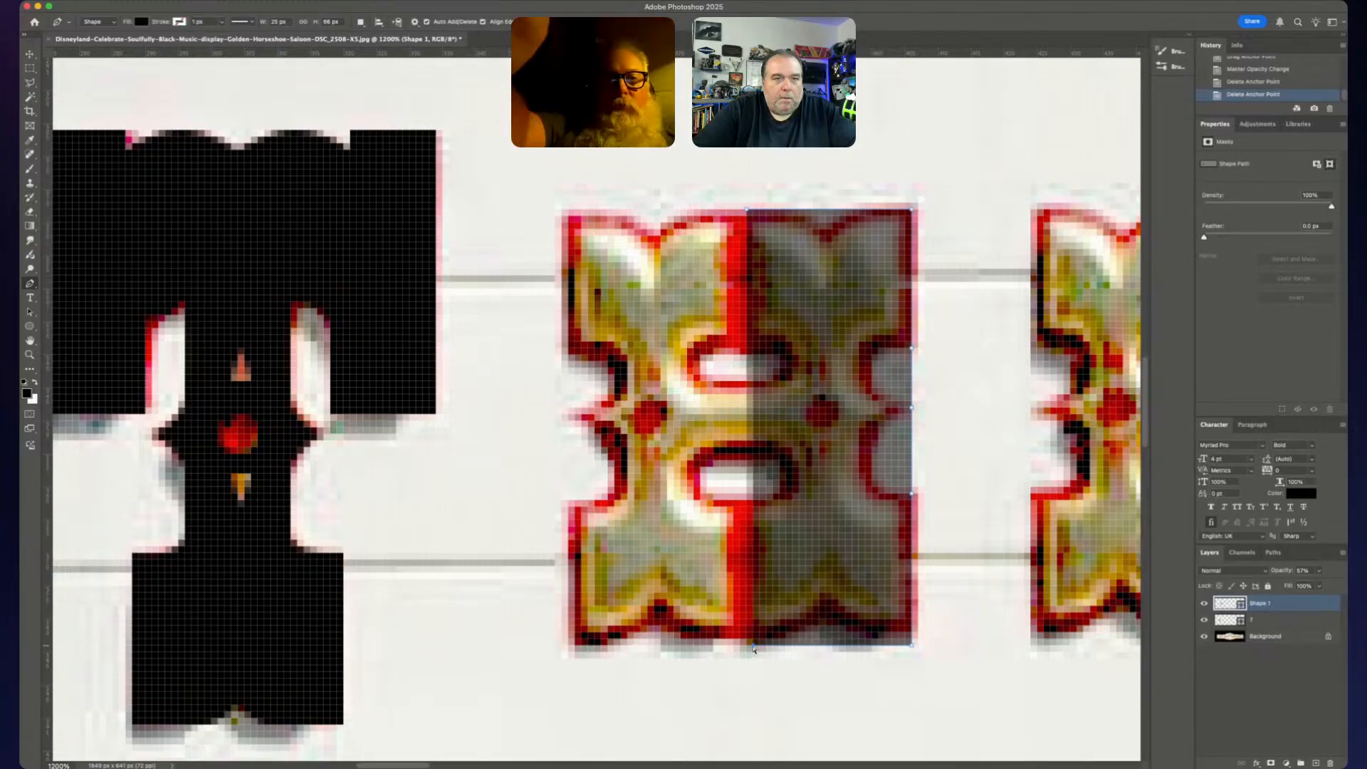
left_click(754, 504)
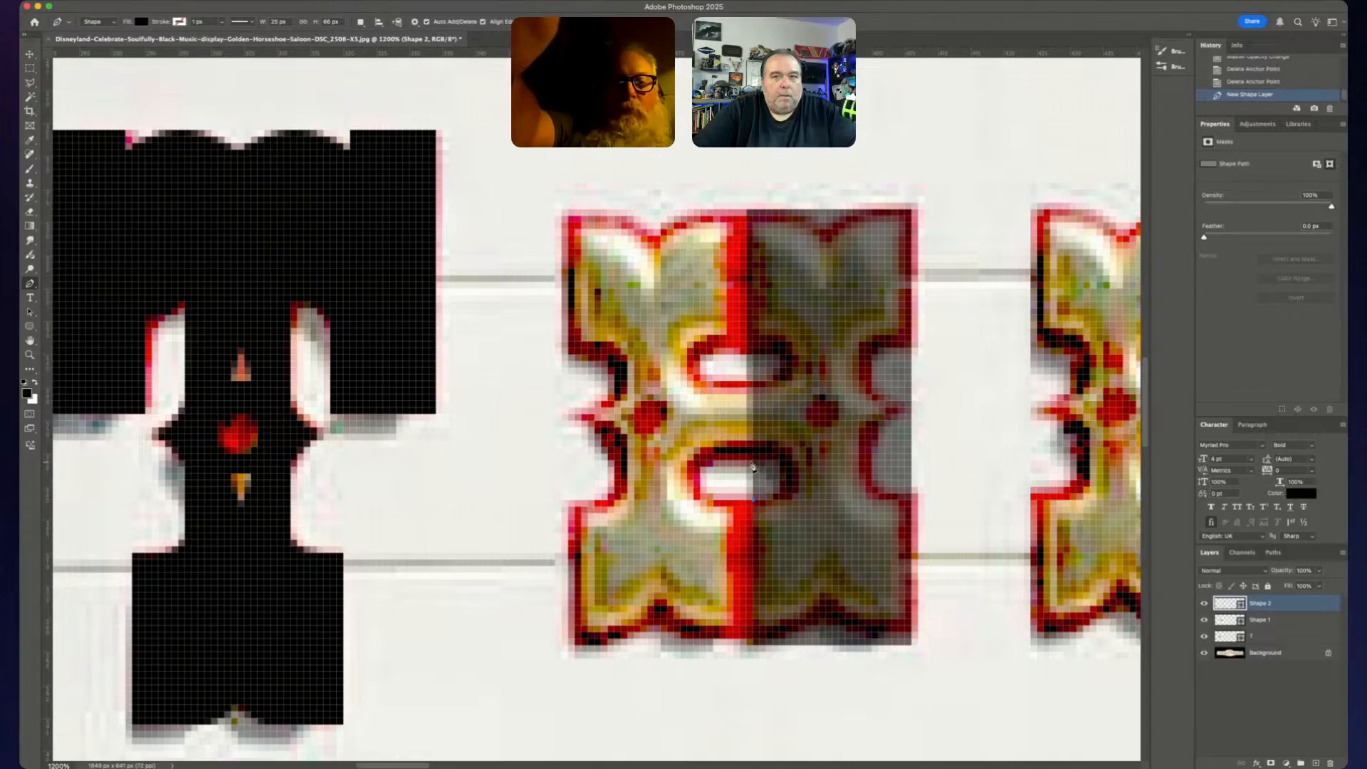
key("super+z")
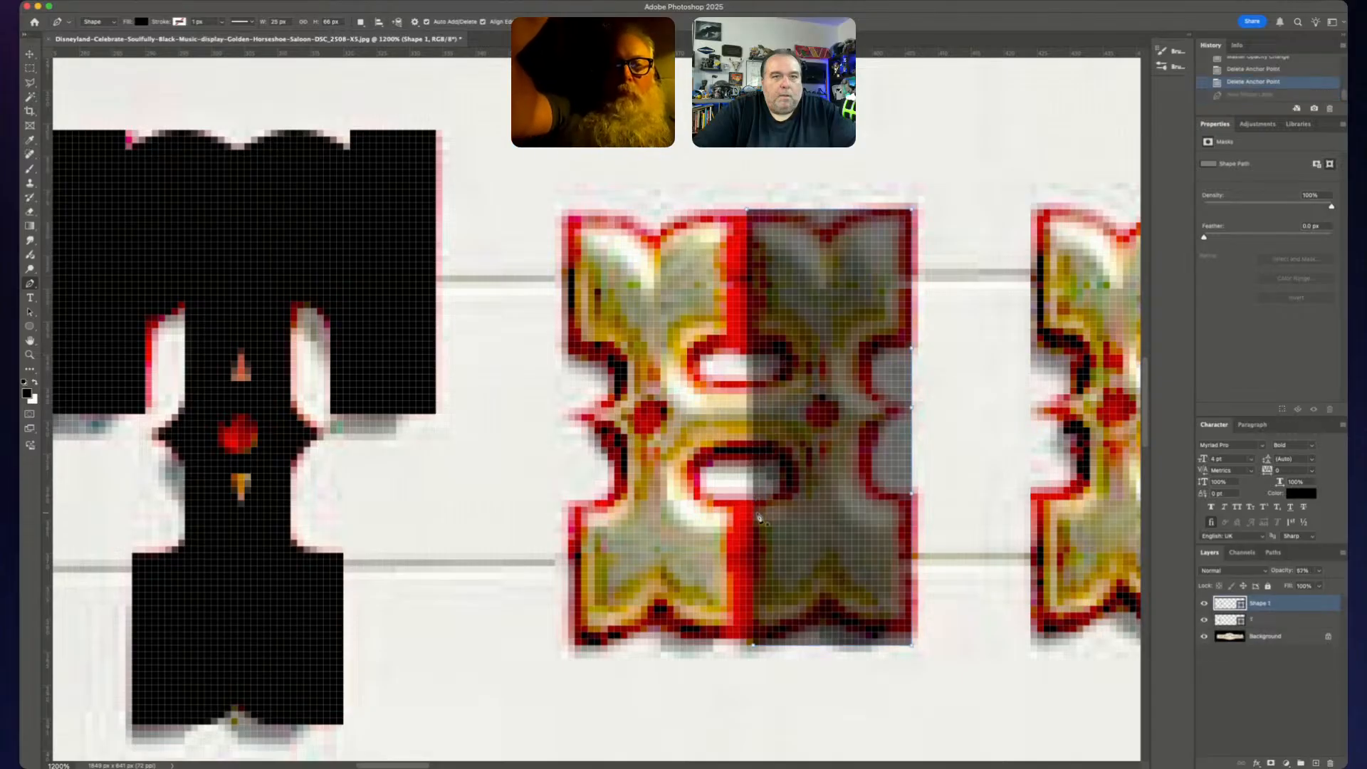
- Resume the open H path at its lower-left end, place anchor points up the centre line at the two openings' edges, and close it
left_click(753, 648)
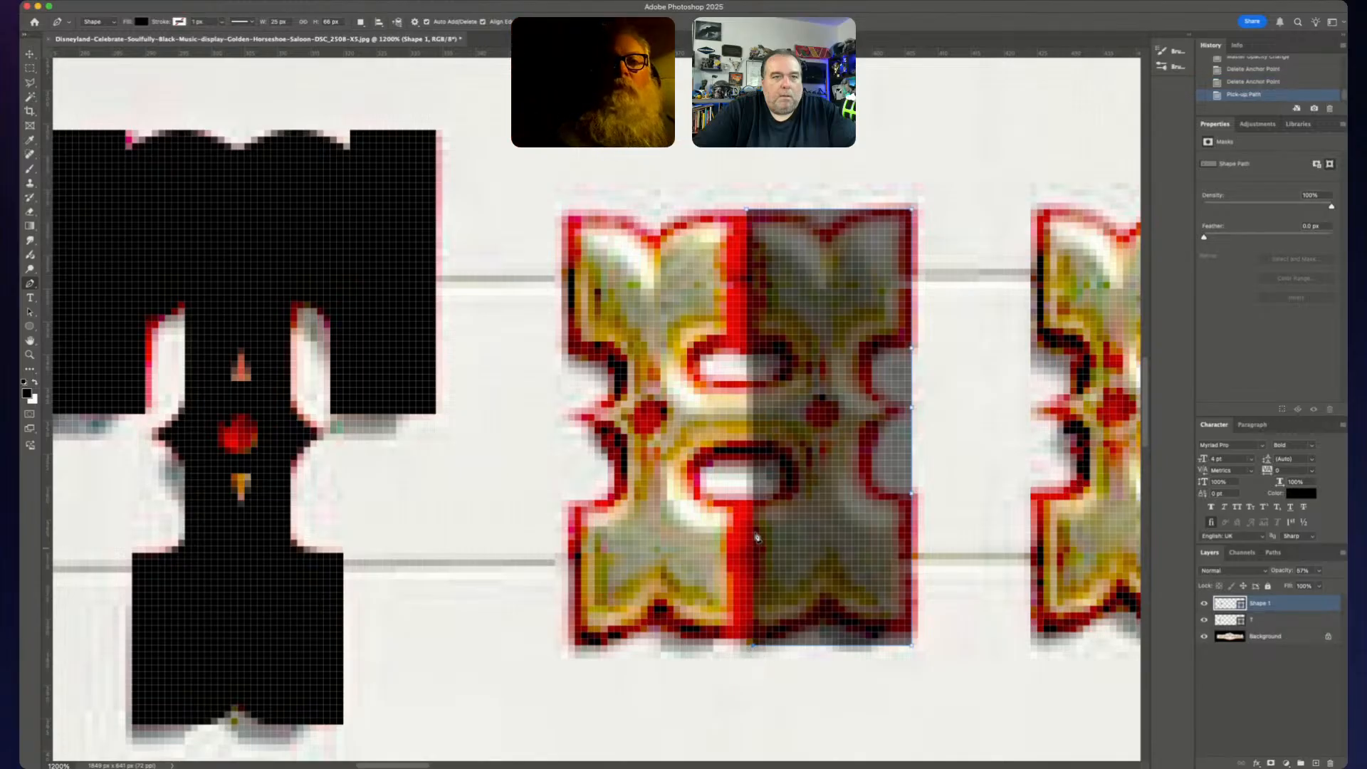
left_click(754, 508)
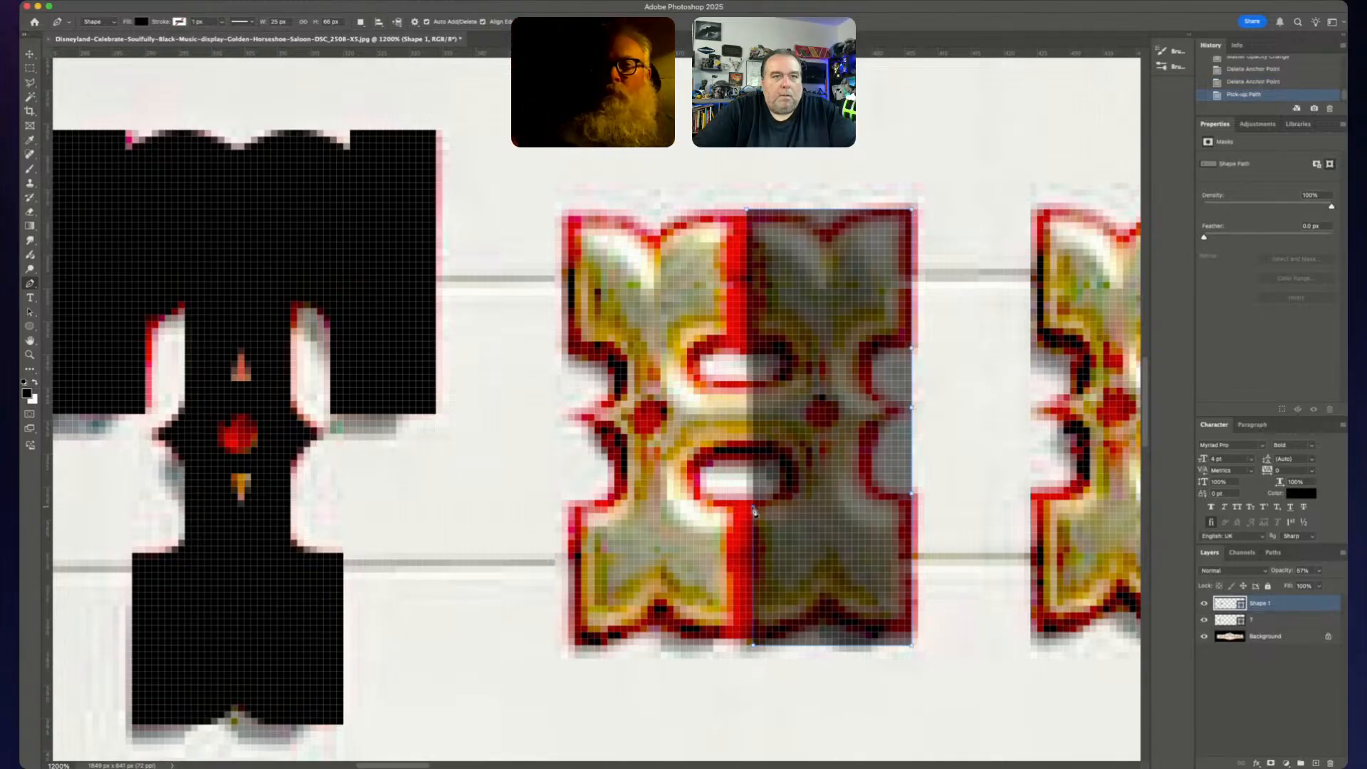
left_click(753, 462)
left_click(752, 388)
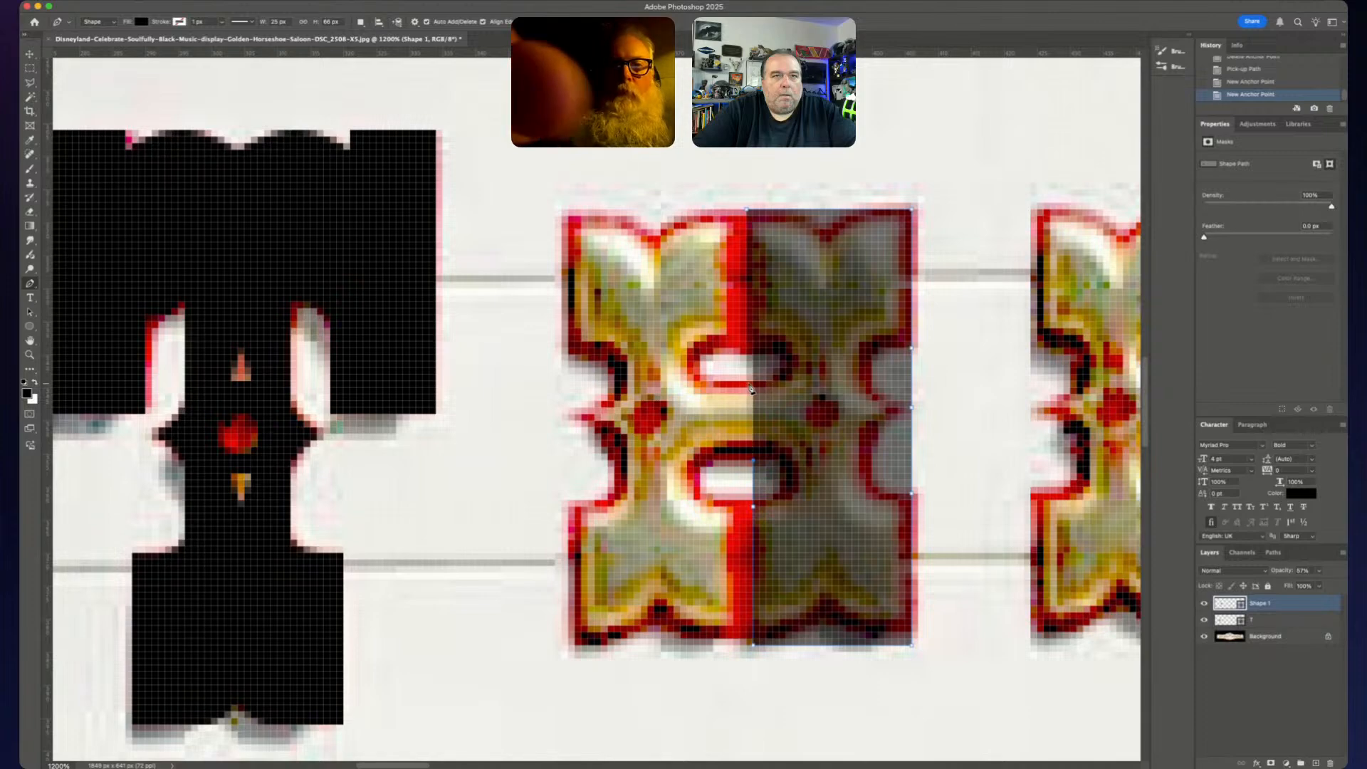
left_click(752, 354)
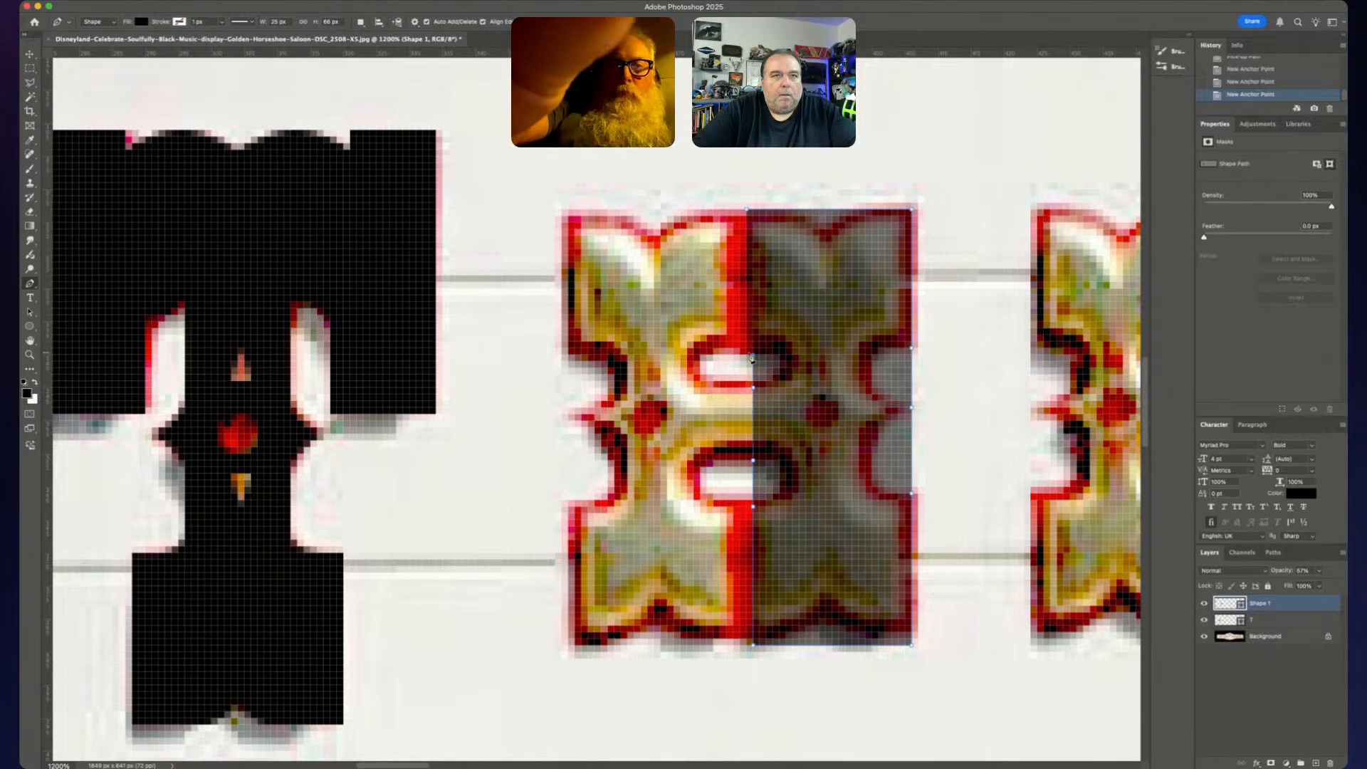
left_click(747, 211)
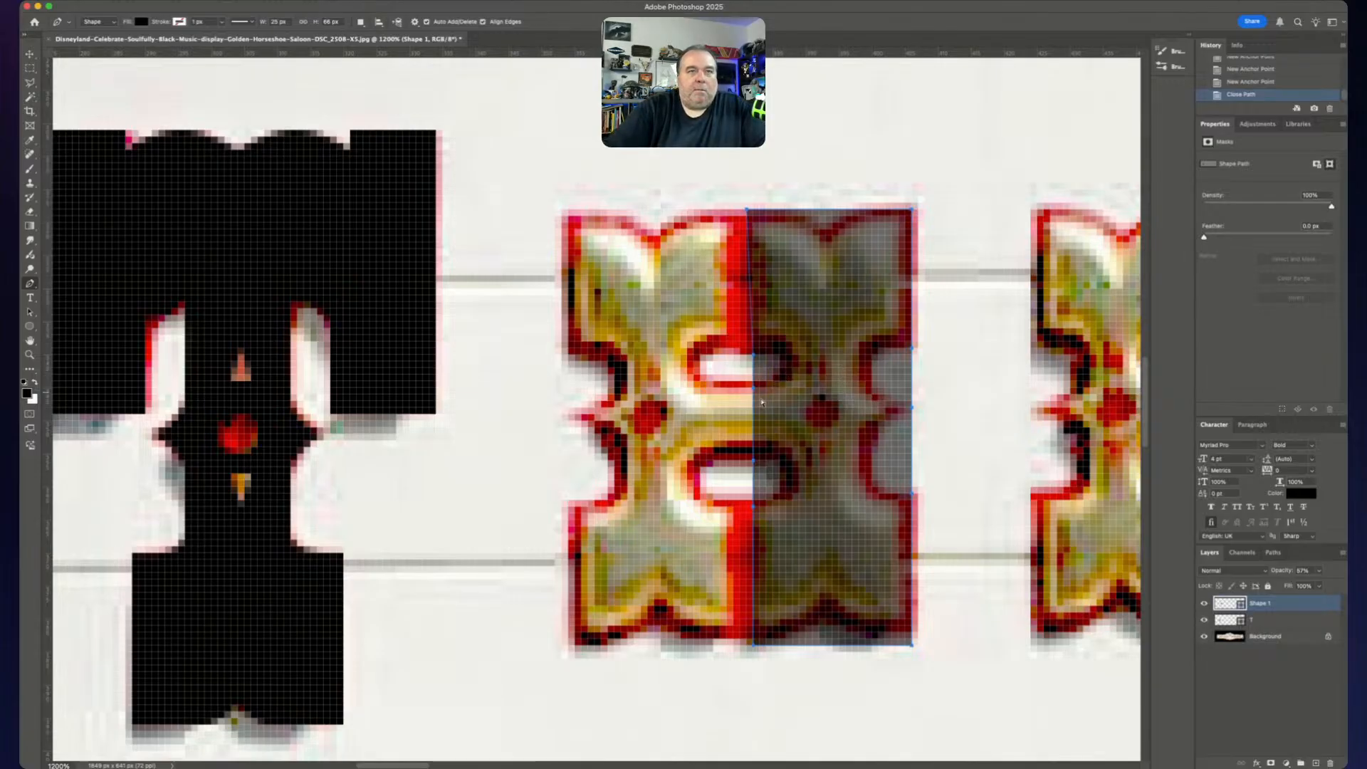
- Widen the half-H block by nudging its left-edge anchor points left and its right-edge anchor points right to match the photo
left_click_drag(776, 330, 744, 730)
key("Left")
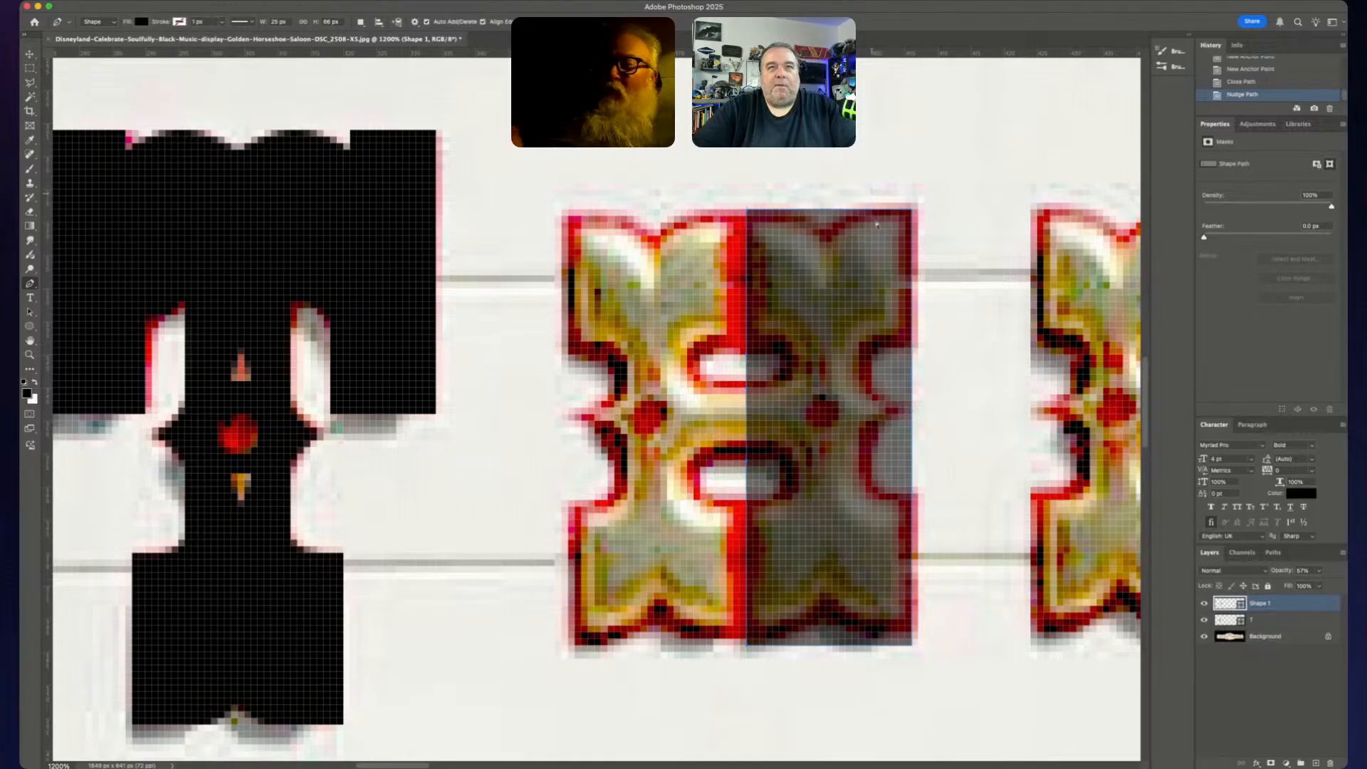
left_click_drag(871, 188, 928, 682)
key("Right")
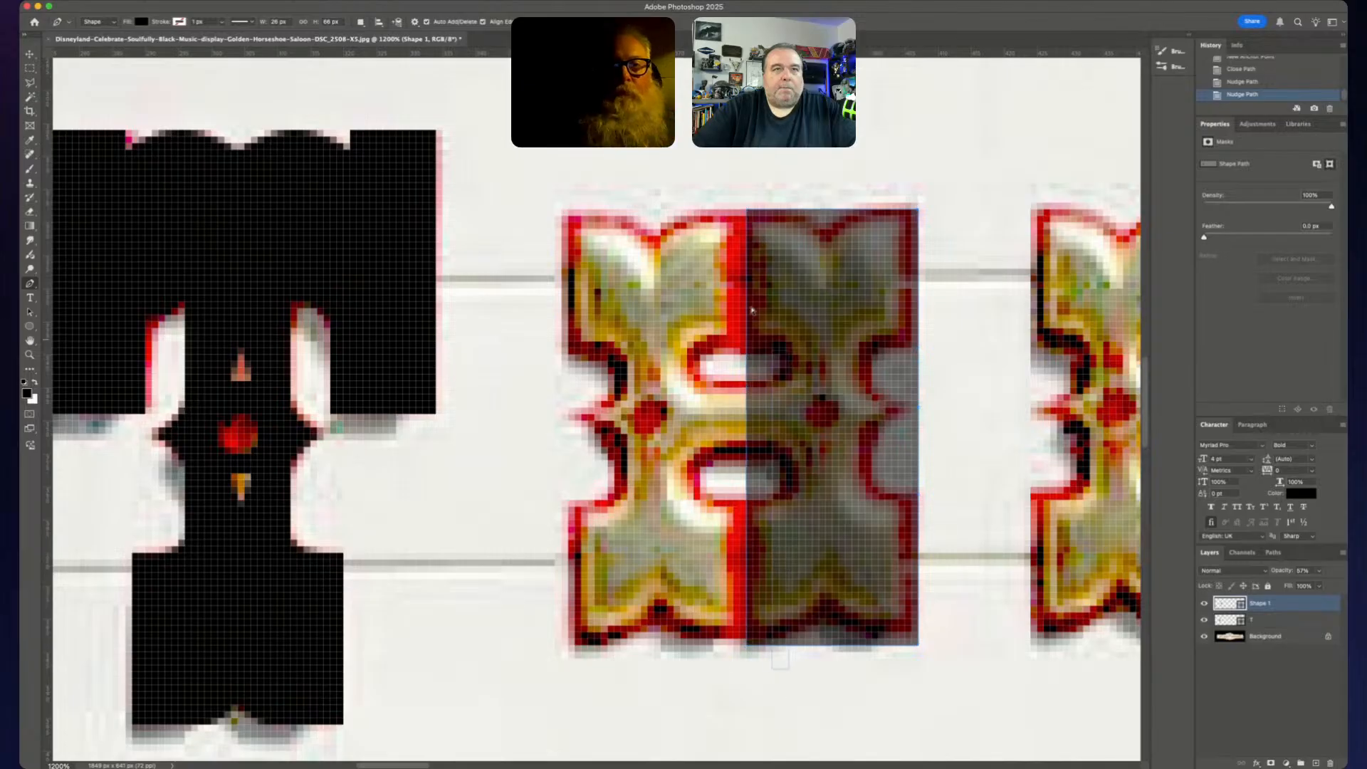
key("Left")
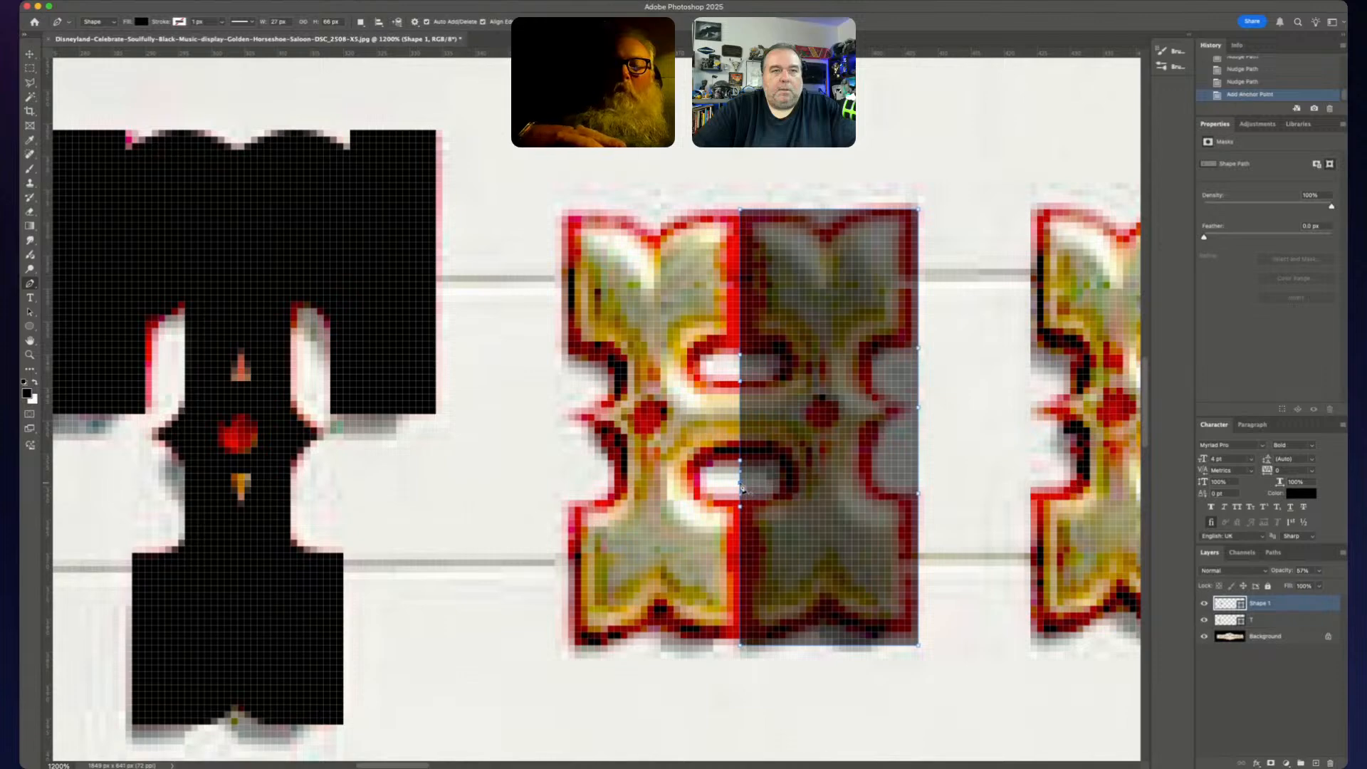
- Cut out the H's lower opening by nudging its middle anchor point right, raising its bottom anchor point, and rounding the inner end
key("Right")
key("Right")
key("Right")
key("Right")
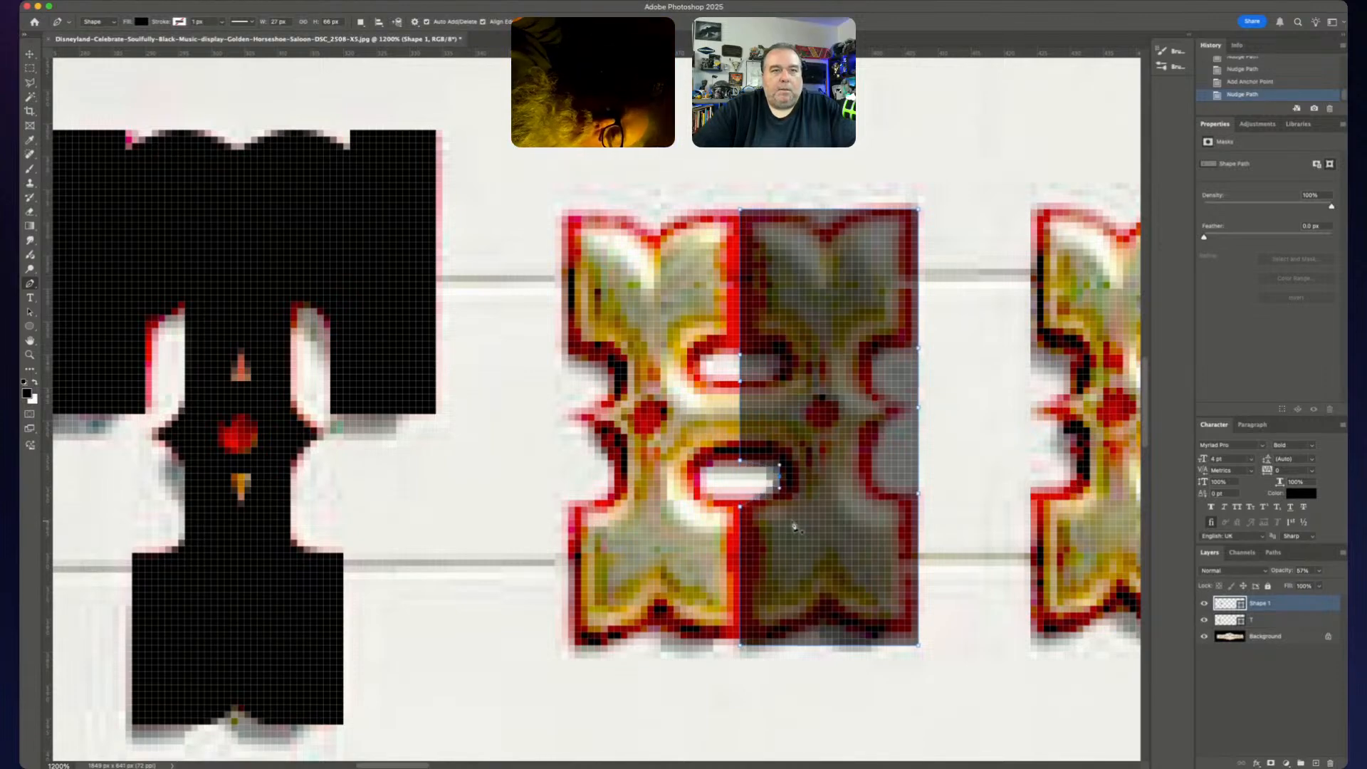
left_click(745, 508, "super")
key("Up")
key("Up")
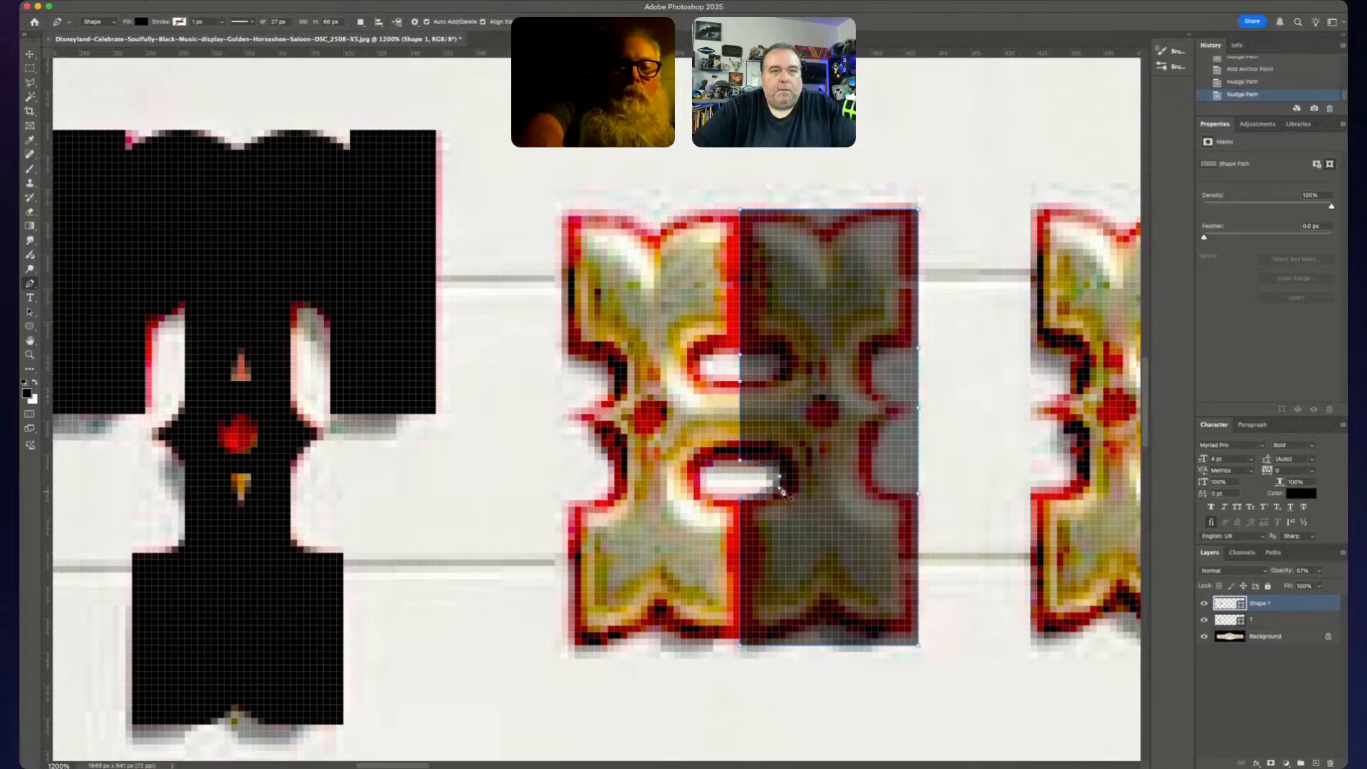
mouse_move(779, 477)
left_mouse_down()
mouse_move(779, 592)
mouse_move(779, 462)
left_mouse_up()
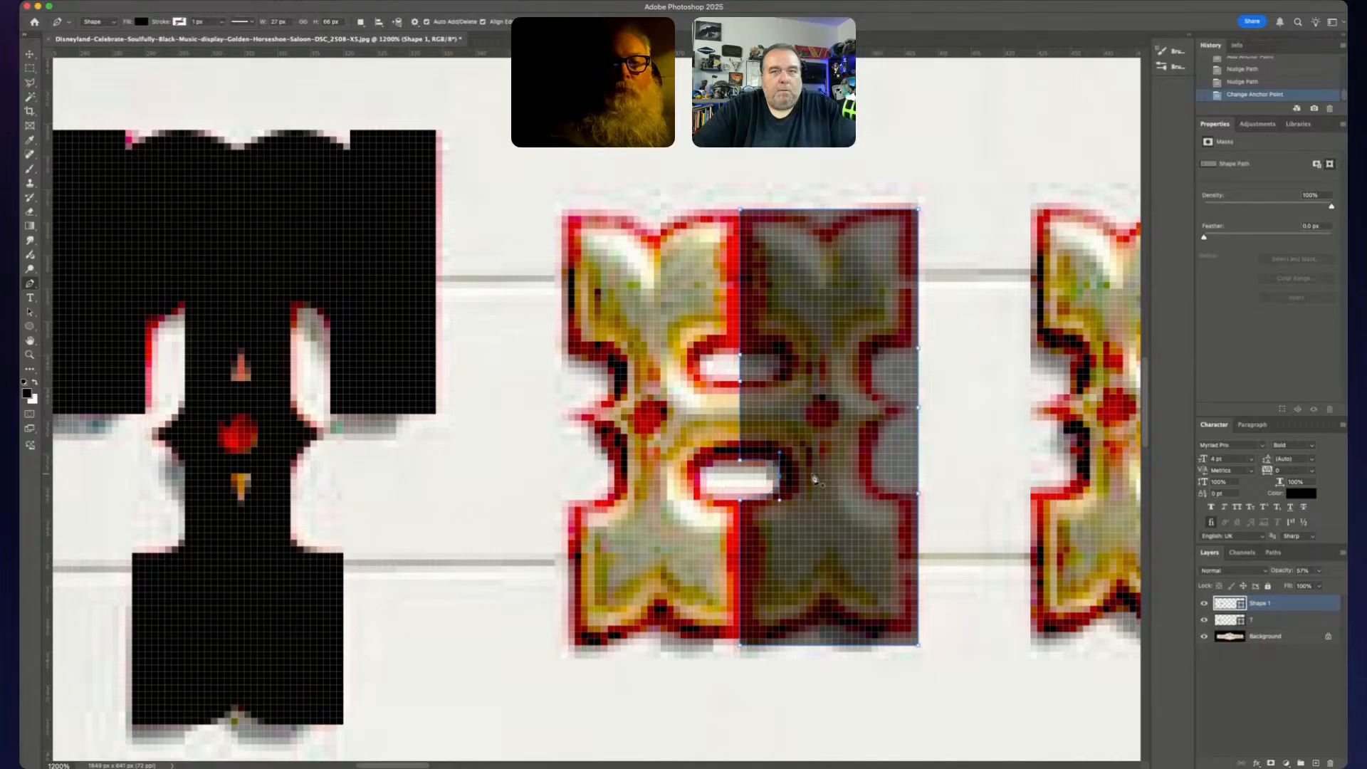
- Add an anchor point within the H's upper opening on the centre line, nudge it right to the opening's inner end, and adjust its curve
left_click(742, 371)
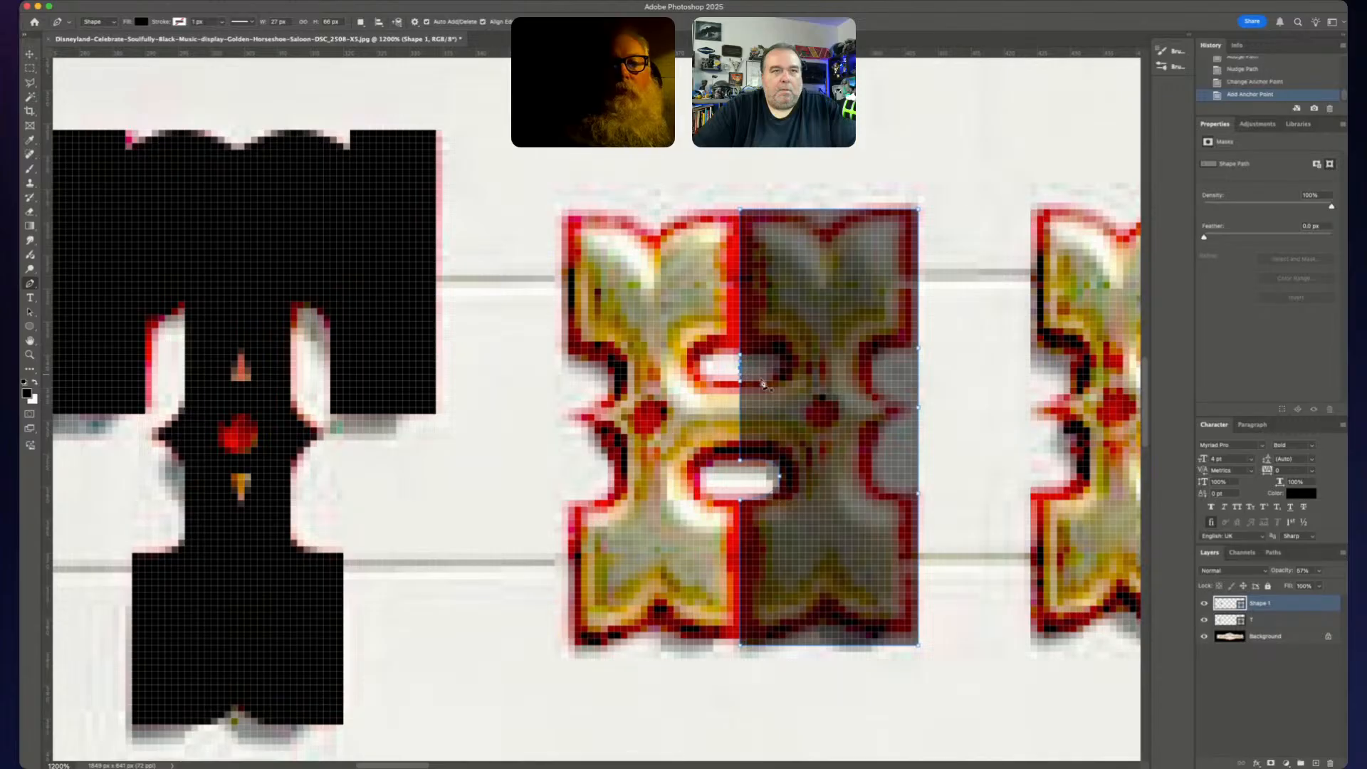
key("shift+Right")
key("Left")
key("Left")
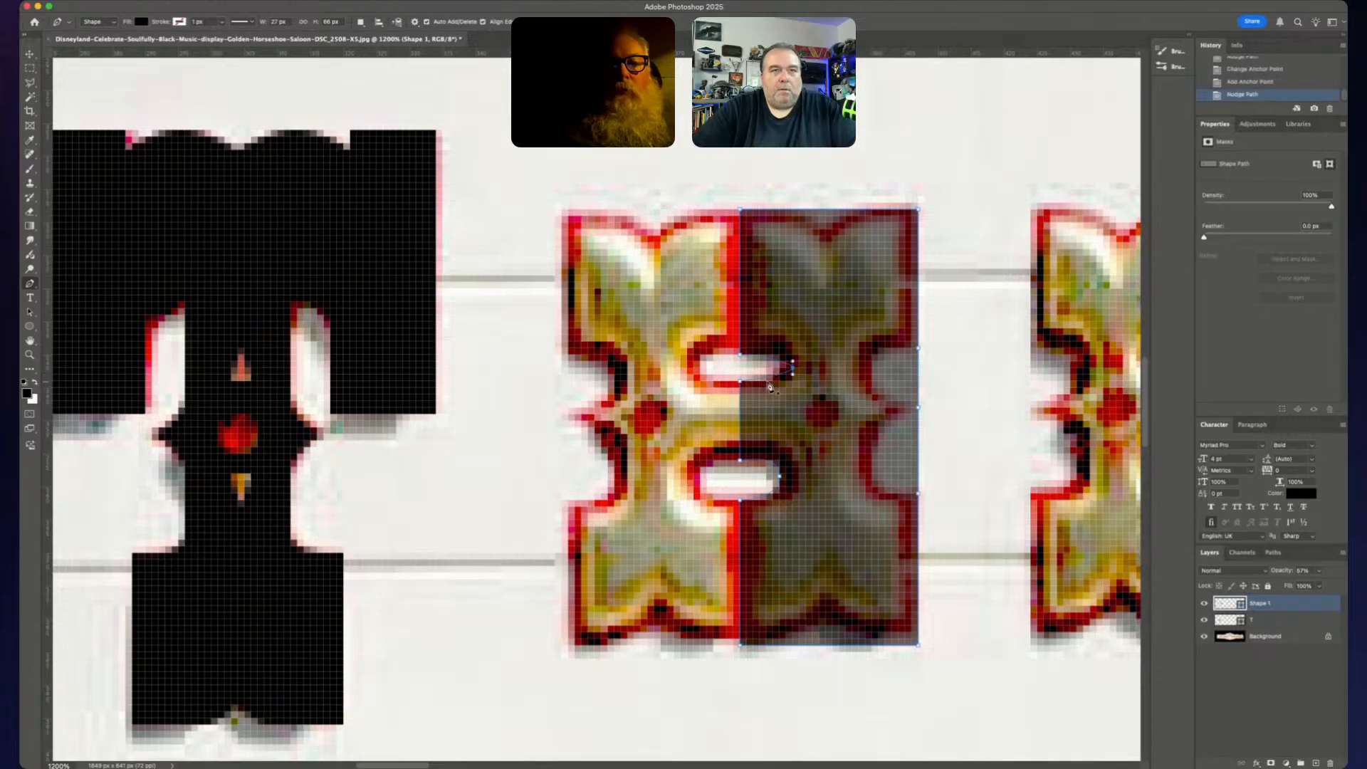
key("Left")
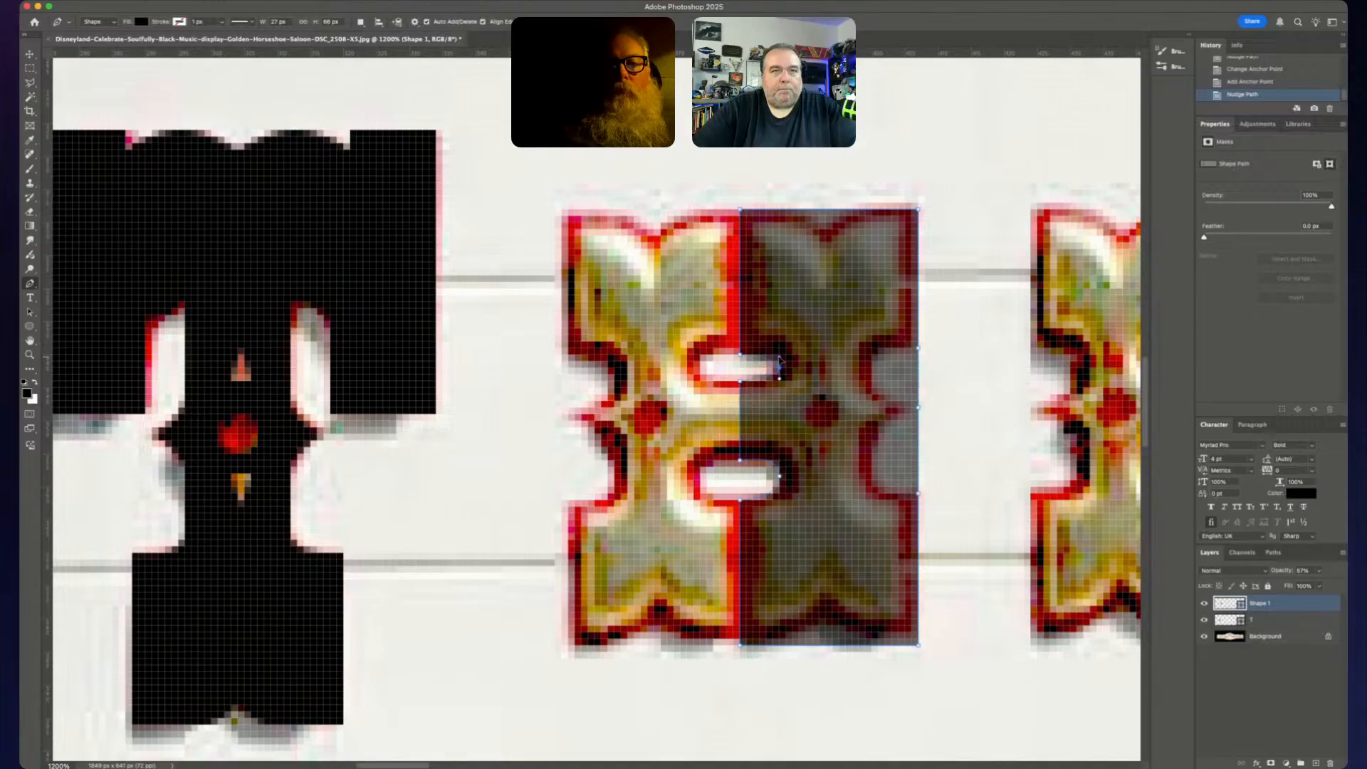
left_click(779, 363, "alt")
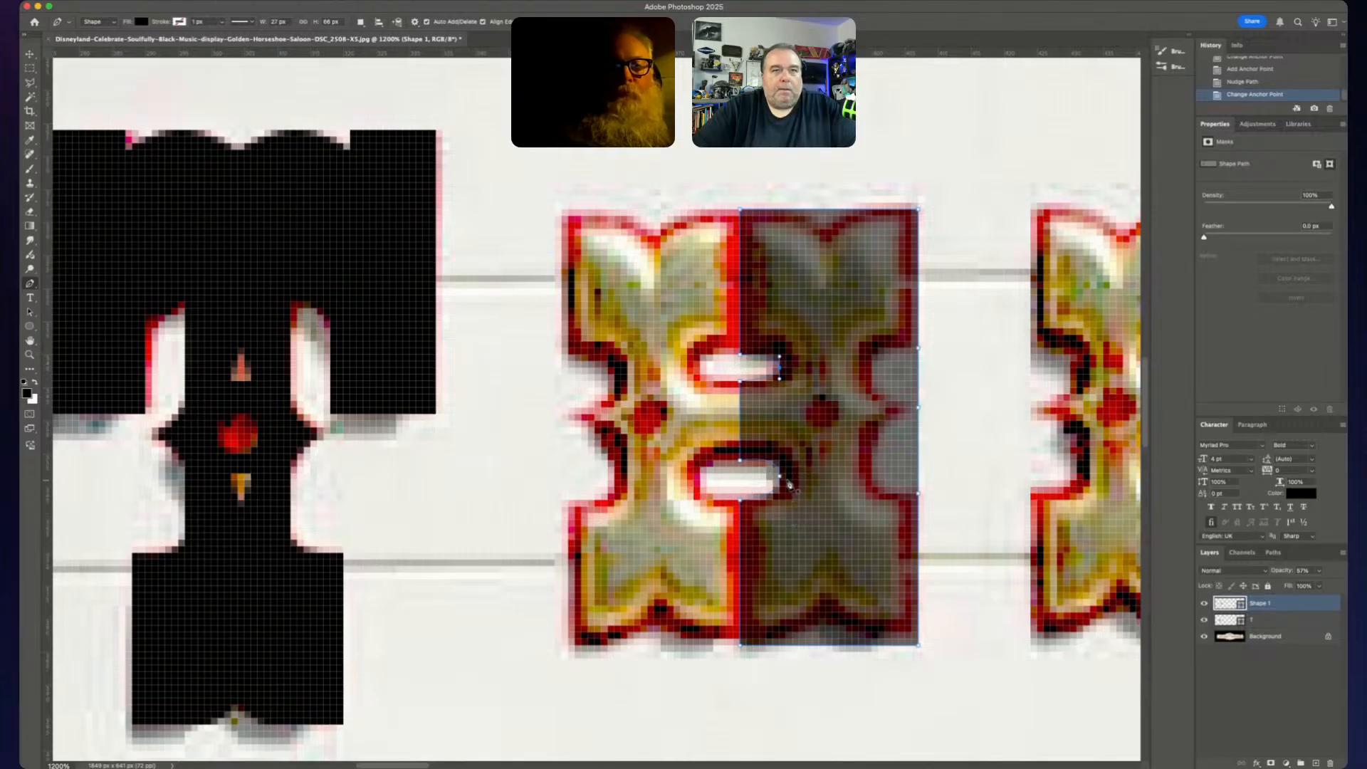
- Add an anchor point midway along the H's bottom edge, raise it to the notch's peak, and add another on the segment to its right
left_click(827, 646)
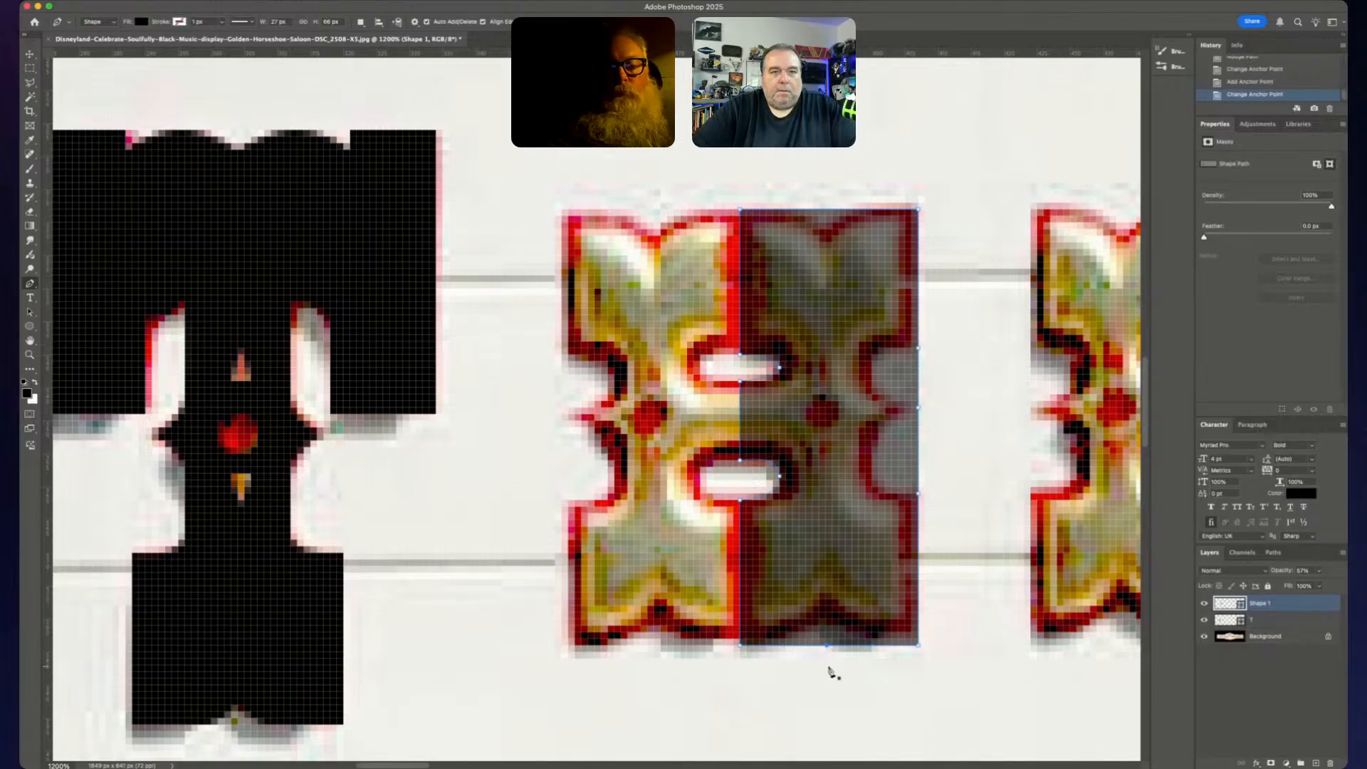
key("Up")
key("Up")
key("Up")
key("Up")
key("Up")
key("Up")
key("Up")
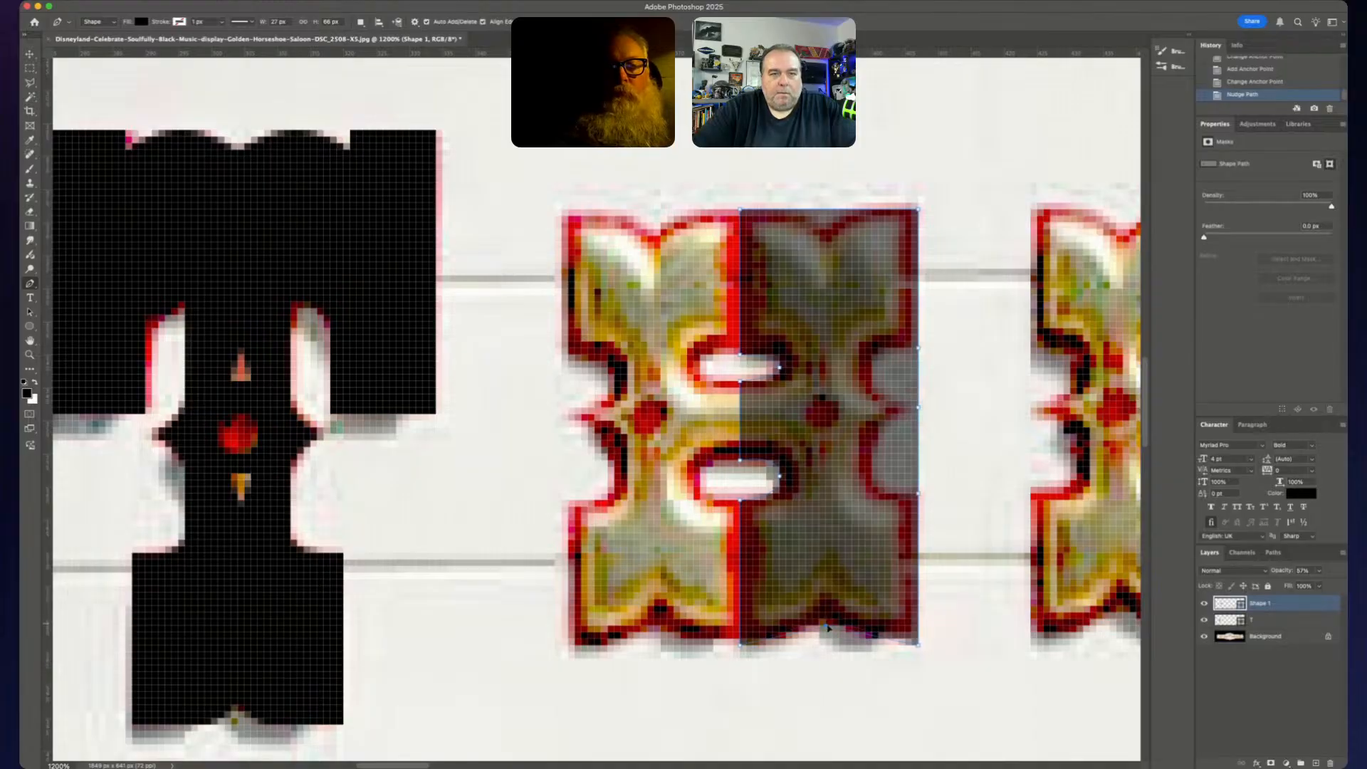
left_click_drag(827, 623, 829, 632)
left_click(864, 632)
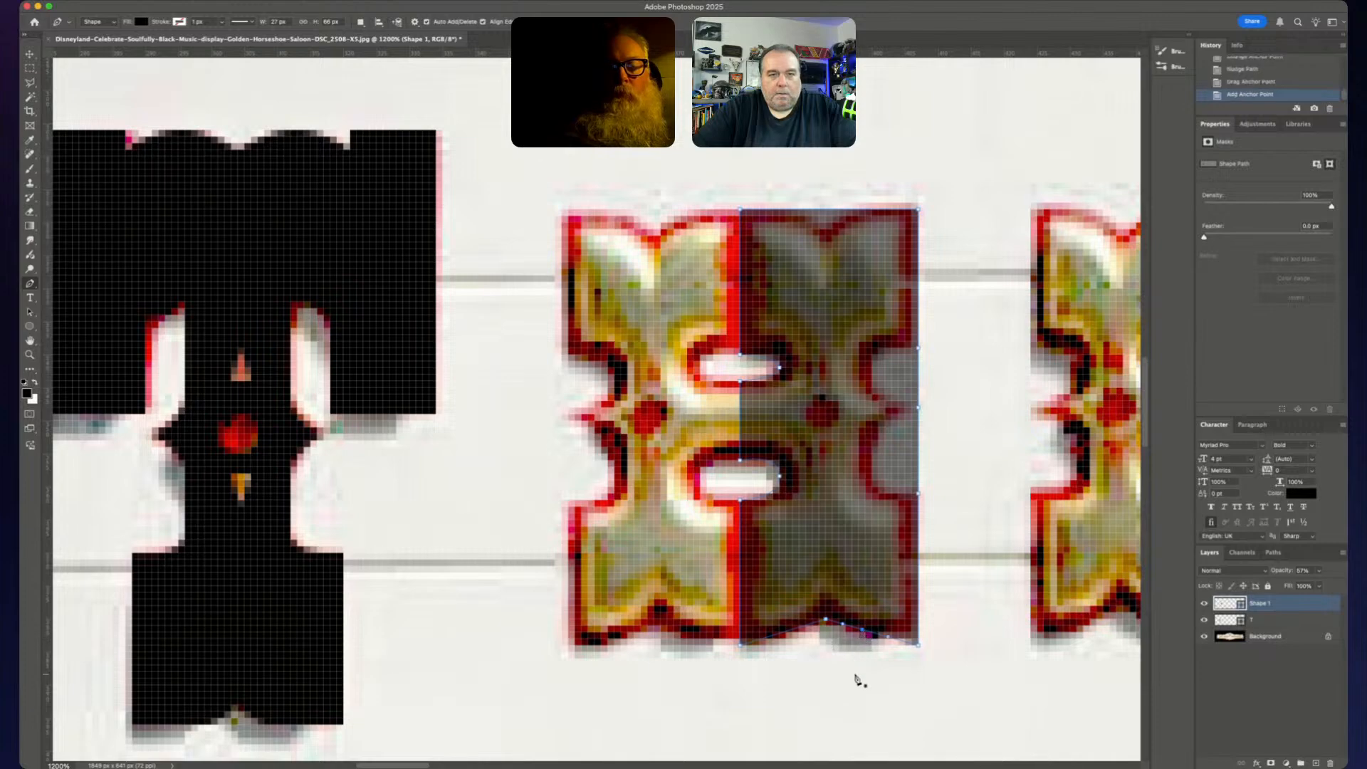
- Curve the right half of the traced letter's bottom edge by lowering its anchor point and adjusting its direction handle
key("Down")
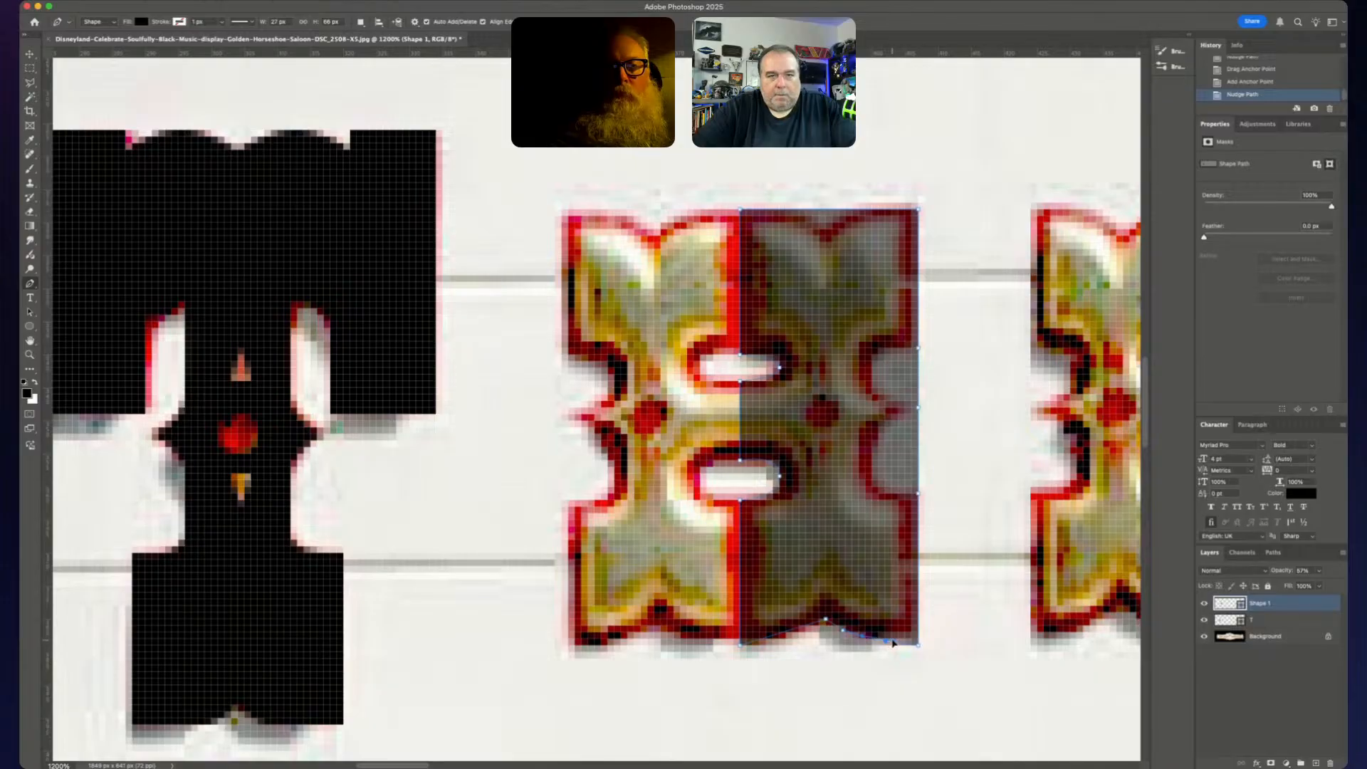
left_click_drag(893, 641, 890, 643)
key("super+z")
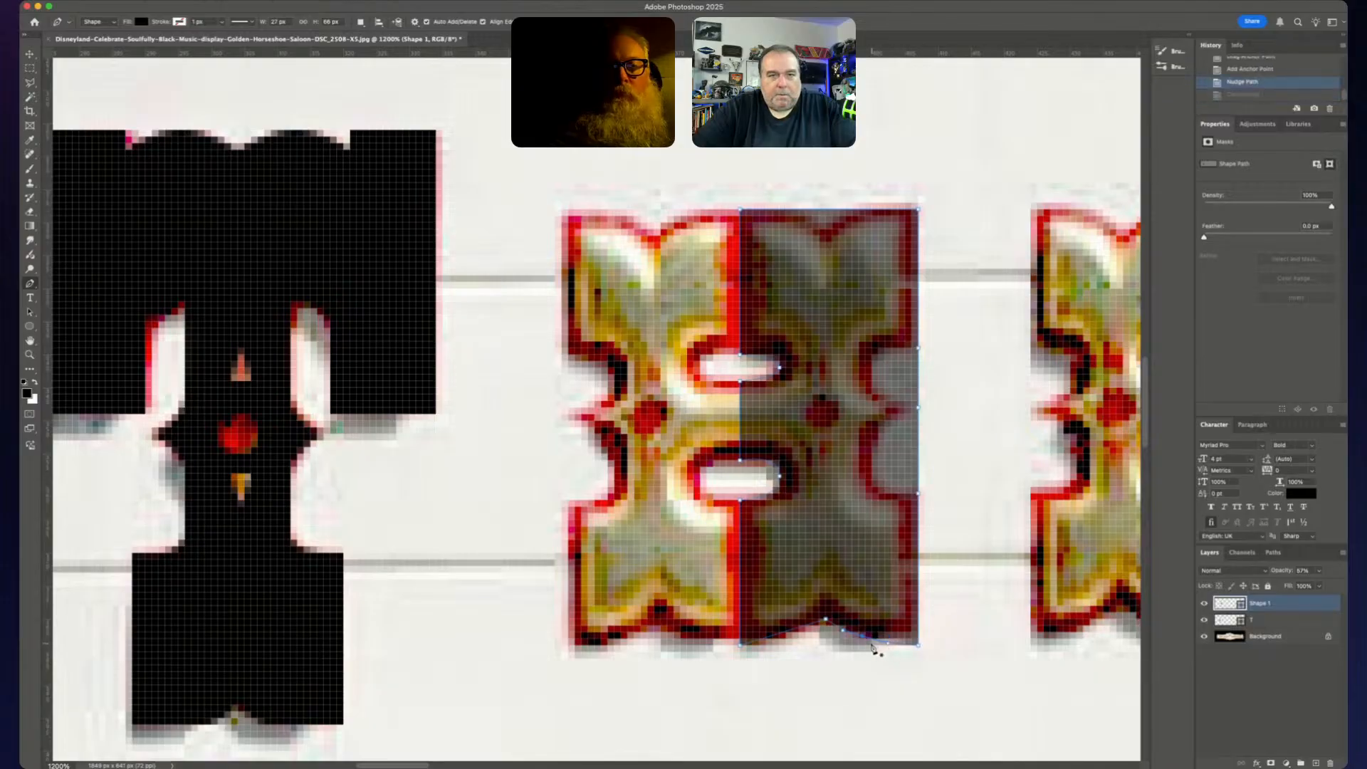
left_click_drag(837, 644, 839, 644)
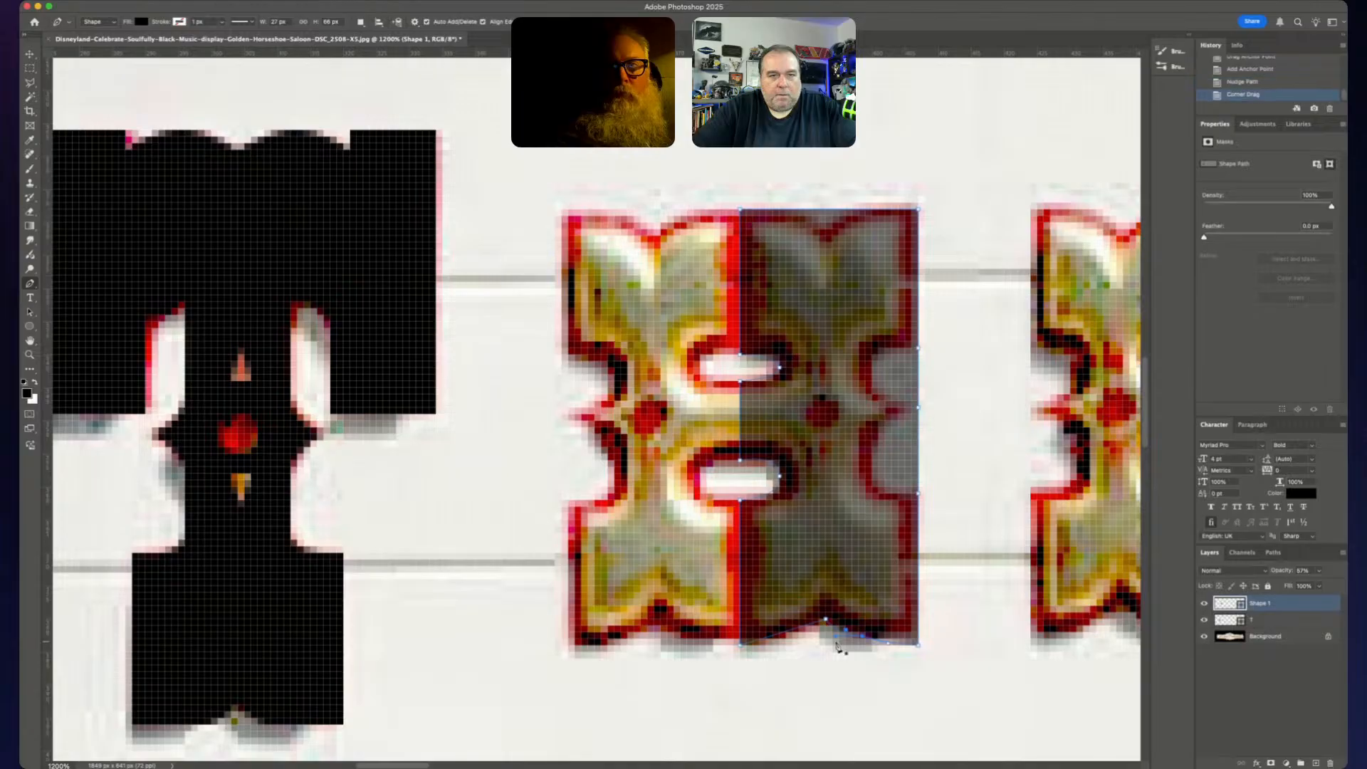
key("super+z")
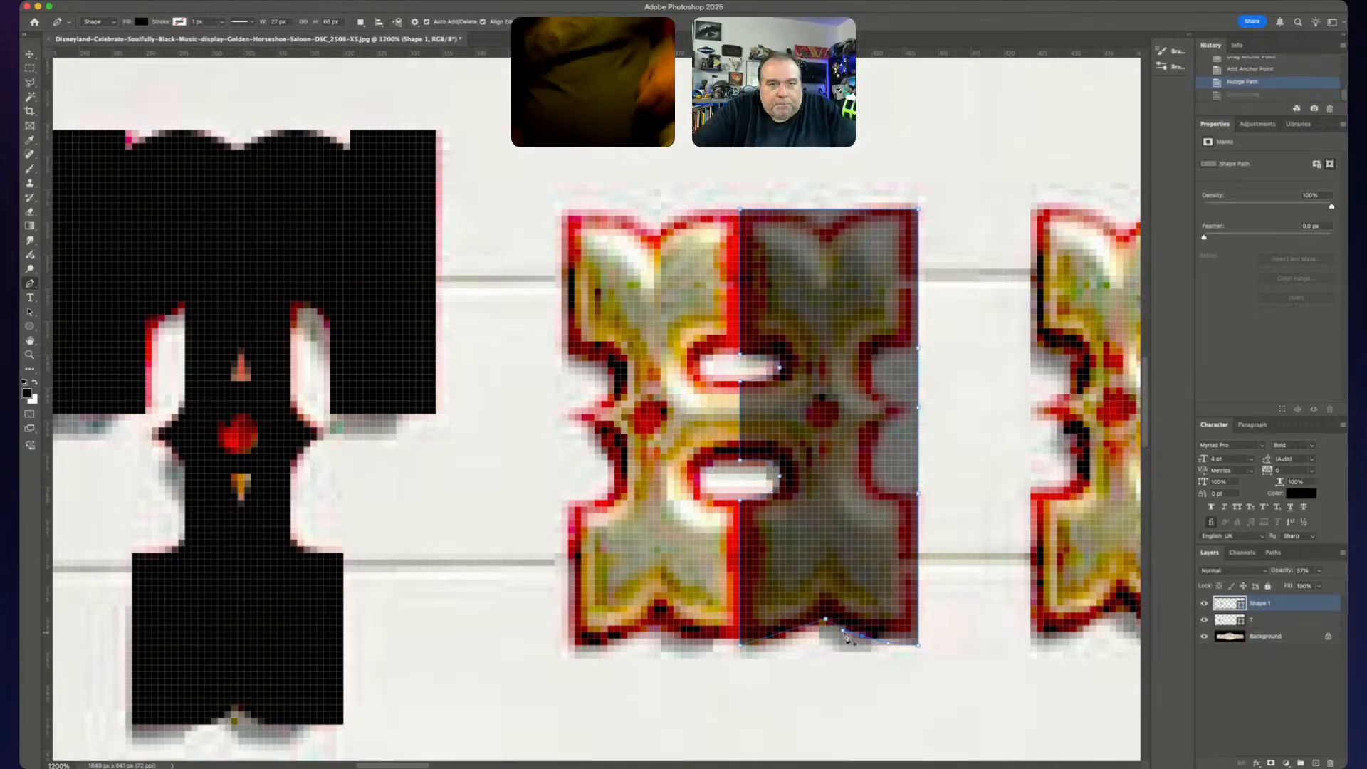
left_click_drag(844, 631, 837, 643)
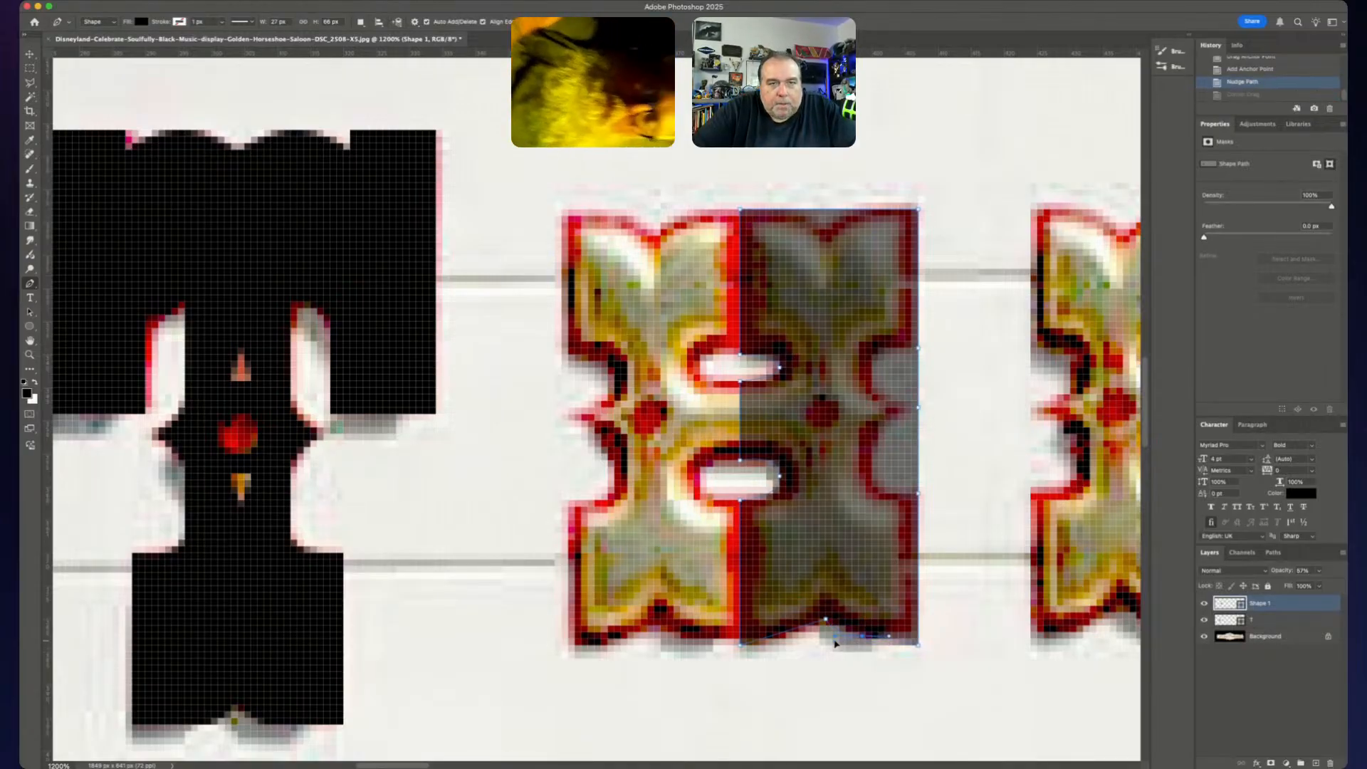
key("Down")
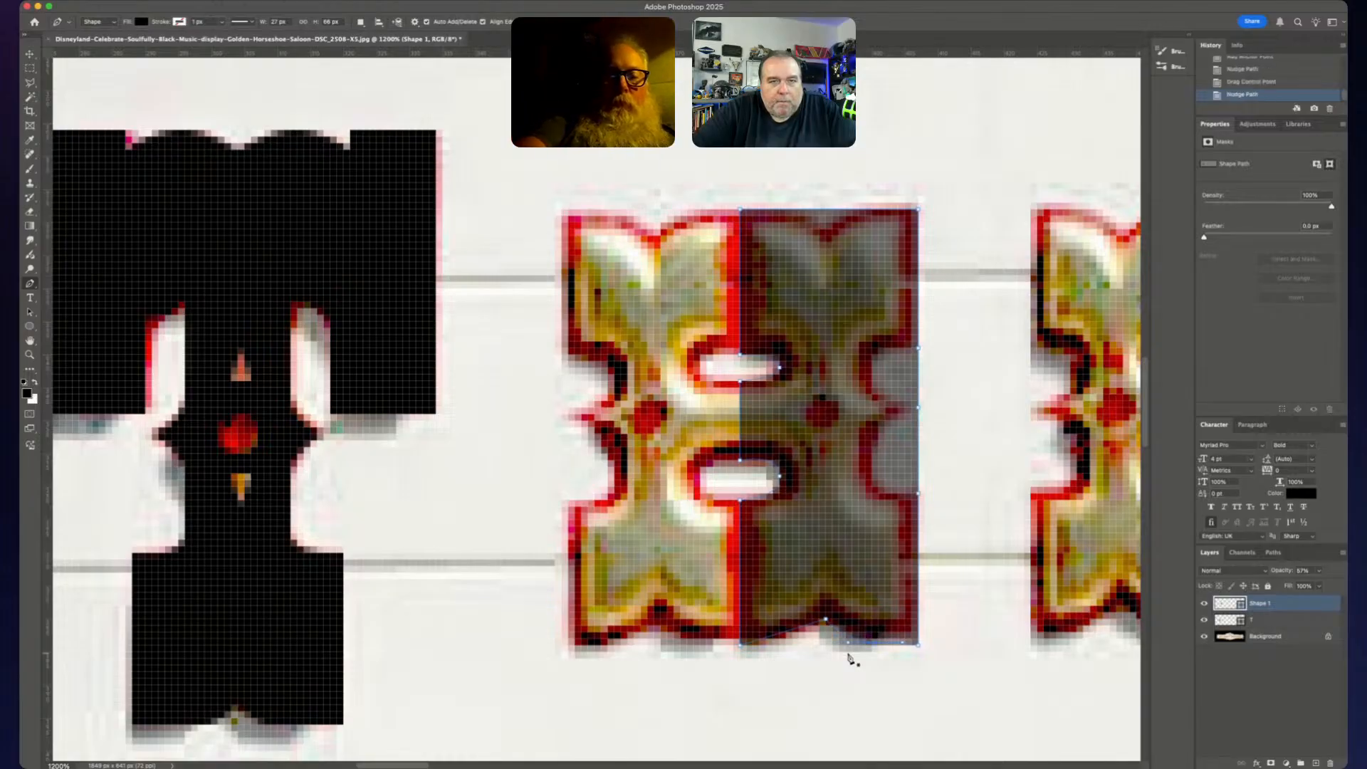
- Add an anchor point to the left half of the bottom edge and bend that segment down around the scalloped outline
left_click(788, 634)
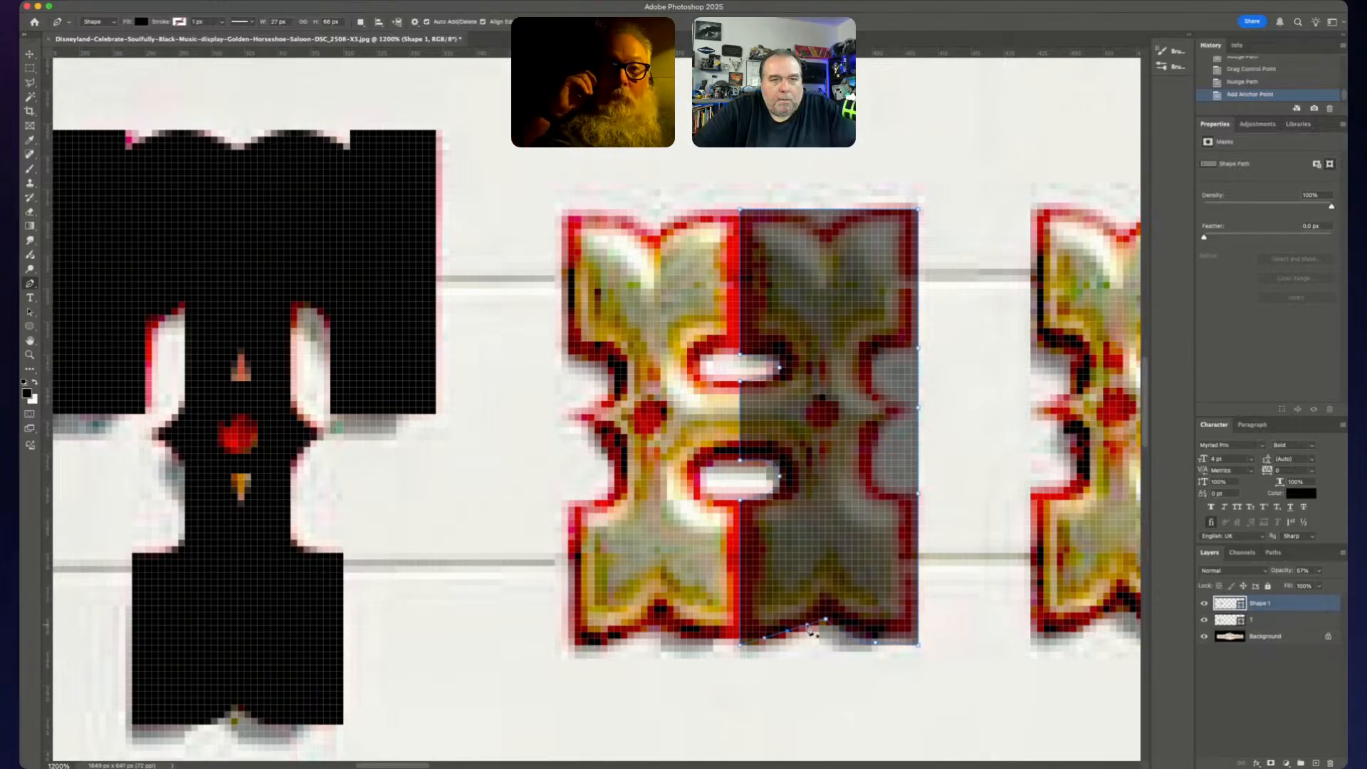
left_click(809, 629)
key("super+z")
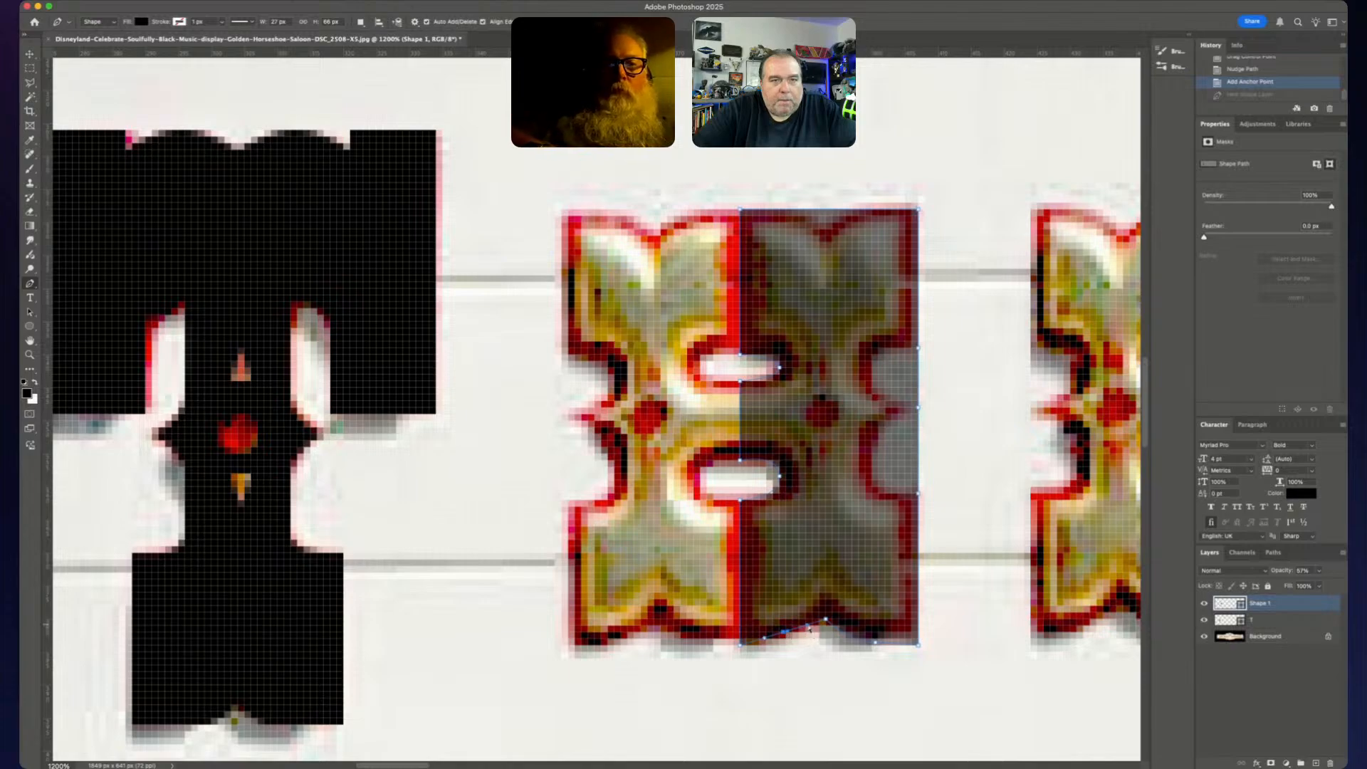
left_click_drag(810, 628, 808, 636)
key("Down")
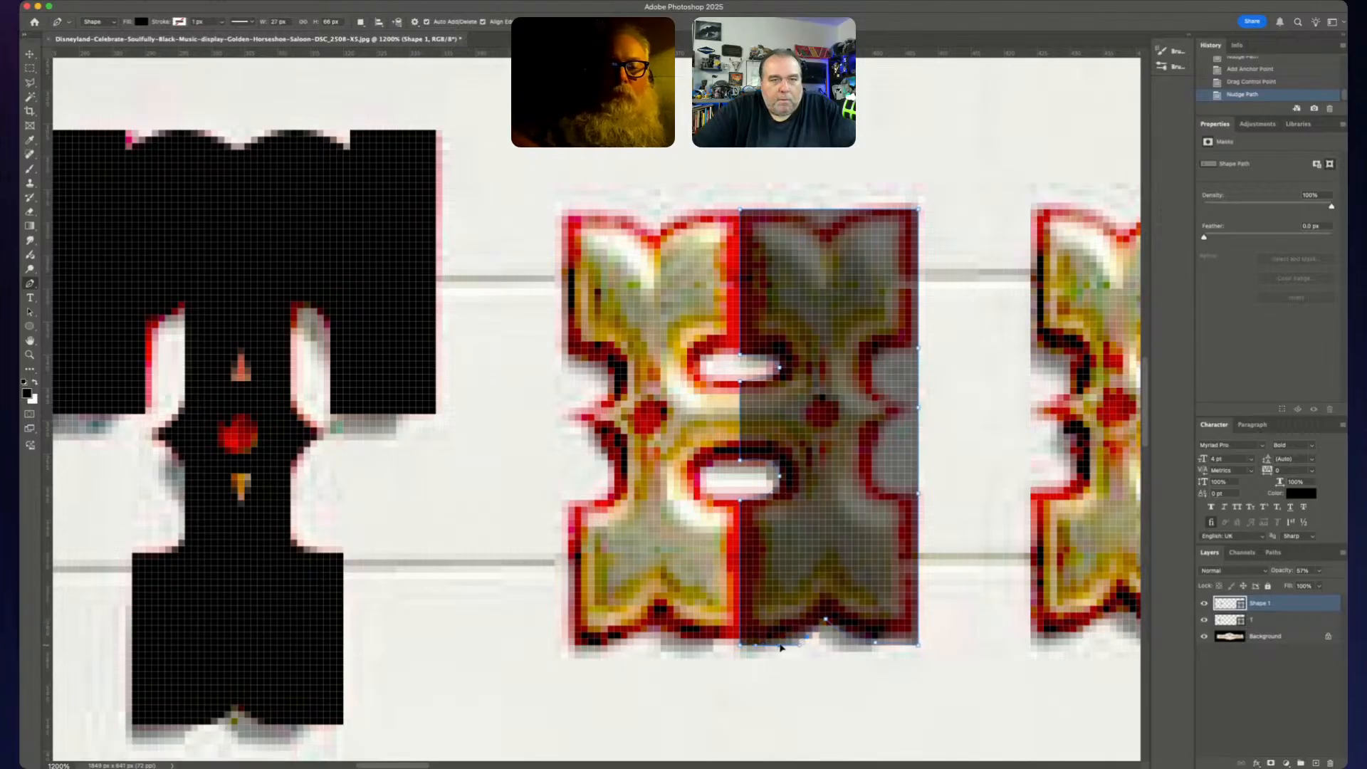
left_click_drag(781, 647, 778, 648)
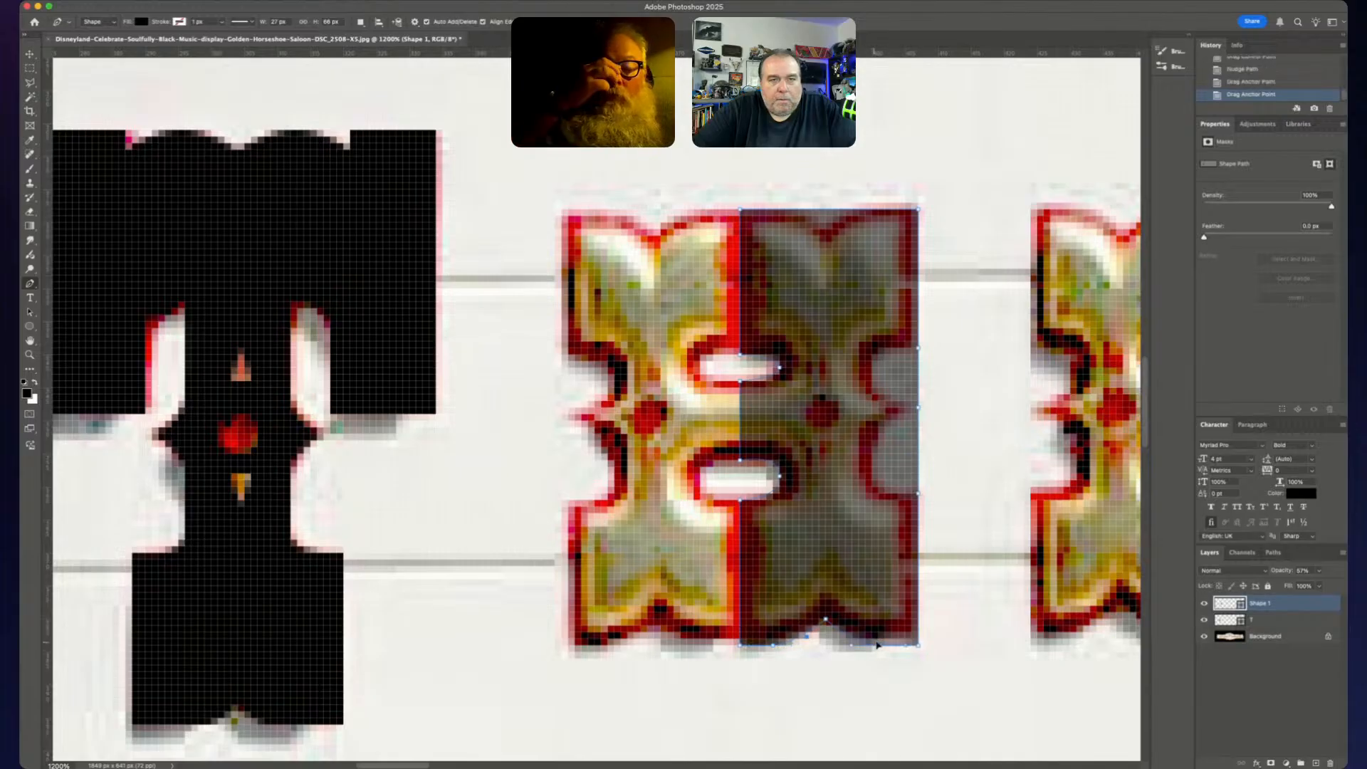
- Fine-tune the positions of the two curve anchors on the bottom edge so both scallops follow the letter's outline
left_click_drag(879, 645, 880, 648)
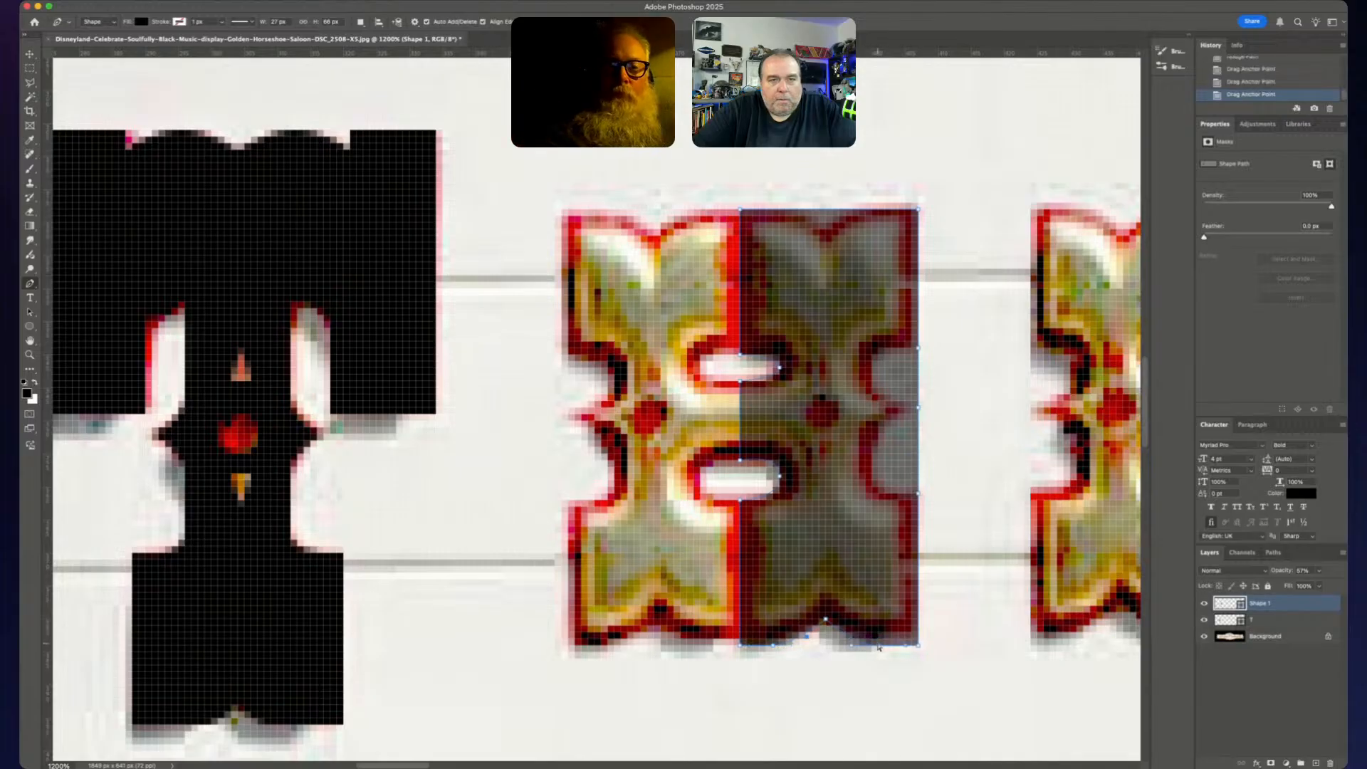
key("Down")
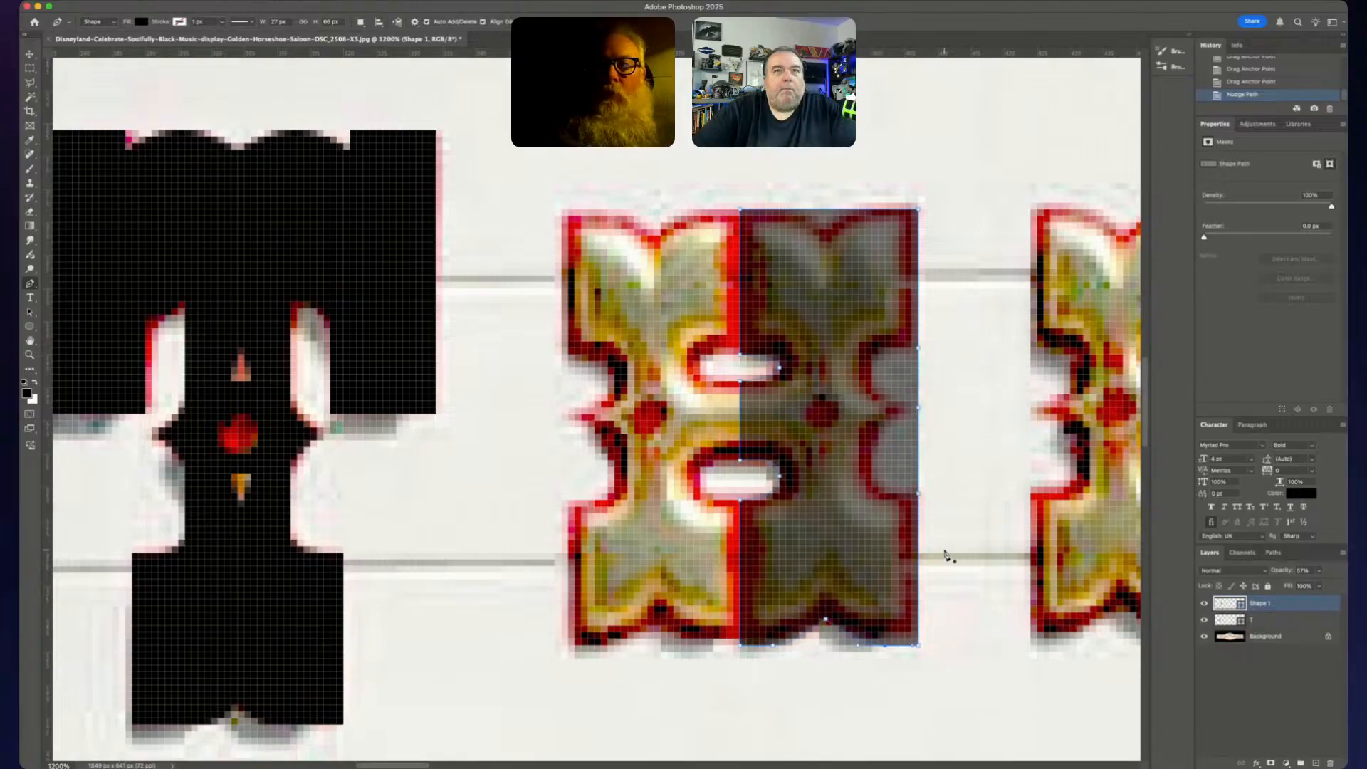
scroll(947, 557, "up", 2)
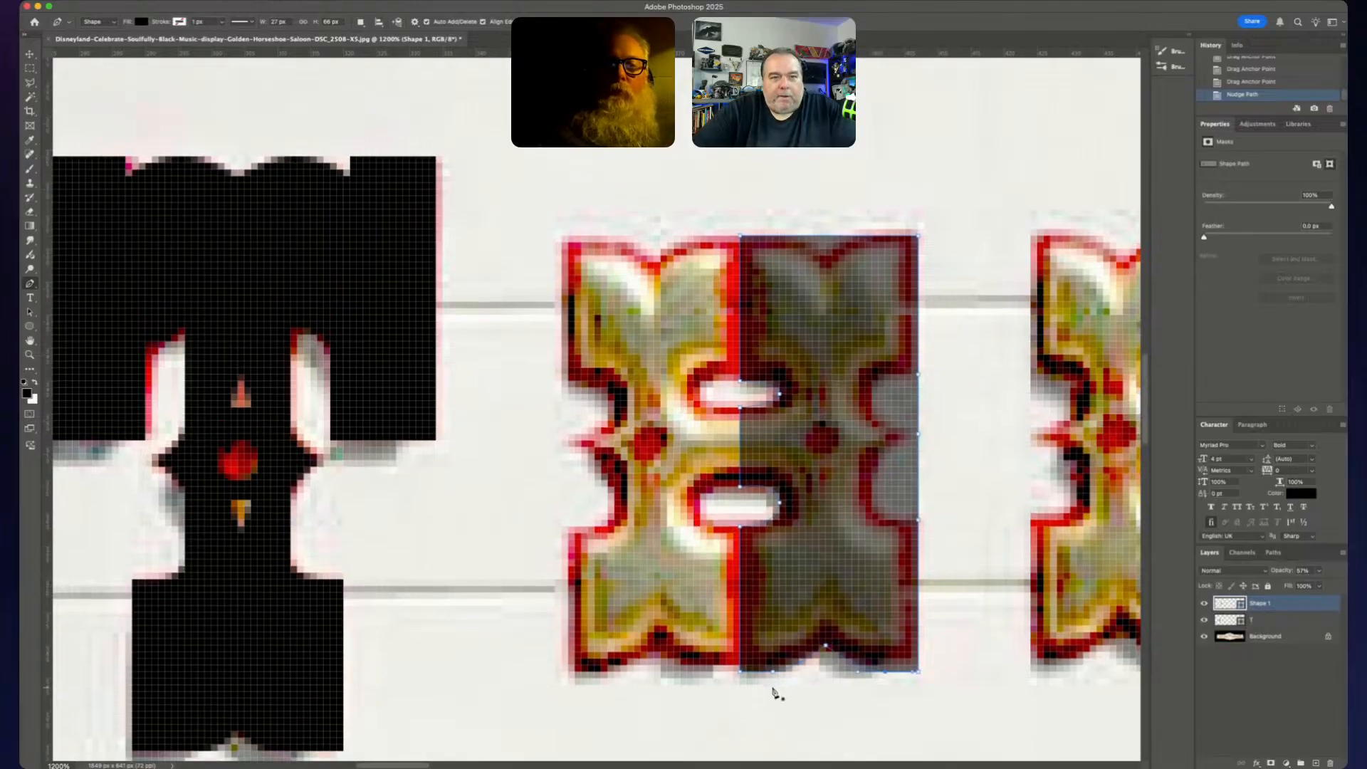
key("Left")
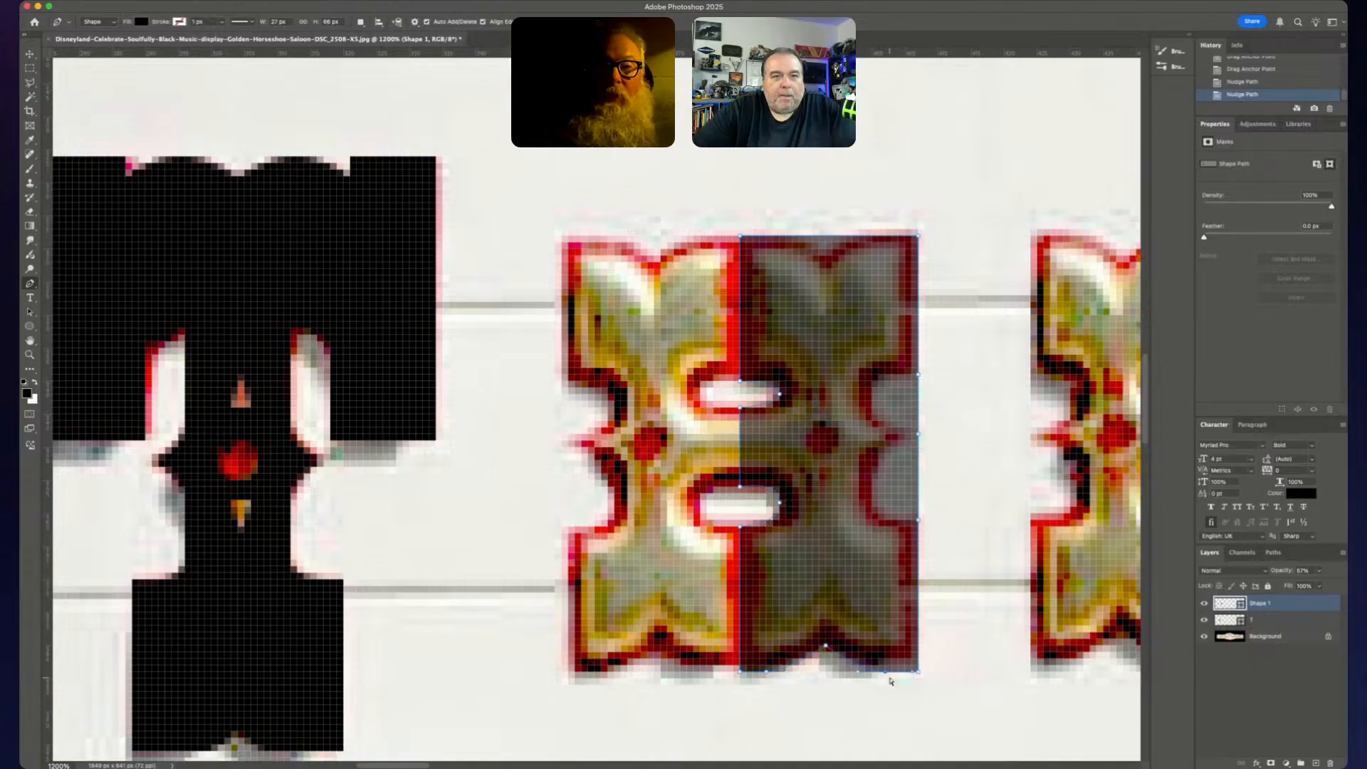
key("Right")
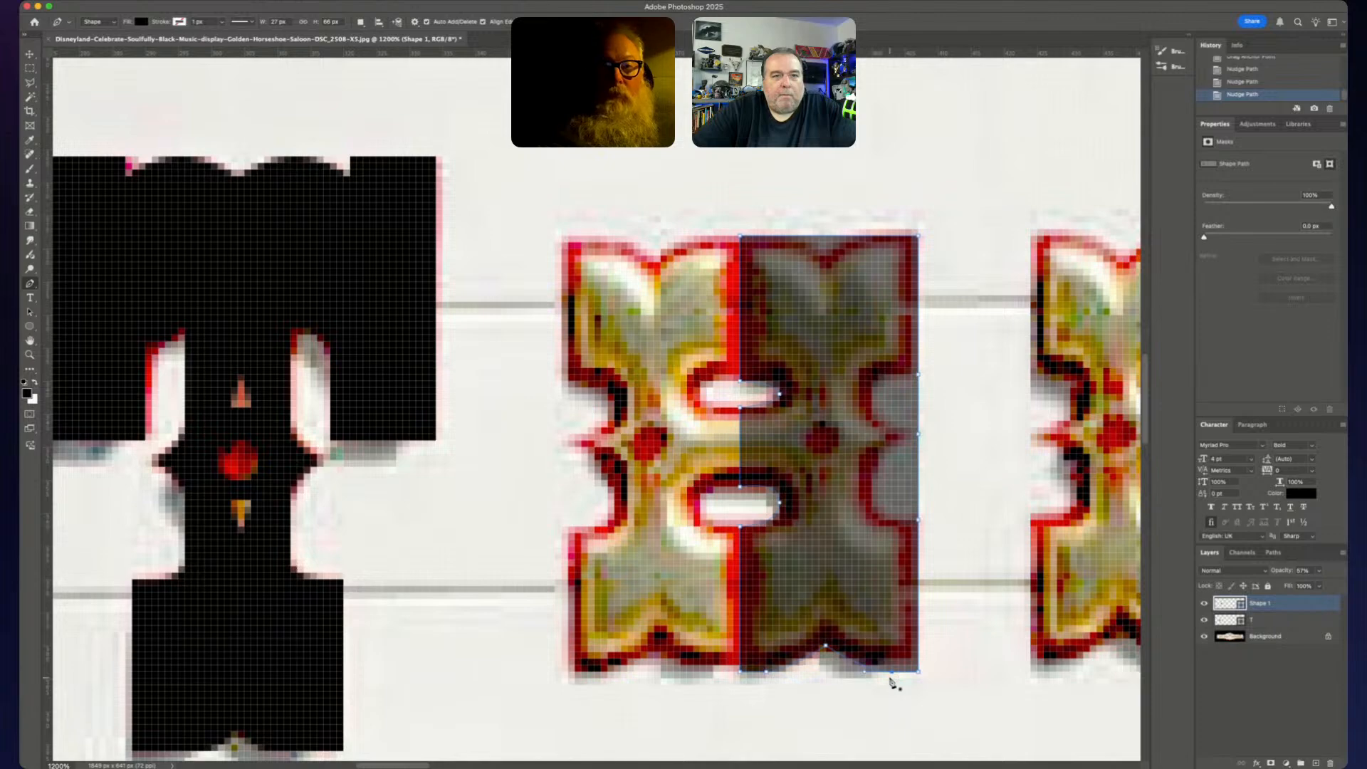
key("Left")
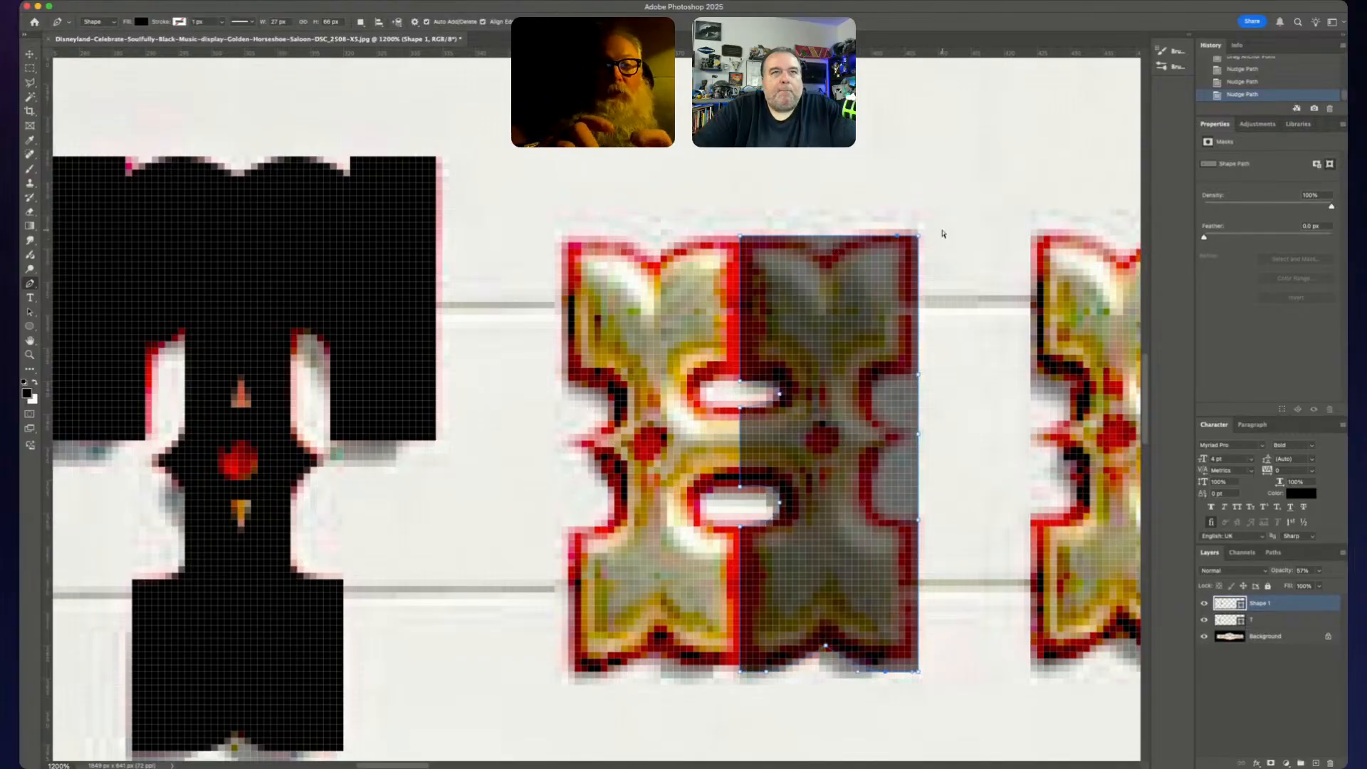
- Add a corner anchor at the middle of the top edge, lower it into the notch, and raise the edge's outer corners
left_click(828, 237)
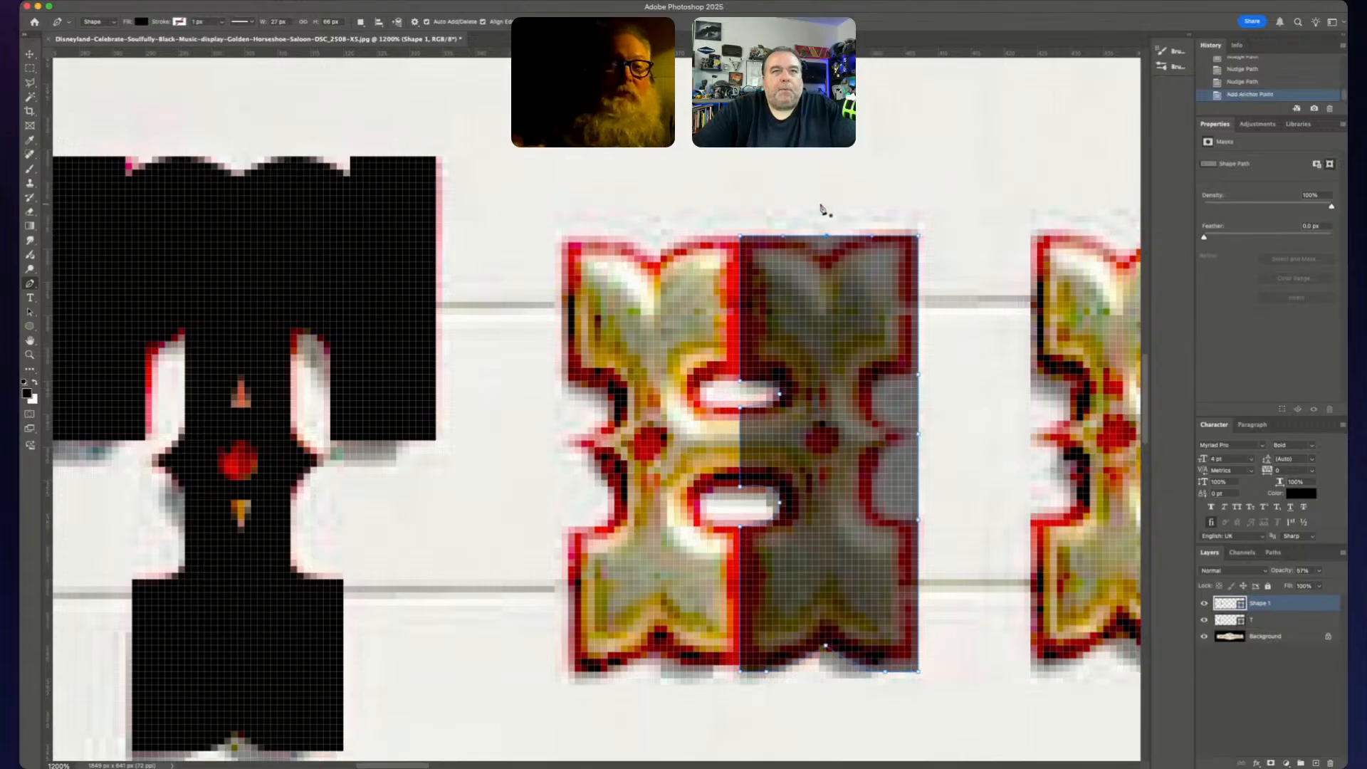
left_click(827, 237, "alt")
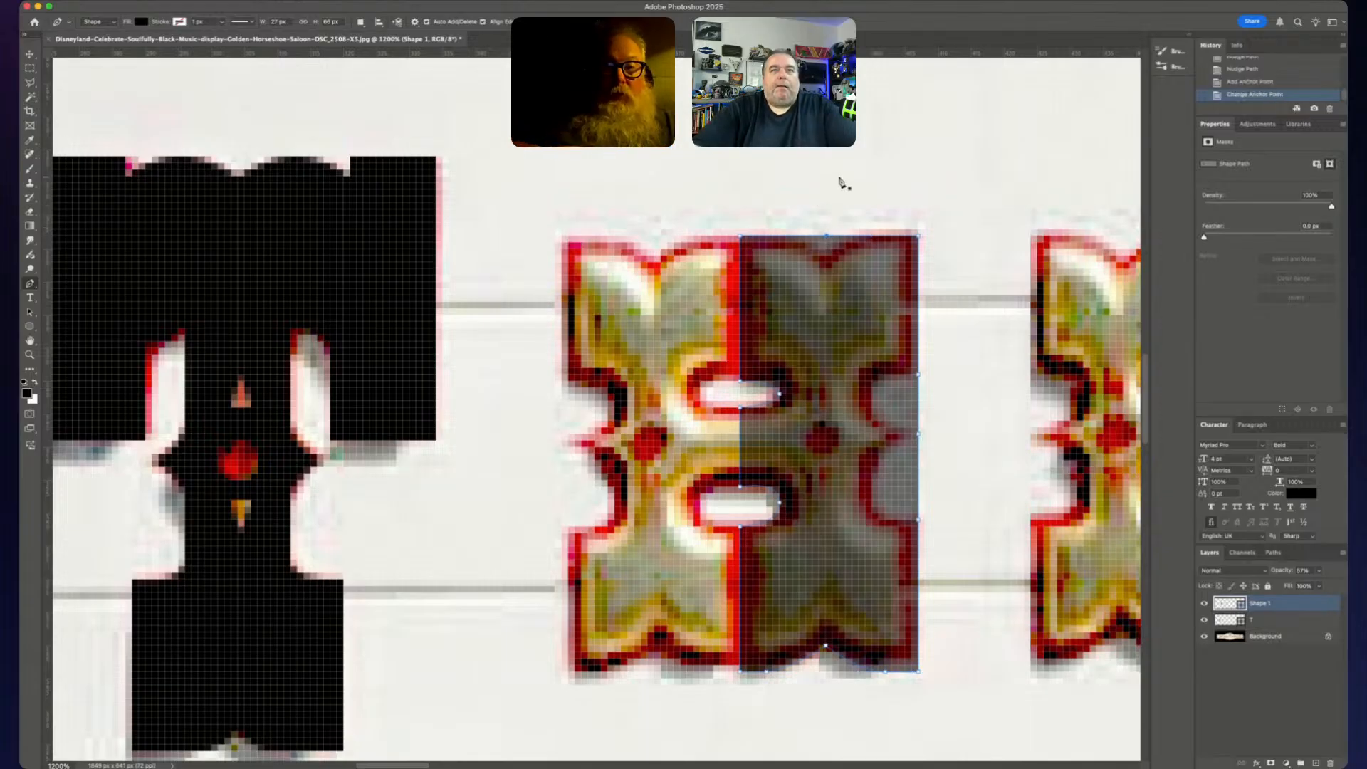
key("Down")
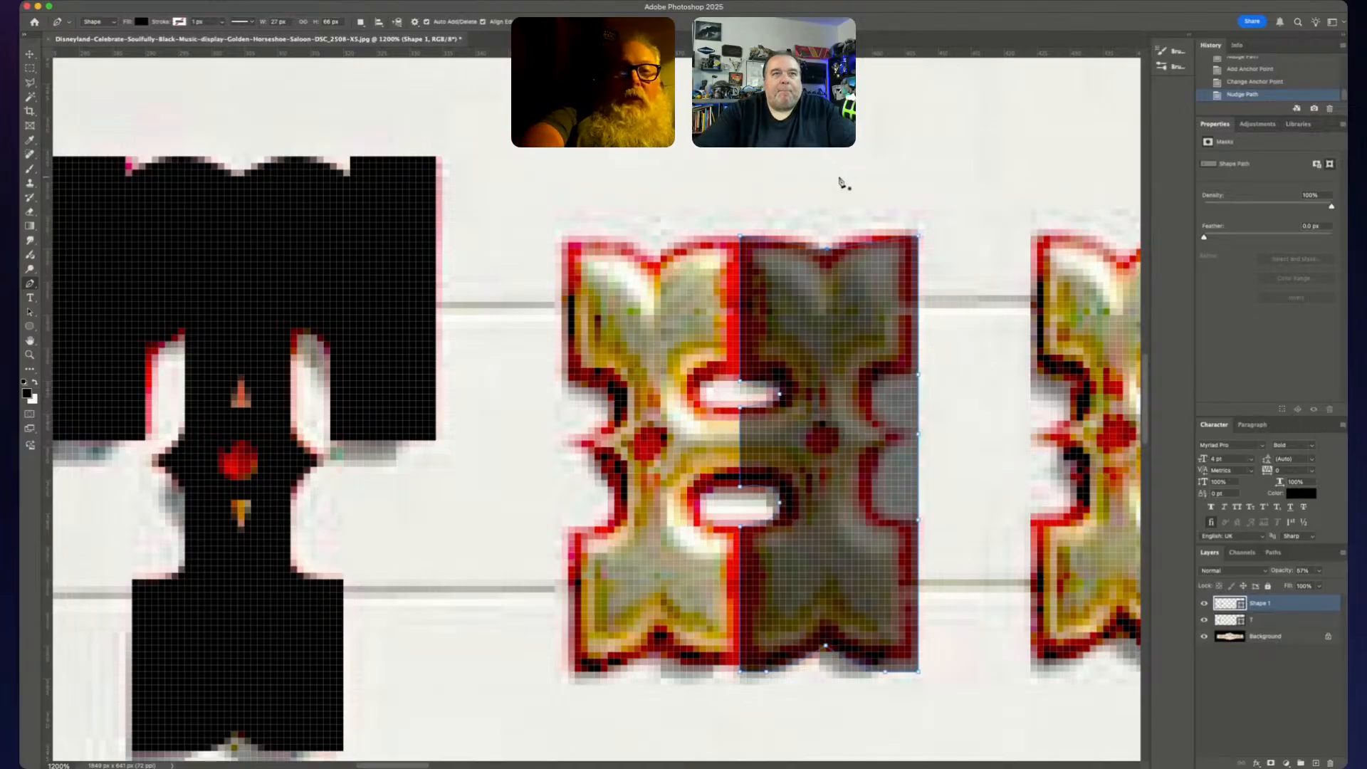
left_click_drag(723, 198, 958, 242)
key("Up")
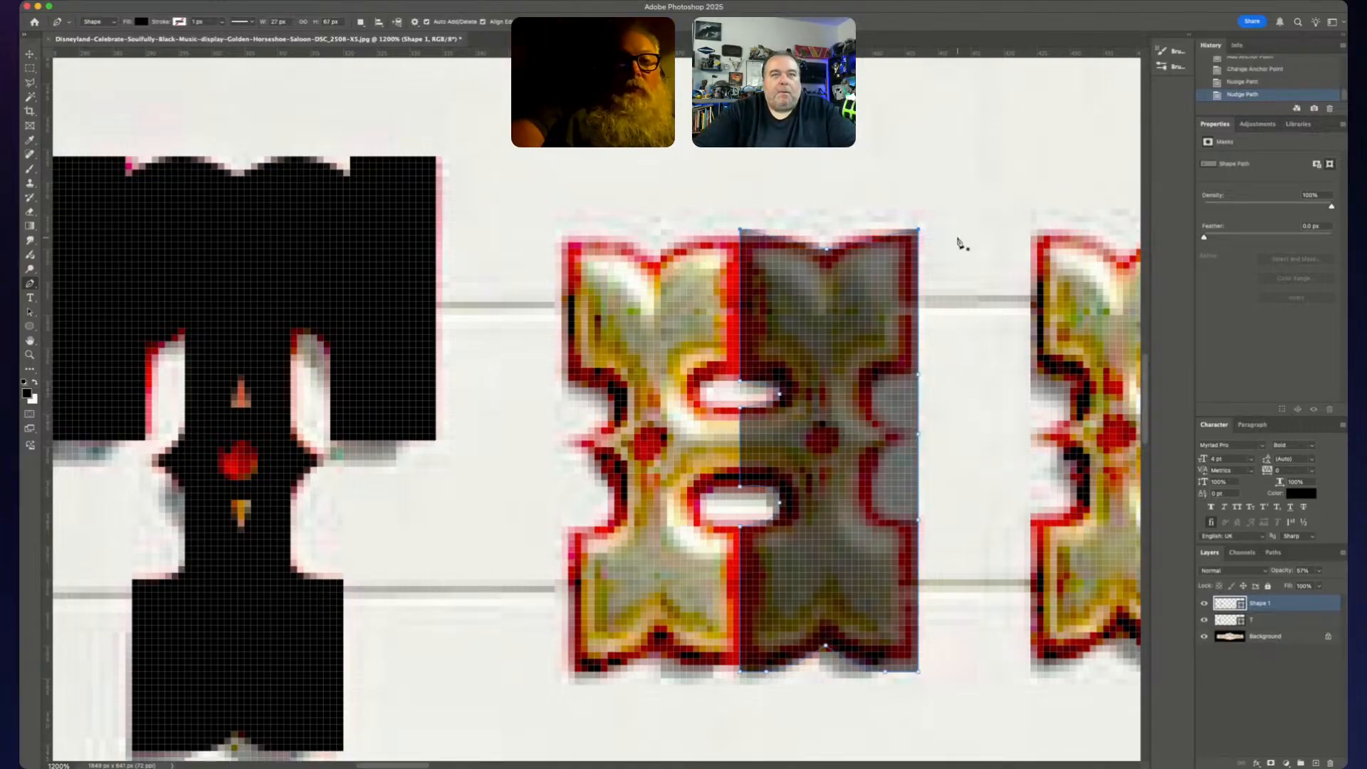
- Add an anchor point between the top notch and the right corner and shape that segment into an upward curve
left_click(870, 241)
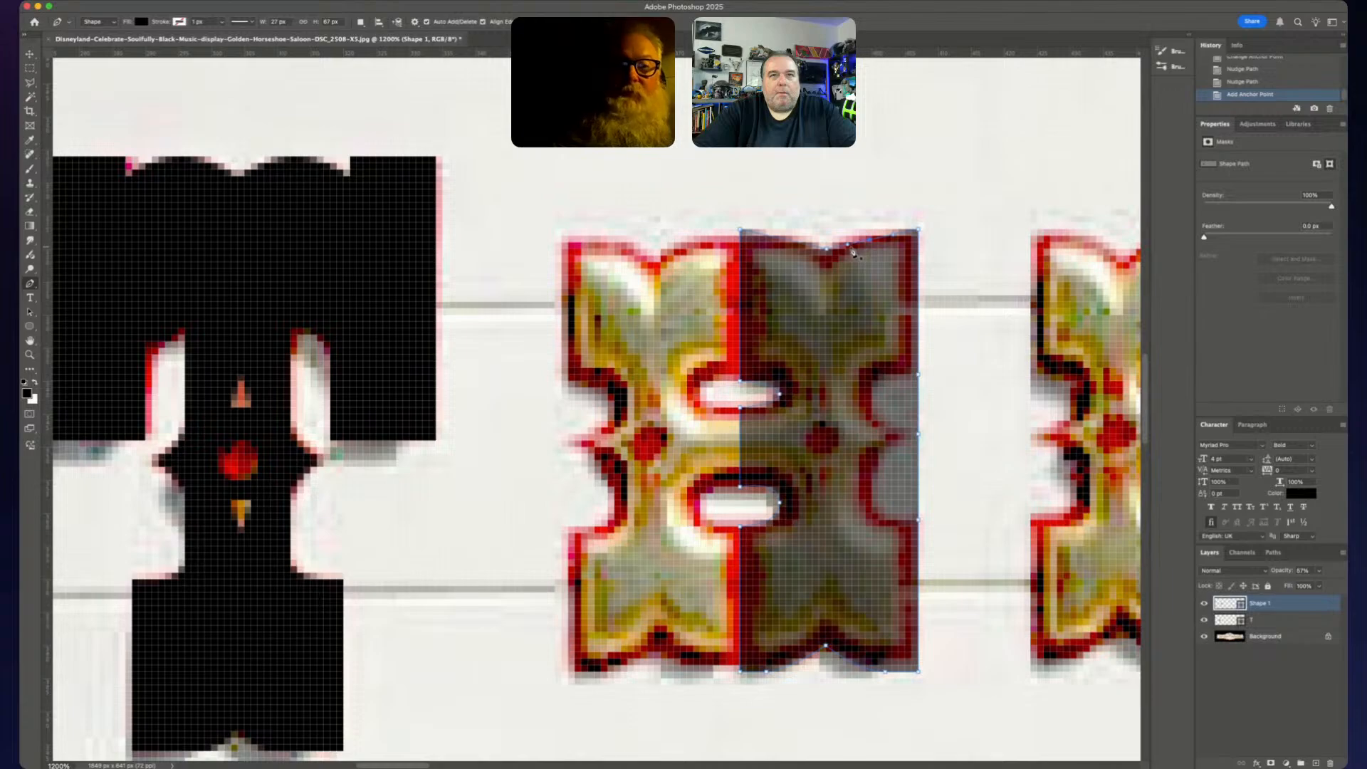
left_click_drag(848, 247, 859, 258)
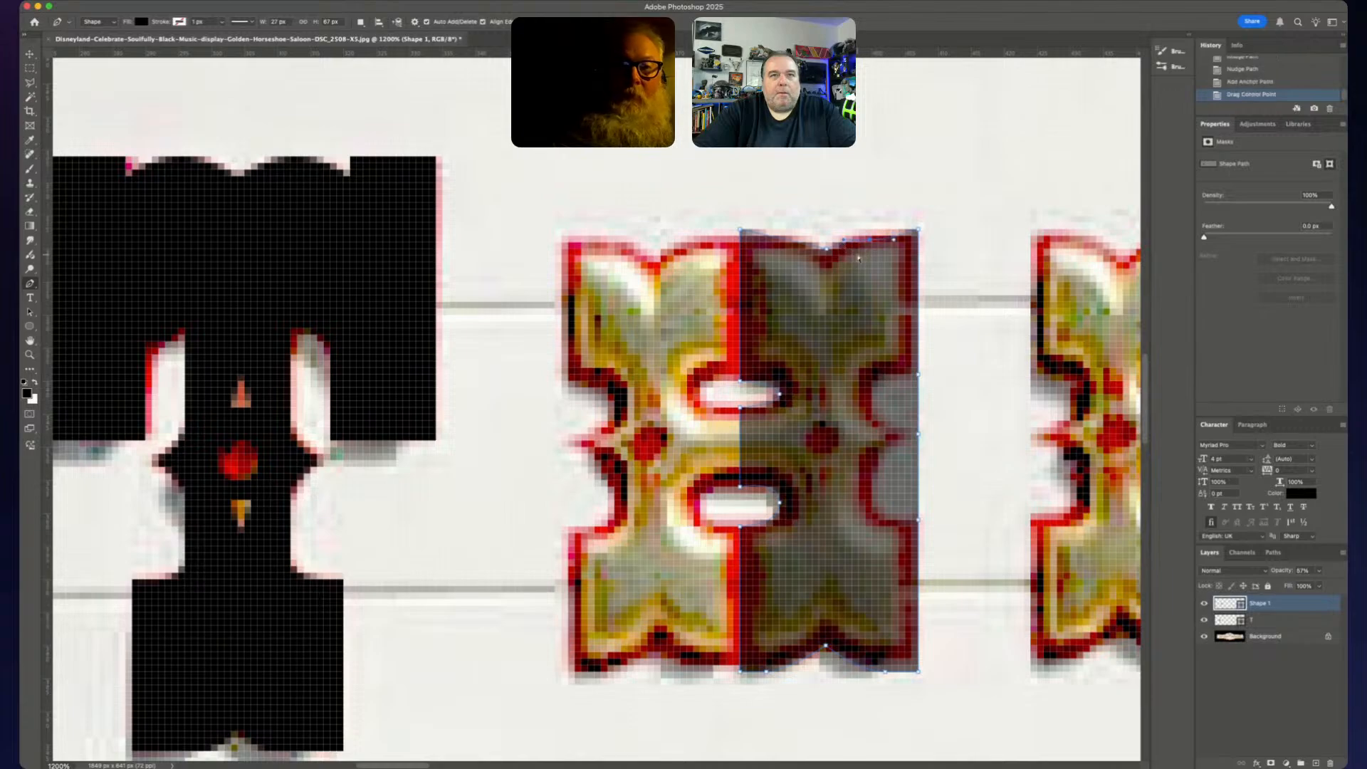
key("Up")
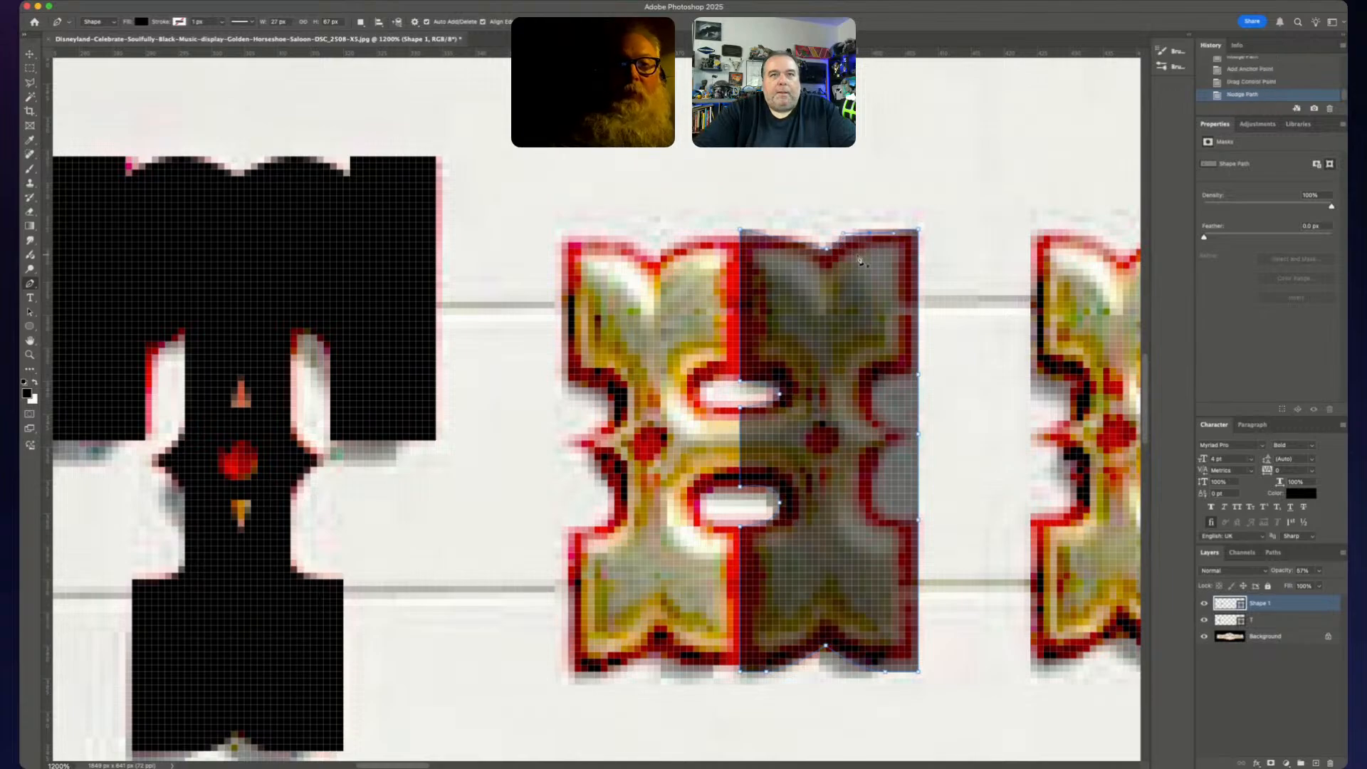
left_click_drag(869, 237, 887, 237)
key("Right")
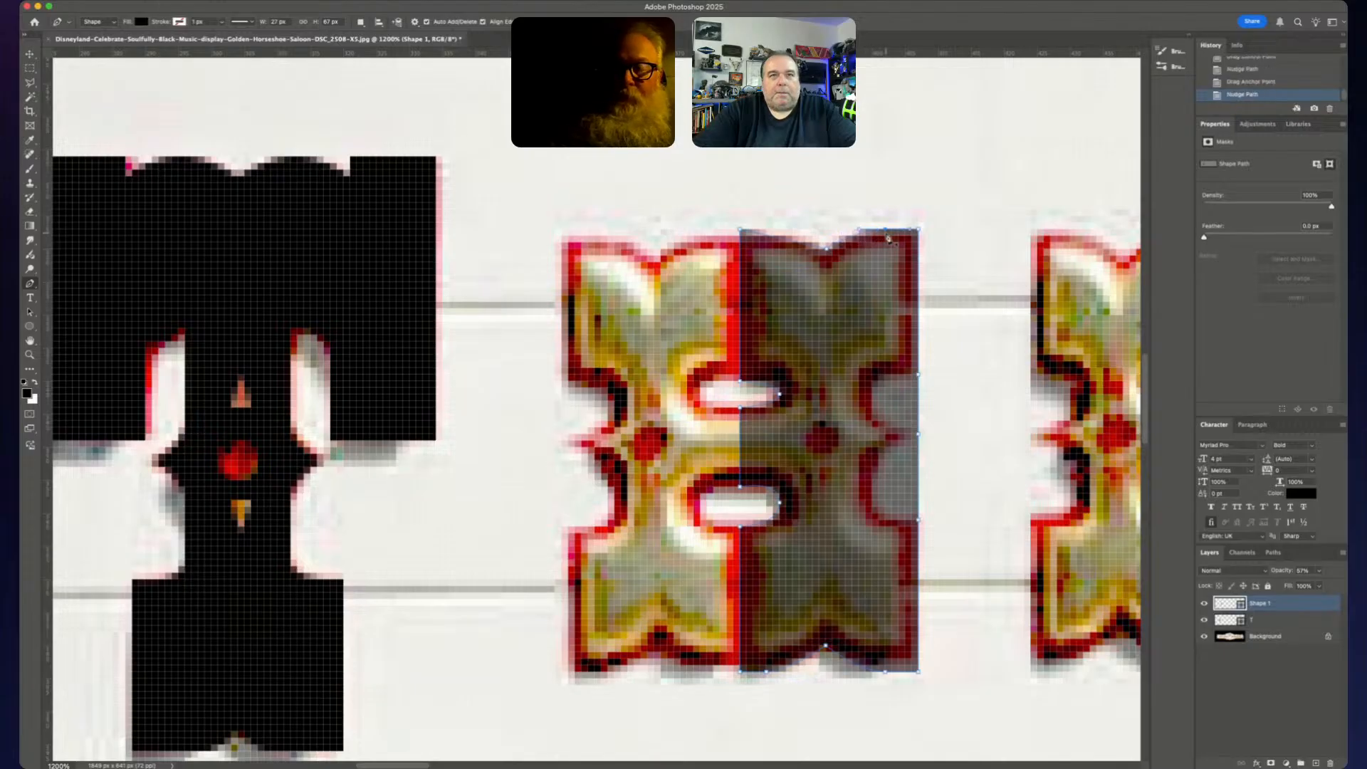
key("Right")
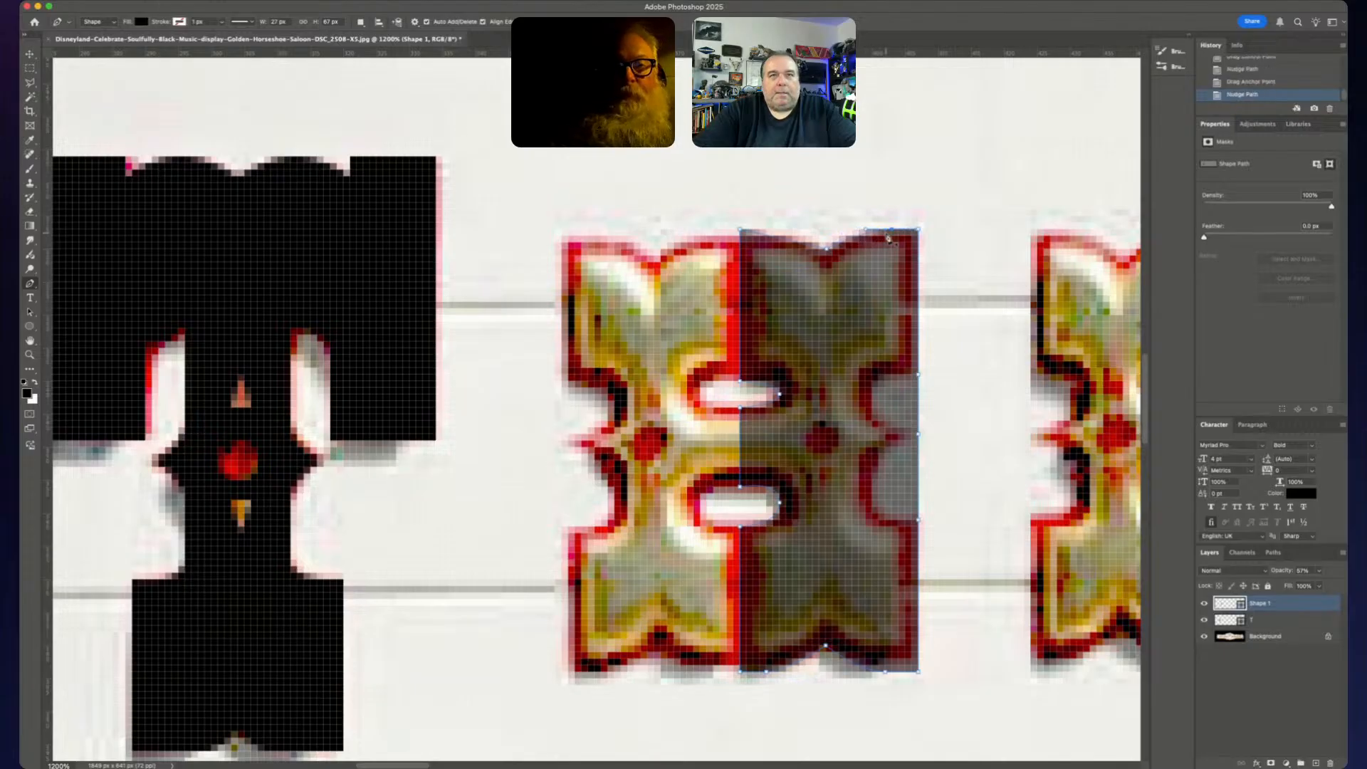
- Add an anchor point between the left corner and the top notch, curve that segment upward, and nudge the top-edge anchors sideways
left_click(789, 247)
key("super+z")
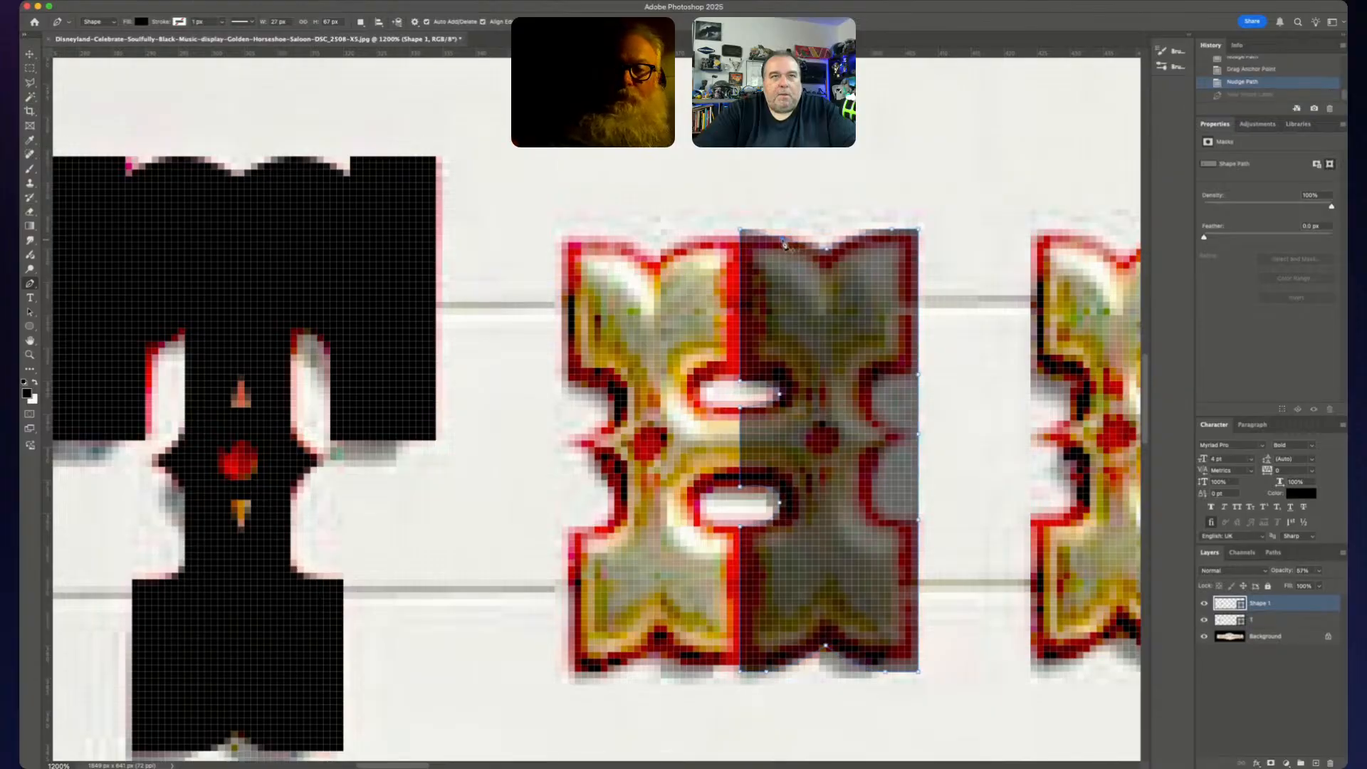
left_click(786, 245)
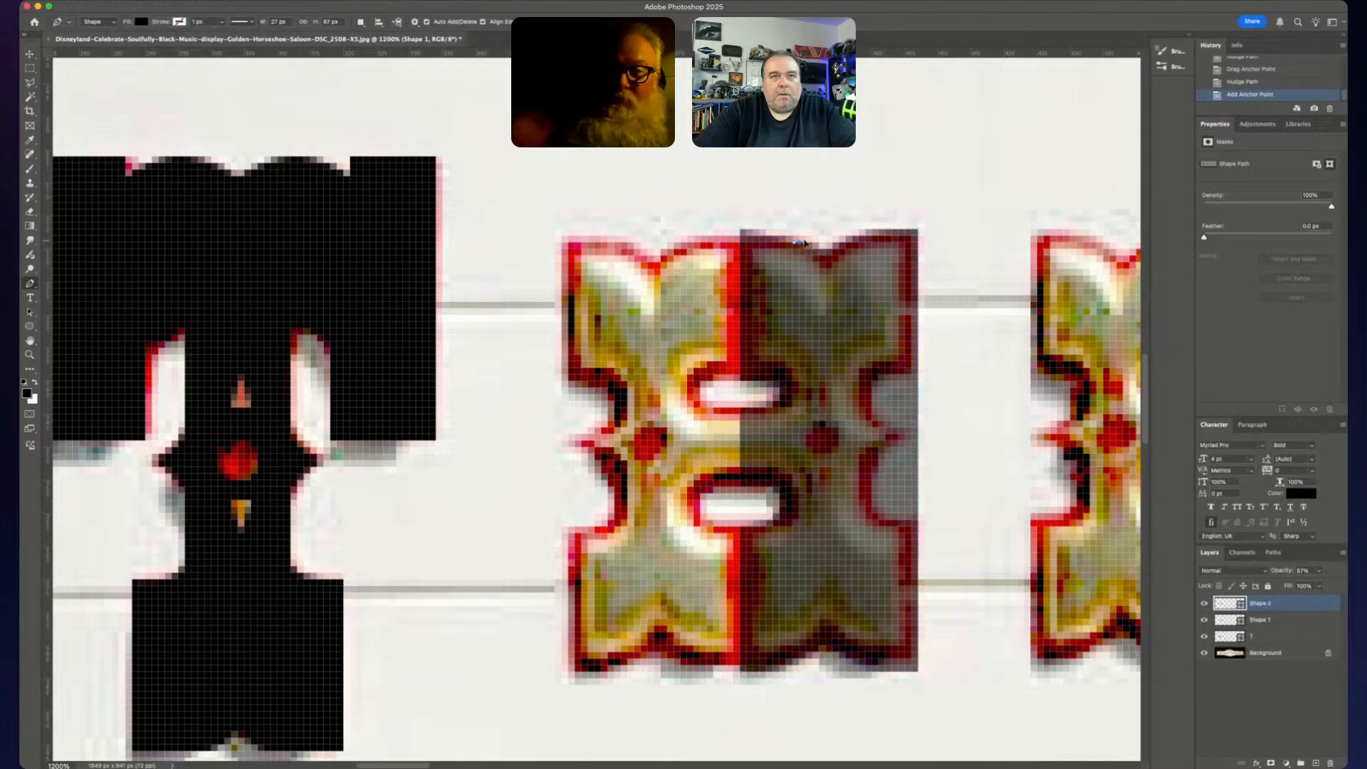
key("super+z")
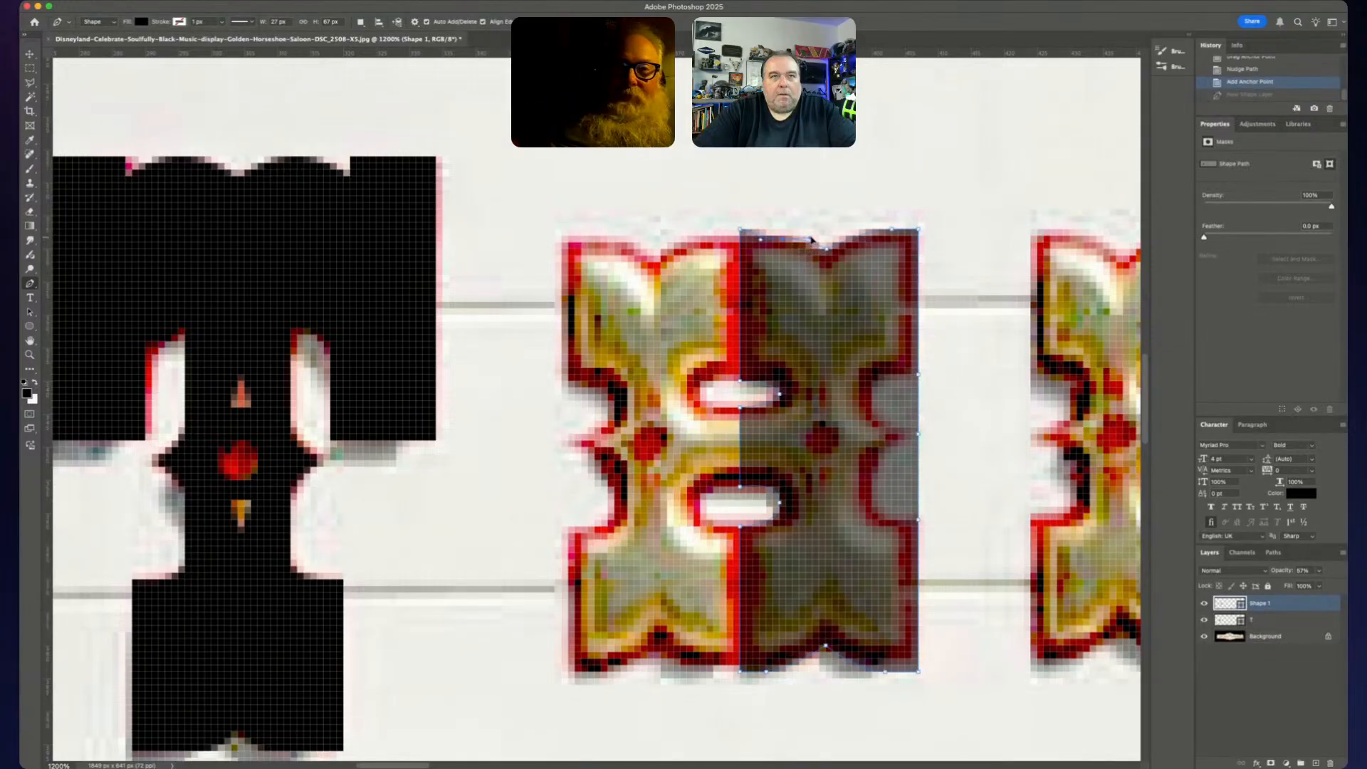
left_click_drag(811, 240, 781, 245)
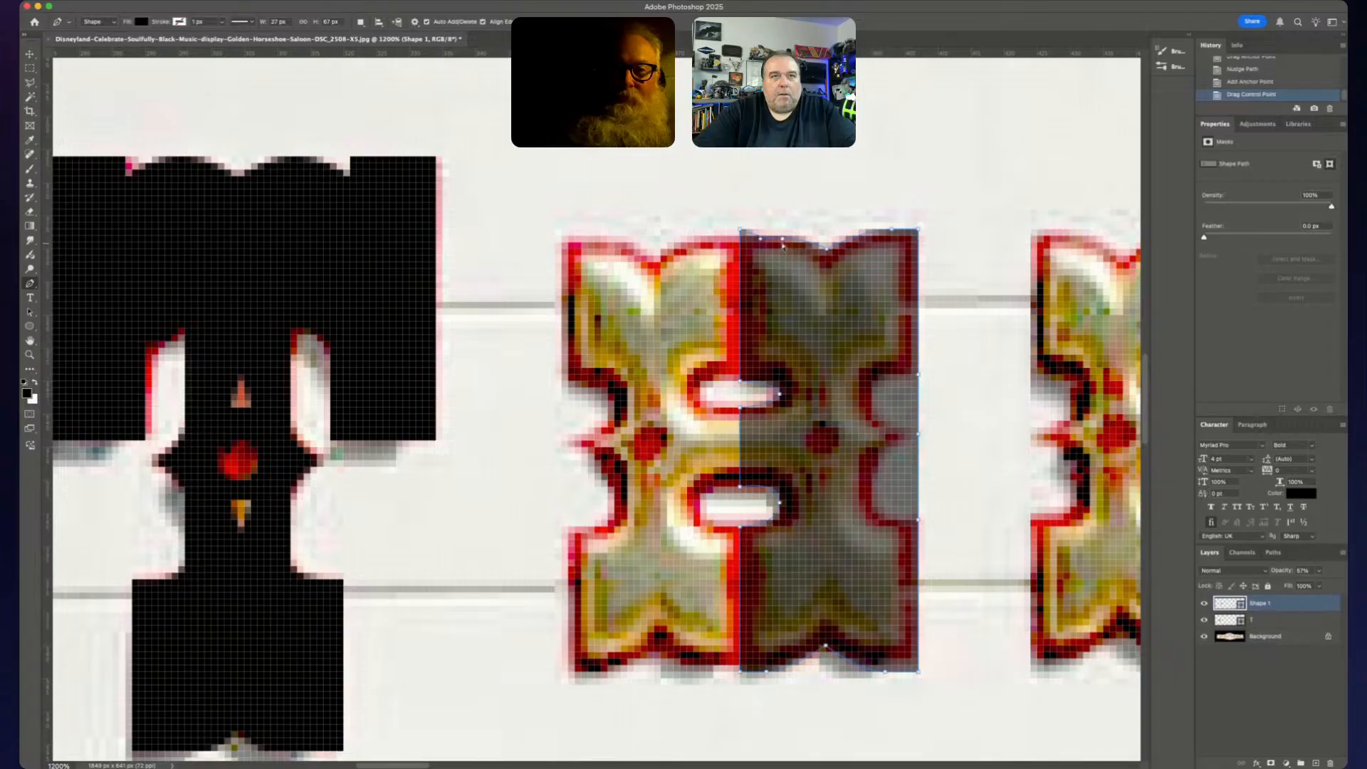
left_click_drag(783, 239, 767, 231)
key("Left")
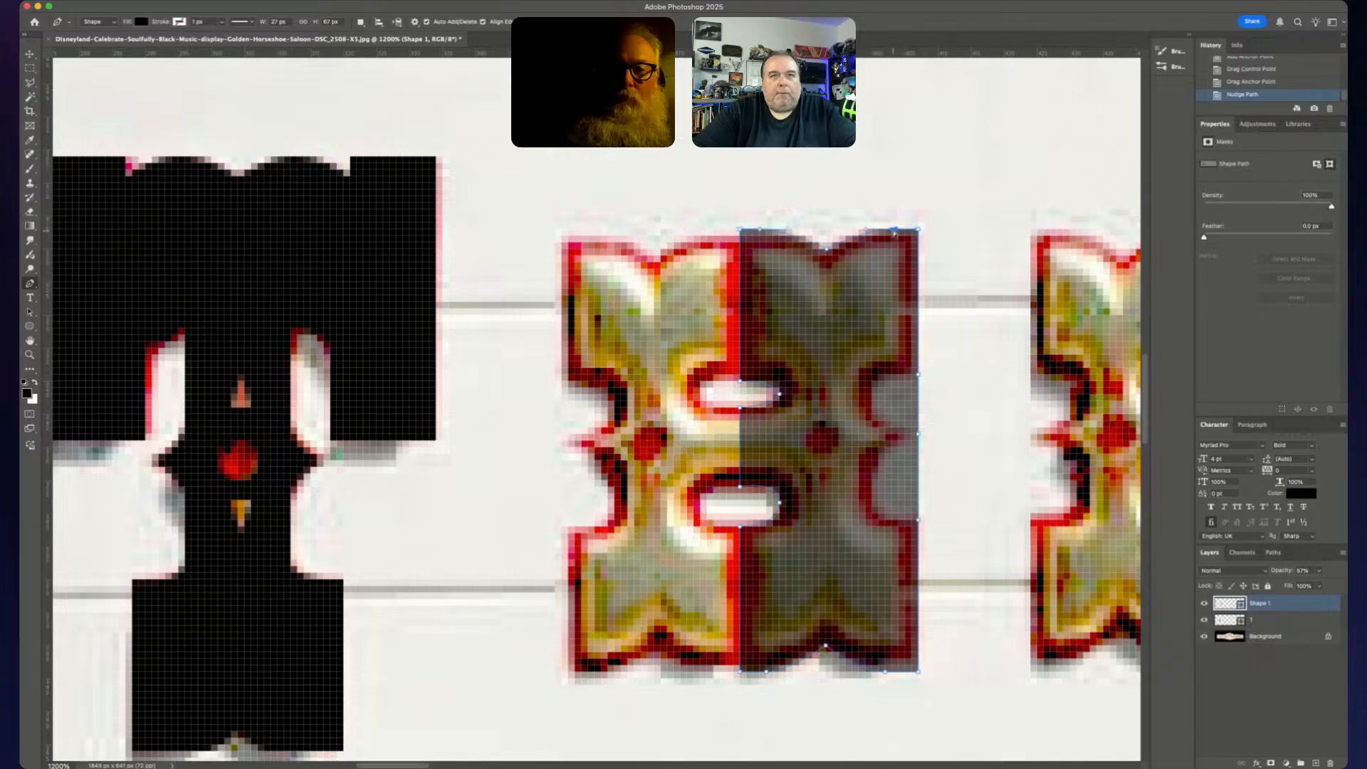
key("Left")
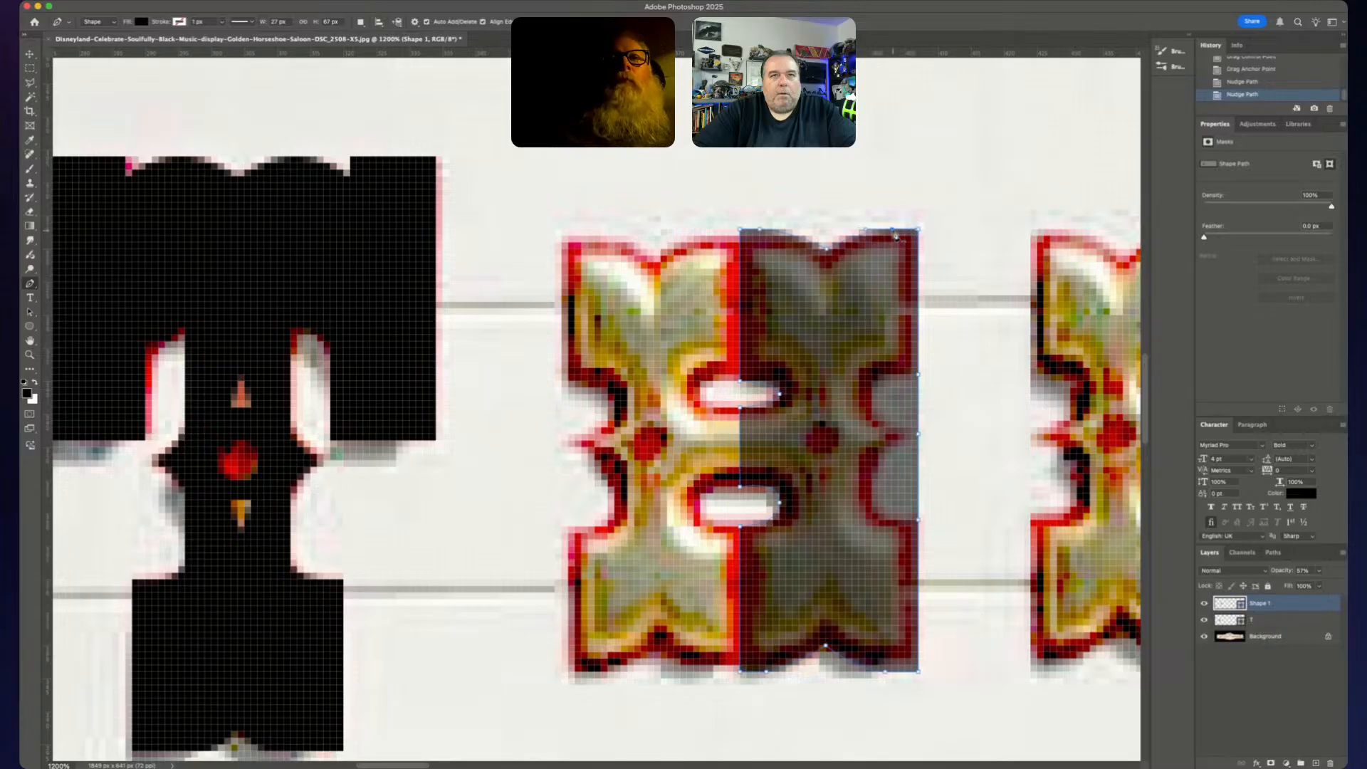
- Move all top-edge anchors down slightly and lengthen the two curve handles toward the notch to round both scallops
left_click_drag(718, 202, 939, 270)
key("Down")
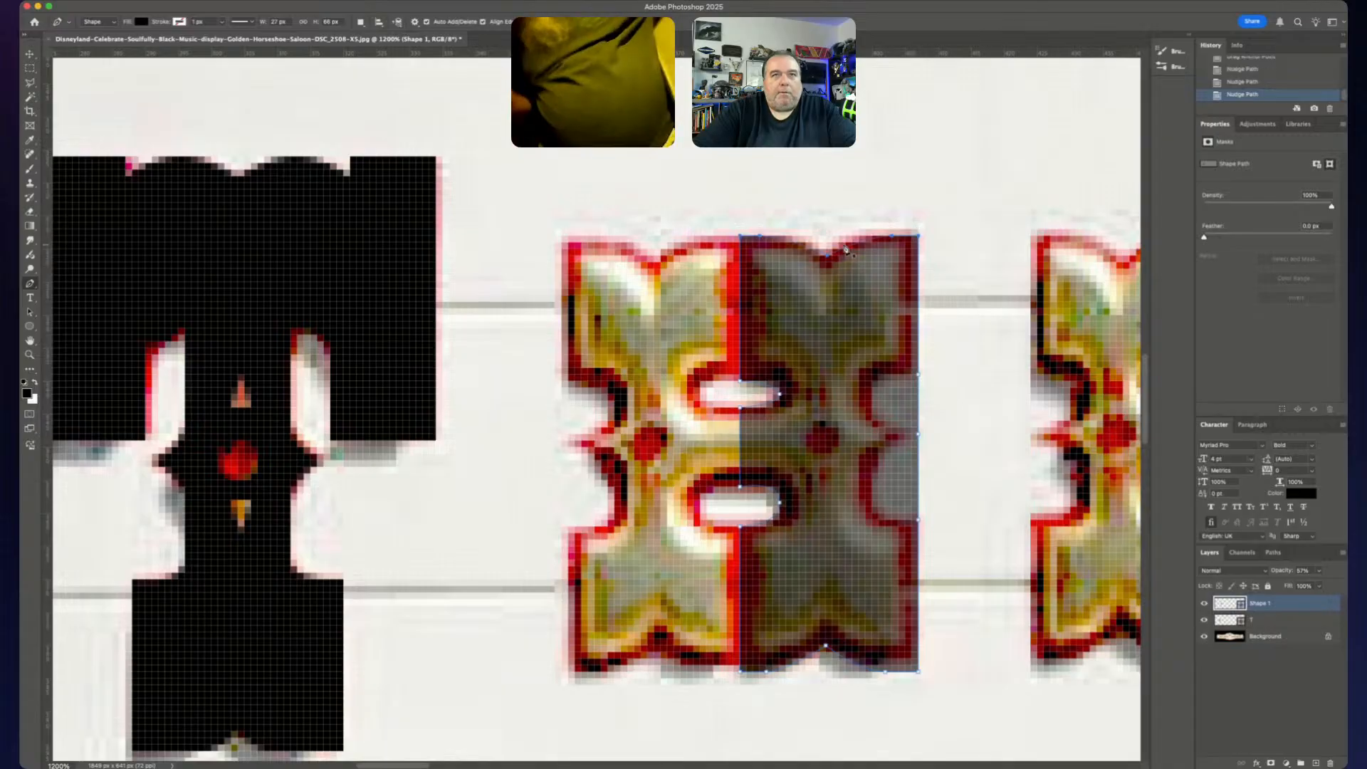
left_click_drag(892, 237, 855, 237)
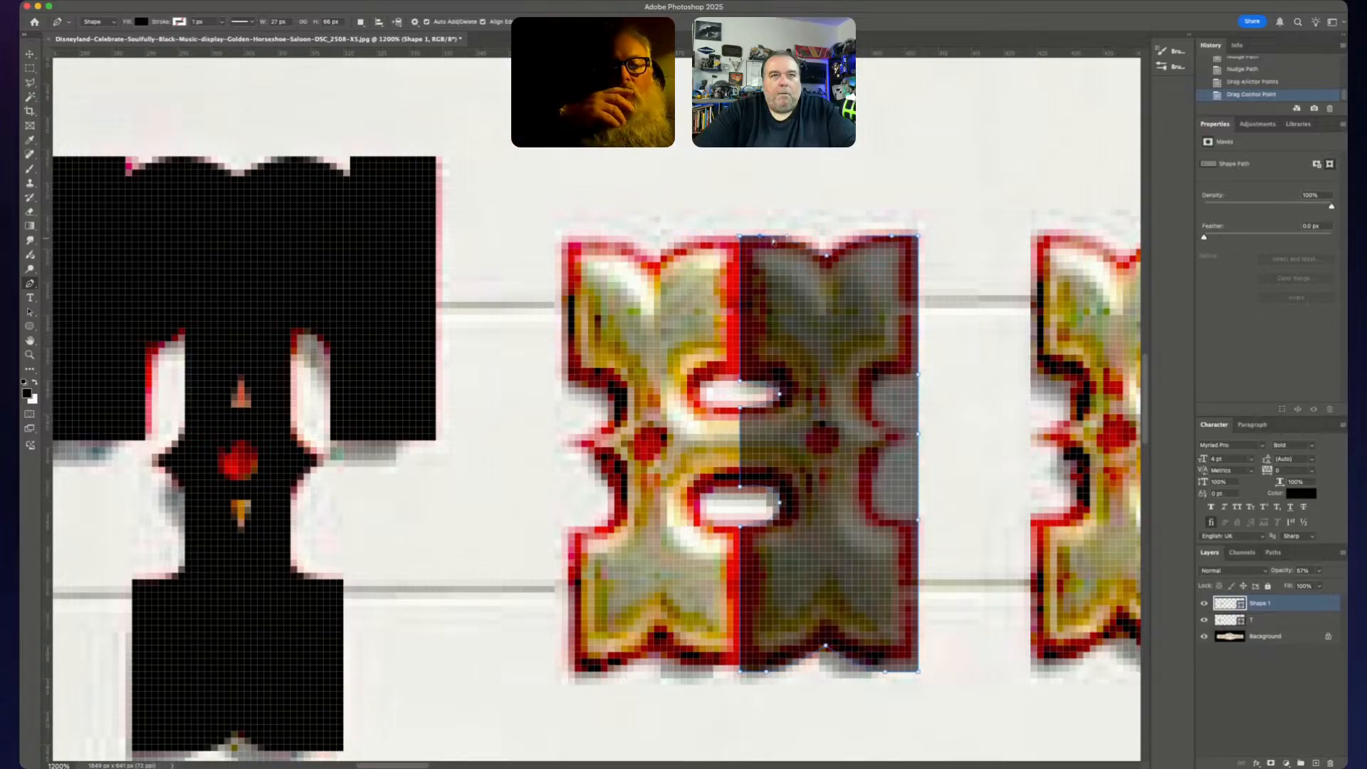
left_click_drag(763, 241, 797, 241)
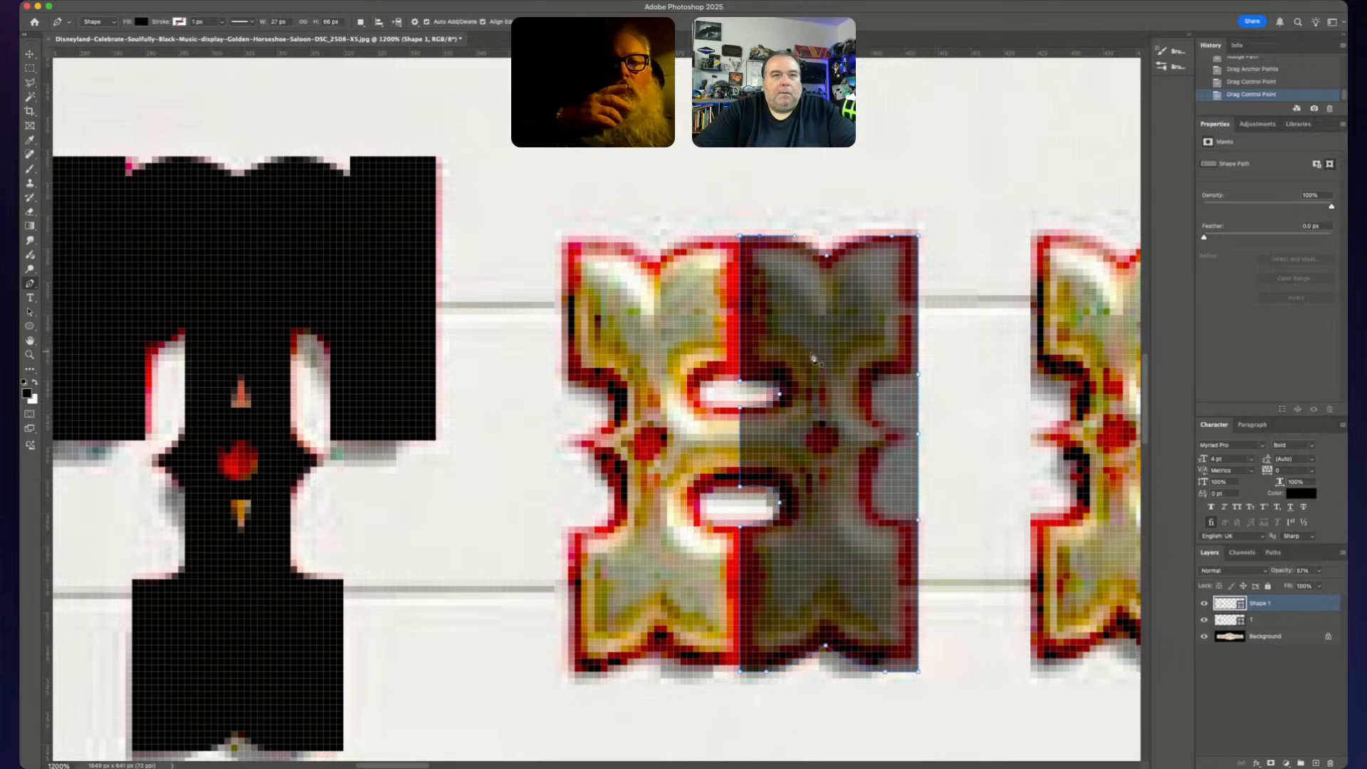
- Add an anchor point on the upper stretch of the outer side edge, push it inward into the notch, and adjust its curve handles
left_click(918, 405)
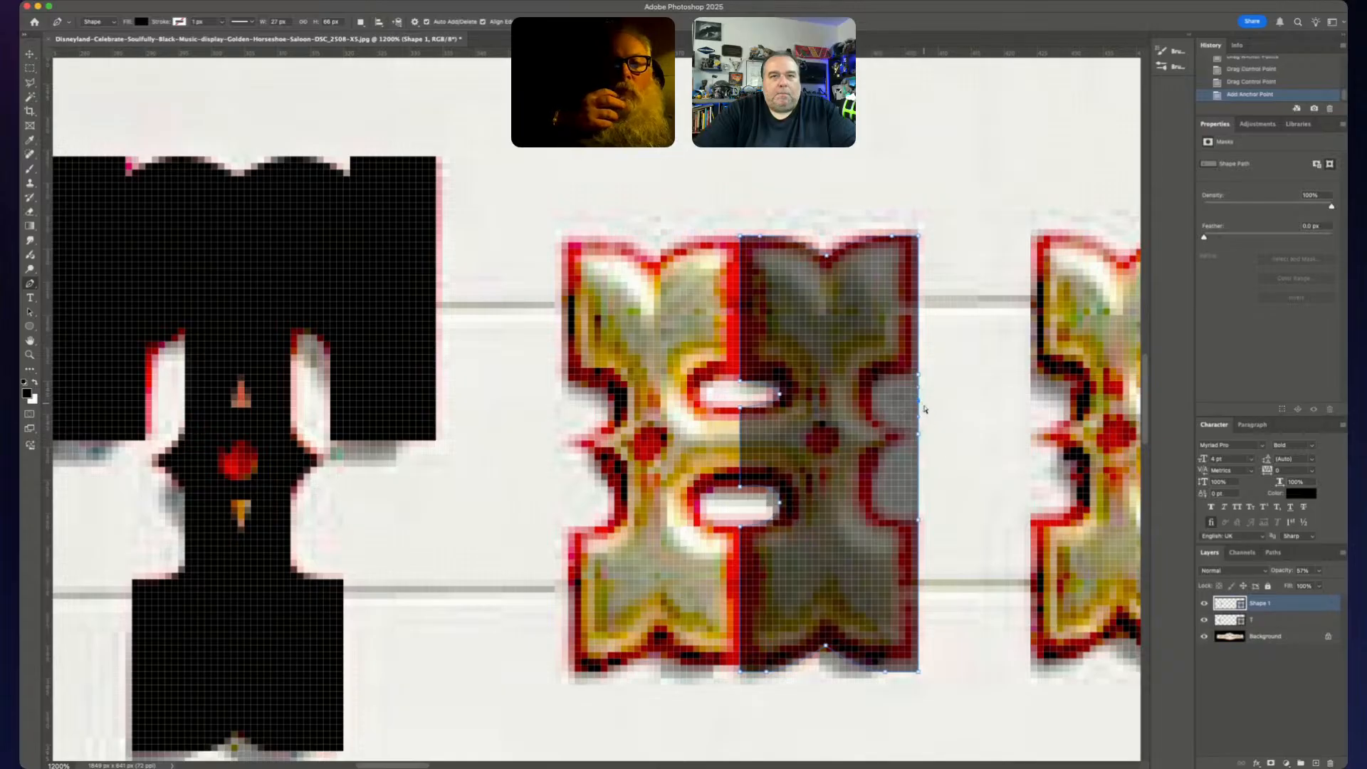
key("shift+Left")
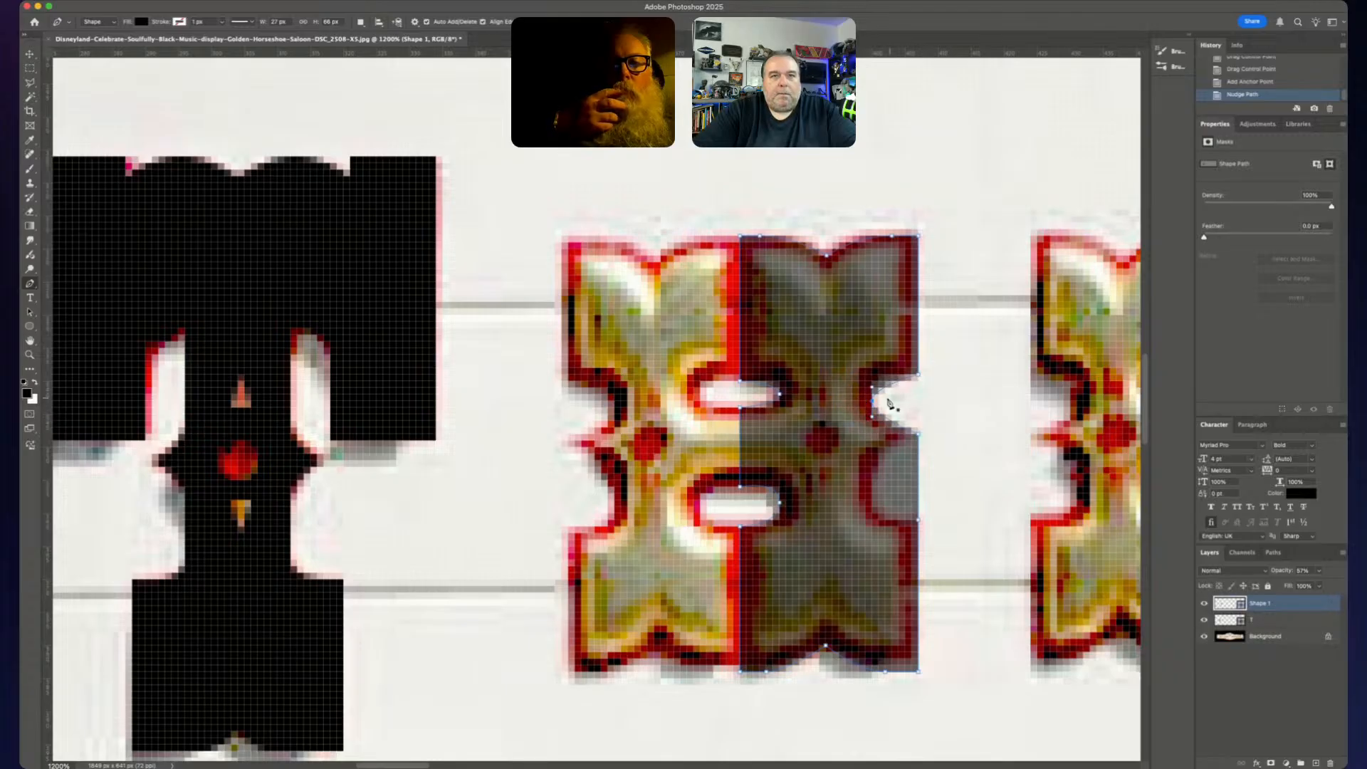
left_click_drag(872, 417, 872, 426)
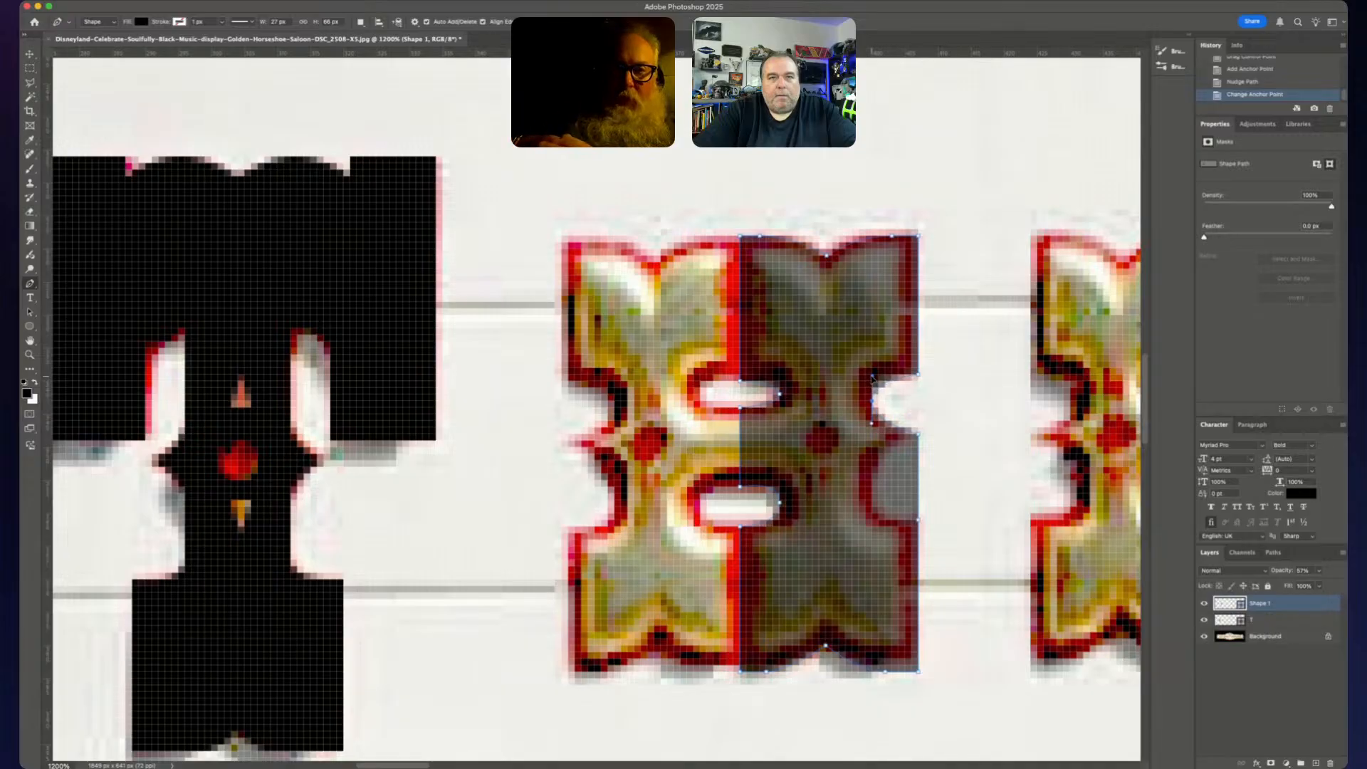
left_click_drag(872, 379, 873, 376)
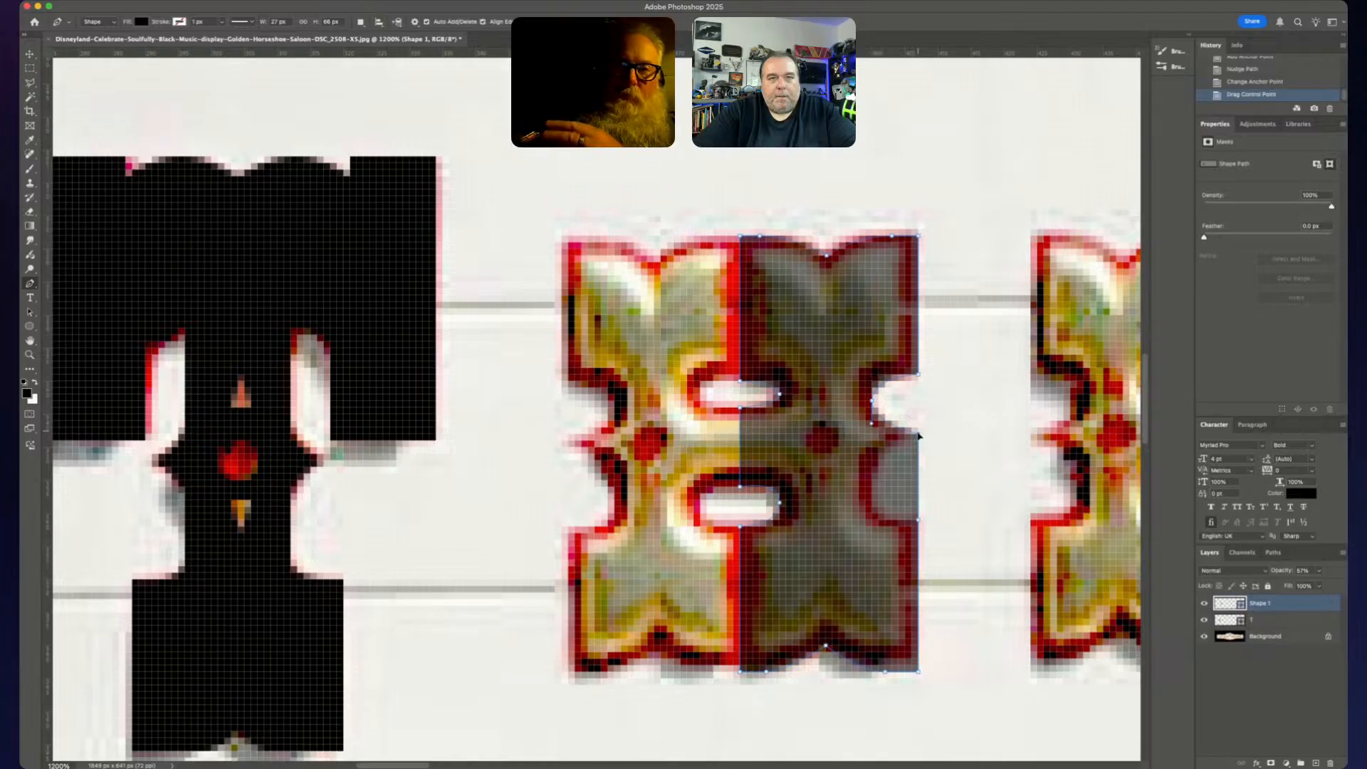
- Fine-tune the anchors at the lower end of the upper side notch and raise the outer tip anchor slightly
left_click_drag(919, 434, 919, 438)
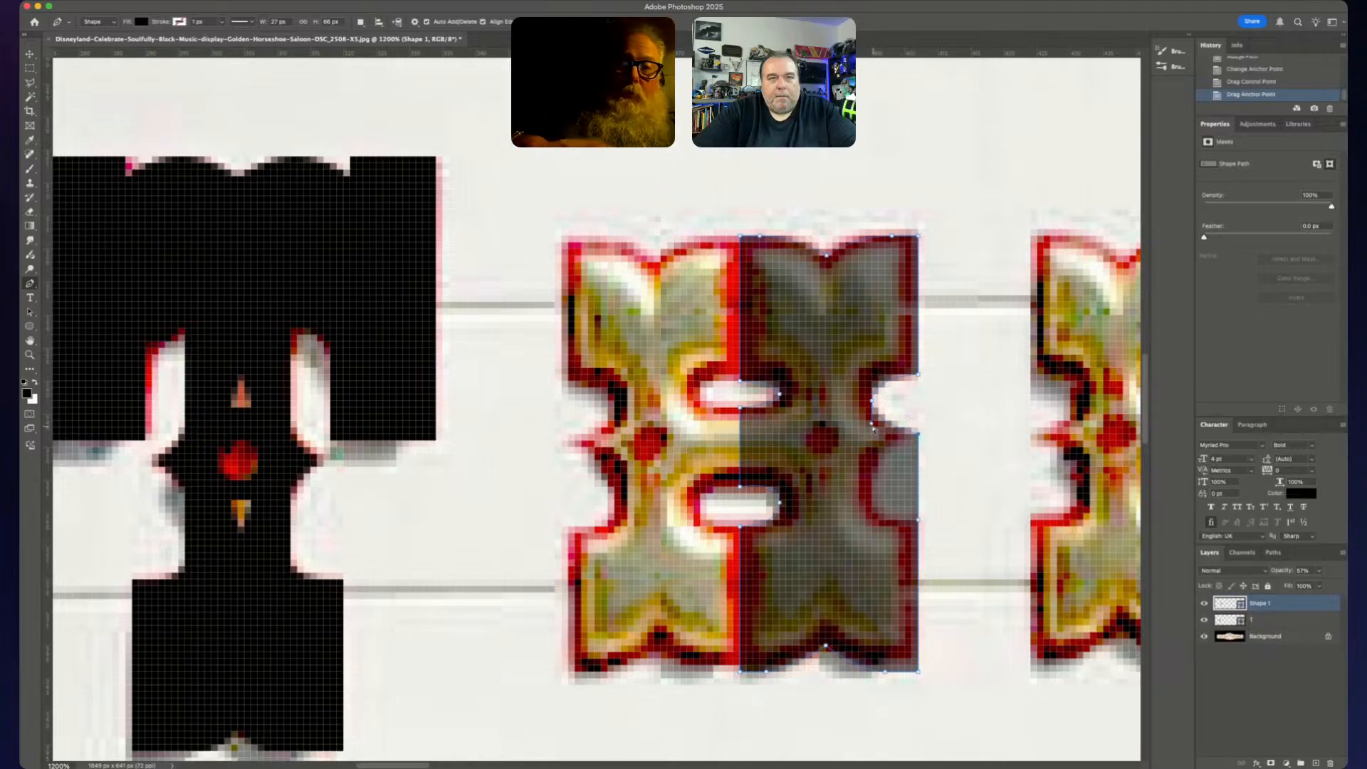
left_click_drag(873, 431, 917, 434)
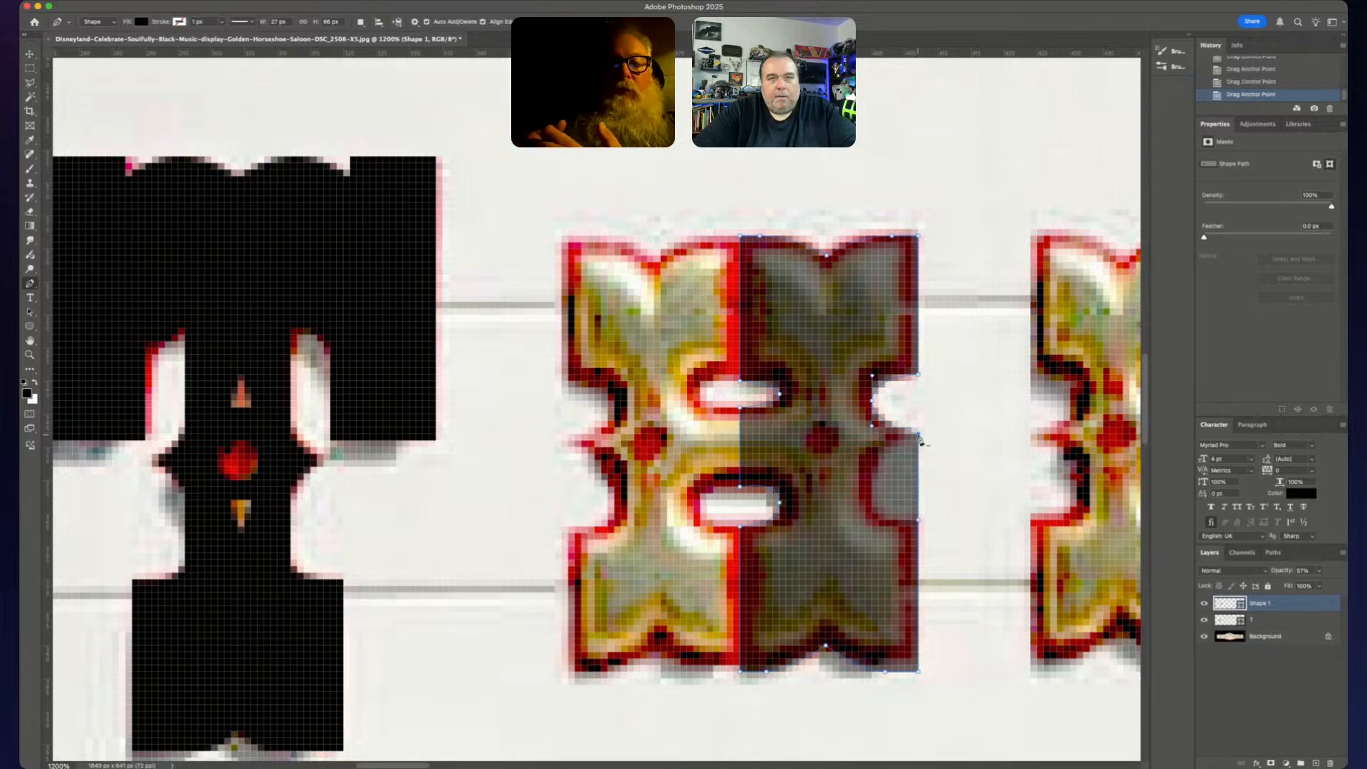
key("Up")
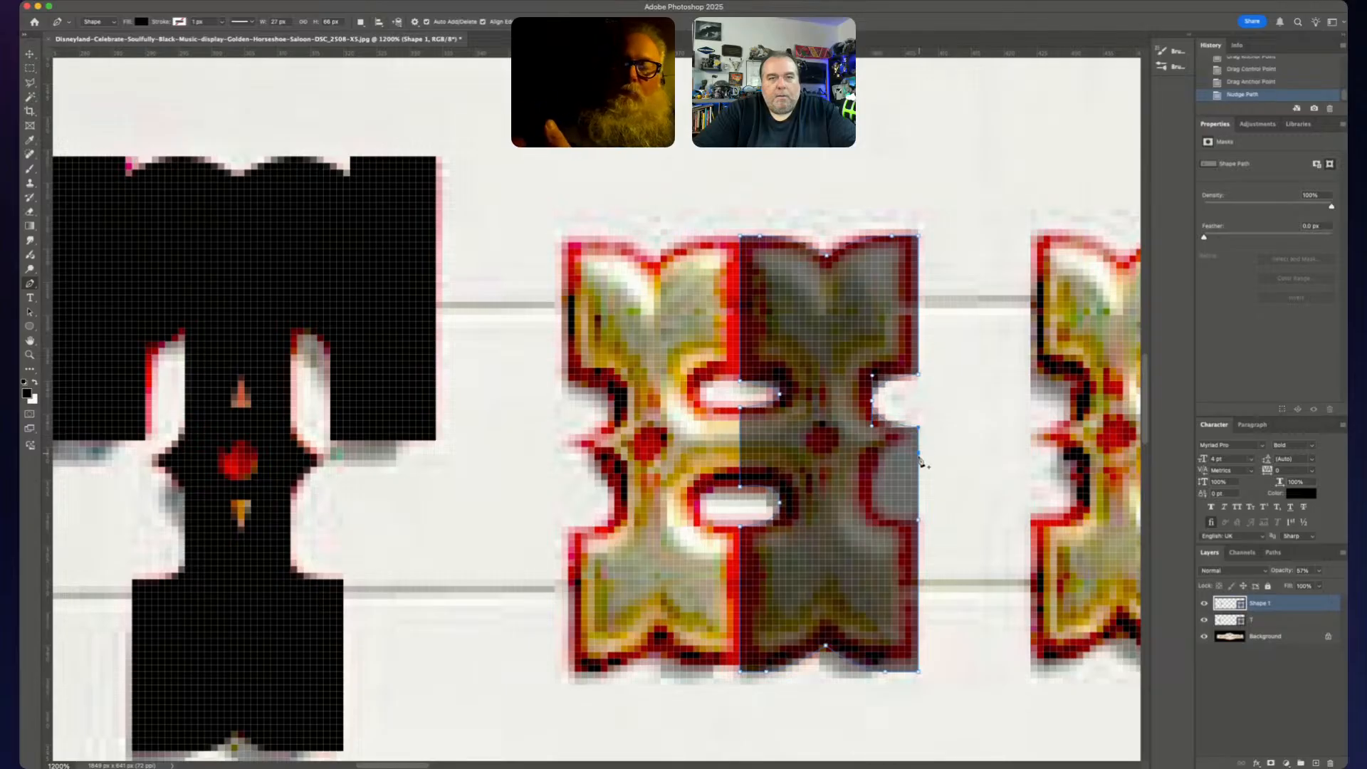
- Add an anchor point on the side edge below the middle tip and move it inward to form the lower notch
left_click(922, 485)
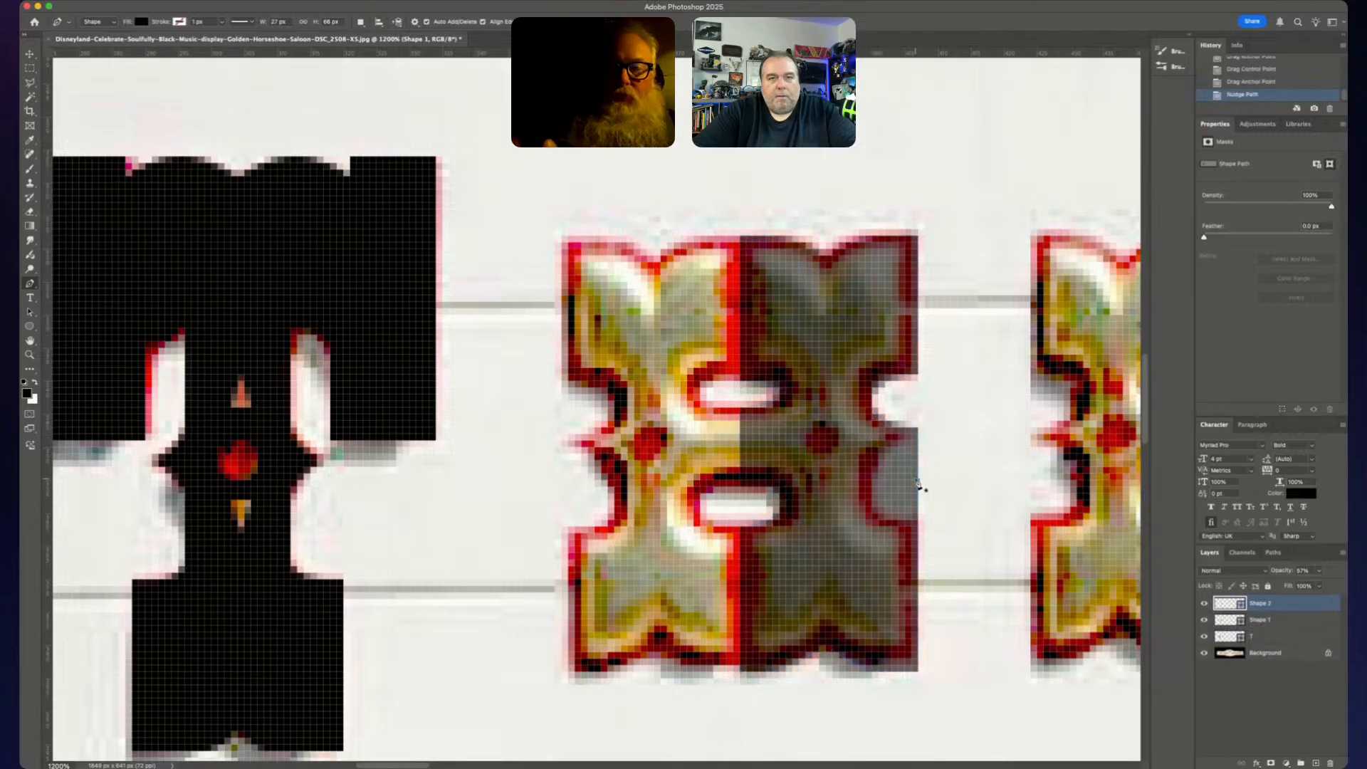
key("super+z")
left_click(919, 489)
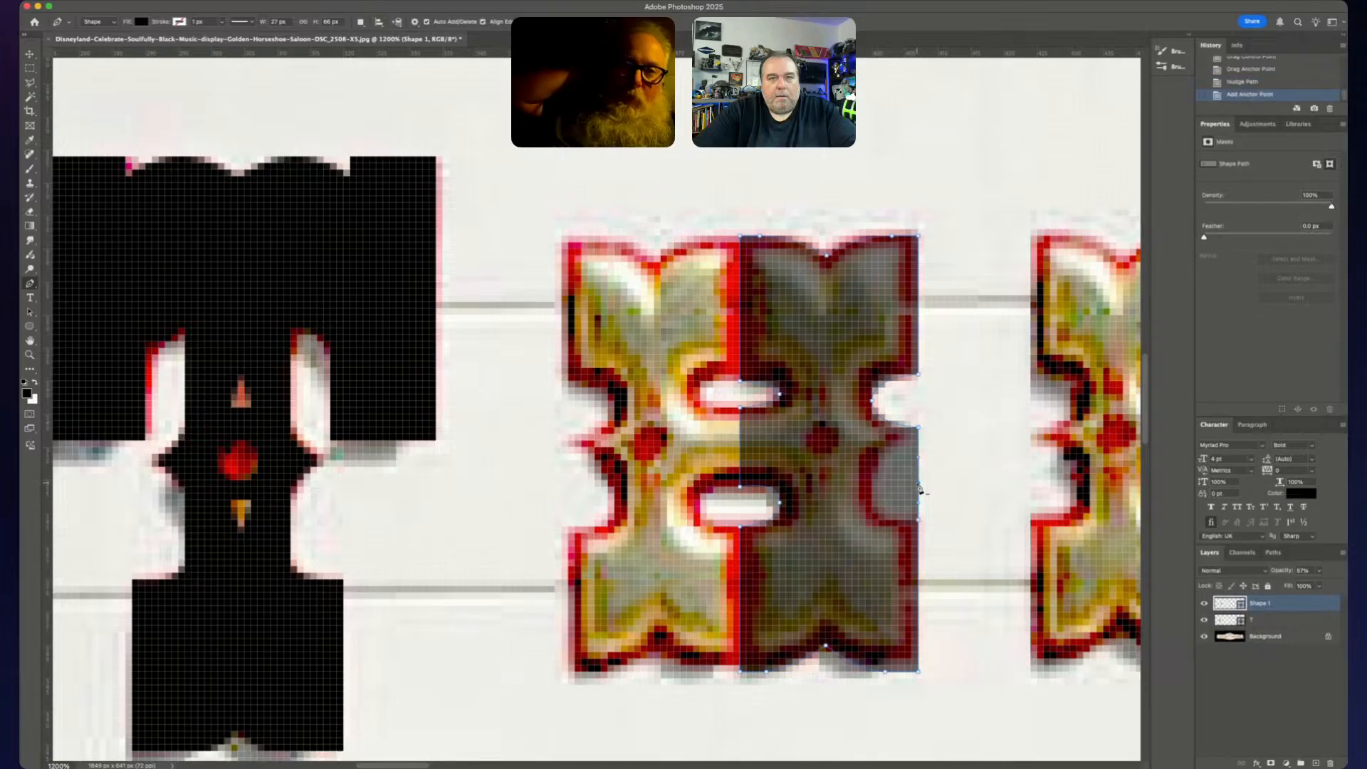
key("Left")
key("Left")
key("Left")
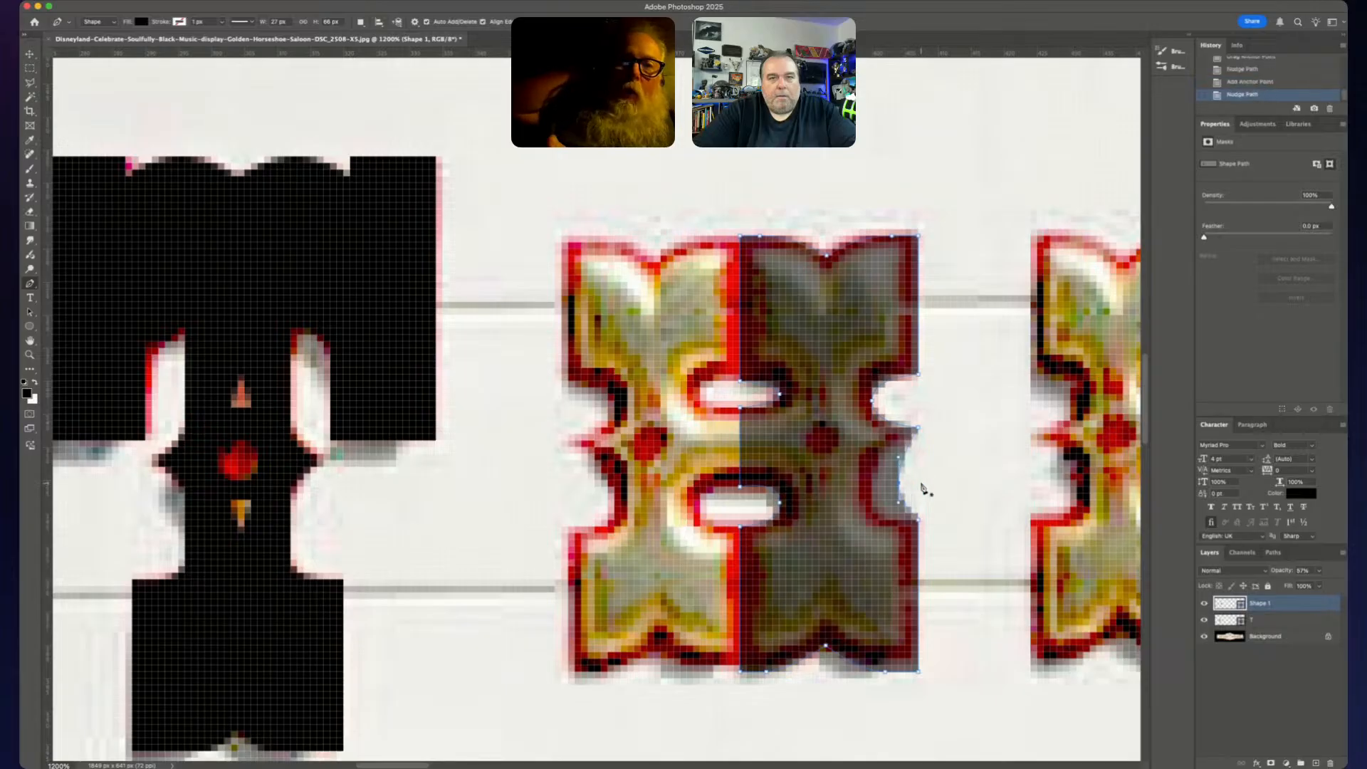
key("Left")
key("Left")
key("Left")
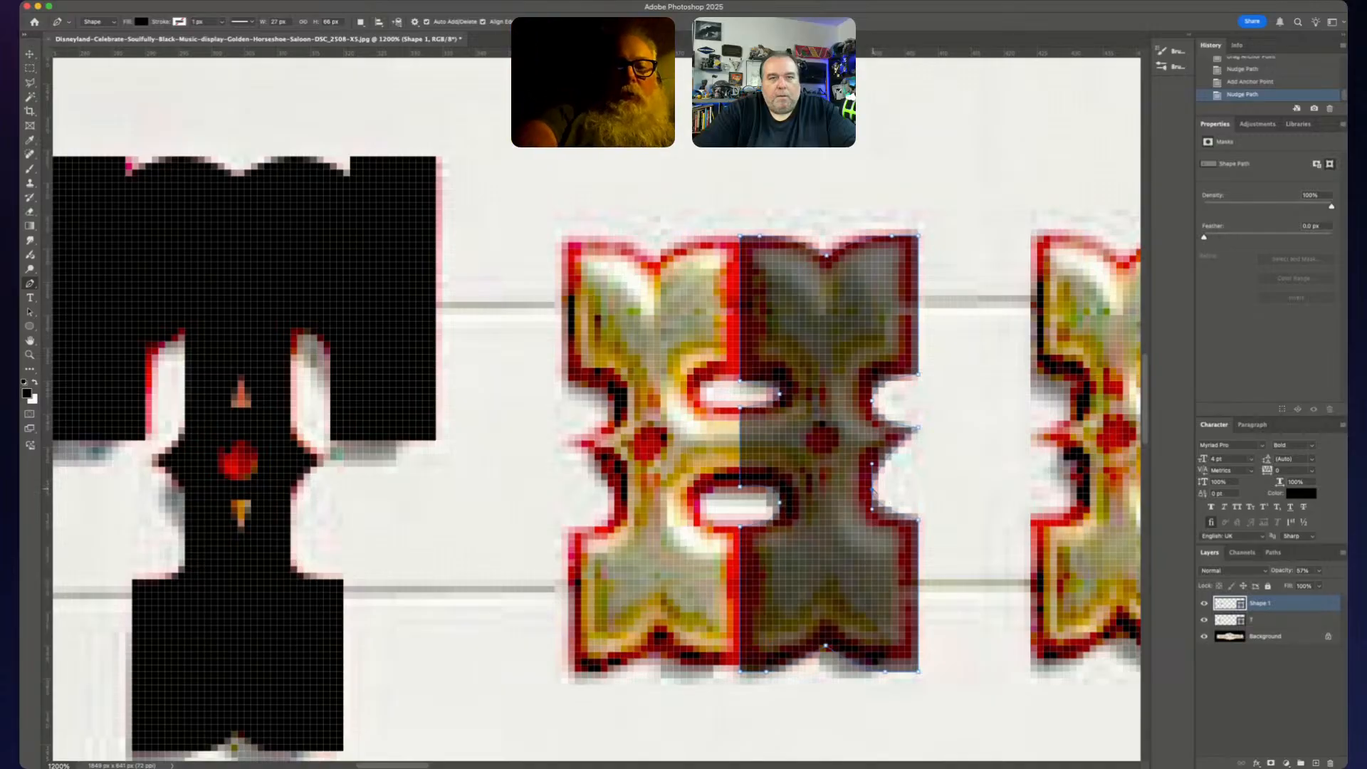
- Reshape the lower notch's curve handles to match the rounded outline and lower the middle tip anchor slightly
left_click(874, 512, "alt")
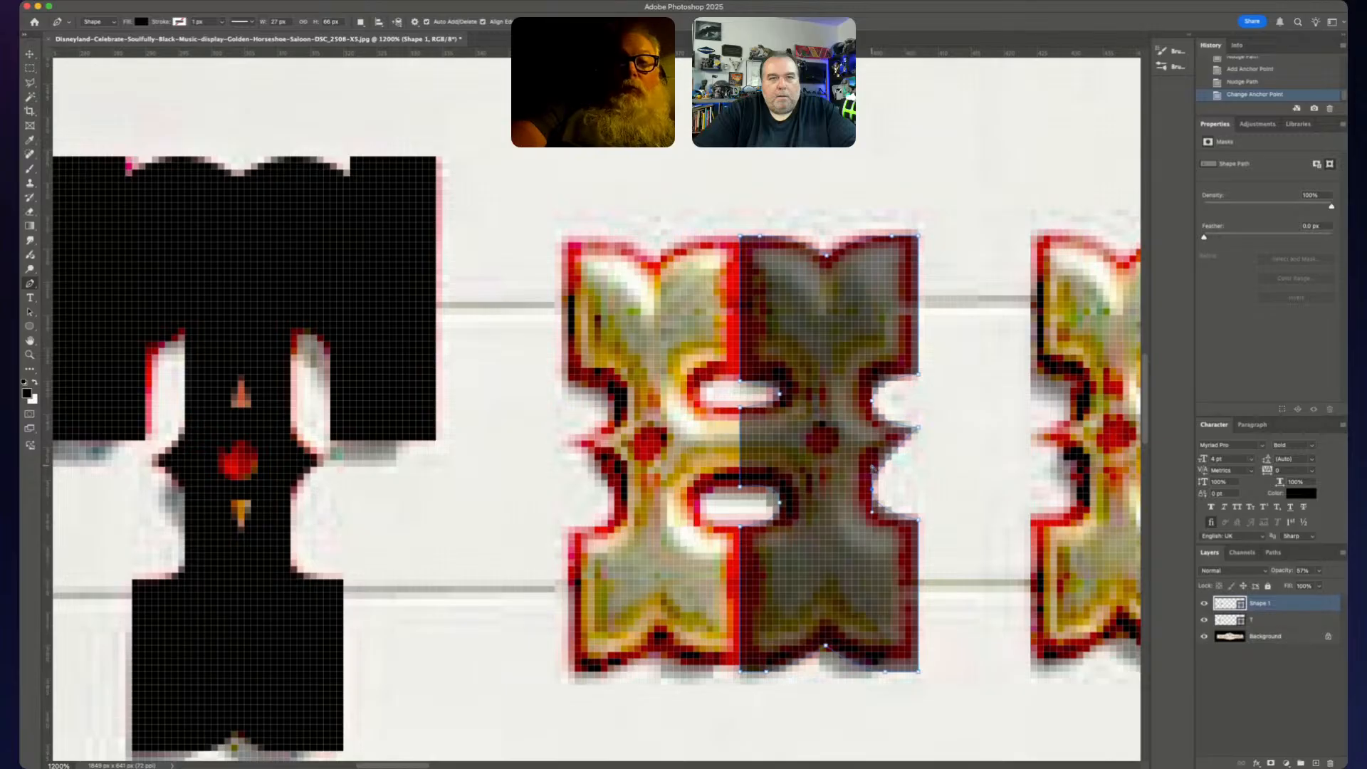
left_click_drag(872, 464, 872, 461)
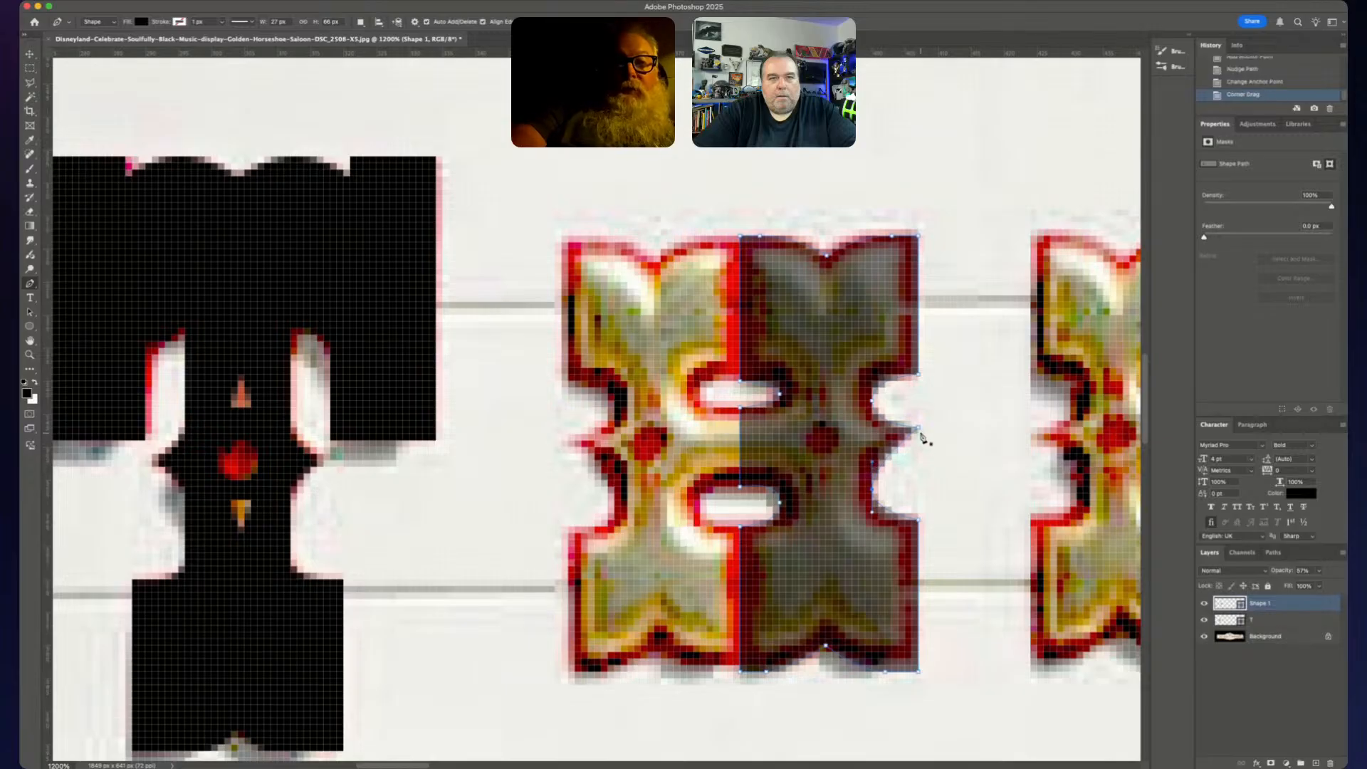
key("Down")
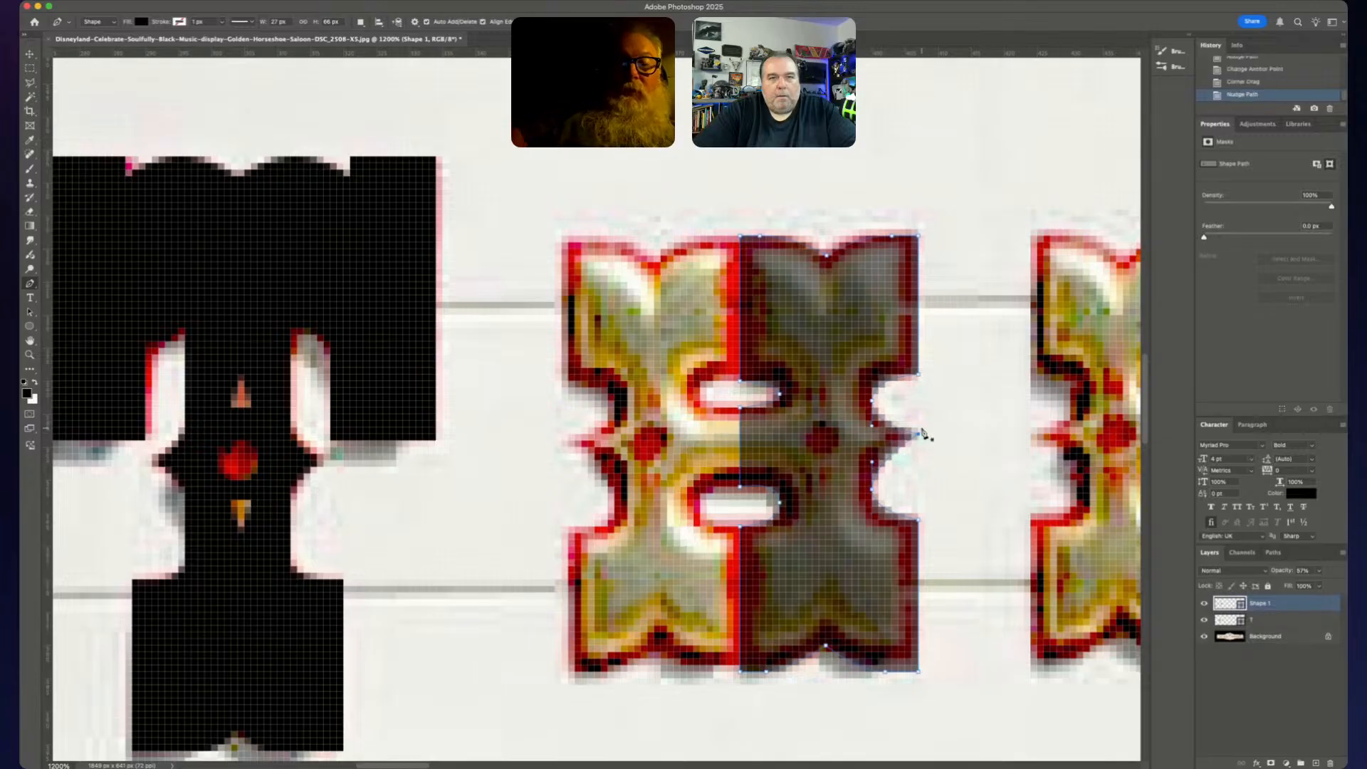
left_click(872, 490, "alt")
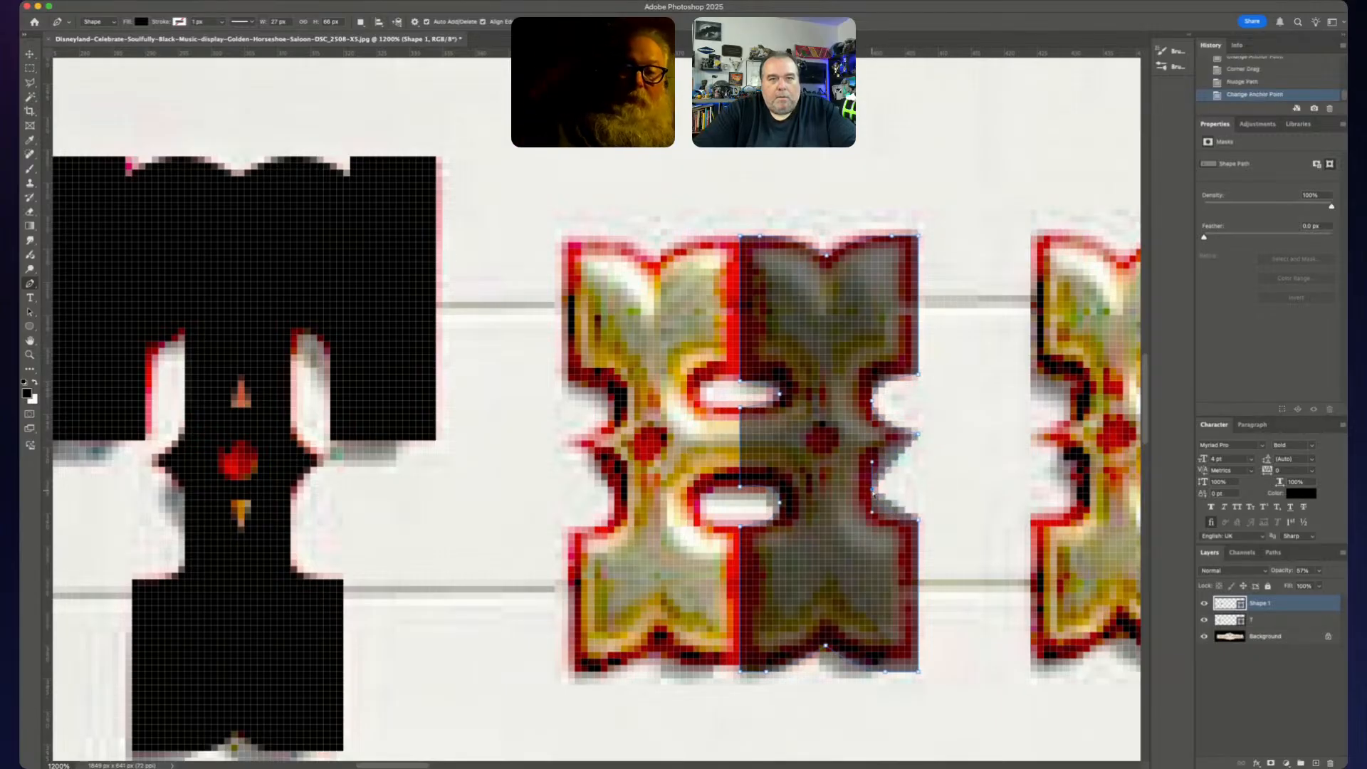
key("super+z")
left_click_drag(873, 515, 874, 513)
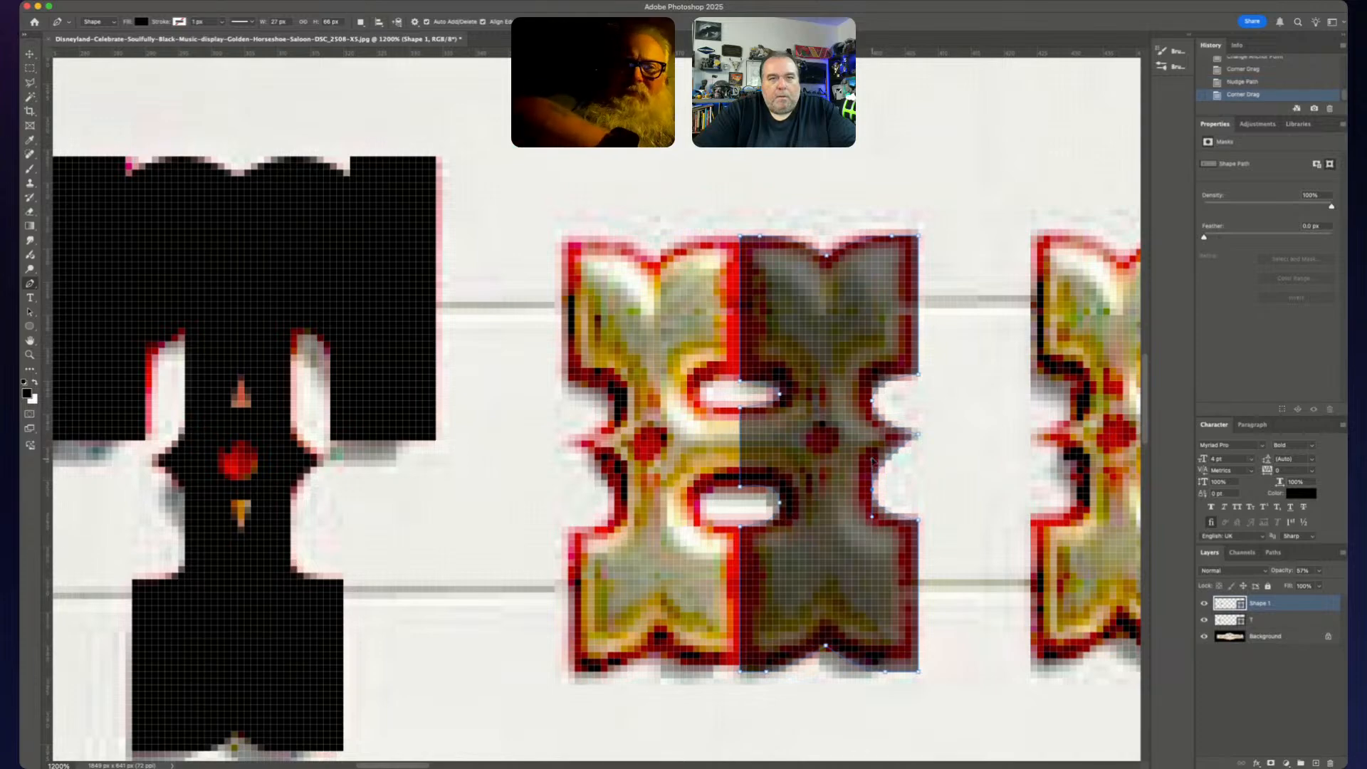
left_click_drag(875, 462, 873, 457)
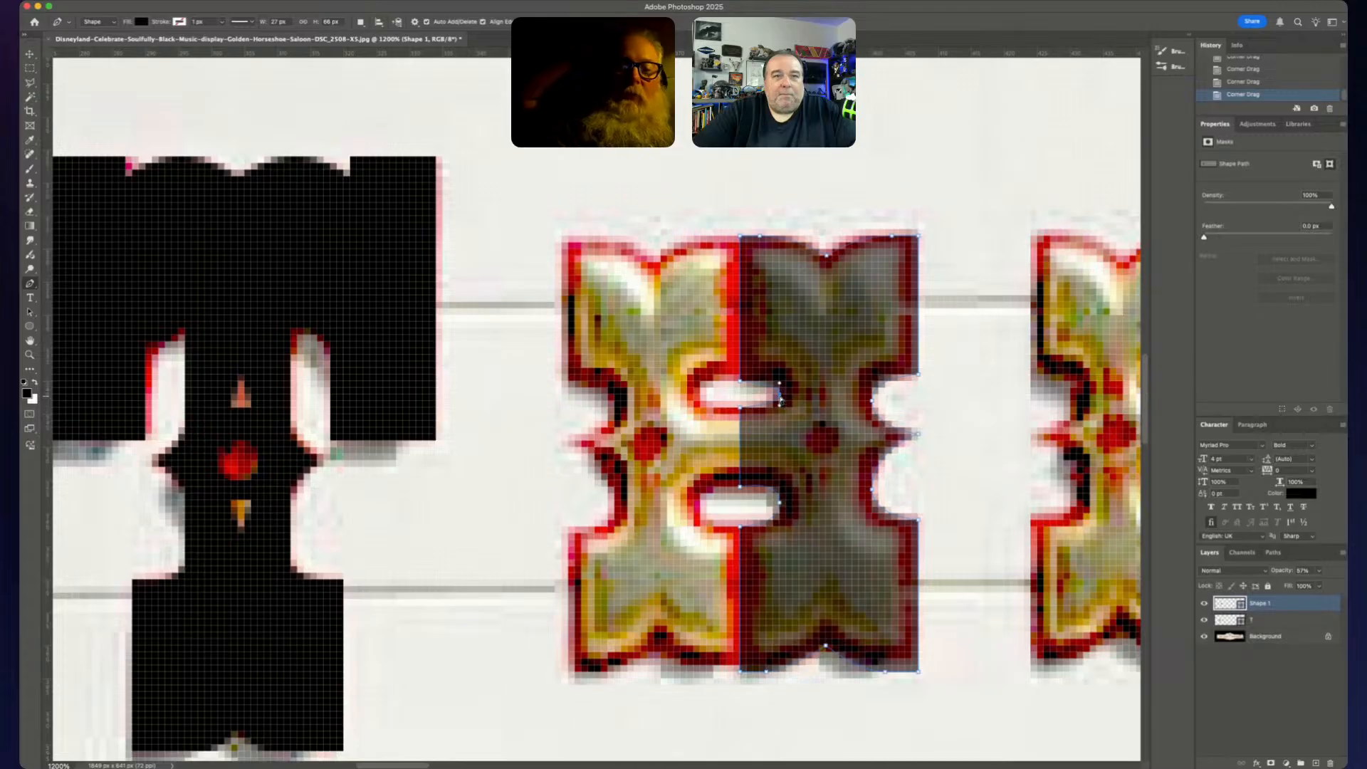
- Lengthen the curve handles at the rounded ends of both inner openings, and deselect the path
left_click_drag(781, 394, 779, 413)
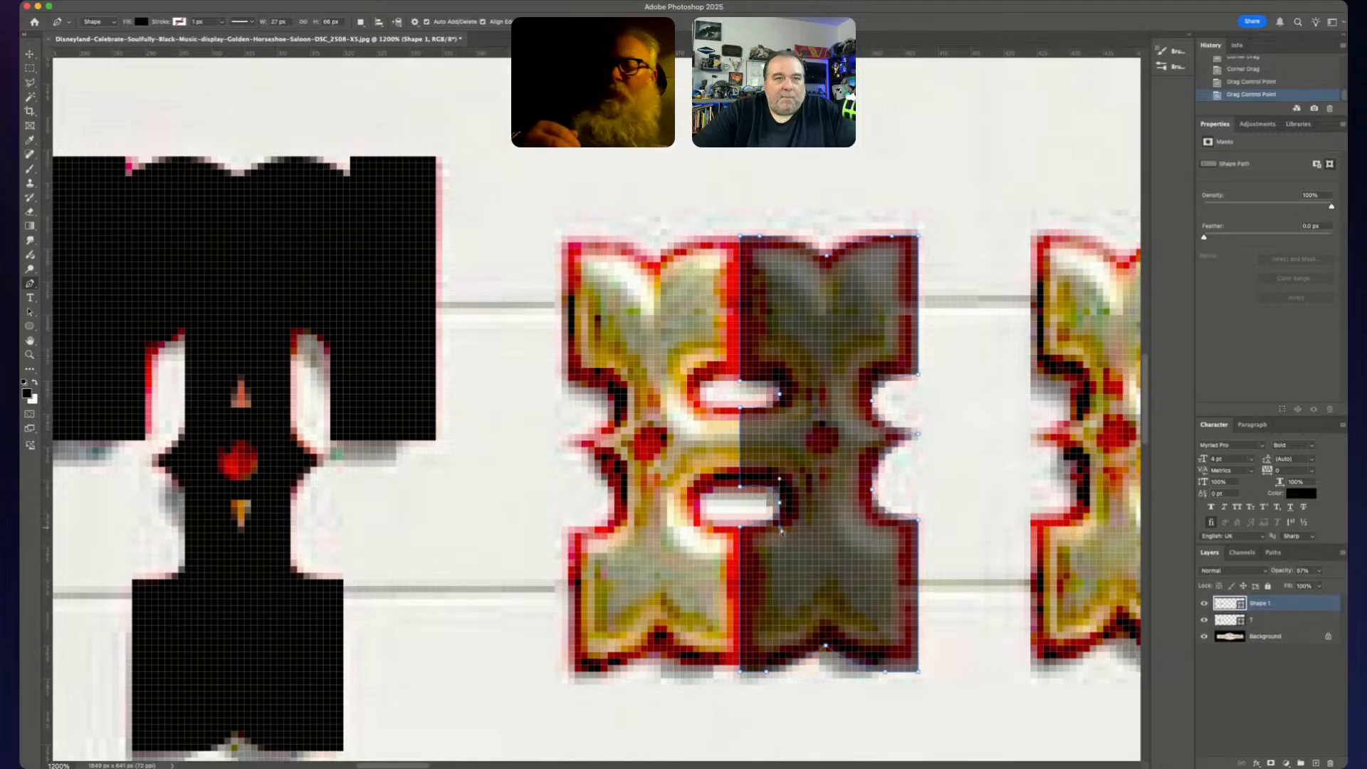
left_click_drag(781, 528, 780, 530)
left_click_drag(780, 479, 778, 476)
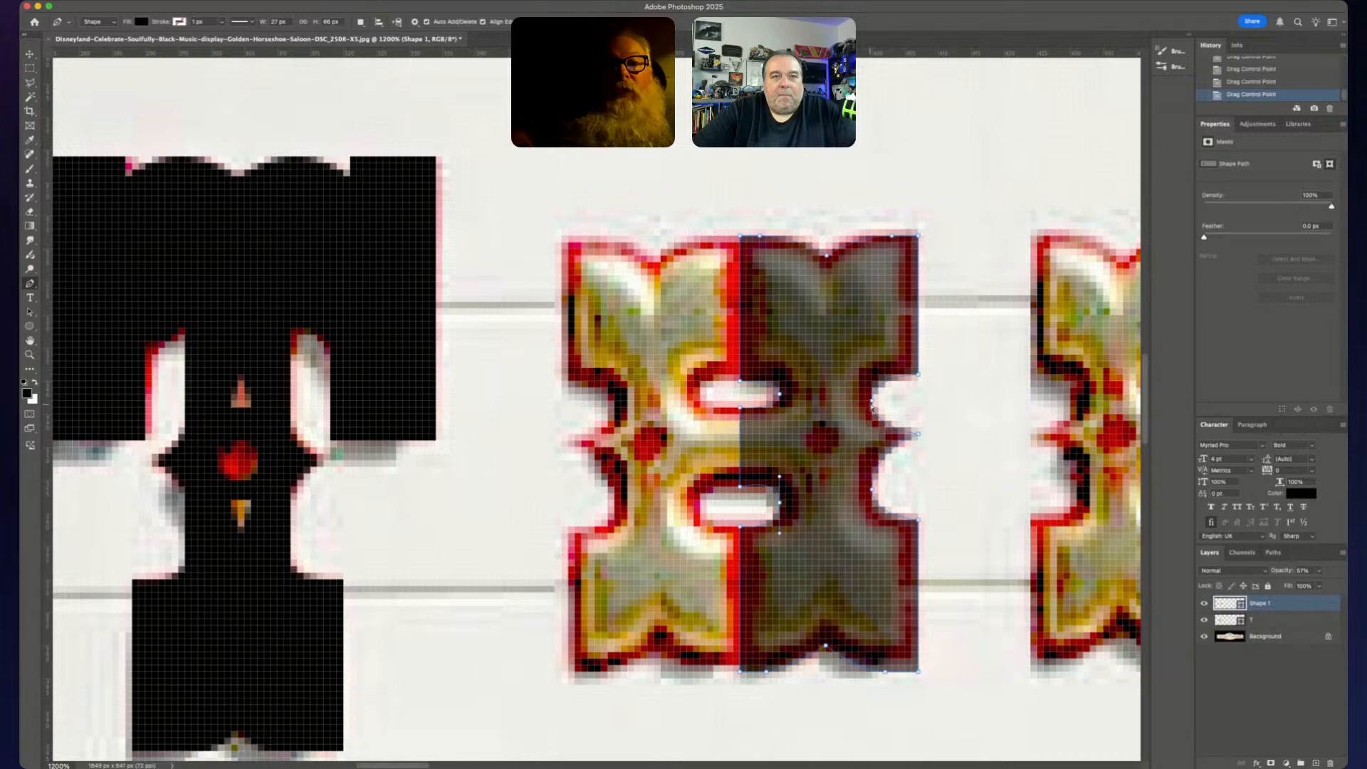
left_click(871, 376, "super")
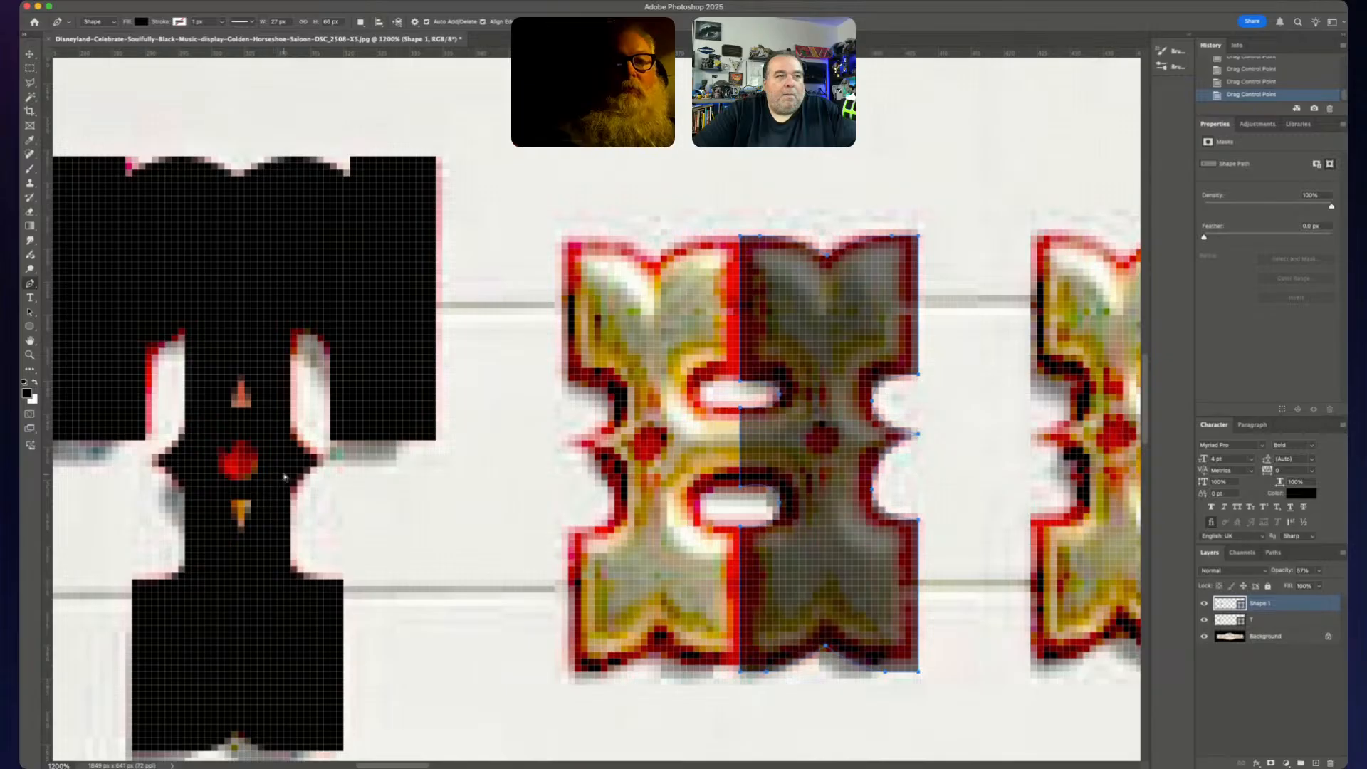
key("Escape")
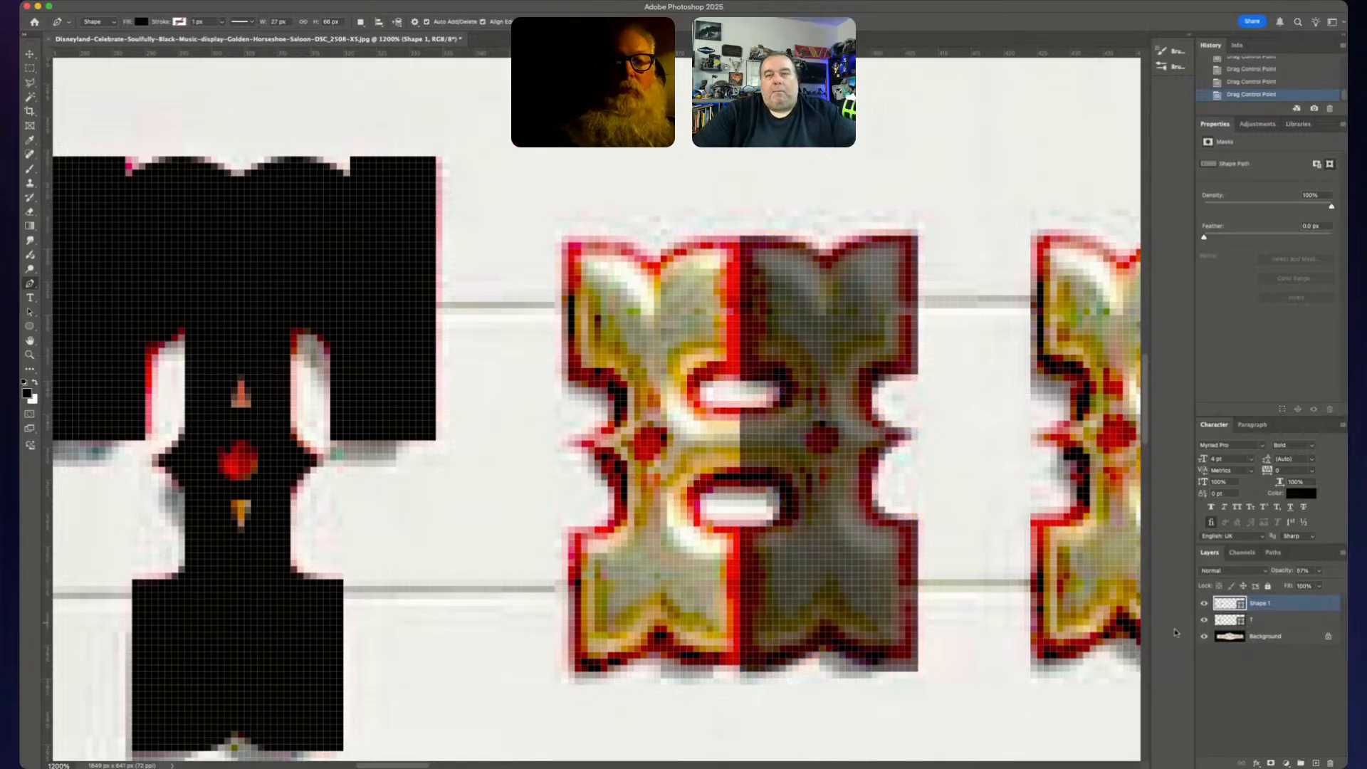
left_click(1279, 621)
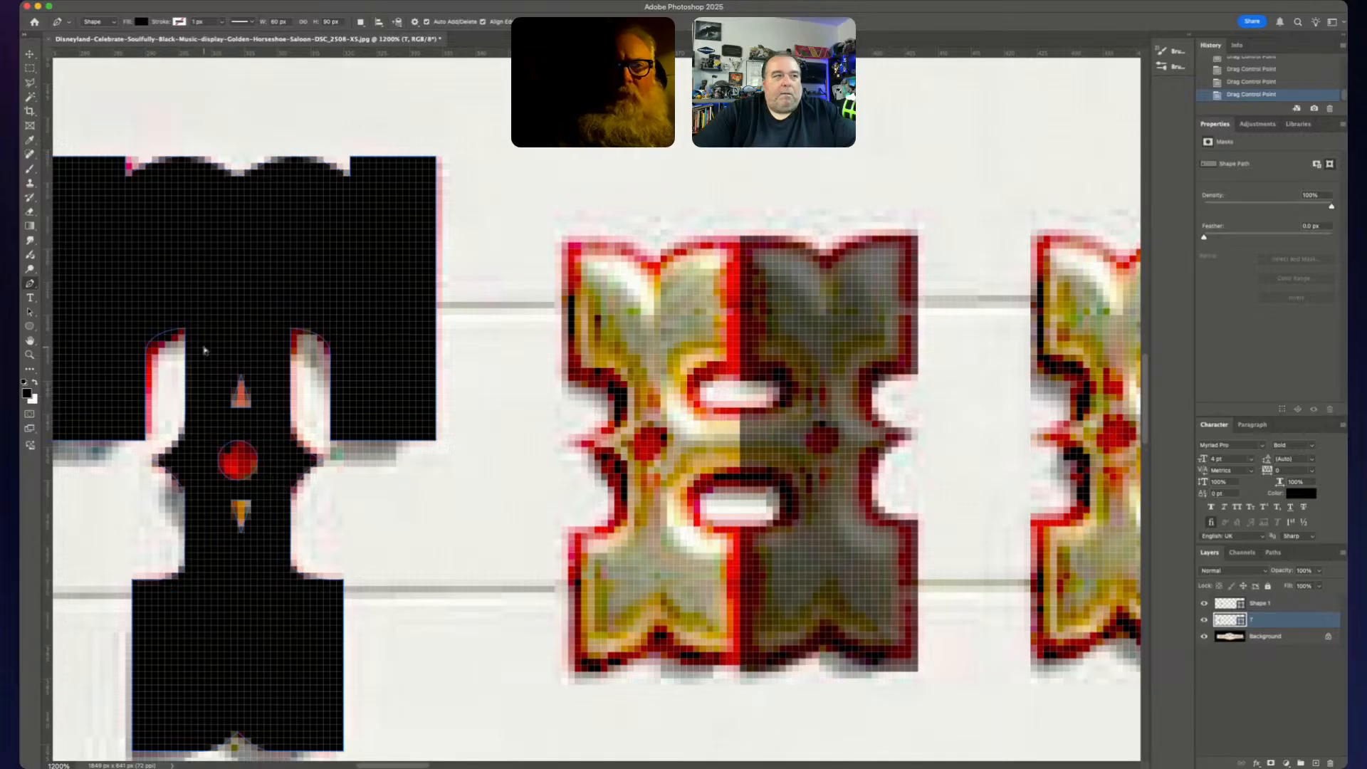
left_click_drag(204, 346, 261, 570)
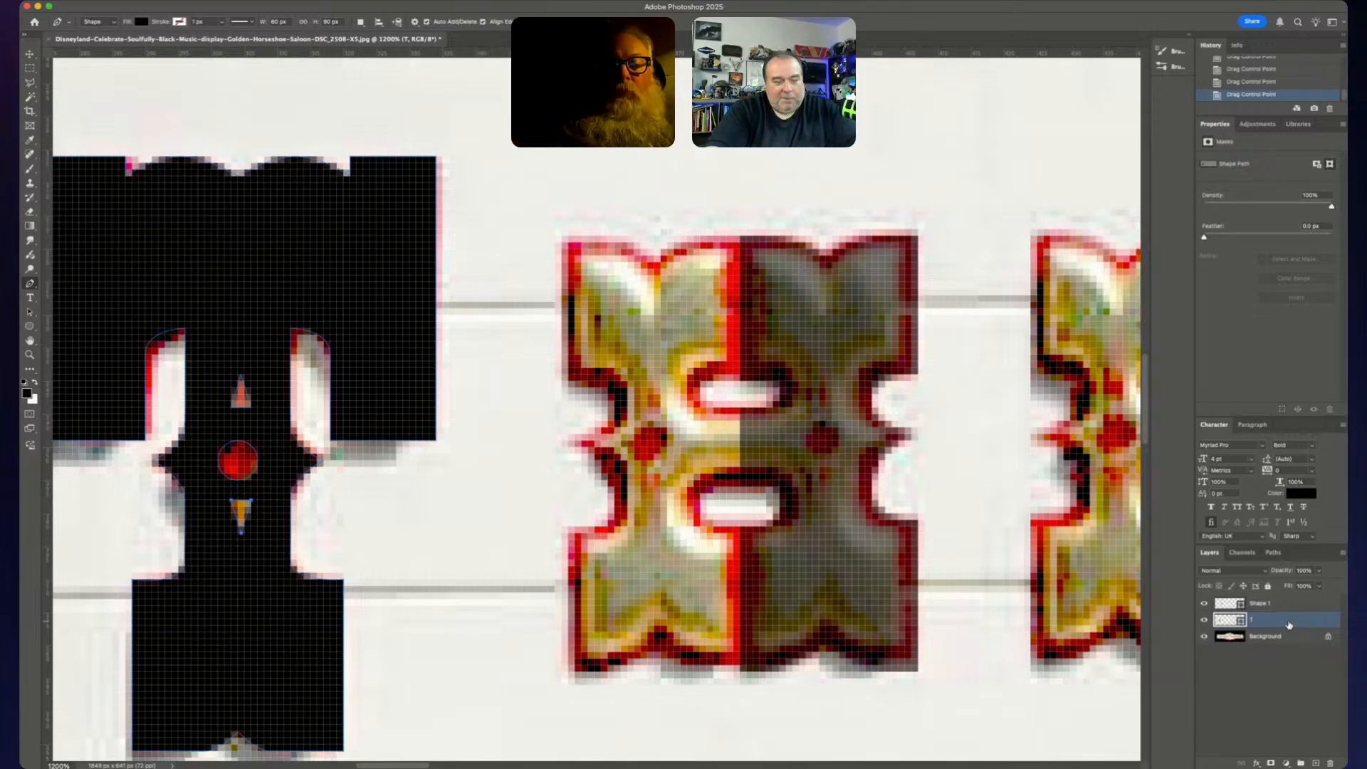
key("super+j")
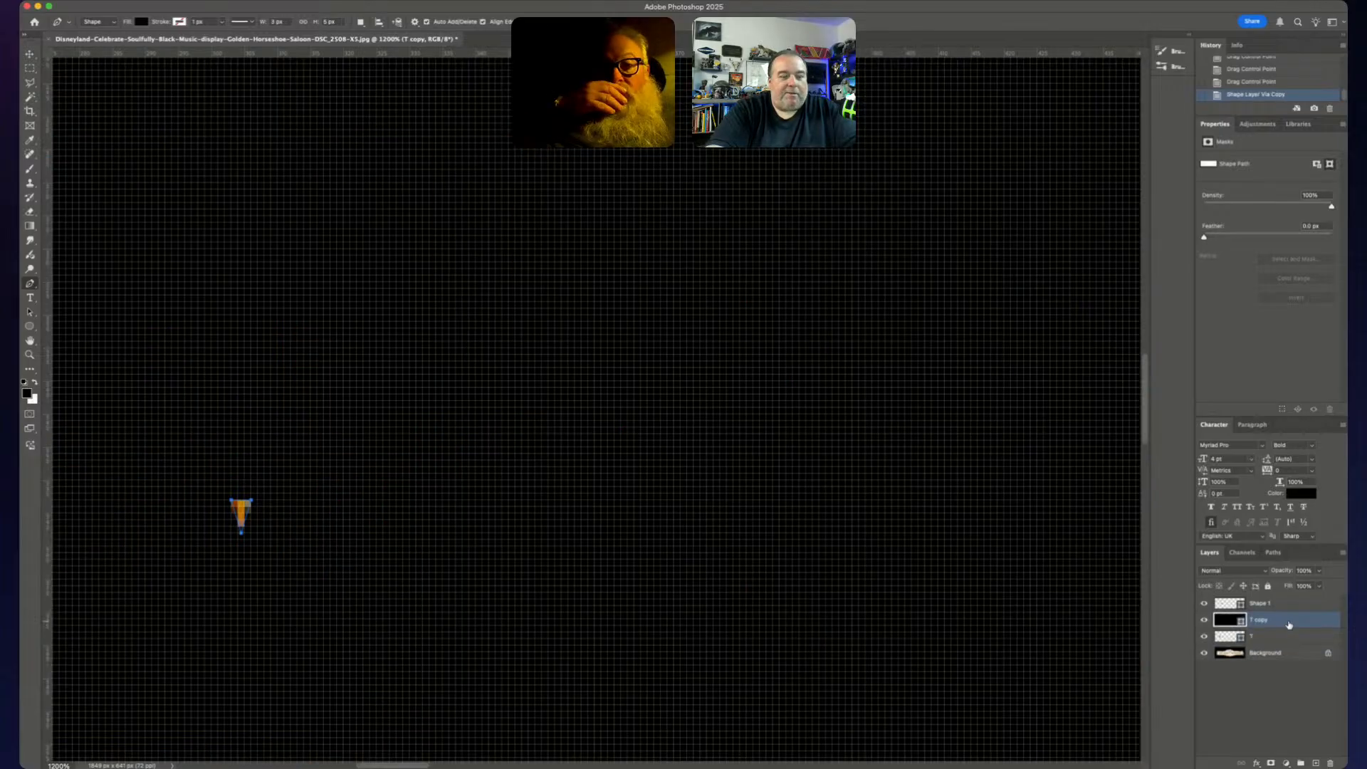
key("super+z")
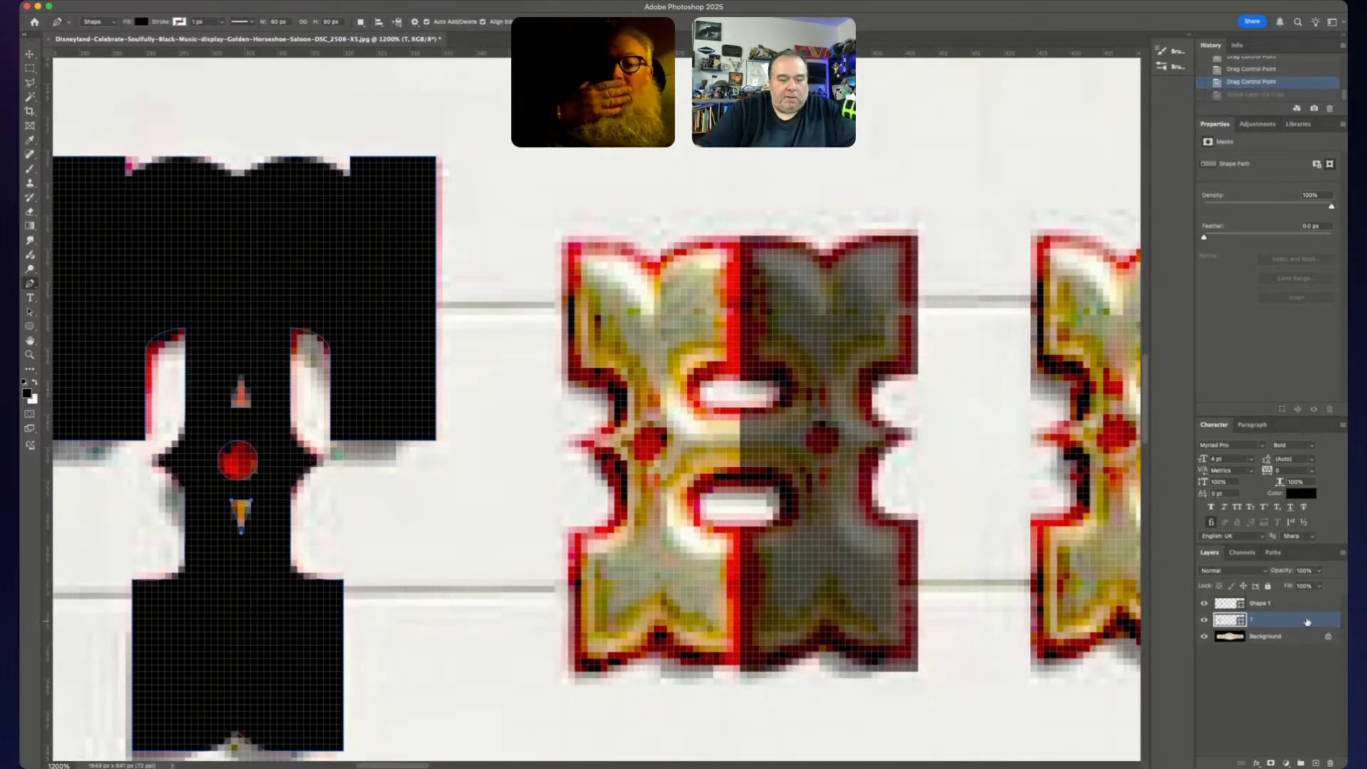
key("c")
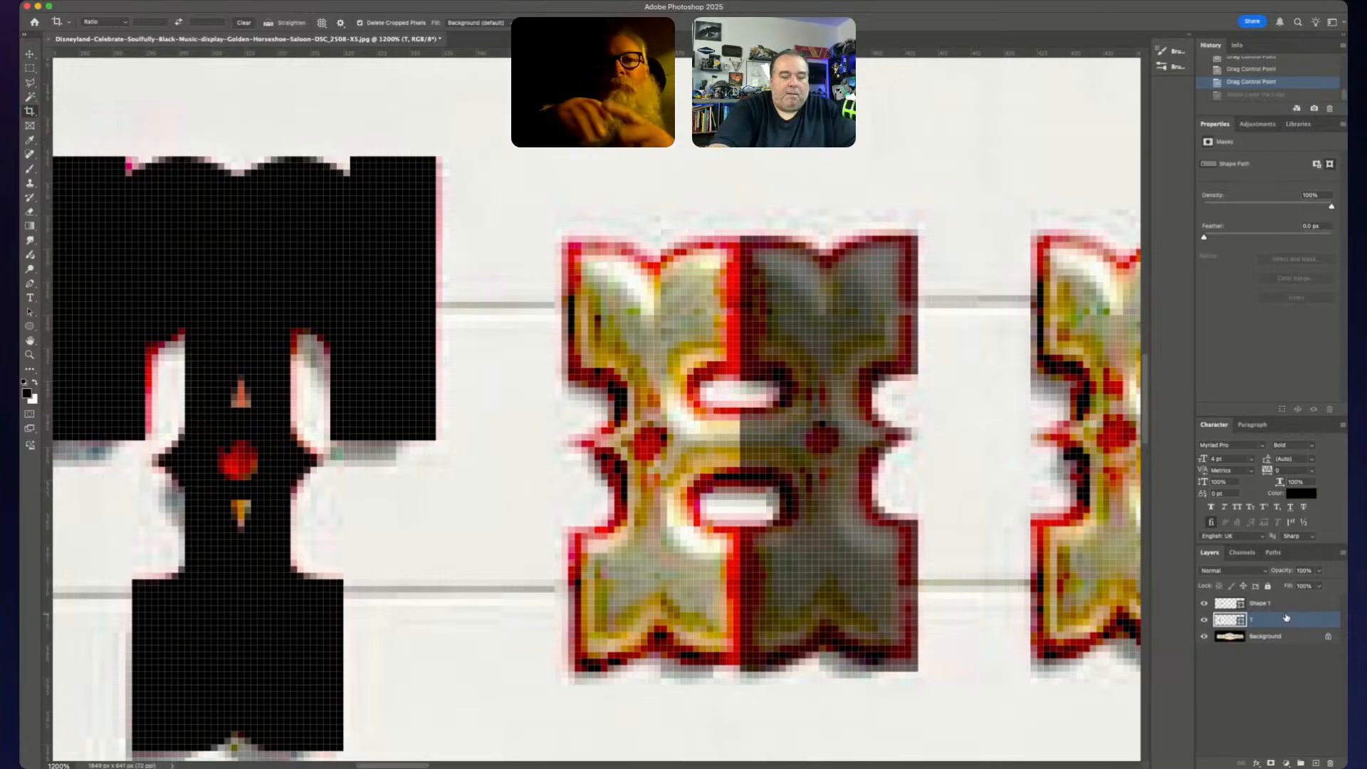
key("super+j")
key("super+z")
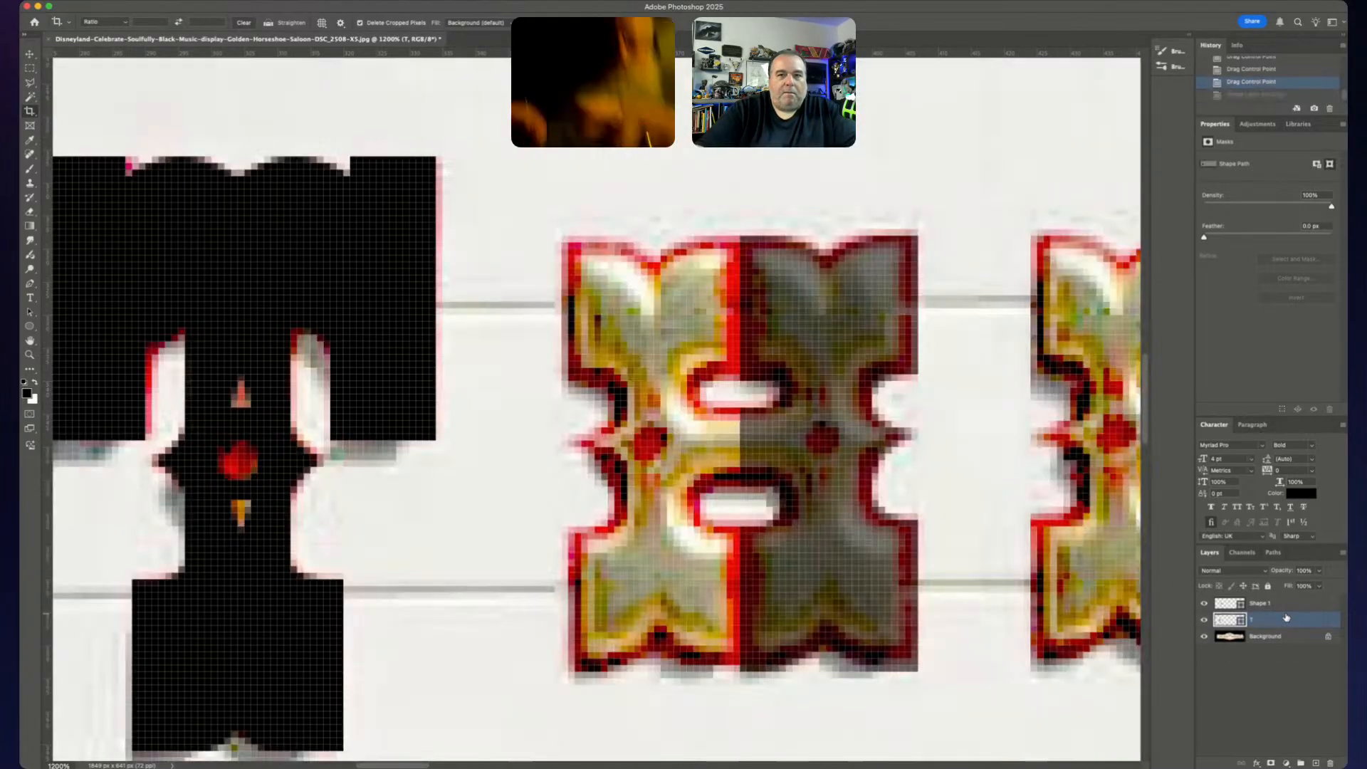
left_click(467, 617)
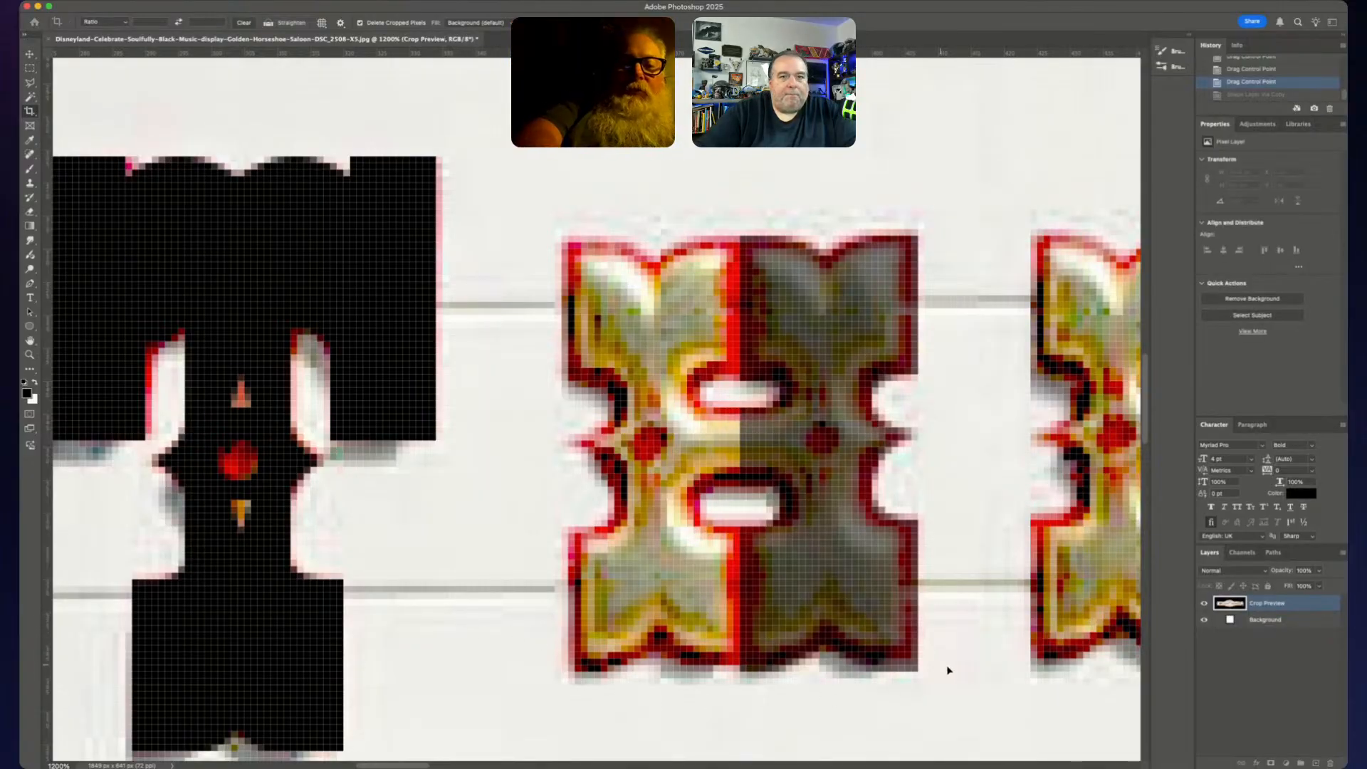
key("Return")
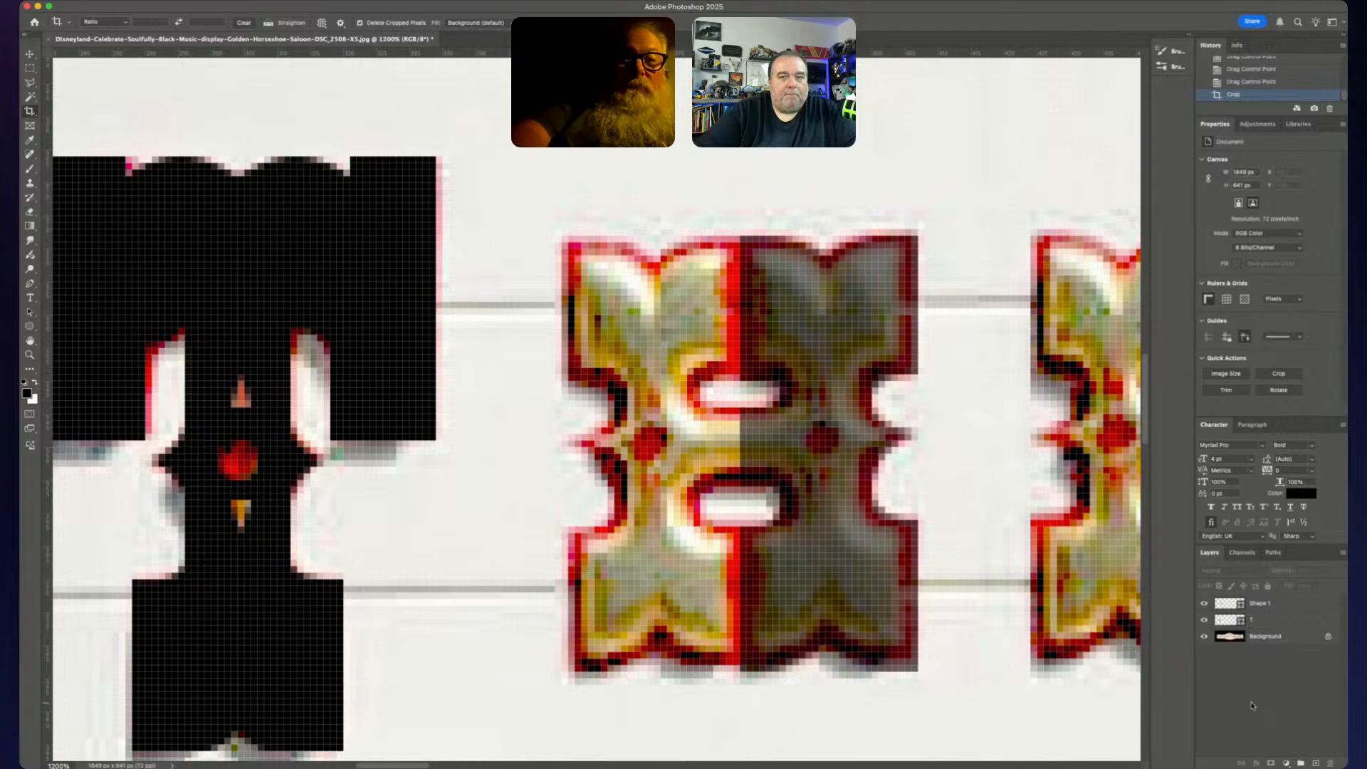
- Duplicate the T shape layer and shift the copy horizontally toward the second letter
left_click(1300, 610)
left_click(1293, 620)
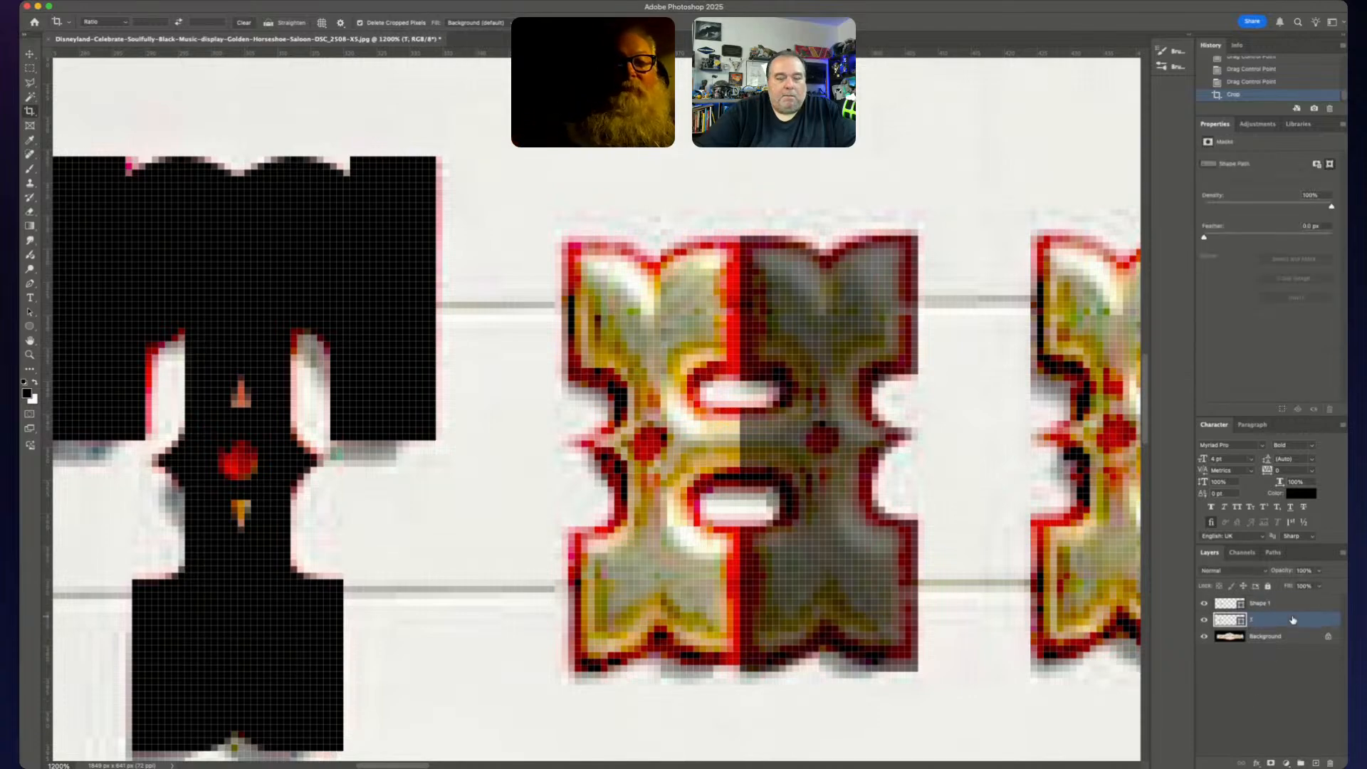
key("super+j")
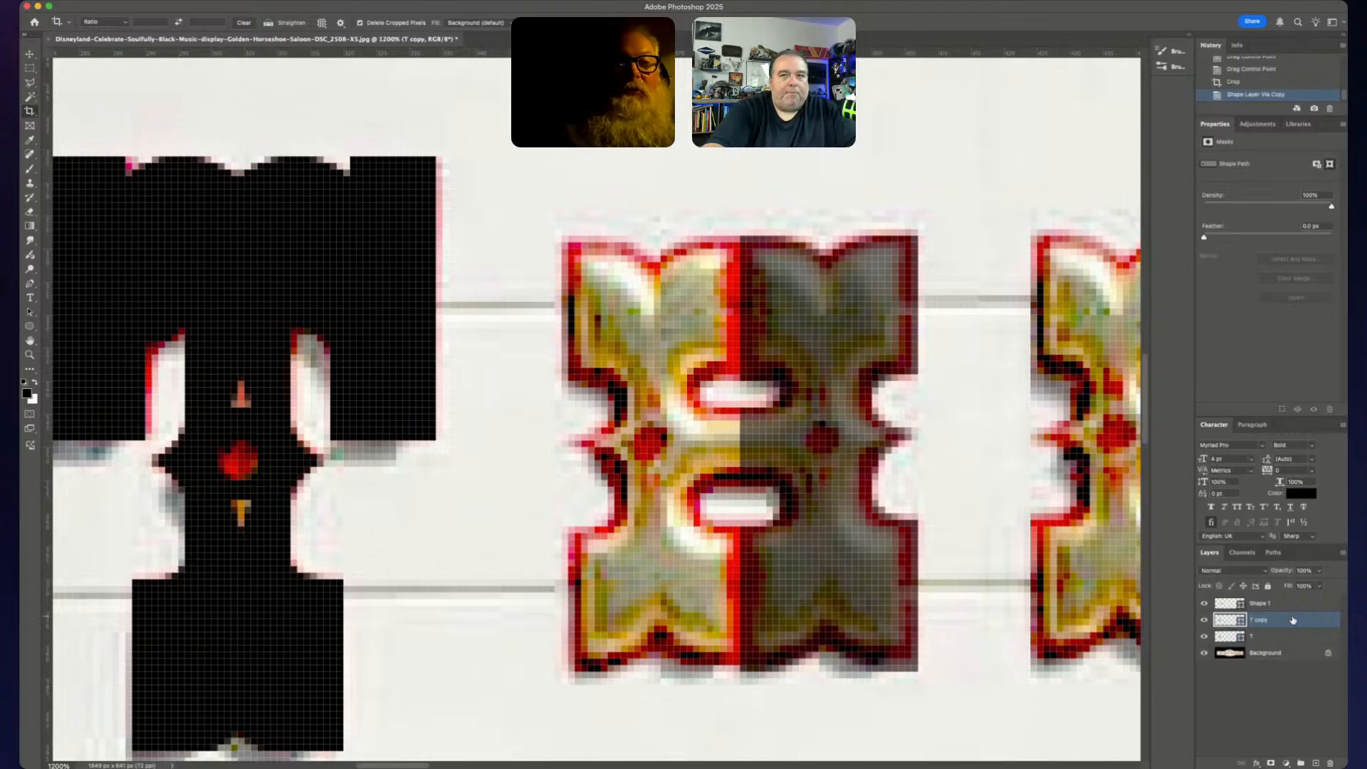
key("v")
key("shift+Right")
key("shift+Right")
key("shift+Right")
key("shift+Right")
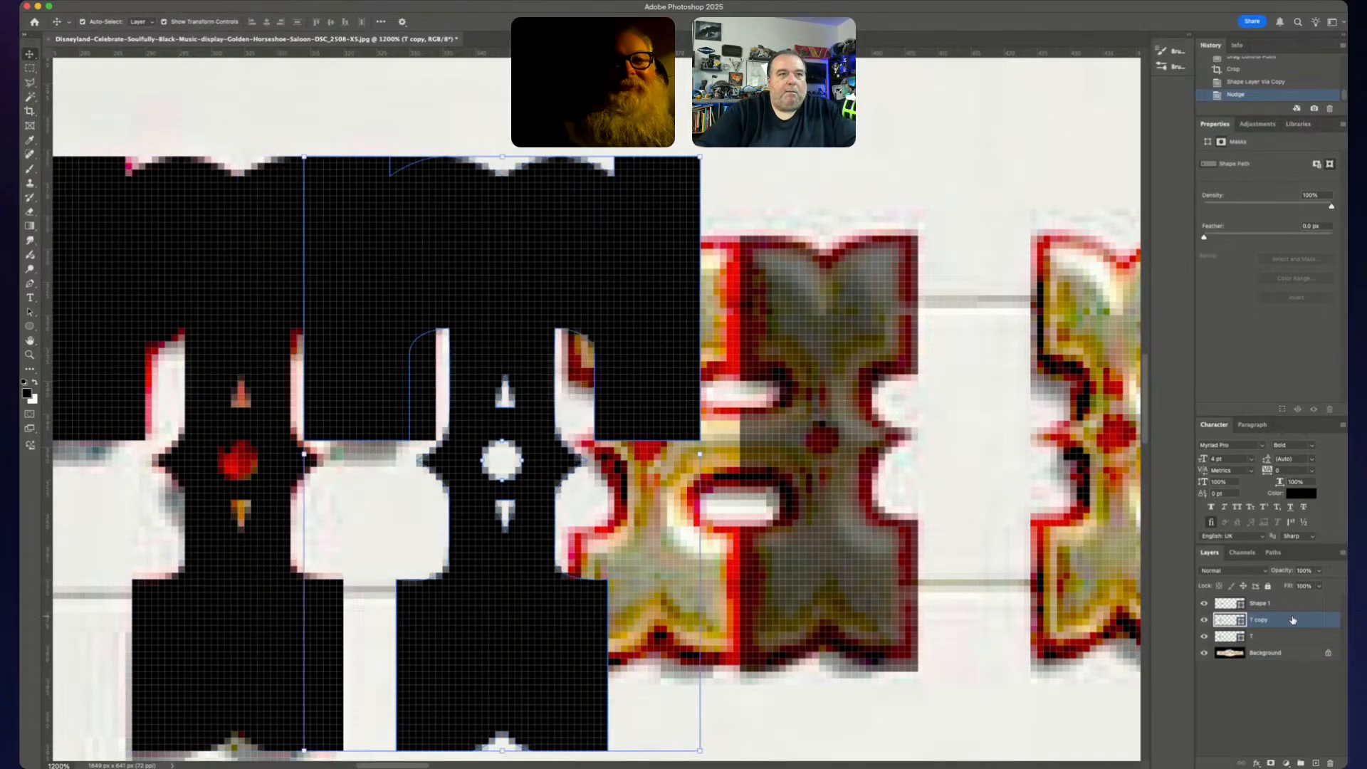
key("shift+Right")
key("shift+Right")
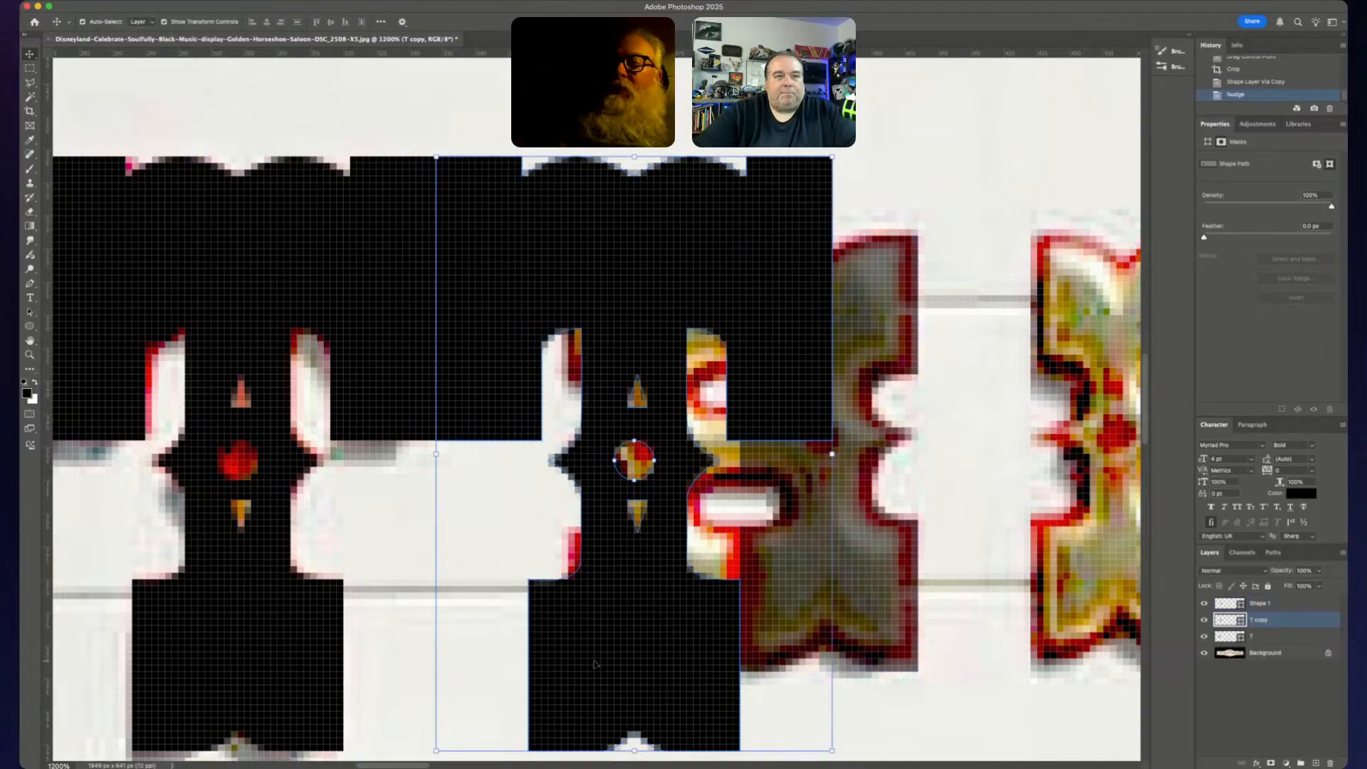
- Position the T copy over the second letter so its round cutout surrounds the red dot of the traced half
left_click_drag(607, 656, 790, 634)
left_click(790, 634, "shift")
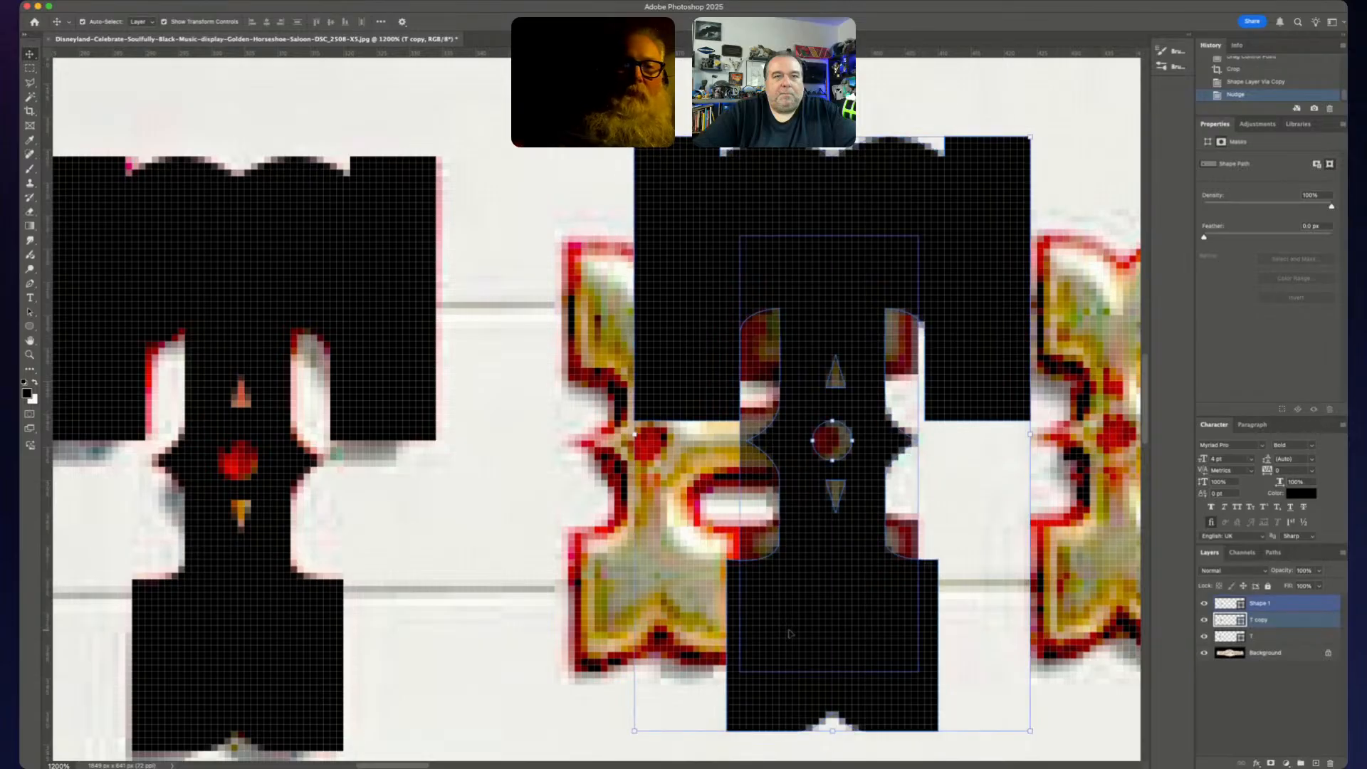
key("Left")
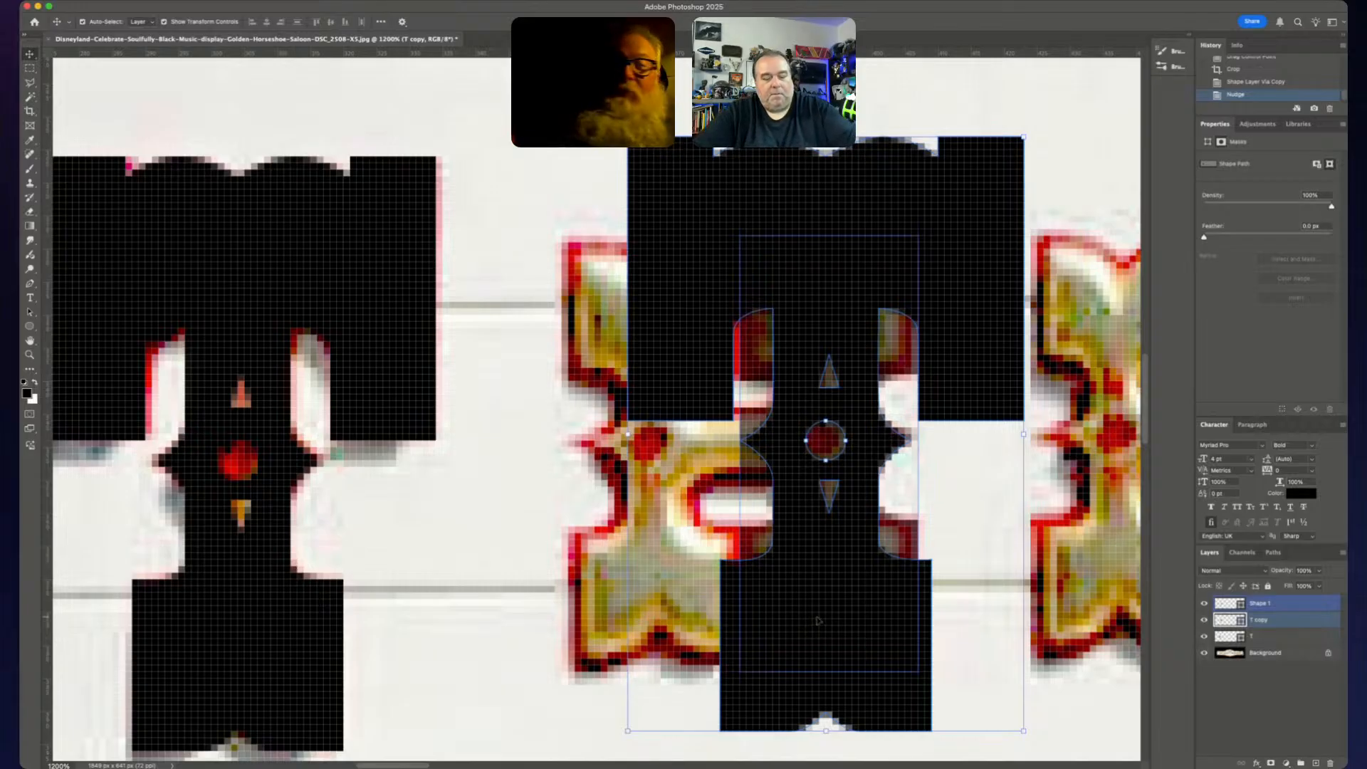
- Delete the outer outline path from the T copy, keeping only its circle and two triangle ornaments
left_click(819, 620)
key("p")
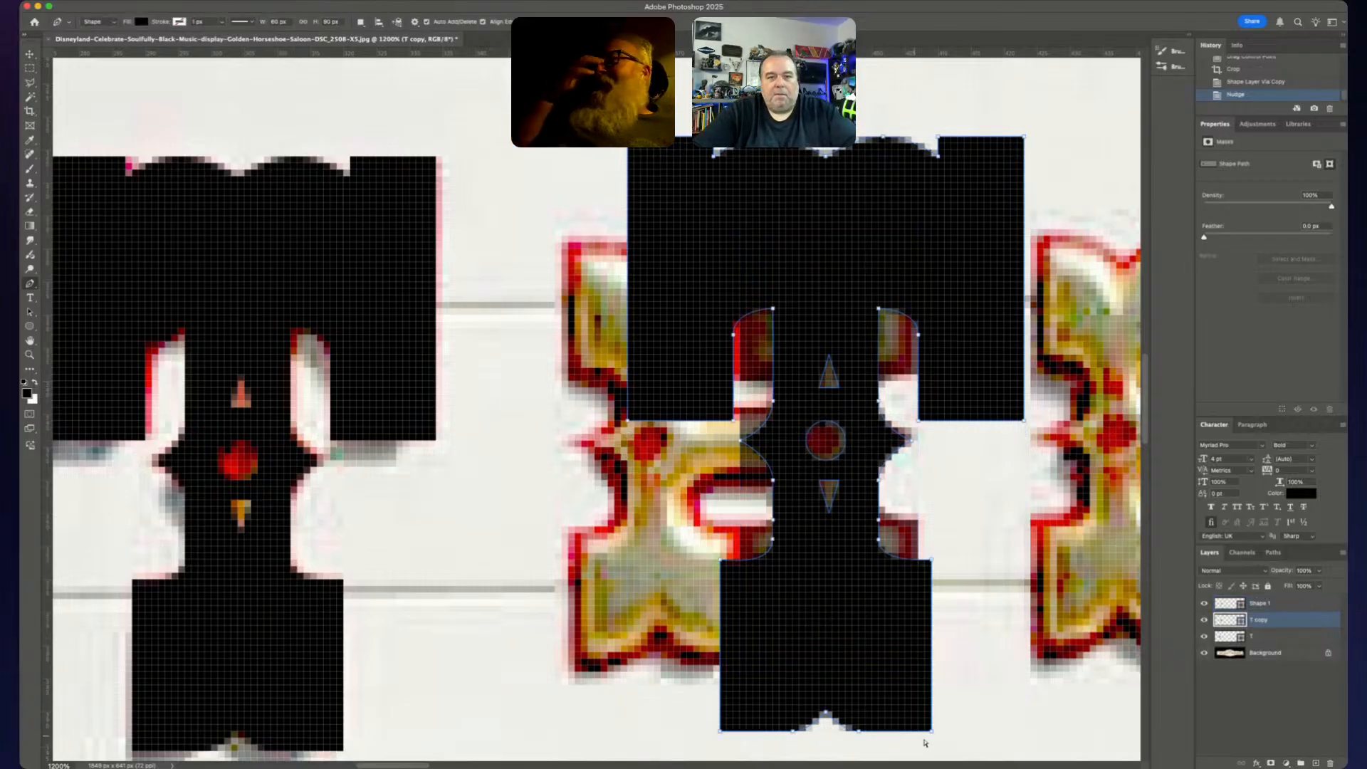
left_click_drag(937, 738, 898, 711)
key("Delete")
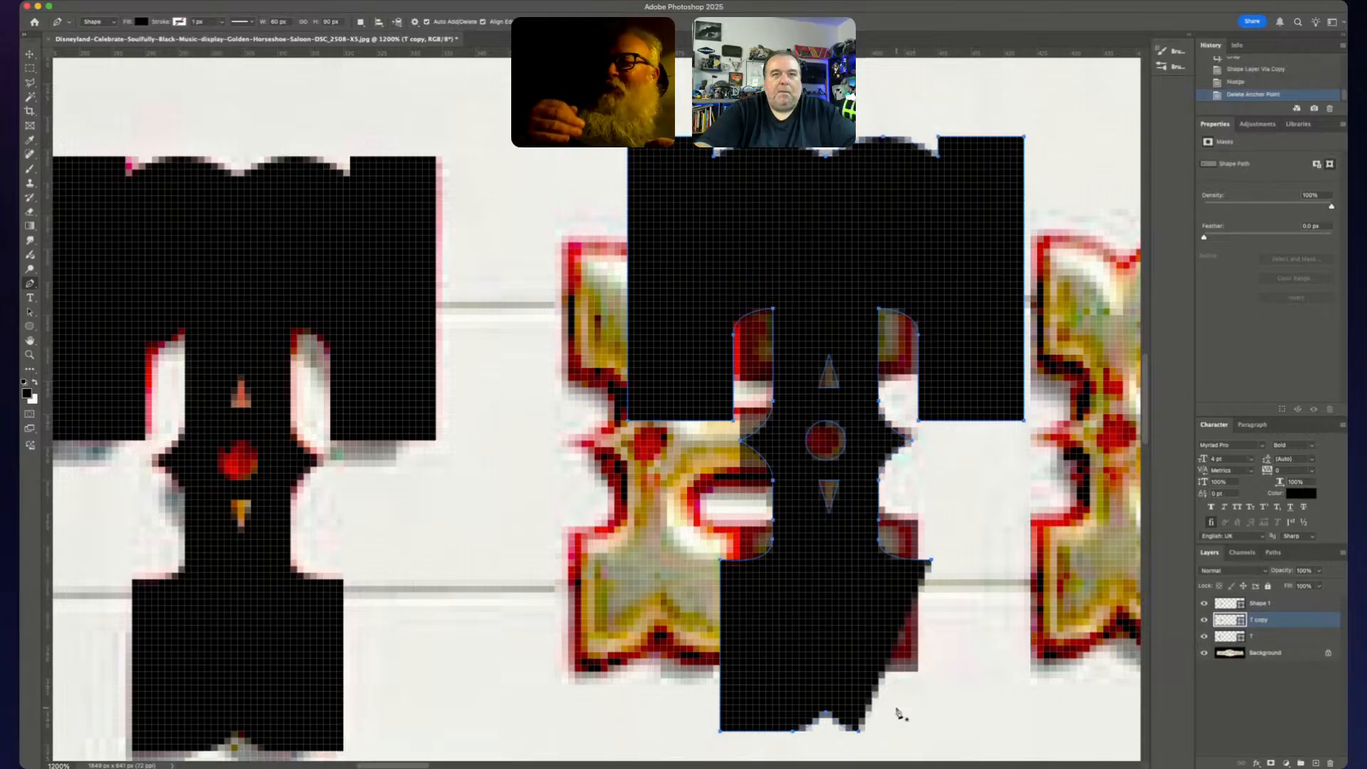
key("Delete")
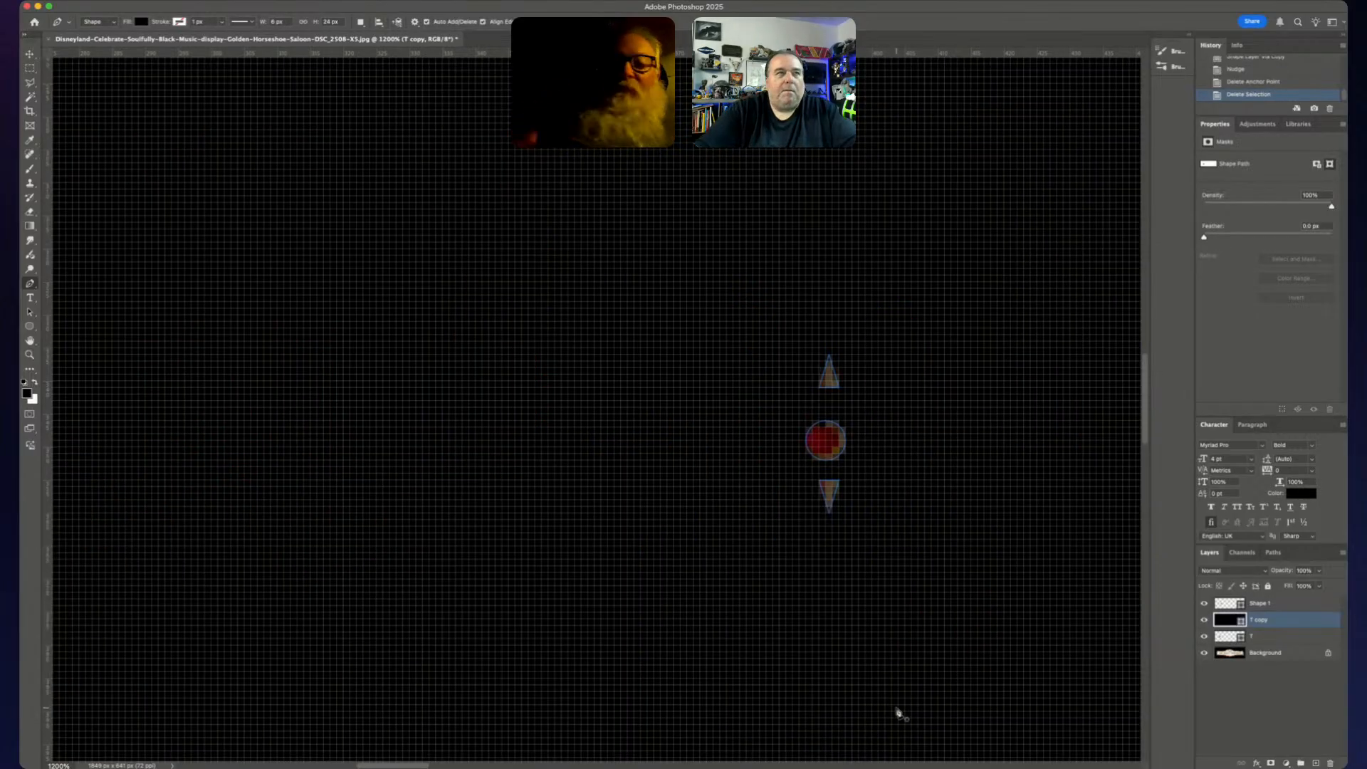
- Select the circle and both triangles in the T copy and set their path operation to Combine Shapes
left_click(361, 22)
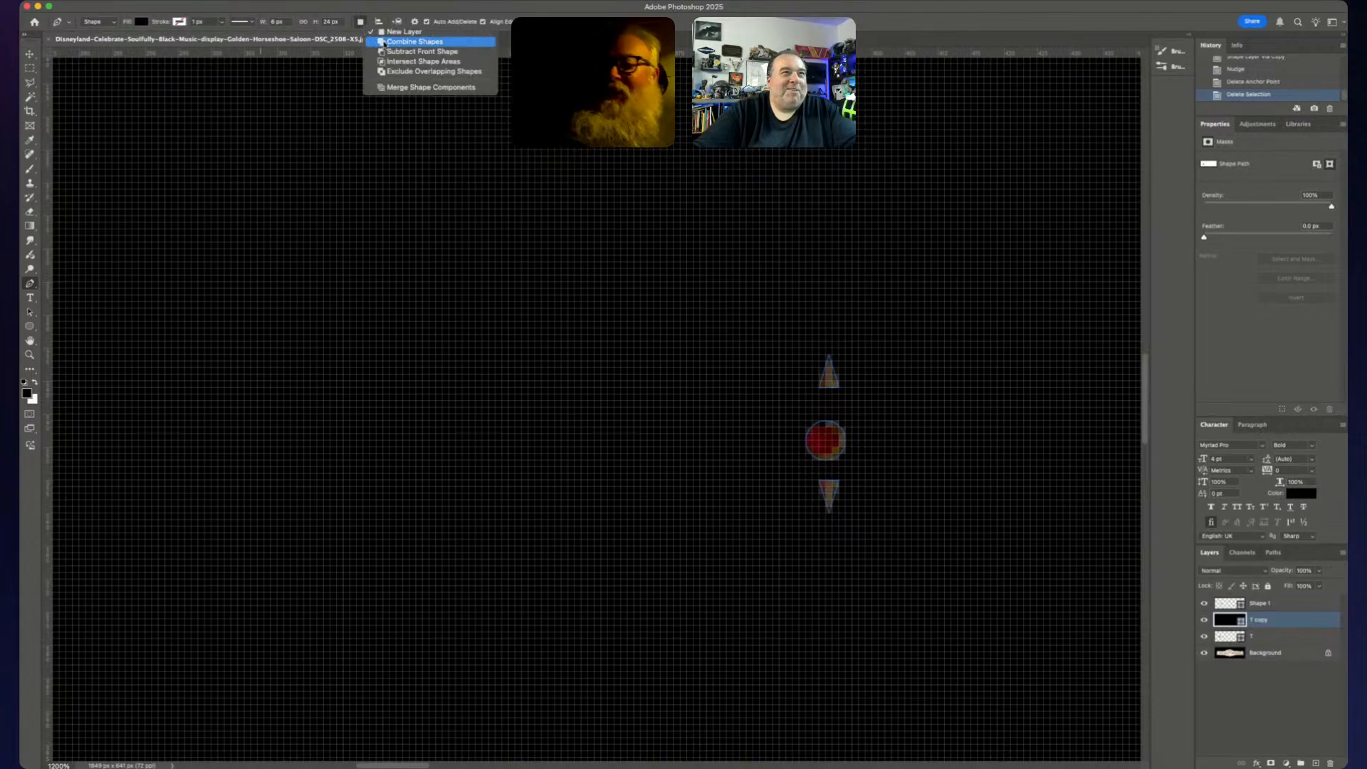
left_click(382, 42)
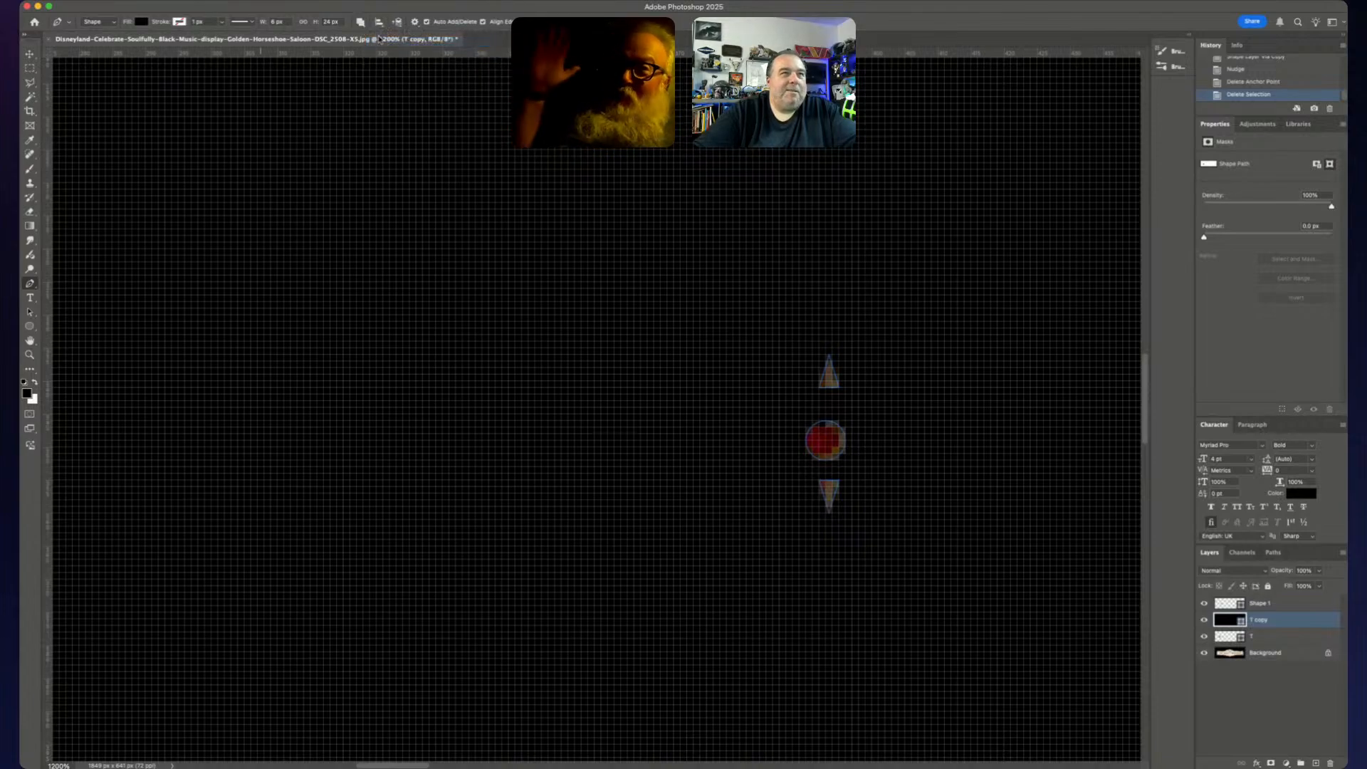
left_click(360, 22)
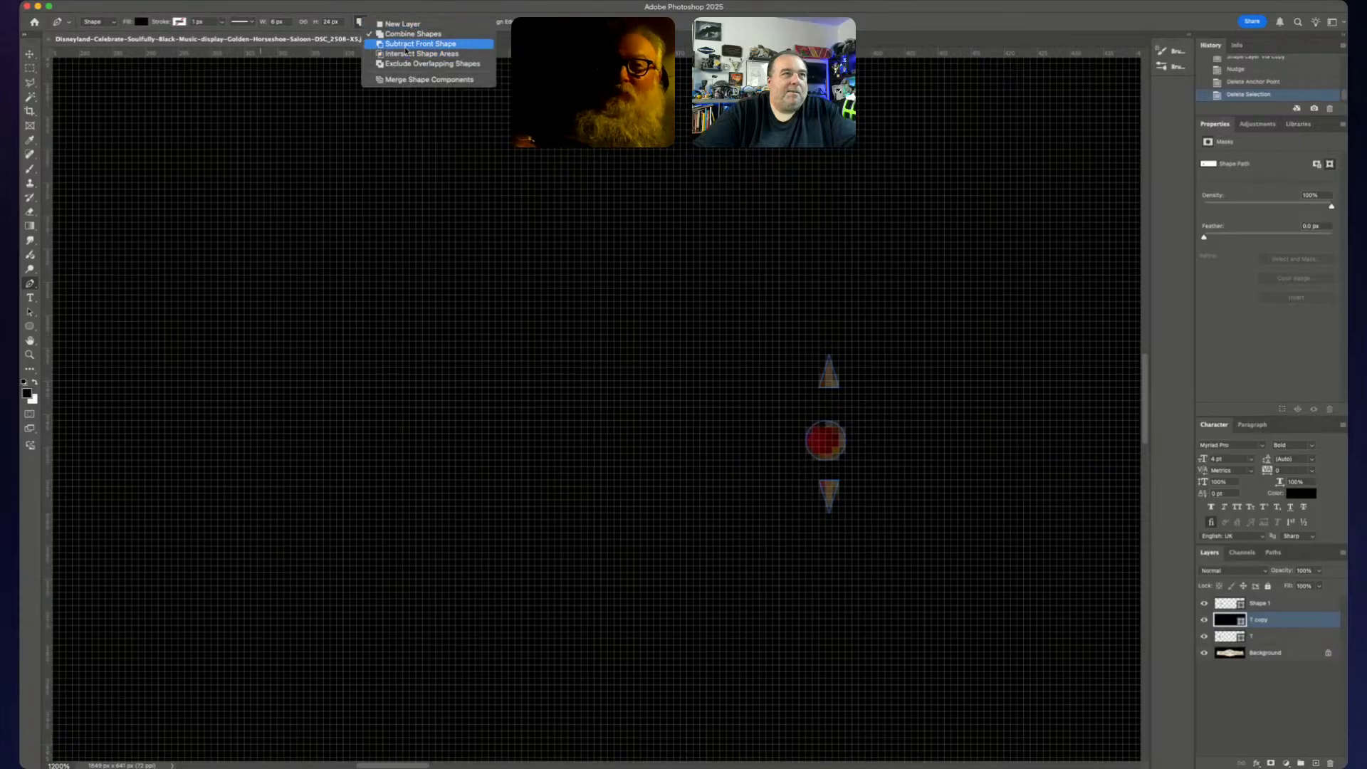
left_click(404, 44)
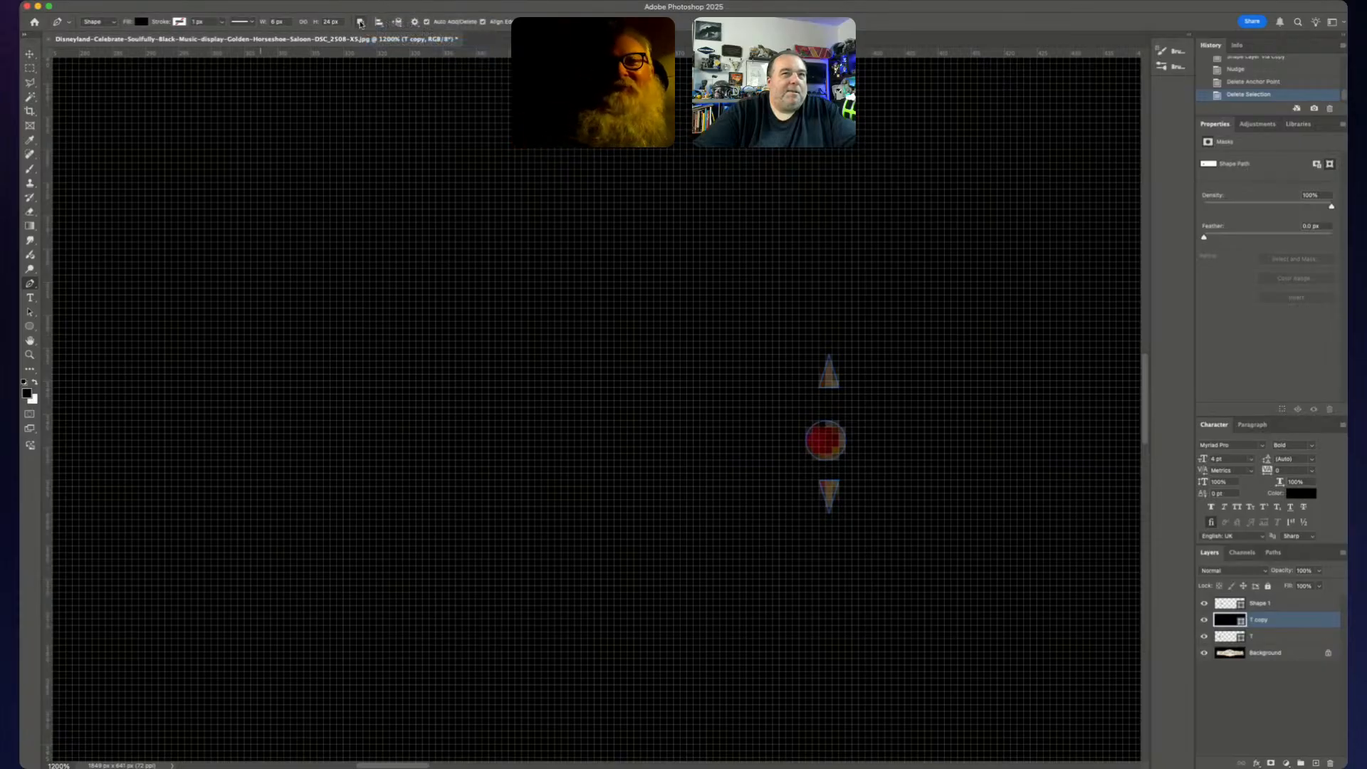
left_click_drag(776, 324, 861, 549)
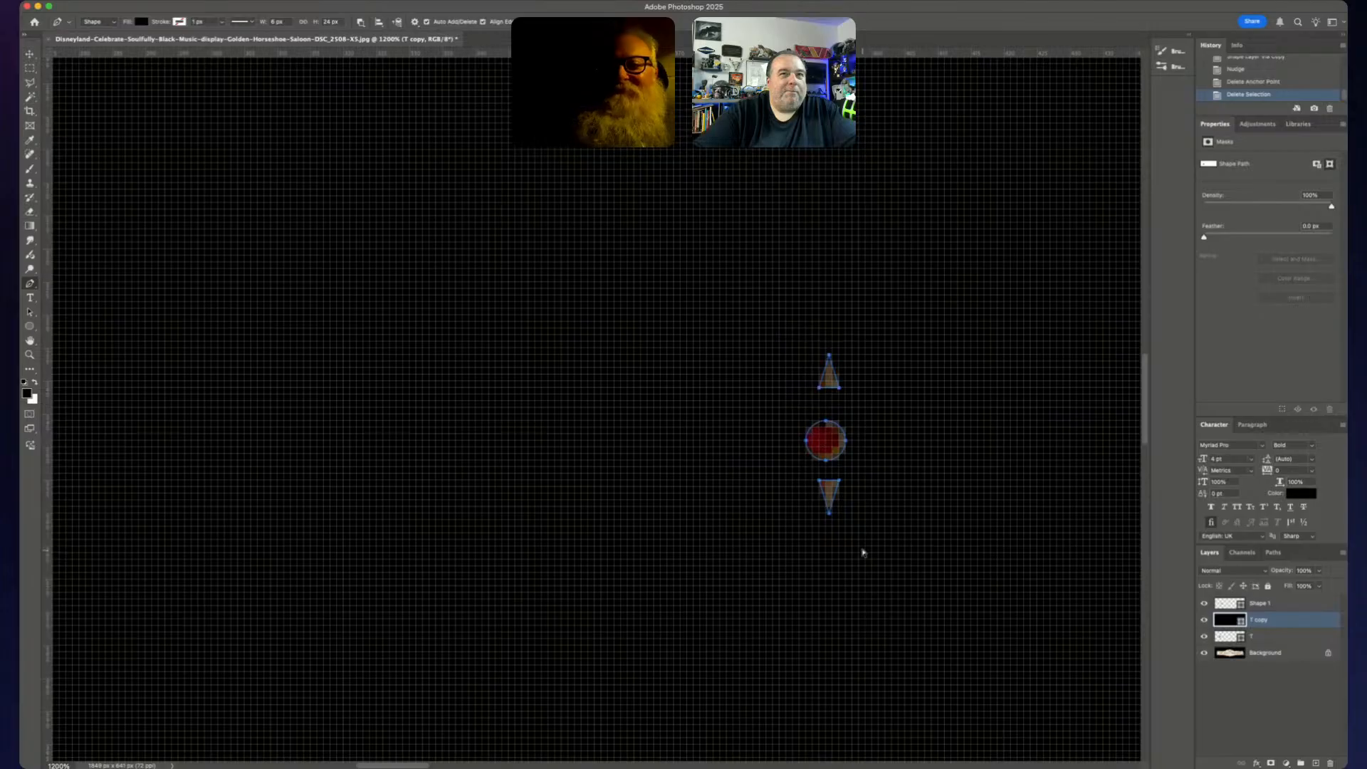
left_click(361, 21)
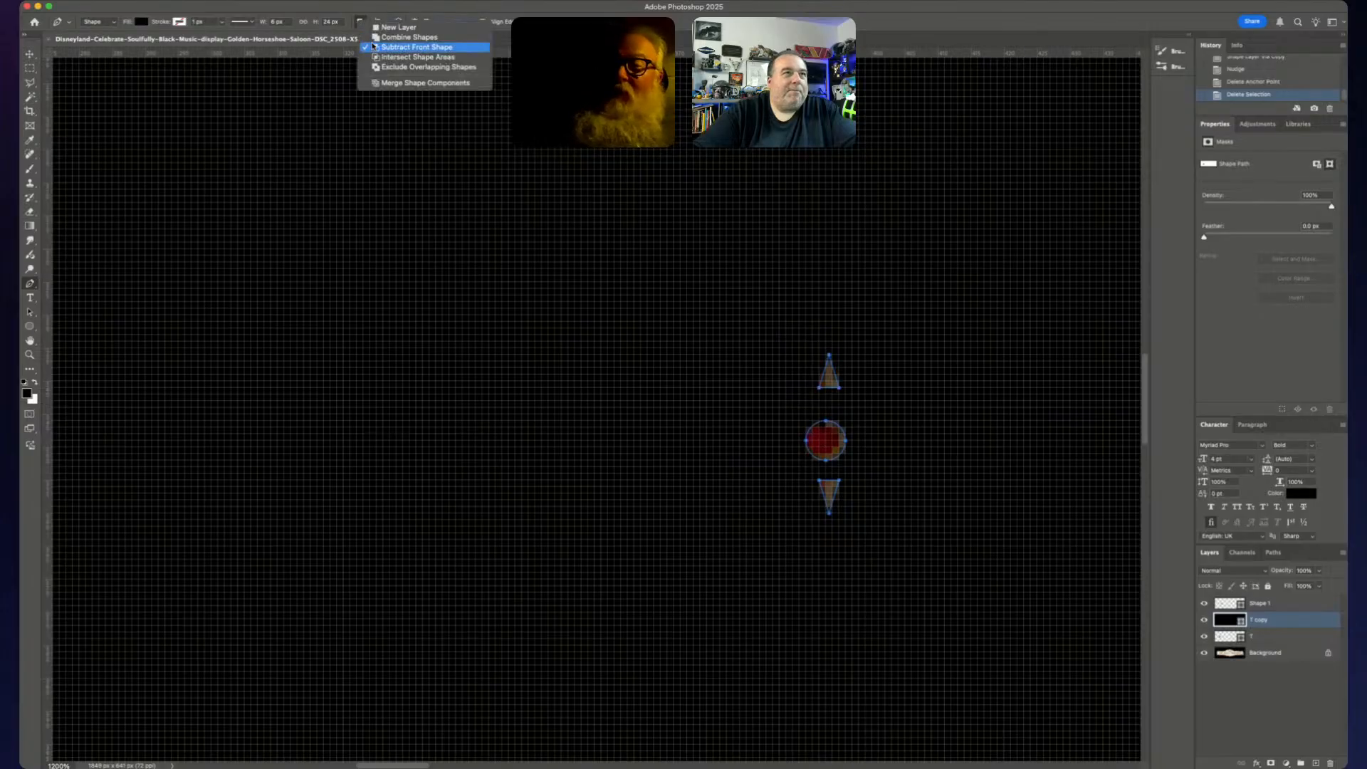
left_click(375, 42)
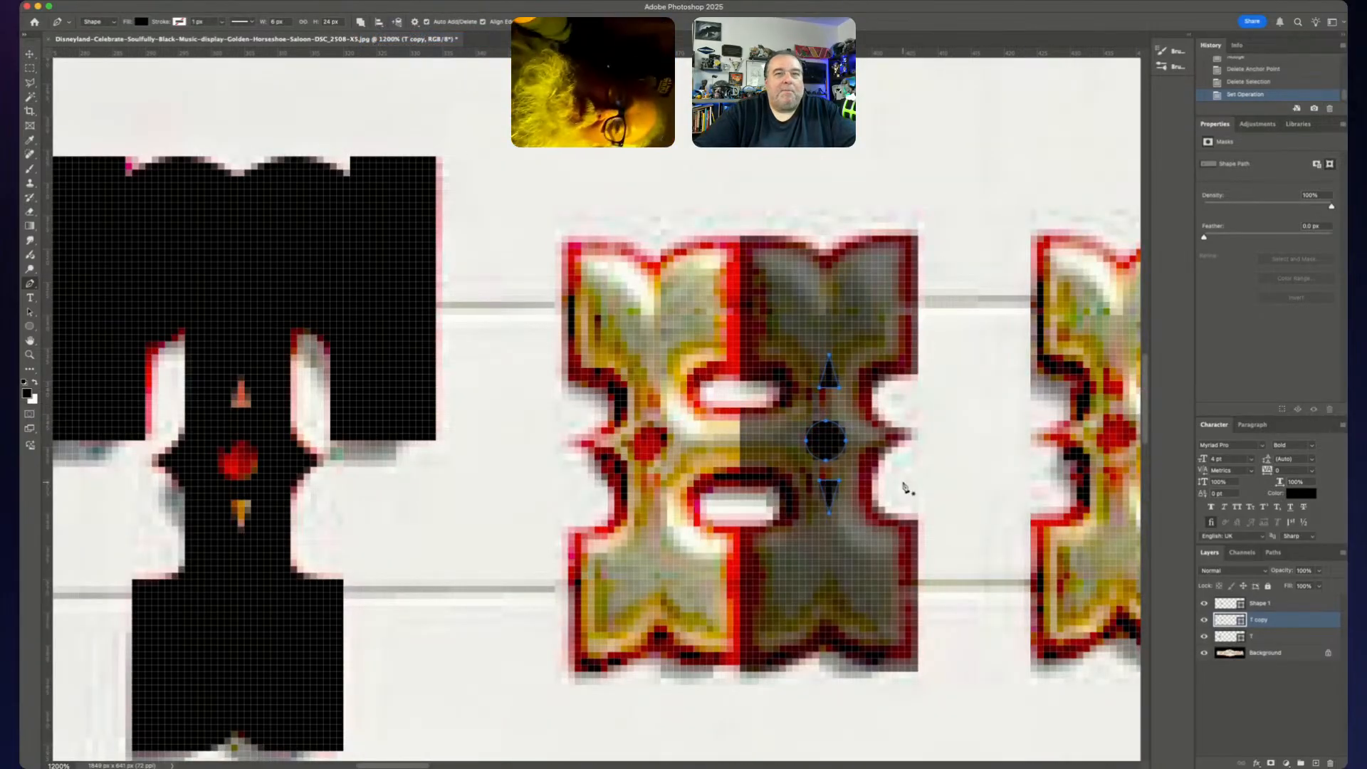
- Nudge the copied ornaments left, toward the inner openings of the second letter
key("v")
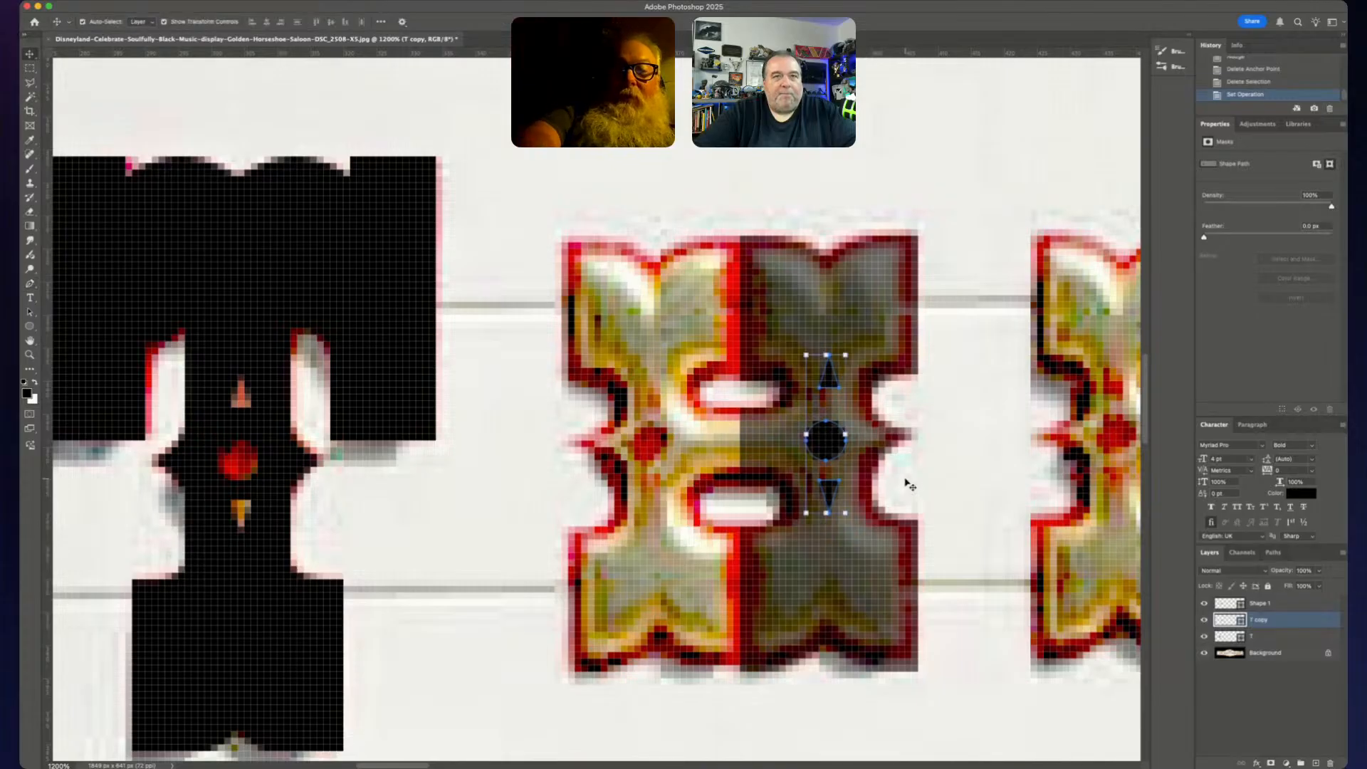
key("Left")
key("Left")
key("Left")
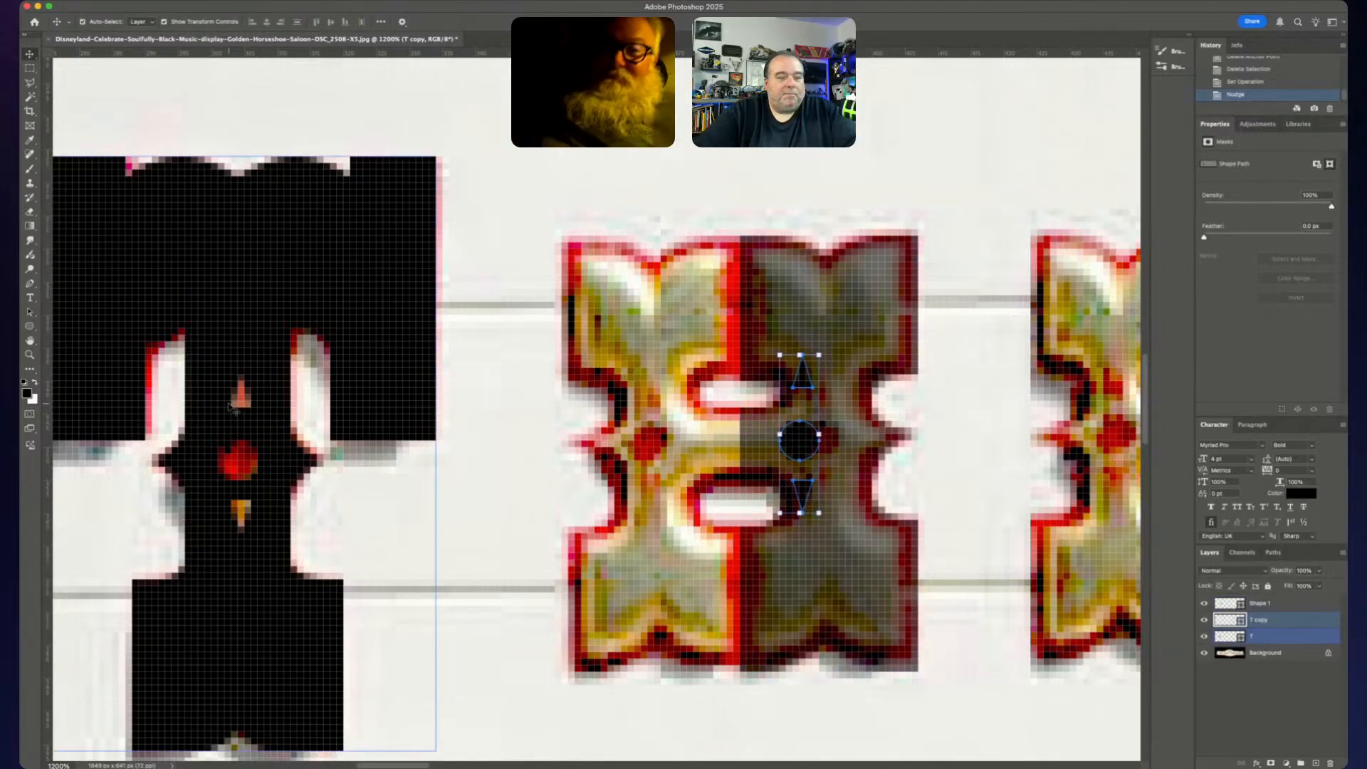
- Nudge the upper and lower triangle cutouts of the original T slightly downward
key("p")
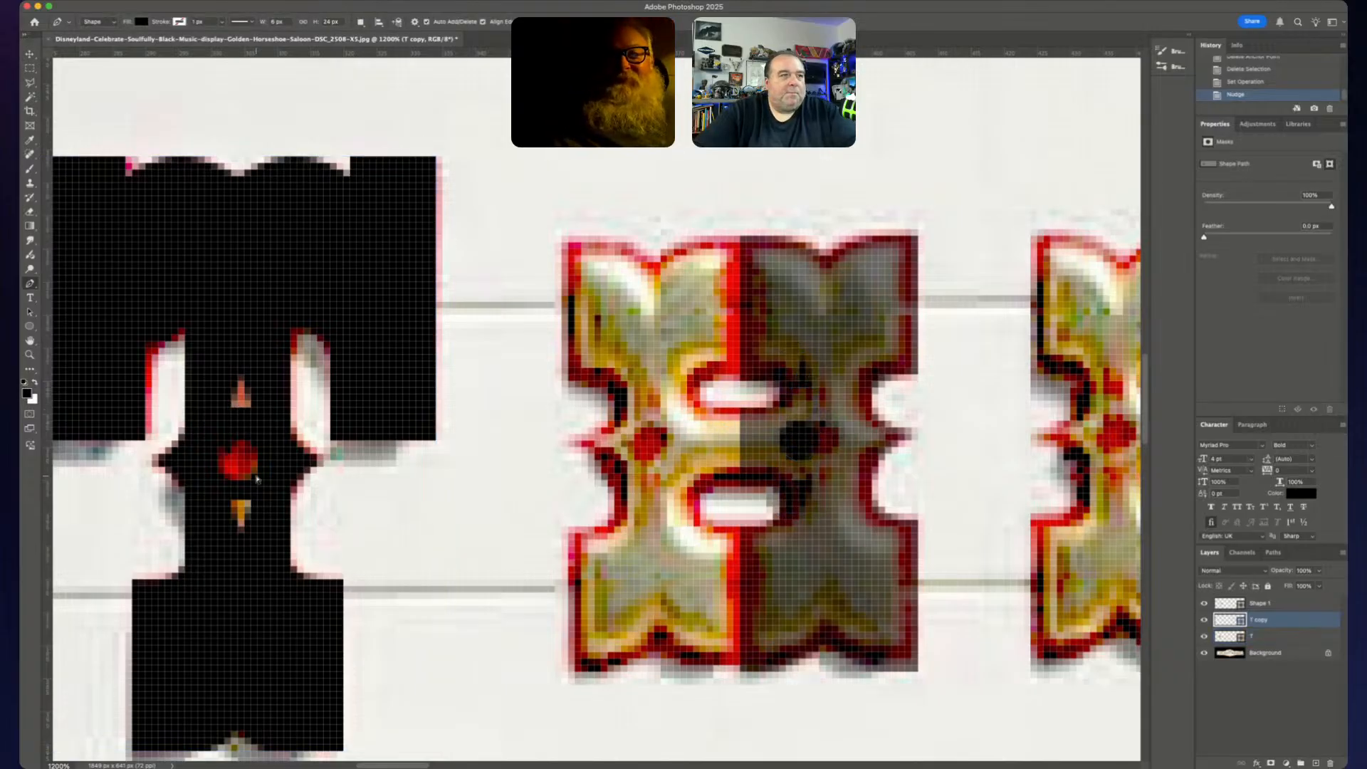
left_click(1280, 634)
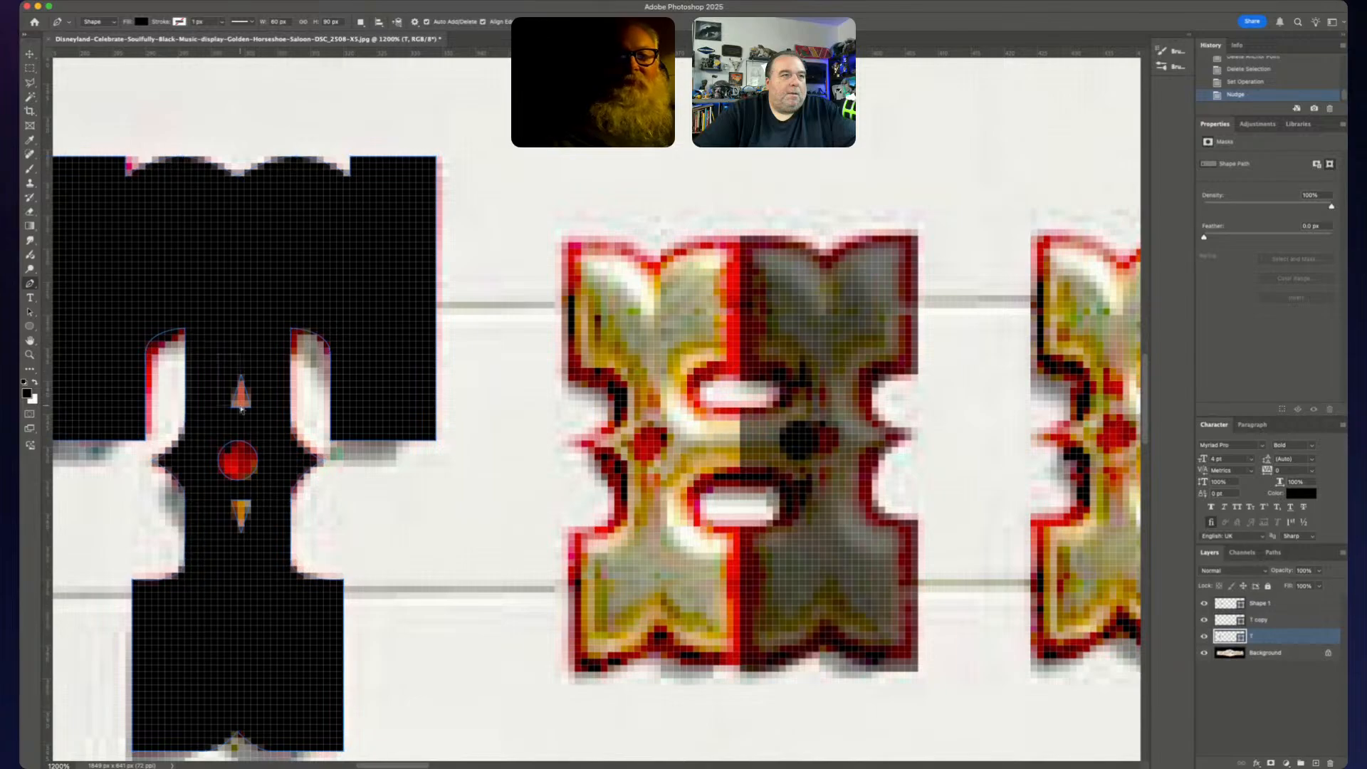
key("Down")
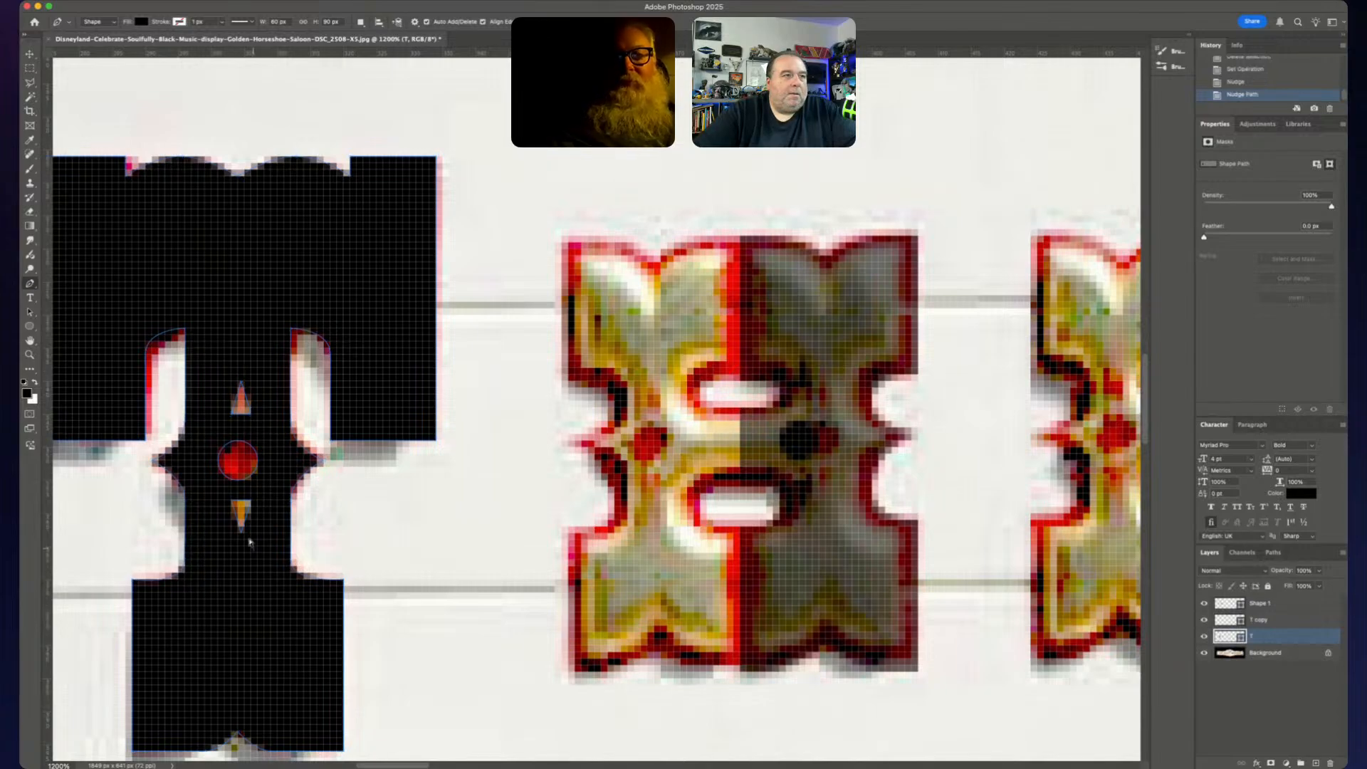
key("Down")
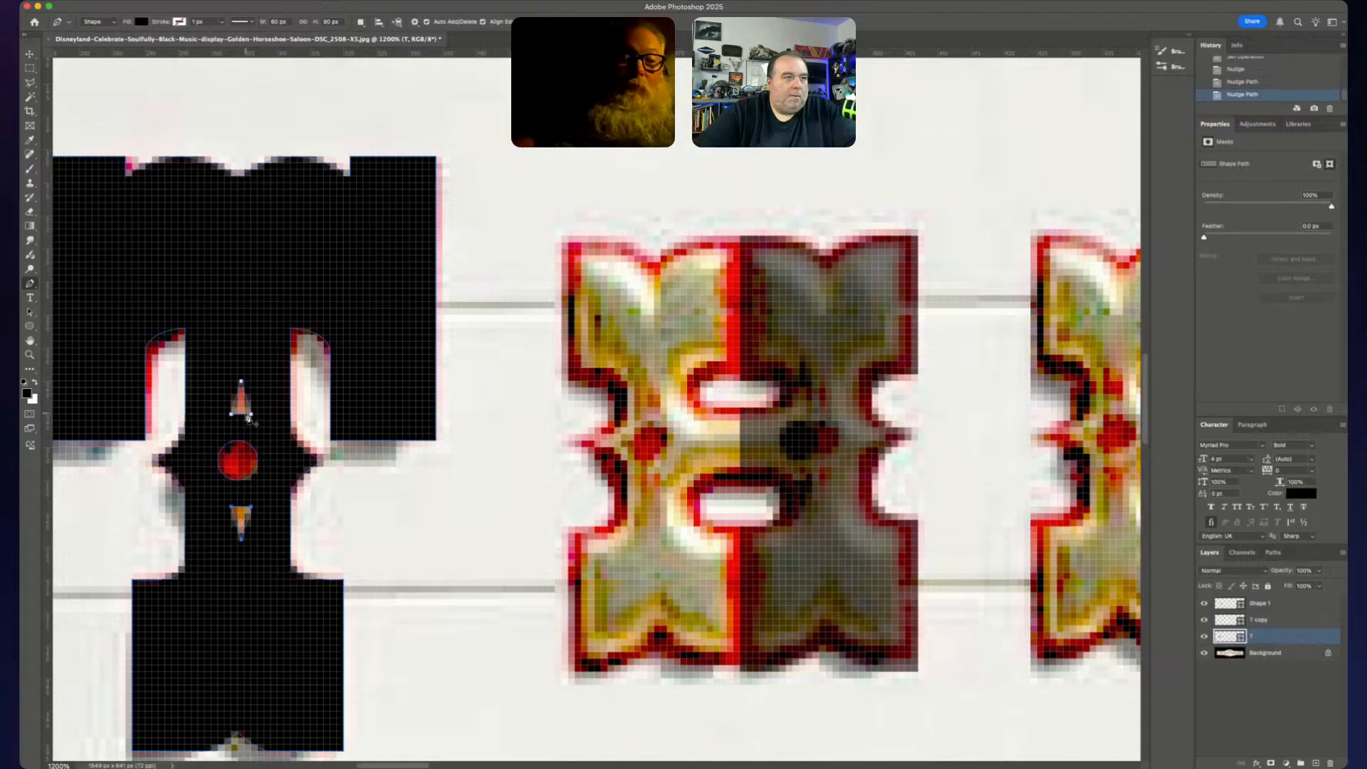
- Widen the T's two triangle cutouts to about 133% so they center on the round cutout, and deselect the path
key("super+t")
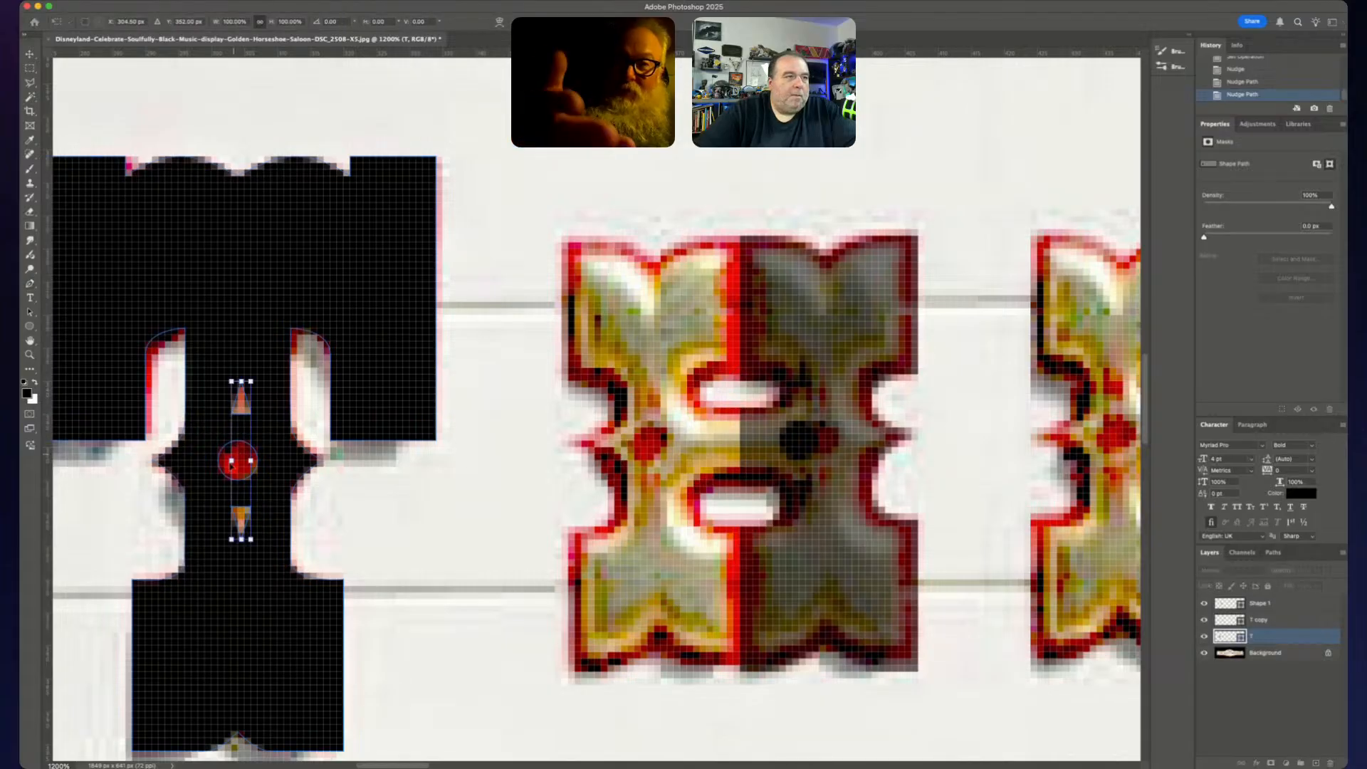
left_click_drag(231, 462, 225, 462)
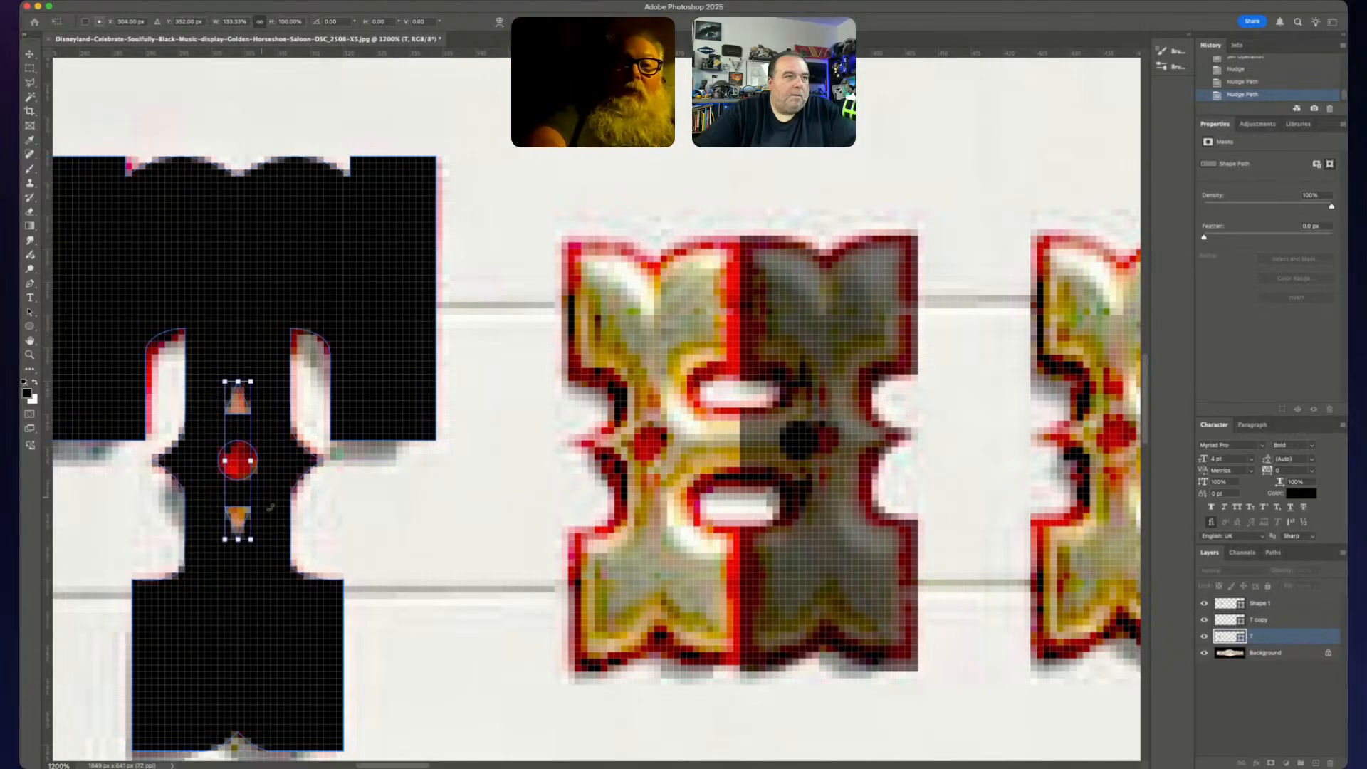
key("Return")
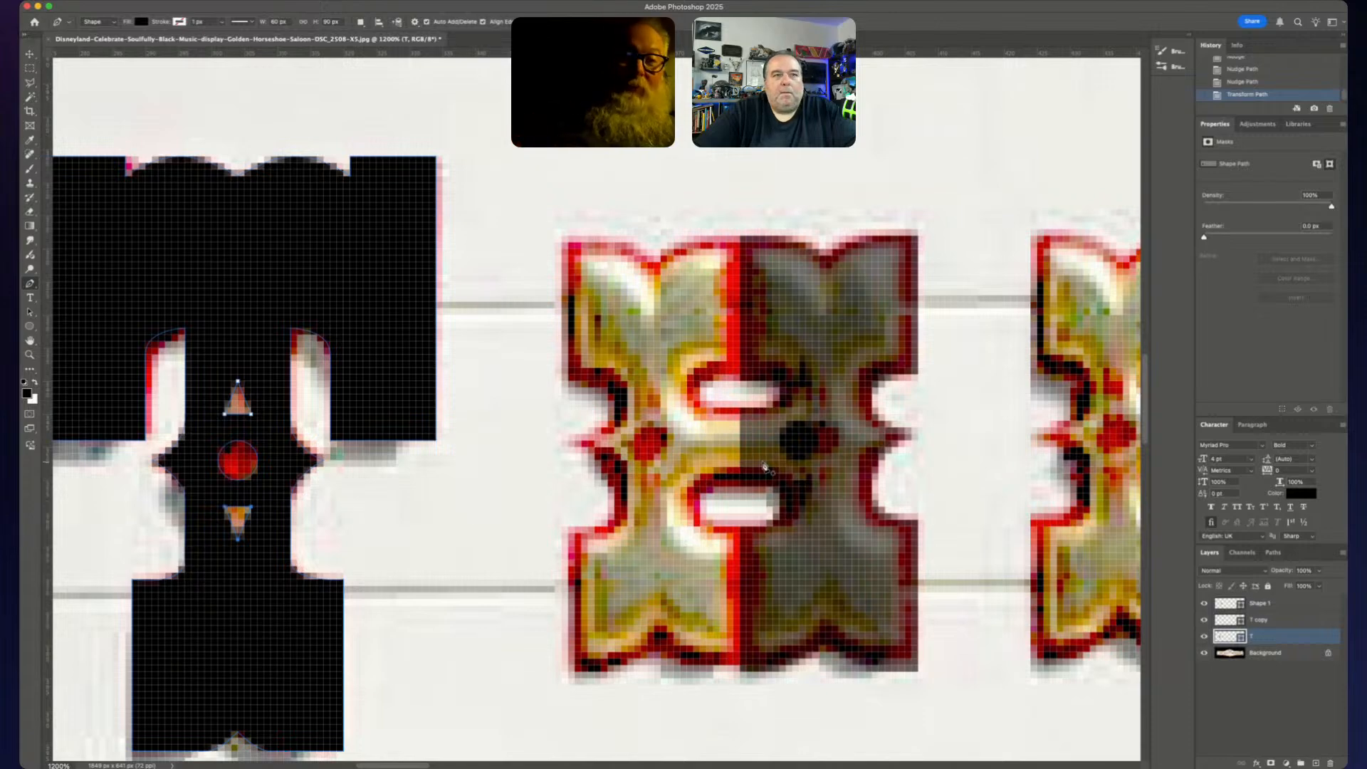
key("Return")
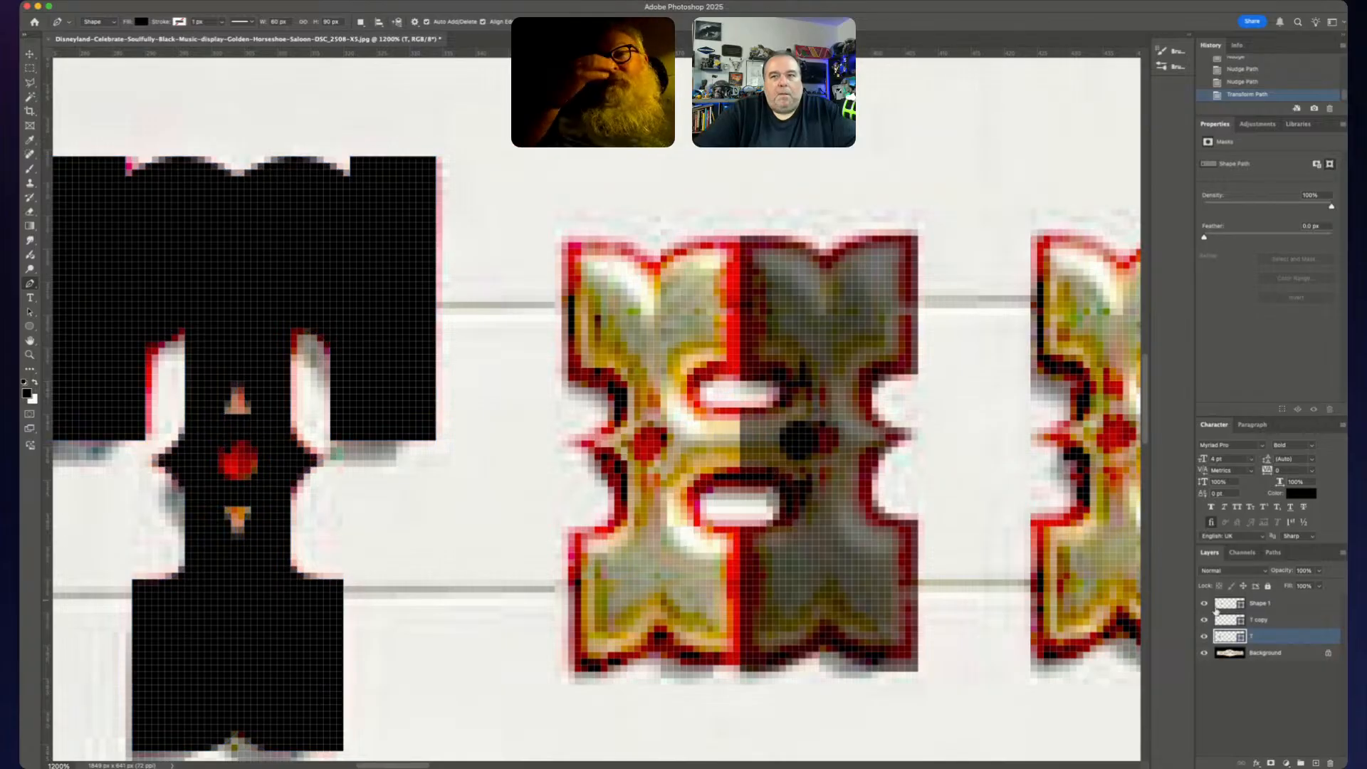
- Move the T copy's ornaments right, back toward the red dot in the second letter's traced half
left_click(1277, 605)
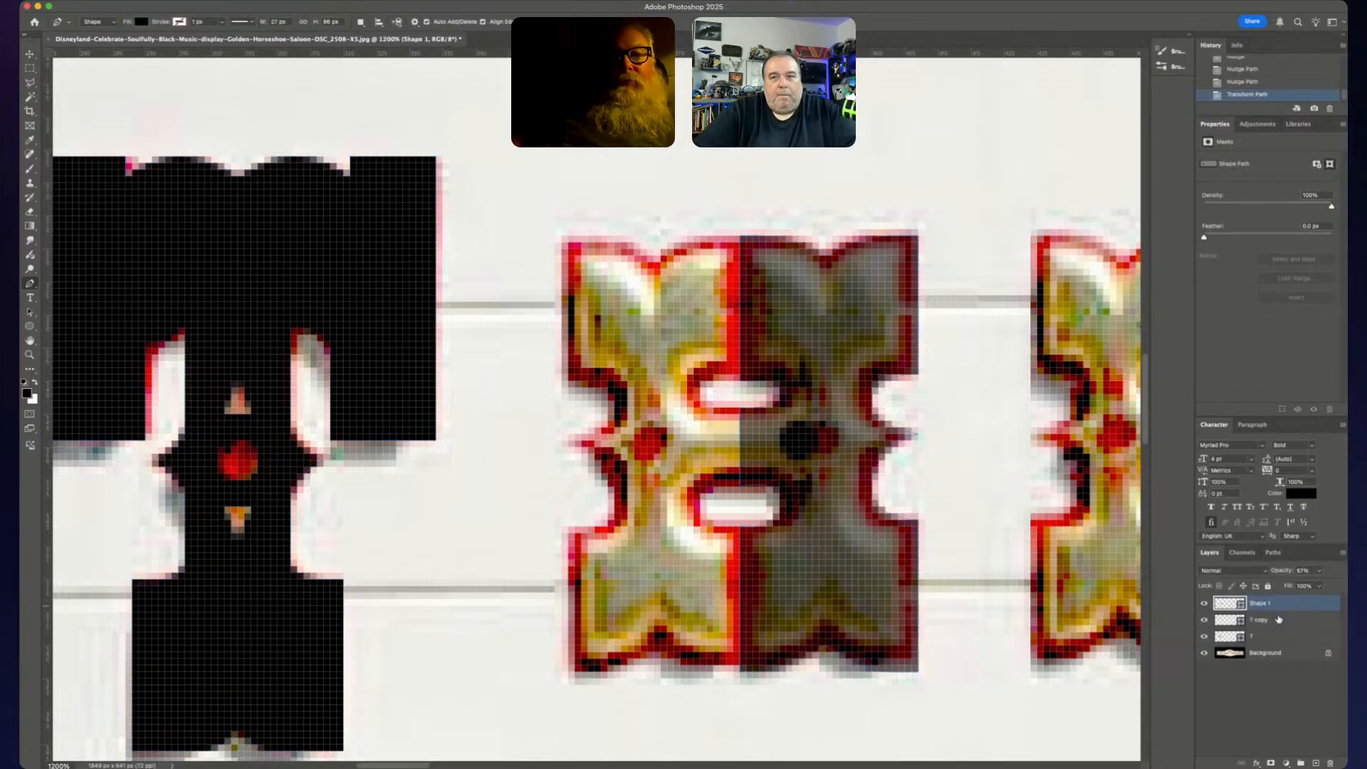
left_click(1280, 621)
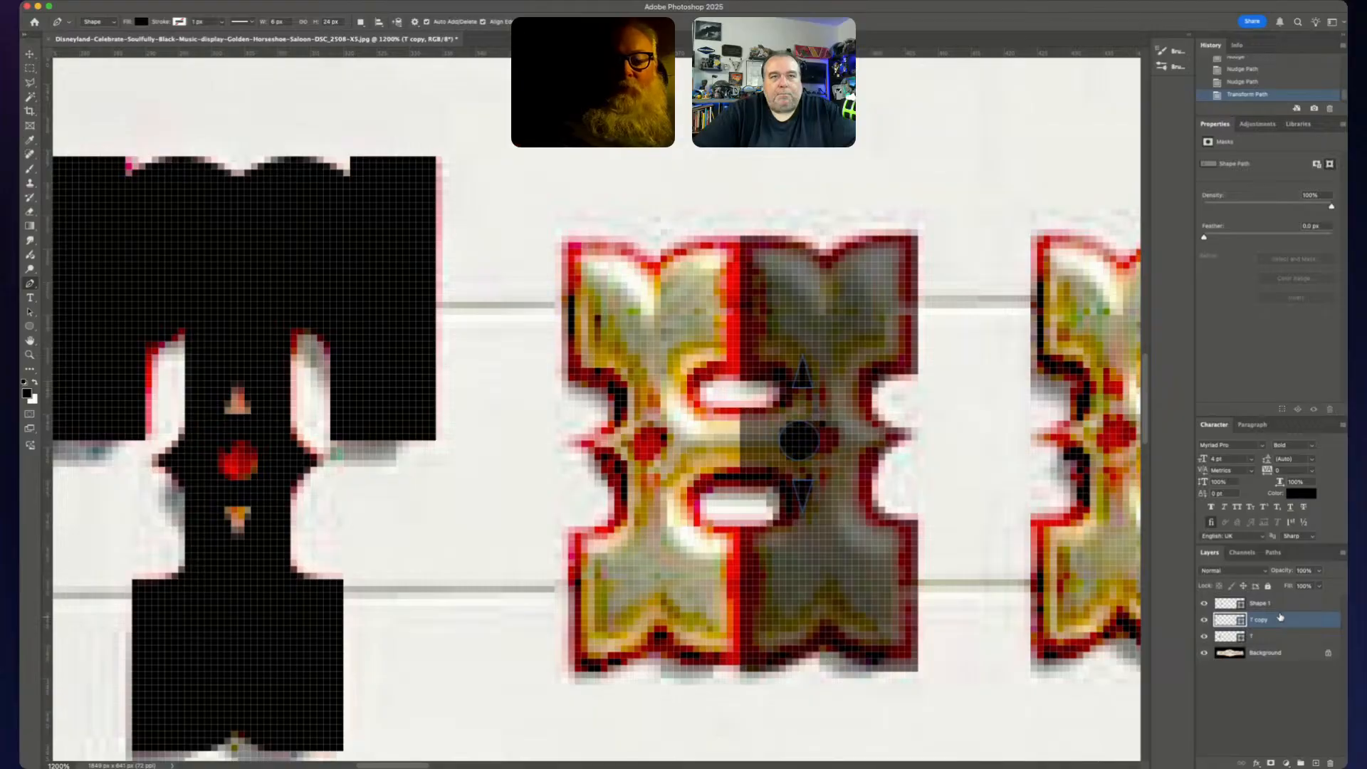
key("v")
key("Right")
key("Right")
key("Right")
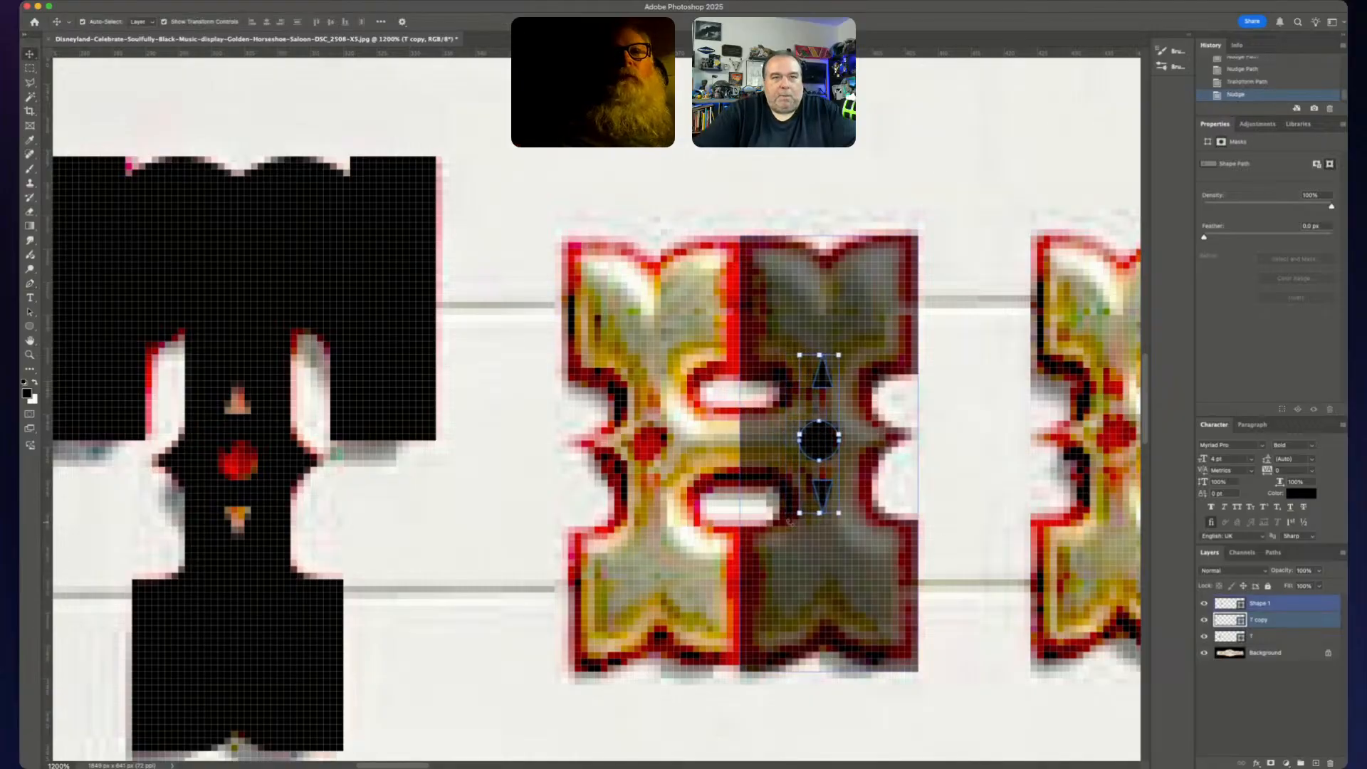
- Scale the T copy's ornaments down proportionally to about 93%
left_click(798, 514)
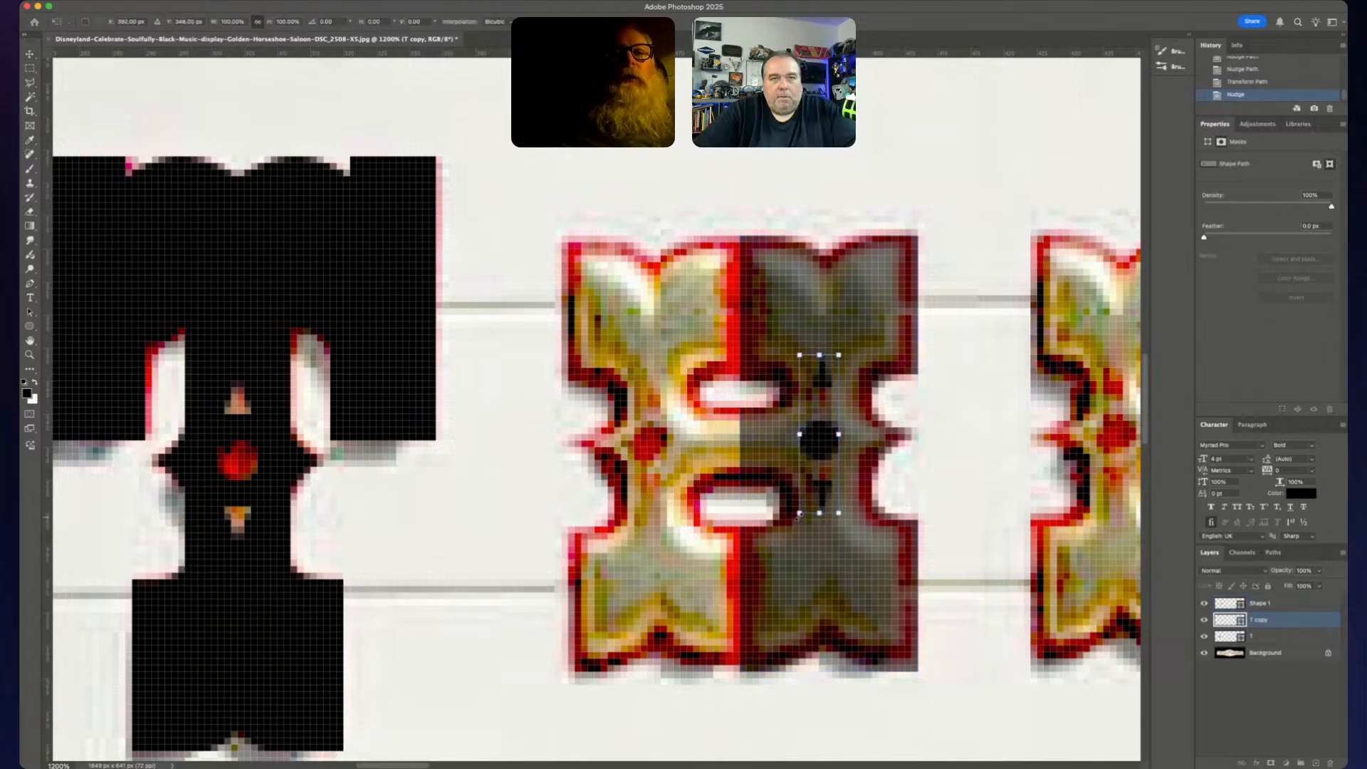
left_click_drag(798, 514, 810, 506)
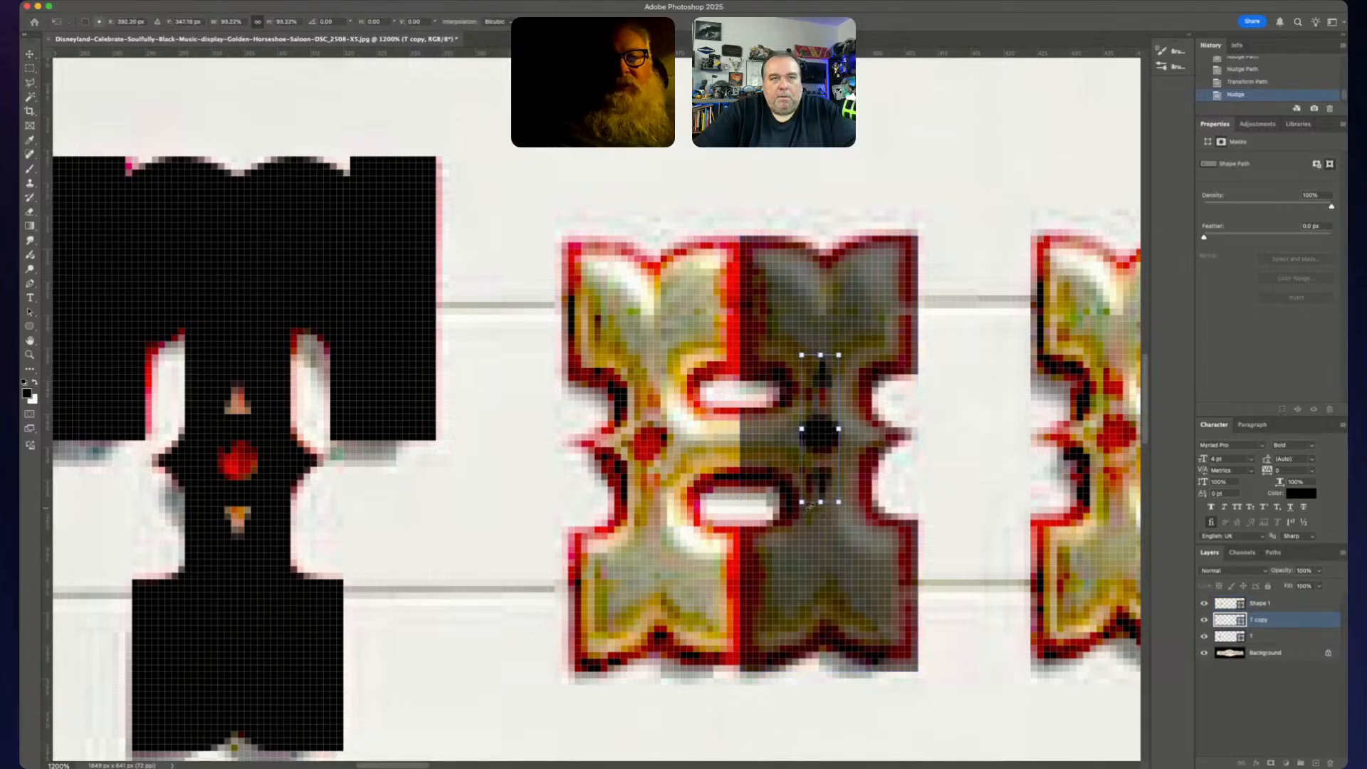
key("Return")
- Nudge the scaled ornaments right and slightly down around the second letter's red dot
left_click(809, 505, "shift")
key("Left")
key("Left")
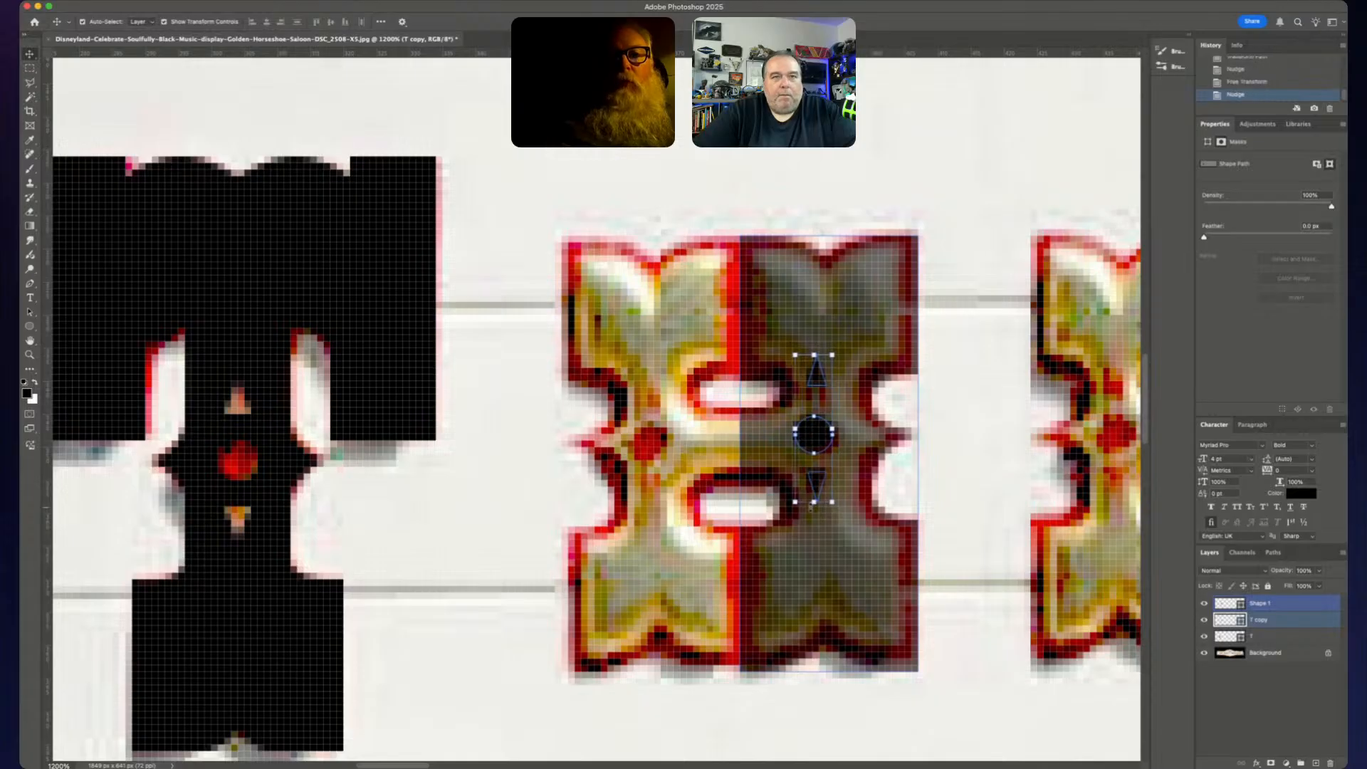
key("Right")
key("Right")
key("Right")
key("Right")
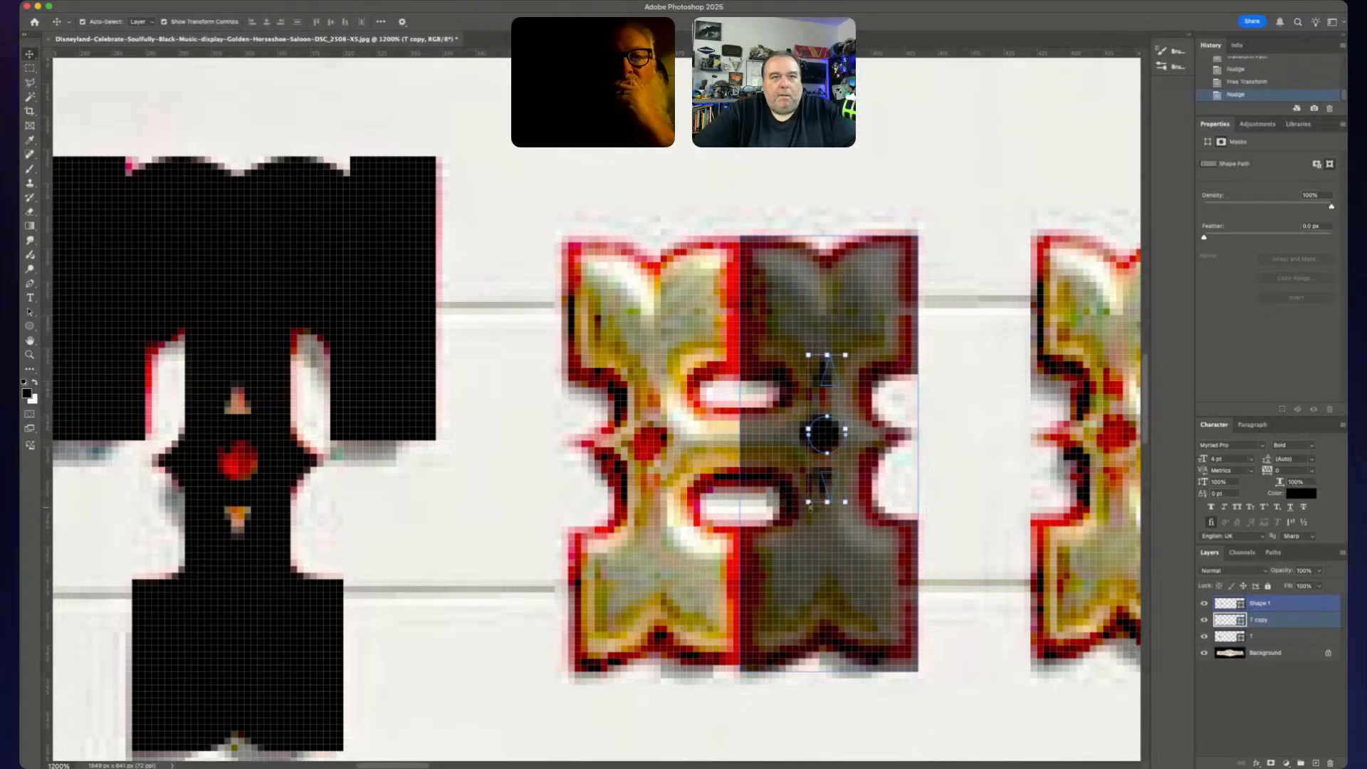
key("Down")
key("Right")
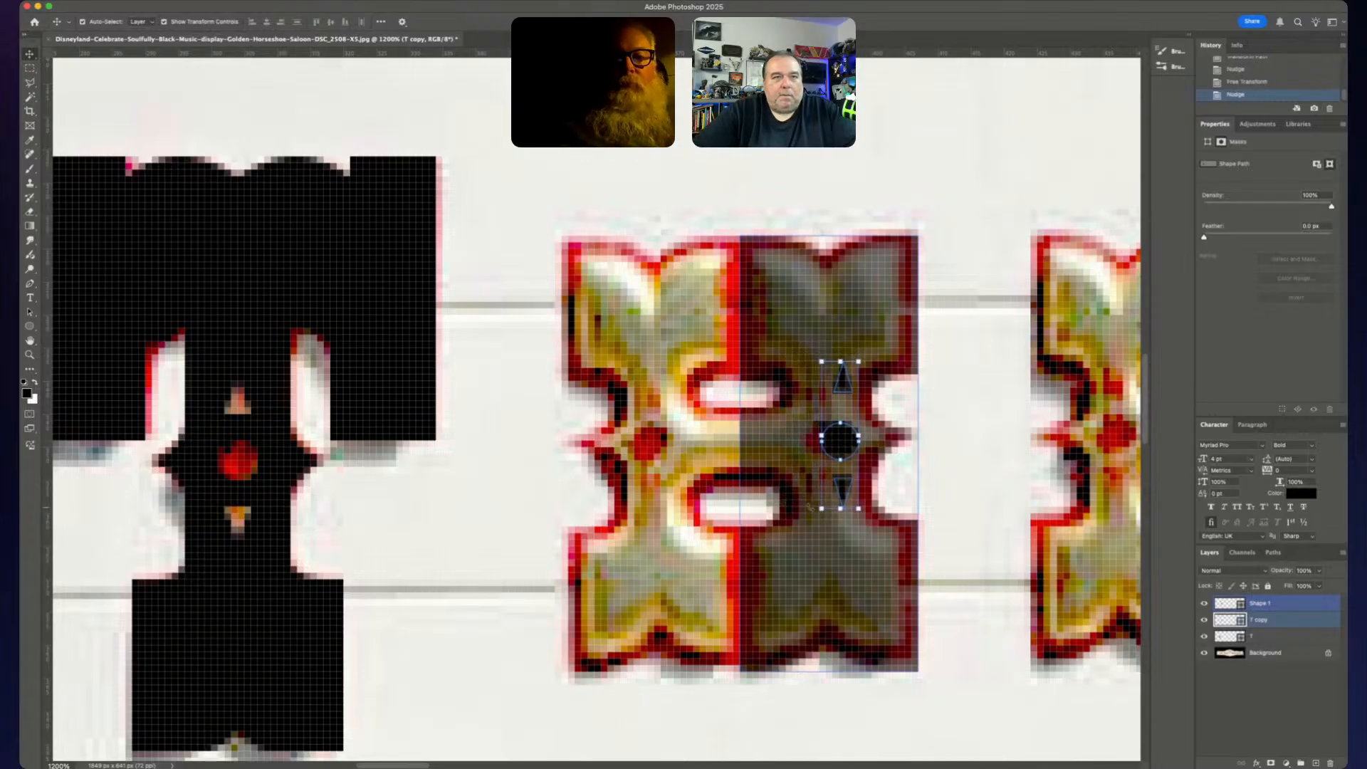
- Scale the ornaments down slightly more, to about 98%, and nudge them left onto the red dot
left_click_drag(842, 510, 842, 506)
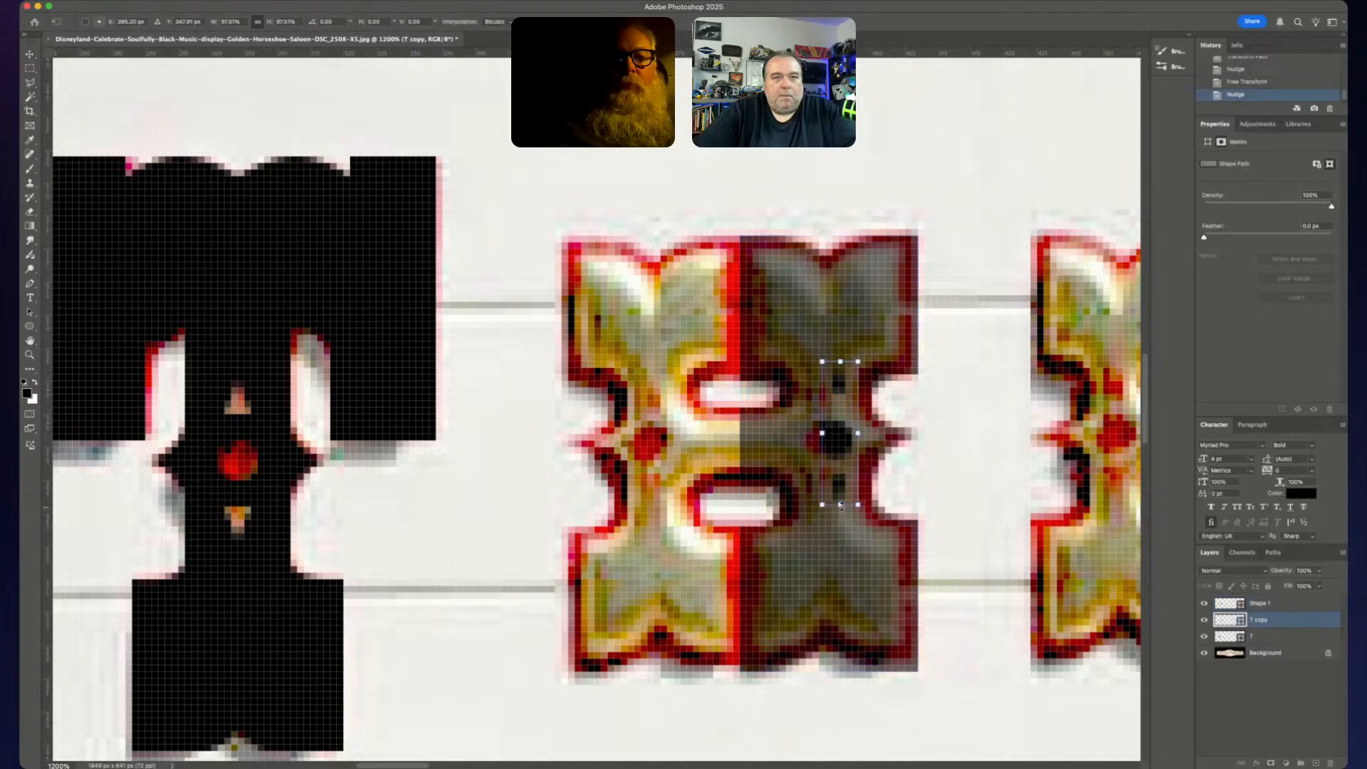
key("Return")
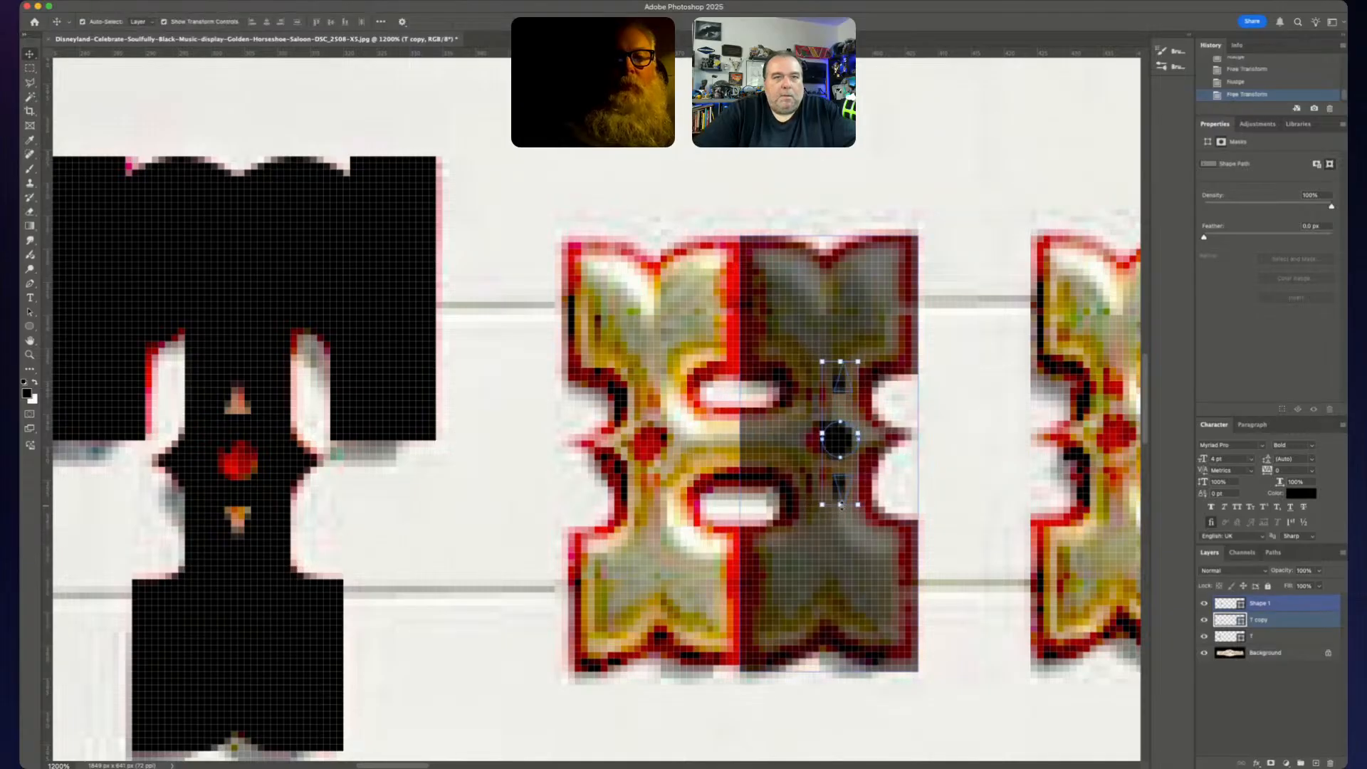
key("Left")
key("Left")
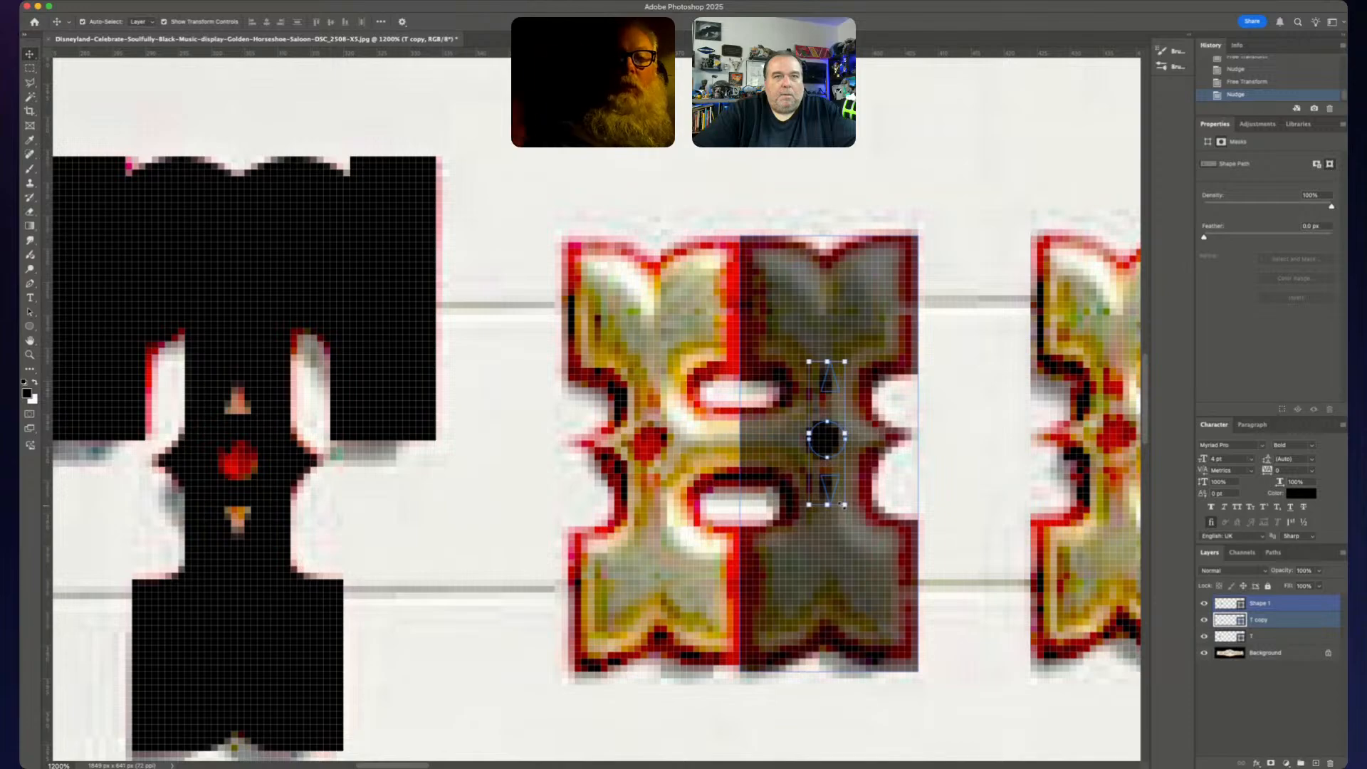
- Nudge the T copy's triangle paths slightly left to line them up with the circle
key("super+equal")
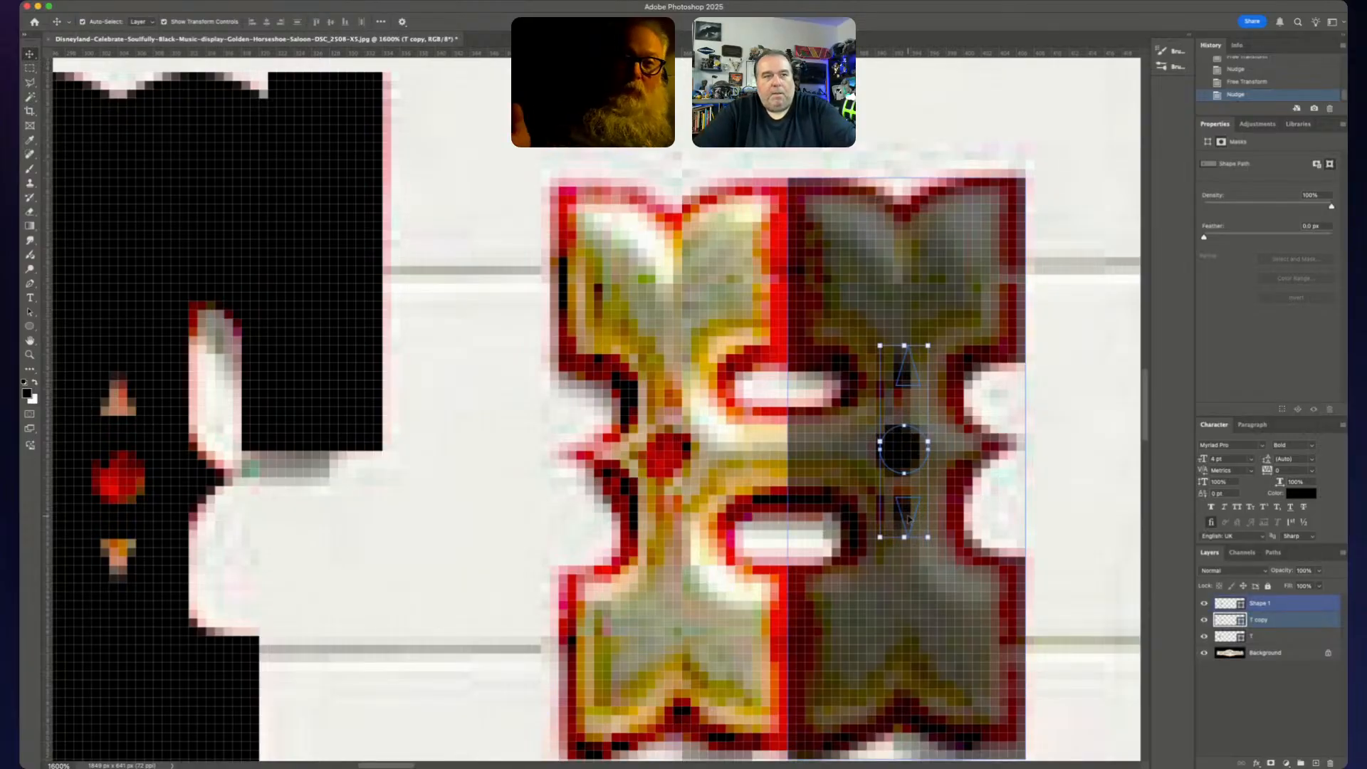
key("p")
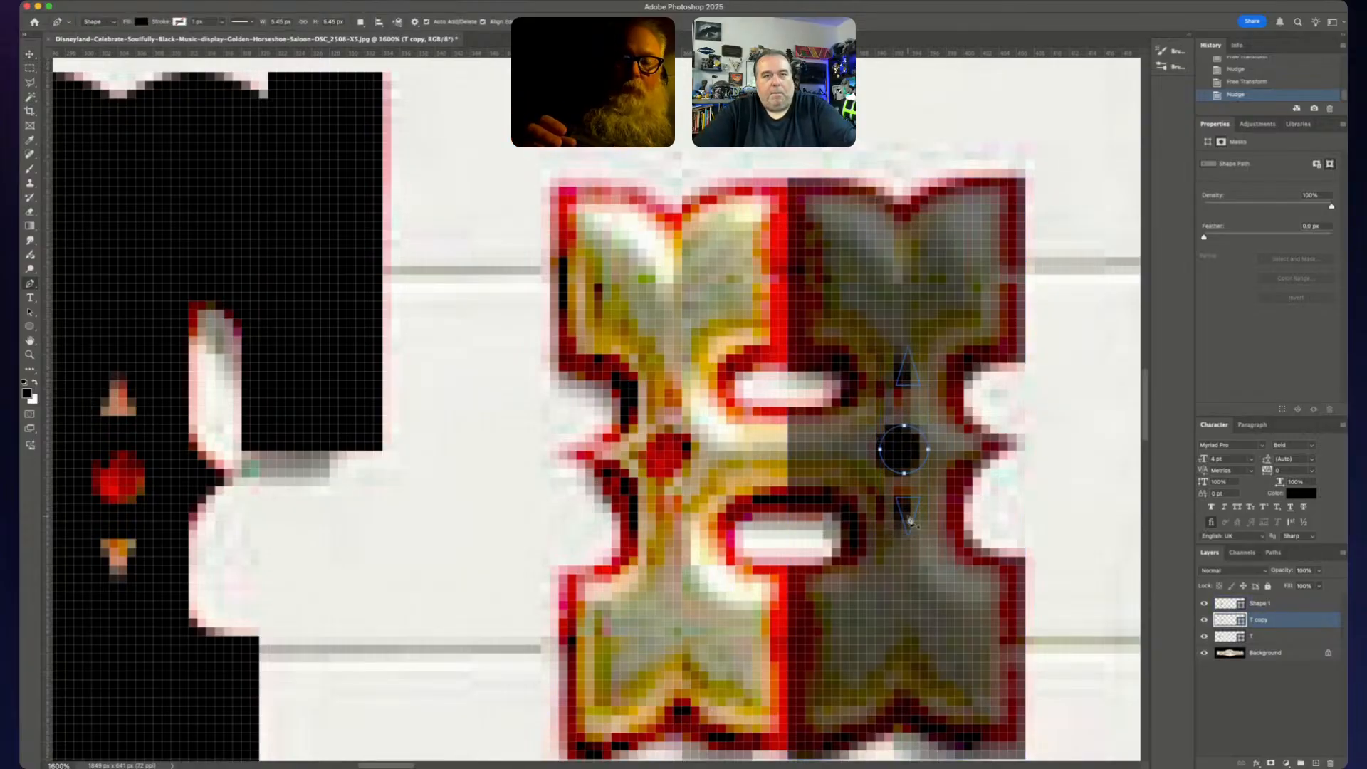
left_click(907, 519, "super")
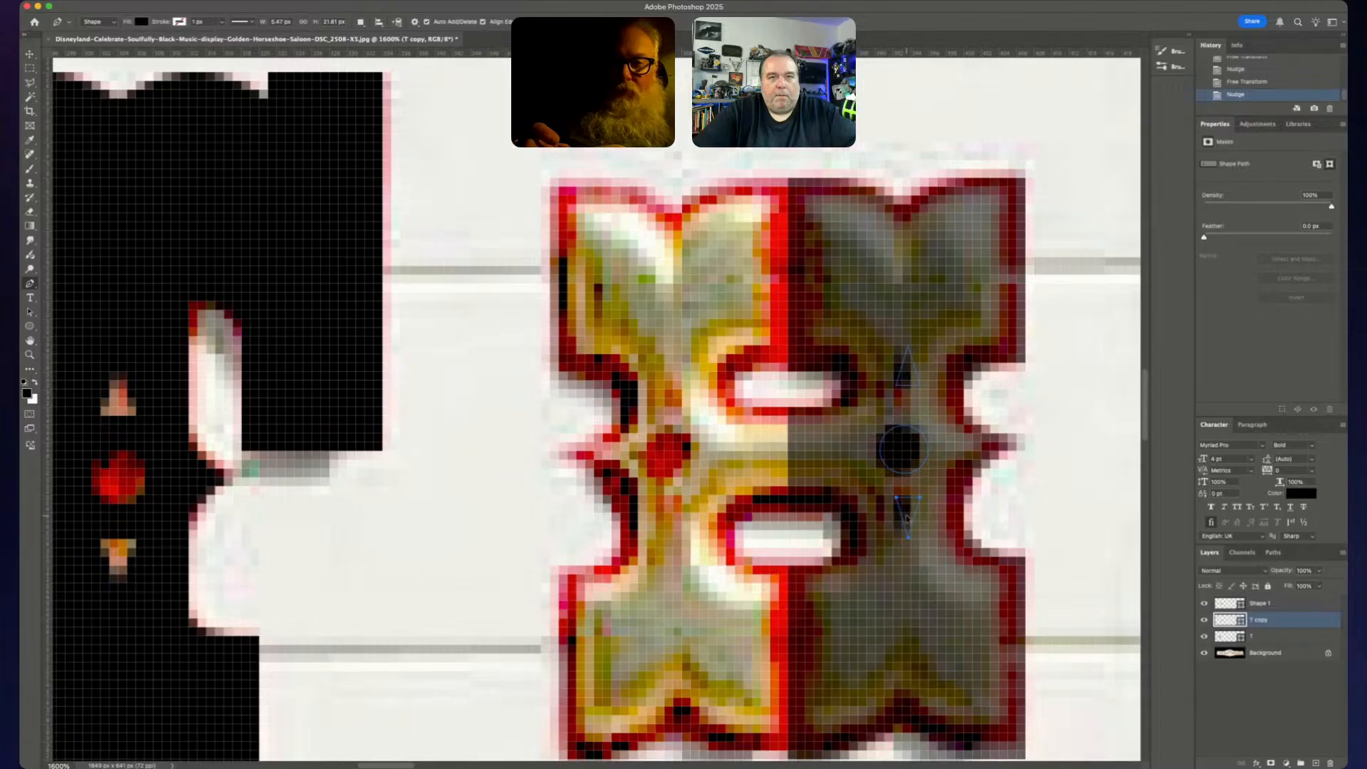
key("Left")
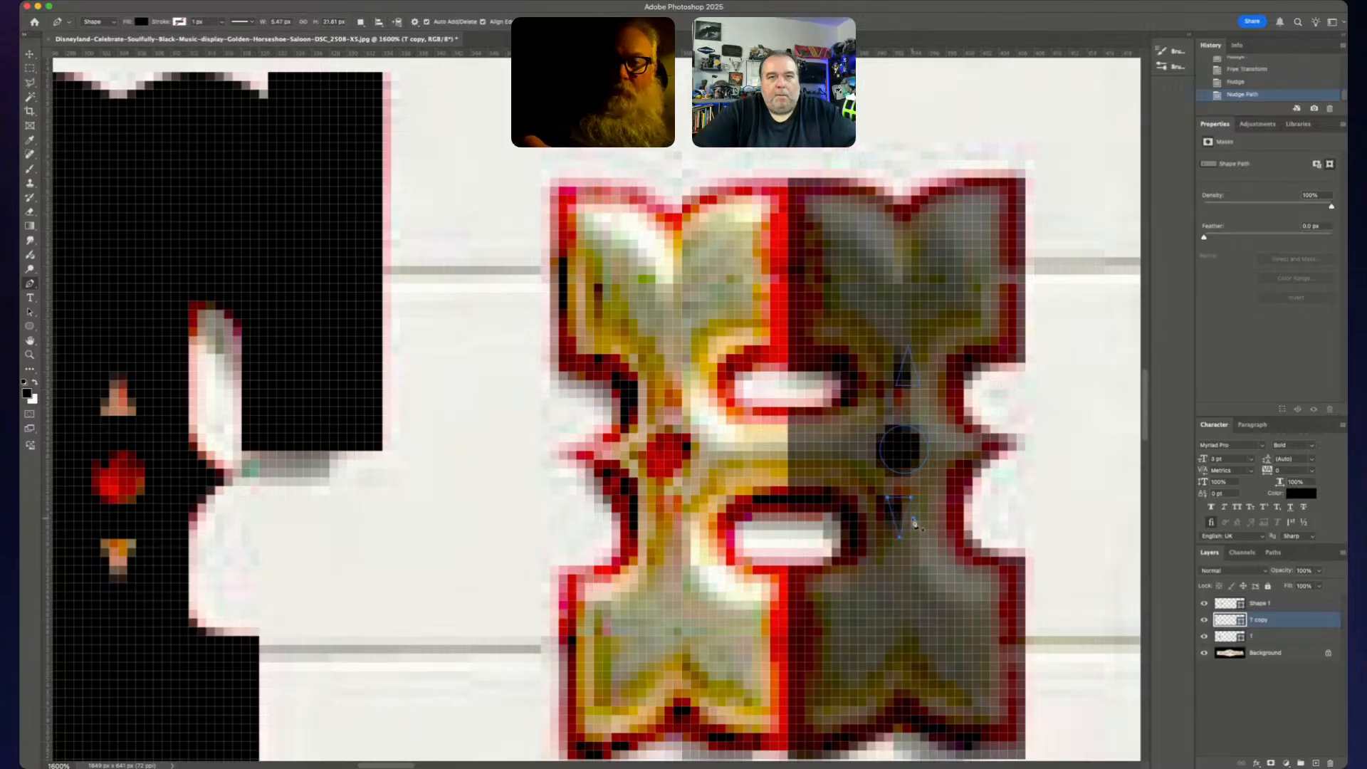
- Nudge the upper triangle path of the T copy down, closer to the circle
key("Right")
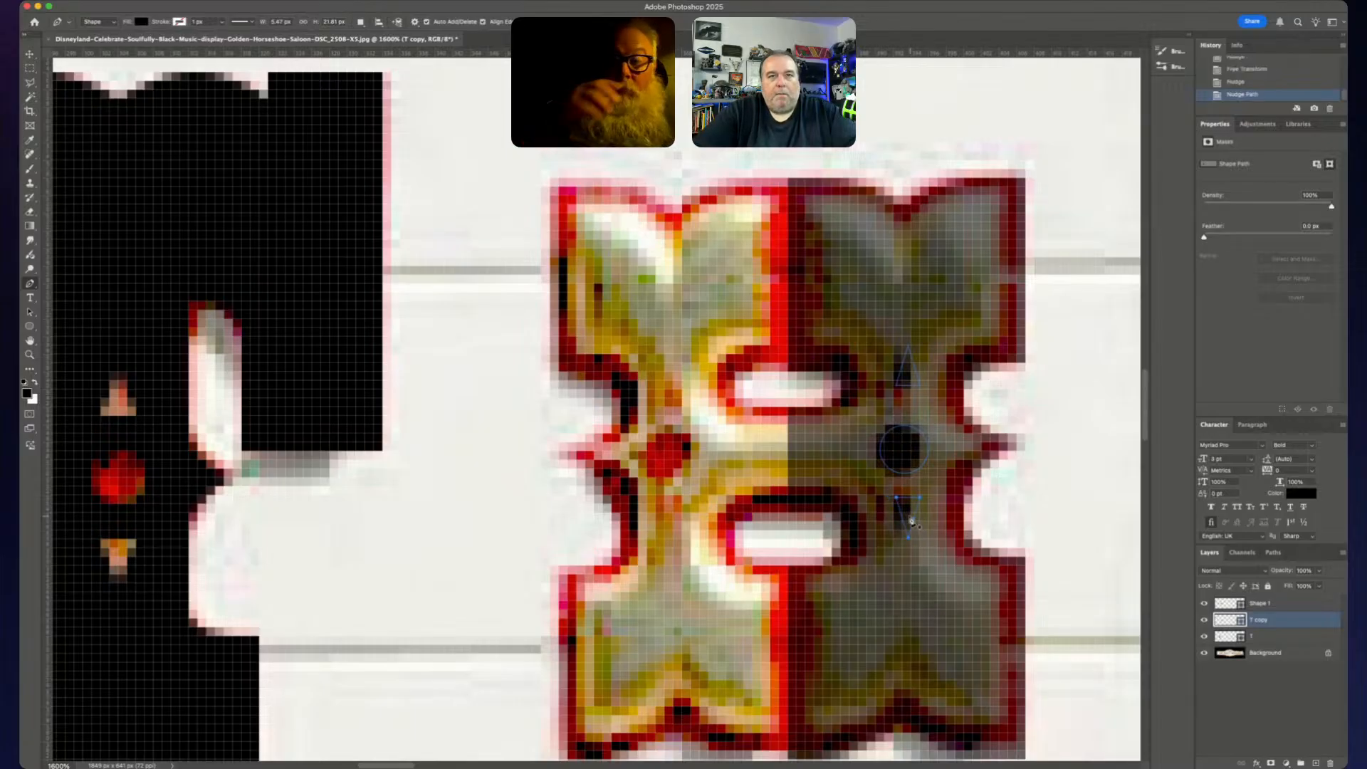
left_click(908, 373, "super")
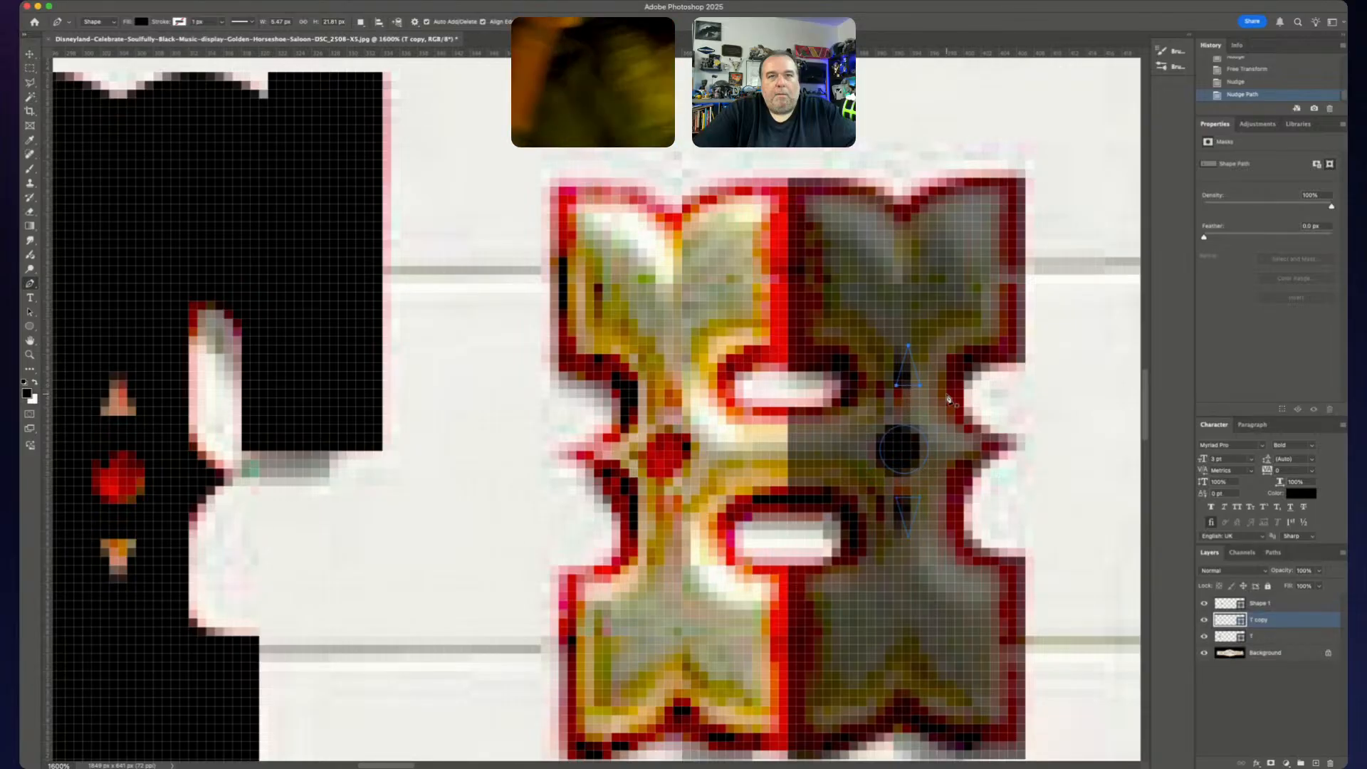
key("Down")
key("Down")
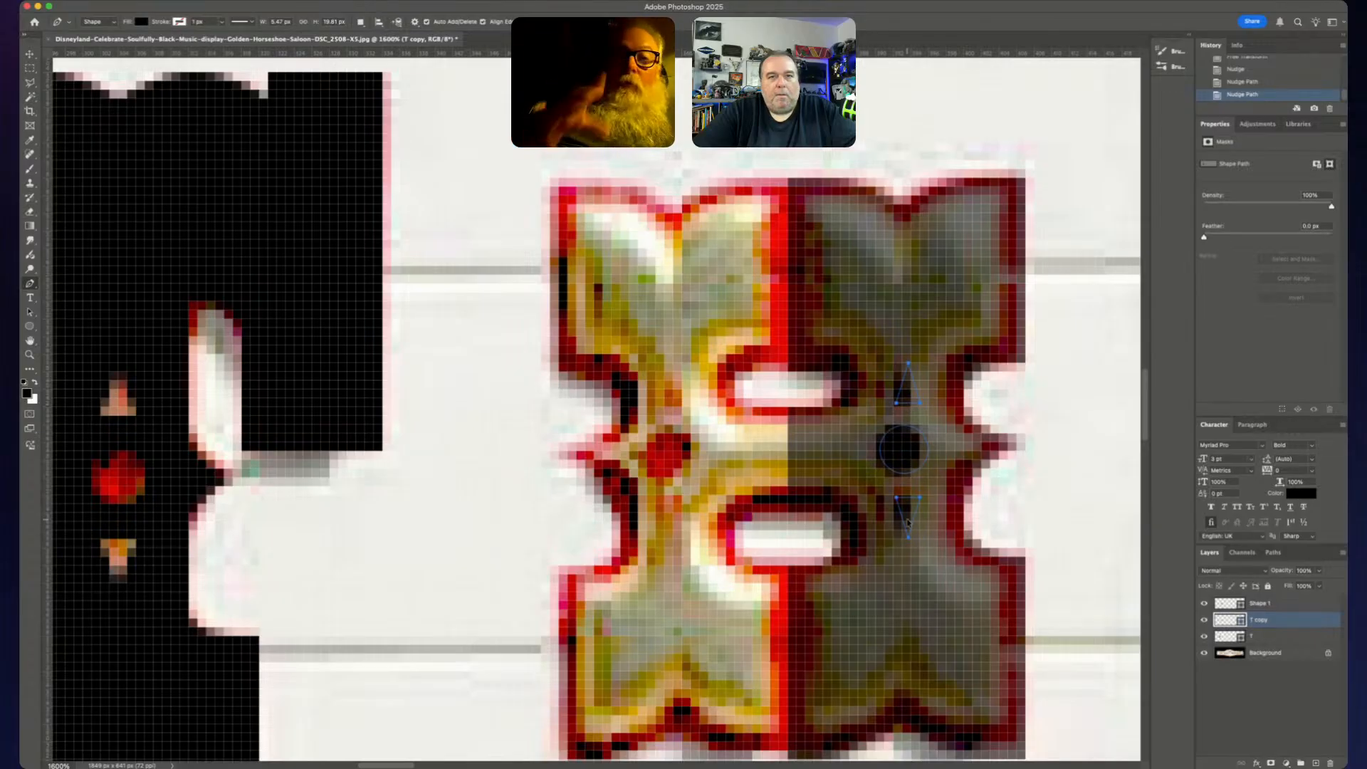
- Transform both triangle paths together, widening them to about 109% so they line up above and below the circle
key("ctrl+t")
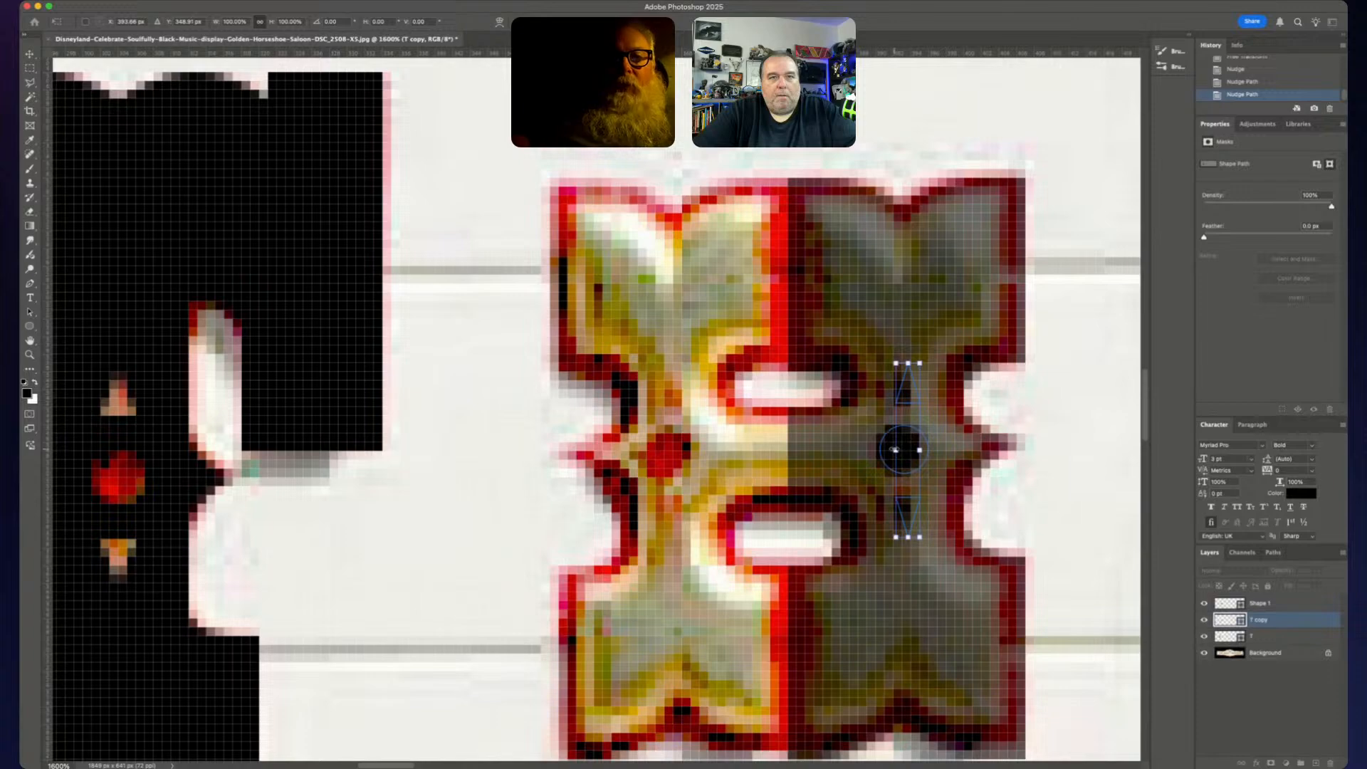
left_click_drag(889, 450, 893, 451)
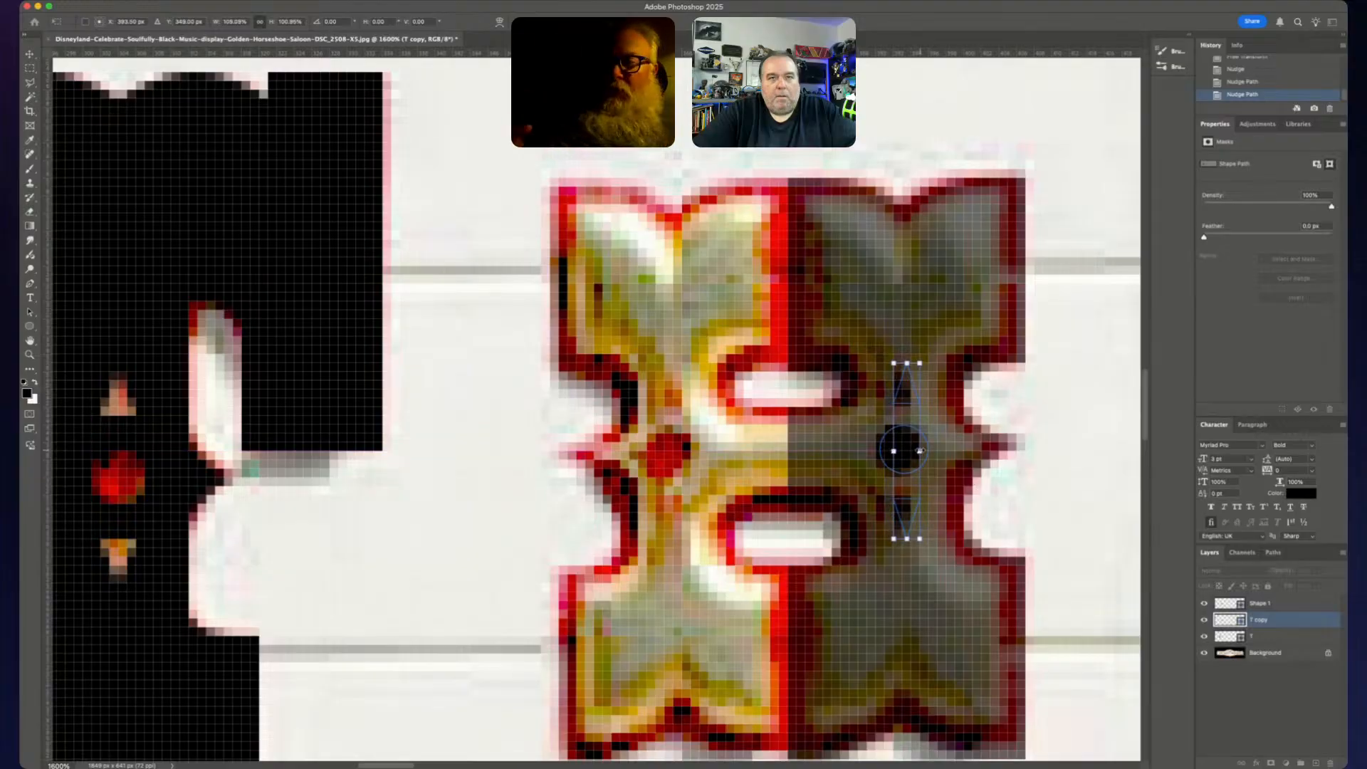
left_click_drag(920, 452, 920, 451)
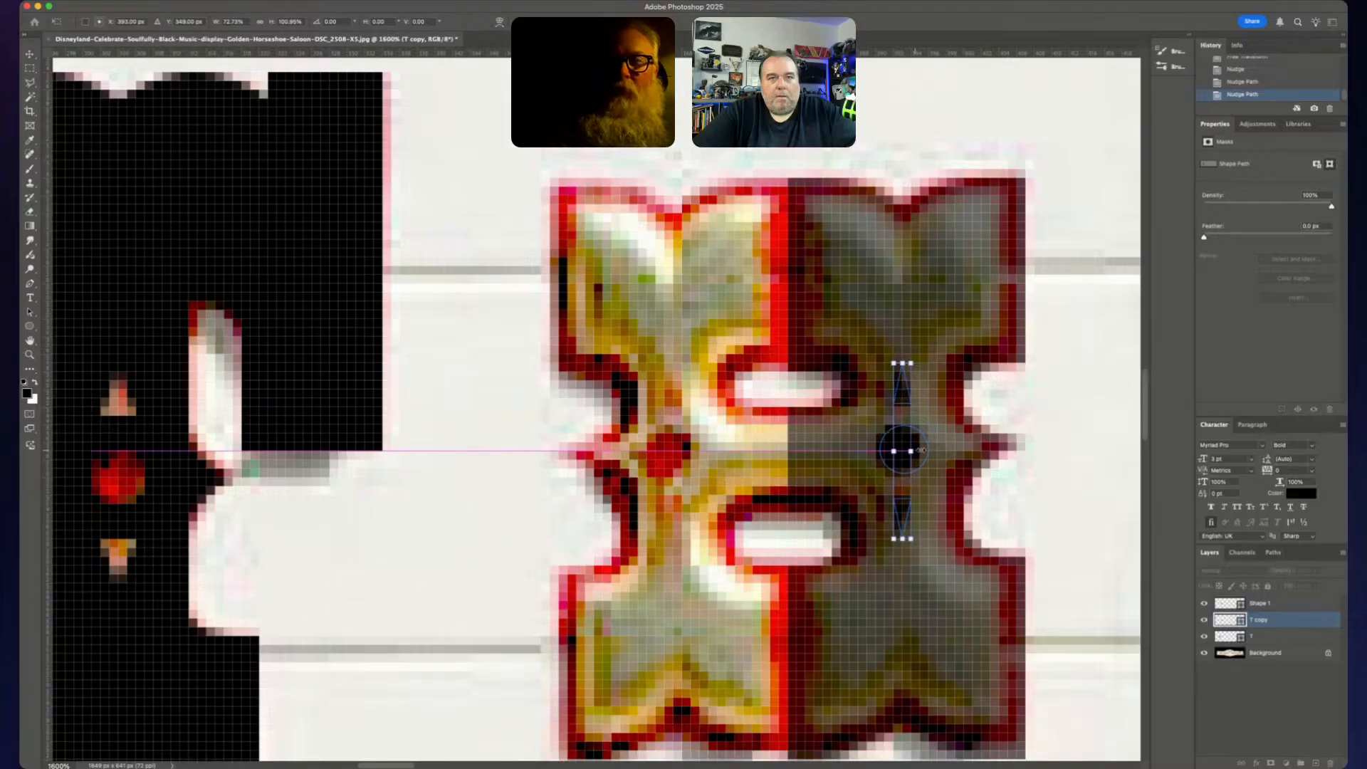
key("Right")
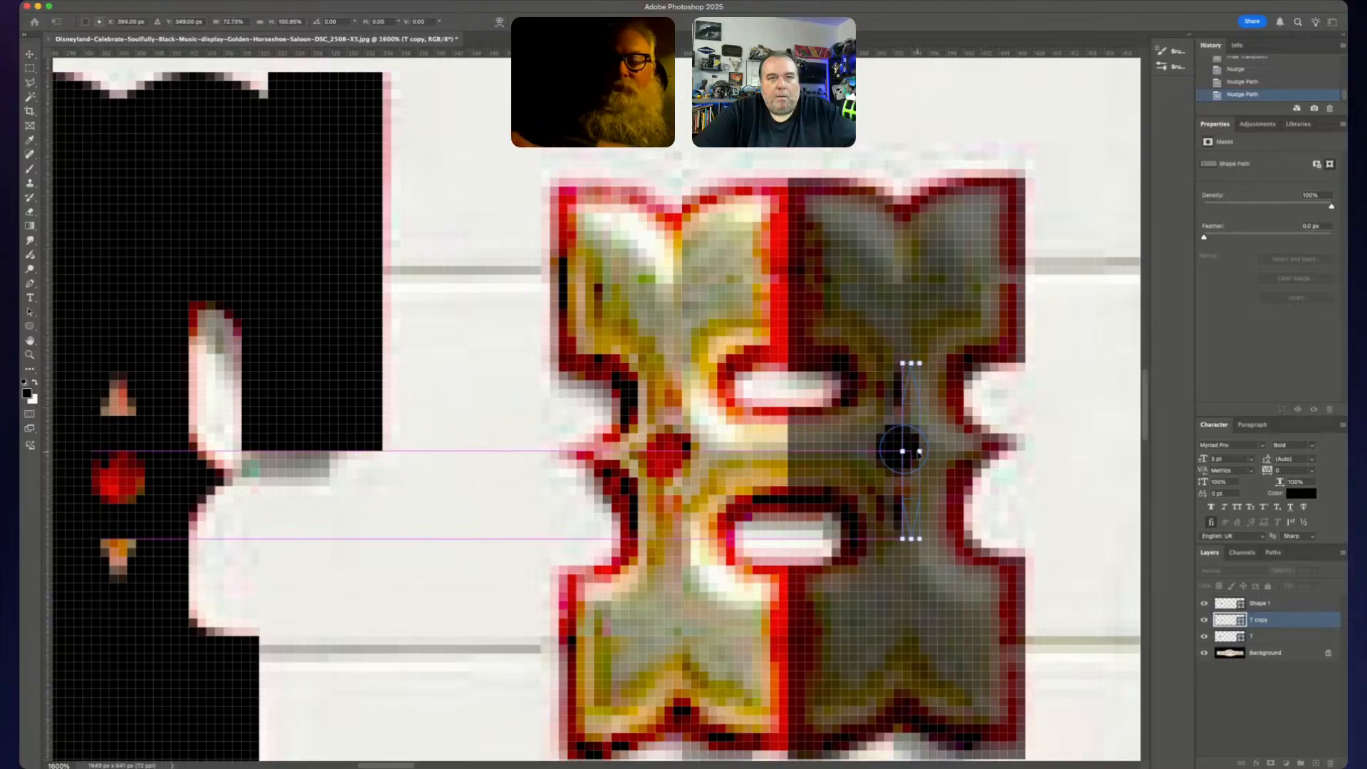
left_click_drag(901, 450, 894, 450)
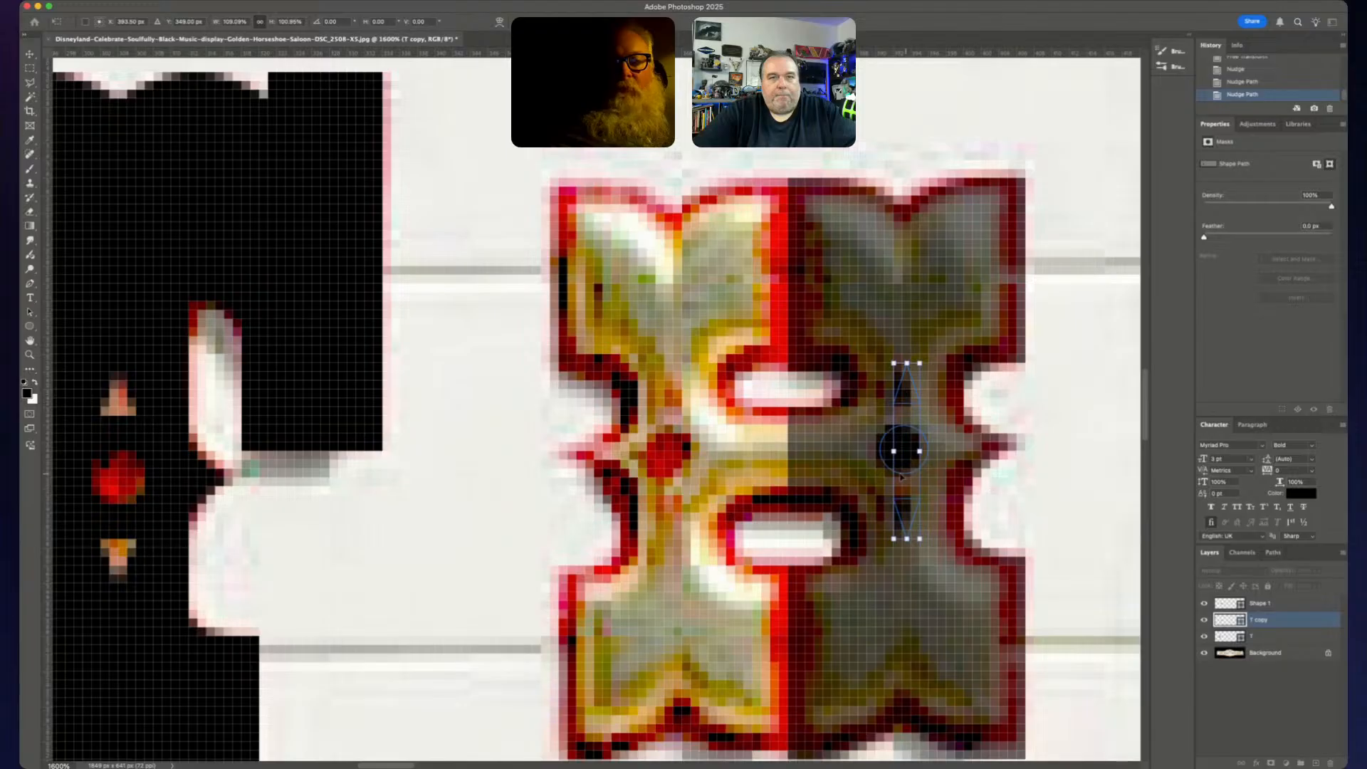
mouse_move(893, 452)
left_mouse_down()
mouse_move(876, 453)
mouse_move(893, 454)
left_mouse_up()
key("Return")
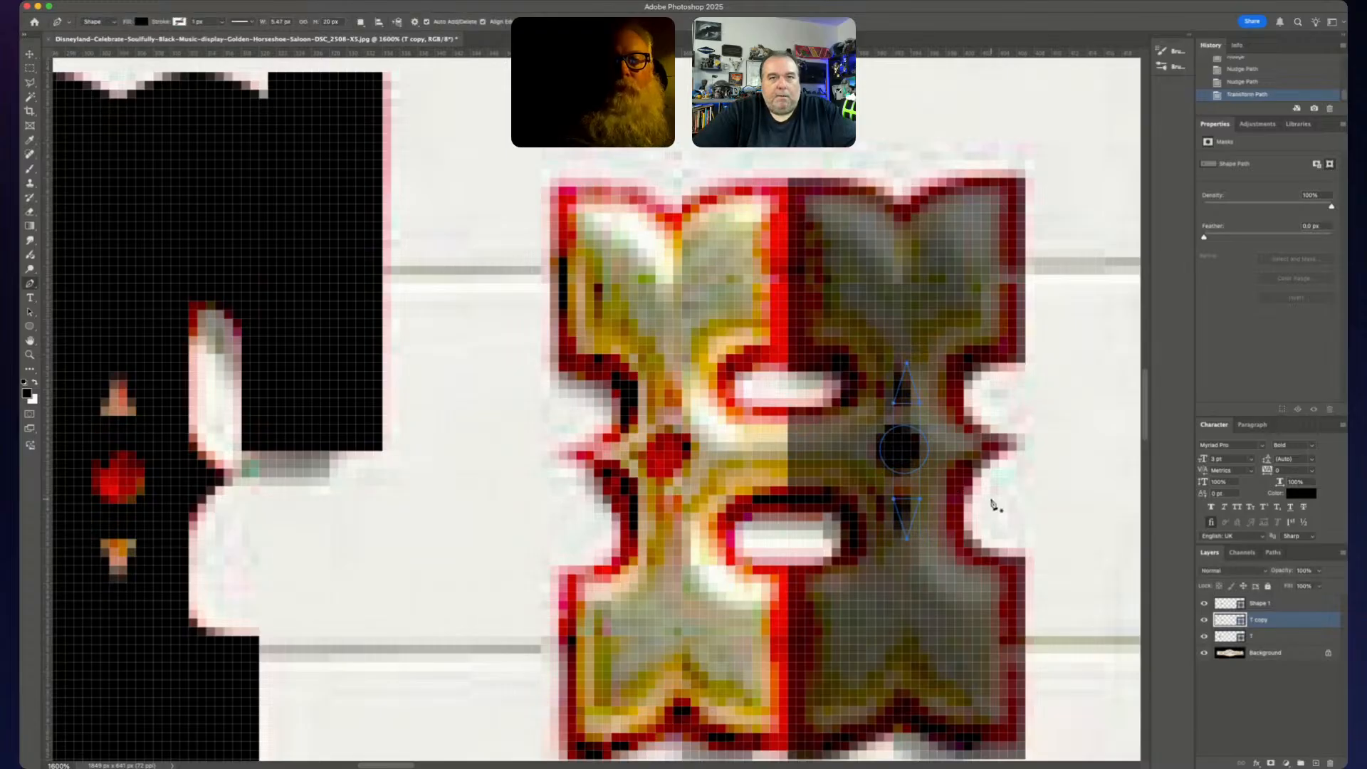
- Scale the T copy's circle path up proportionally to about 5.88 px so it covers the second letter's red dot
left_click(926, 454)
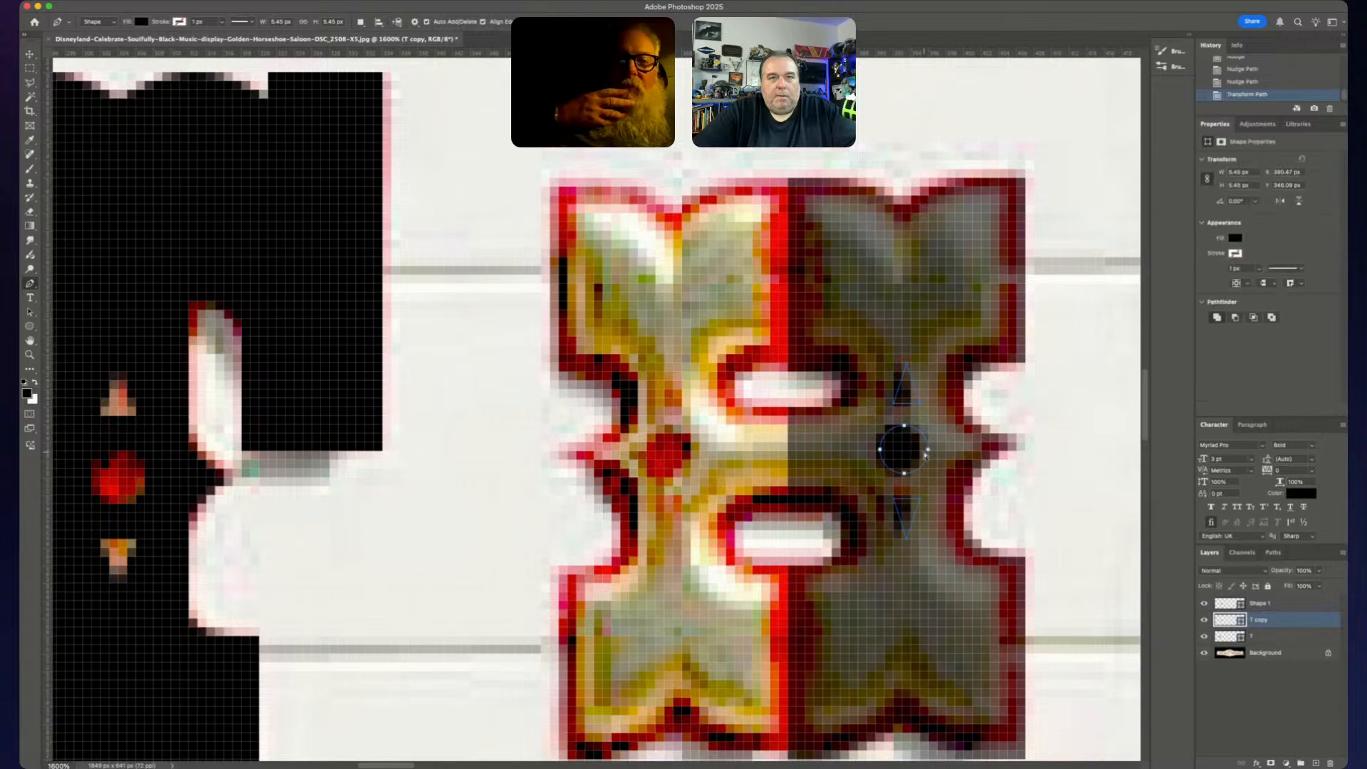
key("super+t")
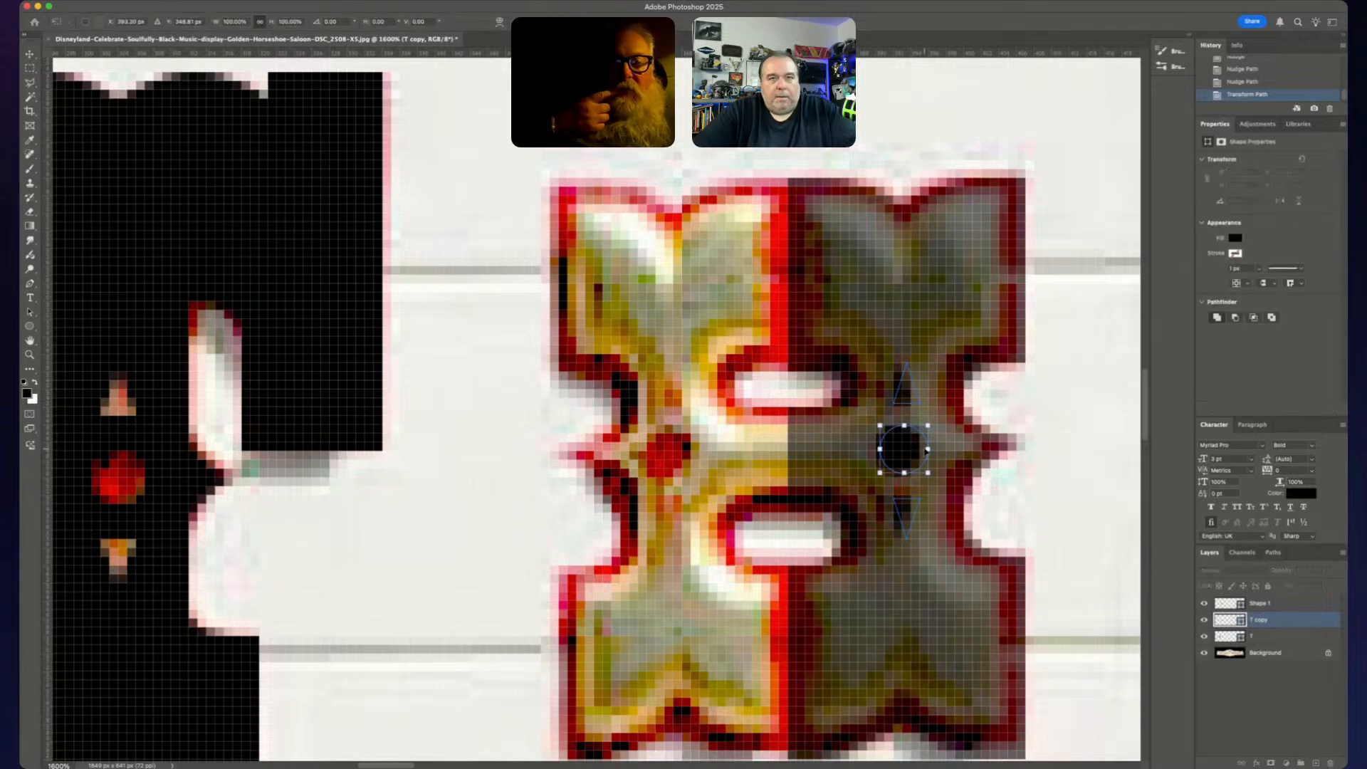
left_click_drag(930, 450, 933, 451)
key("Return")
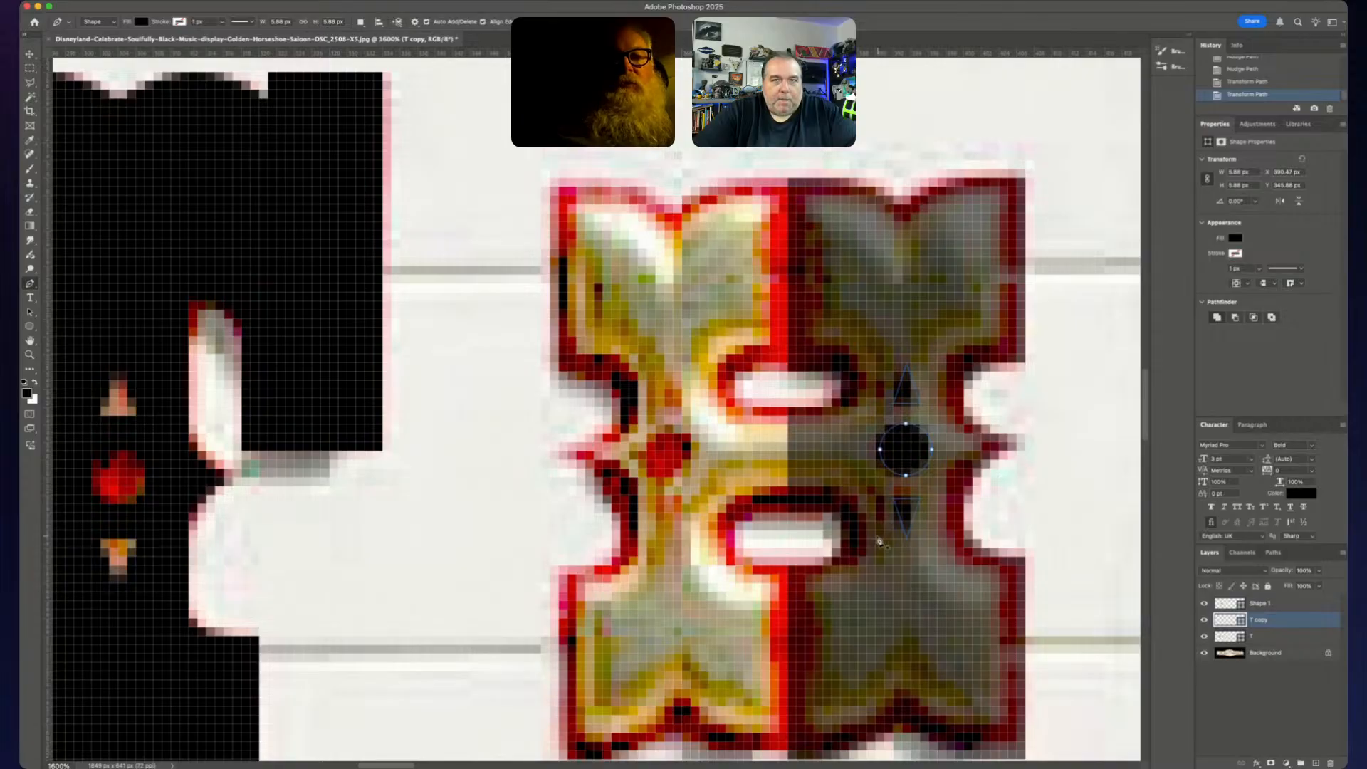
- Try nudging the lower and upper triangle paths closer to the circle, and return them to their positions
left_click(907, 519)
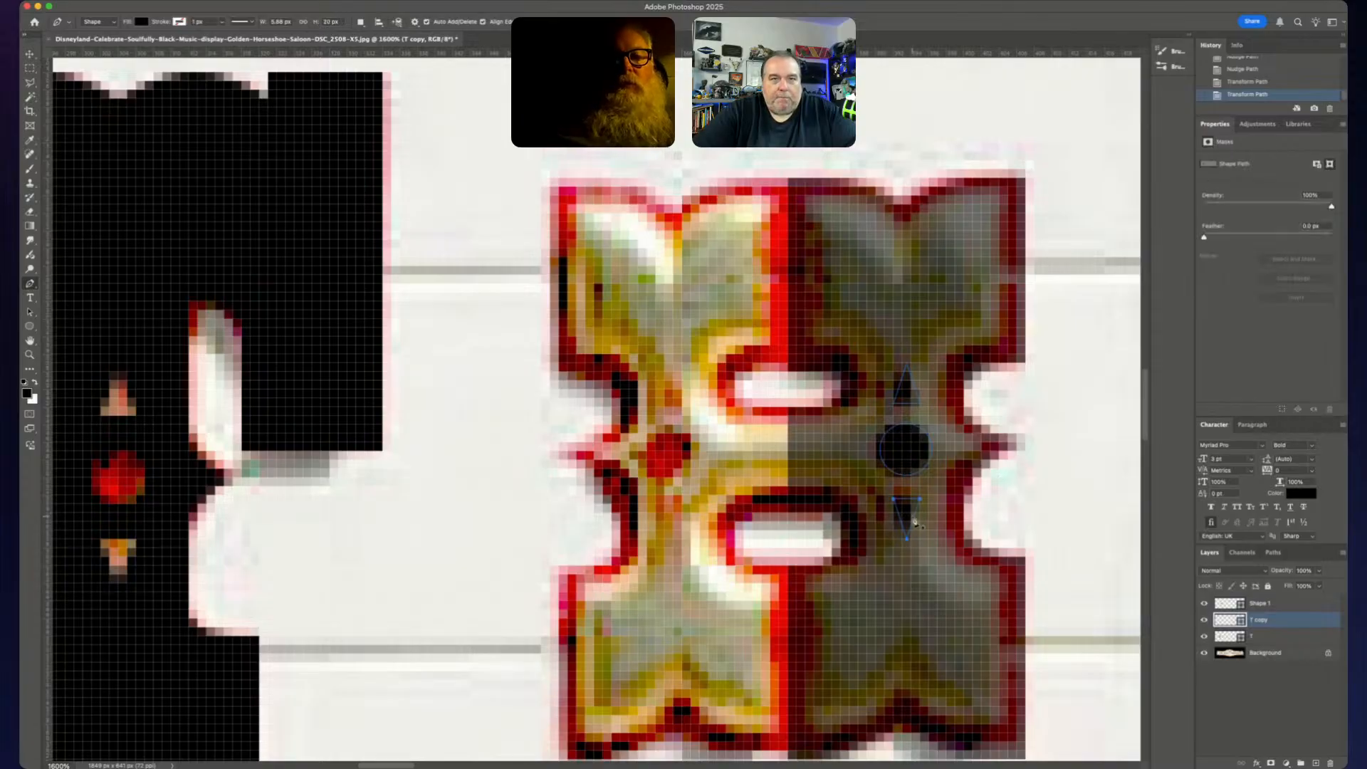
key("Up")
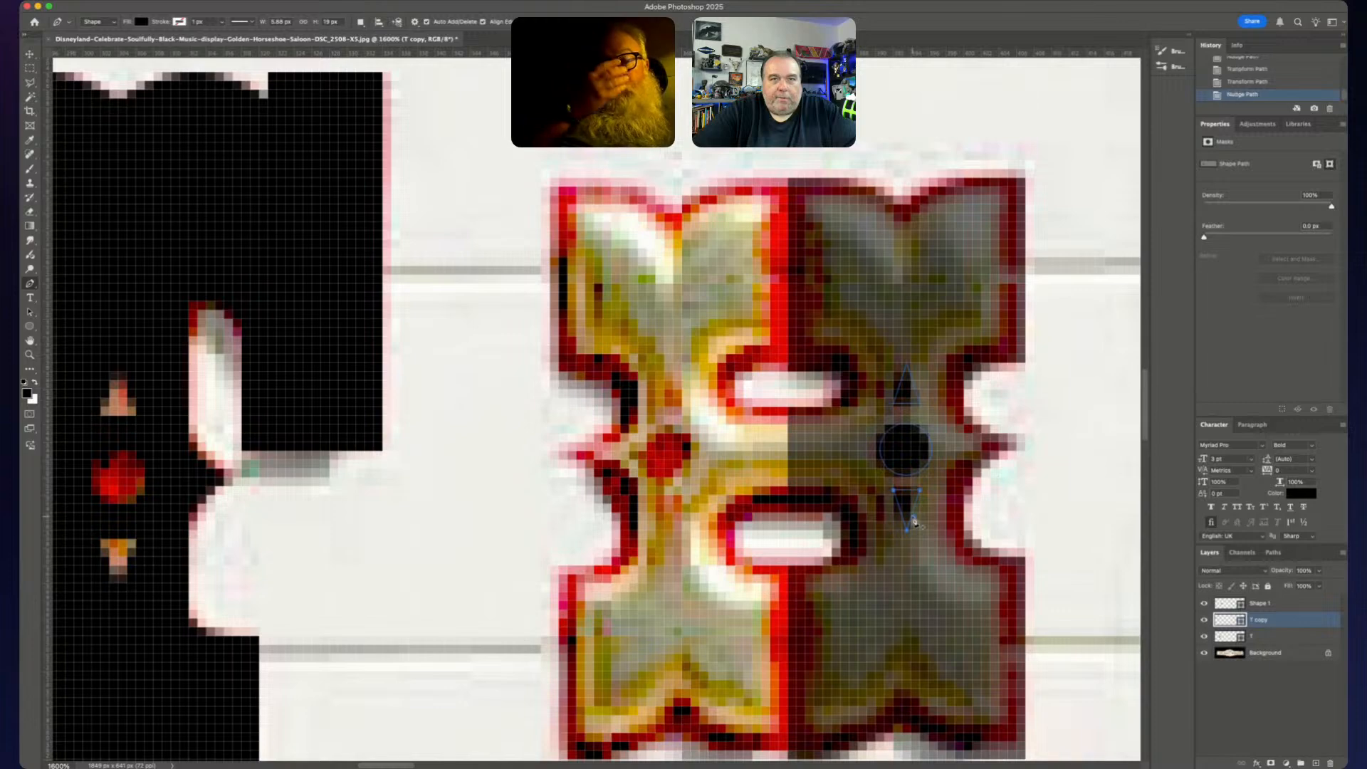
key("Down")
key("Down")
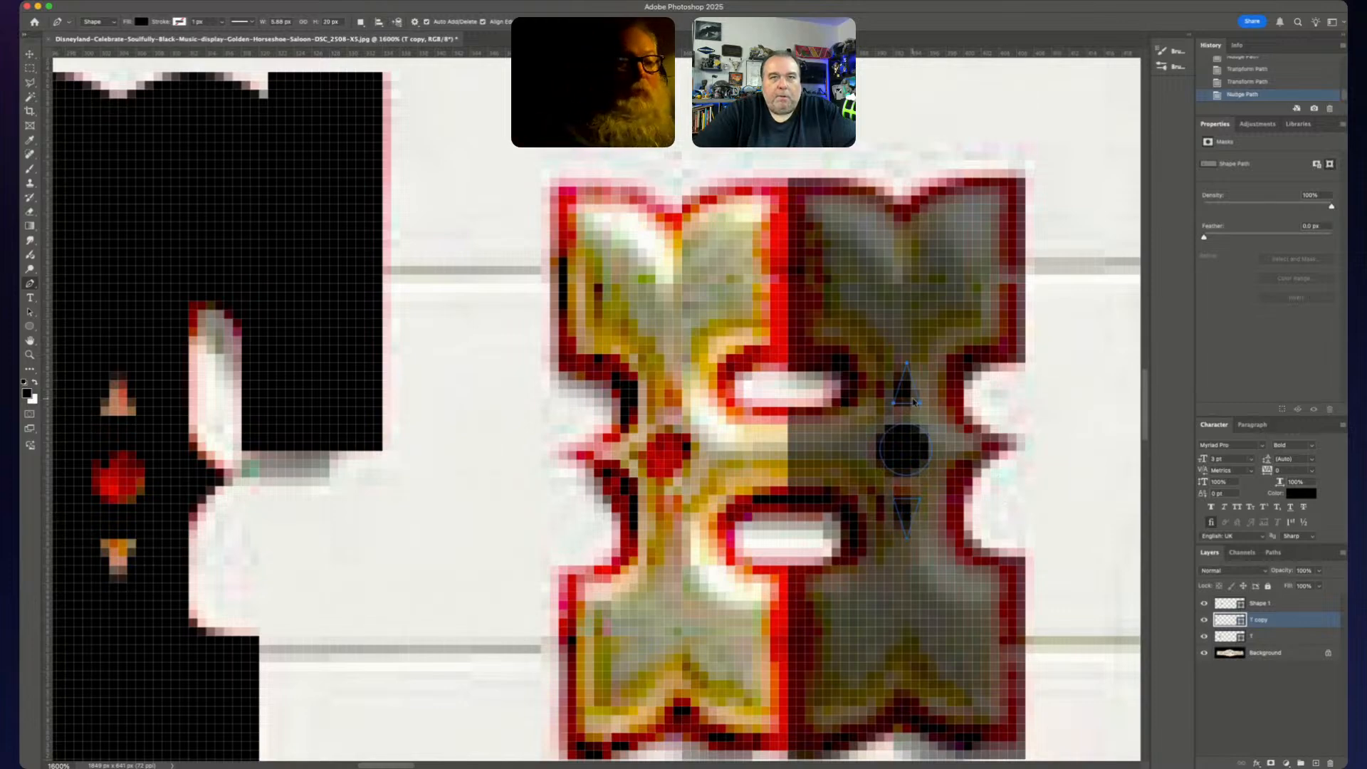
key("Down")
key("Down")
key("Up")
key("Up")
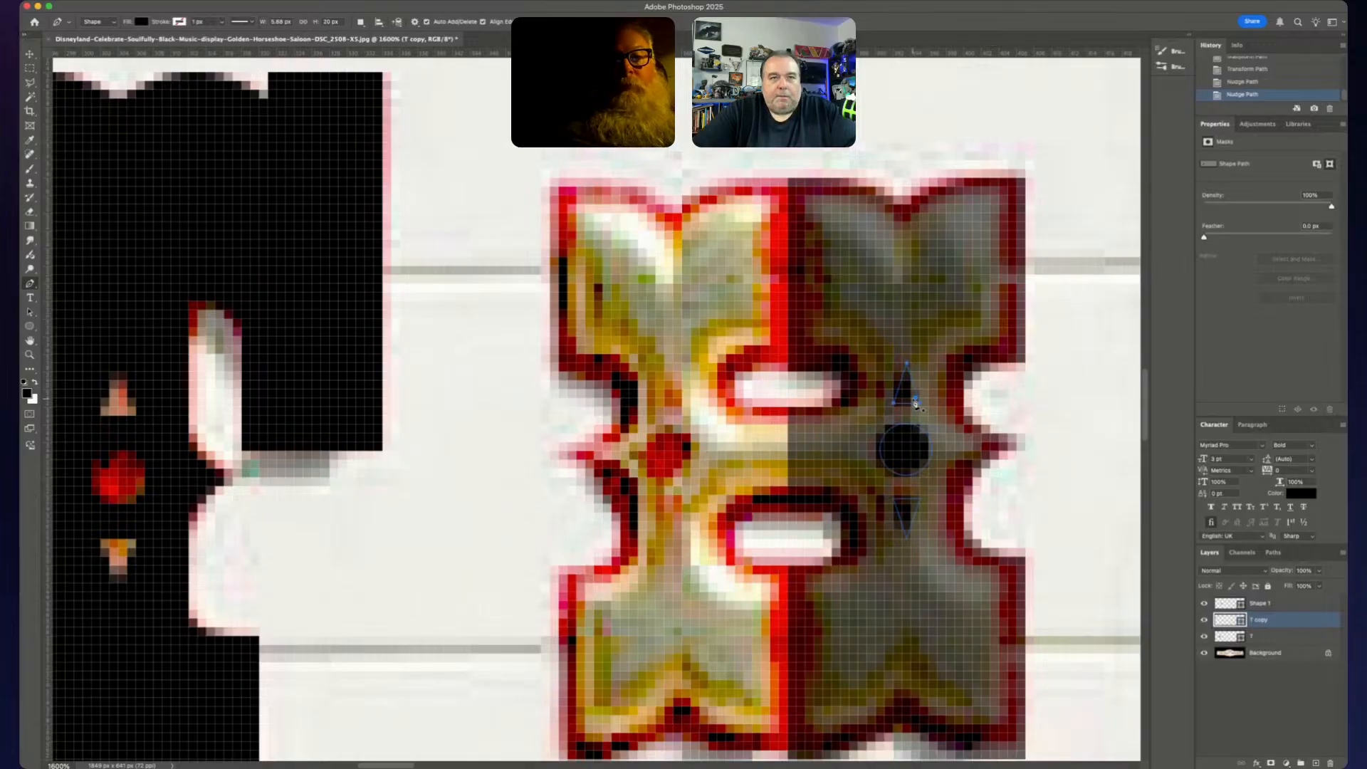
key("Return")
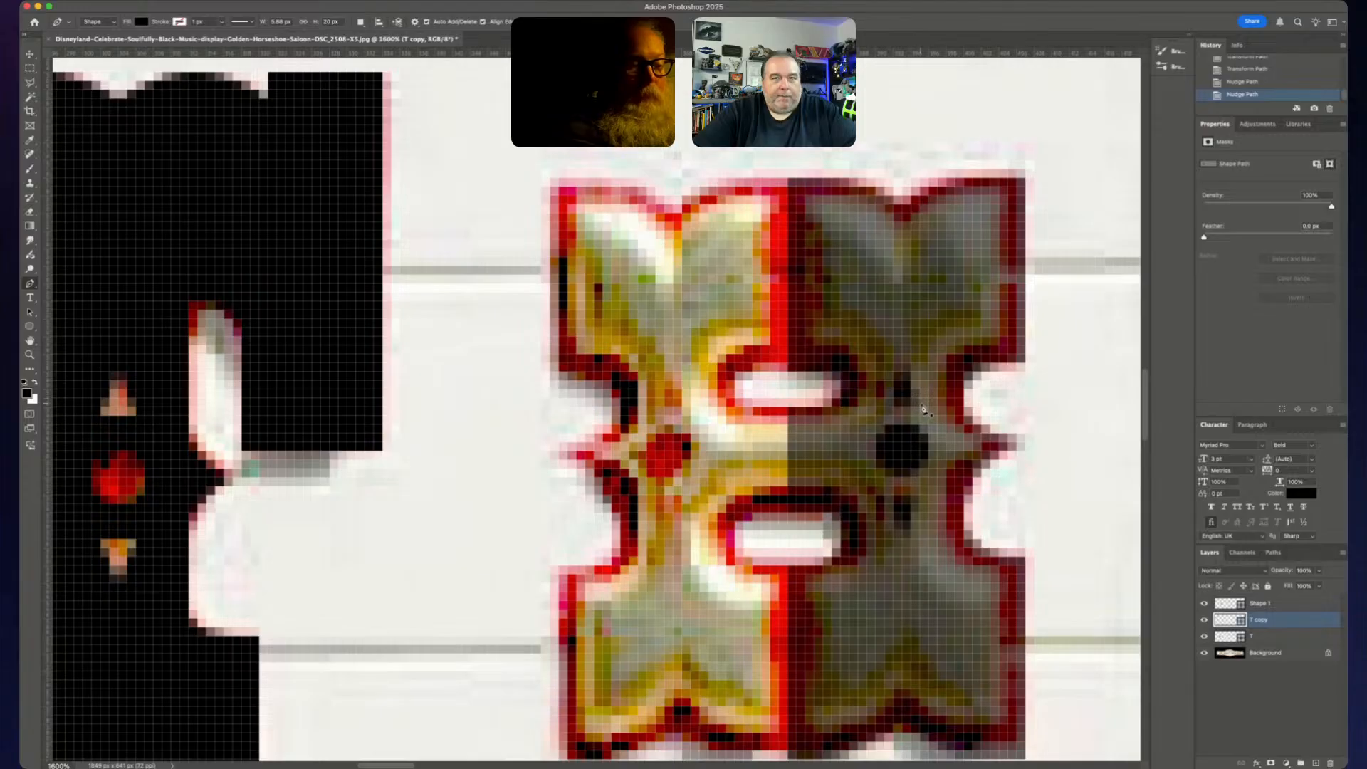
- Merge the T copy ornaments and the traced half-letter Shape 1 into a single shape layer
key("v")
left_click(922, 429, "shift")
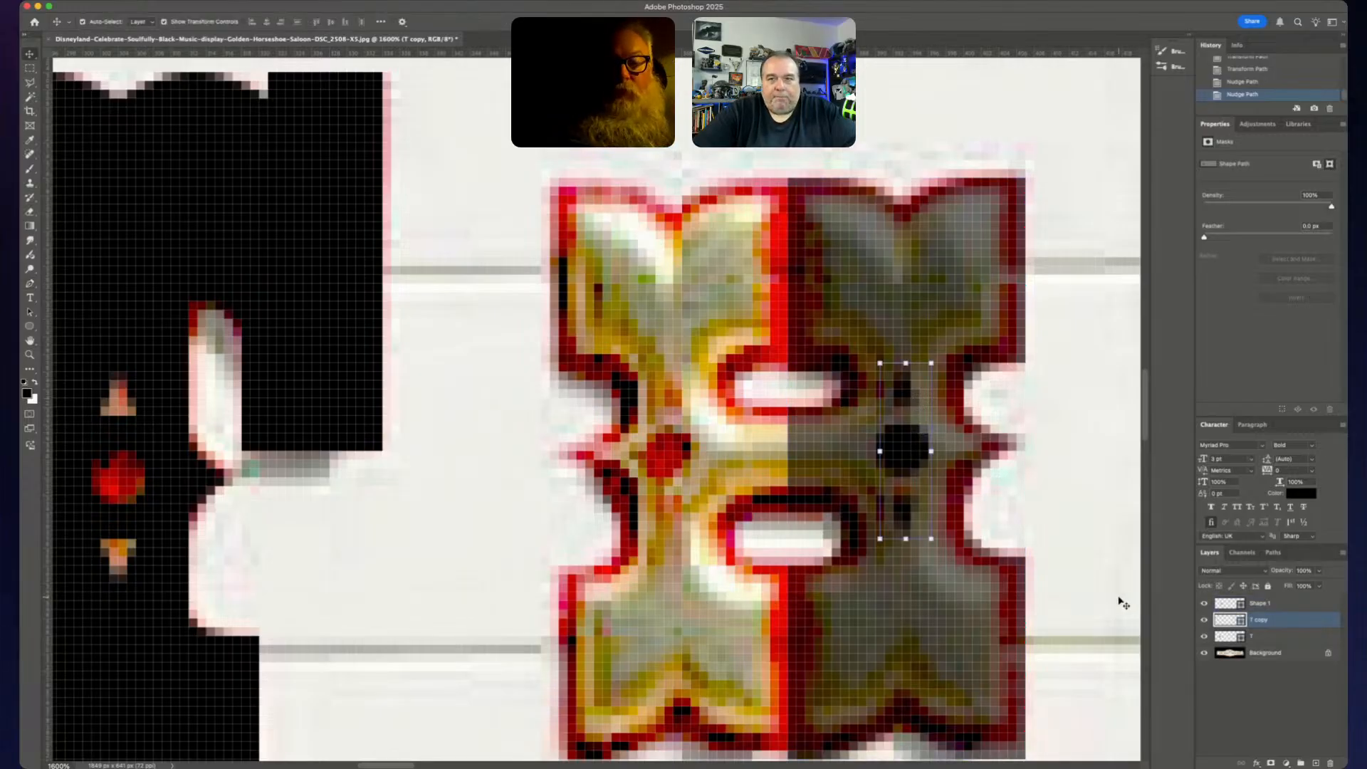
right_click(1289, 612)
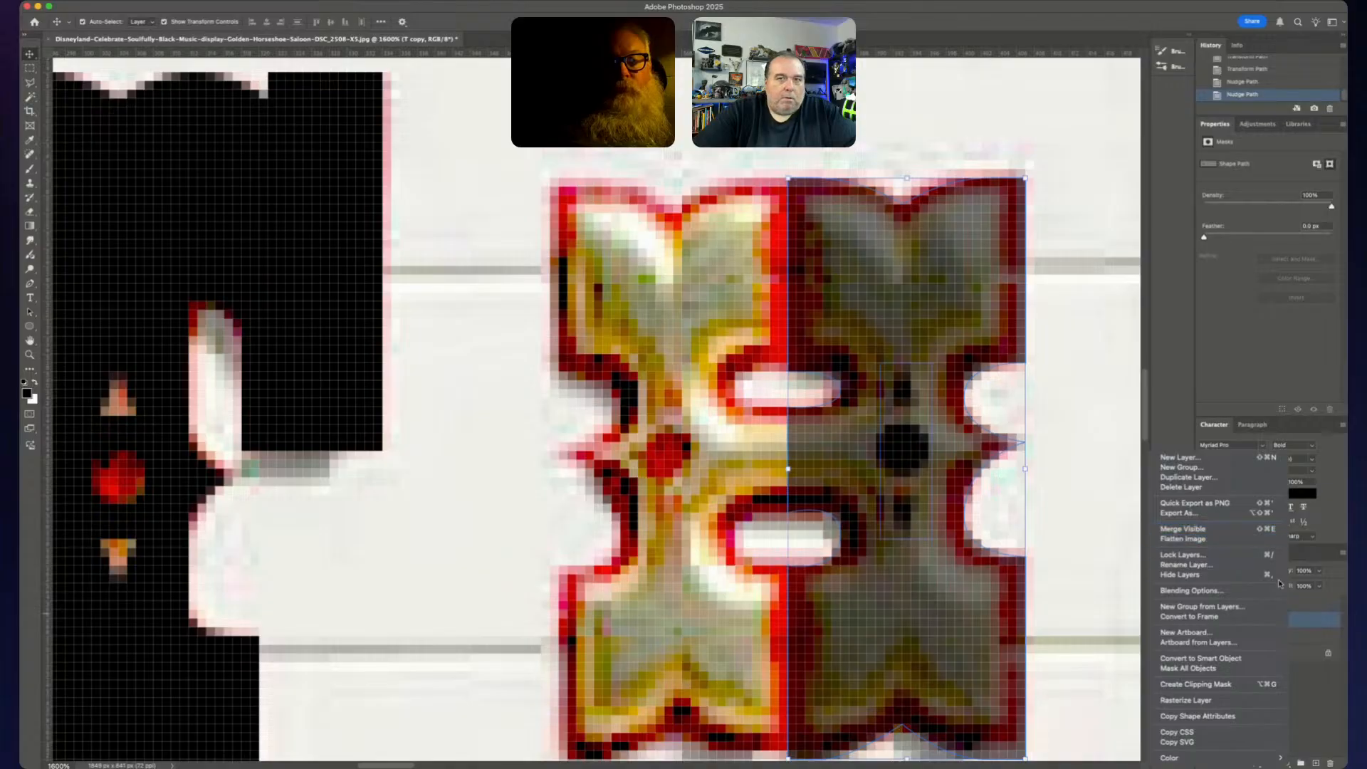
left_click(1287, 640)
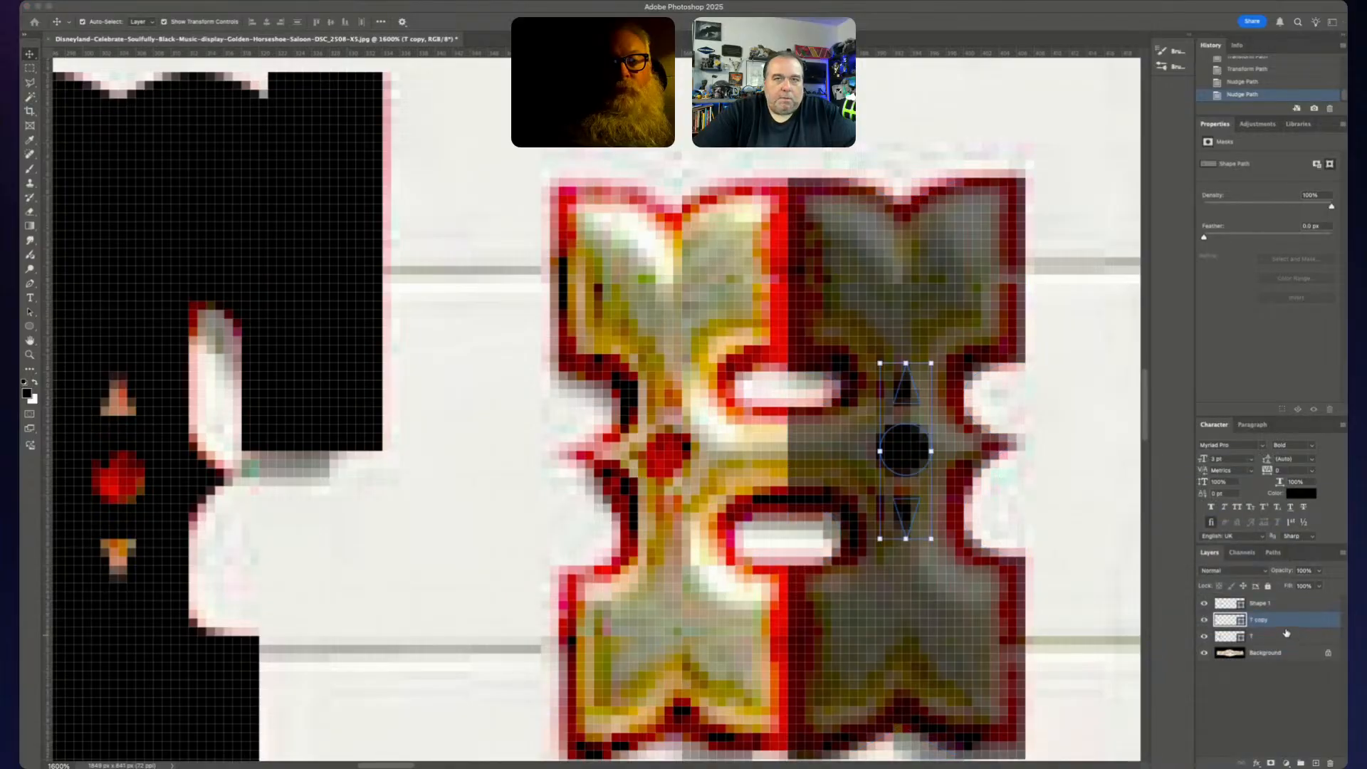
left_click(1286, 605, "shift")
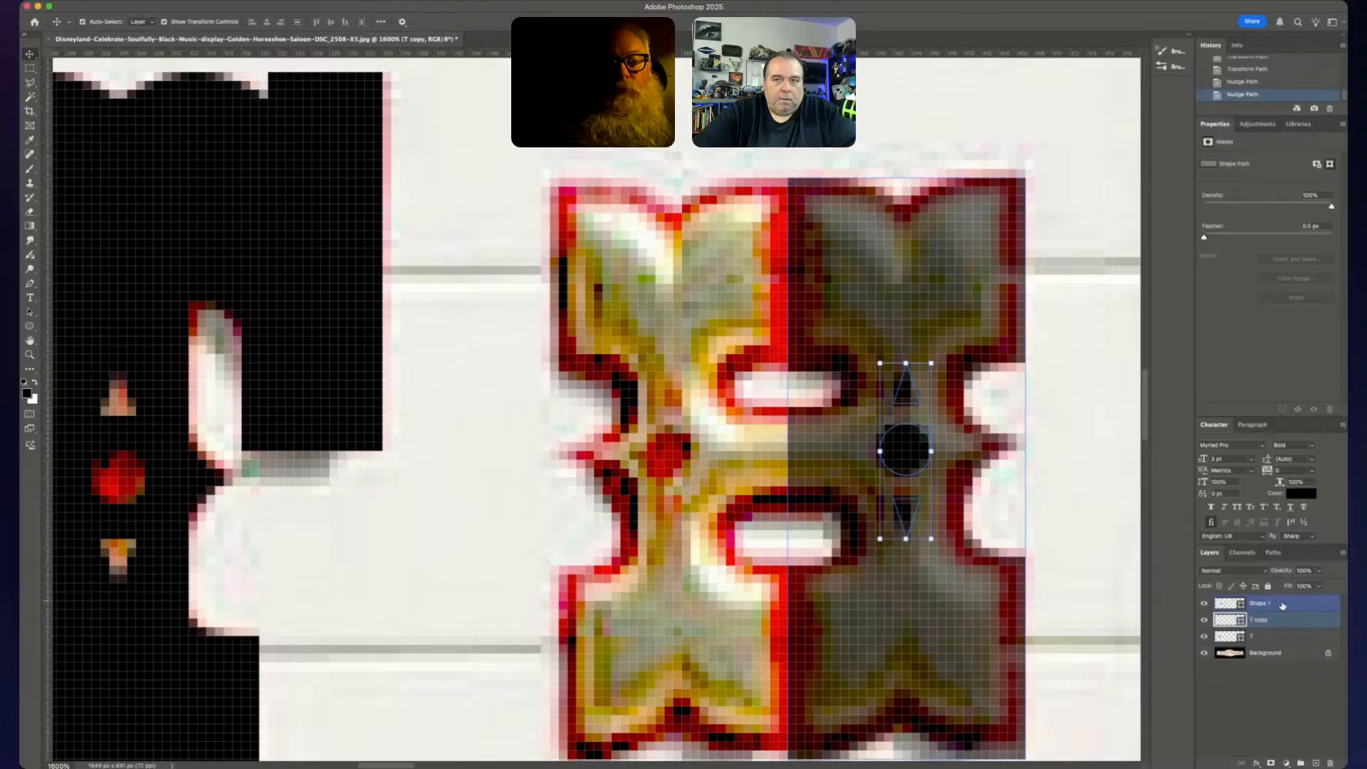
right_click(1288, 606)
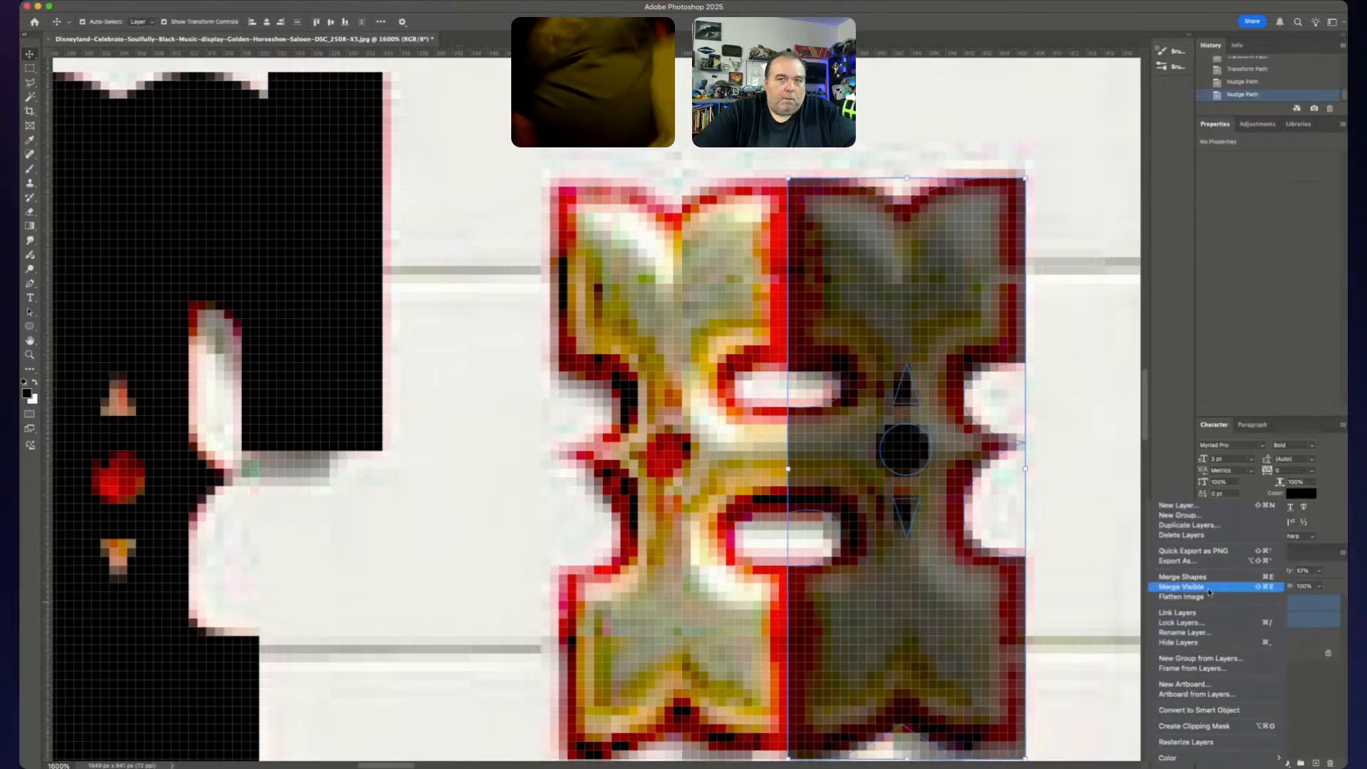
left_click(1197, 577)
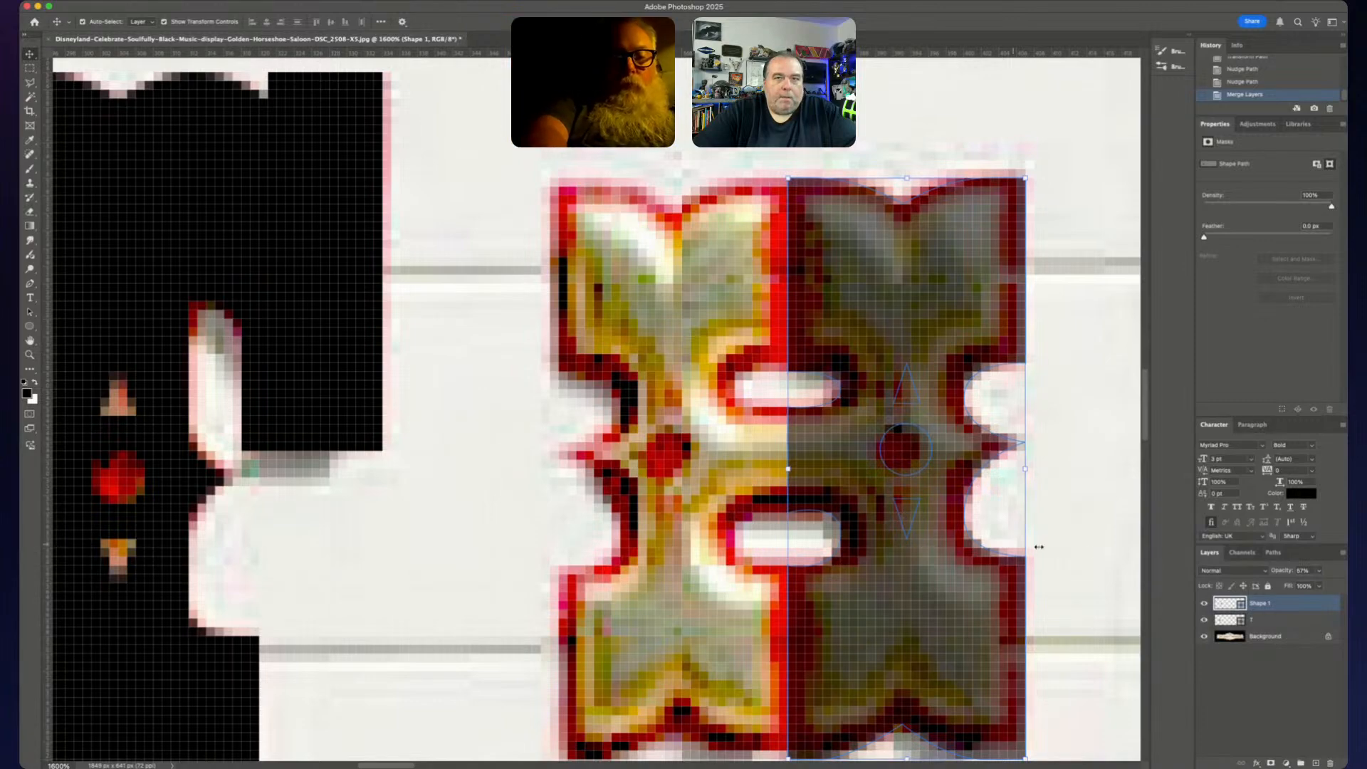
- Try to select the lower triangle and circle paths together inside the merged Shape 1
key("p")
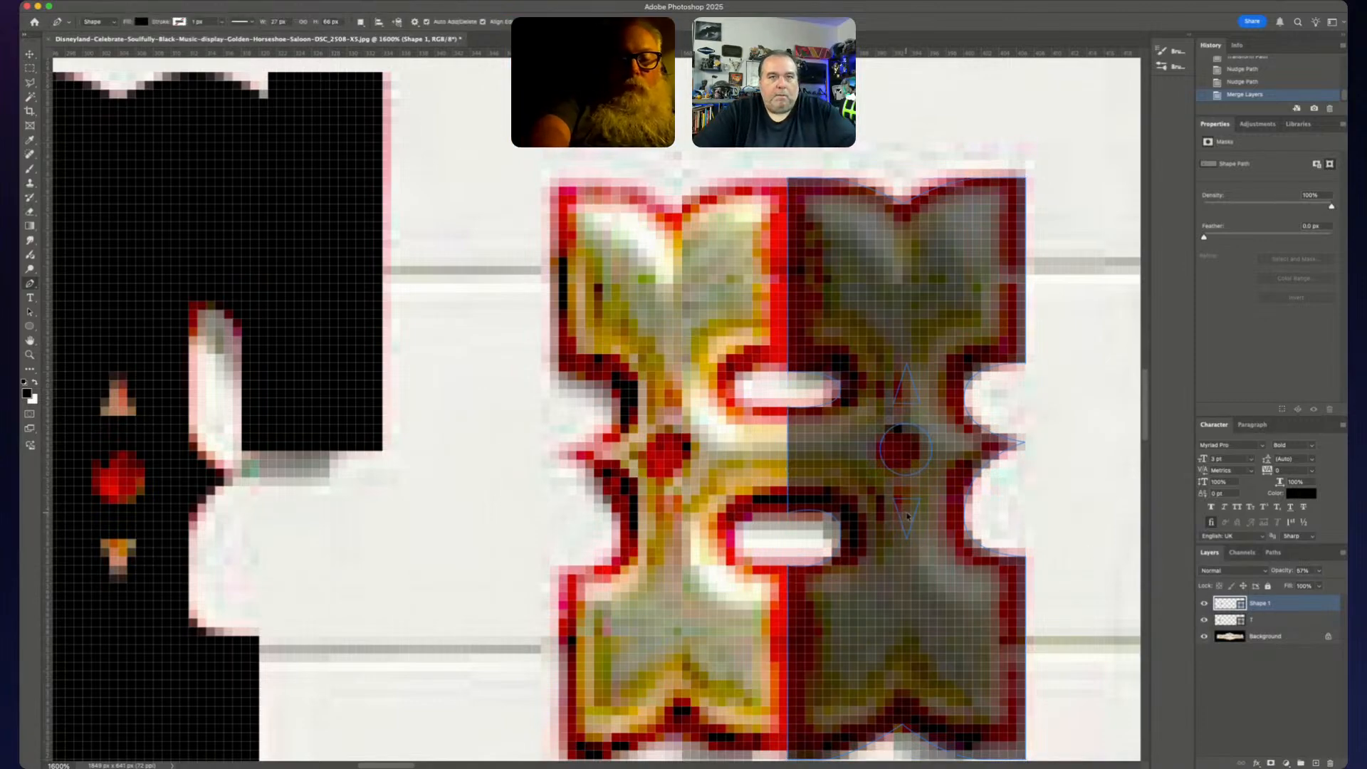
key("Escape")
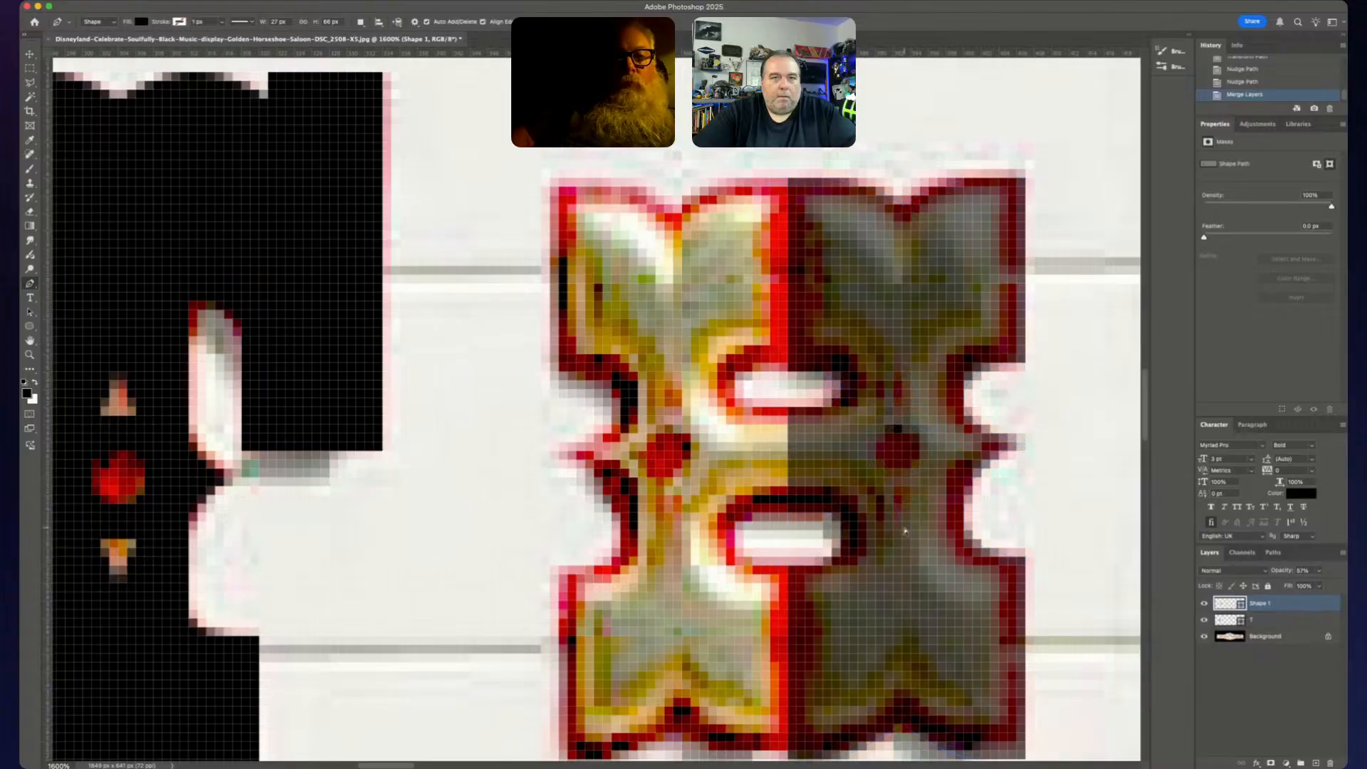
left_click(907, 525, "super")
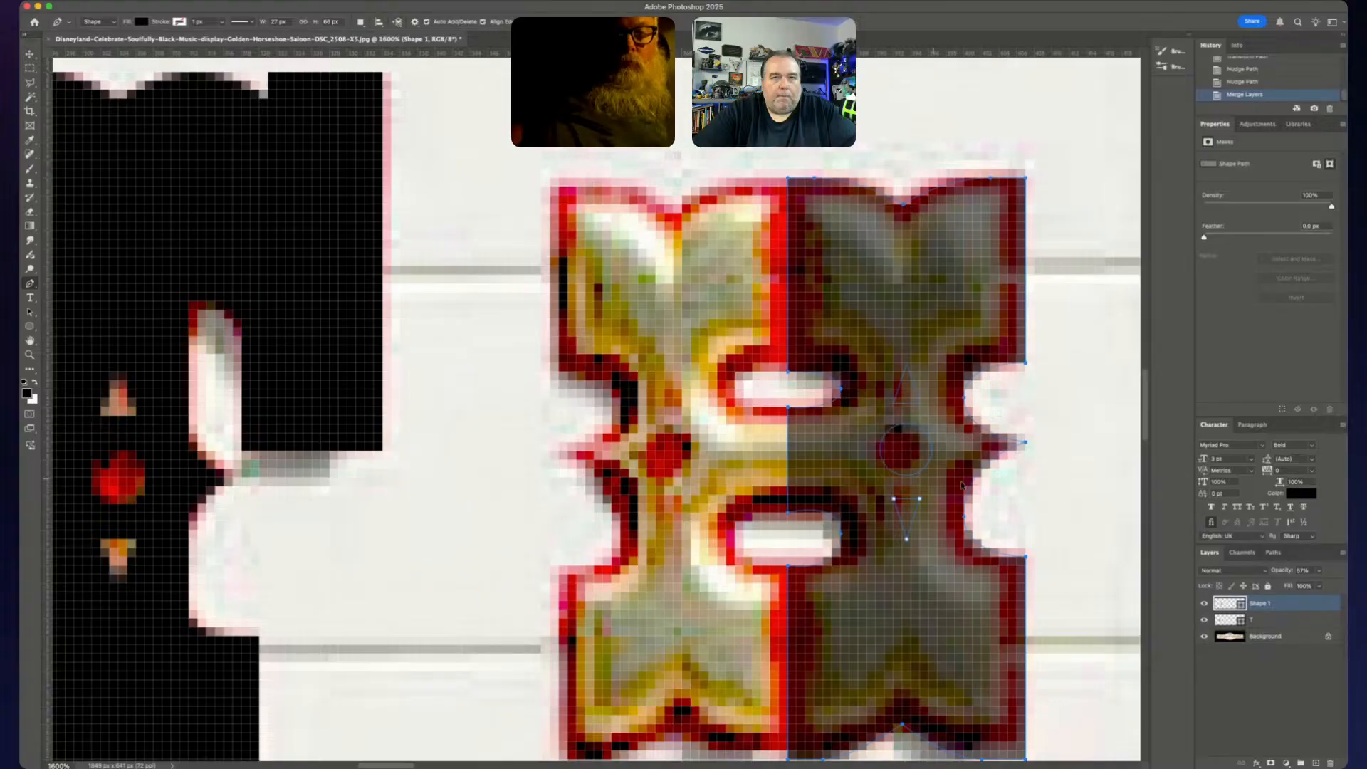
key("Escape")
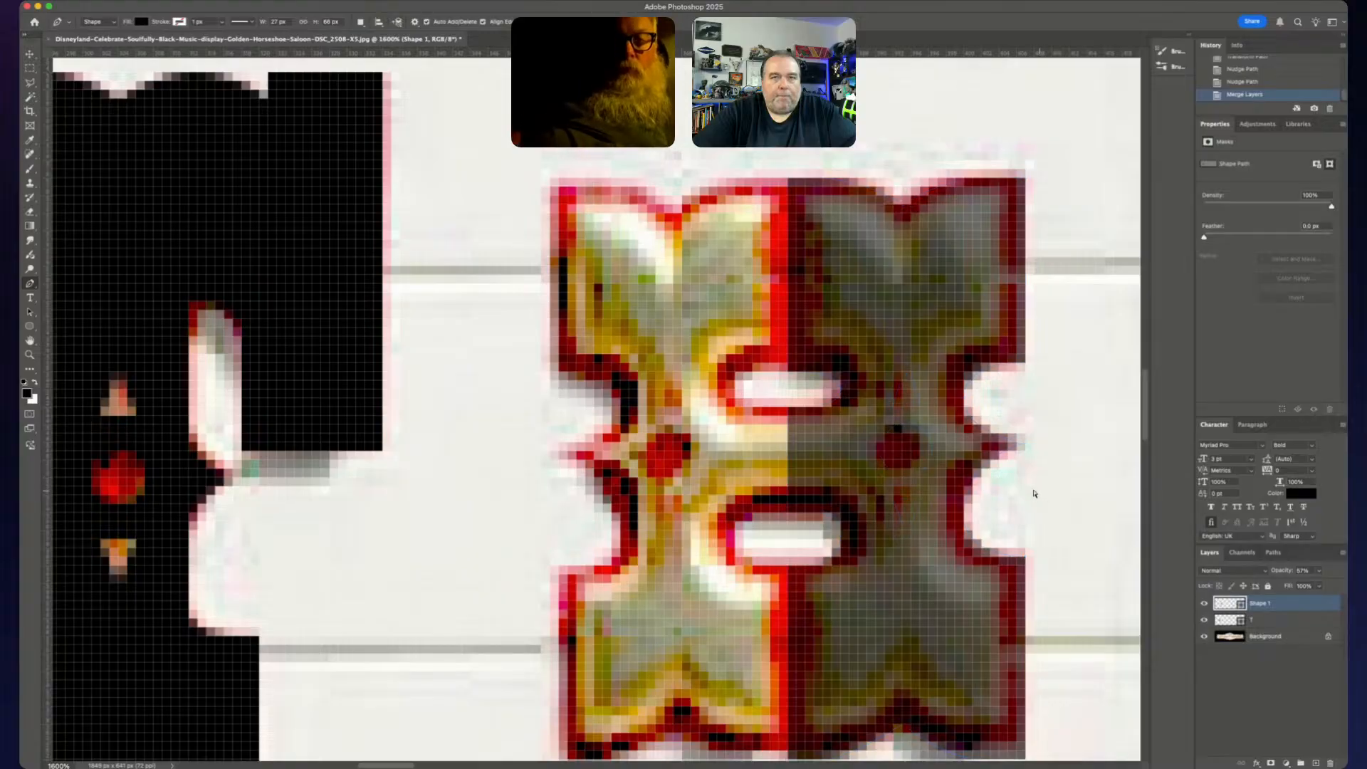
left_click(919, 500, "ctrl")
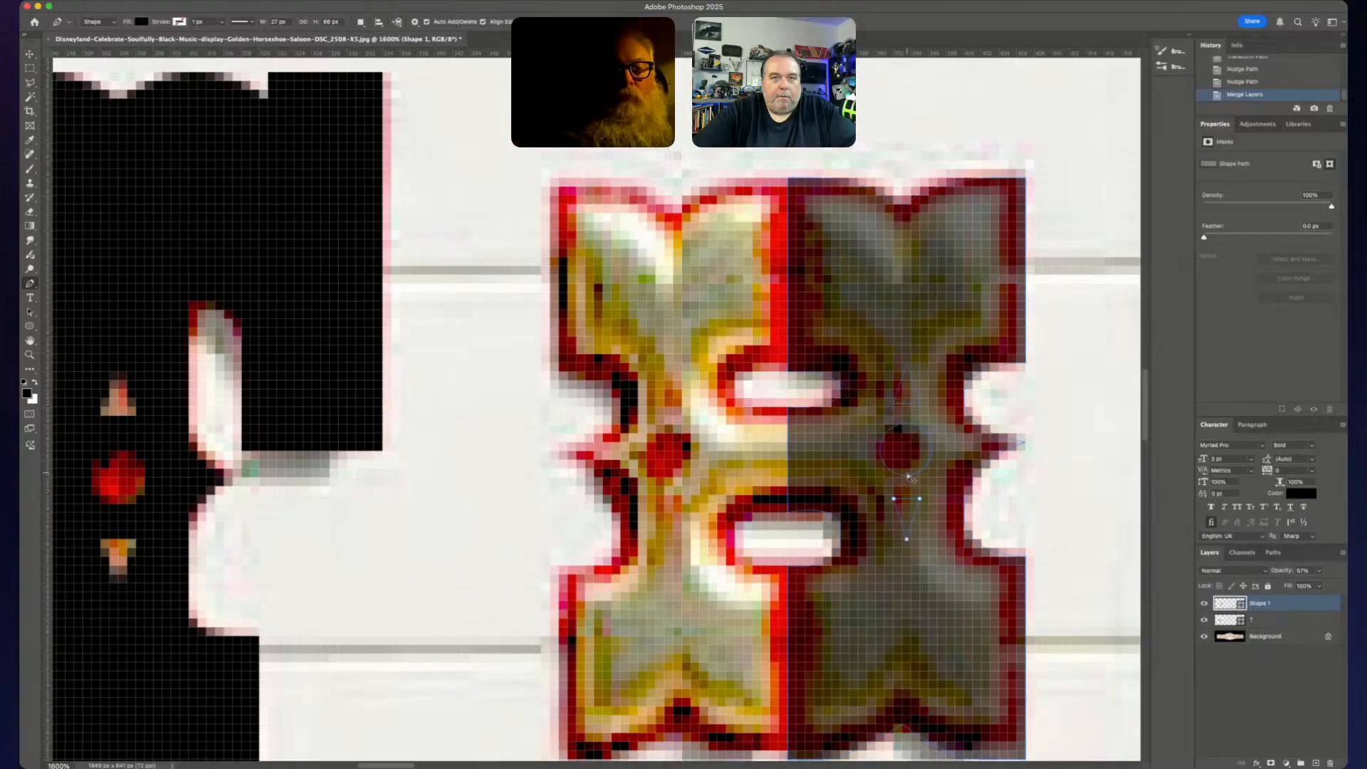
left_click(909, 475, "ctrl")
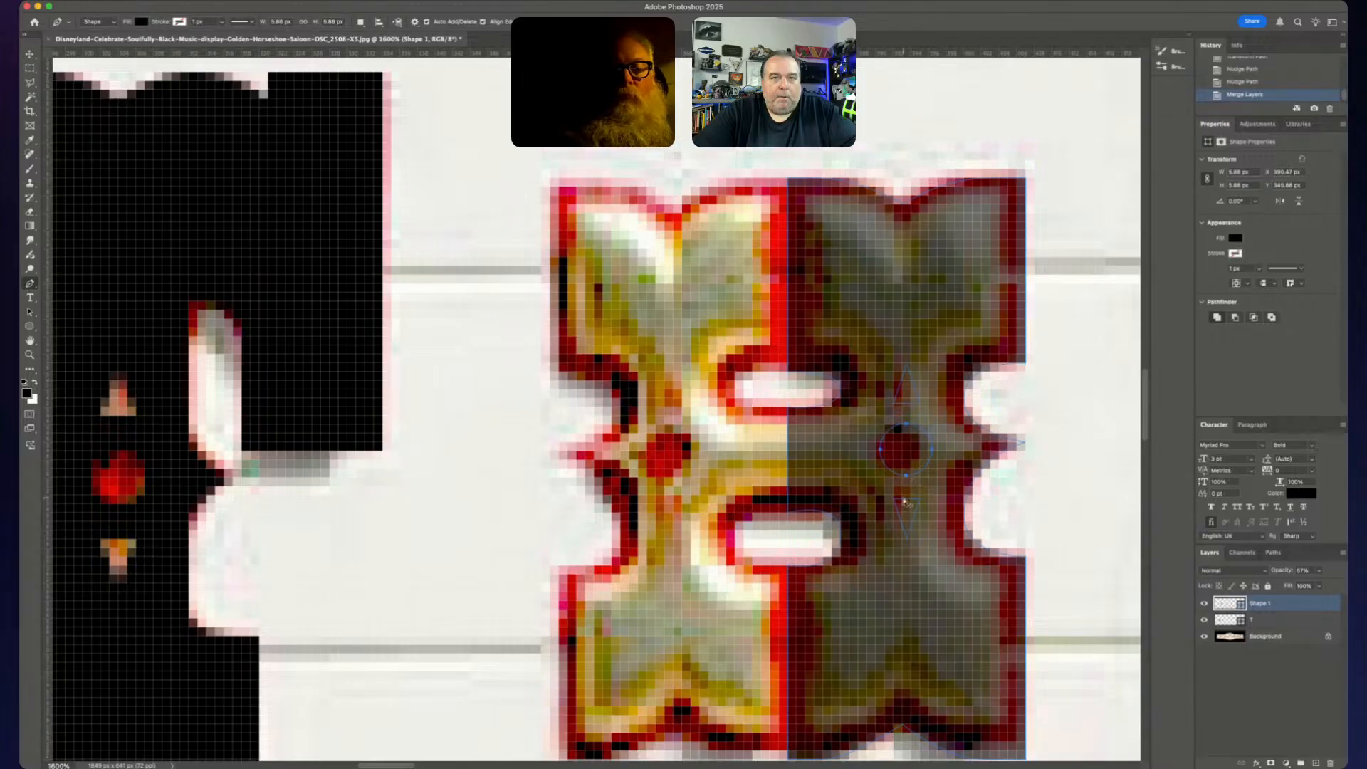
left_click(907, 505, "ctrl")
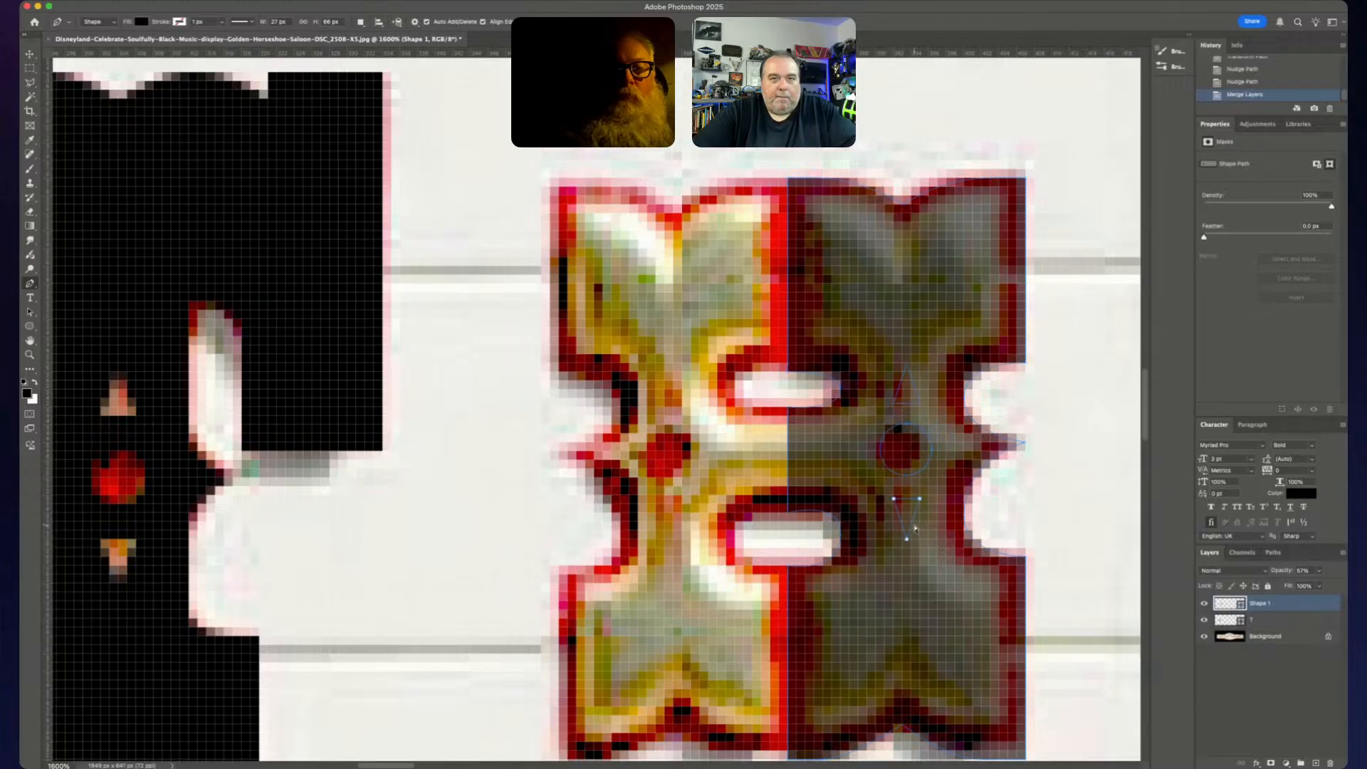
left_click(913, 480, "ctrl")
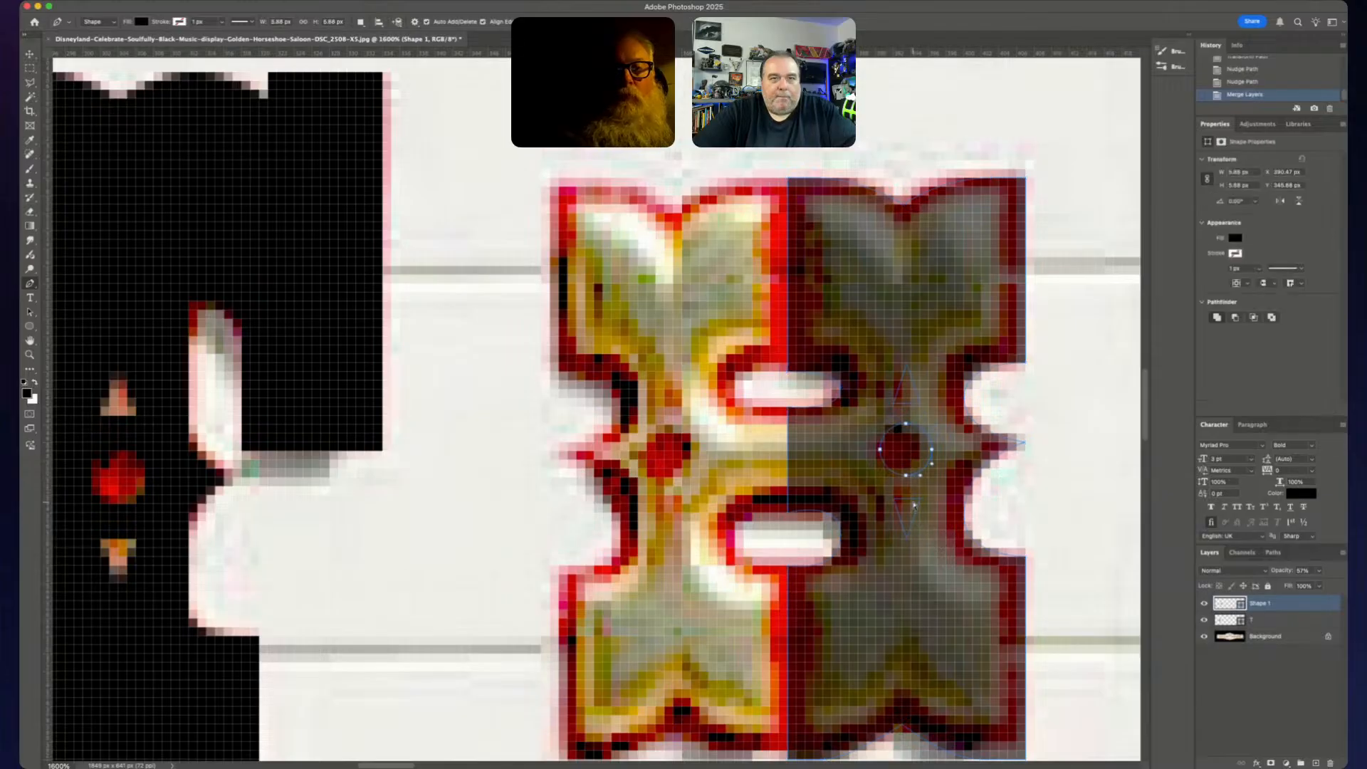
left_click(915, 505, "ctrl")
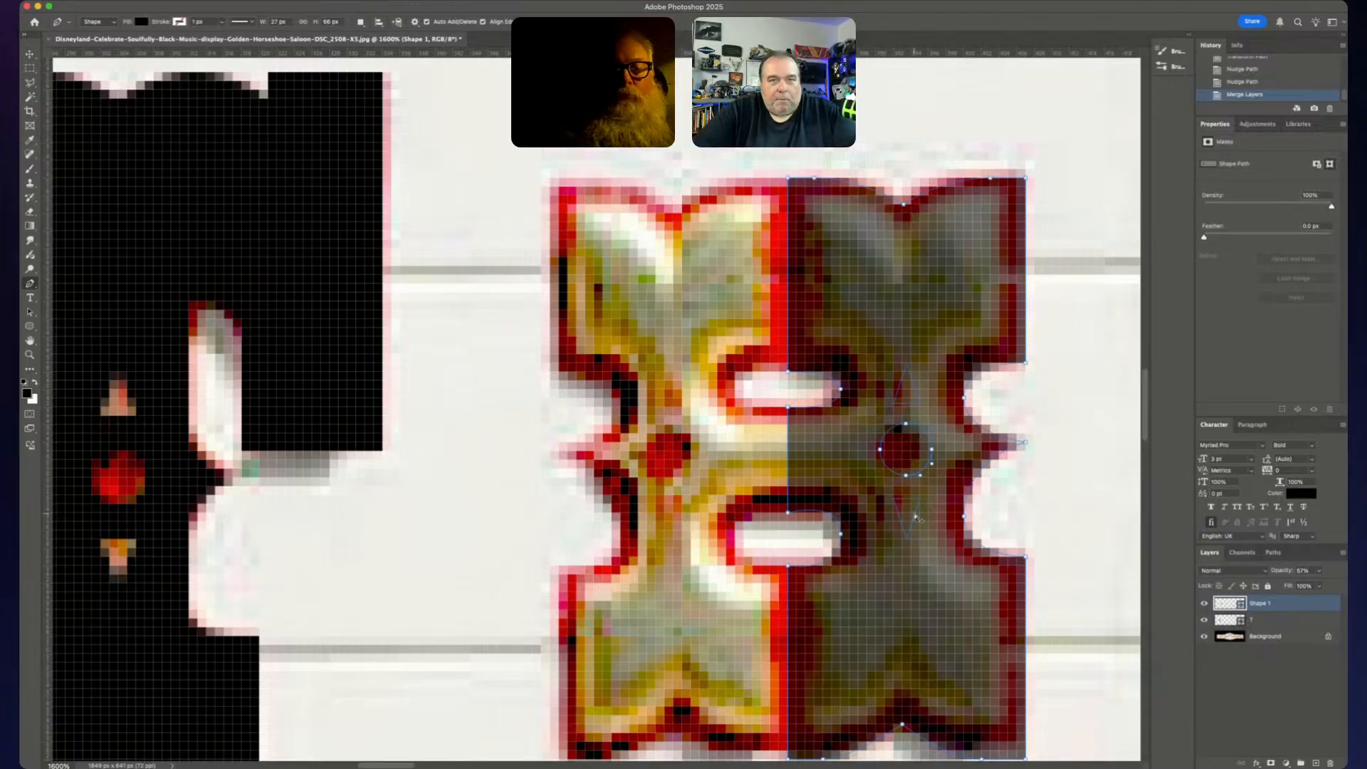
left_click(913, 503, "ctrl")
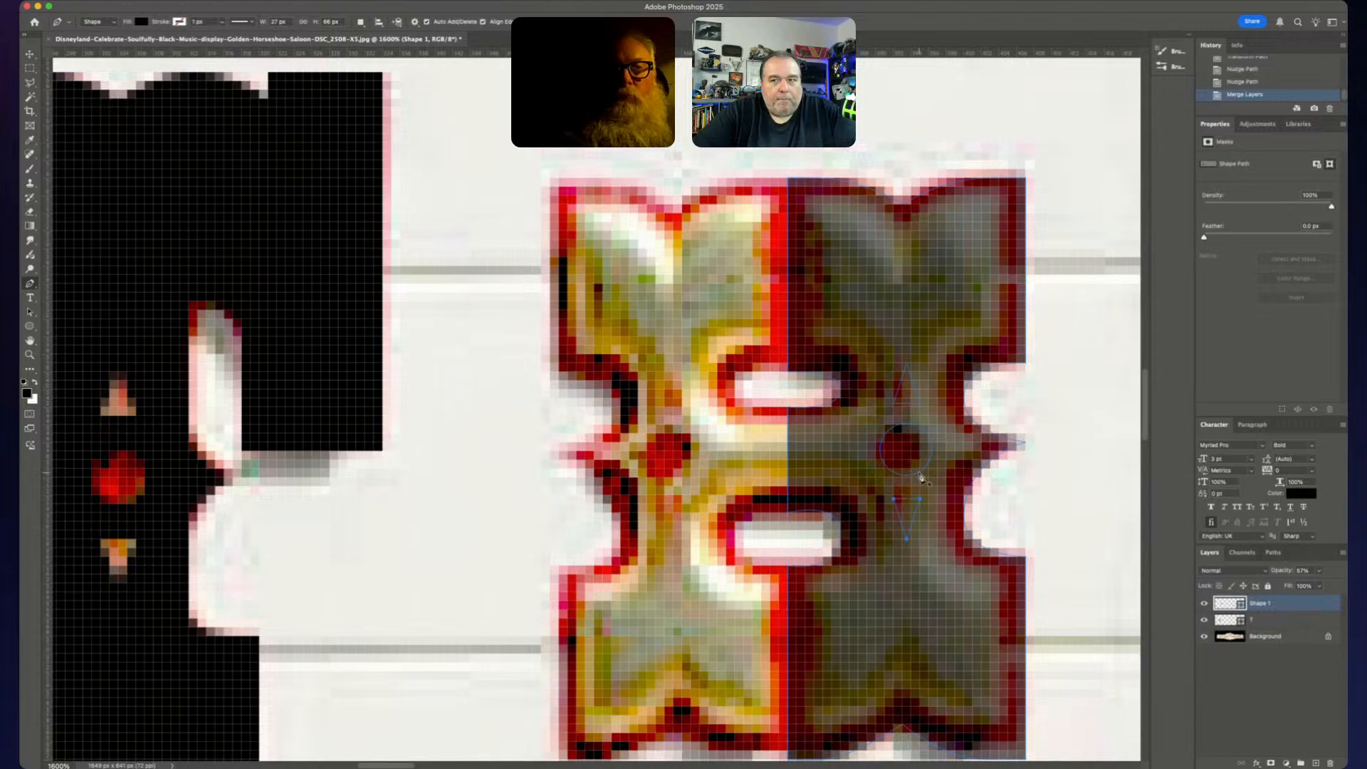
- Try to add the upper triangle to the path selection, and undo the stray path edit
right_click(911, 406)
left_click(909, 408)
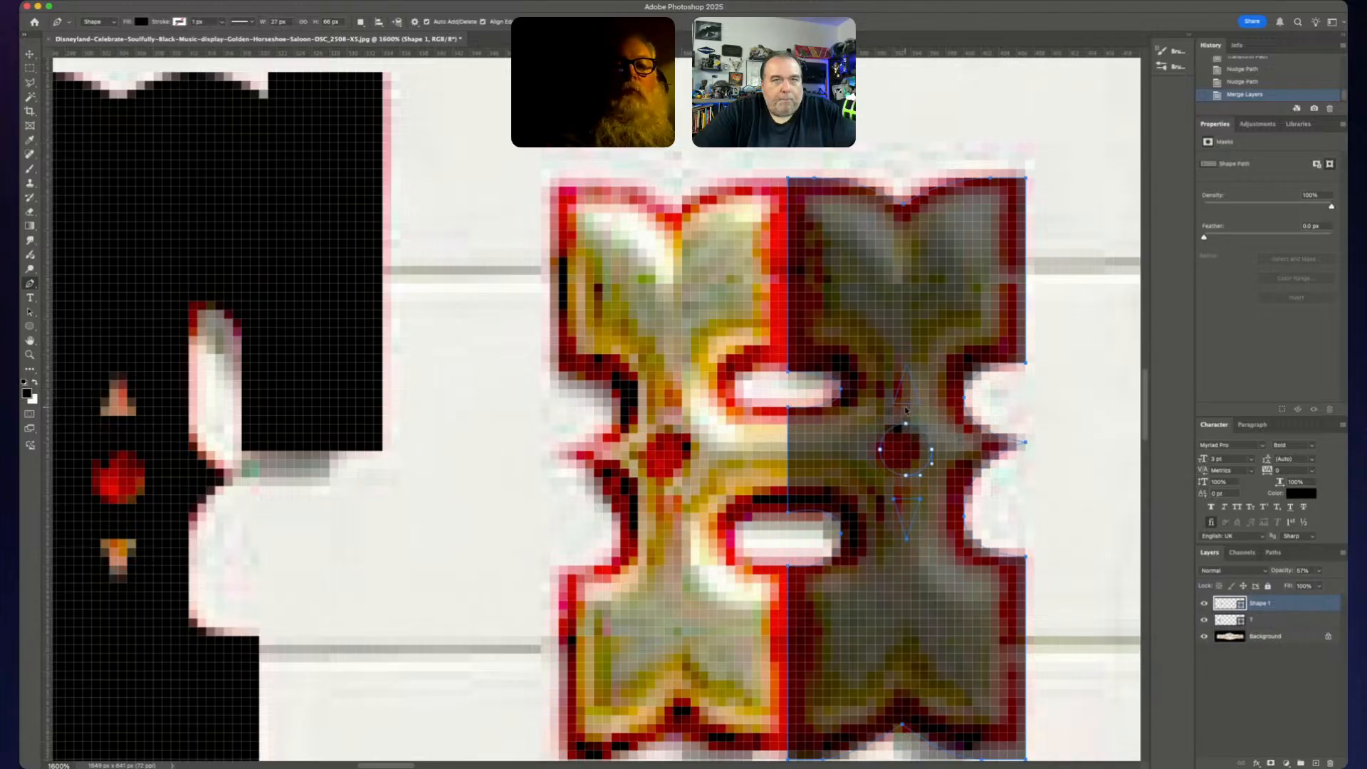
key("super+z")
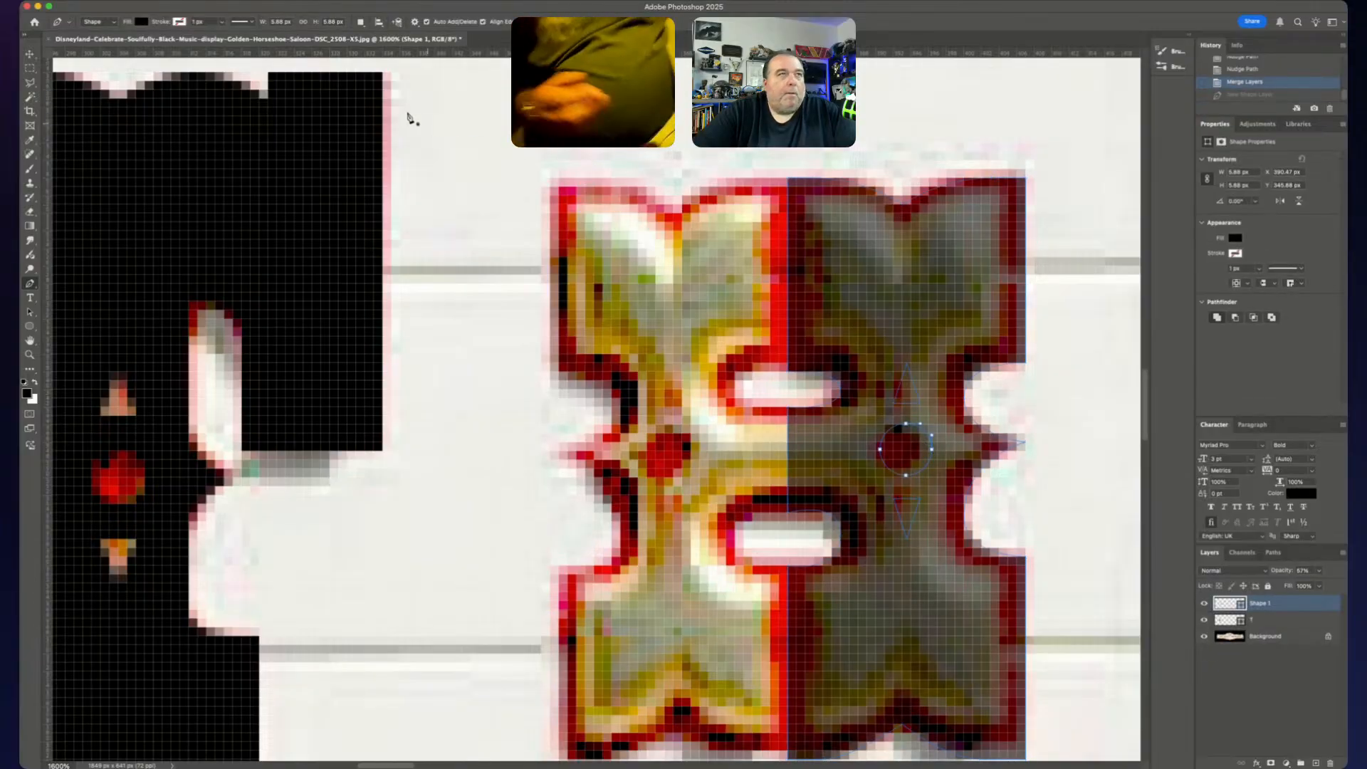
- Try the Subtract Front Shape and Intersect Shape Areas operations on the circle path inside Shape 1
left_click(359, 23)
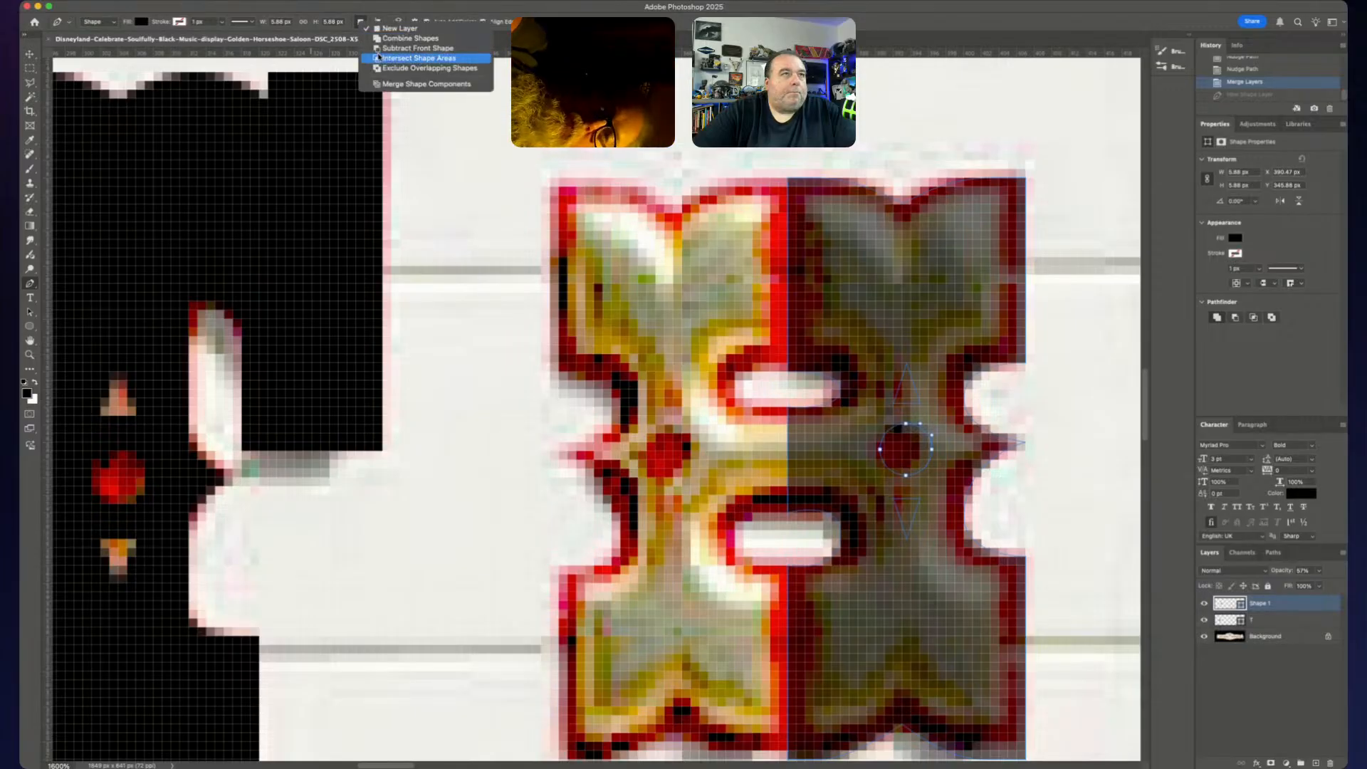
left_click(377, 48)
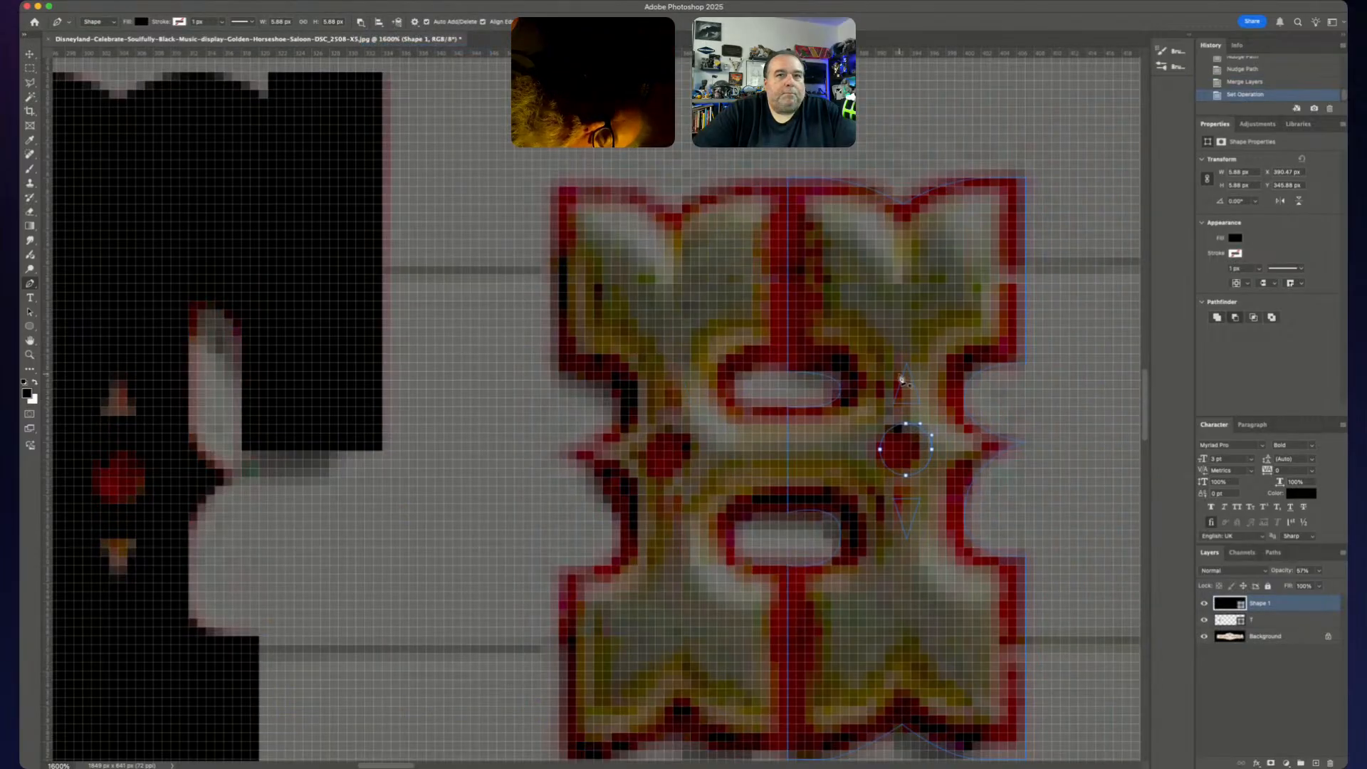
left_click(361, 25)
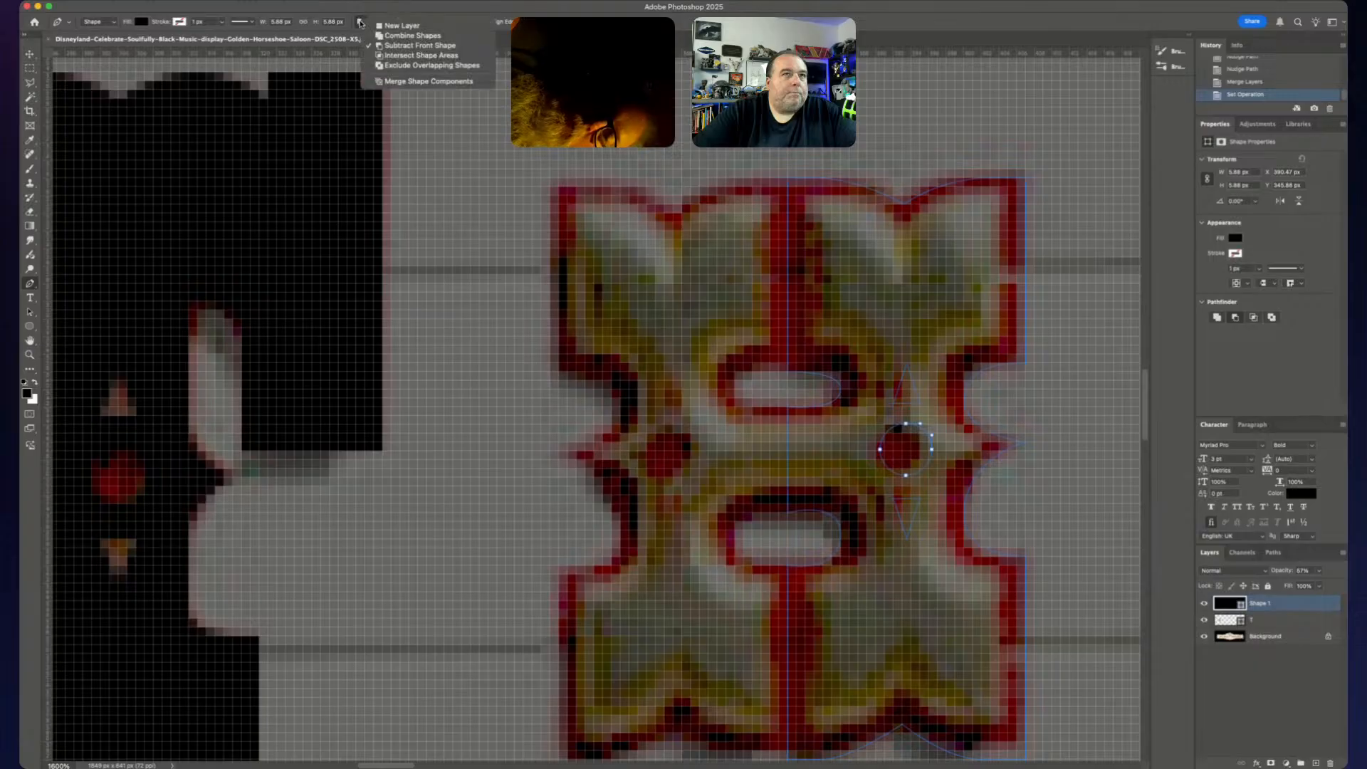
left_click(413, 57)
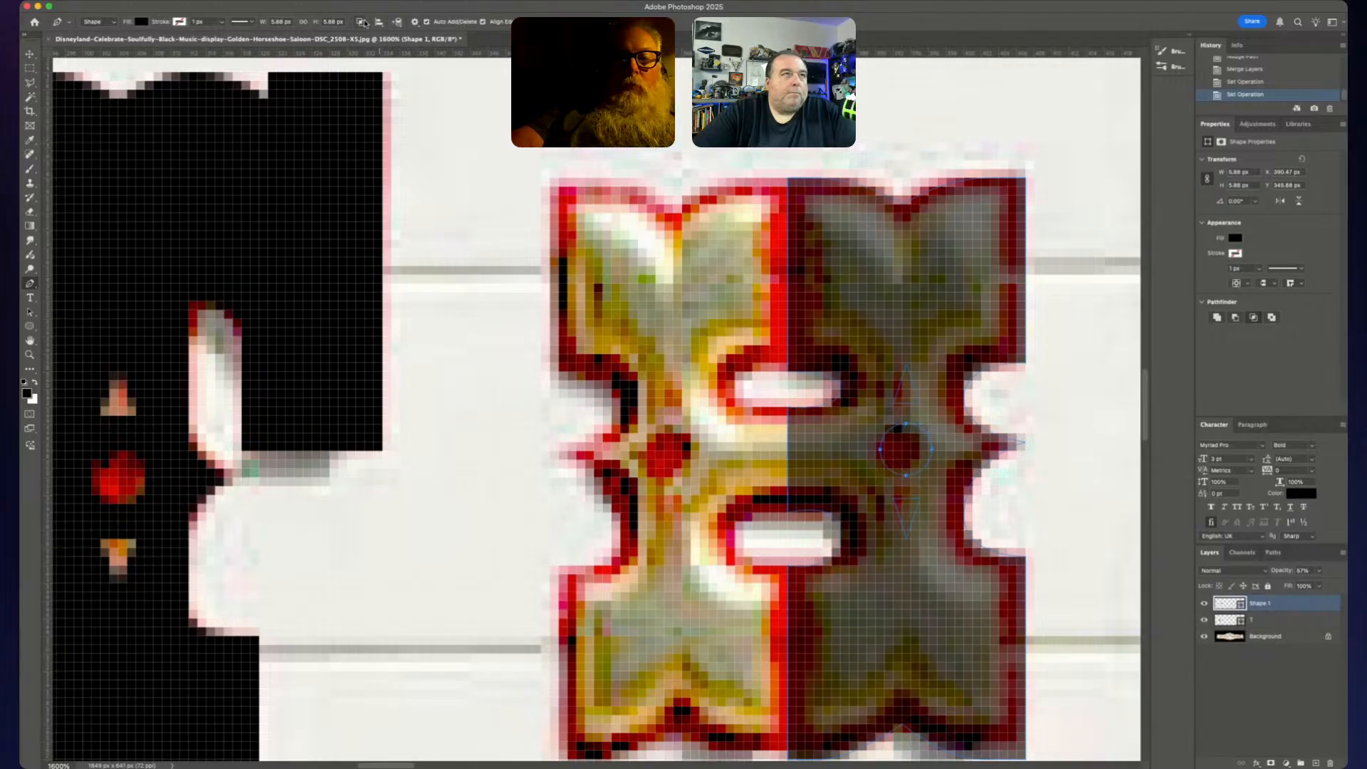
- Try subtracting the circle path from the merged shape once more, and undo that path operation
left_click(364, 22)
left_click(374, 48)
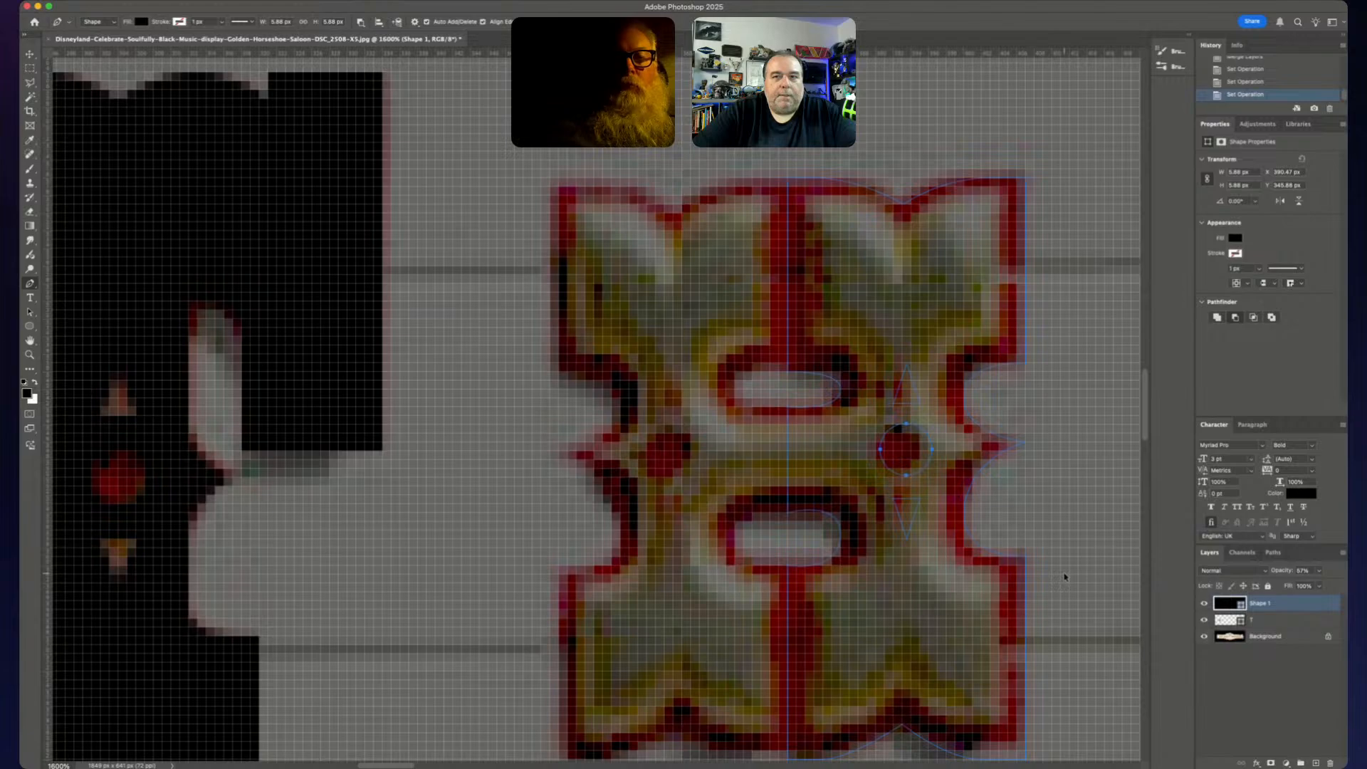
key("Escape")
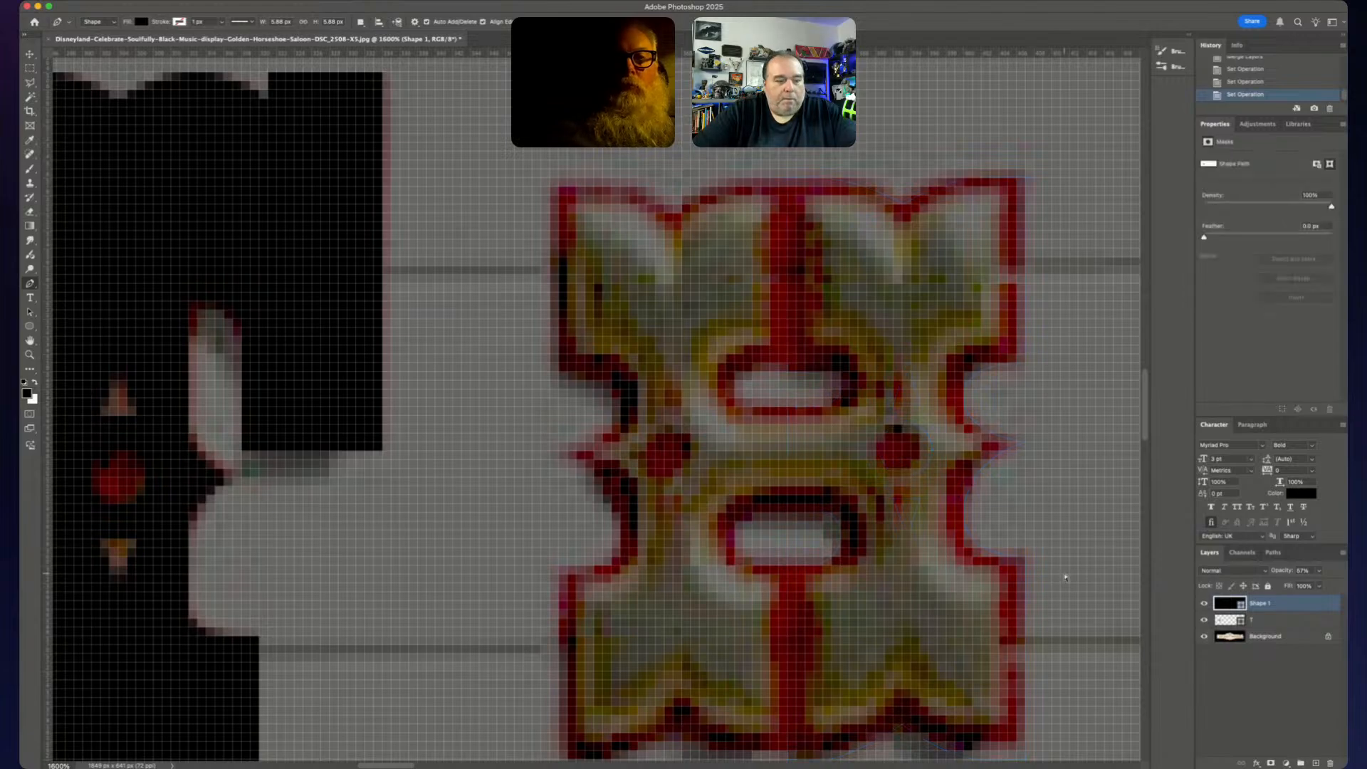
key("super+z")
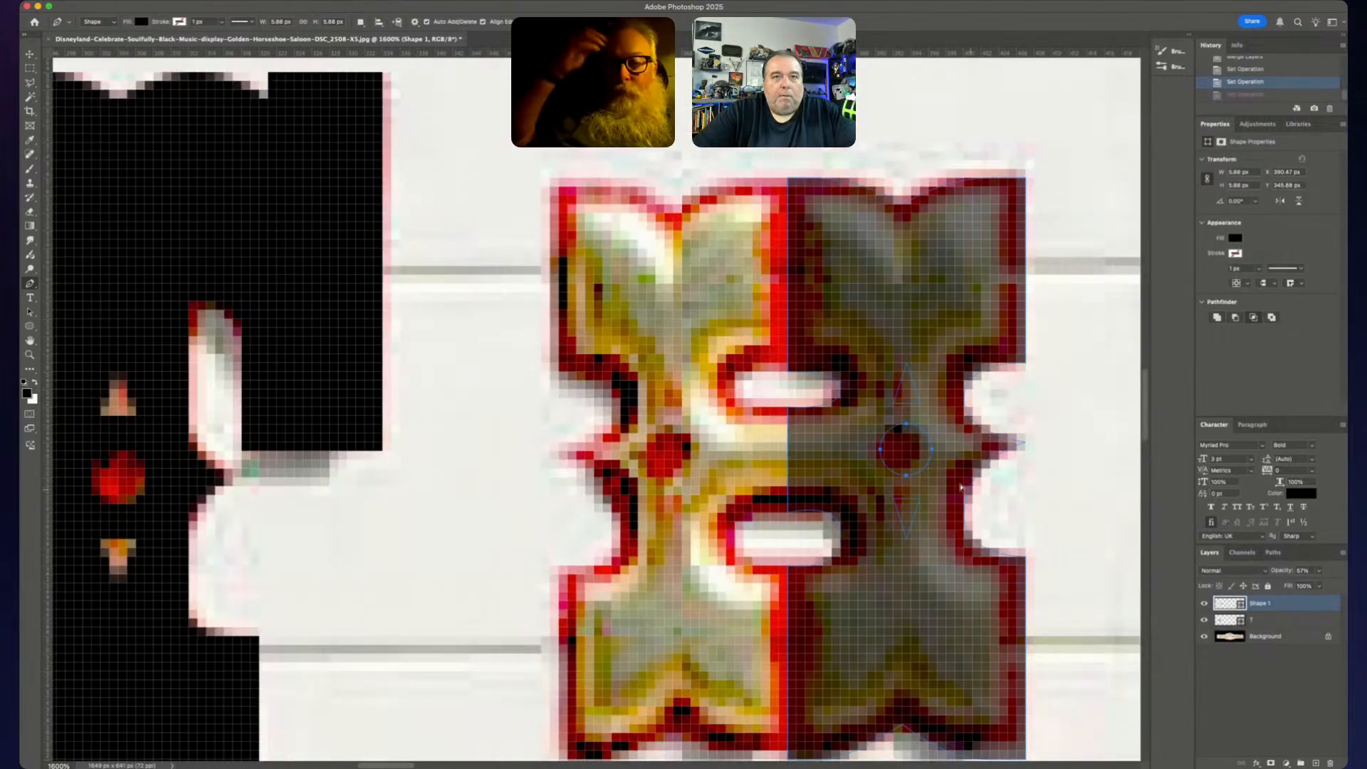
- Select the half-letter's outer outline path and try to set its path operation to Combine Shapes
left_click(1050, 489, "super")
left_click(896, 451, "super")
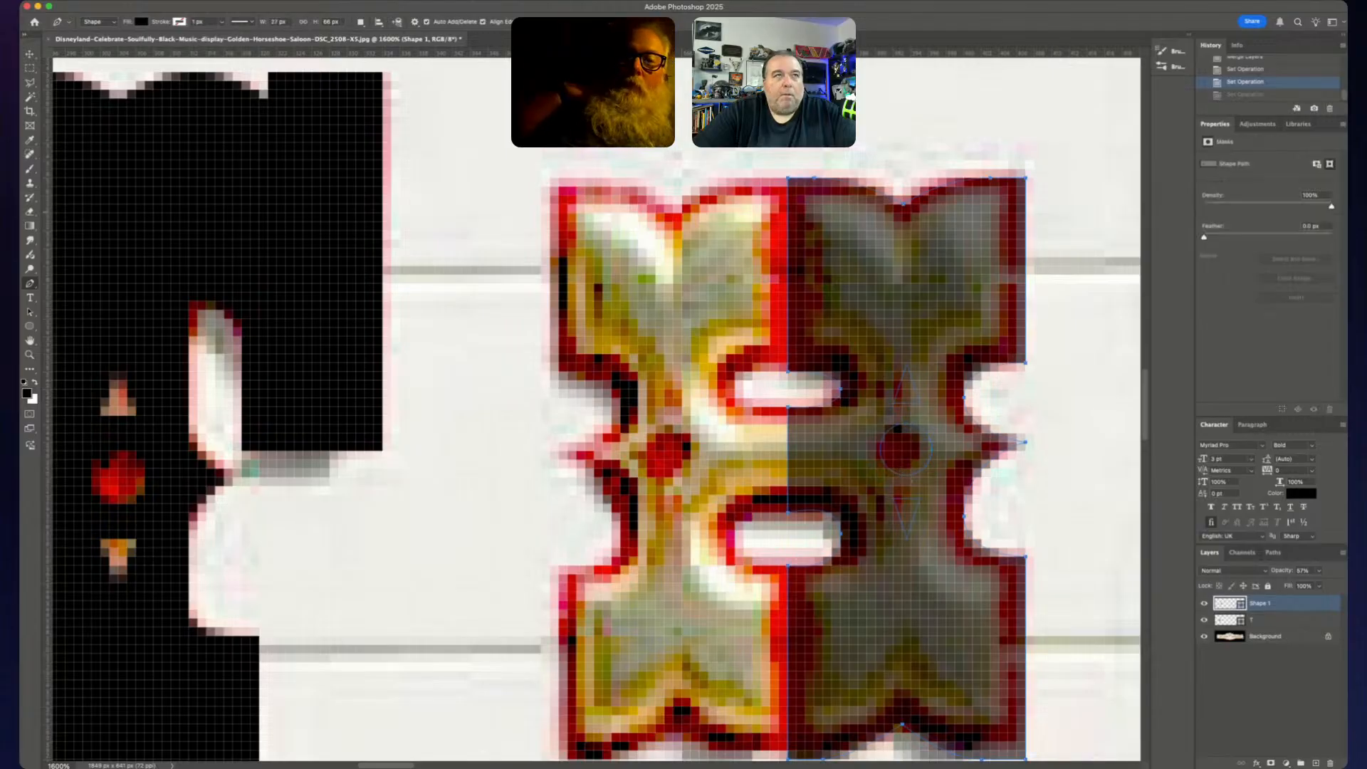
left_click(378, 22)
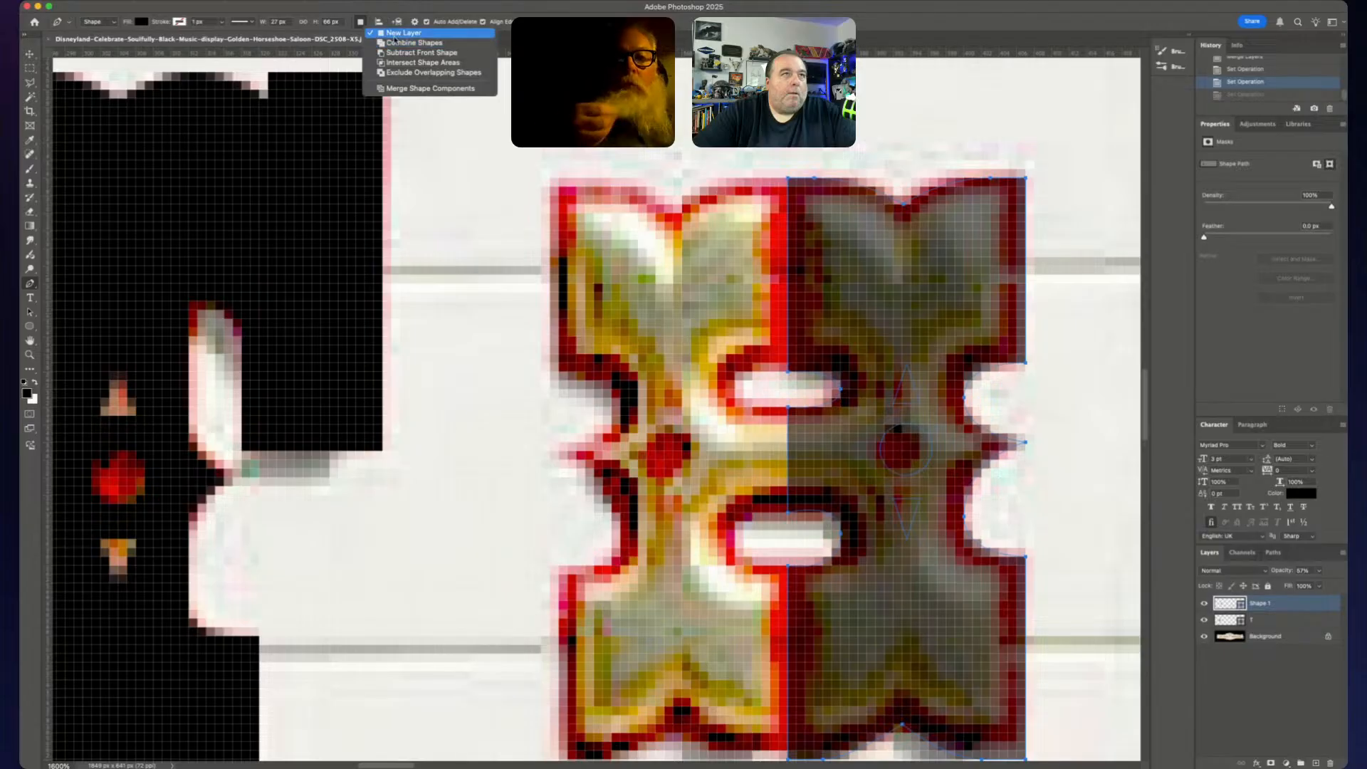
left_click(399, 43)
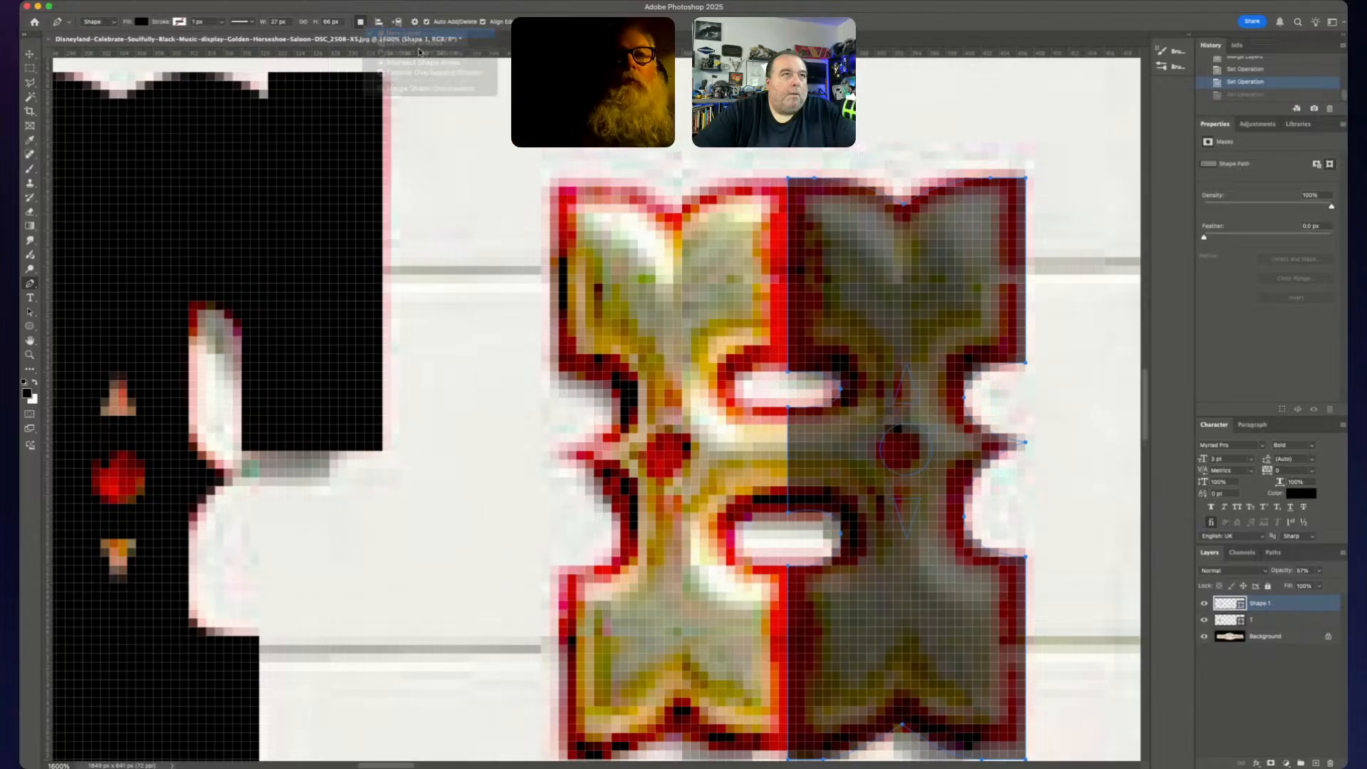
- Reselect the circle path in the half-letter and set its path operation to Subtract Front Shape
left_click(911, 477)
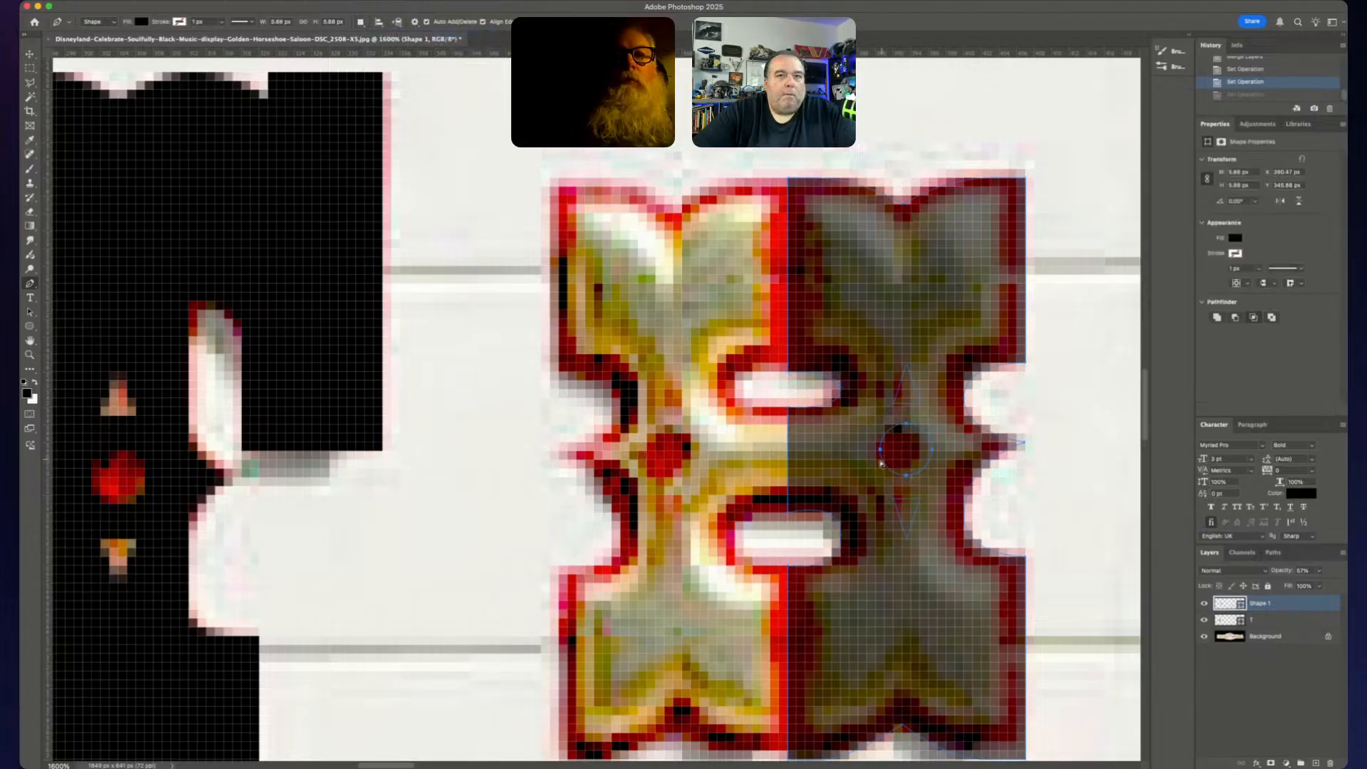
left_click(878, 464)
left_click(893, 471, "super")
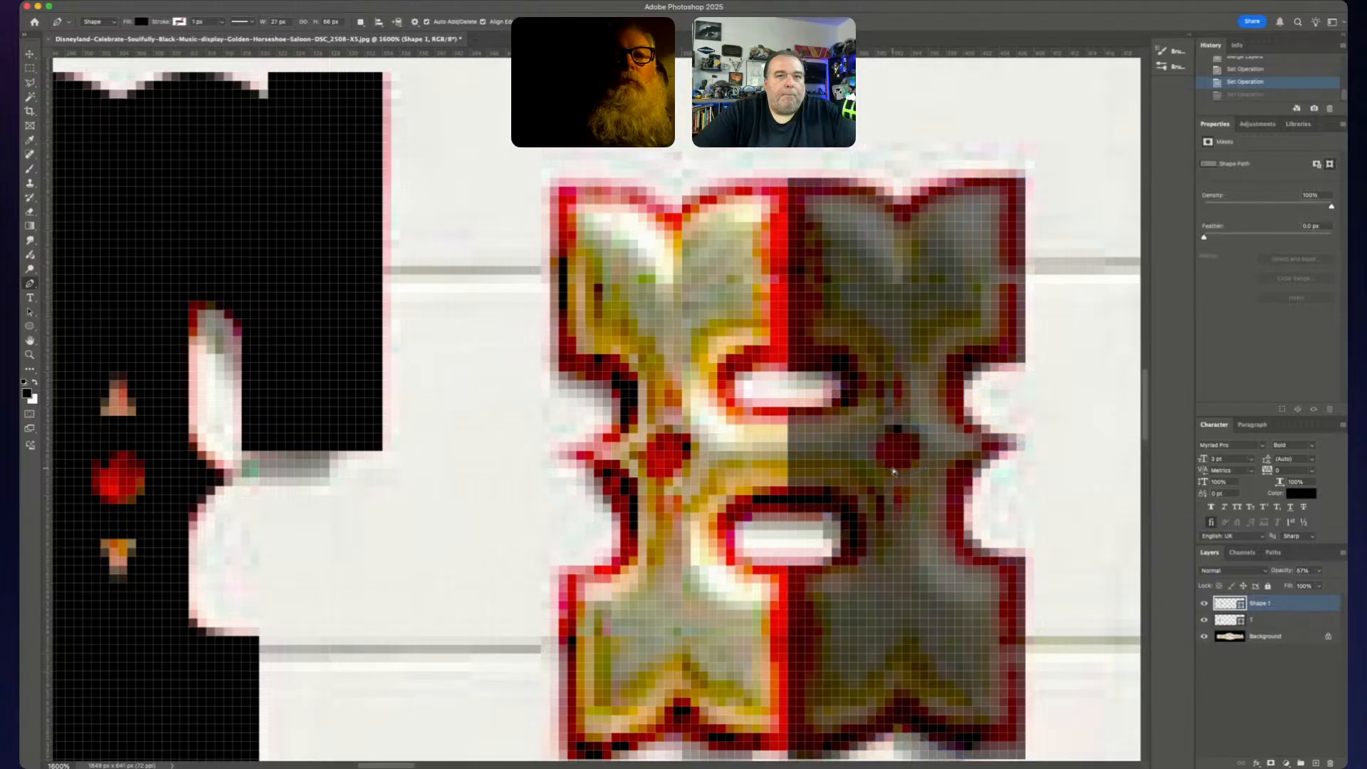
left_click(894, 475, "super")
left_click(895, 475)
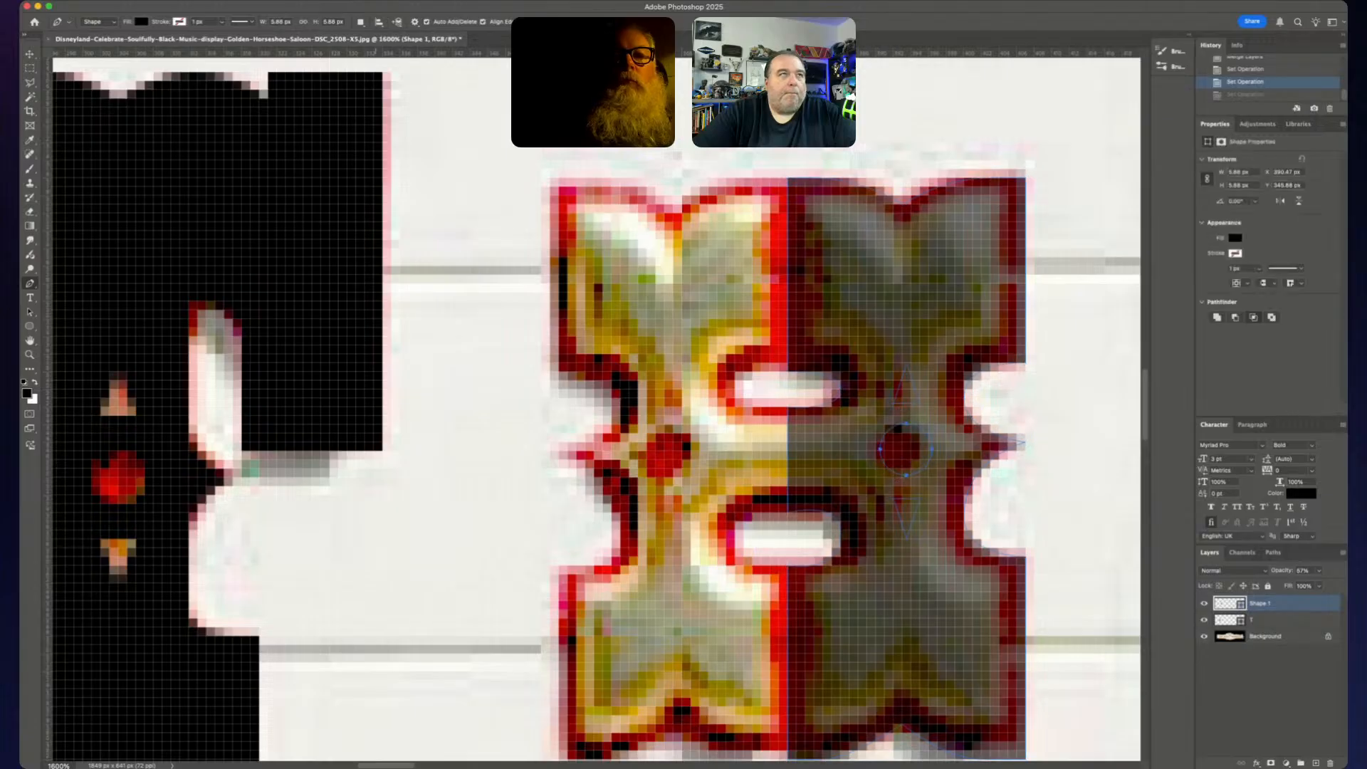
left_click(361, 22)
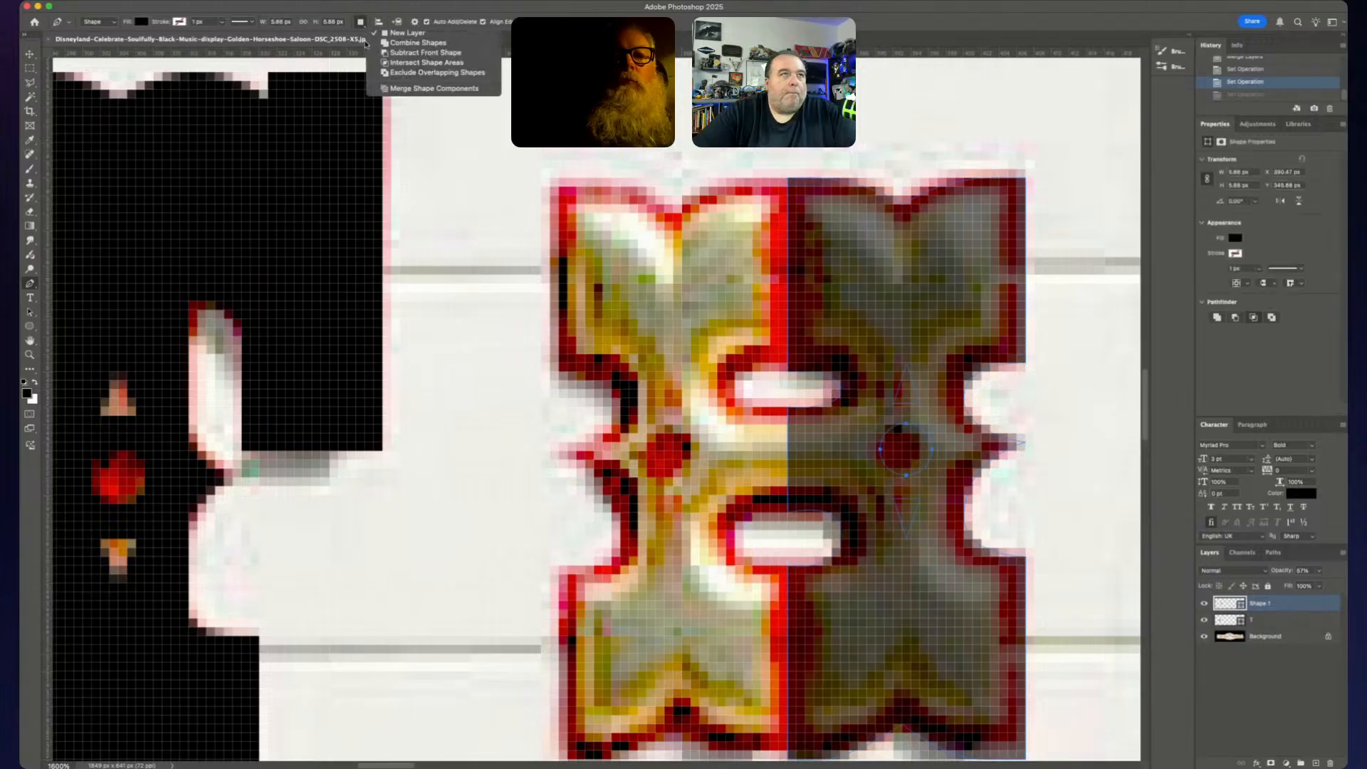
left_click(422, 55)
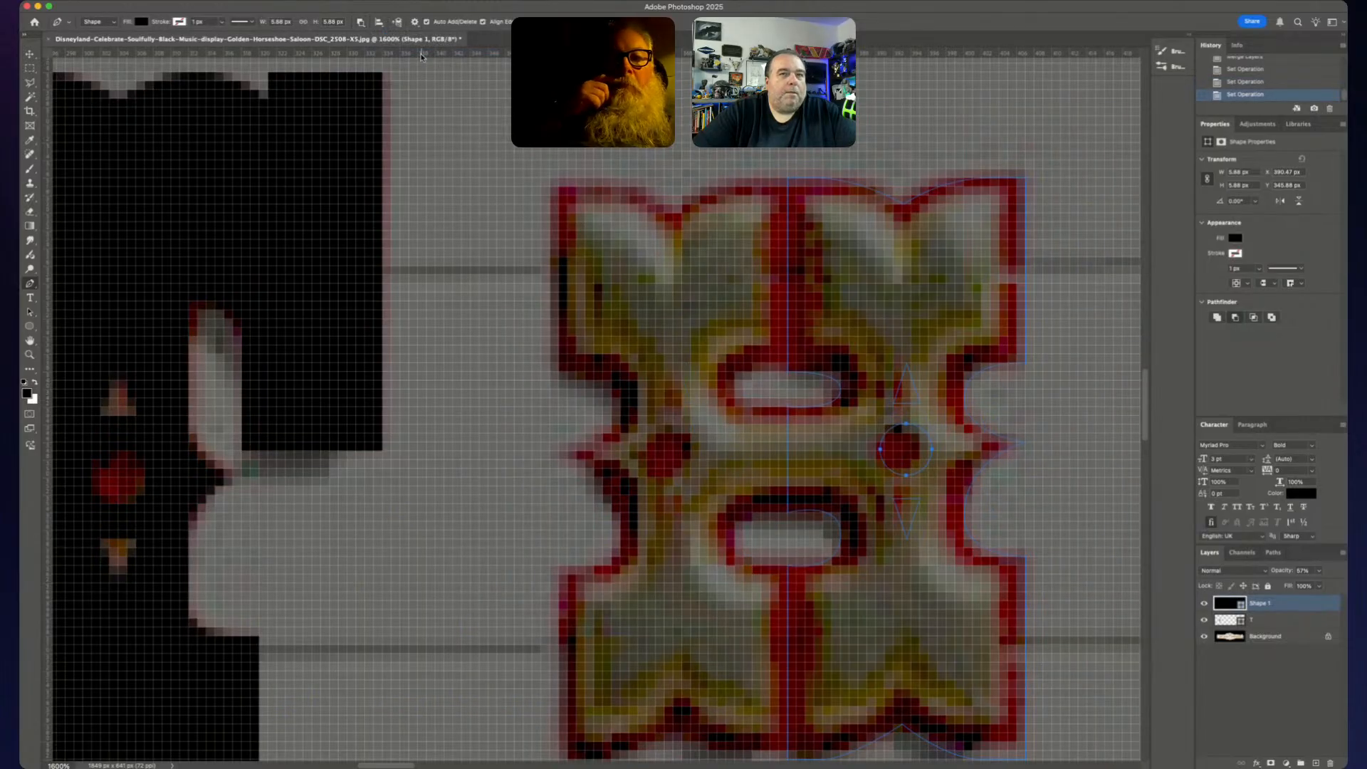
- Try the Exclude Overlapping Shapes and Intersect Shape Areas operations on the selected circle path
left_click(363, 23)
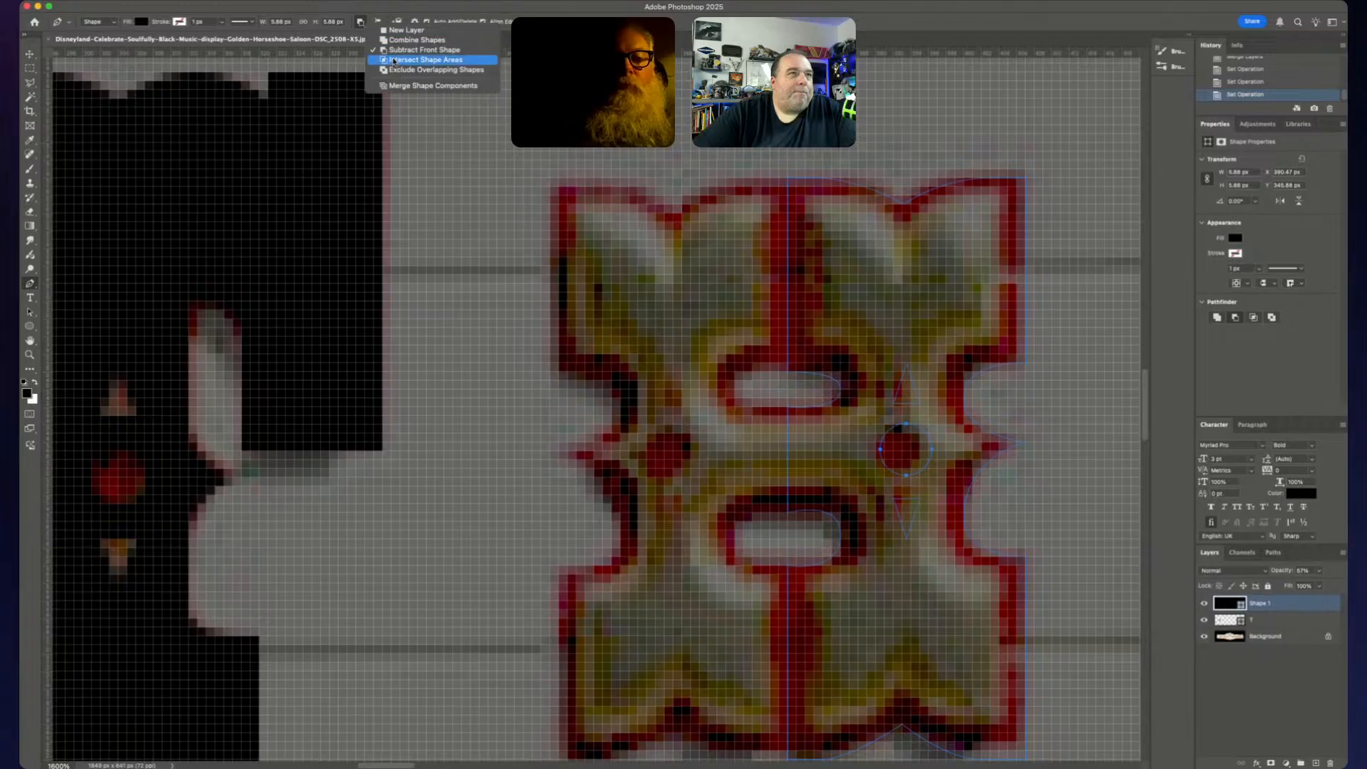
left_click(393, 60)
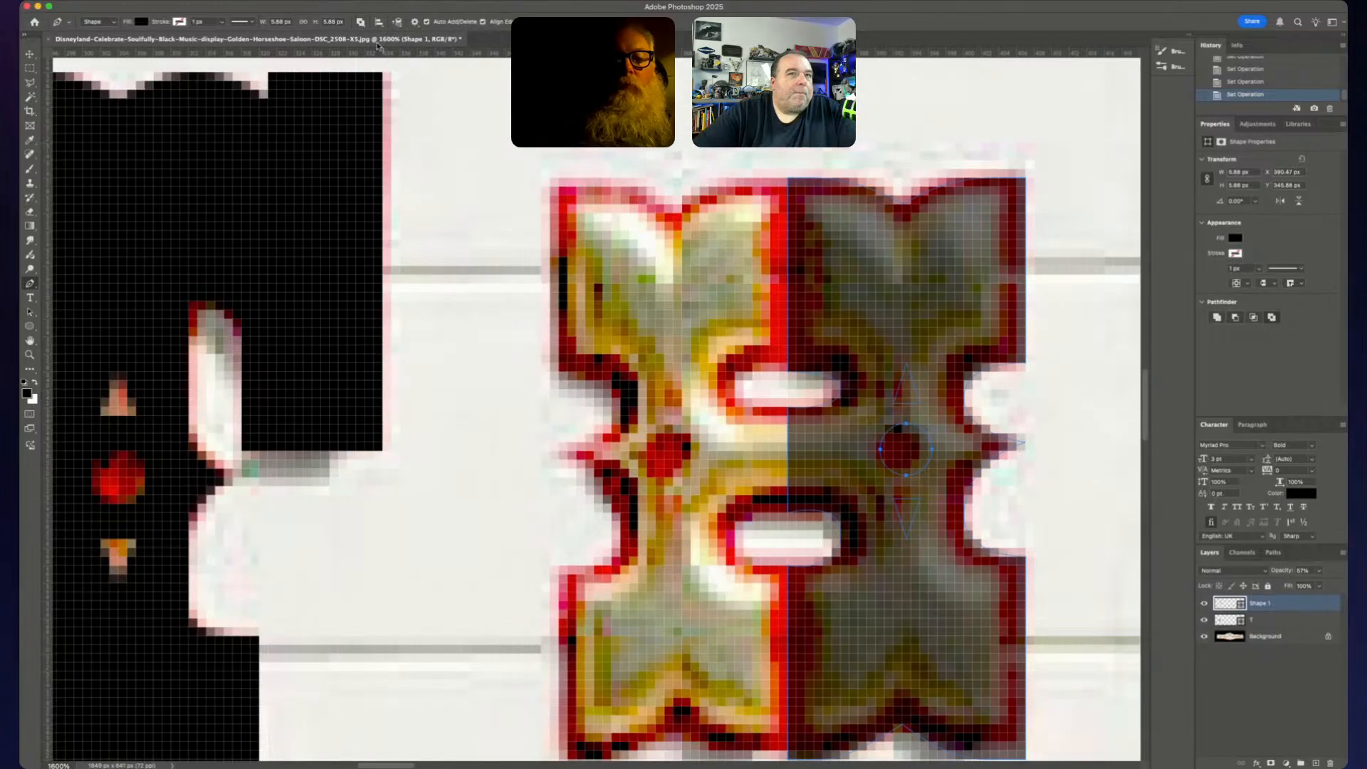
left_click(370, 26)
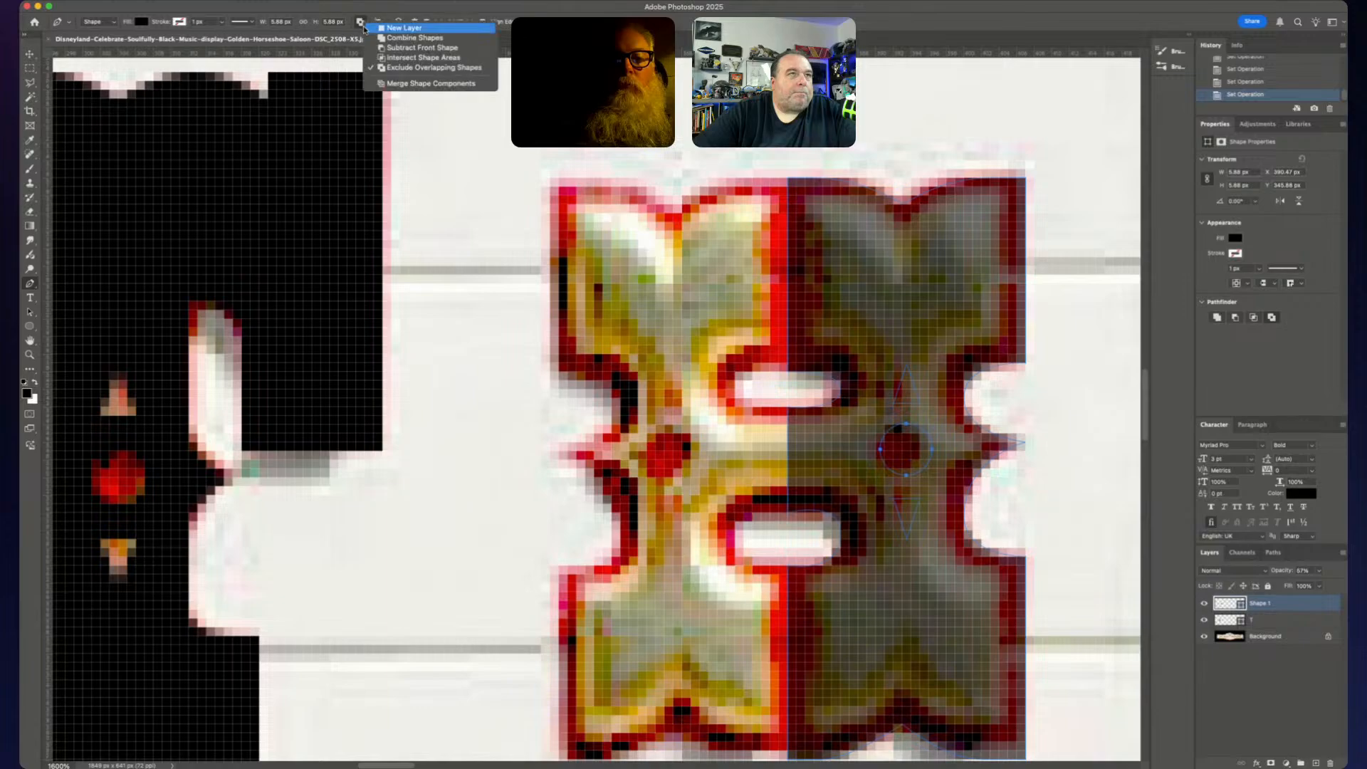
left_click(389, 60)
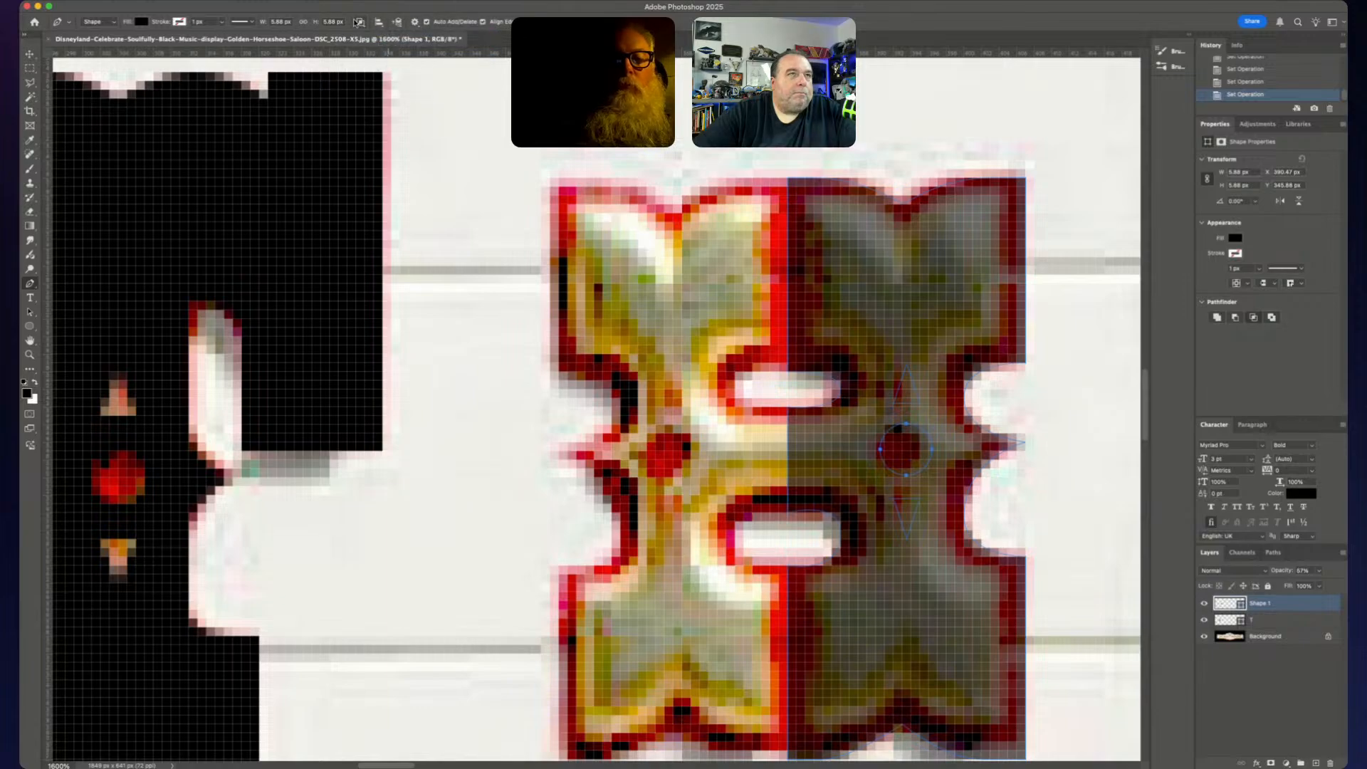
- Try Subtract Front Shape on the circle path, and set it to Exclude Overlapping Shapes
left_click(360, 25)
left_click(373, 48)
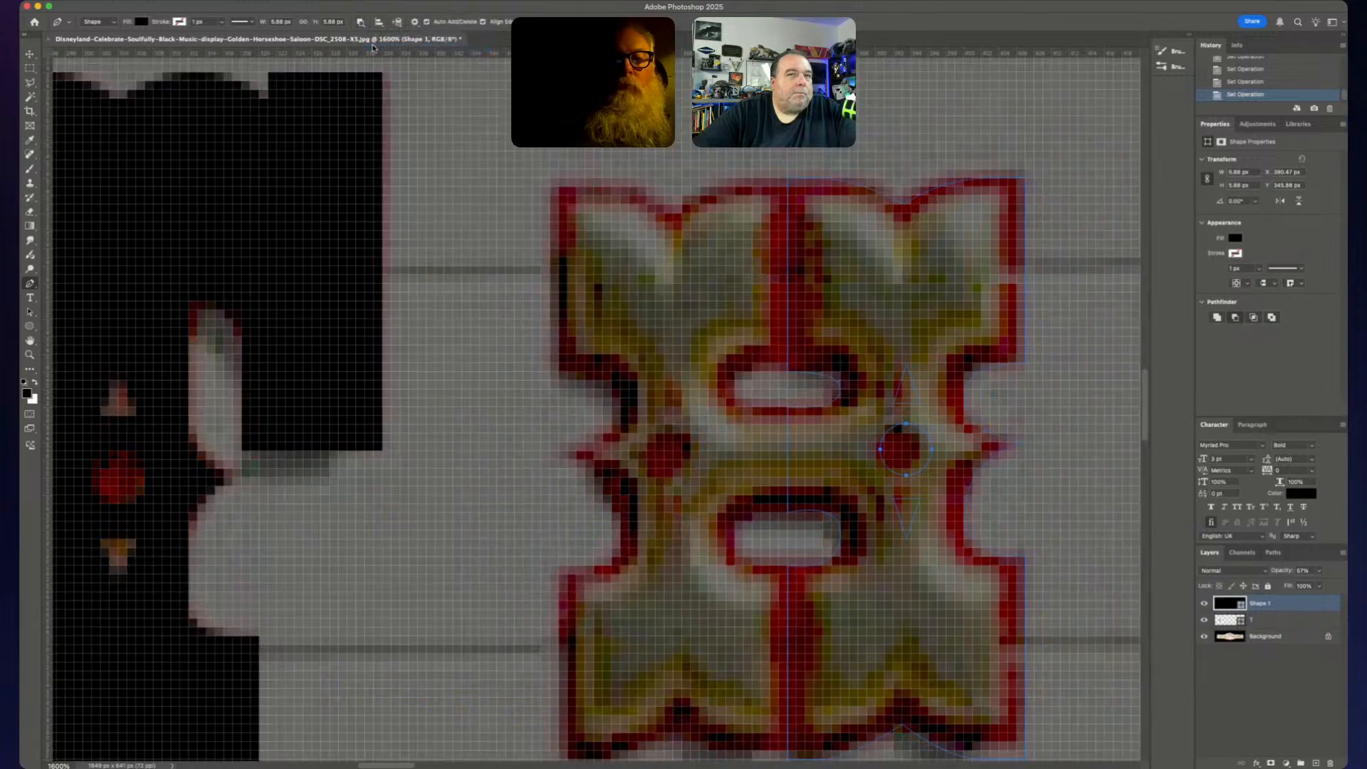
left_click(360, 23)
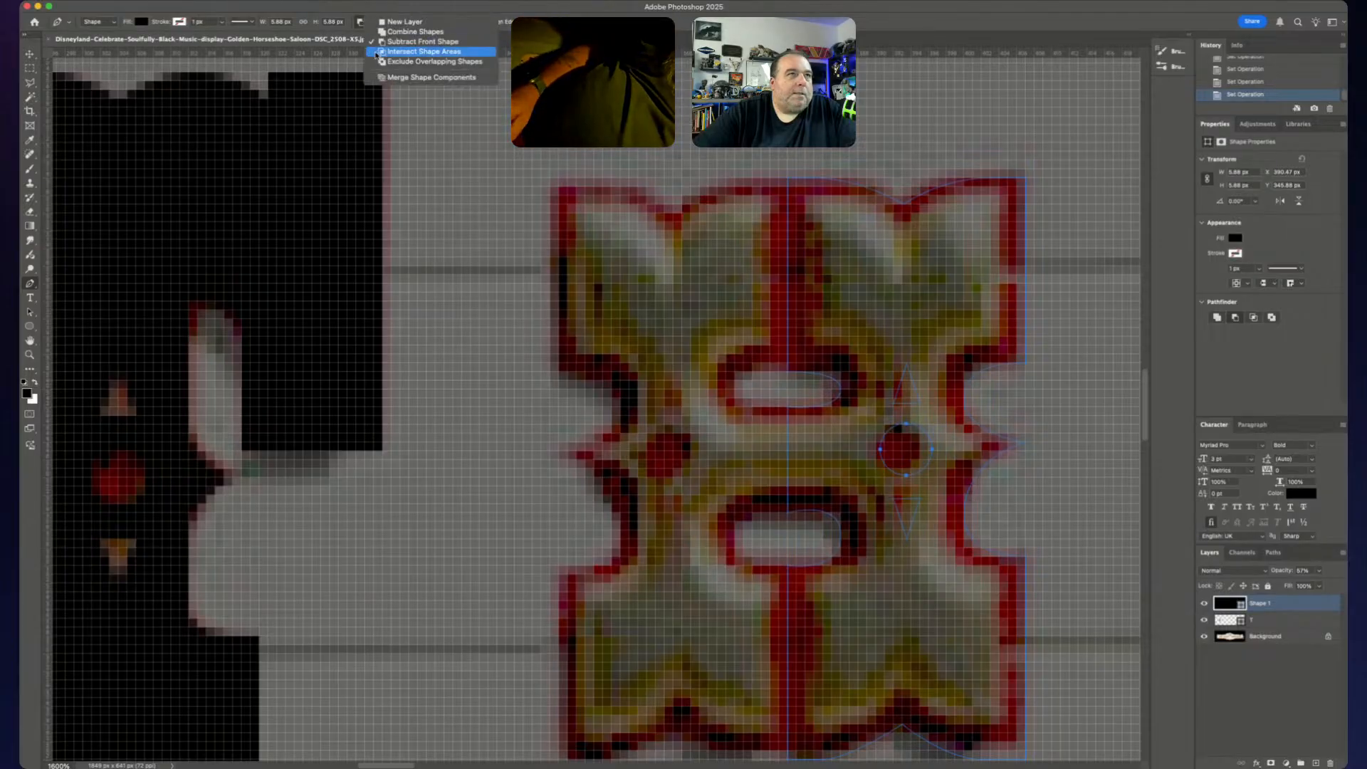
left_click(390, 62)
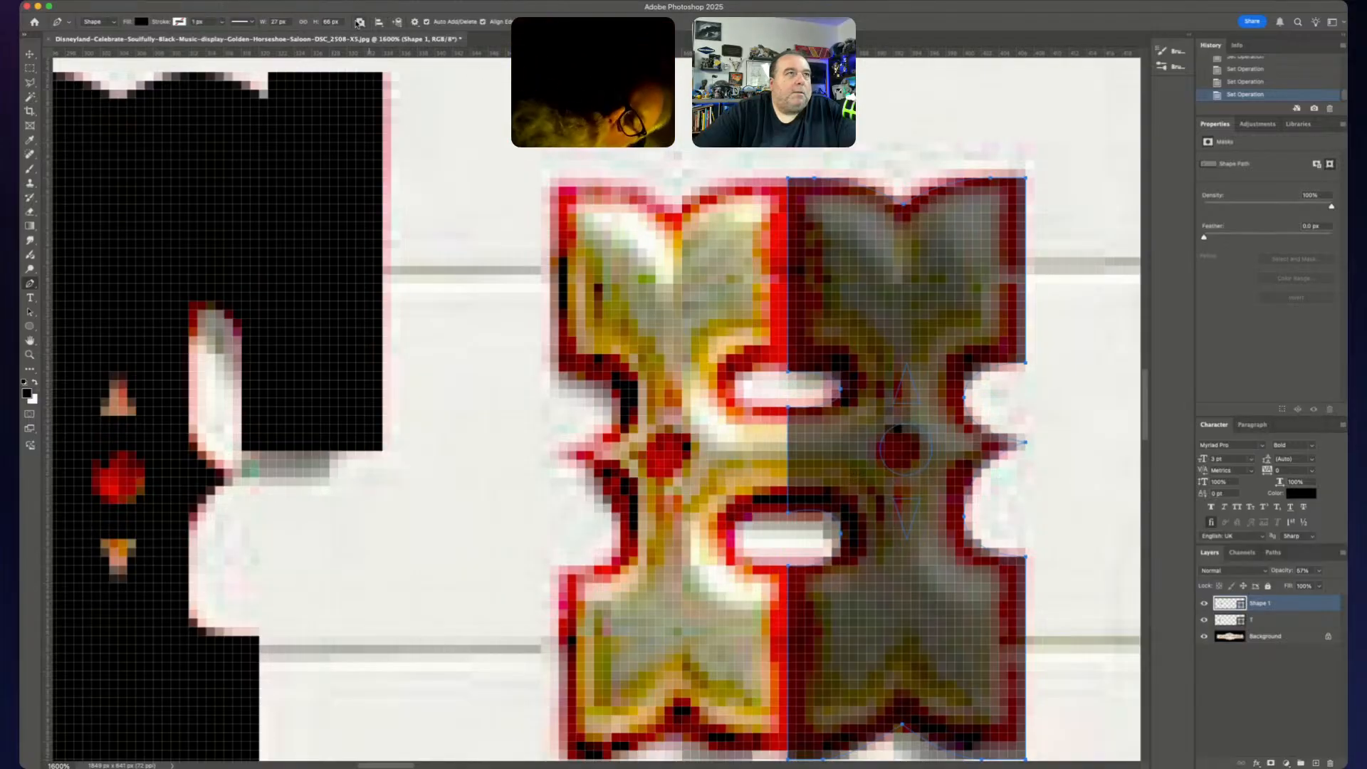
- Try Combine Shapes on the half-letter's outline path, and return the selection to the circle path
left_click(360, 23)
left_click(378, 37)
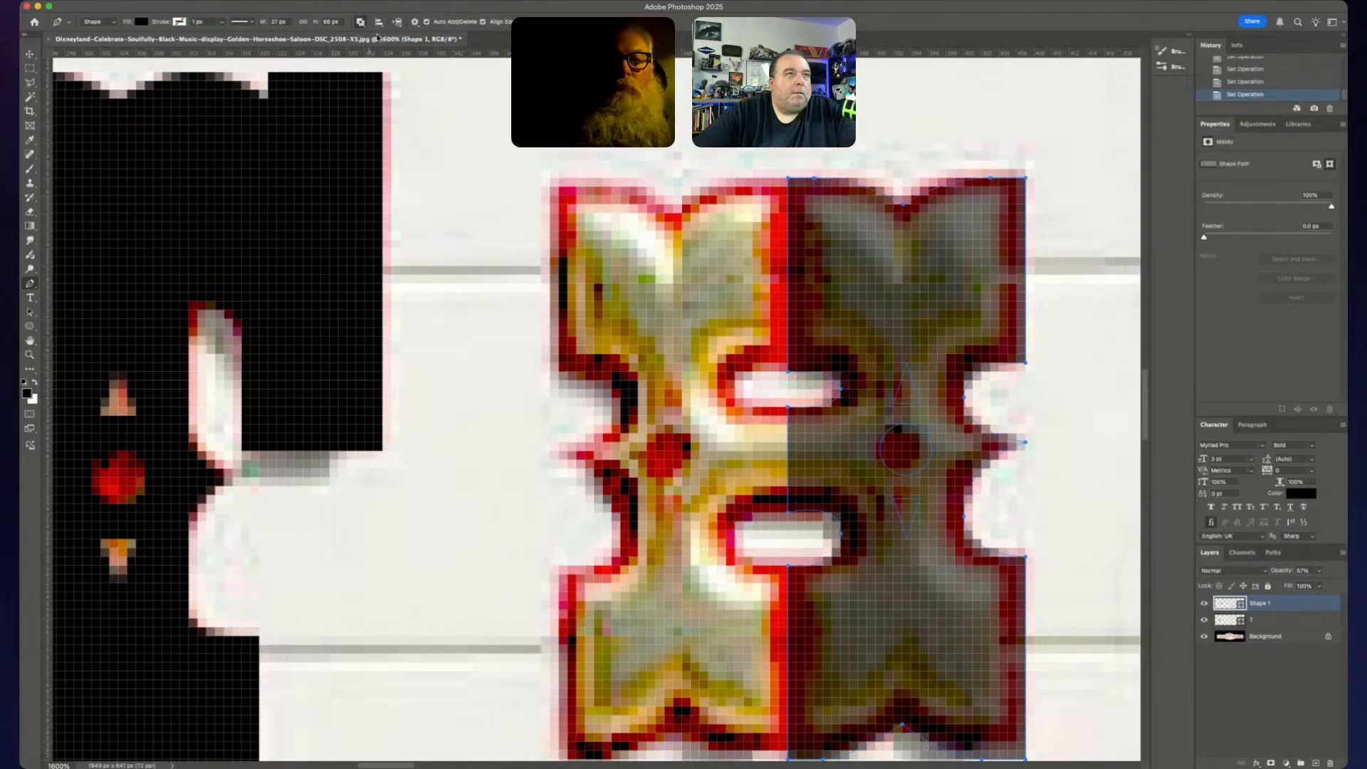
left_click(915, 475)
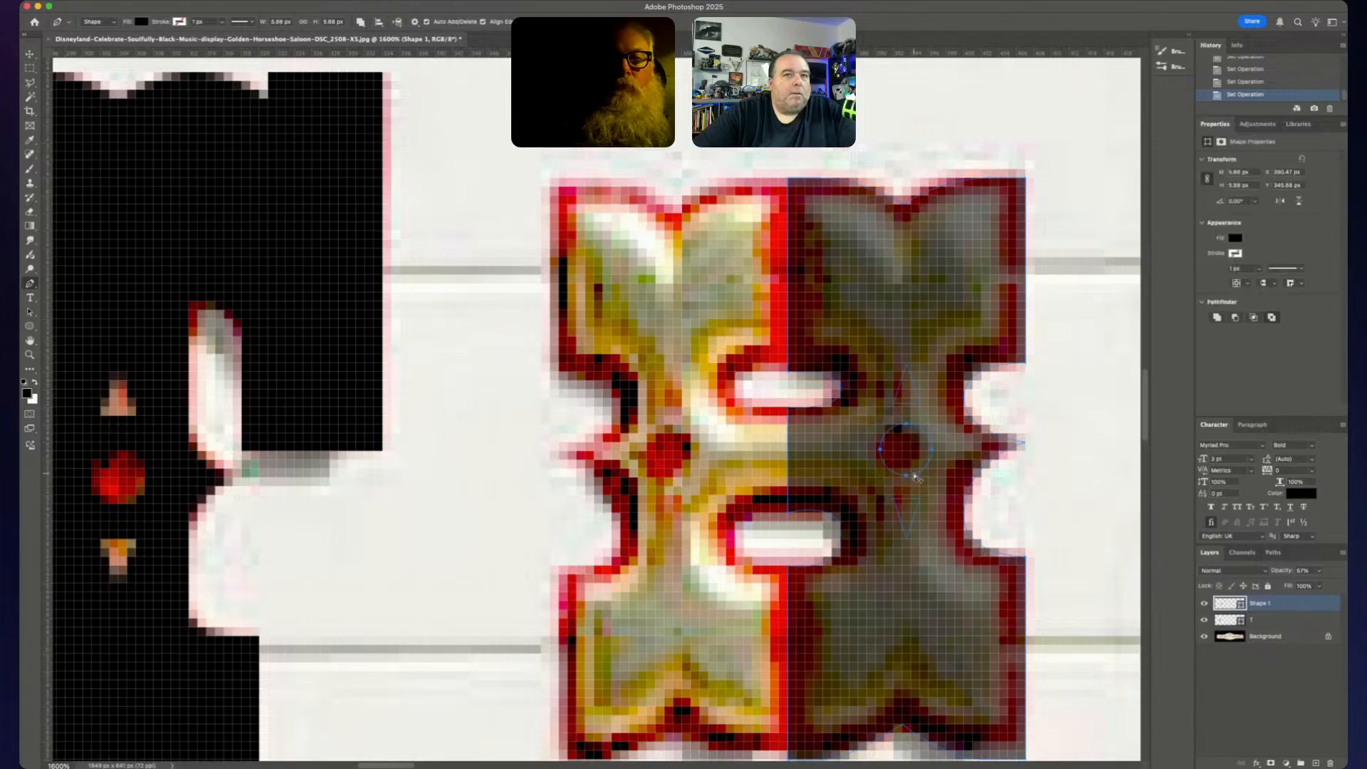
left_click(999, 512)
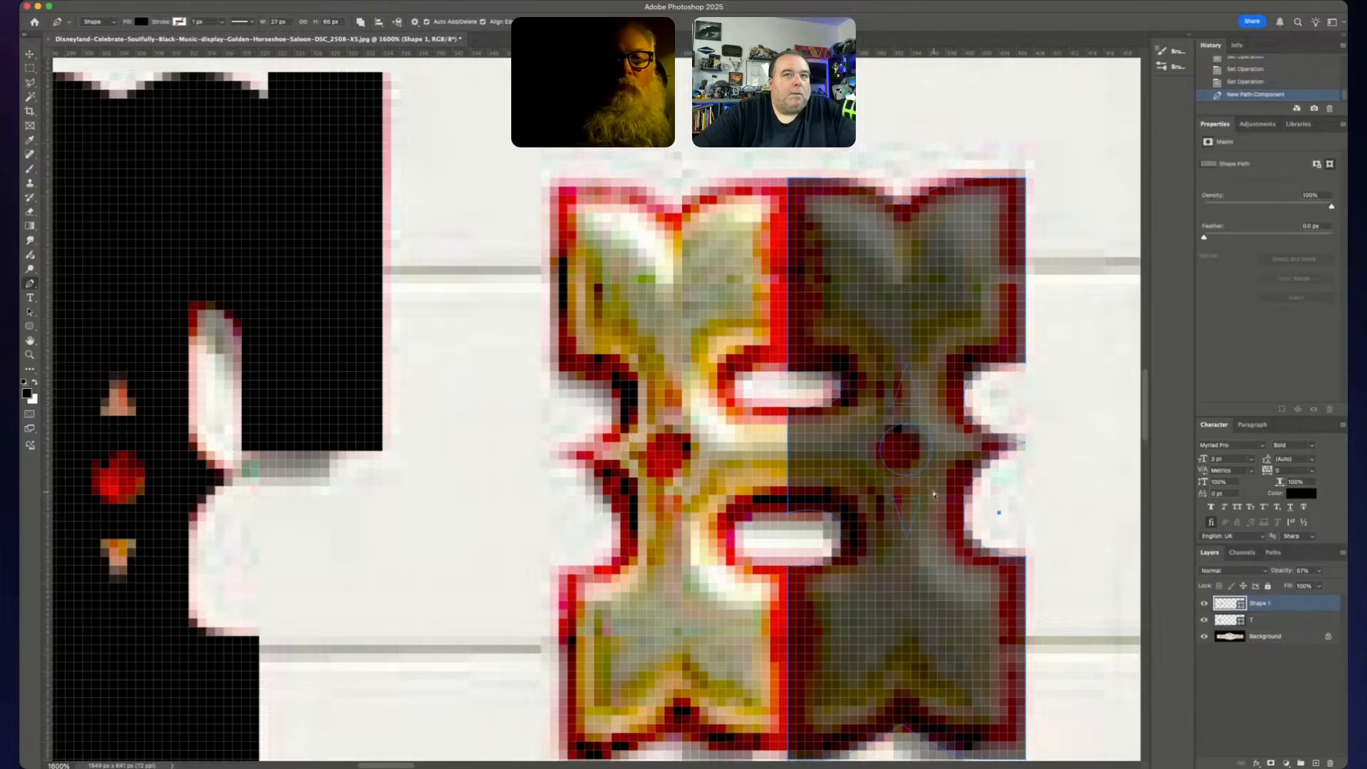
left_click(976, 539)
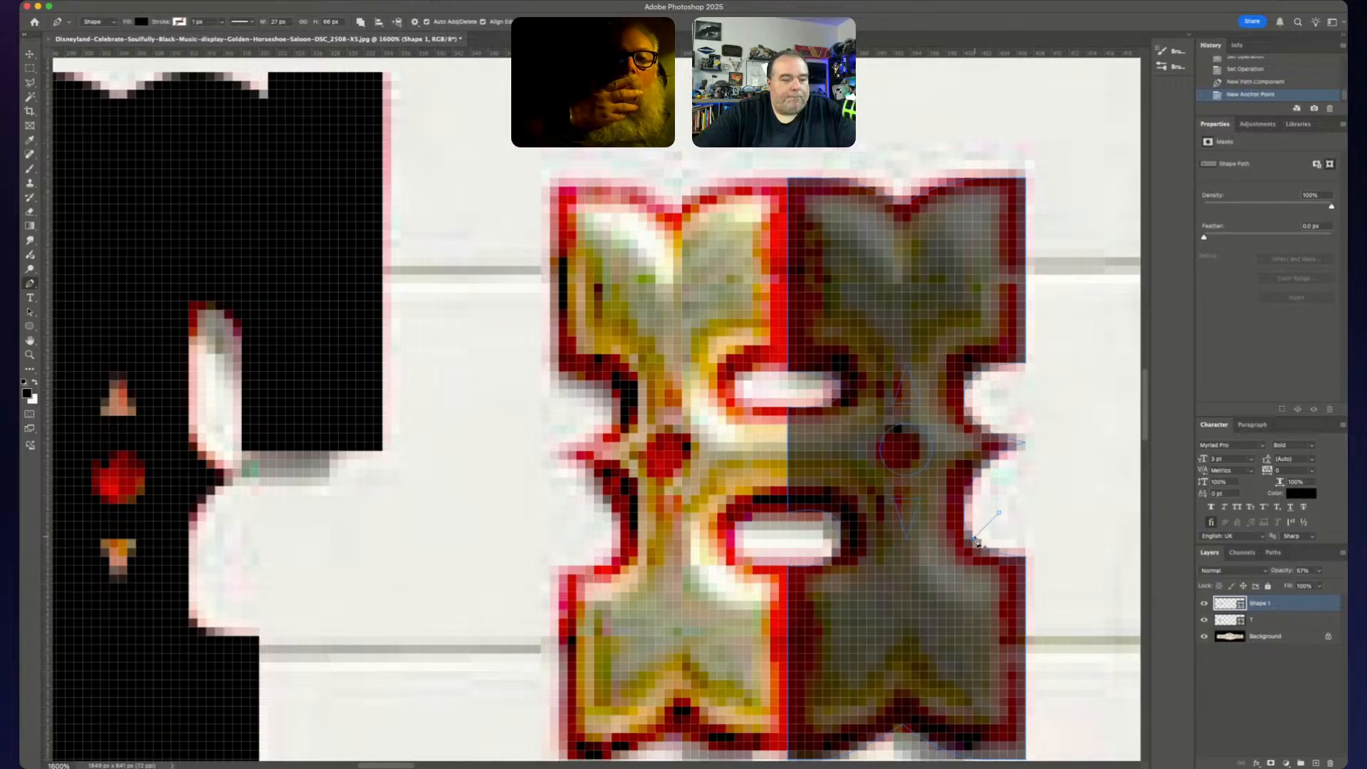
key("Escape")
key("super+z")
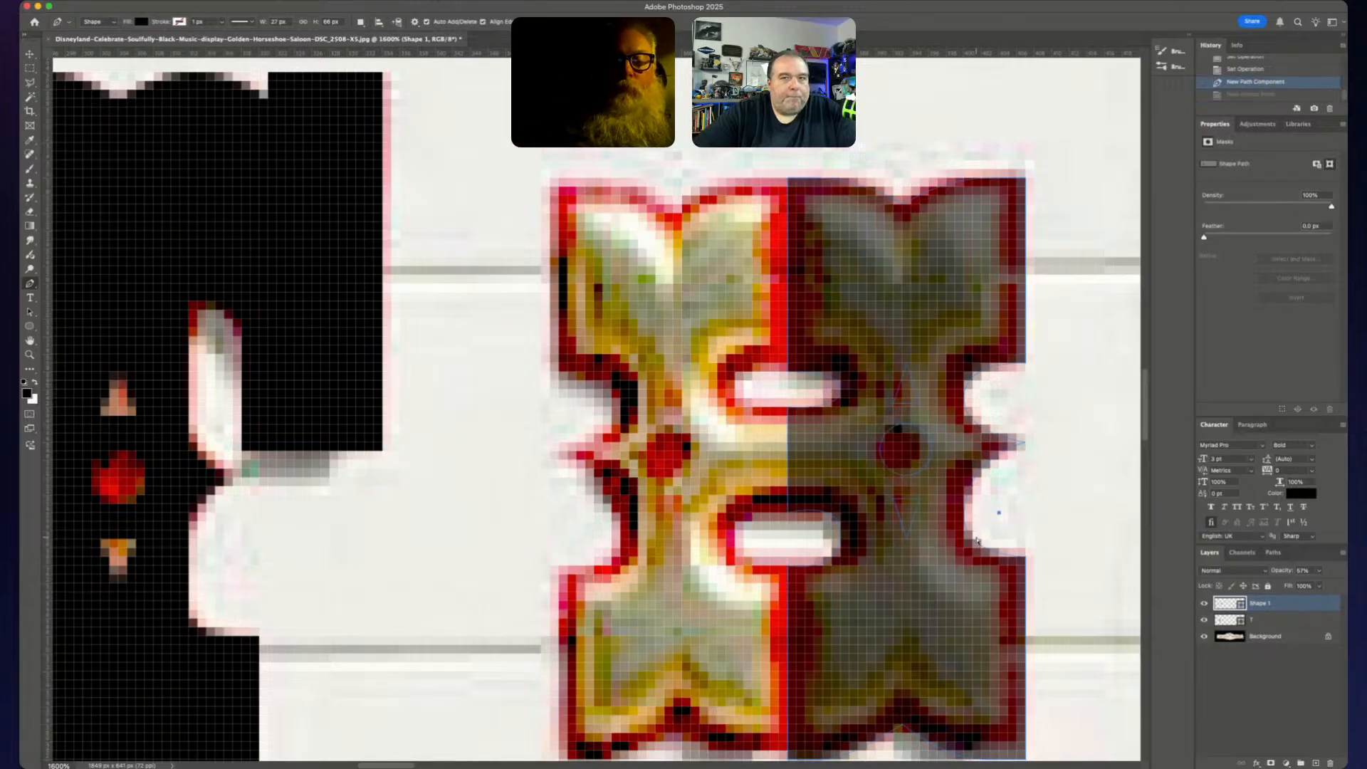
key("super+z")
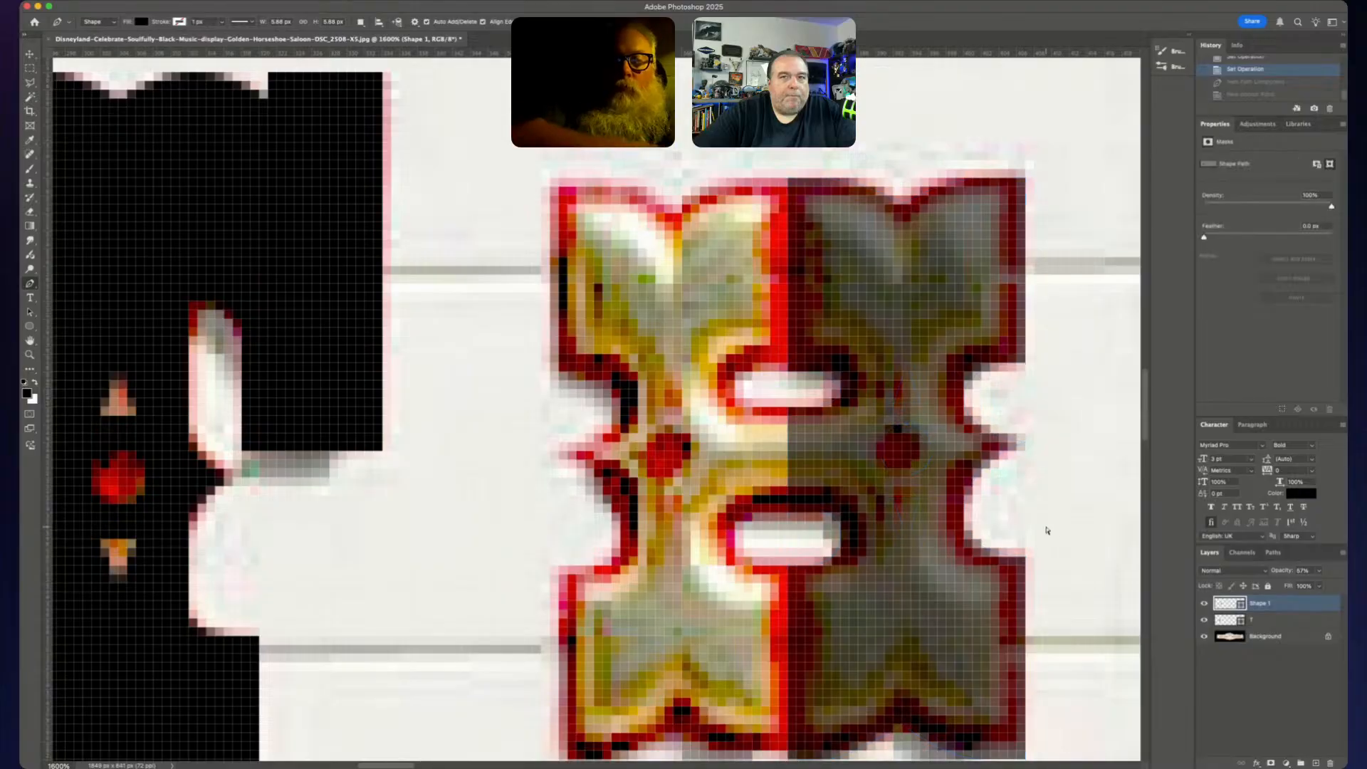
- Select the circle path and try Subtract Front Shape on it, and undo the operation
left_click(919, 474, "super")
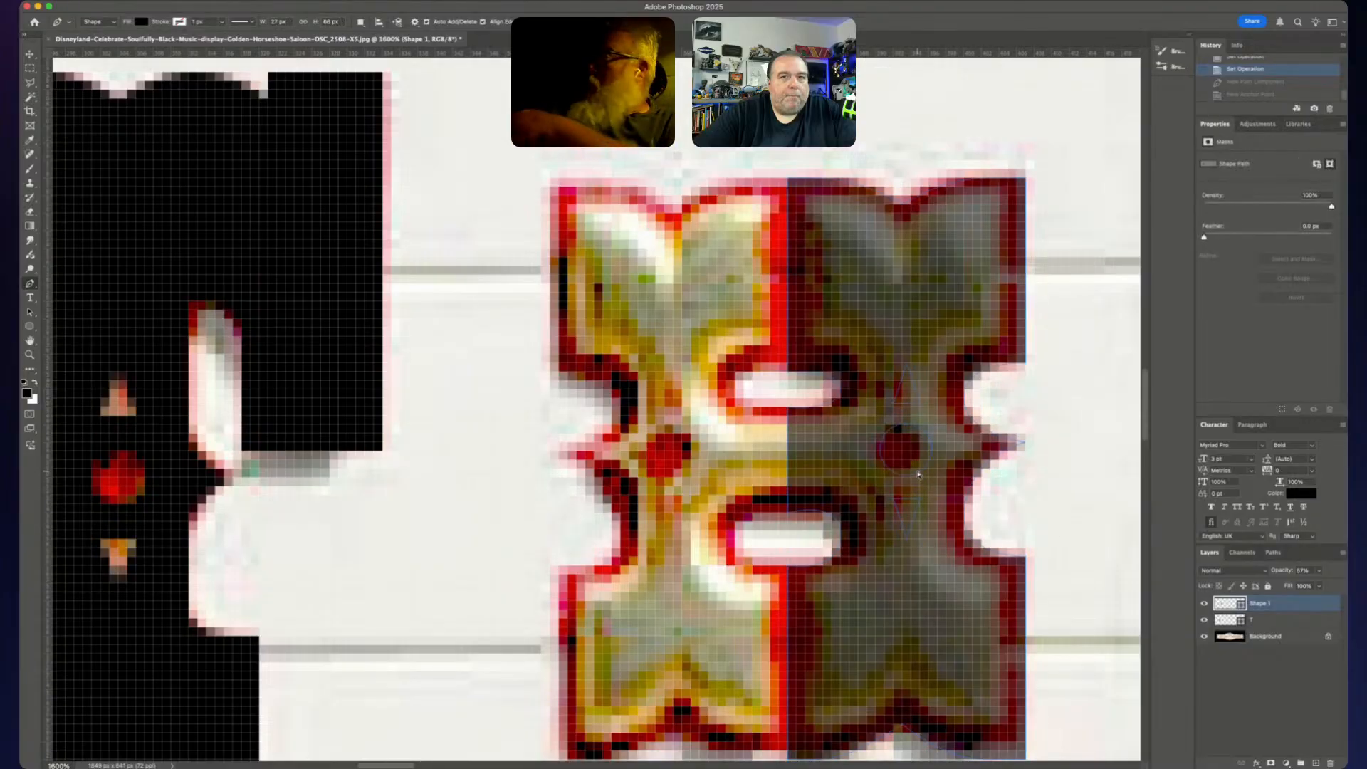
left_click(918, 480, "super")
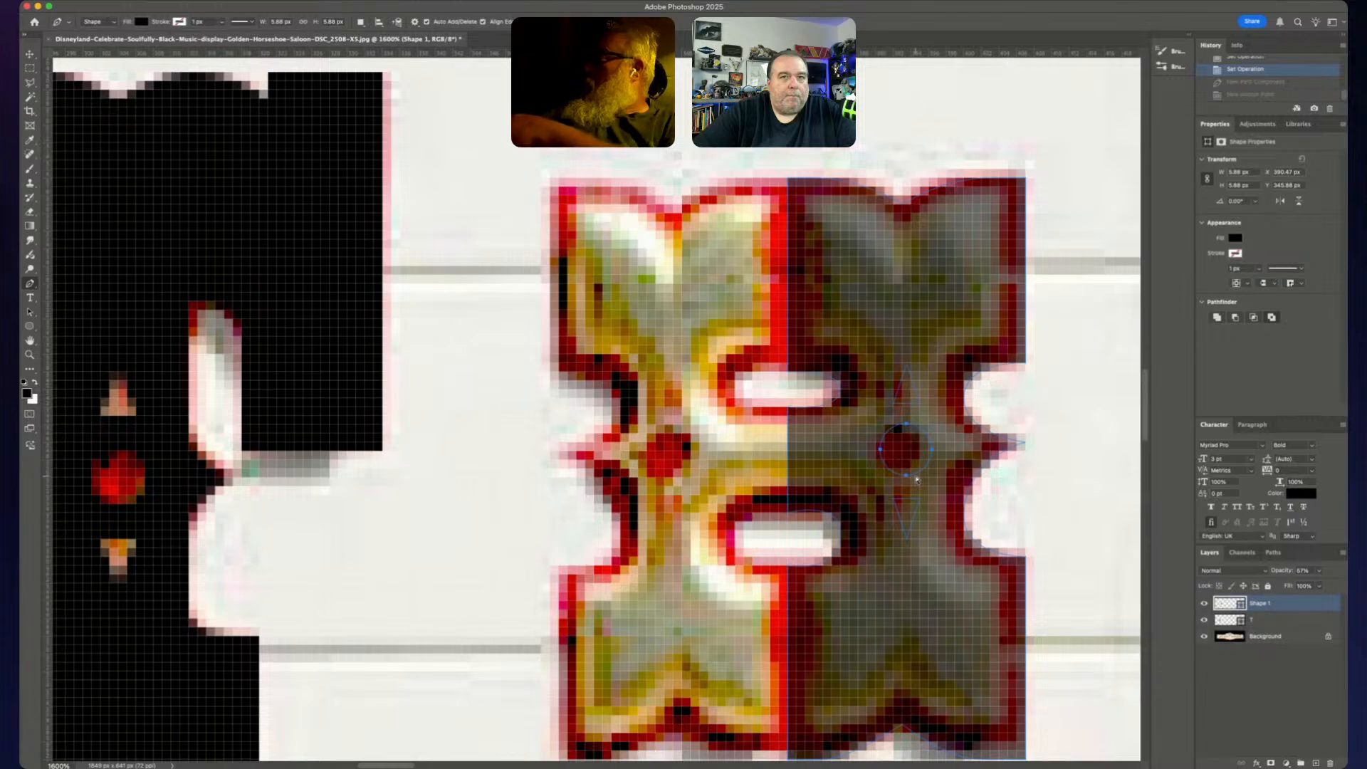
left_click(360, 21)
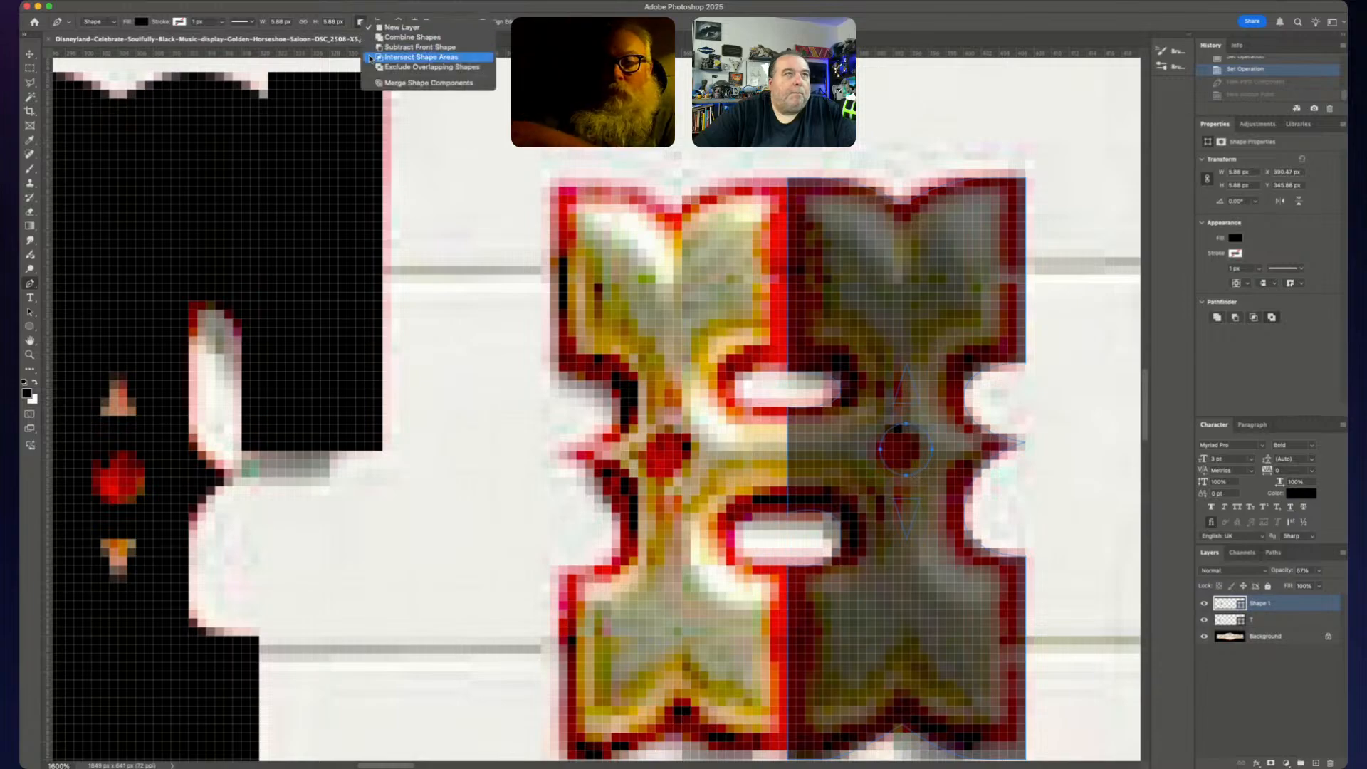
left_click(385, 48)
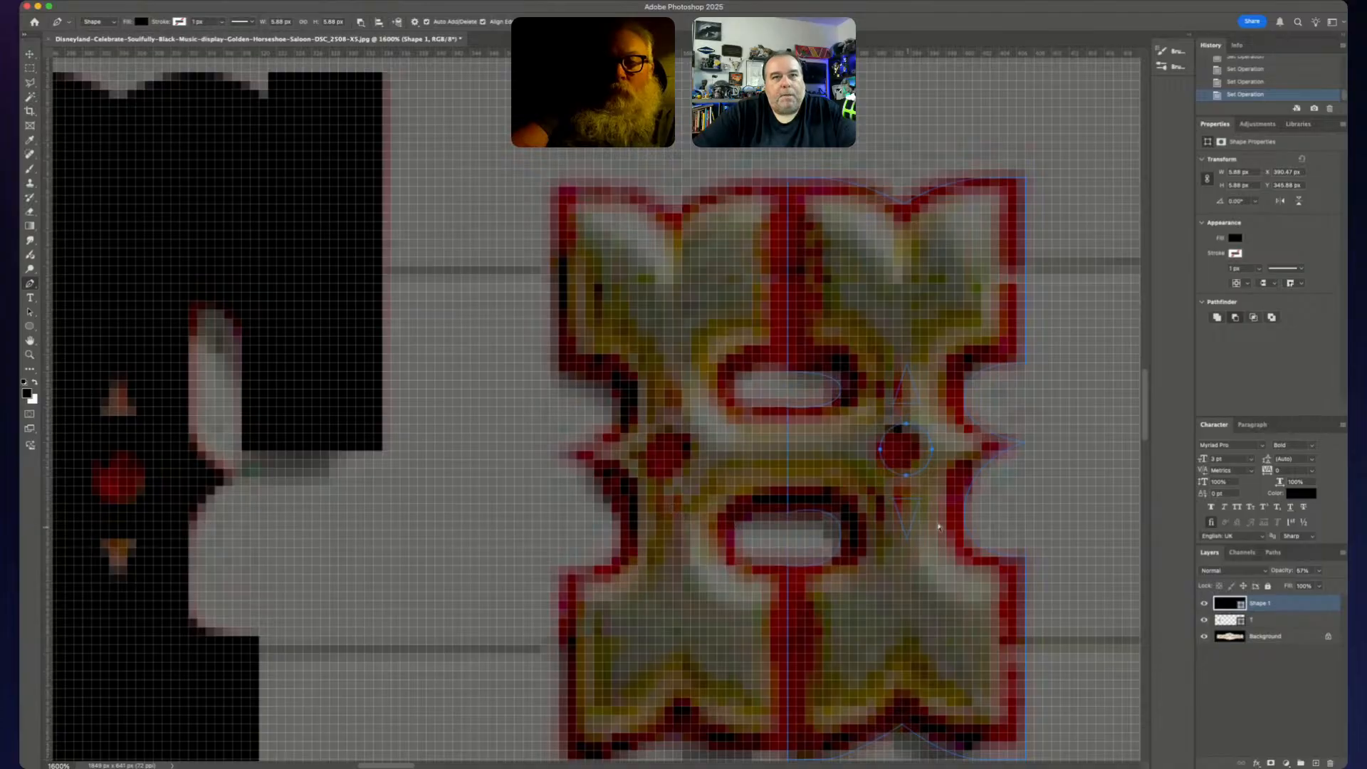
key("Return")
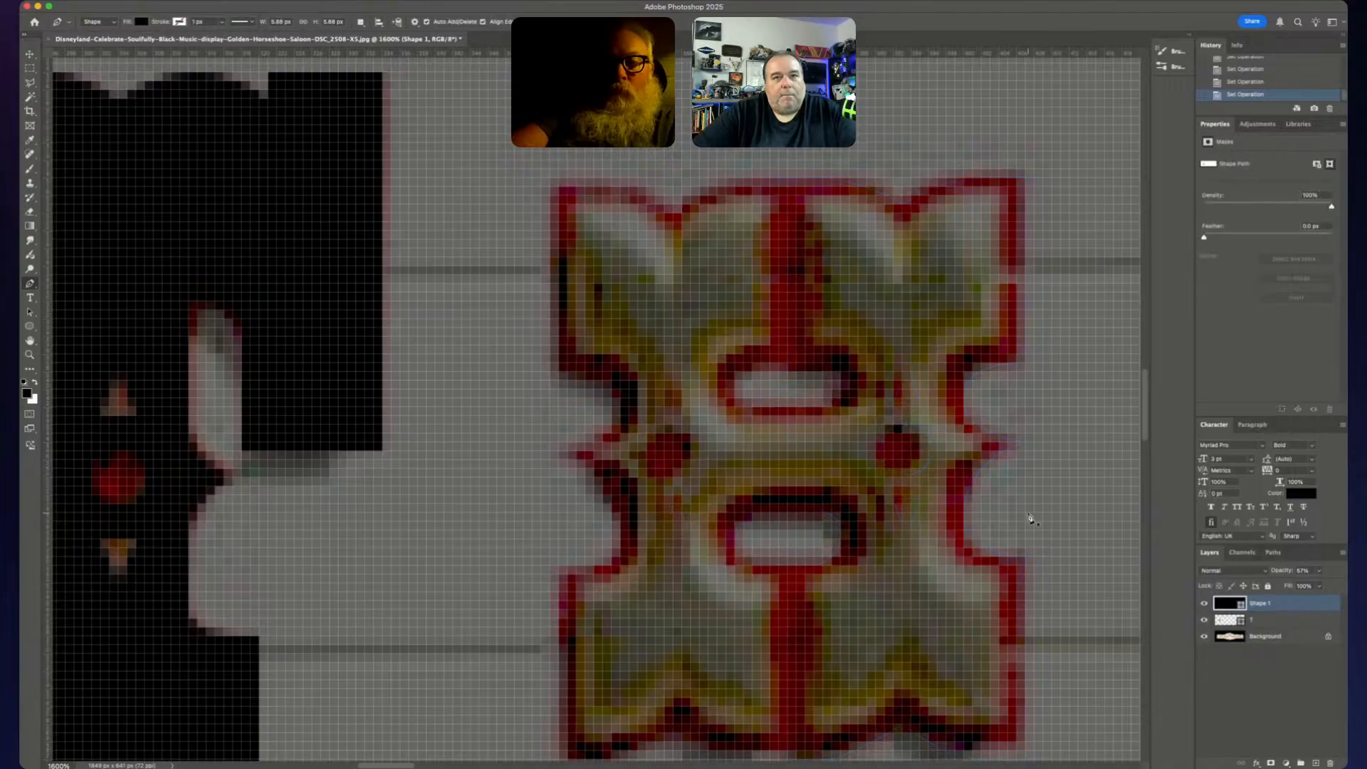
key("super+z")
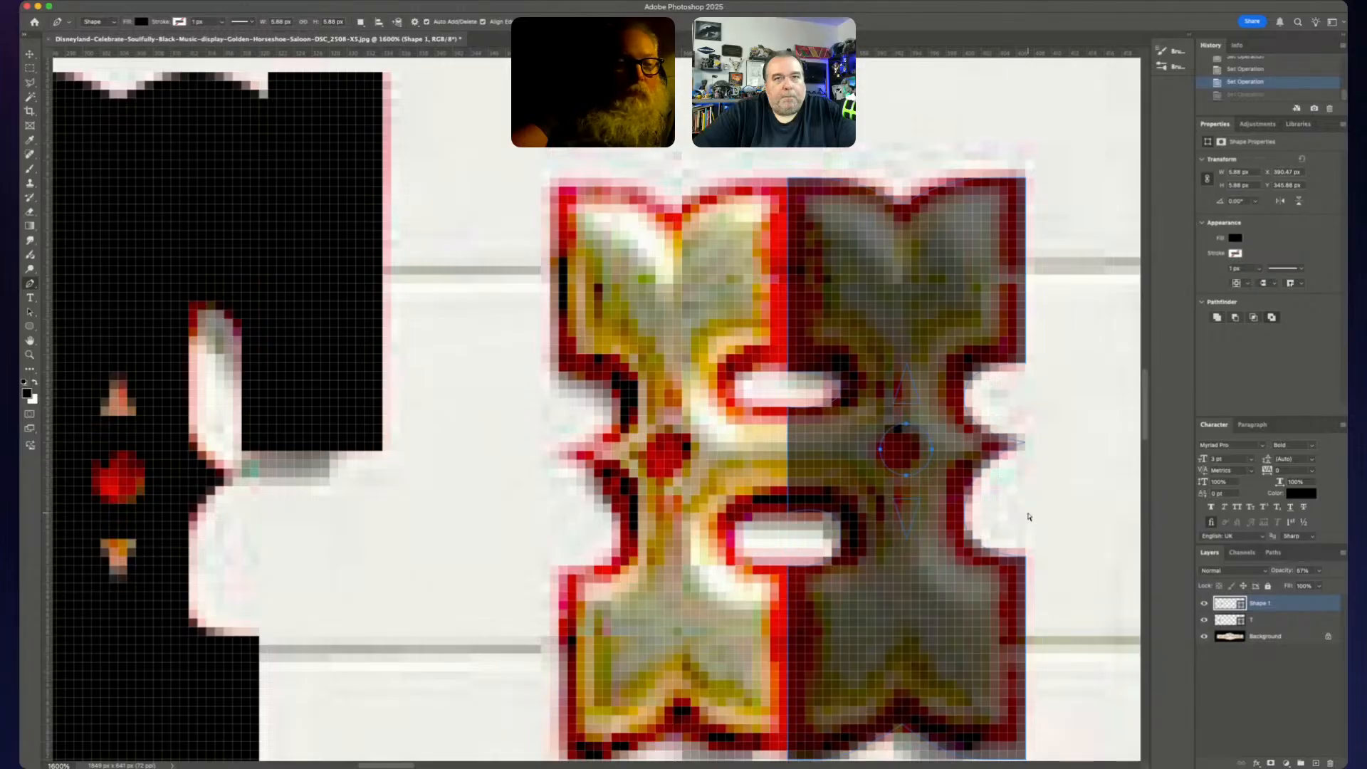
- Select the triangle path below the circle and change its path operation
left_click(965, 513, "super")
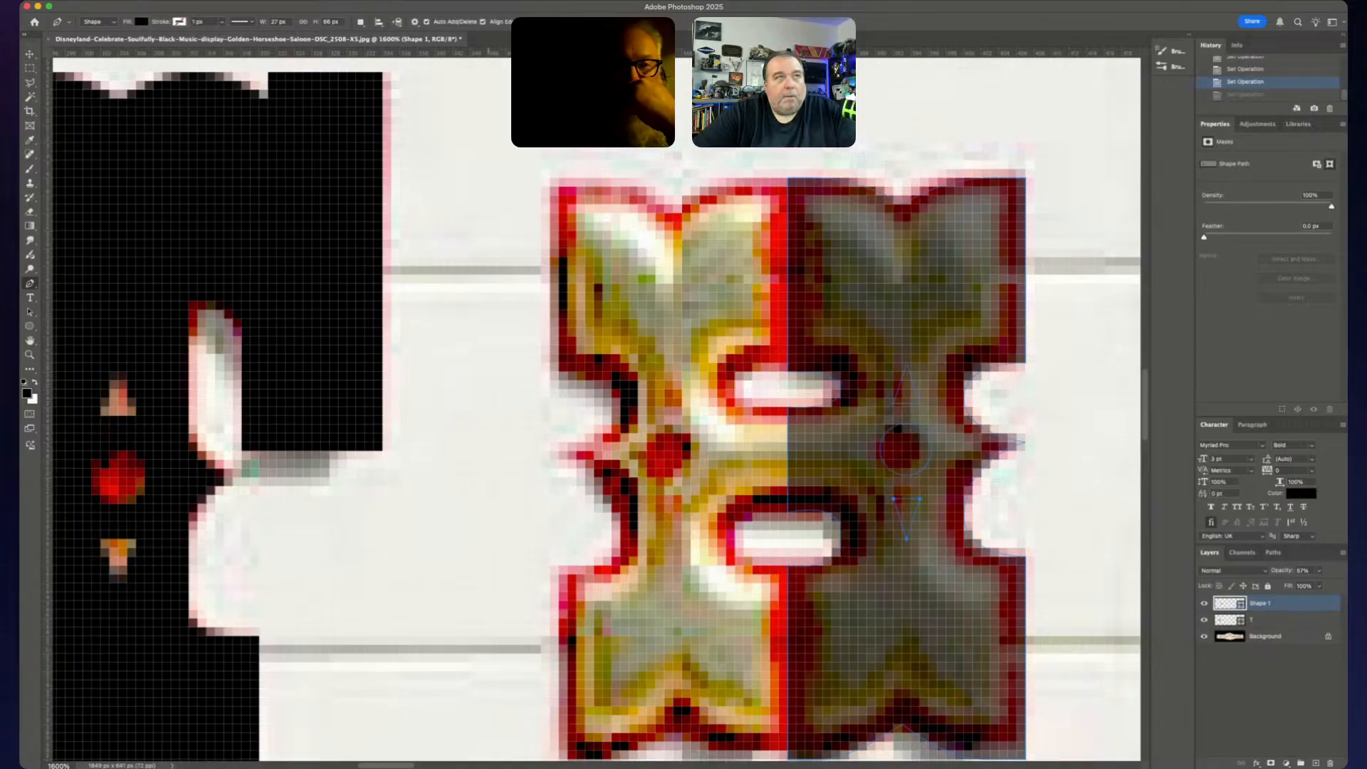
left_click(360, 22)
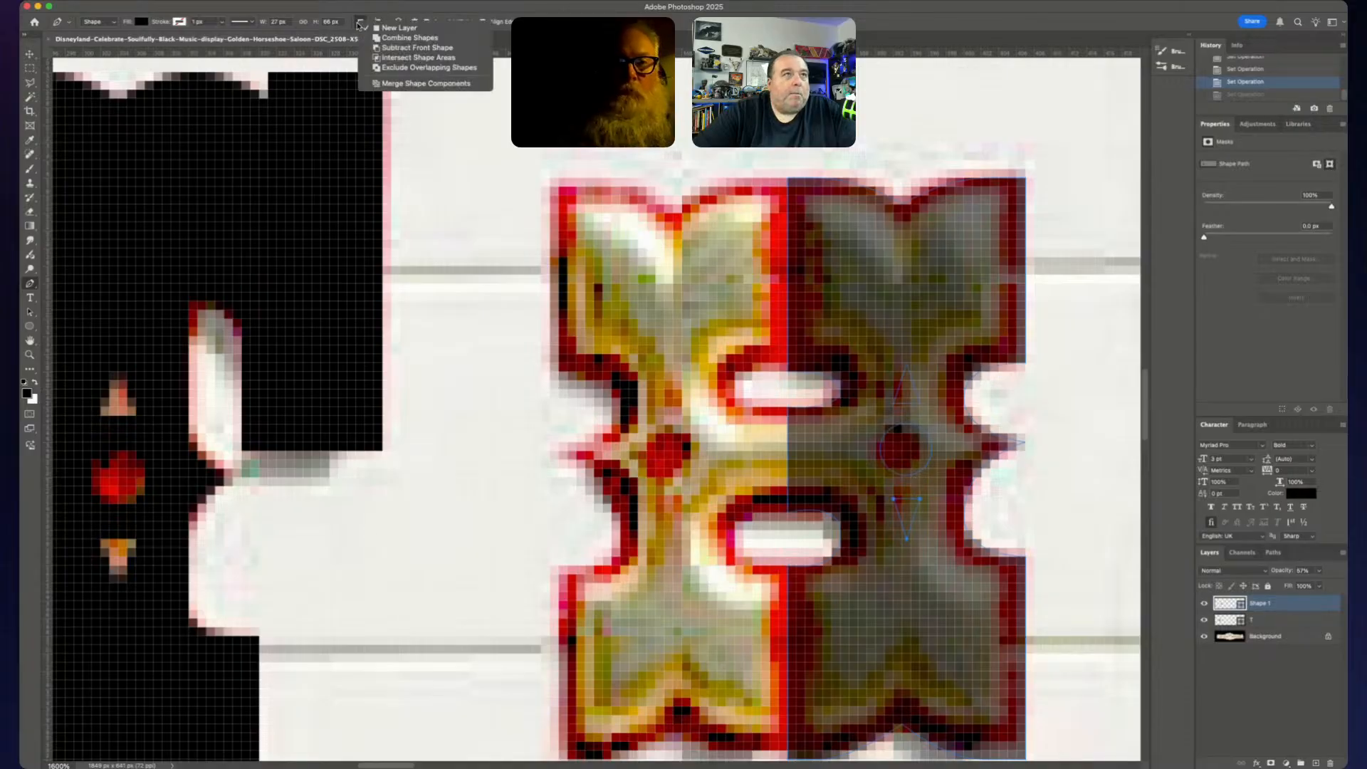
left_click(394, 56)
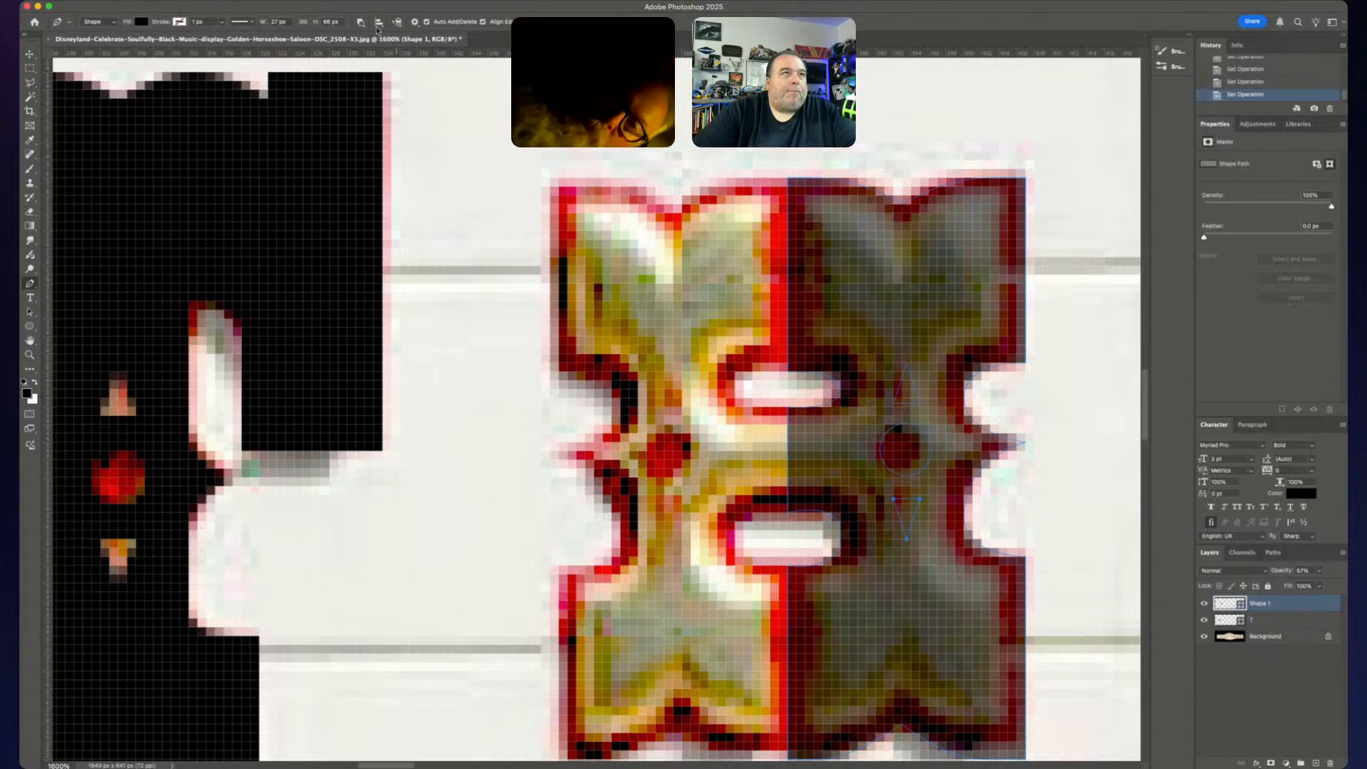
- Select the half-letter outline with its circle and triangle paths, and duplicate them over the letter's untraced left half
left_click(822, 473, "super")
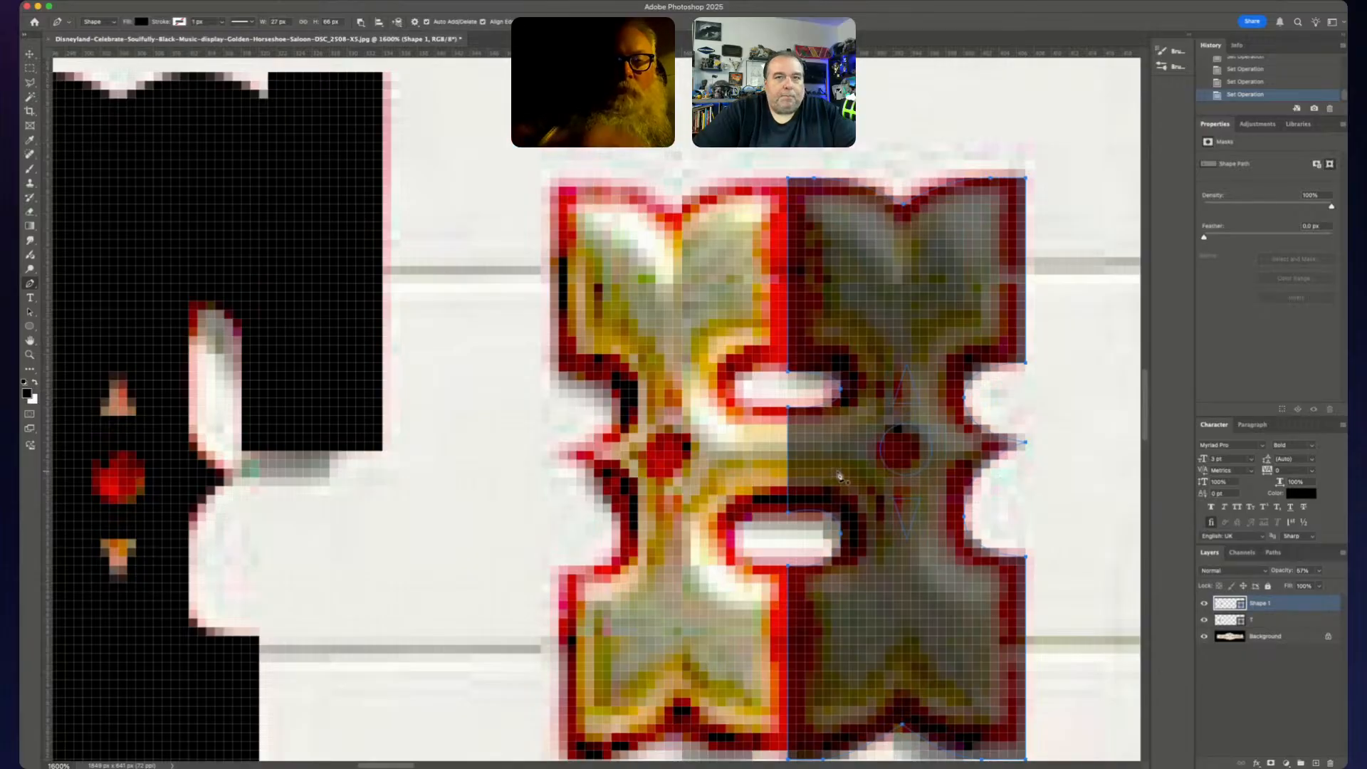
left_click(1053, 511, "super")
left_click(931, 507, "super")
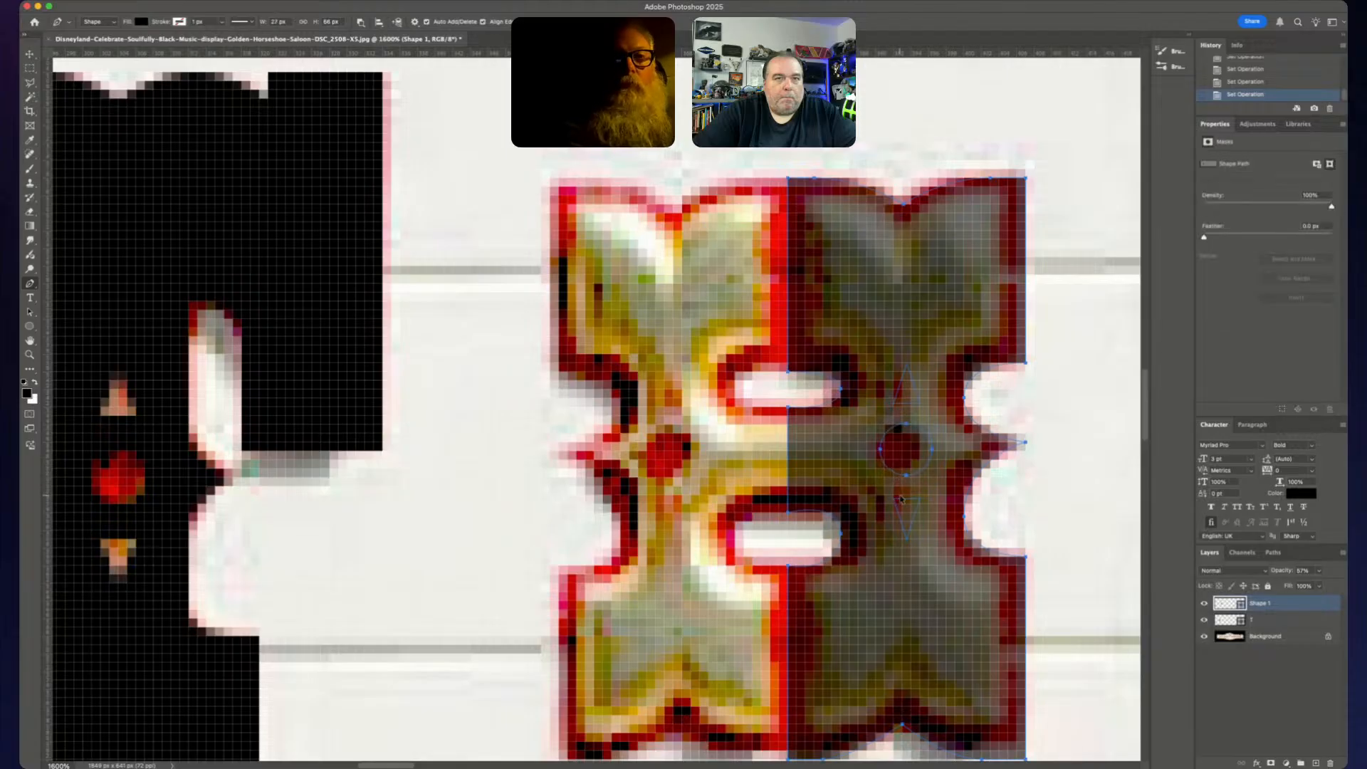
scroll(1103, 151, "down", 2)
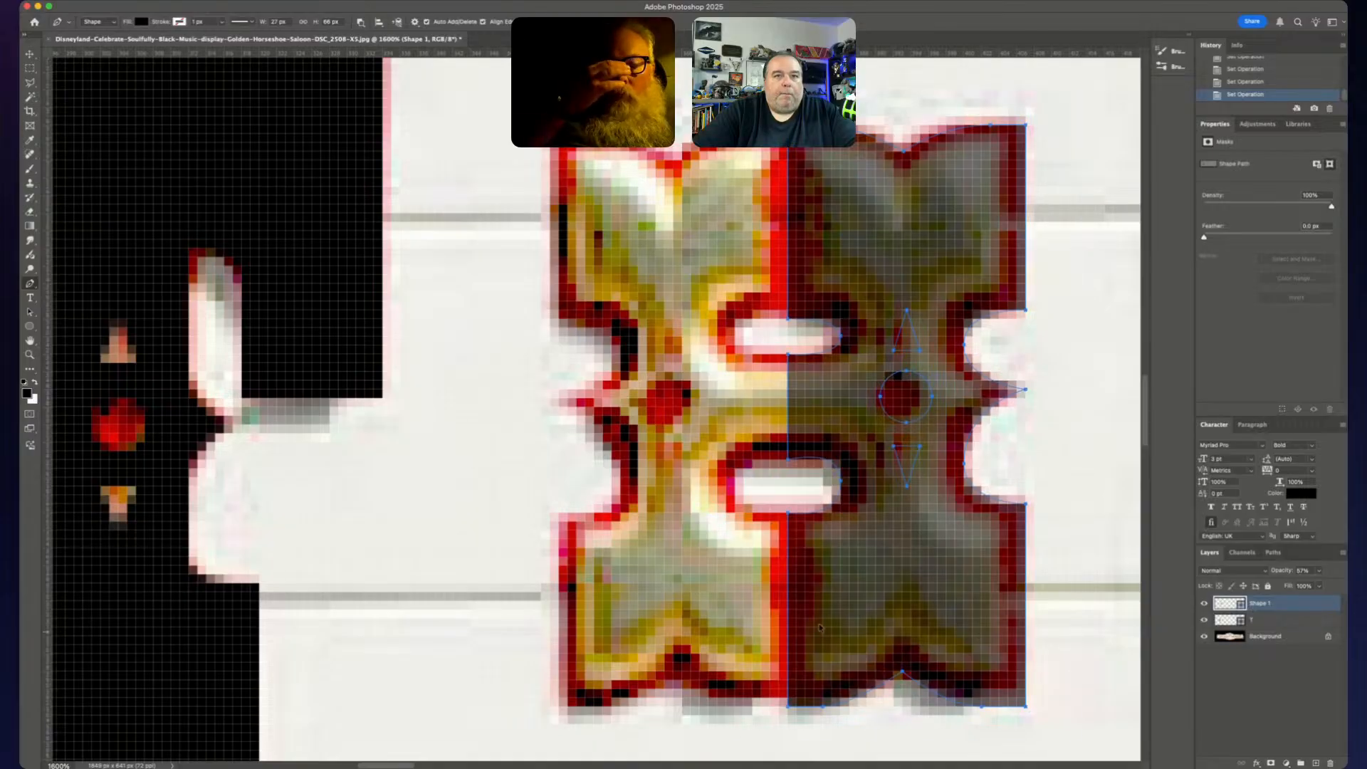
left_click_drag(789, 606, 510, 609)
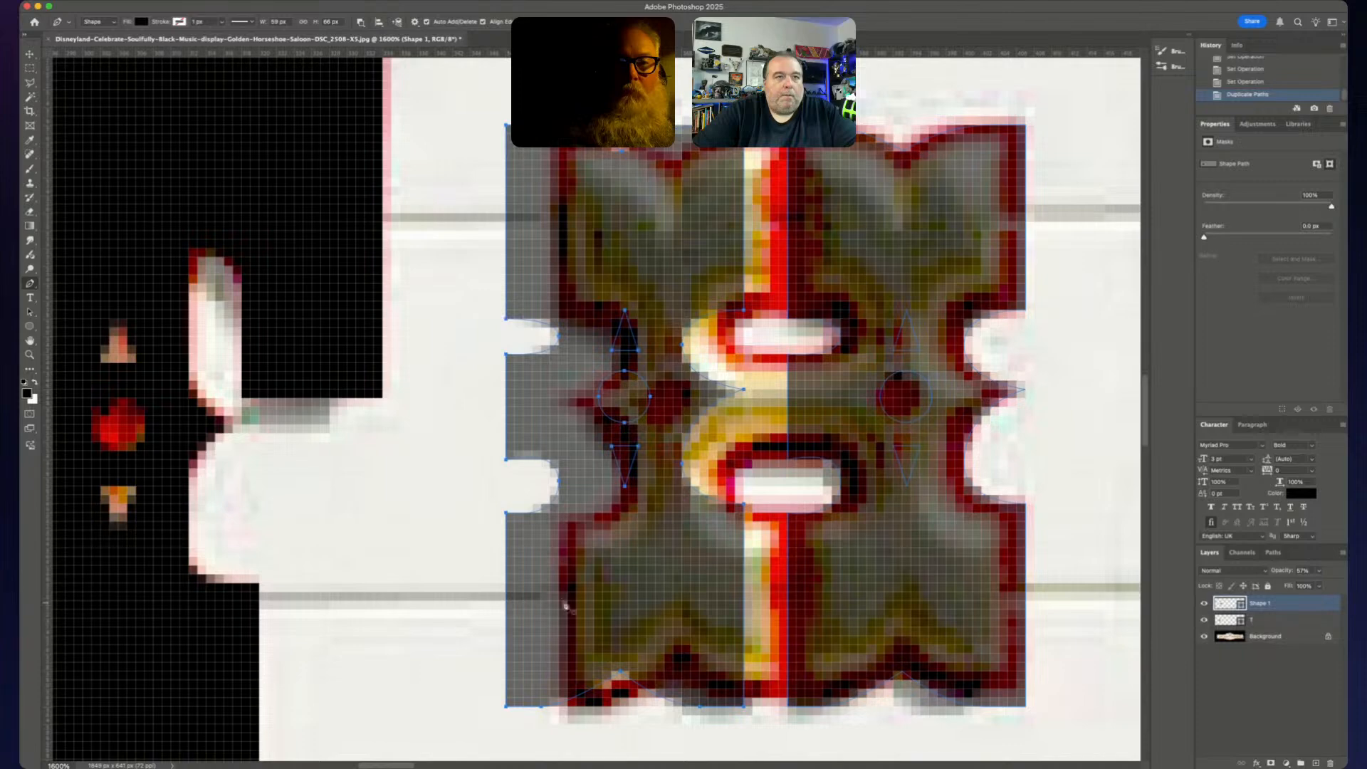
- Flip the duplicated half-letter paths horizontally and nudge them right until they fit the letter's left half
key("super+t")
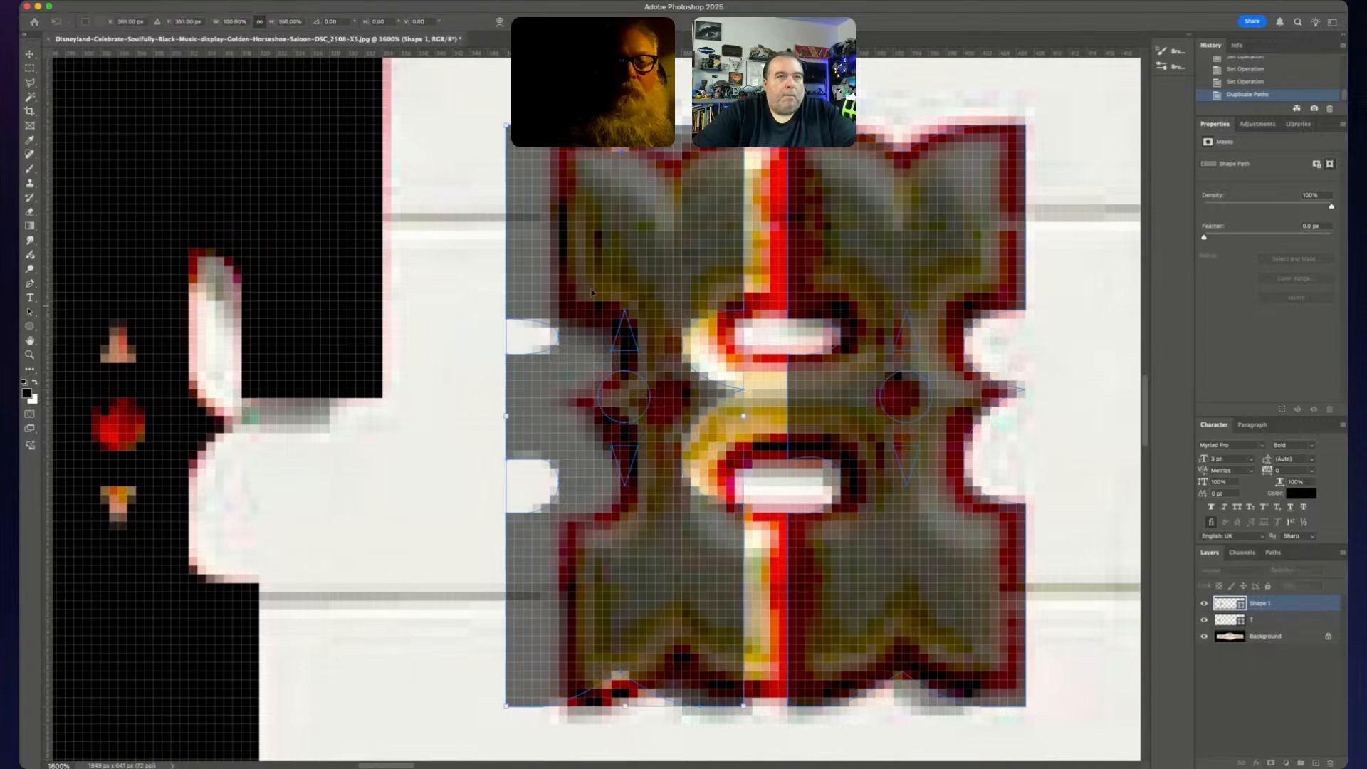
right_click(592, 293)
left_click(621, 481)
key("Right")
key("Right")
key("Right")
key("Right")
key("Right")
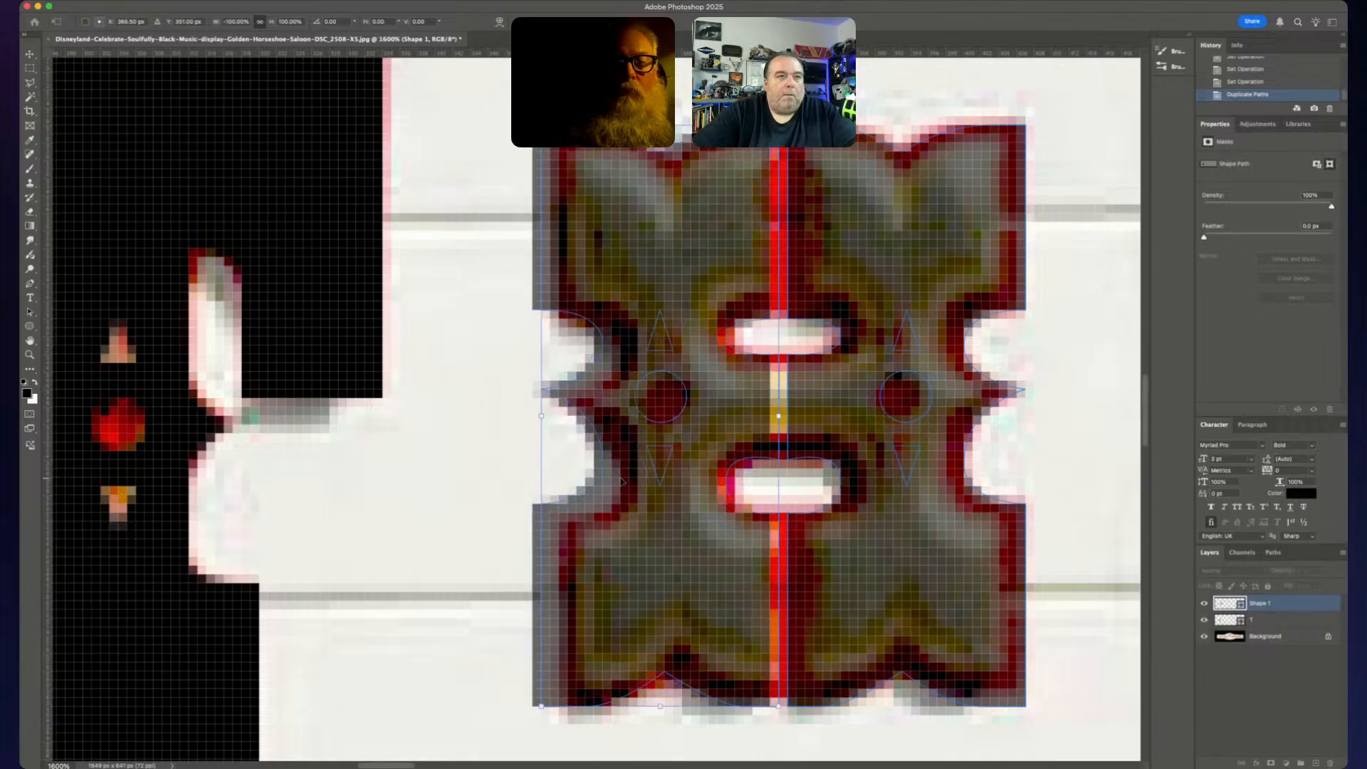
key("Right")
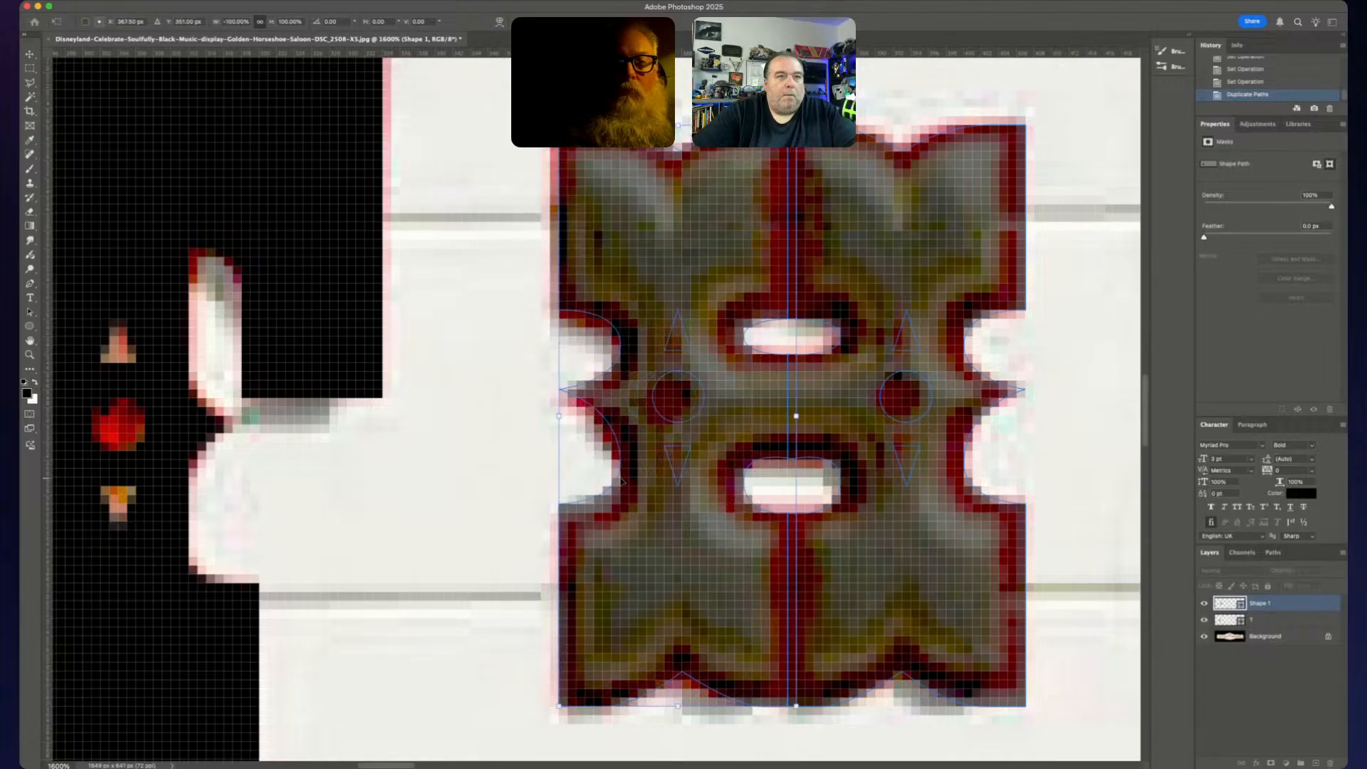
key("Return")
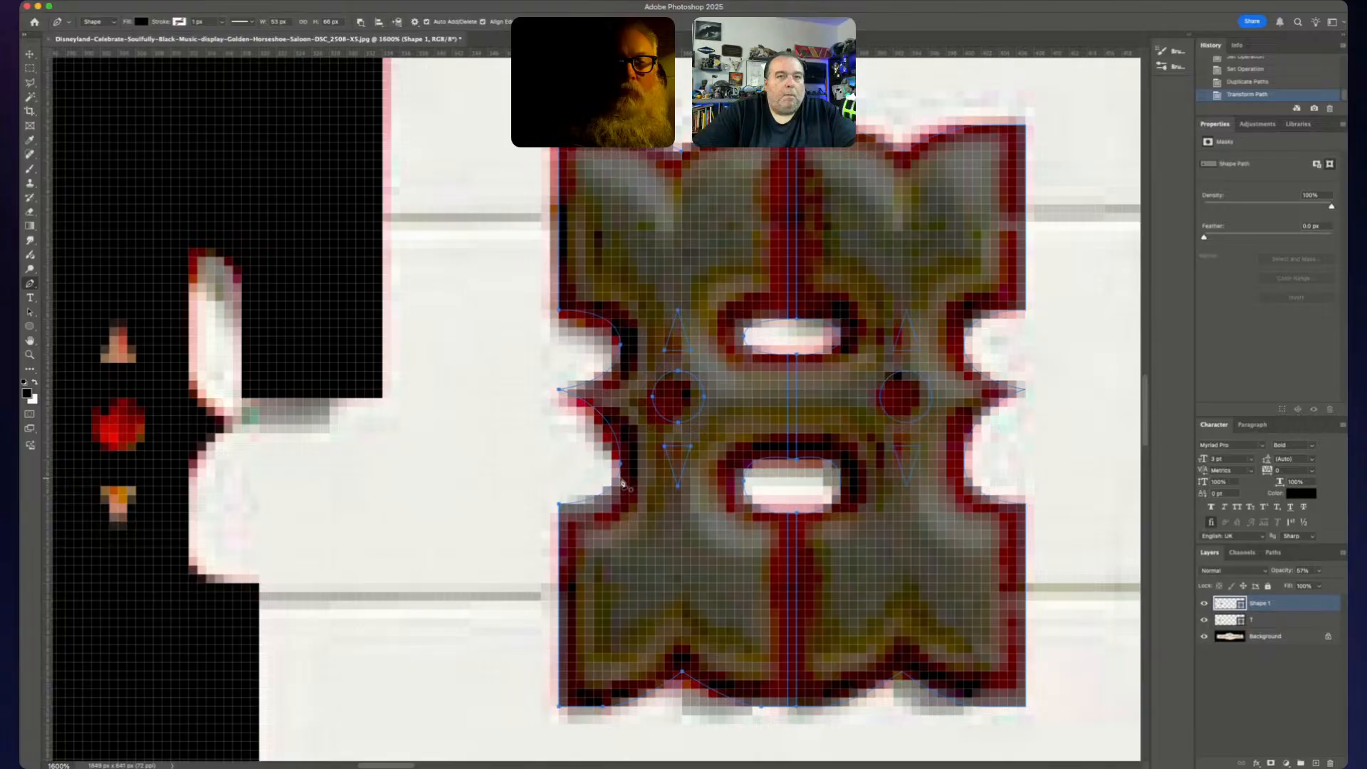
- Merge the two half-letter outlines with Merge Shape Components, and set the left half's upper triangle to Subtract Front Shape
left_click(819, 551, "super")
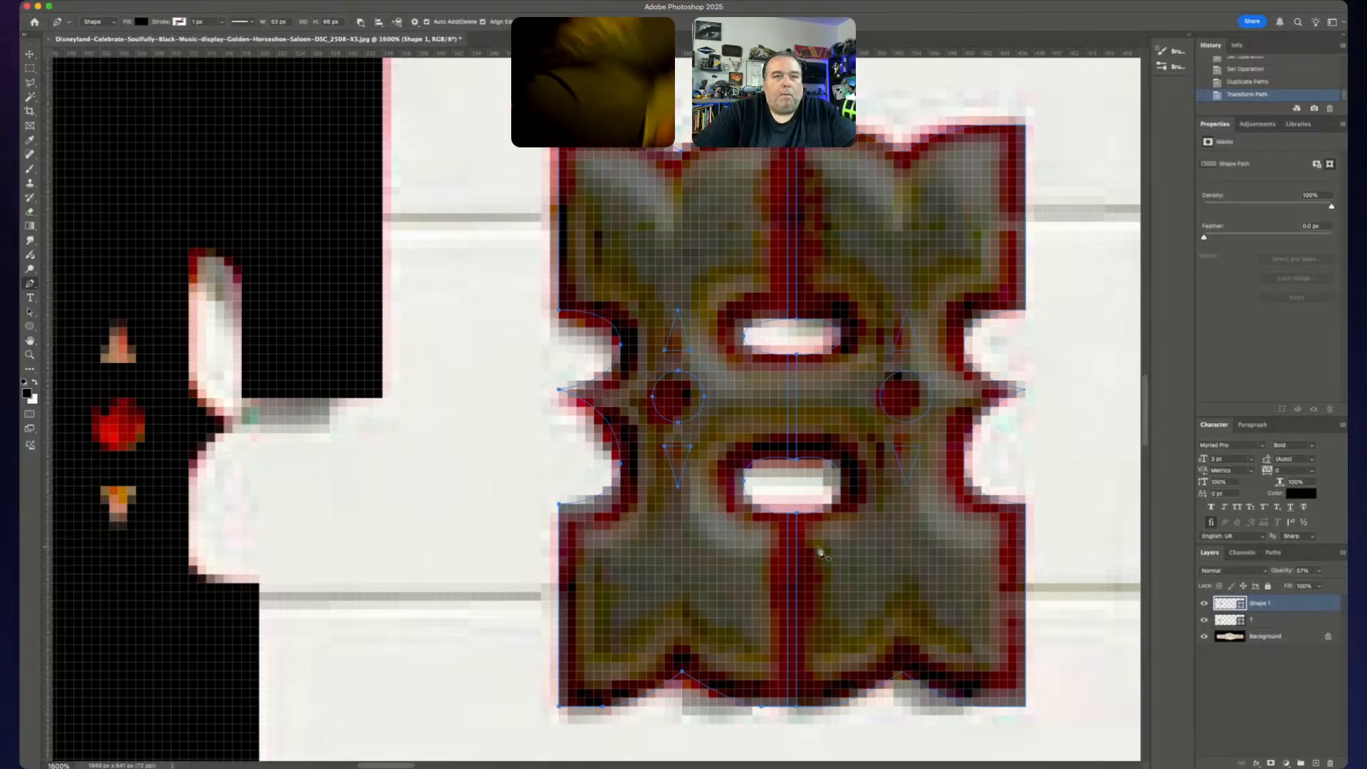
left_click(775, 550, "shift+super")
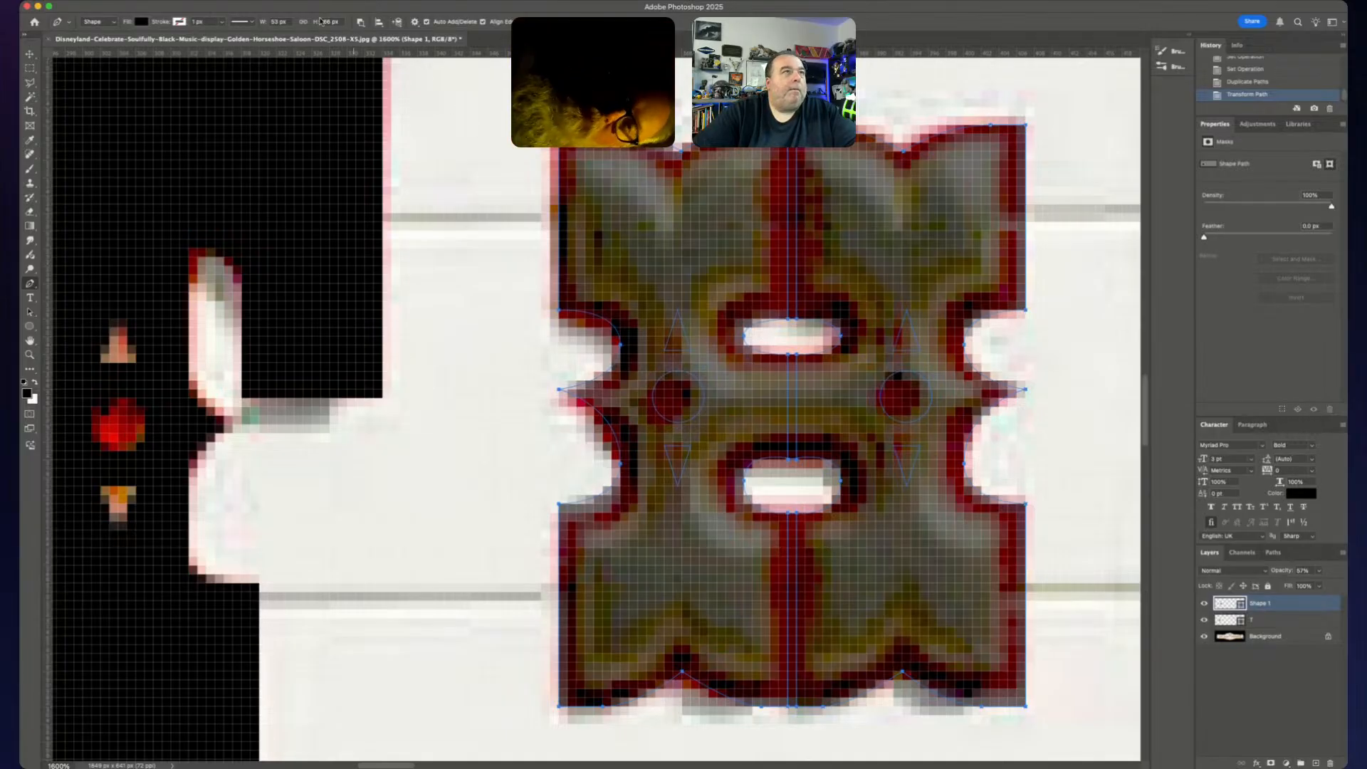
left_click(360, 23)
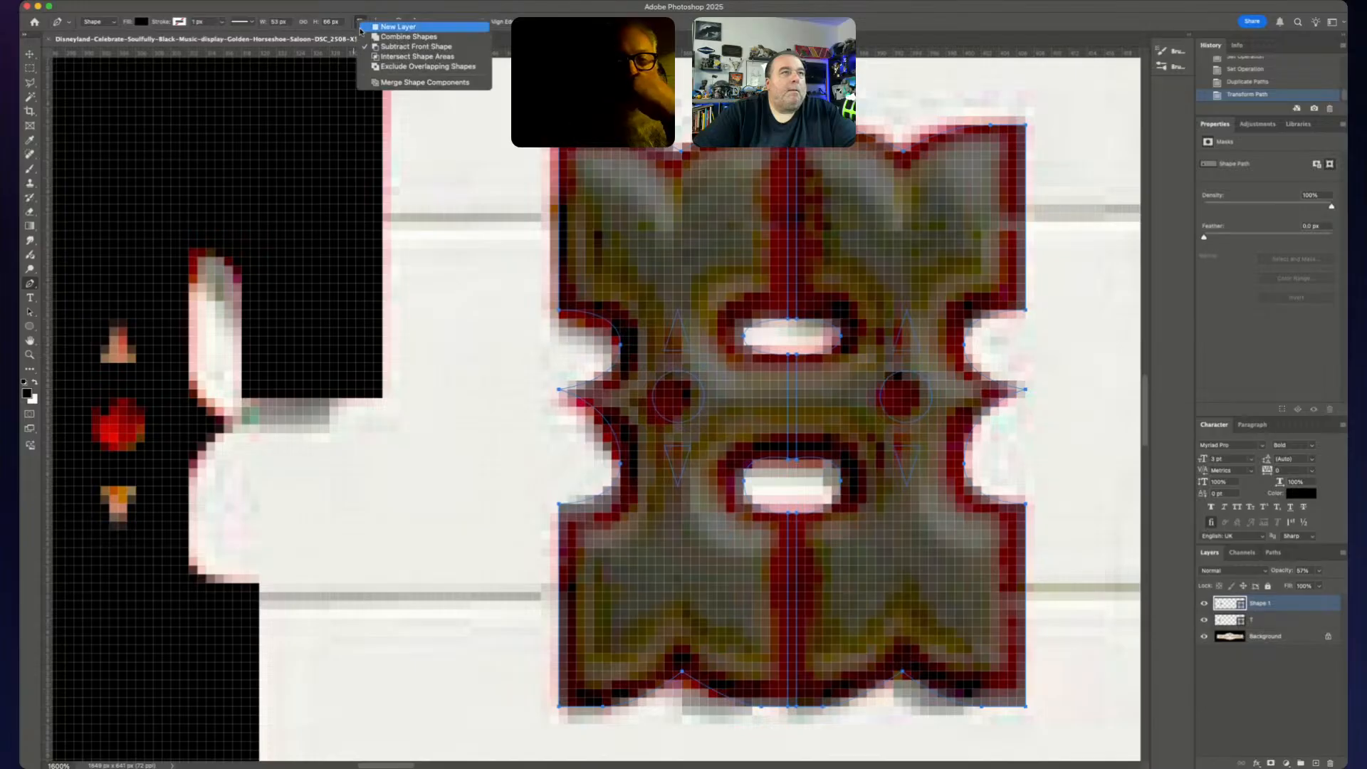
left_click(378, 82)
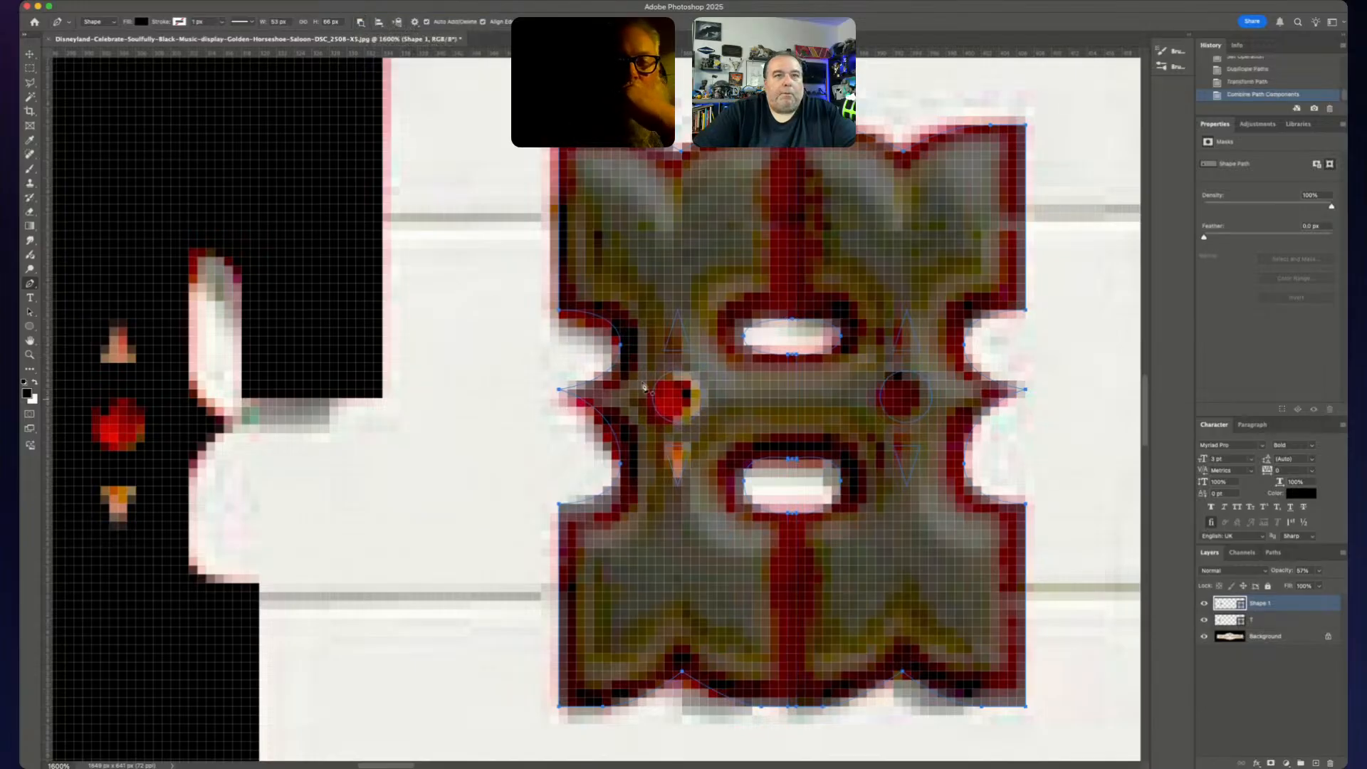
left_click(361, 22)
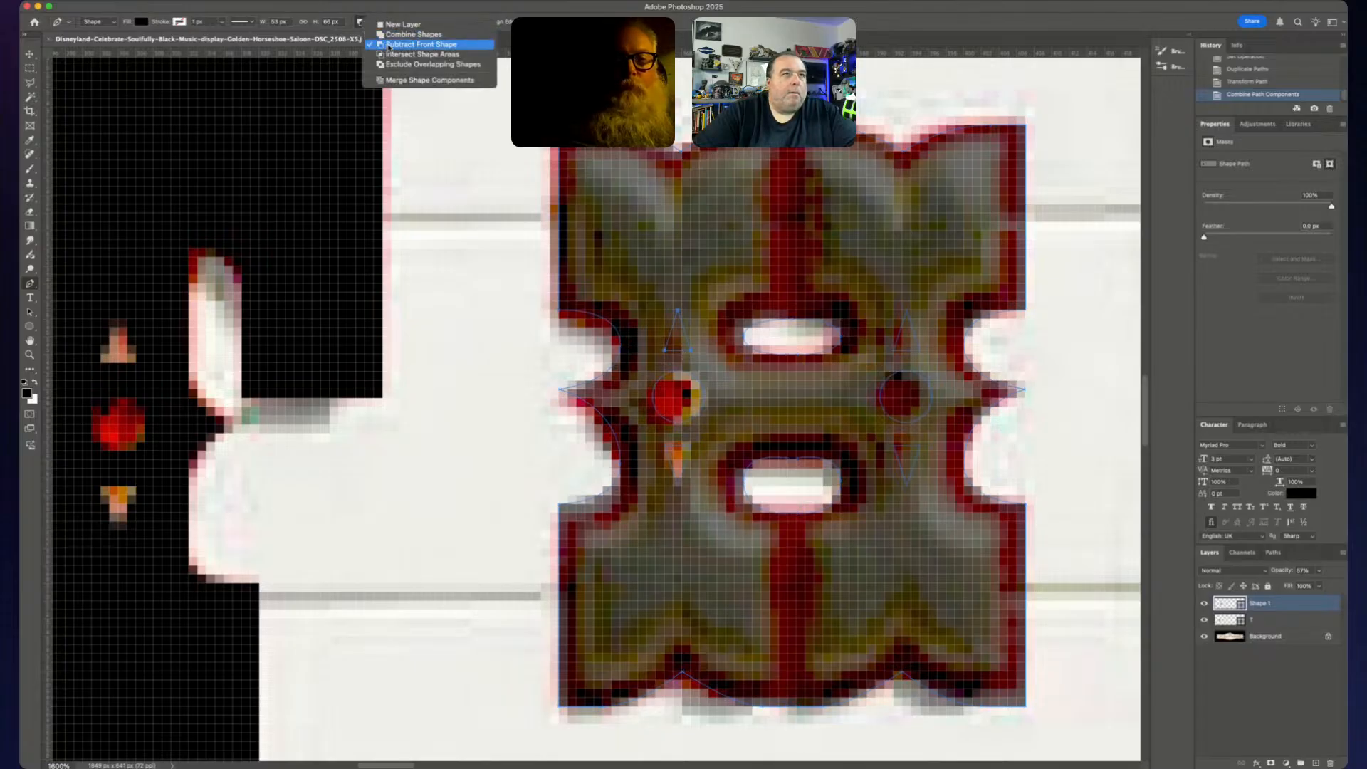
left_click(420, 45)
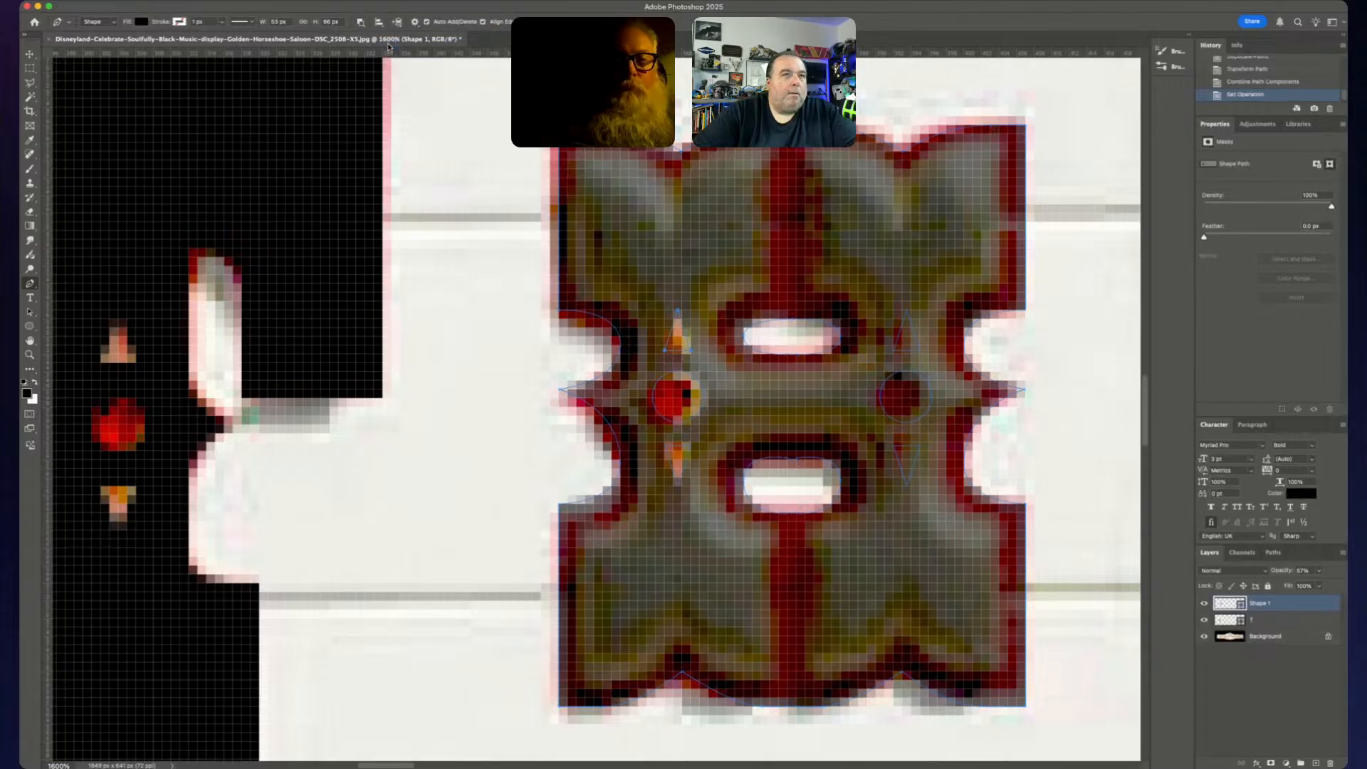
- Try a different path operation on the right half's lower triangle, undo it, and choose Subtract Front Shape for that triangle
left_click(905, 450)
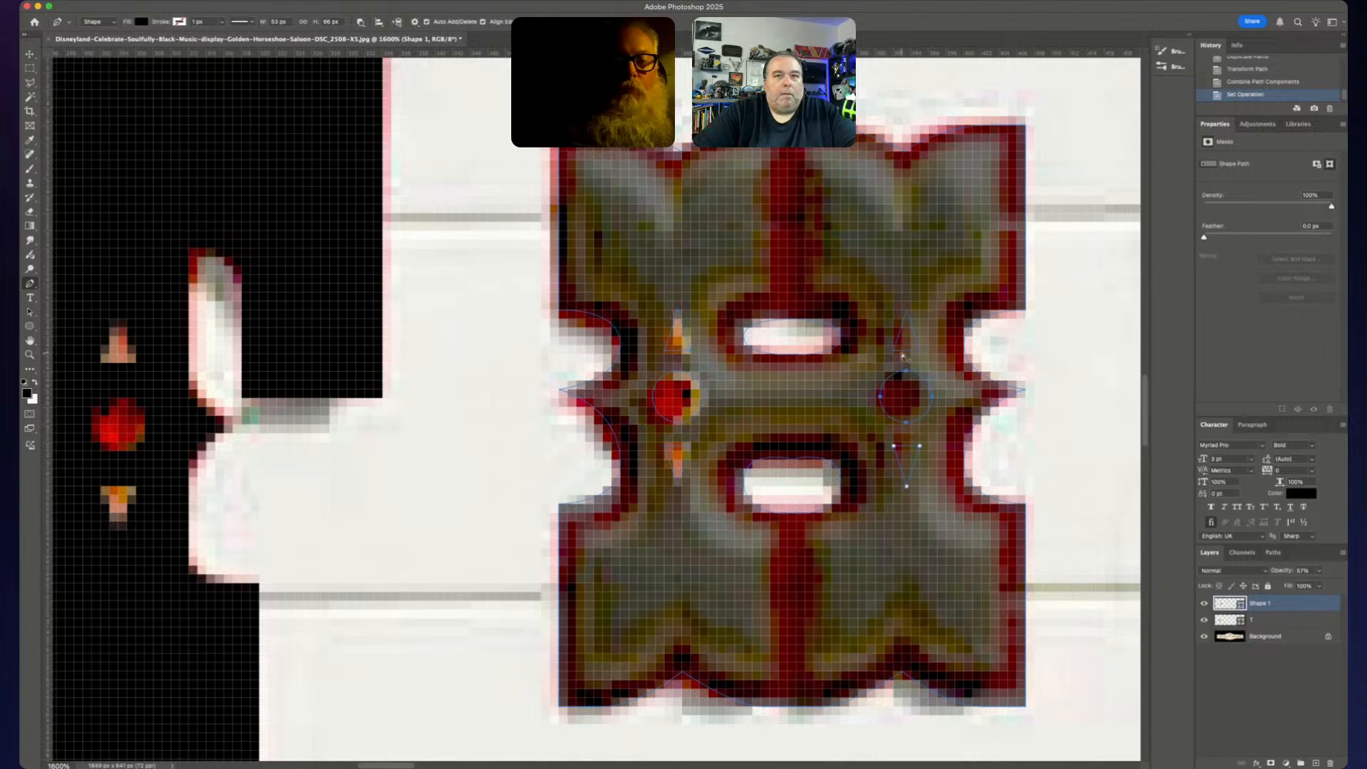
left_click(361, 22)
left_click(383, 53)
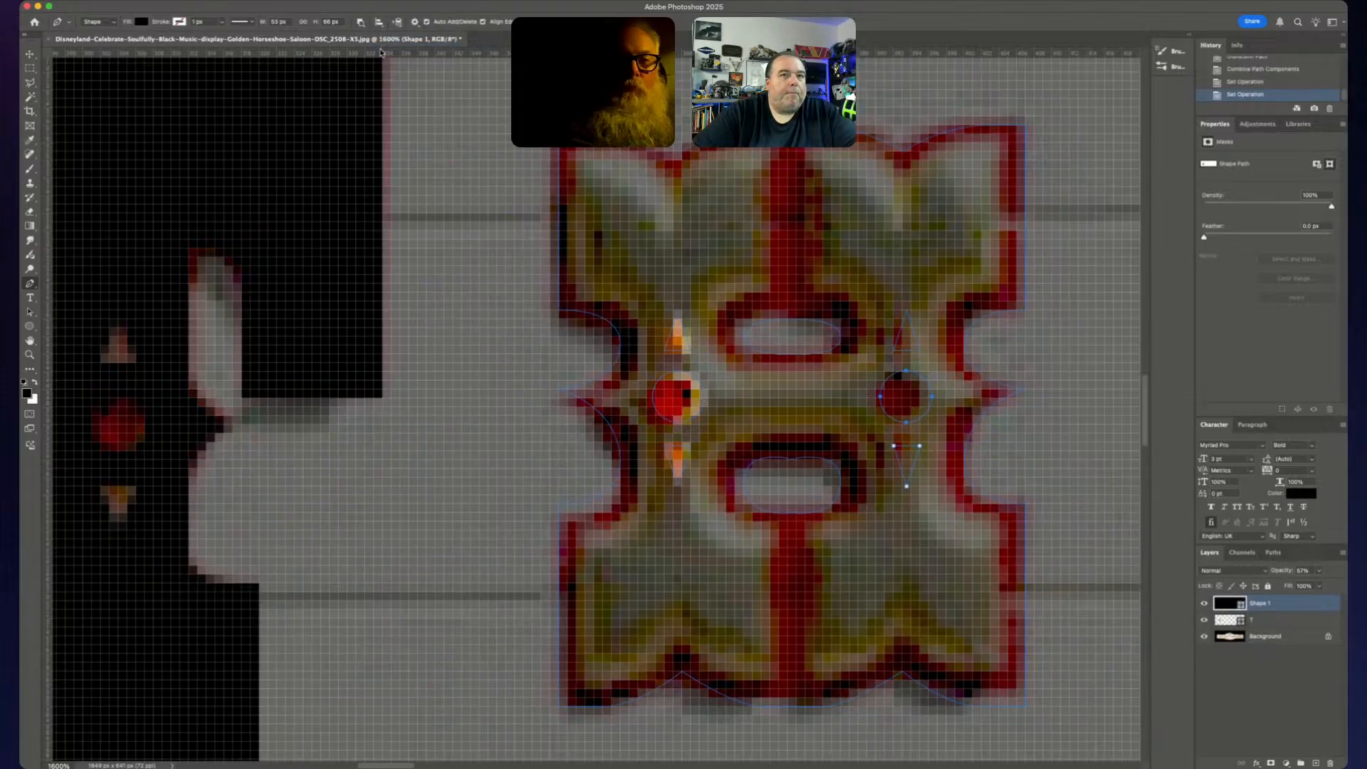
key("cmd+z")
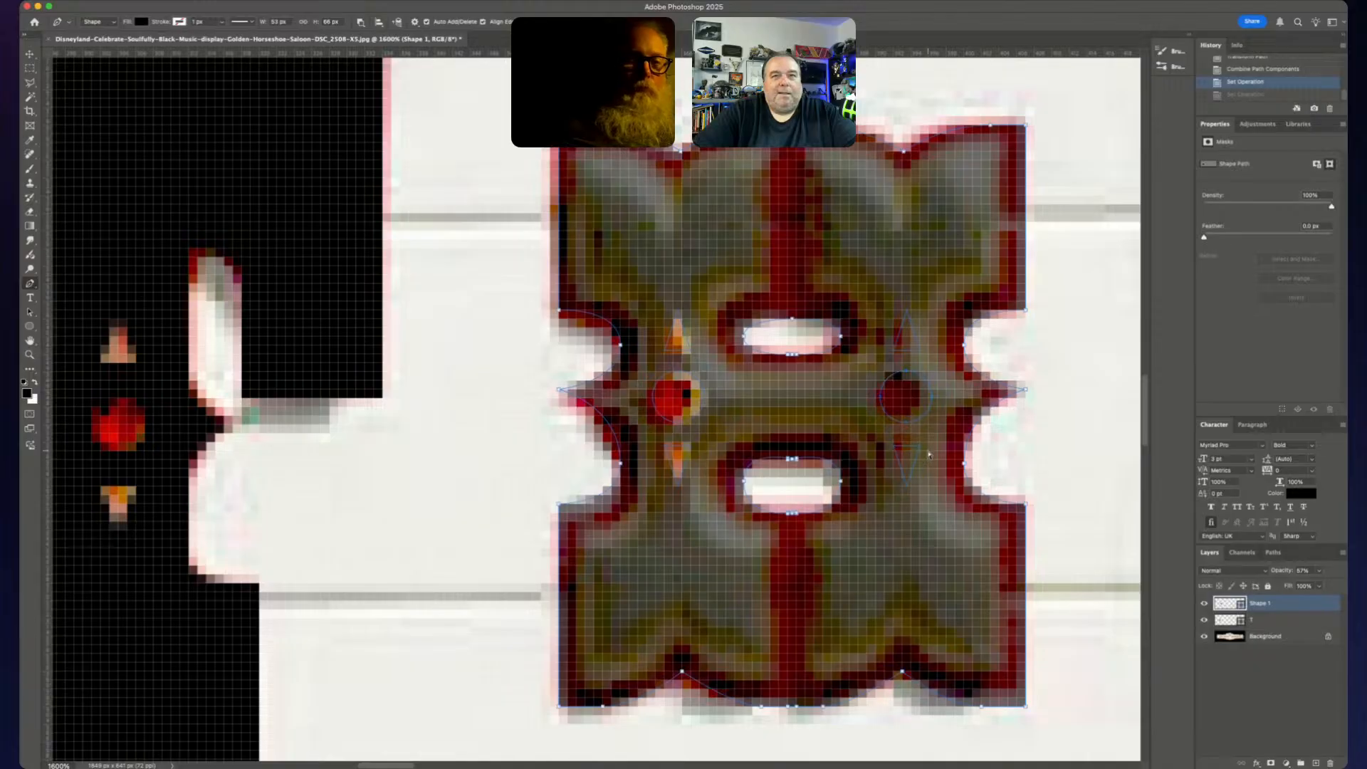
left_click(362, 22)
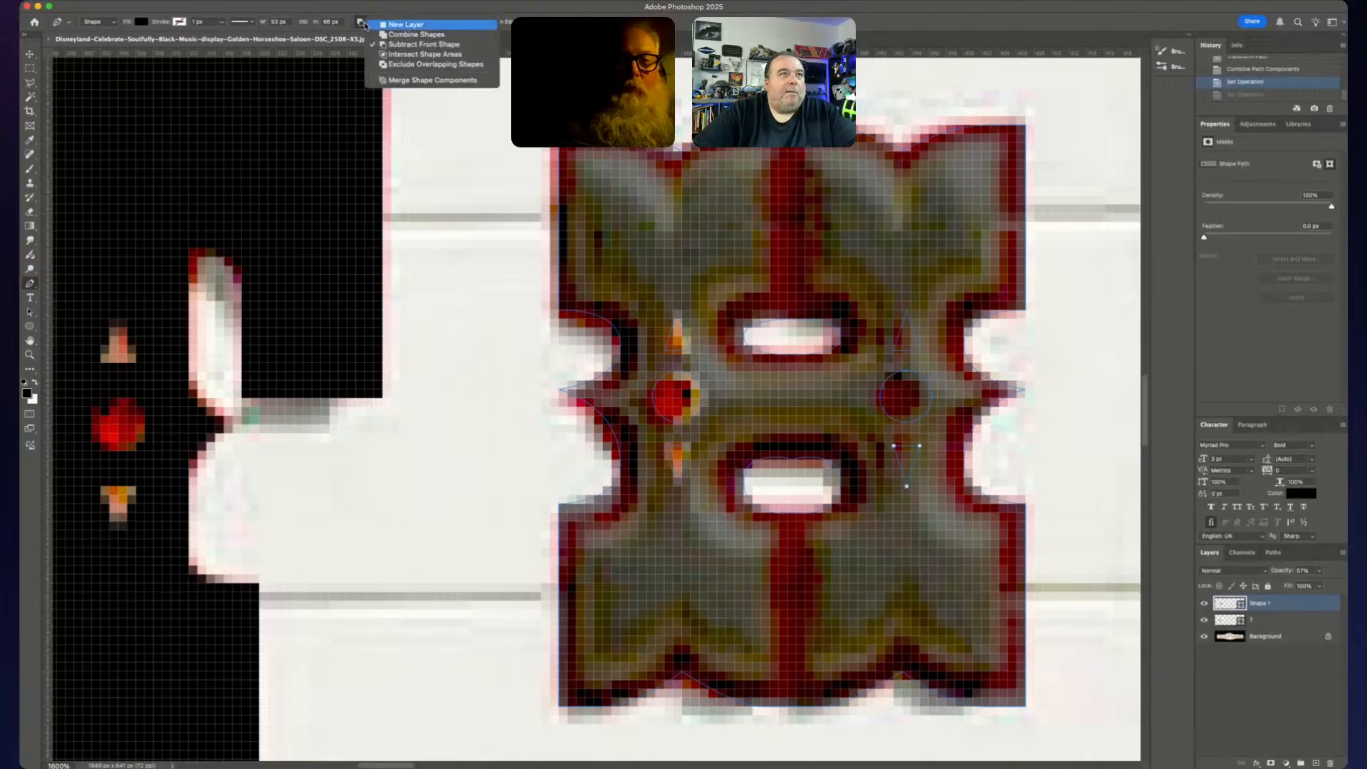
left_click(391, 47)
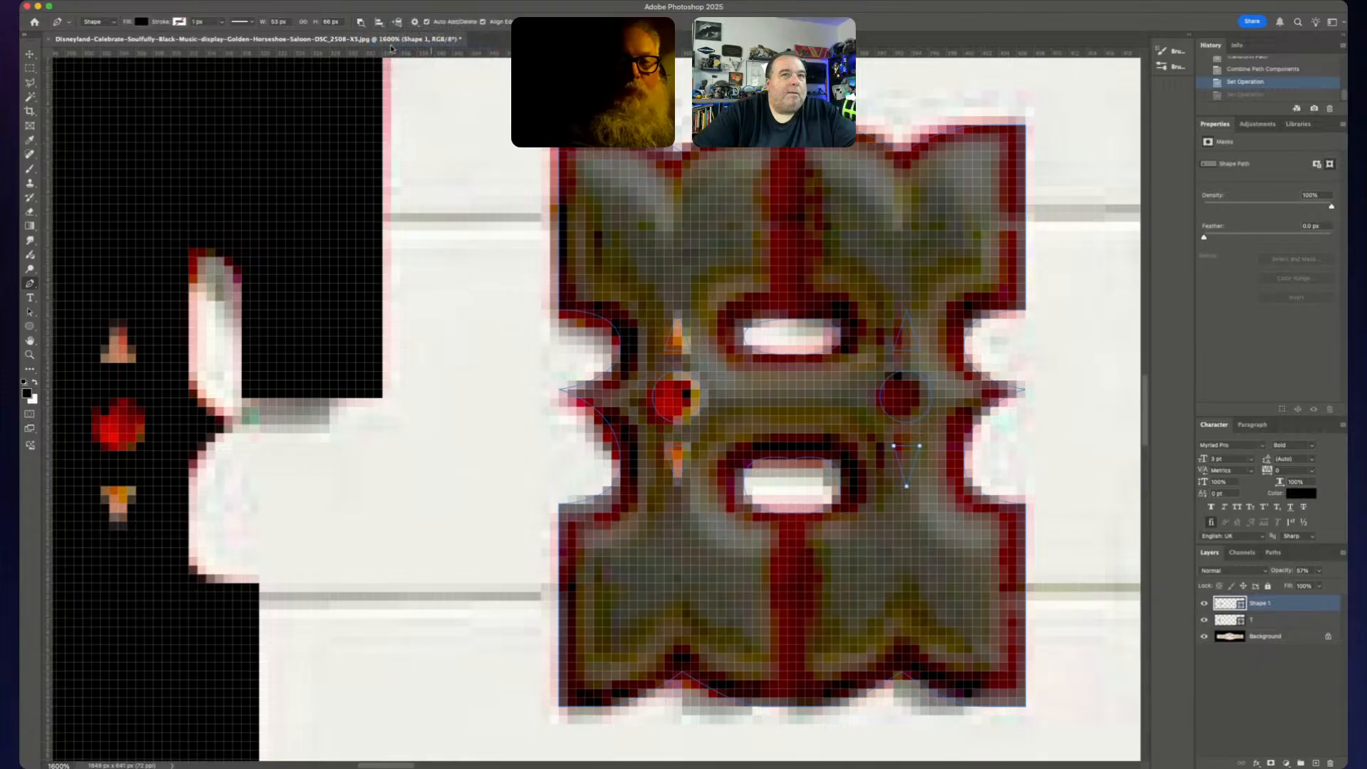
- Try Subtract Front Shape on the right half's circle path, and undo the last operation change
left_click(903, 423)
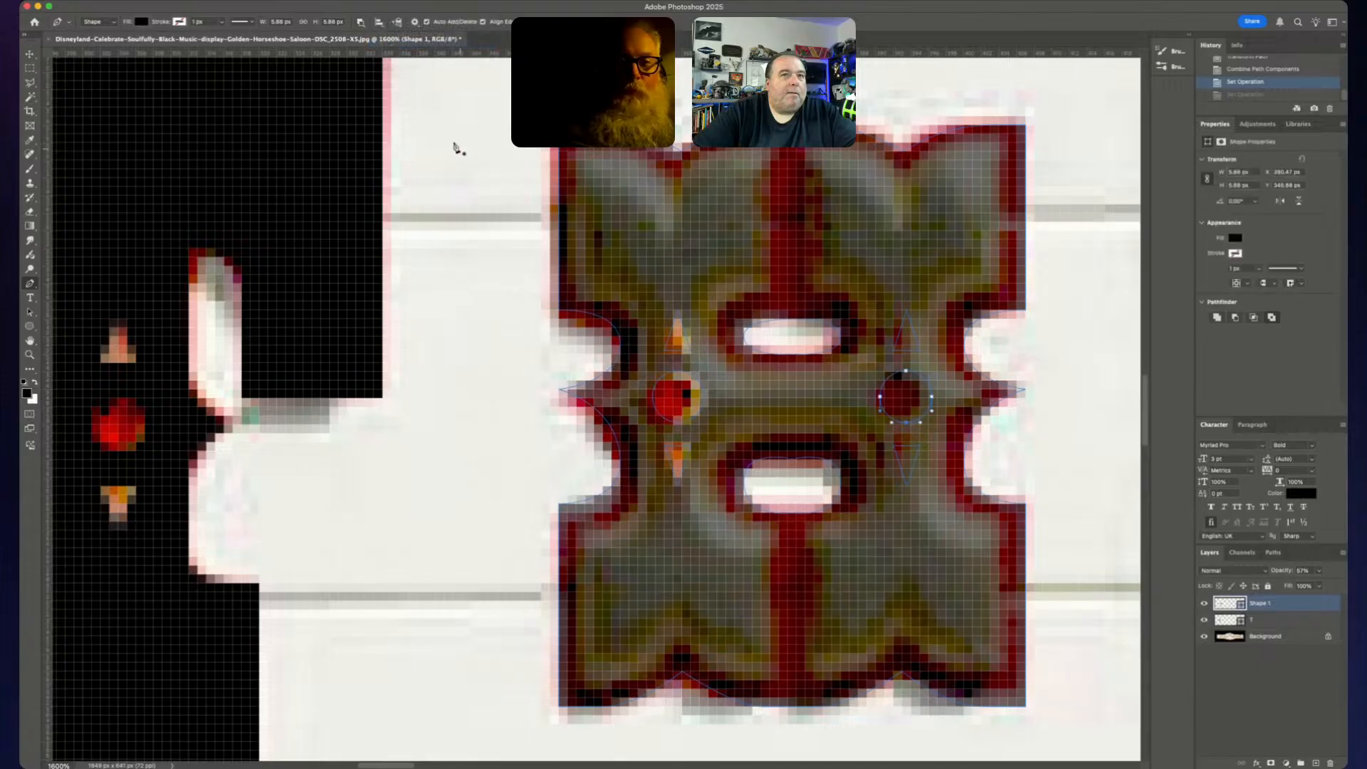
left_click(362, 22)
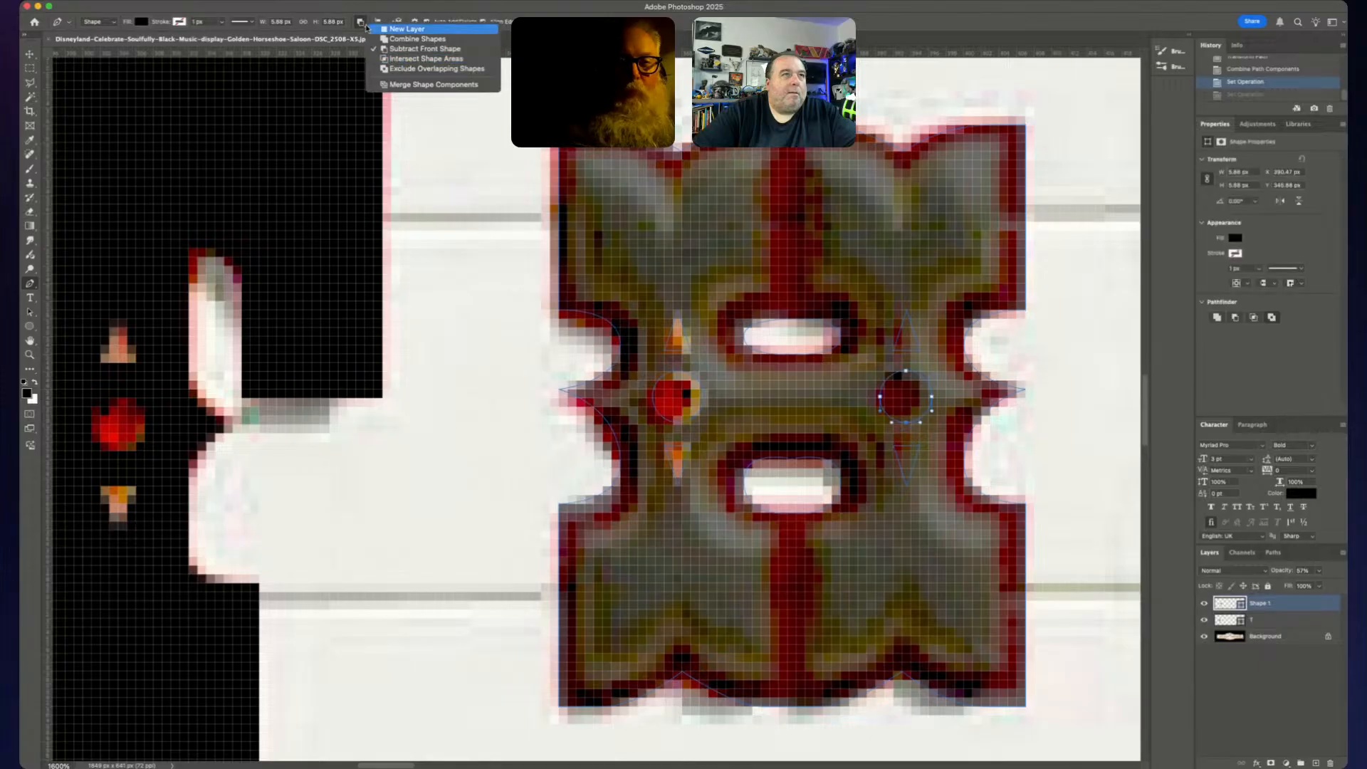
left_click(404, 46)
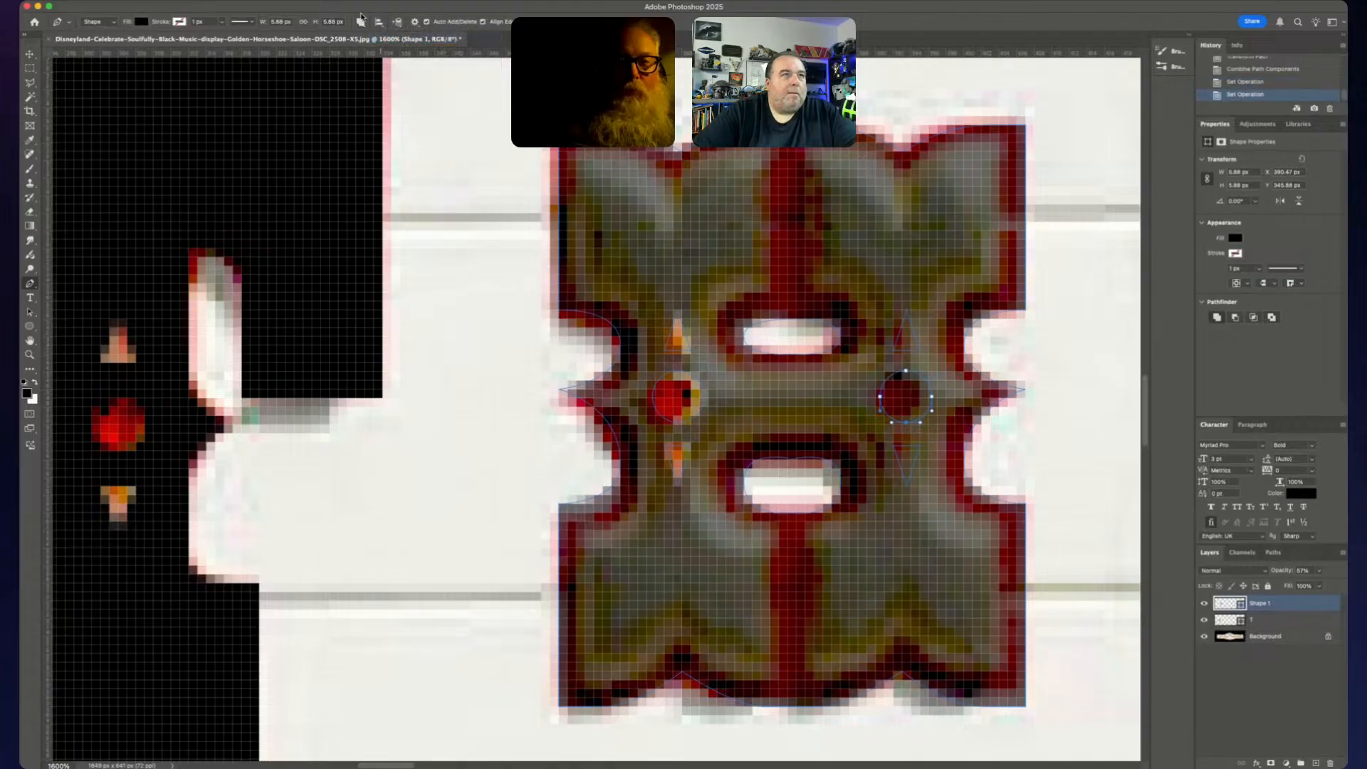
left_click(361, 22)
left_click(378, 46)
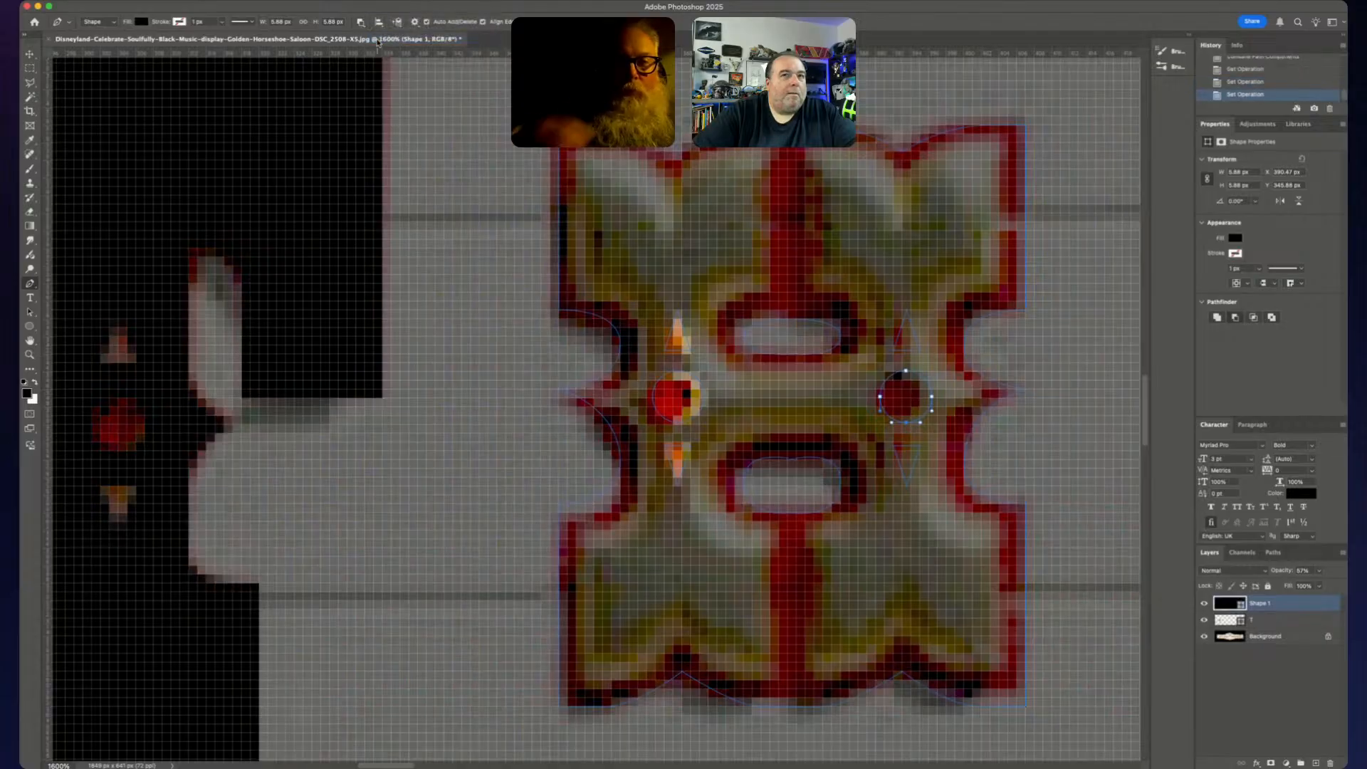
key("ctrl+z")
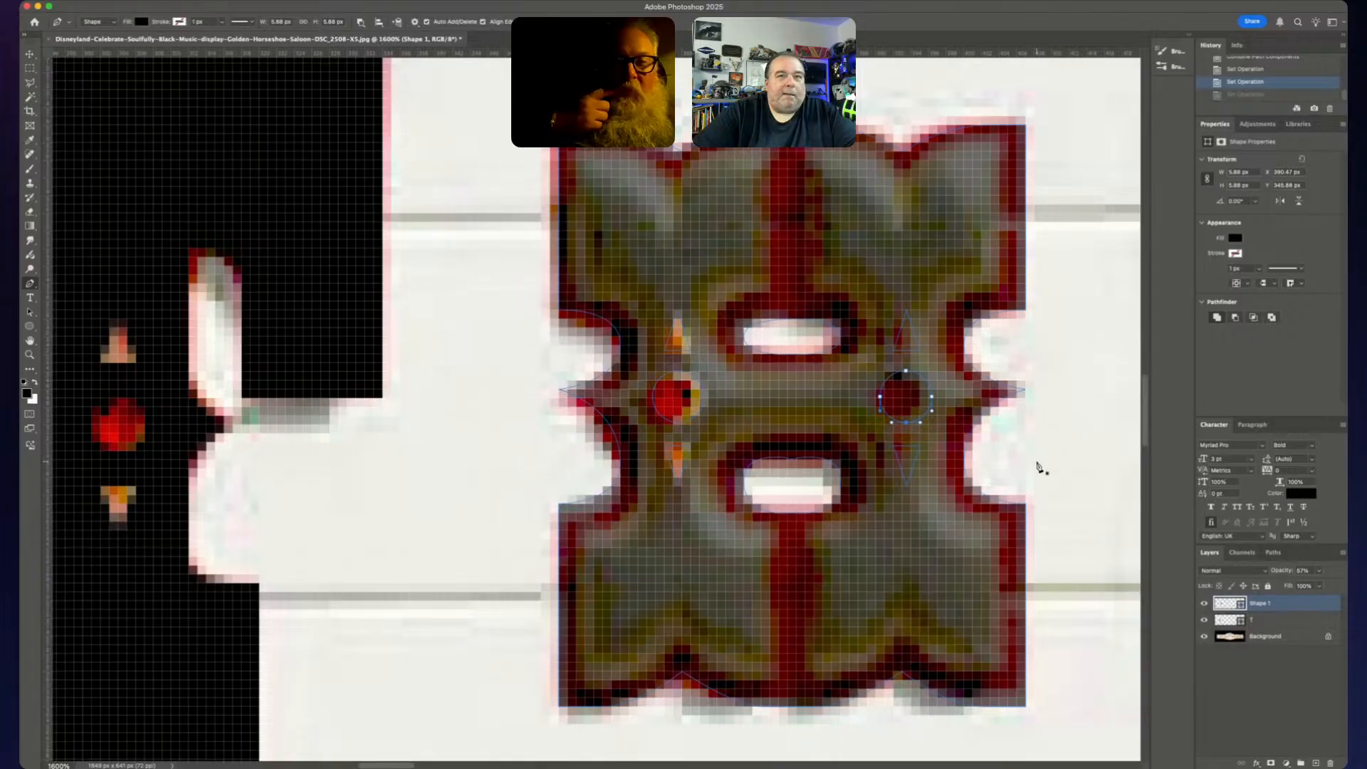
- Delete the circle and both triangle paths from the letter's right half
left_click(917, 353, "ctrl")
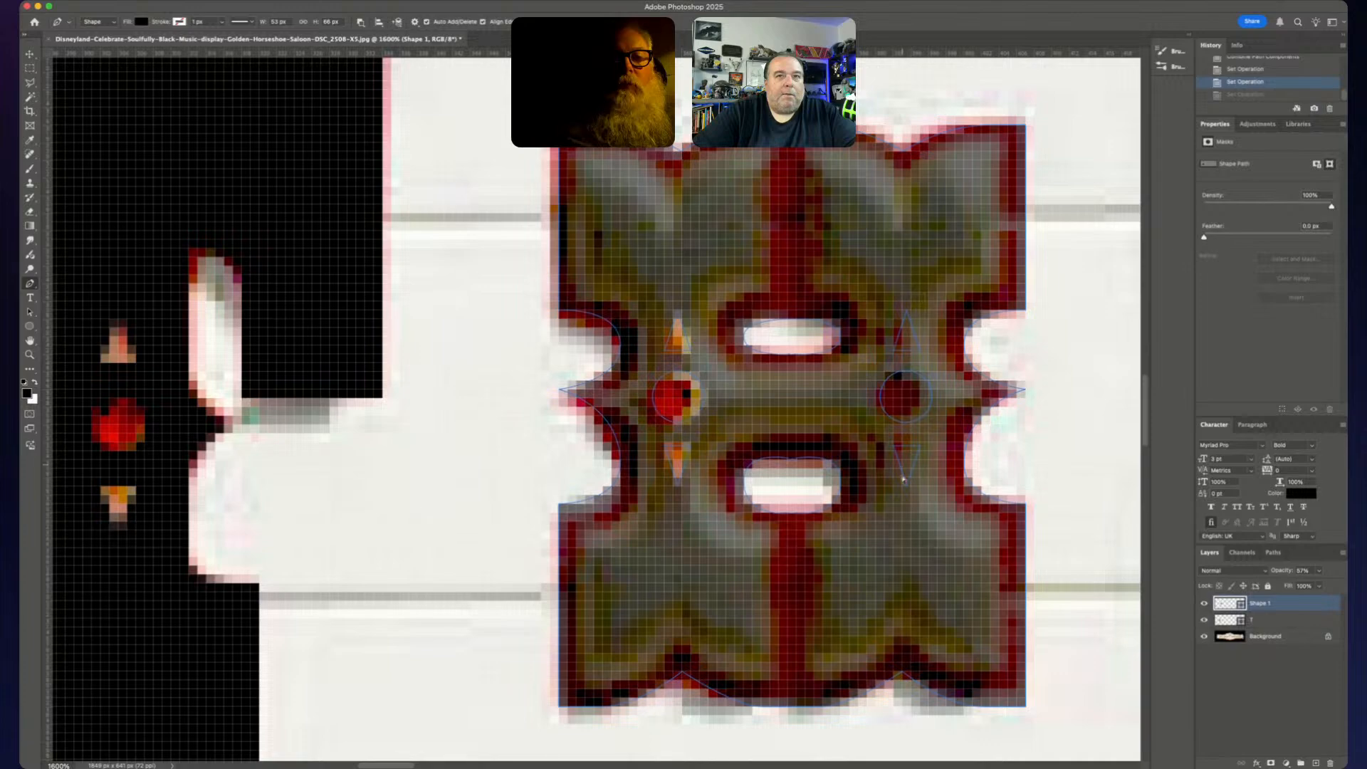
key("BackSpace")
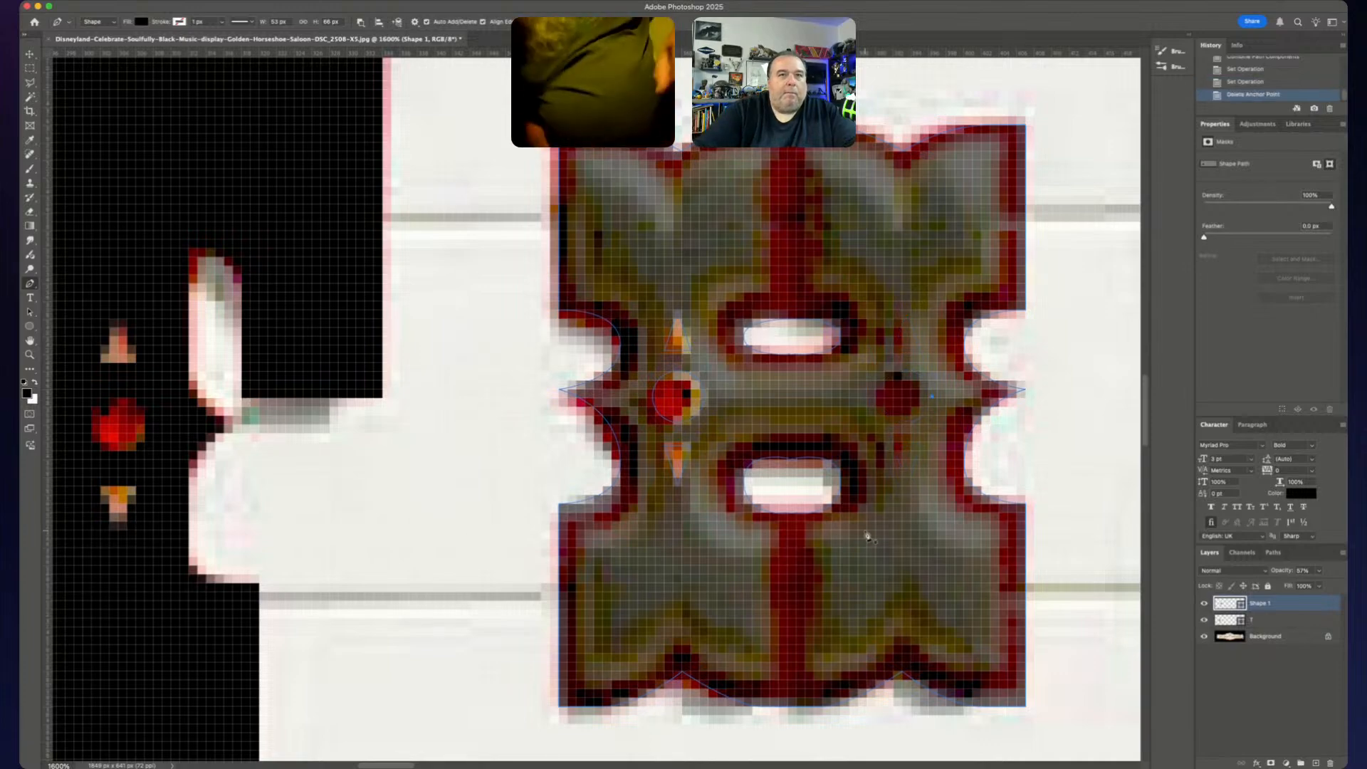
key("BackSpace")
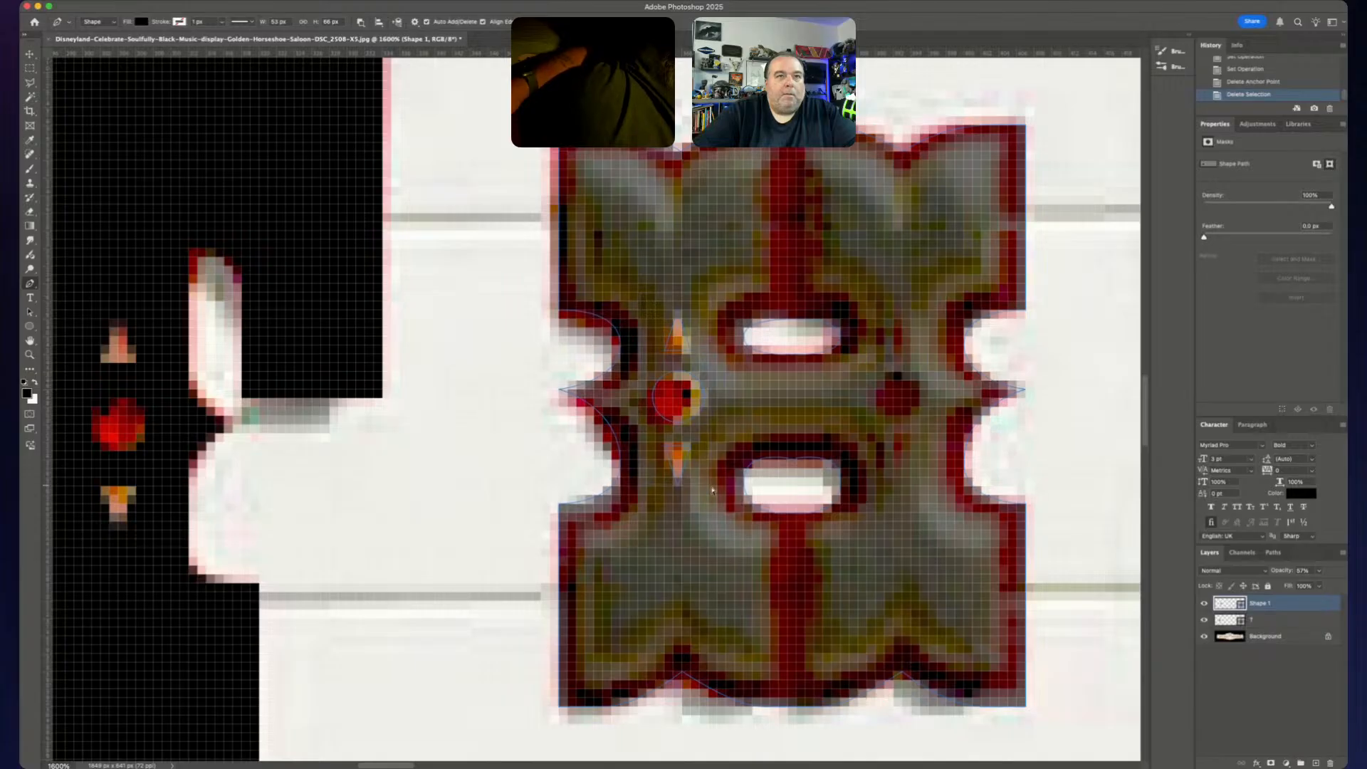
- Try moving the left half's ornament cutouts toward the right half, undo the path moves, and deselect the paths
left_click_drag(692, 474, 902, 476)
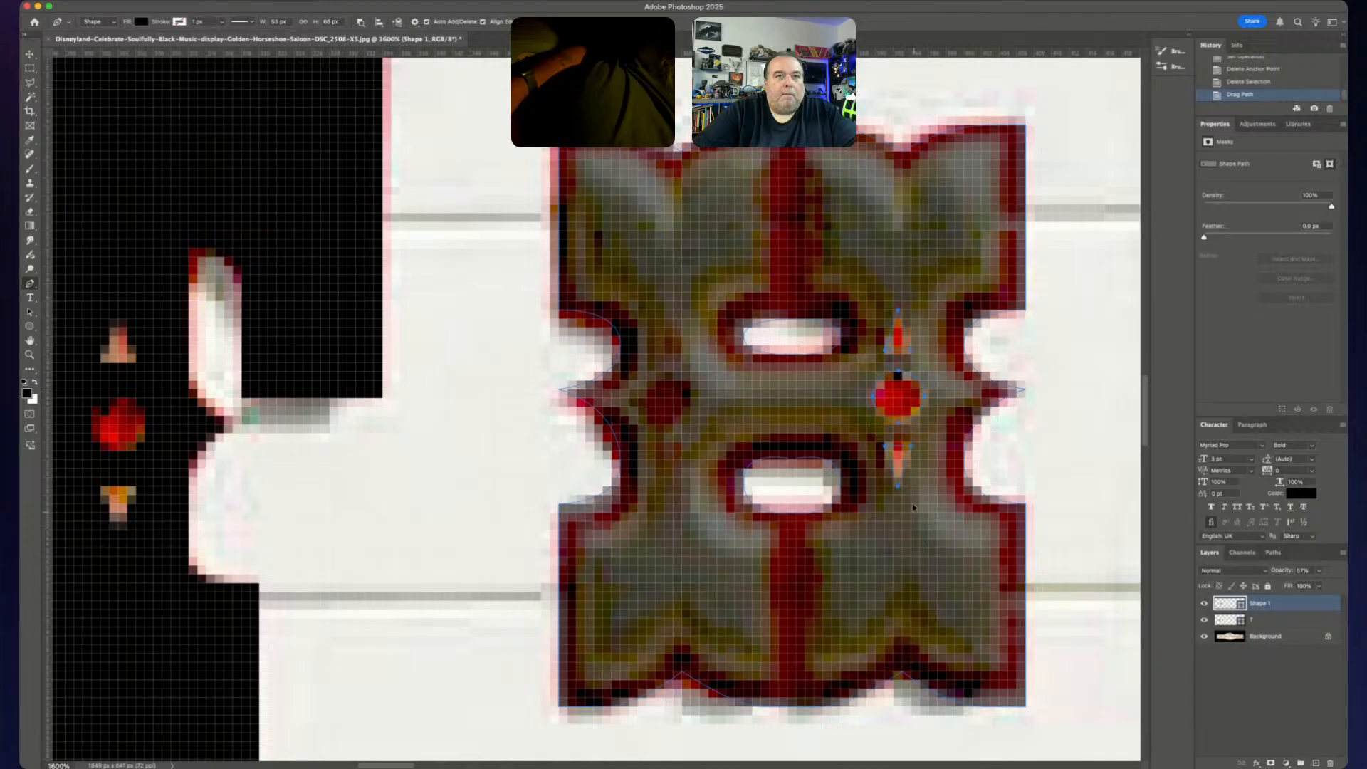
key("super+z")
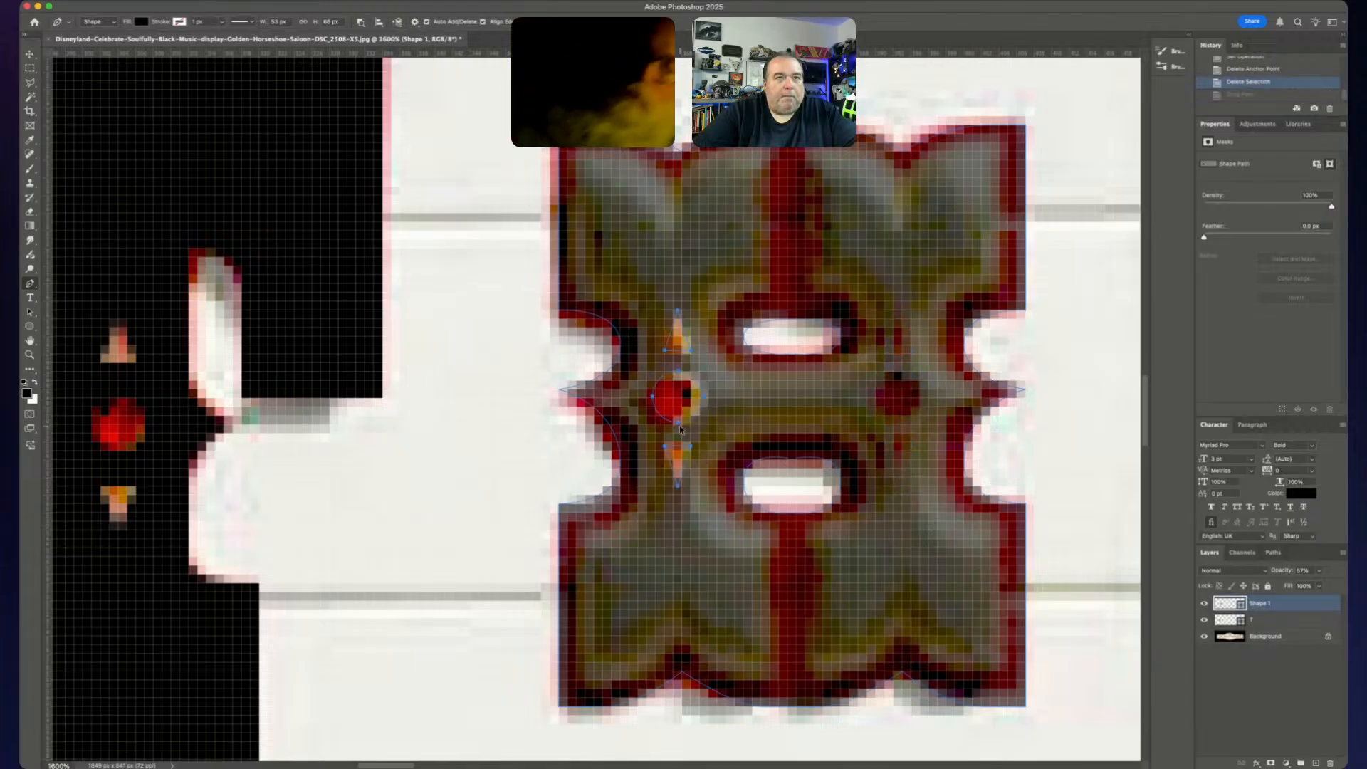
left_click_drag(689, 429, 748, 432)
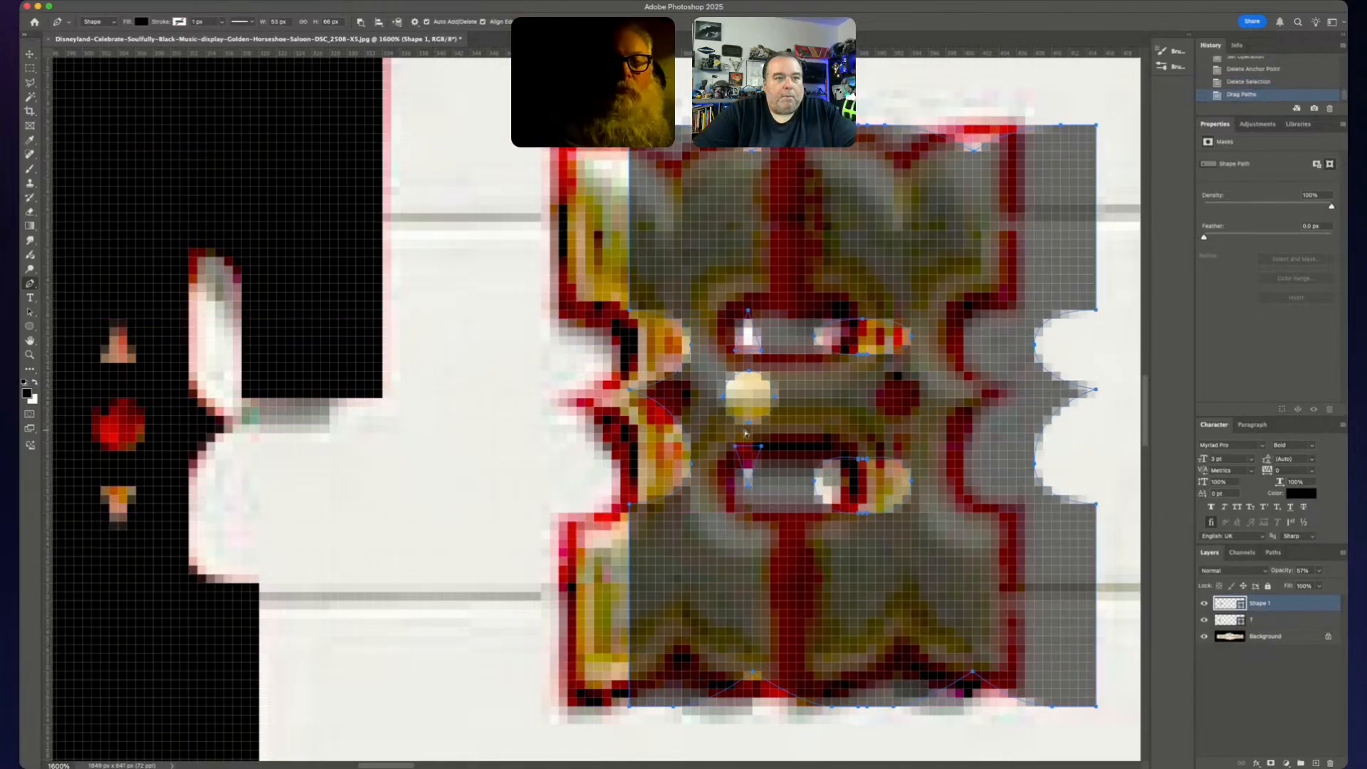
key("super+z")
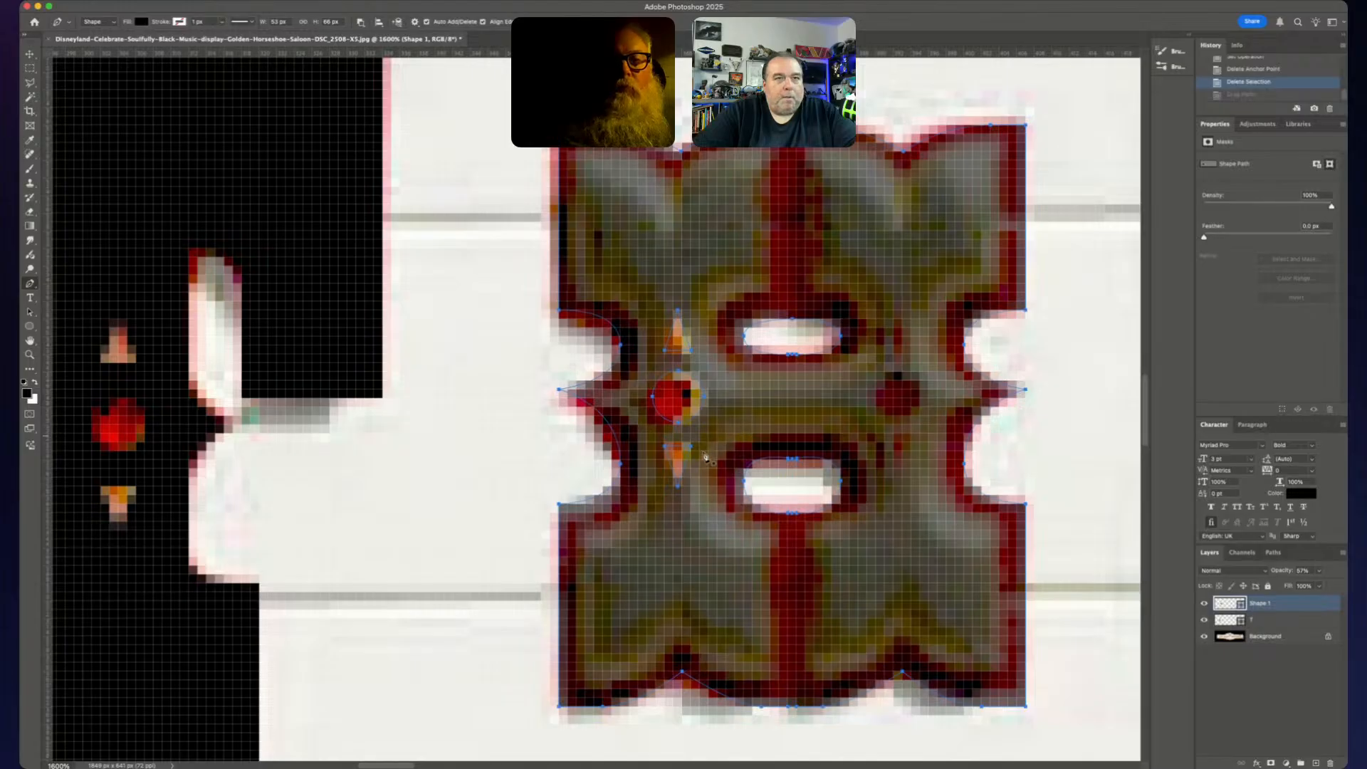
key("Escape")
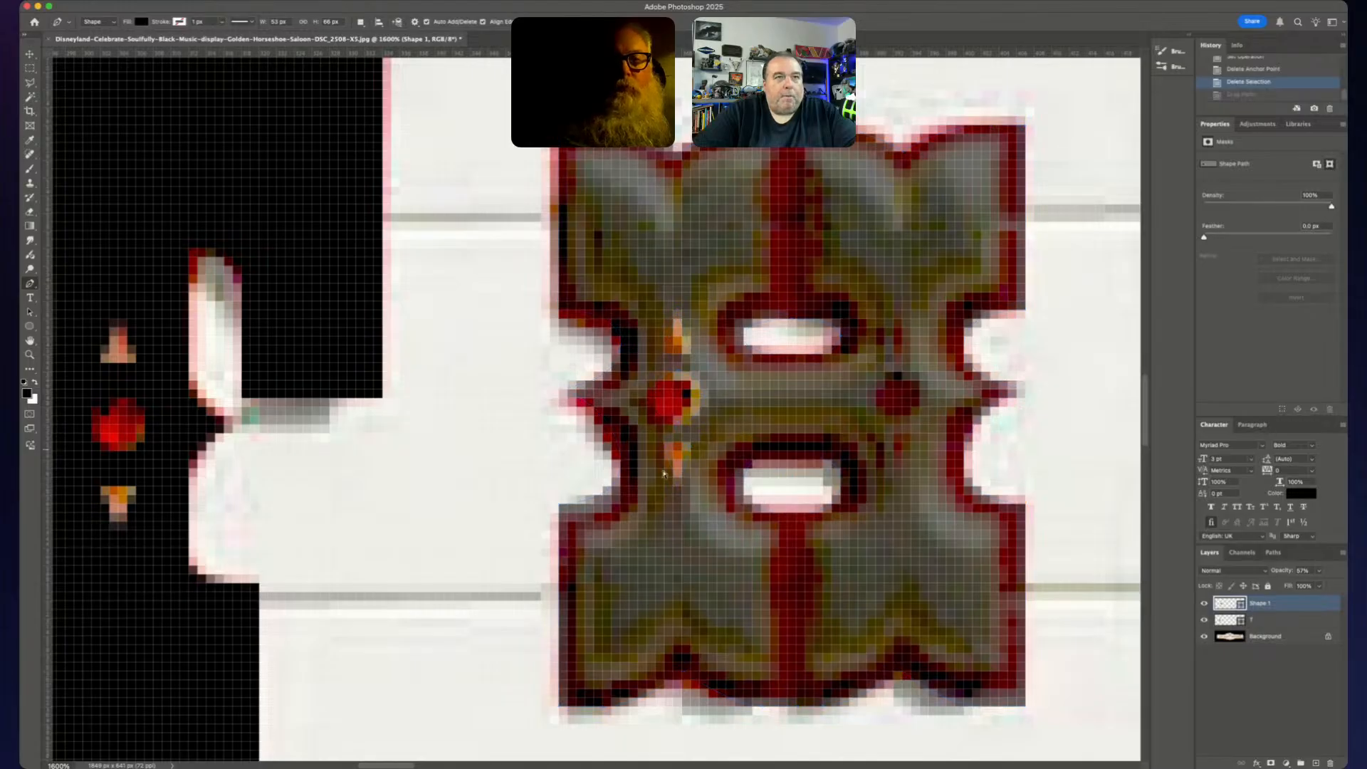
- Duplicate the left half's circle and triangle cutouts onto the matching ornaments of the letter's right half
left_click(654, 512)
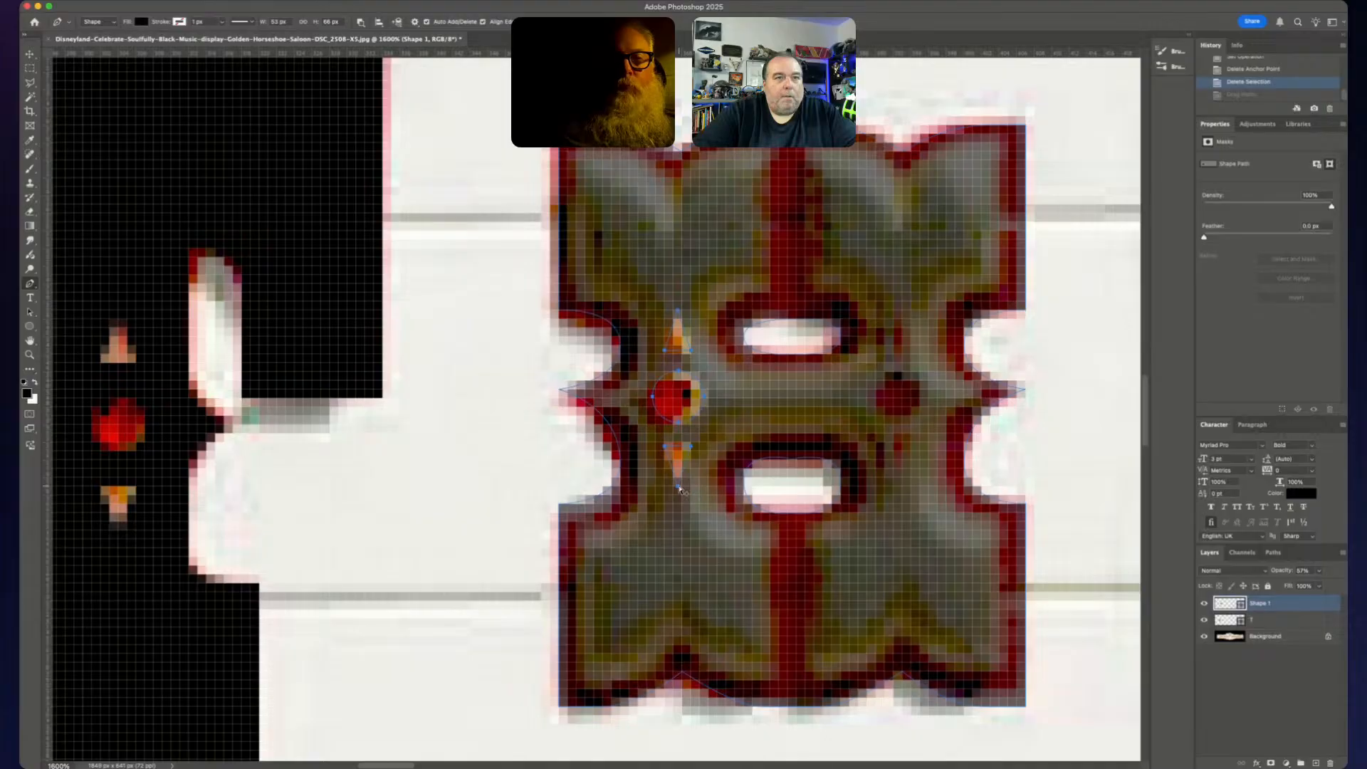
left_click_drag(680, 490, 905, 492)
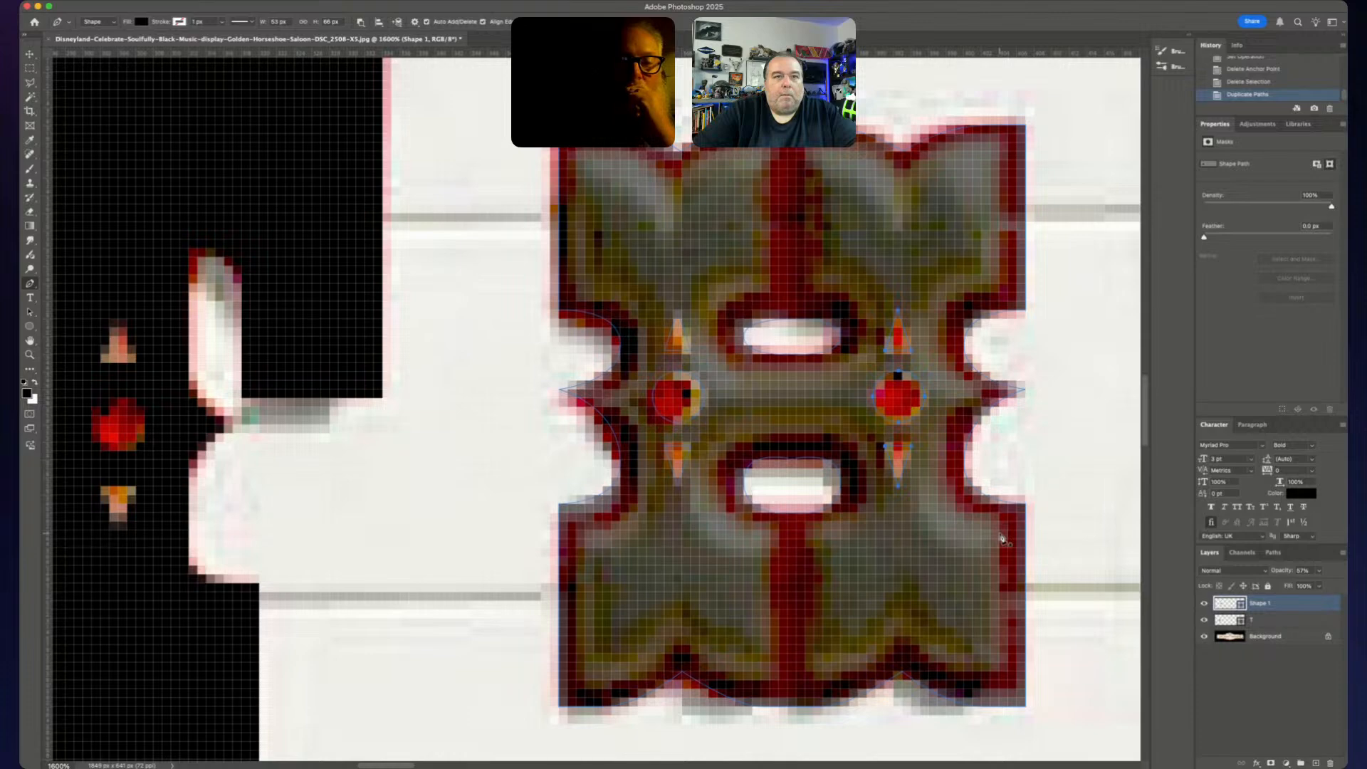
key("Right")
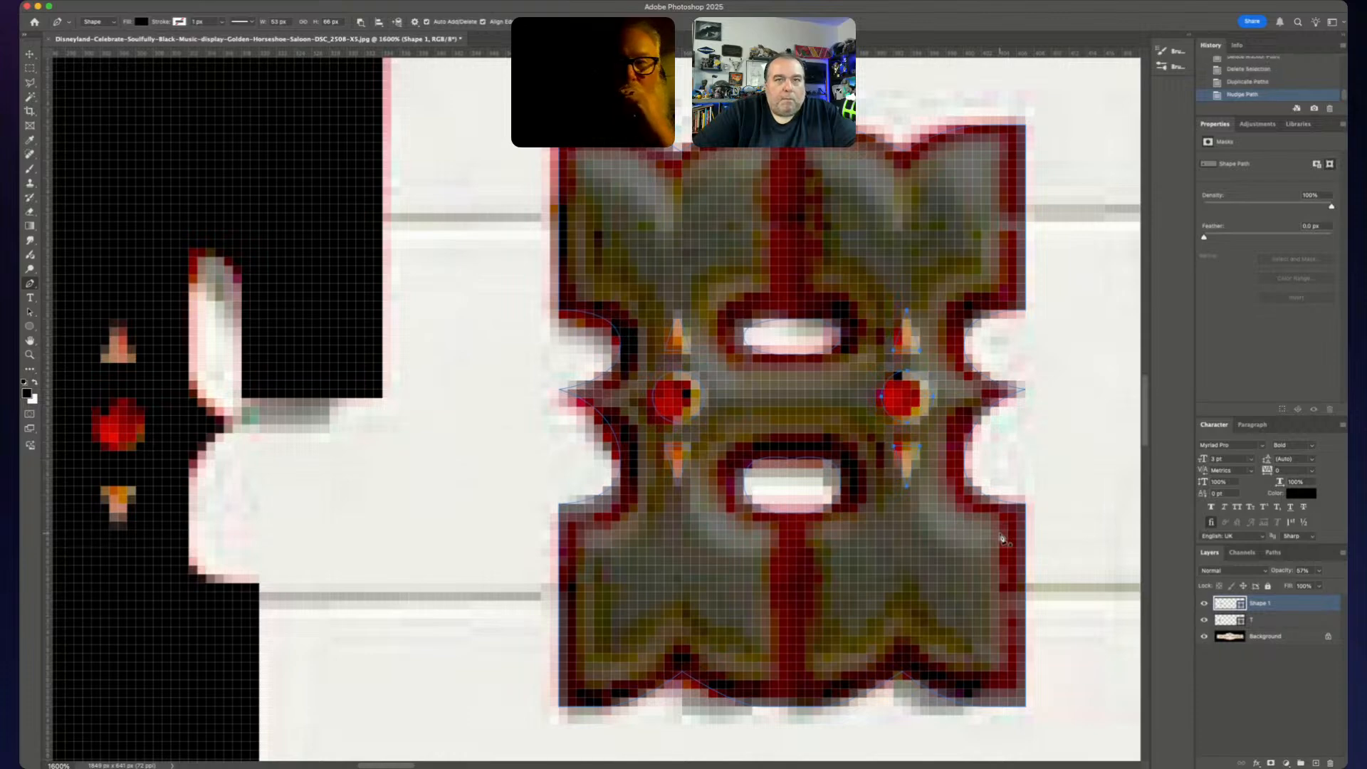
key("Left")
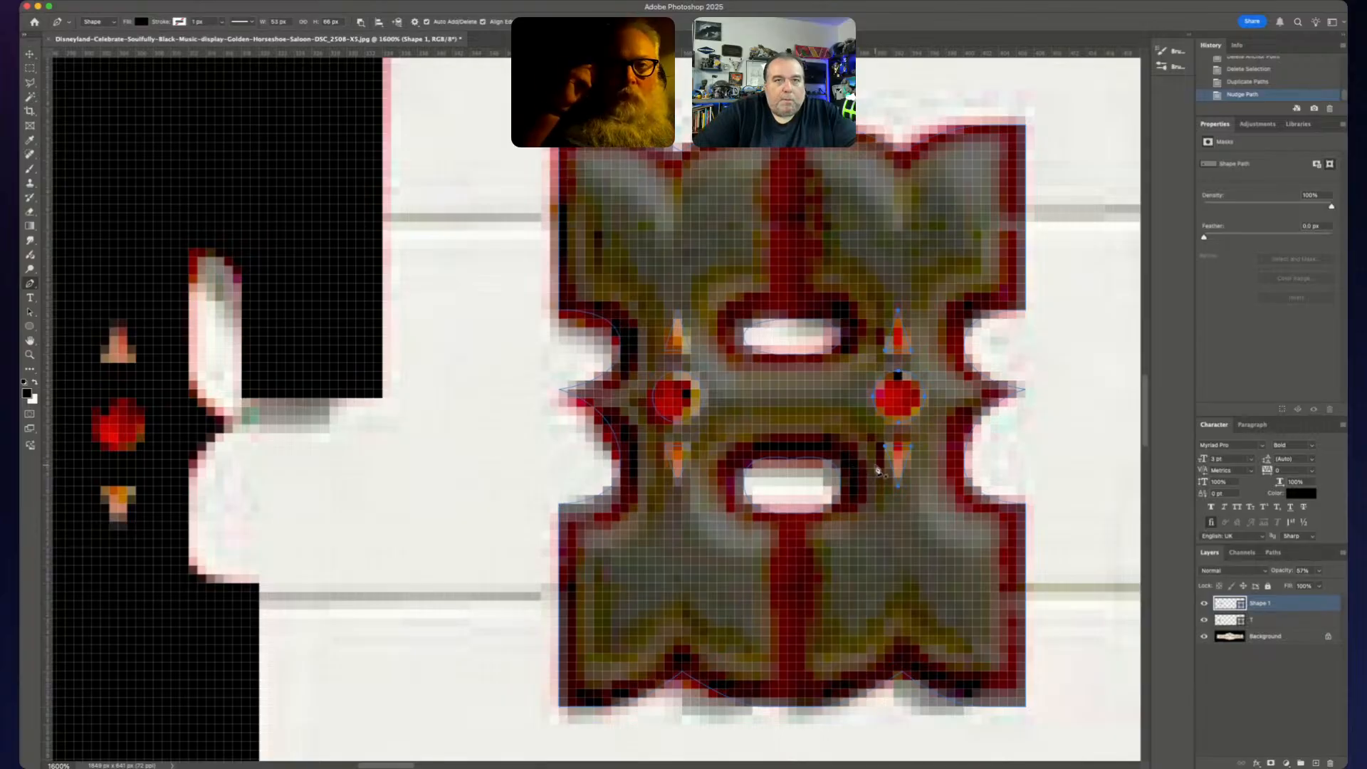
- Try nudging the copied cutouts on the right half toward the letter's center, and return them to the ornaments
key("Left")
key("Left")
key("Left")
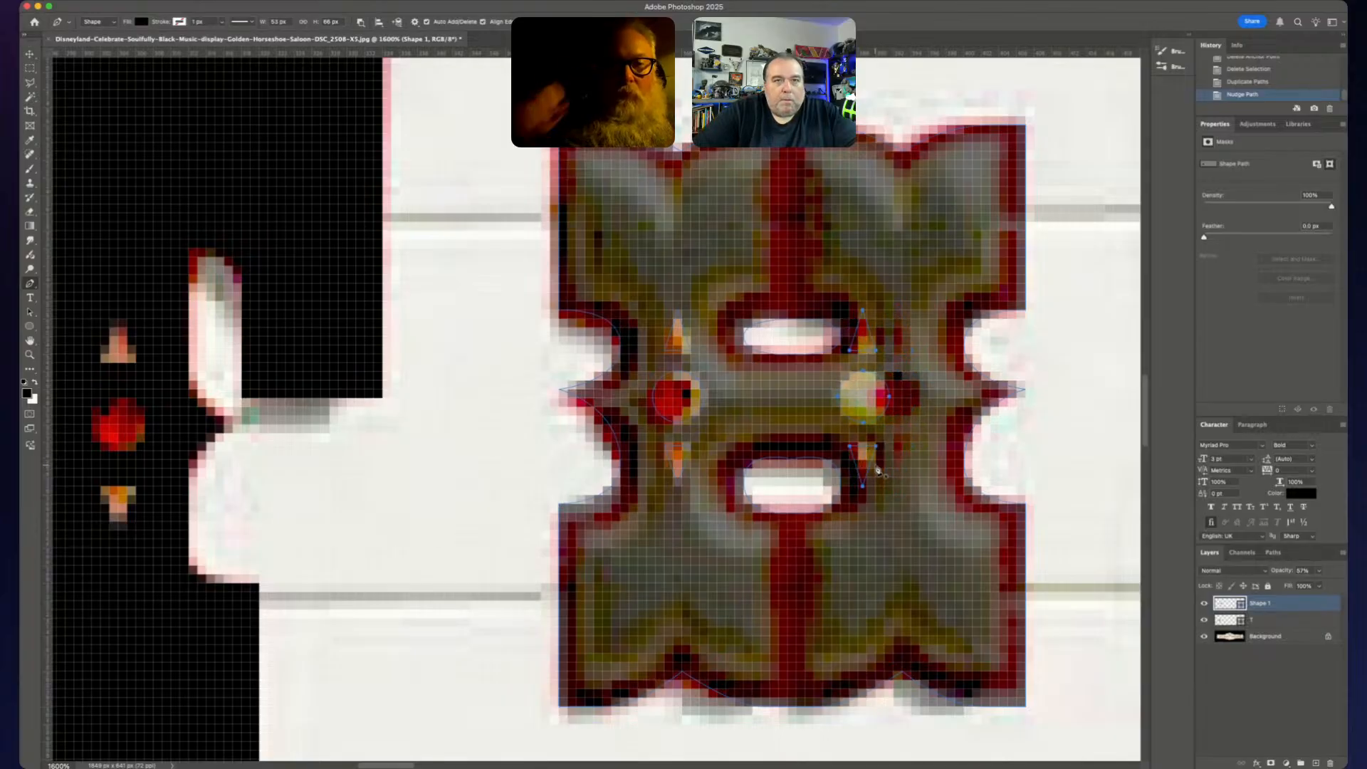
key("Right")
key("Right")
key("Right")
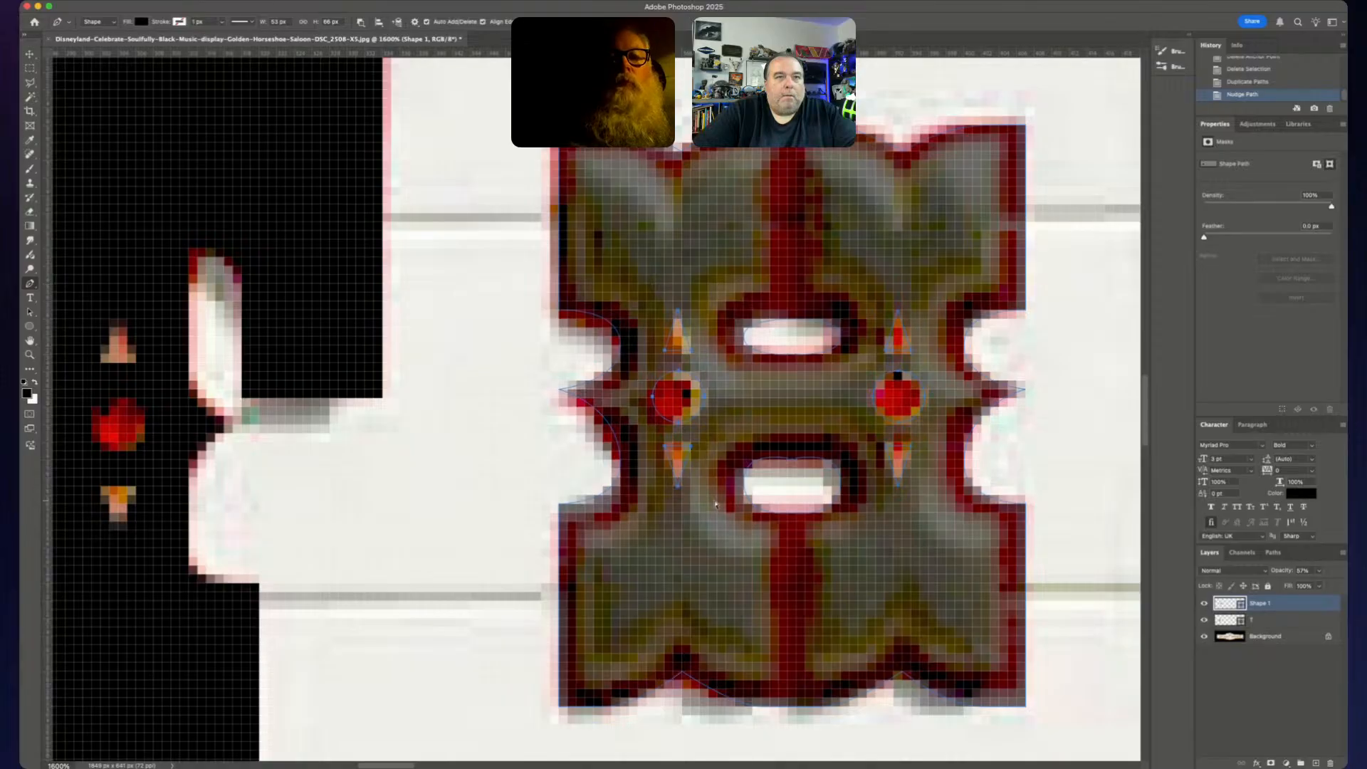
- Try nudging each half's ornament cutouts to the right, and return both sets to their previous positions
key("Right")
key("Right")
key("Right")
key("Right")
key("Right")
key("Right")
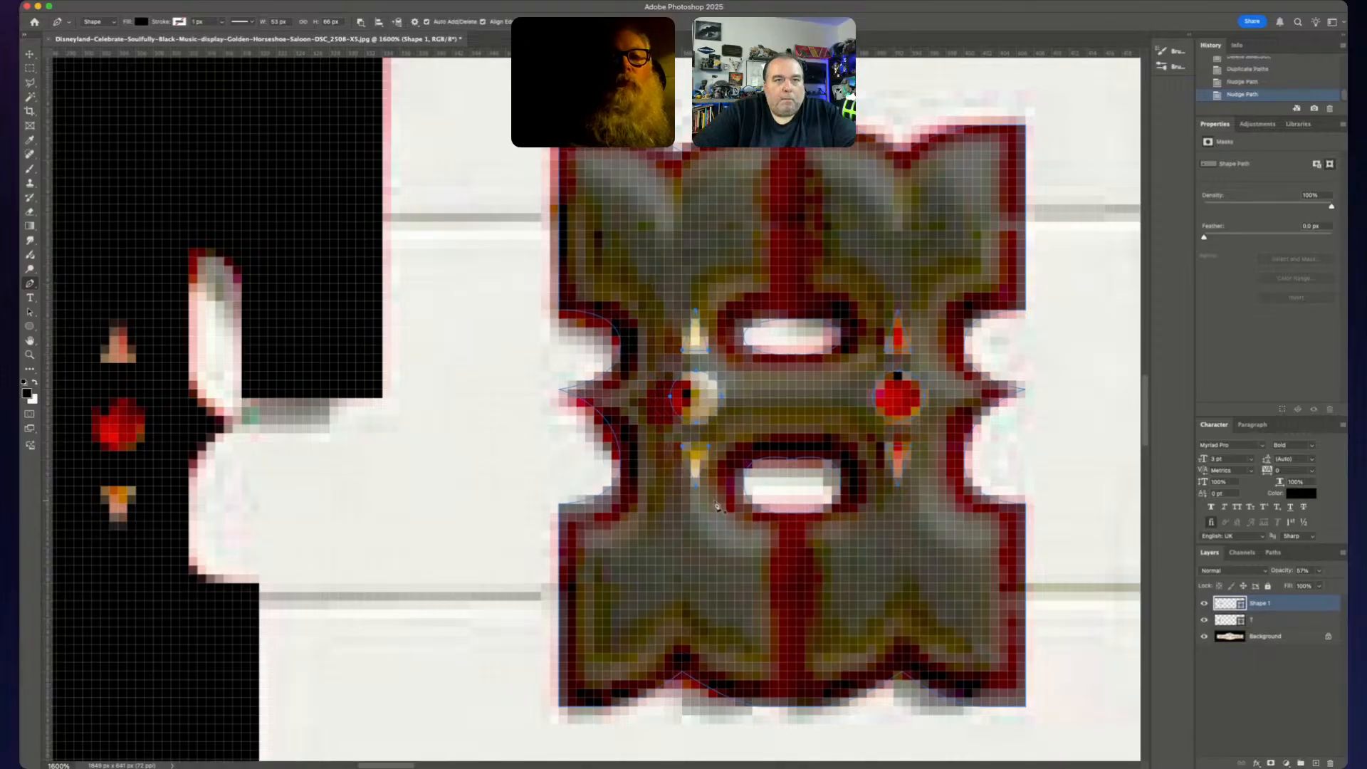
key("Left")
key("Left")
key("Left")
key("Left")
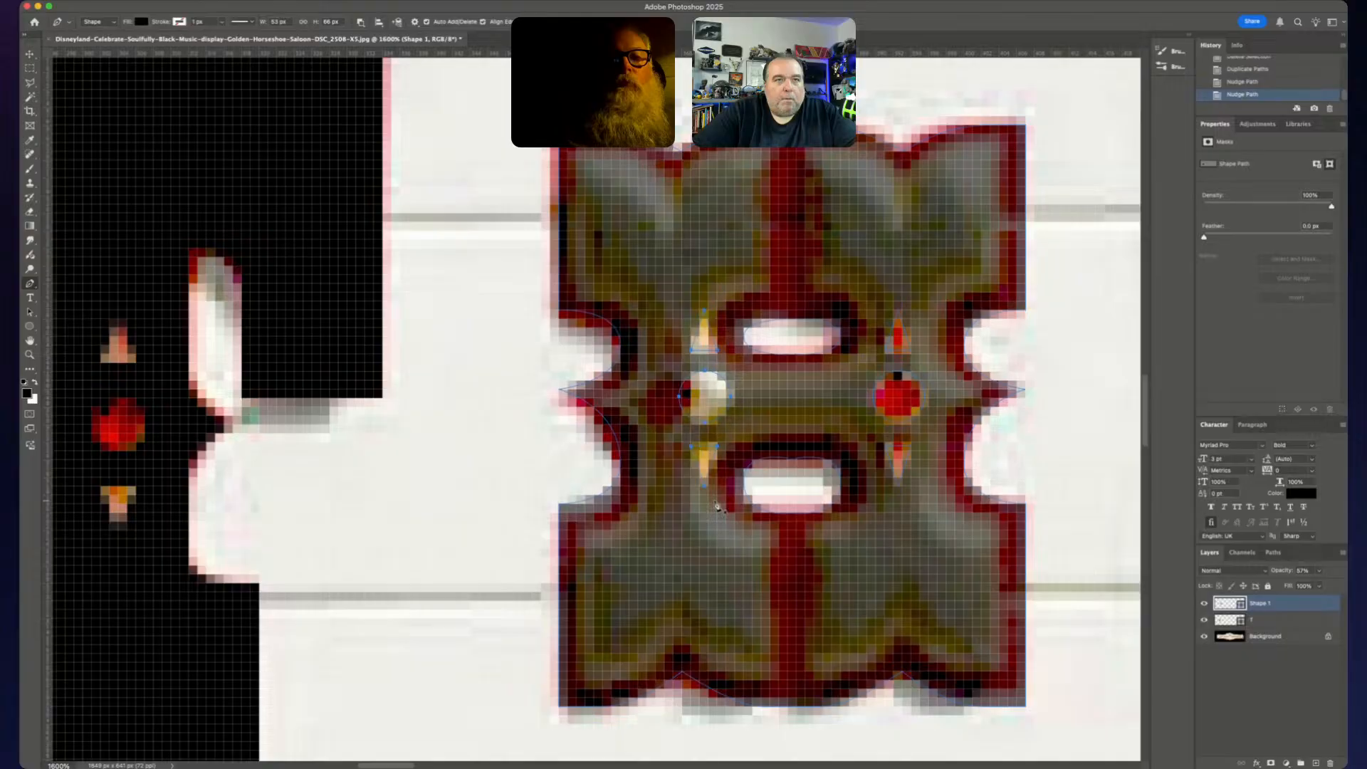
key("Left")
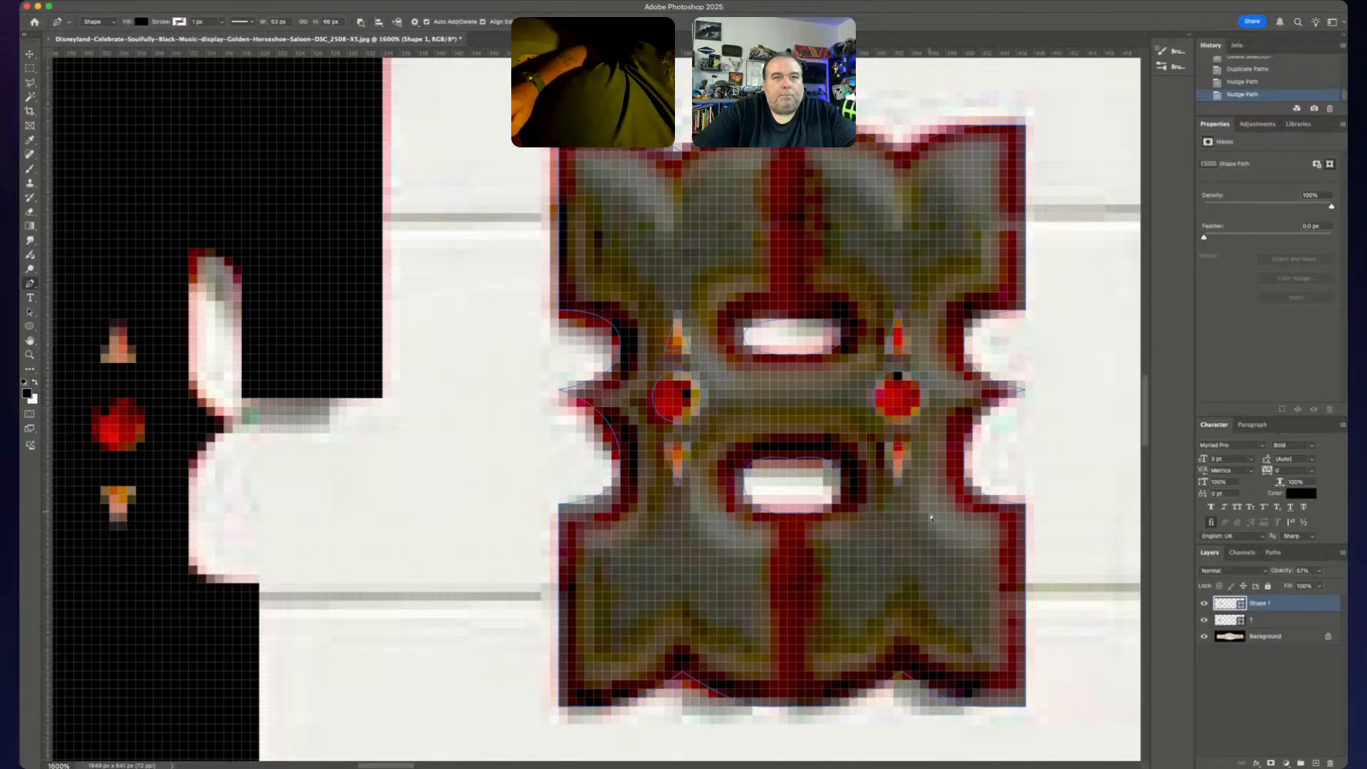
key("Right")
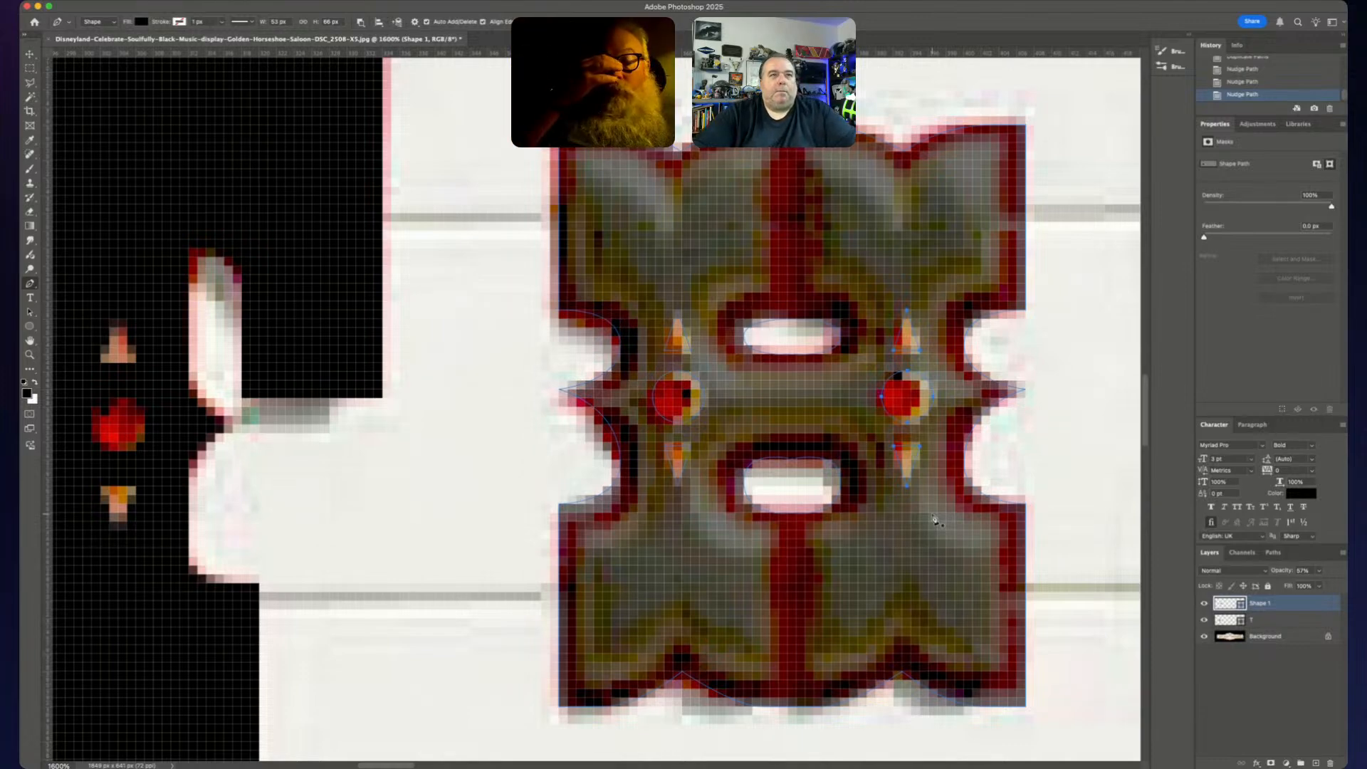
key("Left")
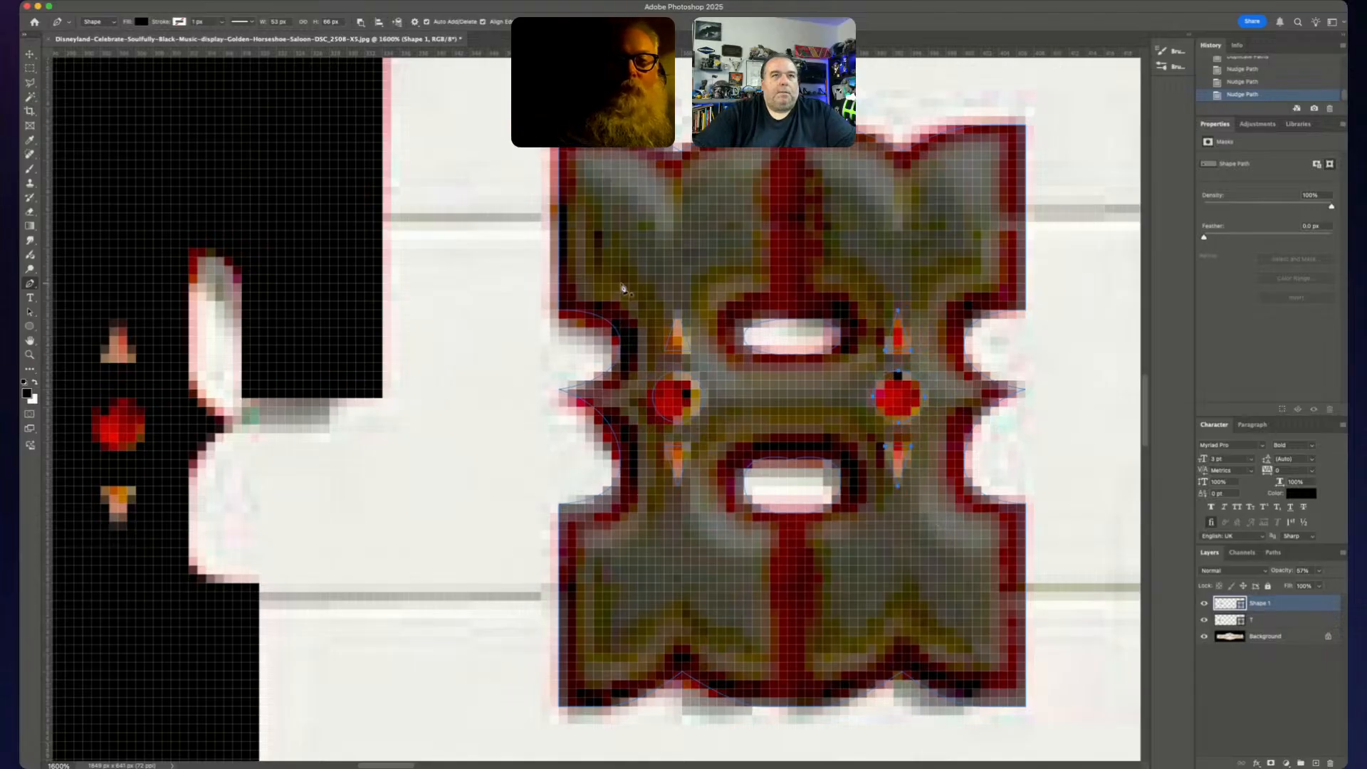
- Select the anchor points and cutouts of the letter's left half, nudge them one pixel left, and deselect the path
left_click(504, 96, "super")
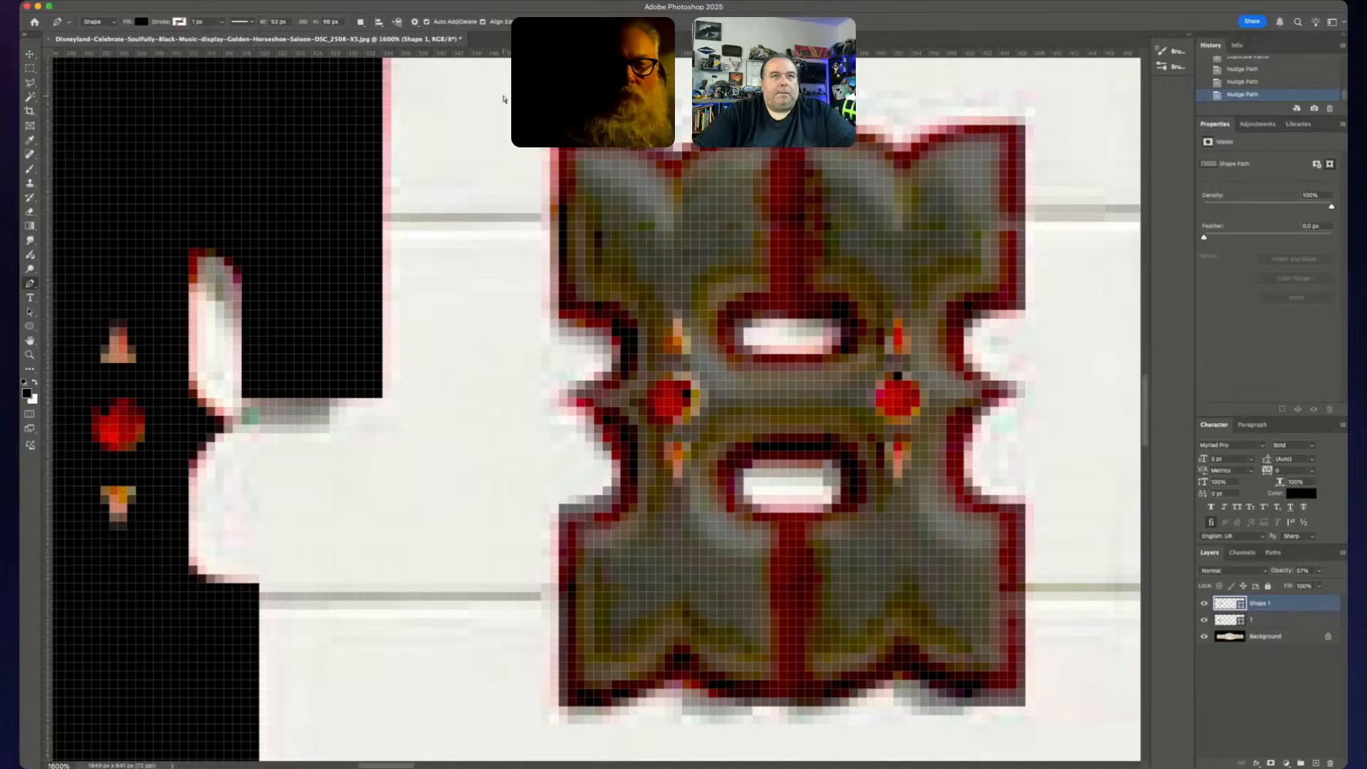
left_click_drag(504, 96, 761, 726)
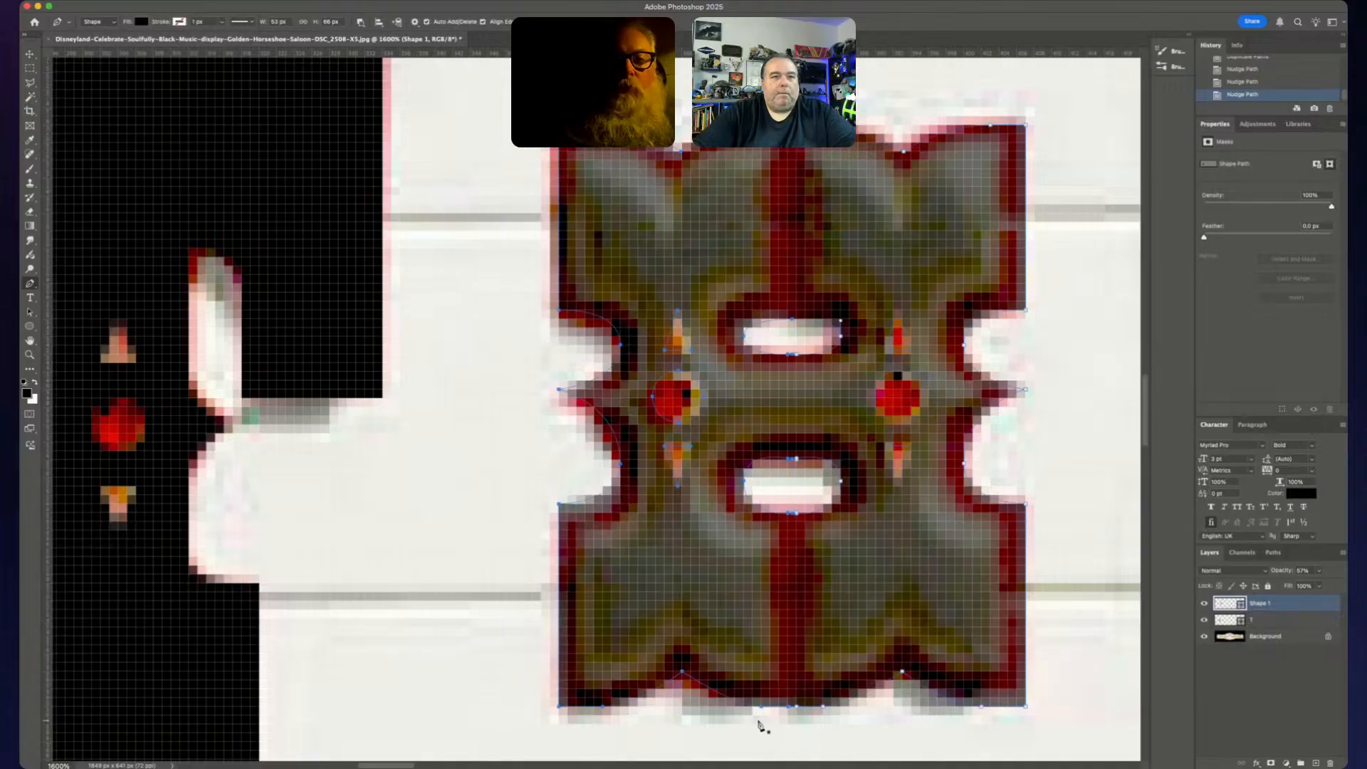
key("Left")
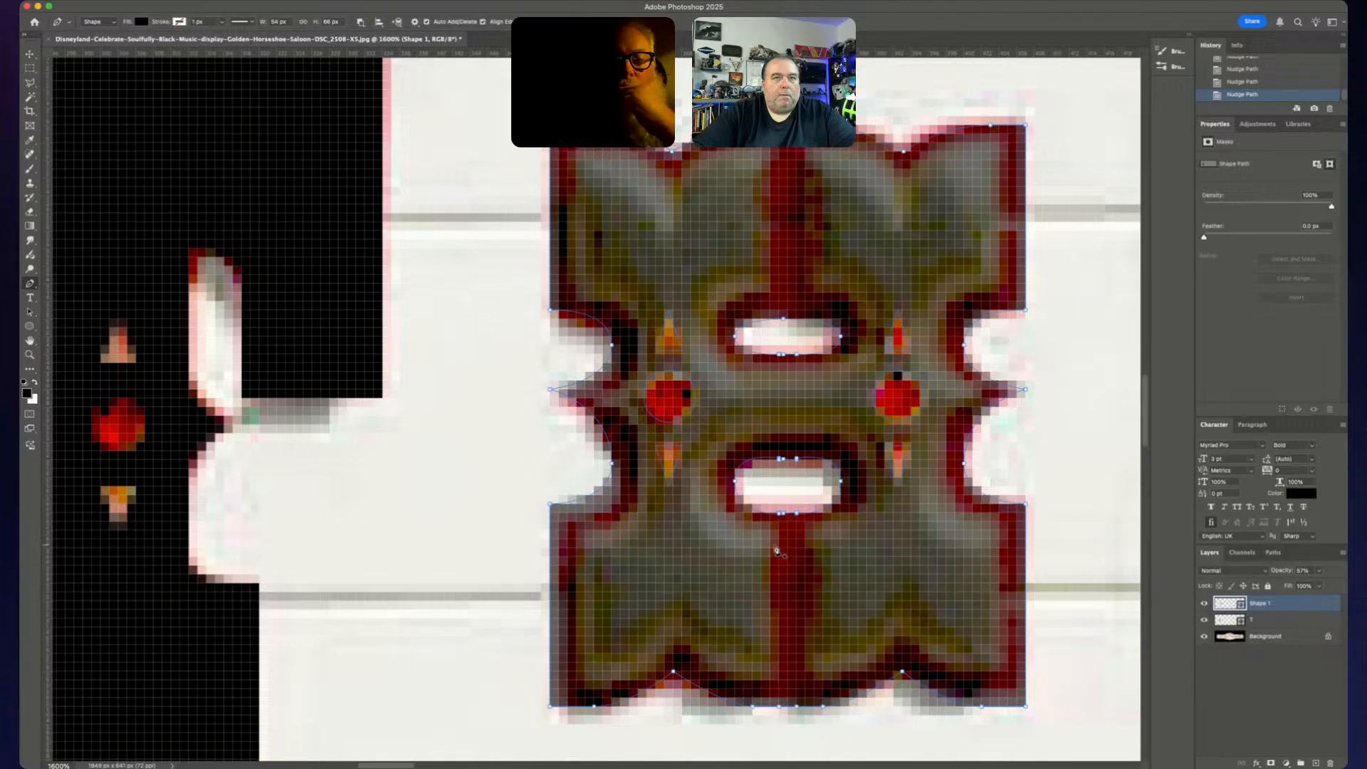
key("Return")
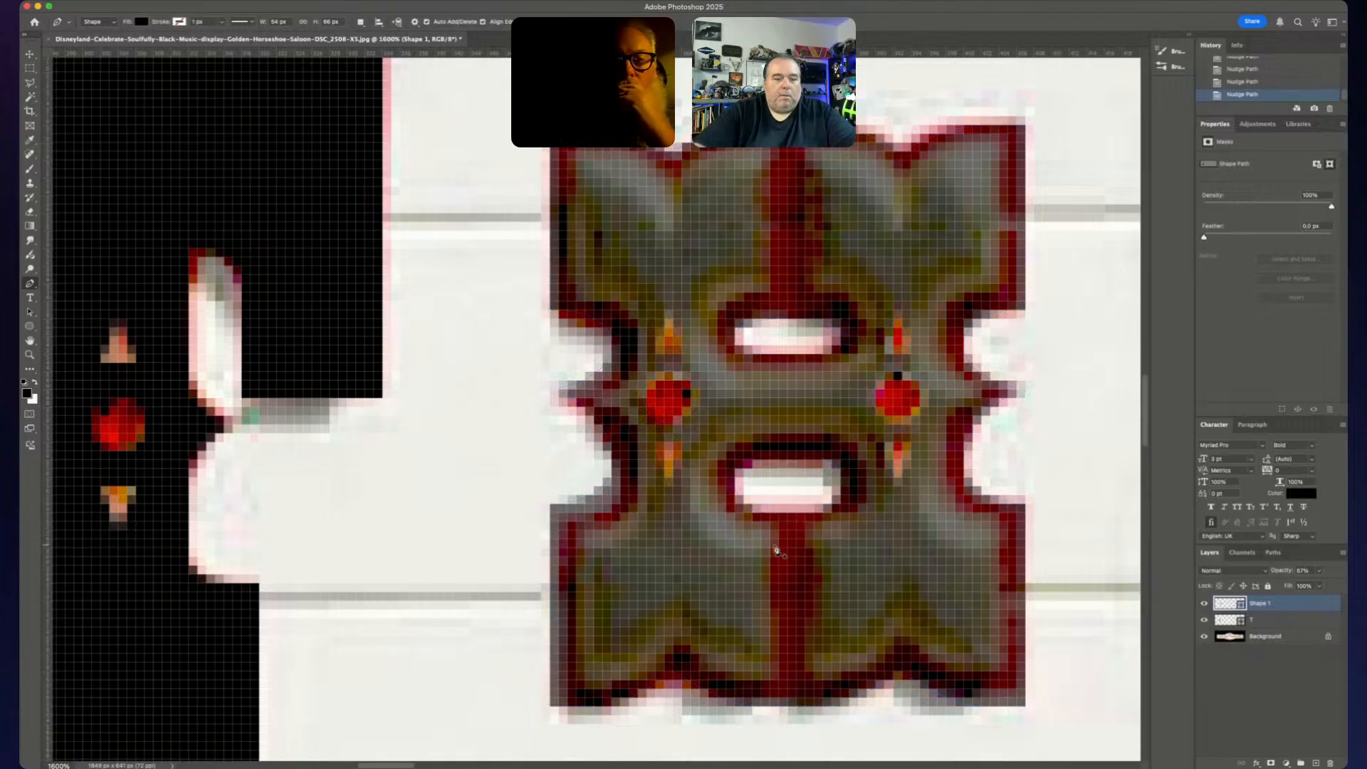
key("super+minus")
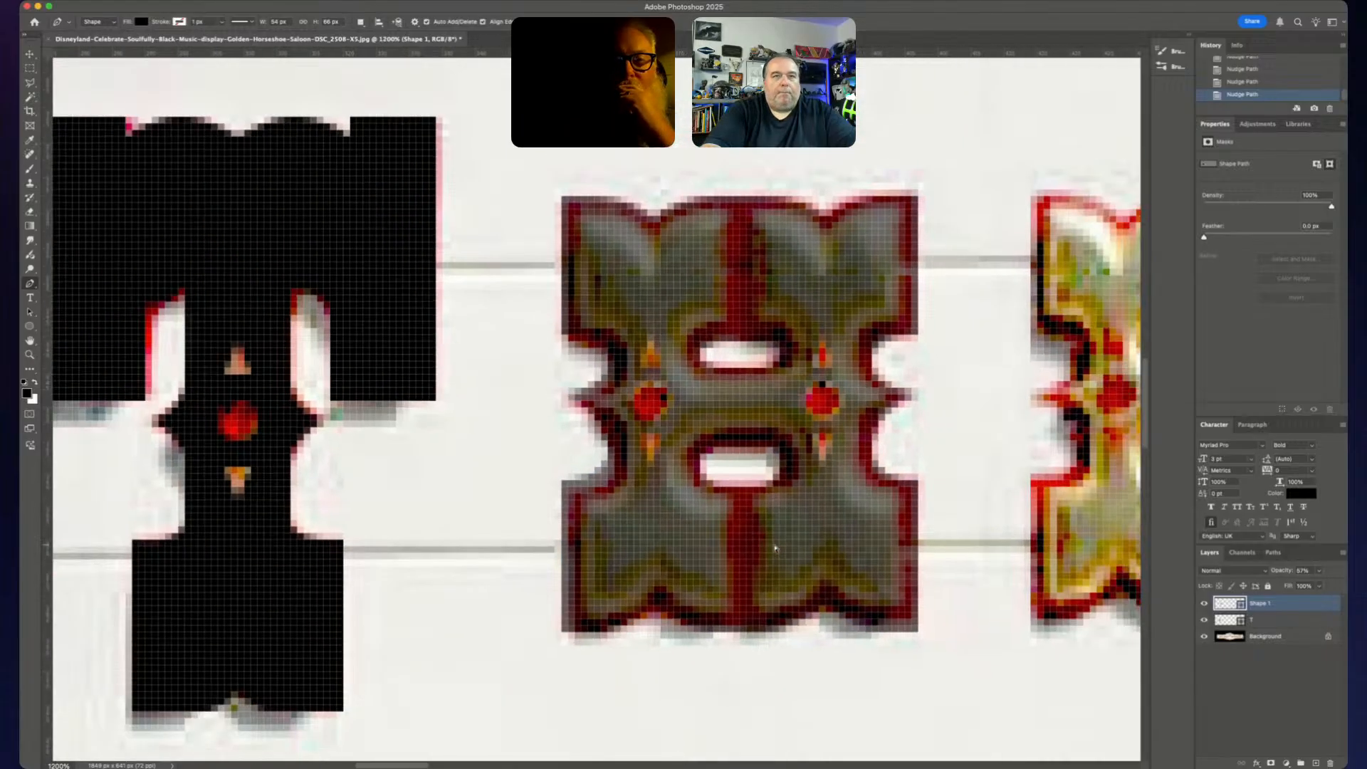
key("super+minus")
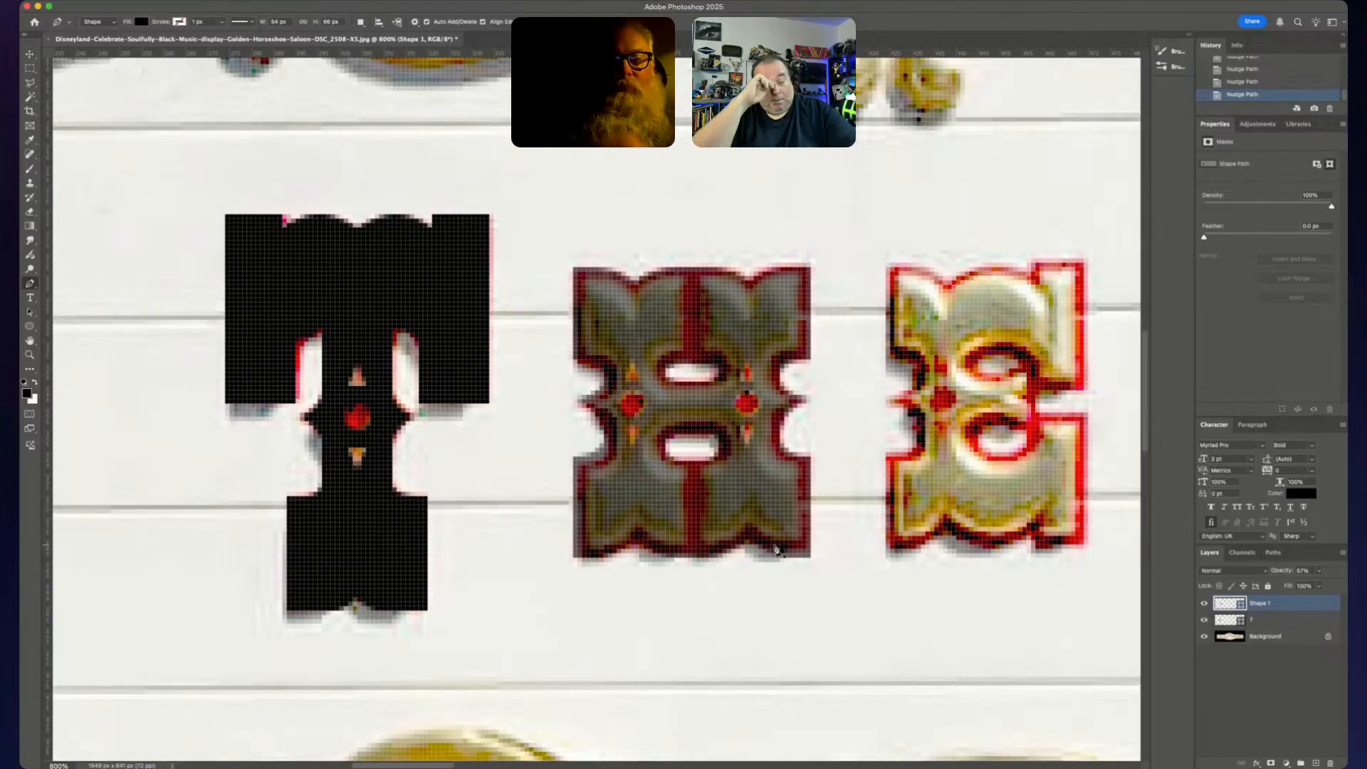
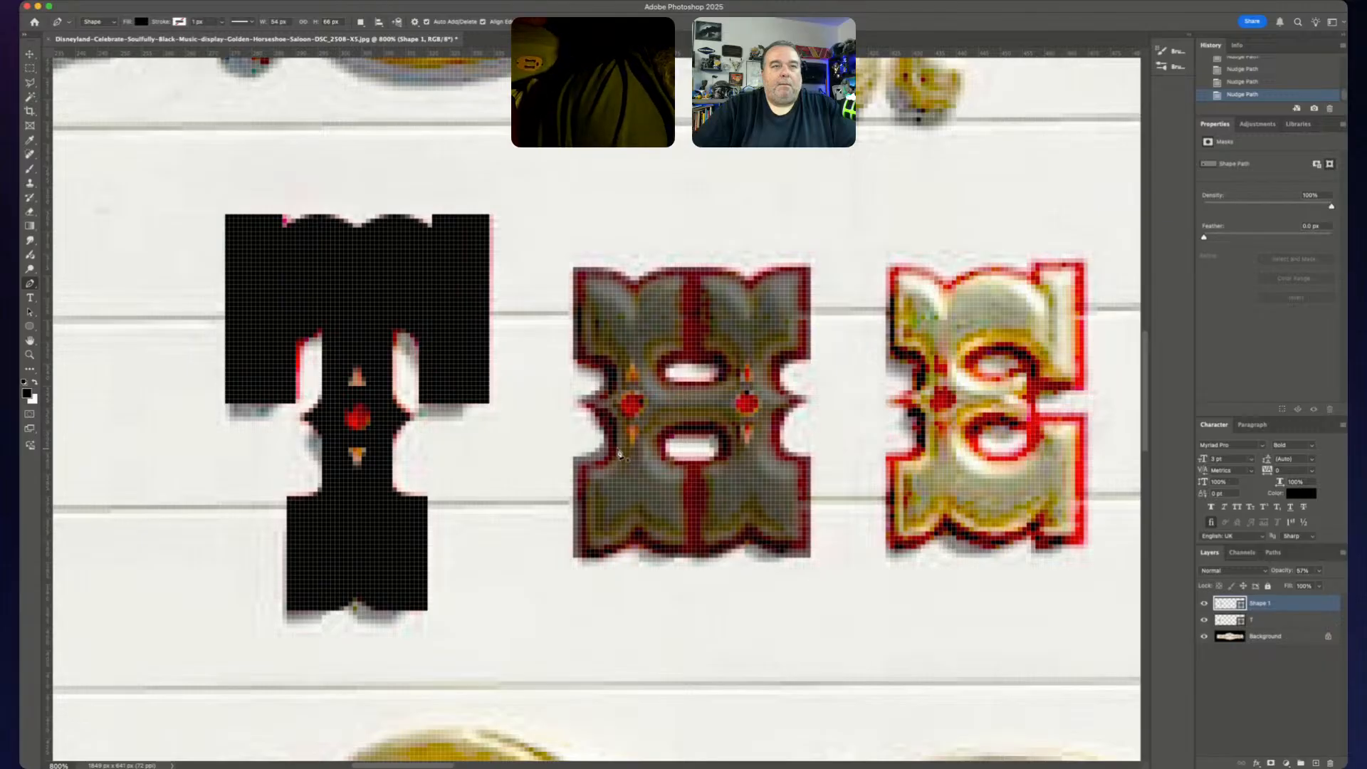
- Try reshaping the curve beside the letter's left pointed tip by moving its control point, and undo the change
left_click(604, 408, "super")
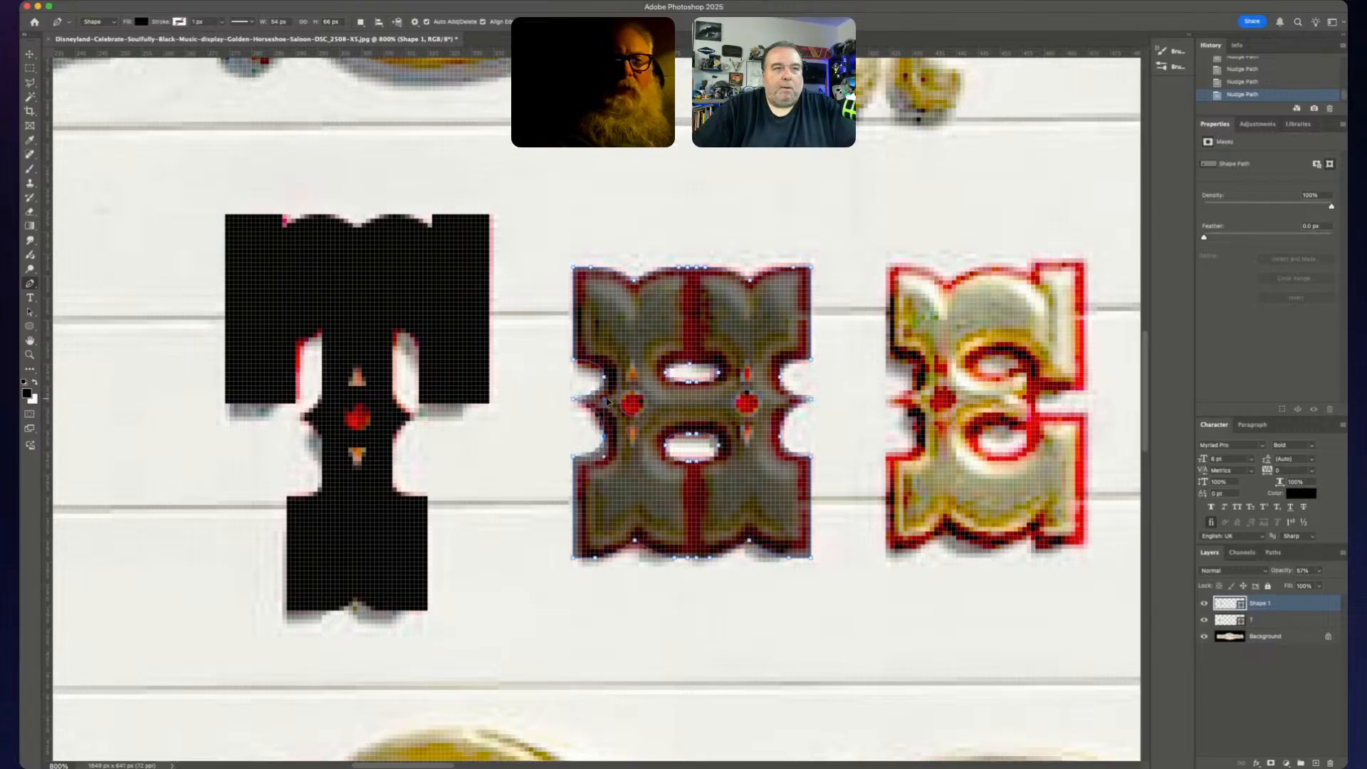
left_click_drag(606, 401, 643, 412)
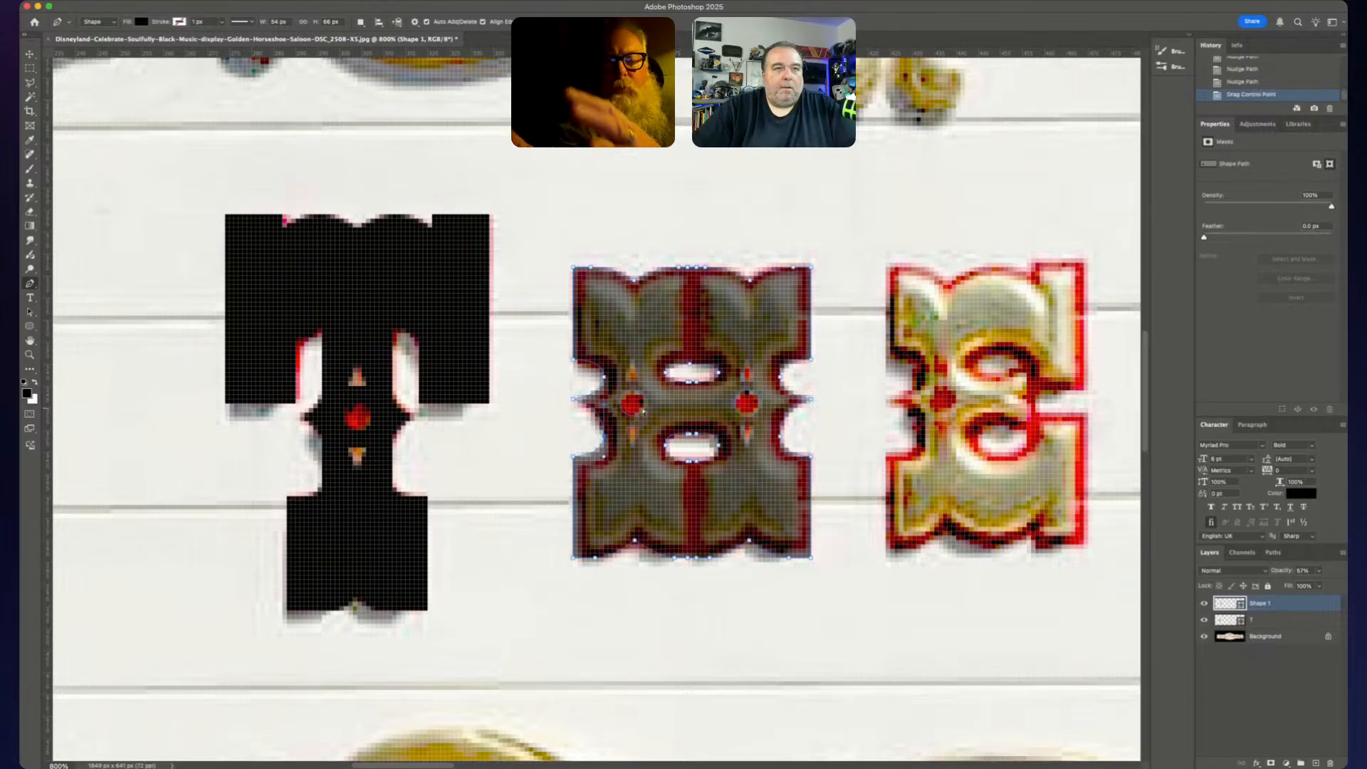
key("super+z")
- Lower the pointed tips on both sides of the letter to match the sign's outline, and deselect the path
key("super+plus")
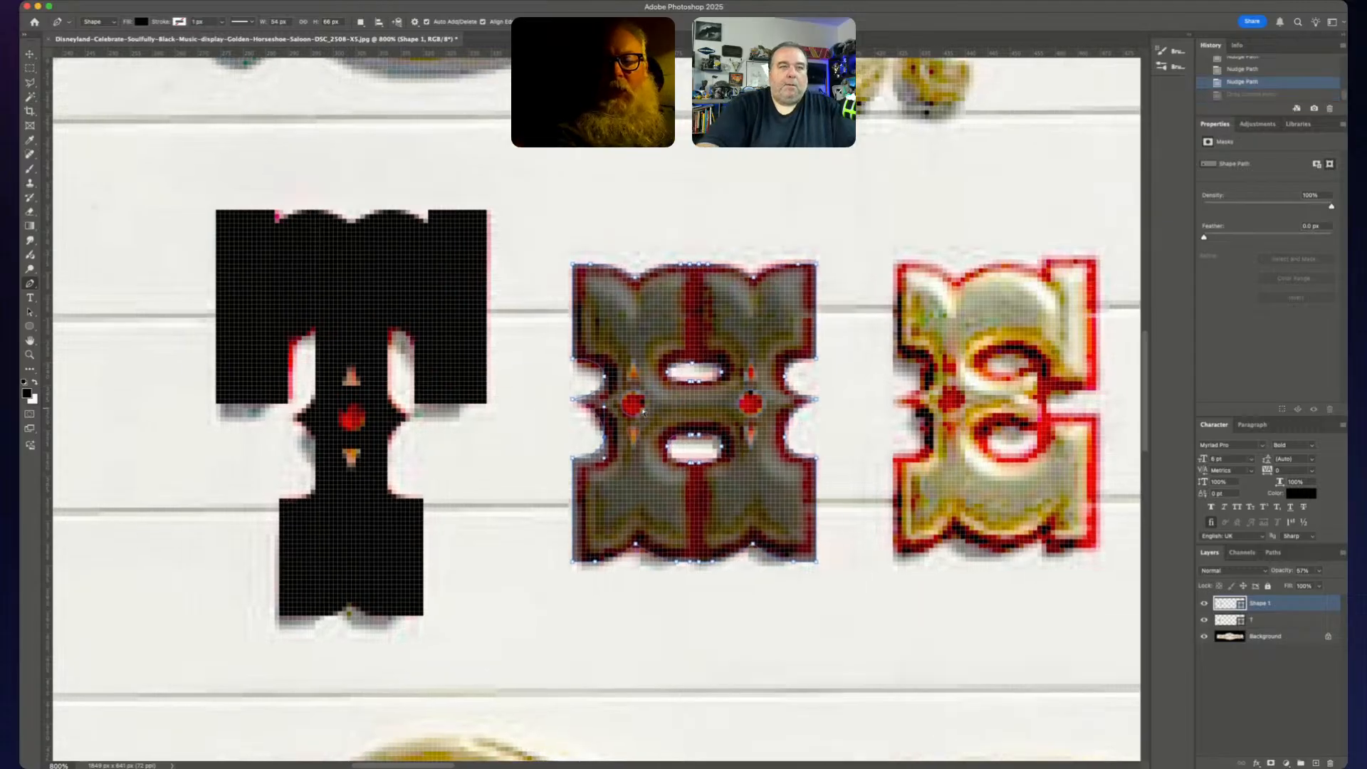
key("super+plus")
key("super+plus")
key("super+plus")
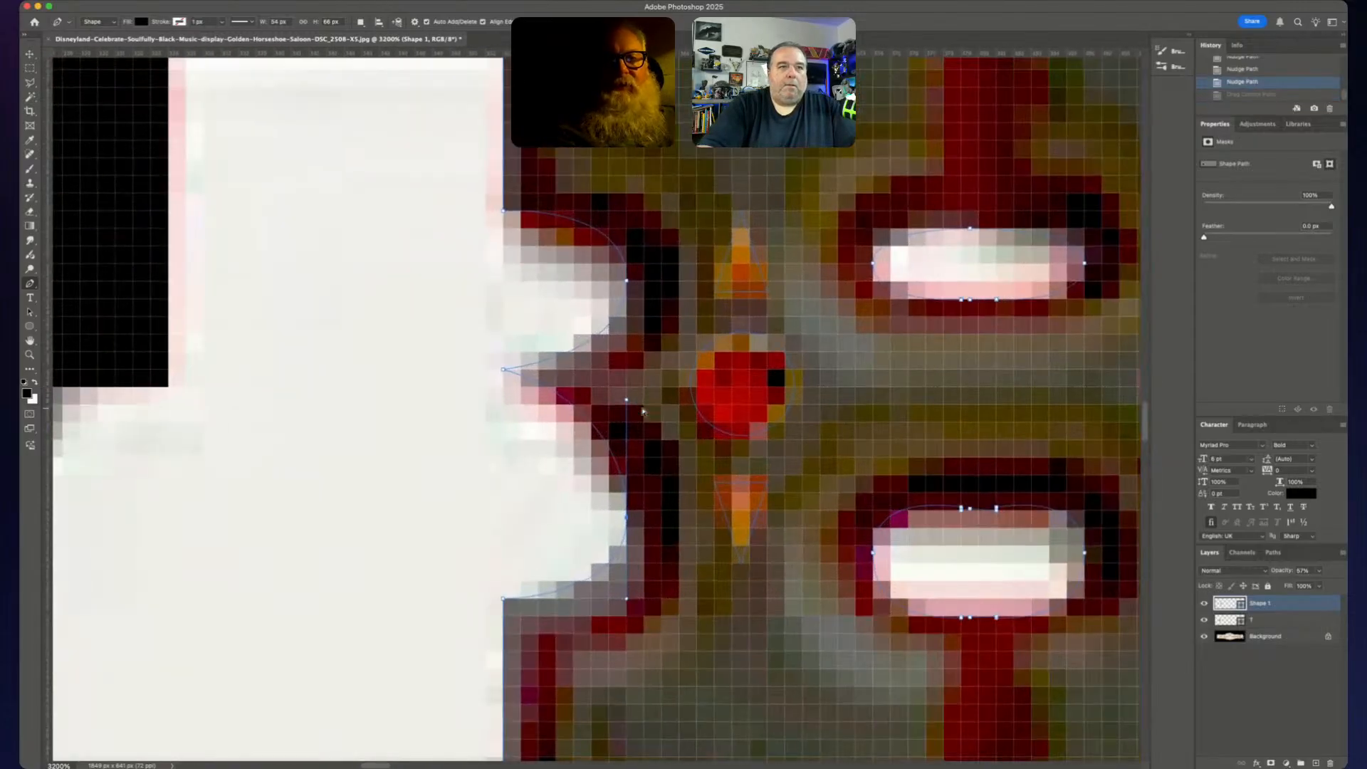
key("super+minus")
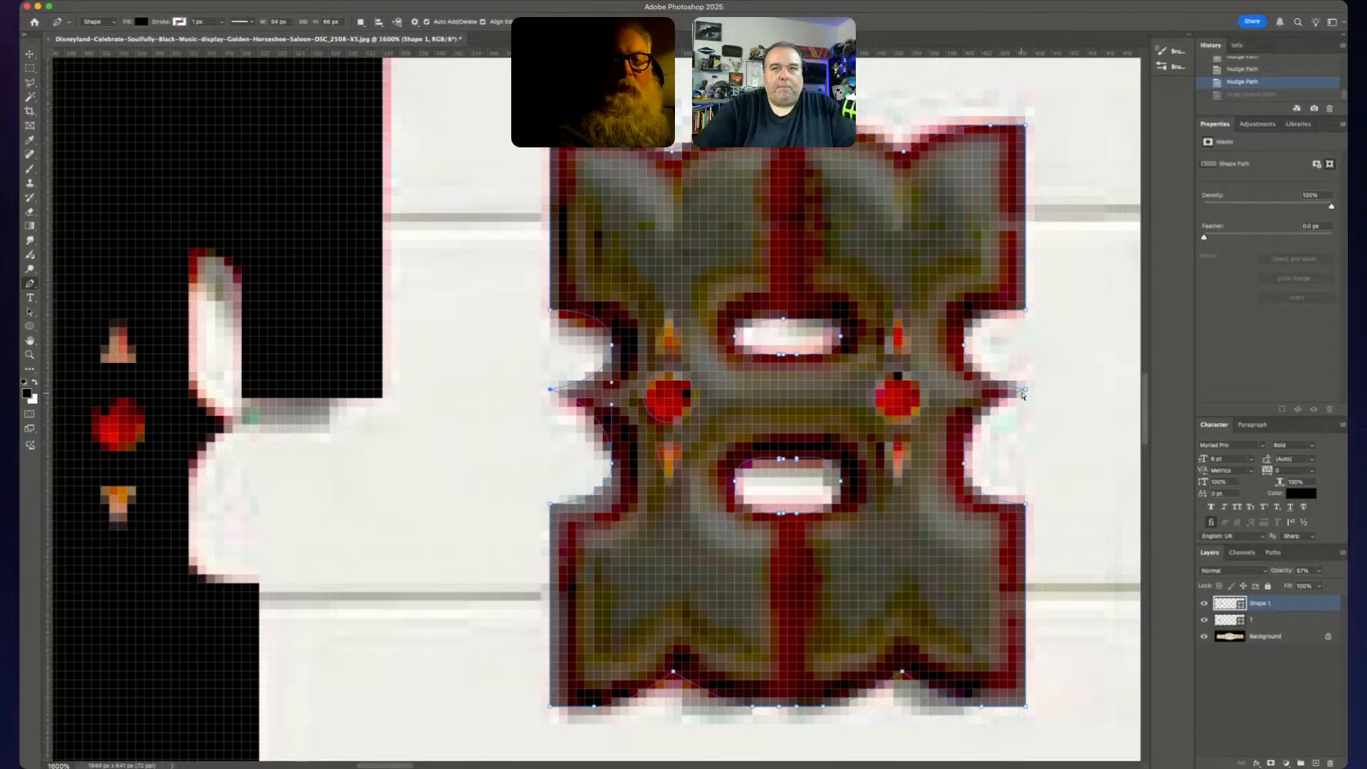
left_click_drag(1026, 389, 1026, 391)
key("Down")
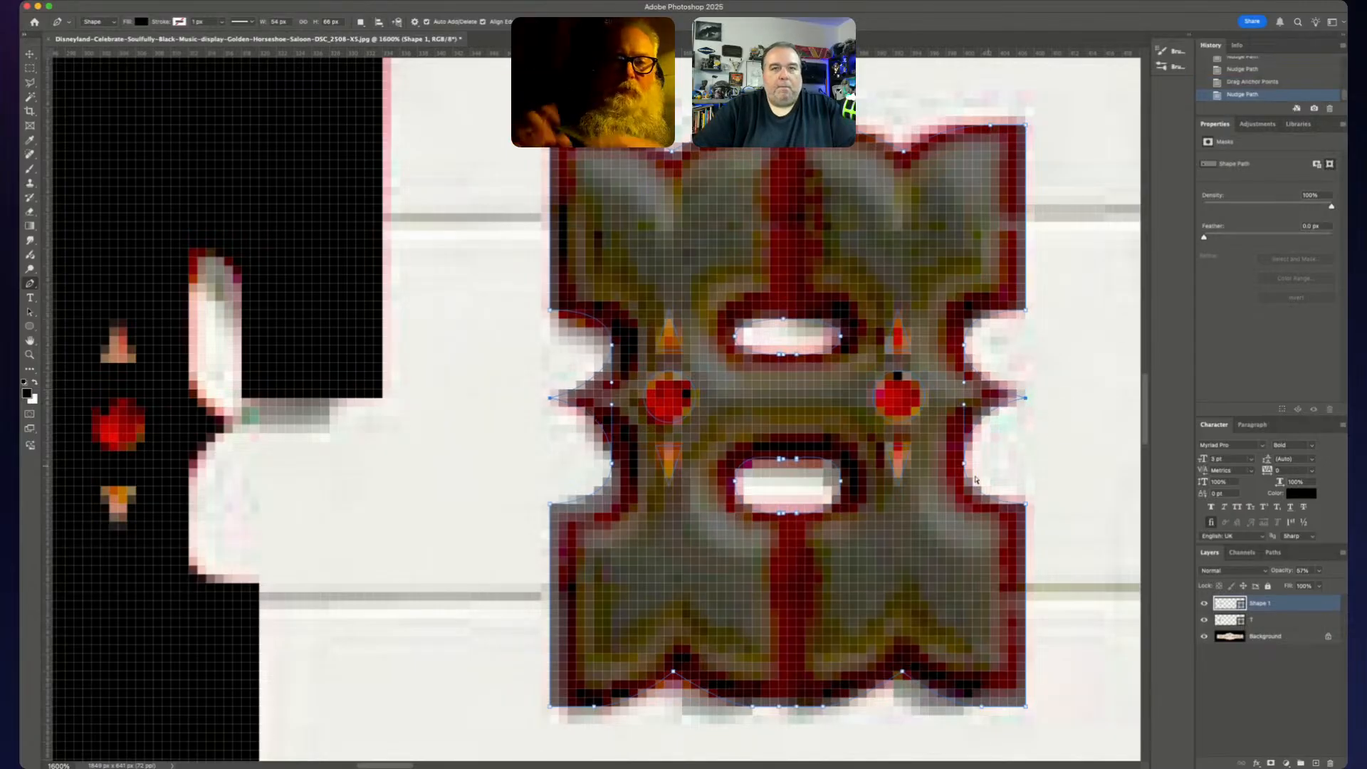
key("Escape")
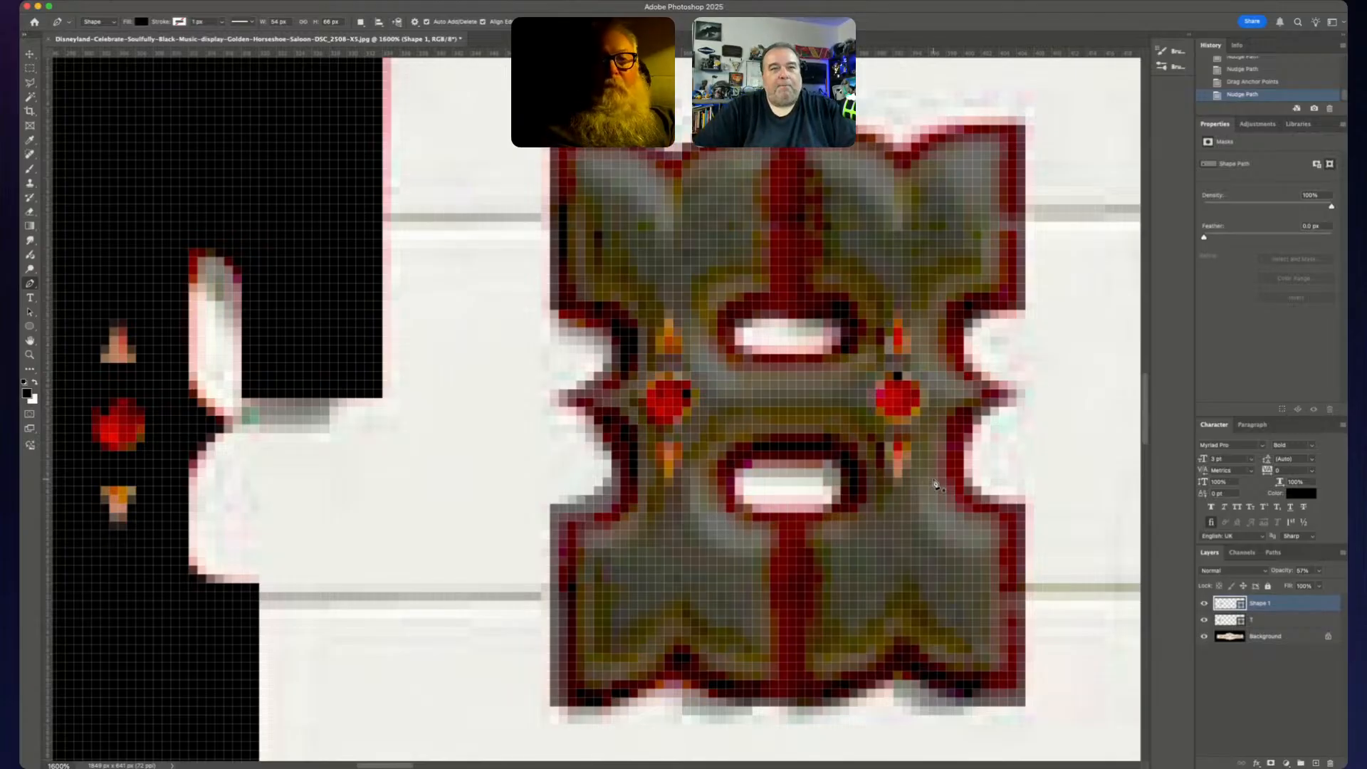
- Rename the second letter's shape layer to H
key("super+minus")
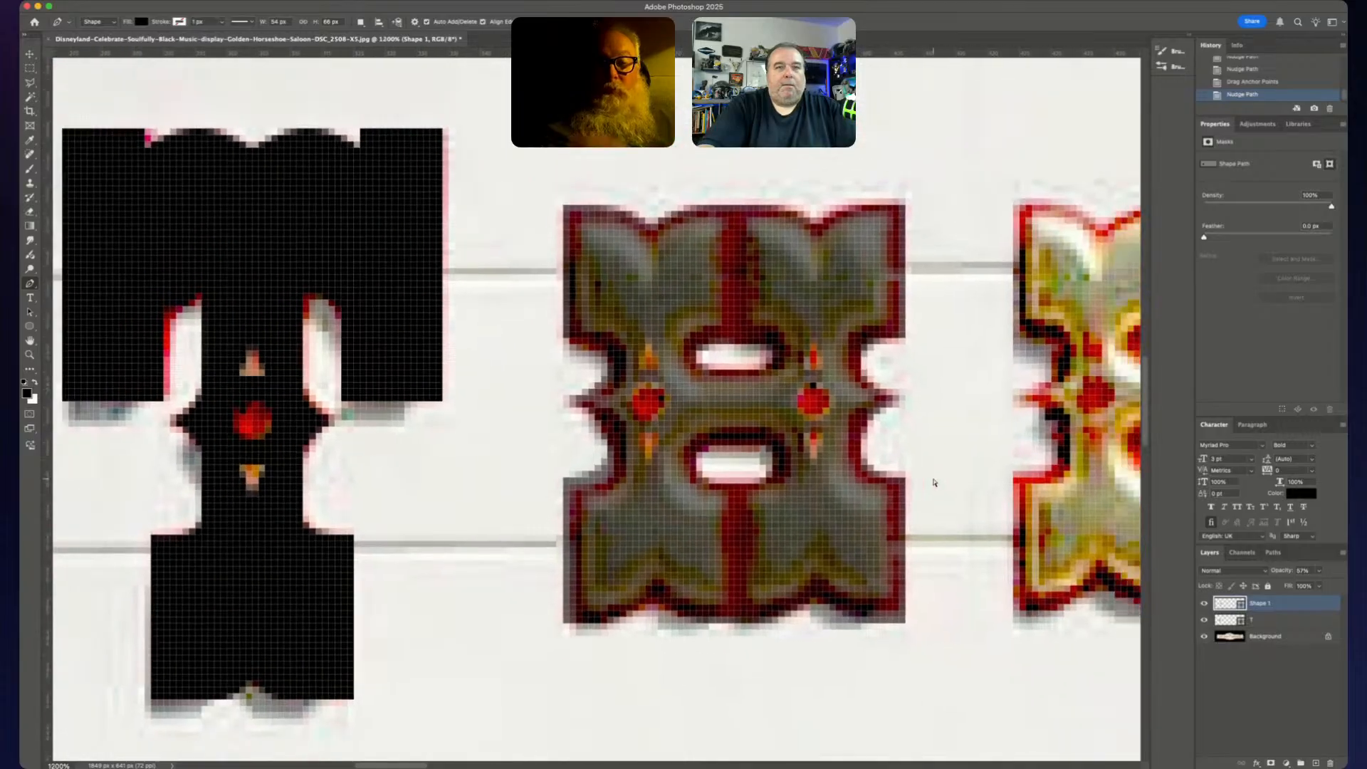
key("super+minus")
key("super+minus")
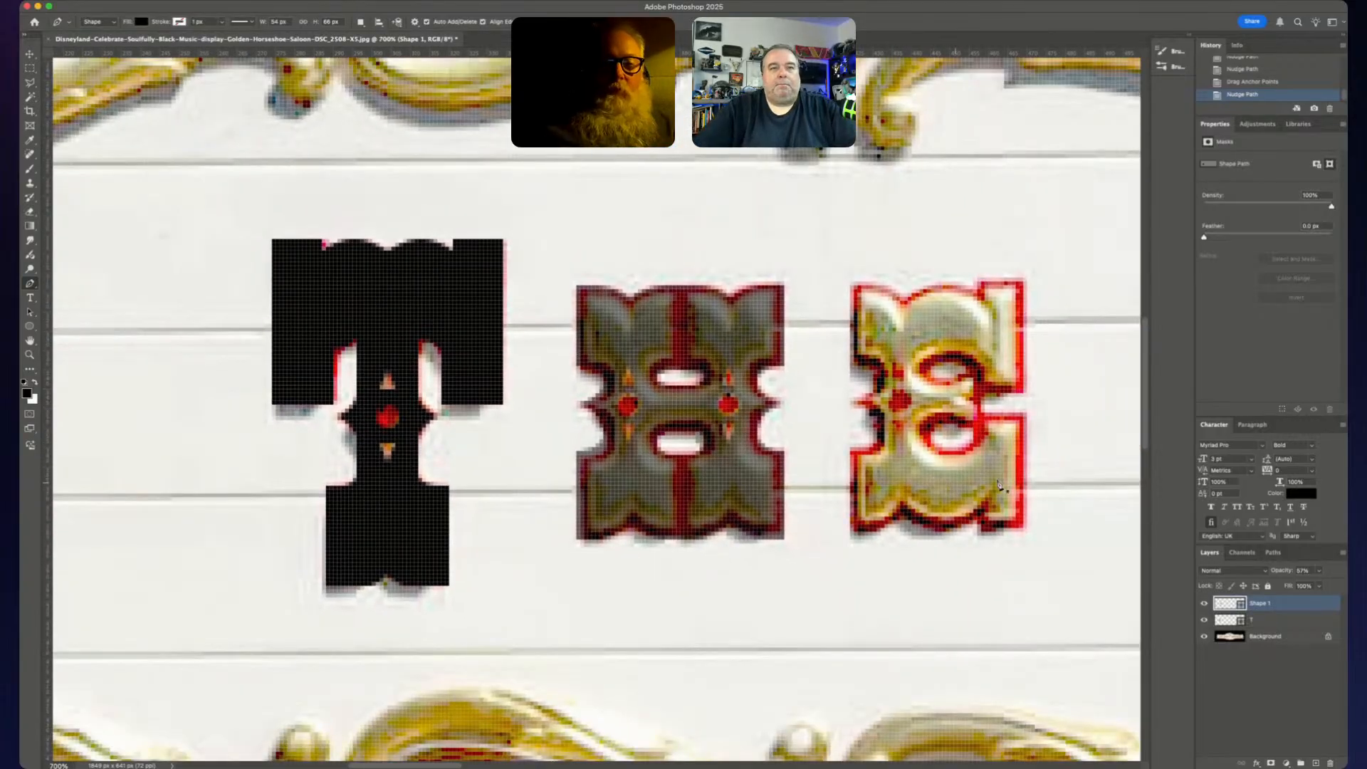
key("h")
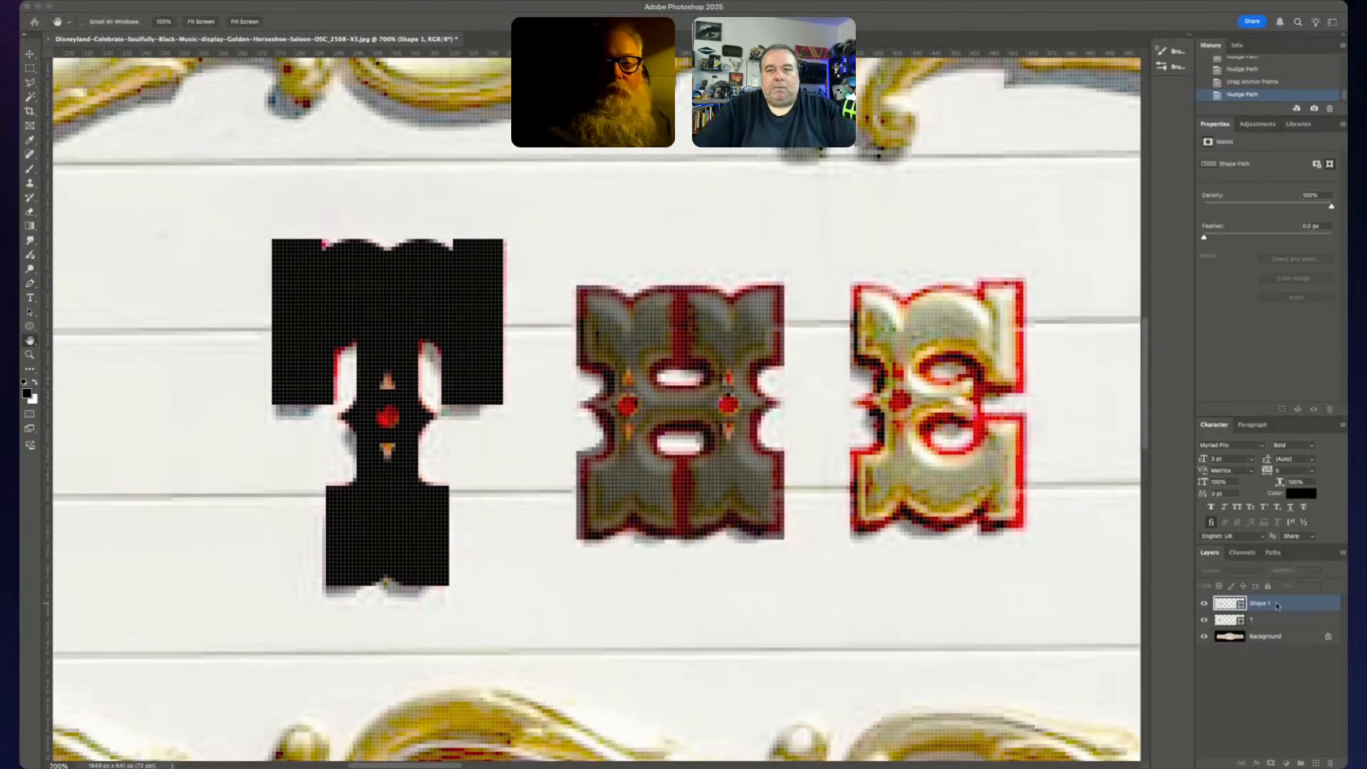
key("p")
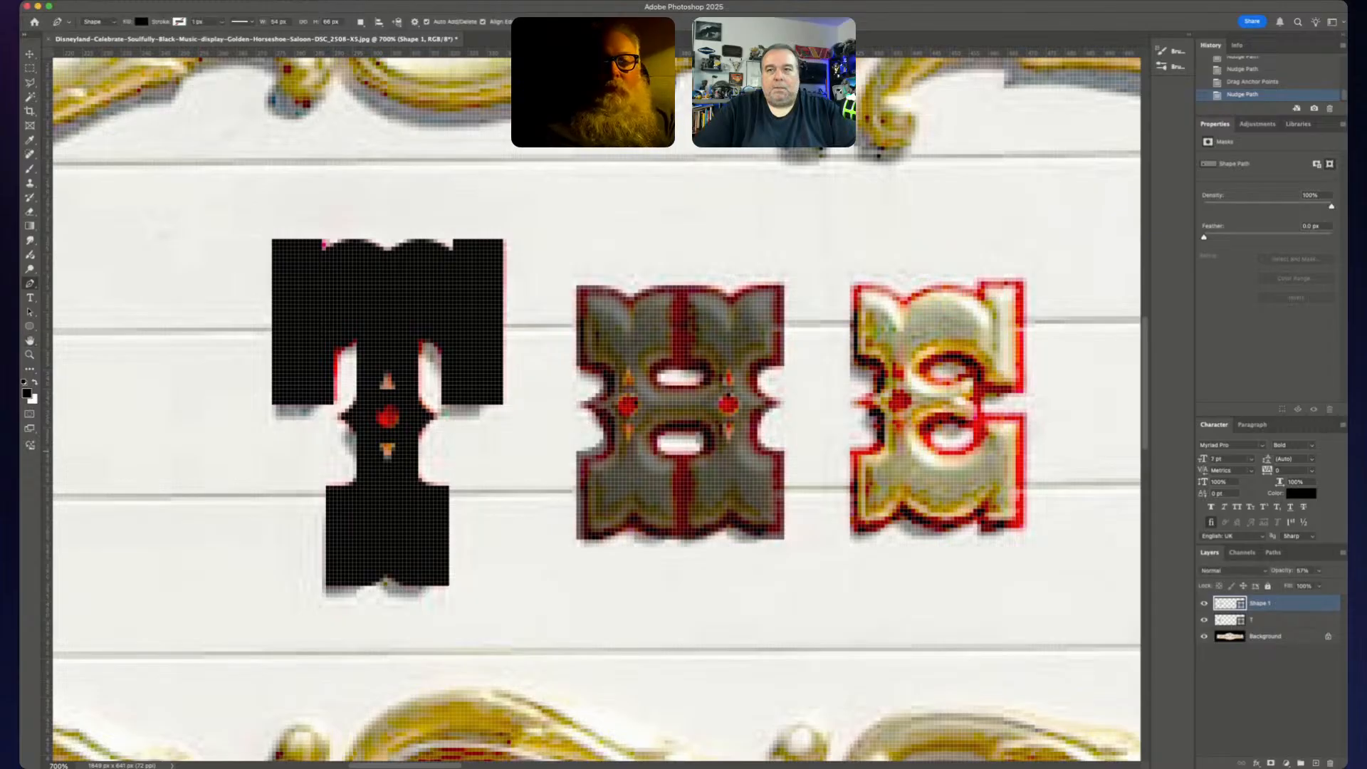
double_click(1260, 604)
type("H")
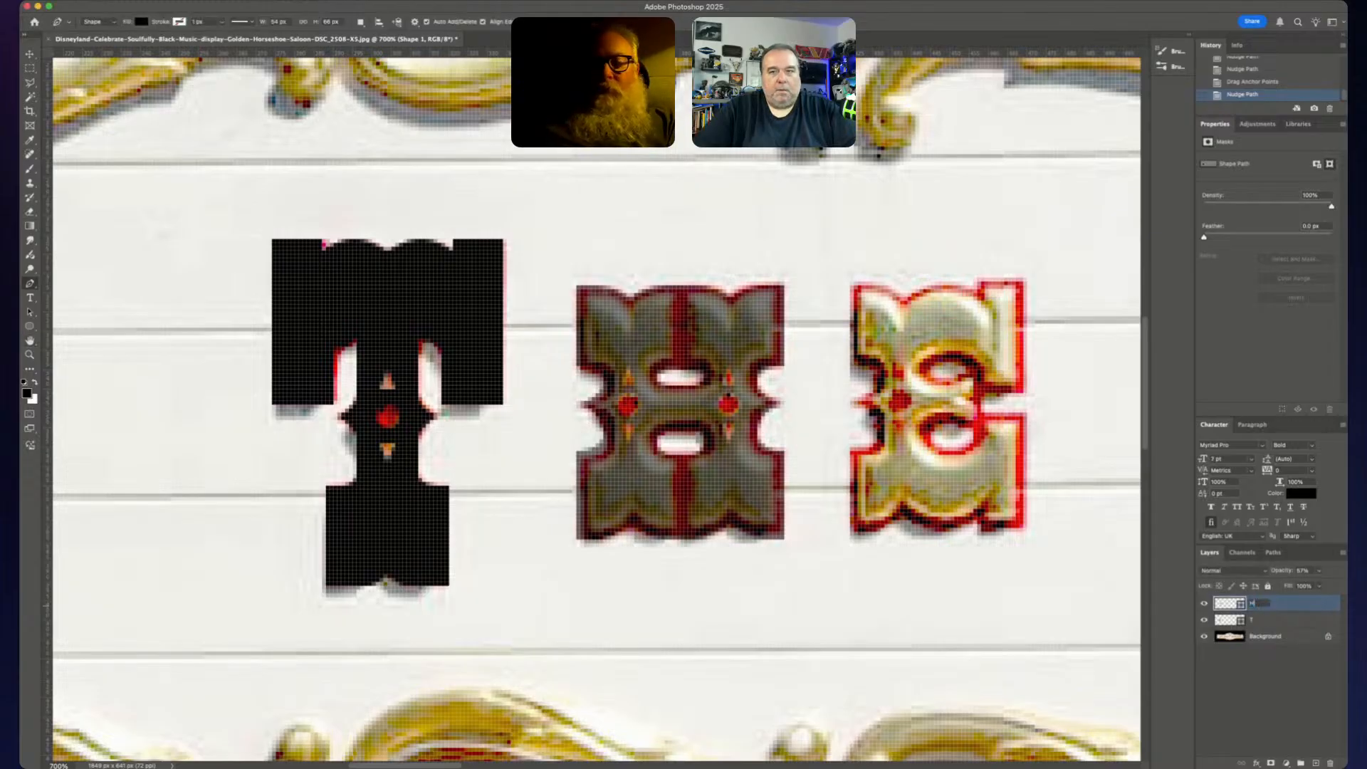
key("Return")
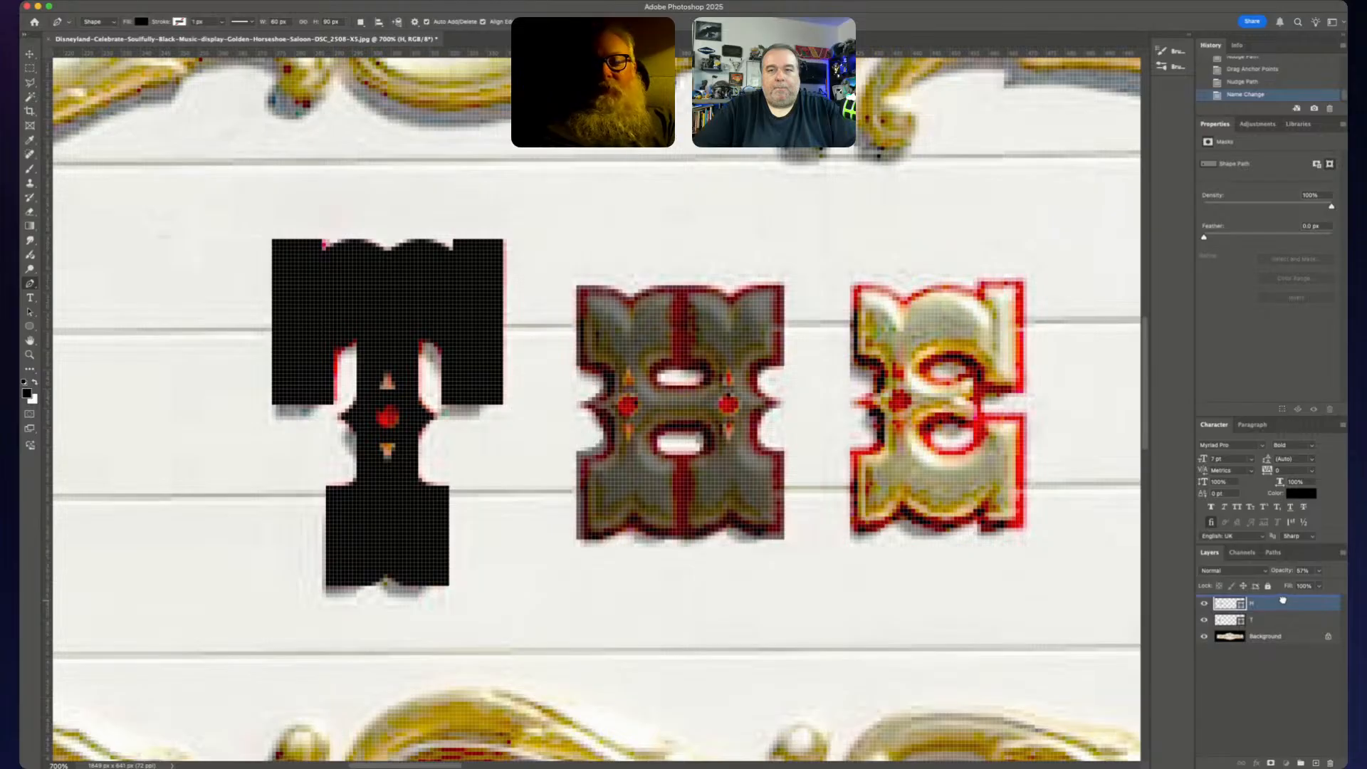
- Place the H layer below the T layer, and duplicate H with the copy beneath the original
left_click_drag(1283, 597, 1278, 624)
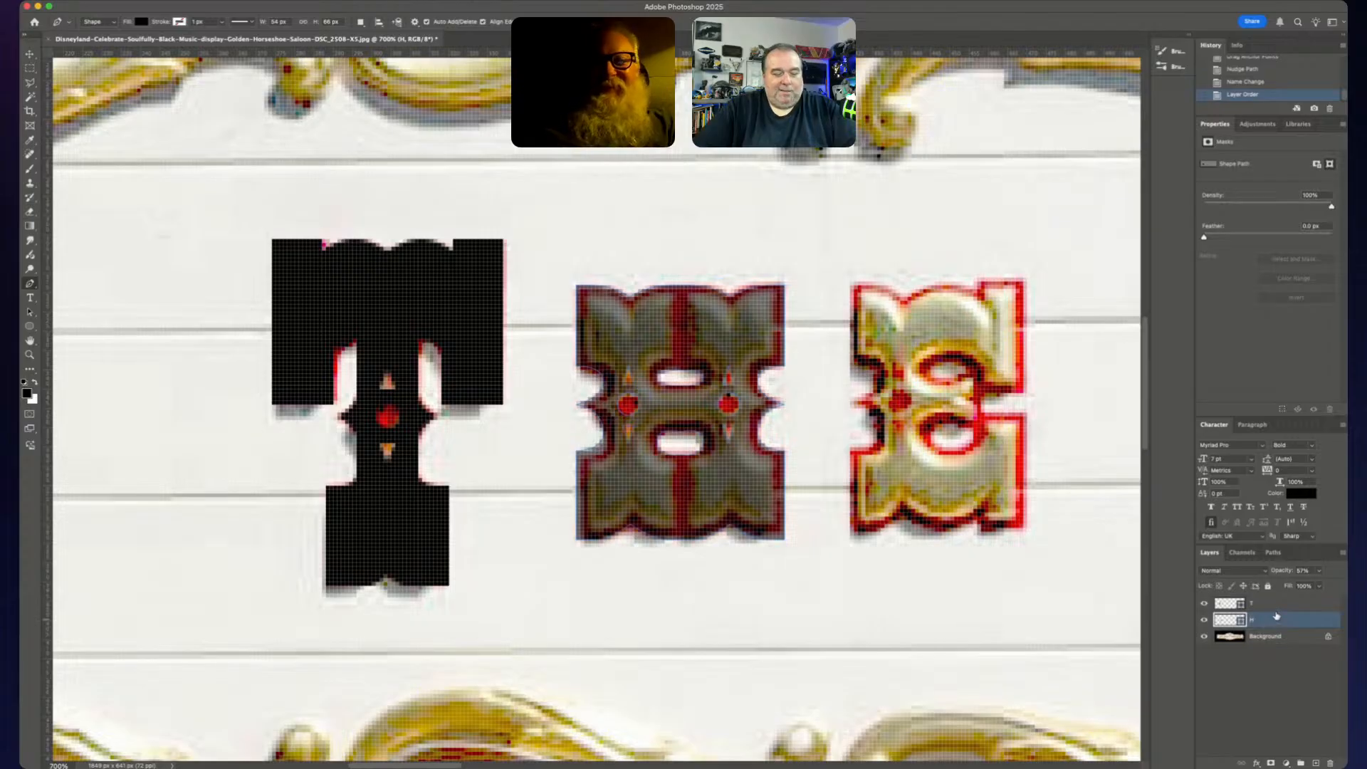
key("super+j")
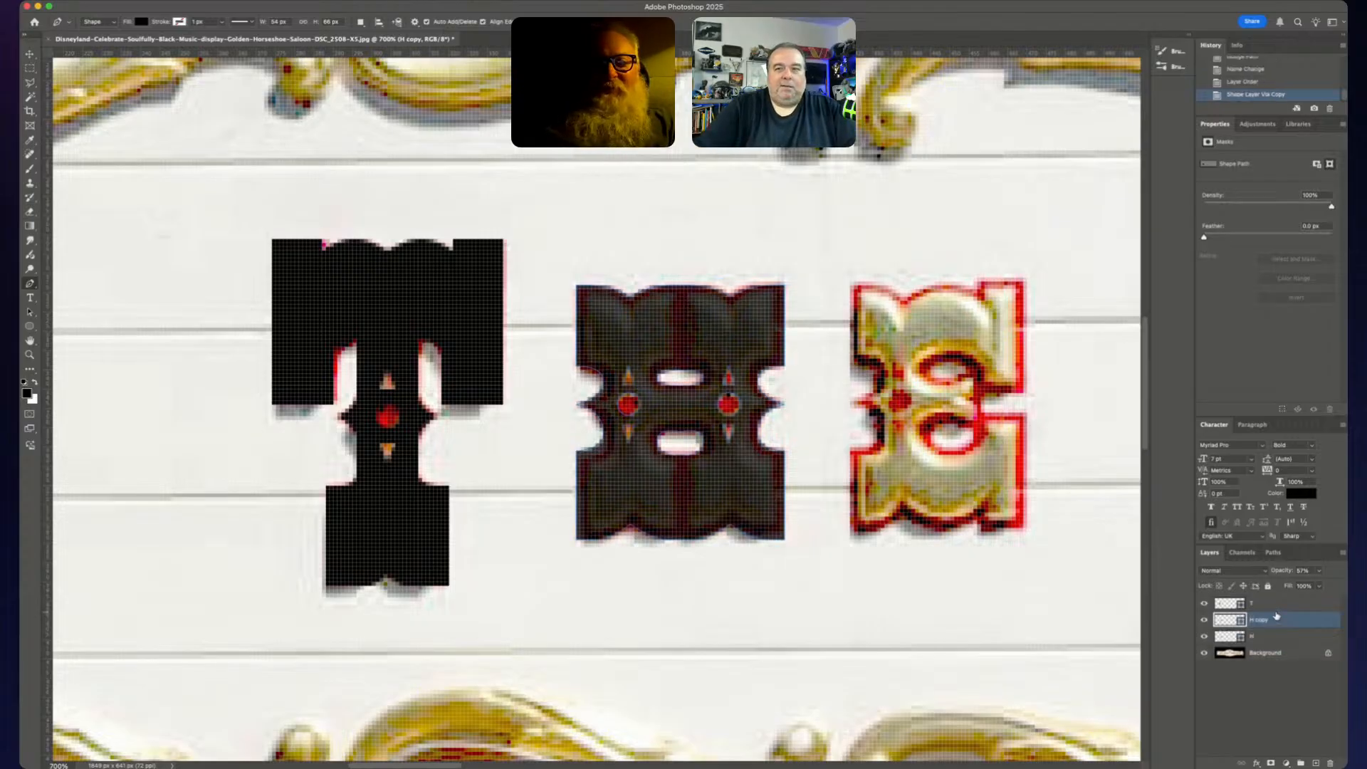
left_click_drag(1277, 616, 1292, 643)
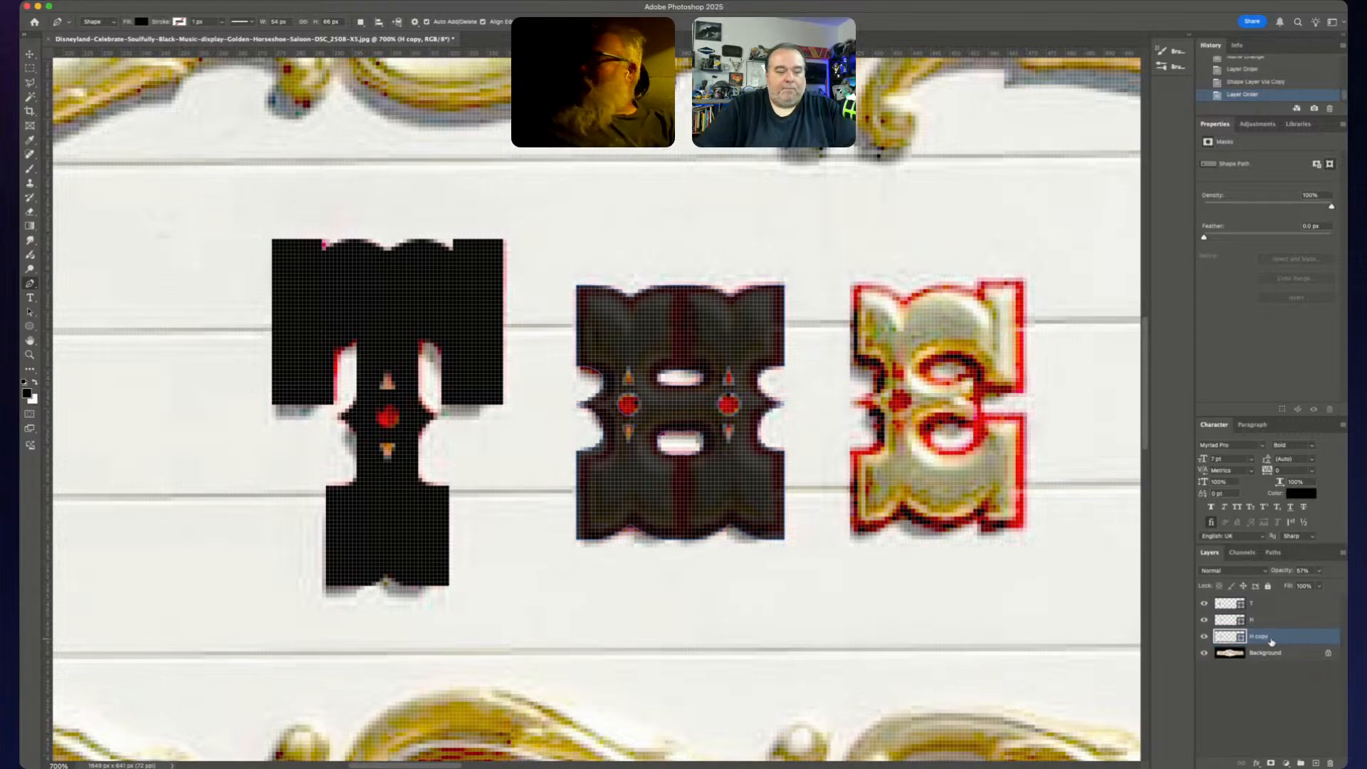
- Move the H copy right over the sign's third letter, aligning its left edge with that letter's outline
key("v")
key("Right")
key("Right")
key("Right")
key("Right")
key("Right")
key("Right")
key("Right")
key("Right")
key("Right")
key("Right")
key("Right")
key("Right")
key("Right")
key("Right")
key("Right")
key("Right")
key("Right")
key("Right")
key("Right")
key("Right")
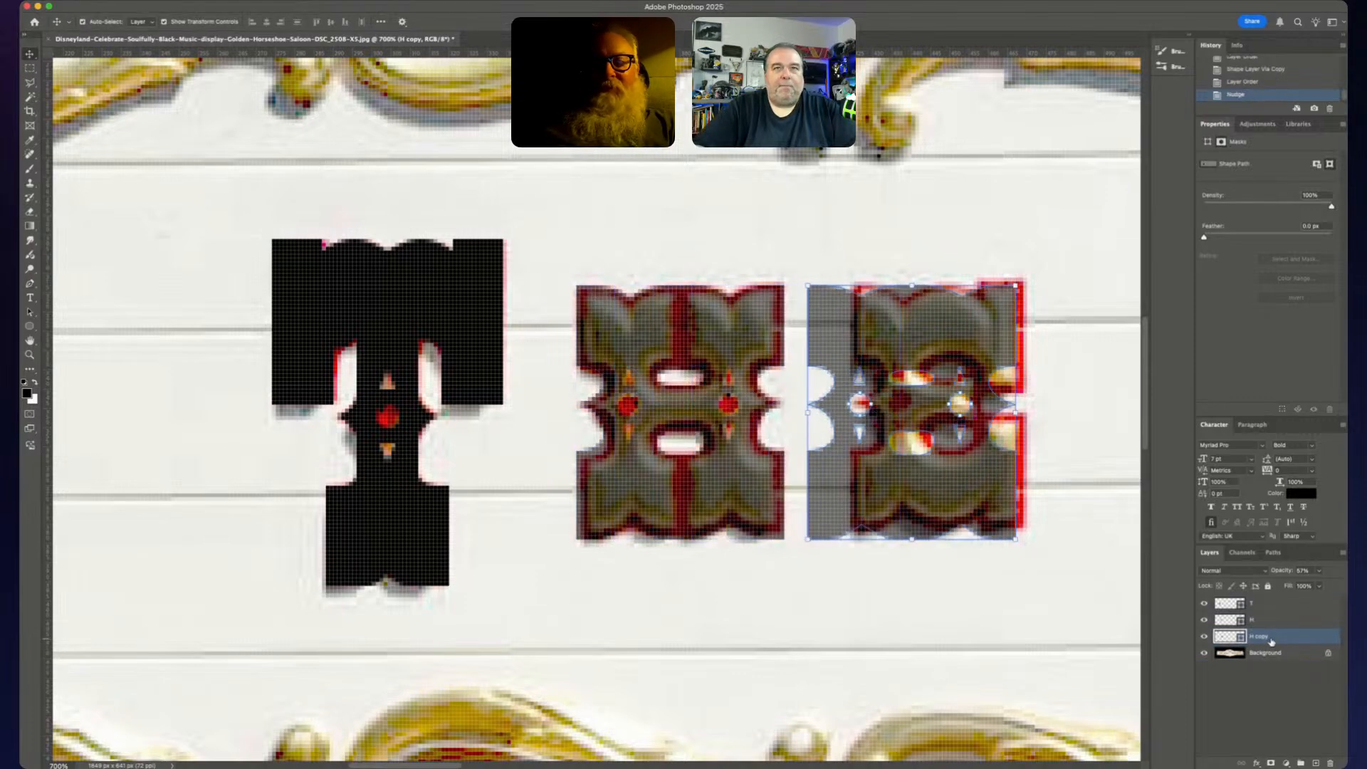
key("Right")
key("Right")
key("Right")
key("Right")
key("Right")
key("Right")
key("Right")
key("Right")
key("Right")
key("Right")
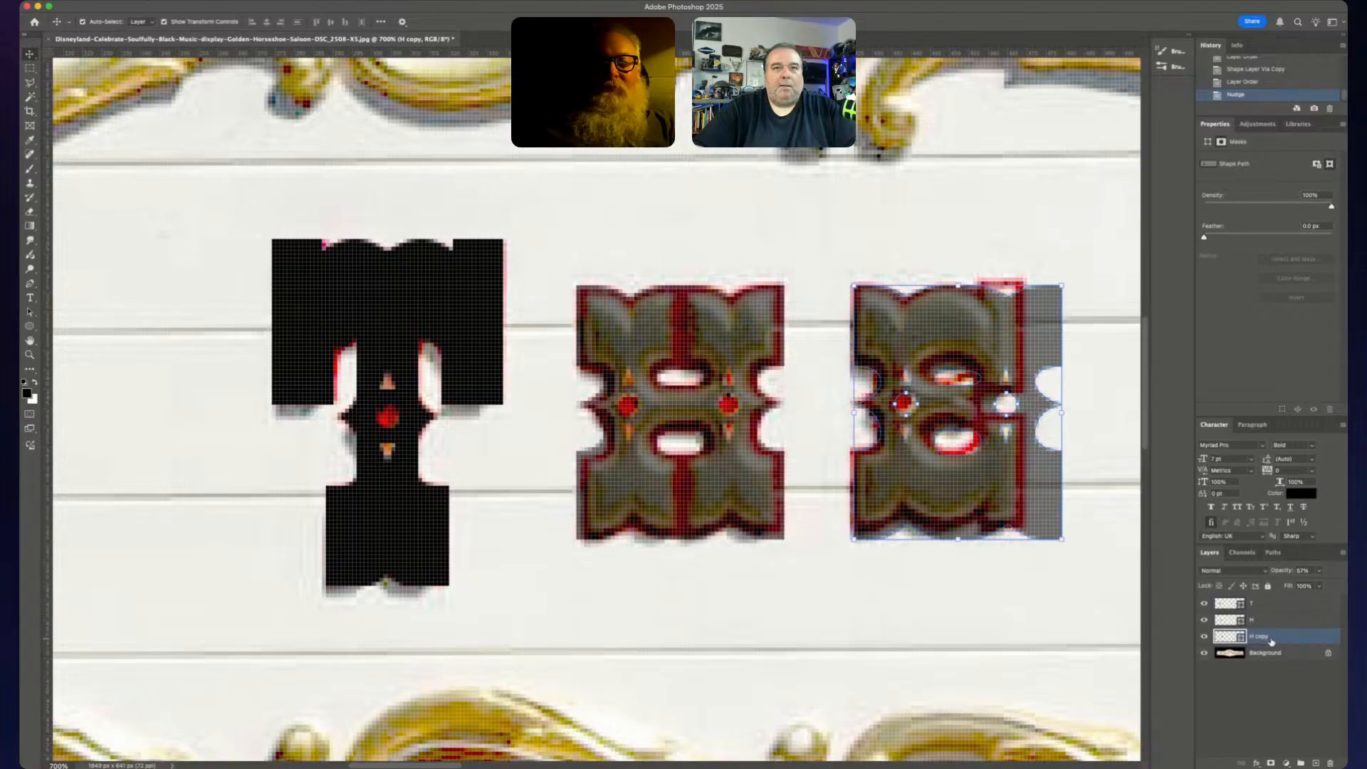
key("Left")
key("super+equal")
key("super+equal")
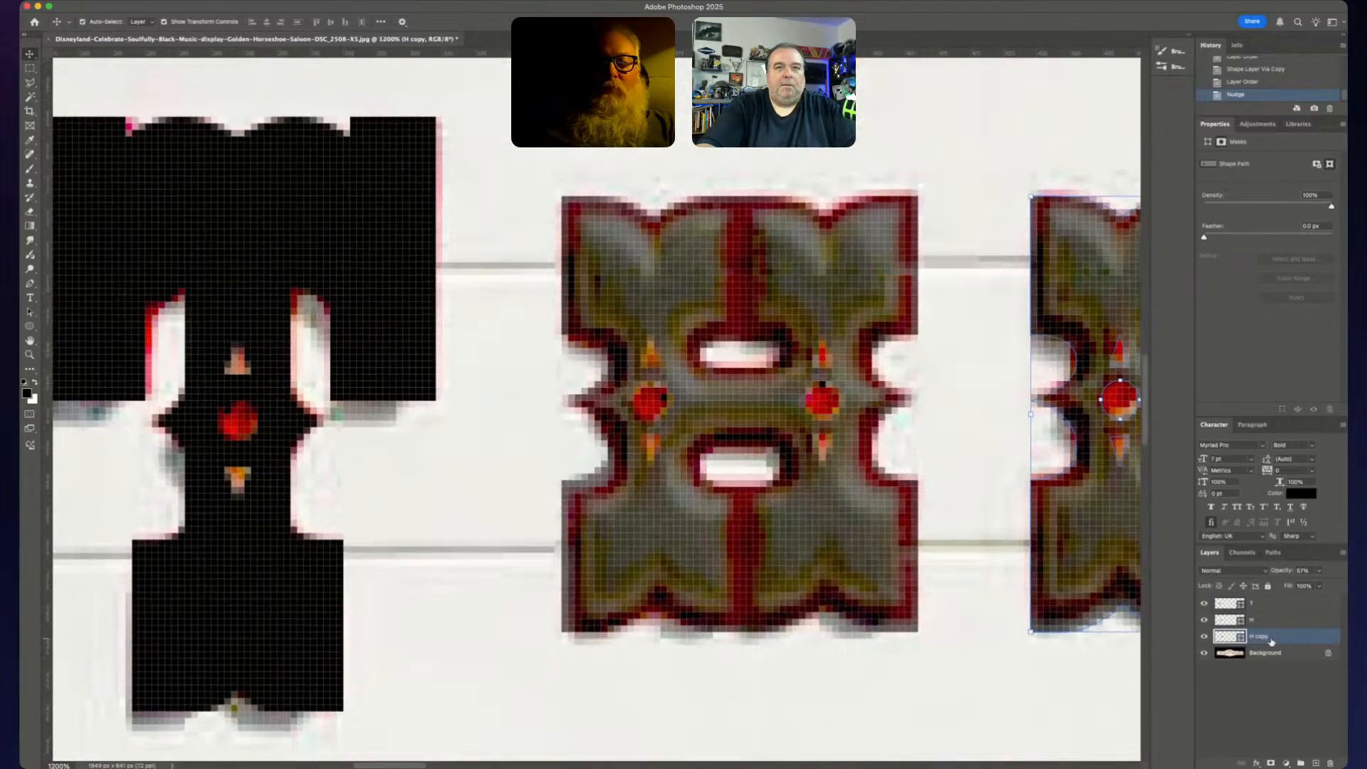
scroll(983, 569, "right", 10)
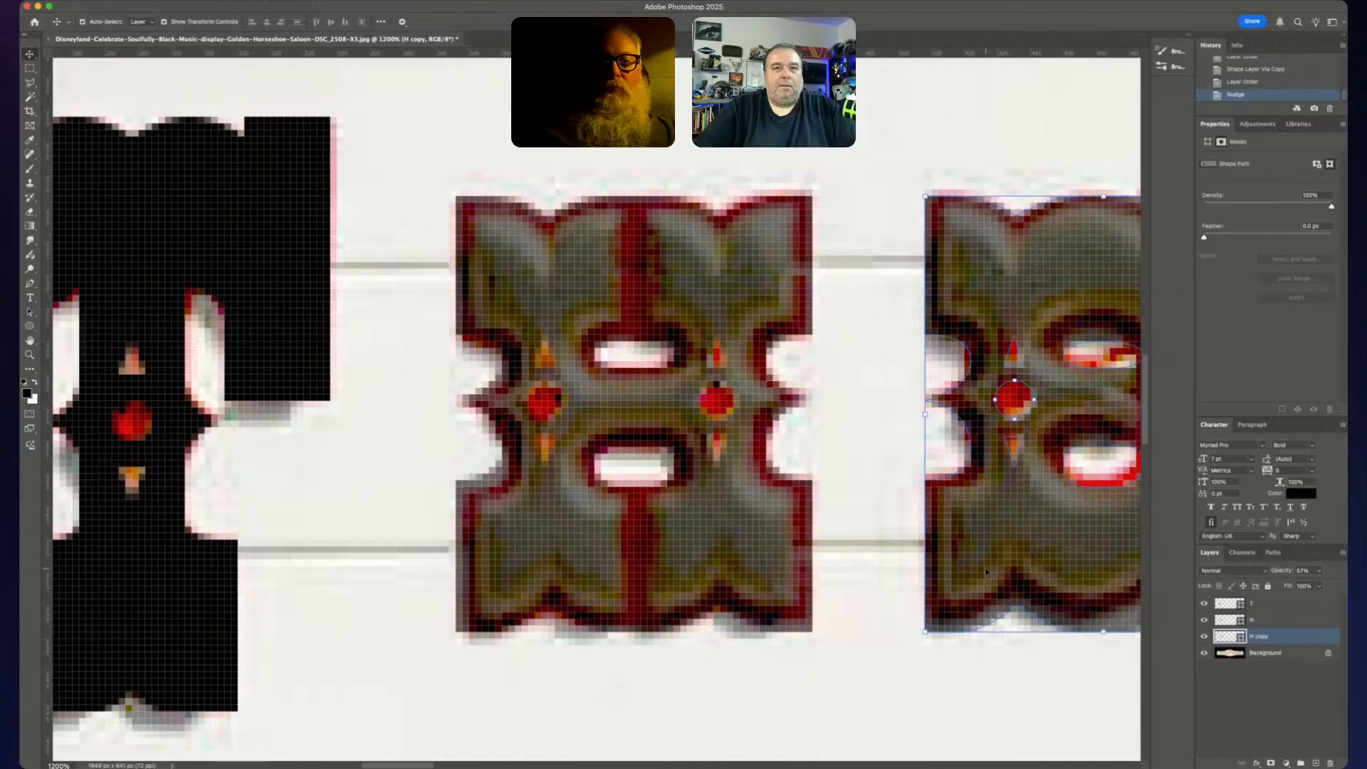
scroll(981, 572, "left", 2)
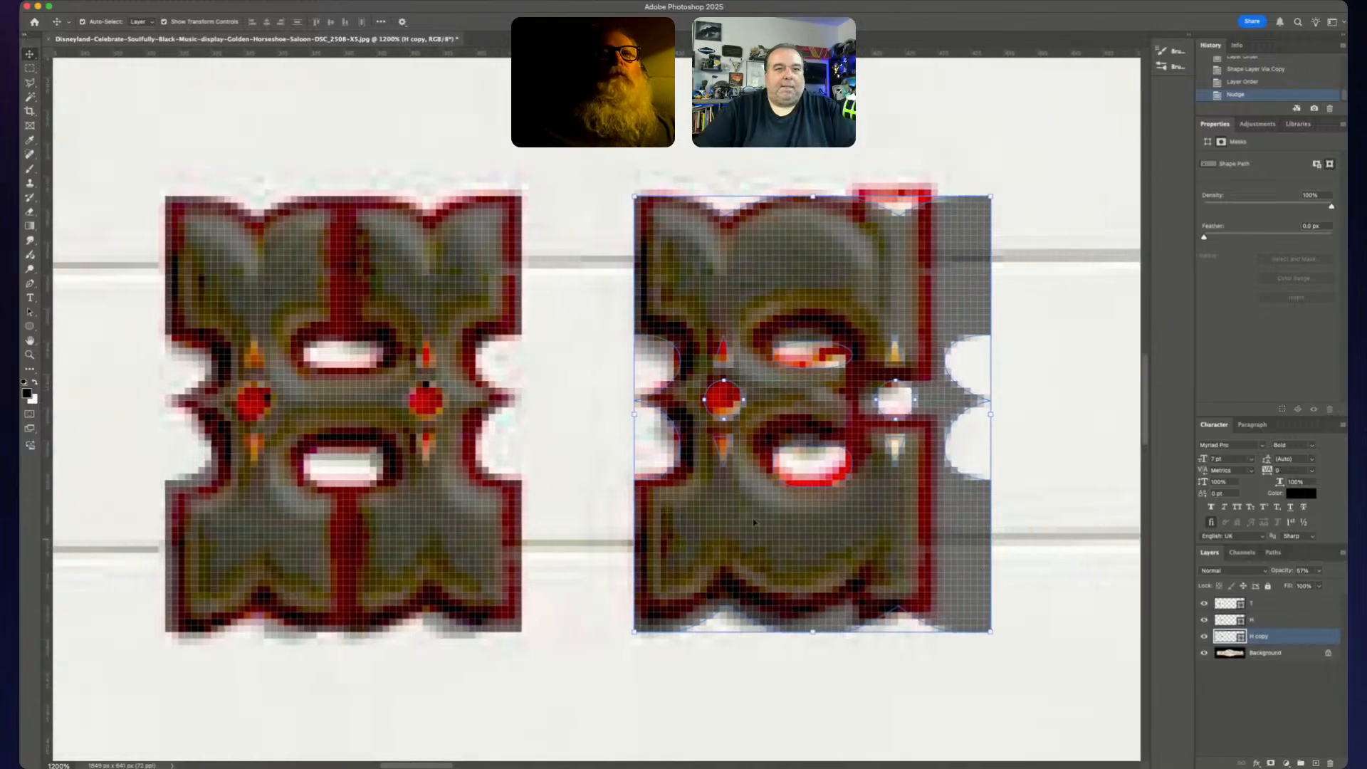
- Compare the copy's fit with the third letter by shifting it aside and back repeatedly
key("shift+Right")
key("shift+Left")
key("shift+Right")
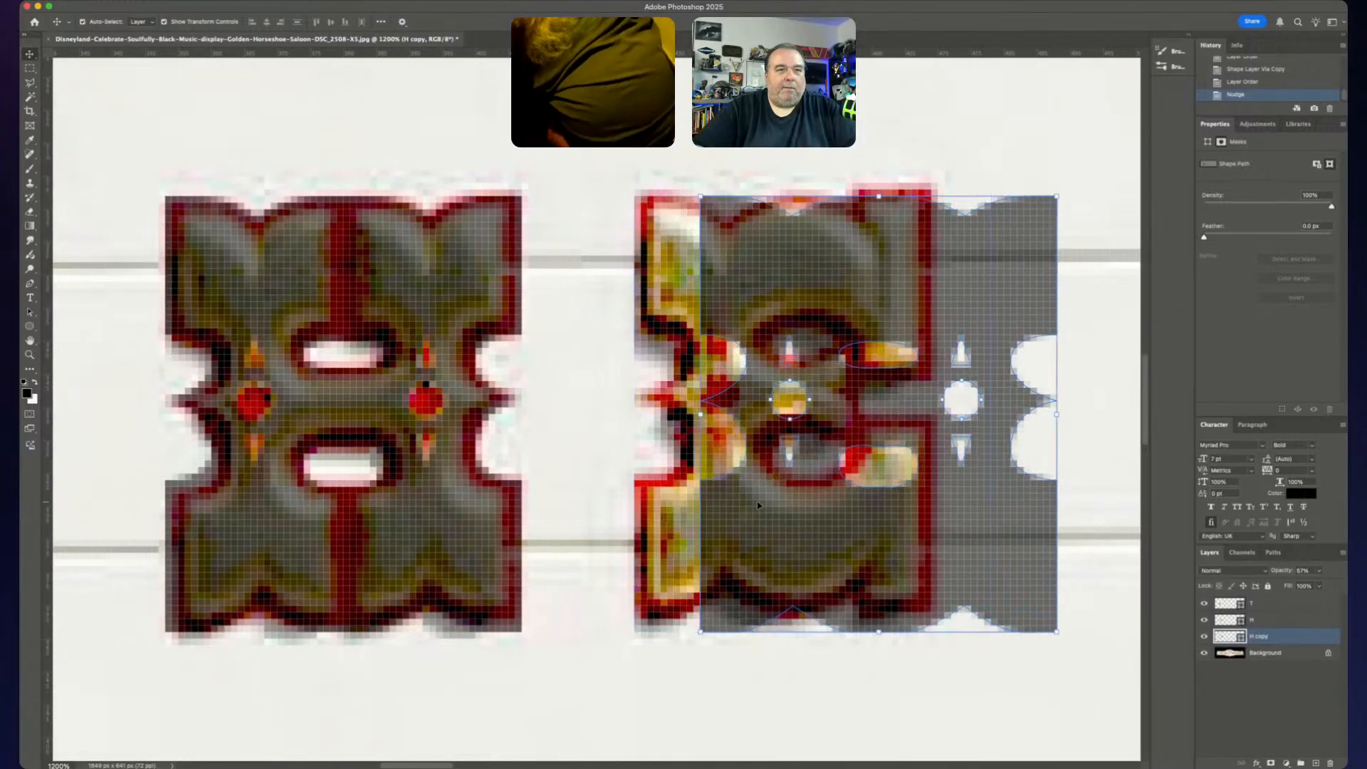
key("shift+Left")
key("shift+Right")
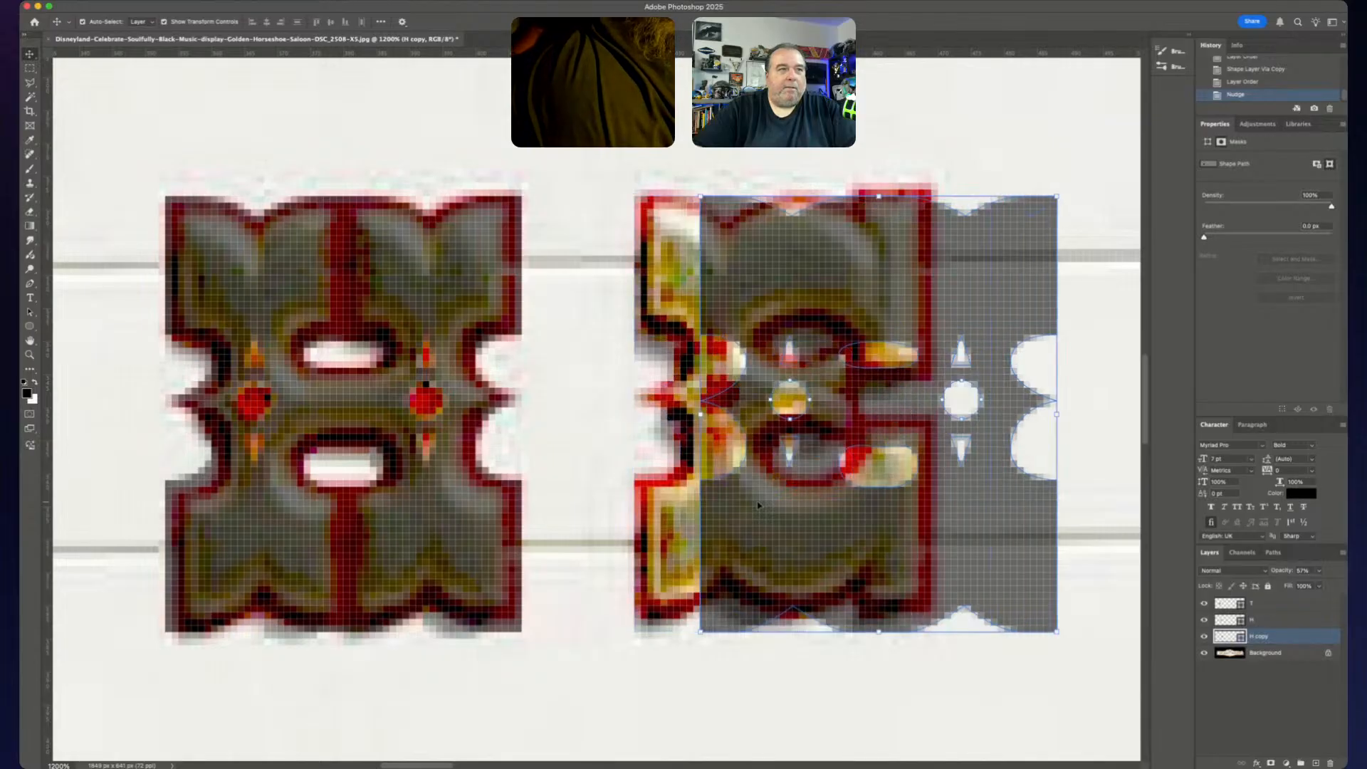
key("shift+Left")
key("shift+Right")
key("shift+Left")
key("shift+Right")
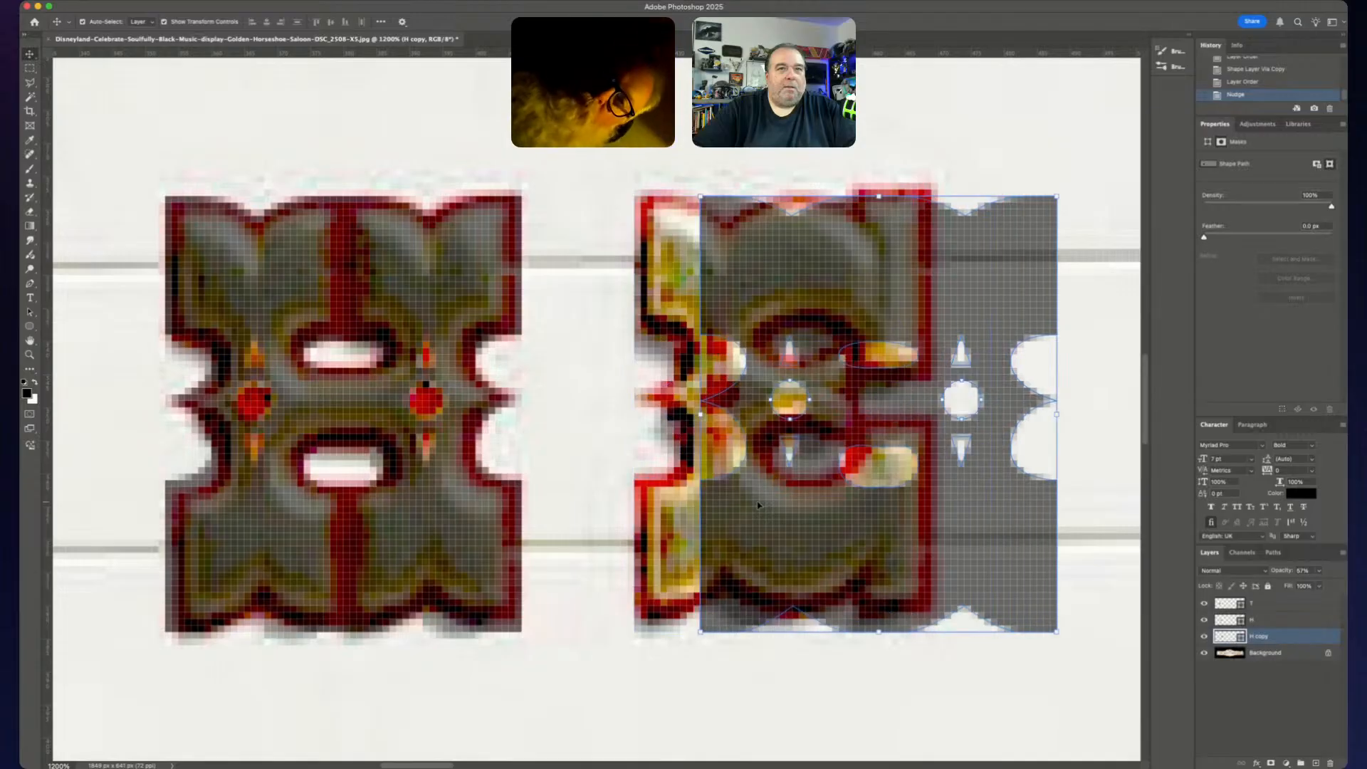
key("shift+Left")
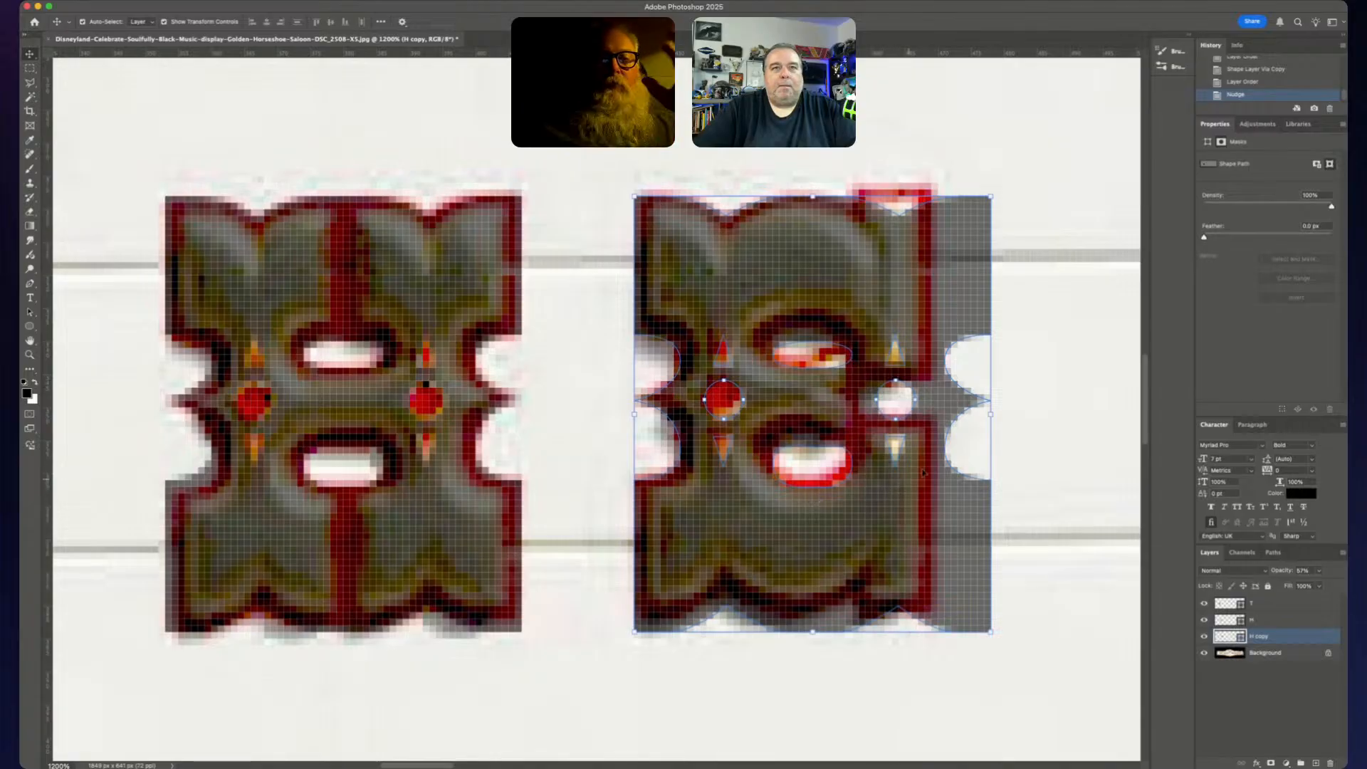
- Try fitting the H copy to the third letter with Free Transform, and undo the changes
mouse_move(992, 413)
left_mouse_down()
mouse_move(957, 416)
mouse_move(974, 419)
left_mouse_up()
key("super+z")
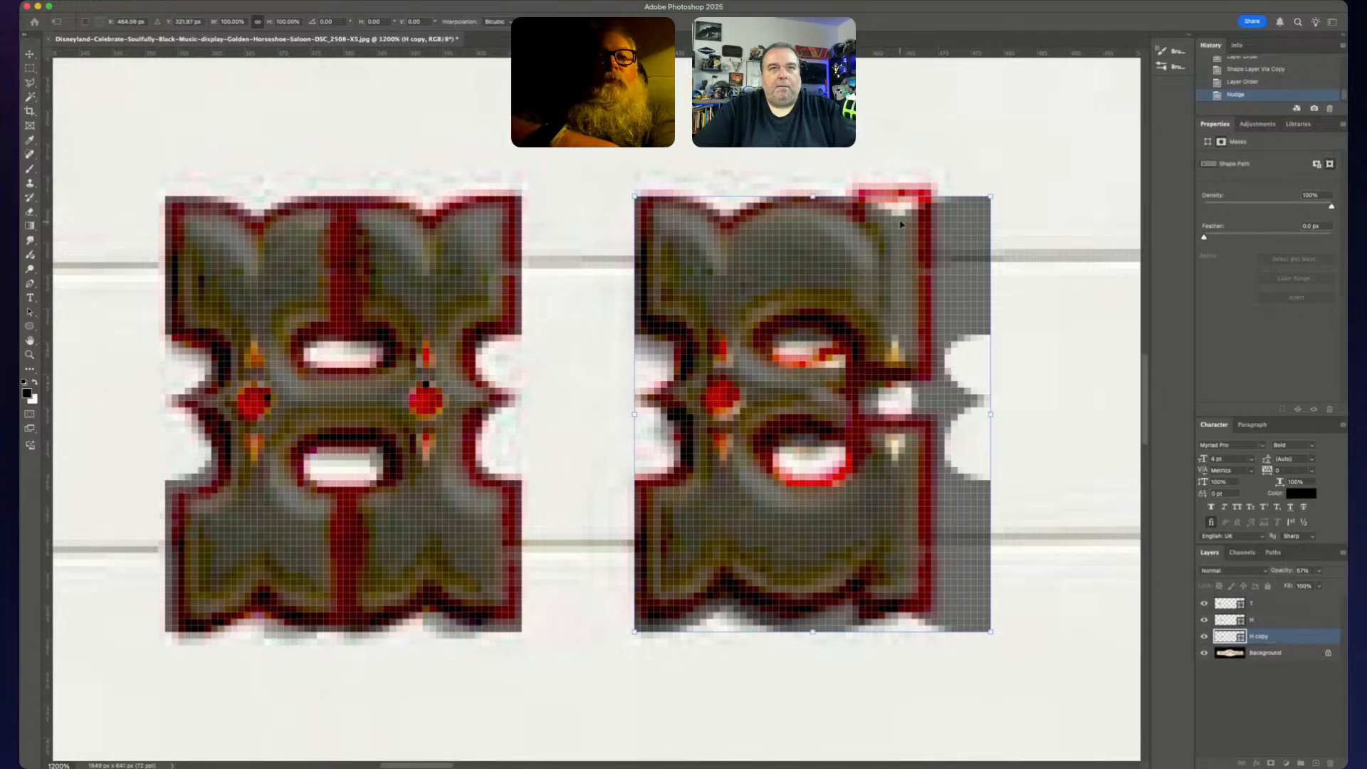
key("Return")
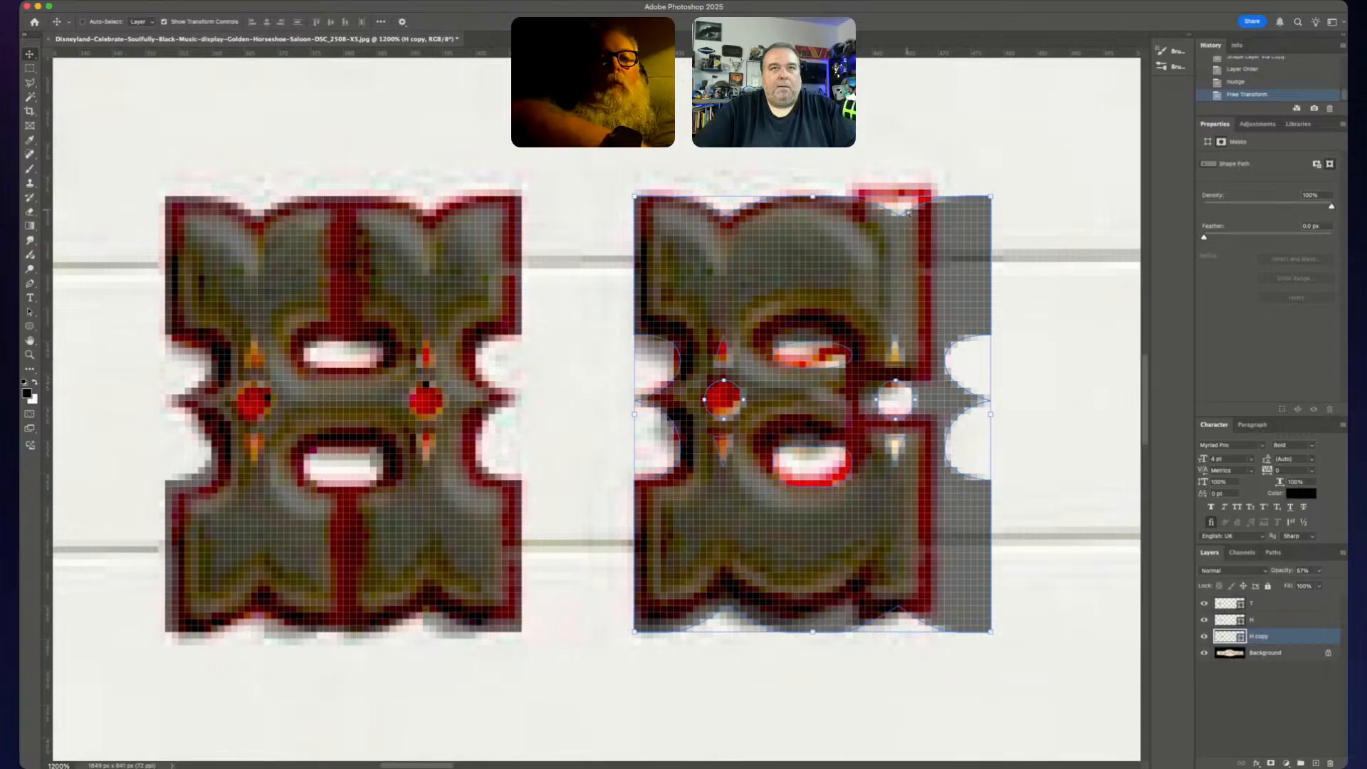
left_click(909, 214)
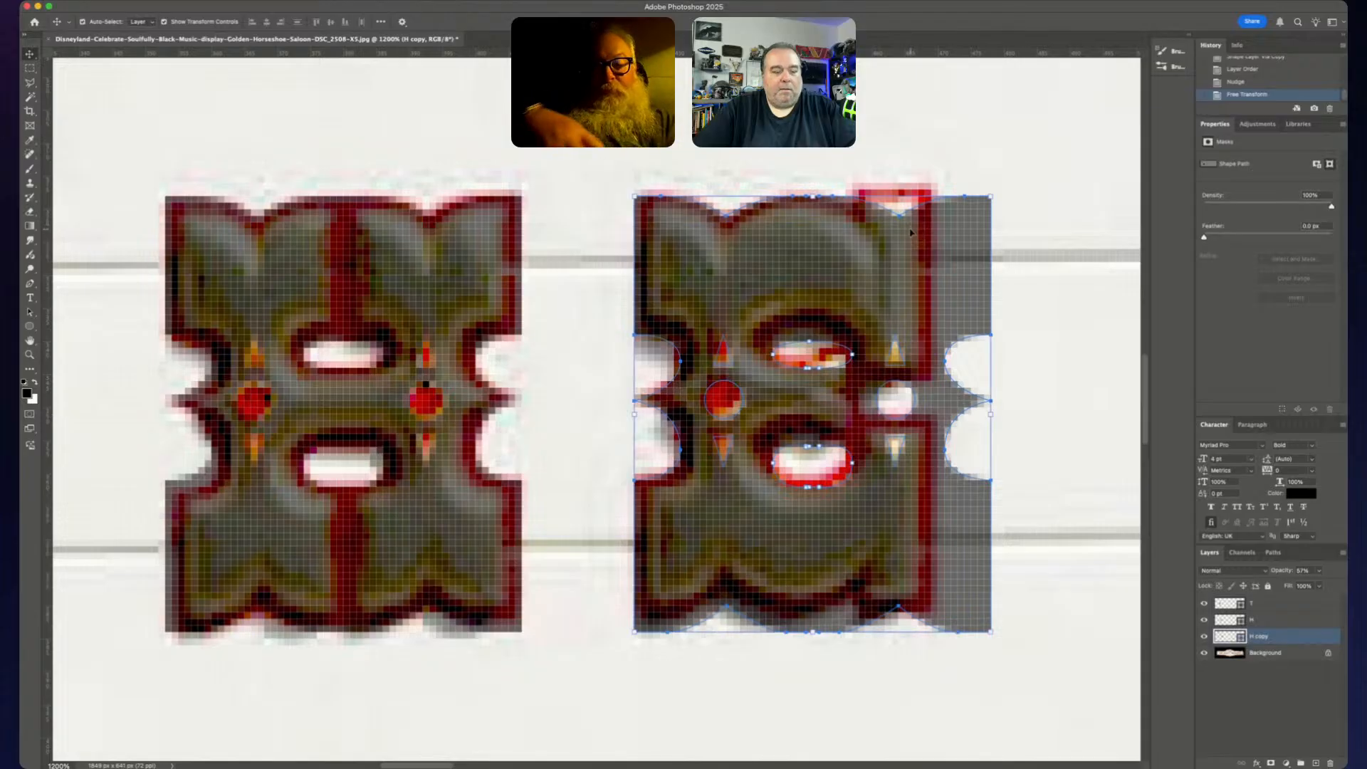
key("super+t")
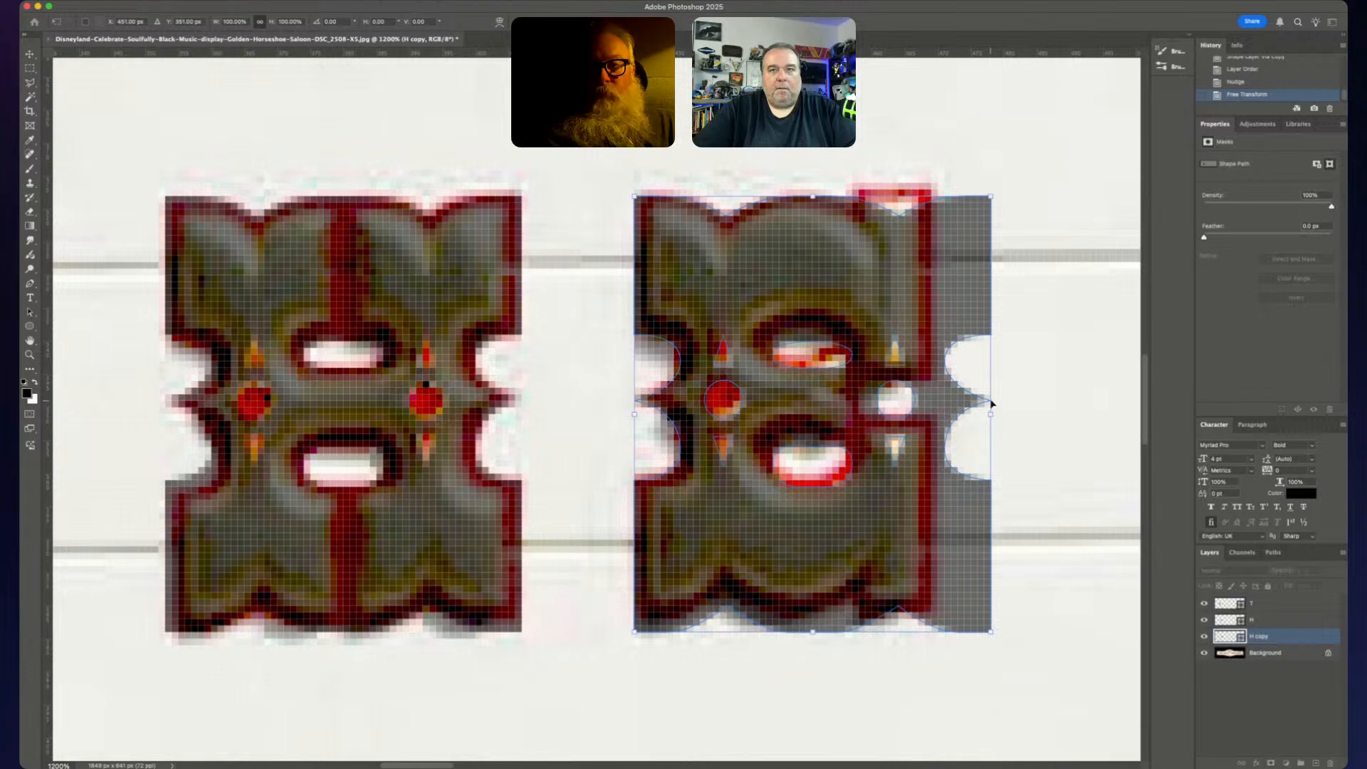
mouse_move(990, 413)
left_mouse_down()
mouse_move(965, 414)
mouse_move(1037, 411)
mouse_move(905, 411)
mouse_move(992, 411)
left_mouse_up()
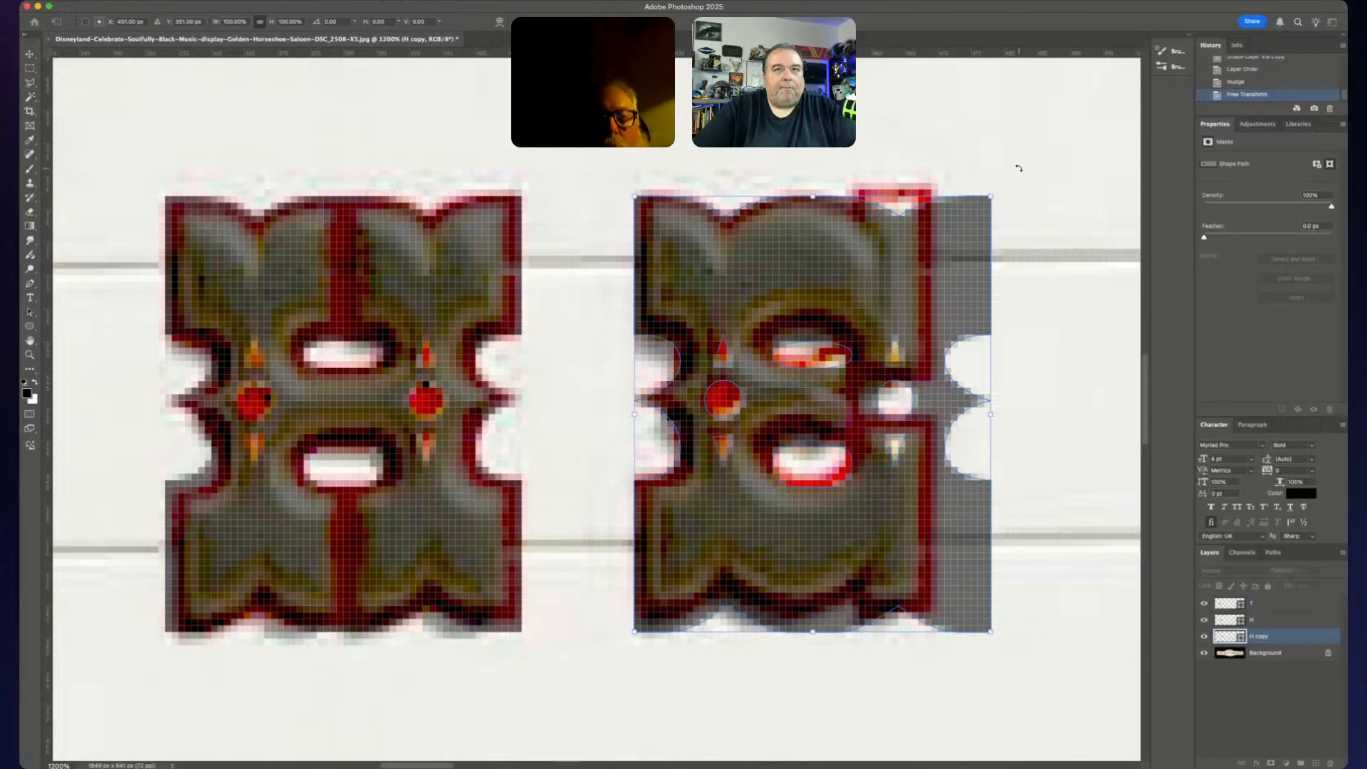
left_click_drag(1020, 168, 756, 164)
key("super+z")
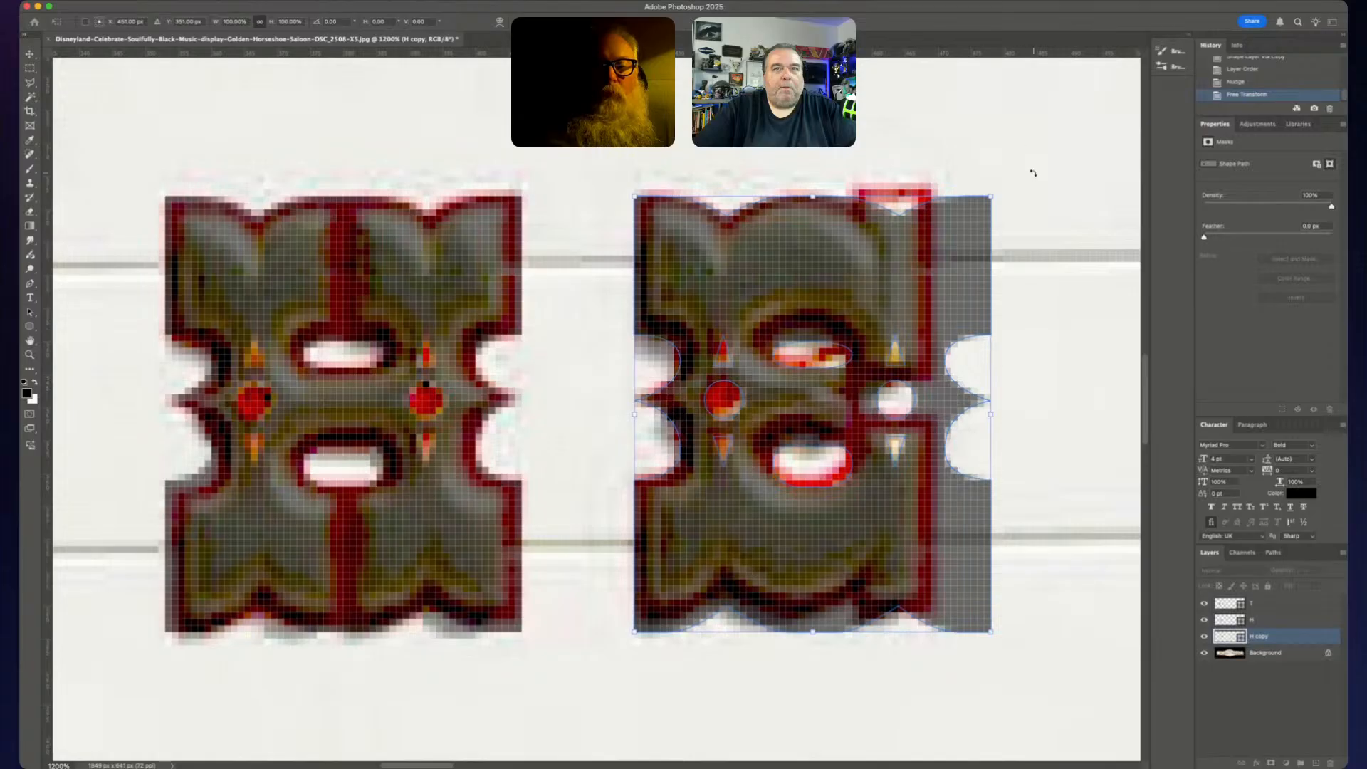
key("Return")
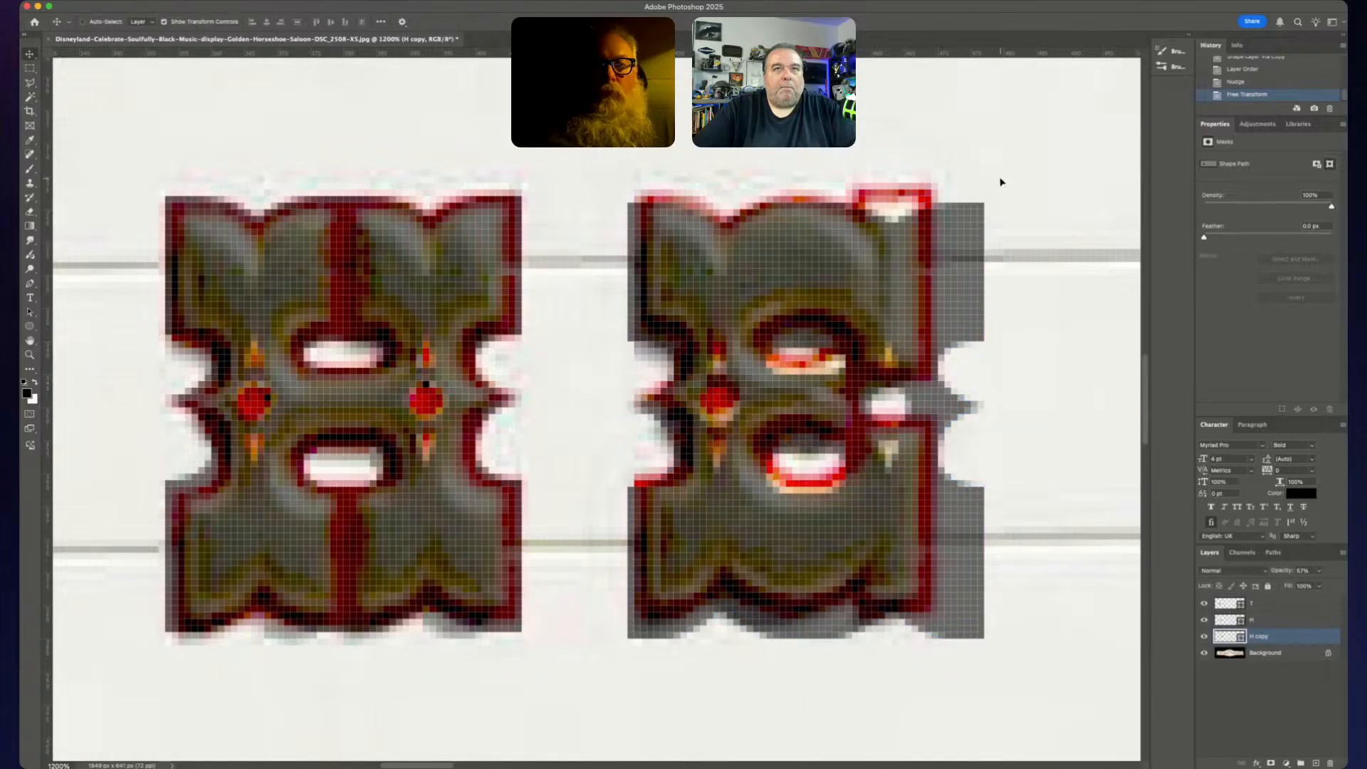
- Shift the upper-right corner points of the H copy's path left toward the third letter's edge
key("p")
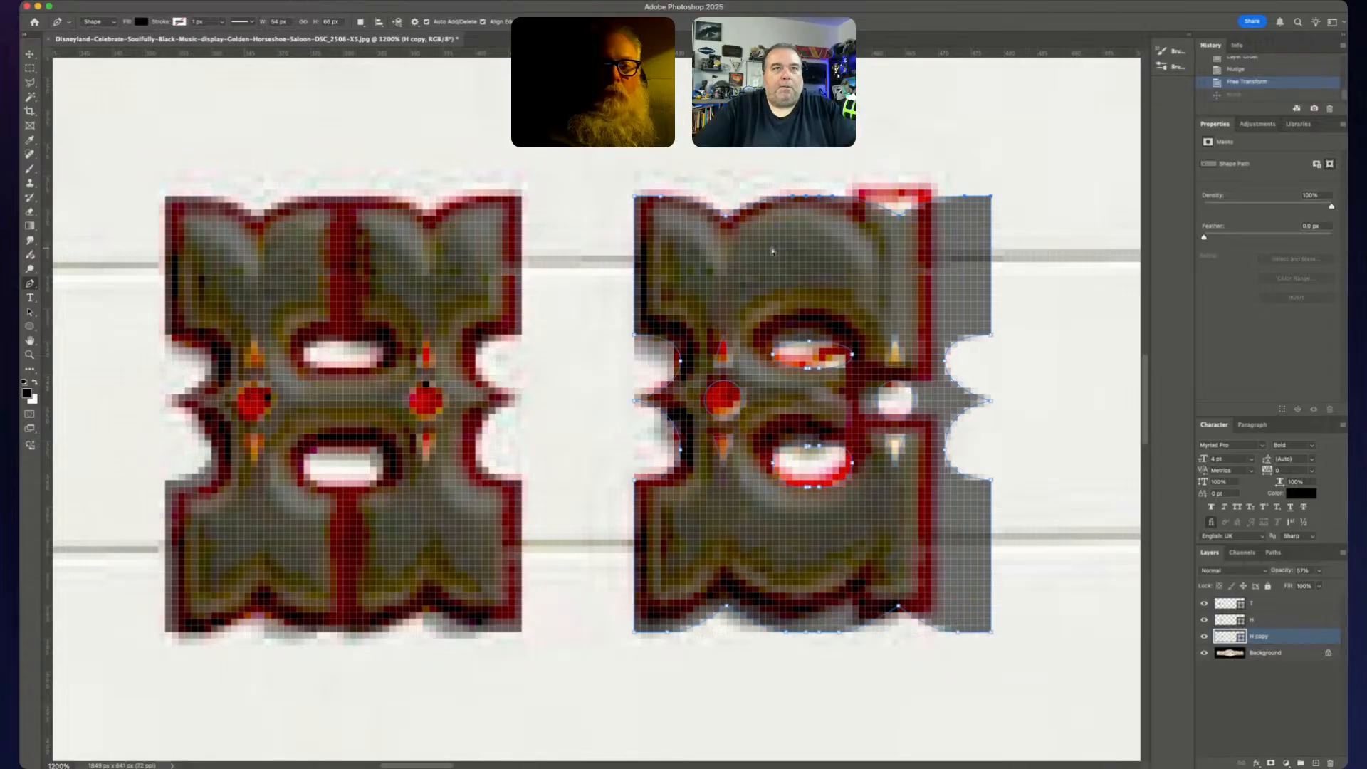
key("Left")
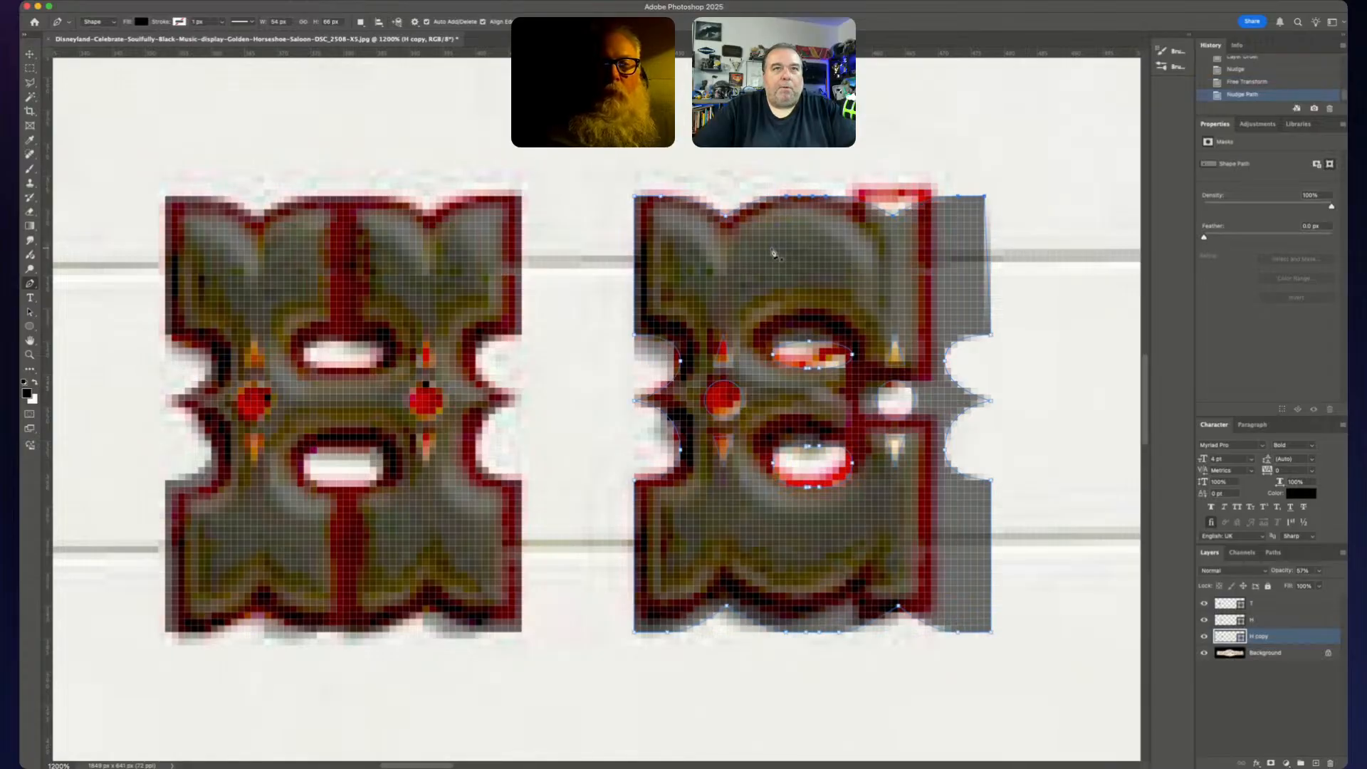
key("Left")
key("Right")
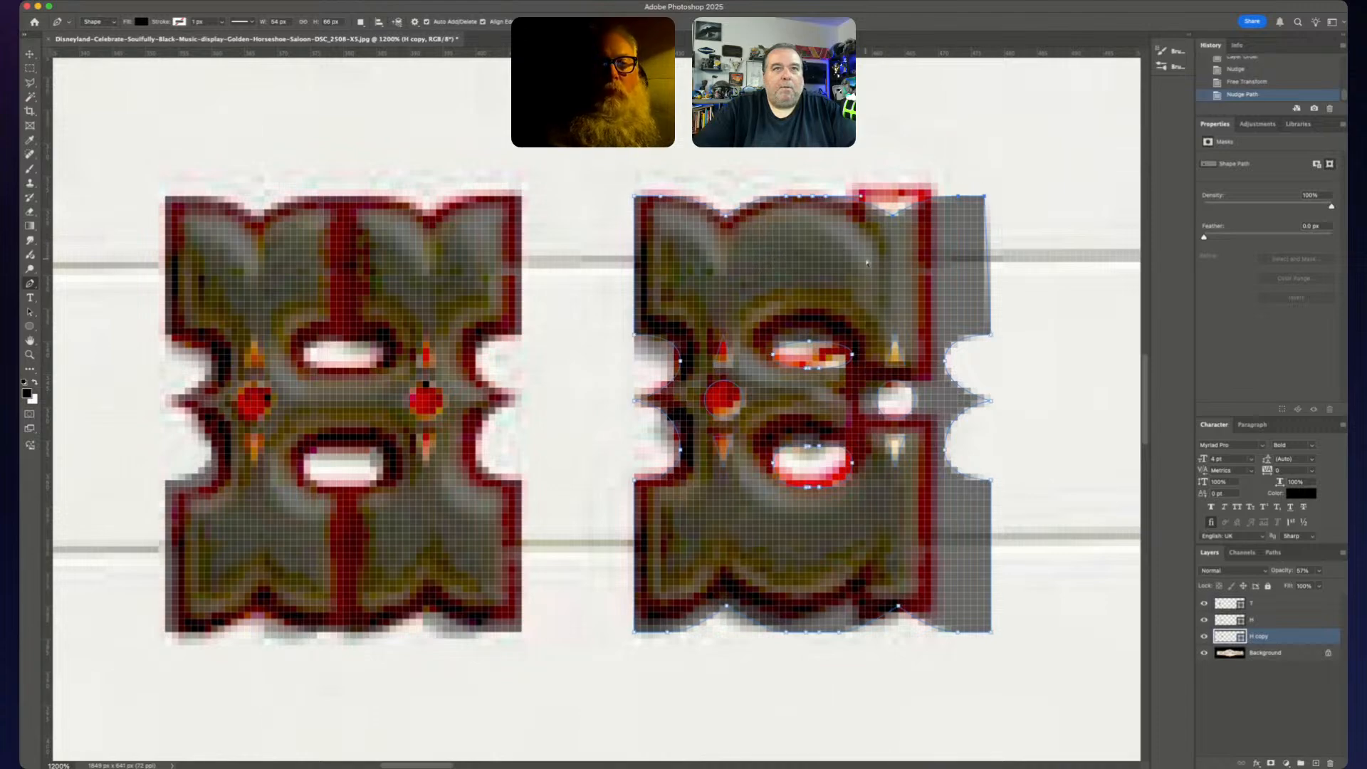
key("Left")
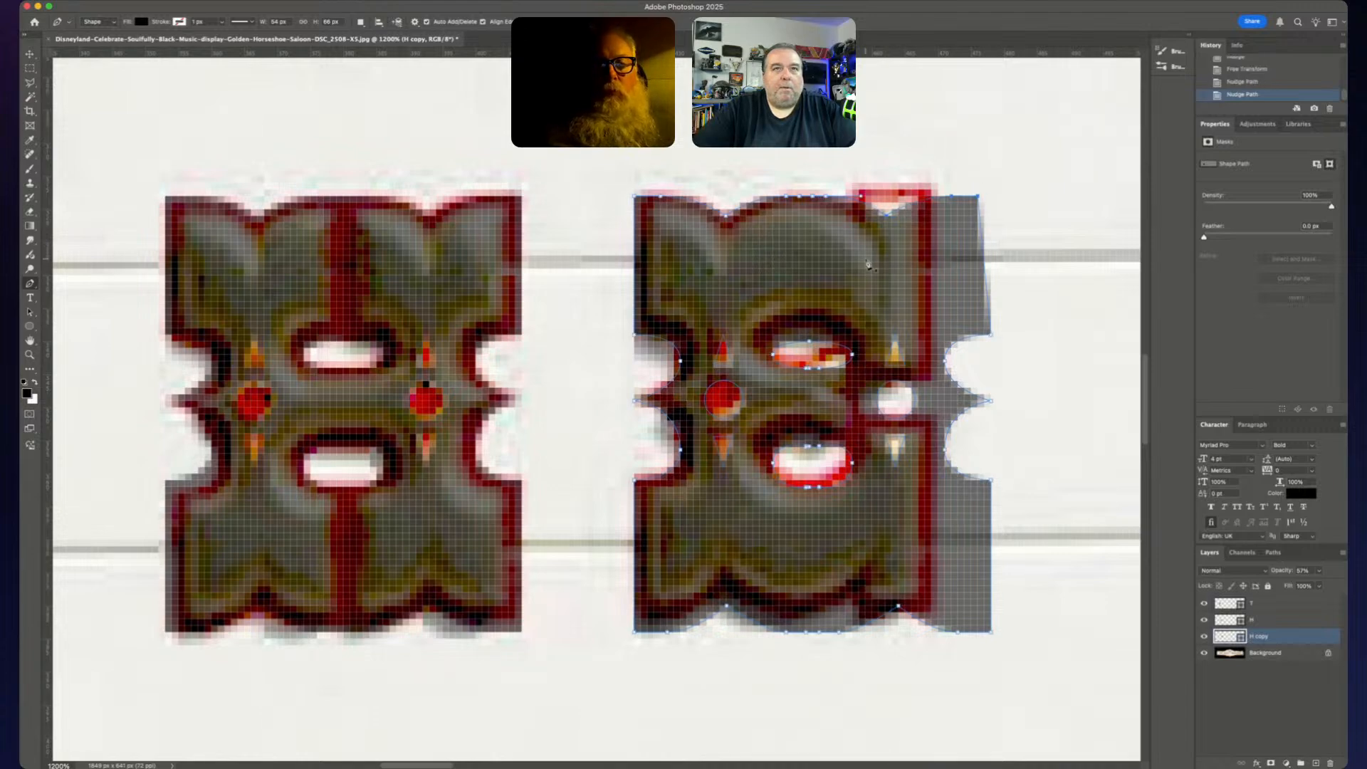
key("Left")
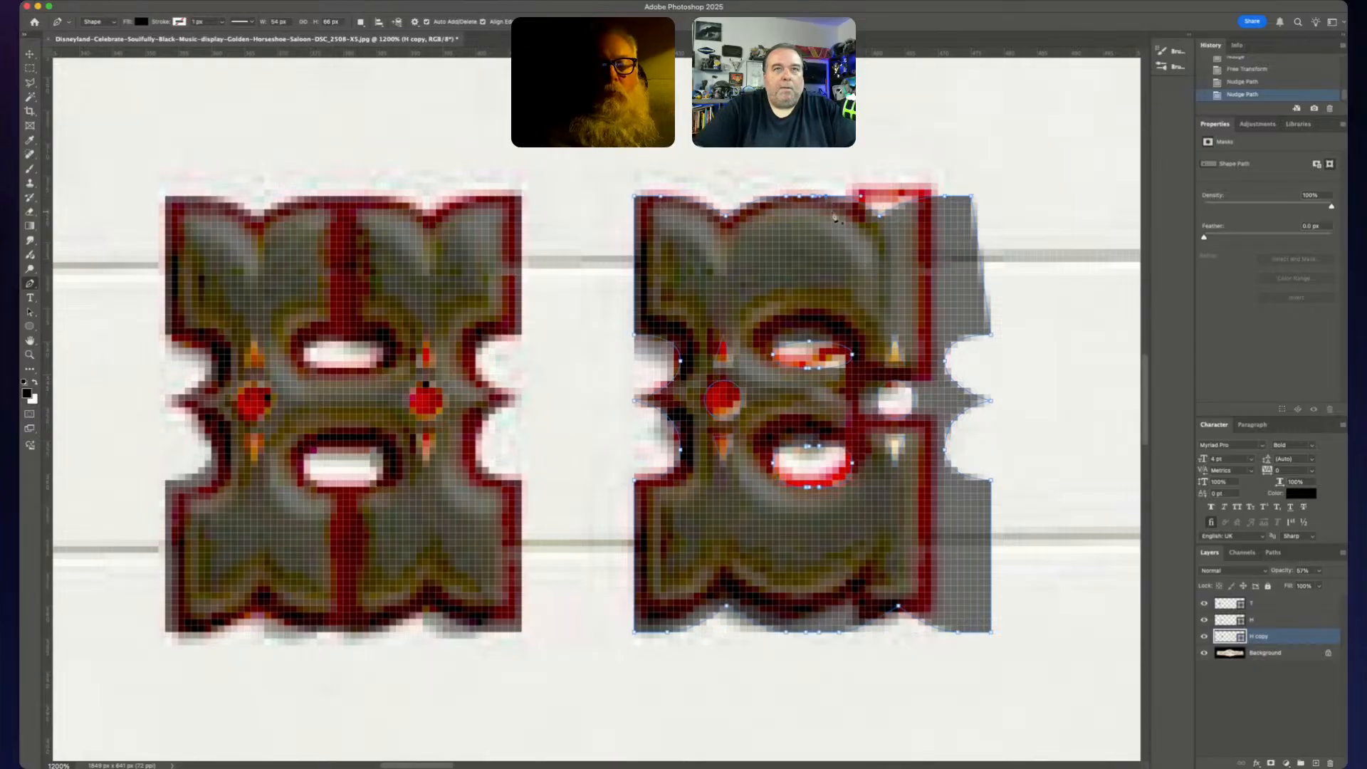
key("Left")
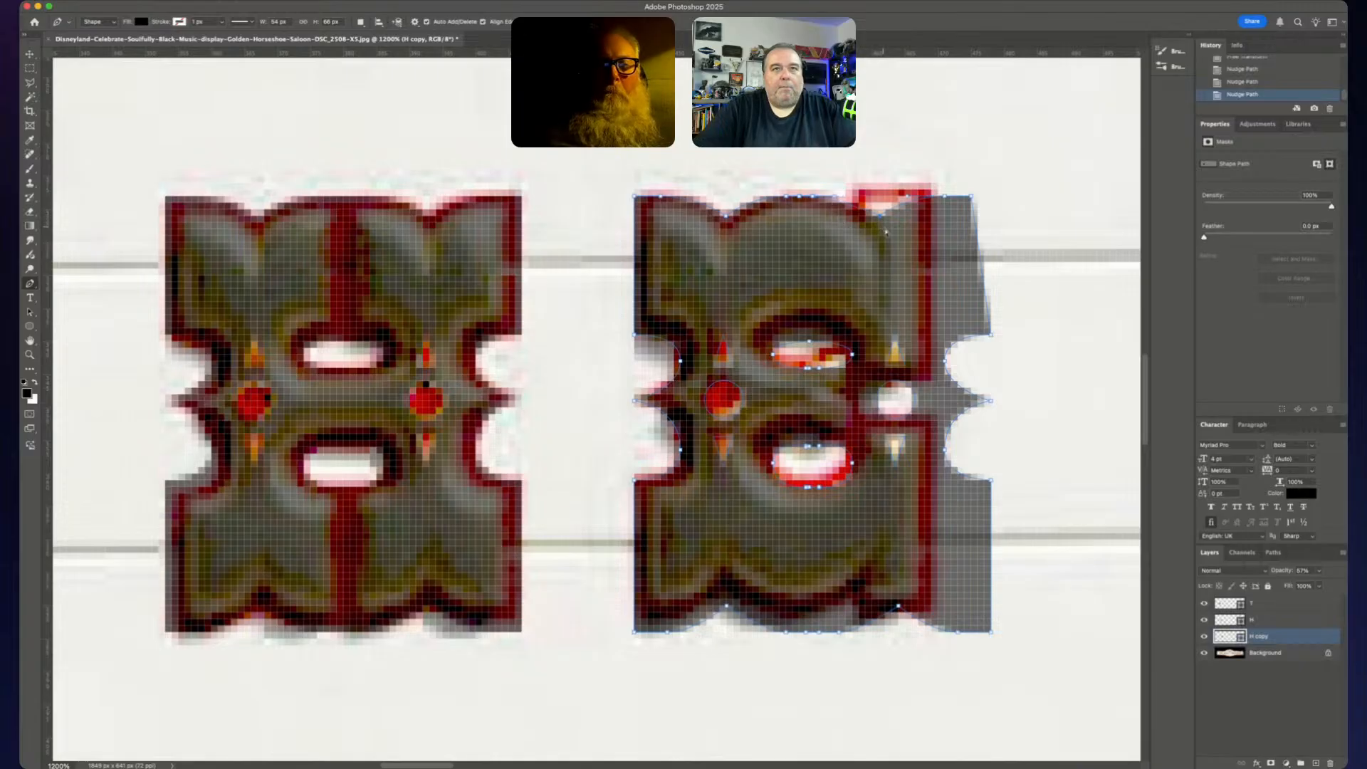
- Move the upper notch's anchor point to where the arch meets the upper serif, and adjust its control point
key("Left")
key("Left")
key("Left")
key("Up")
key("Left")
key("Up")
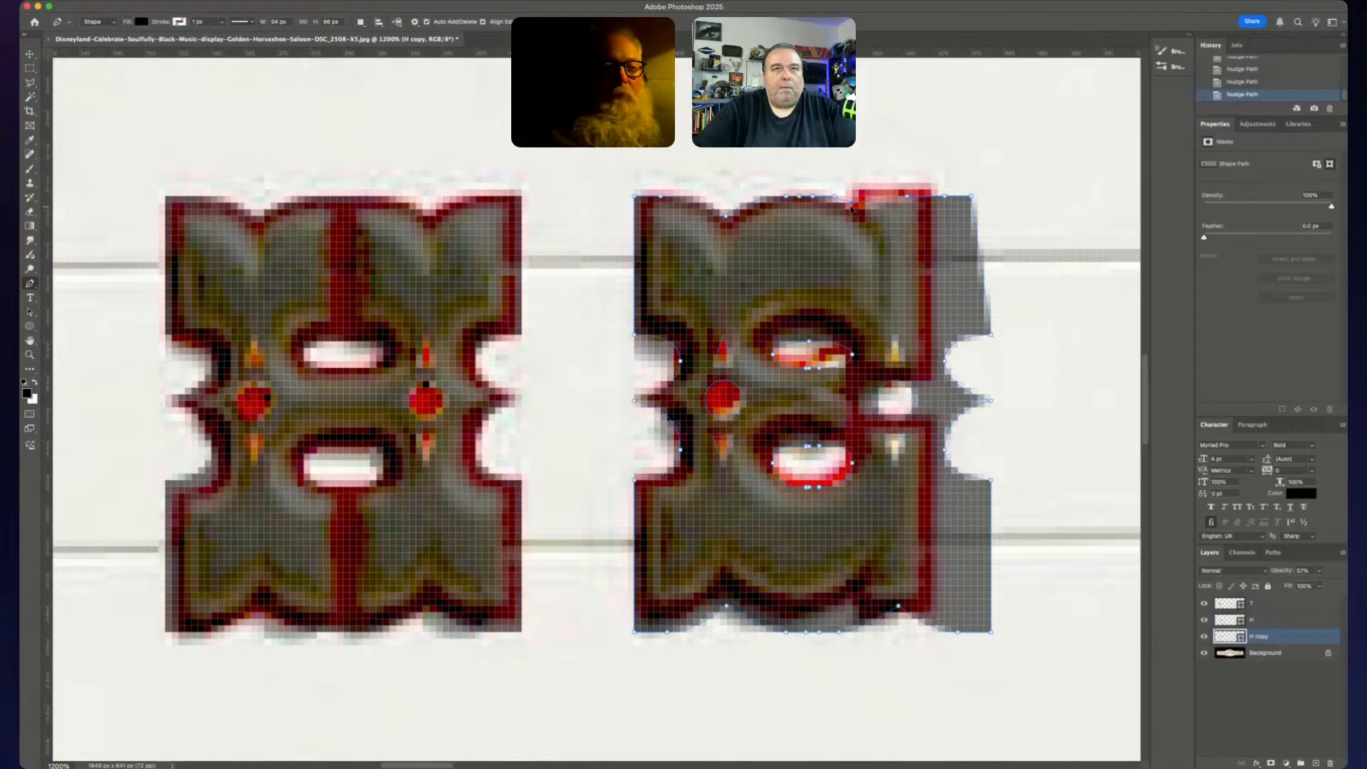
left_click_drag(853, 204, 853, 207)
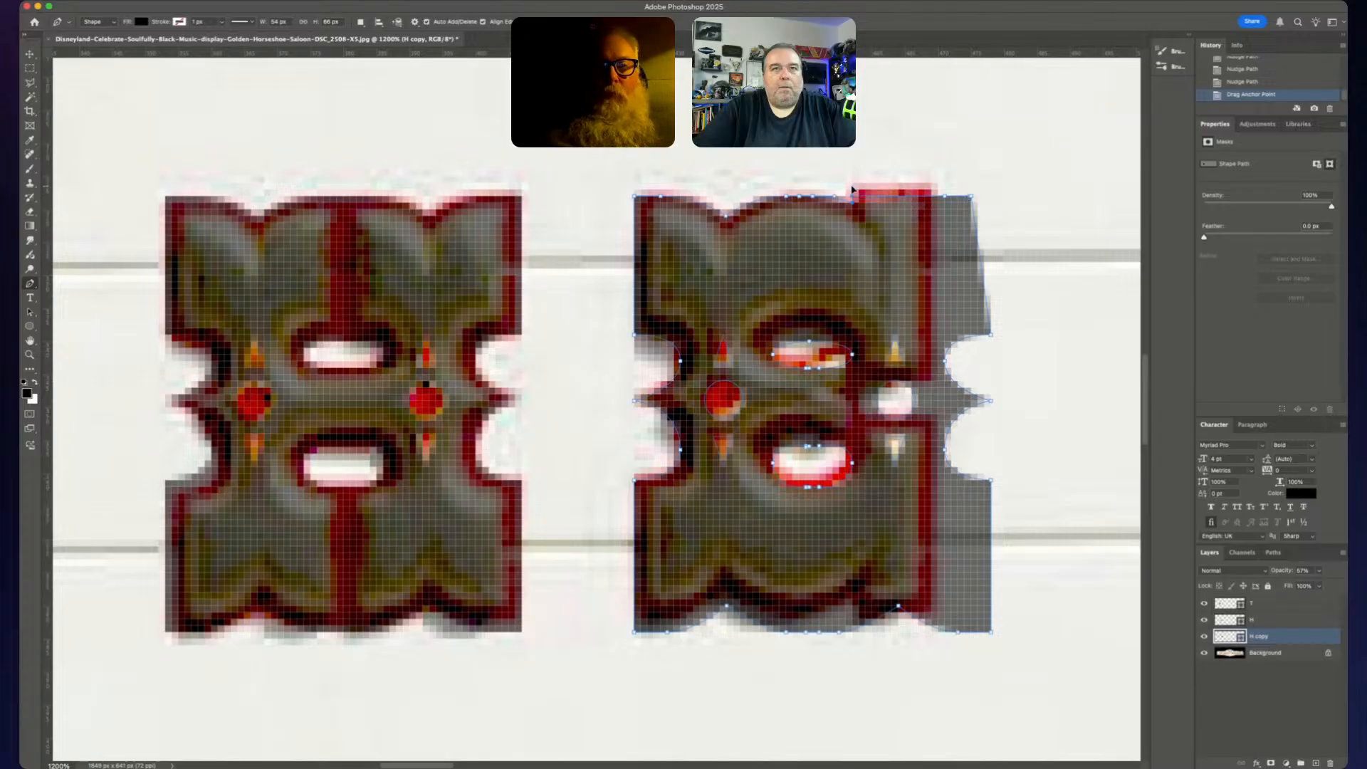
left_click_drag(852, 183, 853, 181)
key("Up")
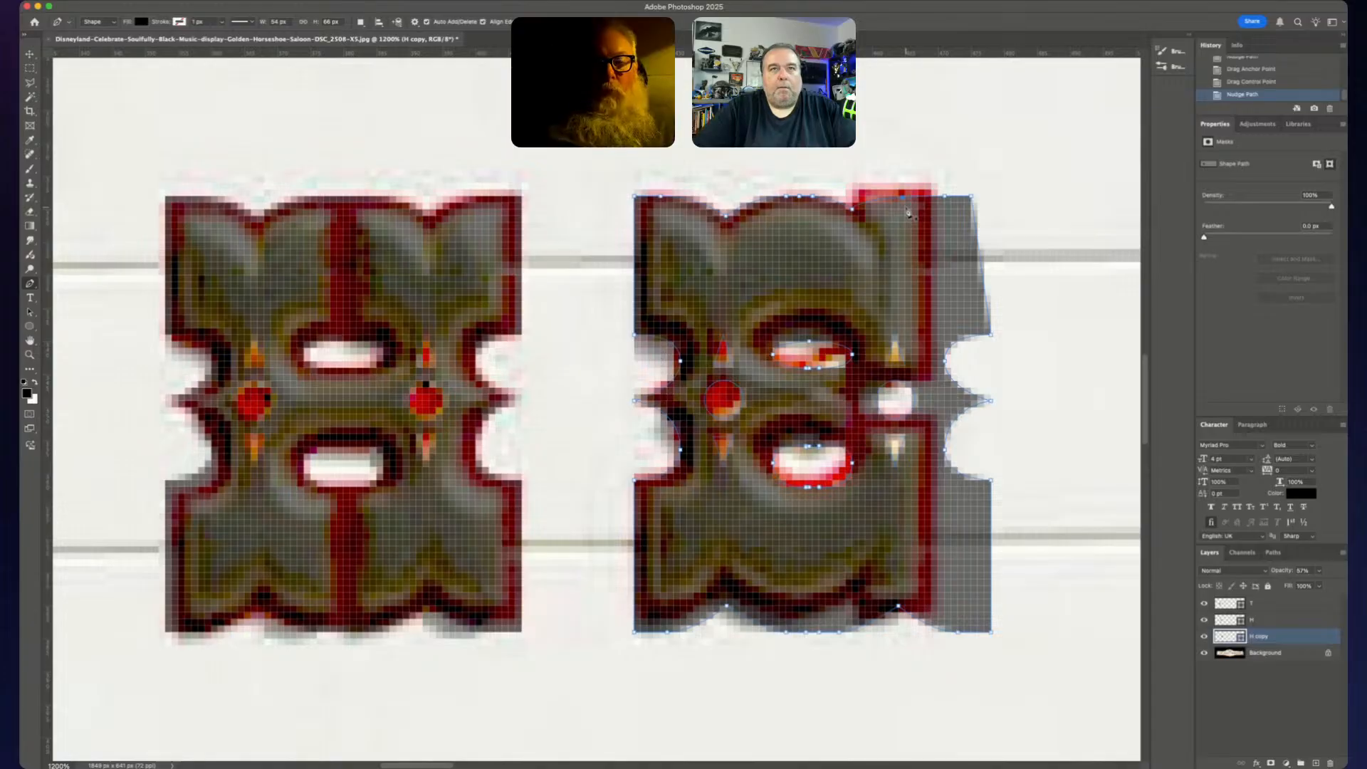
- Convert the curve point beside the upper serif to a corner, and raise the path to the serif's top edge
left_click(946, 201, "alt")
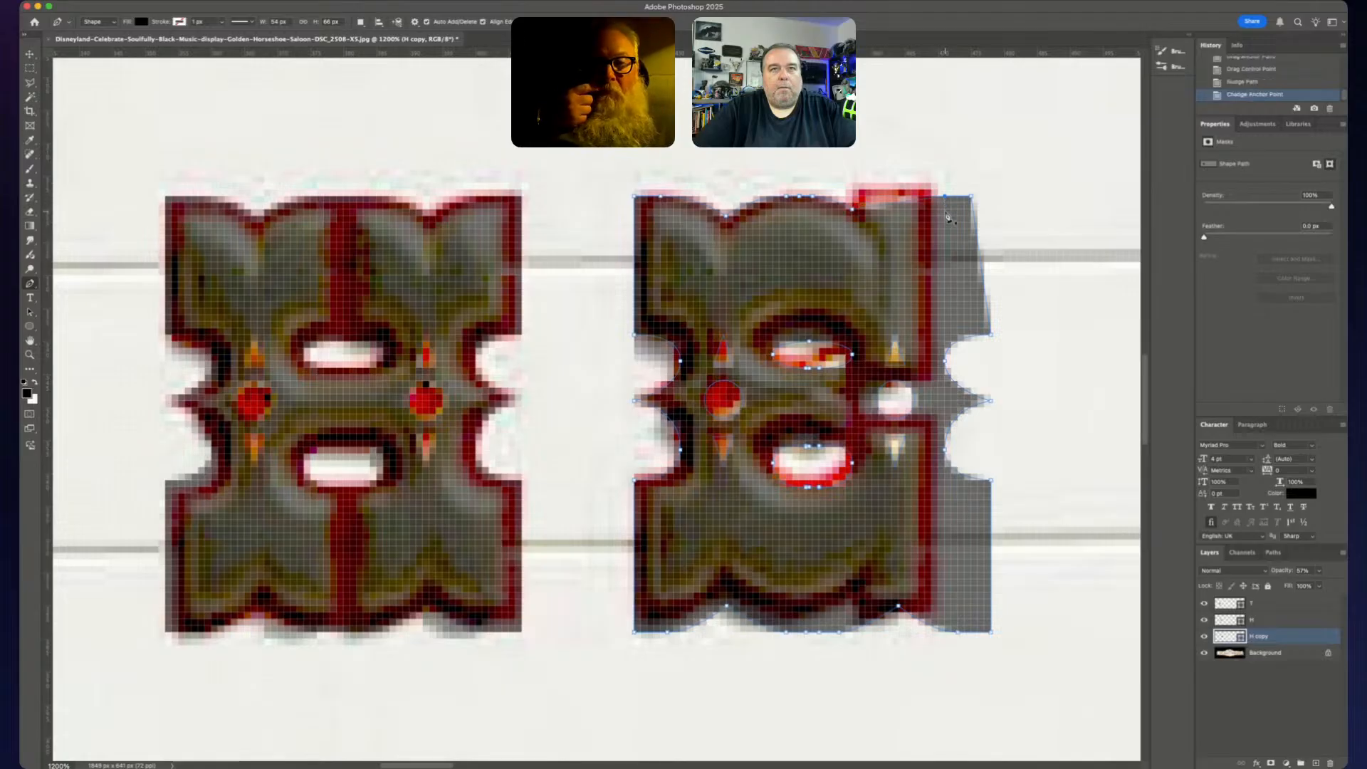
key("Up")
key("Up")
key("Left")
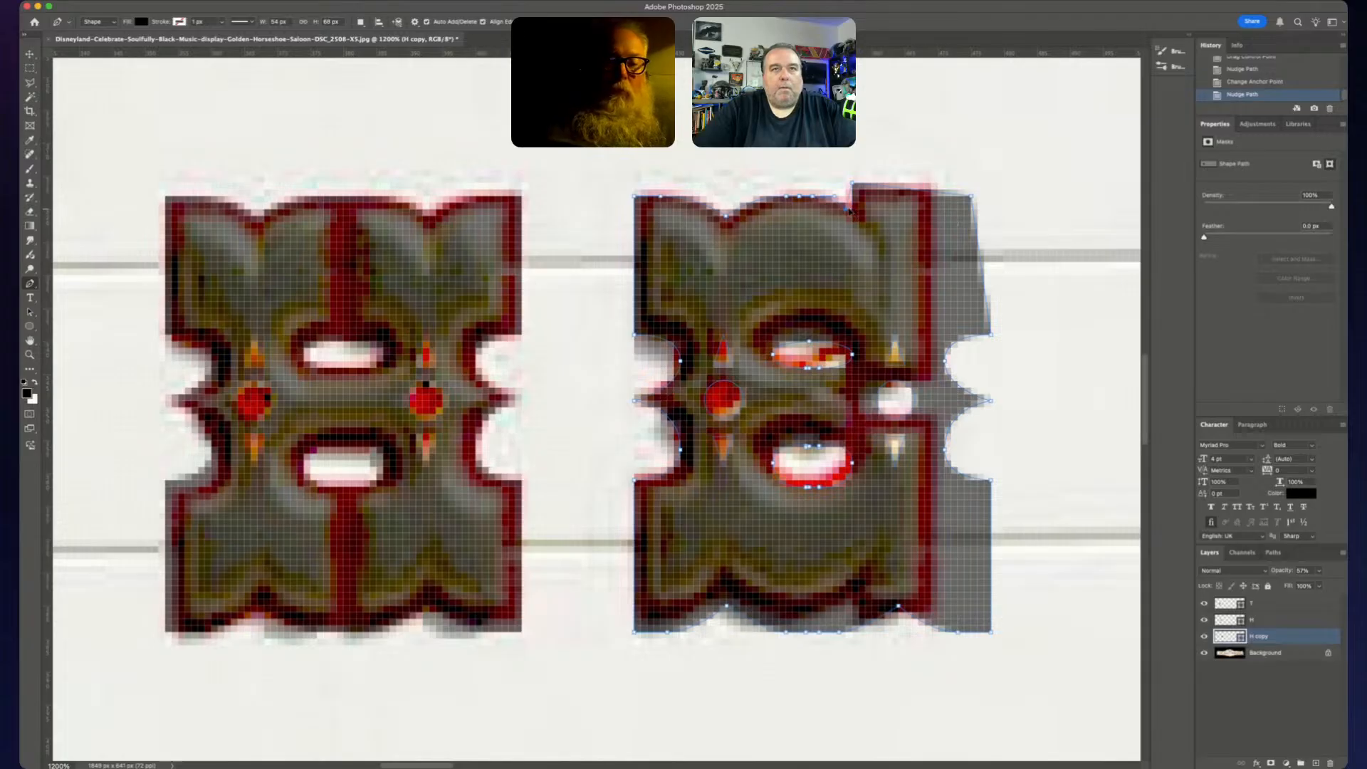
- Delete the surplus anchor point beside the upper serif, and position the remaining points along its inner edge
left_click_drag(853, 211, 855, 212)
key("Up")
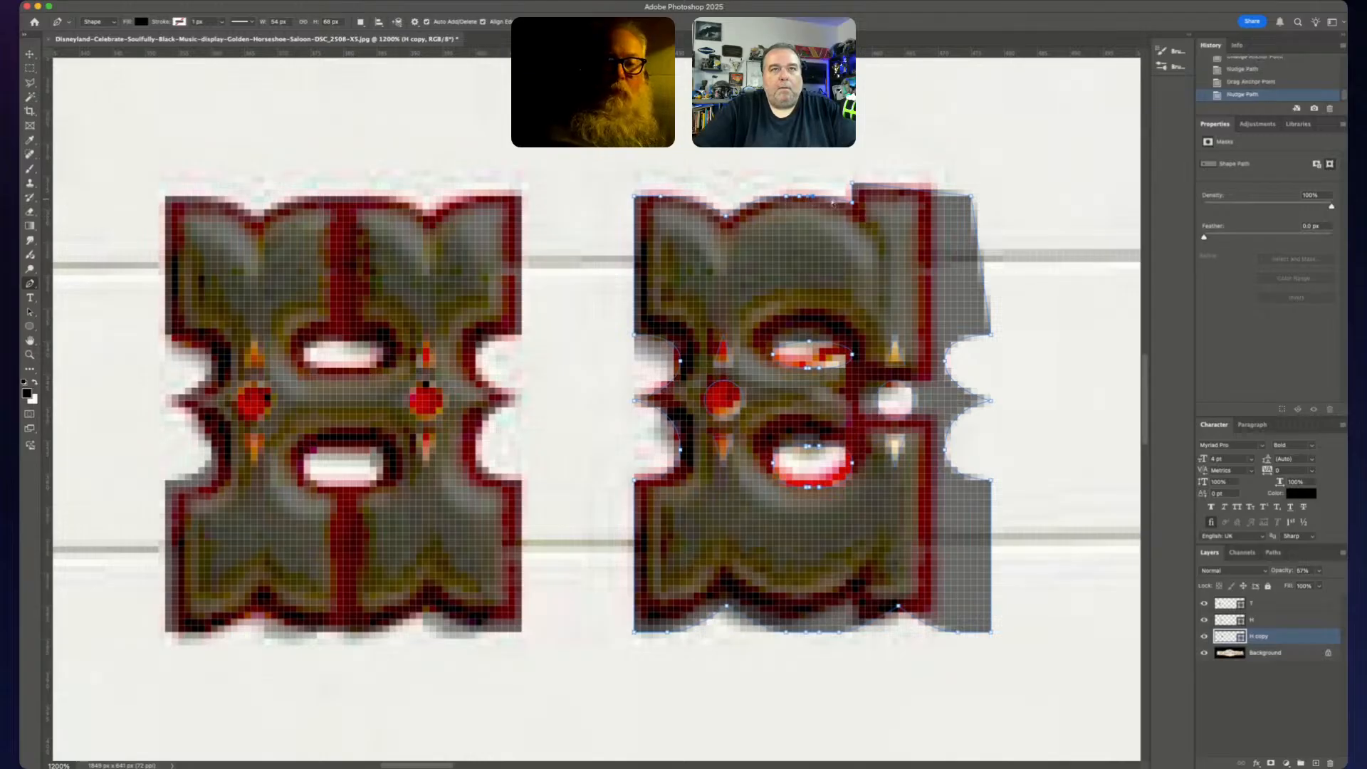
key("Up")
key("BackSpace")
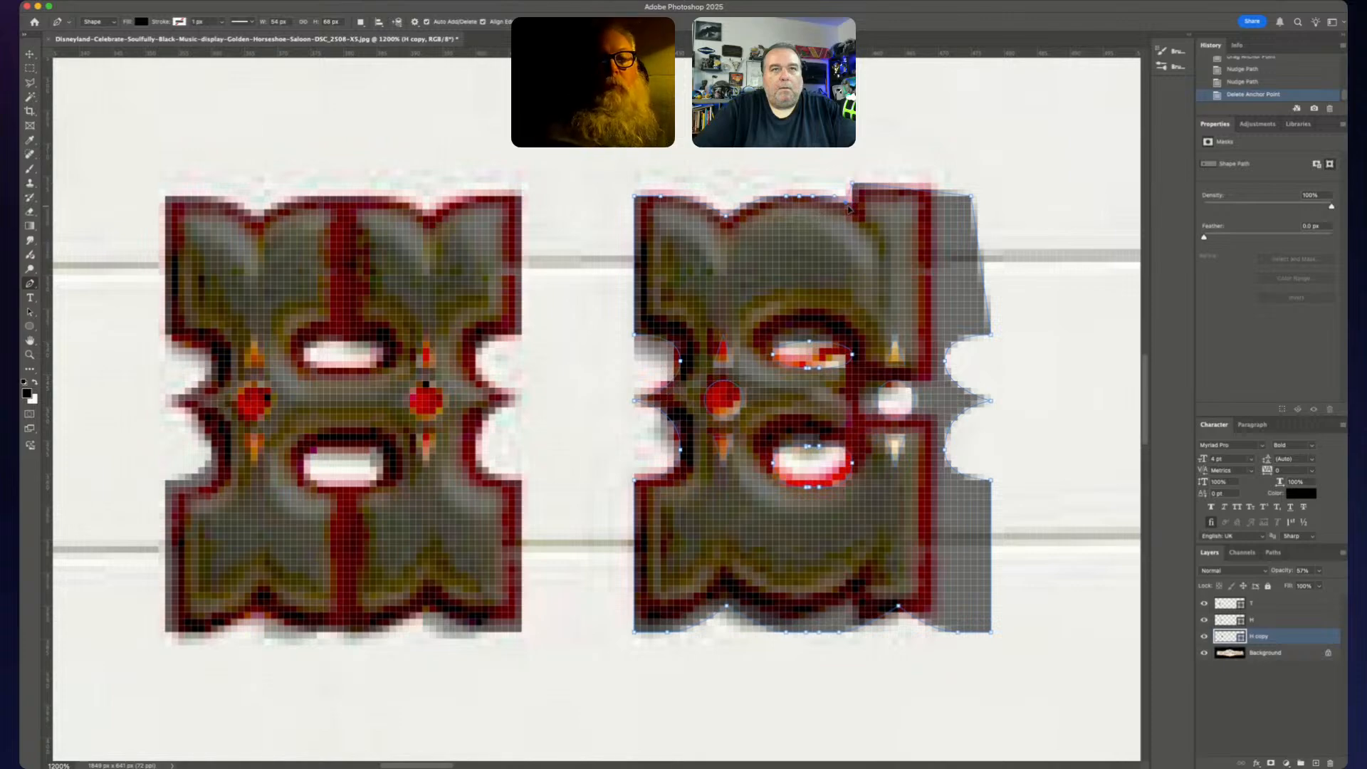
left_click_drag(848, 207, 847, 183)
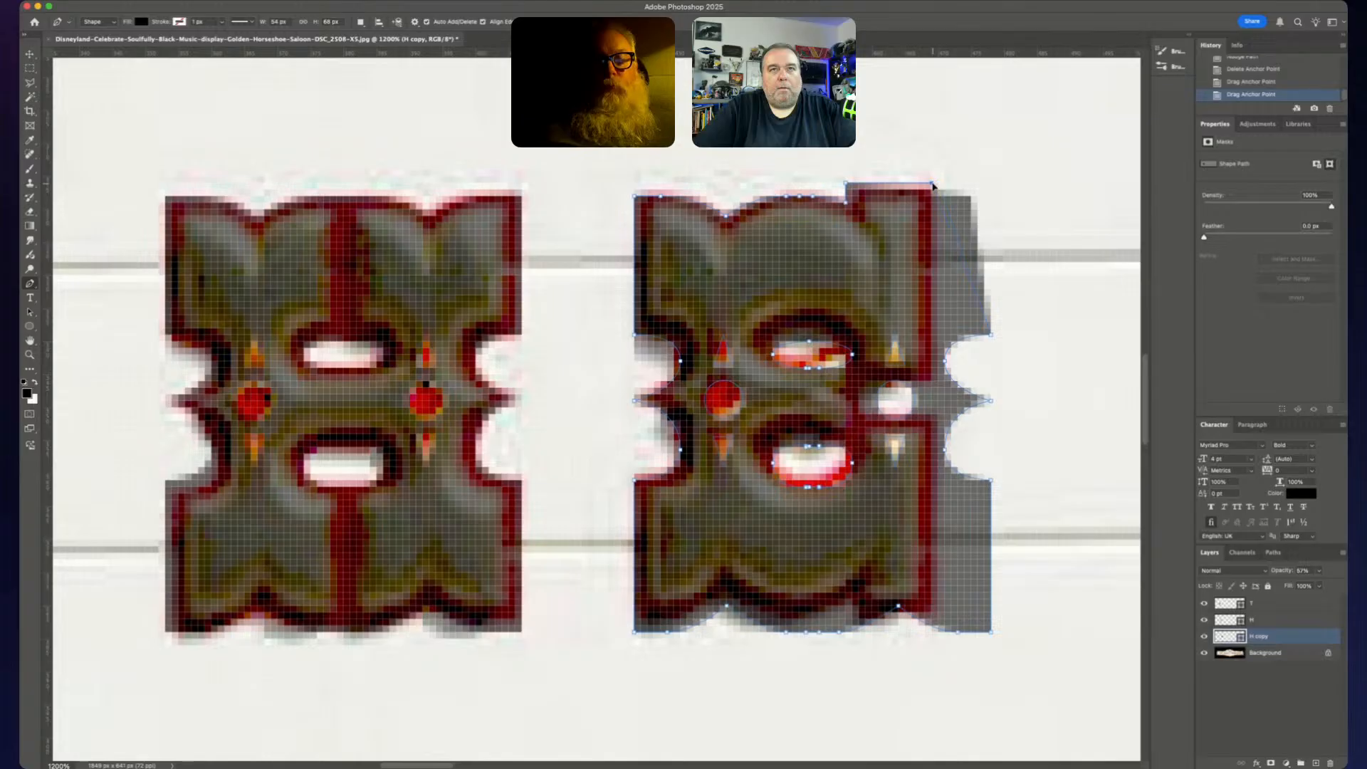
- Move the upper-right corner onto the serif's outer corner, and delete the curve points of both right-side notches
left_click_drag(933, 186, 933, 185)
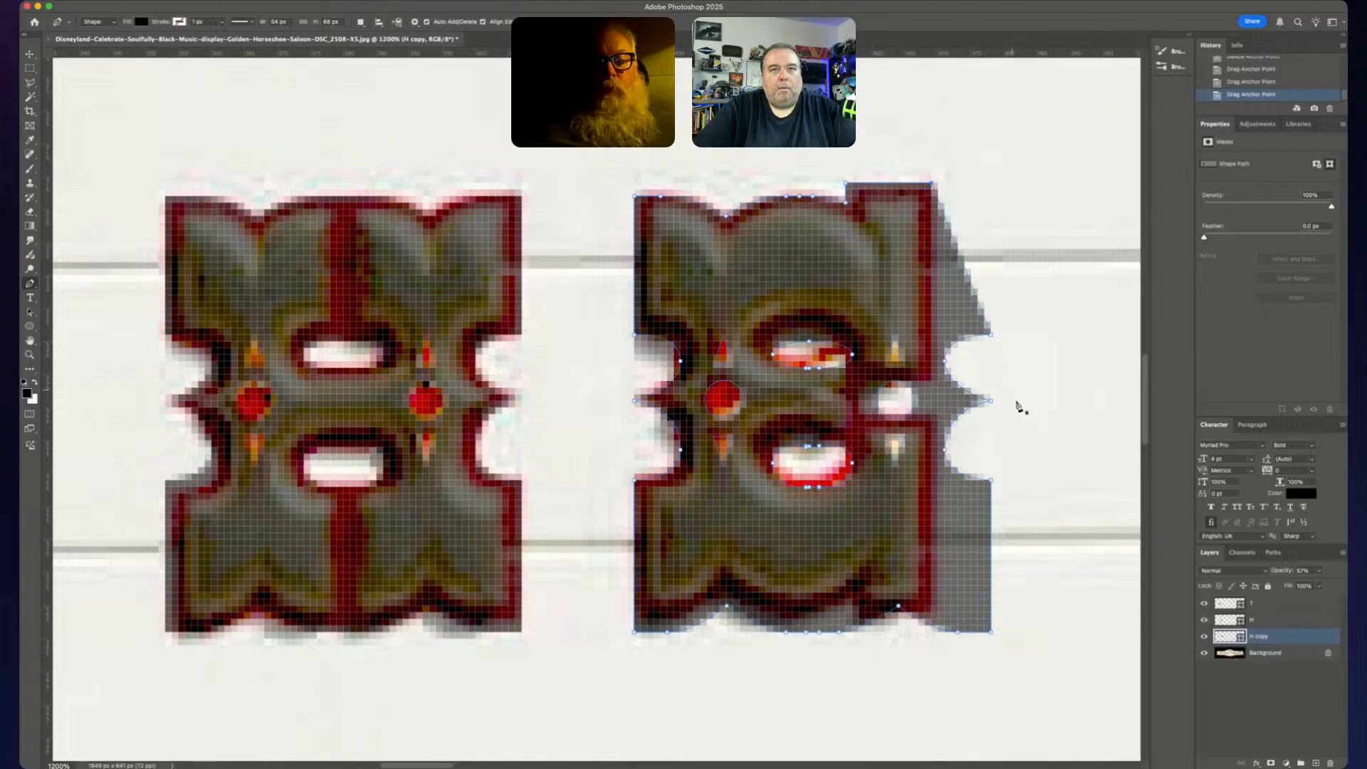
left_click(945, 364)
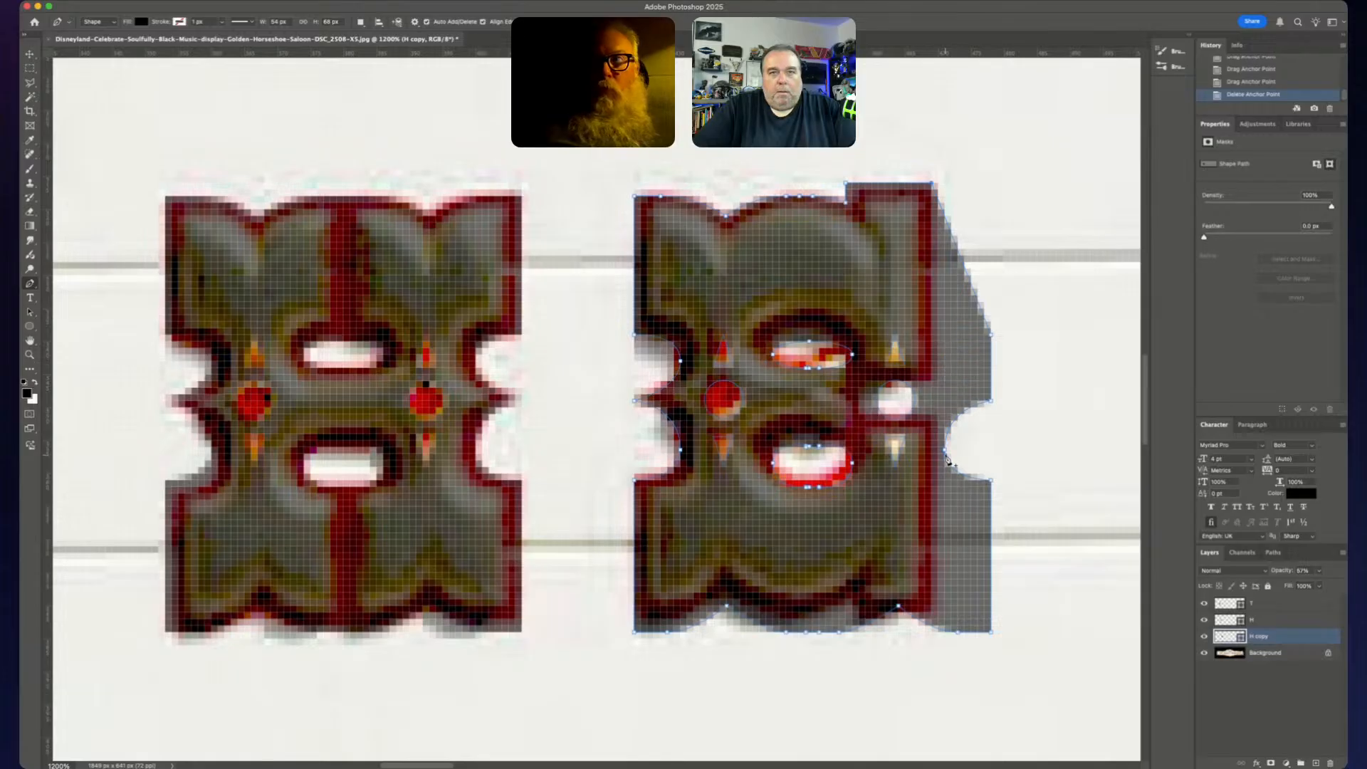
left_click(946, 455)
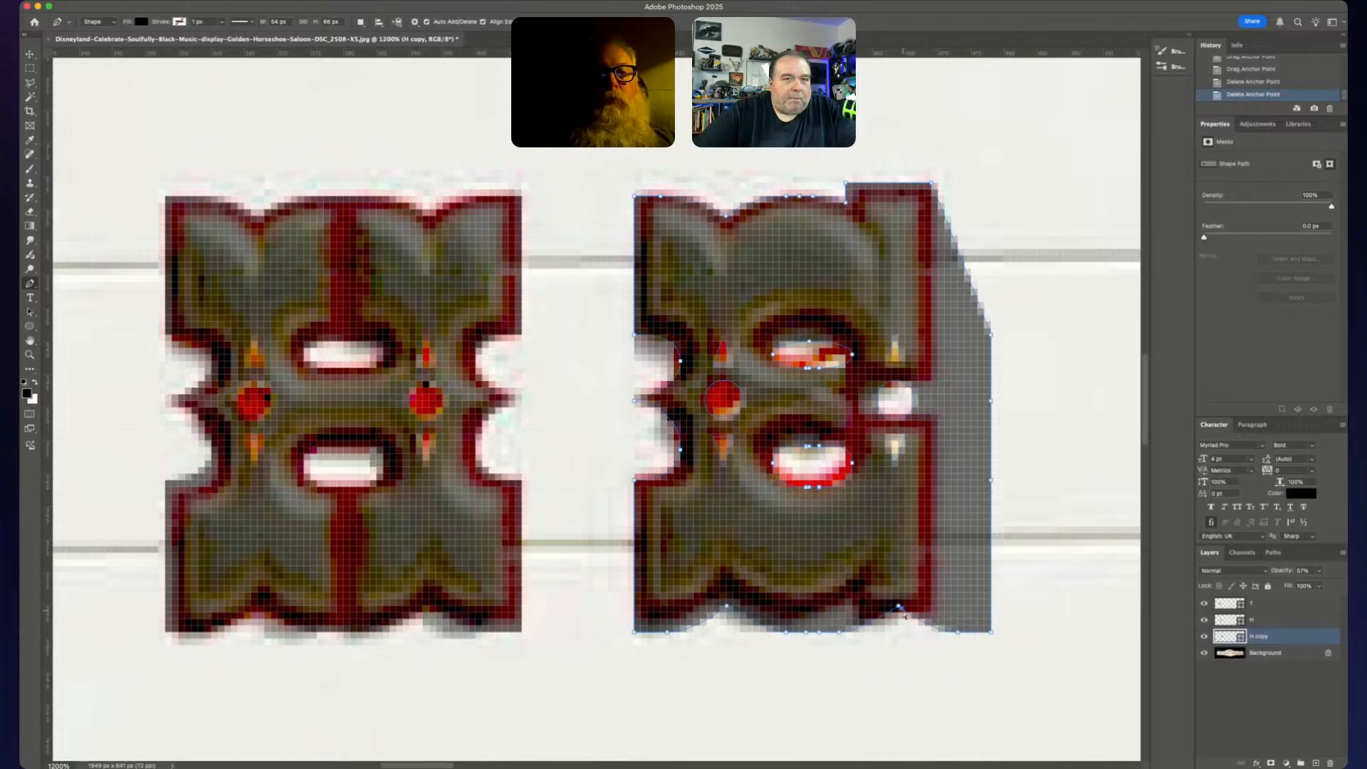
- Shift the lower-right notch's anchor point left to the inner corner of the letter's lower serif
key("Left")
key("Left")
key("Left")
key("Left")
key("Left")
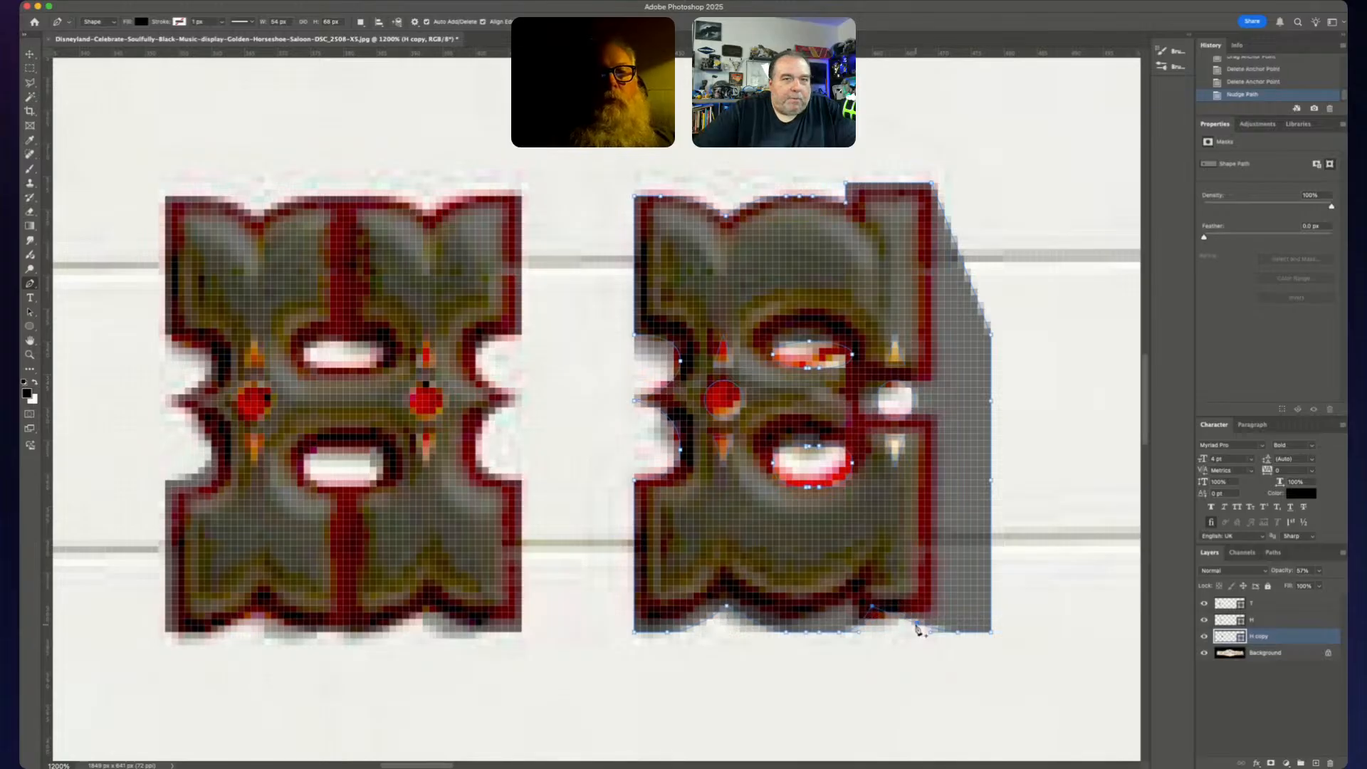
key("Right")
key("Up")
key("Down")
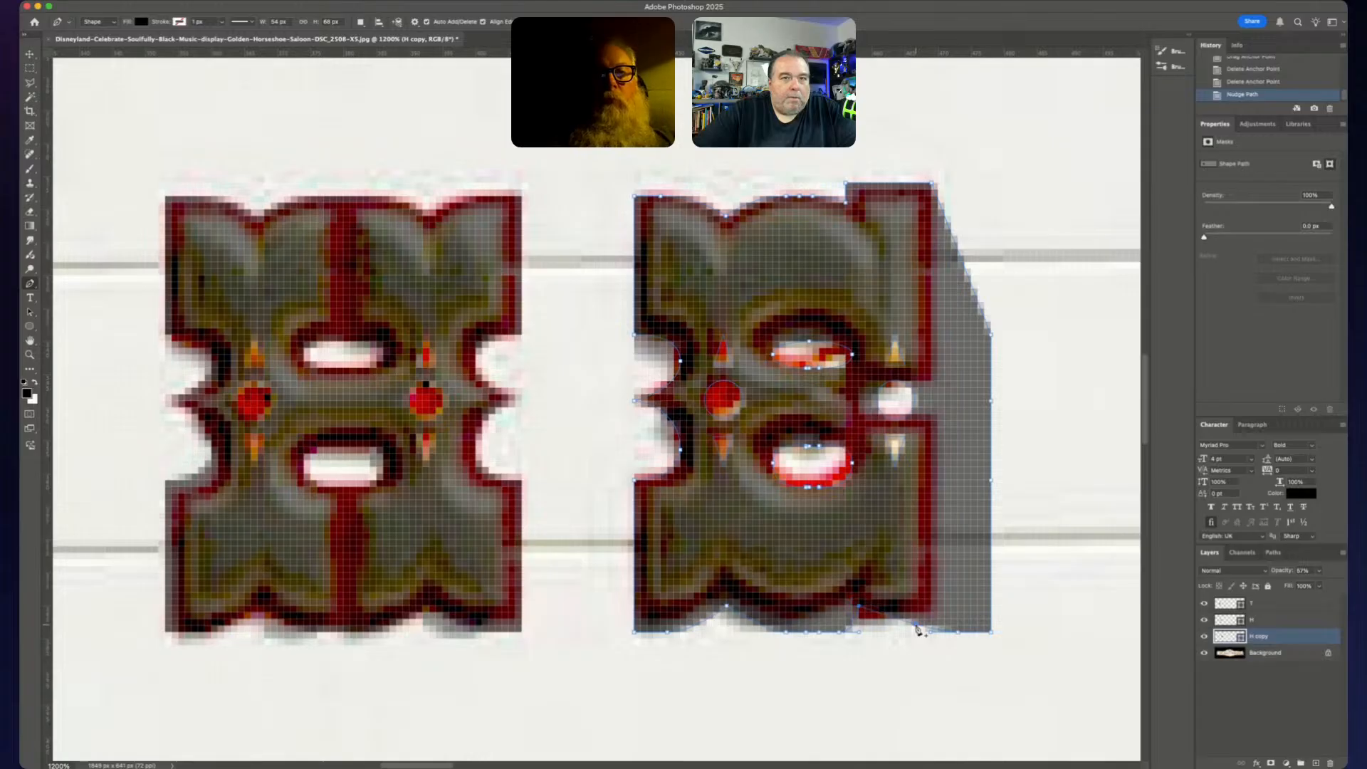
- Nudge the lower-right notch point onto the inner corner of the lower serif, and delete the surplus anchor point on the bottom edge beside it
key("Left")
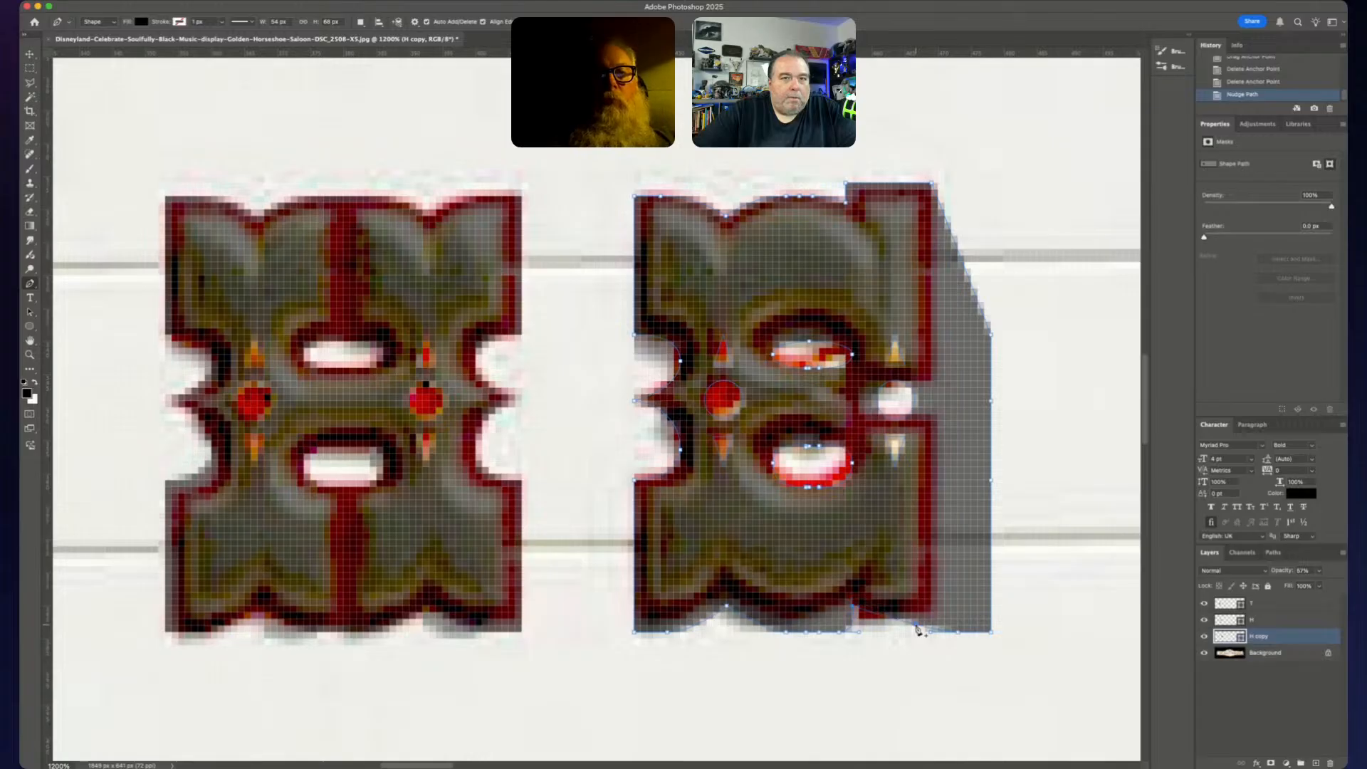
left_click(840, 634)
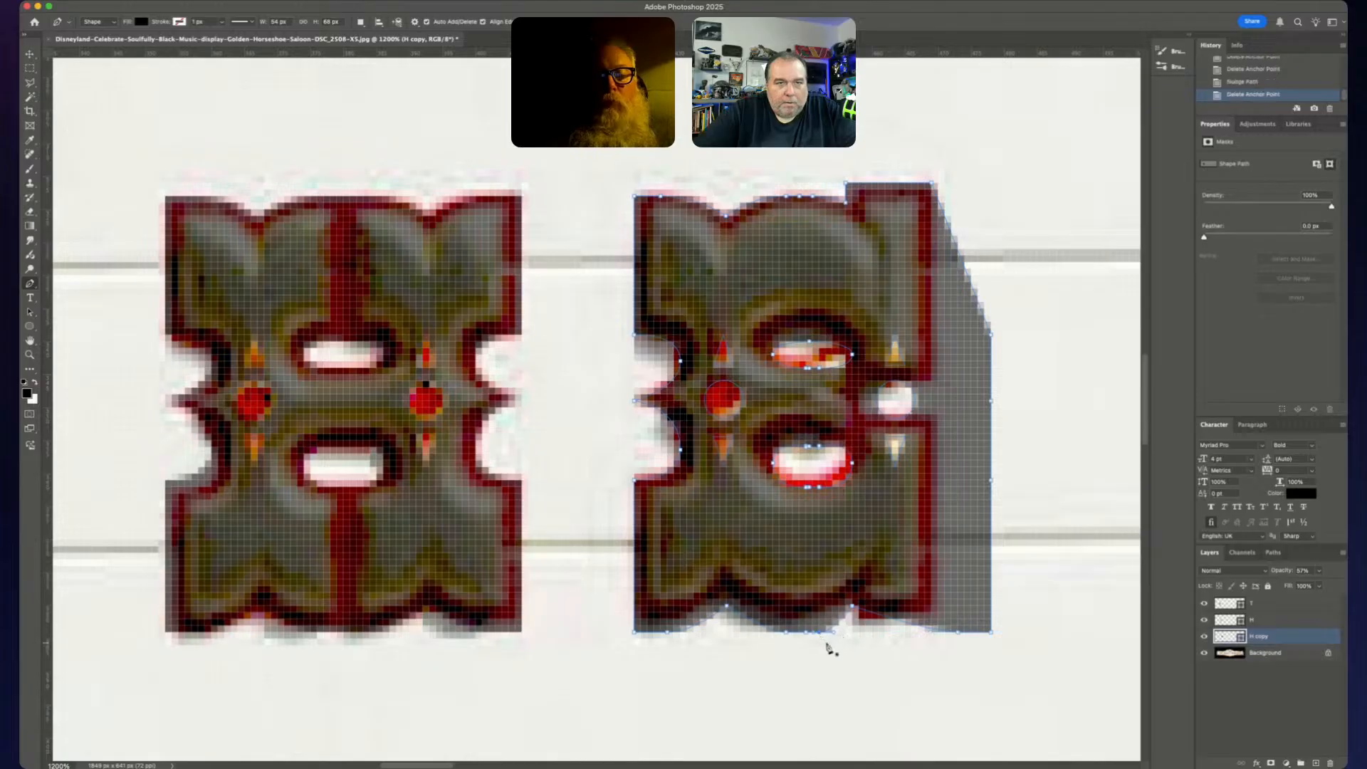
key("Up")
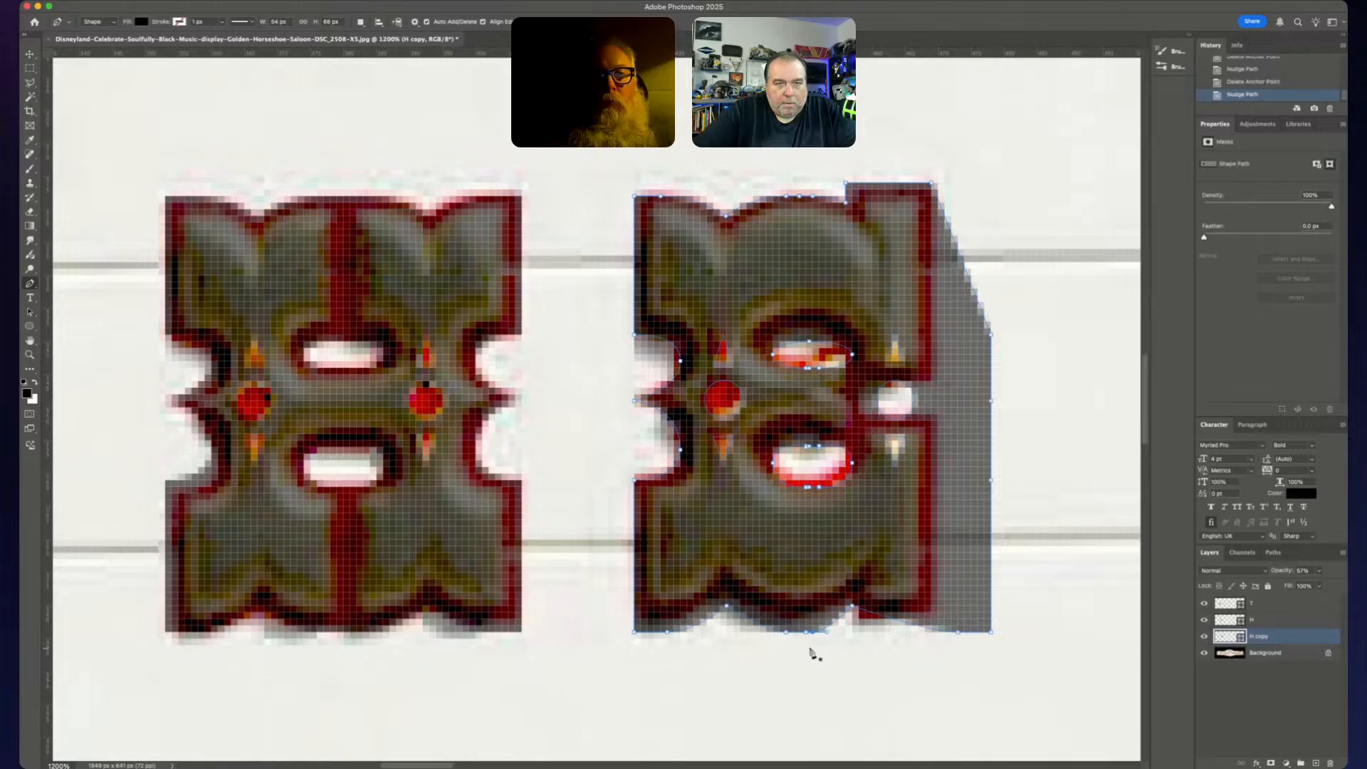
left_click_drag(833, 636, 821, 641)
left_click(808, 632)
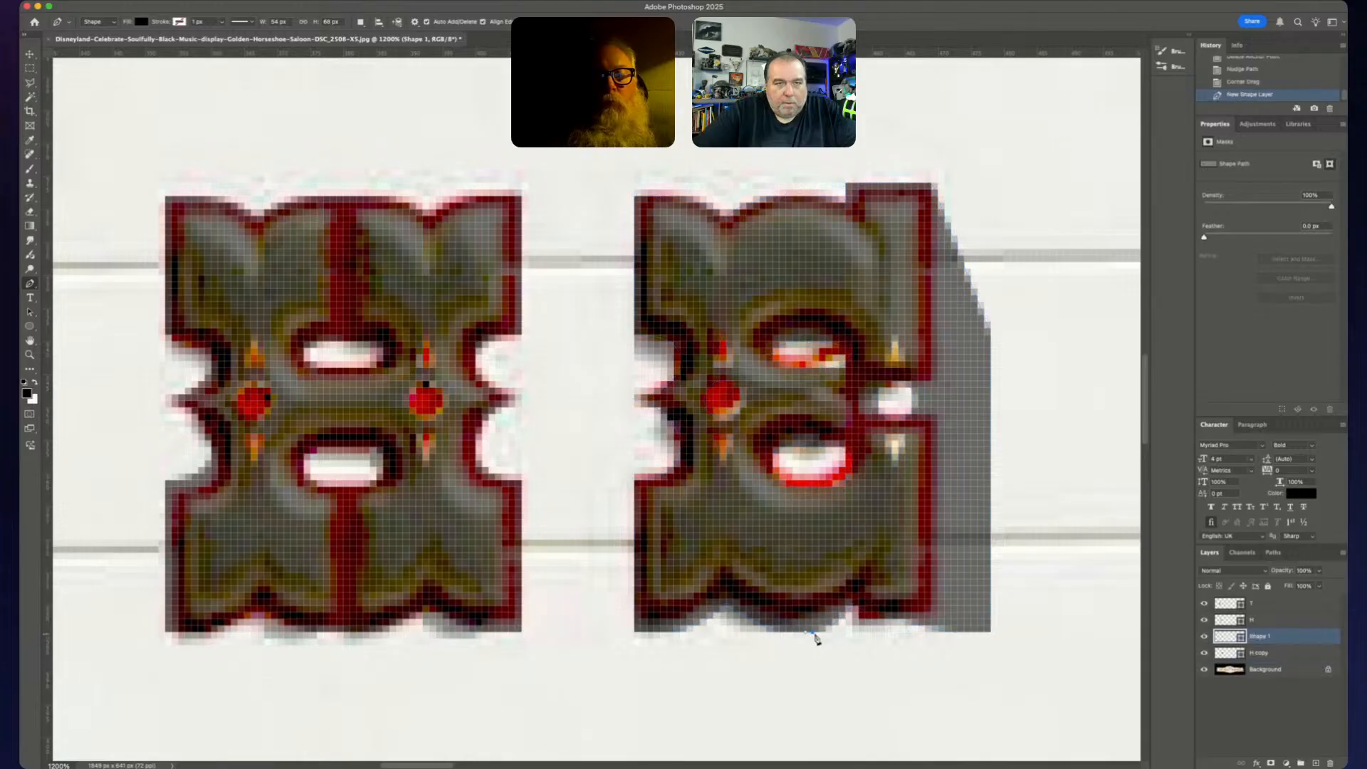
left_click(817, 636)
left_click(809, 633)
left_click(825, 639)
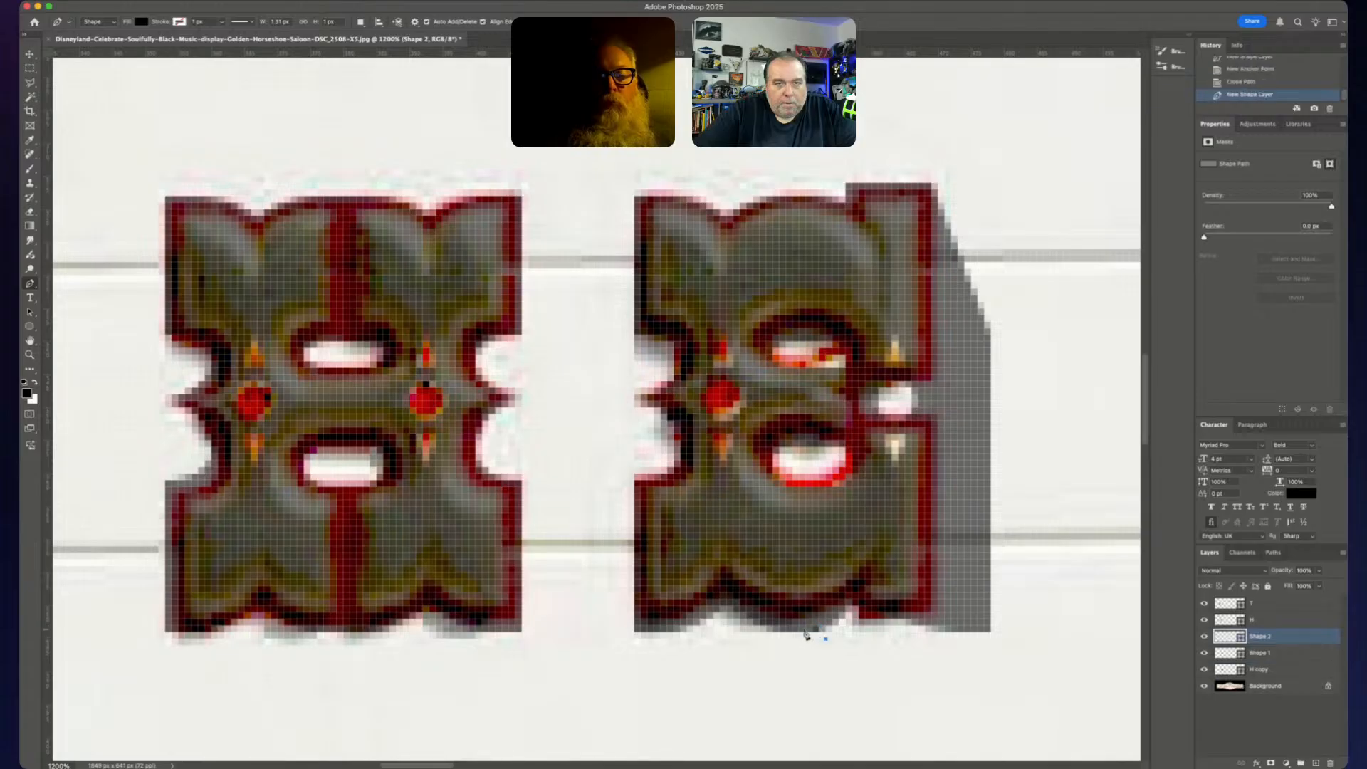
key("super+z")
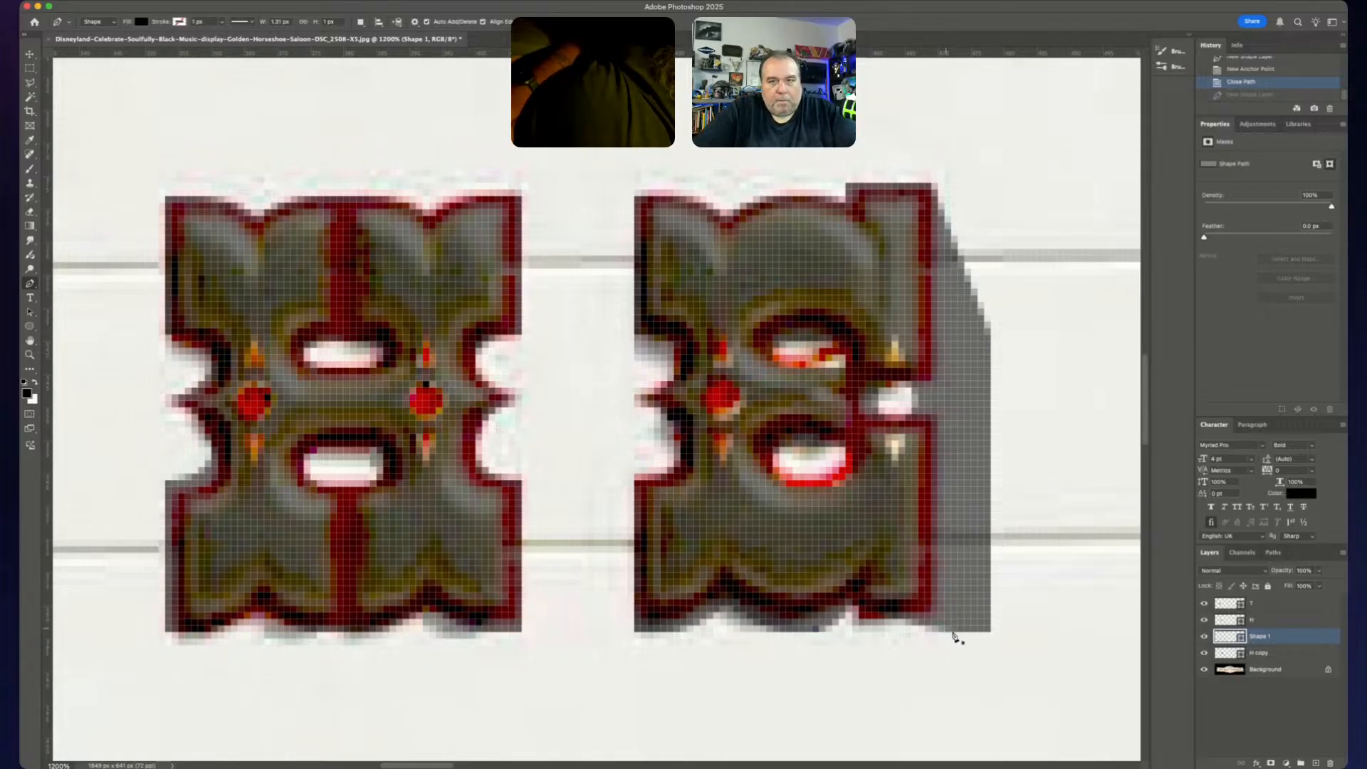
key("Delete")
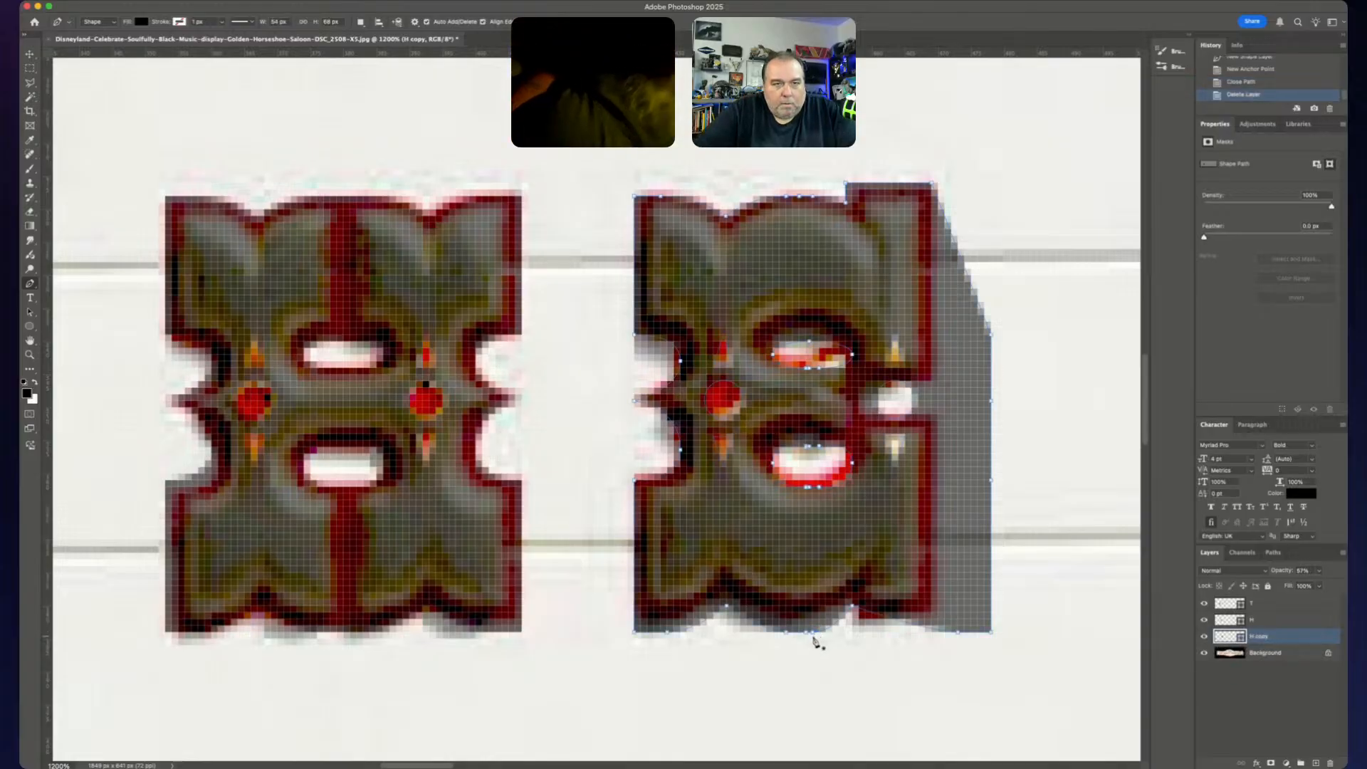
- Delete the surplus anchor point from the bottom middle scallop, and try to reshape the curve at its neighbouring points
left_click(819, 633)
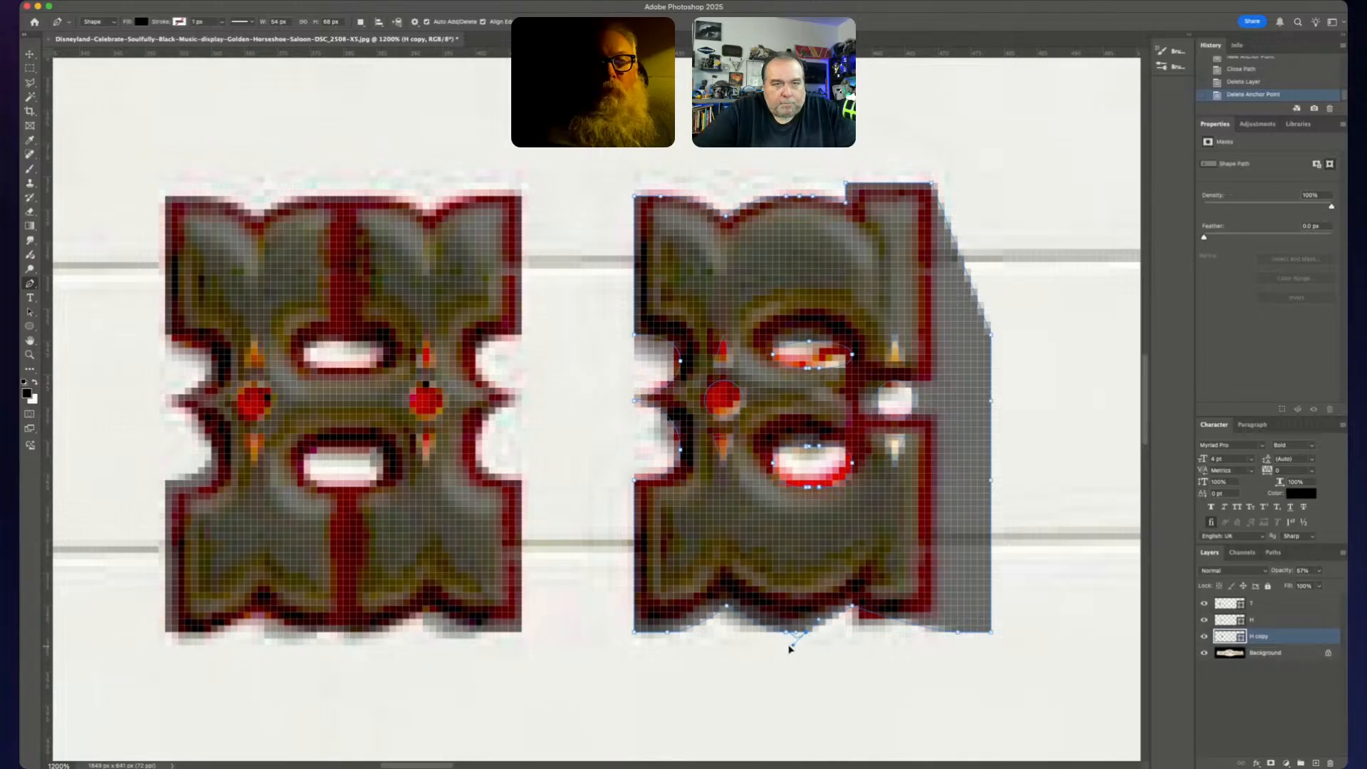
left_click_drag(789, 646, 789, 648)
left_click(786, 632)
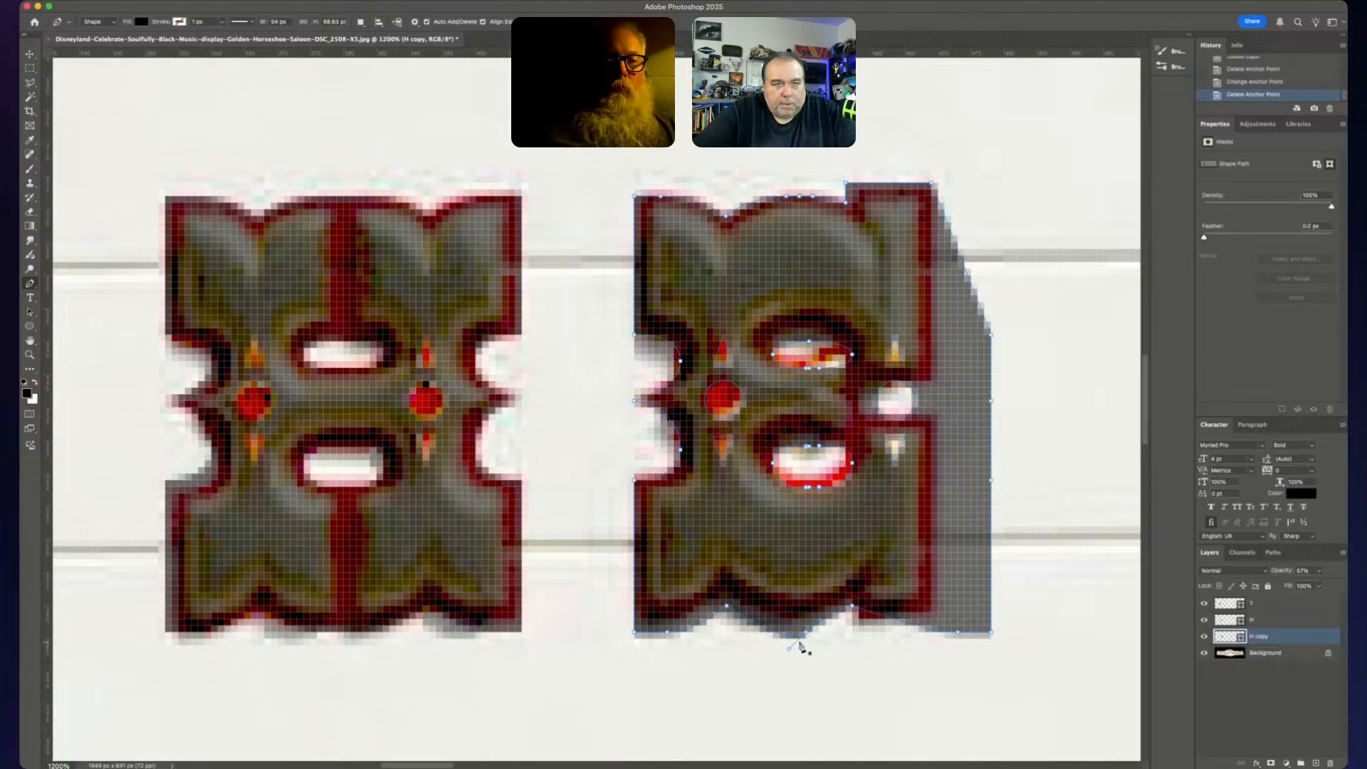
left_click(806, 633, "alt")
key("super+z")
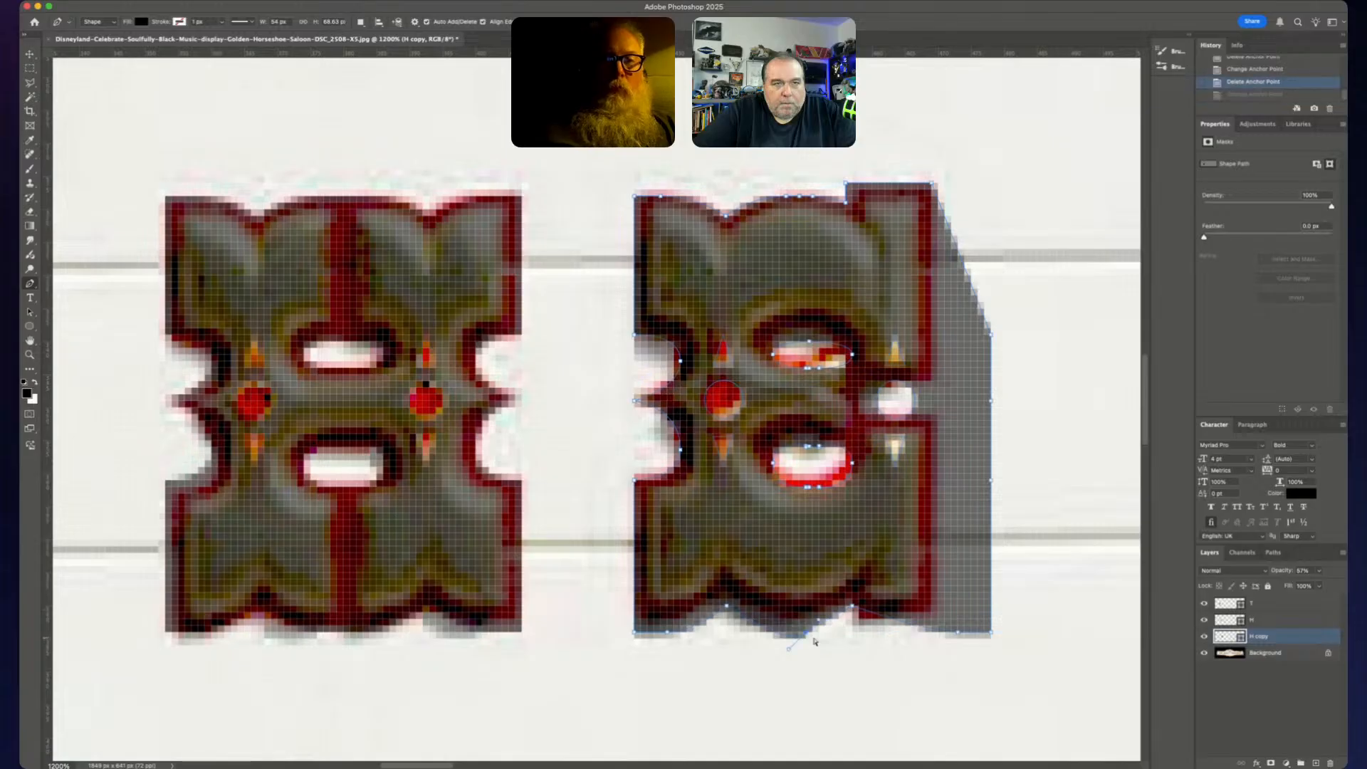
key("Escape")
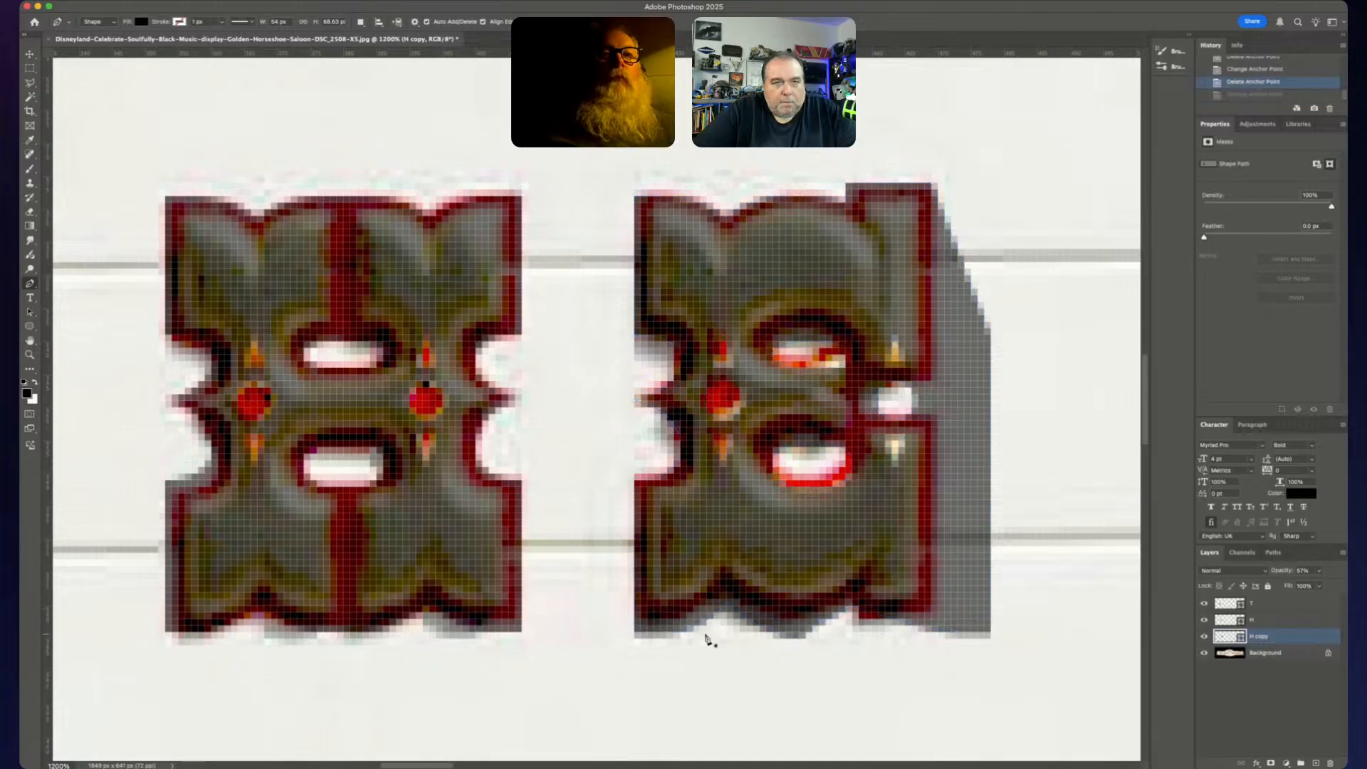
key("super+z")
key("super+z")
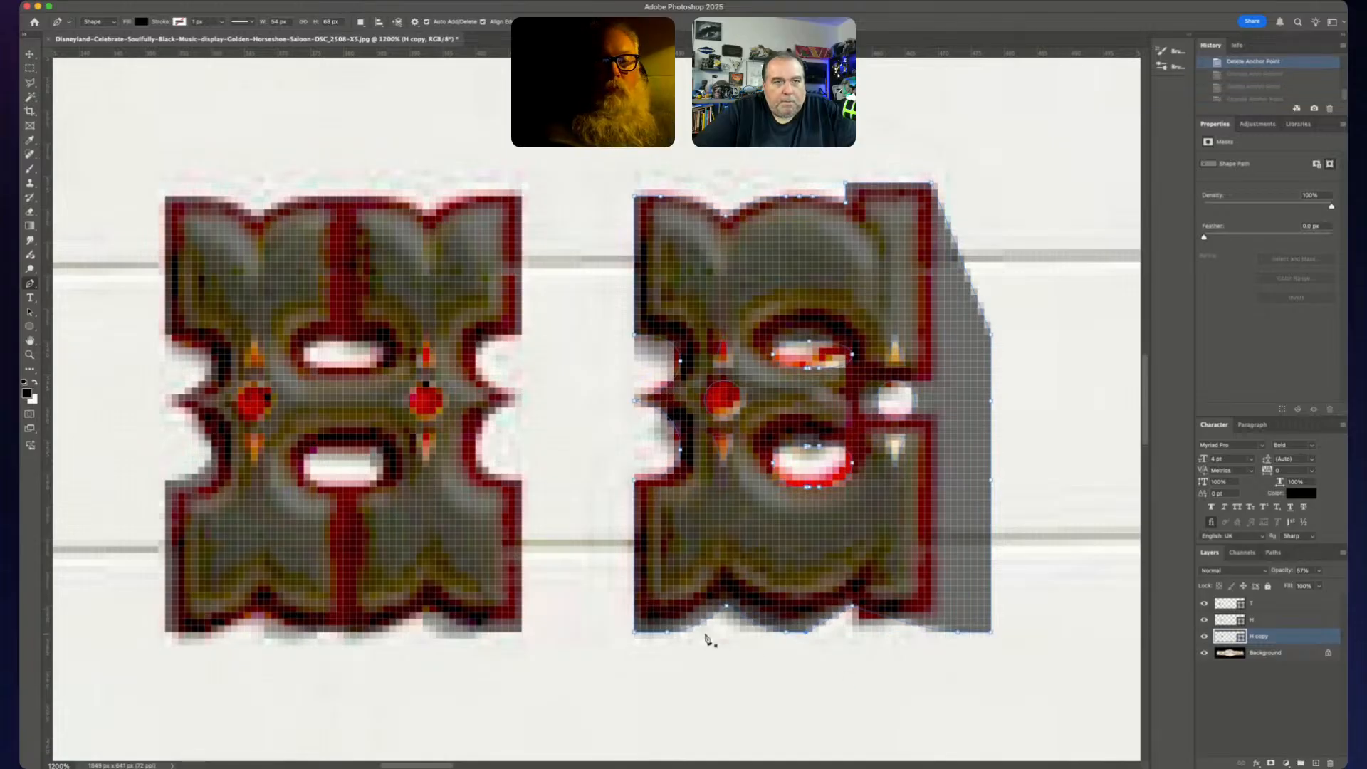
- Delete the second surplus point of the bottom middle scallop, centre the remaining point, and extend its handles into a smooth curve
left_click(788, 633)
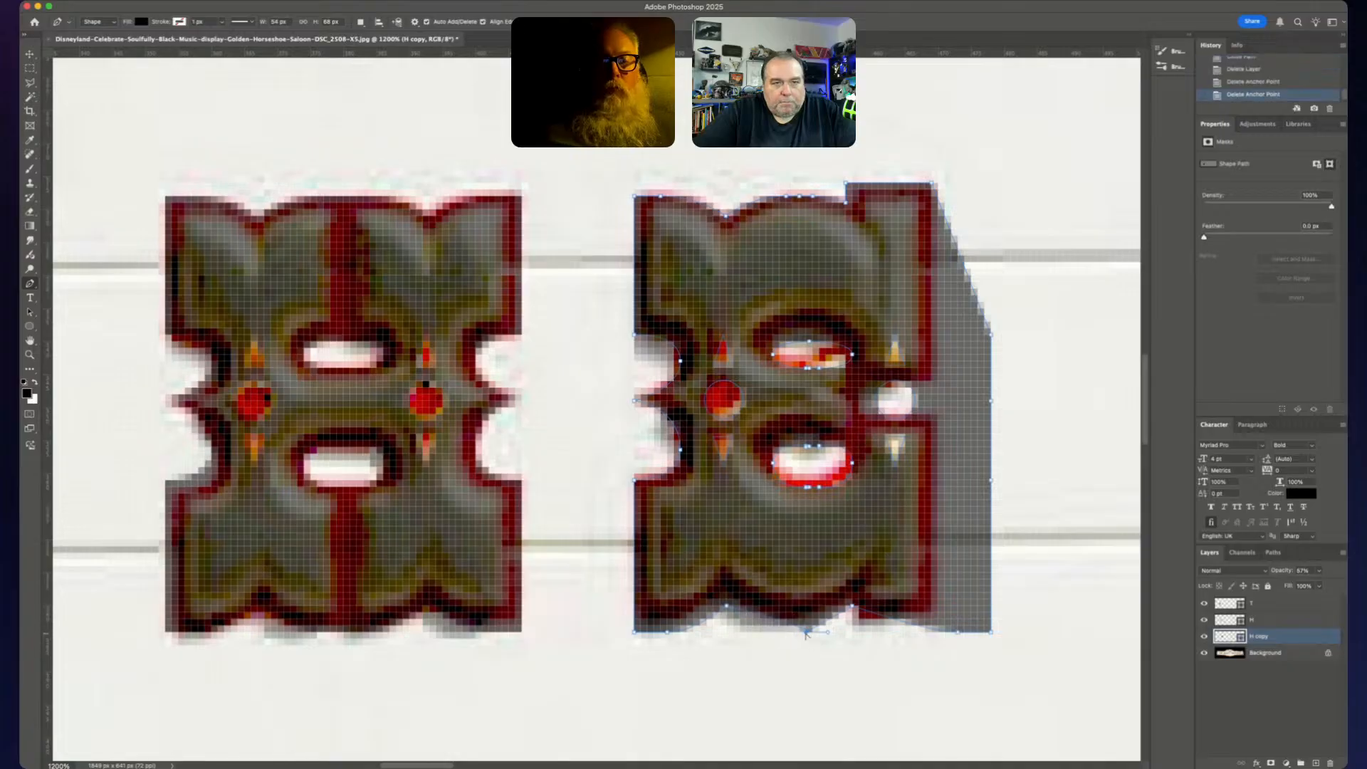
key("Left")
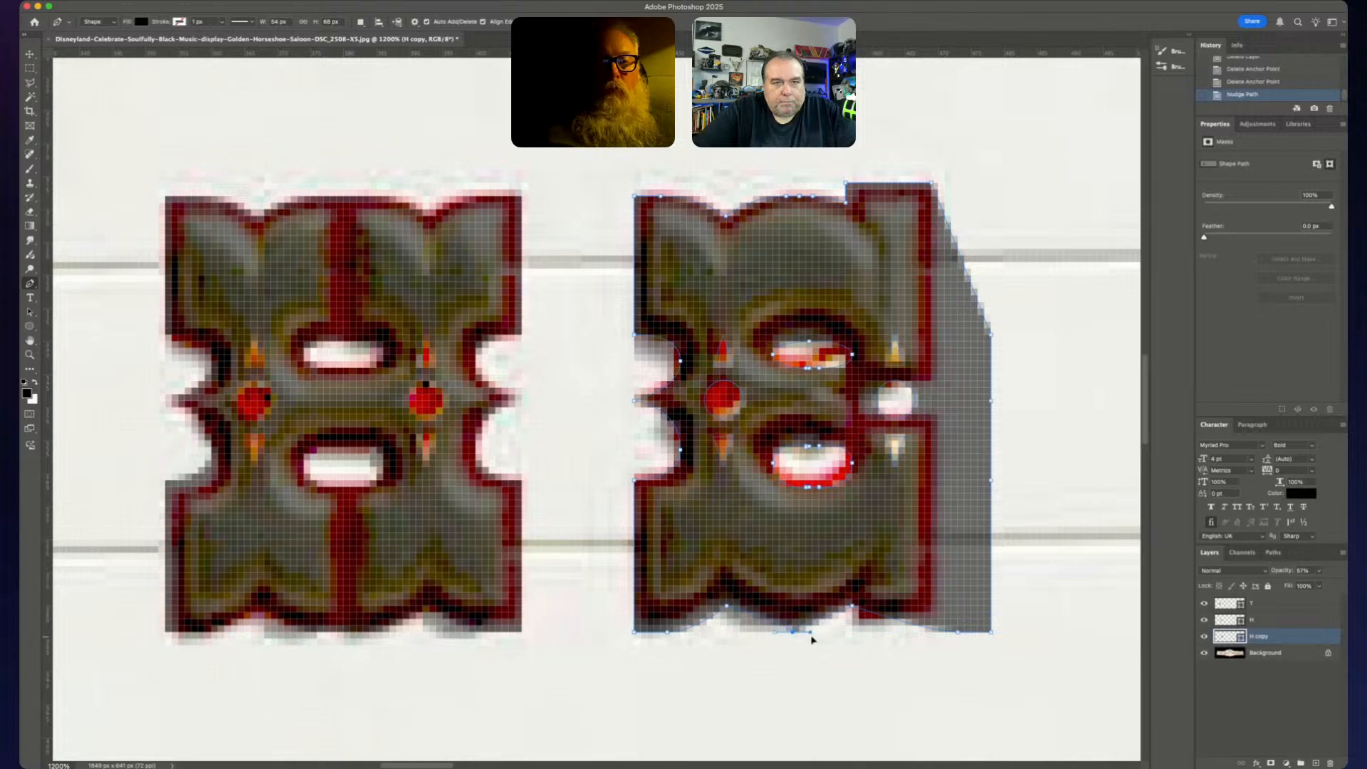
left_click_drag(812, 636, 764, 632)
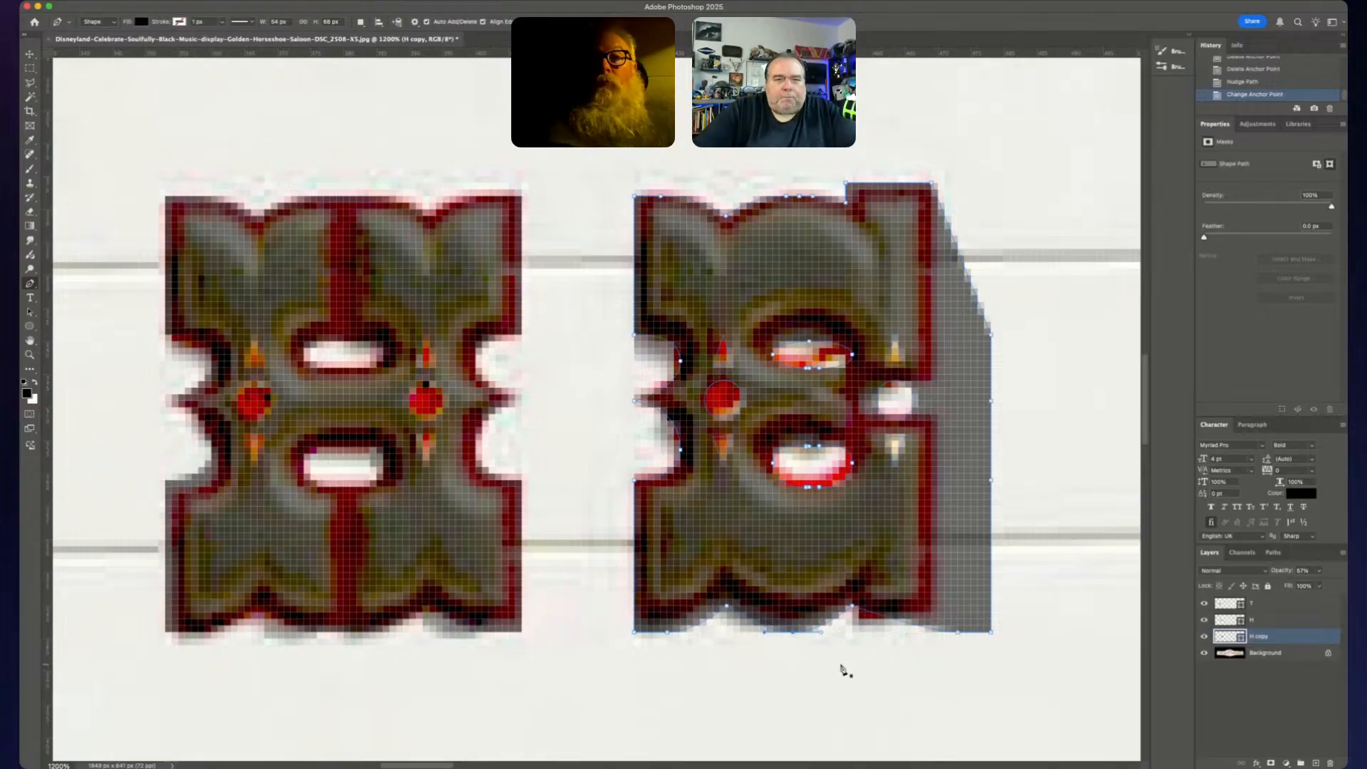
left_click_drag(822, 633, 825, 633)
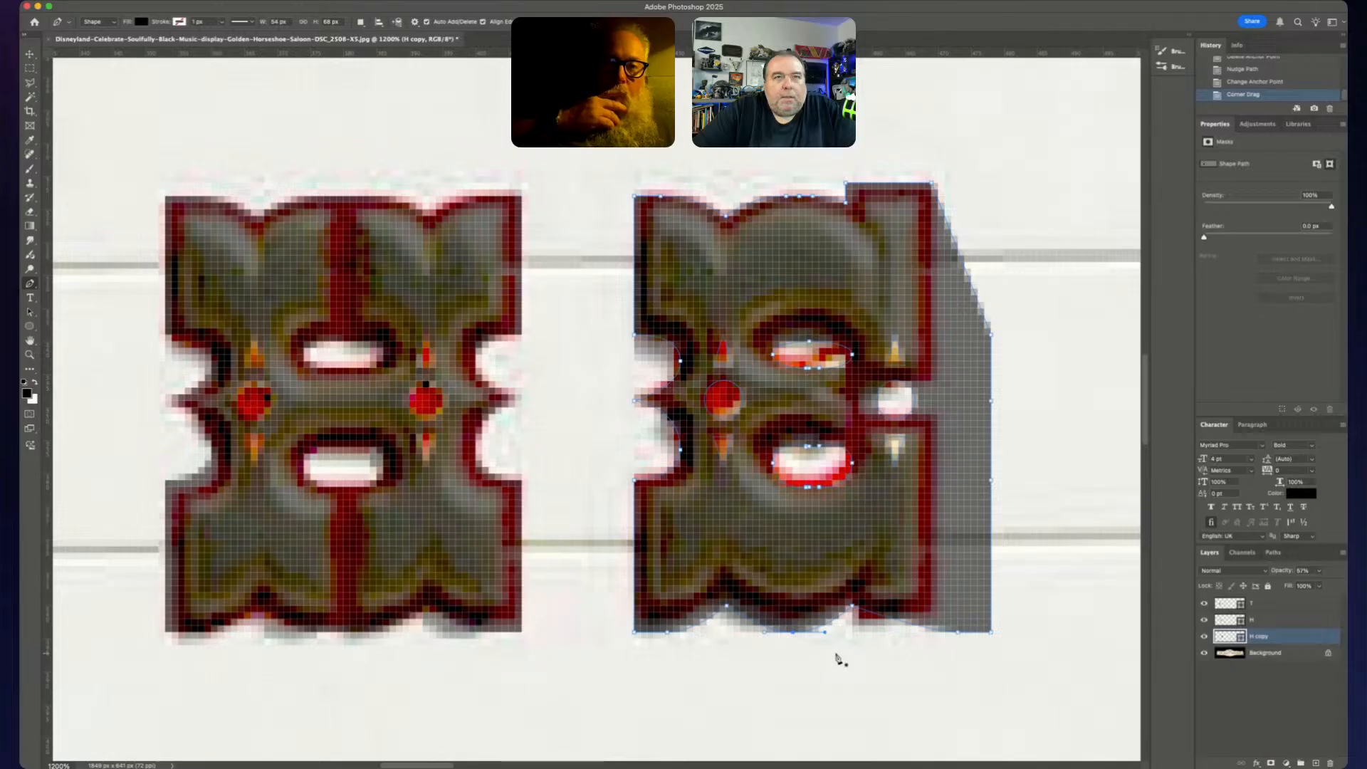
- Delete the surplus anchor points along the top middle scallop, leaving a single point at its crest
left_click(812, 197)
left_click(794, 196)
left_click(814, 197)
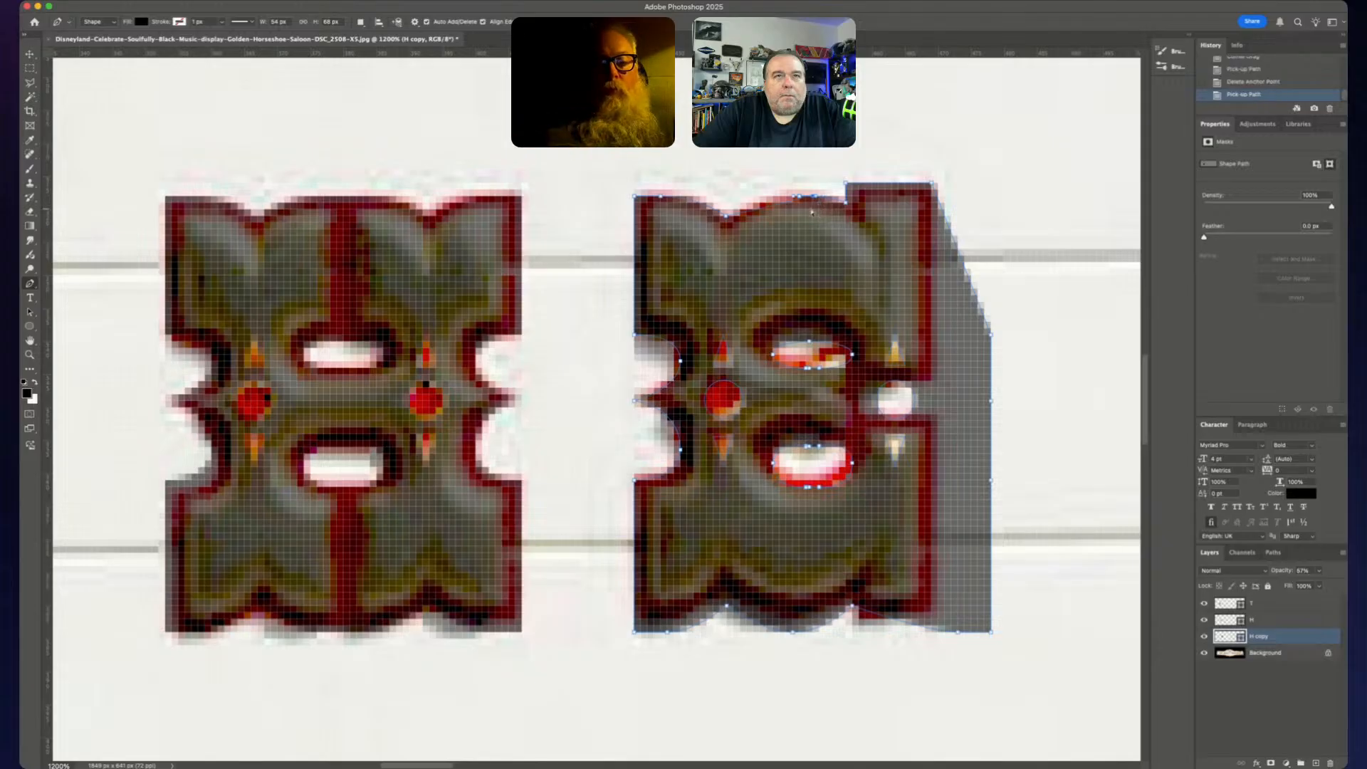
left_click(816, 202)
left_click(802, 203)
left_click(802, 203)
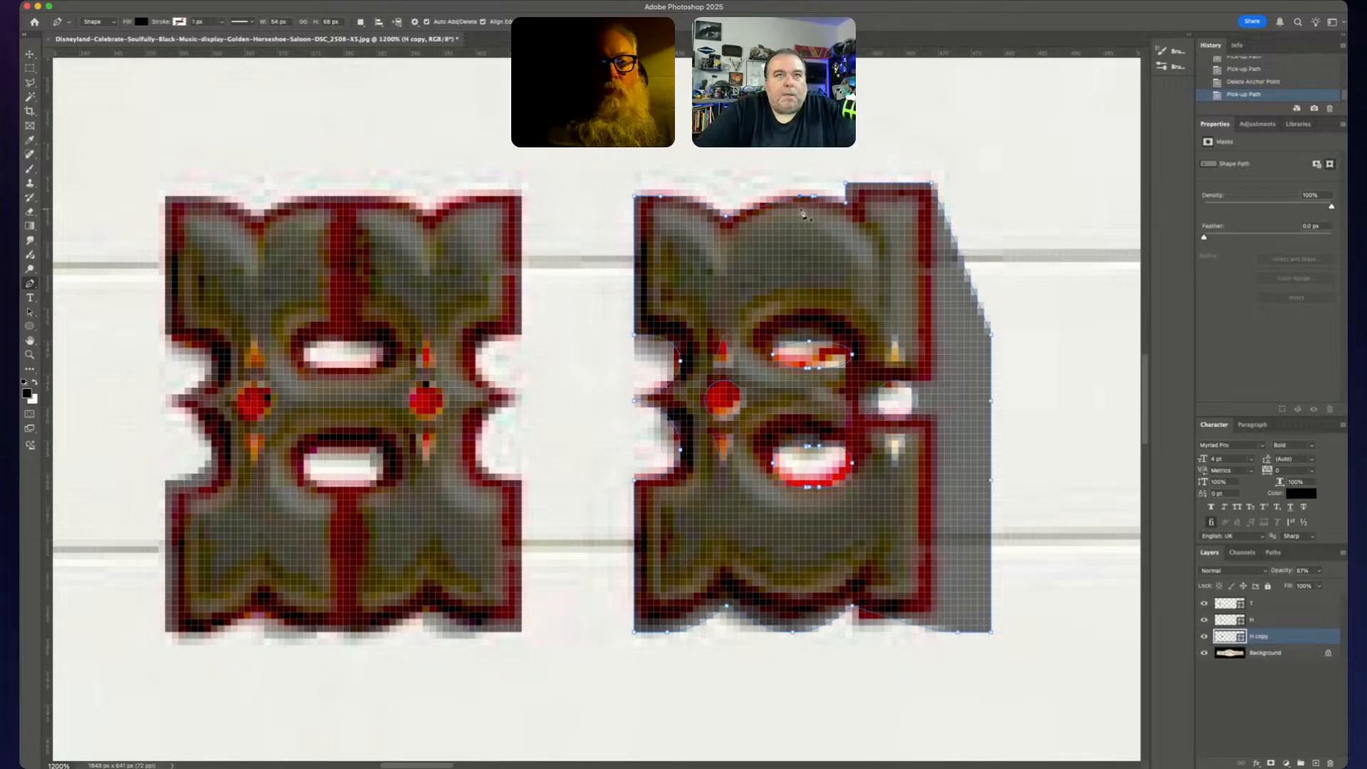
right_click(797, 197)
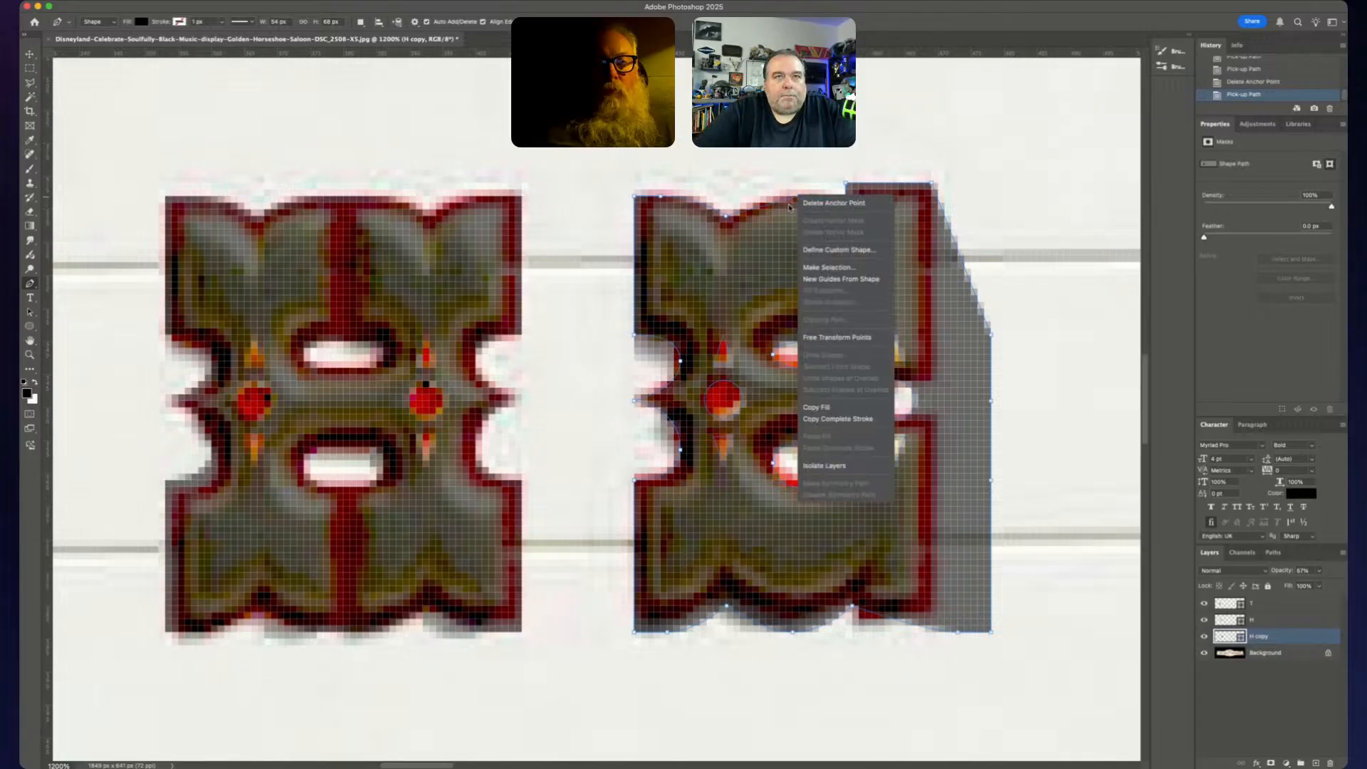
left_click(802, 204)
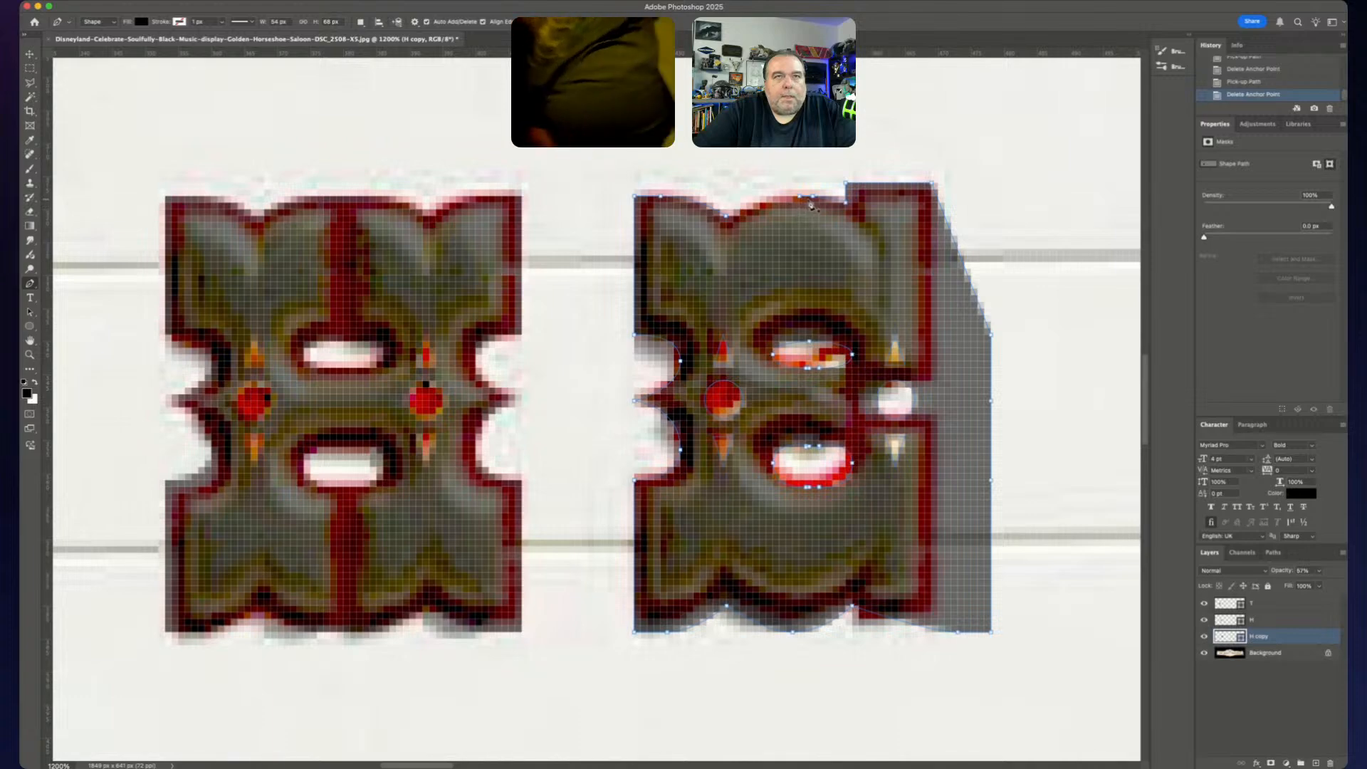
left_click(817, 209)
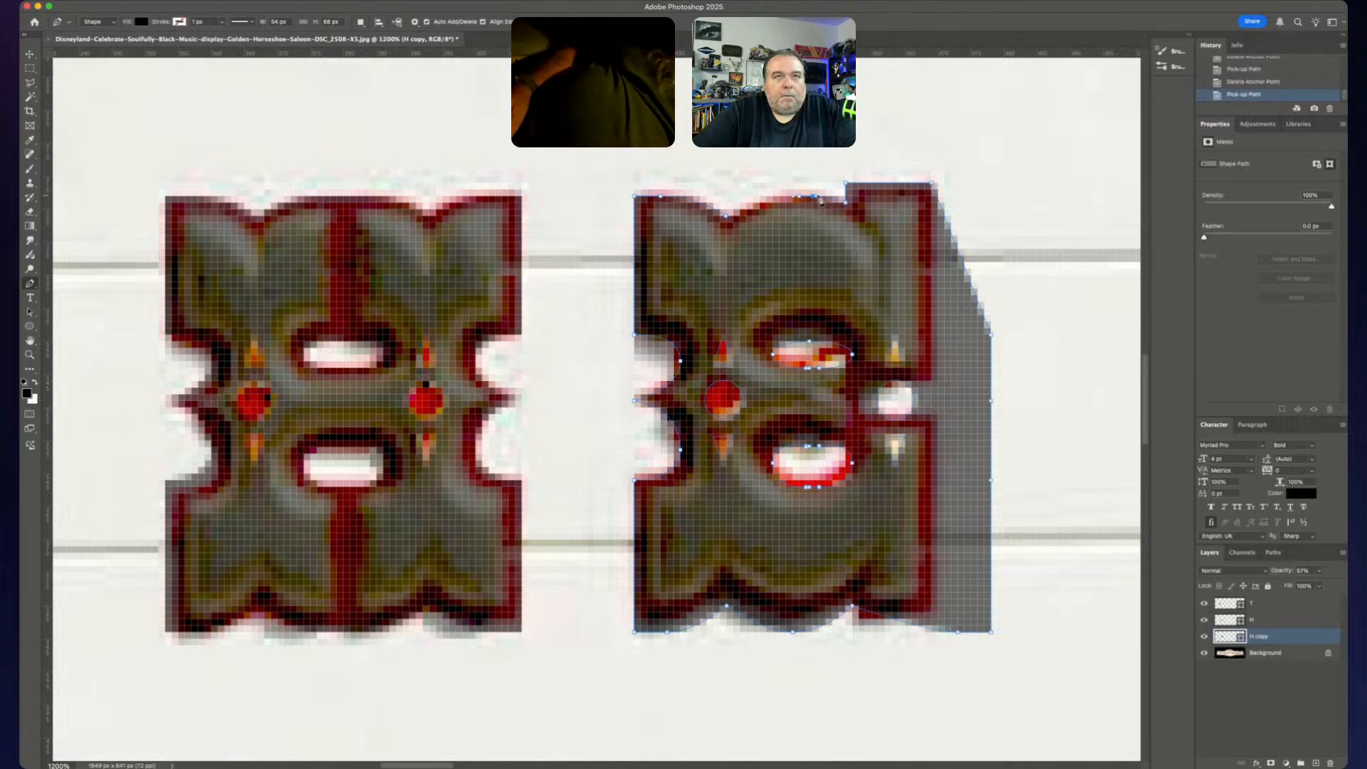
key("Up")
key("Up")
key("Up")
key("BackSpace")
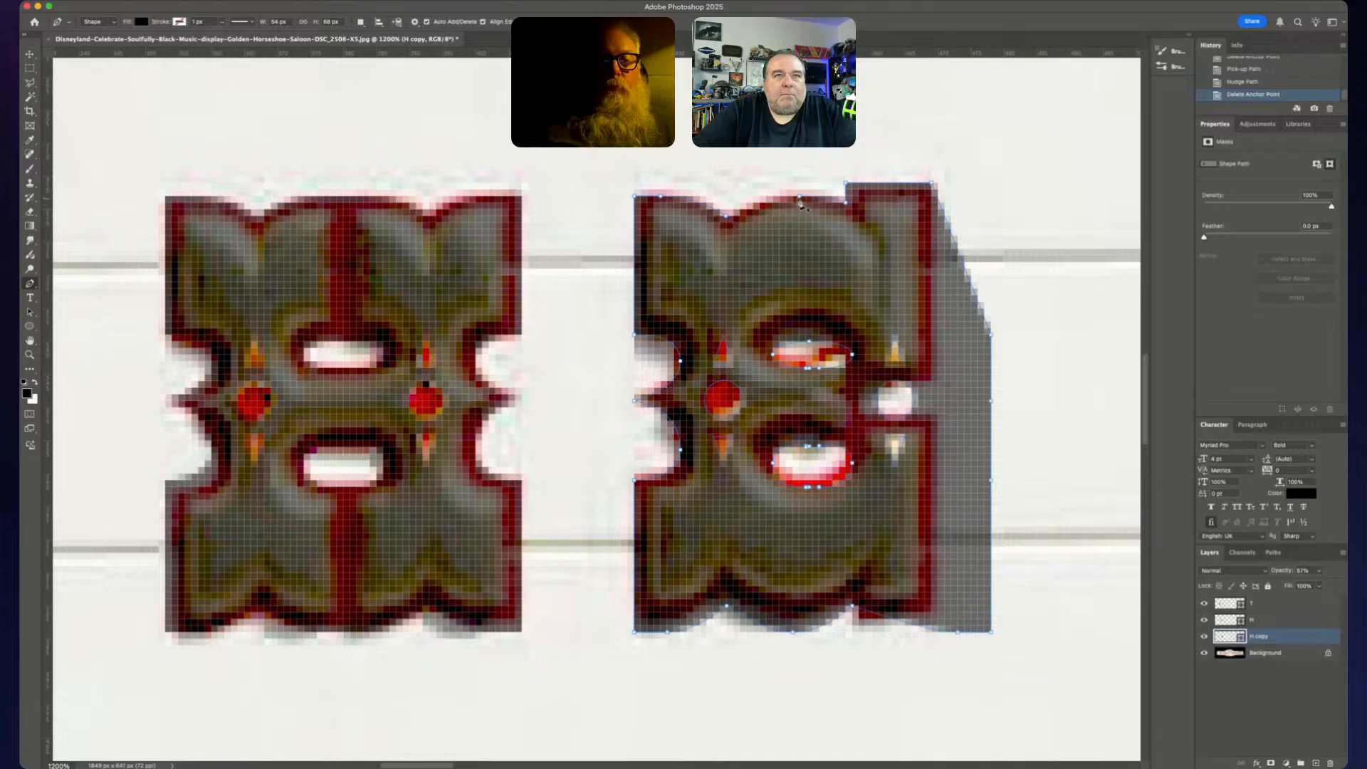
- Convert the crest point of the top middle scallop into a smooth curve point, keeping the whole path aligned with the letter
left_click(800, 200)
left_click(727, 218)
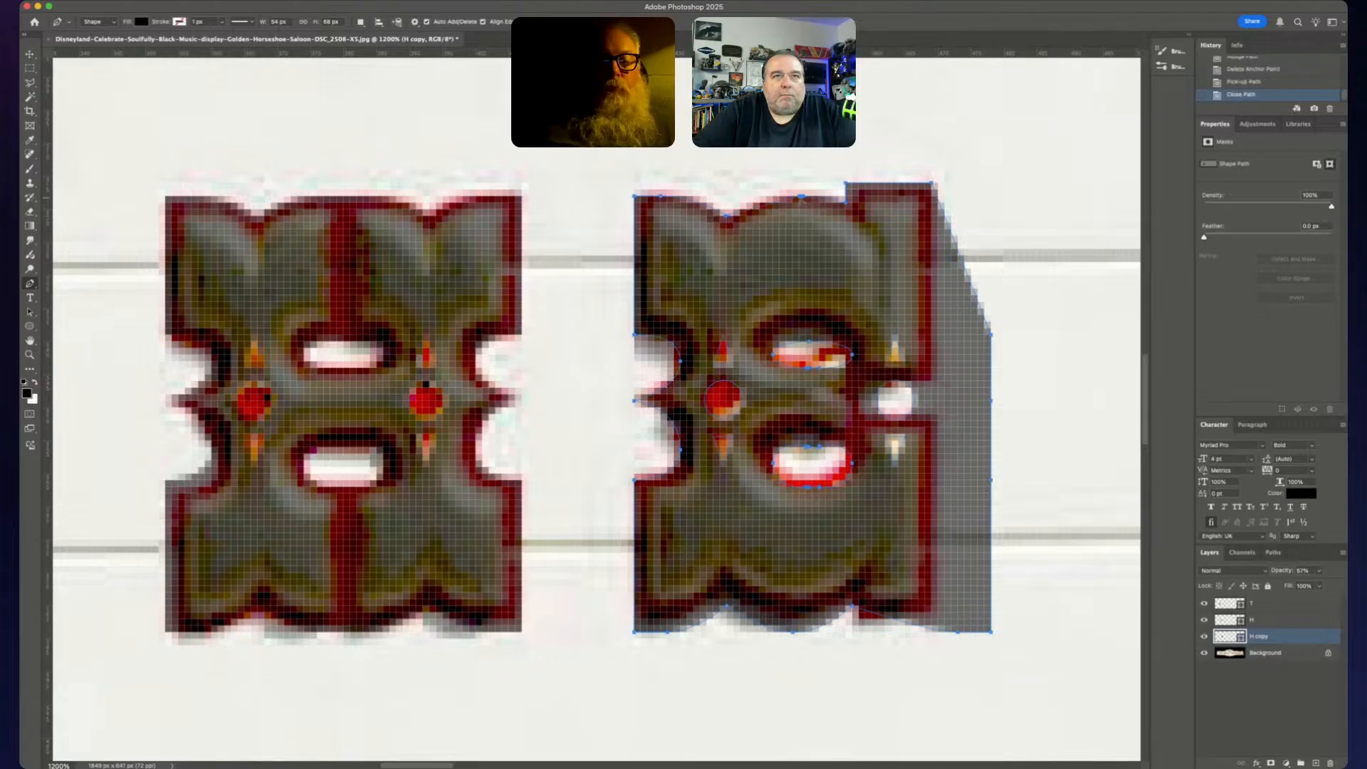
left_click(795, 211, "alt")
key("Left")
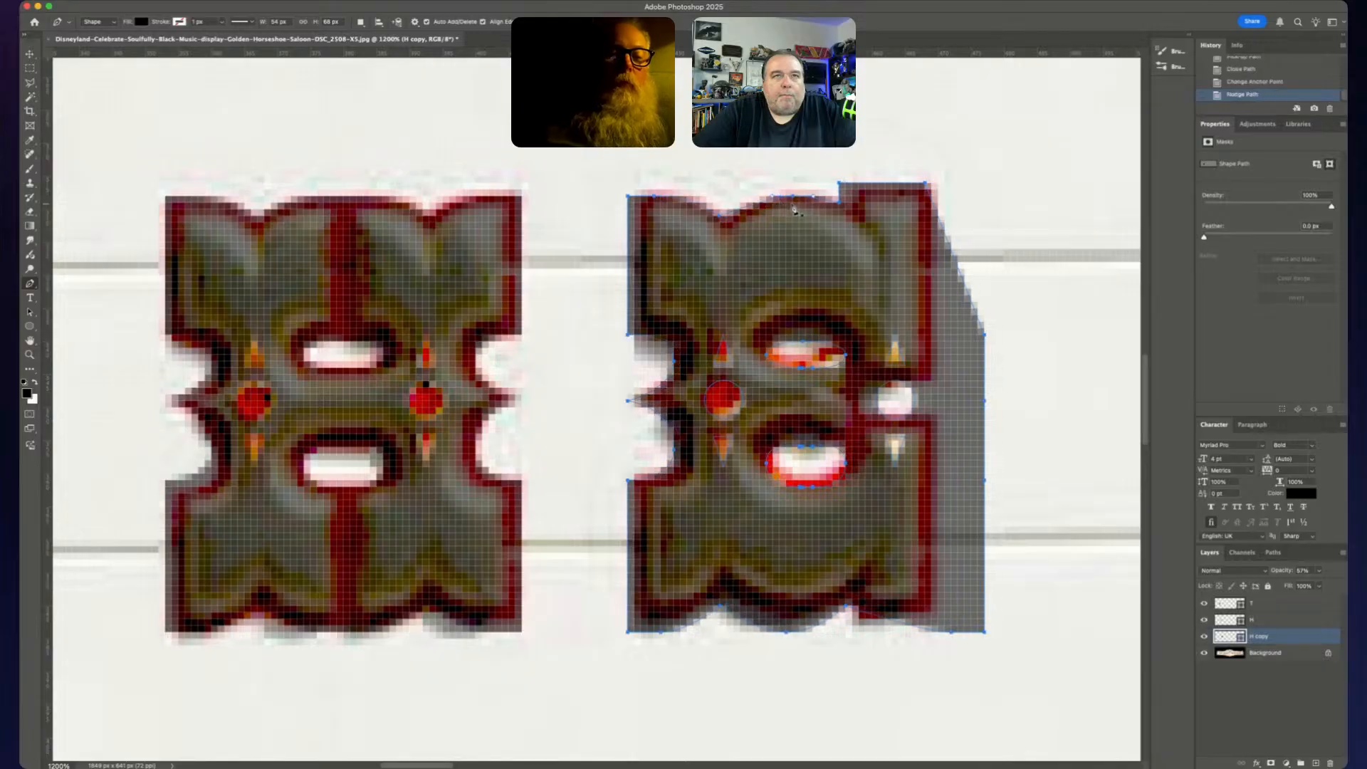
key("Right")
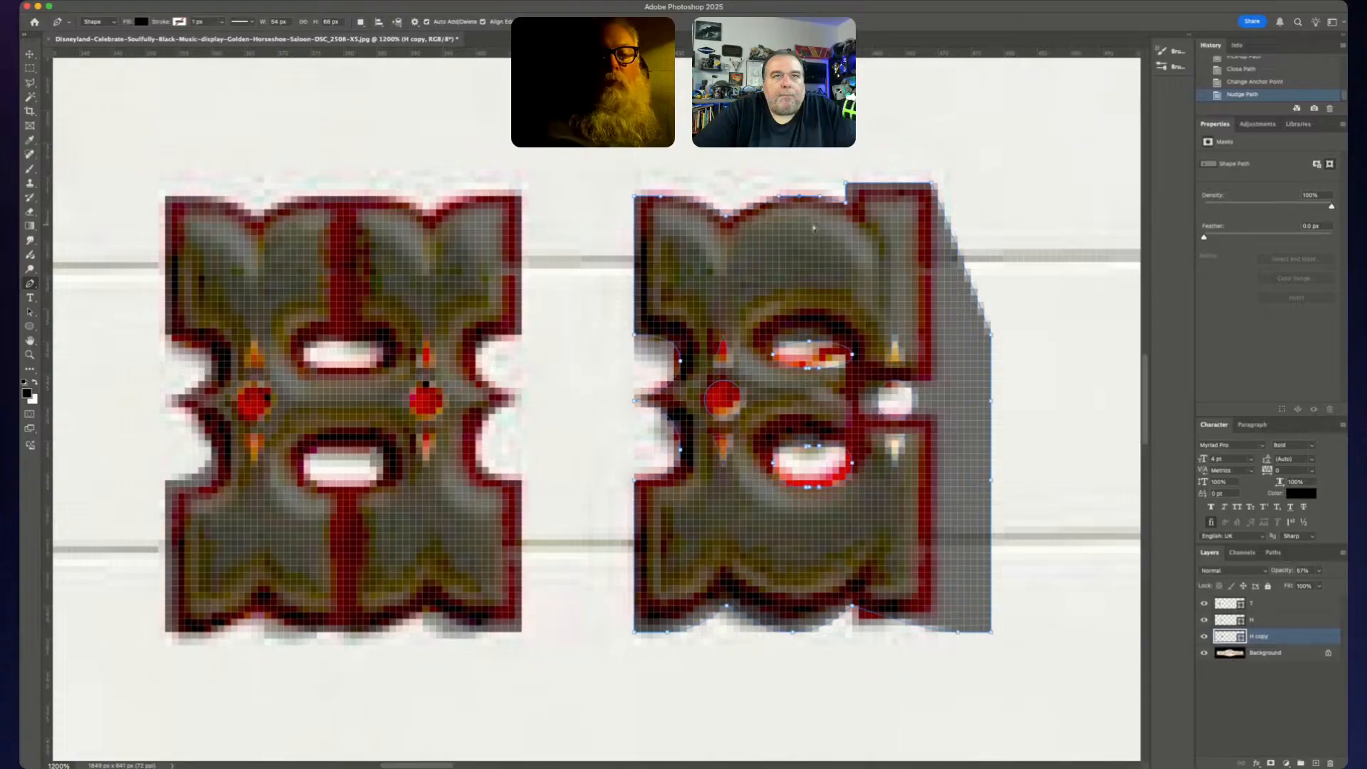
- Lower the top edge of the upper serif, and shift its two corners right to line up with the serif's sides
key("Left")
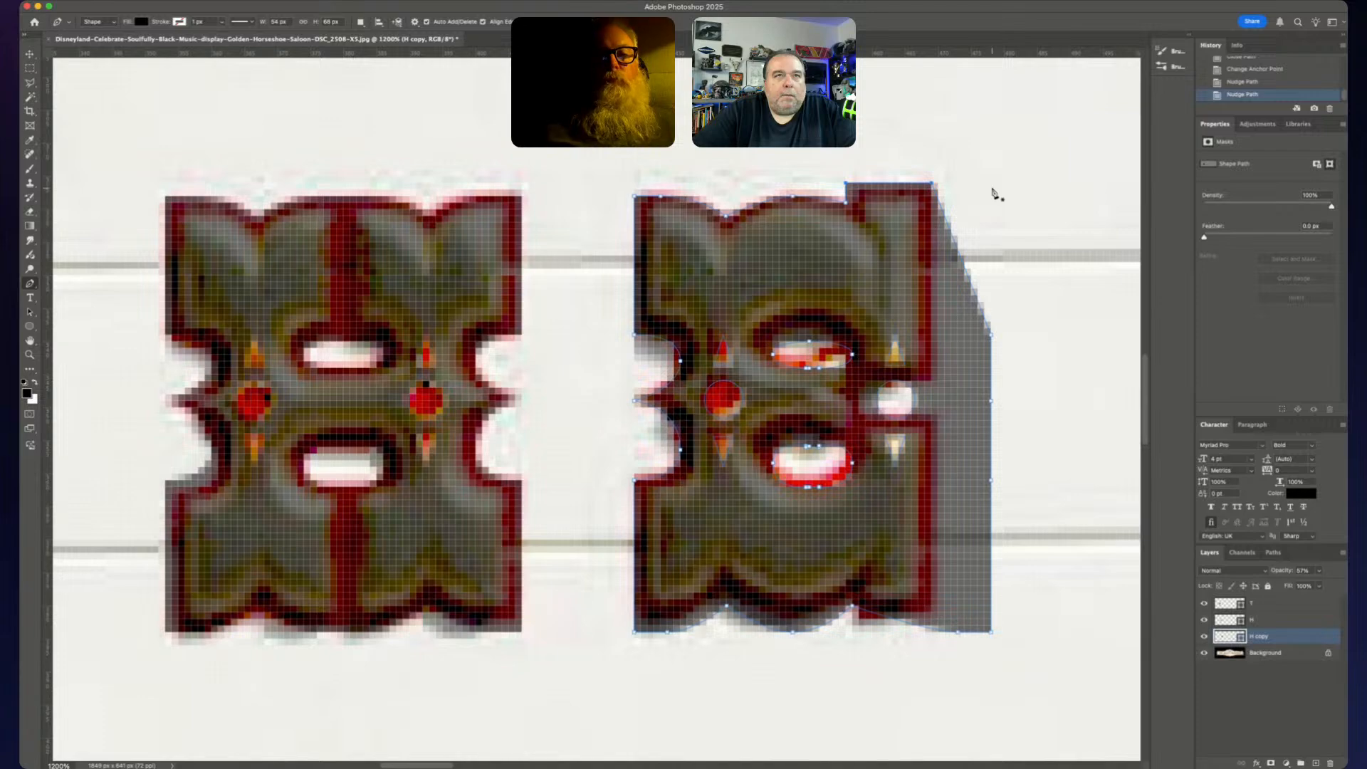
key("Down")
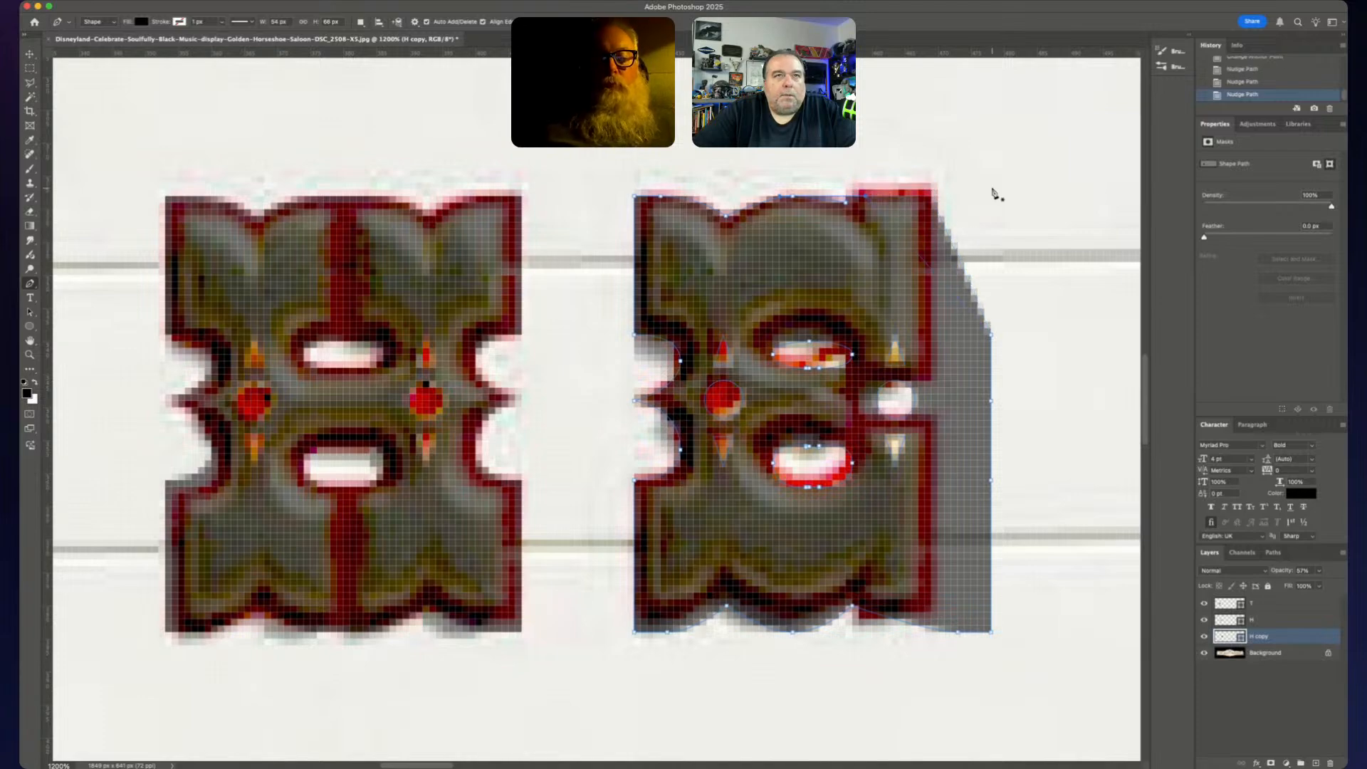
key("Up")
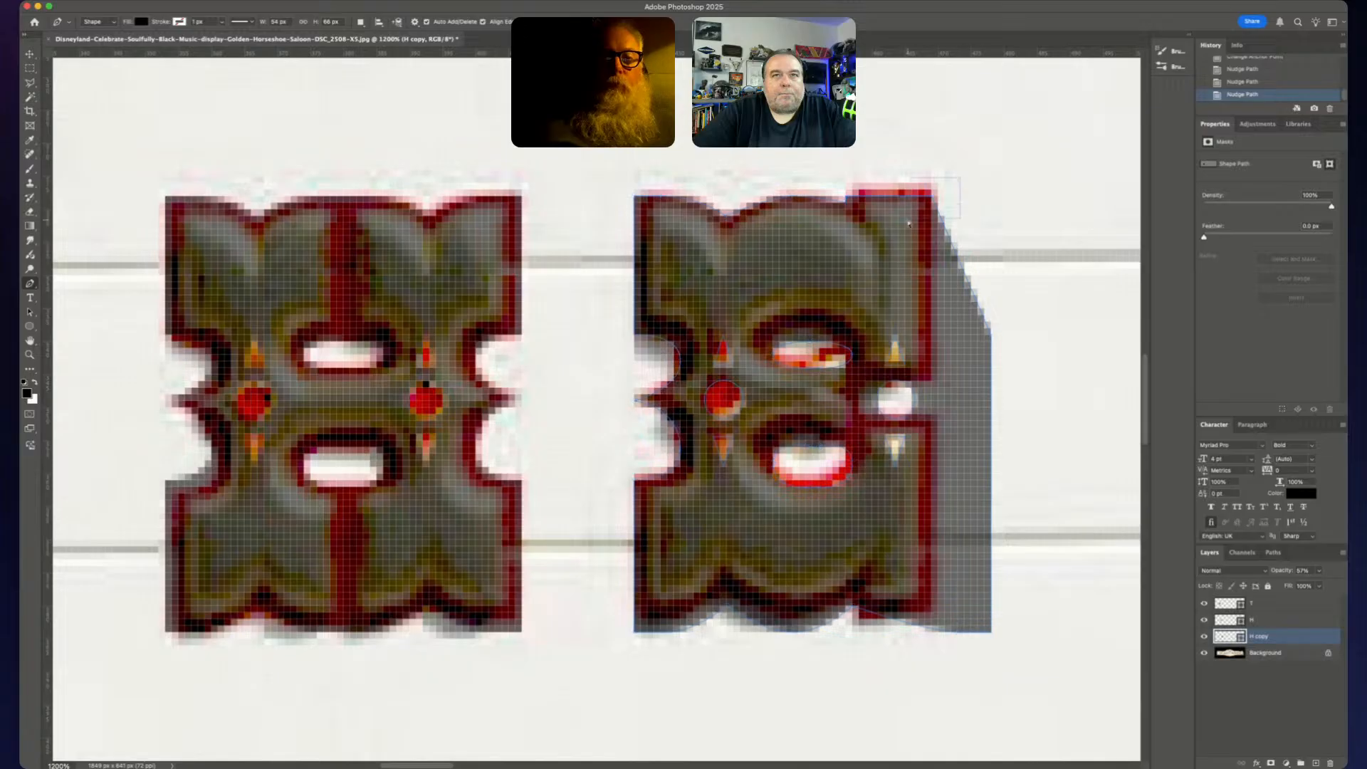
left_click_drag(961, 178, 909, 222)
key("Right")
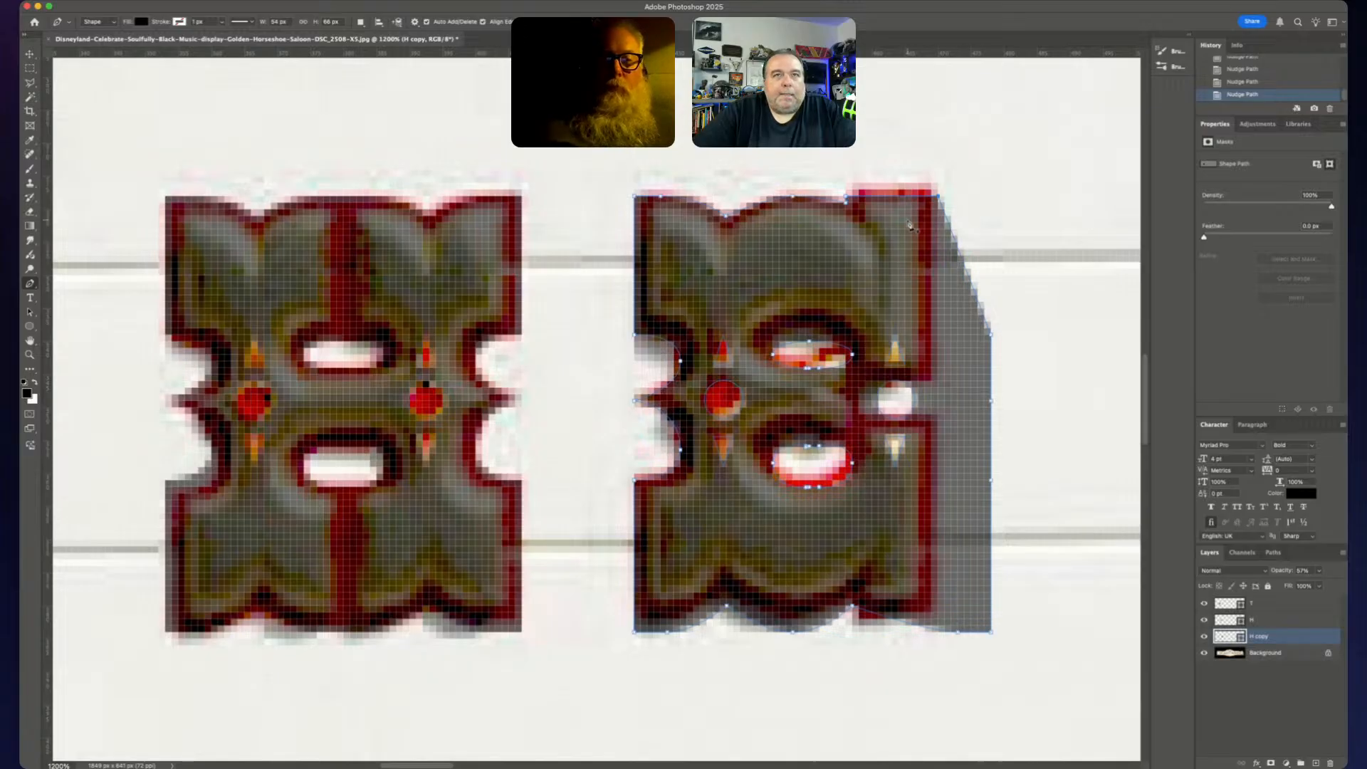
left_click_drag(840, 175, 871, 227)
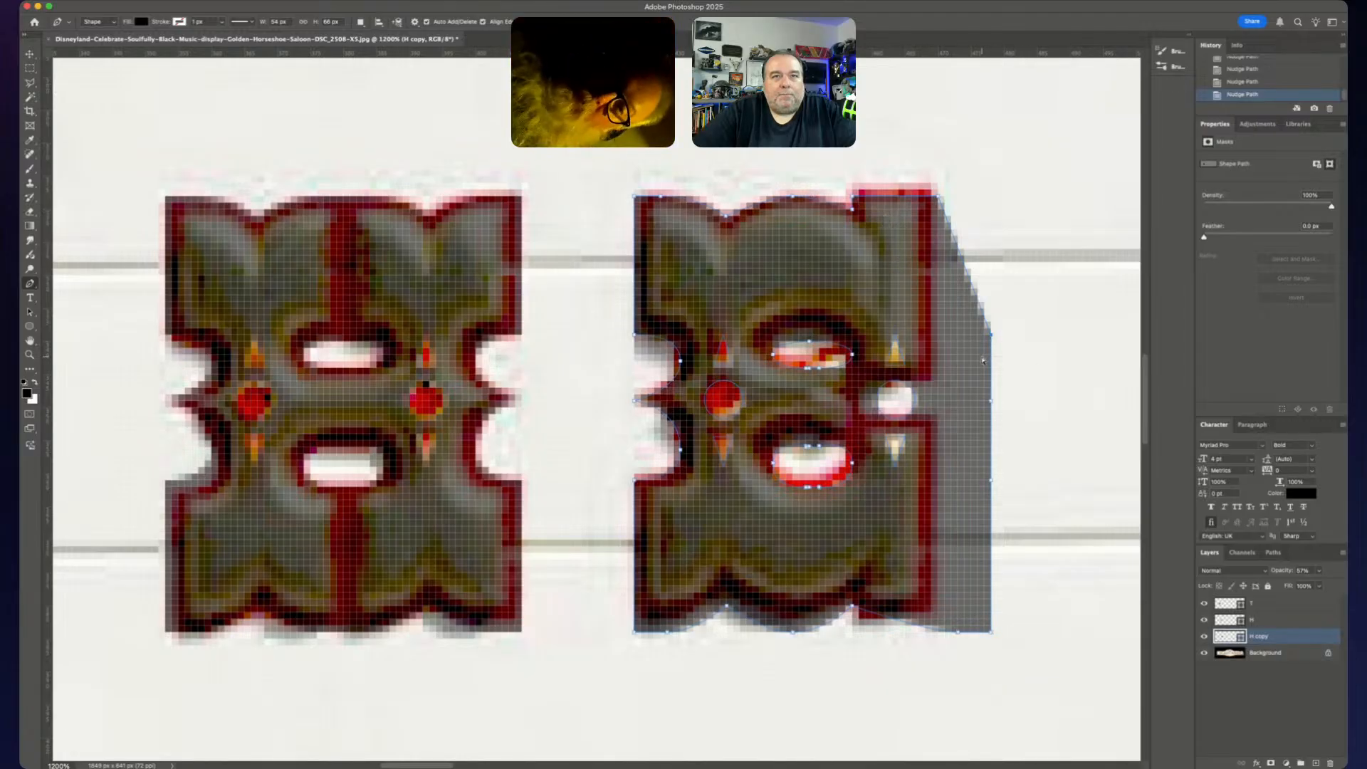
- Move the upper anchor point of the right edge onto the upper serif's lower-right corner, and raise the serif's top edge by one pixel
key("shift+Left")
key("Right")
key("Right")
key("Down")
key("Down")
key("Down")
key("Down")
key("Down")
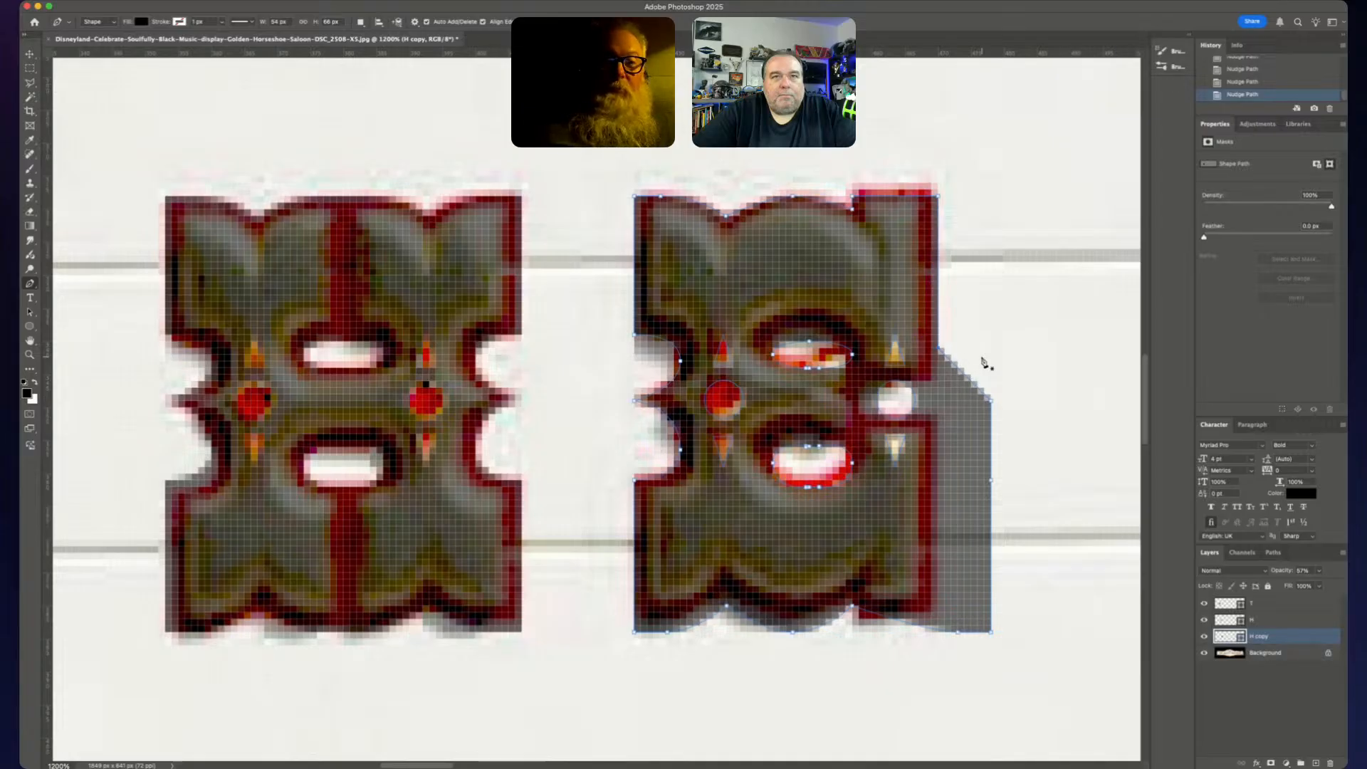
key("Down")
key("Down")
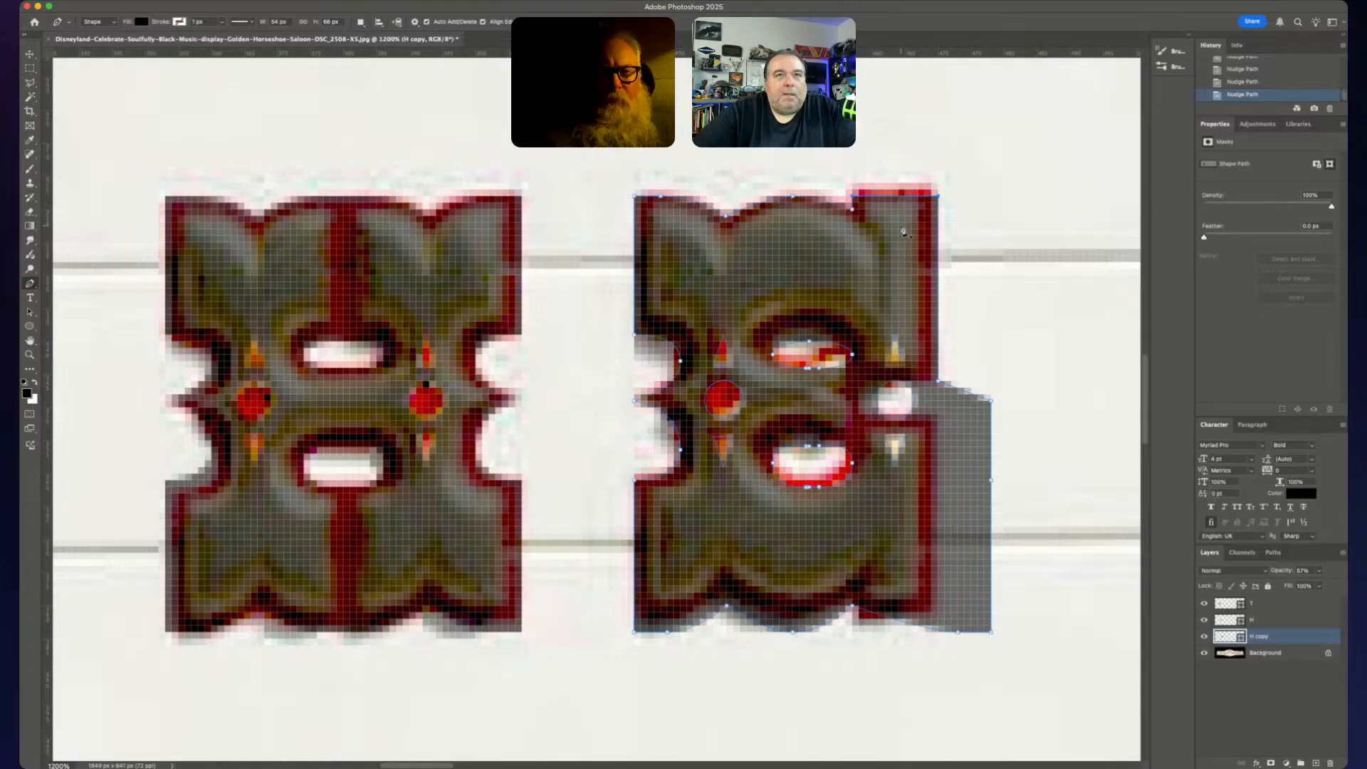
key("Up")
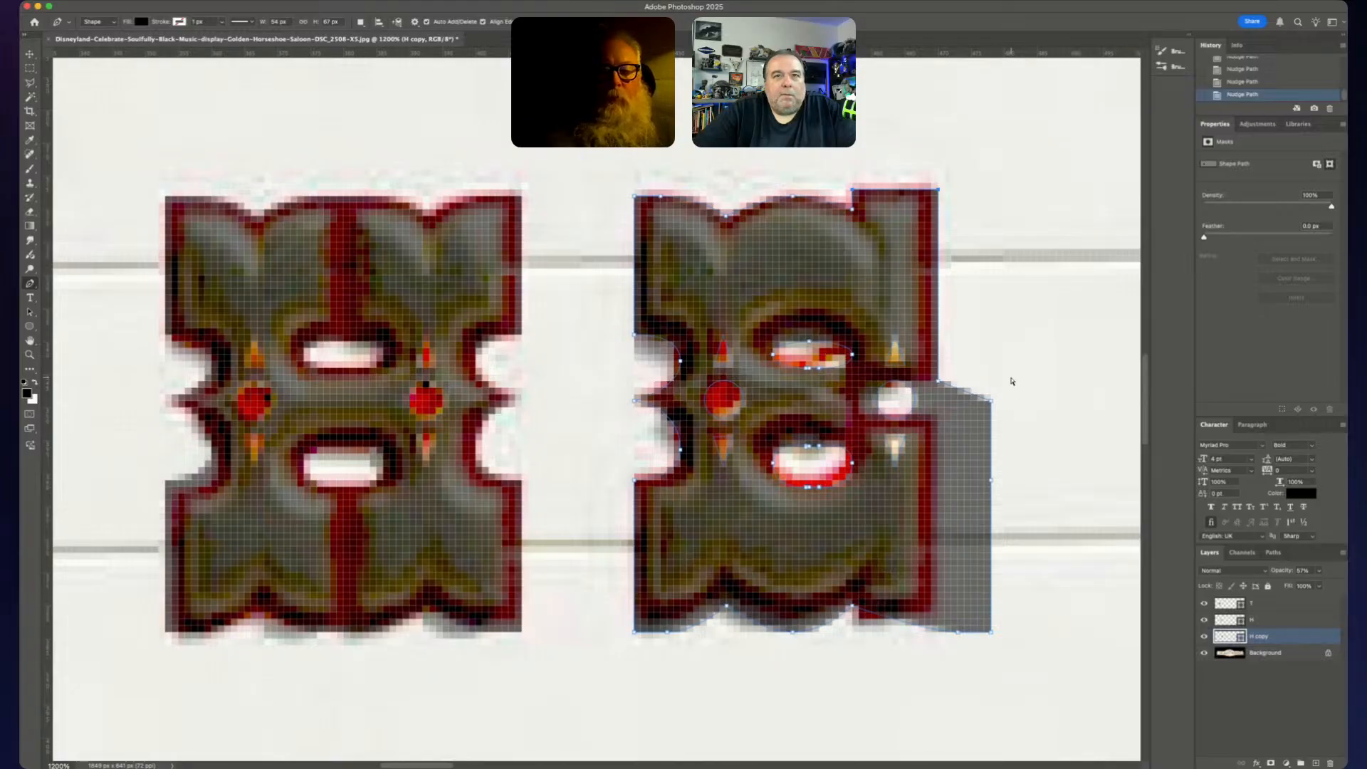
- Move the middle anchor point of the right edge down and inward onto the lower serif's upper-right corner
left_click(970, 424)
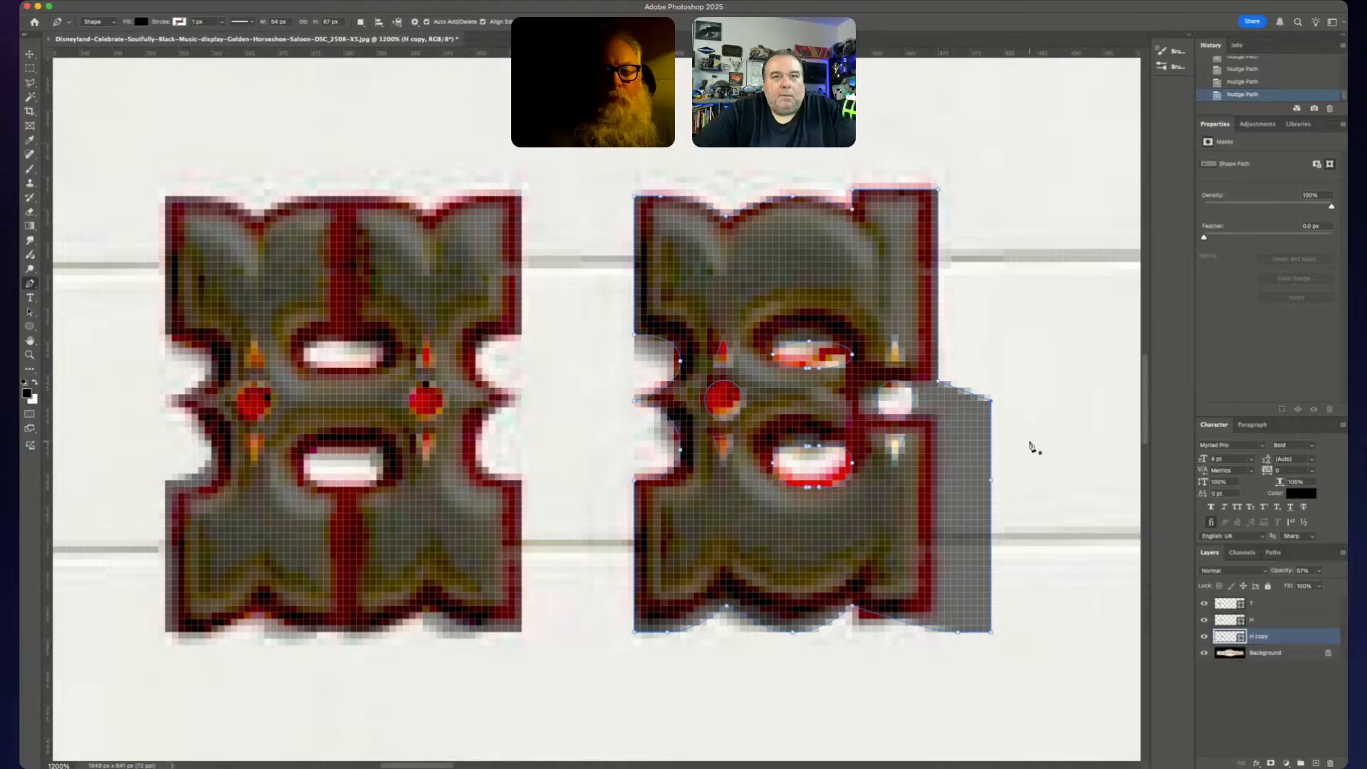
key("Down")
key("Down")
key("Down")
key("Down")
key("Down")
key("Down")
key("Down")
key("Down")
key("Down")
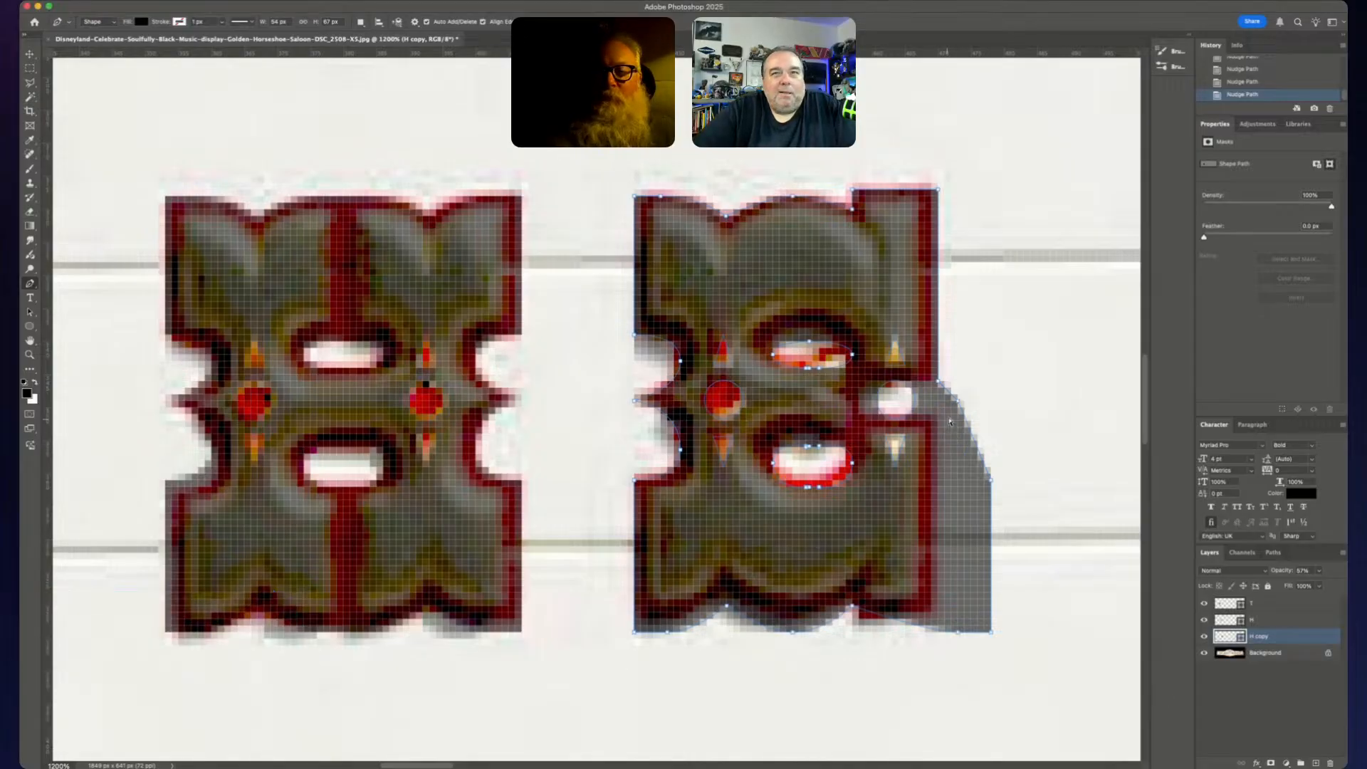
key("Left")
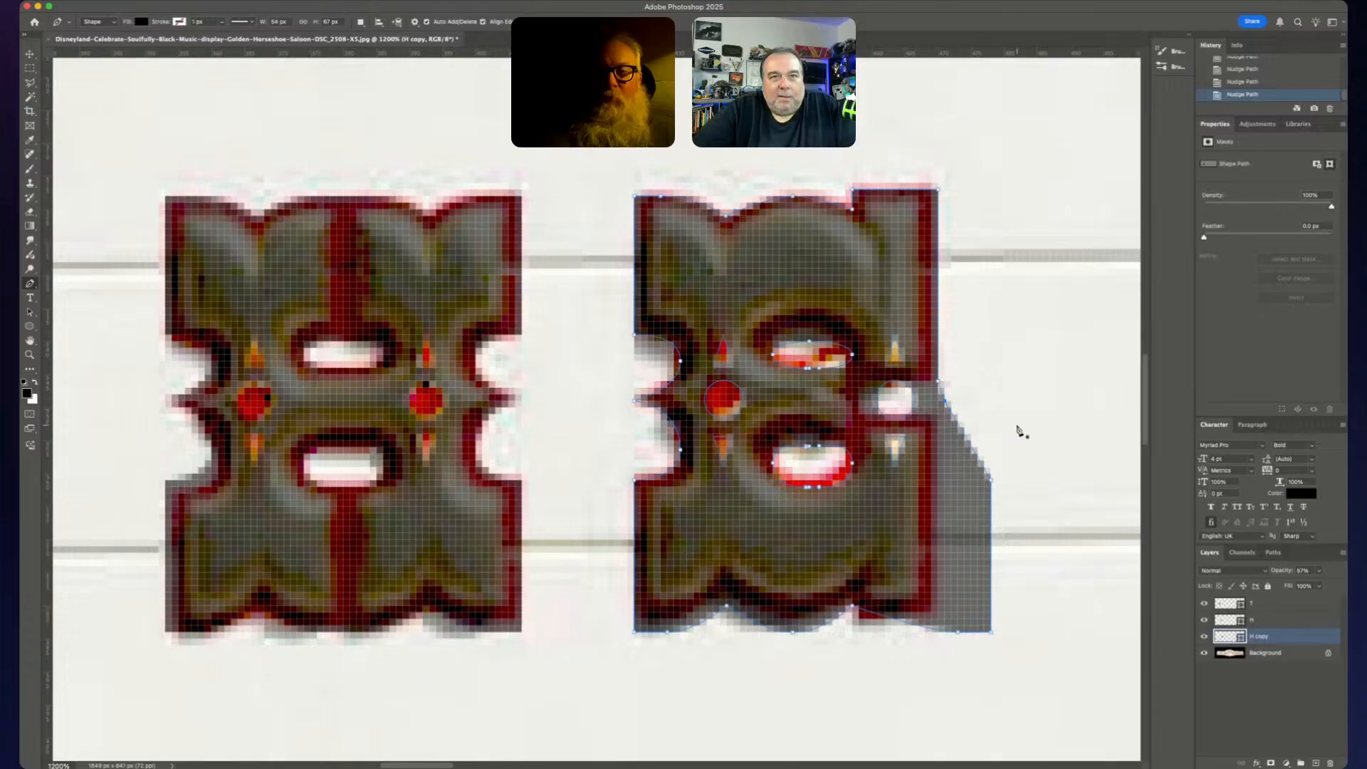
key("Left")
key("Down")
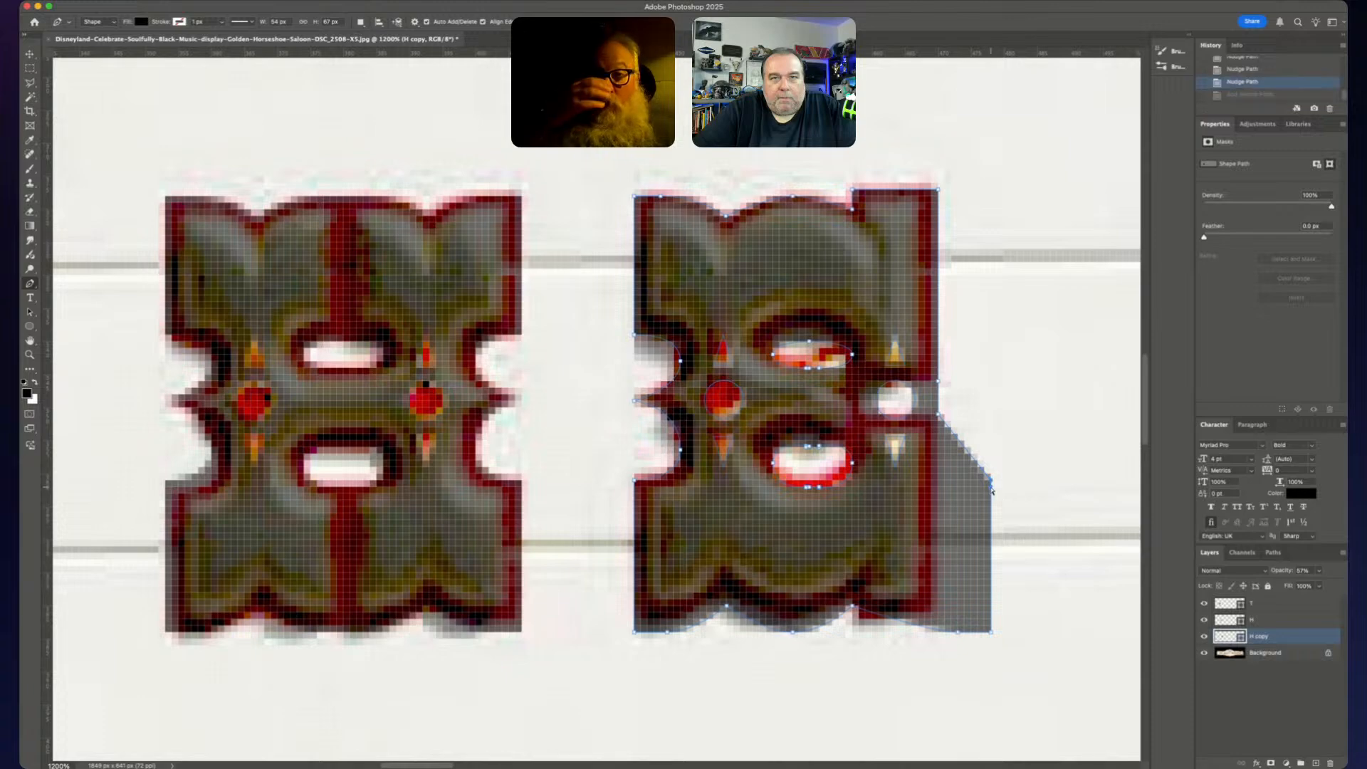
- Delete the surplus anchor point on the lower right edge, and convert the two points at the bottom-right end into corner points
left_click(990, 481)
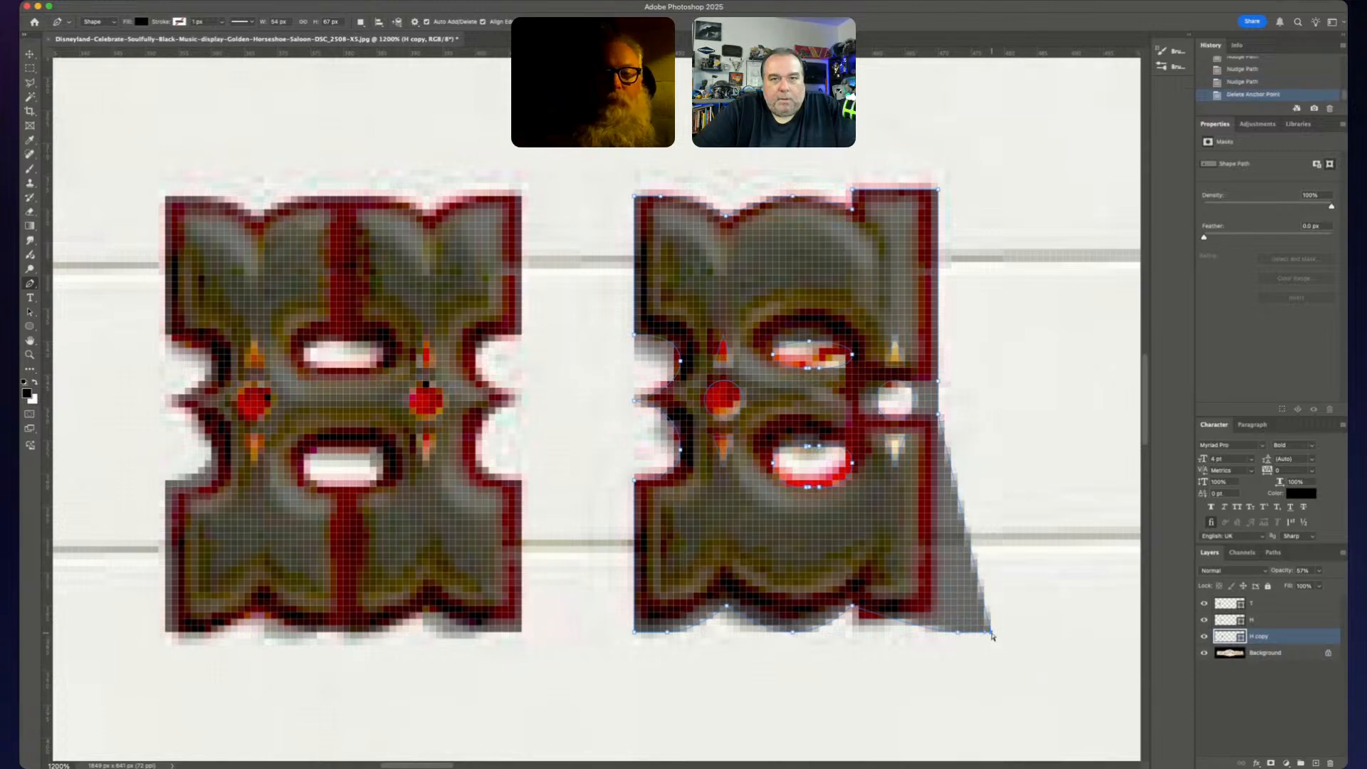
key("Left")
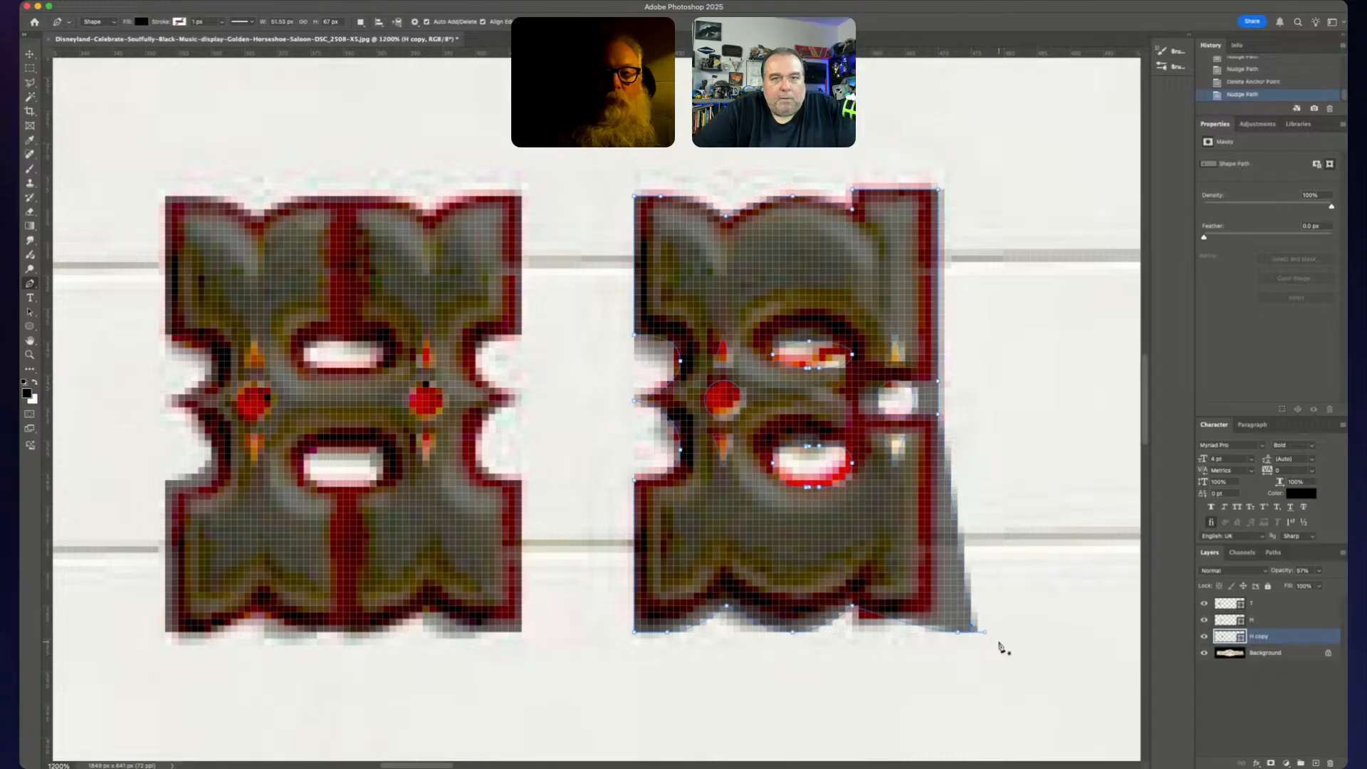
key("ctrl+z")
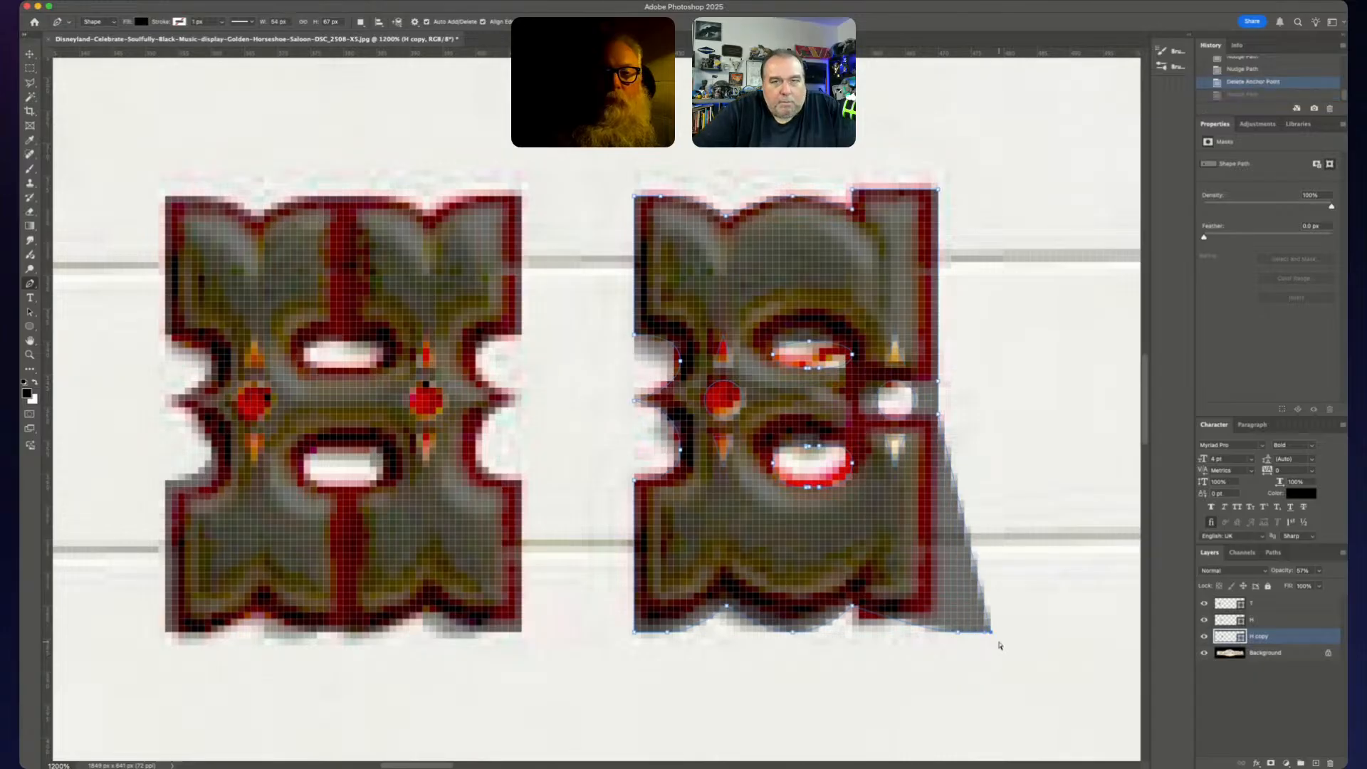
left_click(998, 643, "alt")
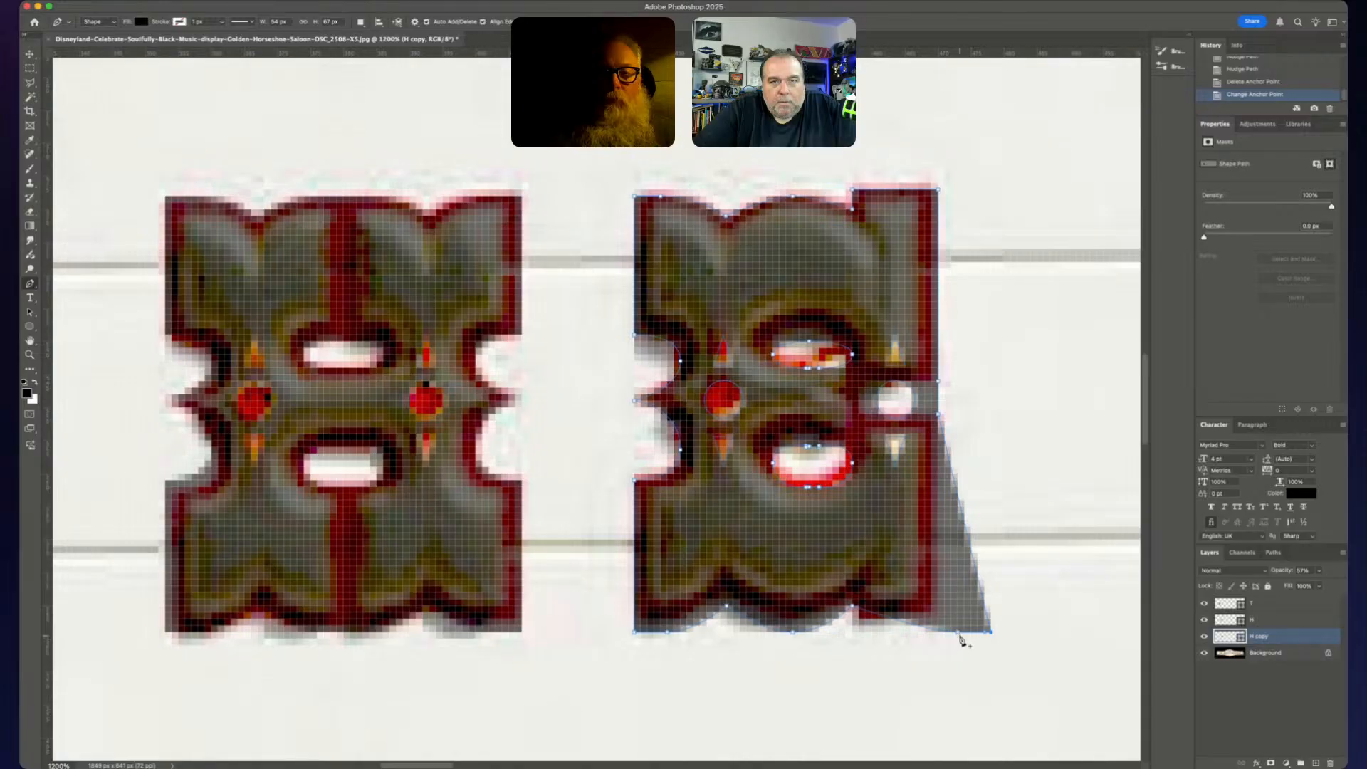
left_click(959, 633, "alt")
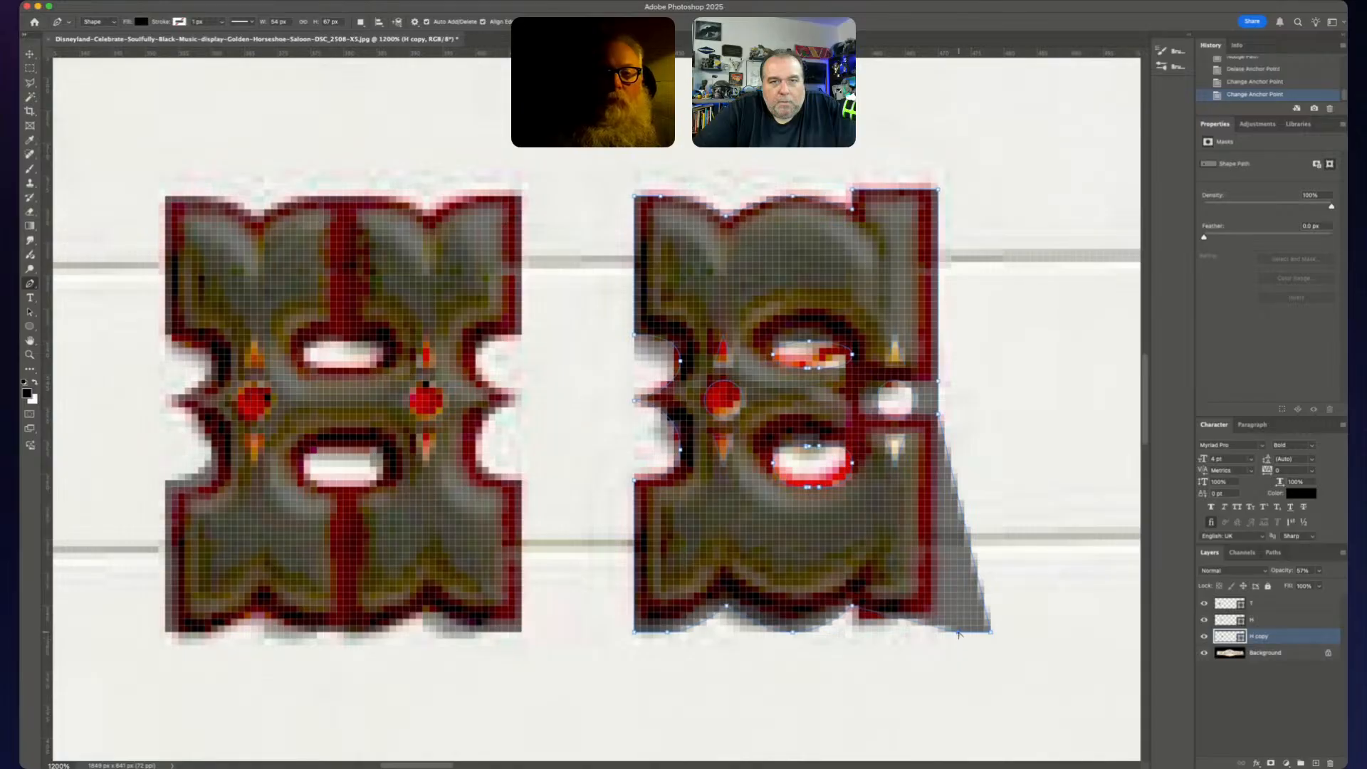
- Shift the bottom-right corner point inward and up to line up with the lower serif's right side
left_click(993, 633, "super")
key("Up")
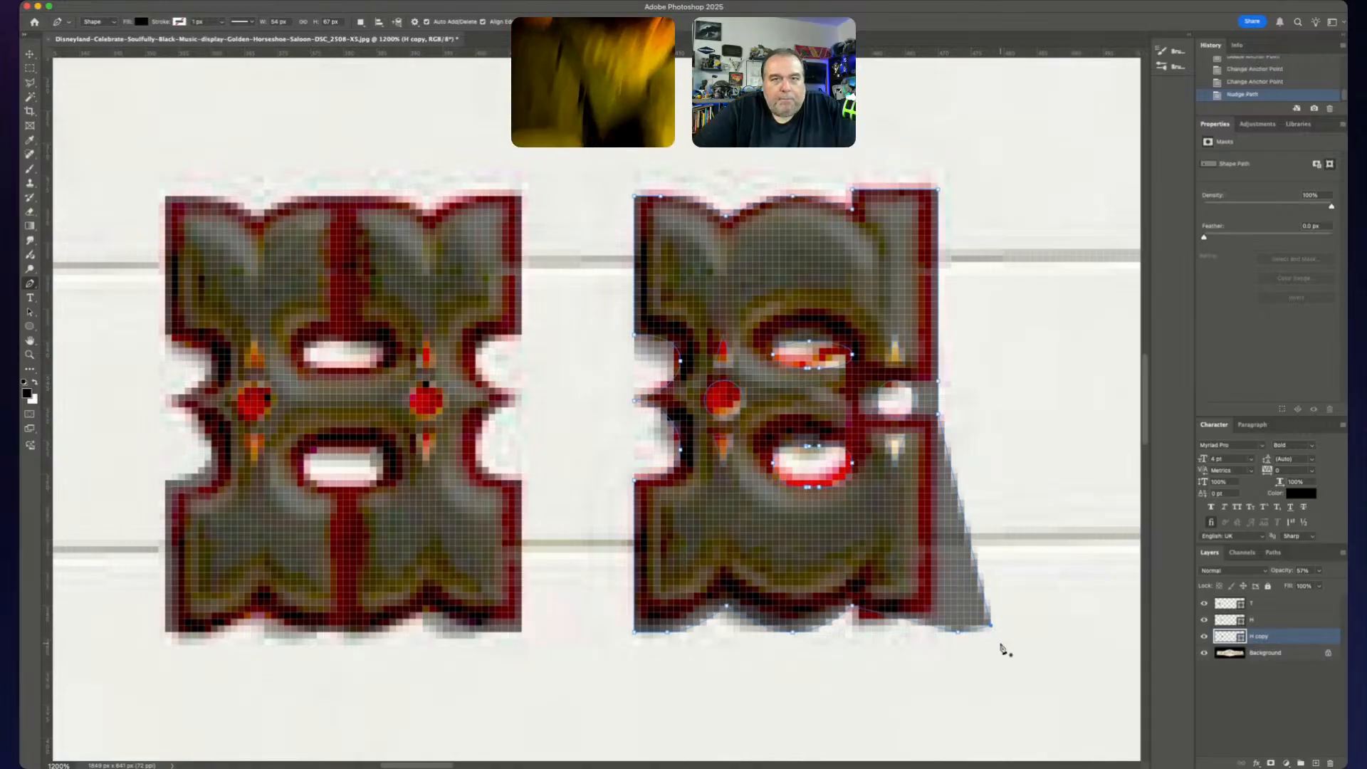
key("Left")
key("Left")
key("Left")
key("Up")
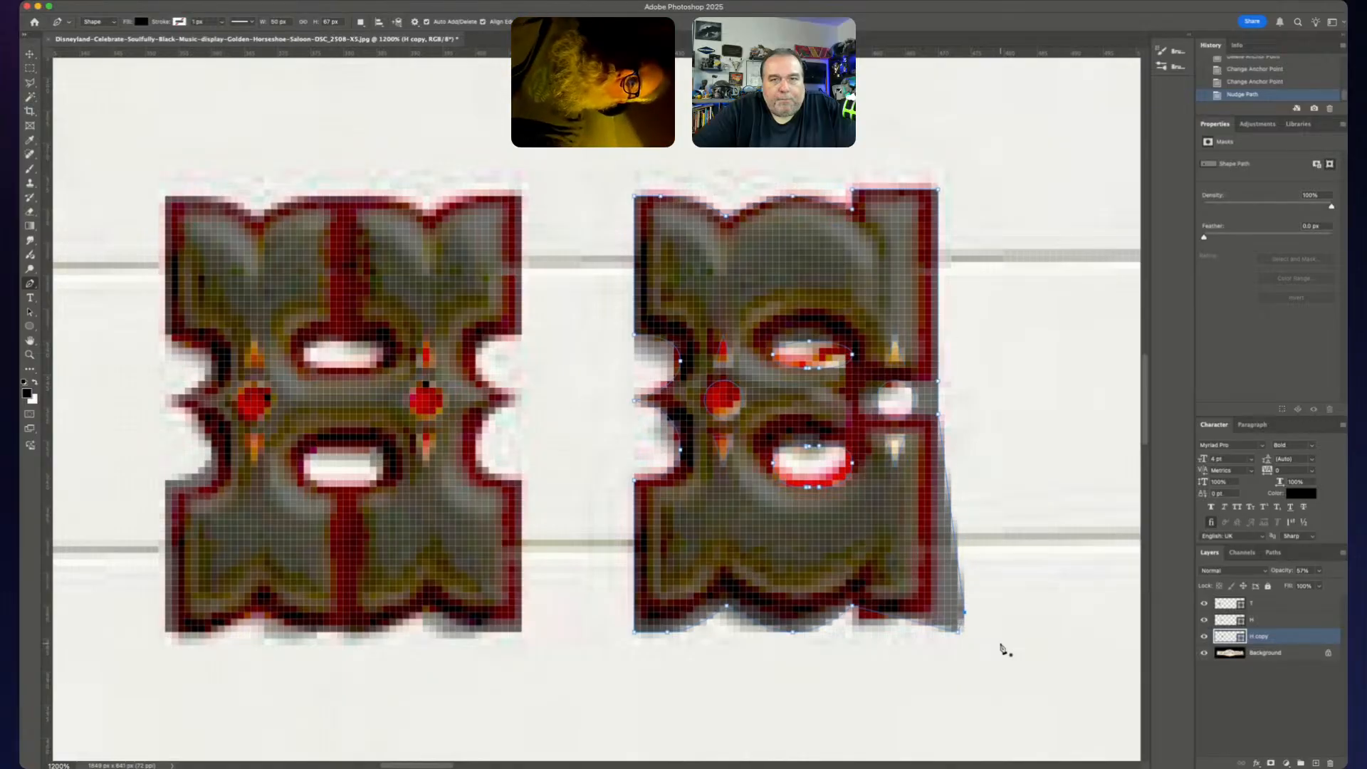
key("shift+Right")
key("Up")
key("Up")
key("shift+Left")
key("Left")
key("Left")
key("Left")
key("Left")
key("Left")
key("Left")
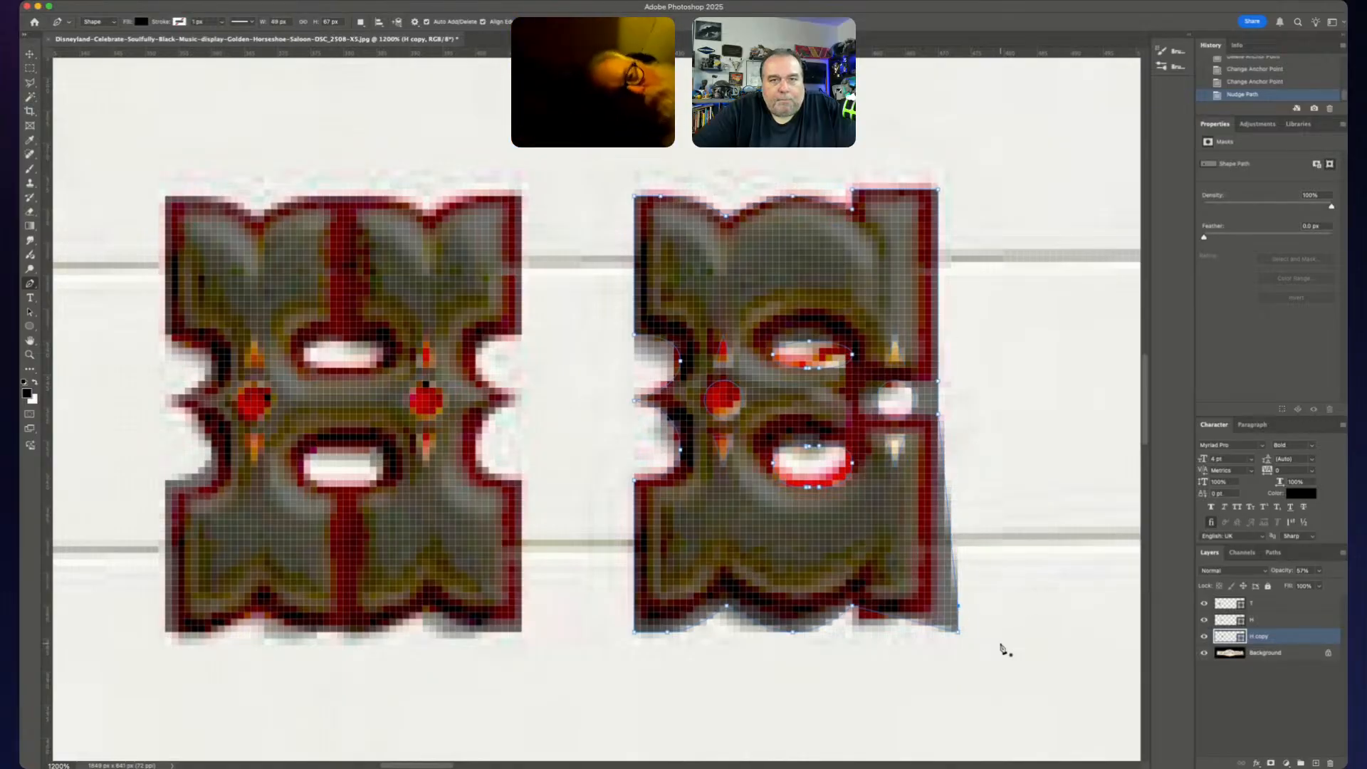
key("Down")
key("Right")
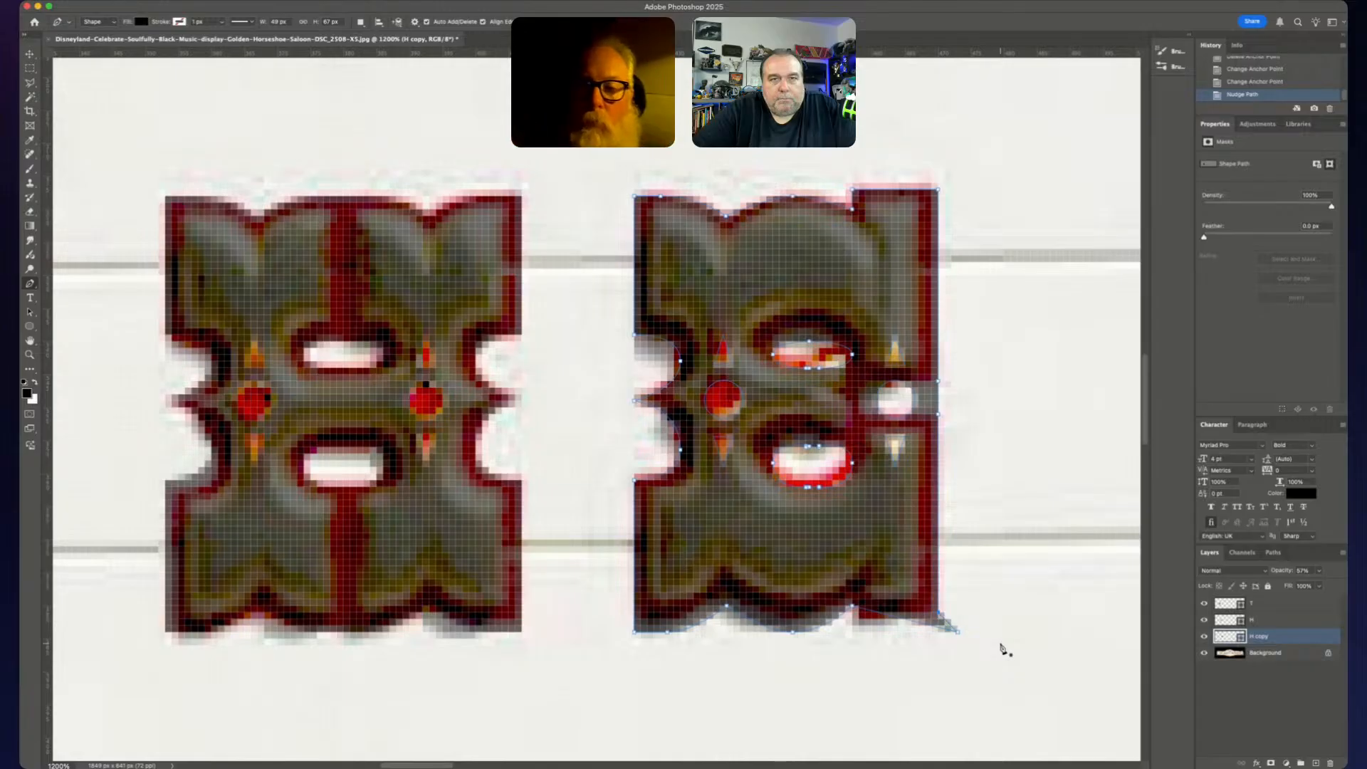
- Move the leftover bottom point to the lower serif's lower-left corner, and lower its lower-right corner to square off the bottom edge
left_click_drag(940, 624, 941, 623)
left_click(956, 645, "super")
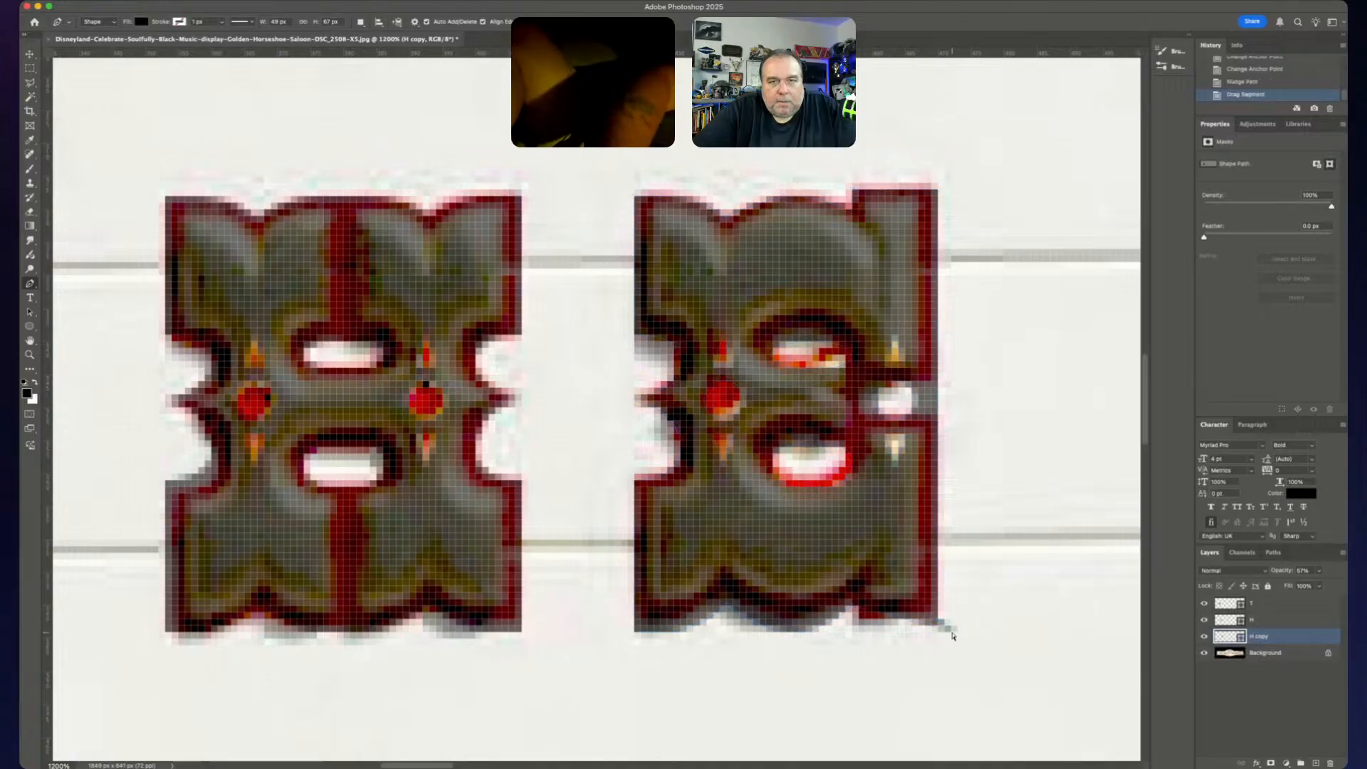
left_click_drag(958, 634, 859, 631)
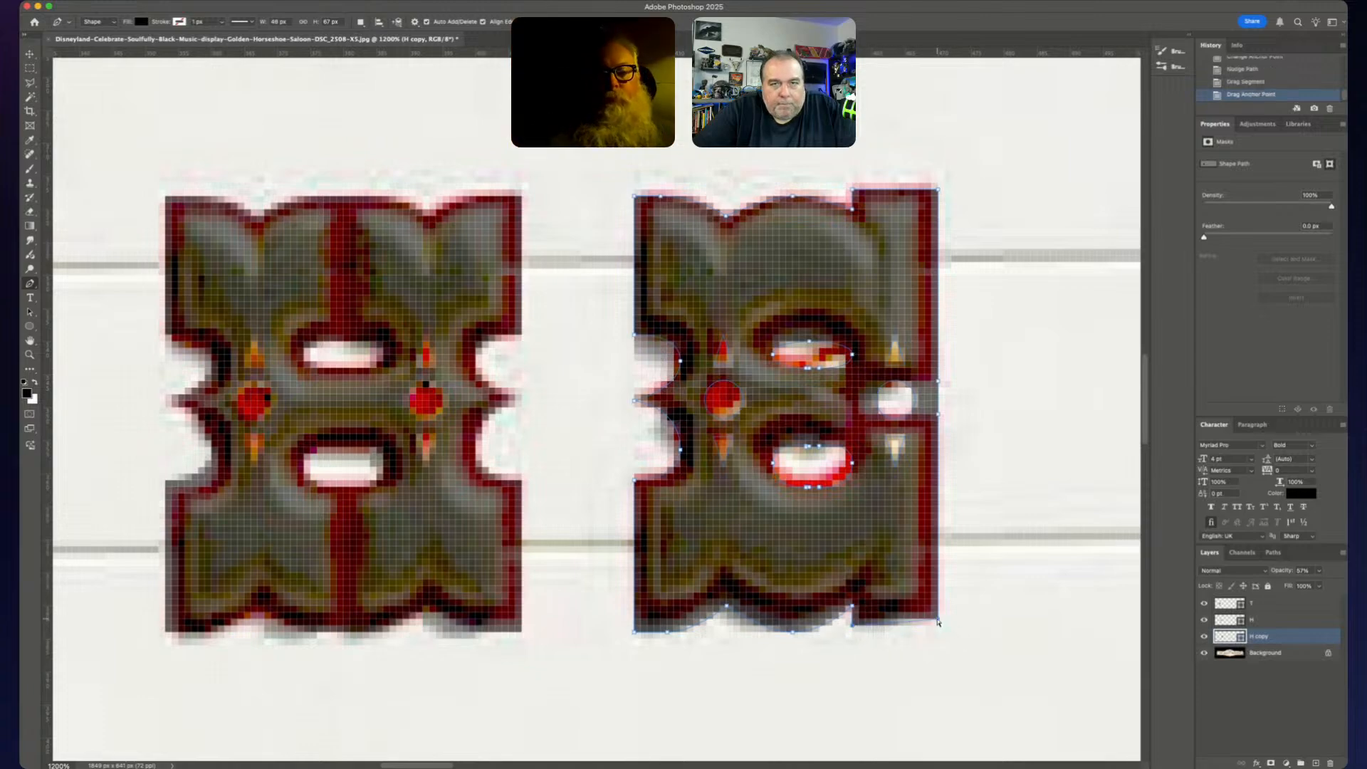
left_click_drag(938, 620, 939, 626)
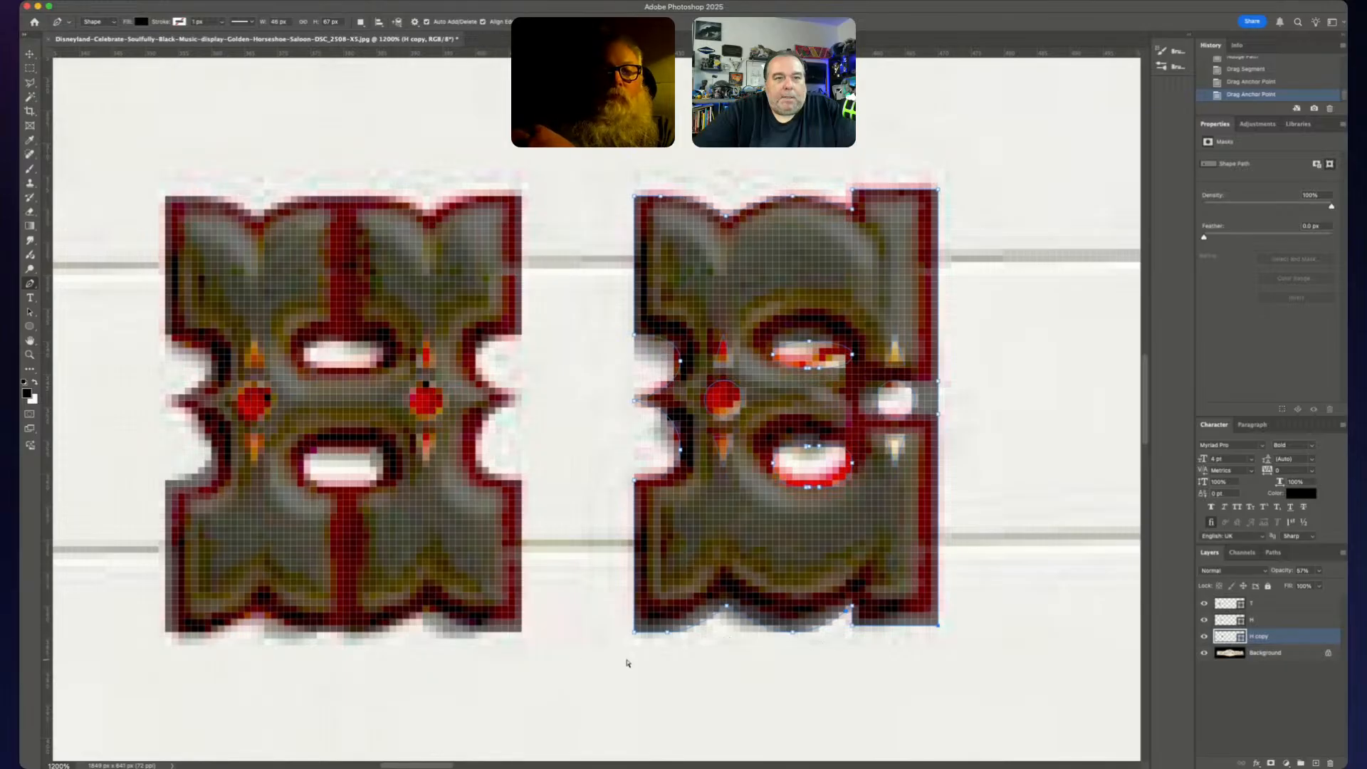
- Raise the bottom scallop points left of the lower serif by one pixel, and shift the letter's whole bottom edge down one pixel
left_click_drag(627, 663, 824, 626)
key("Up")
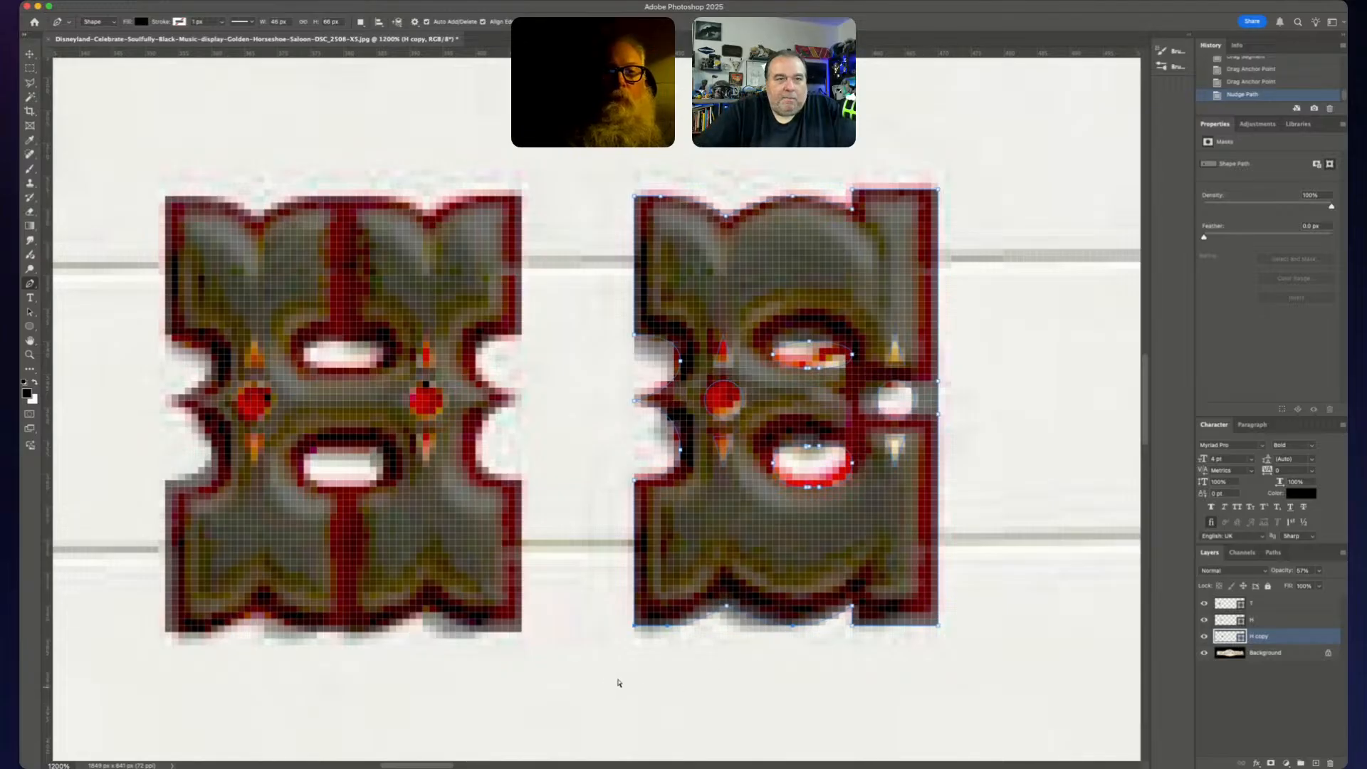
left_click_drag(608, 677, 966, 584)
key("Down")
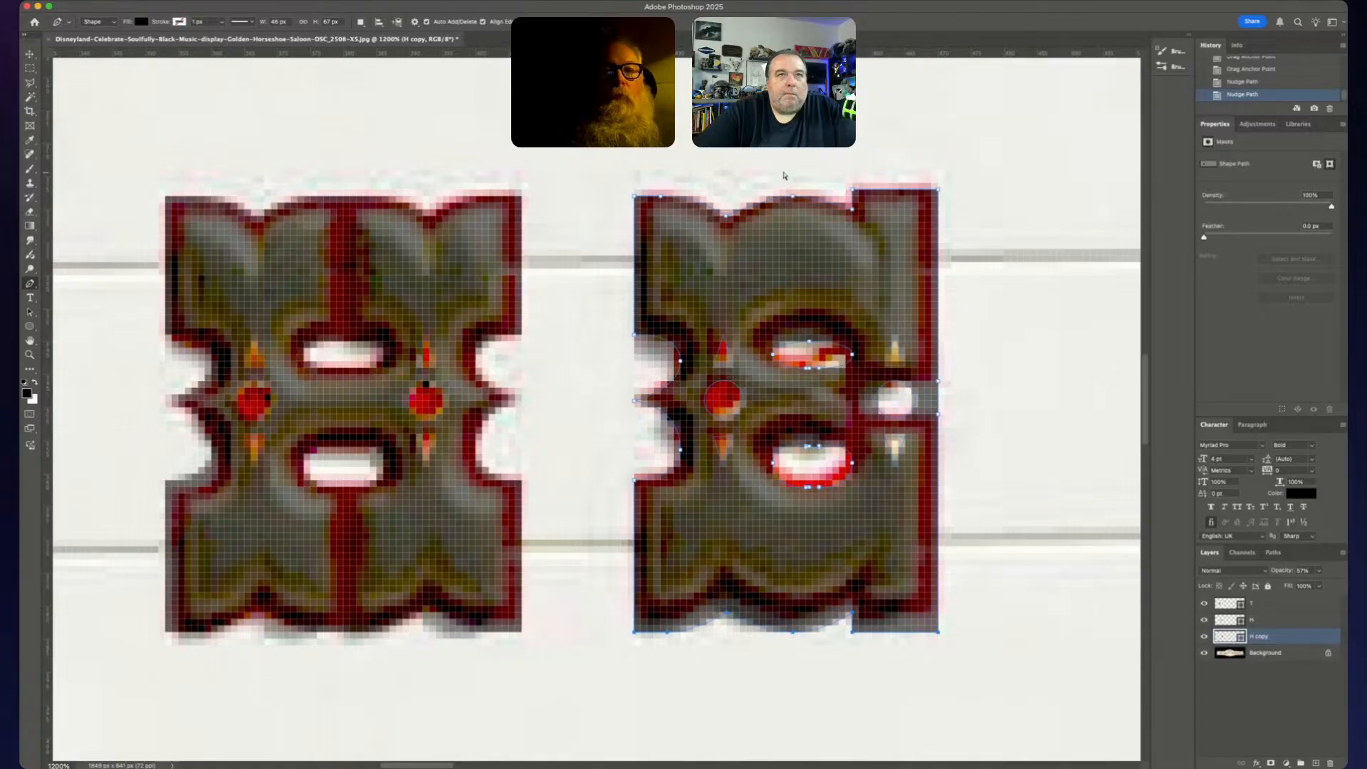
- Select the anchor points along the upper serif's top edge
left_click_drag(849, 169, 998, 220)
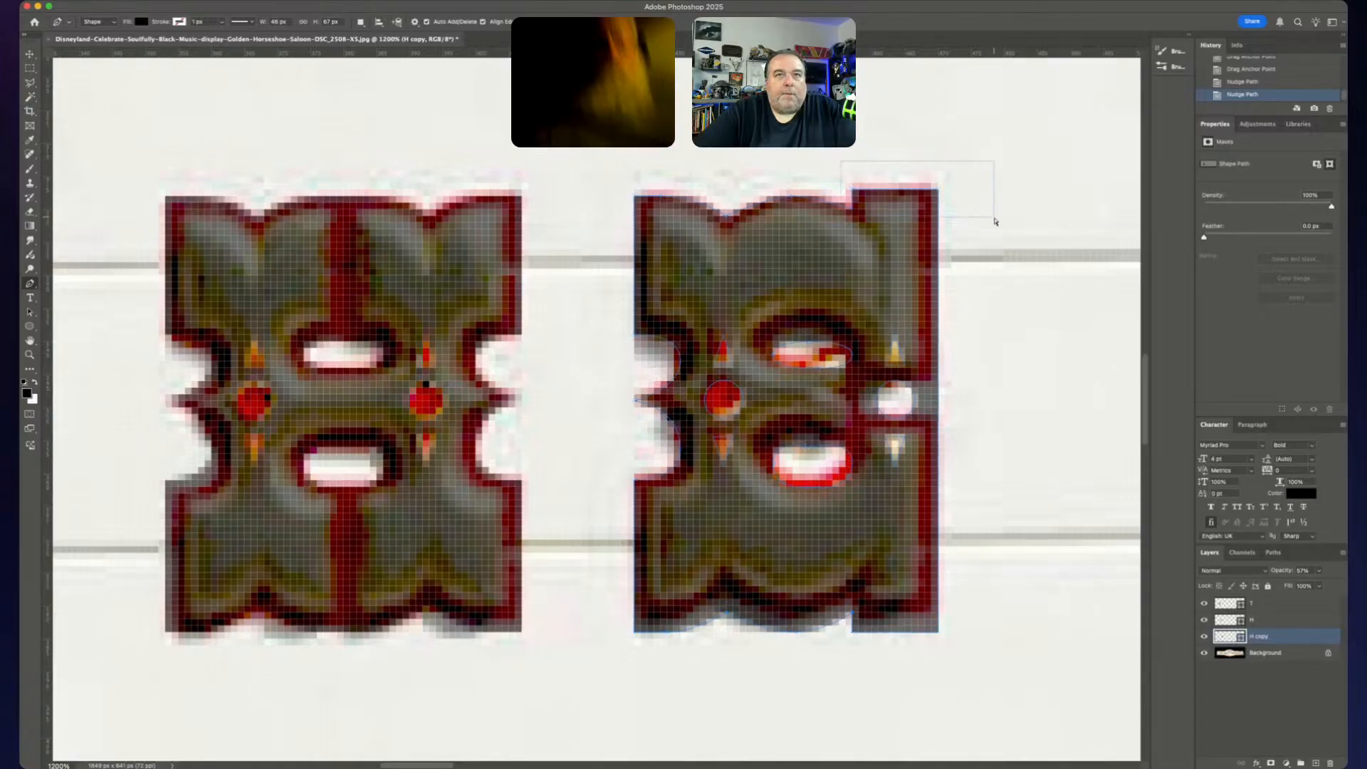
- Nudge the upper-right anchor points of the E shape down 1 px and adjust the inner corner anchor beside them
key("Down")
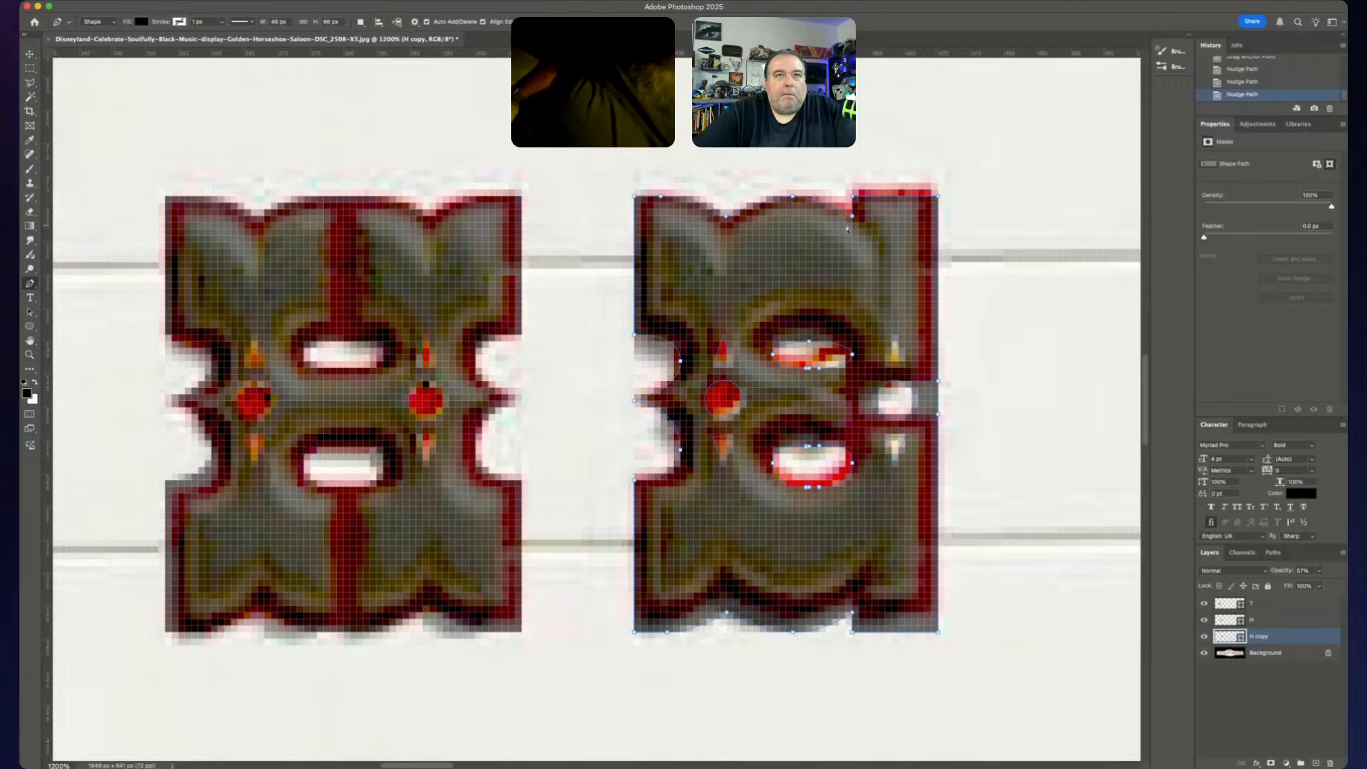
left_click_drag(854, 220, 857, 217)
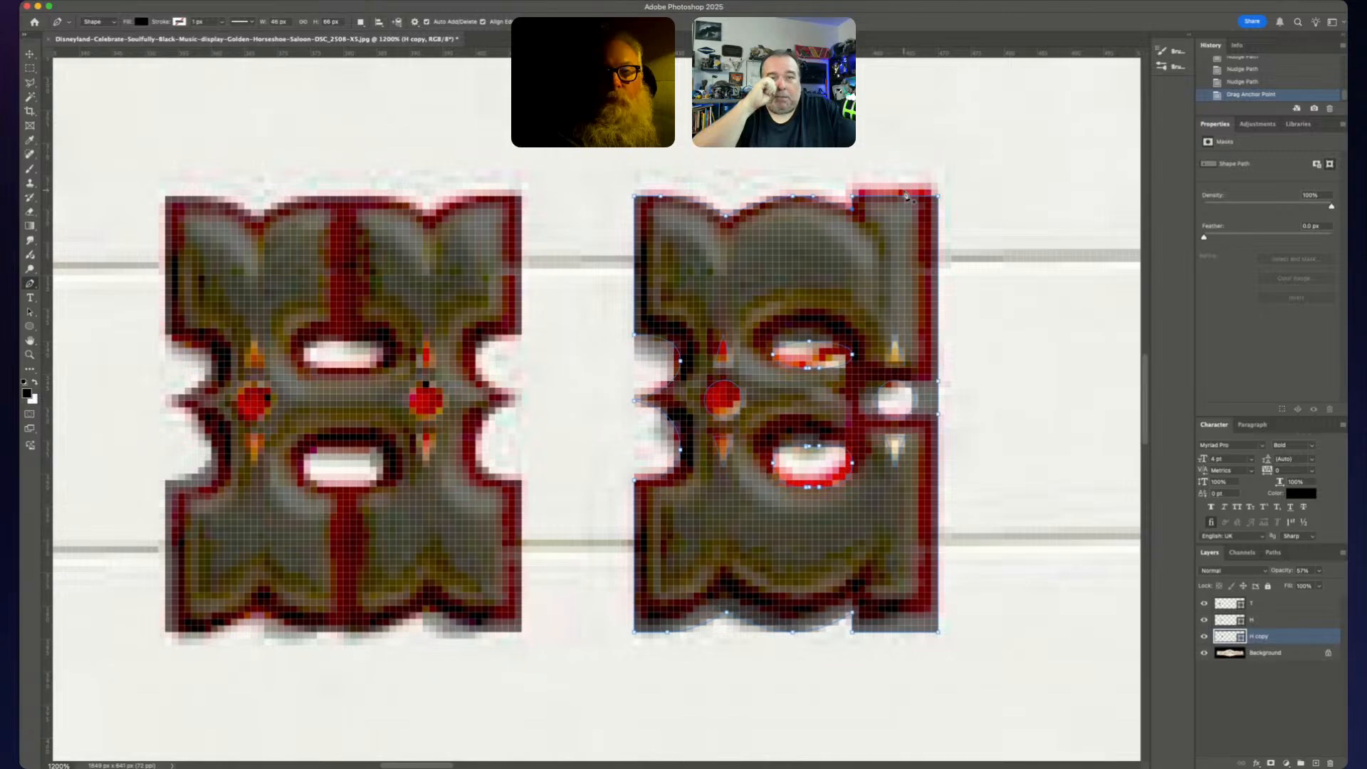
key("super+minus")
key("super+minus")
key("super+minus")
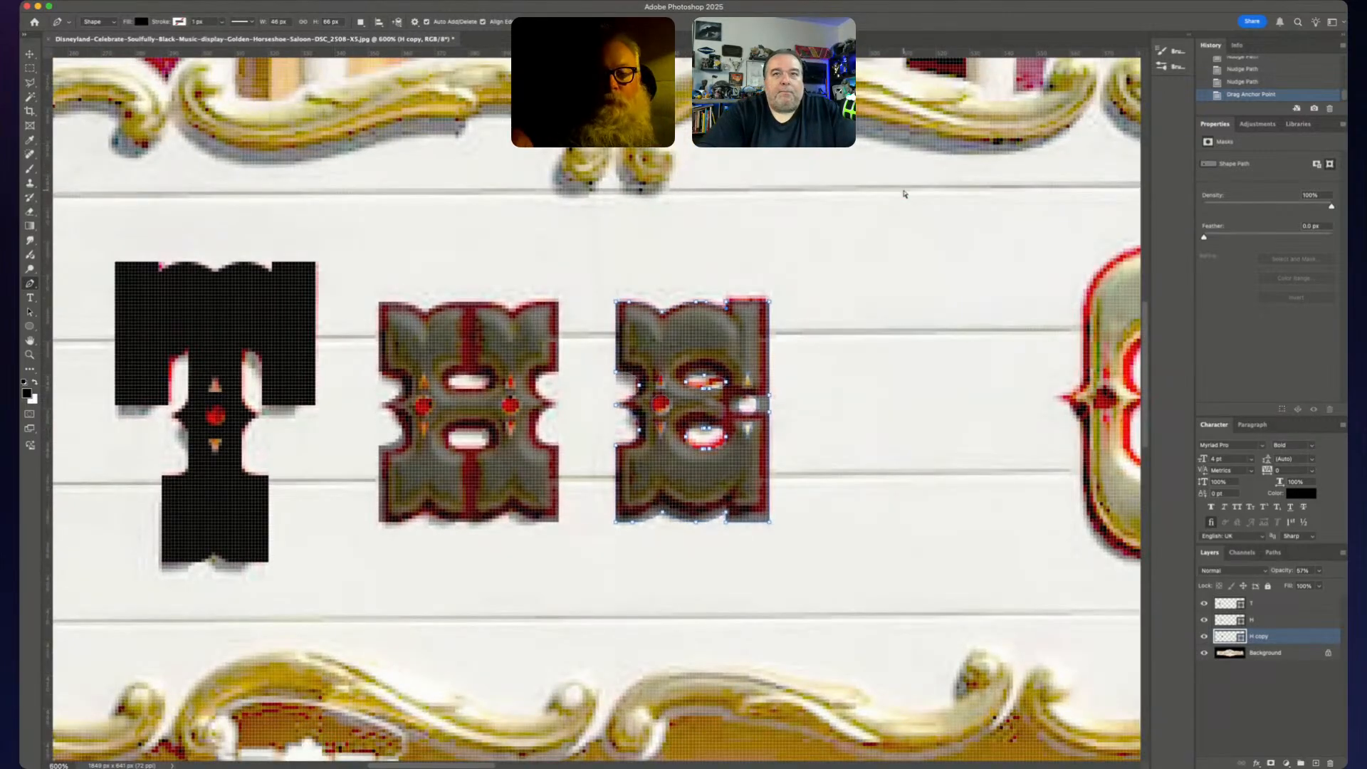
key("super+minus")
key("super+minus")
key("super+minus")
key("super+minus")
key("super+minus")
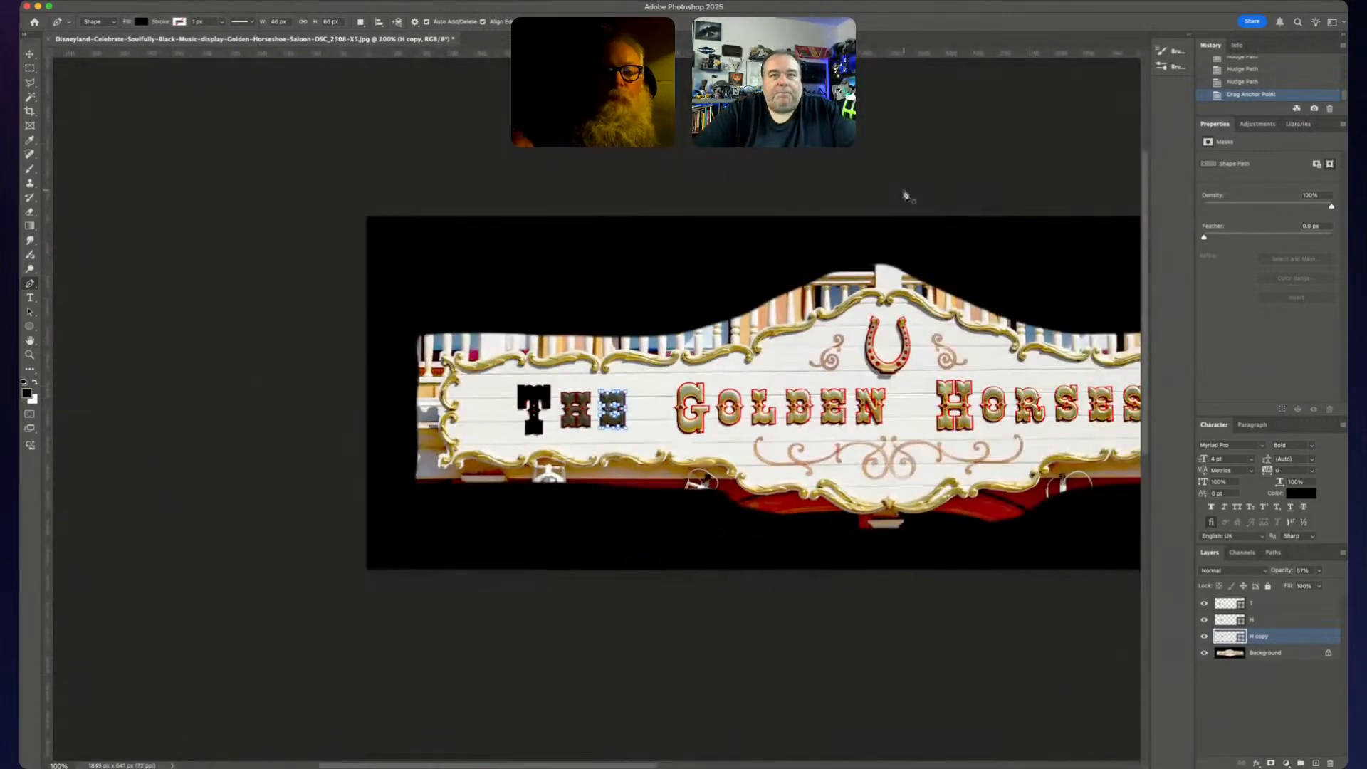
key("super+plus")
key("super+plus")
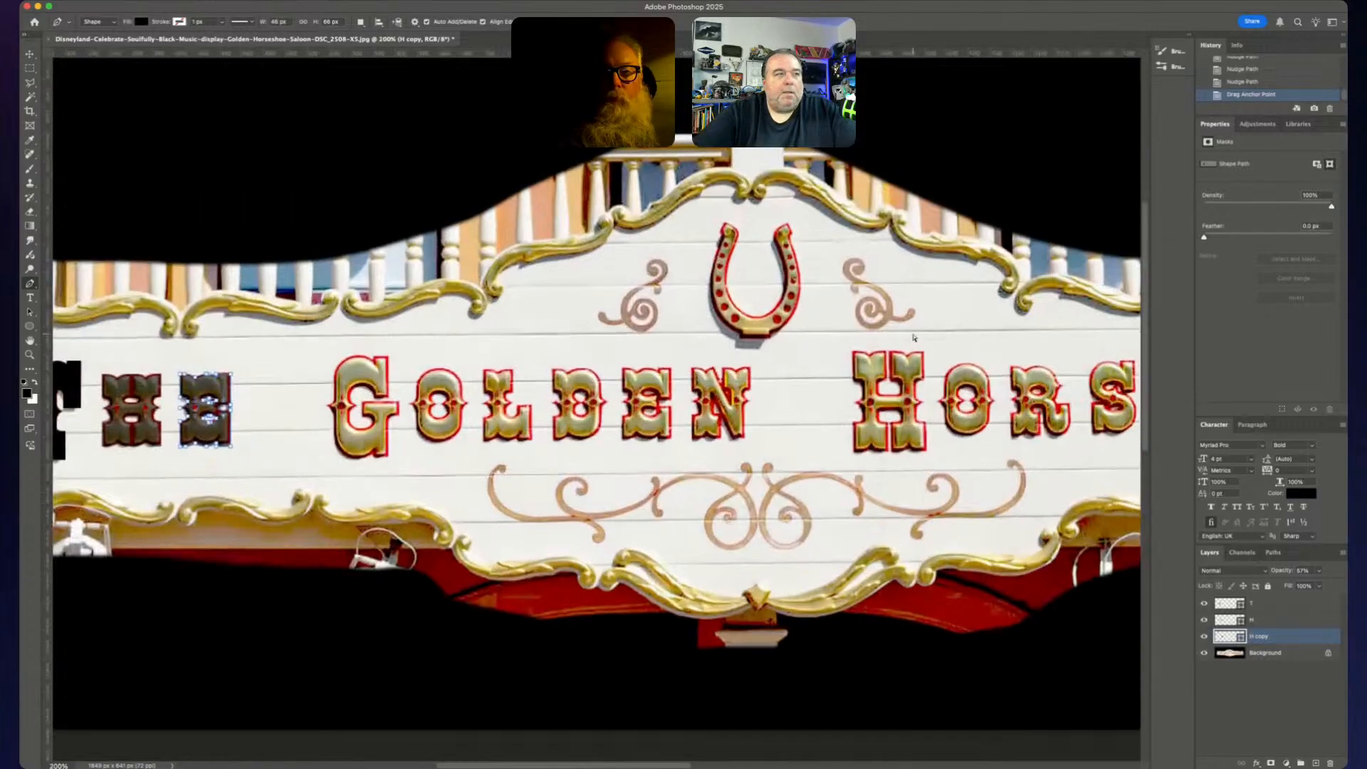
left_click_drag(41, 470, 978, 485)
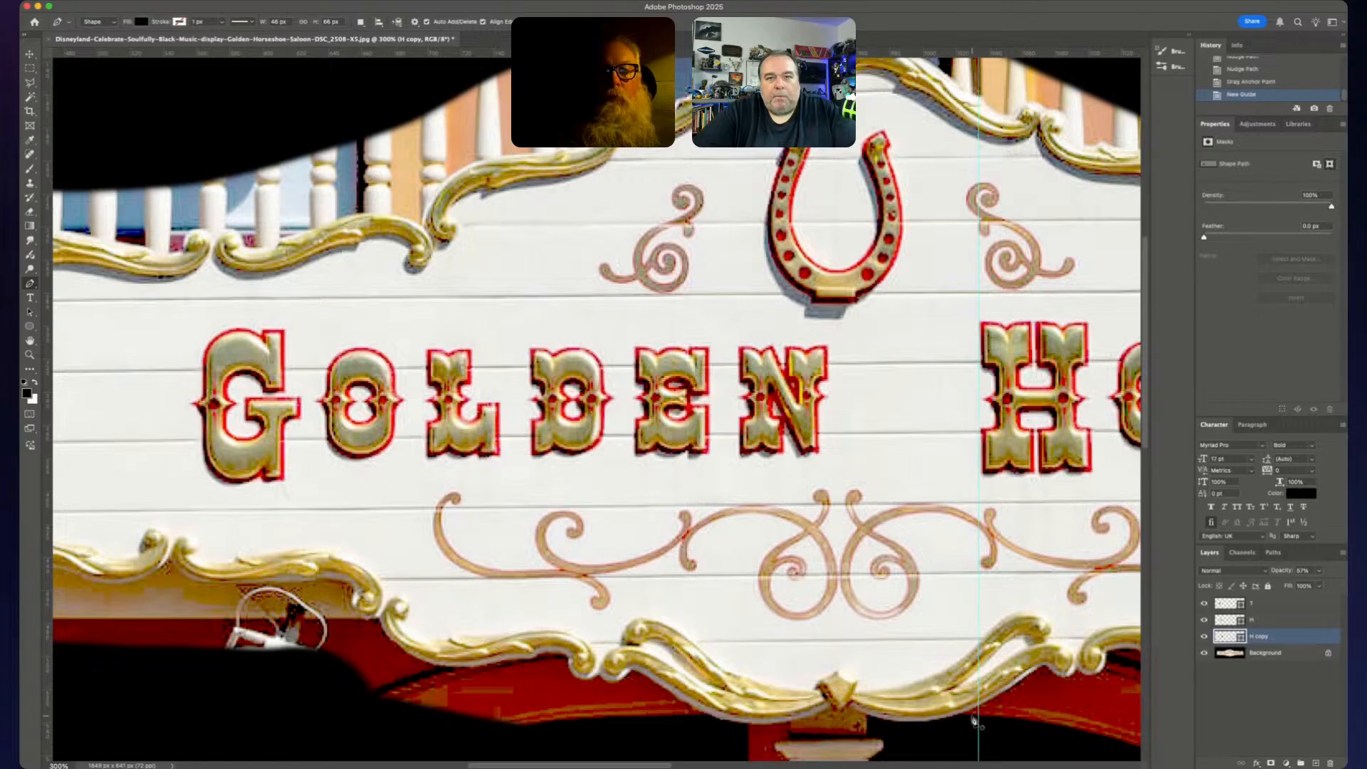
left_click_drag(978, 716, 939, 705)
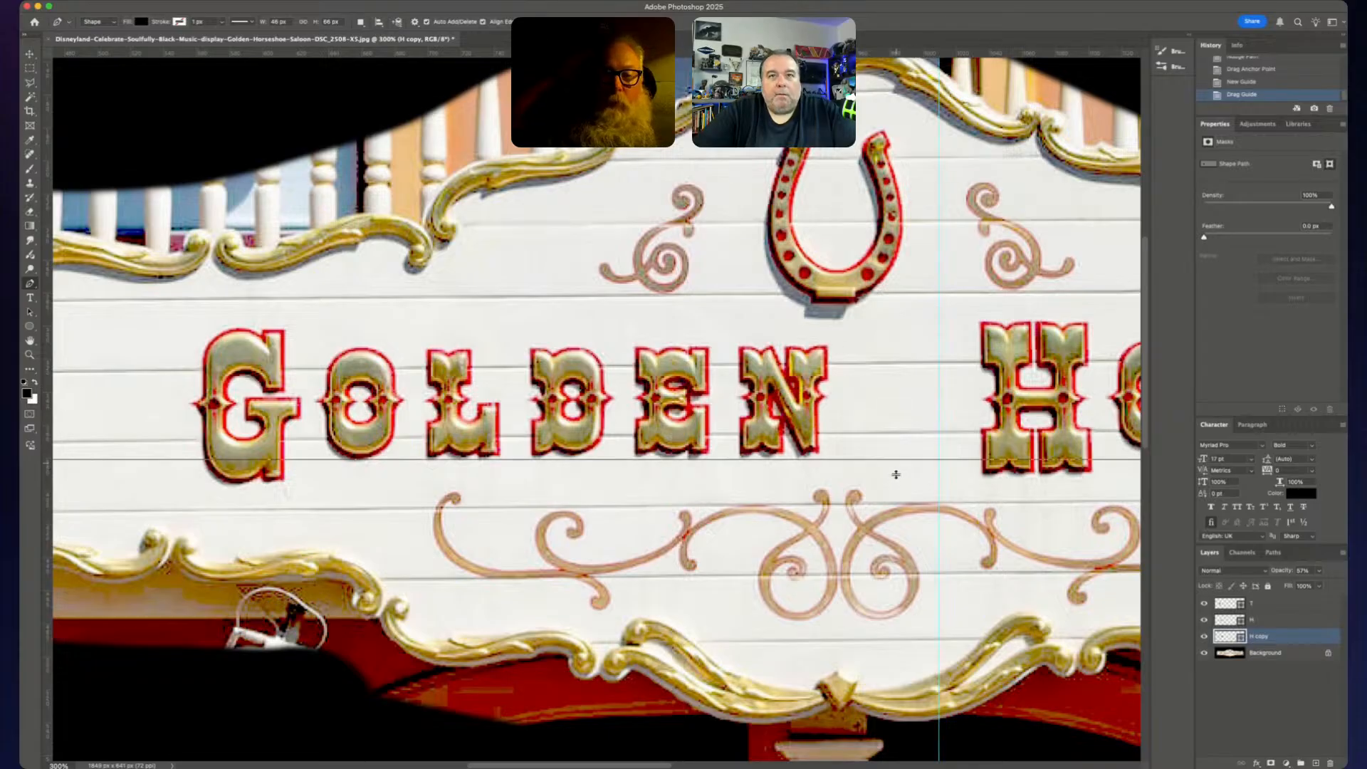
left_click_drag(896, 475, 859, 32)
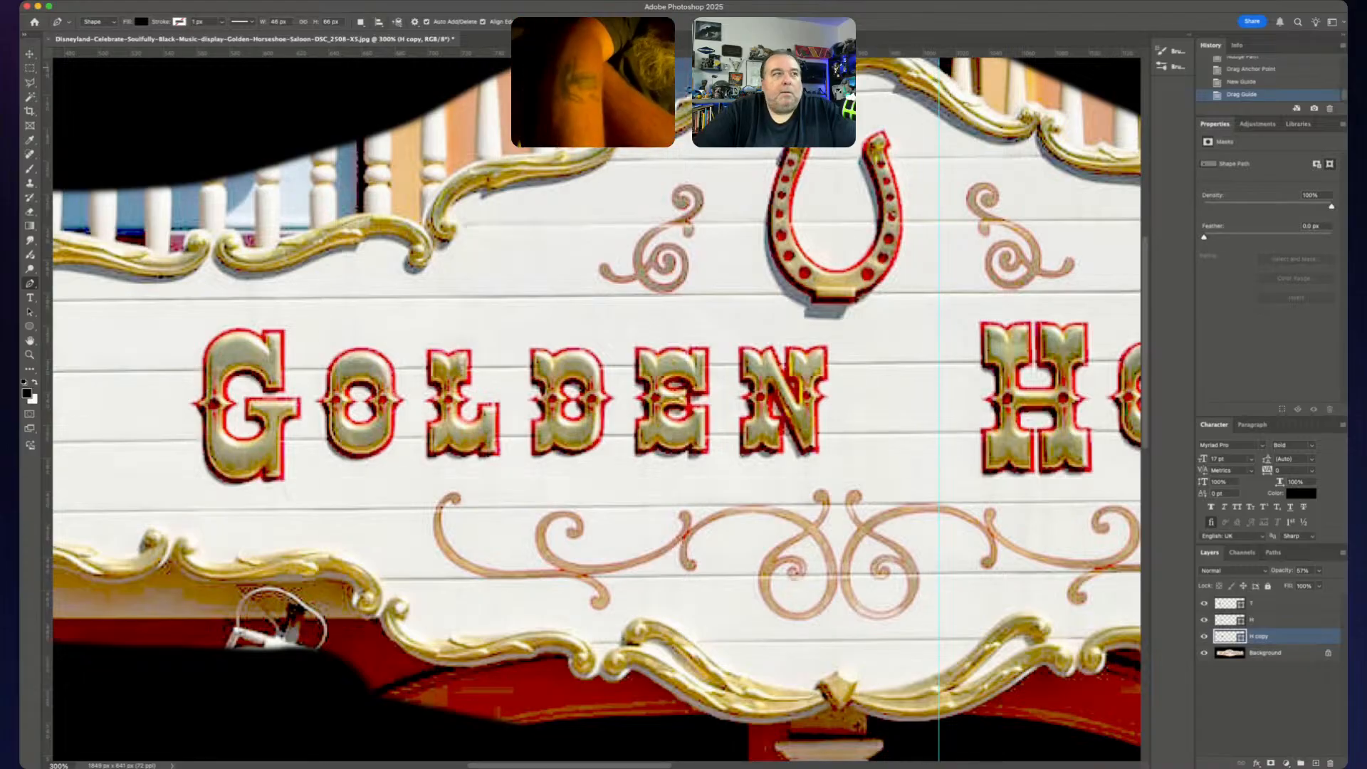
- Delete the small rounded cut-out subpath between the upper and lower arms of the E shape
scroll(490, 447, "left", 13)
scroll(513, 401, "right", 3)
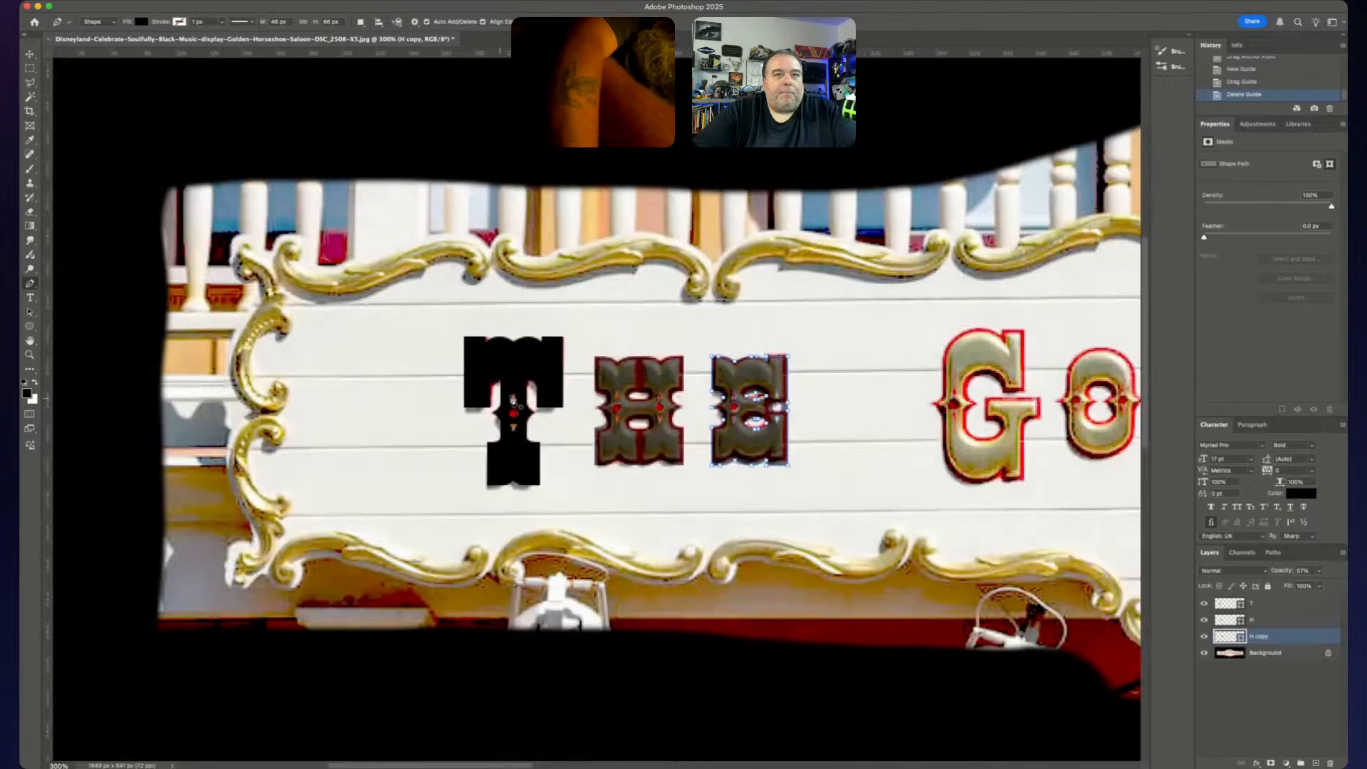
key("super+plus")
key("super+plus")
key("super+plus")
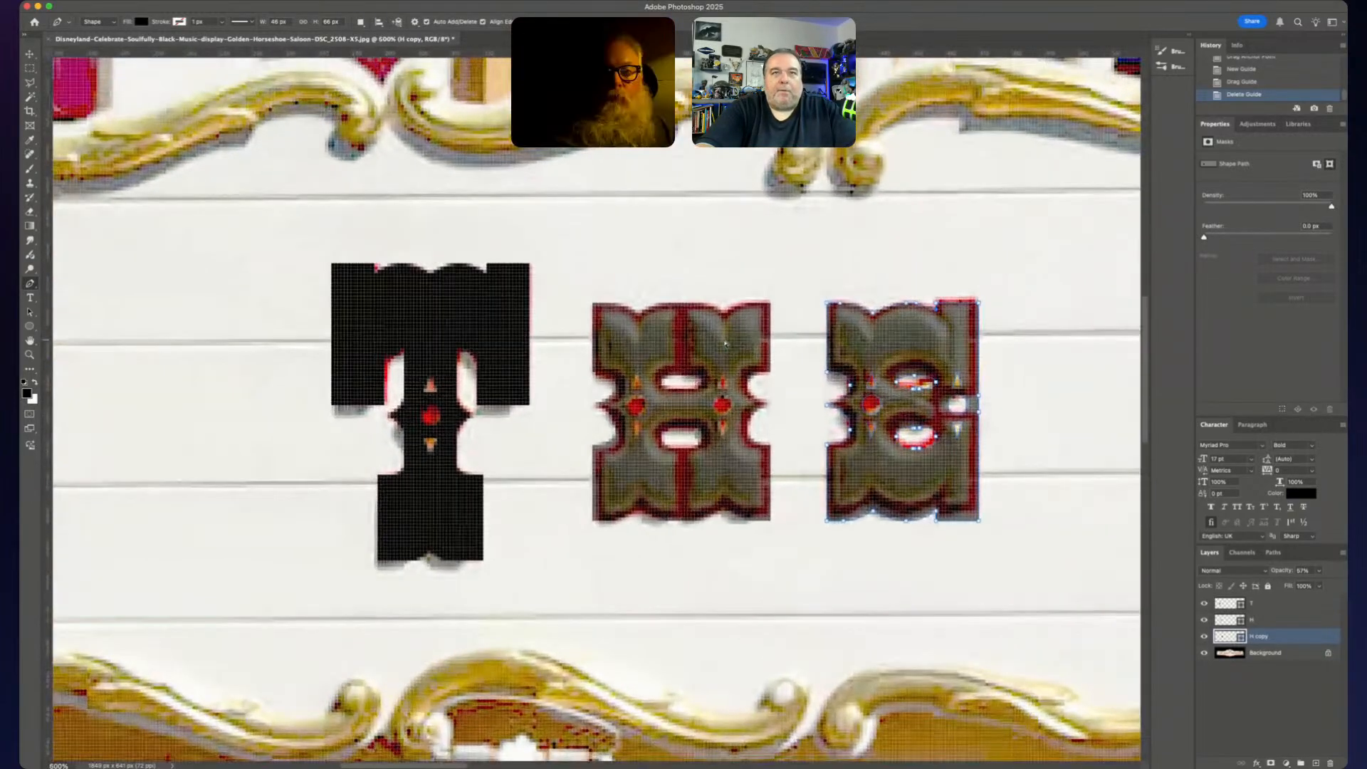
key("super+plus")
key("super+plus")
scroll(712, 349, "right", 3)
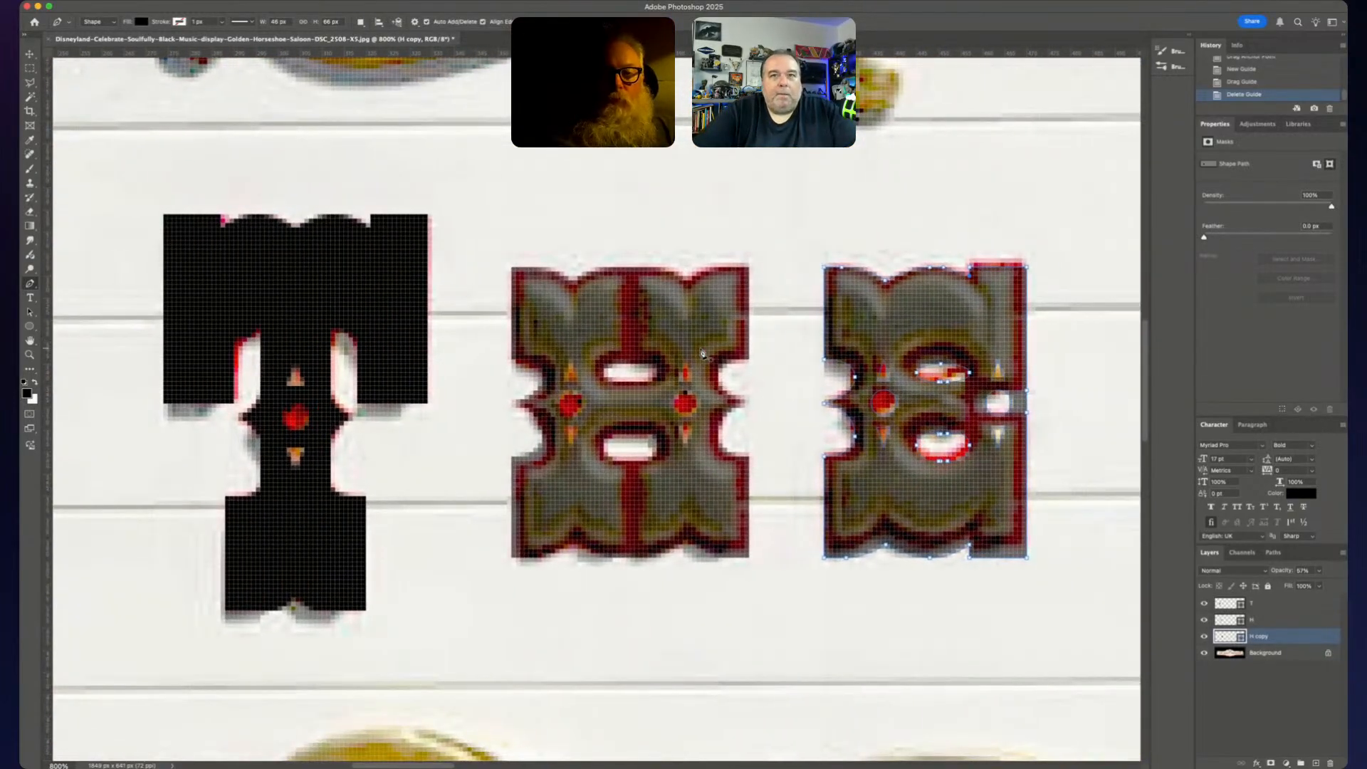
scroll(712, 359, "right", 5)
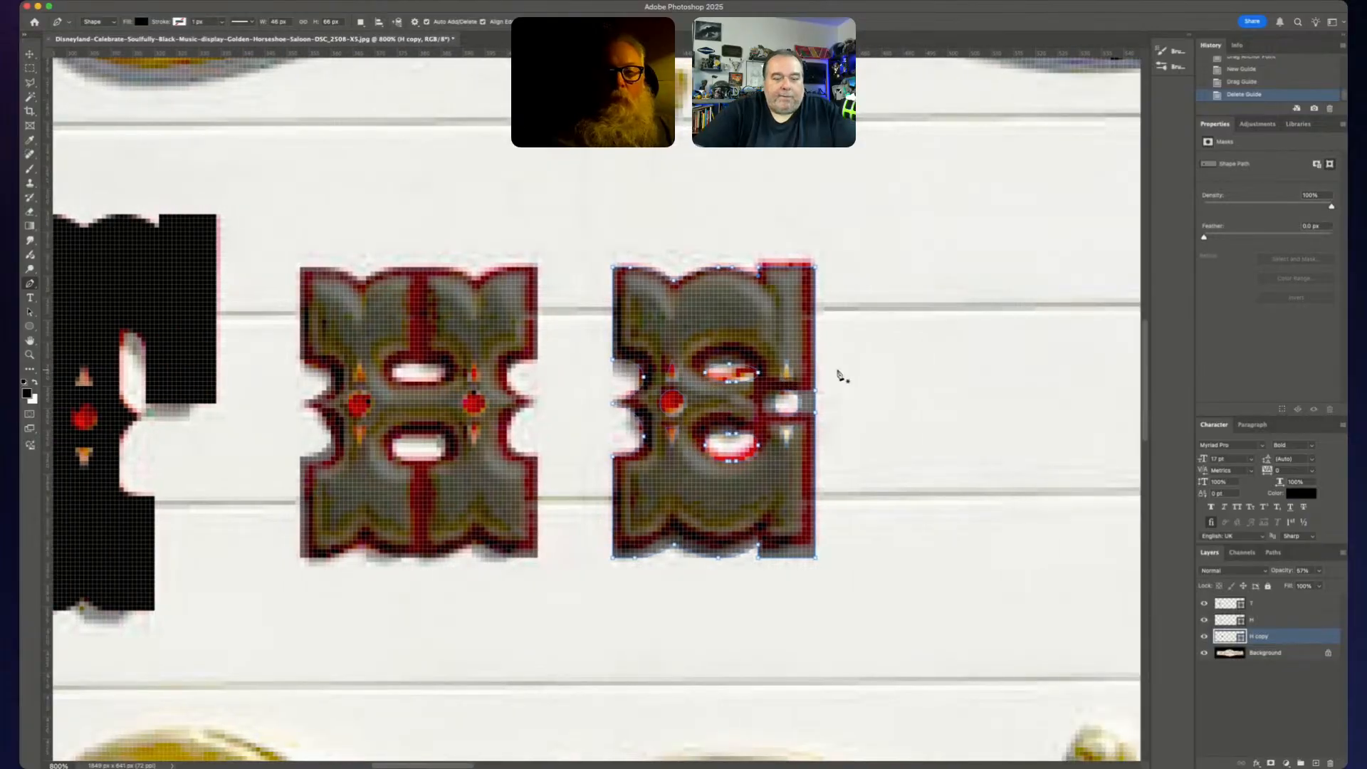
key("super+plus")
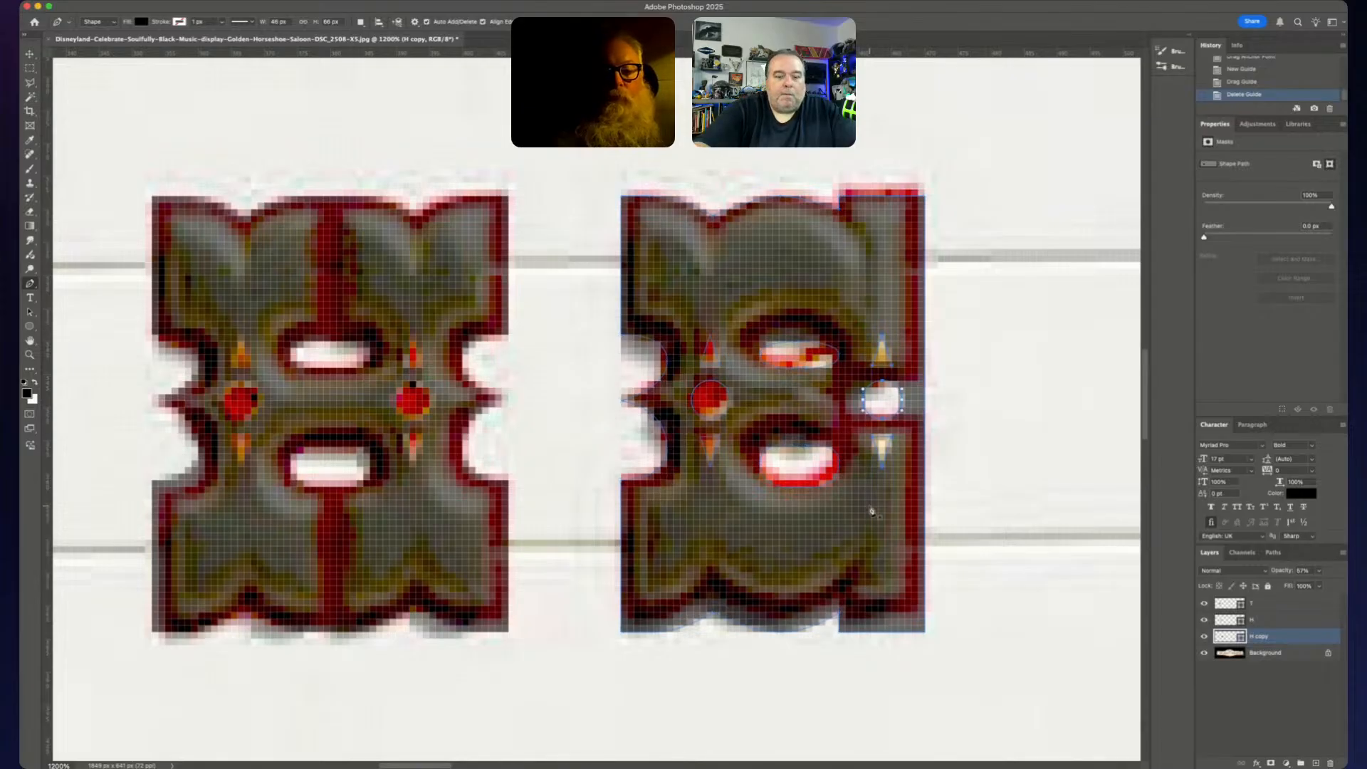
key("BackSpace")
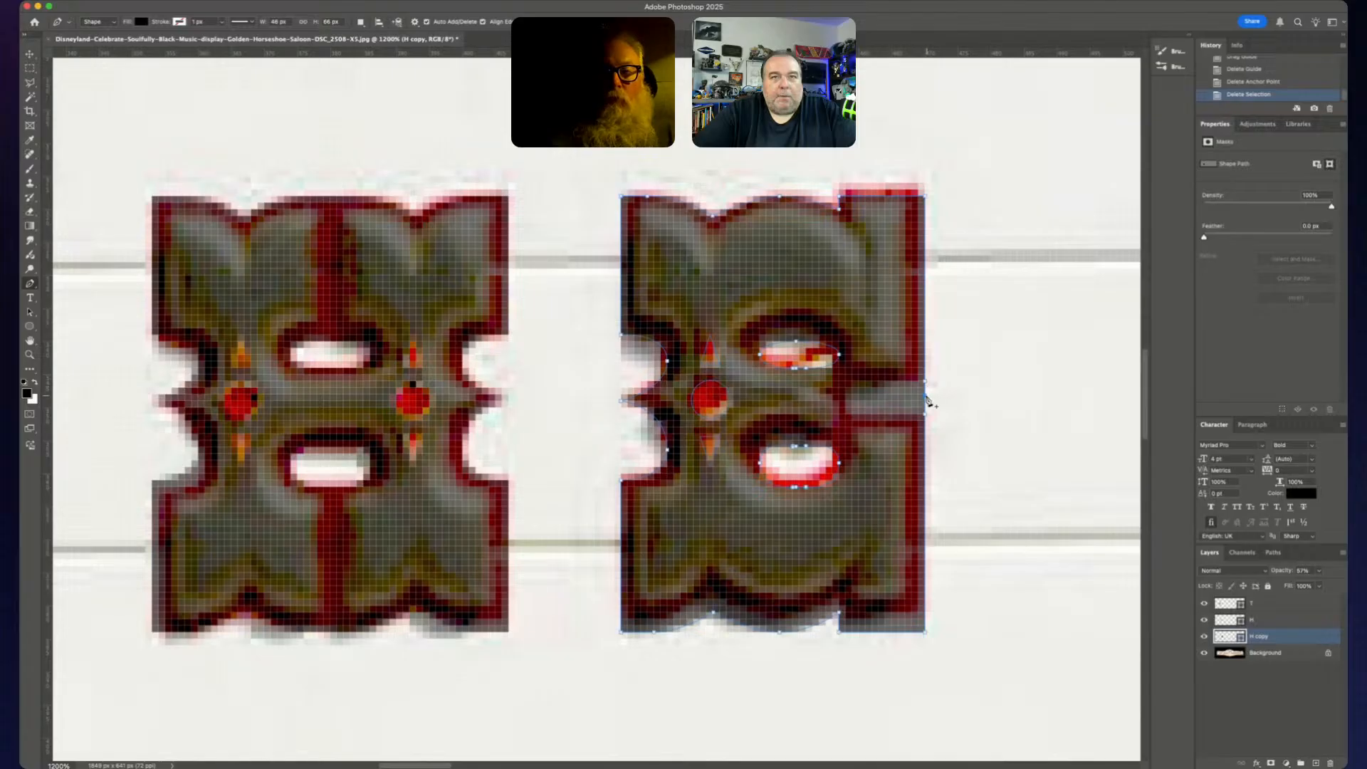
- Add corner anchor points on the right edge of the E and move them inward to form a rectangular slot between its arms
left_click(926, 400, "alt")
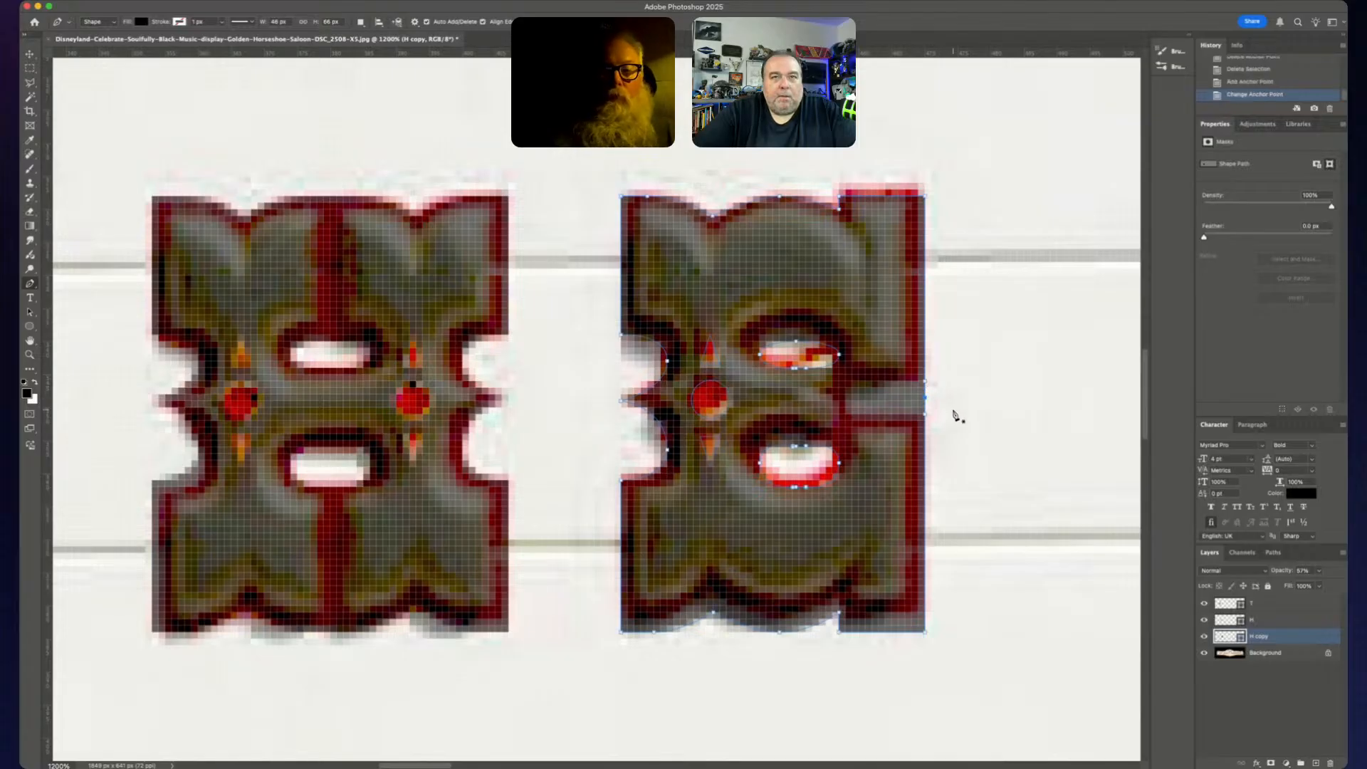
key("shift+Left")
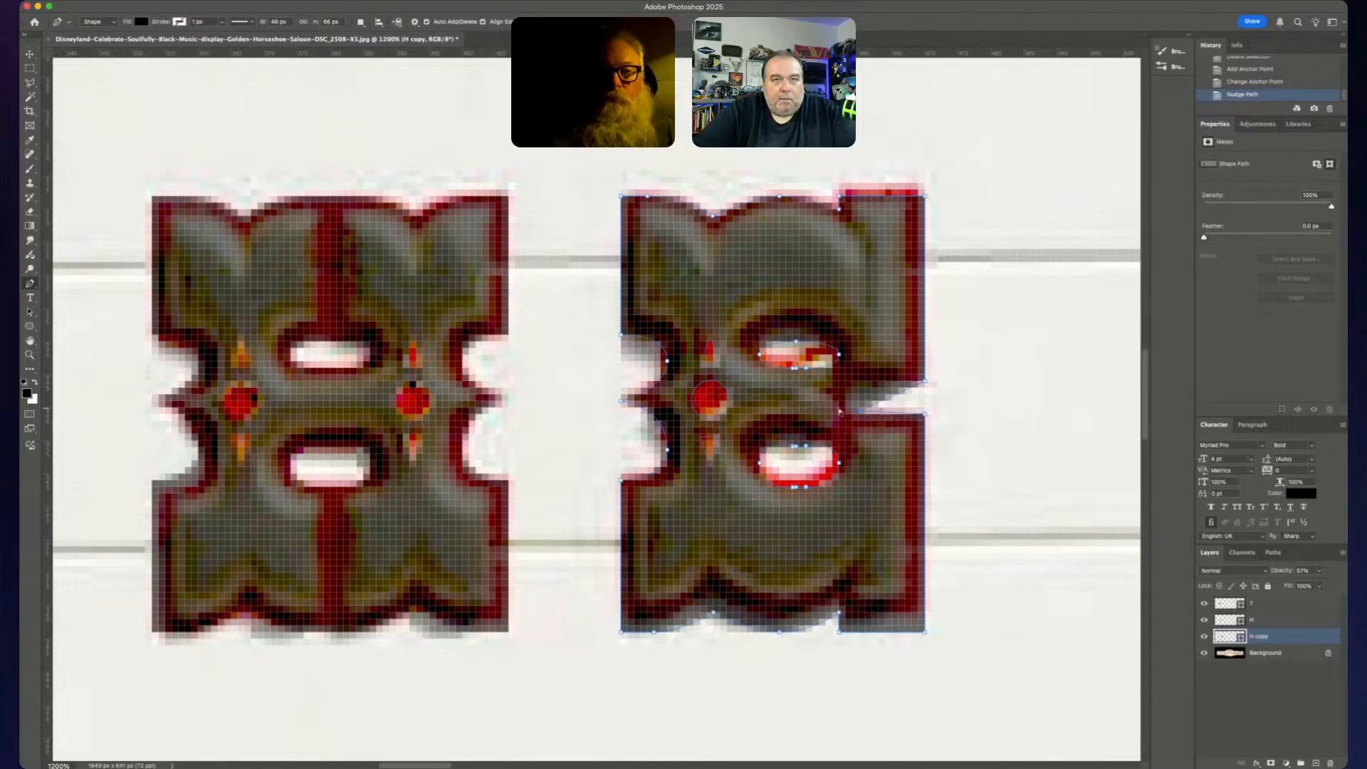
left_click_drag(849, 417, 852, 418)
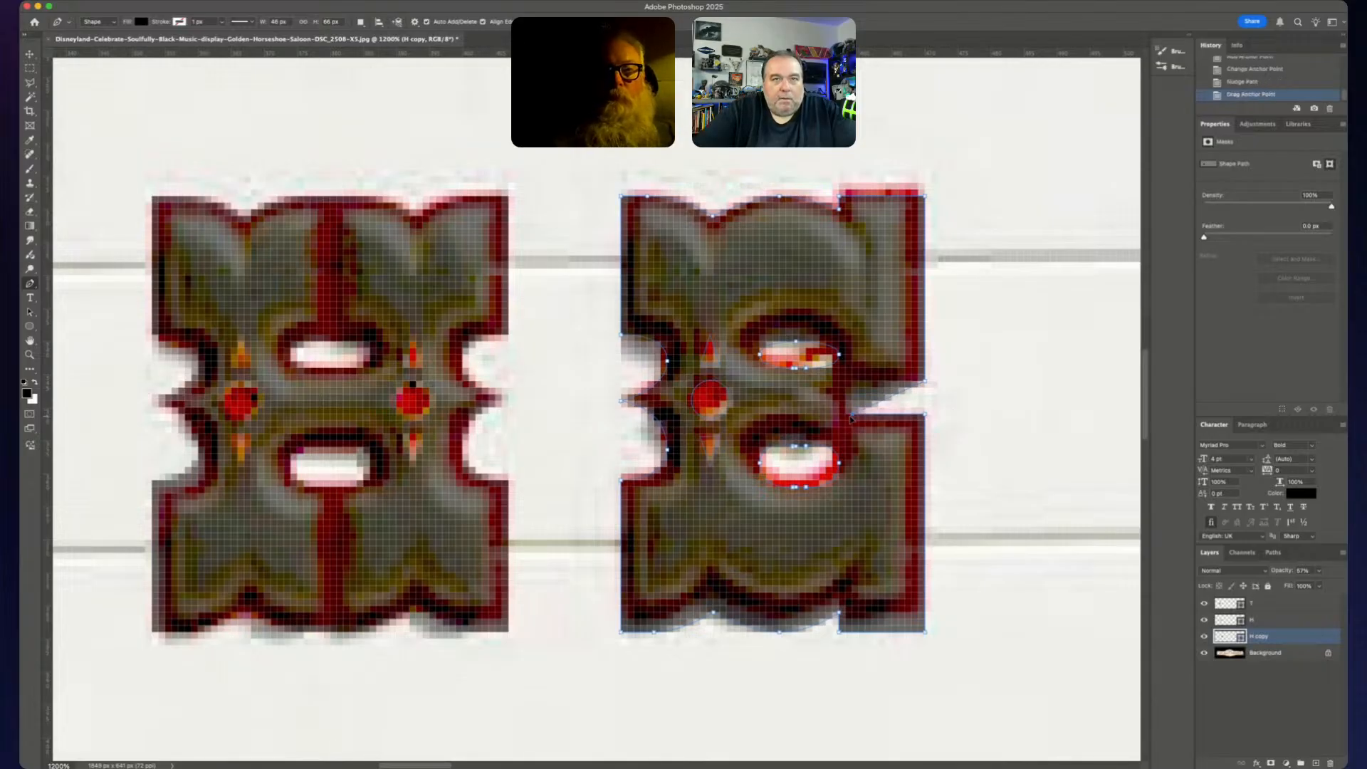
left_click(883, 404)
left_click(857, 396, "alt")
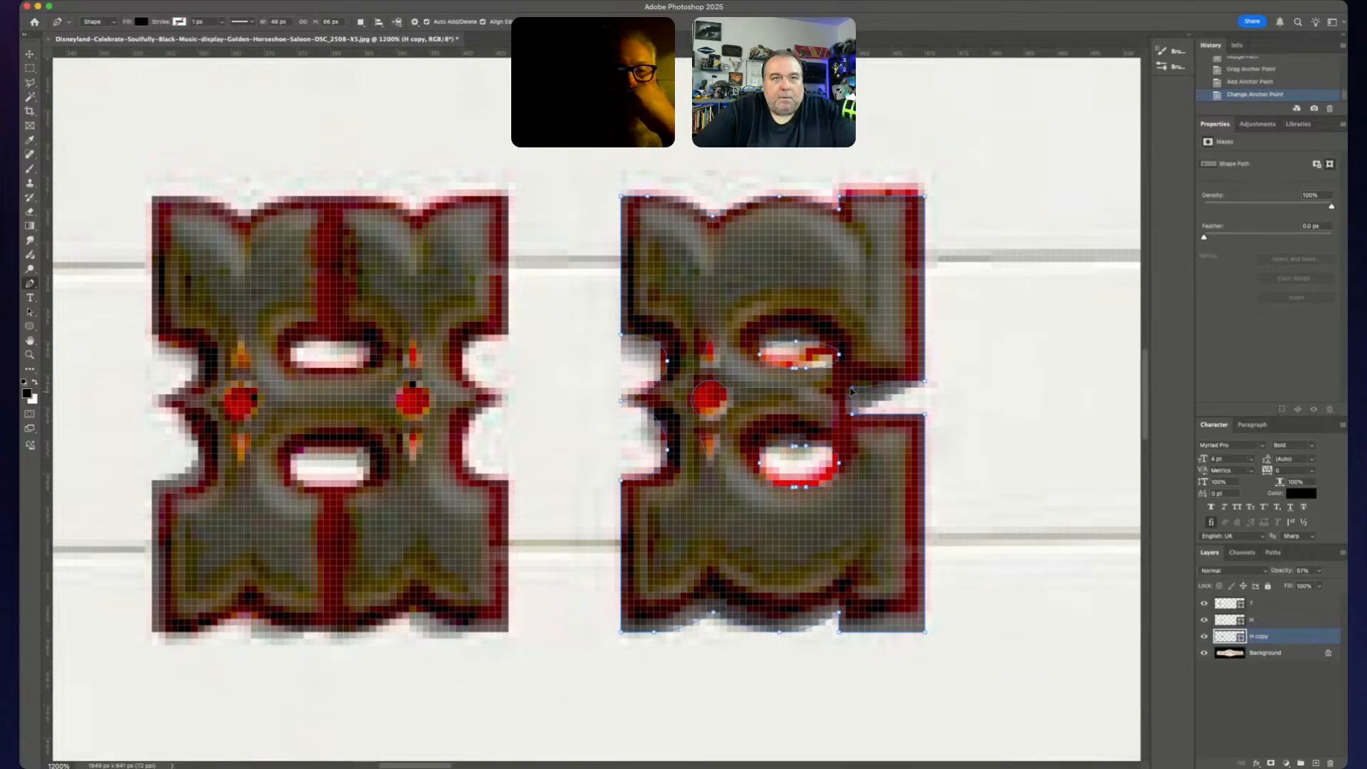
left_click_drag(856, 395, 924, 390)
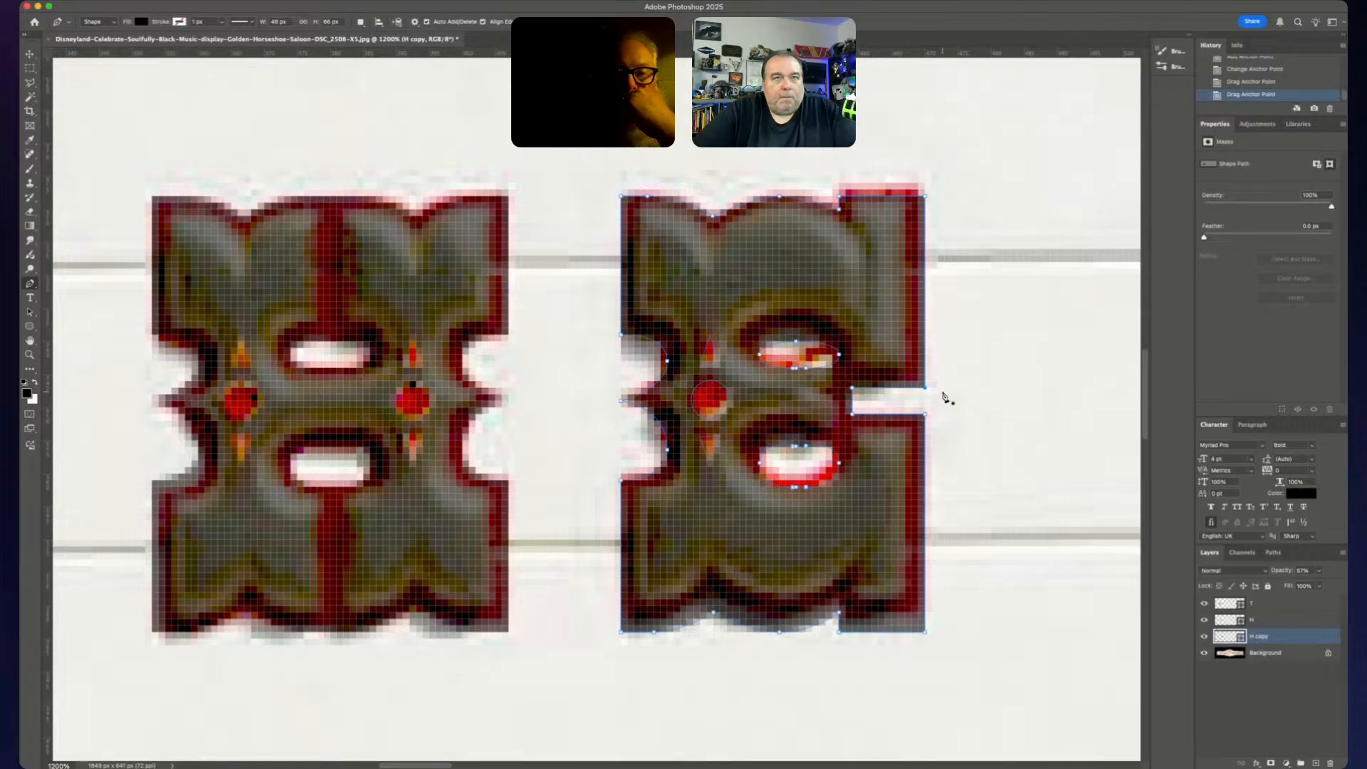
left_click_drag(841, 358, 831, 354)
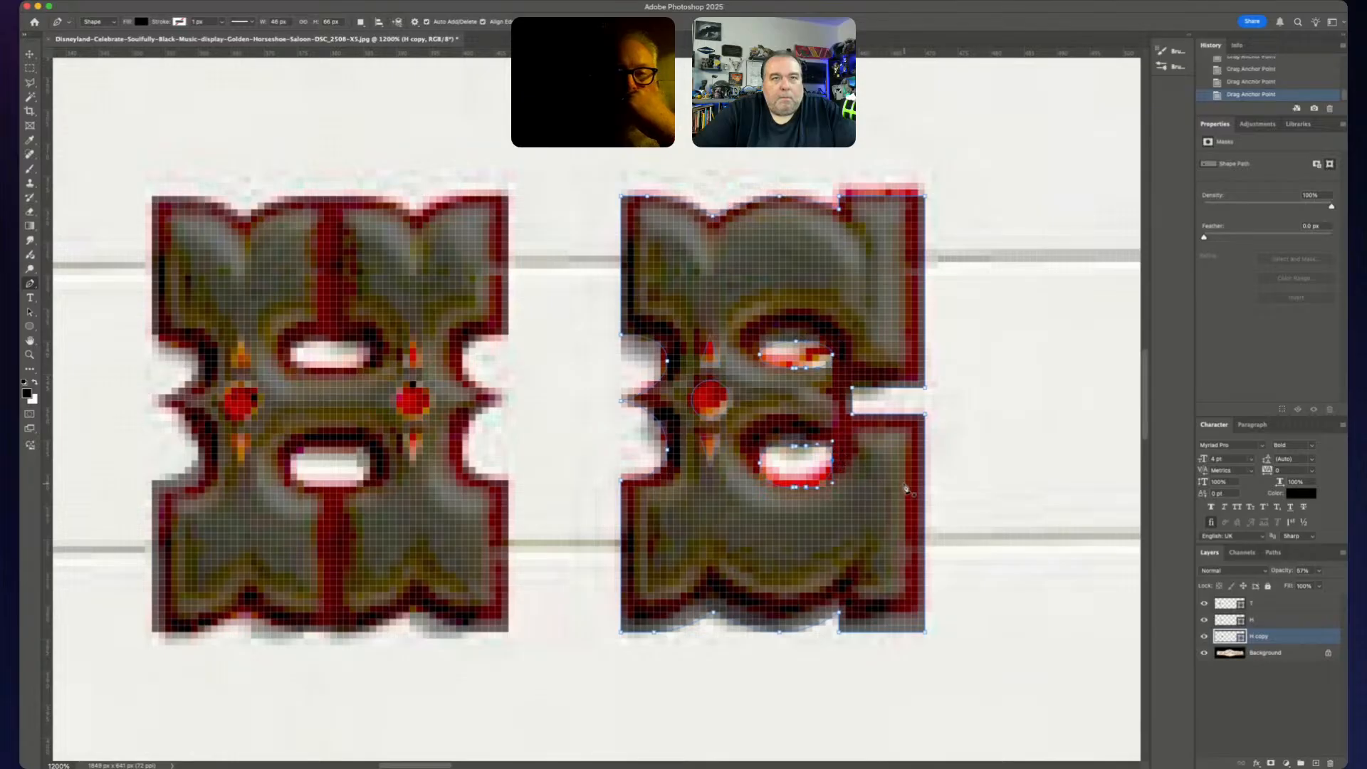
key("super+z")
key("super+z")
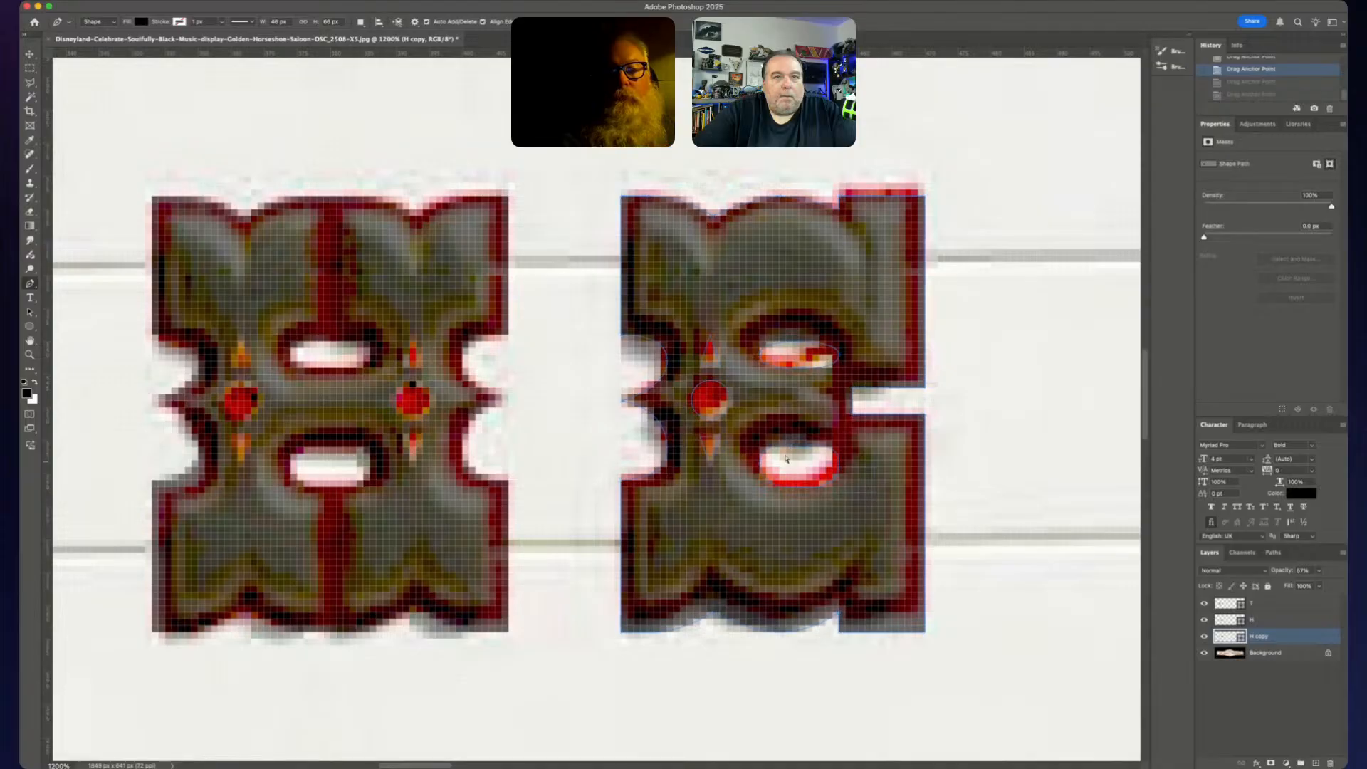
key("Up")
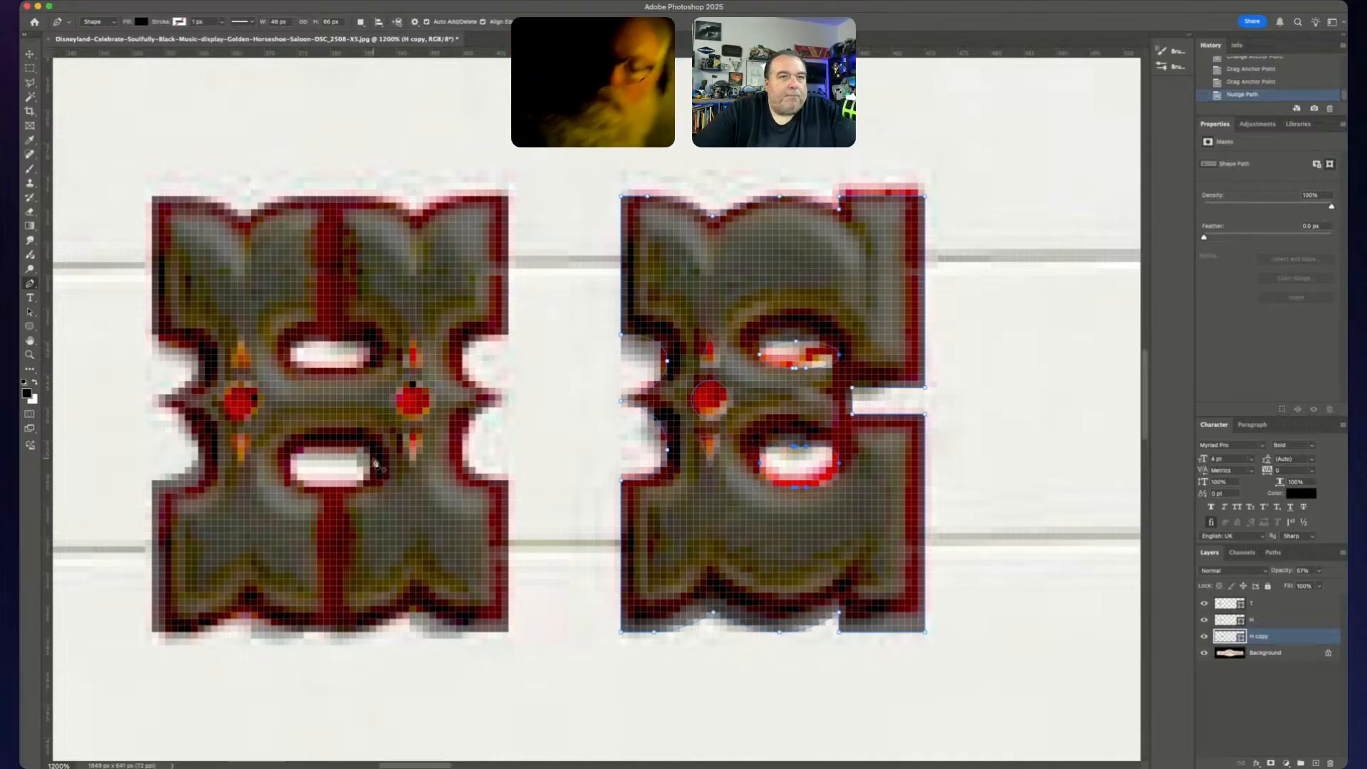
key("shift+Left")
key("shift+Left")
key("shift+Left")
key("shift+Left")
key("shift+Left")
key("shift+Left")
key("shift+Left")
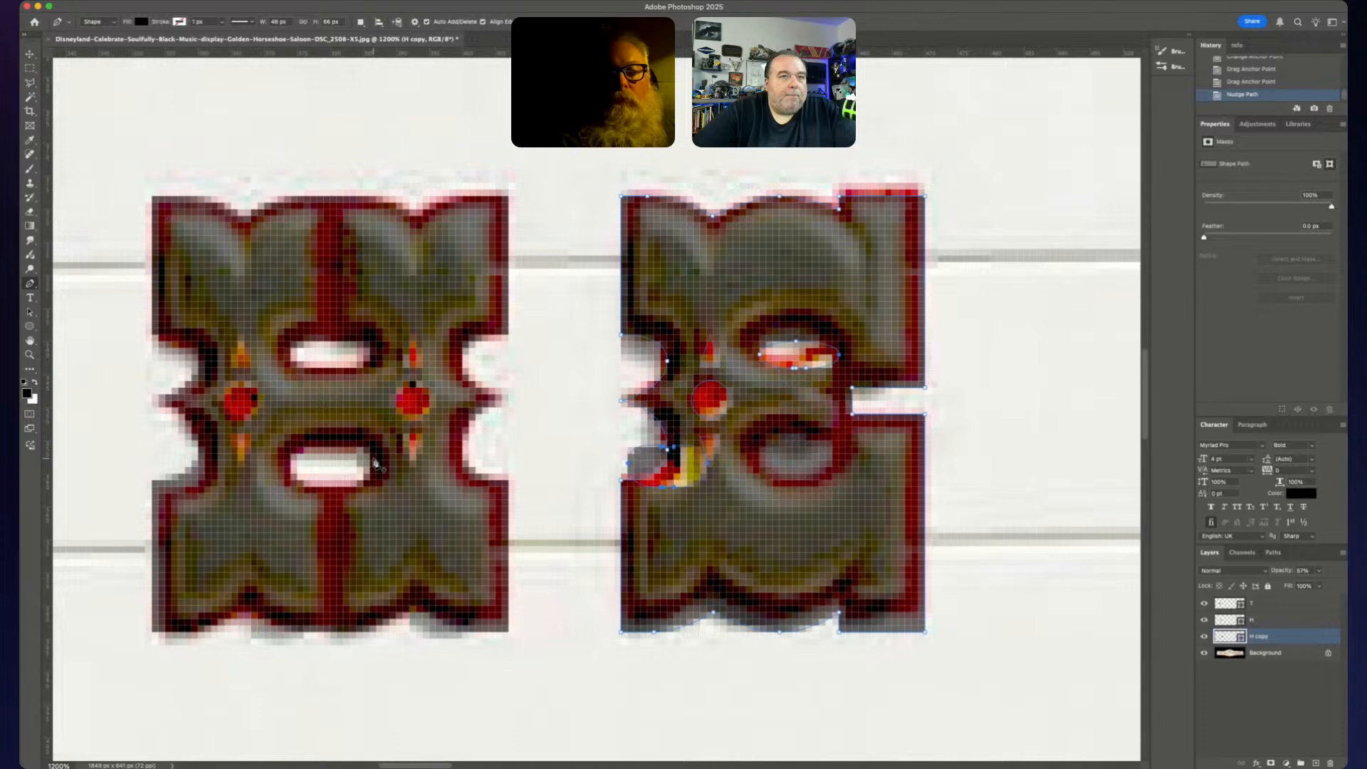
key("shift+Right")
key("shift+Right")
key("shift+Right")
key("shift+Right")
key("shift+Right")
key("shift+Right")
key("shift+Right")
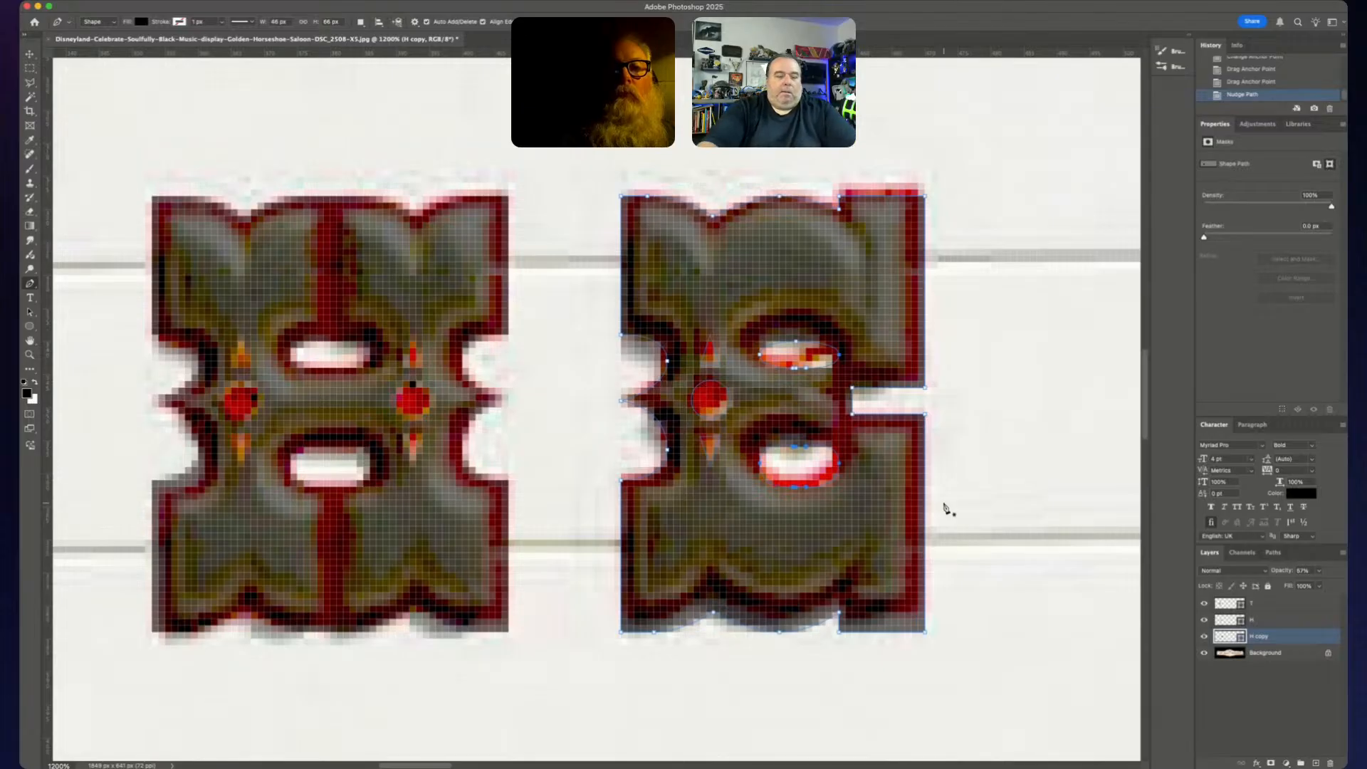
- Set the opacity of the H copy and H letter layers to 100%
key("v")
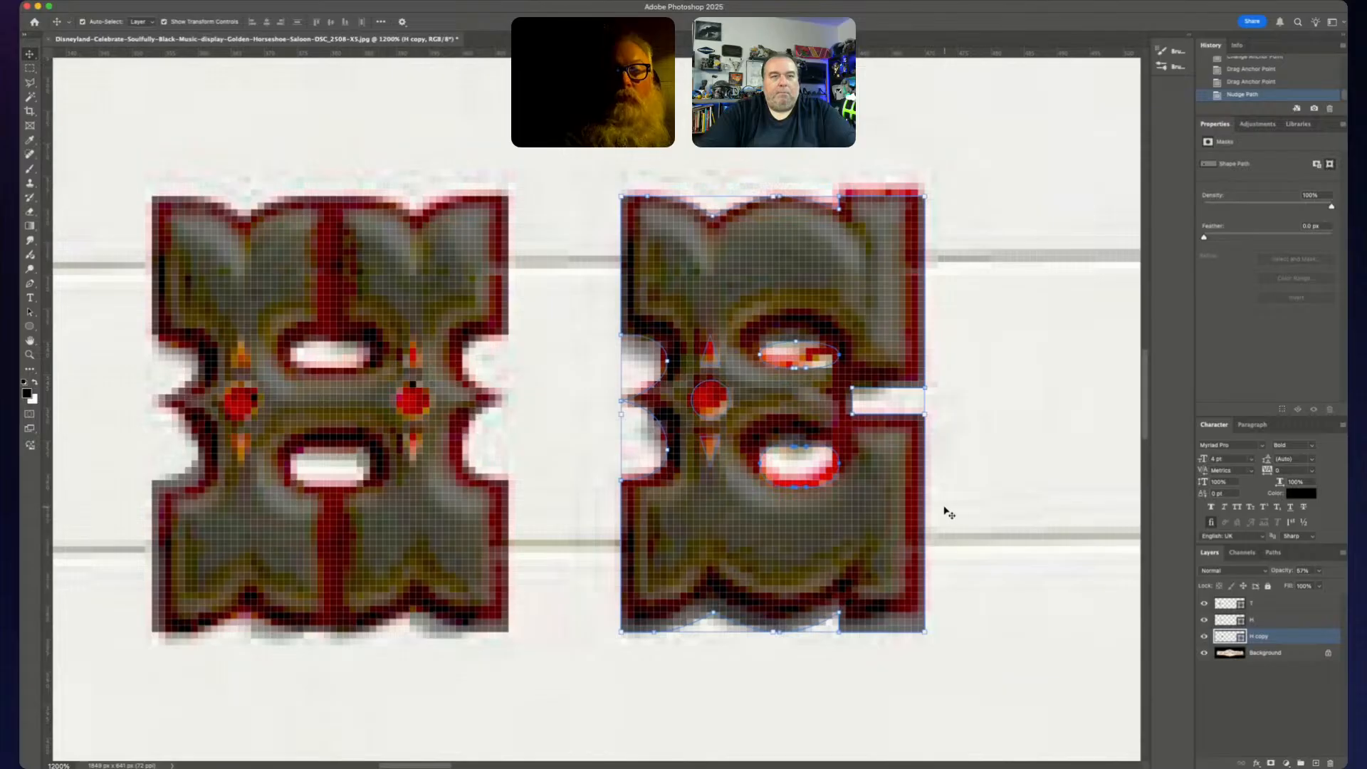
key("super+minus")
key("super+minus")
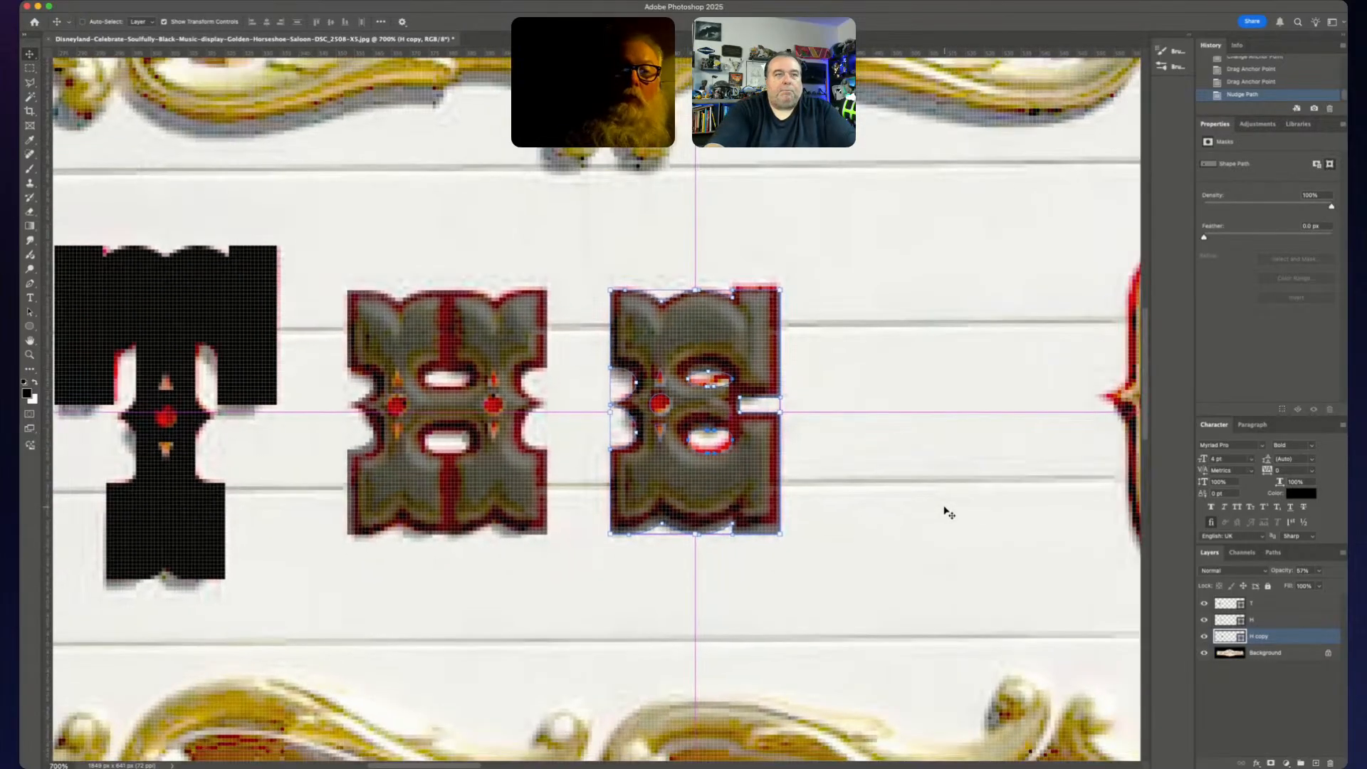
key("super+minus")
key("super+minus")
key("super+minus")
key("super+minus")
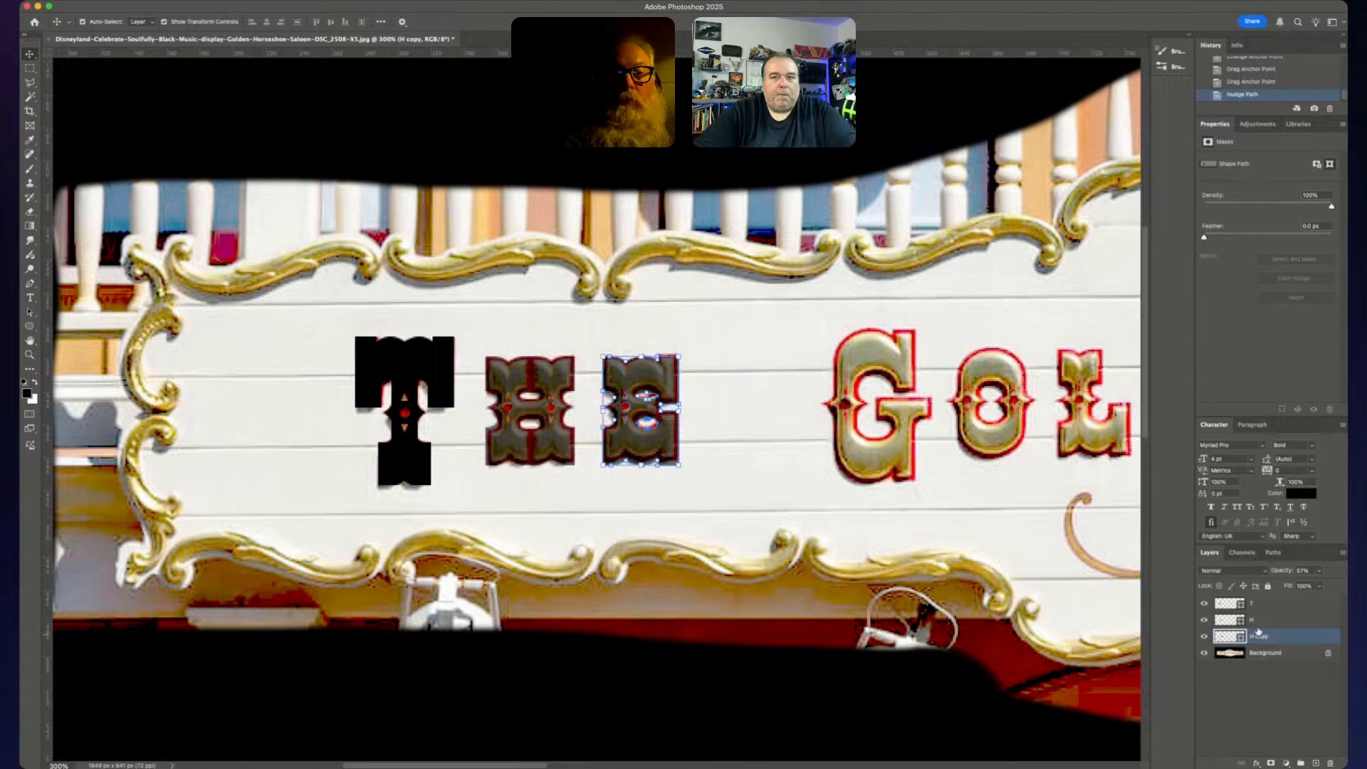
left_click(1277, 701)
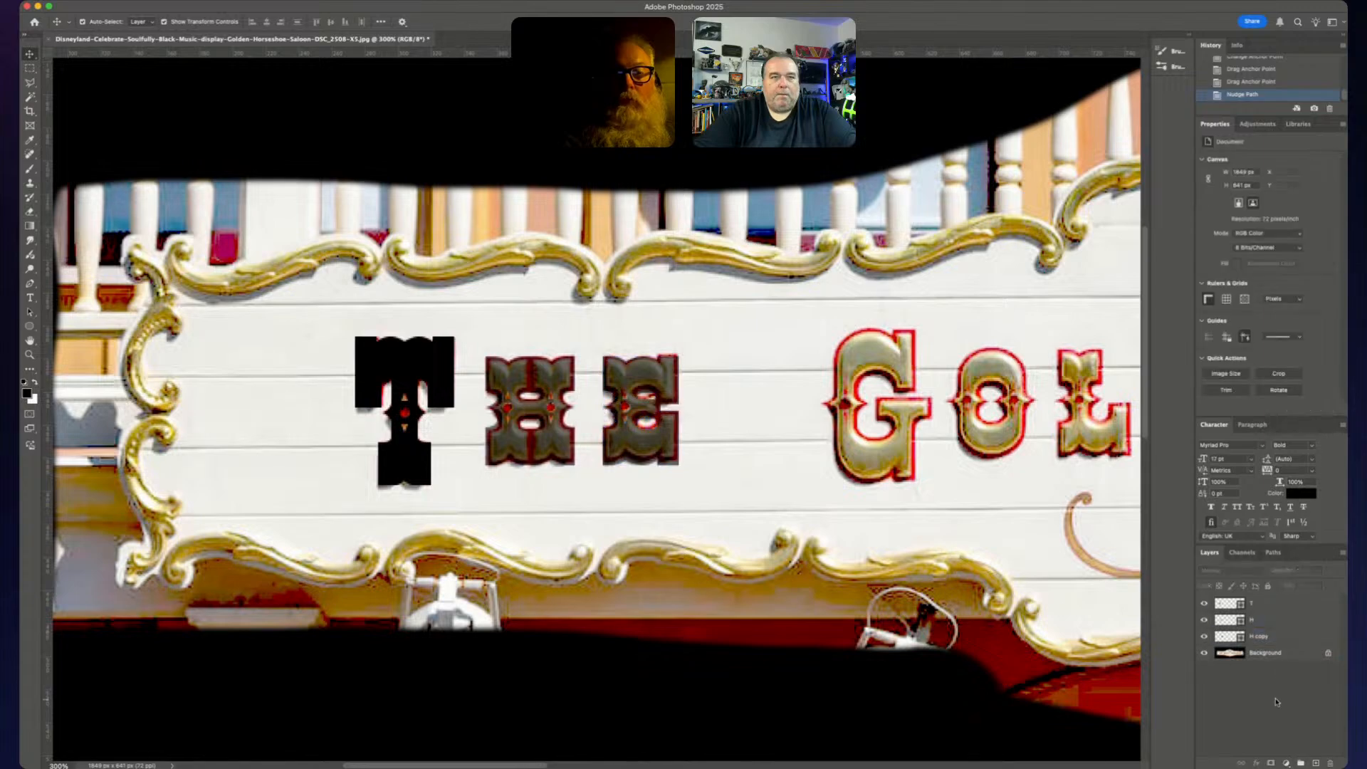
left_click(1289, 641)
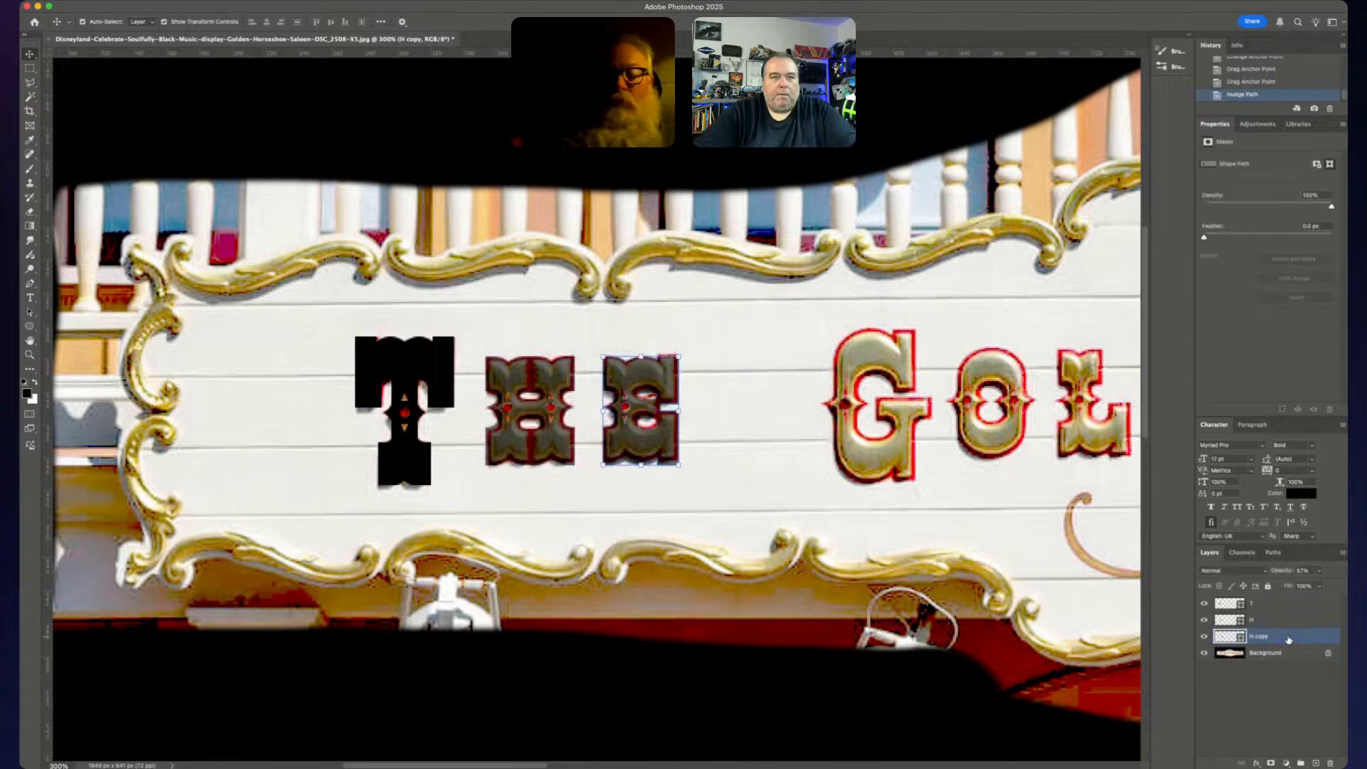
left_click_drag(1319, 573, 1342, 583)
left_click(1299, 621)
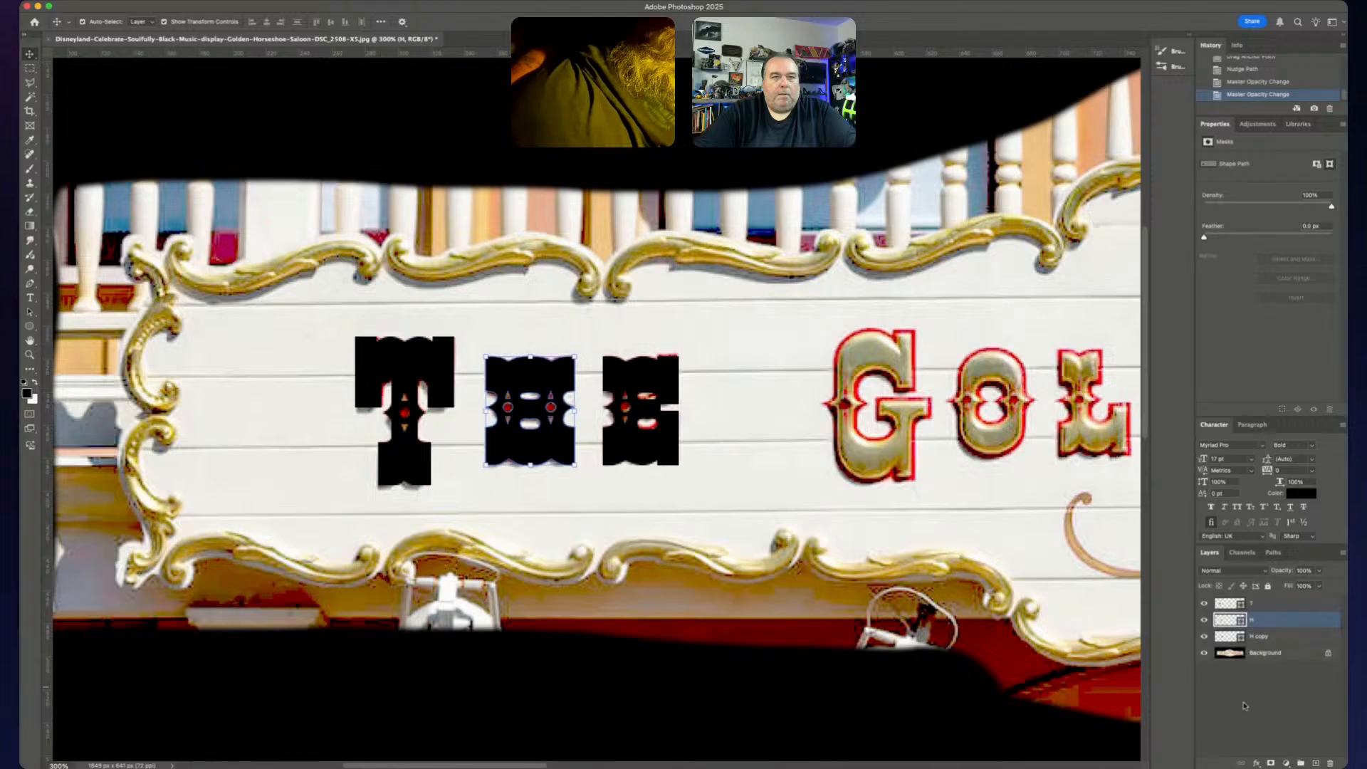
- Rename the H copy layer as E
left_click(1282, 641)
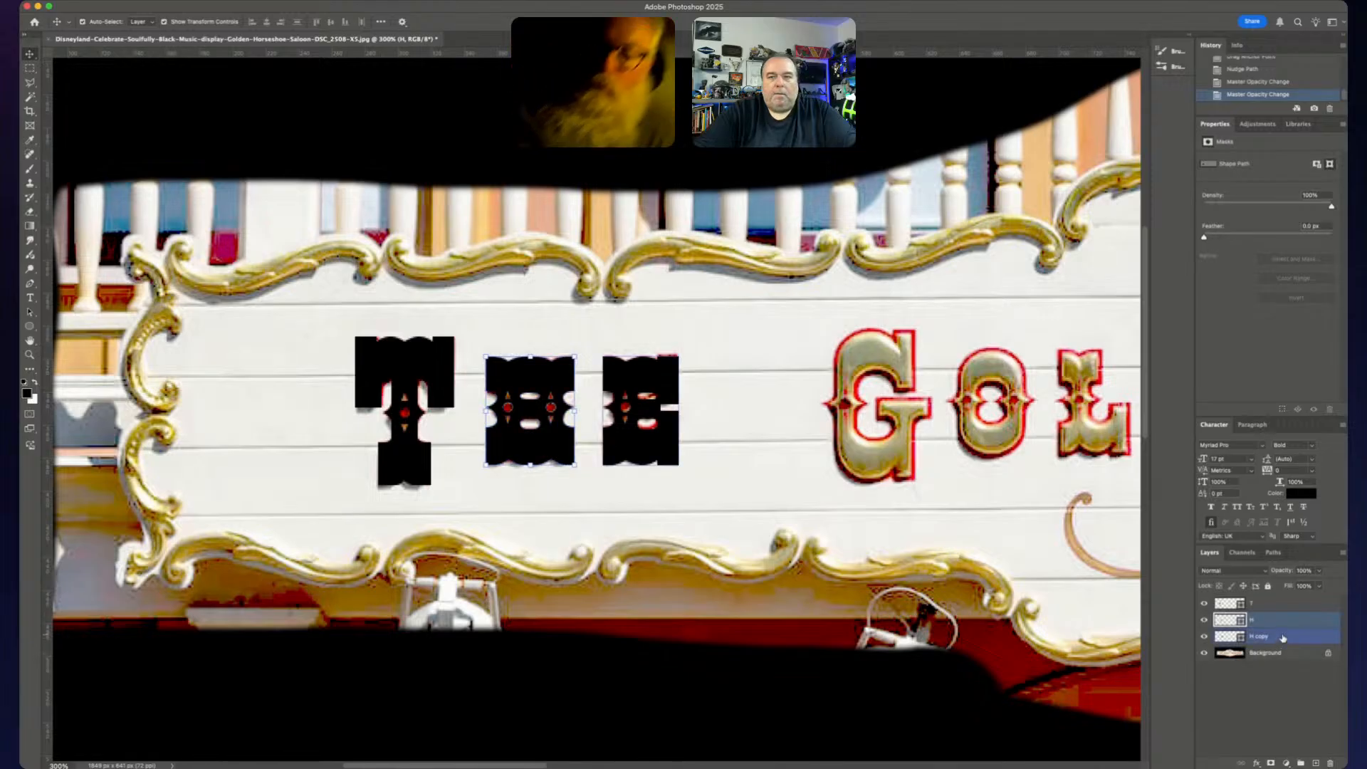
key("h")
key("v")
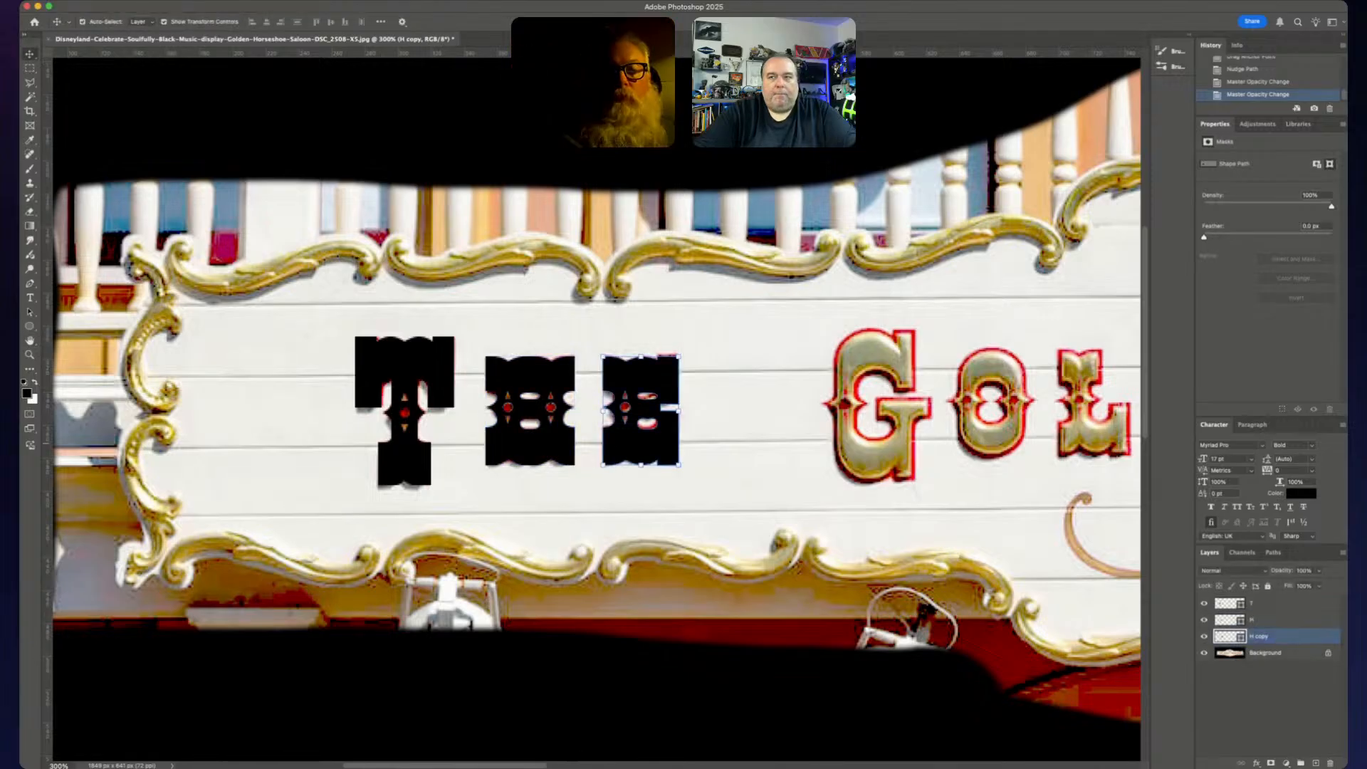
double_click(1261, 636)
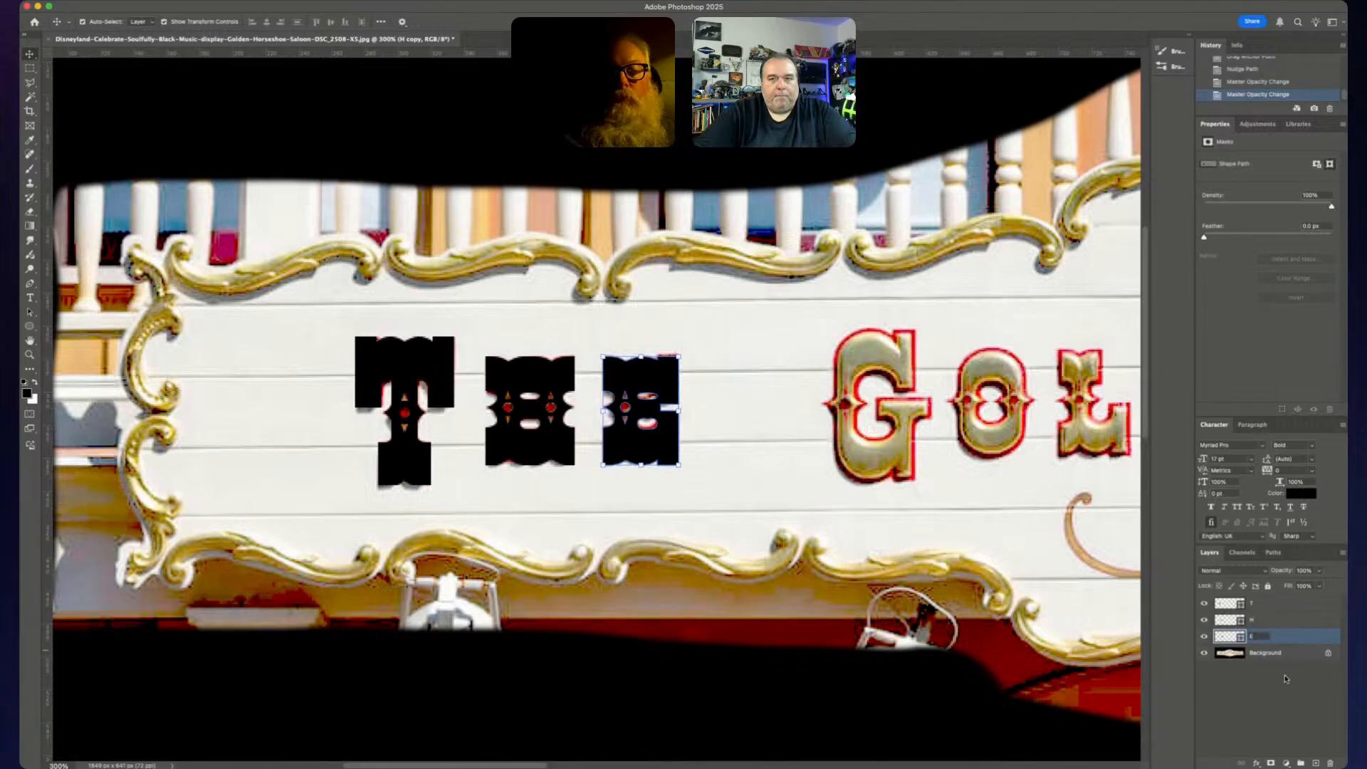
type("E")
key("Return")
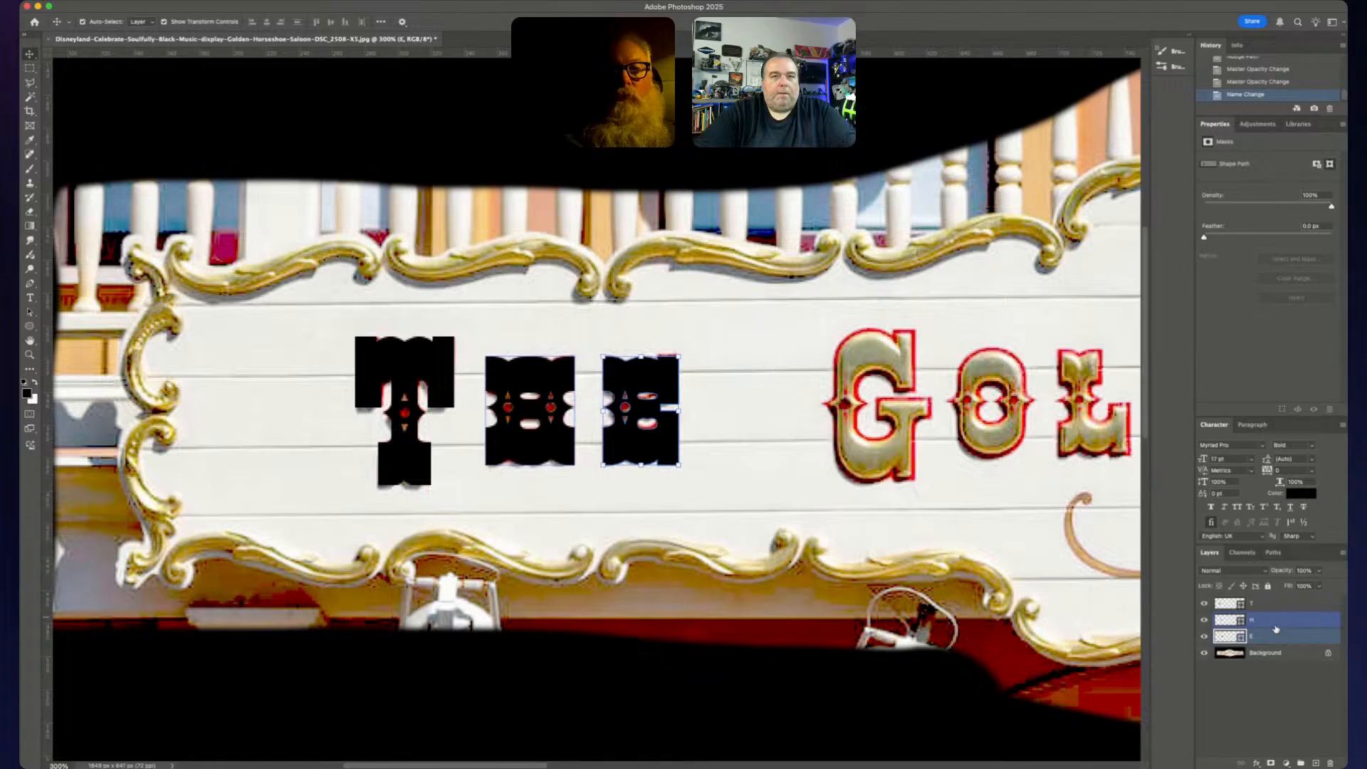
scroll(809, 606, "right", 3)
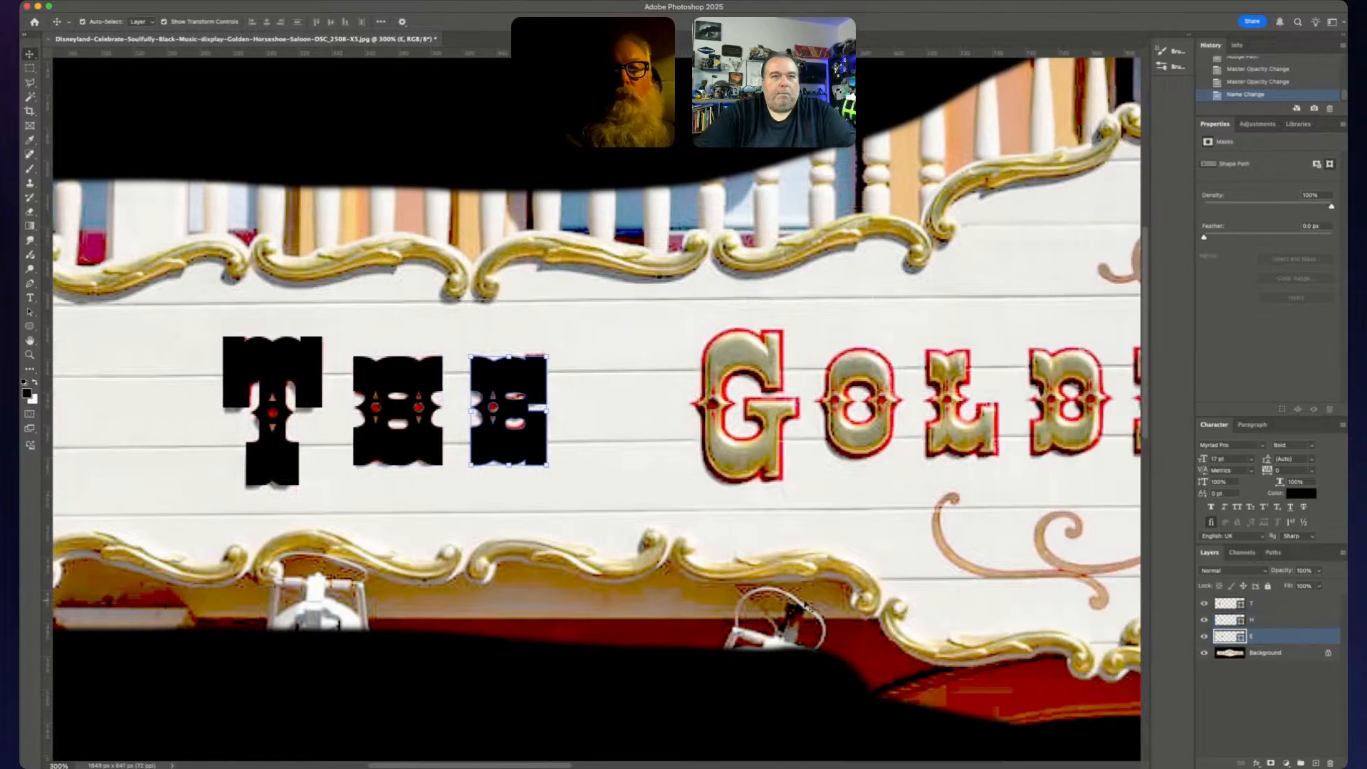
- Duplicate the H and E shape layers together and move both copies below the originals, just above the Background layer
left_click(1262, 619, "shift")
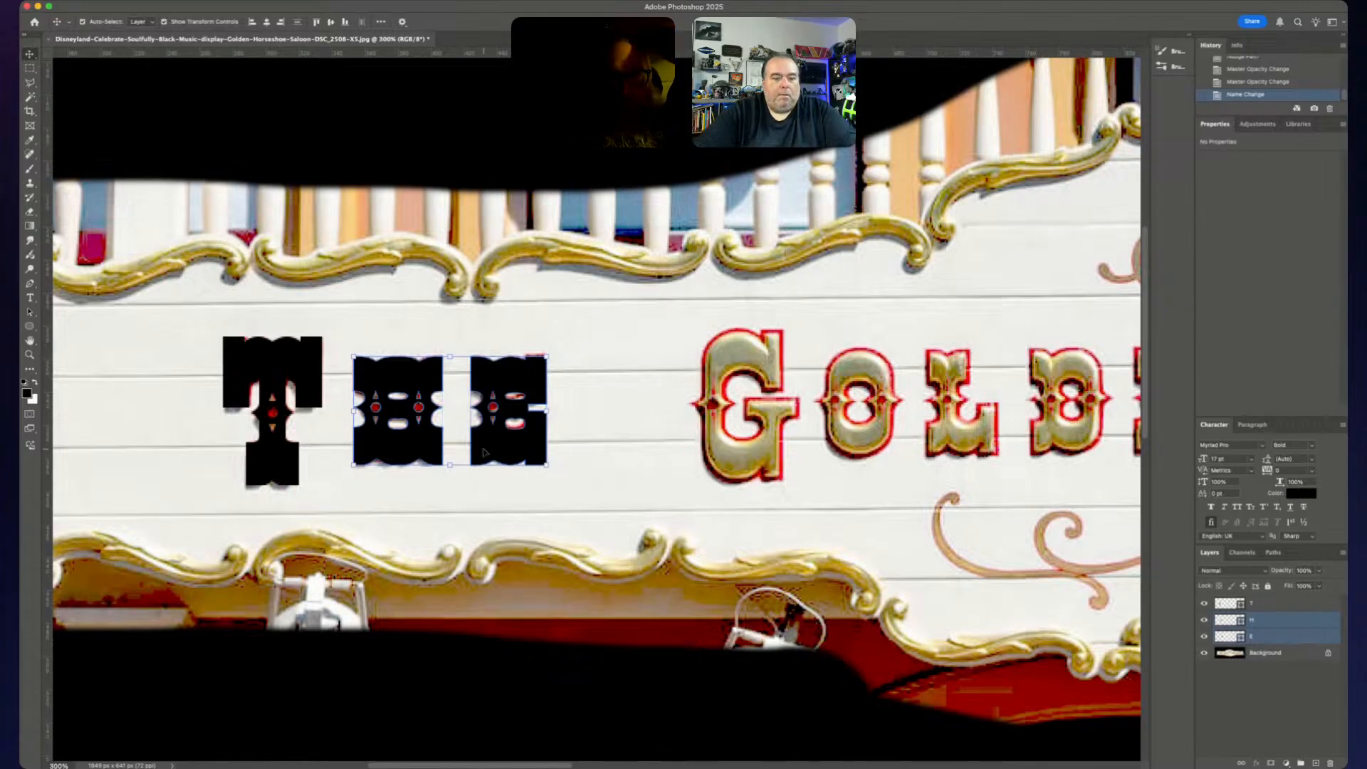
key("super+j")
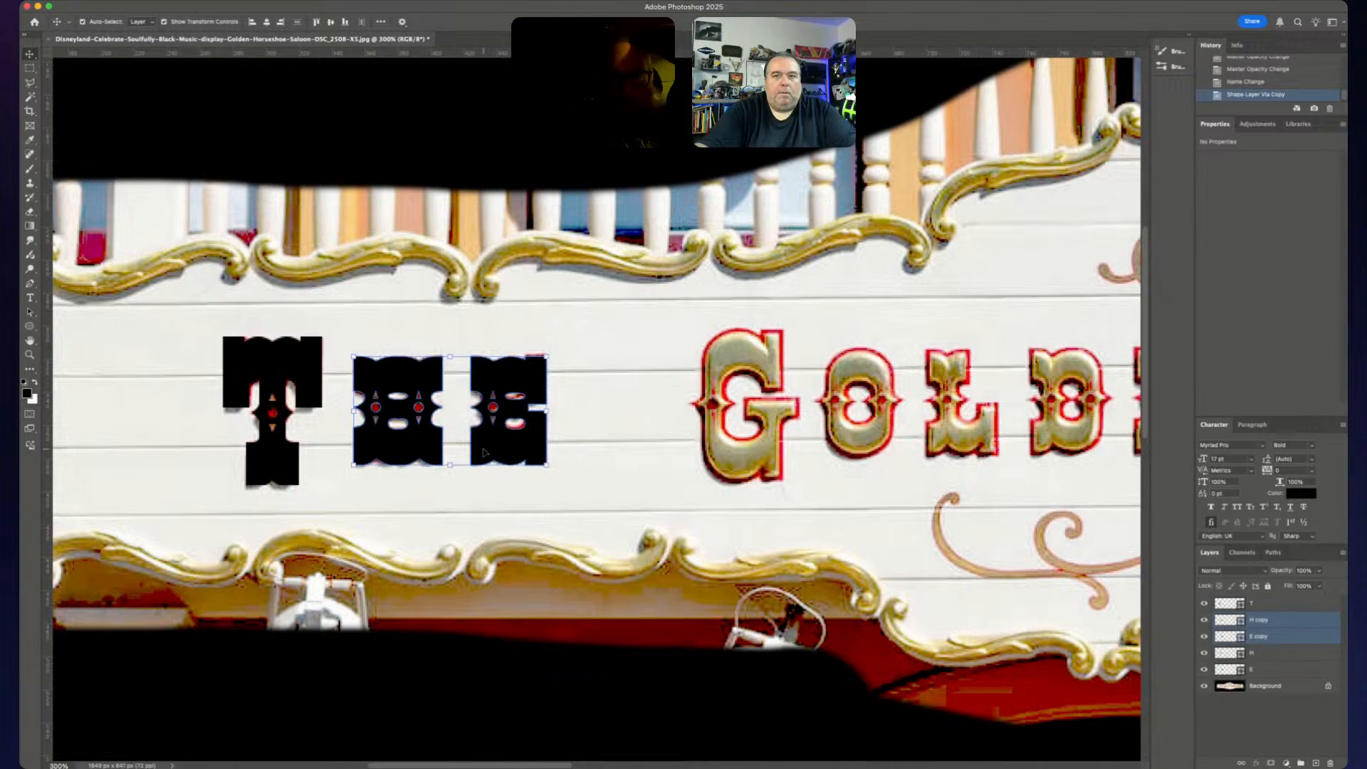
left_click(1286, 649, "shift")
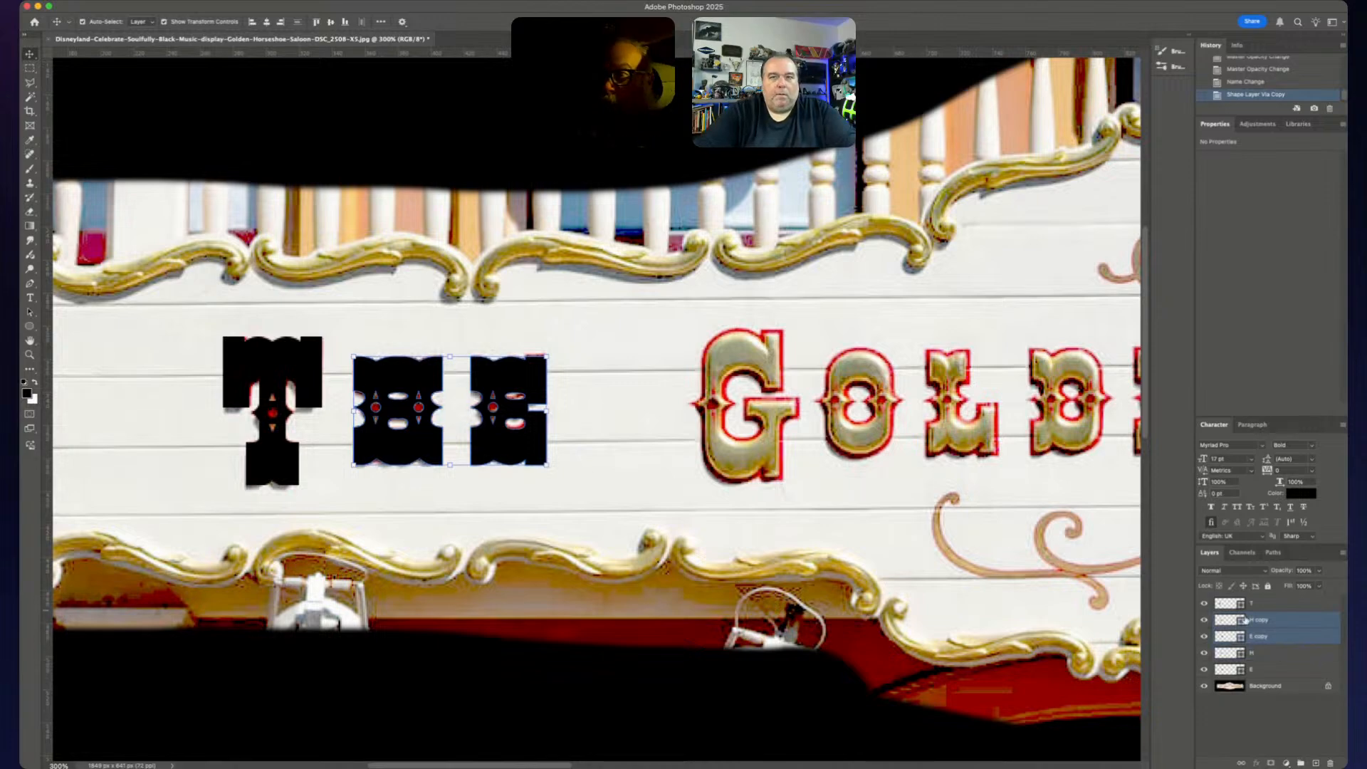
left_click(1286, 641)
left_click(1285, 626, "shift")
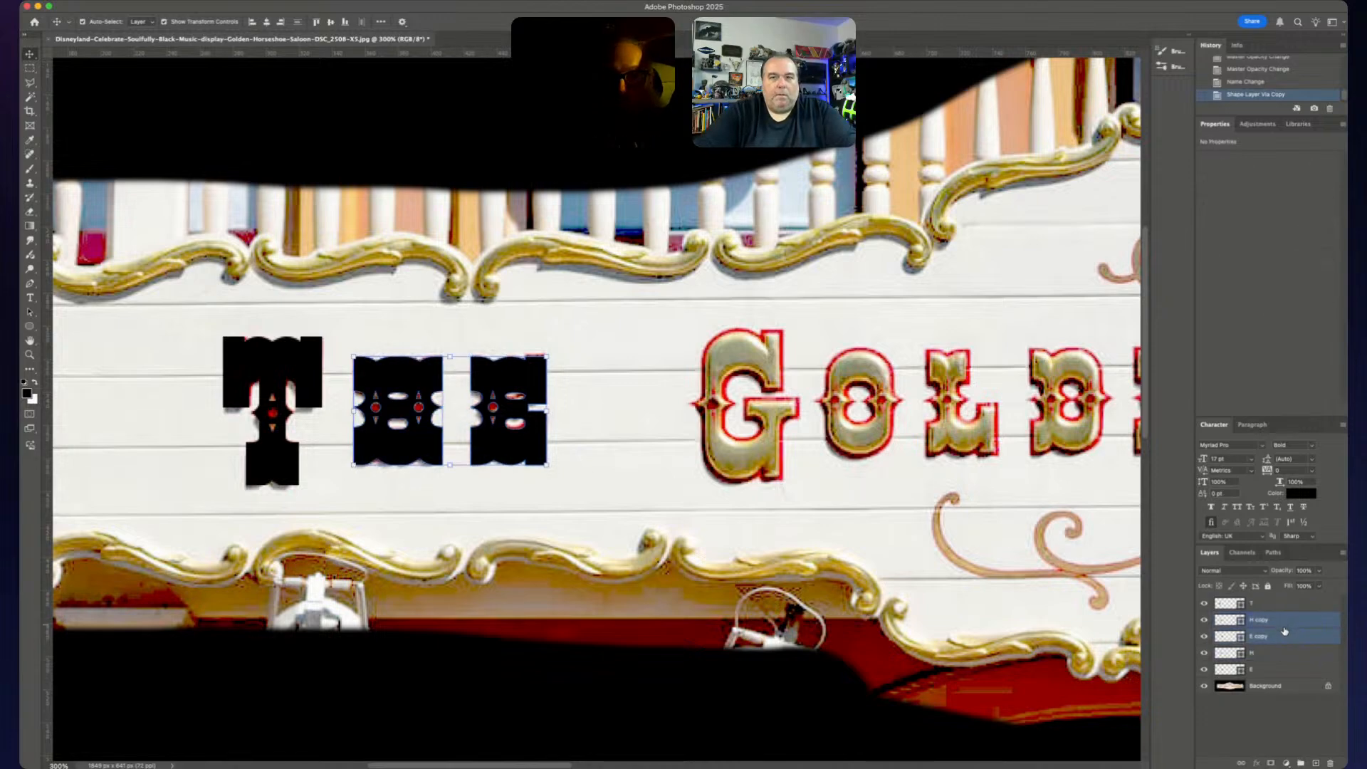
left_click_drag(1284, 638, 1273, 677)
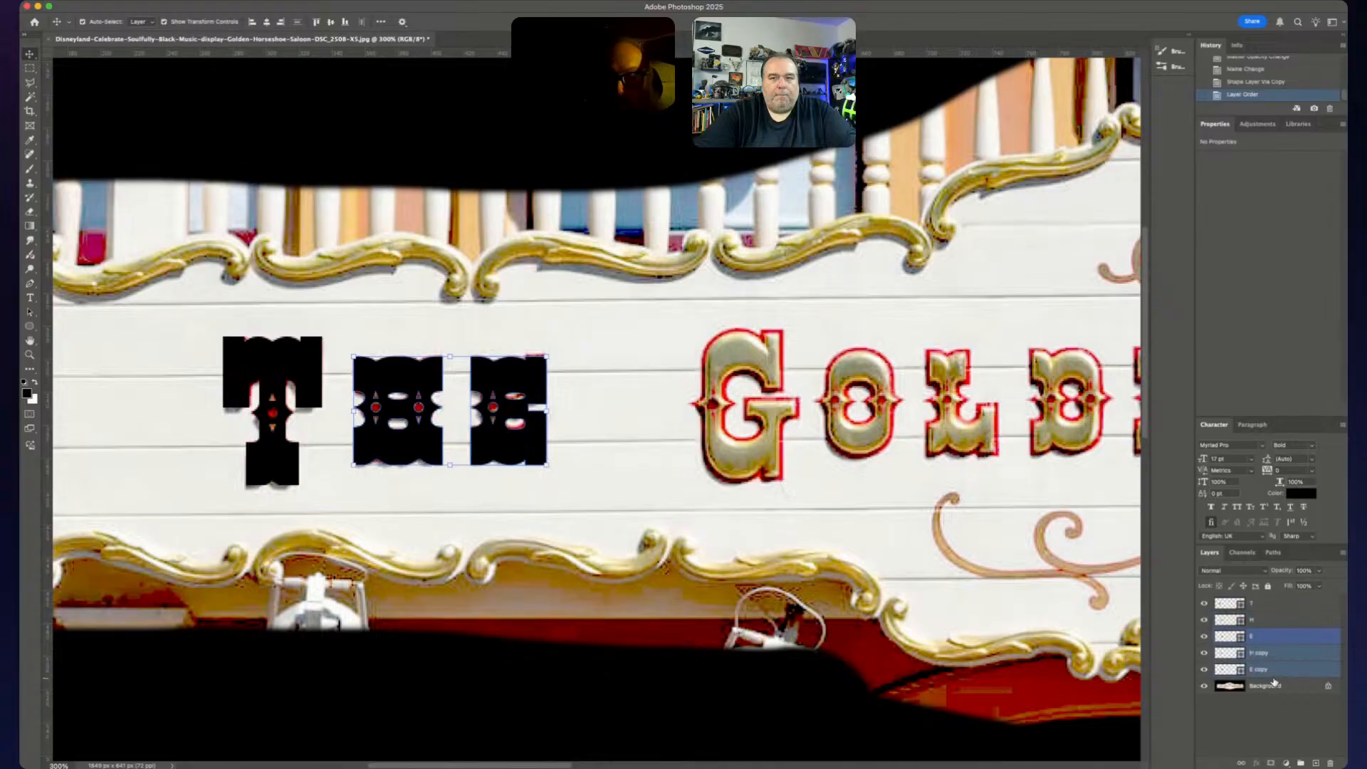
- Move the H copy shape horizontally from the word THE across the sign onto the N of GOLDEN
left_click(1284, 653)
scroll(811, 549, "right", 10)
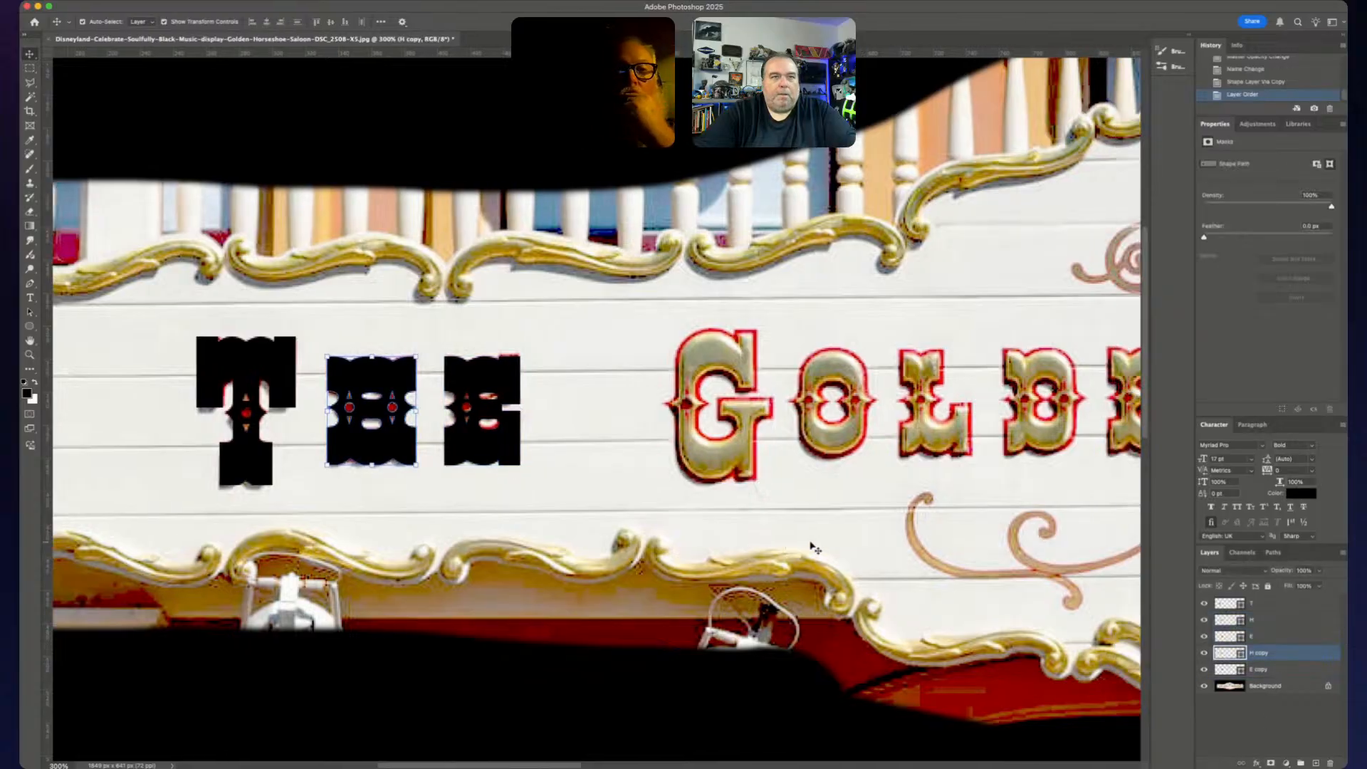
key("Left")
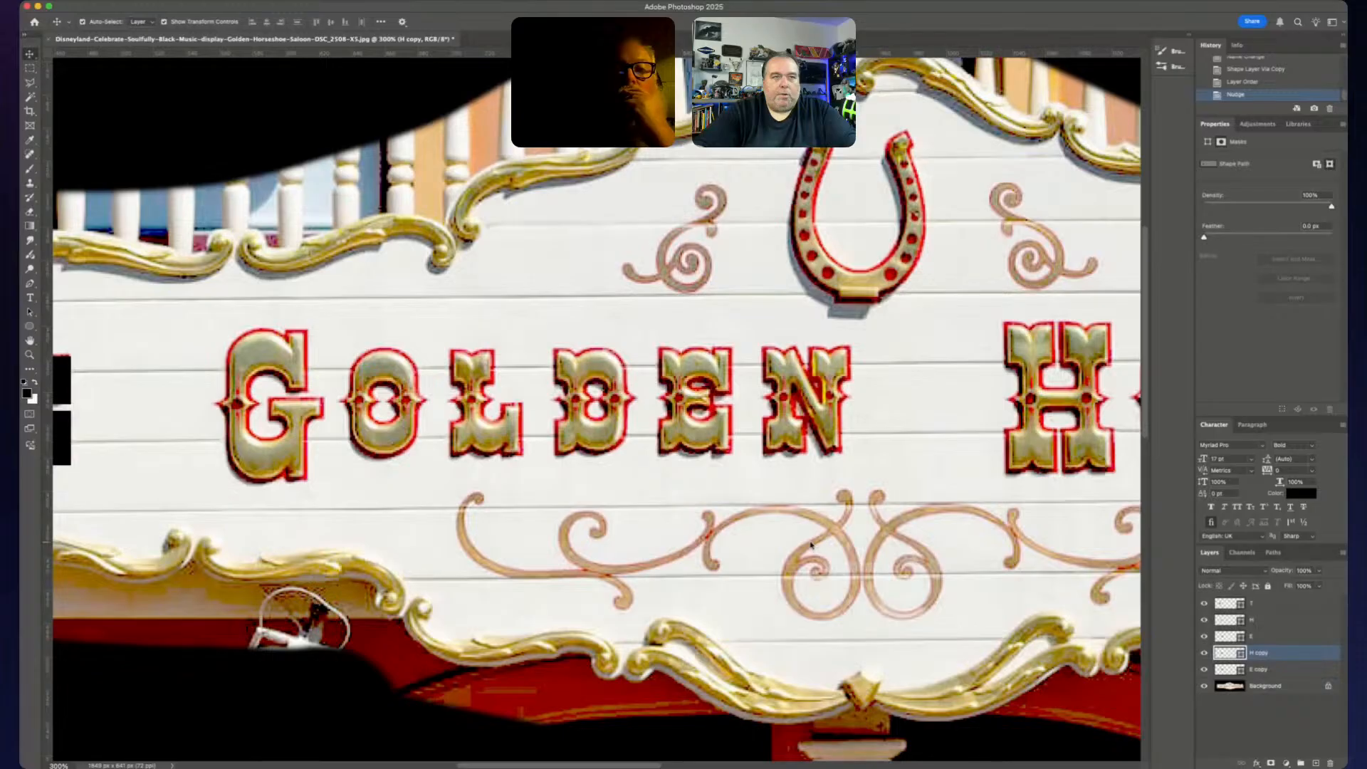
key("shift+Right")
key("shift+Right")
key("shift+Right")
key("shift+Right")
key("shift+Right")
key("shift+Right")
key("shift+Right")
key("shift+Right")
key("shift+Right")
key("shift+Right")
key("shift+Right")
key("shift+Right")
key("shift+Right")
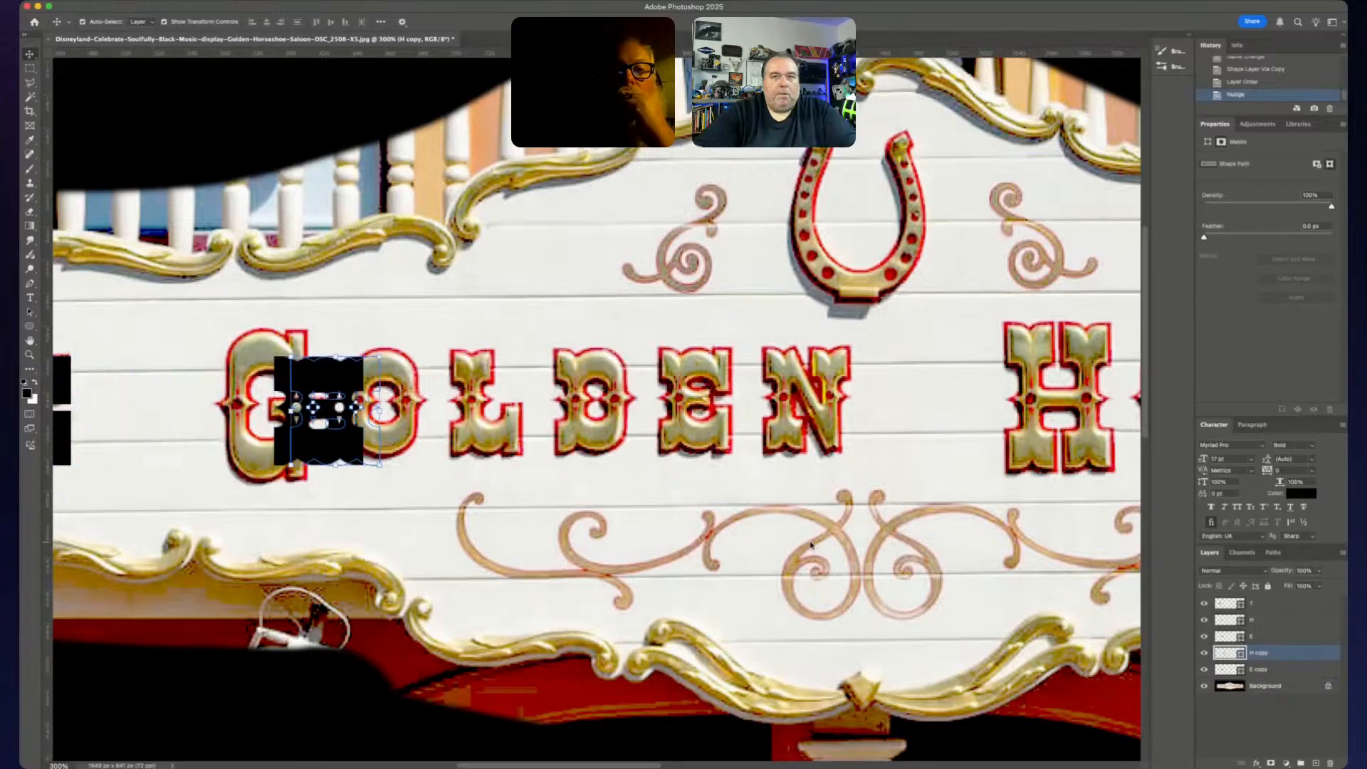
key("shift+Right")
key("shift+Right")
key("shift+Right")
key("shift+Right")
key("shift+Right")
key("shift+Right")
key("shift+Right")
key("shift+Right")
key("shift+Right")
key("shift+Right")
key("shift+Right")
key("shift+Right")
key("shift+Right")
key("shift+Right")
key("shift+Right")
key("shift+Right")
key("shift+Right")
key("shift+Right")
key("shift+Right")
key("shift+Right")
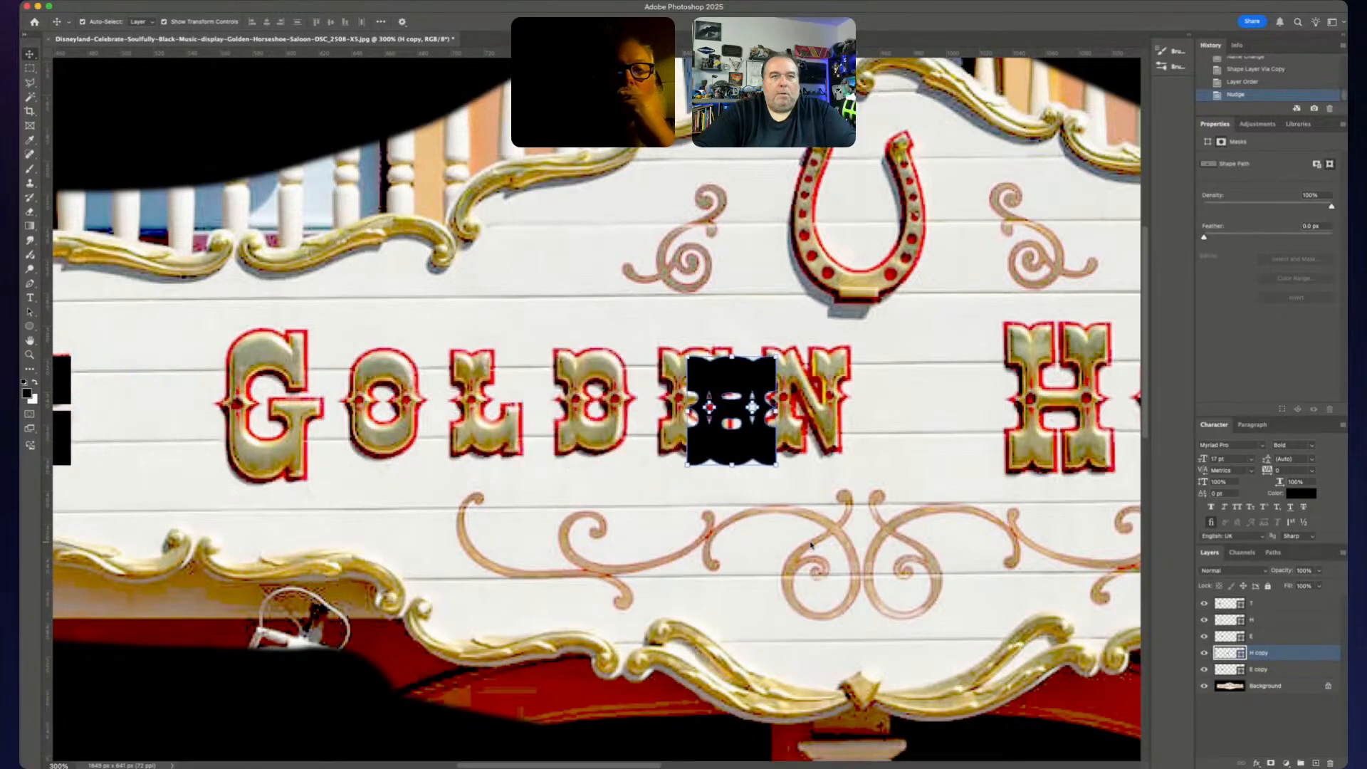
key("shift+Right")
key("shift+Right")
key("shift+Right")
key("shift+Right")
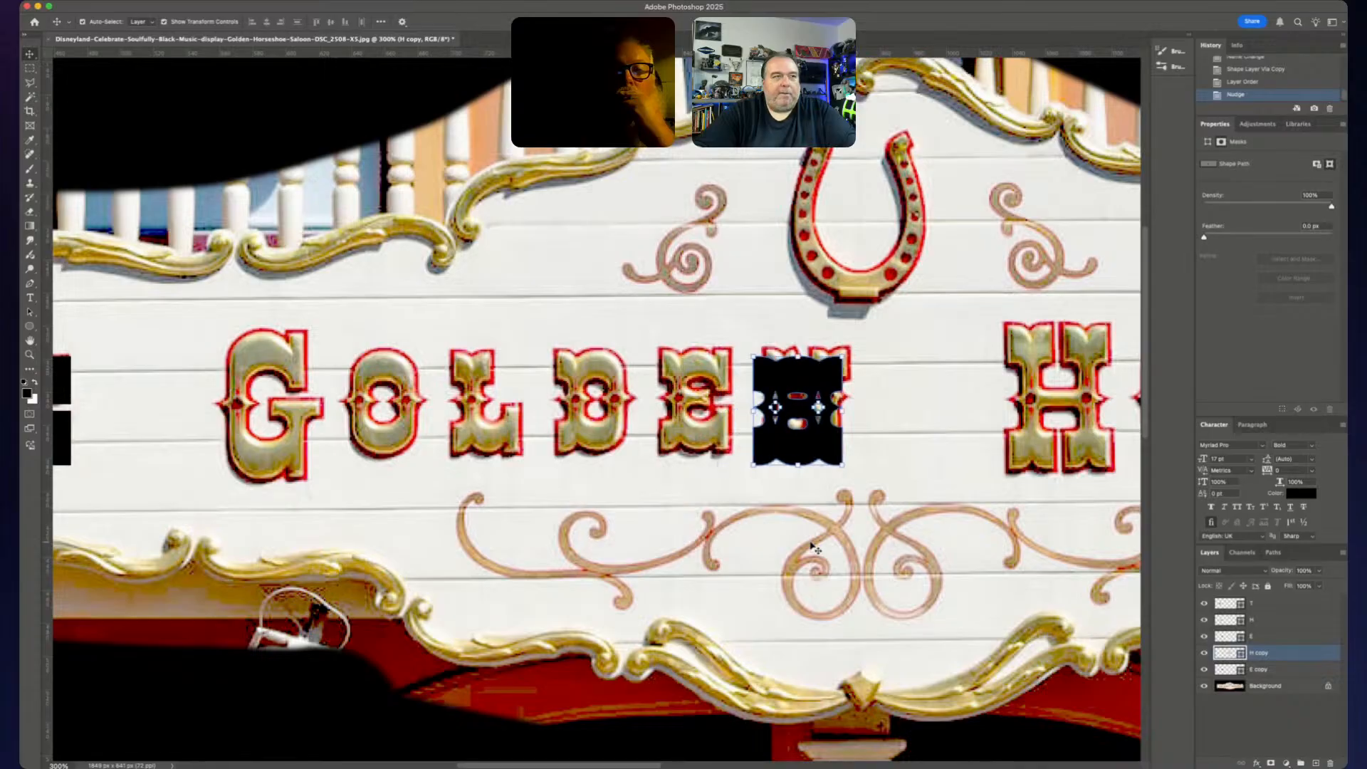
key("shift+Right")
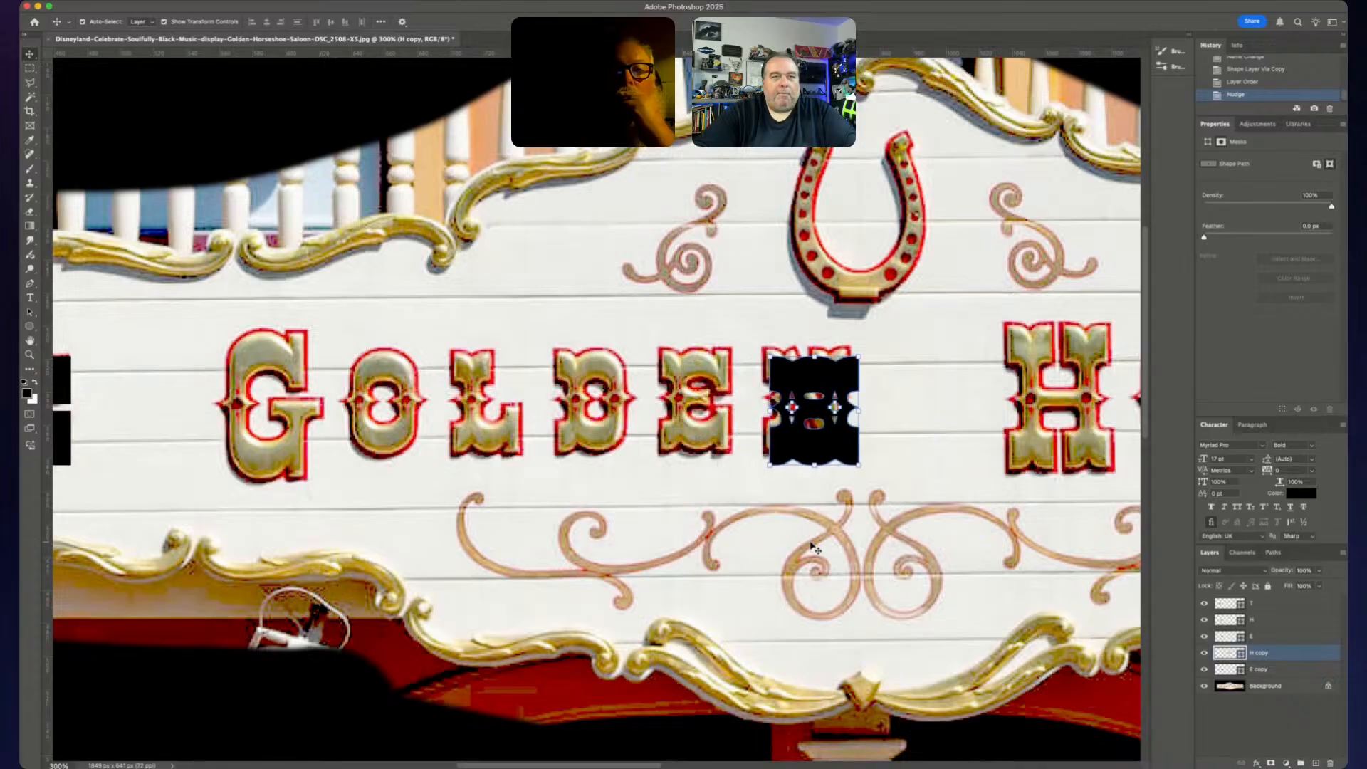
- Place a horizontal guide just below the sign's lettering as a level reference
key("super+minus")
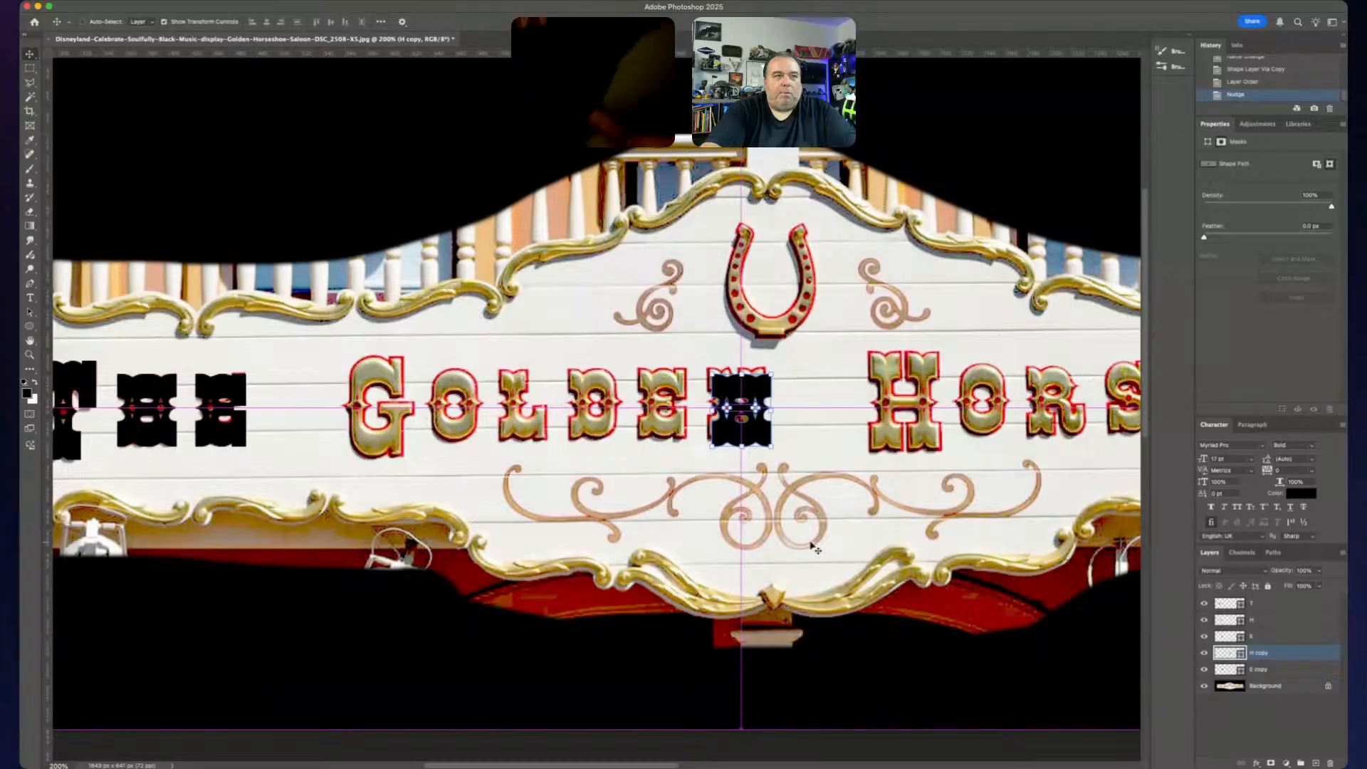
key("super+minus")
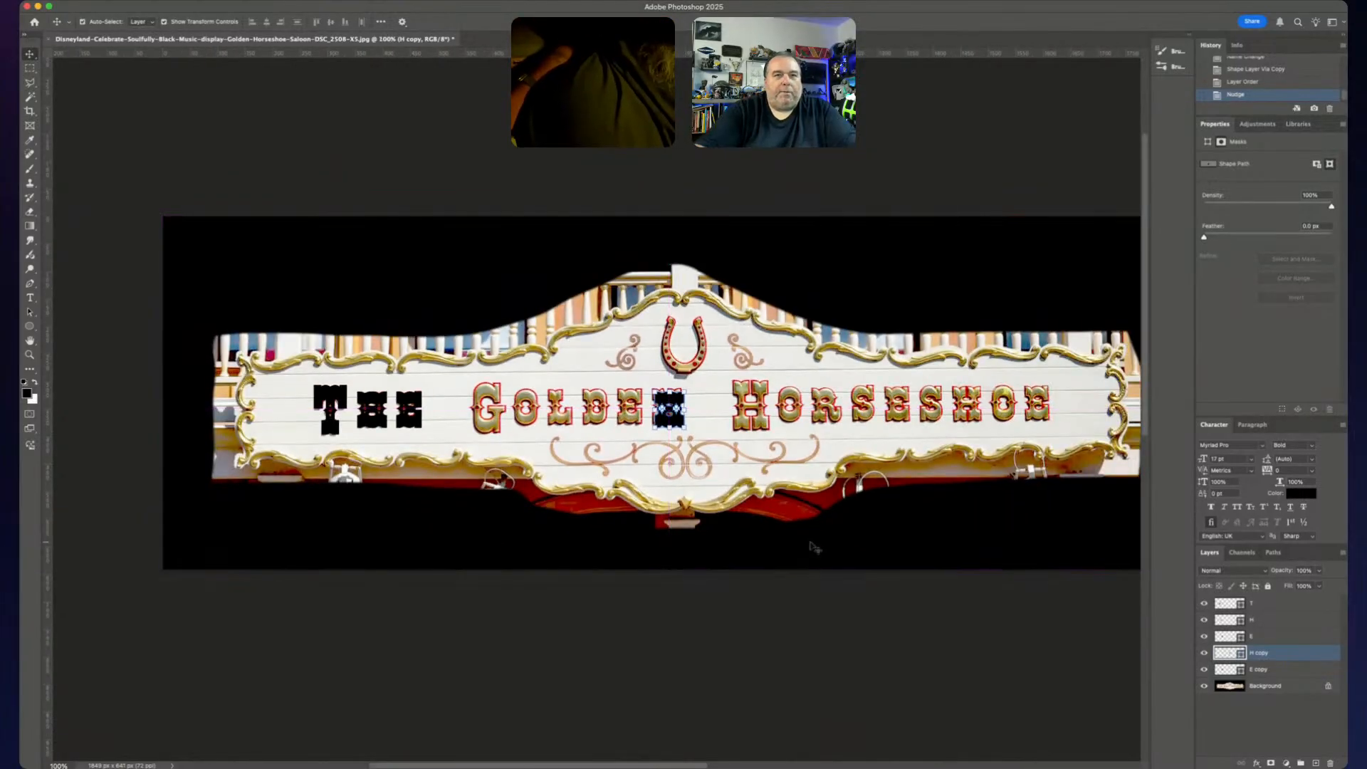
left_click_drag(881, 54, 878, 426)
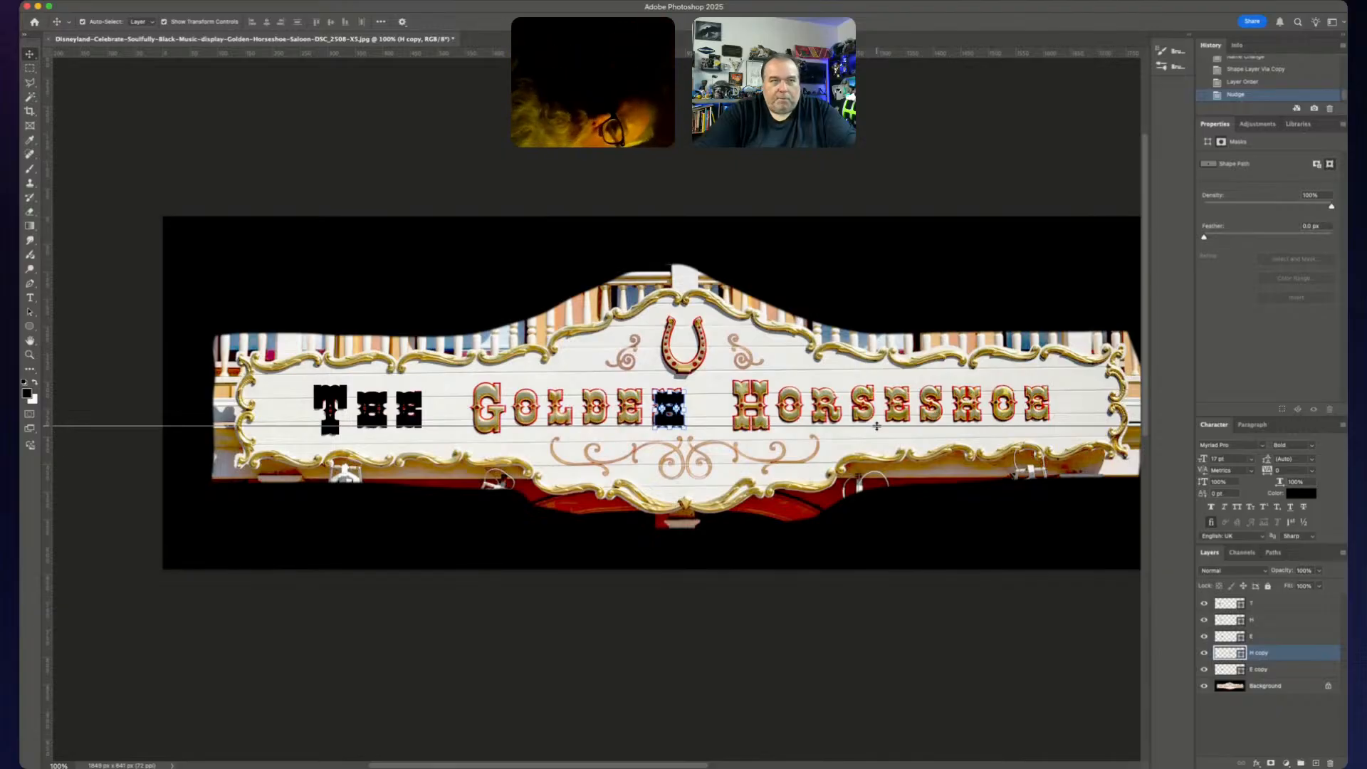
left_click_drag(878, 427, 879, 429)
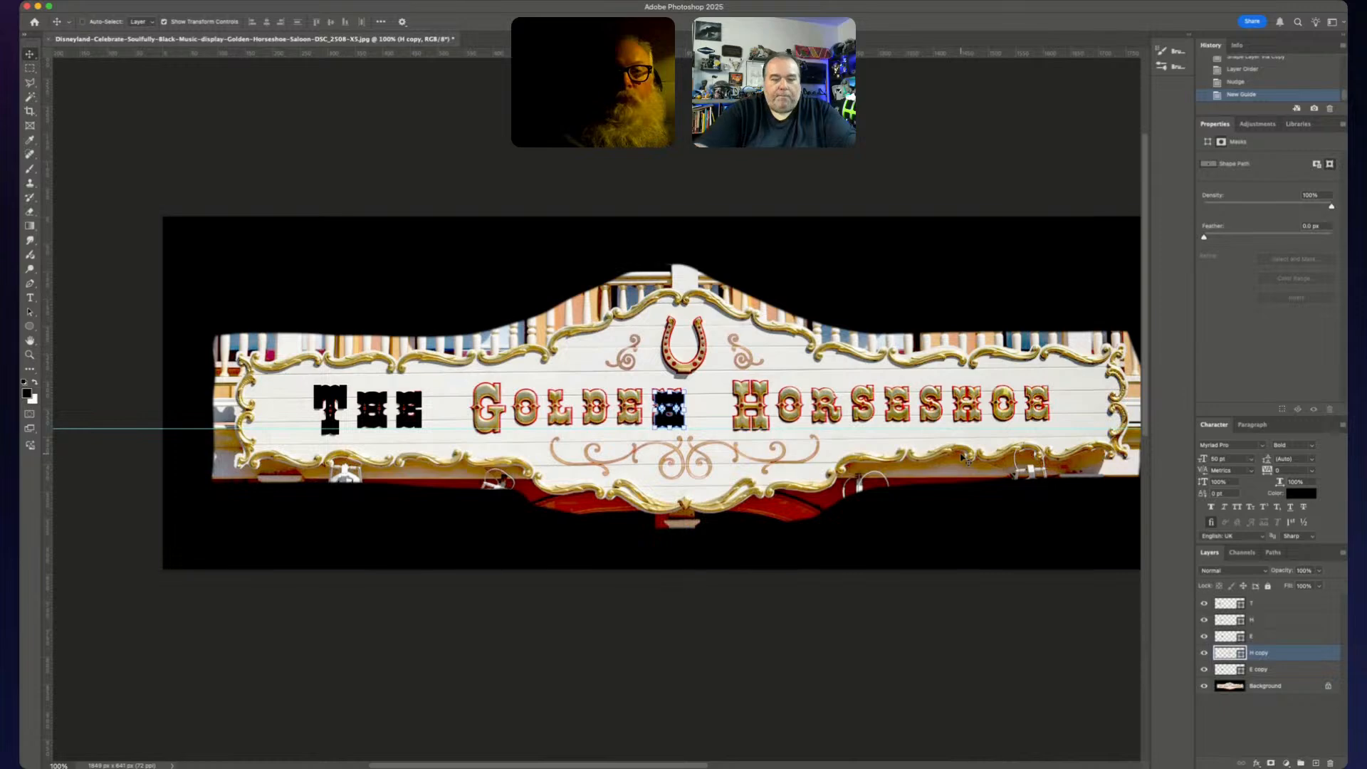
- Unlock the Background layer and skew its right side slightly downward to level the lettering against the guide
key("super+equal")
scroll(950, 460, "right", 5)
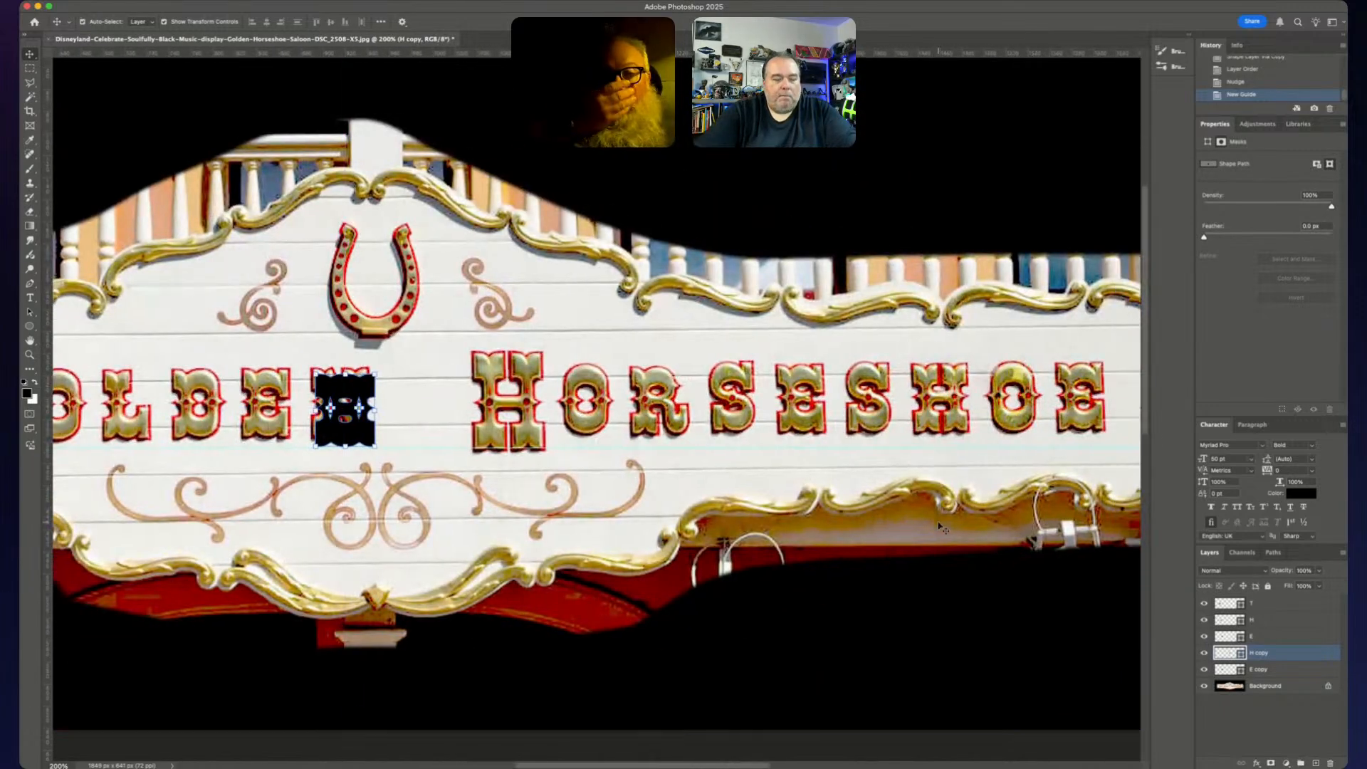
key("super+minus")
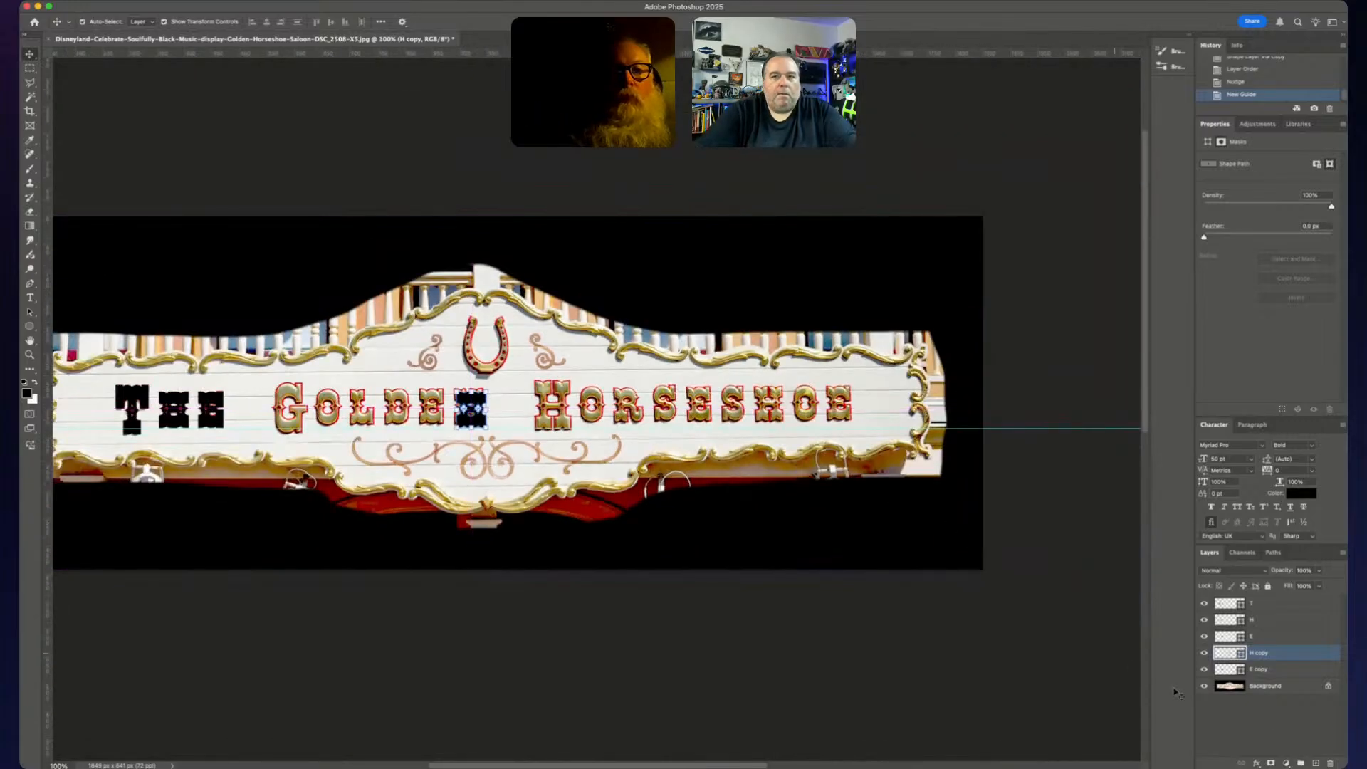
left_click(1329, 688)
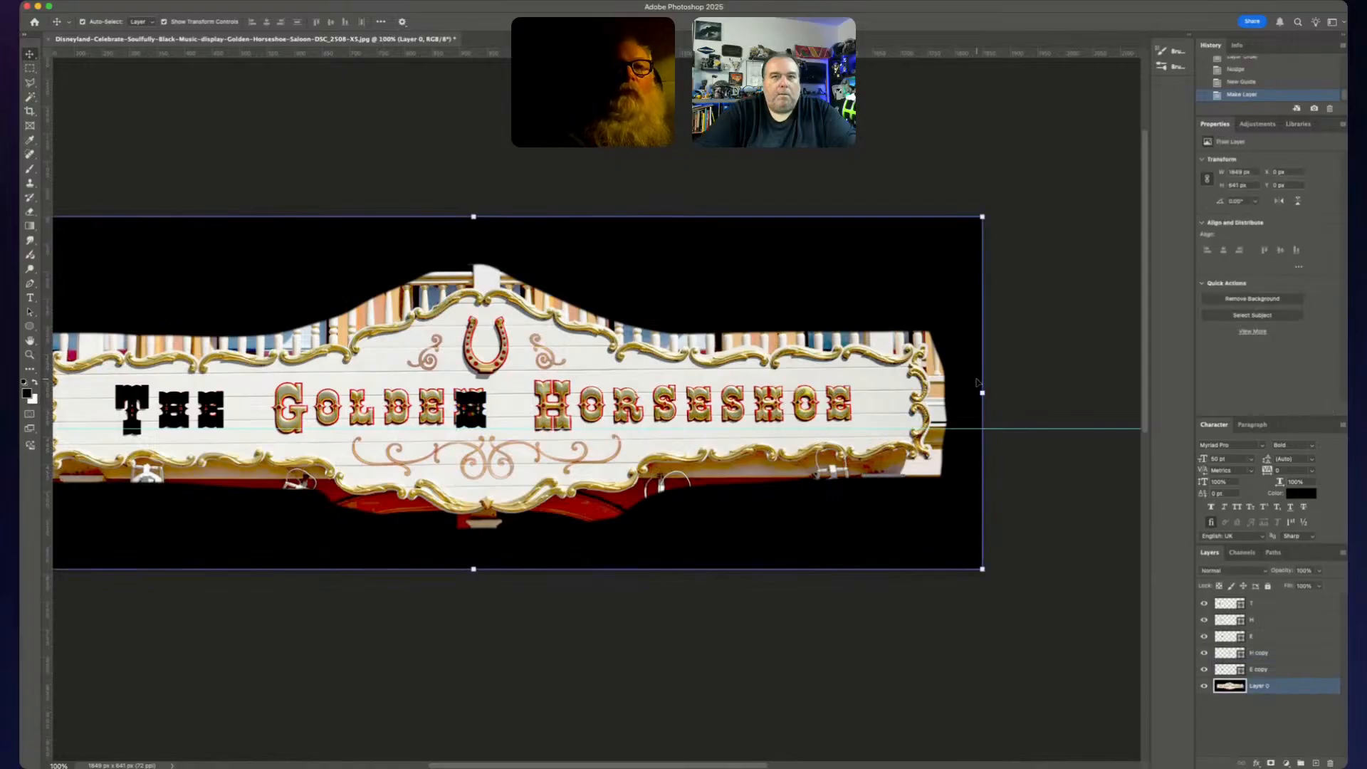
left_click_drag(983, 392, 984, 404)
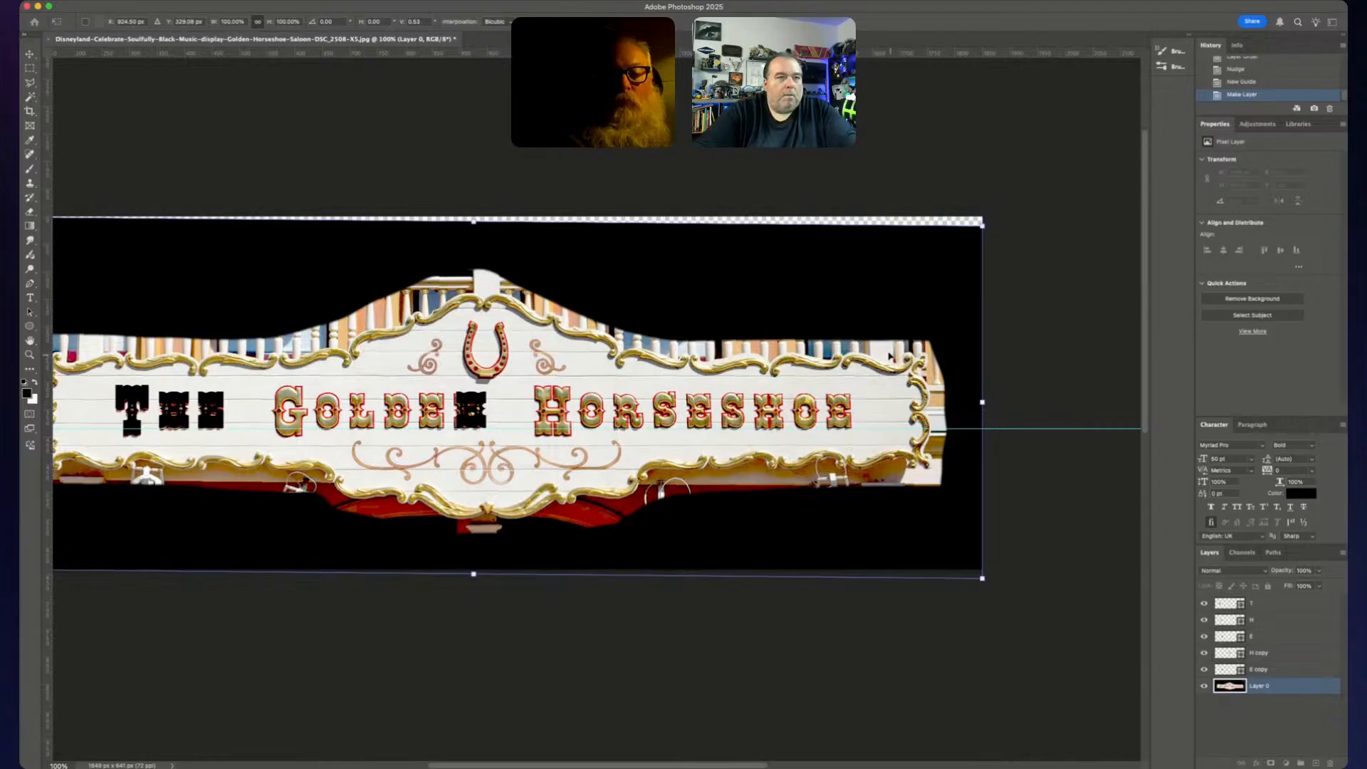
- Add a vertical guide at the left edge of HORSESHOE's large H and skew the photo's top edge slightly rightward to straighten it
left_click_drag(47, 214, 535, 245)
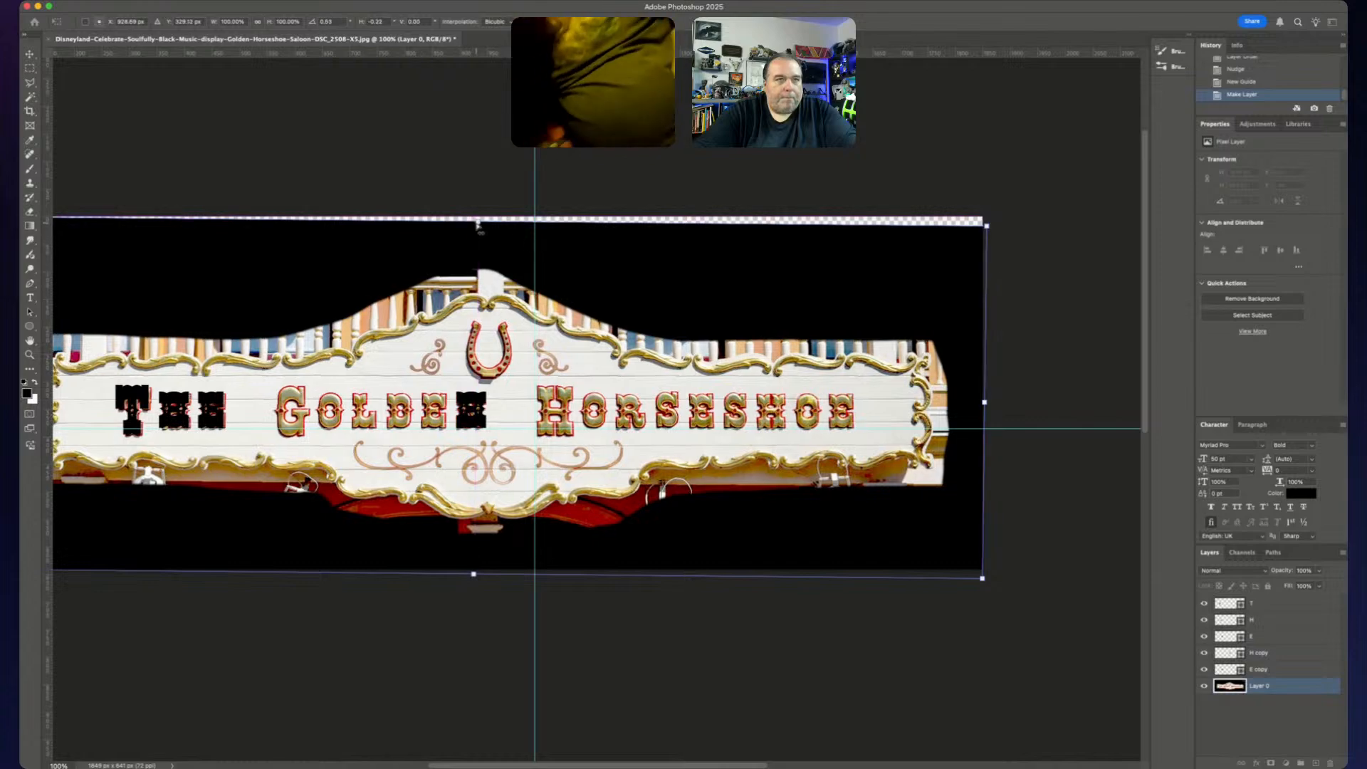
left_click_drag(474, 225, 476, 225)
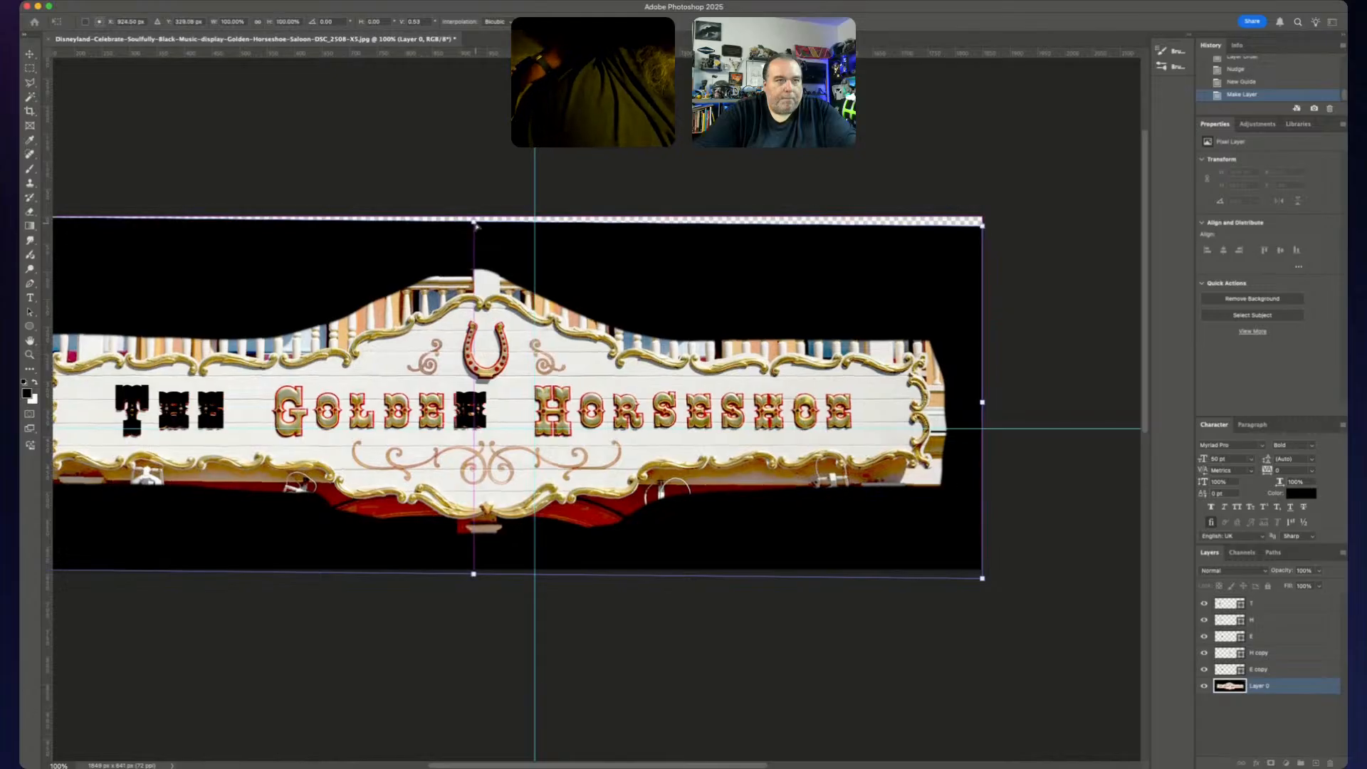
left_click_drag(478, 223, 477, 223)
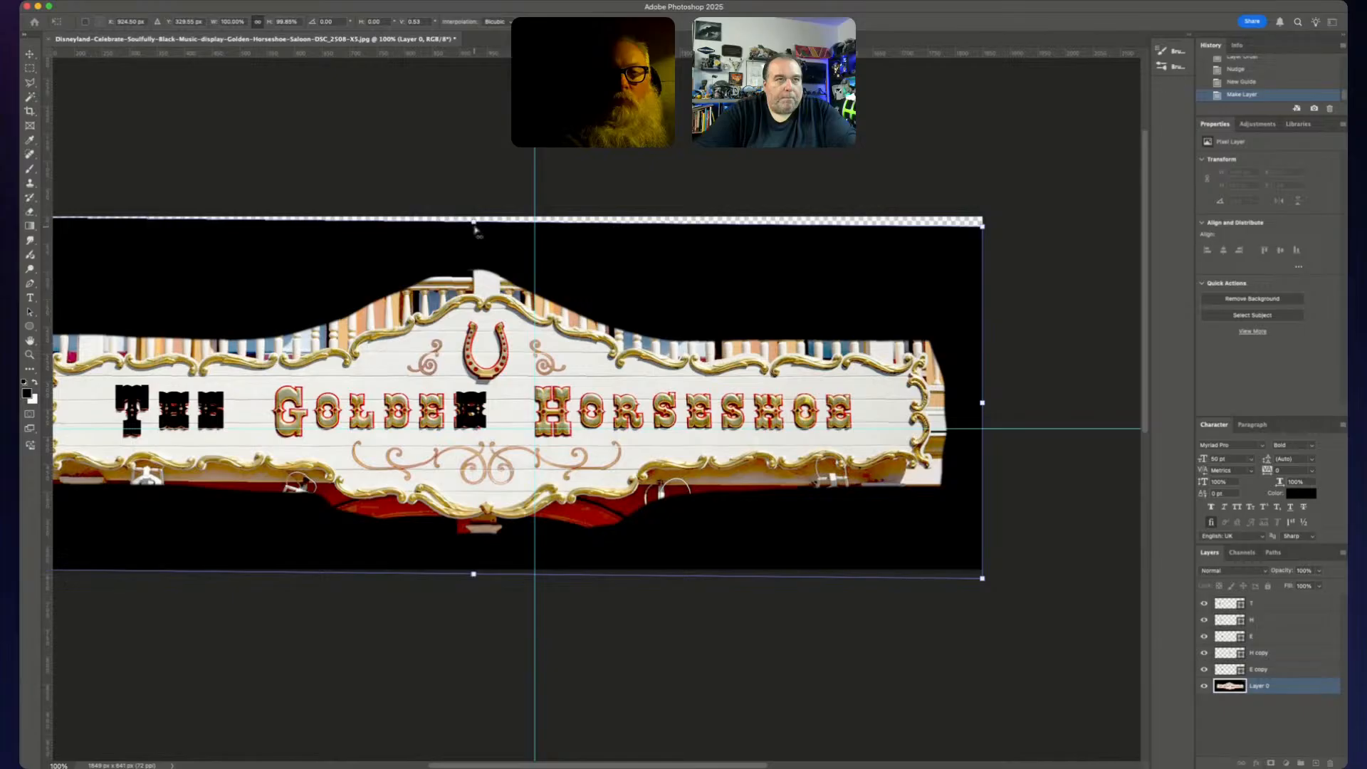
left_click_drag(475, 223, 478, 226)
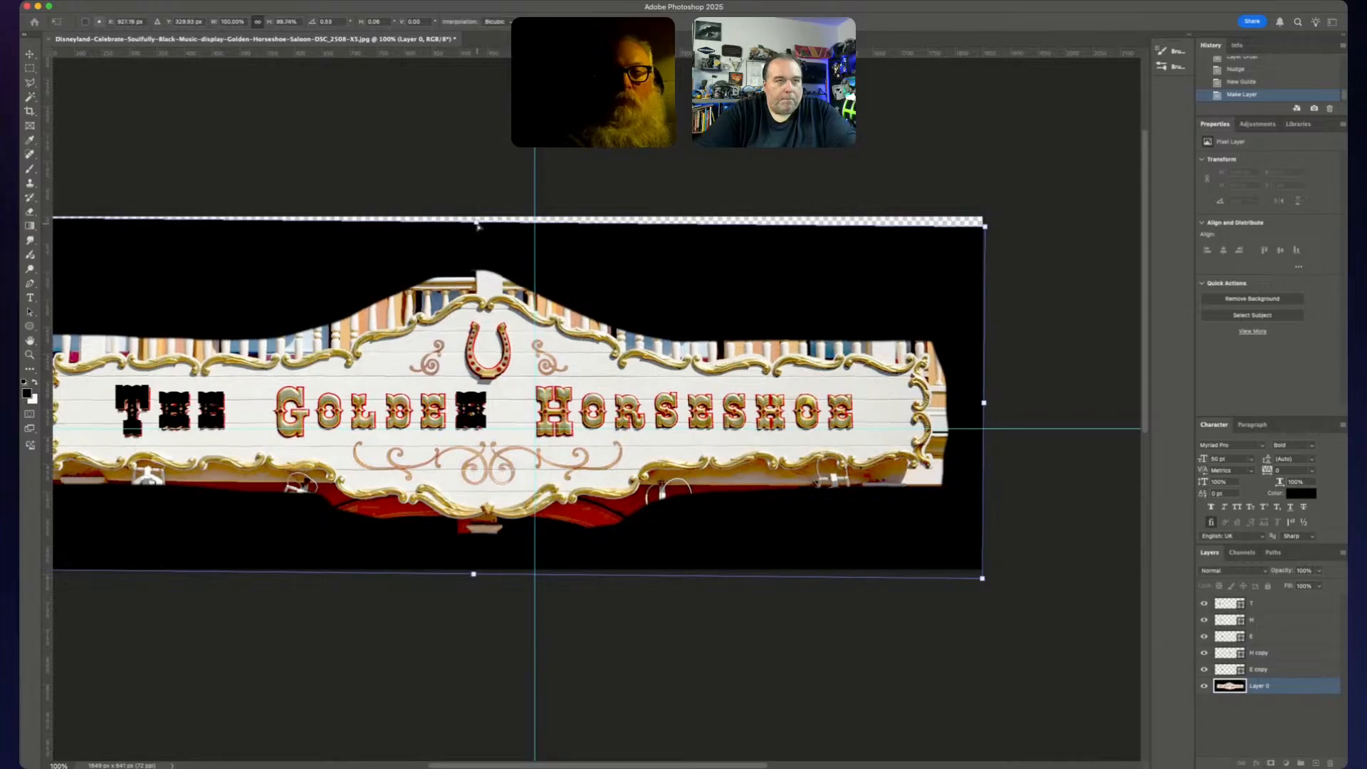
key("Return")
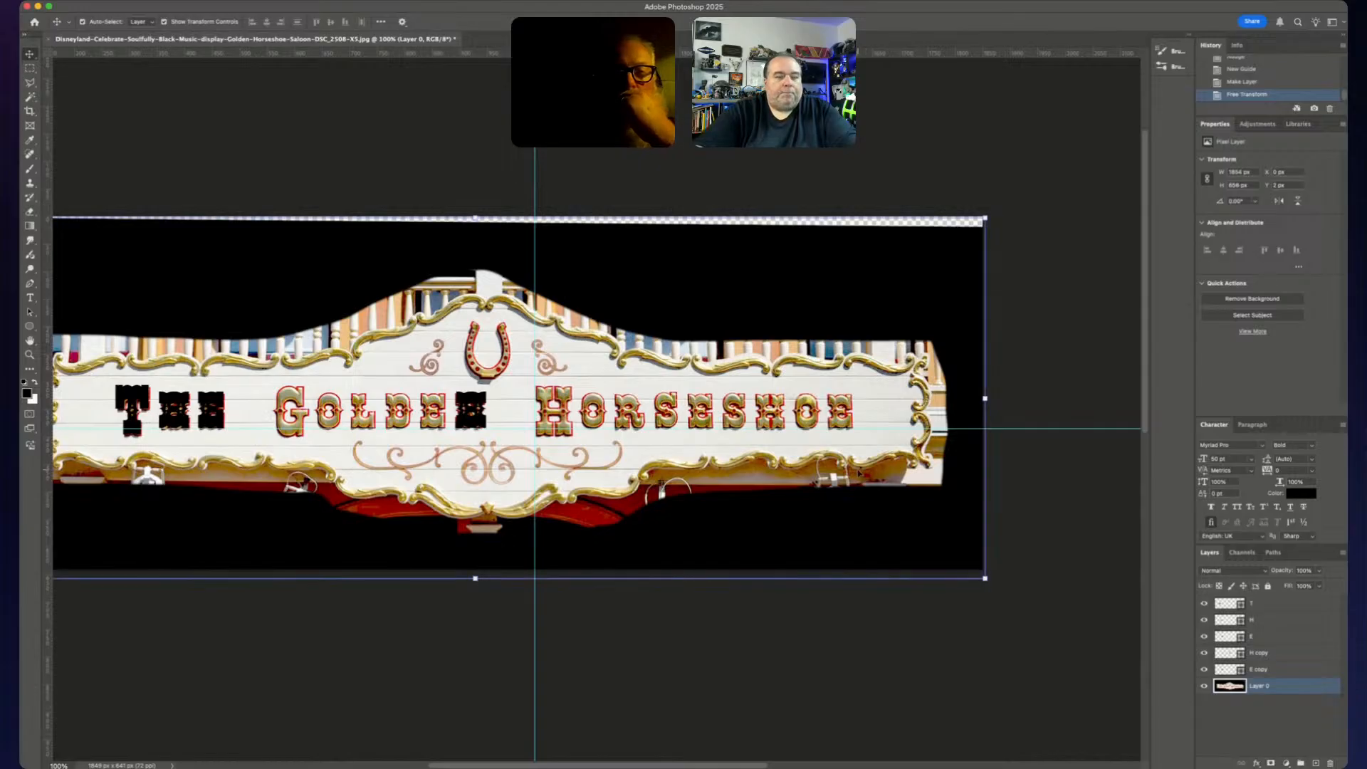
- Remove the vertical and horizontal guides from the document
scroll(866, 509, "up", 1)
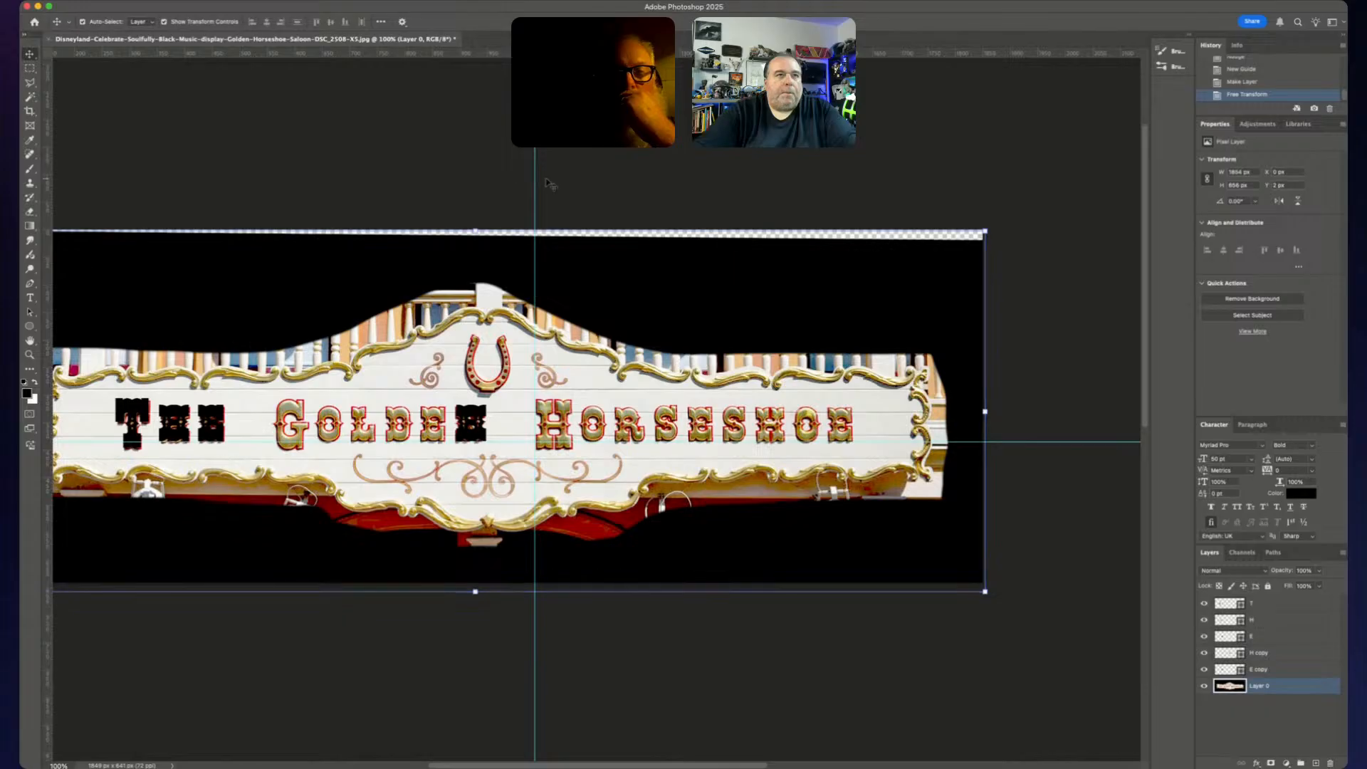
left_click_drag(534, 186, 45, 188)
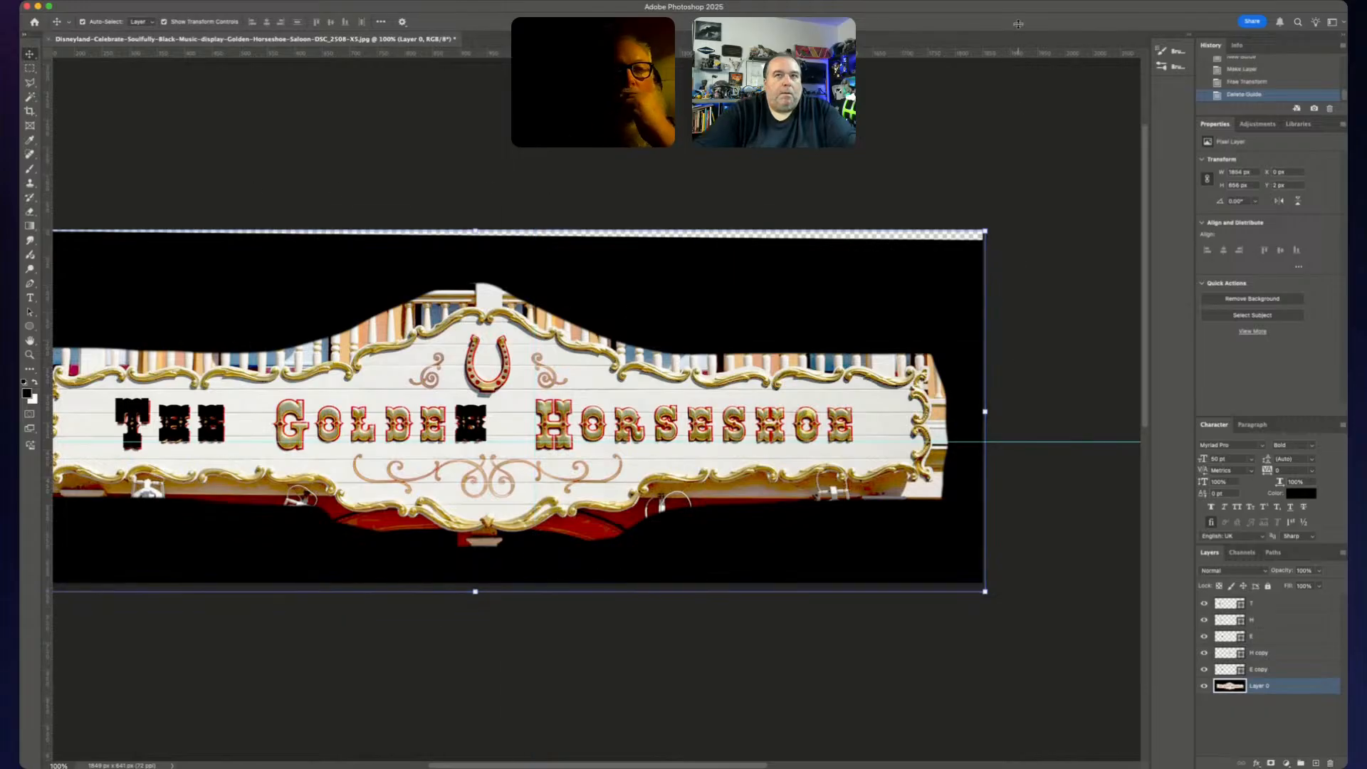
left_click_drag(1087, 443, 1034, 228)
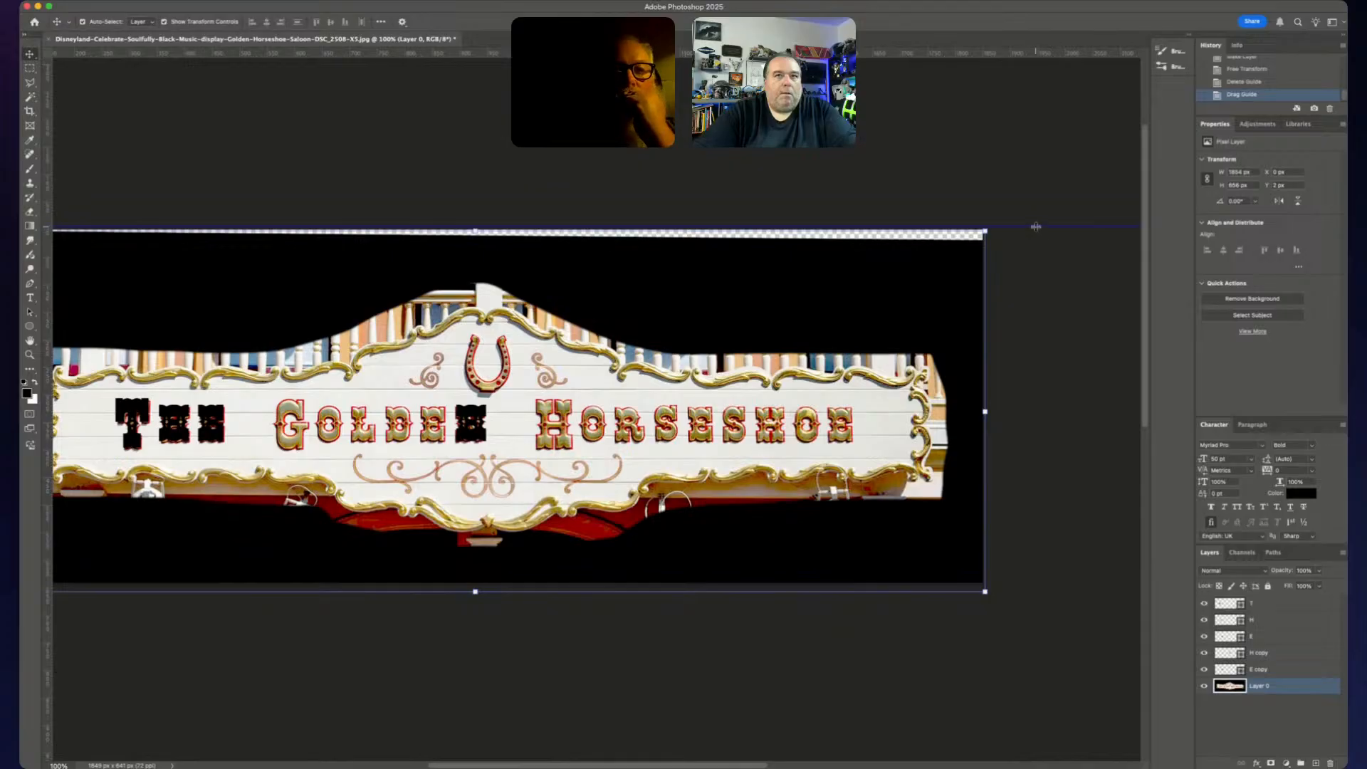
mouse_move(1032, 40)
left_mouse_down()
mouse_move(1022, 257)
mouse_move(1036, 49)
left_mouse_up()
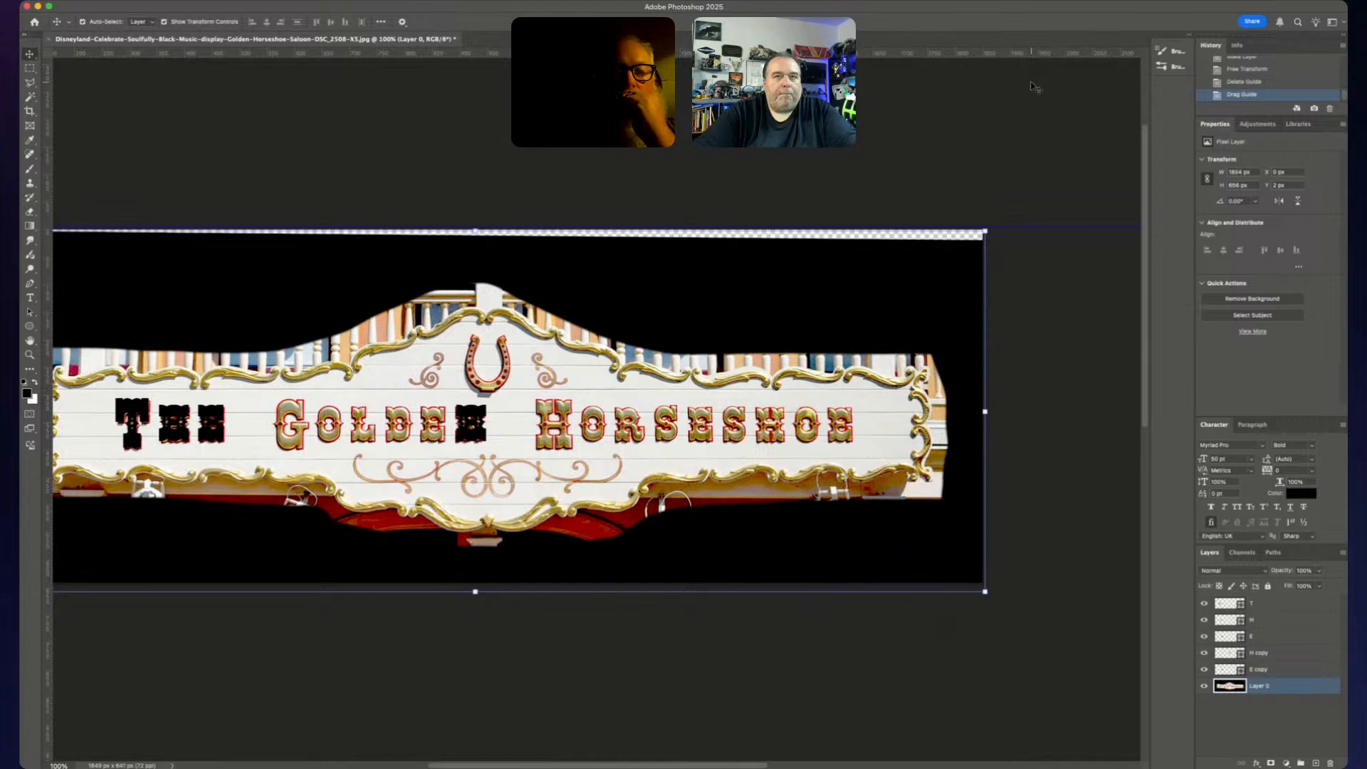
left_click(1056, 295)
left_click_drag(1019, 228, 1016, 28)
- Select the H copy layer and nudge it horizontally off GOLDEN's N to just before HORSESHOE's large H
key("ctrl+equal")
key("ctrl+equal")
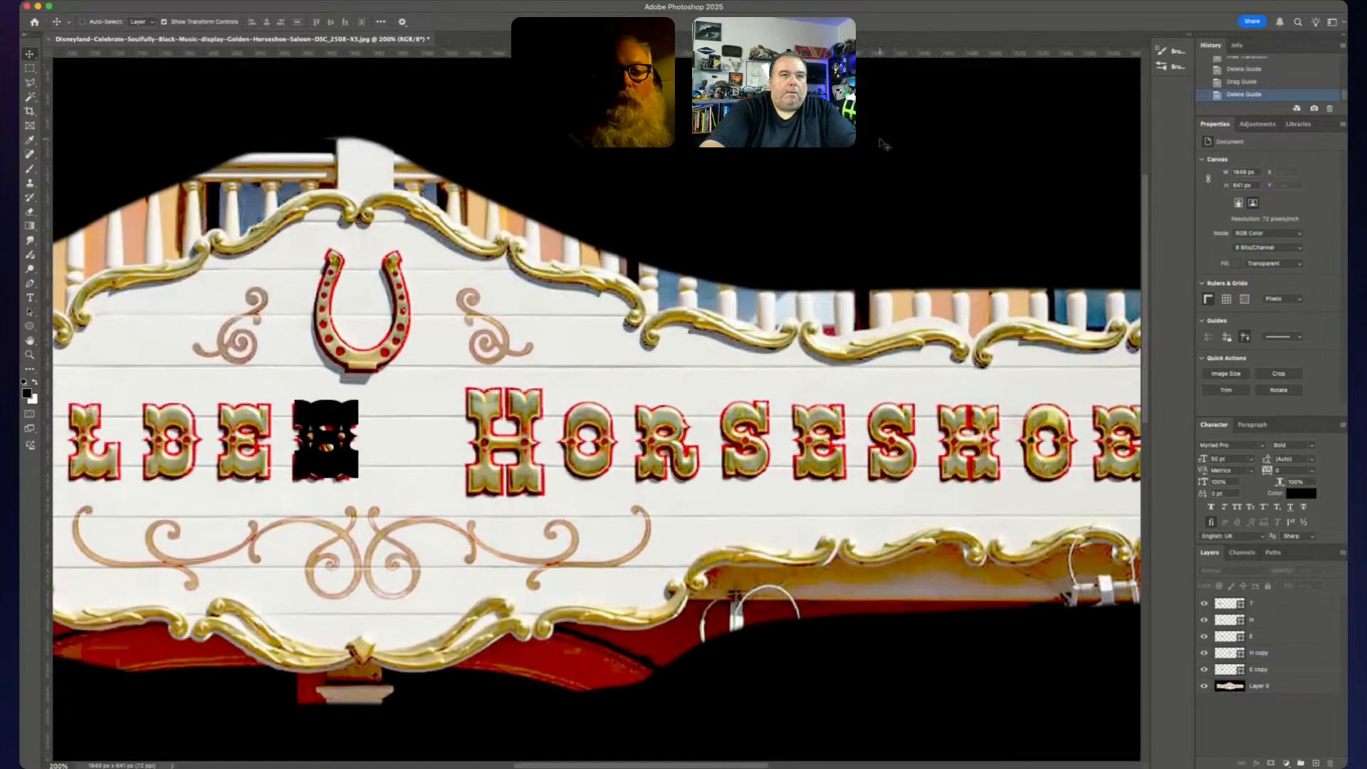
left_click(883, 143)
scroll(720, 301, "left", 5)
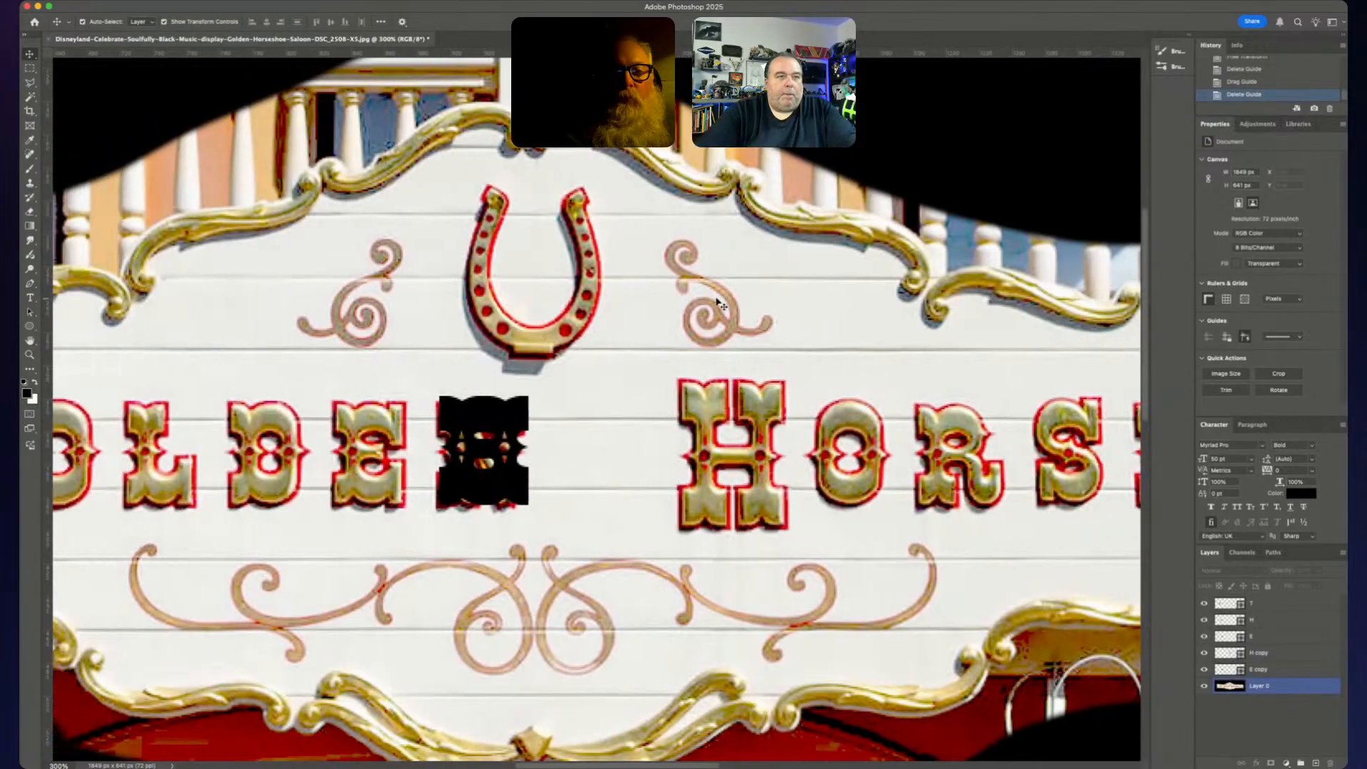
left_click(1273, 653)
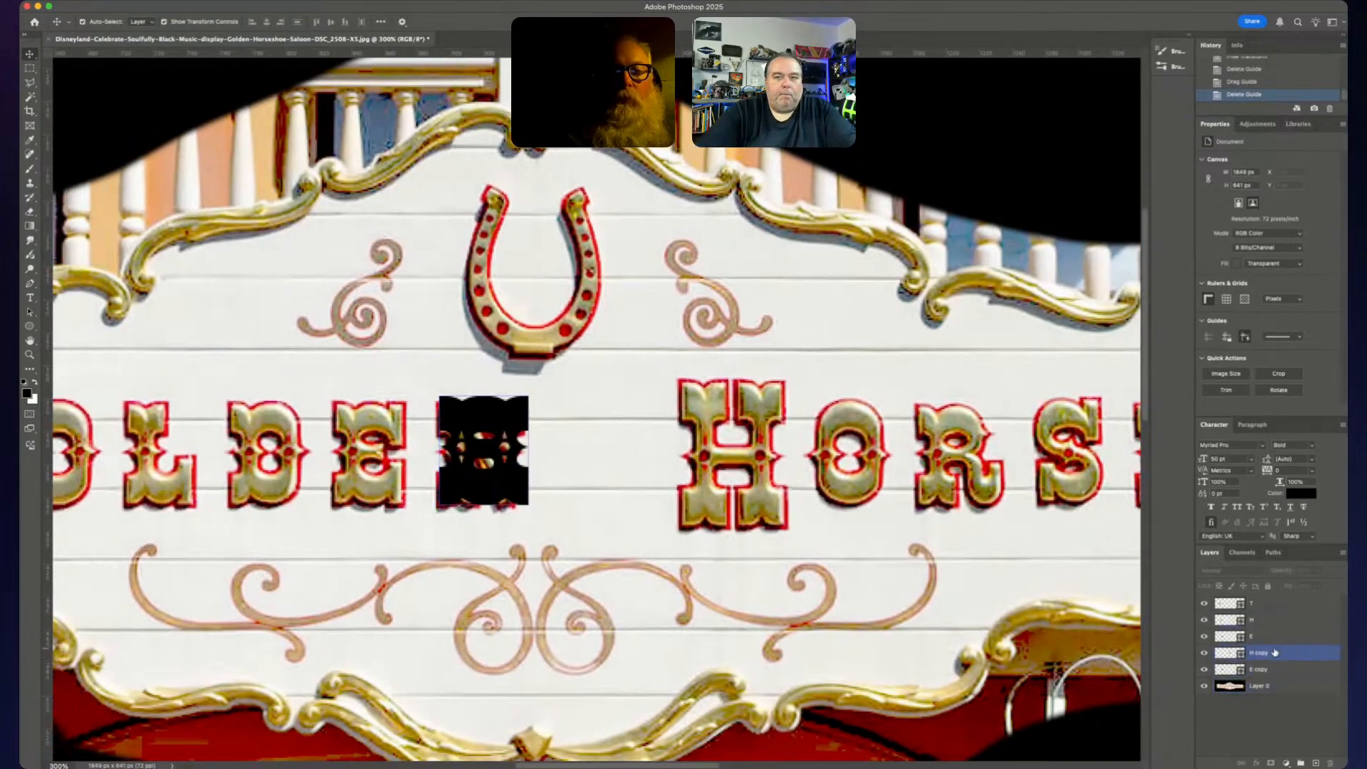
left_click(1258, 686, "ctrl")
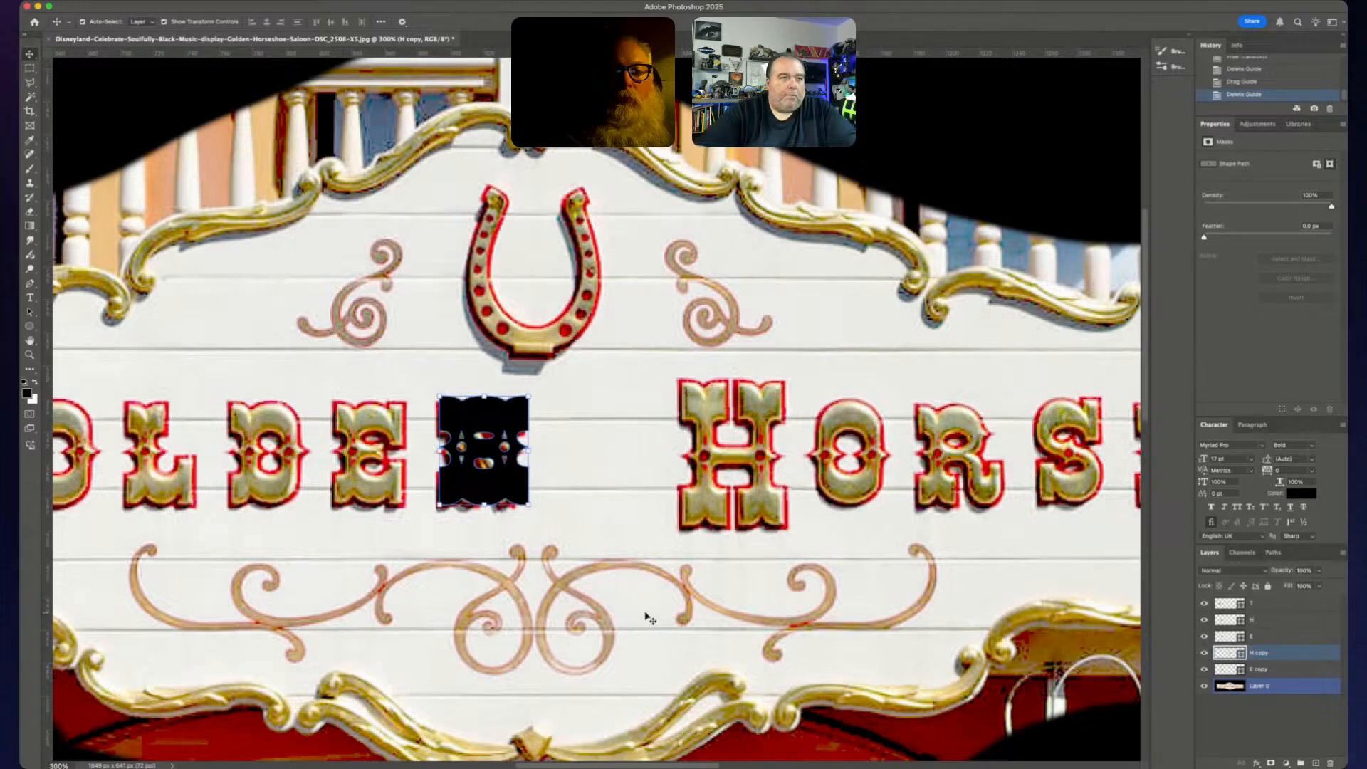
key("Right")
key("Right")
key("Right")
key("Right")
key("Right")
key("Right")
key("Right")
key("Right")
key("Left")
key("Left")
key("Left")
key("Left")
key("Left")
key("Left")
key("Left")
key("Left")
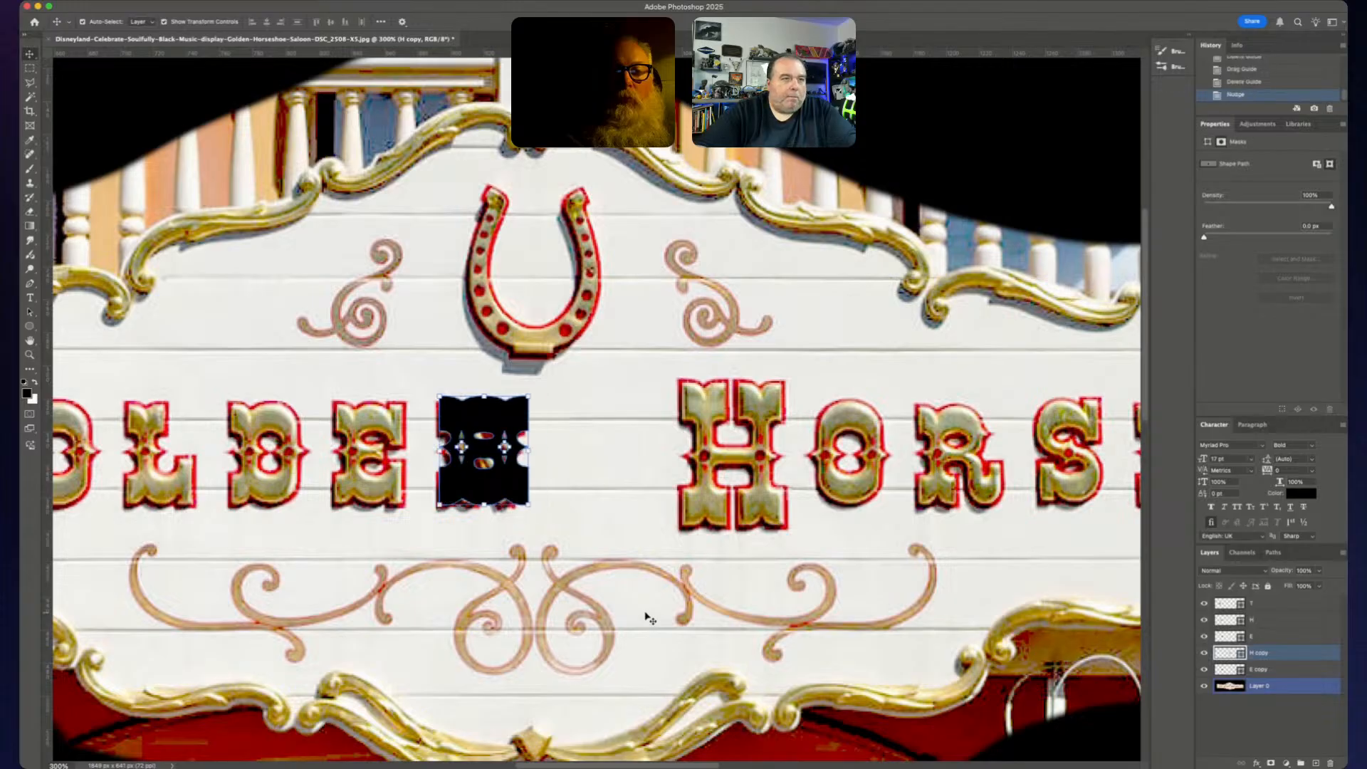
key("shift+Right")
key("shift+Right")
key("shift+Right")
key("shift+Right")
key("shift+Right")
key("shift+Right")
key("shift+Right")
key("shift+Right")
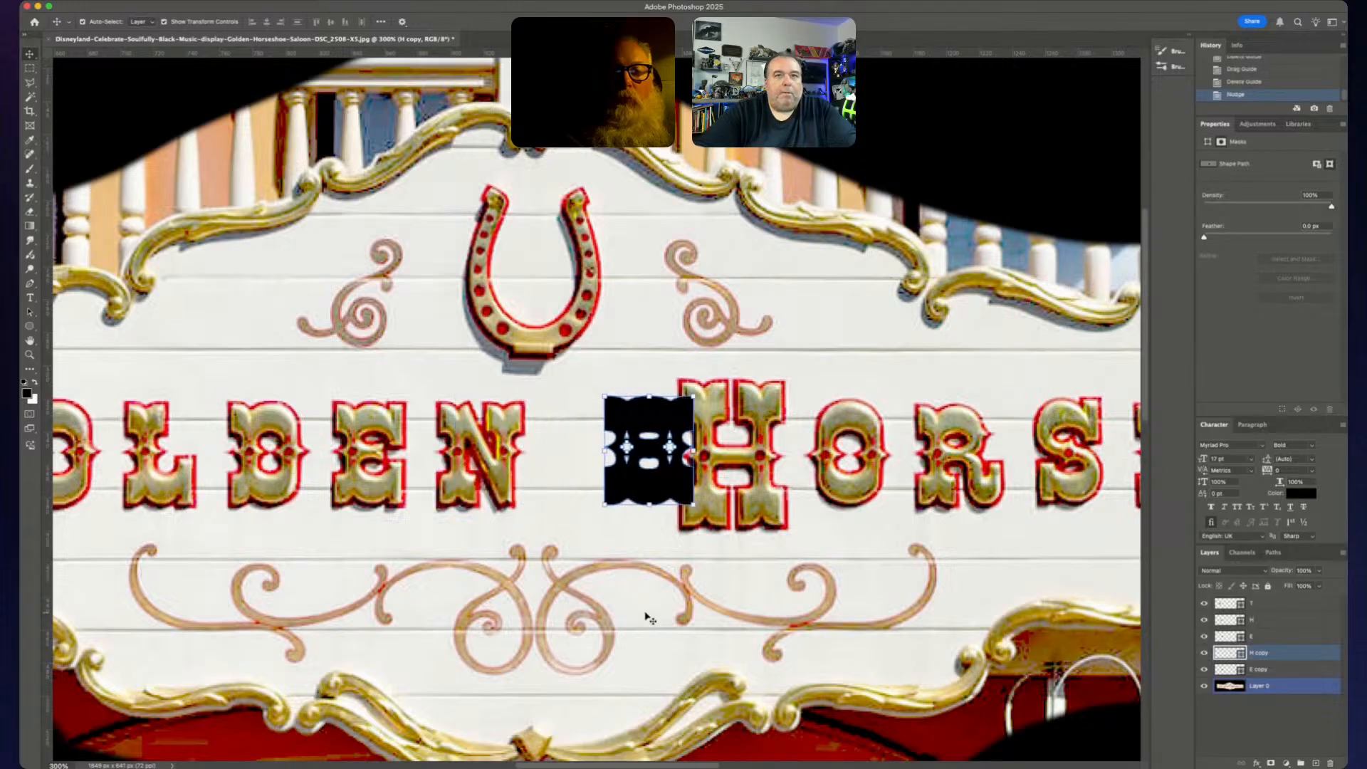
- Move the H copy shape horizontally onto the small H in HORSESHOE, discarding any extra duplicate
scroll(649, 617, "right", 10)
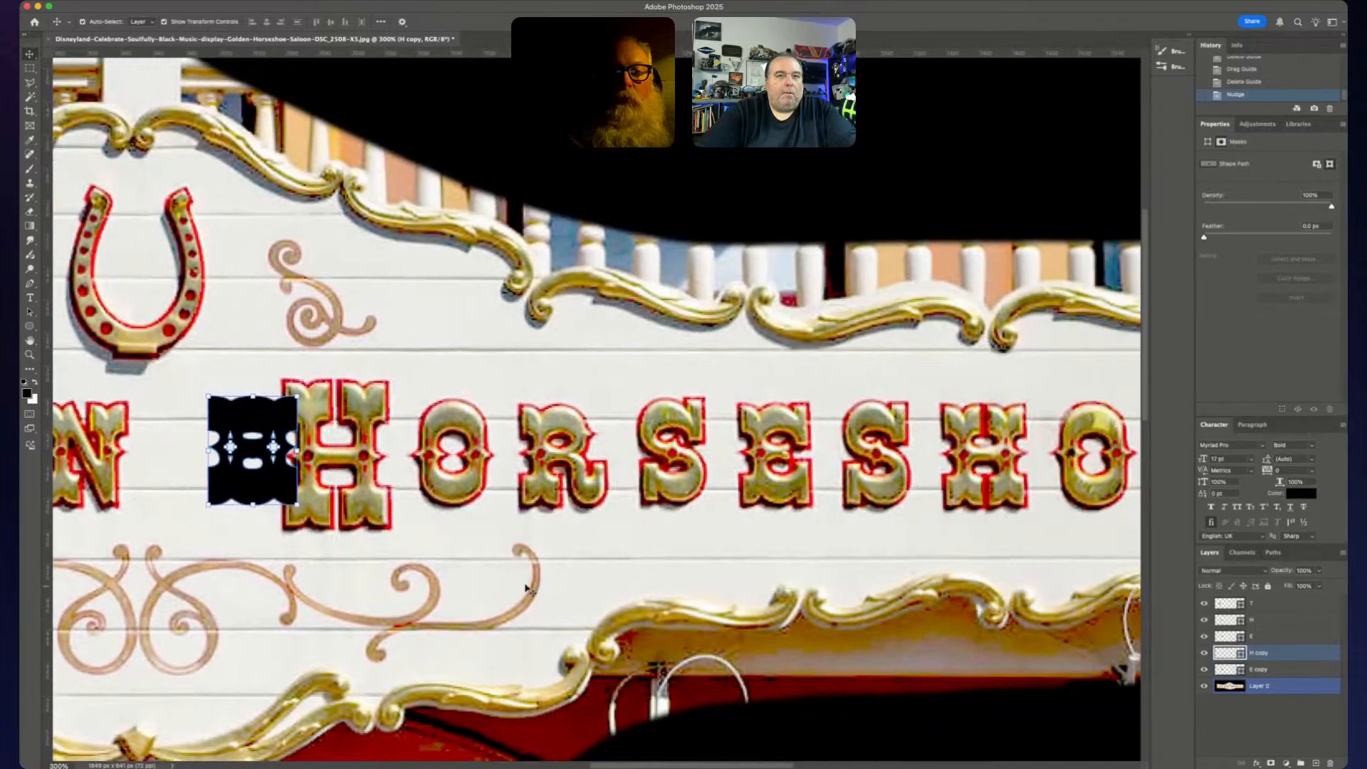
left_click_drag(212, 496, 756, 497)
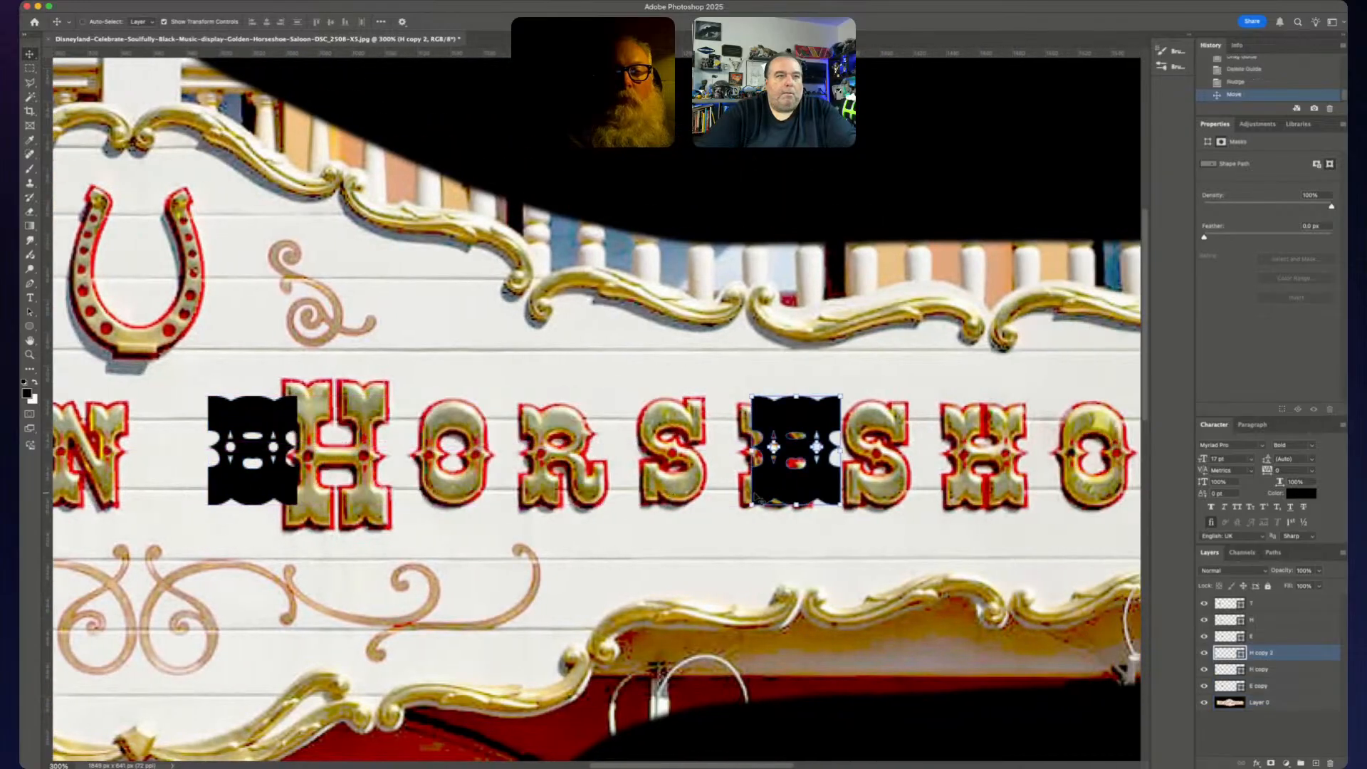
key("ctrl+z")
left_click_drag(260, 520, 994, 520)
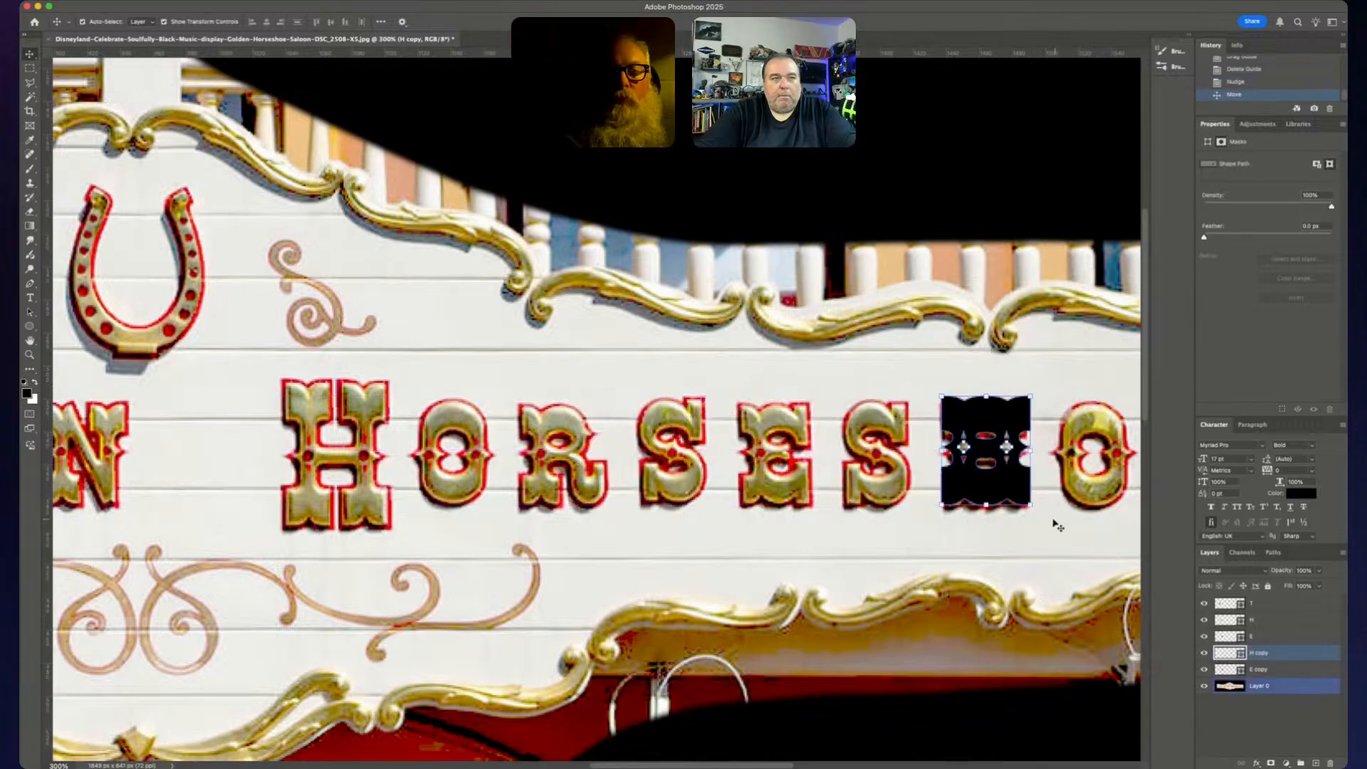
- Move the E shape from THE horizontally onto the E in GOLDEN
scroll(910, 519, "left", 15)
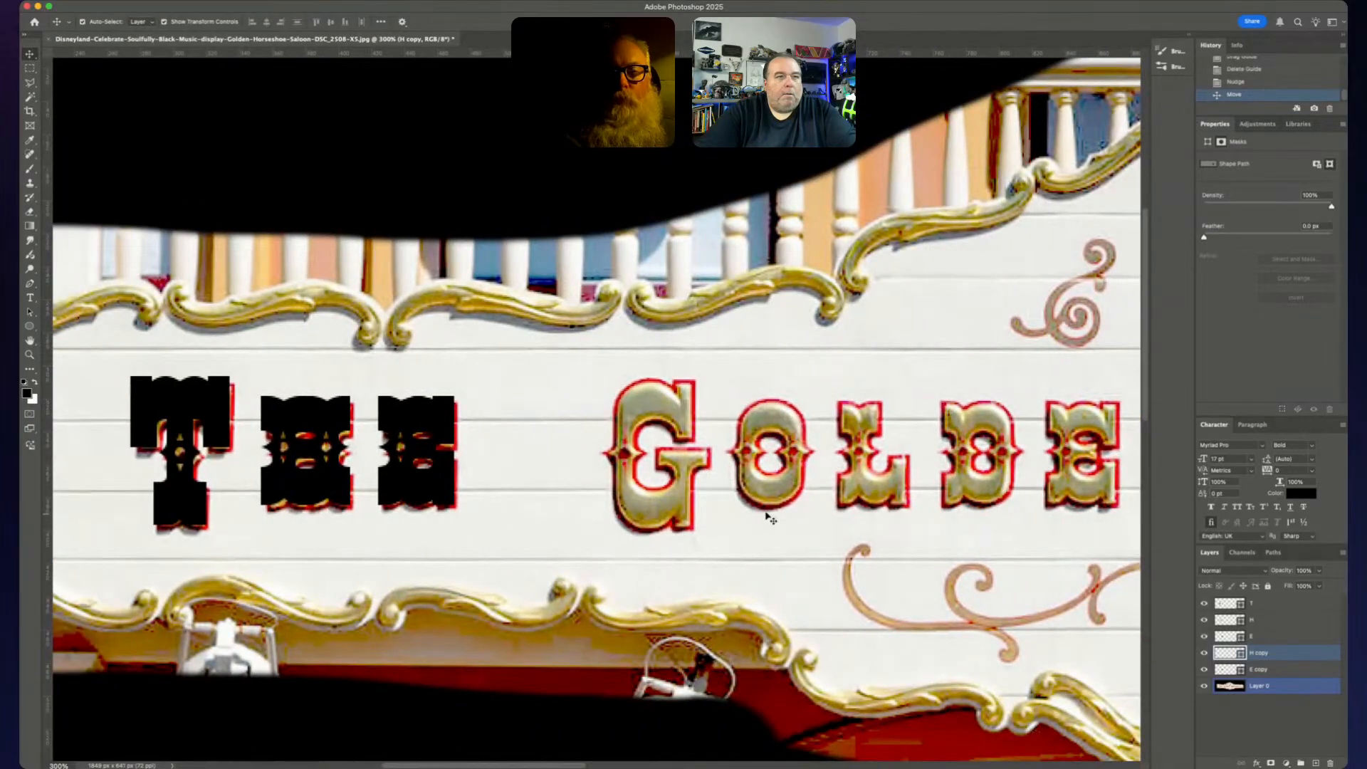
left_click_drag(445, 503, 1078, 529)
scroll(1032, 524, "down", 10)
scroll(992, 525, "up", 10)
scroll(990, 525, "right", 15)
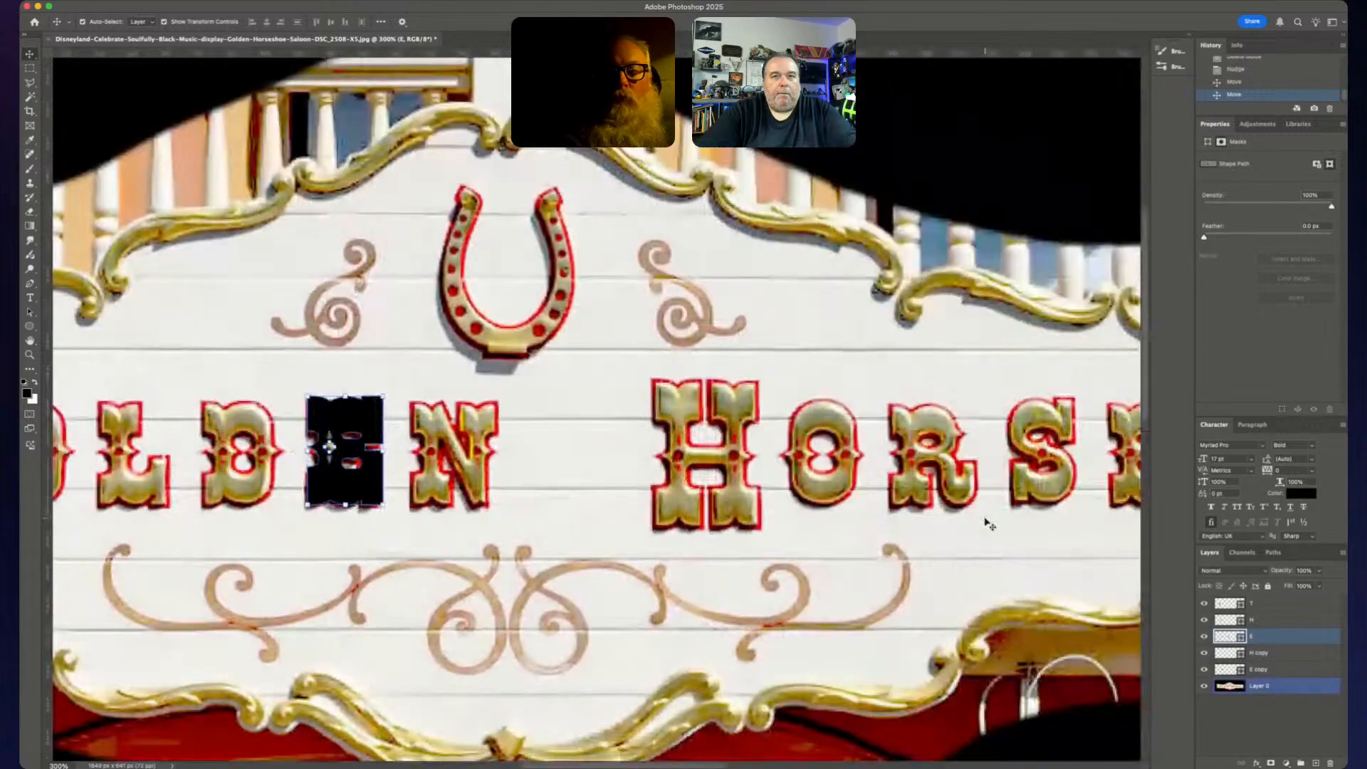
- Duplicate the E shape layer and move the copy horizontally over the first E in HORSESHOE
scroll(989, 524, "right", 3)
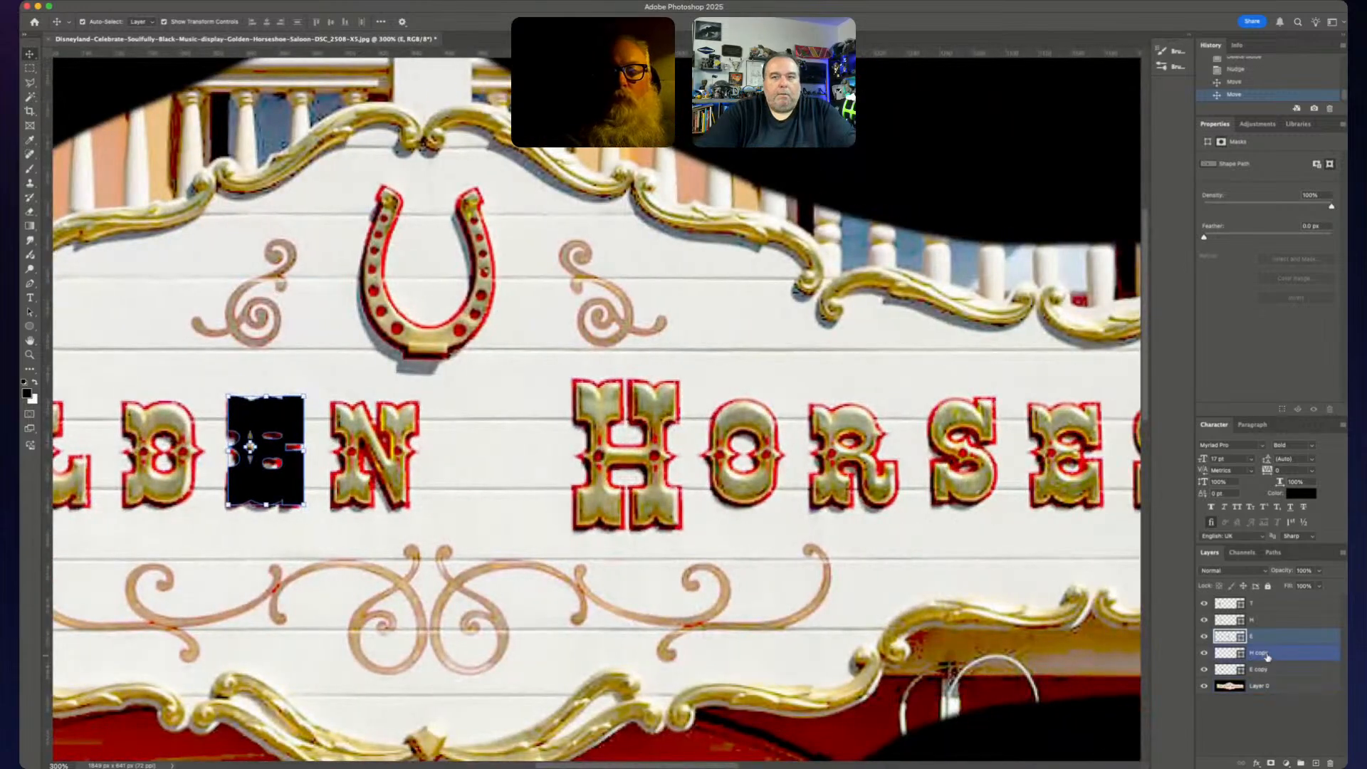
key("super+j")
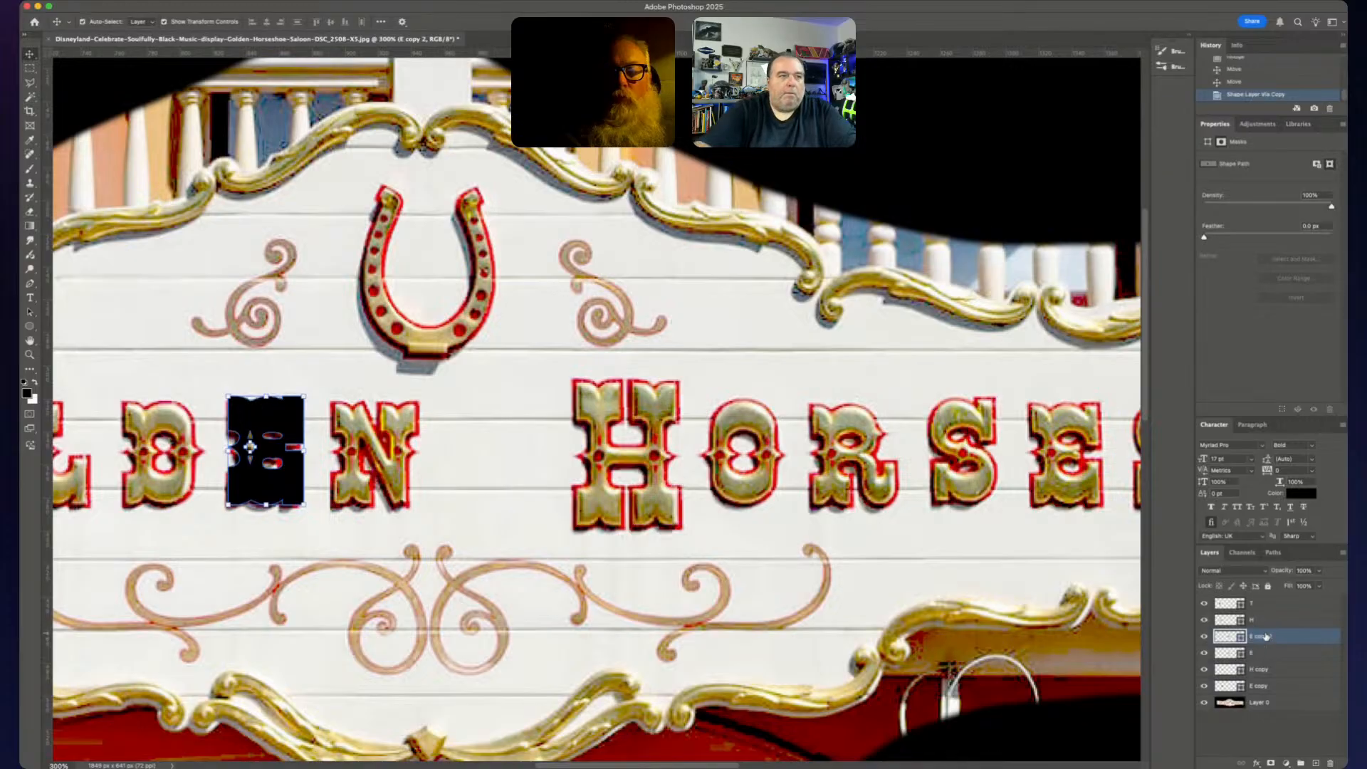
key("shift+Right")
key("shift+Right")
key("shift+Right")
key("shift+Right")
key("shift+Right")
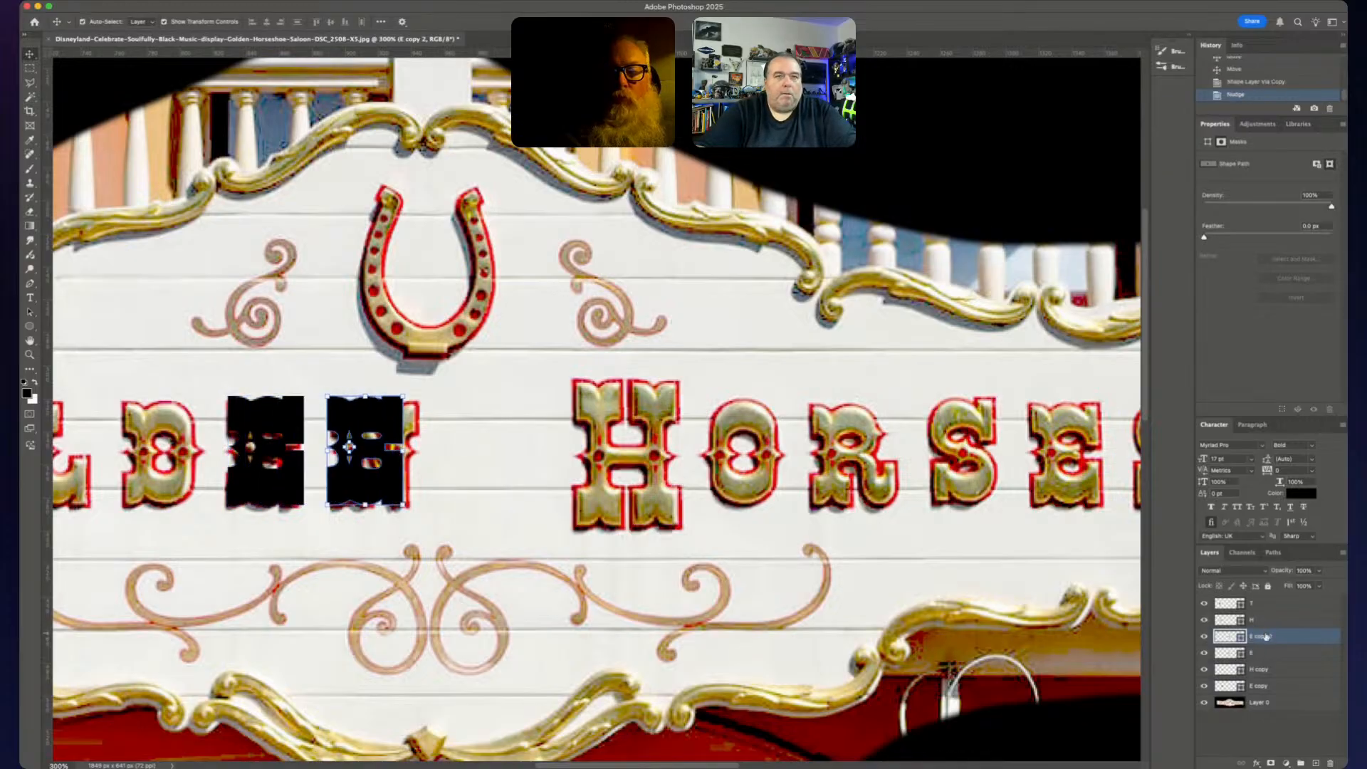
left_click_drag(354, 492, 1054, 520)
scroll(910, 537, "down", 5)
scroll(899, 537, "right", 10)
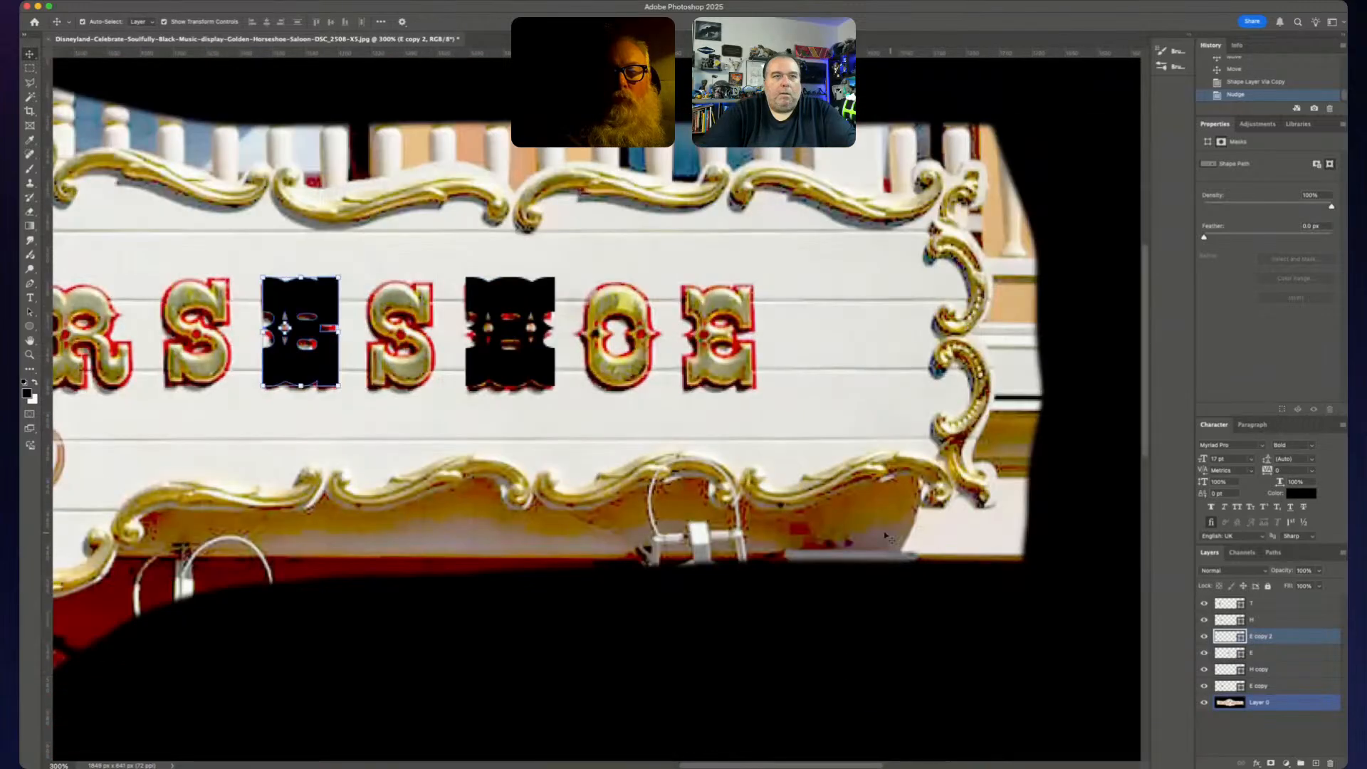
- Duplicate the E copy again and nudge the new copy horizontally onto the final E of HORSESHOE
key("ctrl+j")
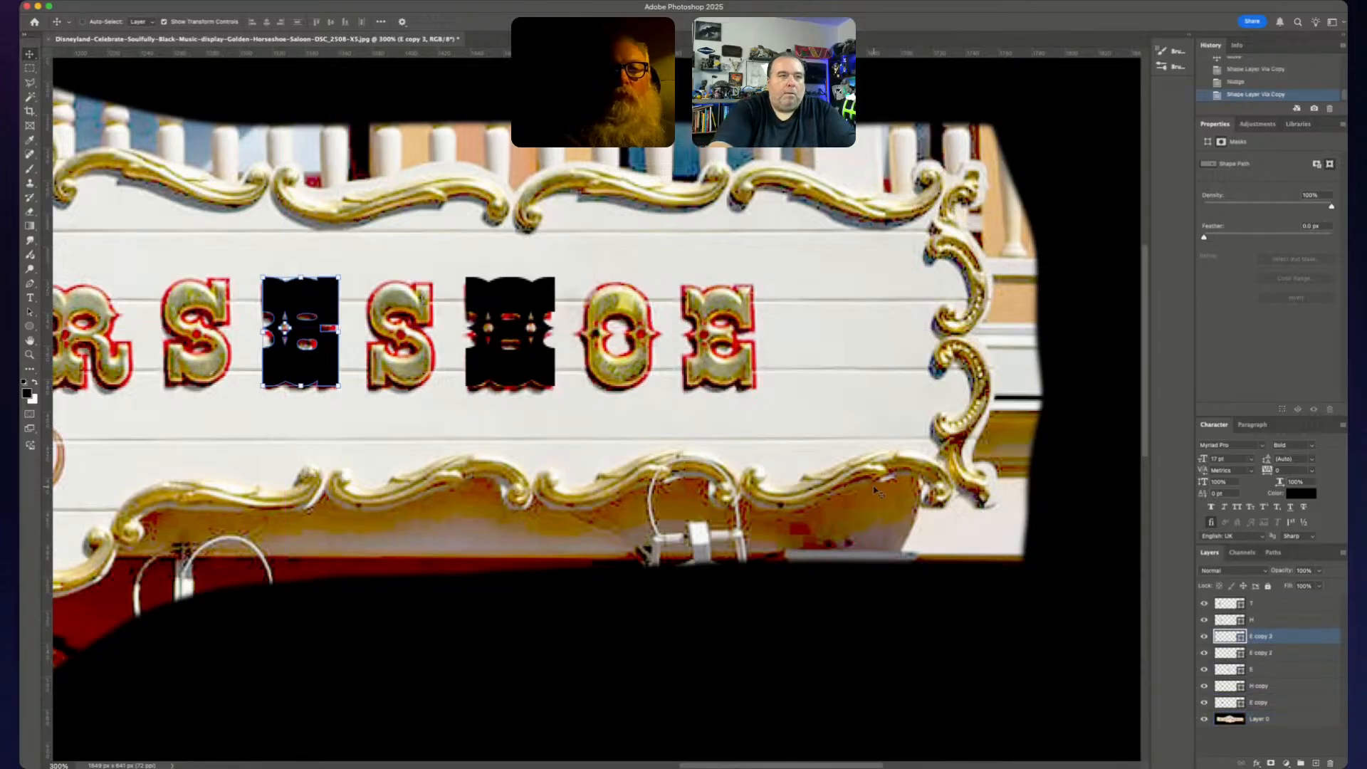
key("shift+Right")
key("shift+Right")
key("shift+Right")
key("shift+Right")
key("shift+Right")
key("shift+Right")
key("shift+Right")
key("shift+Right")
key("shift+Right")
key("shift+Right")
key("shift+Right")
key("shift+Right")
key("shift+Right")
key("shift+Right")
key("shift+Right")
key("shift+Right")
key("shift+Right")
key("shift+Right")
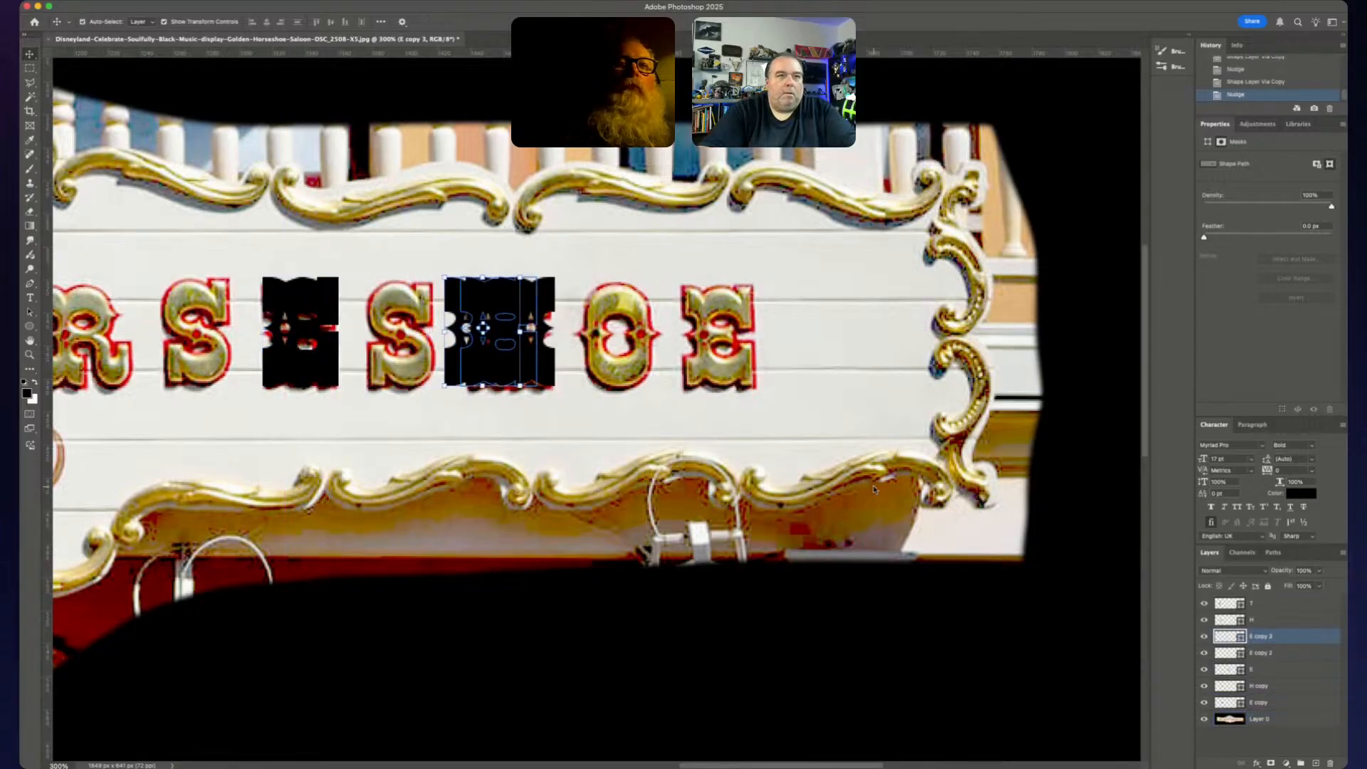
key("shift+Right")
key("shift+Right")
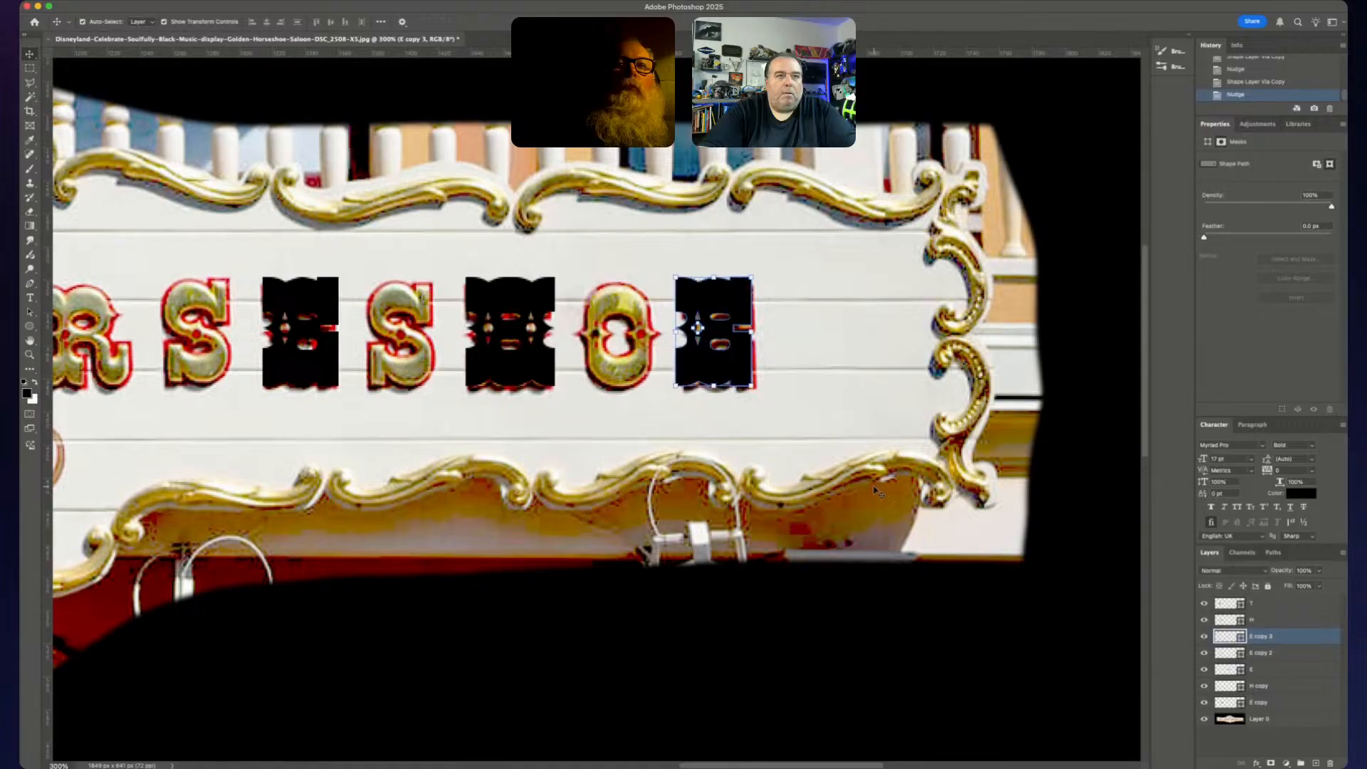
key("Right")
key("Right")
key("Right")
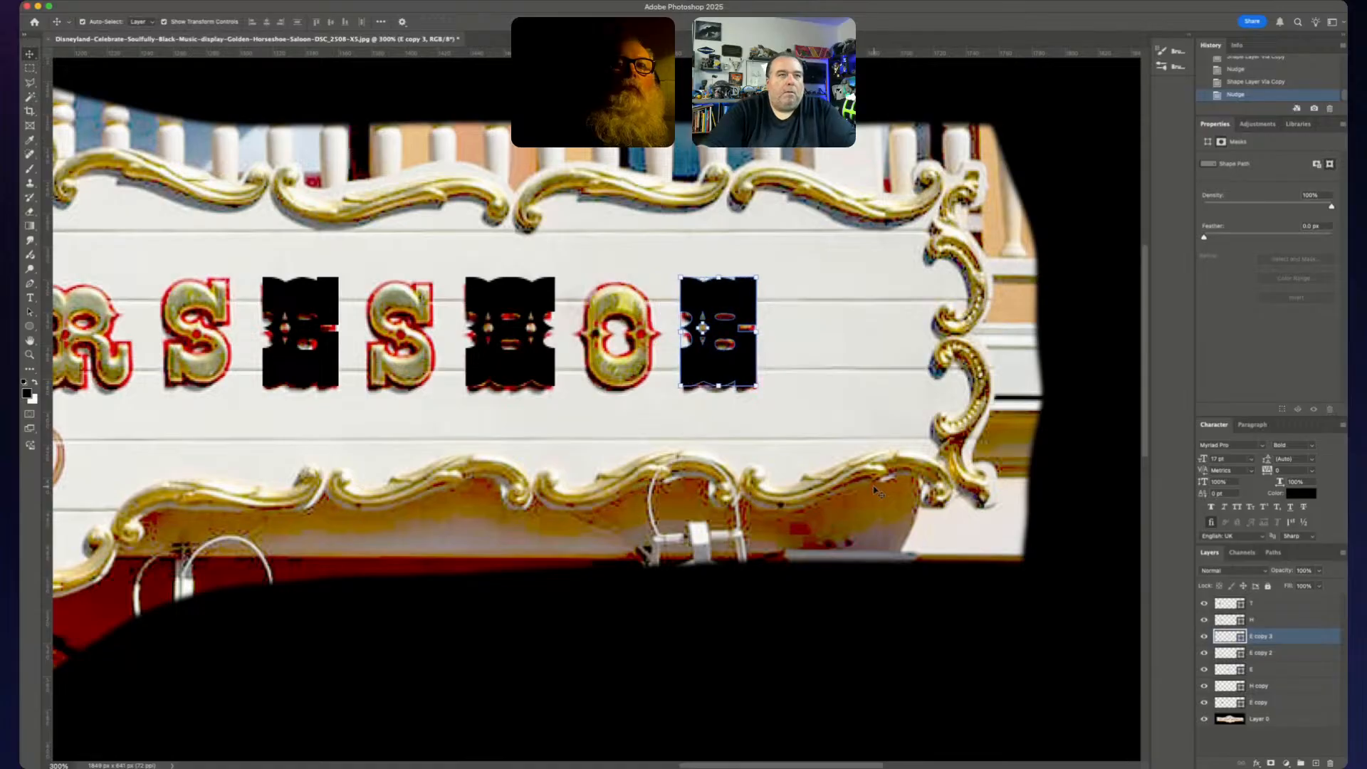
- Examine the placed T, H and E shapes along the whole sign against the photo's lettering and the letters still untraced
scroll(783, 398, "left", 15)
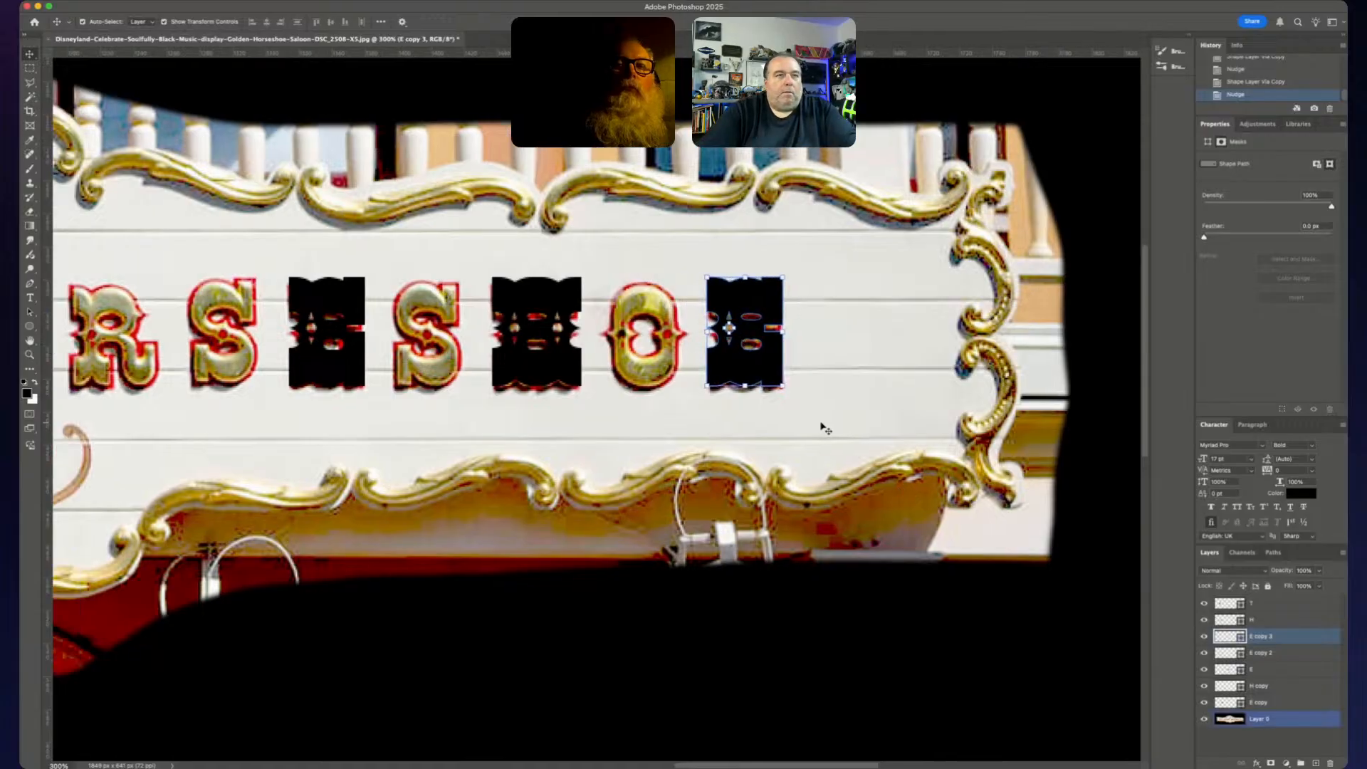
scroll(811, 426, "right", 10)
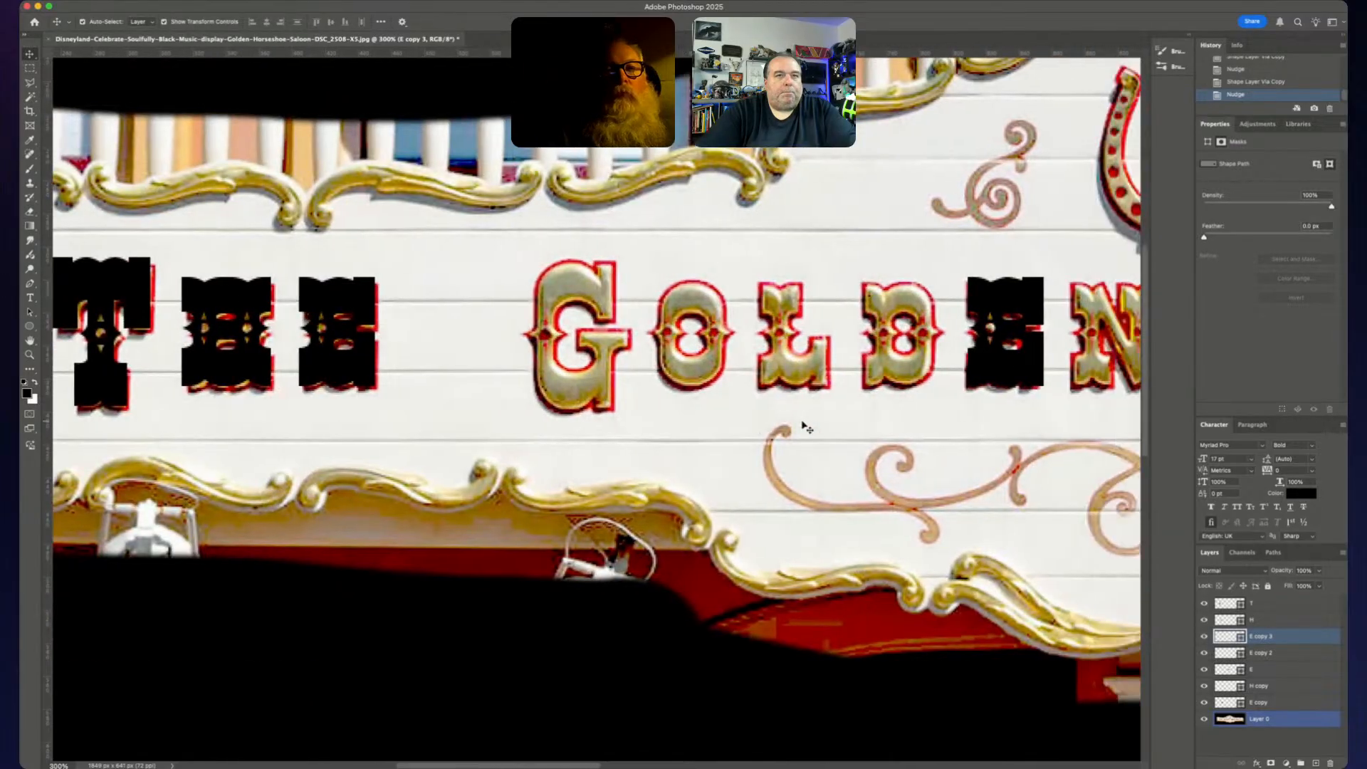
scroll(804, 426, "right", 4)
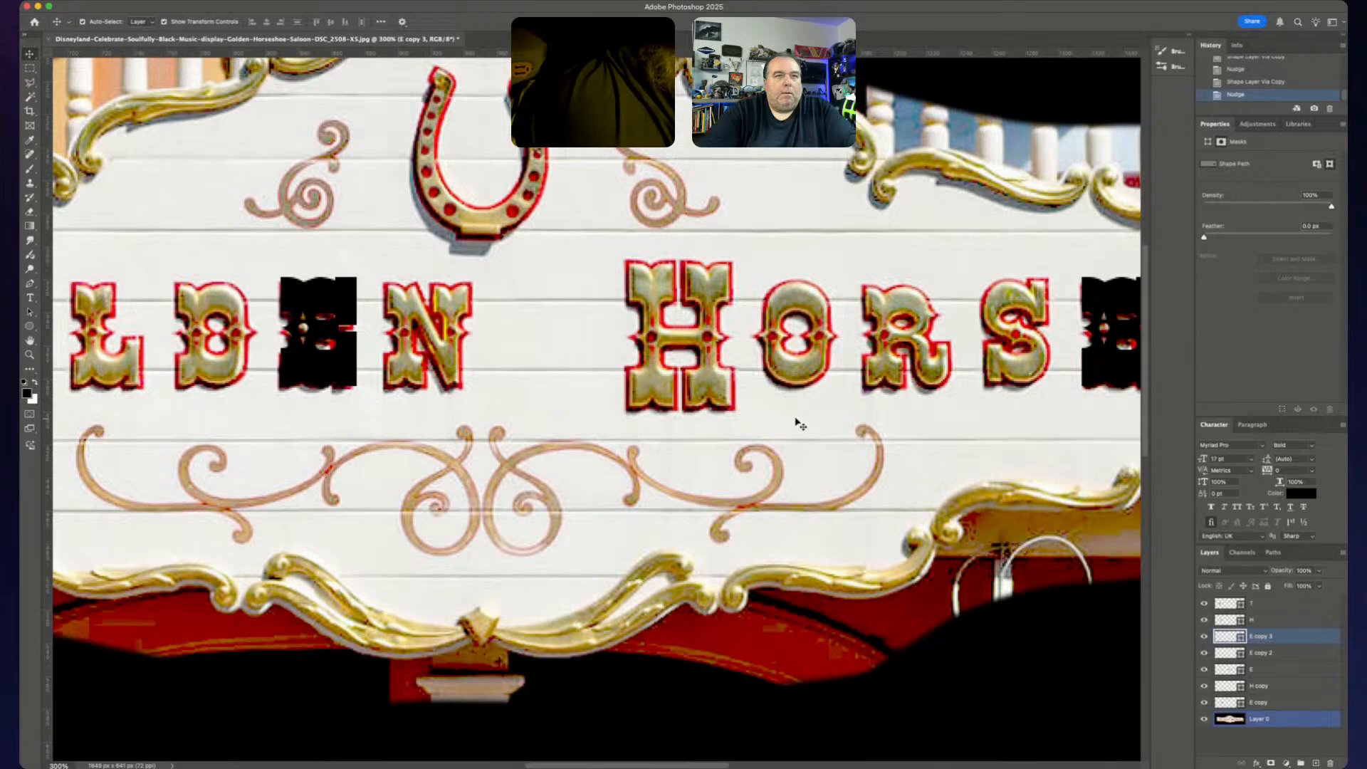
scroll(797, 422, "left", 15)
left_click(533, 360)
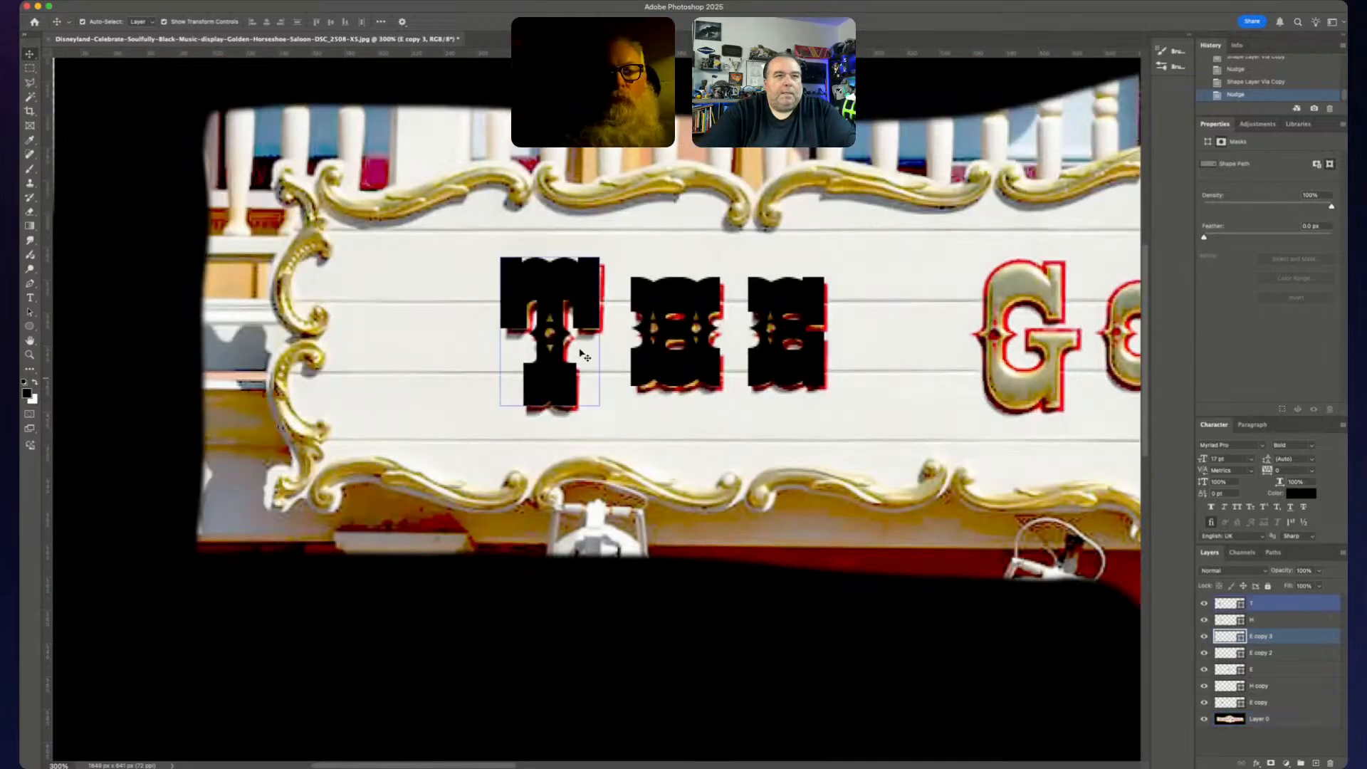
left_click(547, 415)
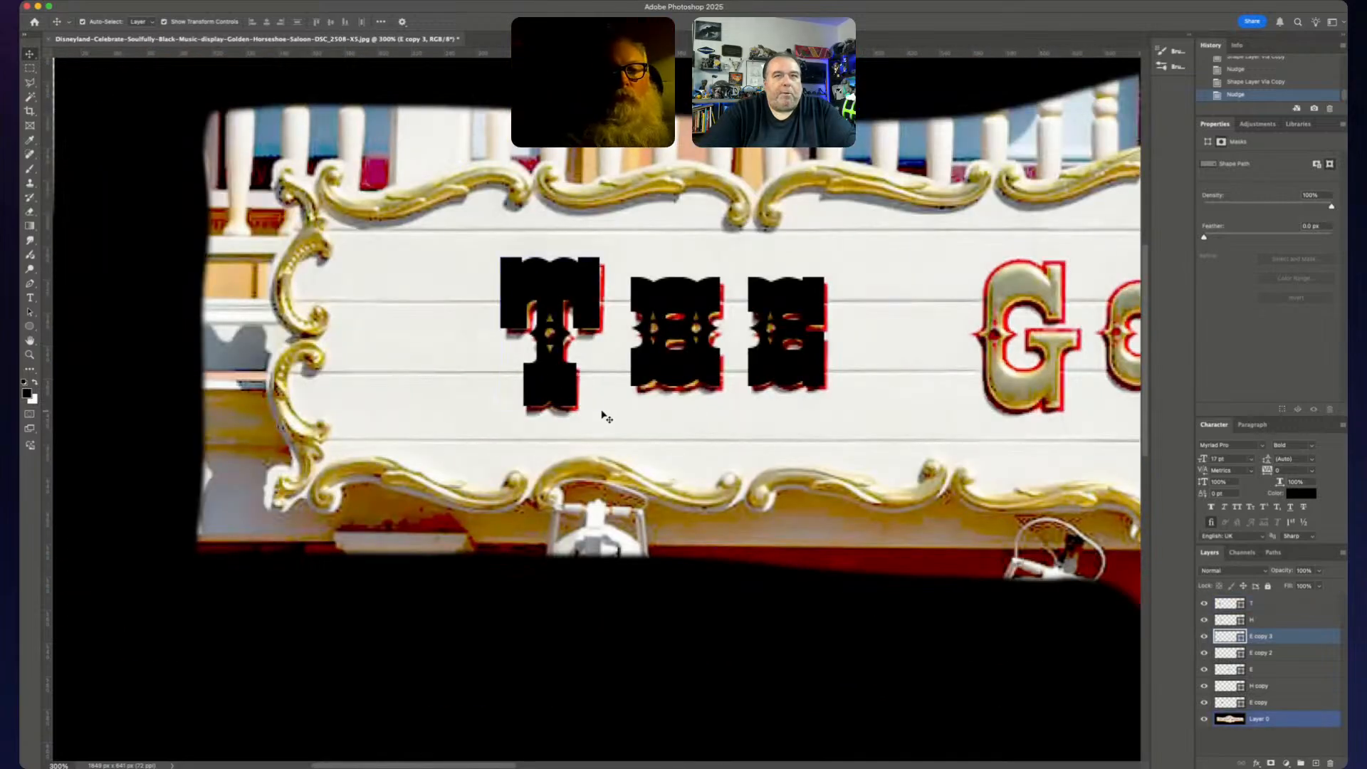
scroll(602, 412, "right", 15)
scroll(666, 423, "up", 1)
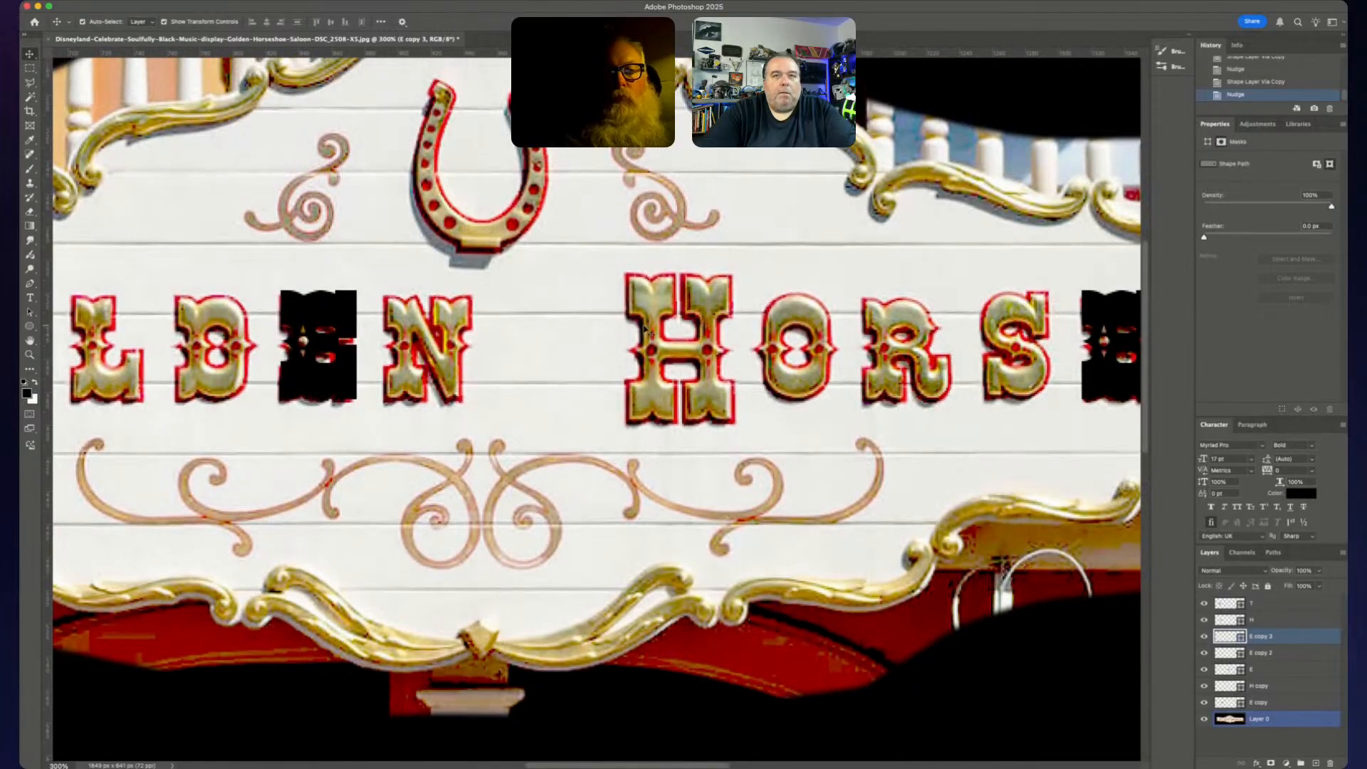
scroll(646, 329, "right", 10)
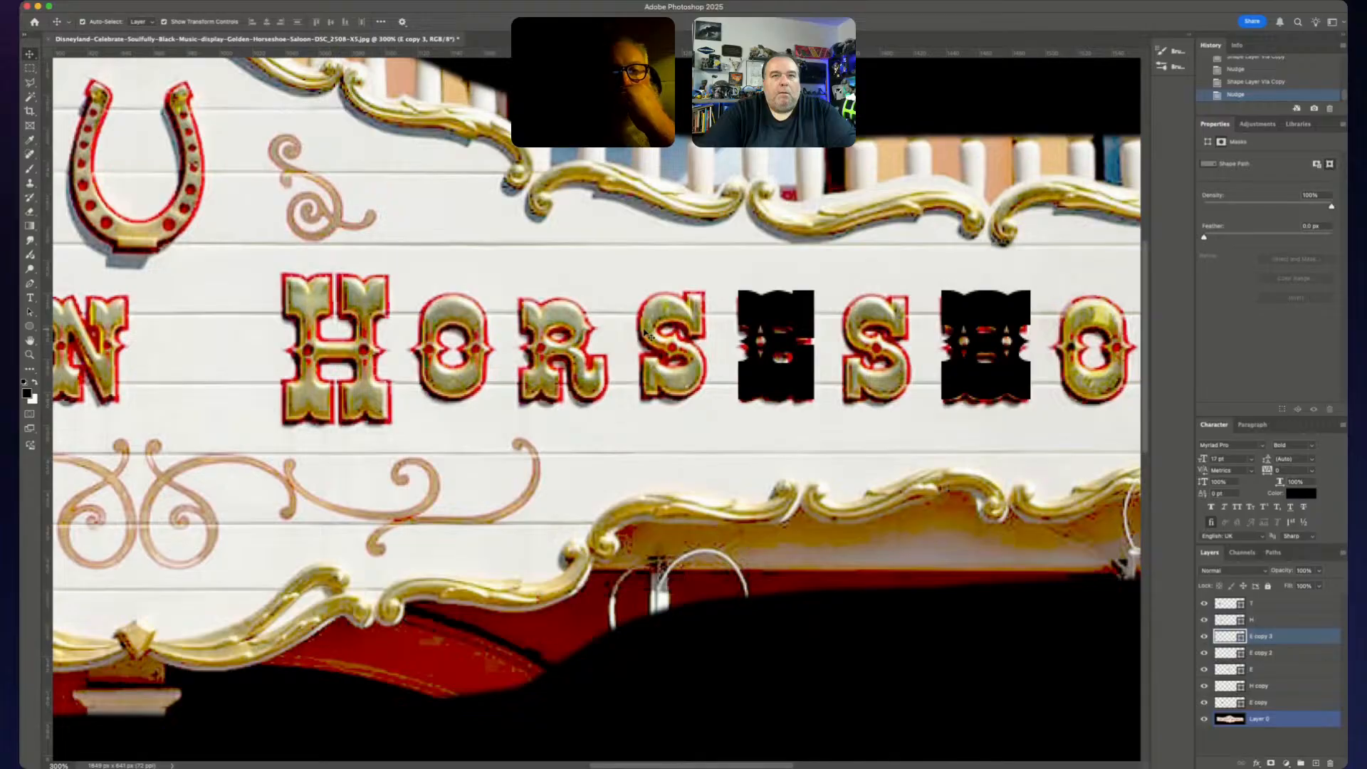
scroll(646, 332, "left", 15)
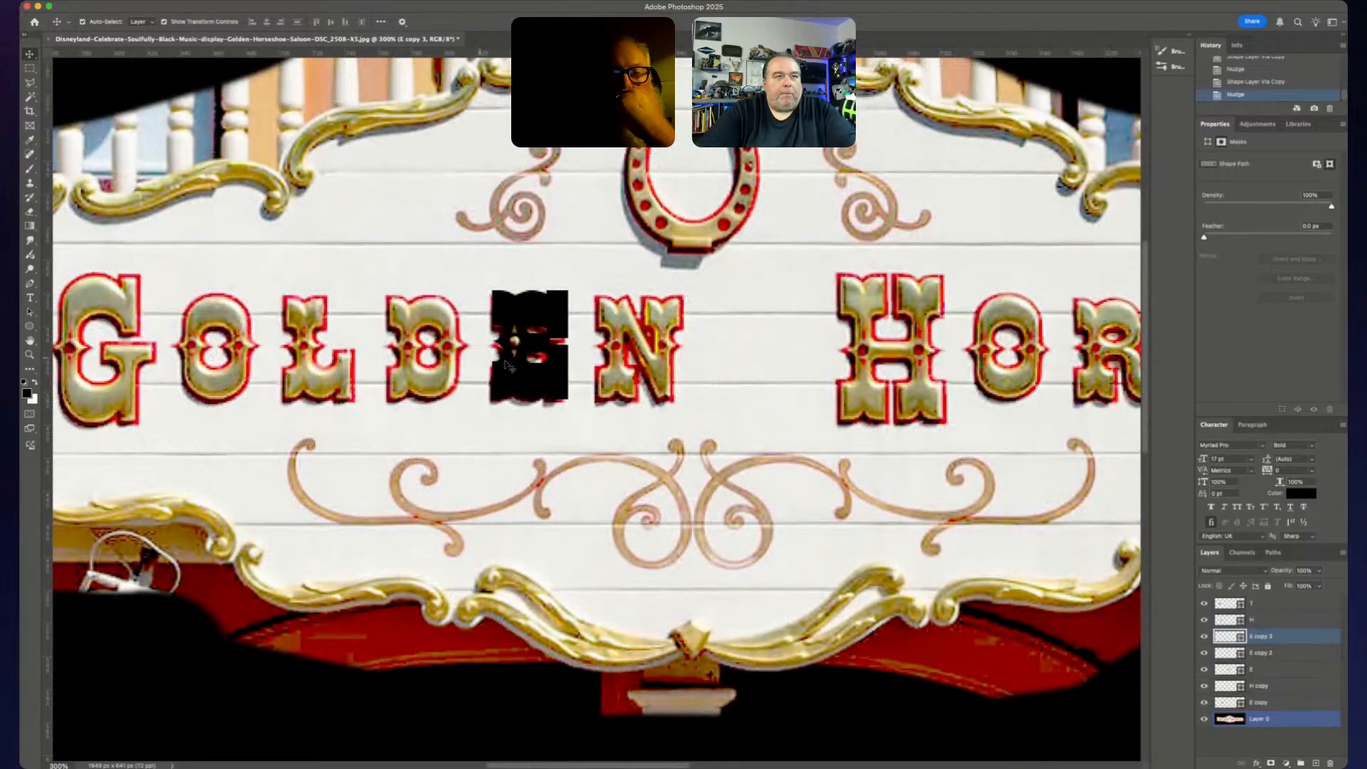
scroll(661, 374, "right", 18)
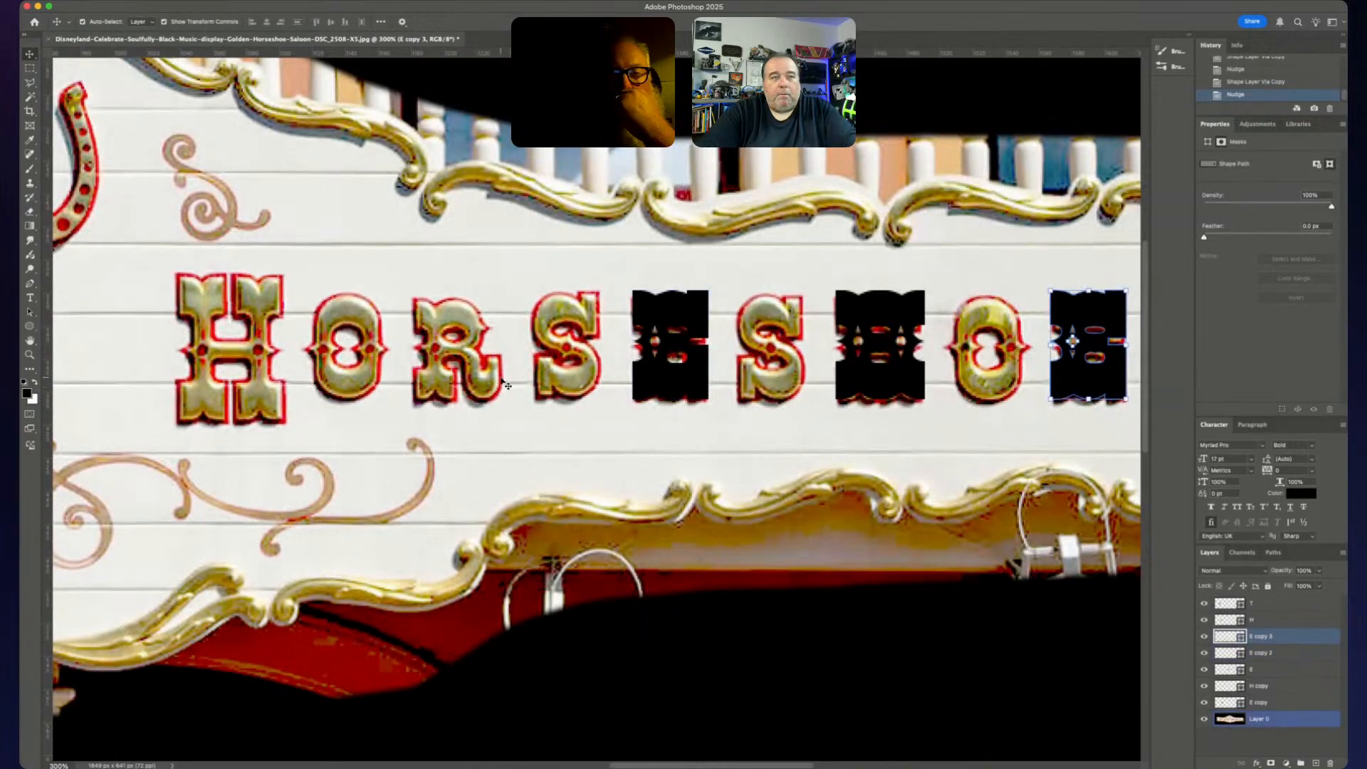
scroll(1005, 463, "left", 20)
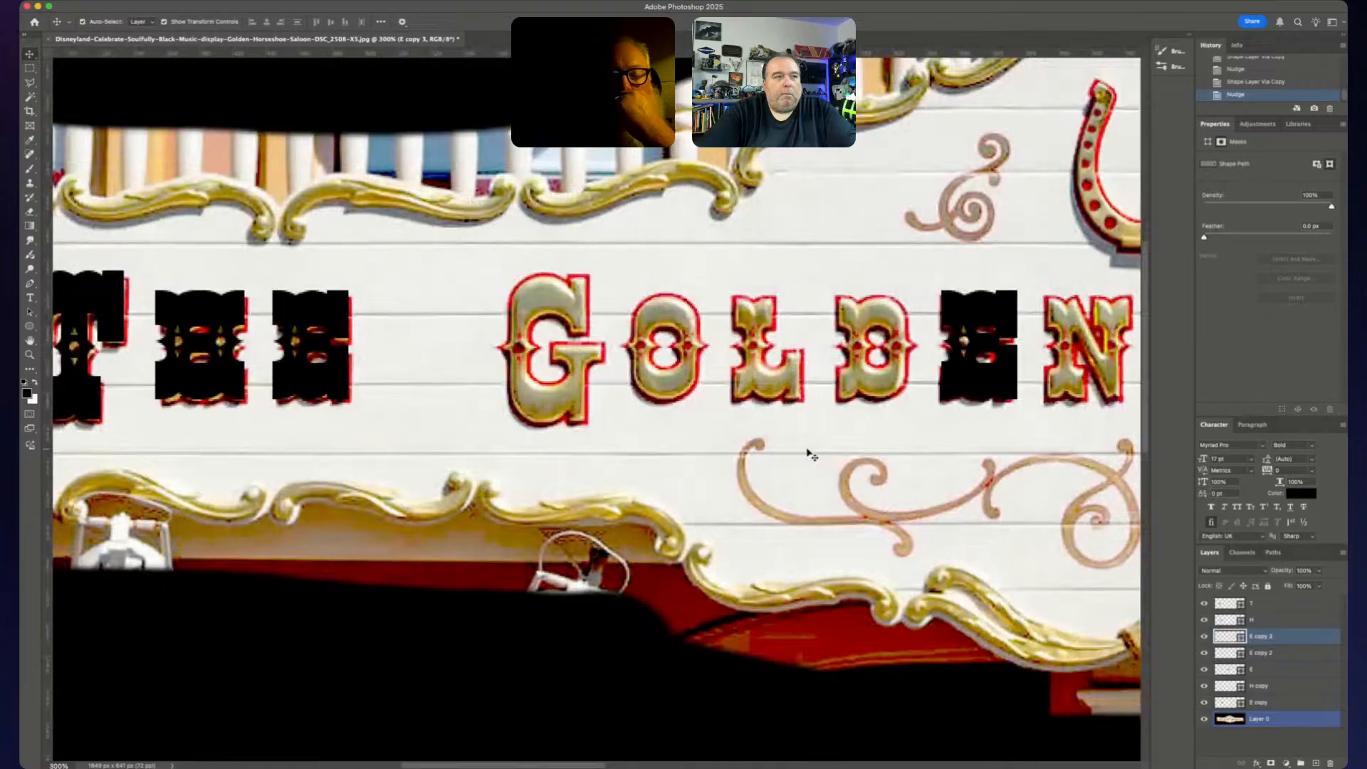
scroll(812, 455, "left", 5)
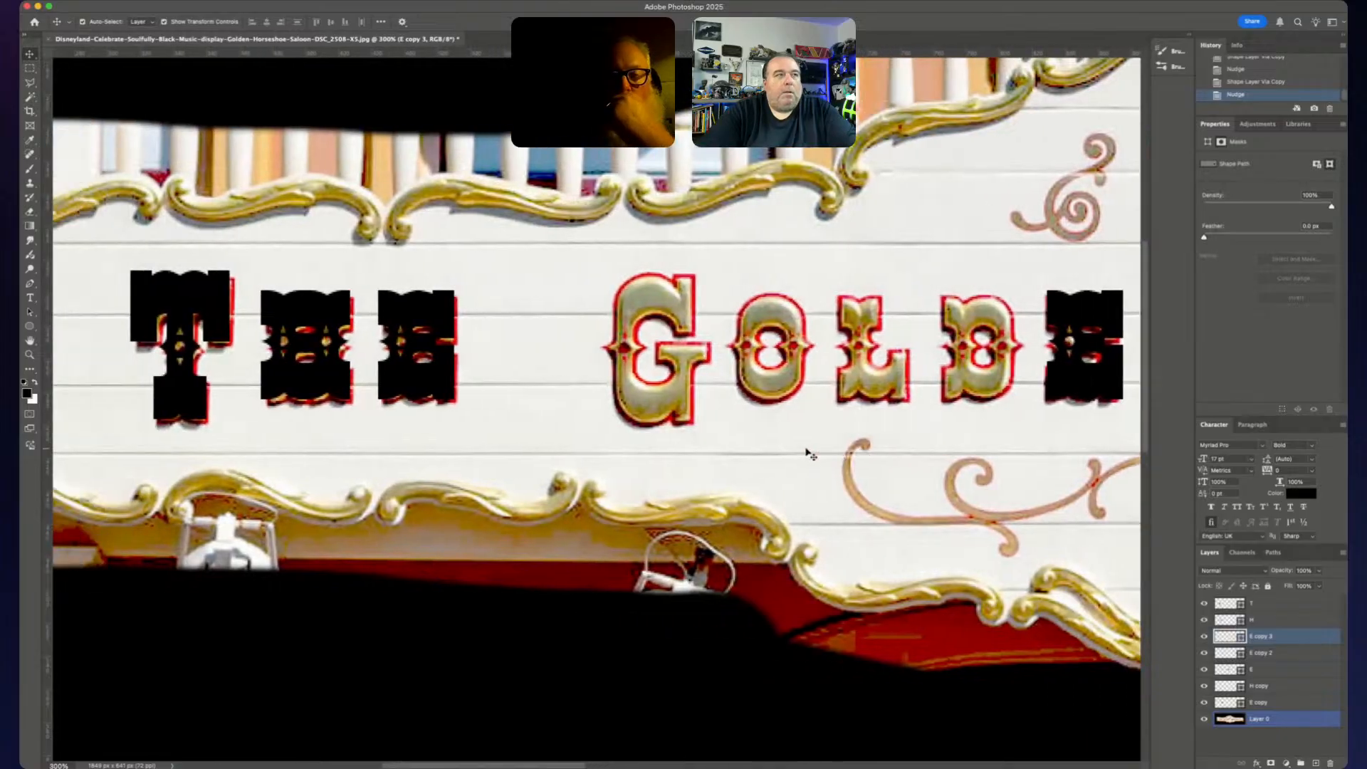
scroll(810, 454, "right", 4)
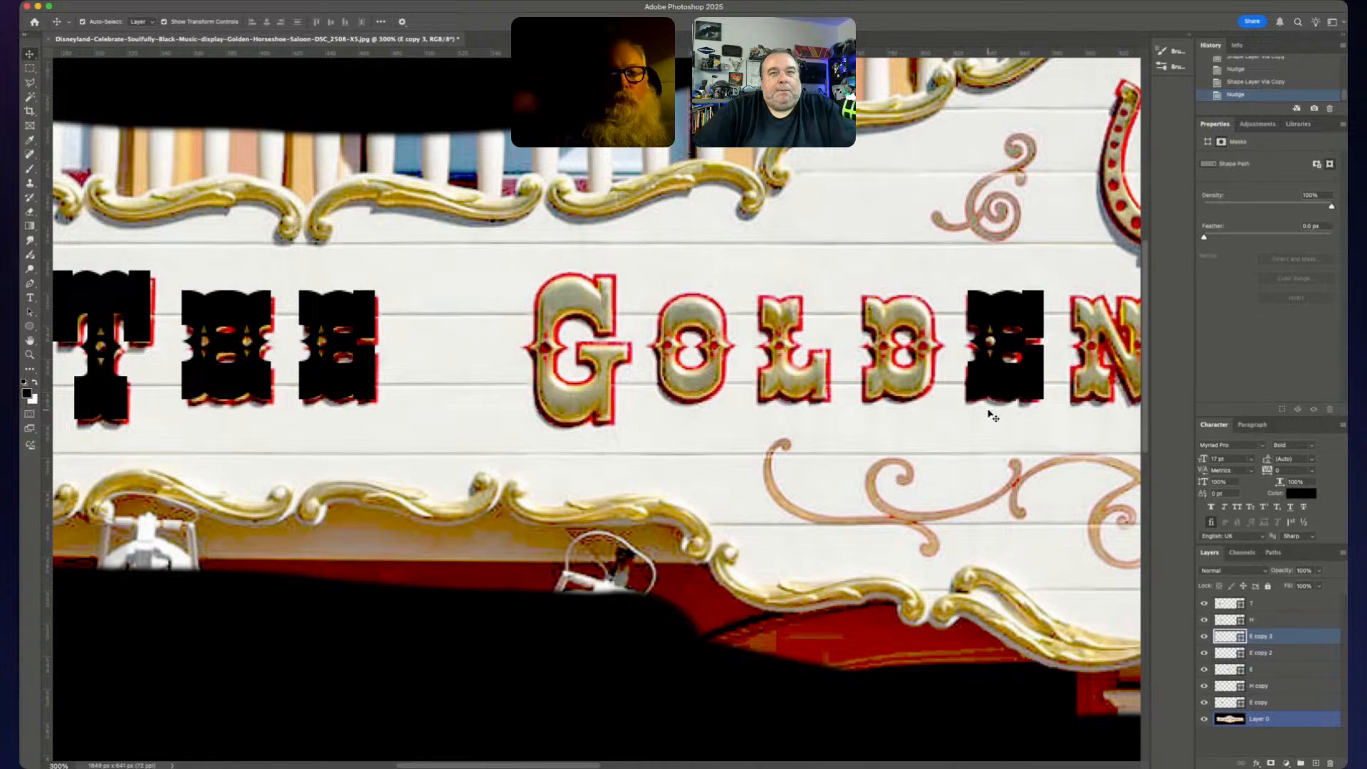
- Save the document as golden_horseshoe.psd
key("shift+Right")
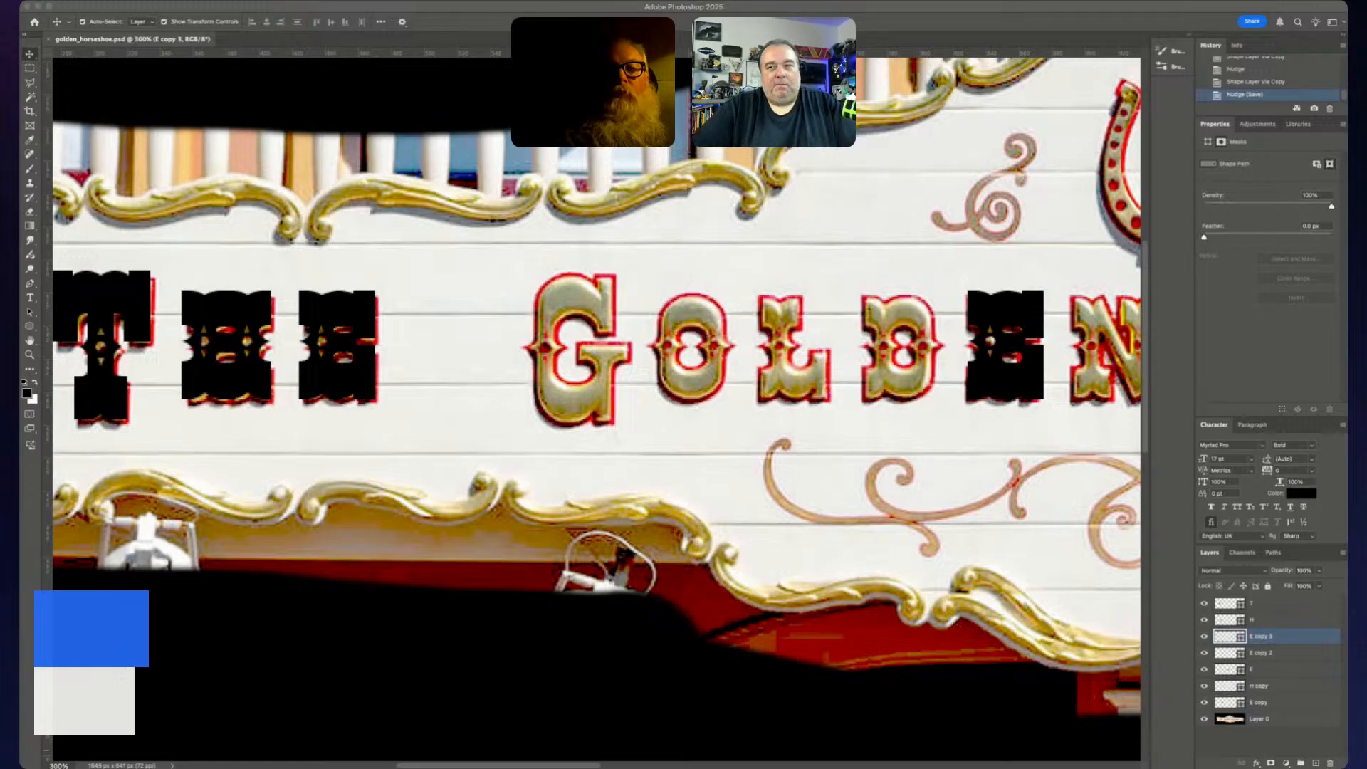
left_click(191, 602, "shift")
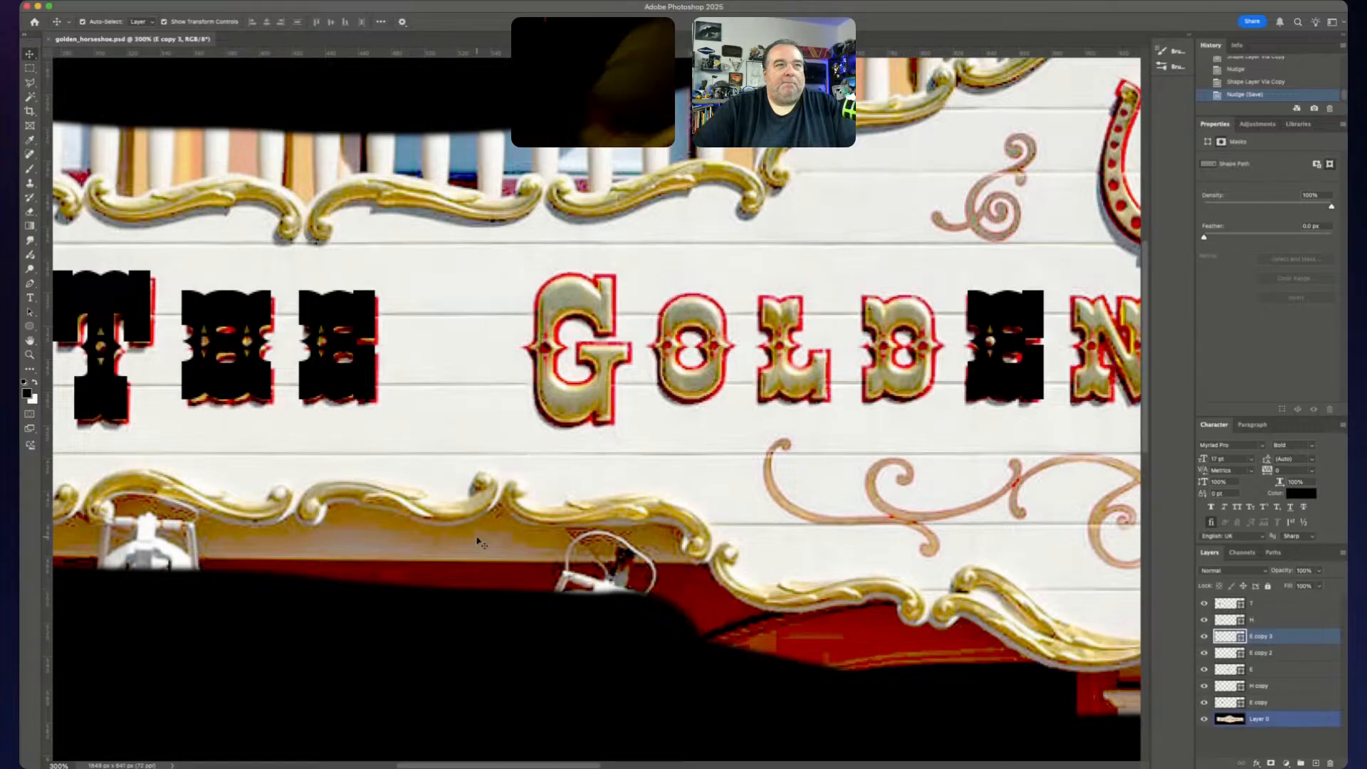
scroll(482, 542, "right", 5)
scroll(393, 514, "left", 15)
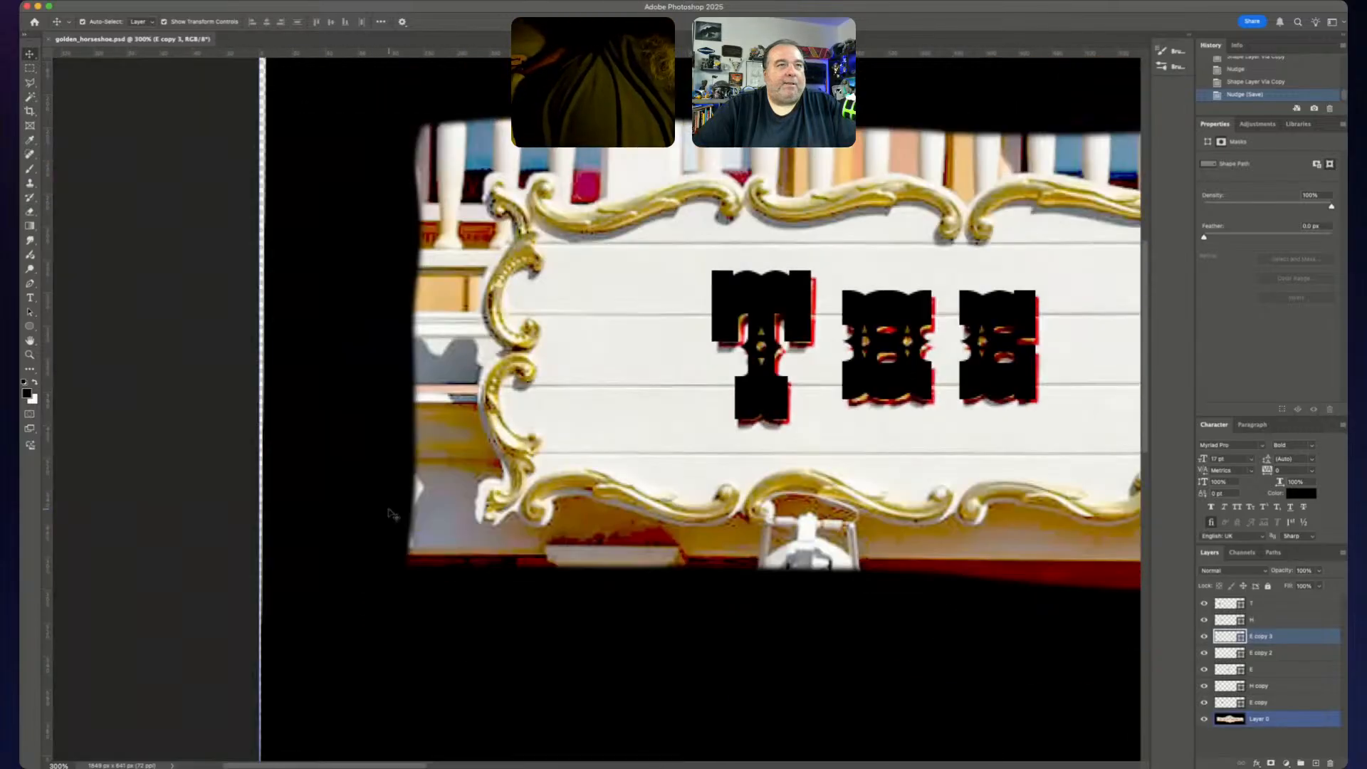
scroll(390, 514, "left", 4)
scroll(498, 485, "right", 10)
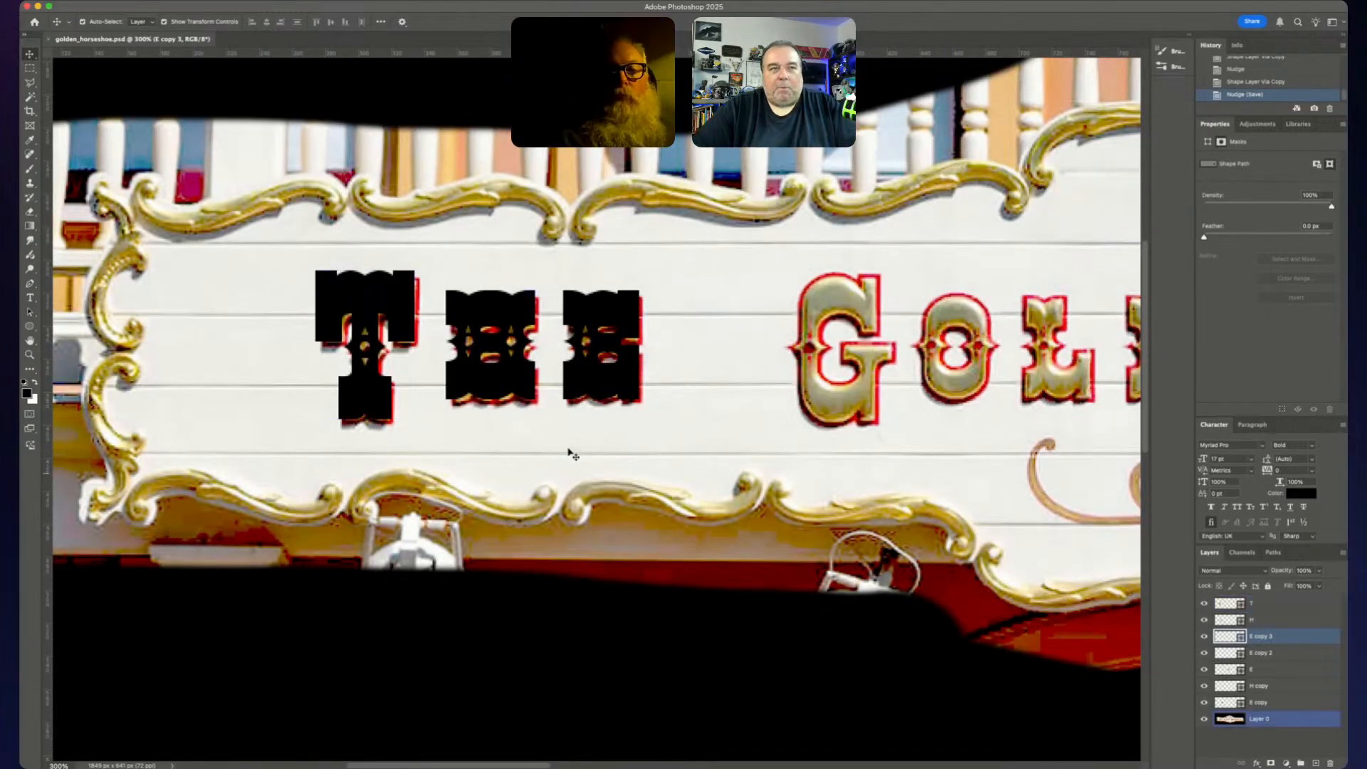
- Duplicate the T shape layer and move the copy horizontally along the sign until it overlaps the first H of HORSESHOE
left_click(353, 399)
left_click(352, 398, "super")
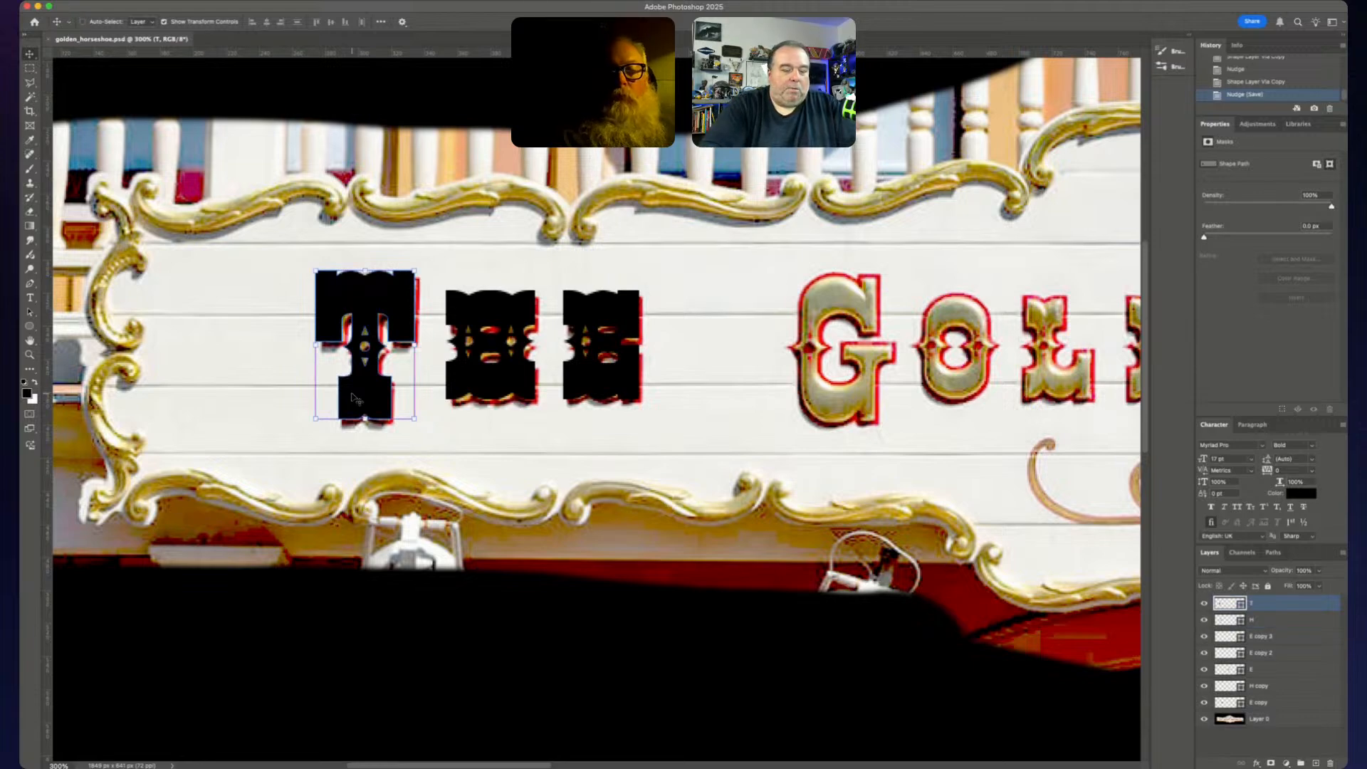
key("super+j")
key("shift+Right")
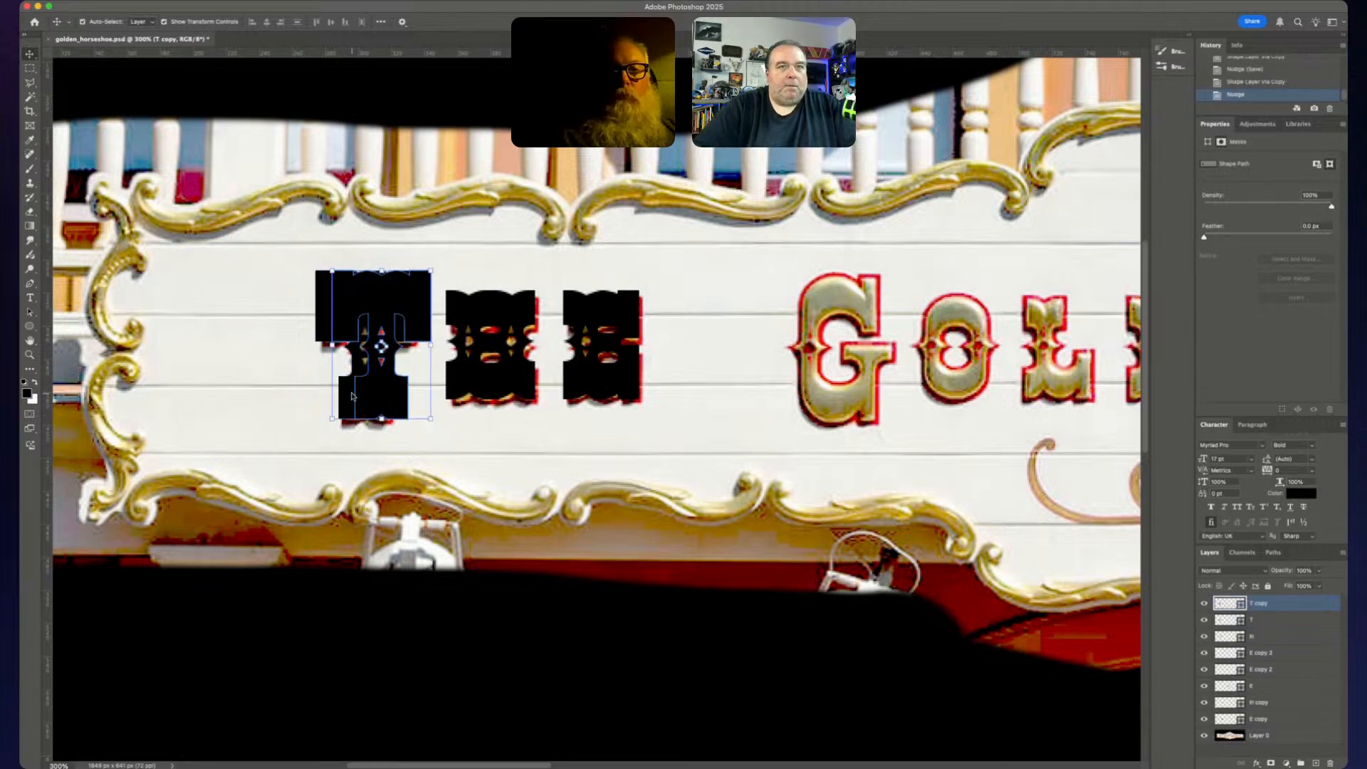
key("shift+Right")
key("shift+Right")
key("shift+Right")
key("shift+Right")
key("shift+Right")
key("shift+Right")
key("shift+Right")
key("shift+Right")
key("shift+Right")
key("shift+Right")
key("shift+Right")
key("shift+Right")
key("shift+Right")
key("shift+Right")
key("shift+Right")
key("shift+Right")
key("shift+Right")
key("shift+Right")
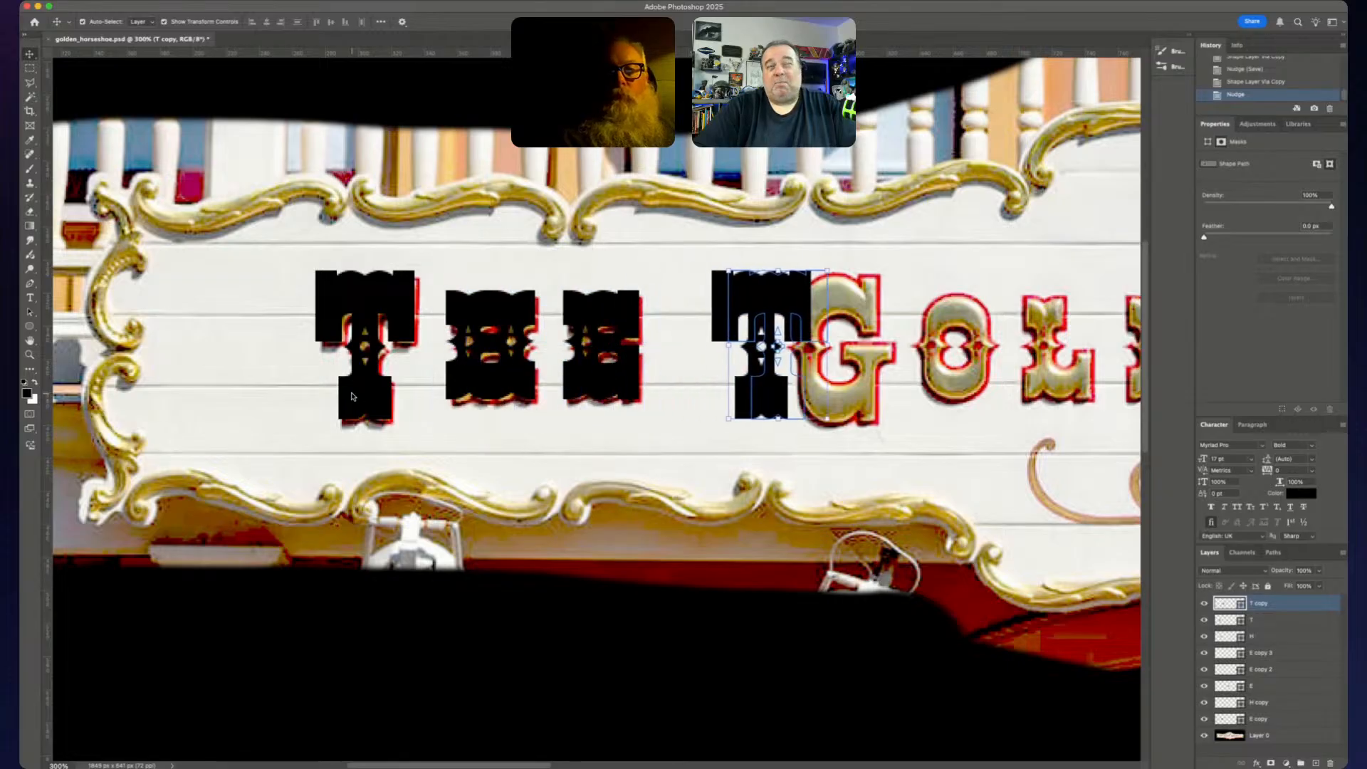
key("shift+Right")
key("shift+Right")
key("shift+Right")
key("shift+Right")
key("shift+Right")
key("shift+Right")
key("shift+Right")
key("shift+Right")
key("shift+Right")
key("shift+Right")
key("shift+Right")
scroll(269, 315, "right", 2)
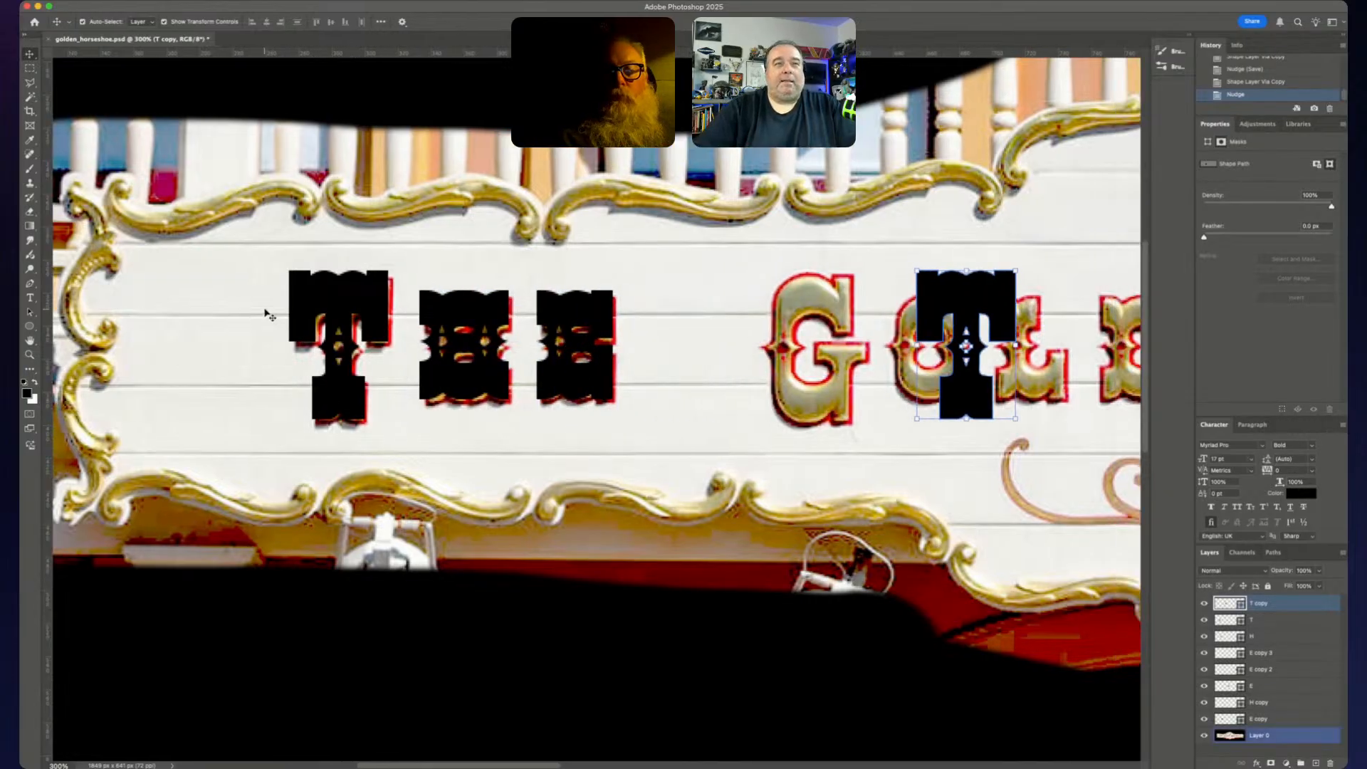
scroll(270, 314, "right", 10)
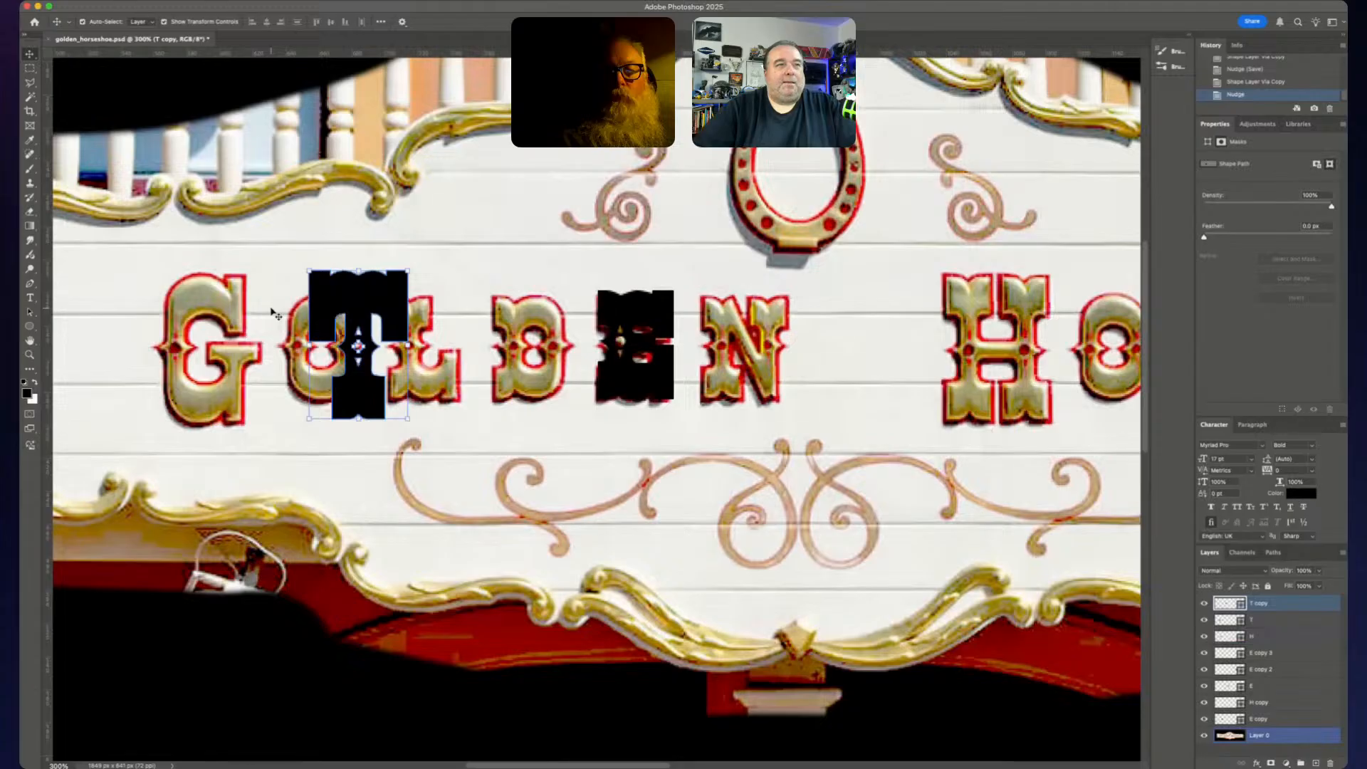
key("shift+Right")
key("shift+Right")
key("shift+Right")
key("shift+Right")
key("shift+Right")
key("shift+Right")
key("shift+Right")
key("shift+Right")
key("shift+Right")
key("shift+Right")
key("shift+Right")
key("shift+Right")
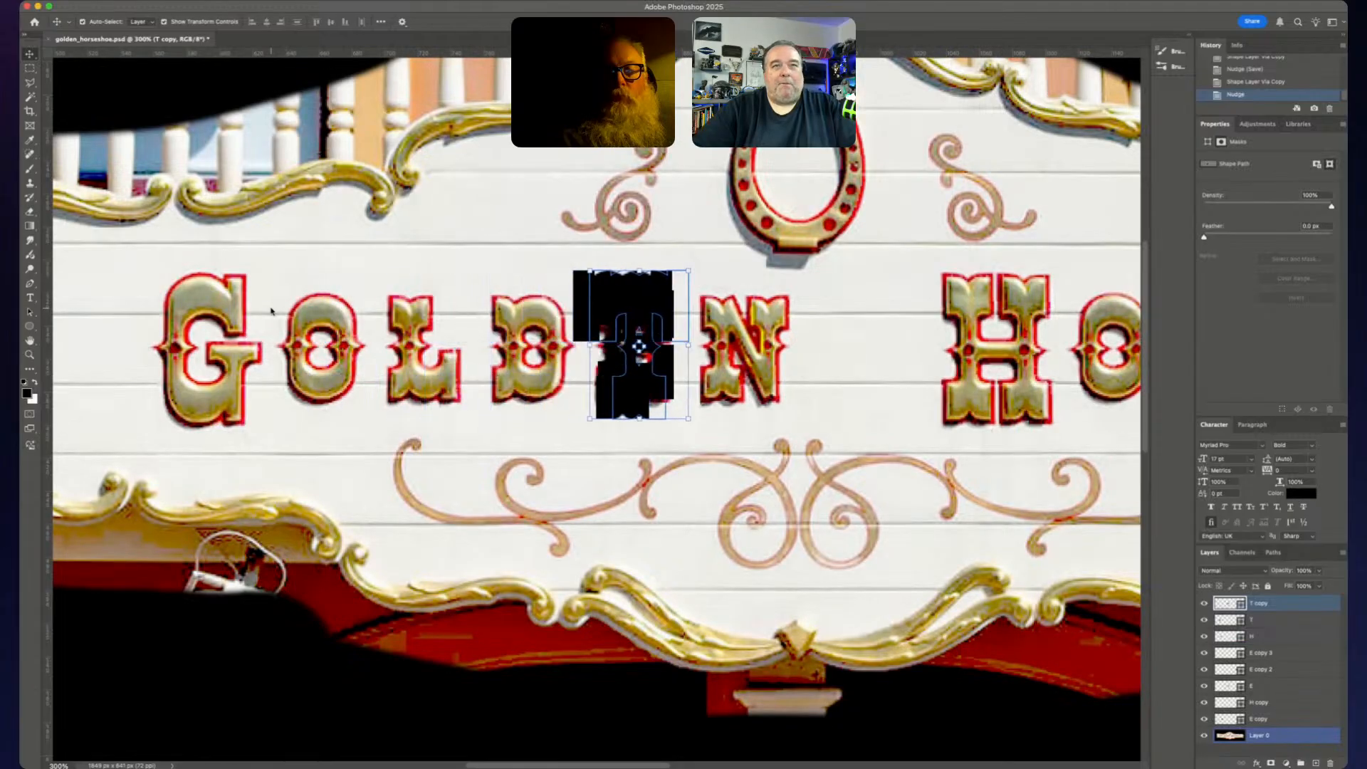
key("shift+Right")
key("shift+Right")
key("shift+Right")
key("shift+Right")
key("shift+Right")
key("shift+Right")
key("shift+Right")
key("shift+Right")
key("shift+Right")
key("shift+Right")
key("shift+Right")
key("shift+Right")
key("shift+Right")
key("shift+Right")
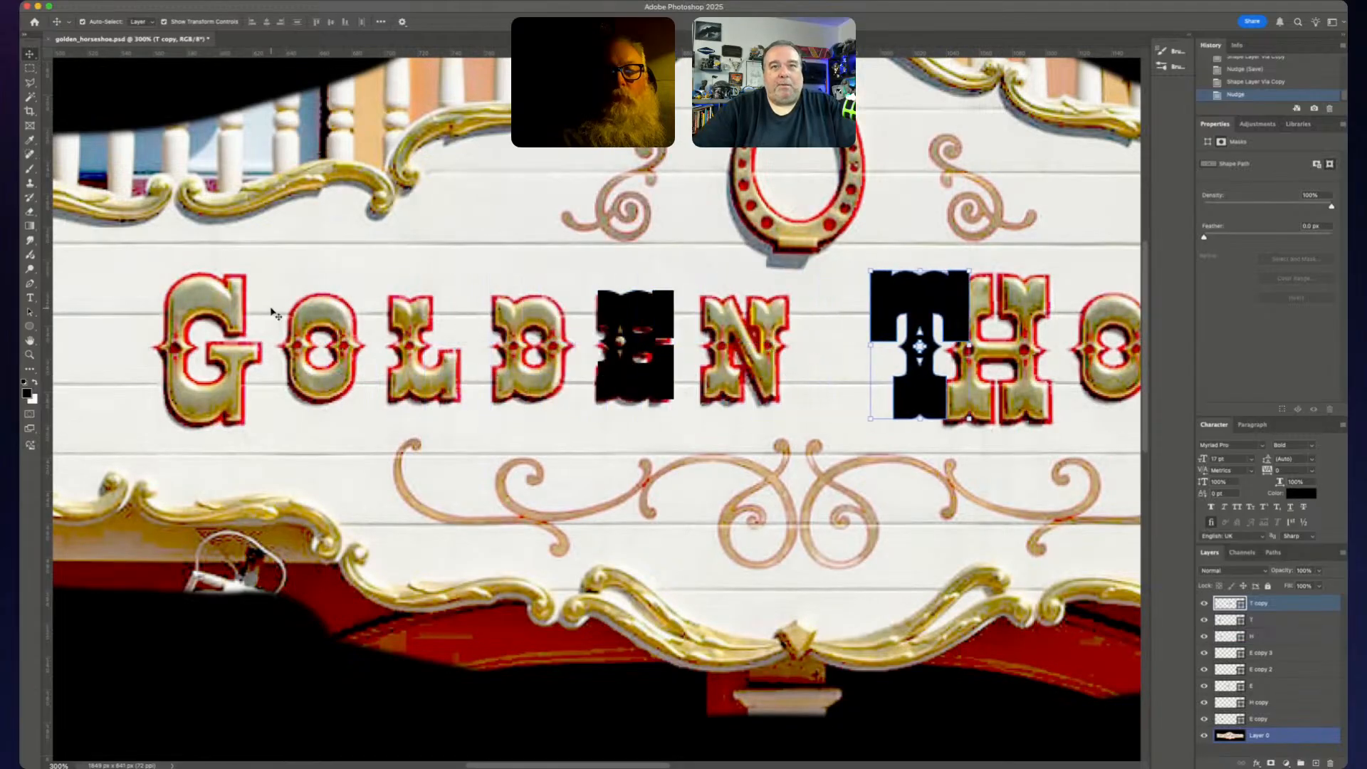
key("shift+Right")
key("shift+Right")
key("shift+Right")
key("shift+Right")
key("shift+Right")
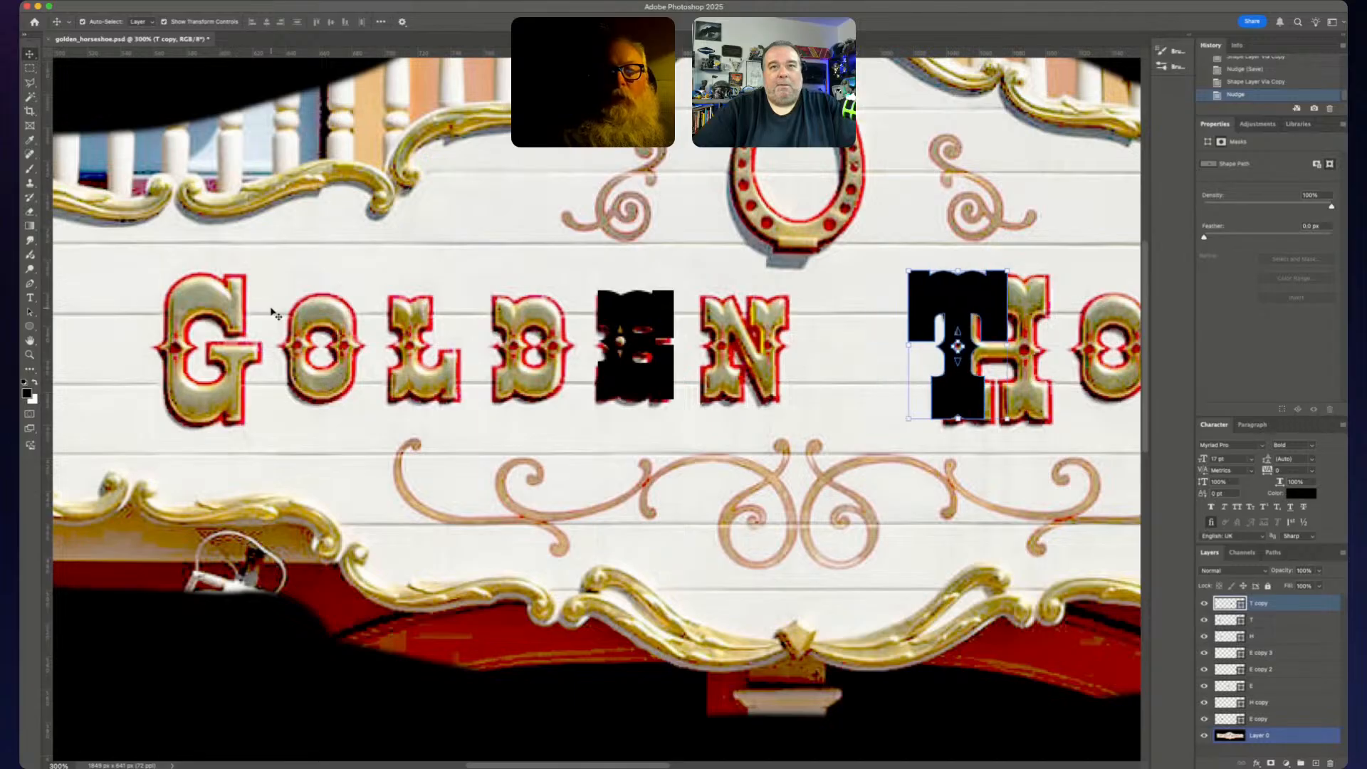
key("Right")
key("Right")
- Move the T copy back left into the blank space between GOLDEN and the first H of HORSESHOE
key("super+equal")
key("super+equal")
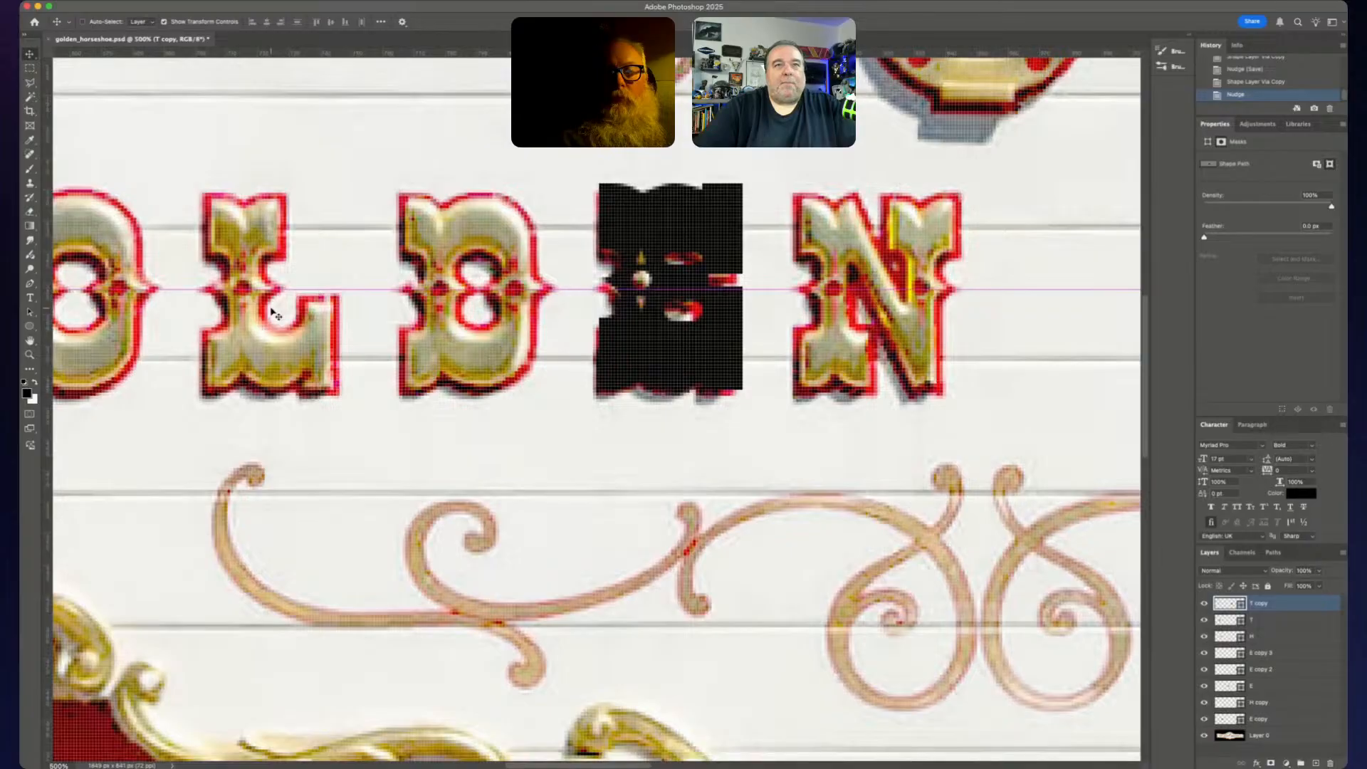
key("super+equal")
scroll(358, 317, "right", 5)
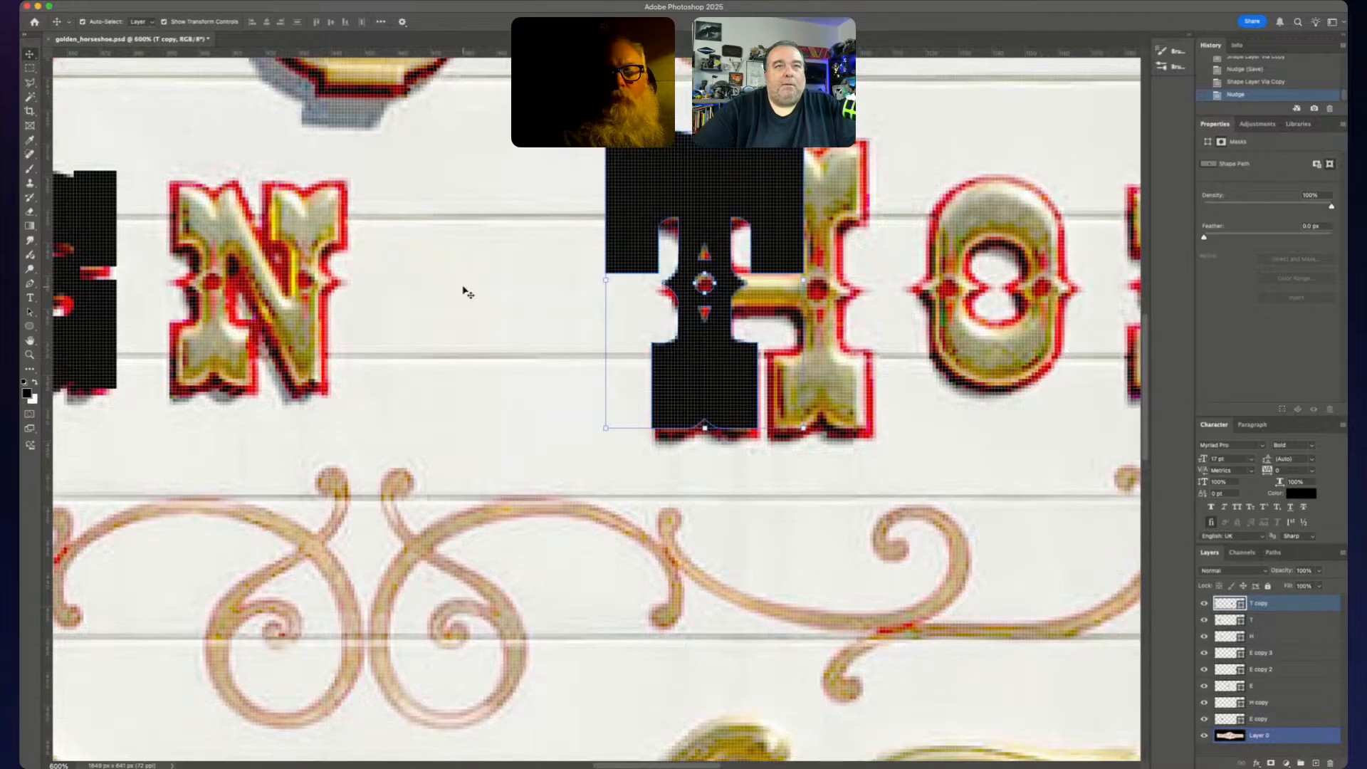
key("shift+Left")
key("shift+Left")
key("shift+Left")
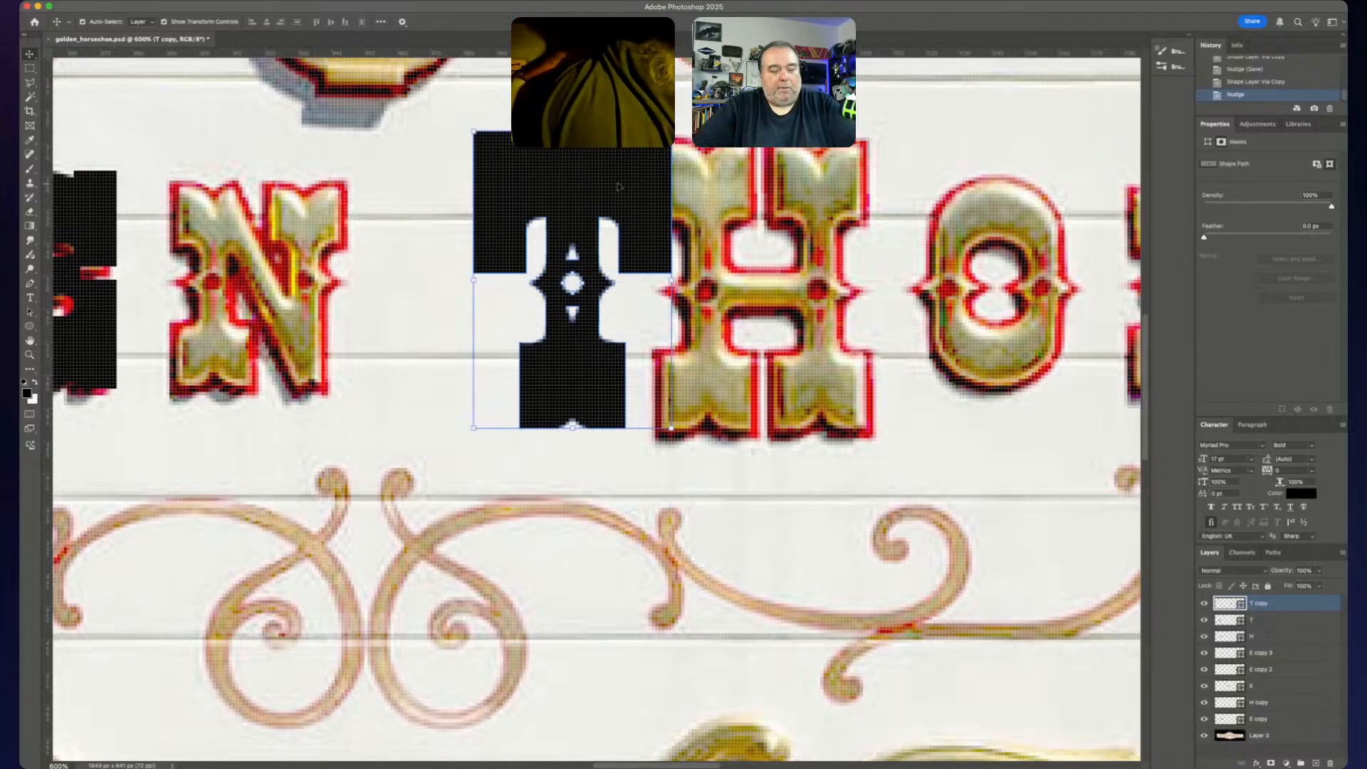
- Delete the anchor points of the T copy's crossbar on both sides with the Pen tool, keeping only the ornamented stem and base
key("p")
left_click(643, 202, "super")
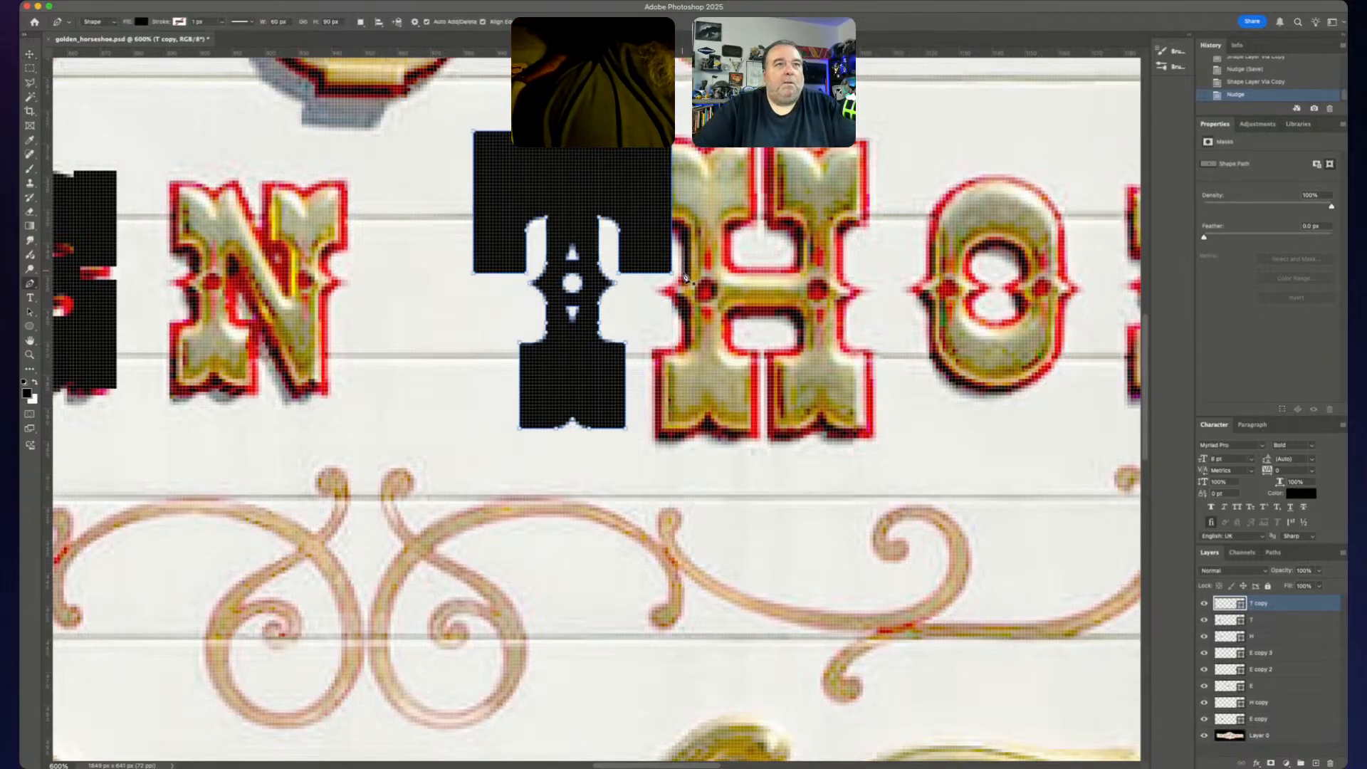
key("Escape")
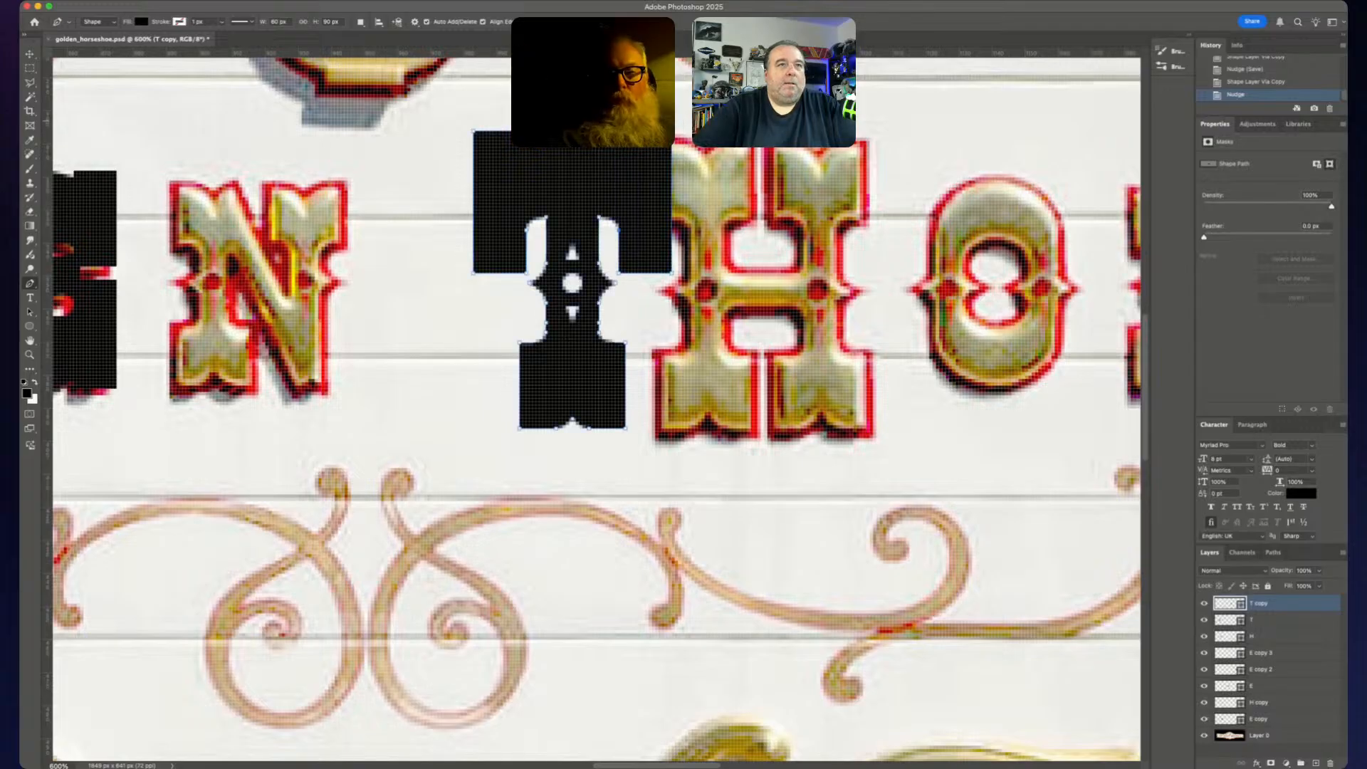
left_click(672, 132)
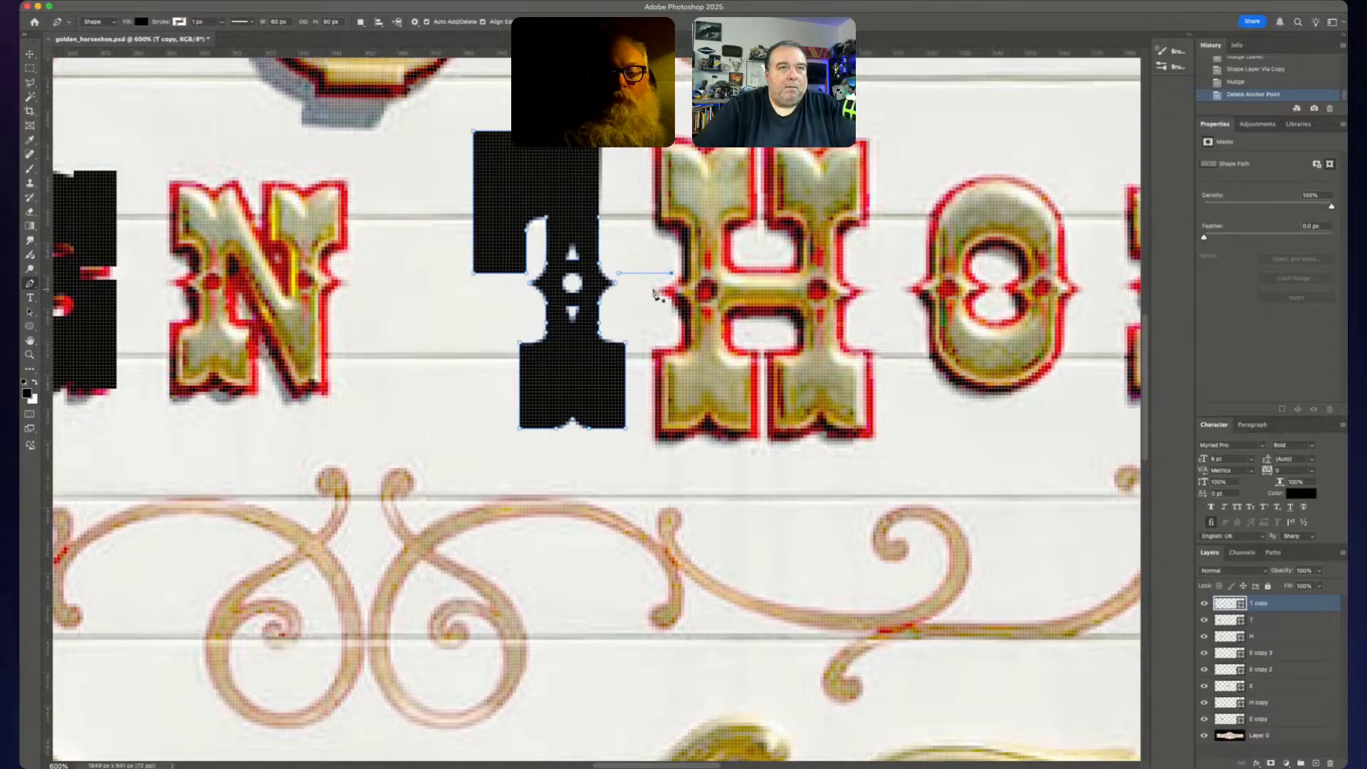
left_click(672, 273)
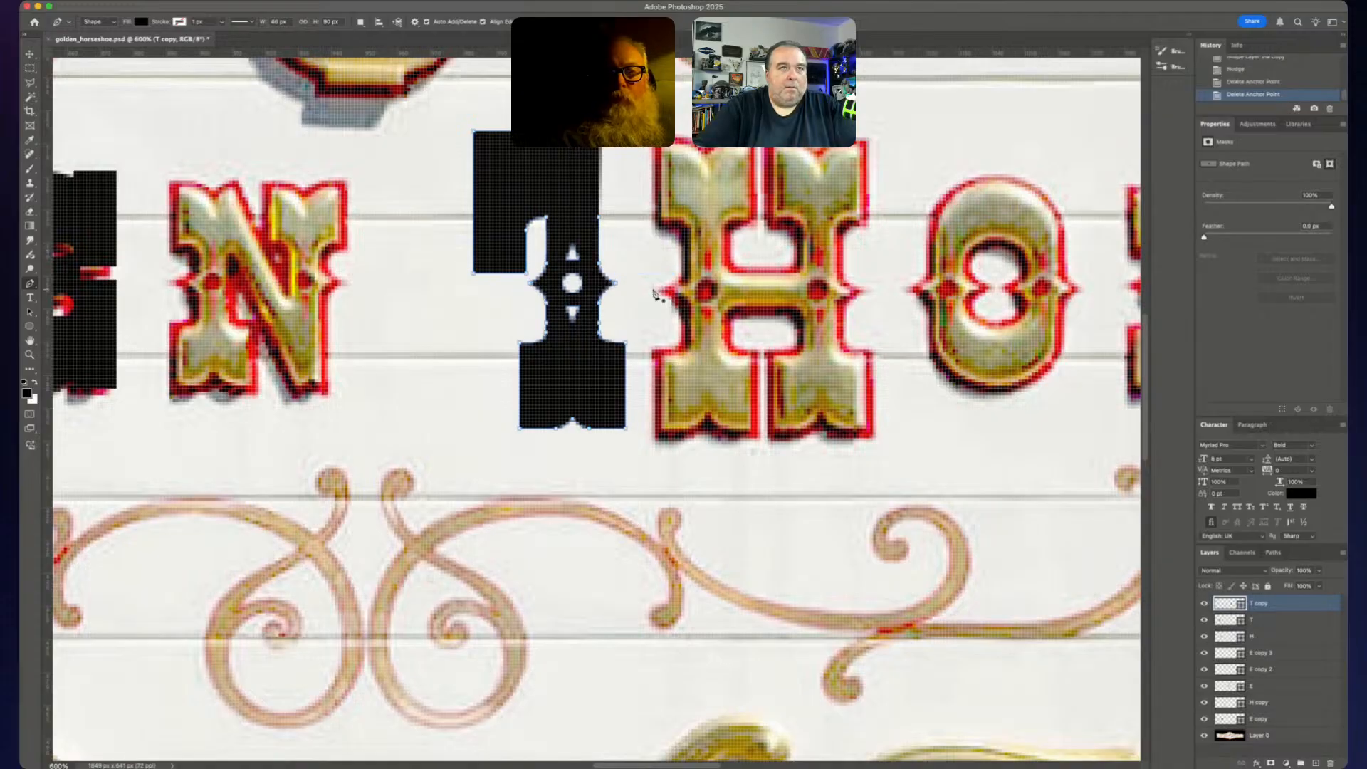
left_click(618, 273)
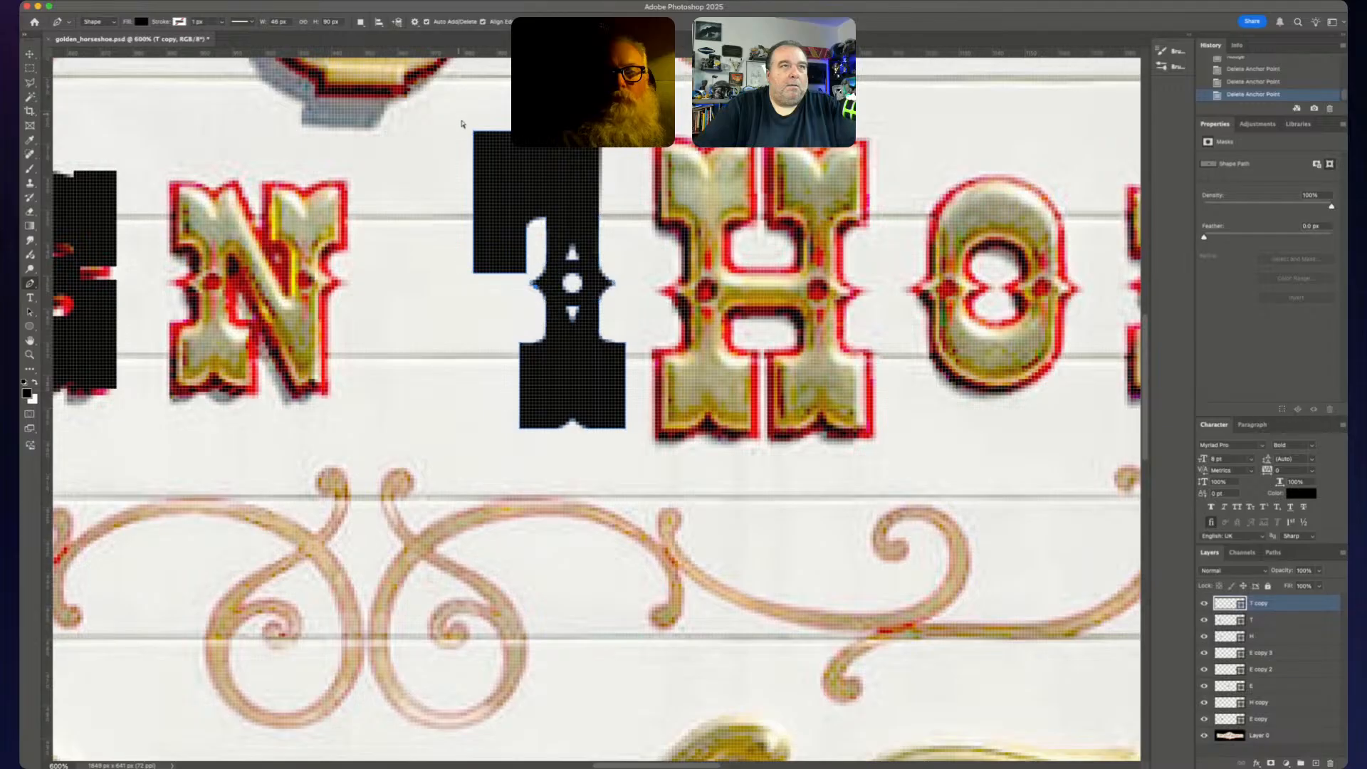
left_click(530, 279)
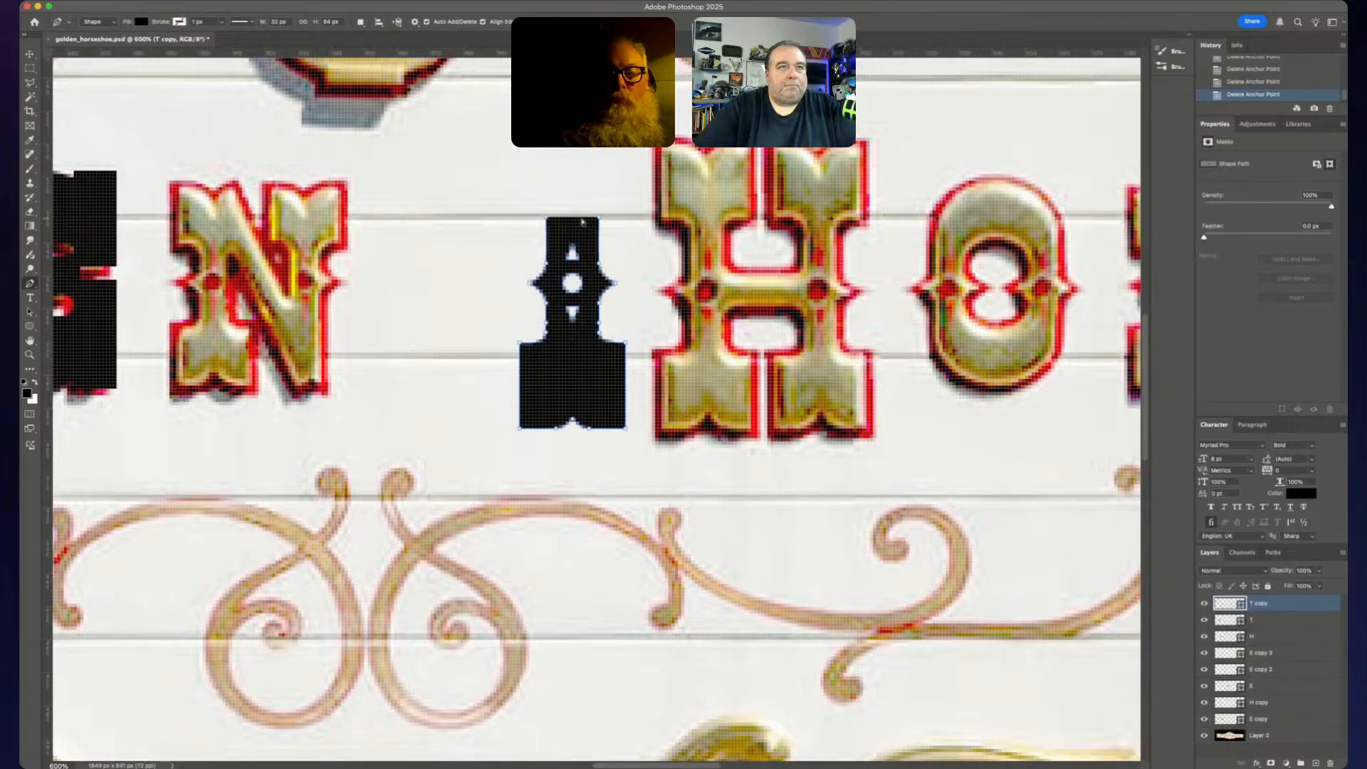
- Duplicate the remaining stem path directly above the original and flip the duplicate vertically
left_click(581, 376, "ctrl")
left_click_drag(580, 375, 576, 156, "ctrl+alt")
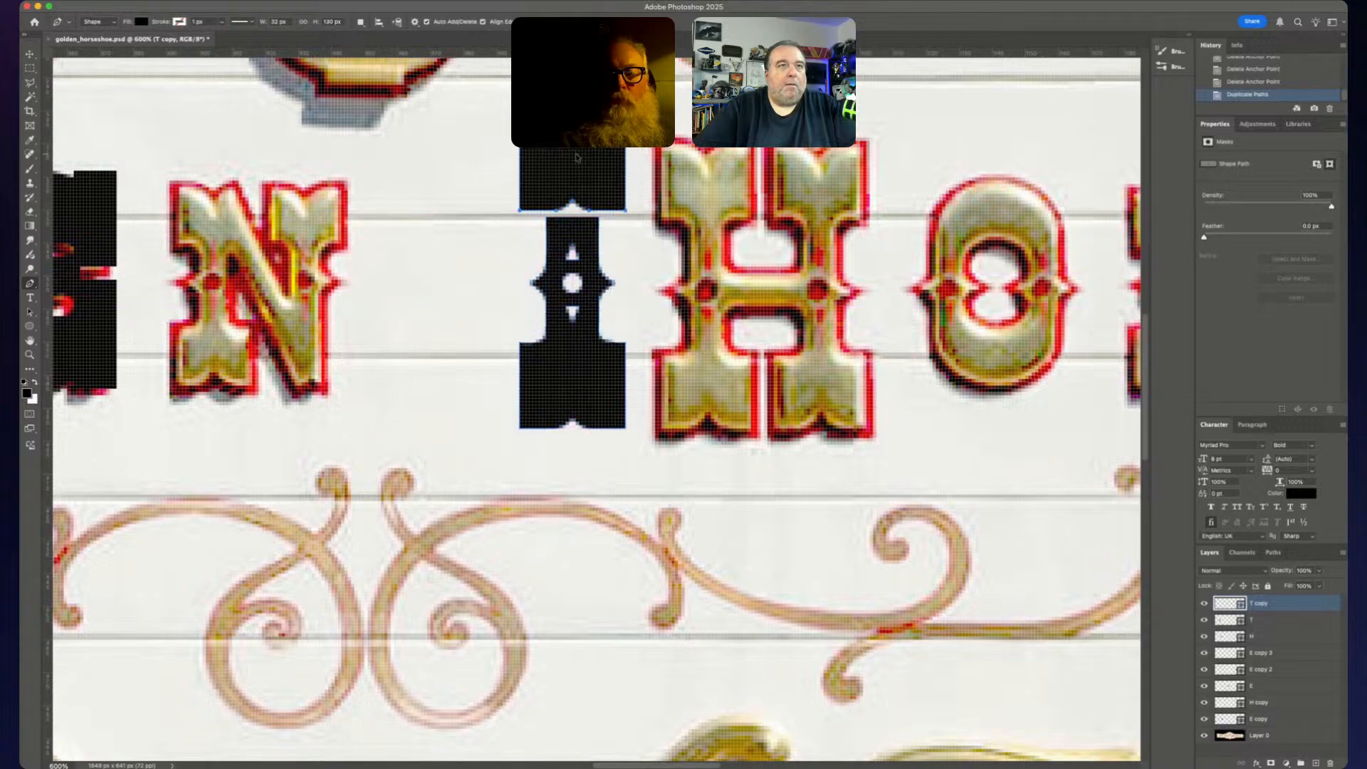
scroll(570, 276, "up", 4)
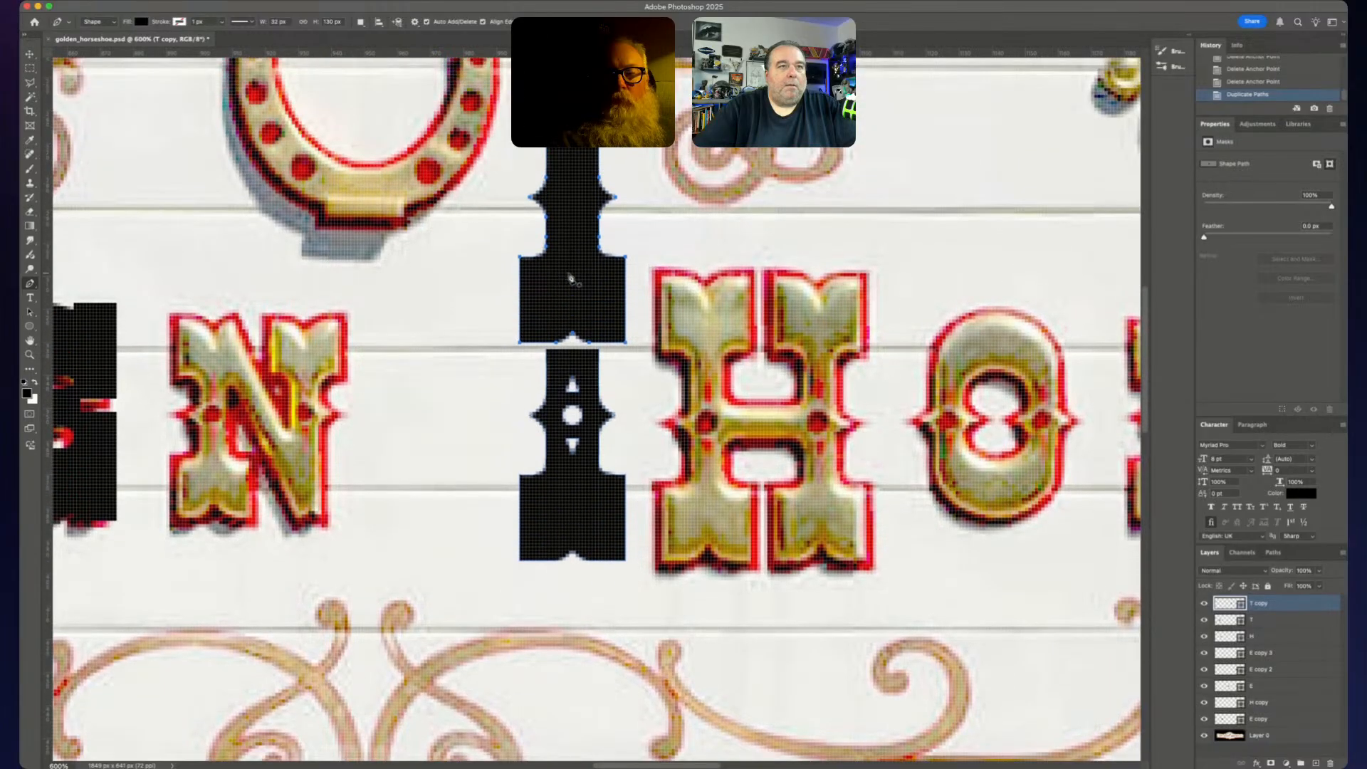
key("super+t")
right_click(569, 276)
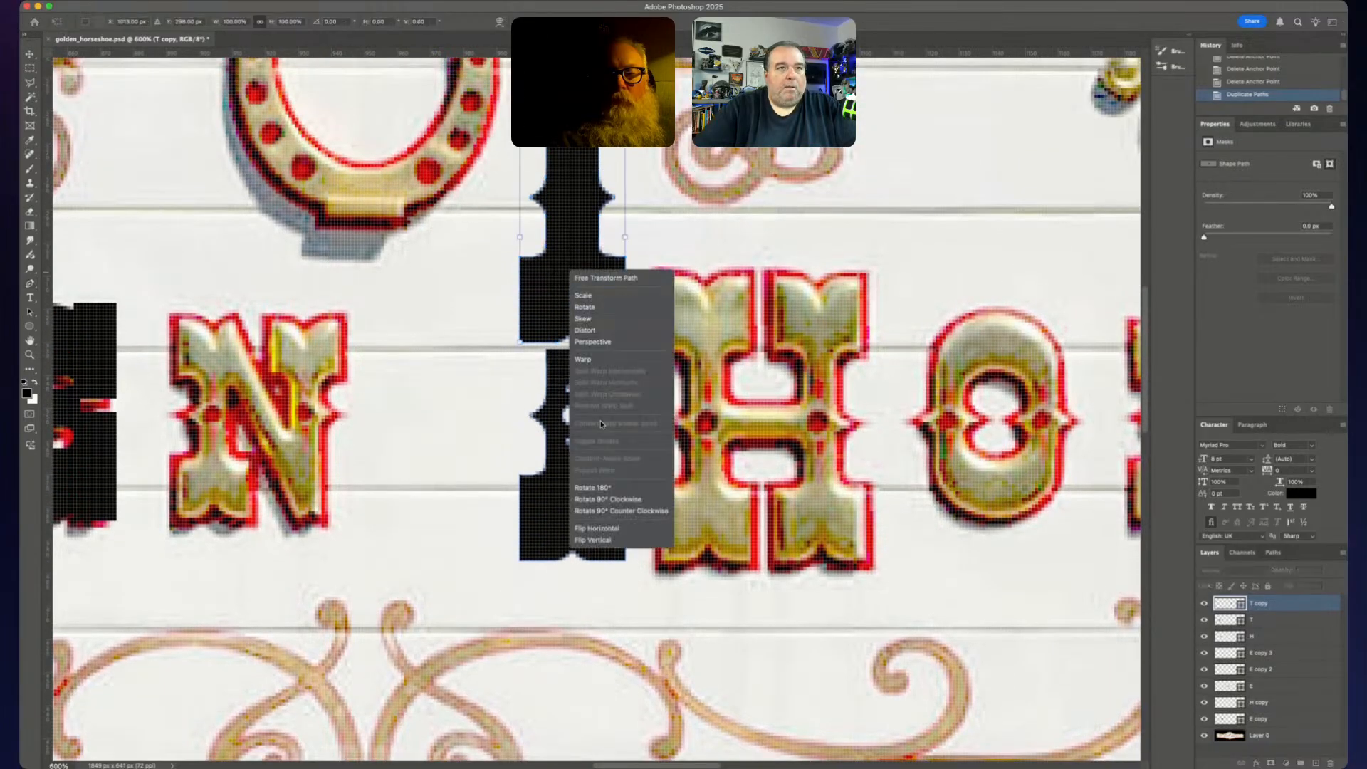
left_click(604, 540)
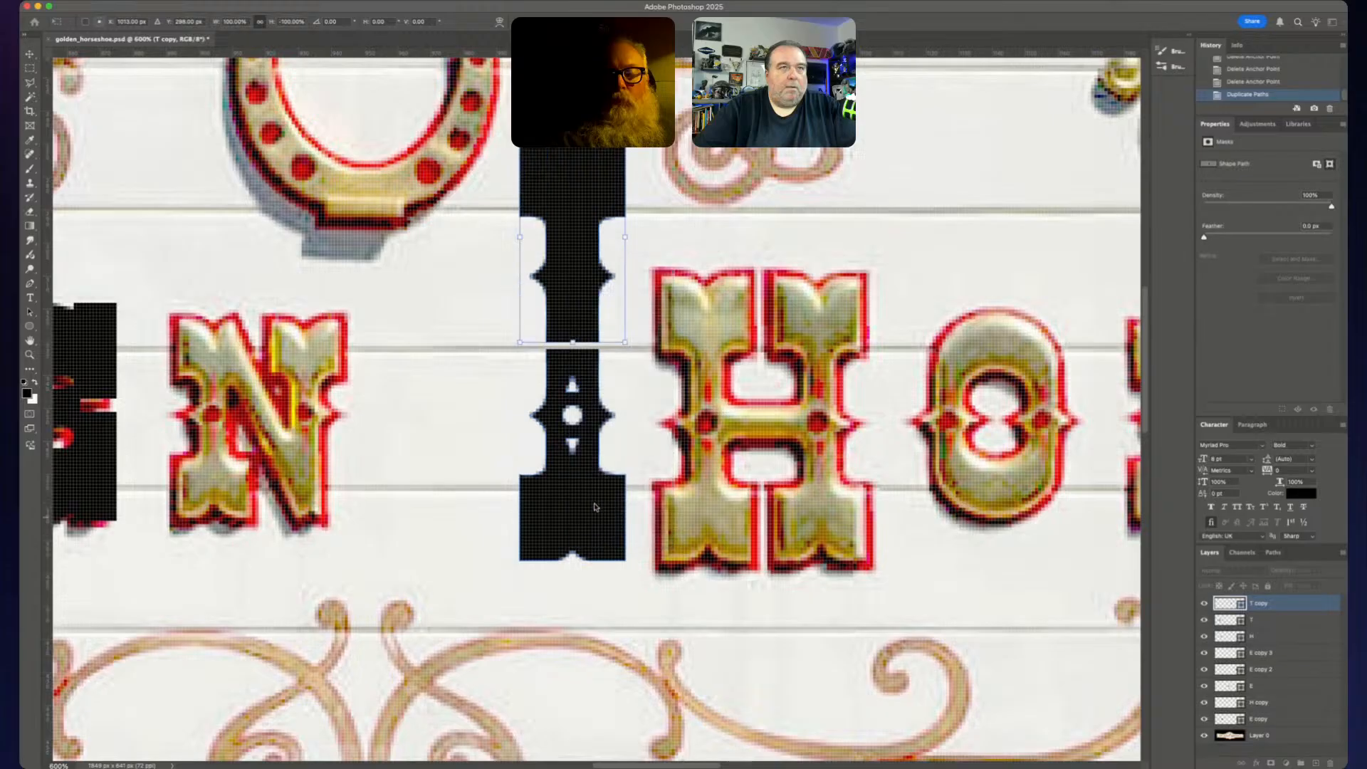
- Move the flipped stem straight up by 20 px overall, clear of the original stem, and apply the transform
key("shift+Down")
key("shift+Down")
key("shift+Down")
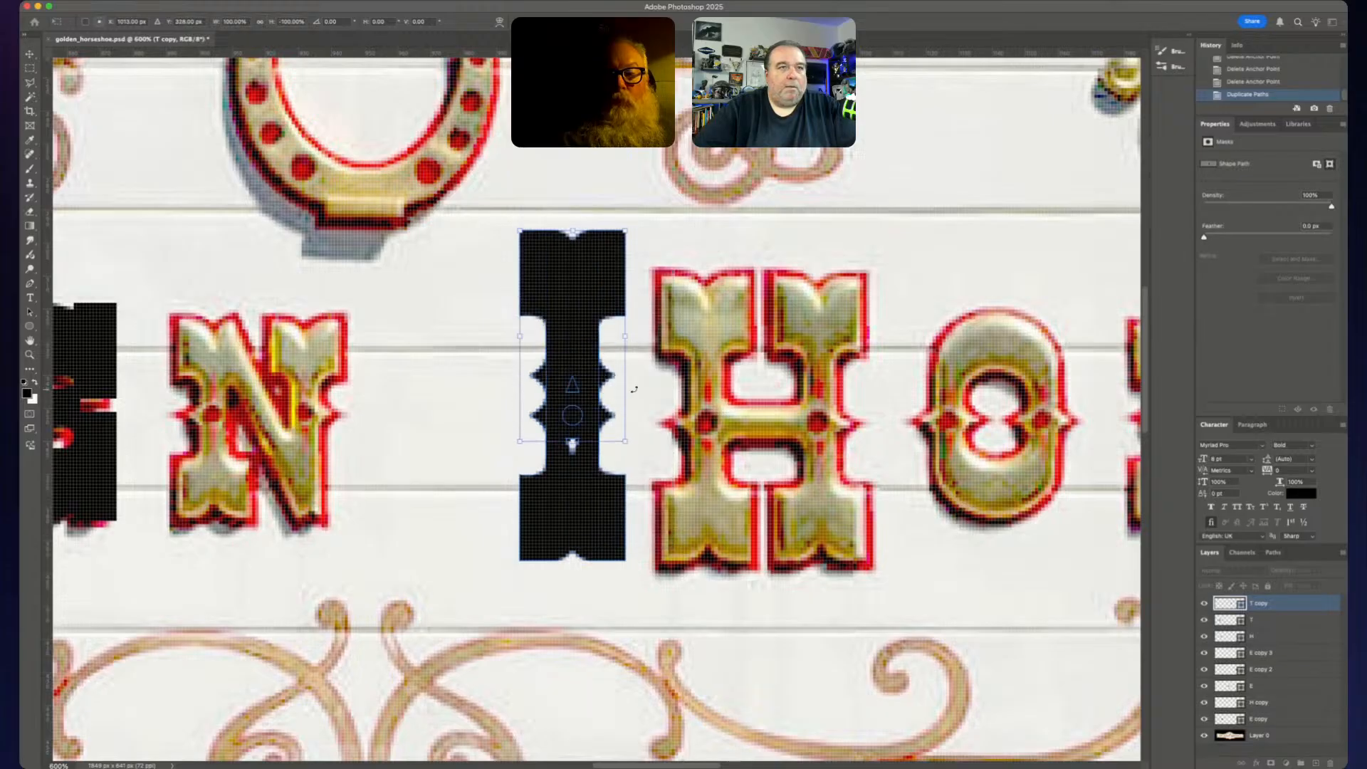
key("shift+Up")
key("shift+Up")
key("shift+Up")
key("shift+Up")
key("shift+Up")
scroll(621, 386, "up", 1)
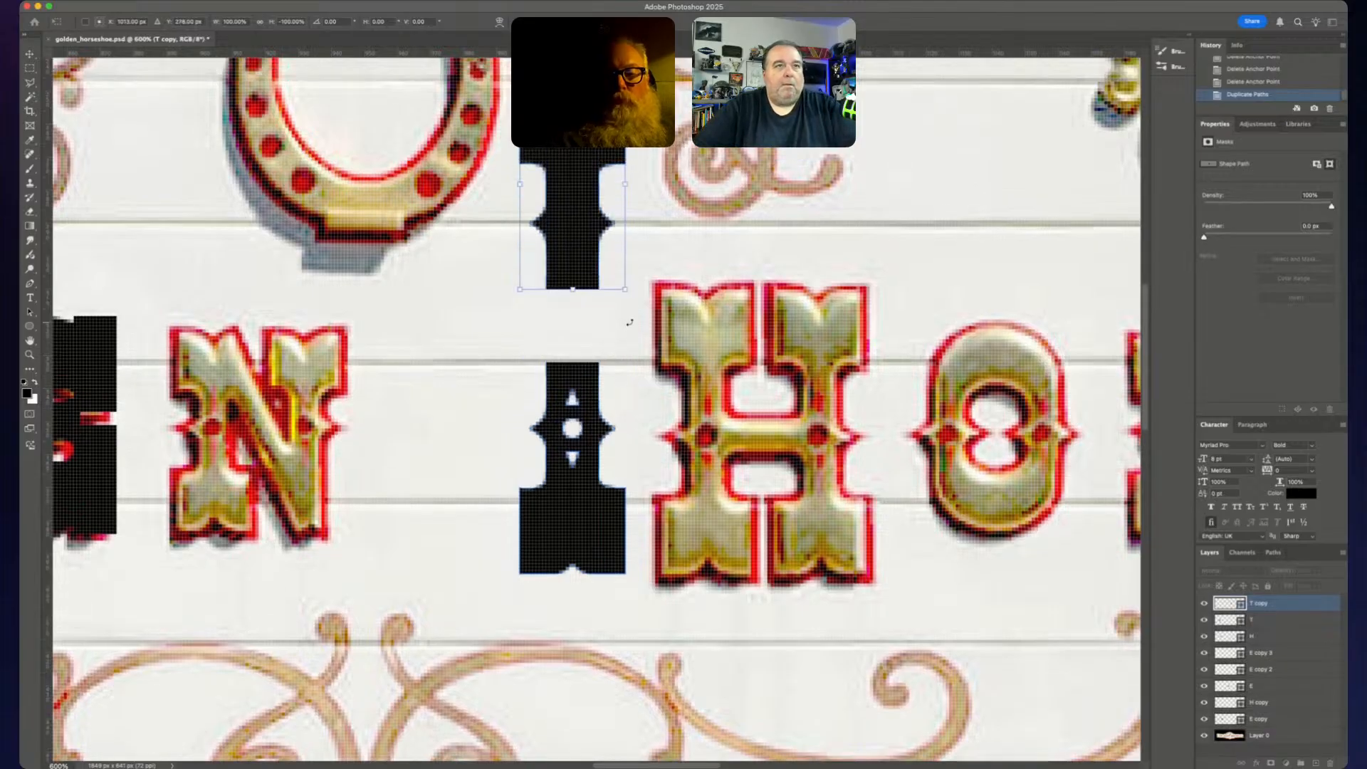
key("Return")
key("p")
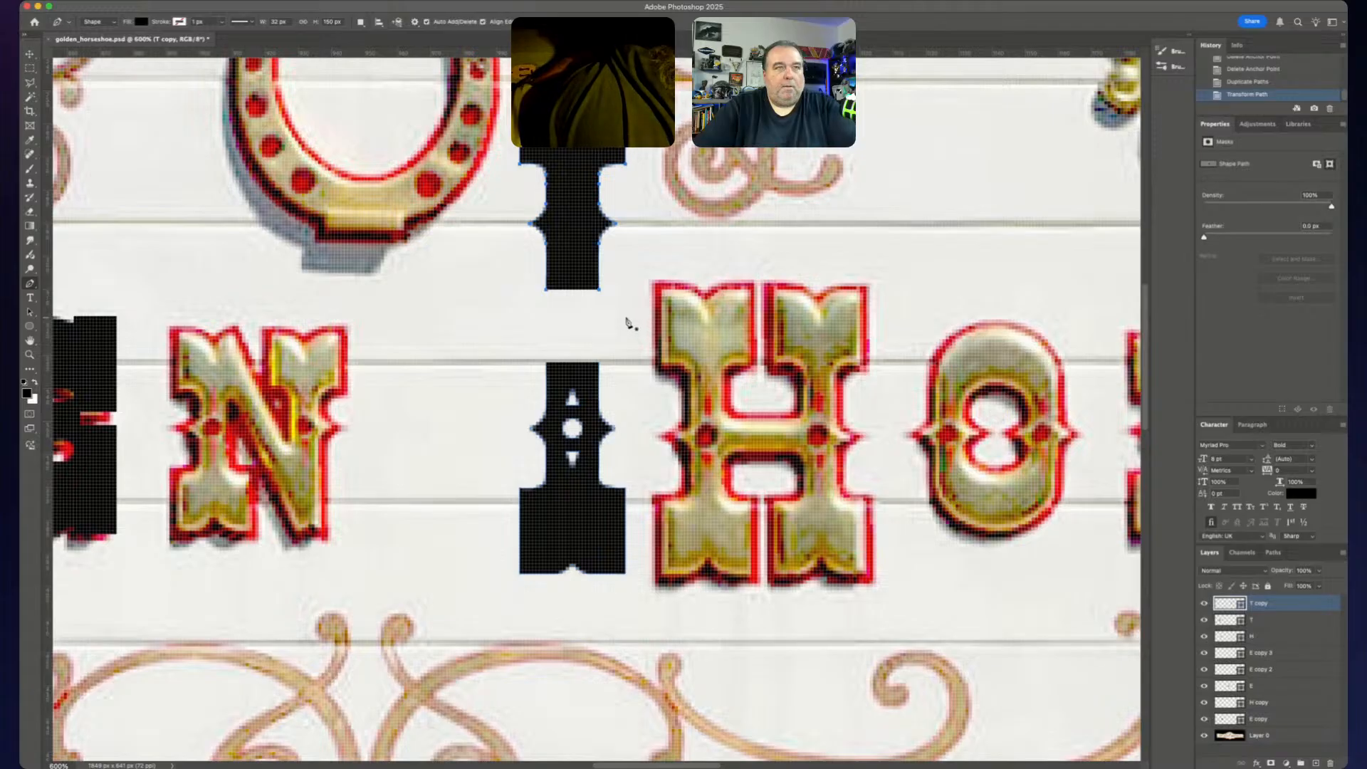
- Delete the anchor points forming the pointed spike on the right edge of the flipped stem
left_click_drag(634, 317, 511, 209)
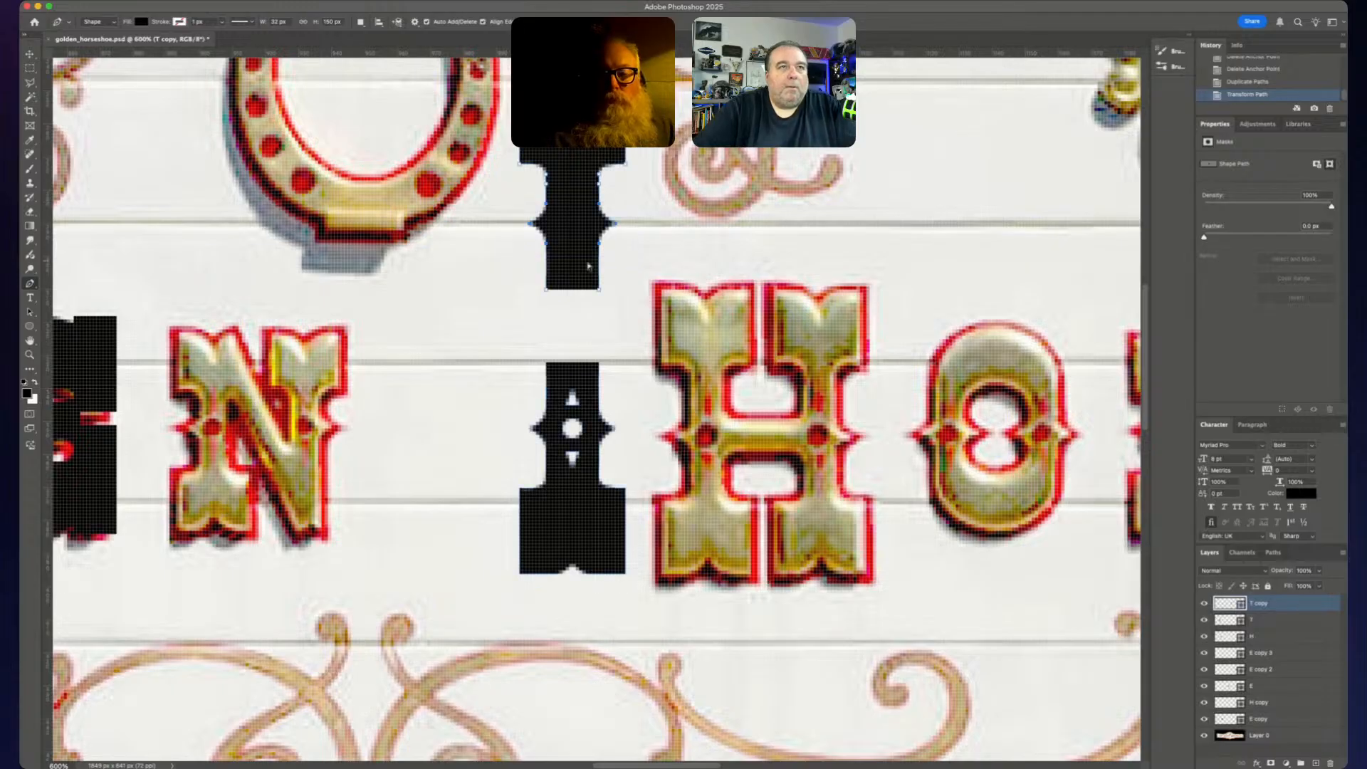
left_click(600, 244)
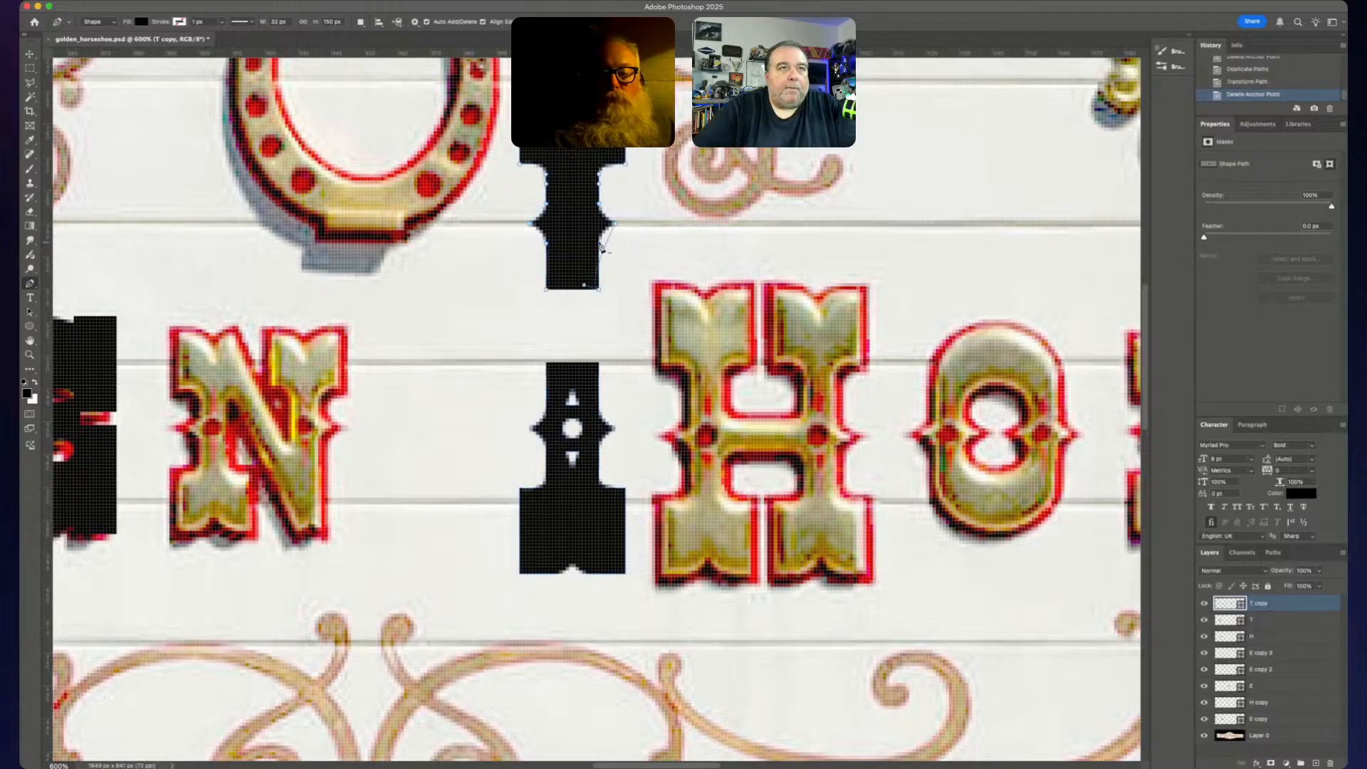
left_click(613, 224)
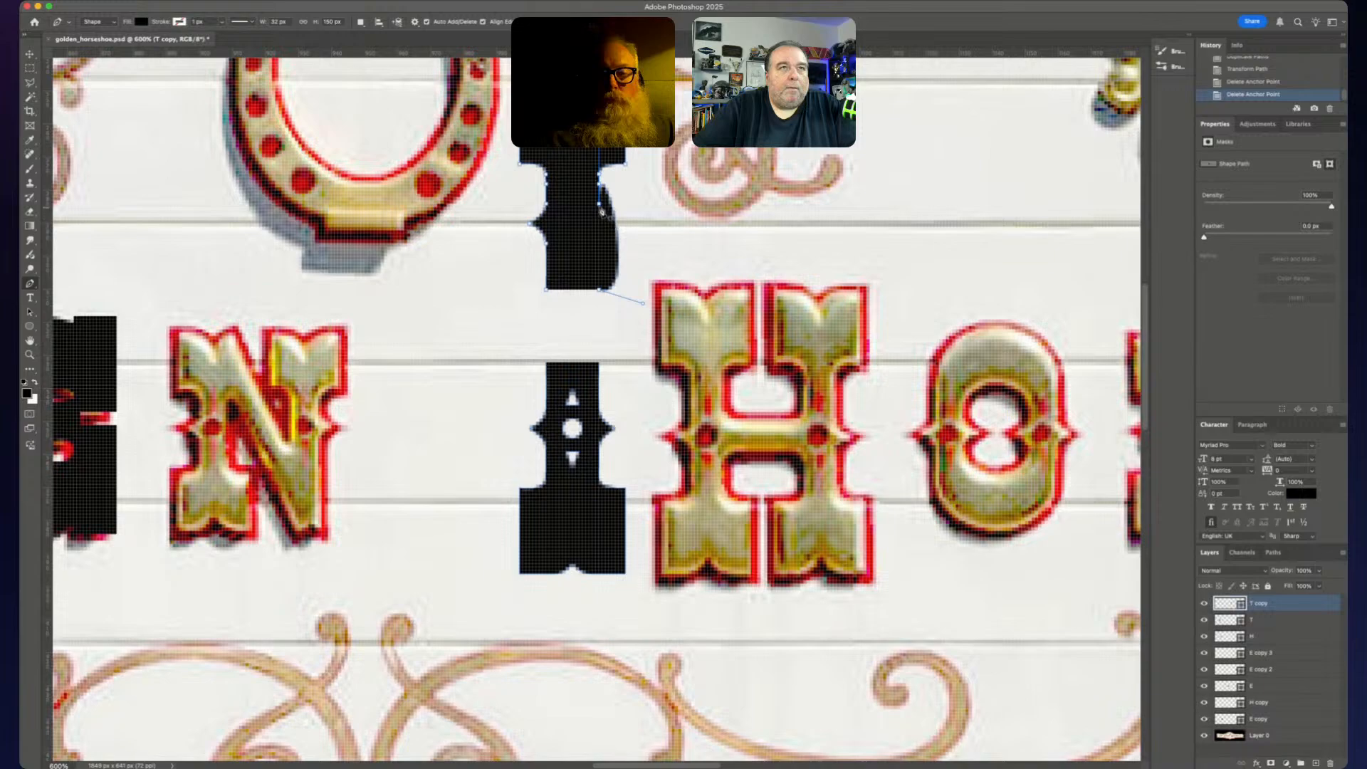
left_click(601, 211)
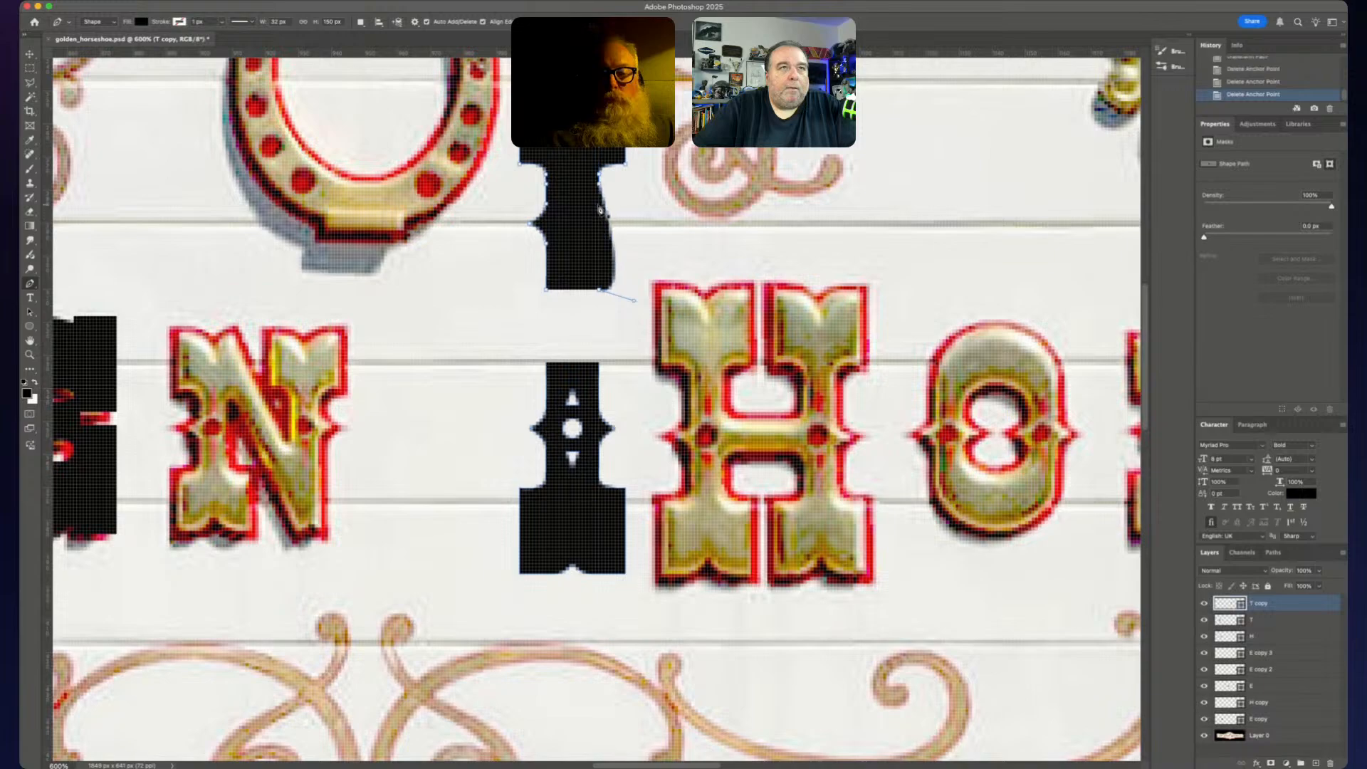
- Replace the curved anchor point at the flipped stem's lower-right corner with a new corner point, straightening the right edge
left_click(600, 291)
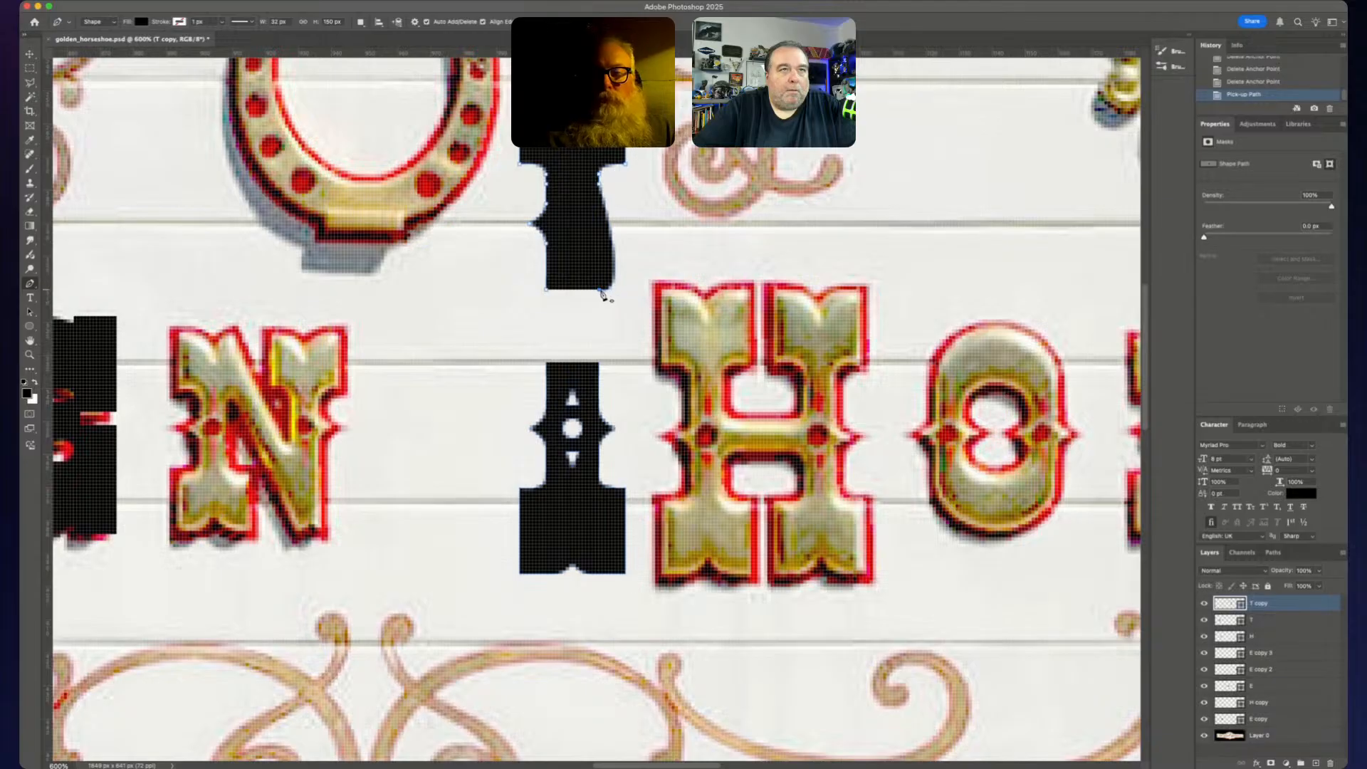
left_click(600, 292)
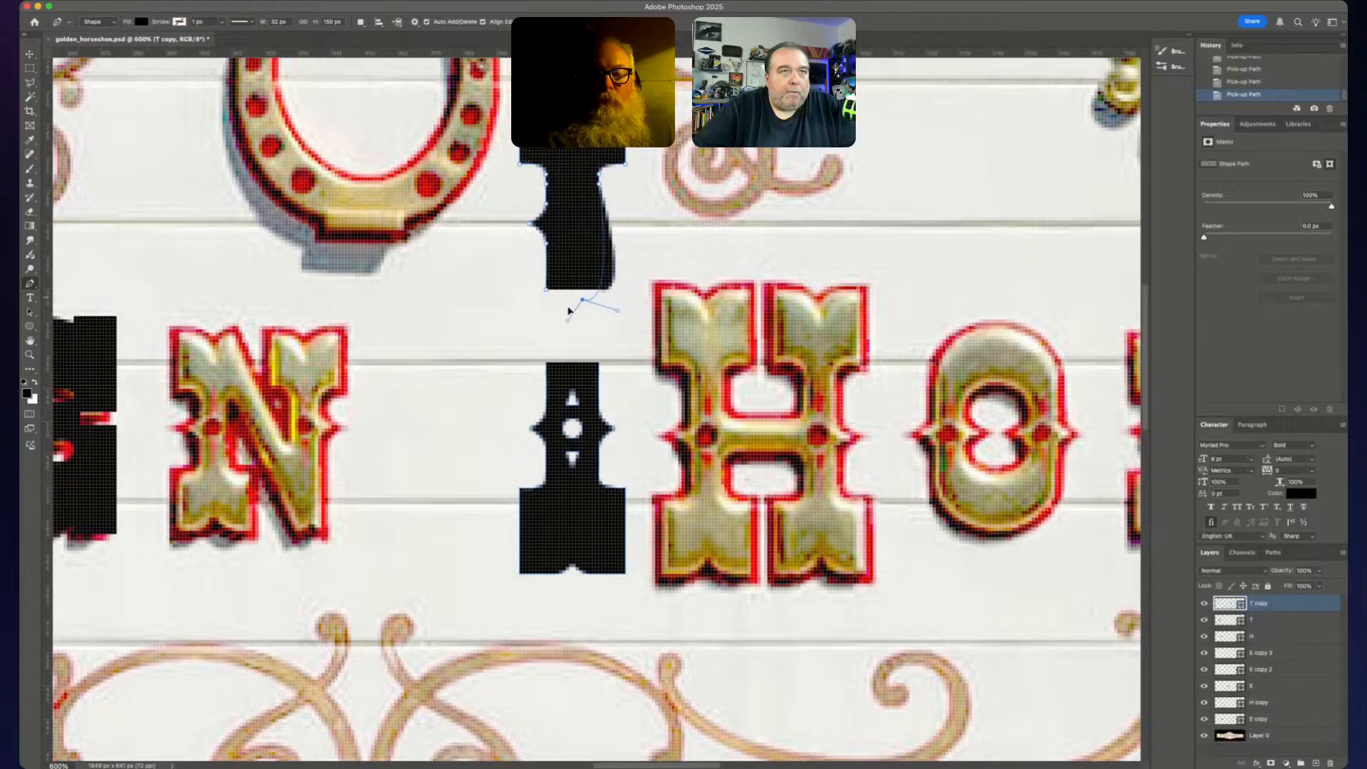
key("super+z")
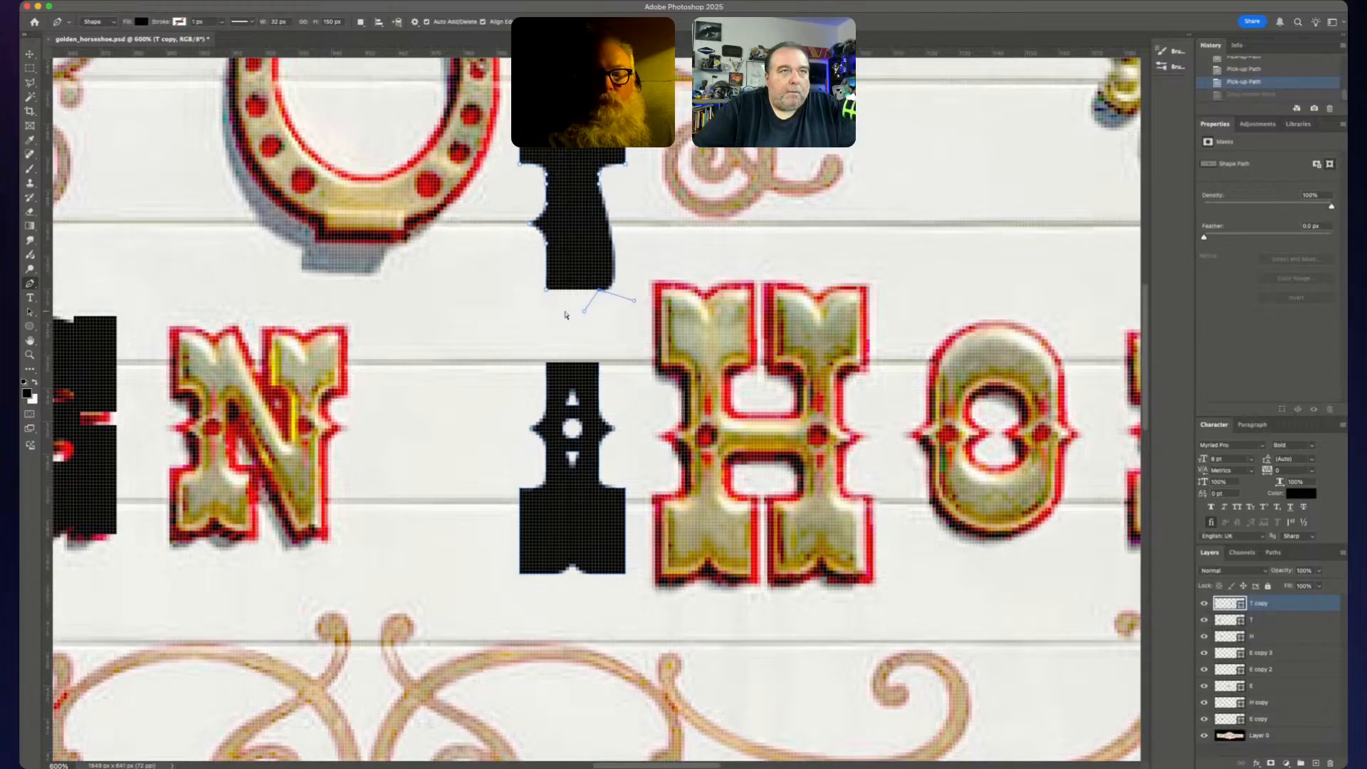
left_click(600, 293)
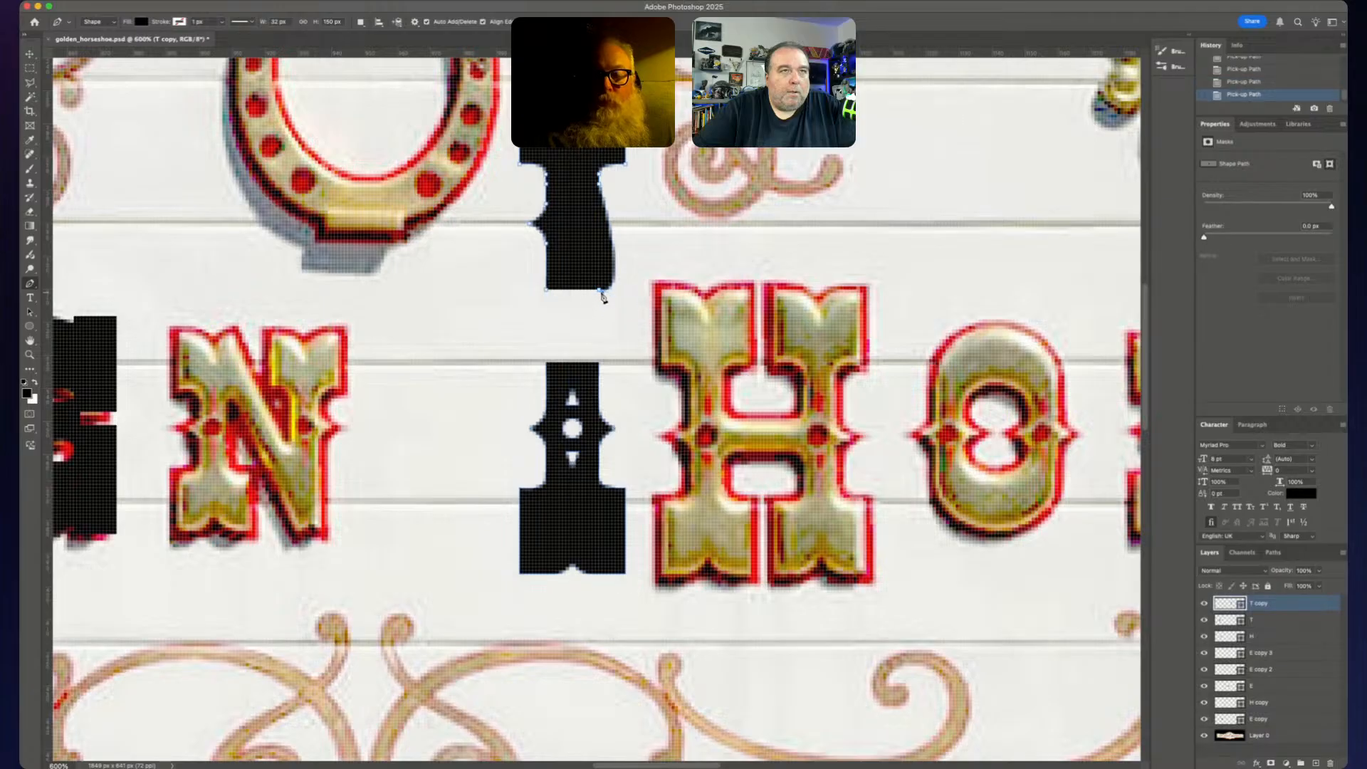
left_click(602, 316)
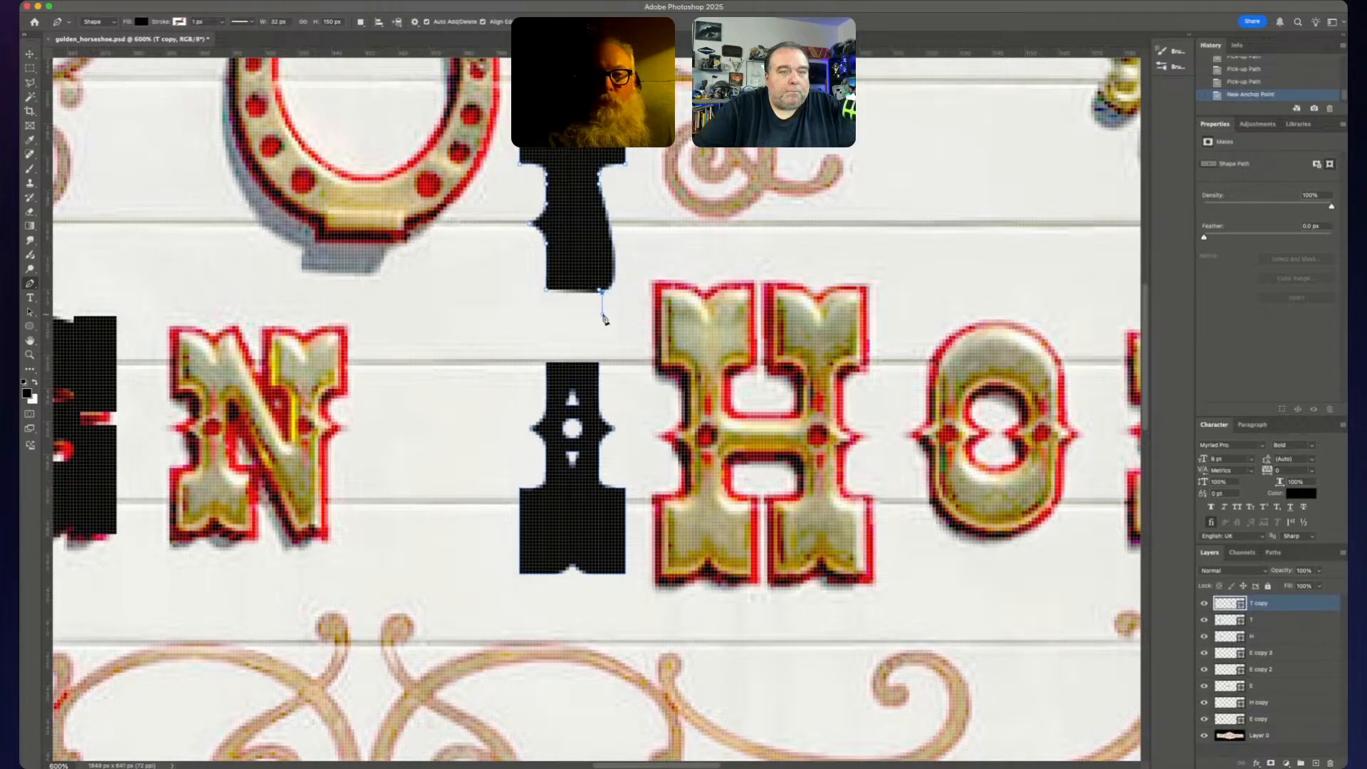
key("super+equal")
key("super+equal")
key("super+equal")
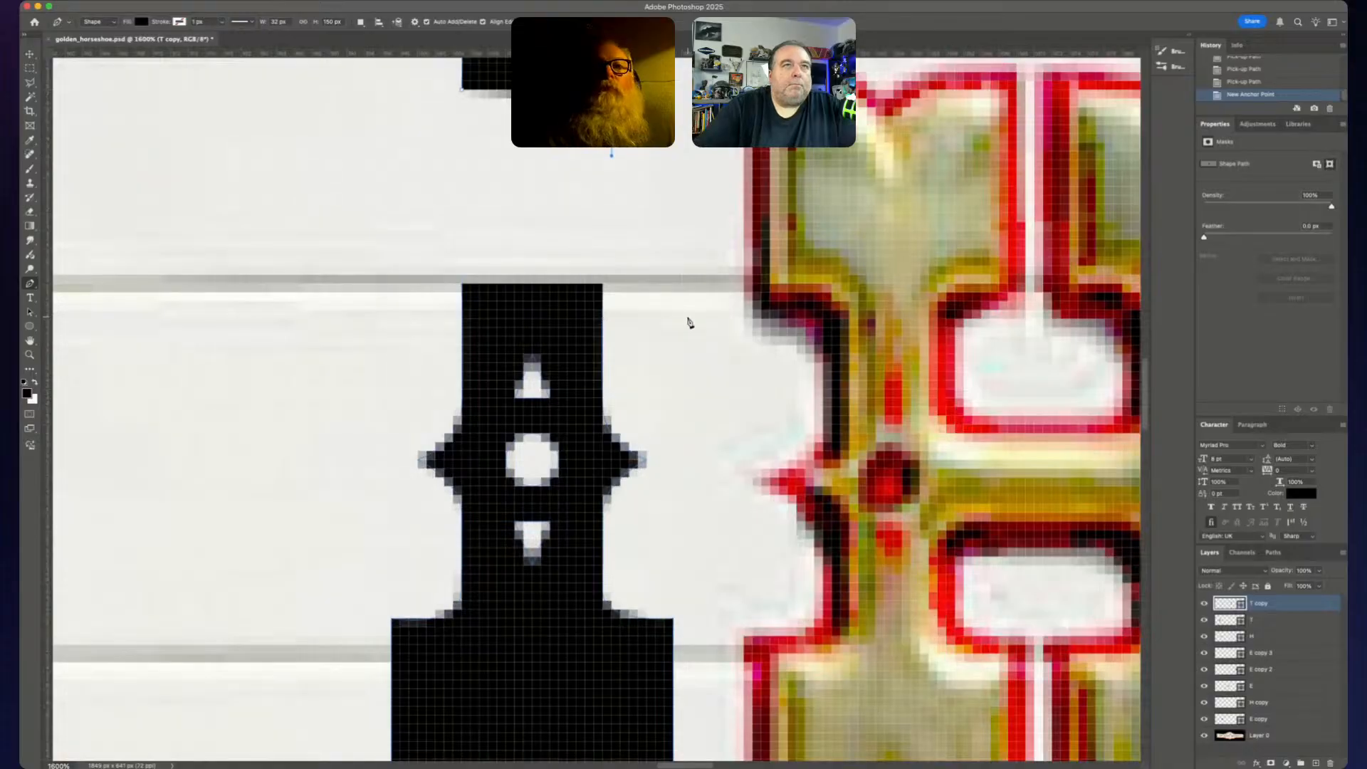
scroll(688, 322, "up", 10)
scroll(669, 370, "down", 1)
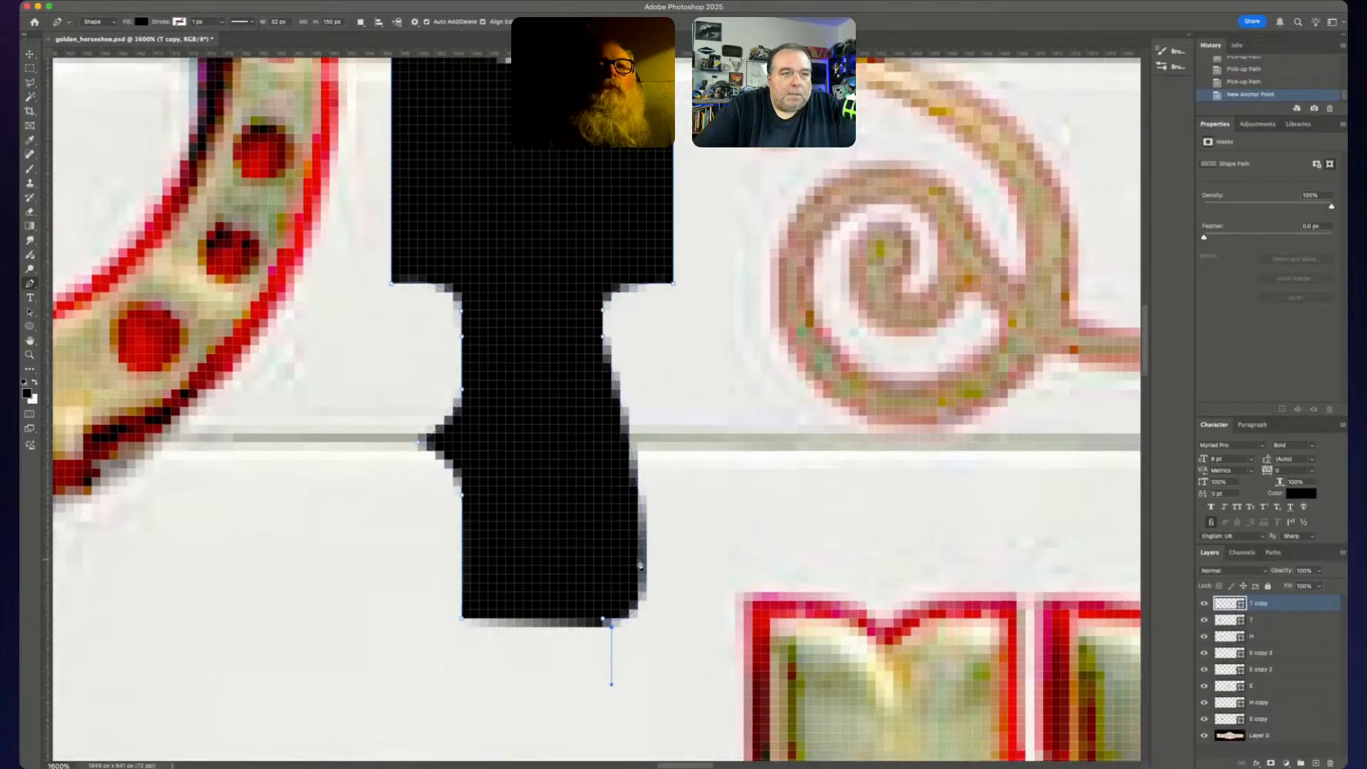
left_click(609, 627)
left_click(606, 625)
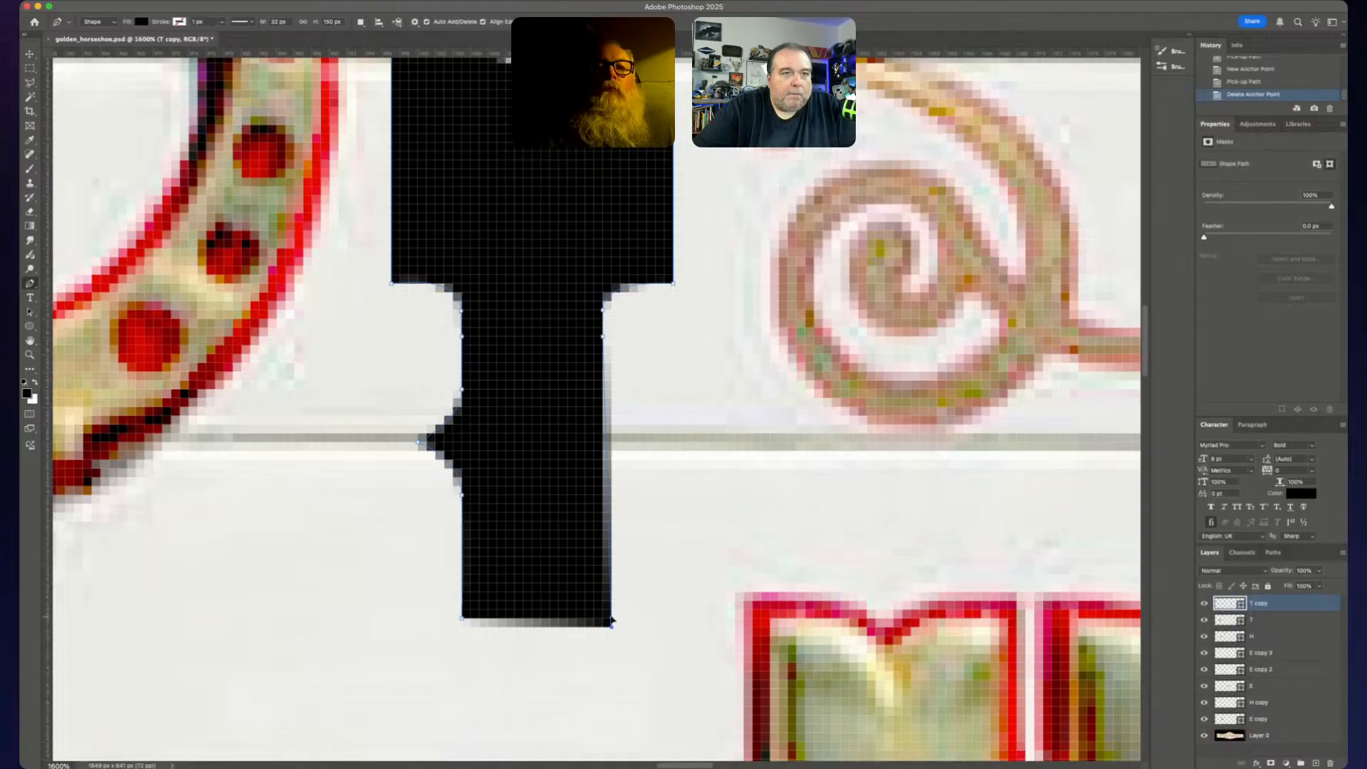
- Shift the flipped stem's right edge outward and level its lower-right corner with the lower-left one
left_click(611, 623)
left_click_drag(610, 626, 633, 619)
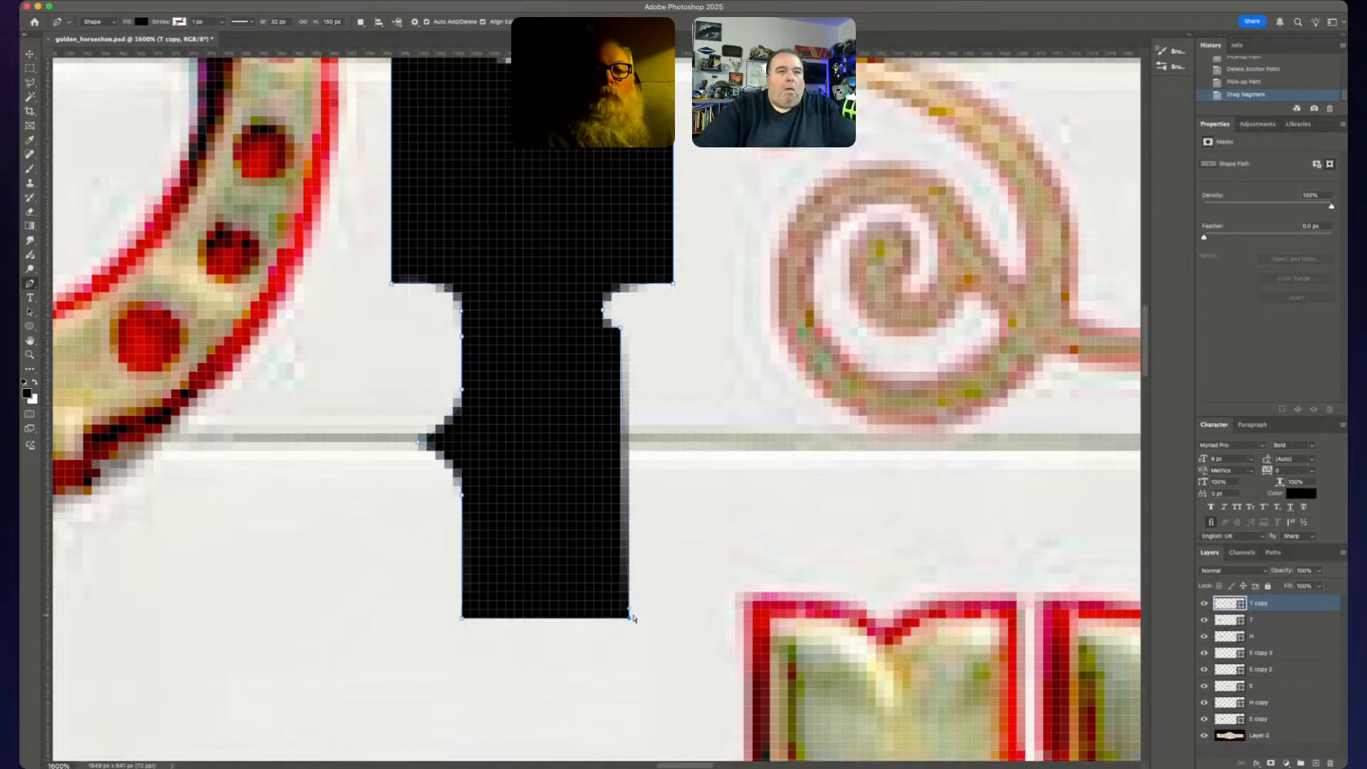
key("Left")
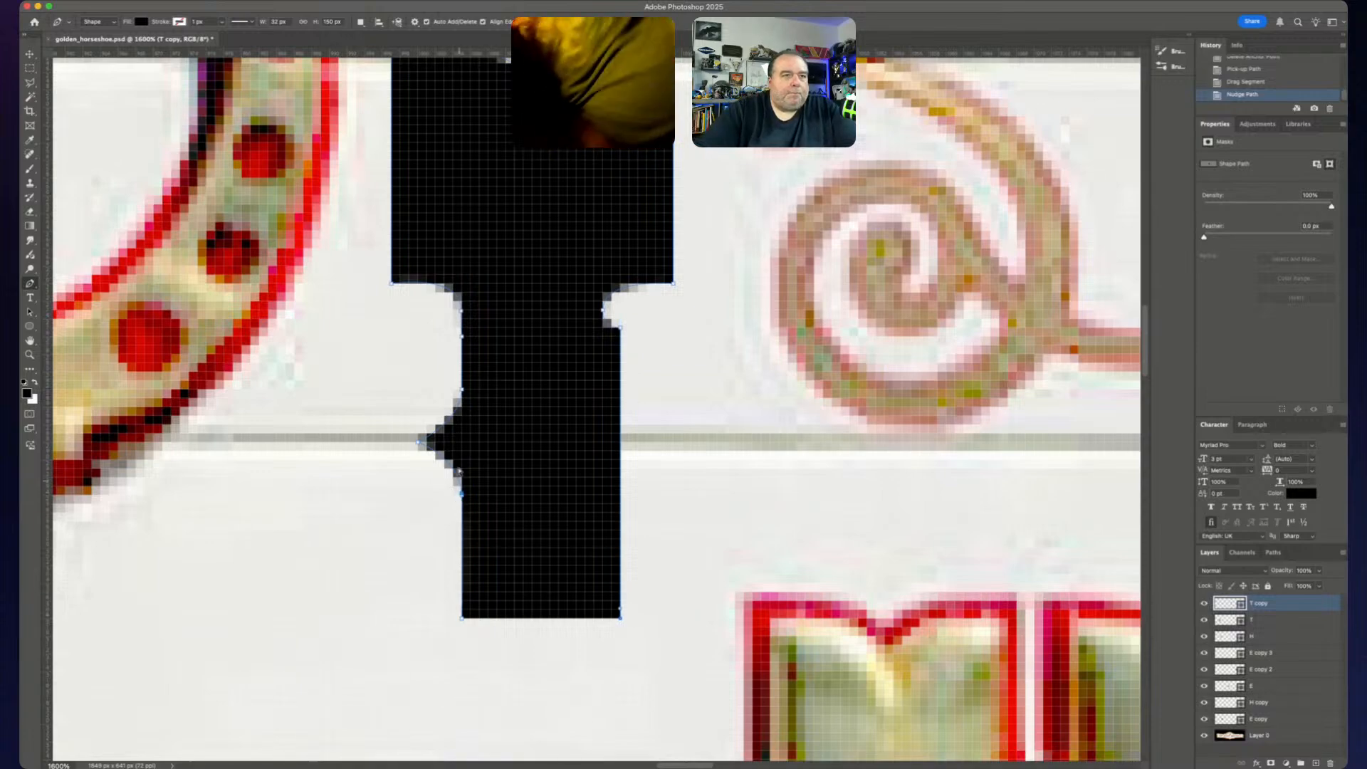
- Delete the anchor points forming the pointed spike on the left edge of the flipped stem
left_click(468, 422)
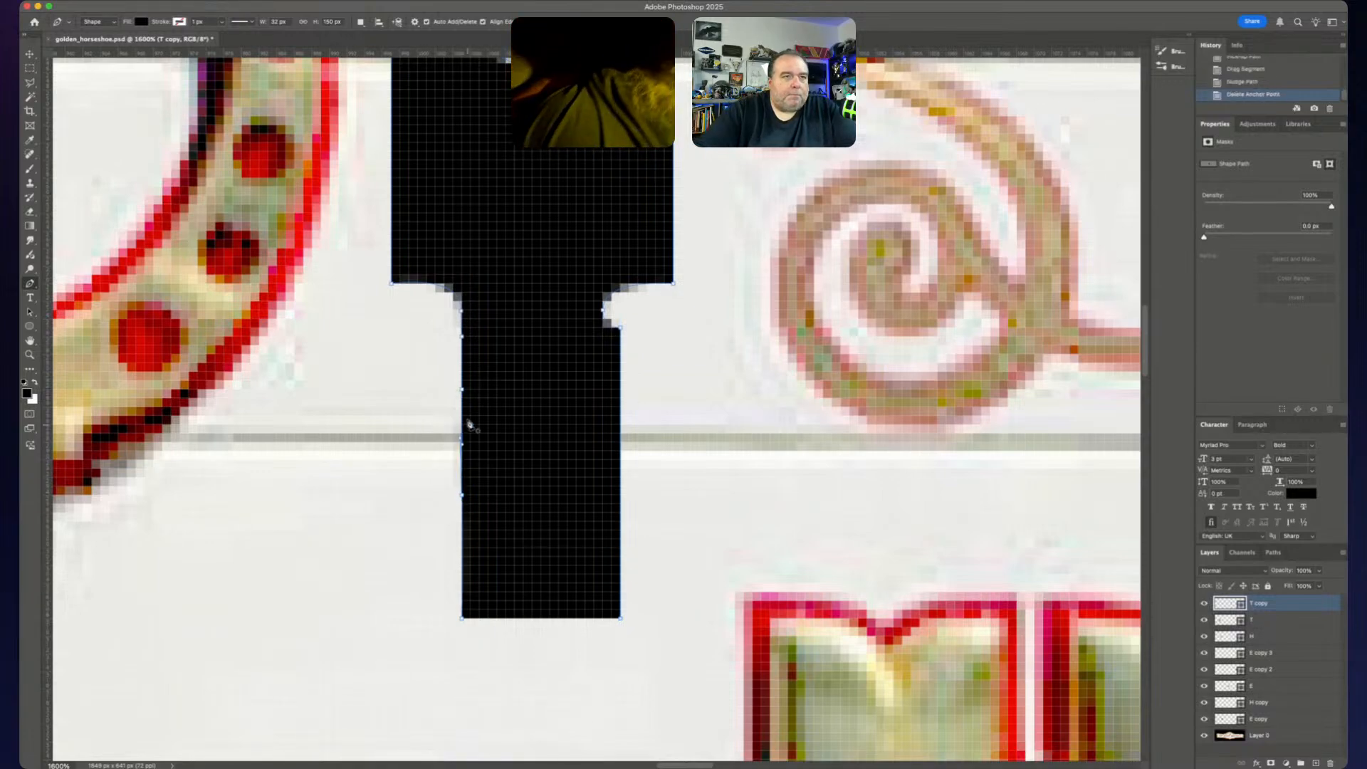
left_click(468, 391)
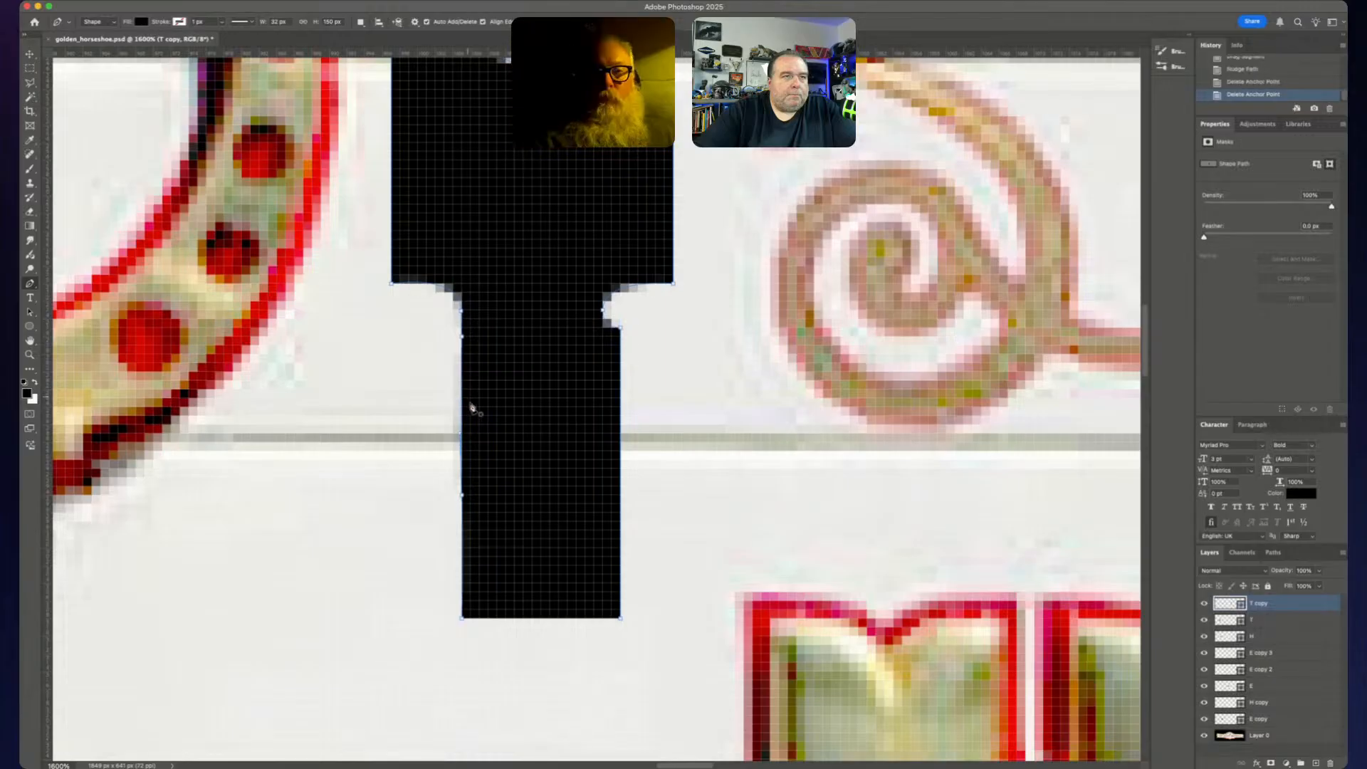
left_click(464, 496)
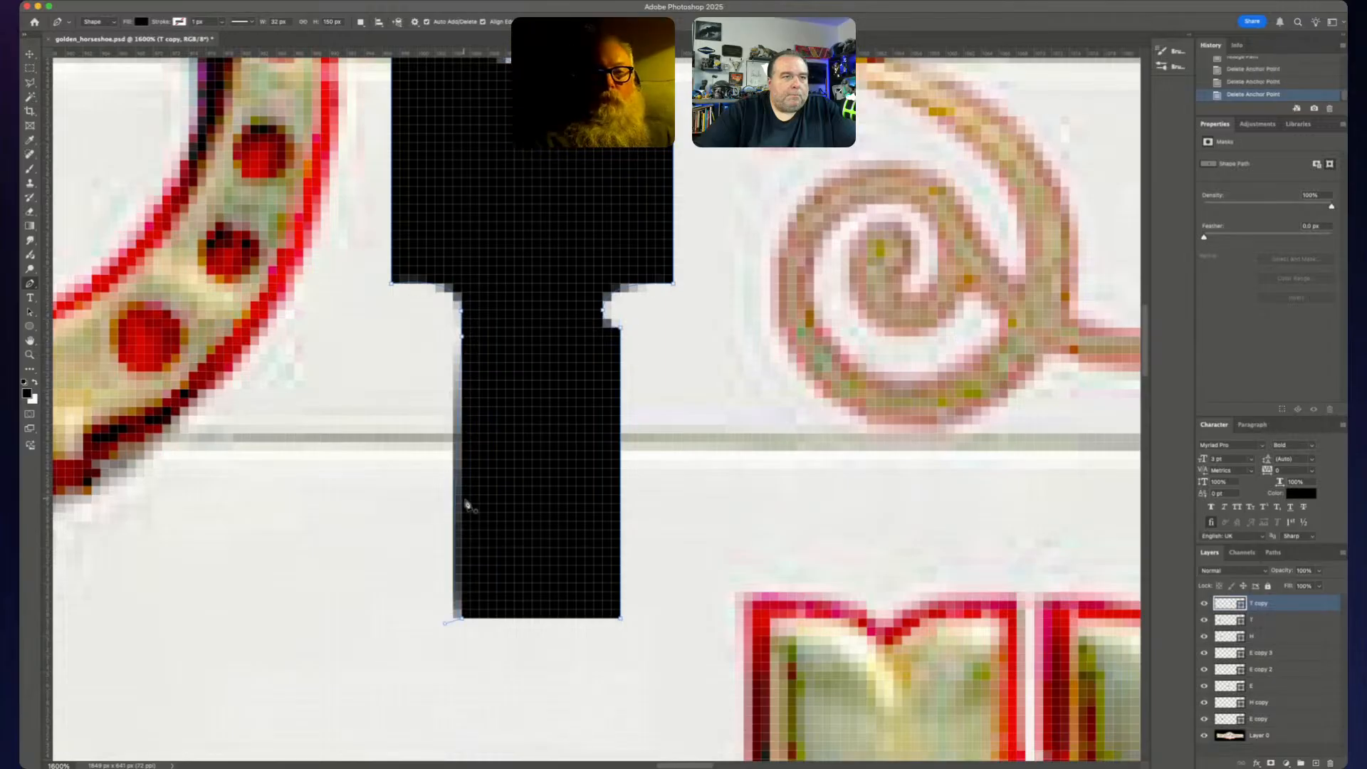
left_click(463, 619)
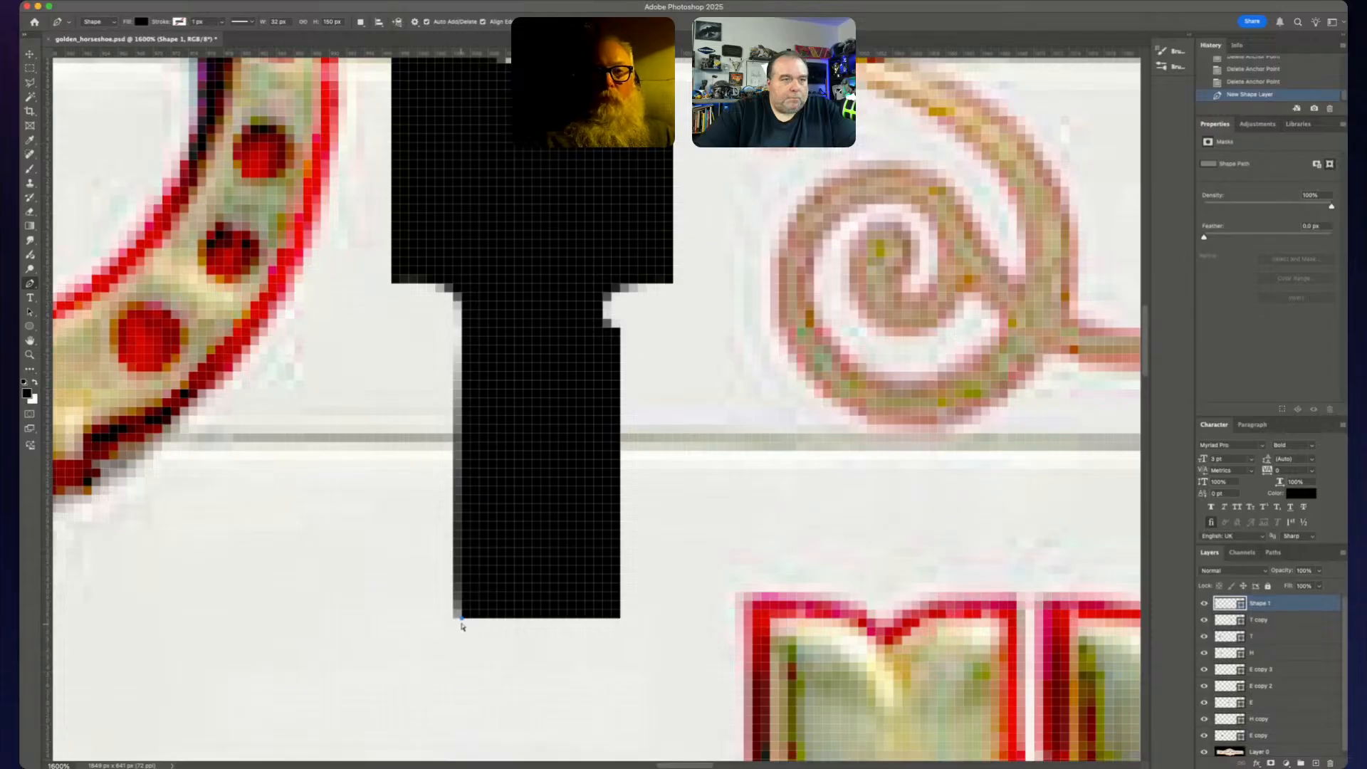
left_click_drag(461, 621, 468, 642)
key("BackSpace")
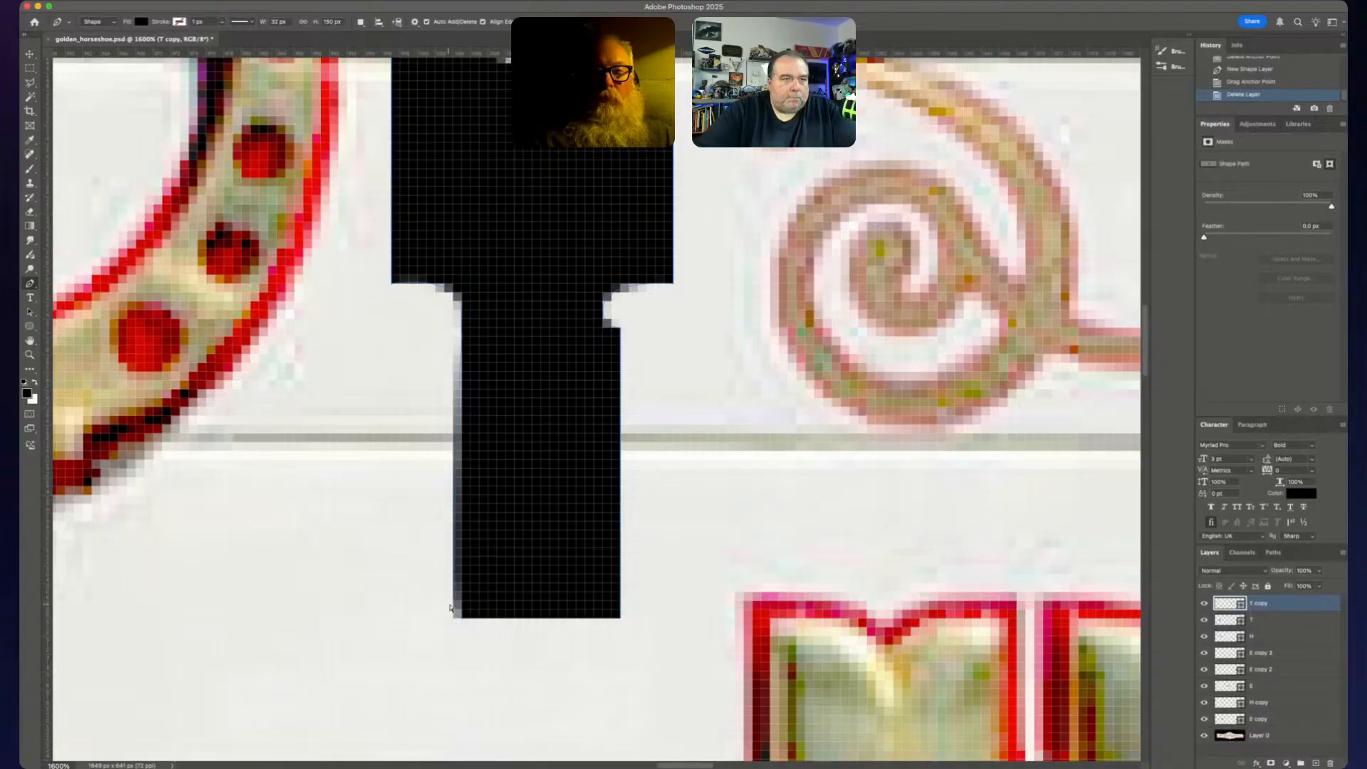
- Straighten the flipped stem's left edge by adjusting its lower corner handle, and nudge the right edge 2 px left
left_click(463, 620, "super")
left_click(463, 623)
left_click(464, 623)
left_click_drag(445, 621, 464, 581)
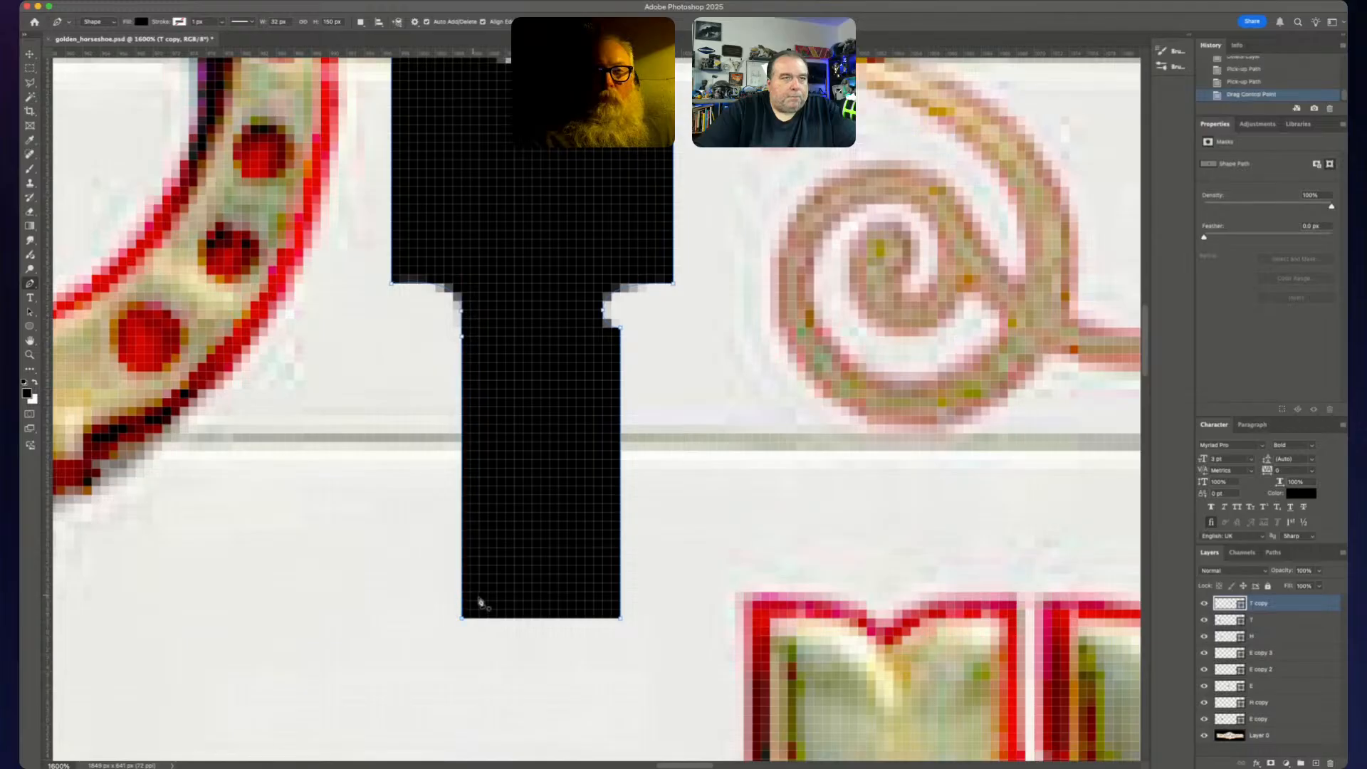
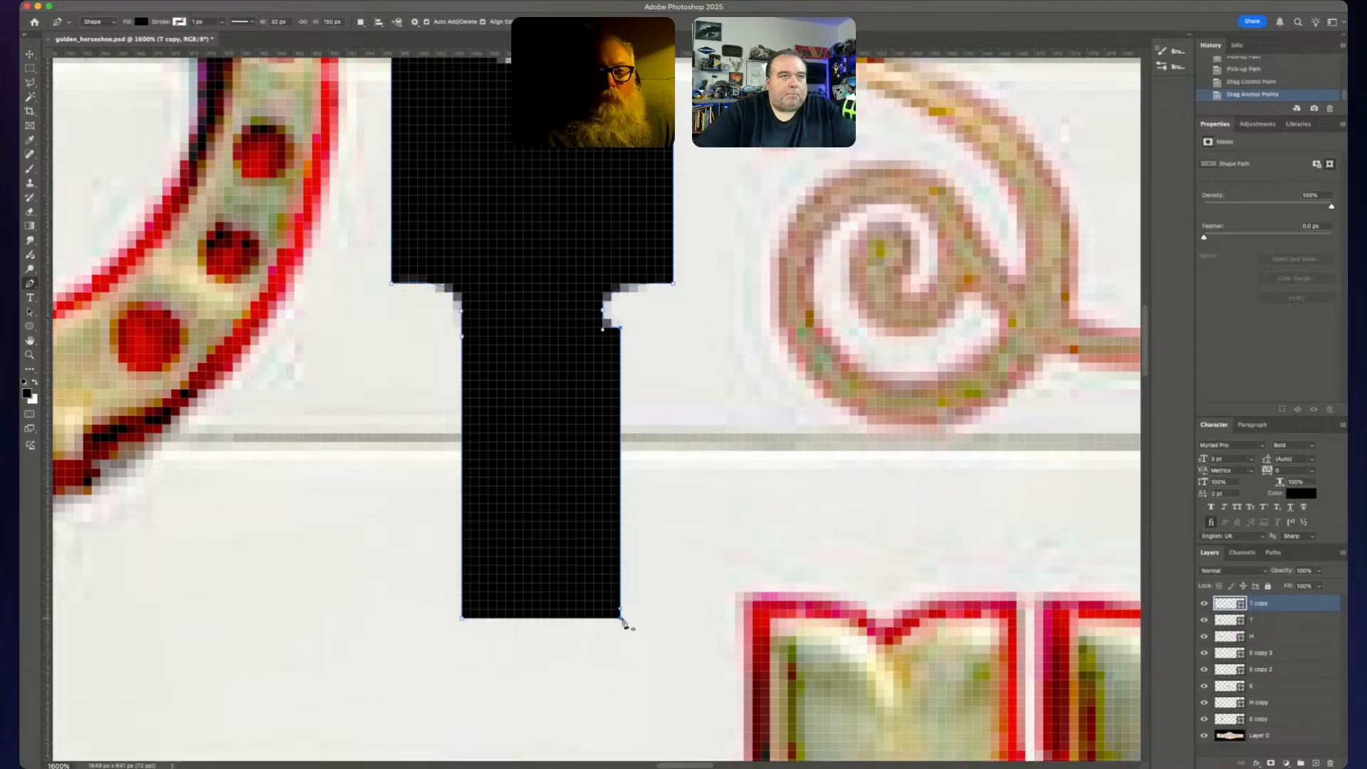
key("Left")
key("Left")
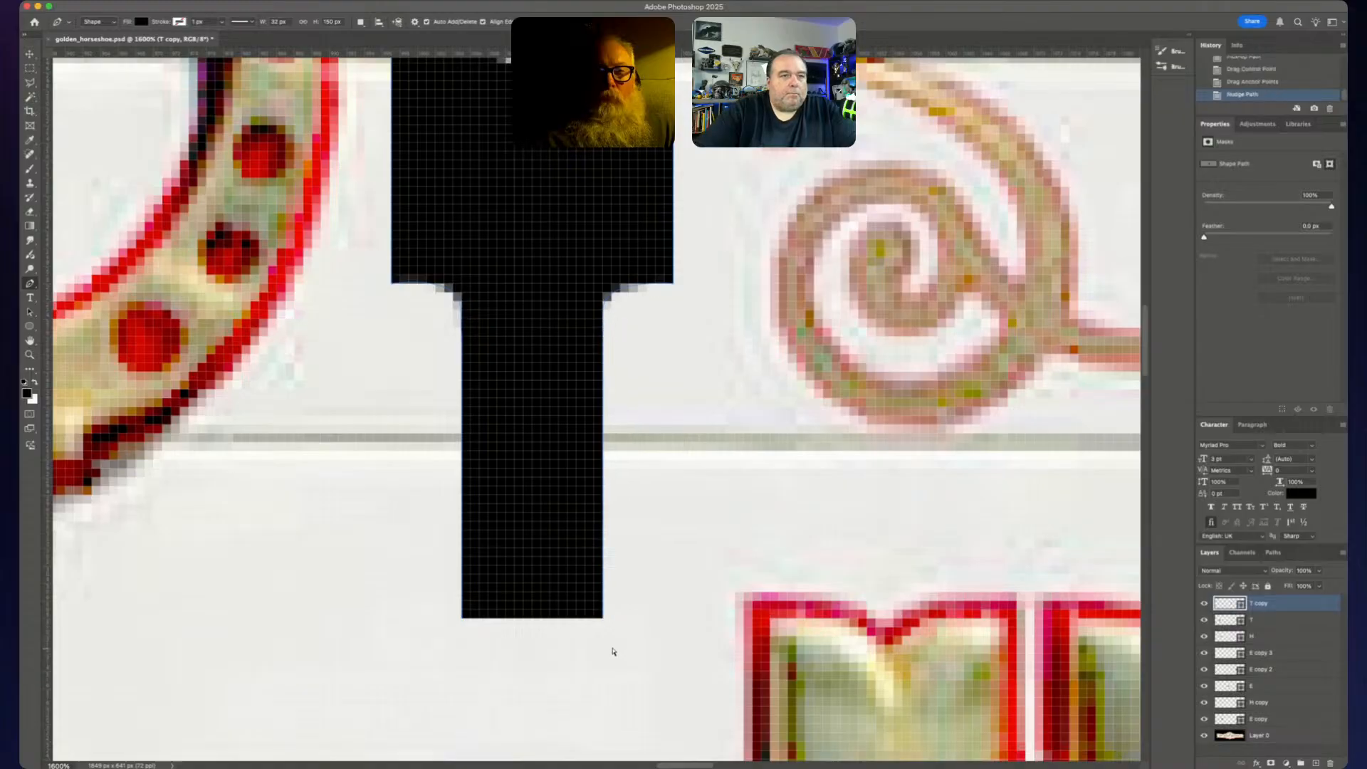
- Shorten the flipped stem by raising its two lower corner points about 30 px overall
left_click_drag(613, 652, 361, 578)
key("shift+Up")
key("shift+Up")
key("shift+Up")
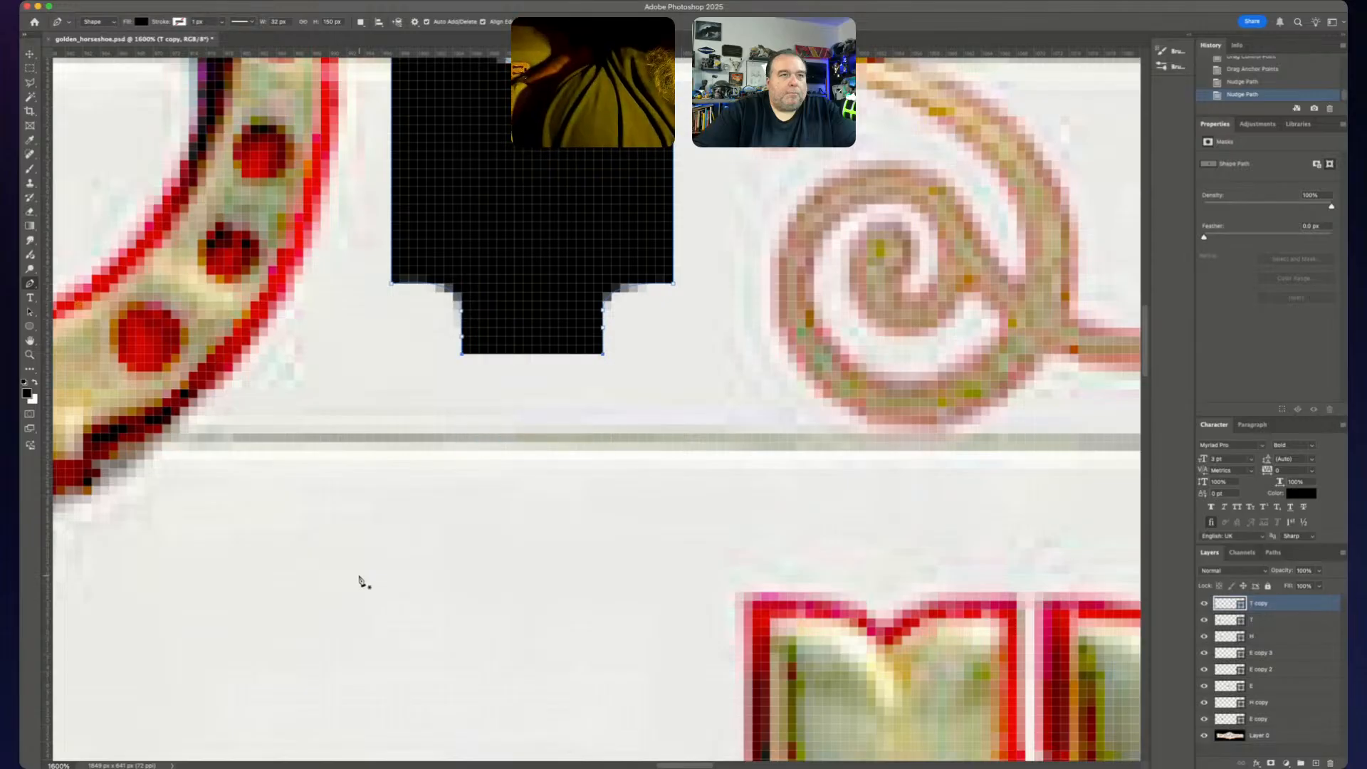
key("shift+Down")
key("super+minus")
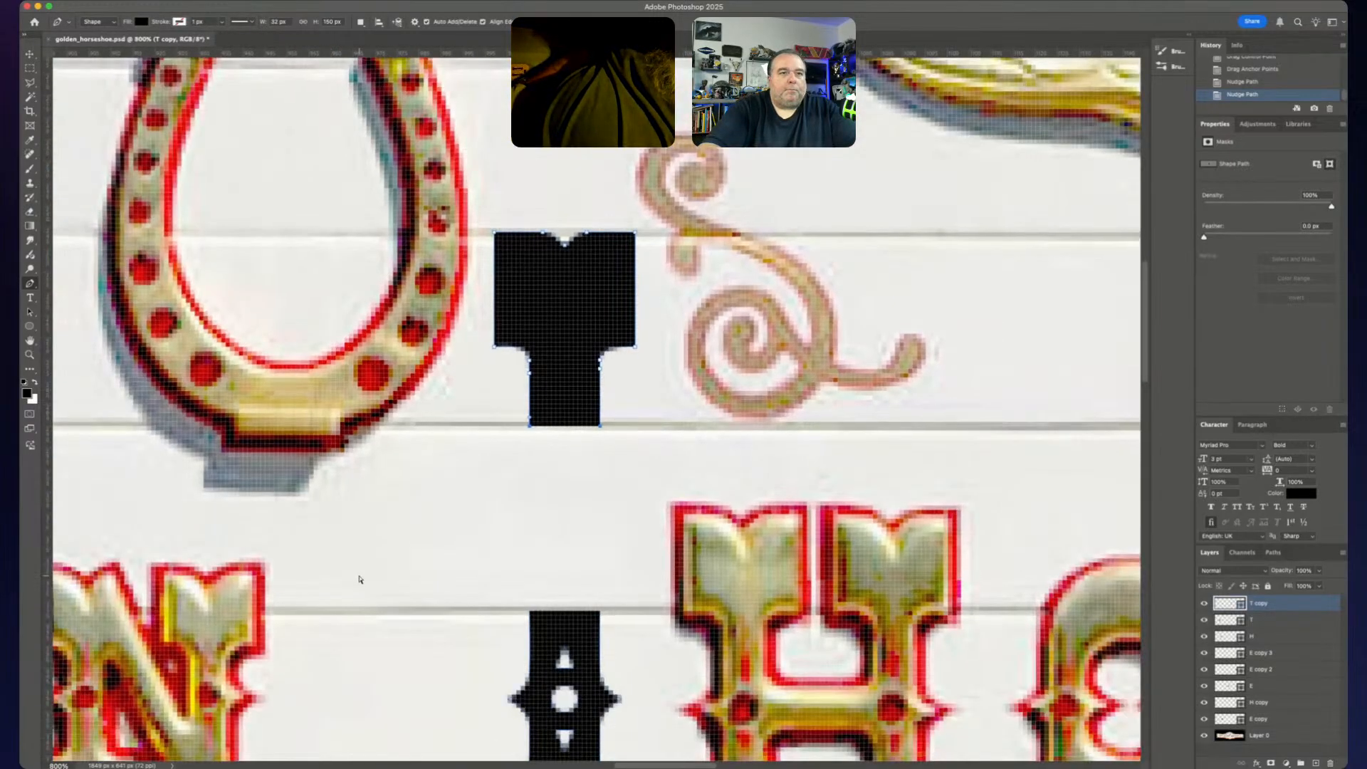
key("super+minus")
key("Up")
key("Up")
key("Up")
key("Up")
key("Up")
key("Up")
key("Up")
key("Up")
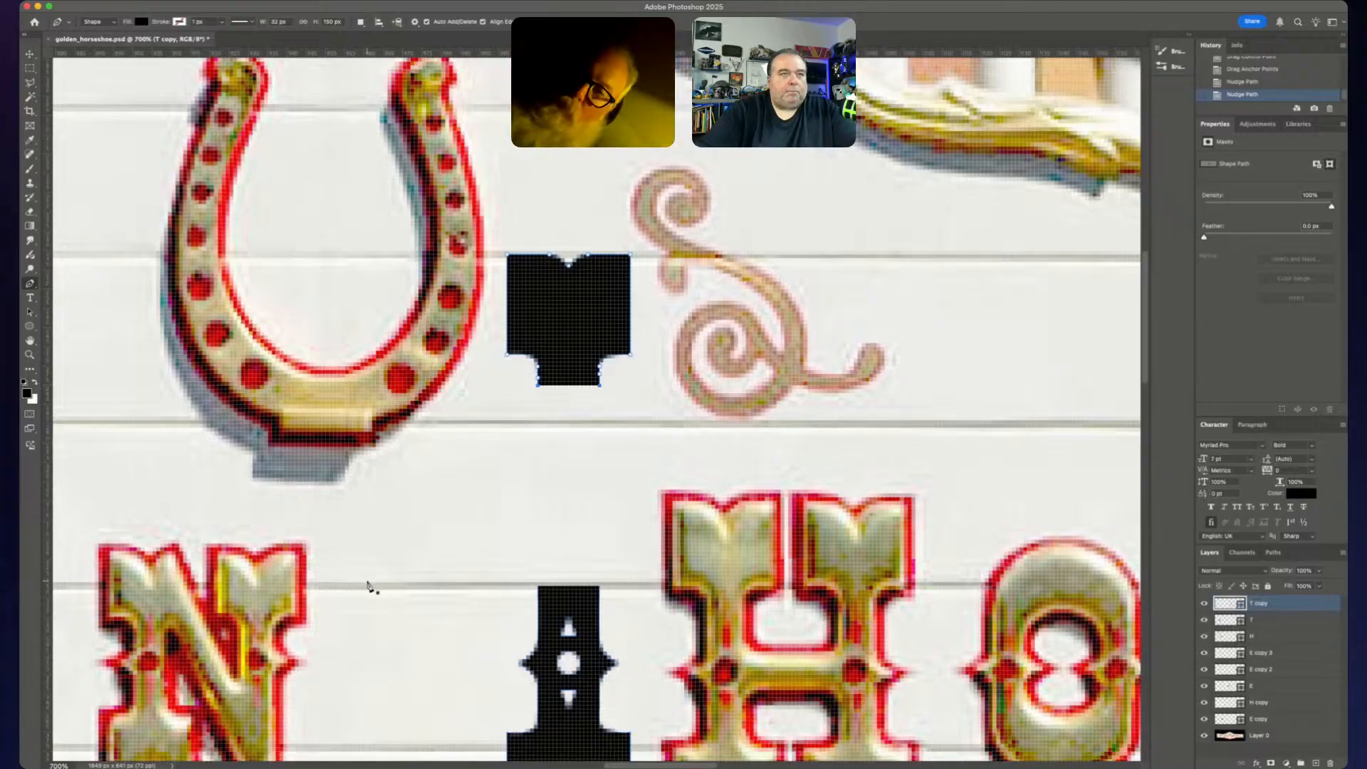
- Move the whole shortened upper piece straight down onto the lower stem, making the combined shape 91 px high
key("Escape")
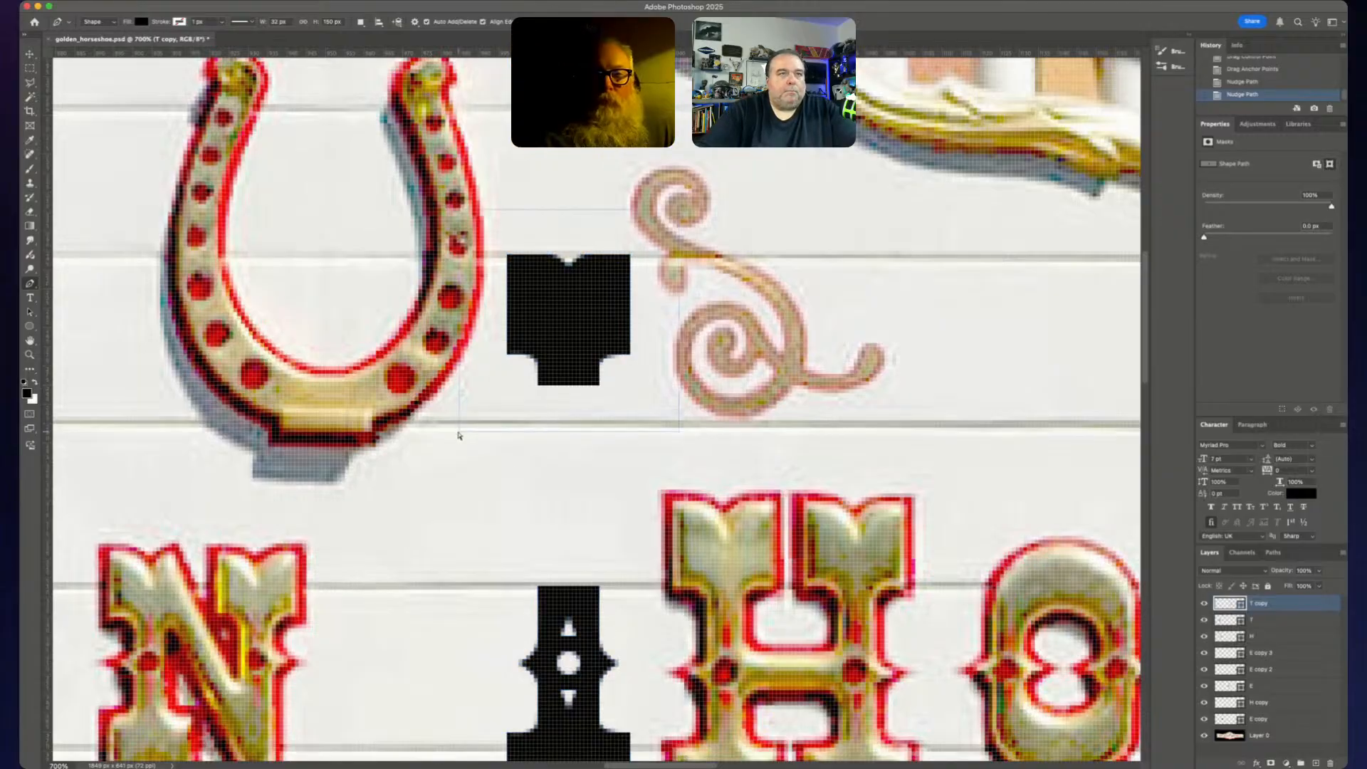
key("Down")
key("Down")
key("Down")
key("Down")
key("Down")
key("Down")
key("Down")
key("Down")
key("Down")
key("Down")
key("Down")
key("Down")
key("Down")
key("Down")
key("Down")
key("Down")
key("Down")
key("Down")
key("Down")
key("Down")
key("Down")
key("Down")
key("Down")
key("Down")
key("Down")
key("Down")
key("Down")
key("Down")
key("Down")
key("Down")
key("Down")
key("Down")
key("Down")
key("Down")
key("Down")
key("Down")
key("Down")
key("Down")
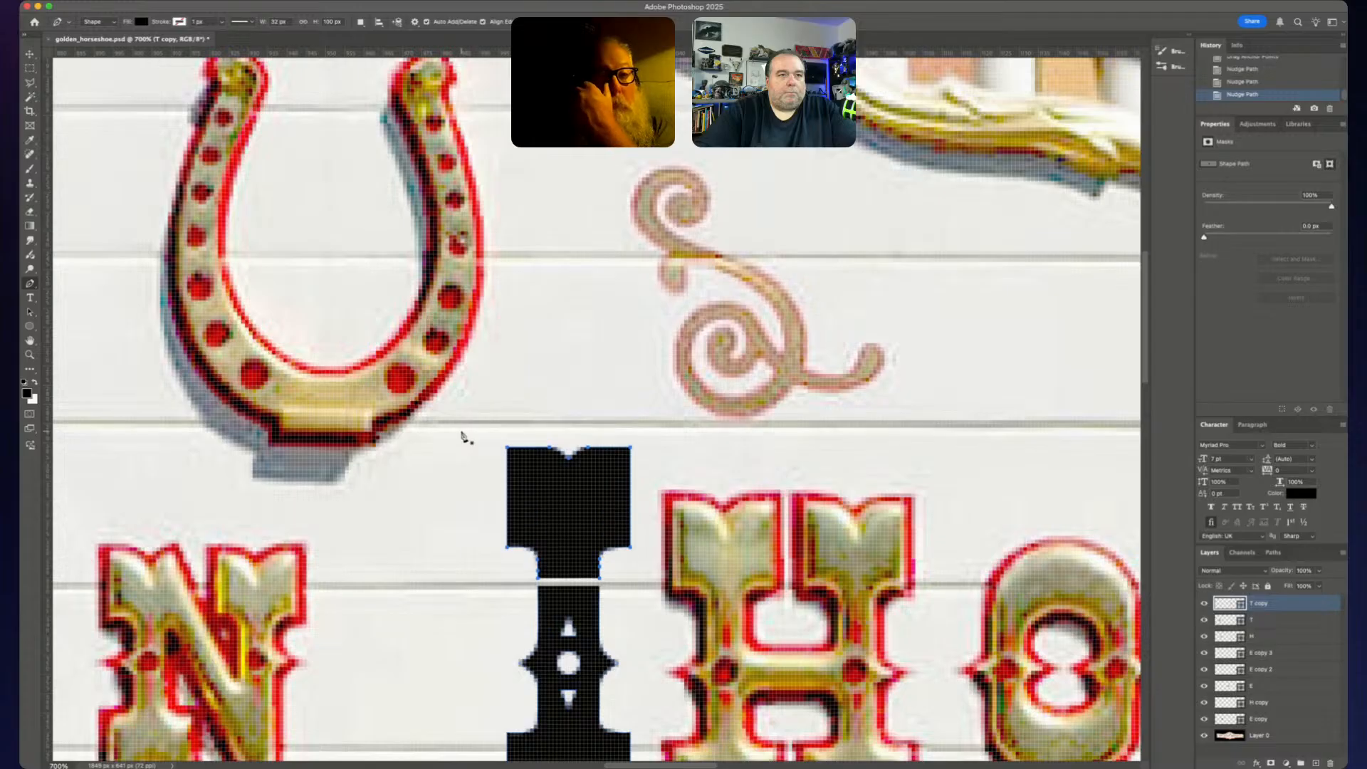
scroll(450, 436, "down", 4)
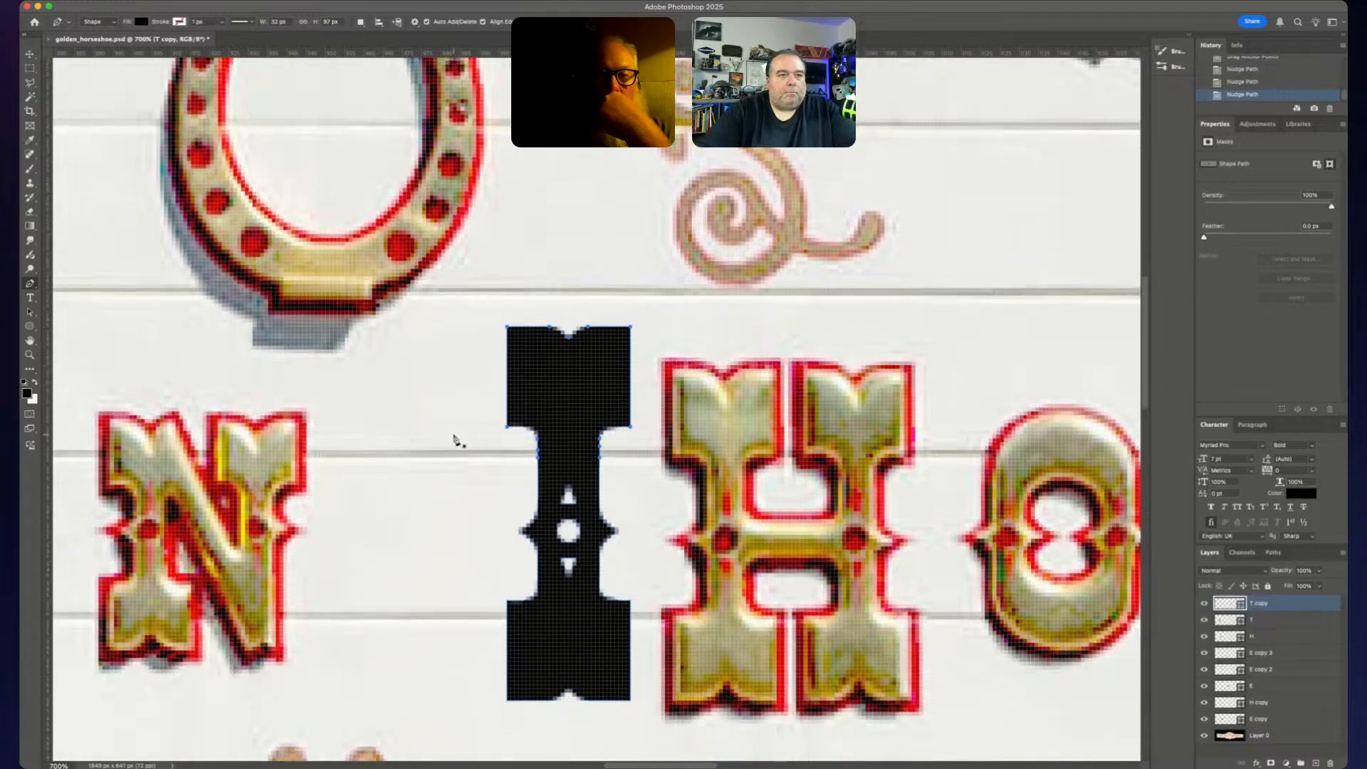
key("Down")
key("Down")
key("Down")
key("Down")
key("Down")
key("Down")
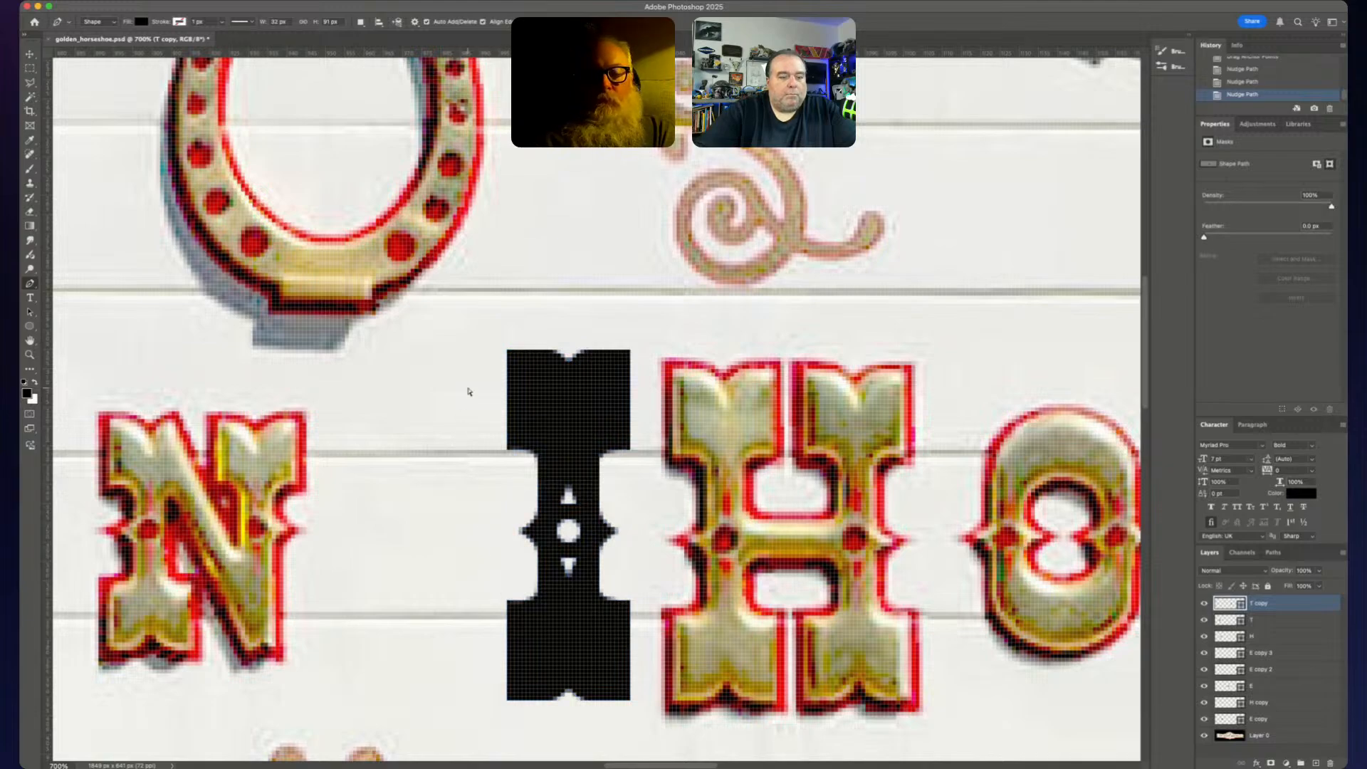
- Try nudging the whole T copy shape 10 px right and 2 px down toward the photographed H, and undo it
key("v")
key("Right")
key("Right")
key("Right")
key("Right")
key("Right")
key("Right")
key("Right")
key("Right")
key("Down")
key("Down")
key("Down")
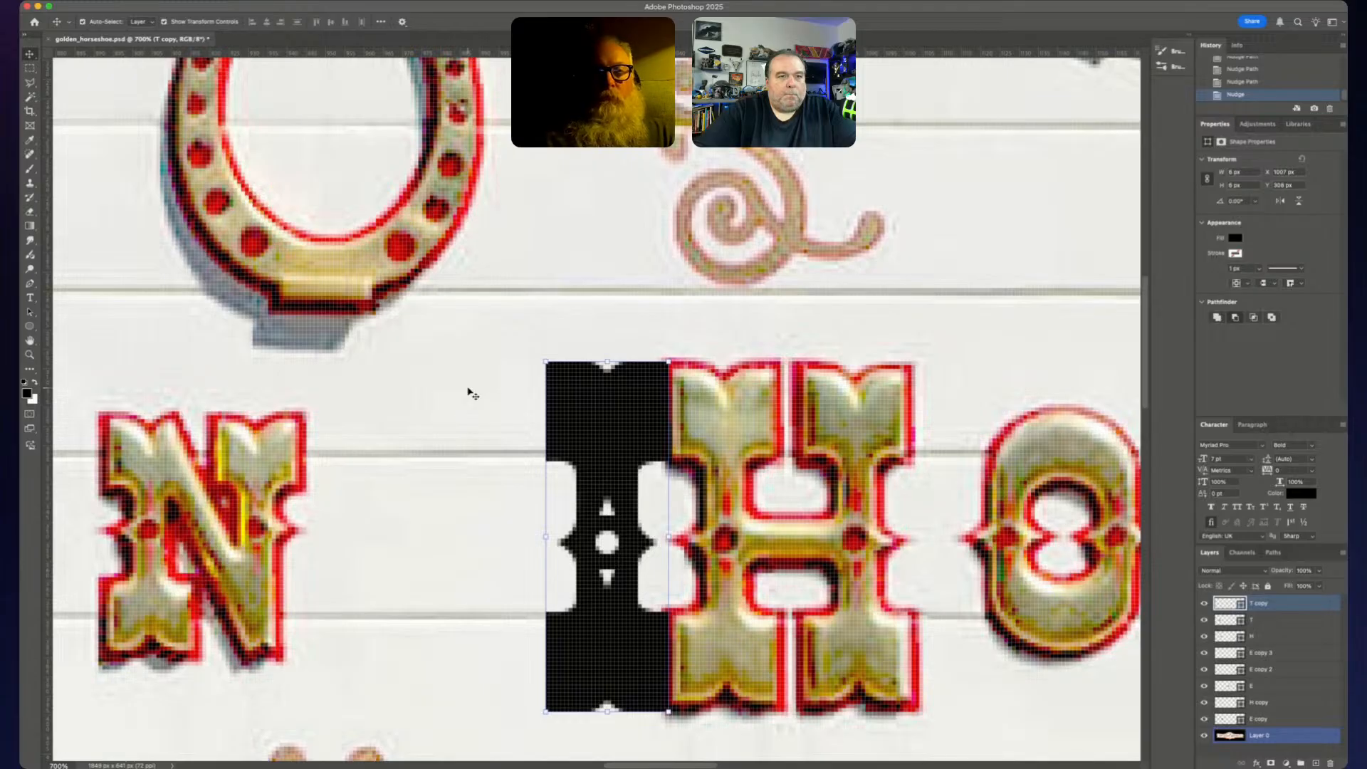
key("Up")
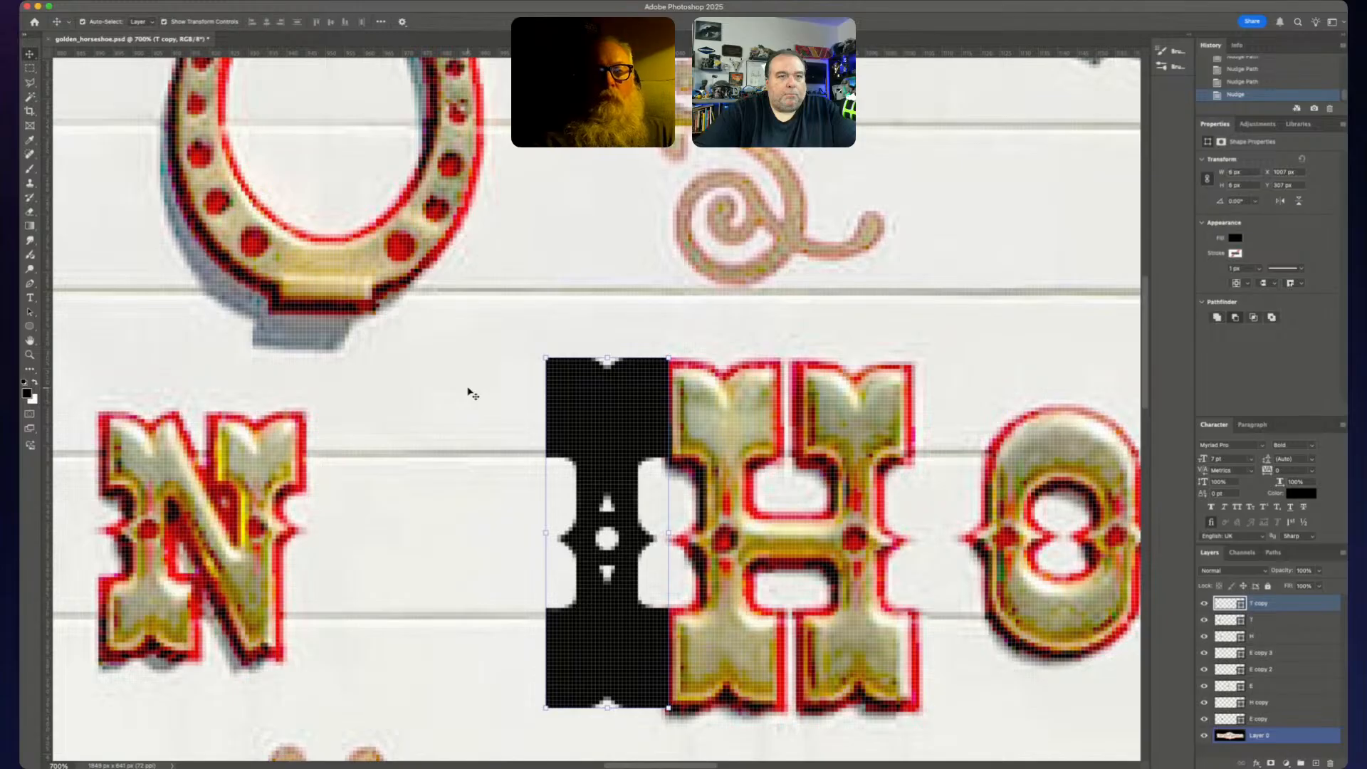
key("ctrl+z")
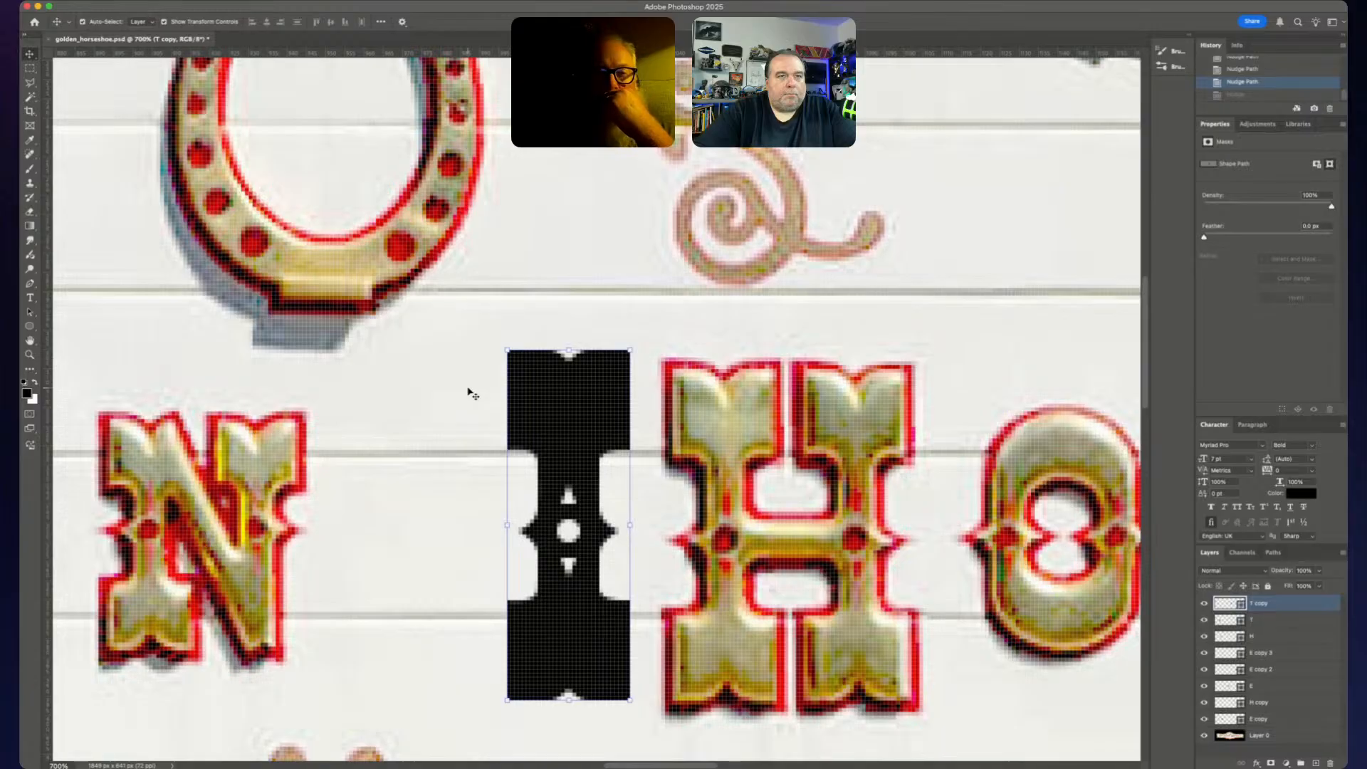
- Nudge the whole T copy shape 2 px right and 4 px down to line up its top with the photographed H
key("ctrl+shift+z")
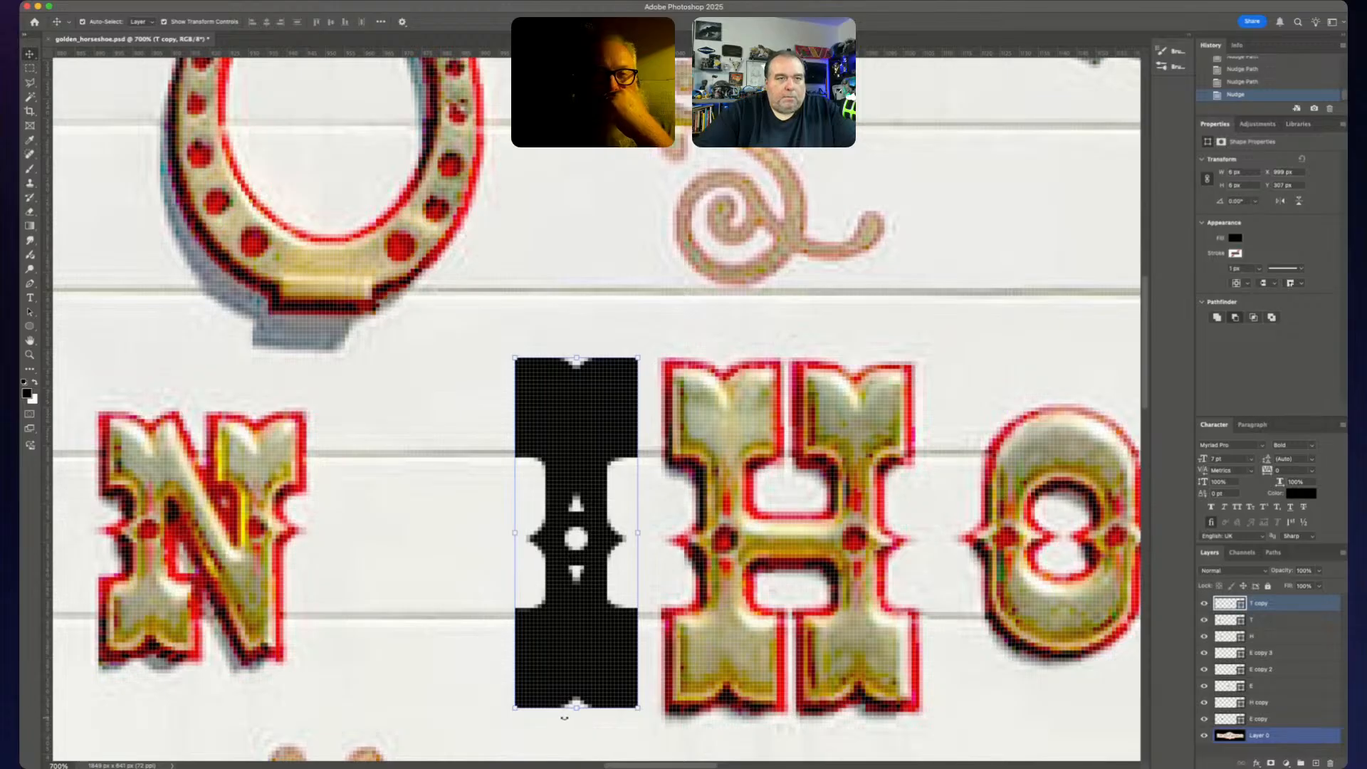
key("Down")
key("Down")
scroll(566, 719, "up", 1)
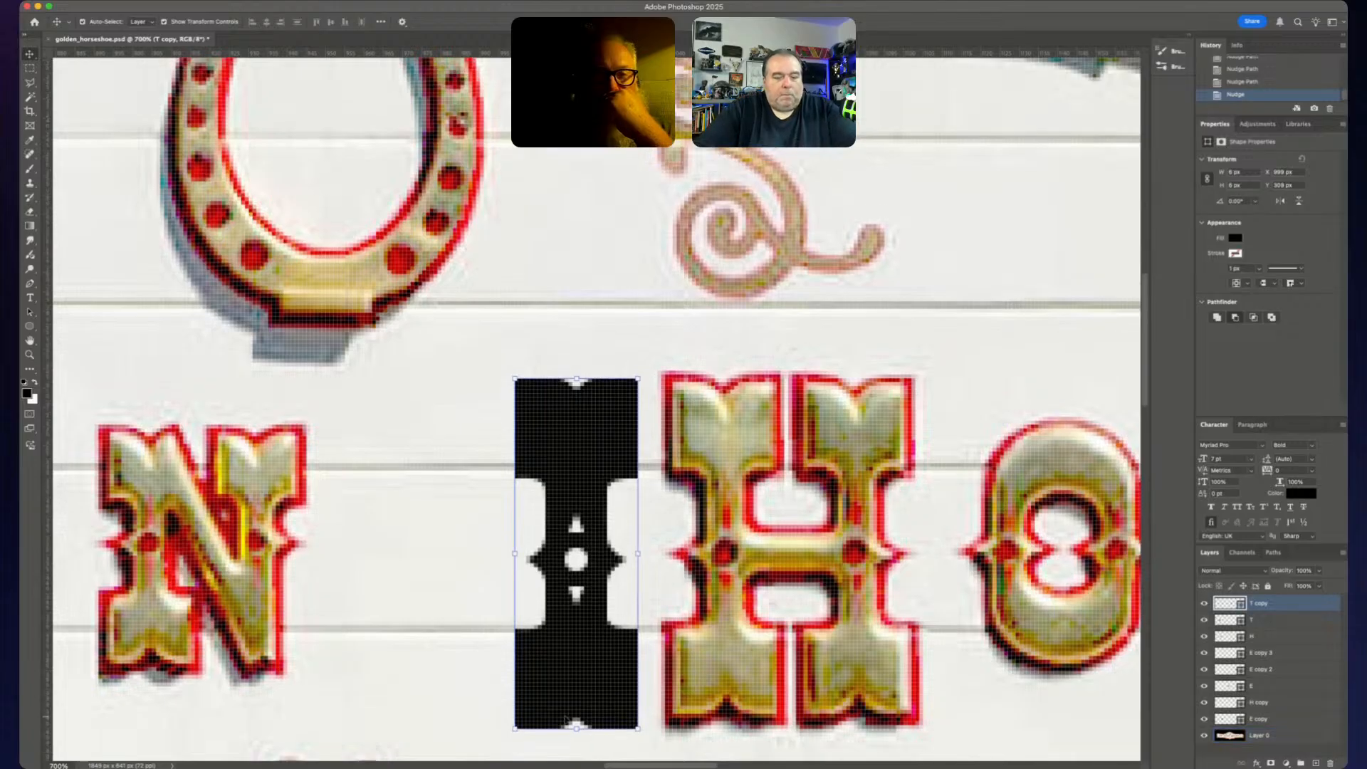
- Try raising the upper piece of the T copy path by 2 px, and lower it back by 2 px
key("p")
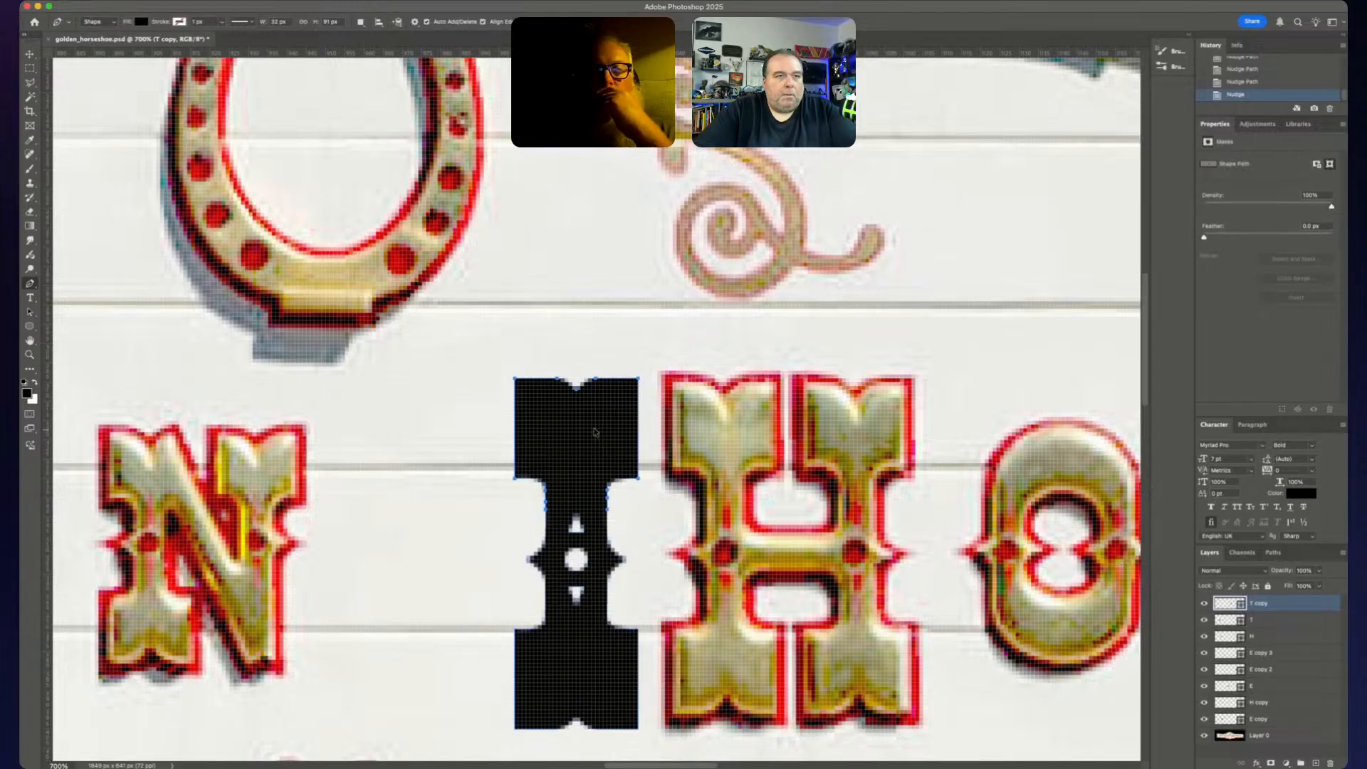
key("Up")
key("Up")
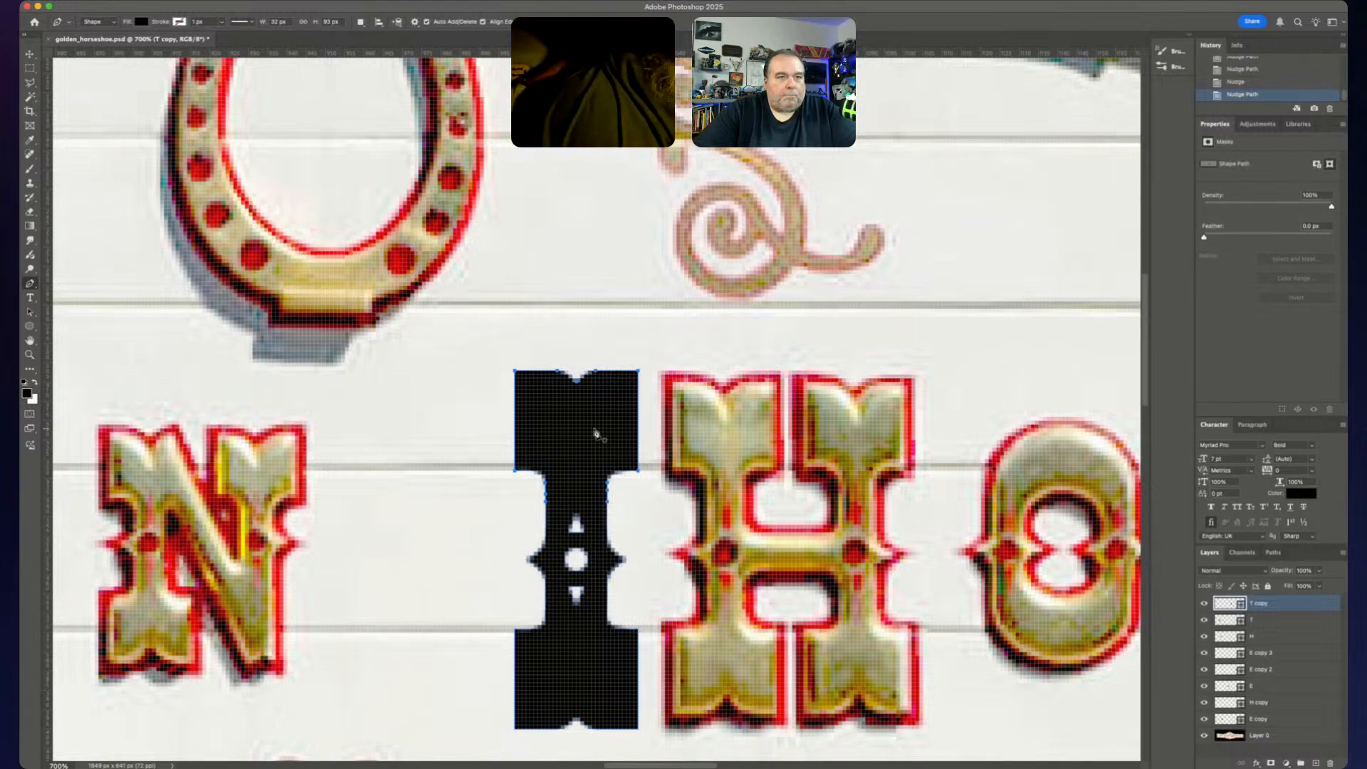
key("Down")
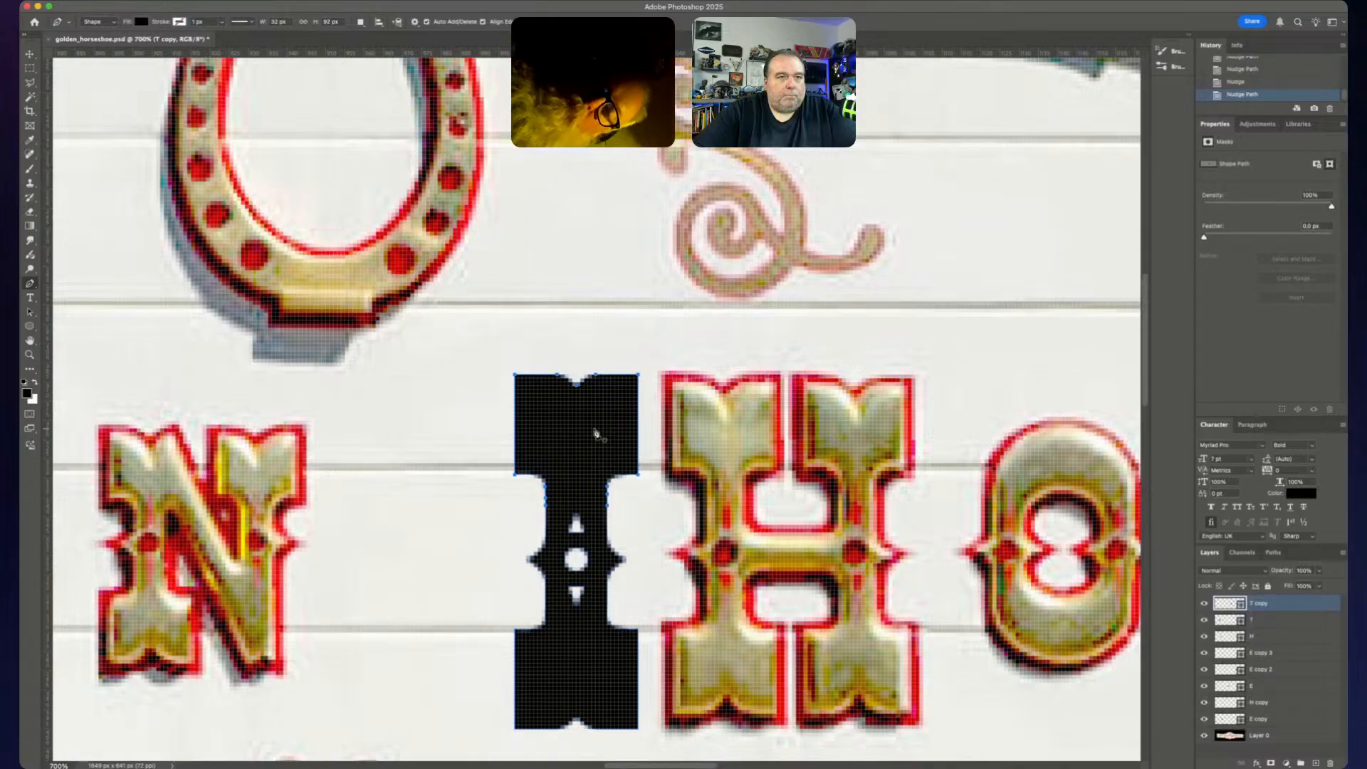
key("Down")
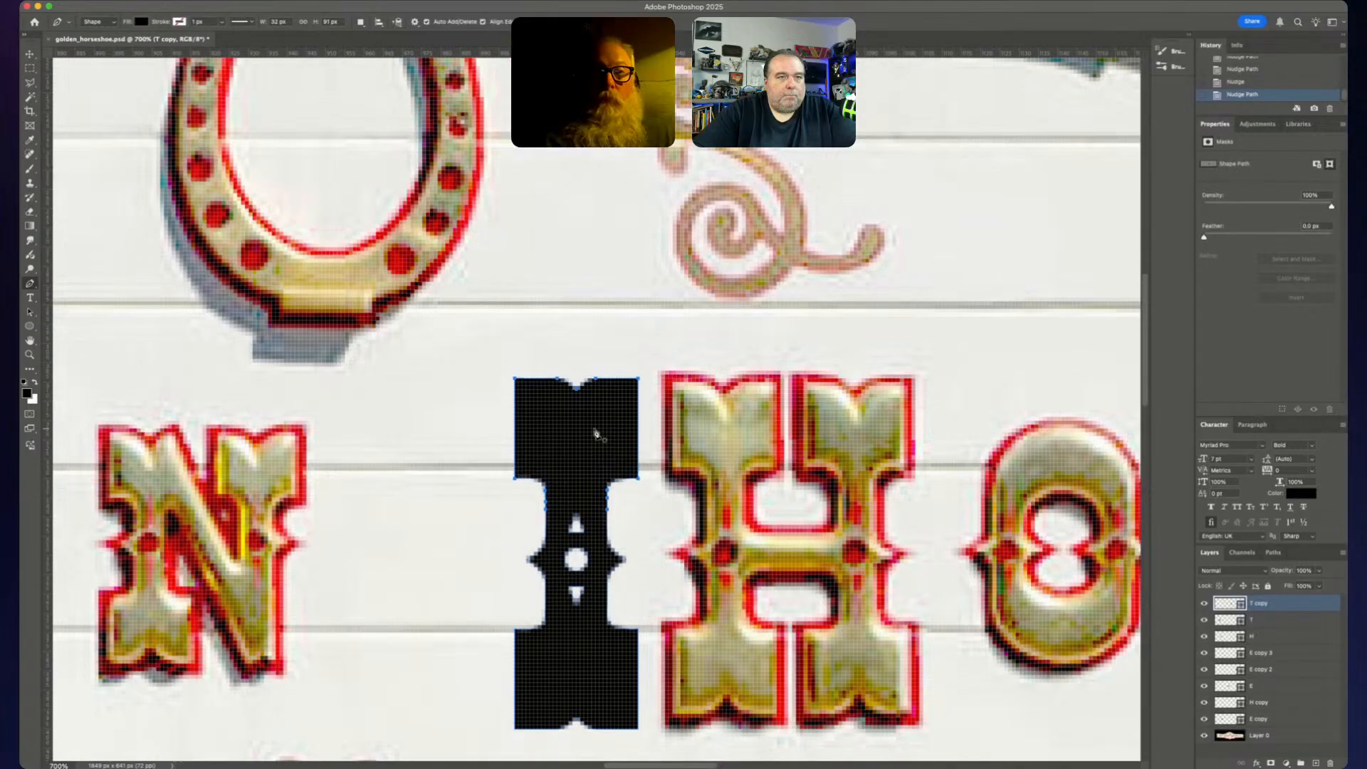
- Select the anchor points of the T copy's base and lower them by 1 px
left_click_drag(490, 744, 650, 617)
key("Down")
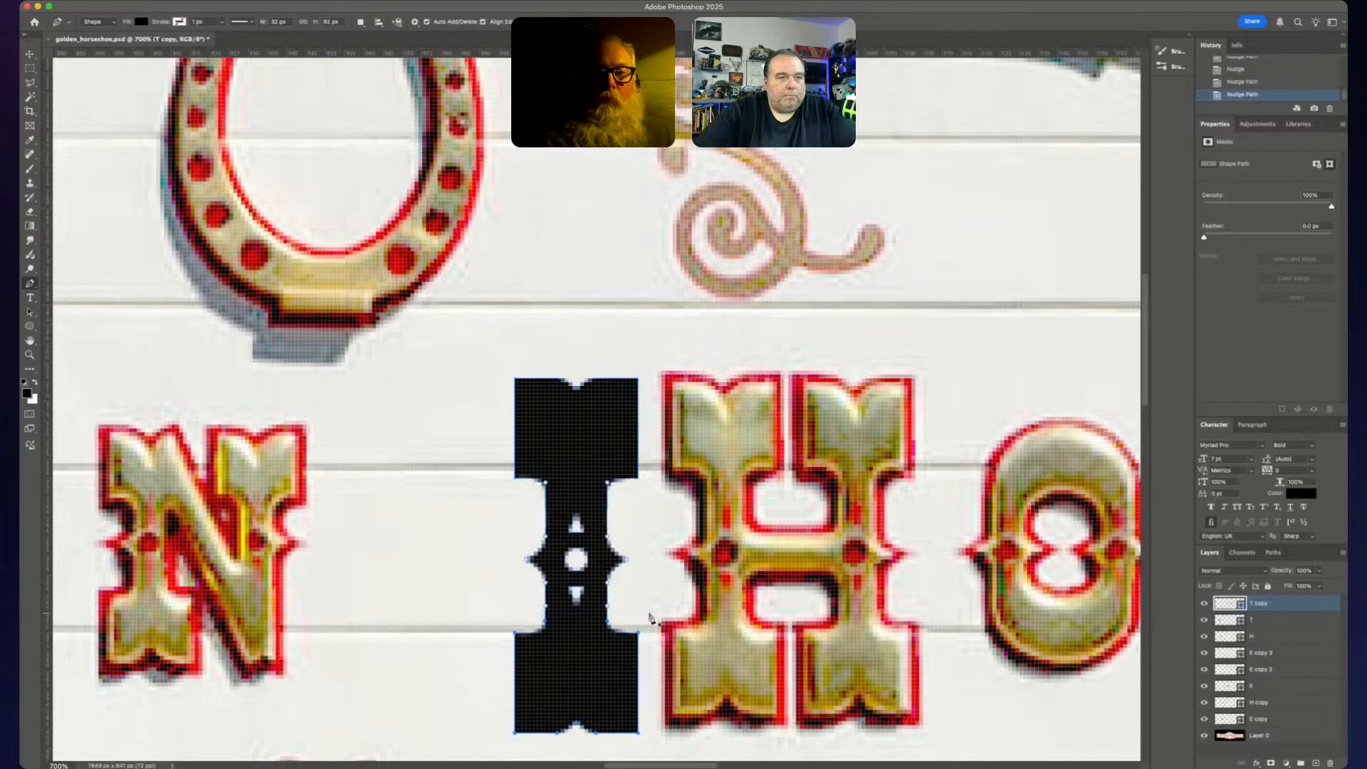
- Raise the whole T copy shape by 2 px and lower its upper piece by 1 px
key("v")
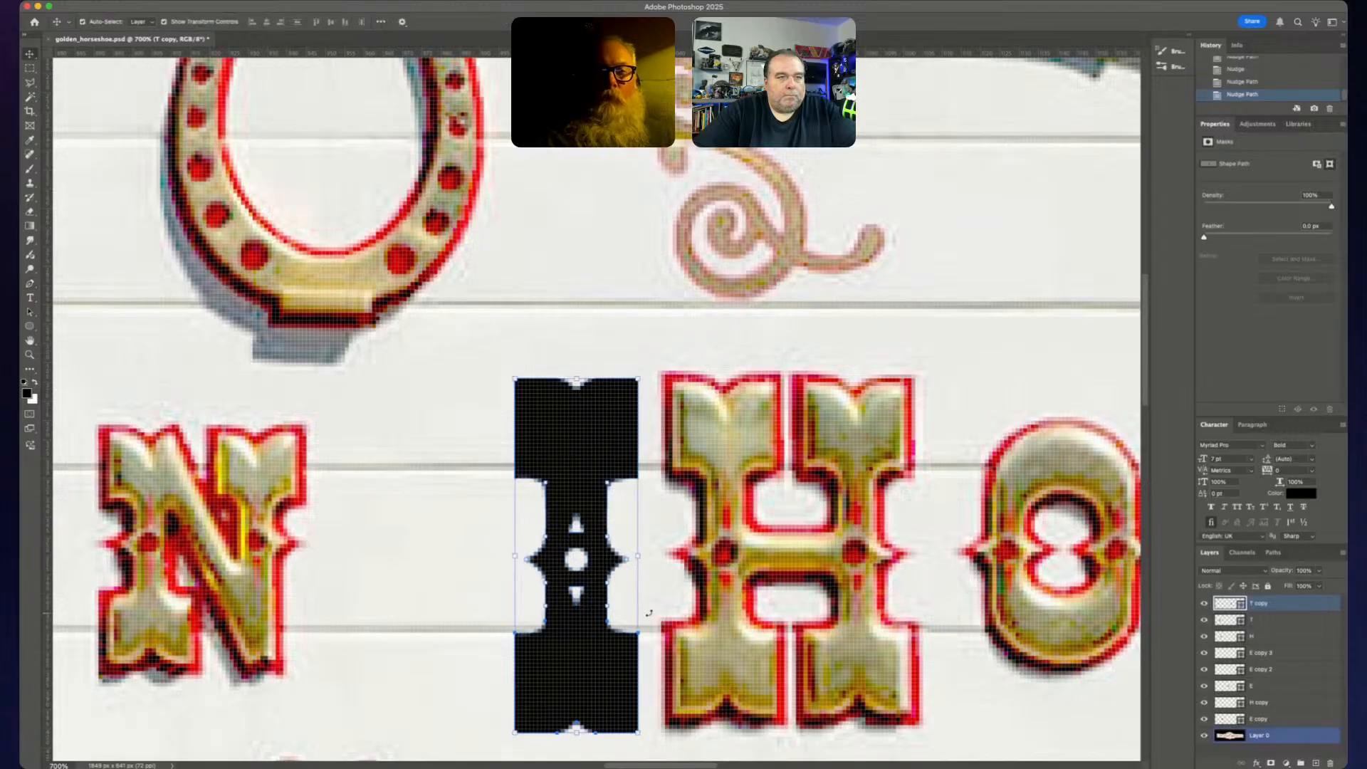
key("Up")
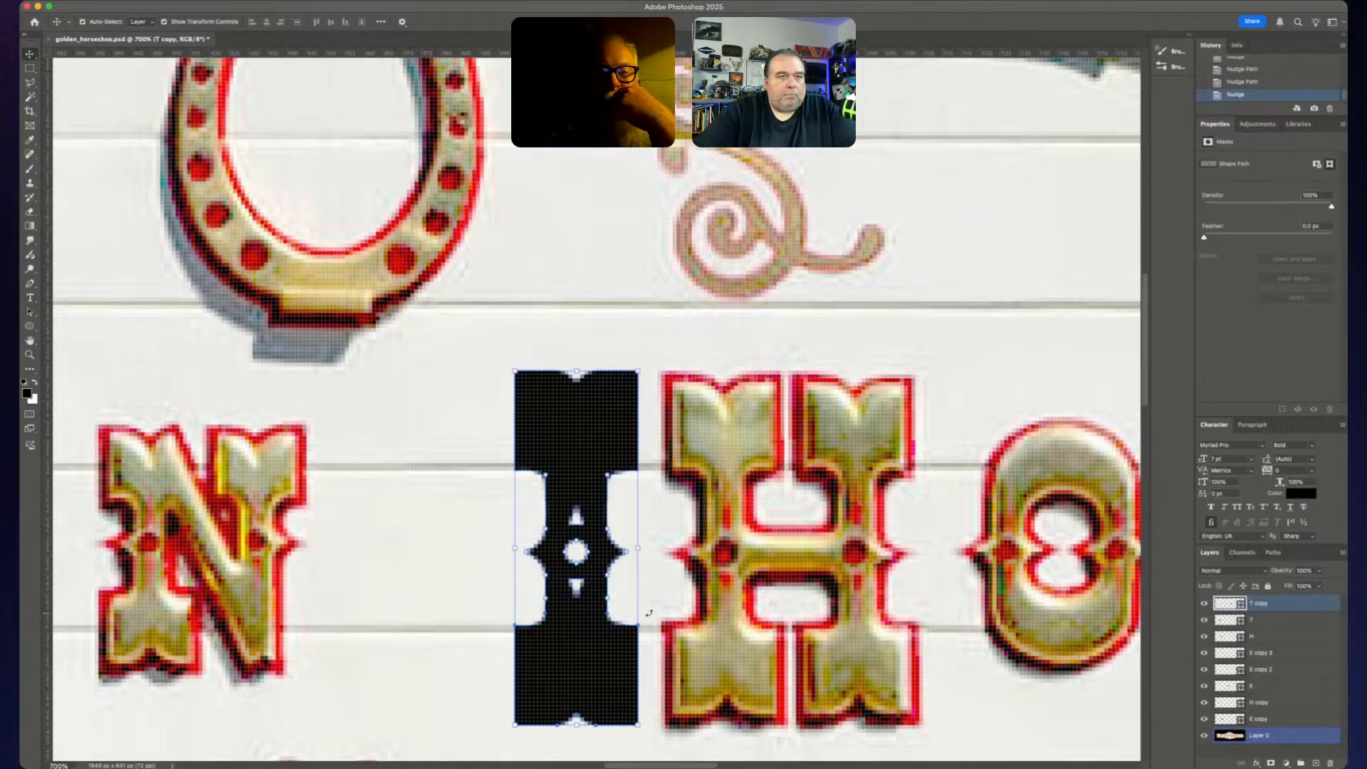
key("p")
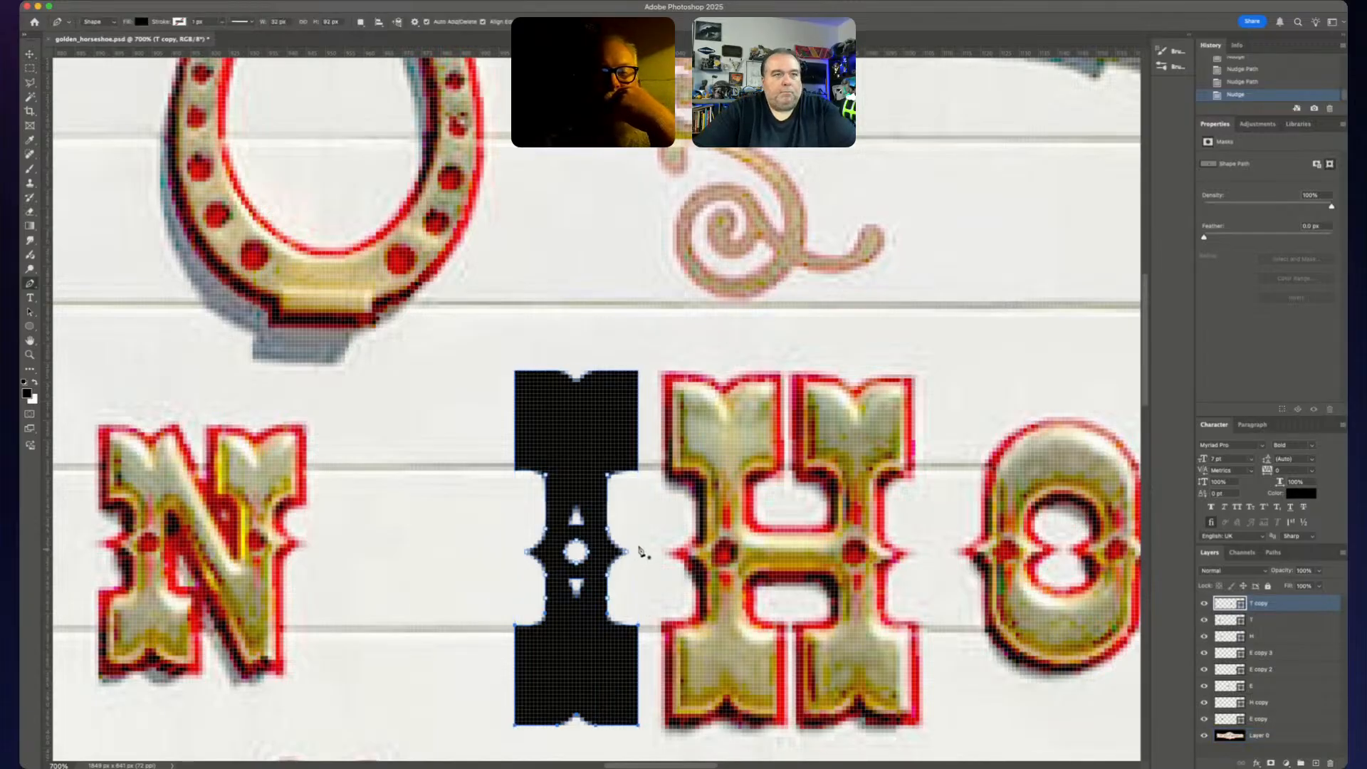
key("Down")
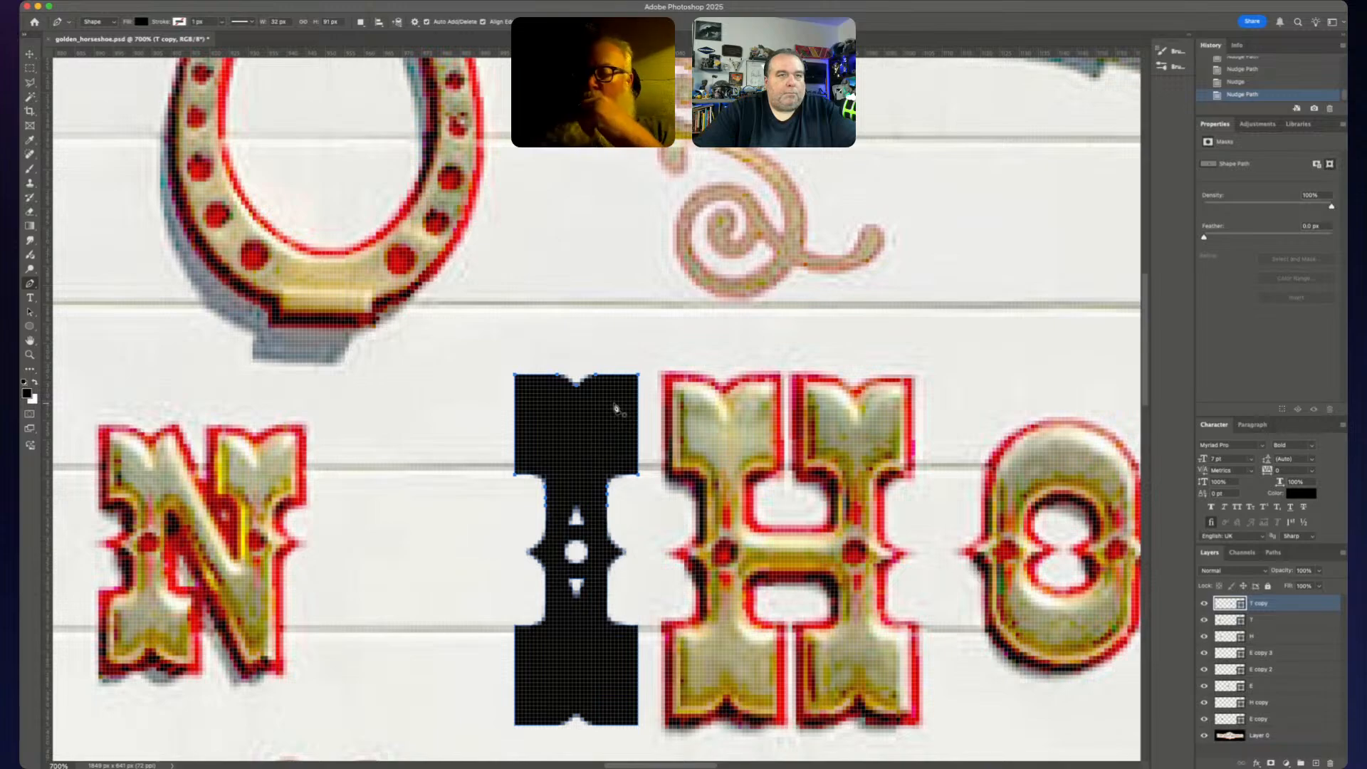
key("v")
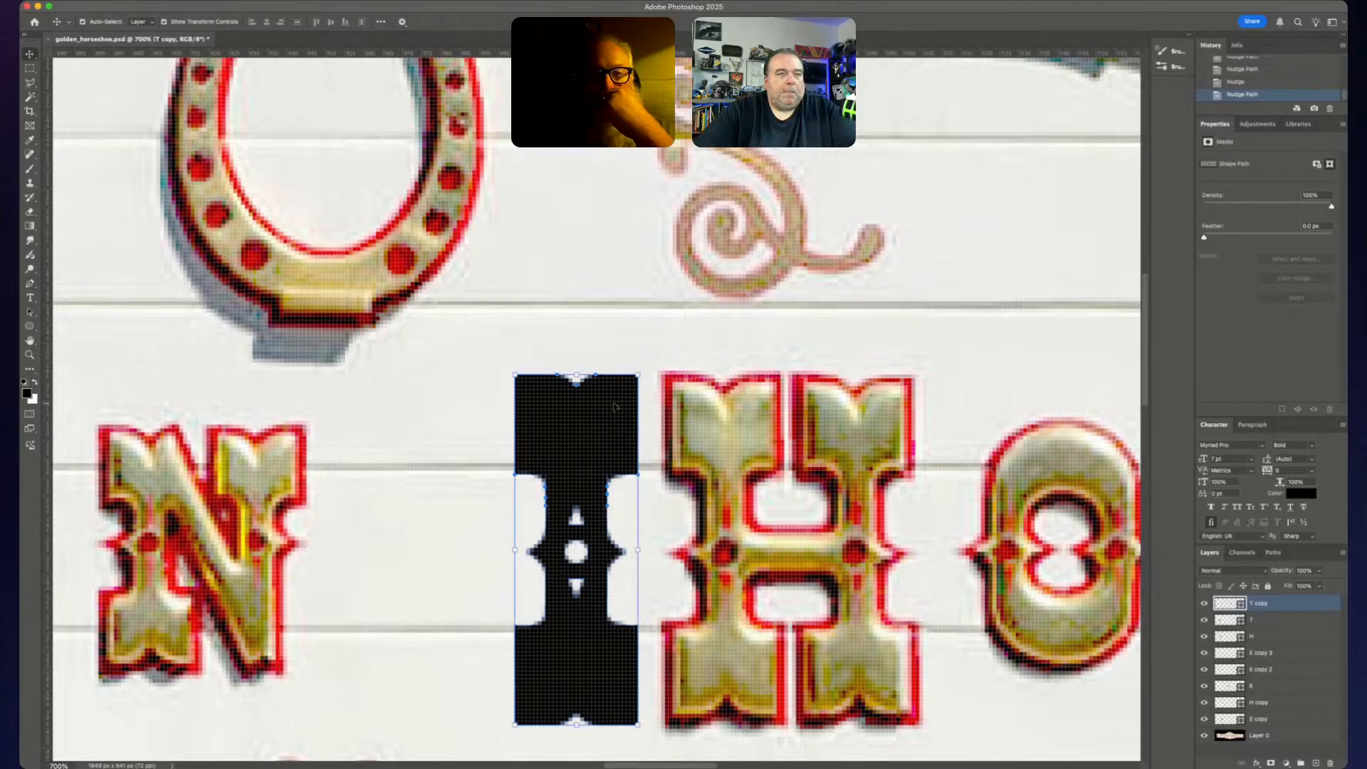
- Move the T copy shape left from beside the photographed H onto the N of GOLDEN
left_click(583, 527, "shift")
scroll(583, 527, "left", 3)
scroll(584, 527, "left", 1)
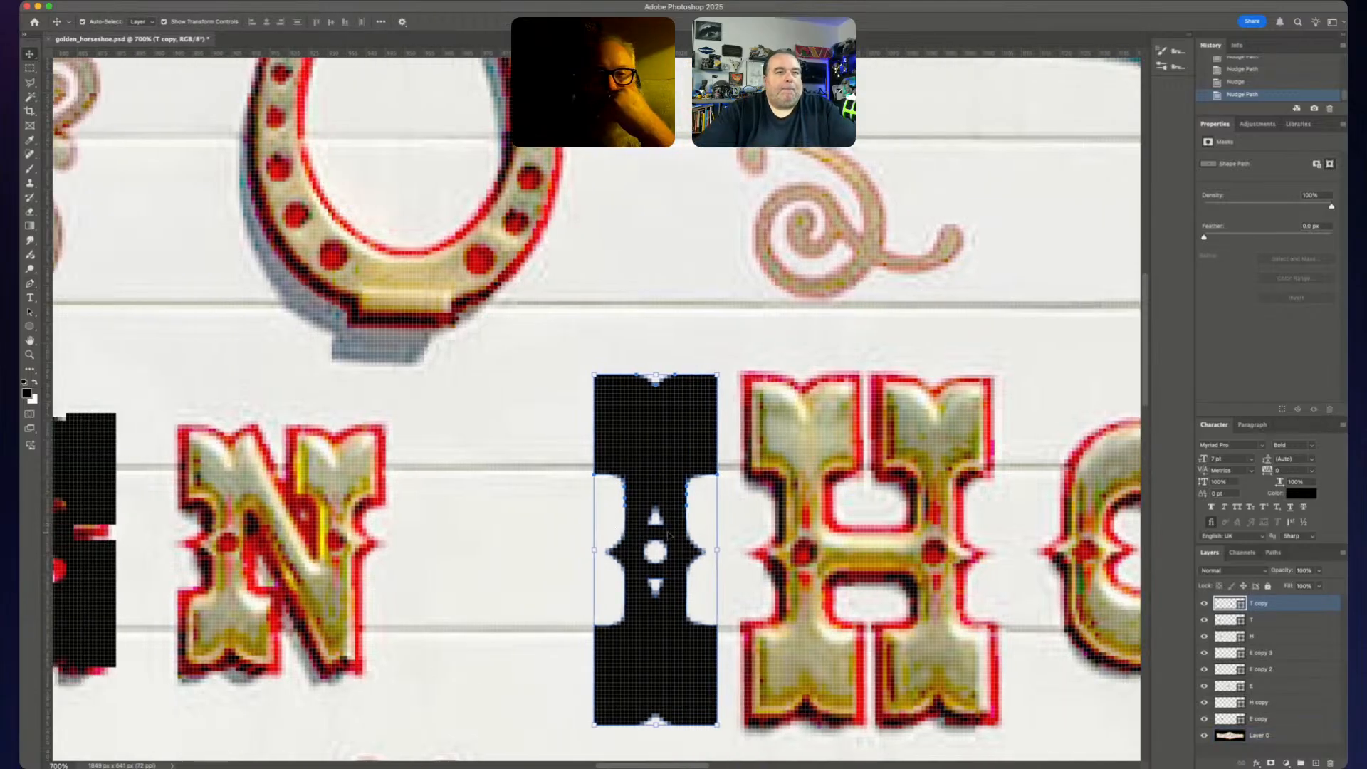
left_click_drag(681, 535, 271, 525)
key("super+z")
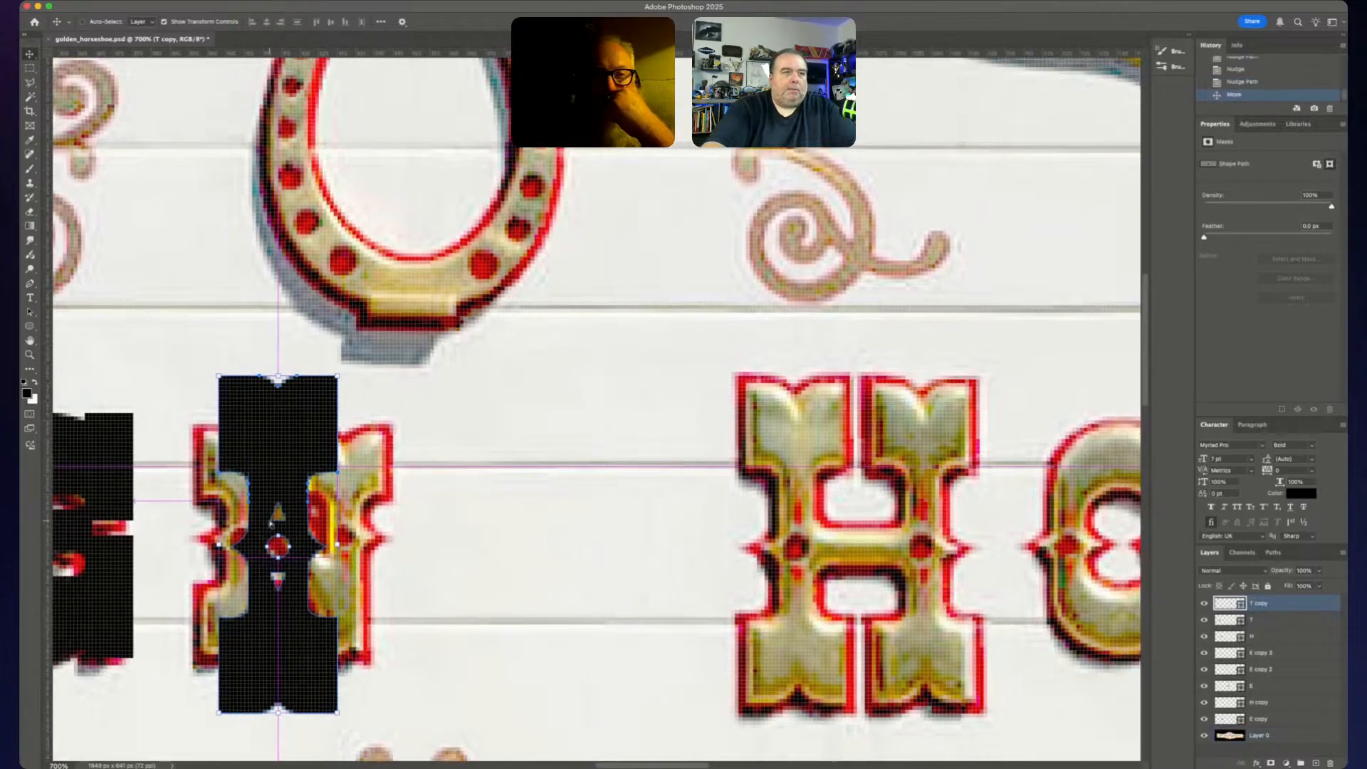
- Move the T copy shape farther left past GOLD into the gap between THE and the G
key("super+minus")
key("super+minus")
scroll(275, 527, "left", 10)
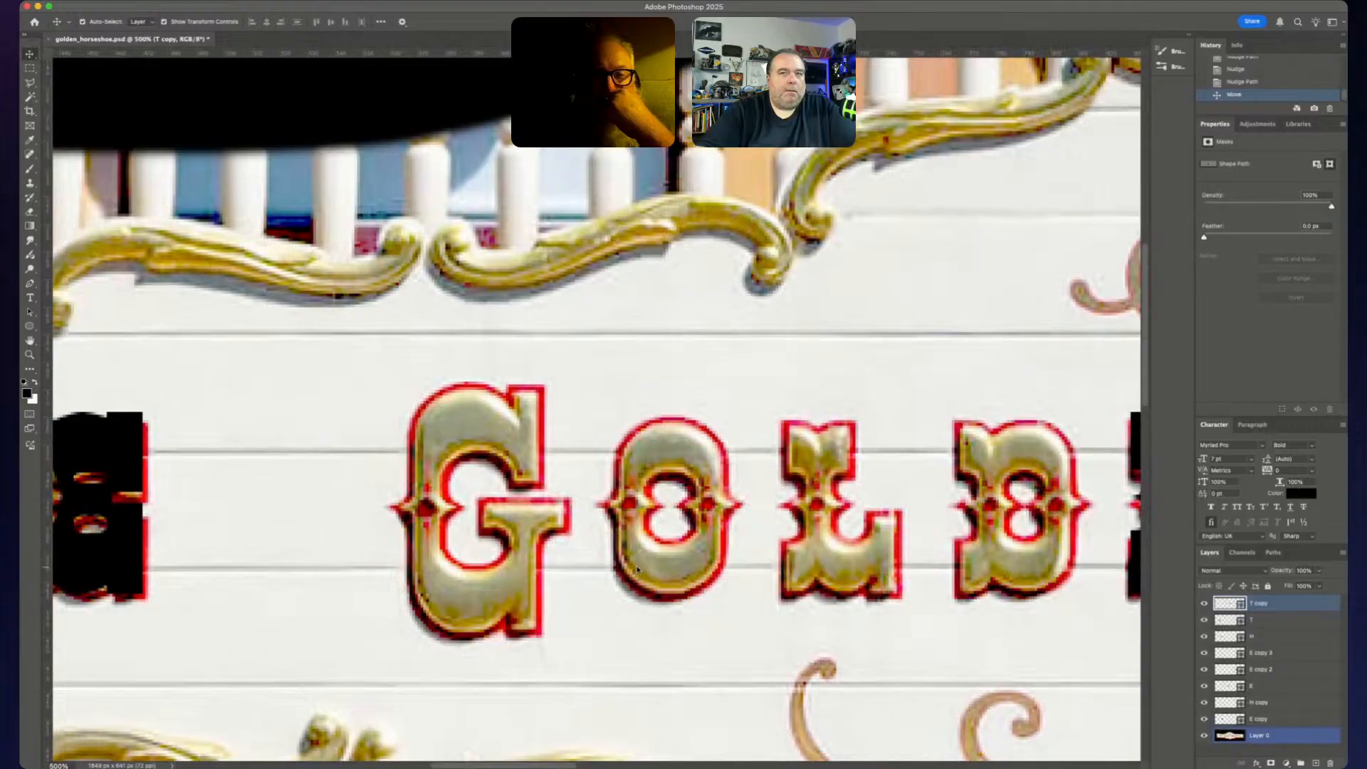
key("shift+Left")
key("shift+Left")
key("shift+Left")
key("shift+Left")
key("shift+Left")
key("shift+Left")
key("shift+Left")
key("shift+Left")
key("shift+Left")
key("shift+Left")
key("shift+Left")
key("shift+Left")
key("shift+Left")
key("shift+Left")
key("shift+Left")
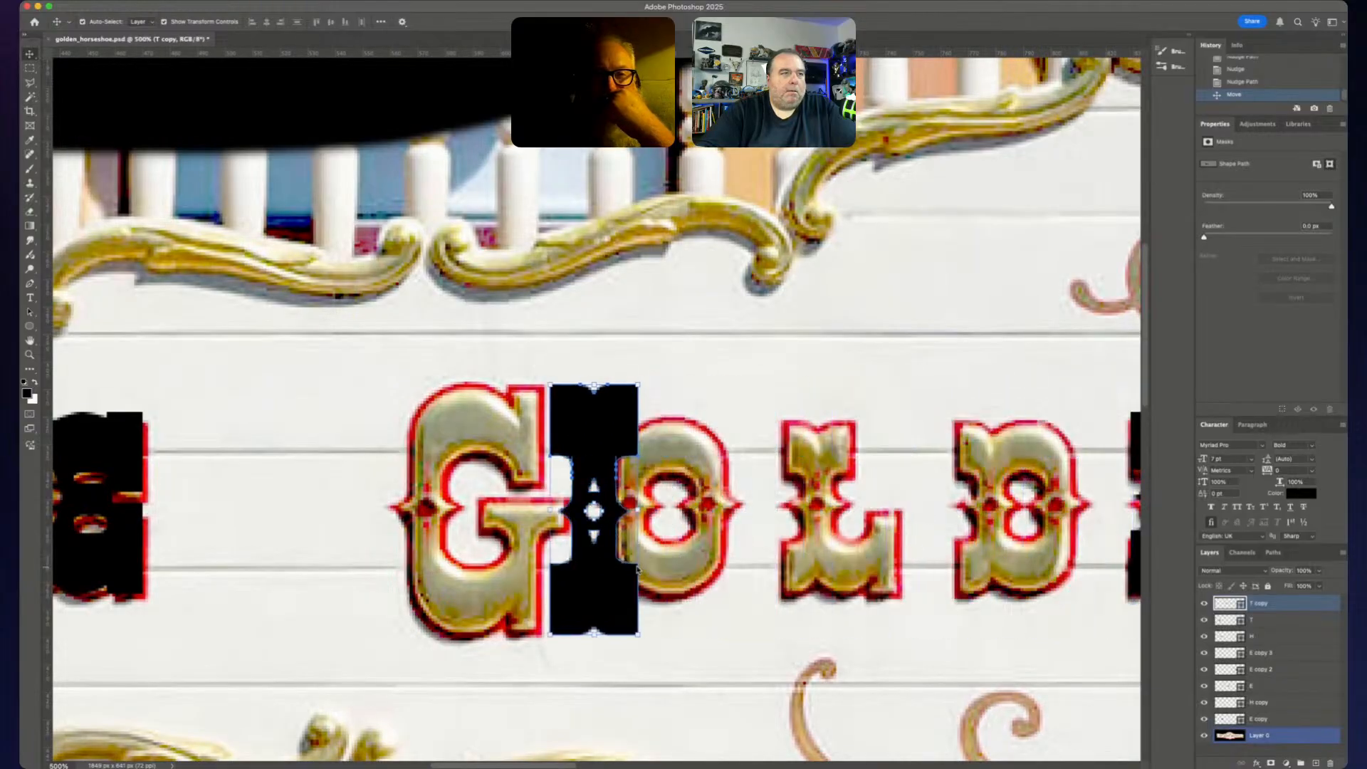
key("shift+Left")
key("shift+Left")
key("shift+Left")
key("shift+Left")
key("shift+Left")
key("shift+Left")
key("shift+Left")
key("shift+Left")
key("shift+Left")
scroll(588, 545, "left", 8)
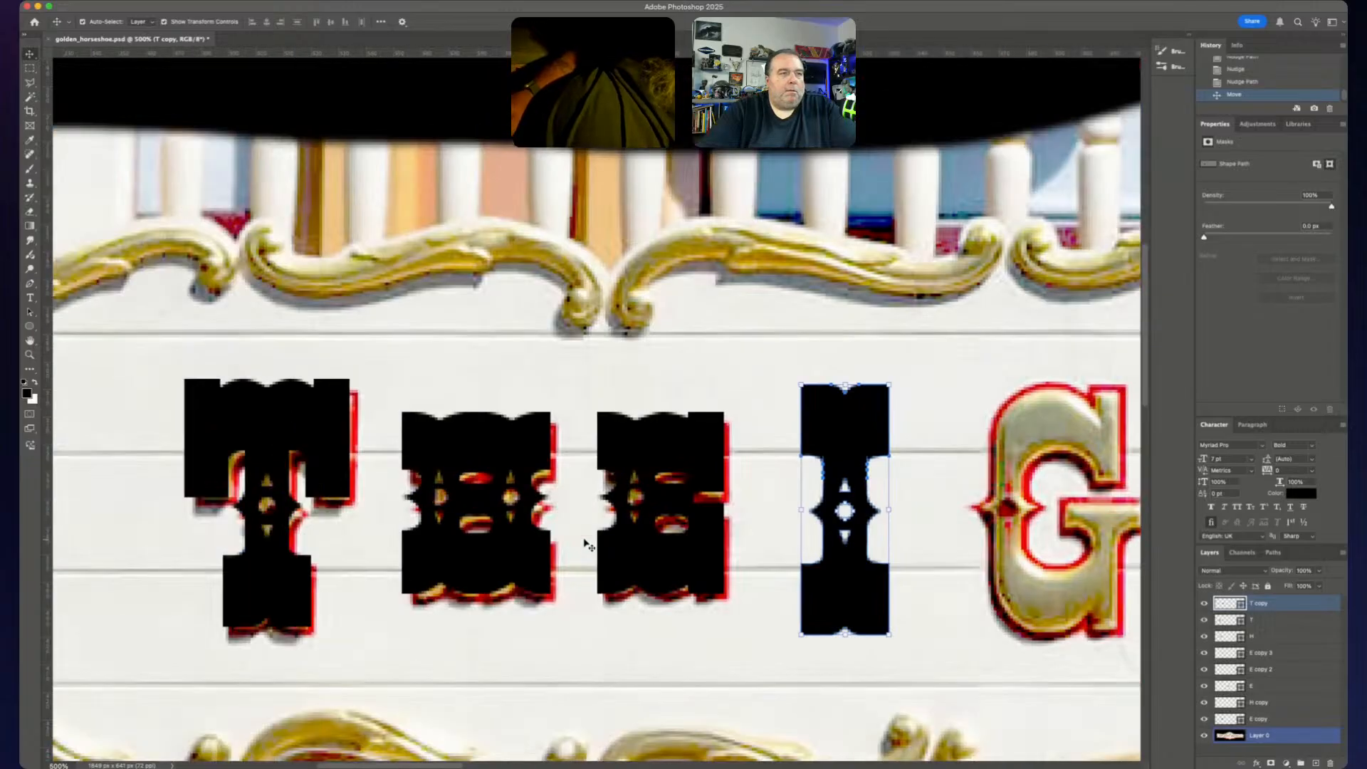
scroll(588, 545, "left", 8)
scroll(598, 549, "right", 4)
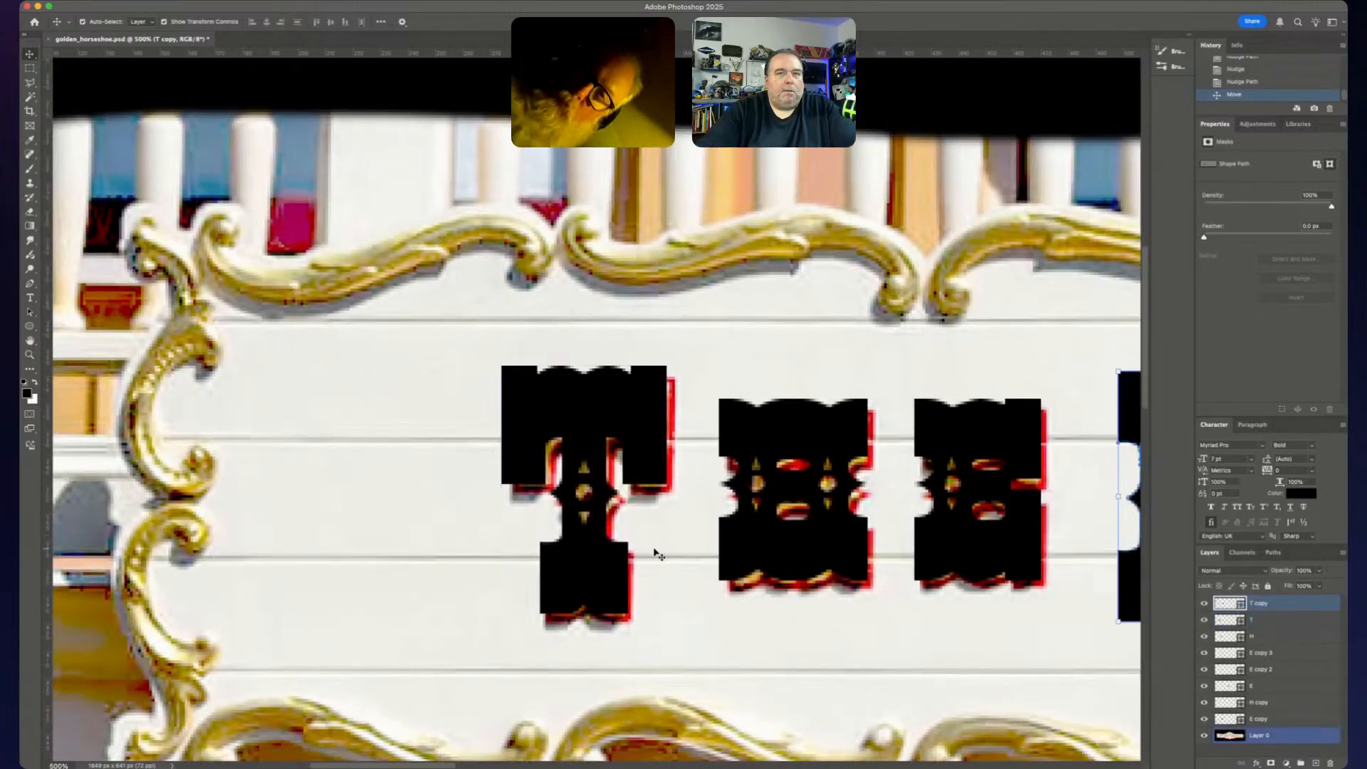
- Move the T copy shape left across THE until it overlaps the left arm of the traced T
scroll(660, 554, "down", 1)
key("shift+Left")
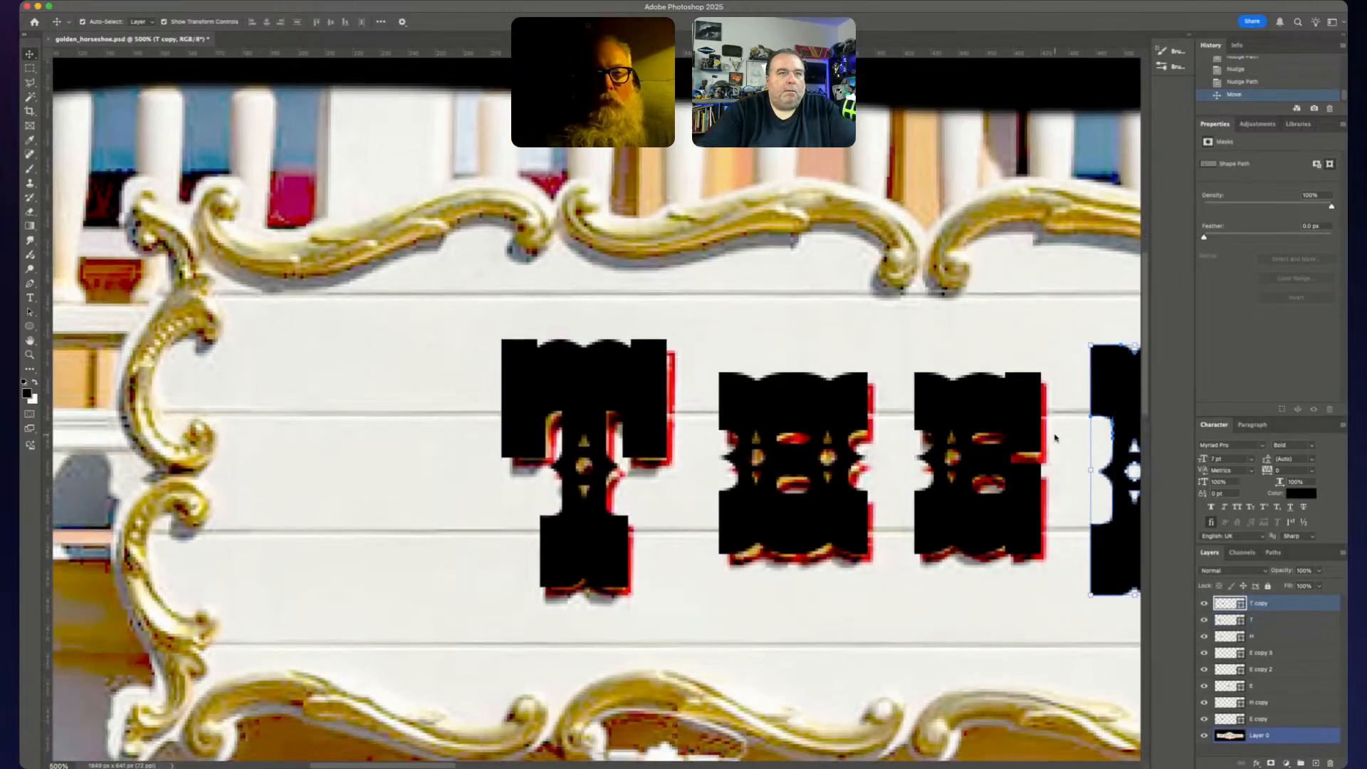
key("shift+Left")
key("shift+Left")
key("shift+Left")
key("shift+Left")
key("shift+Left")
key("shift+Left")
key("shift+Left")
key("shift+Left")
key("shift+Left")
key("shift+Left")
key("shift+Left")
key("shift+Left")
key("shift+Left")
key("shift+Left")
key("shift+Left")
key("shift+Left")
key("shift+Left")
key("shift+Left")
key("shift+Left")
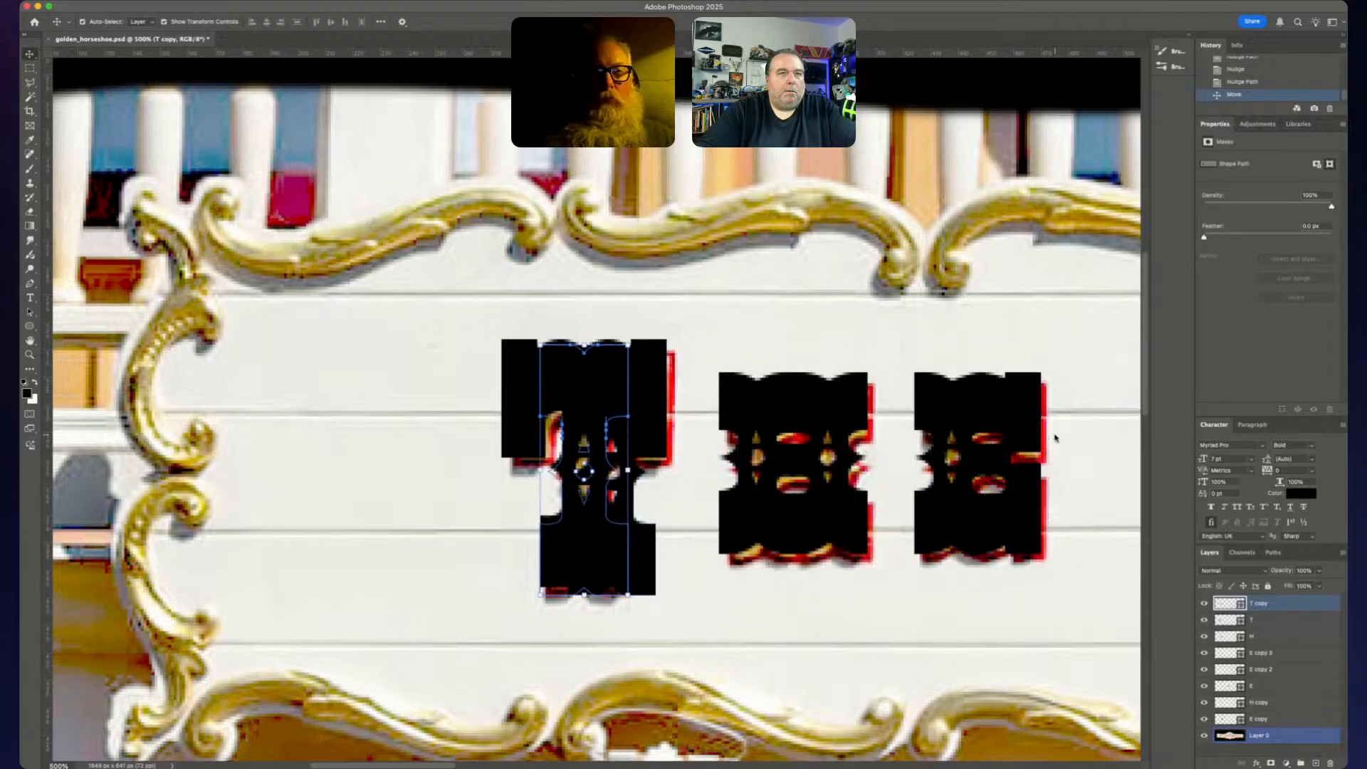
key("shift+Left")
key("shift+Left")
key("shift+Left")
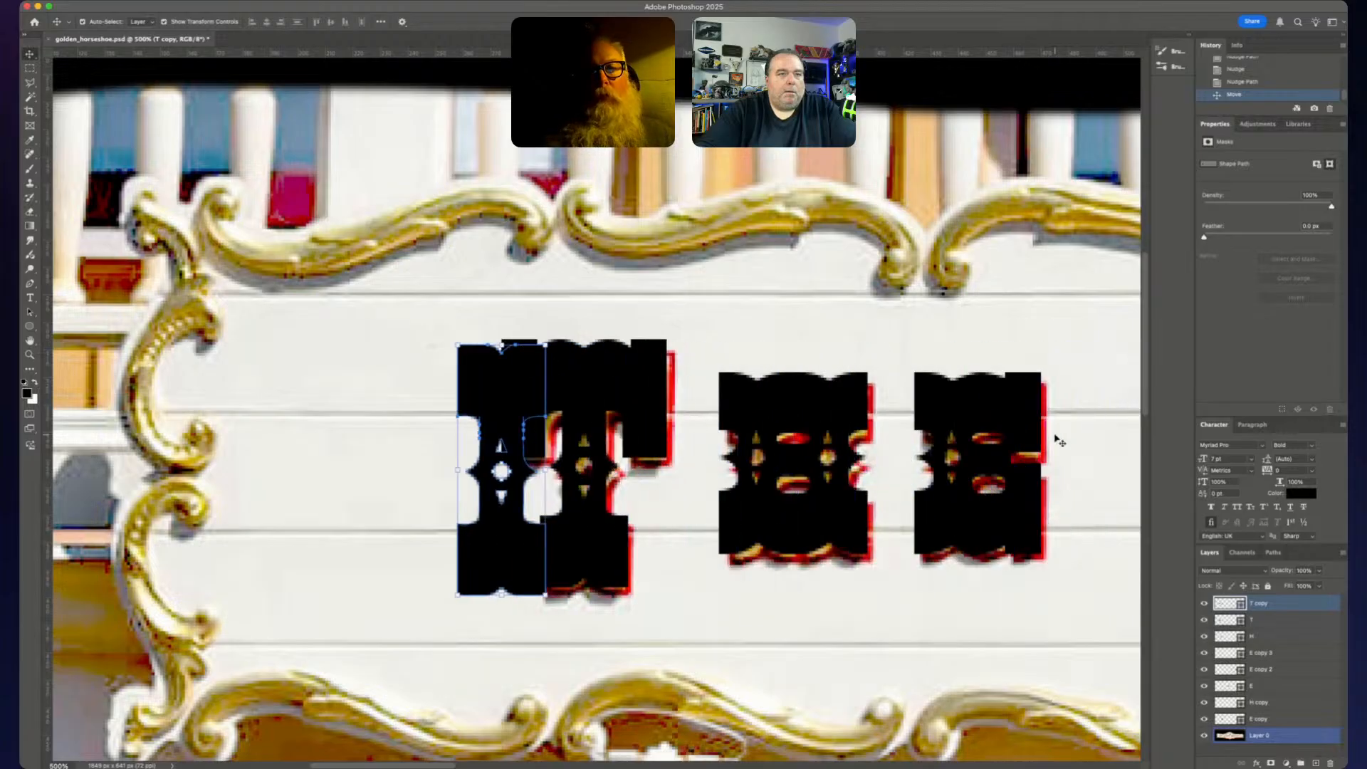
- Raise the T copy shape 2 px to align with the traced T's top, and shift it right onto the traced H of THE
key("Up")
key("Up")
key("shift+Right")
key("shift+Right")
key("shift+Right")
key("shift+Right")
key("shift+Right")
key("shift+Right")
key("shift+Right")
key("shift+Right")
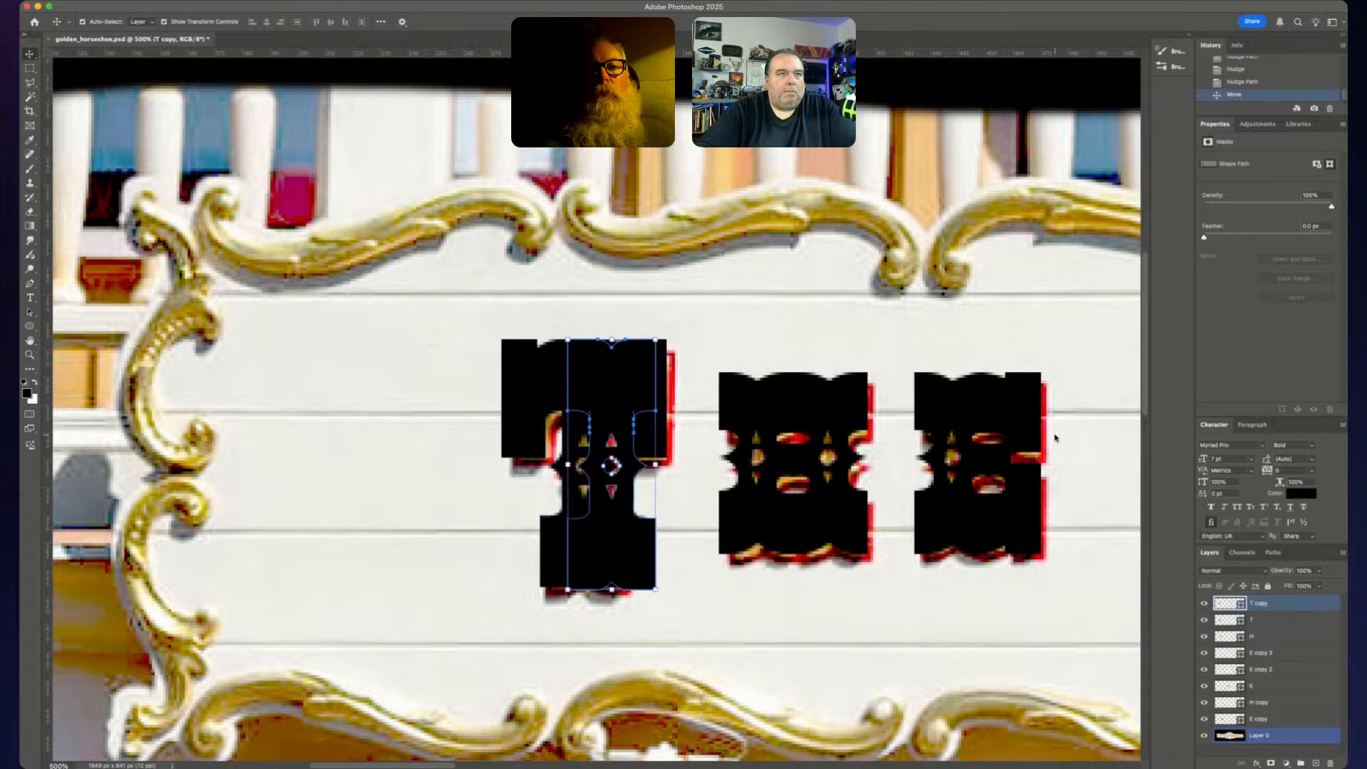
key("shift+Right")
key("shift+Right")
key("shift+Right")
key("shift+Right")
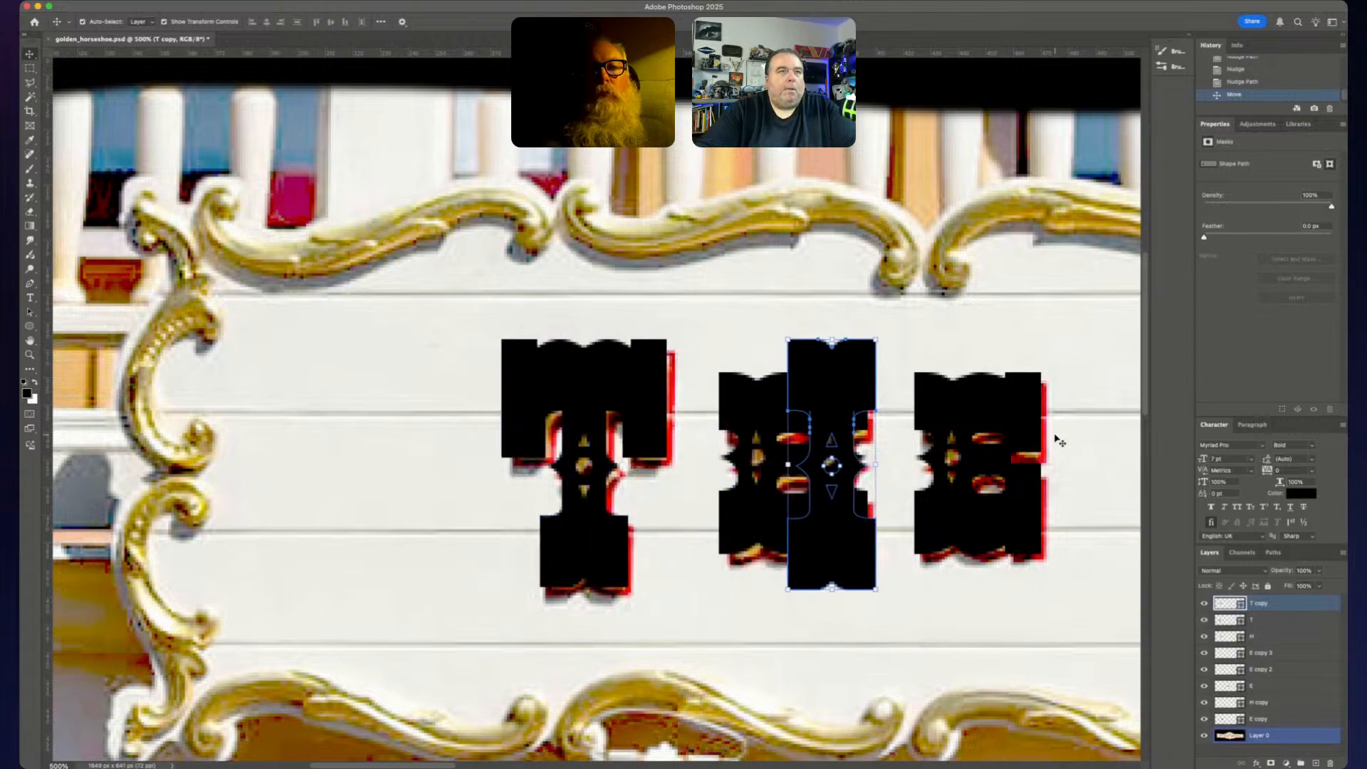
- Add horizontal guides along the top and bottom of the large T, and move the T copy shape right to just before the G
left_click_drag(693, 52, 693, 340)
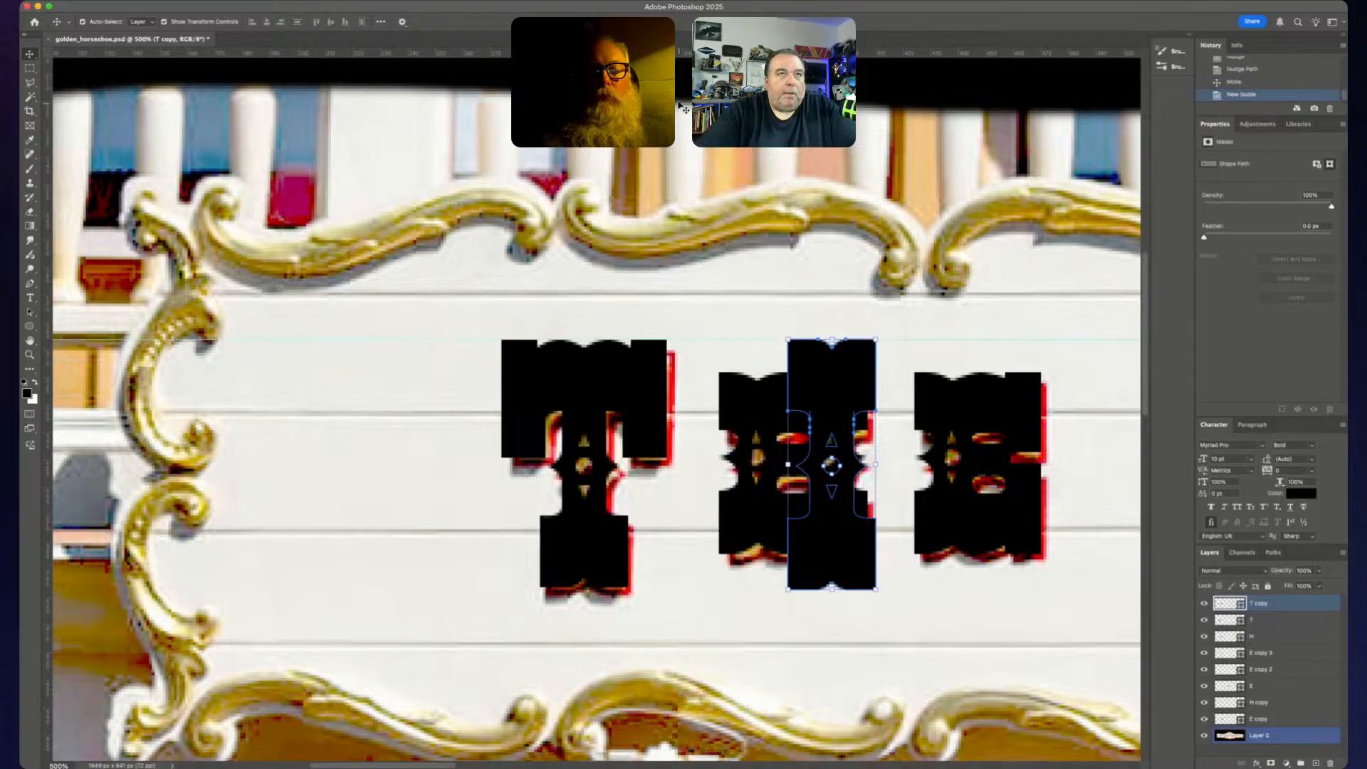
left_click_drag(682, 54, 630, 587)
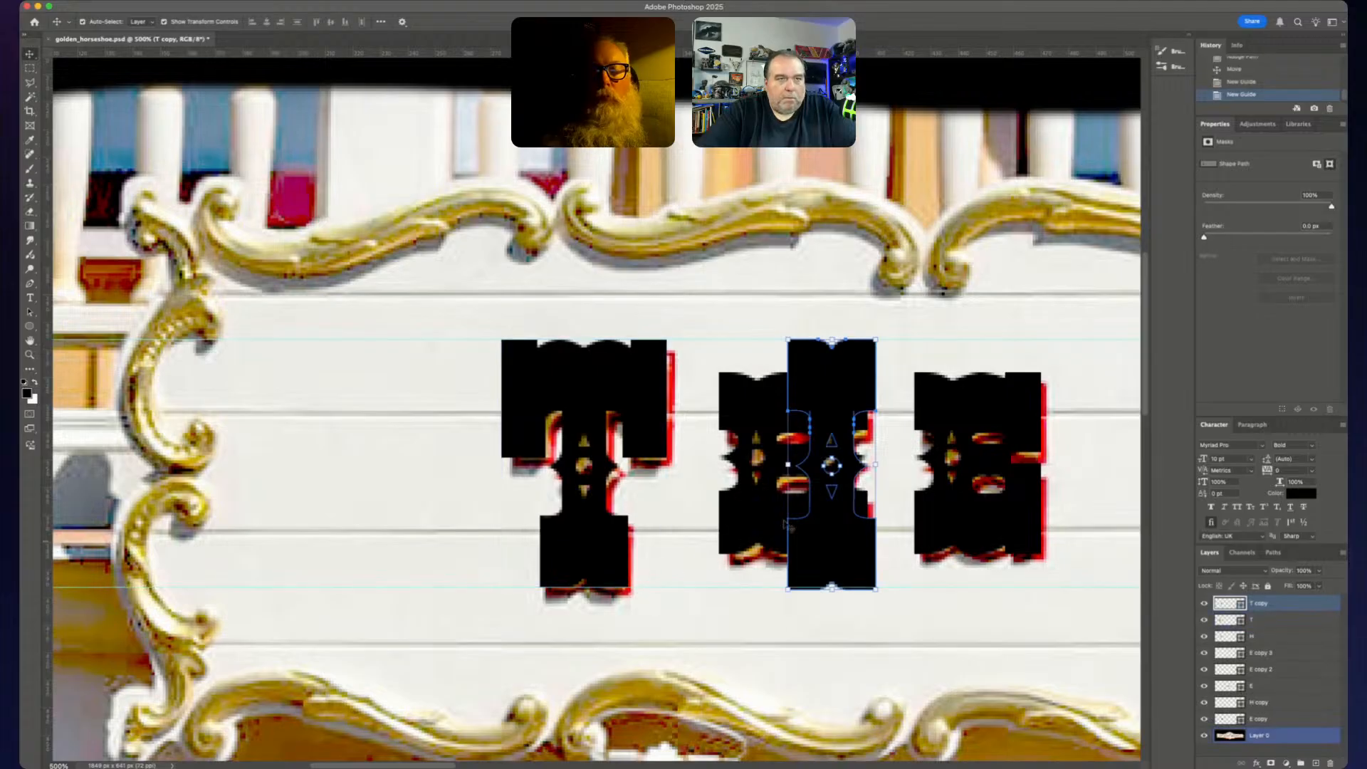
scroll(626, 505, "right", 10)
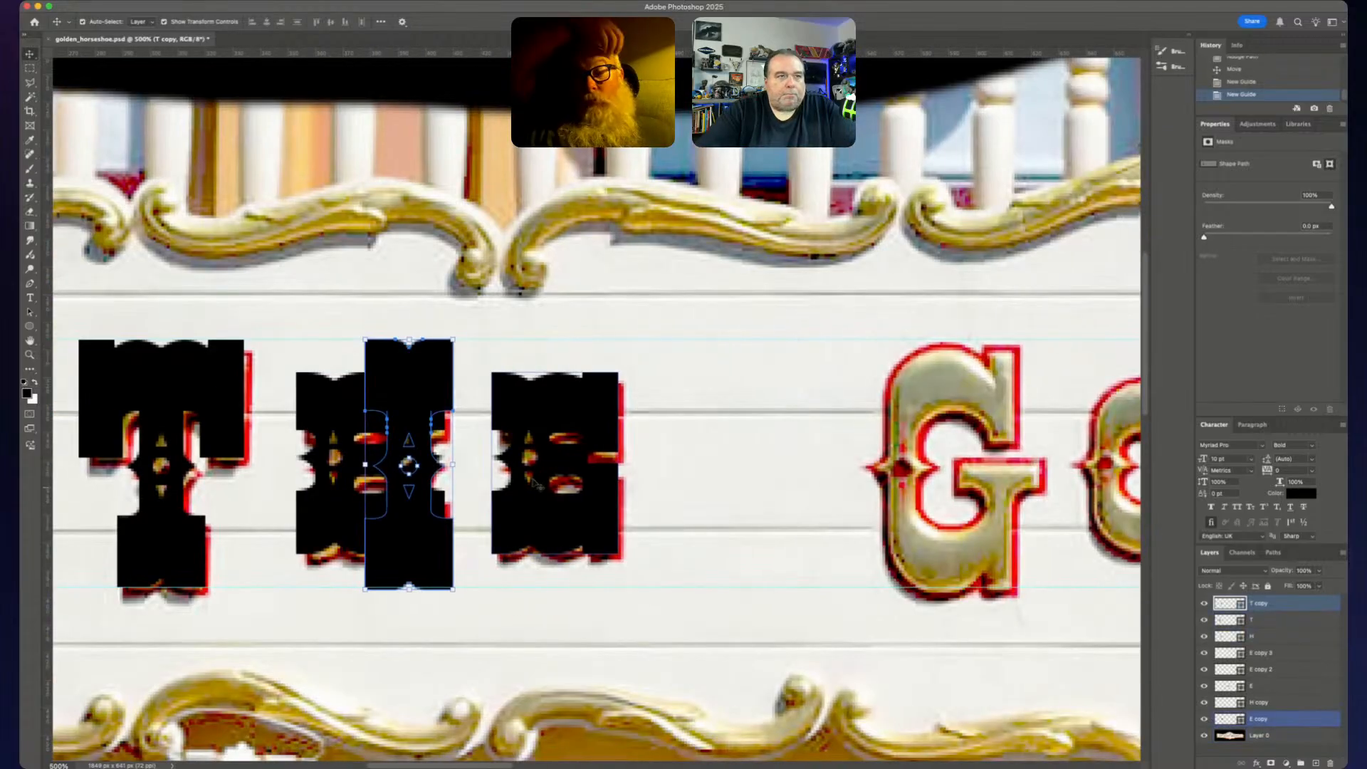
left_click_drag(428, 511, 820, 512)
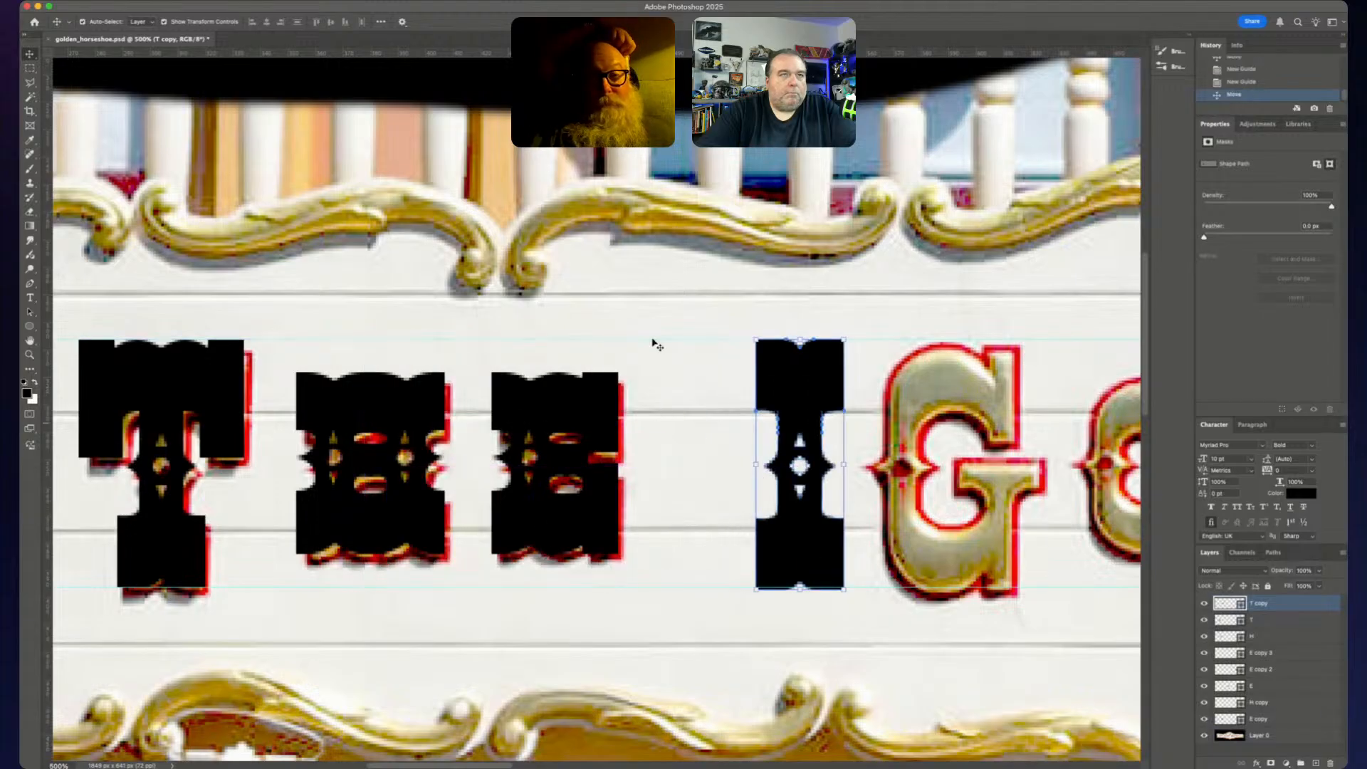
- Add horizontal guides along the top and bottom of the traced small H and E, and fine-tune the lower one
left_click_drag(549, 48, 549, 371)
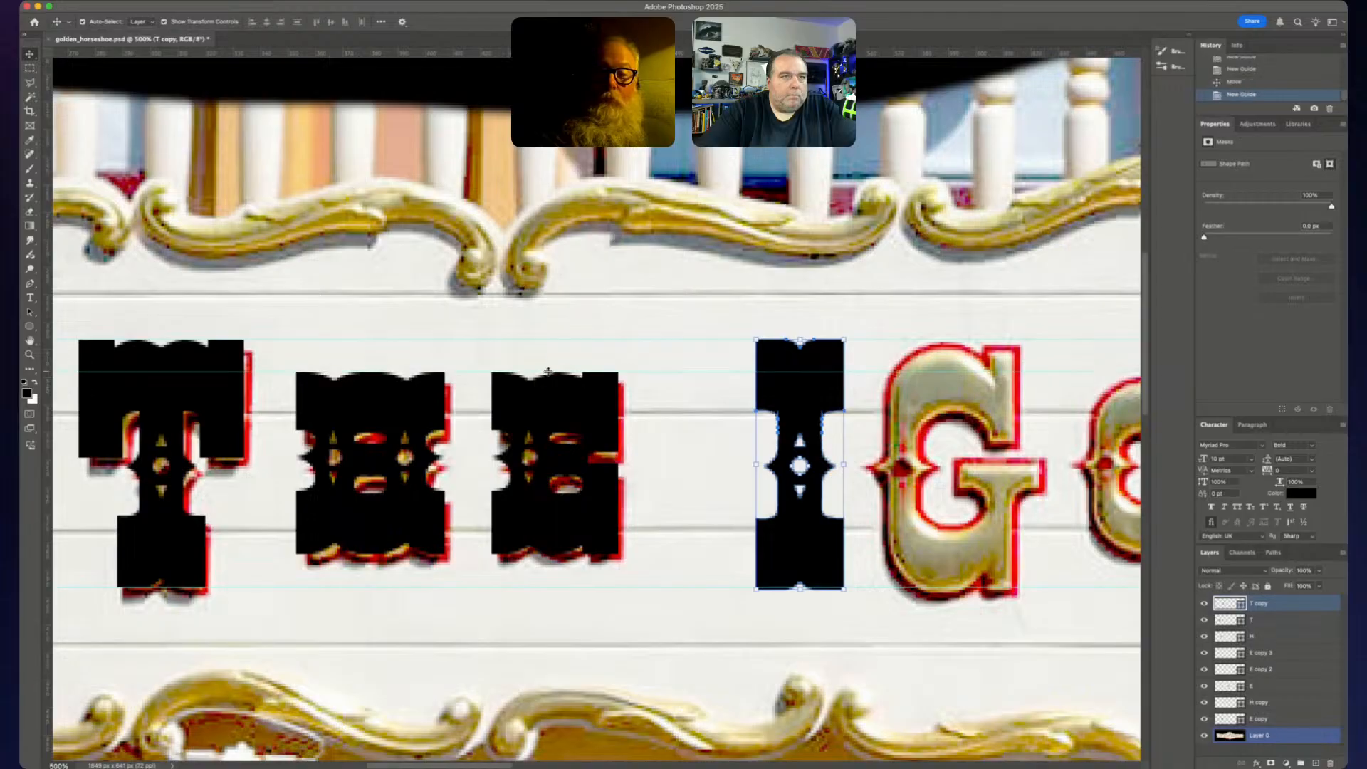
left_click_drag(627, 49, 626, 552)
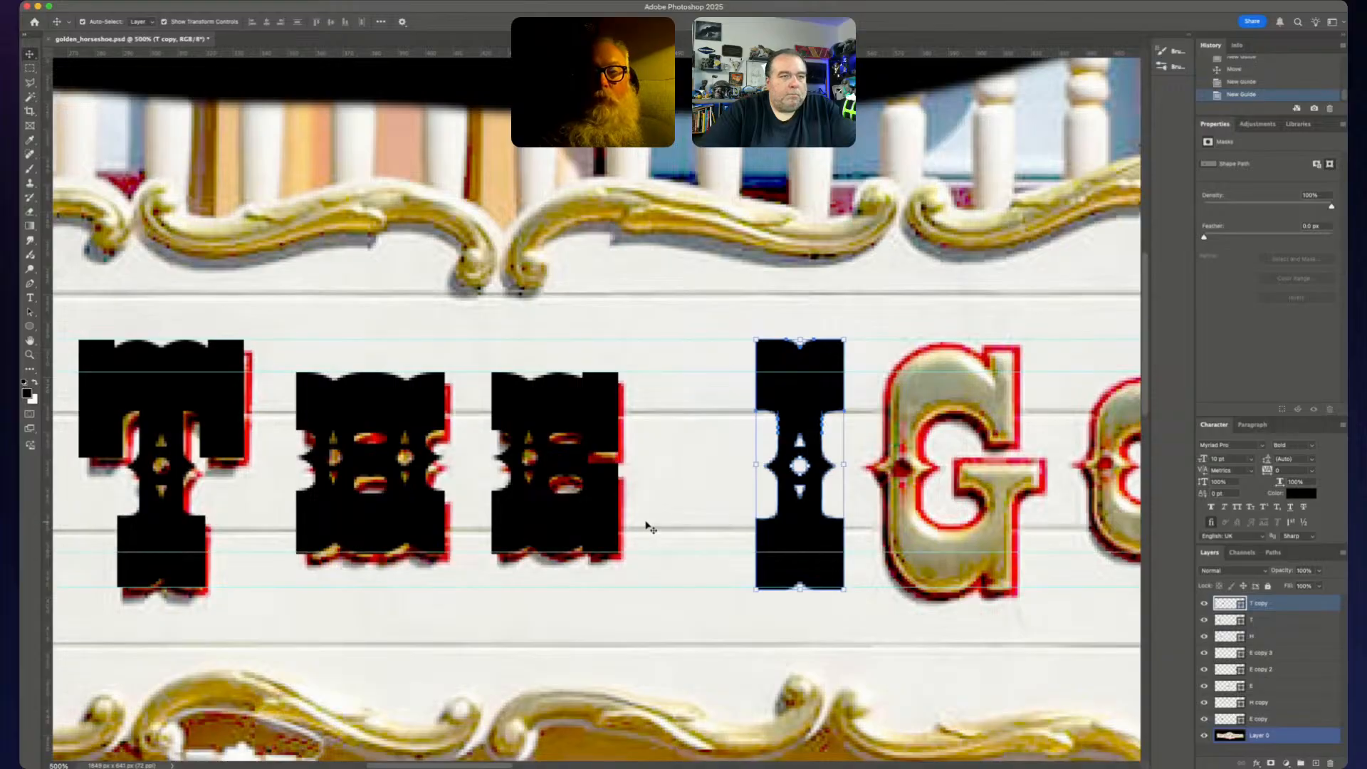
key("super+equal")
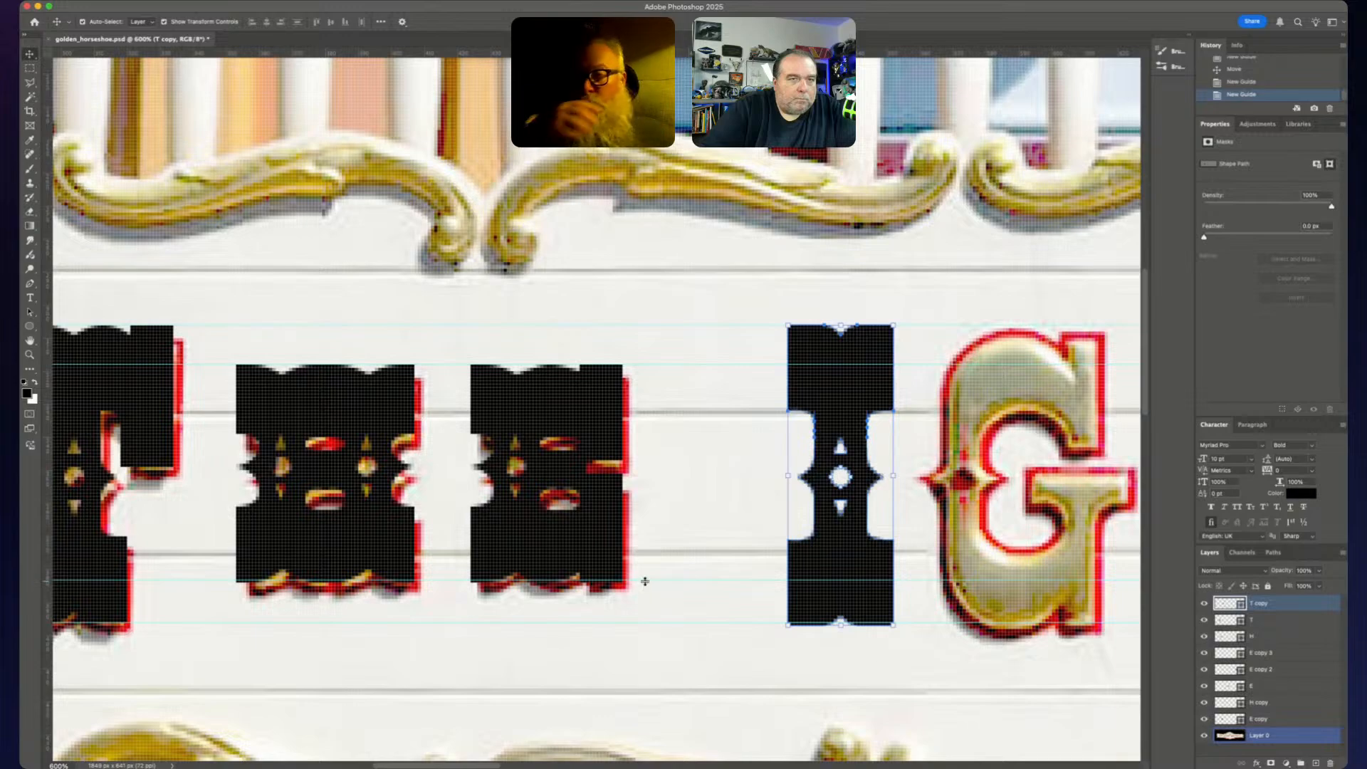
left_click_drag(645, 582, 646, 582)
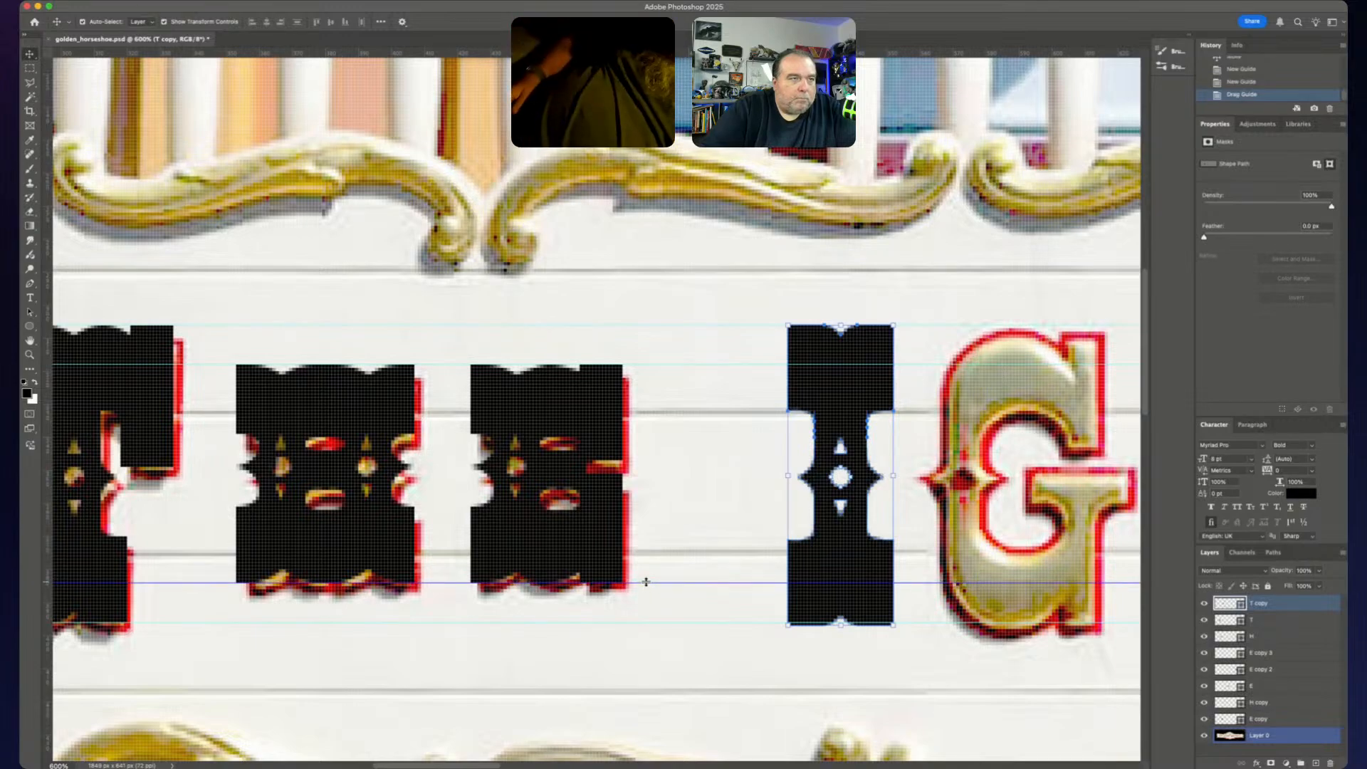
- Select the T copy shape and move it left until it sits against the base of the traced large T
scroll(683, 548, "right", 10)
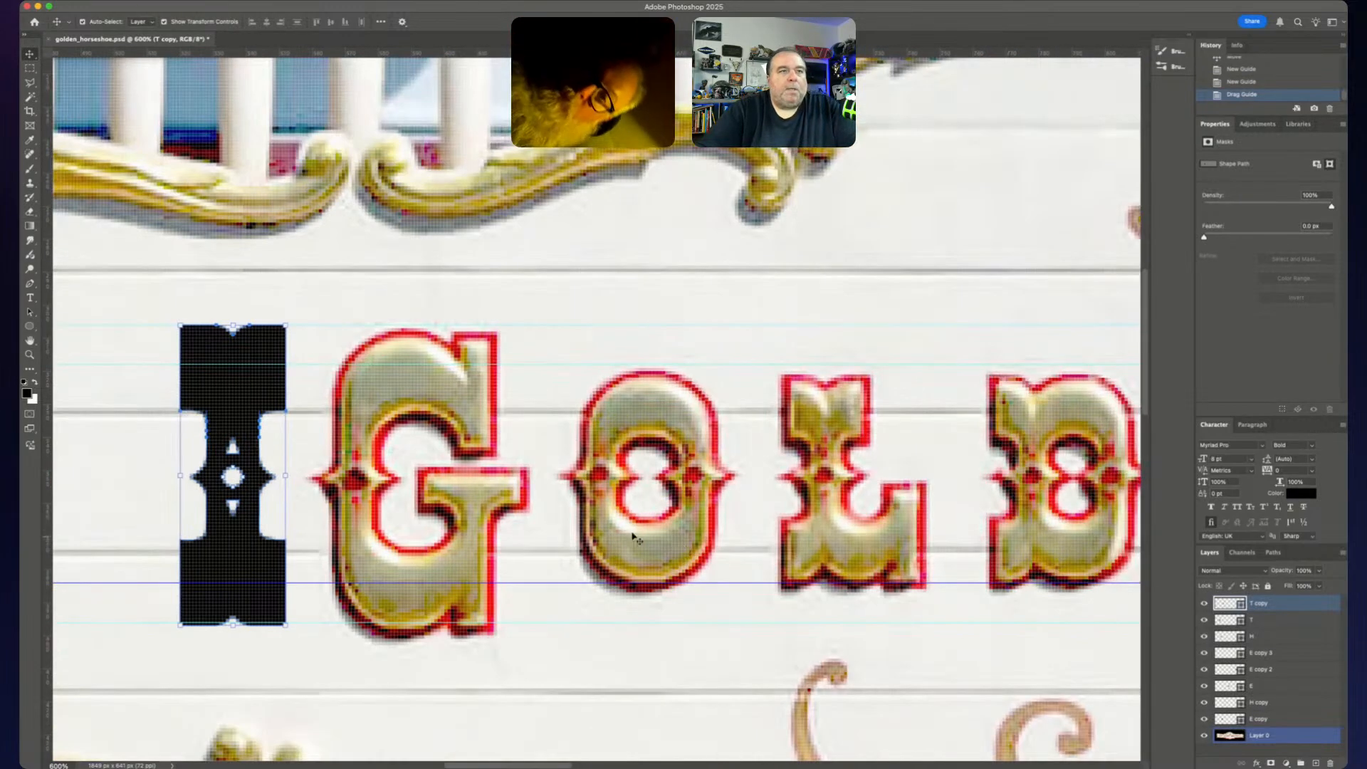
left_click(230, 534)
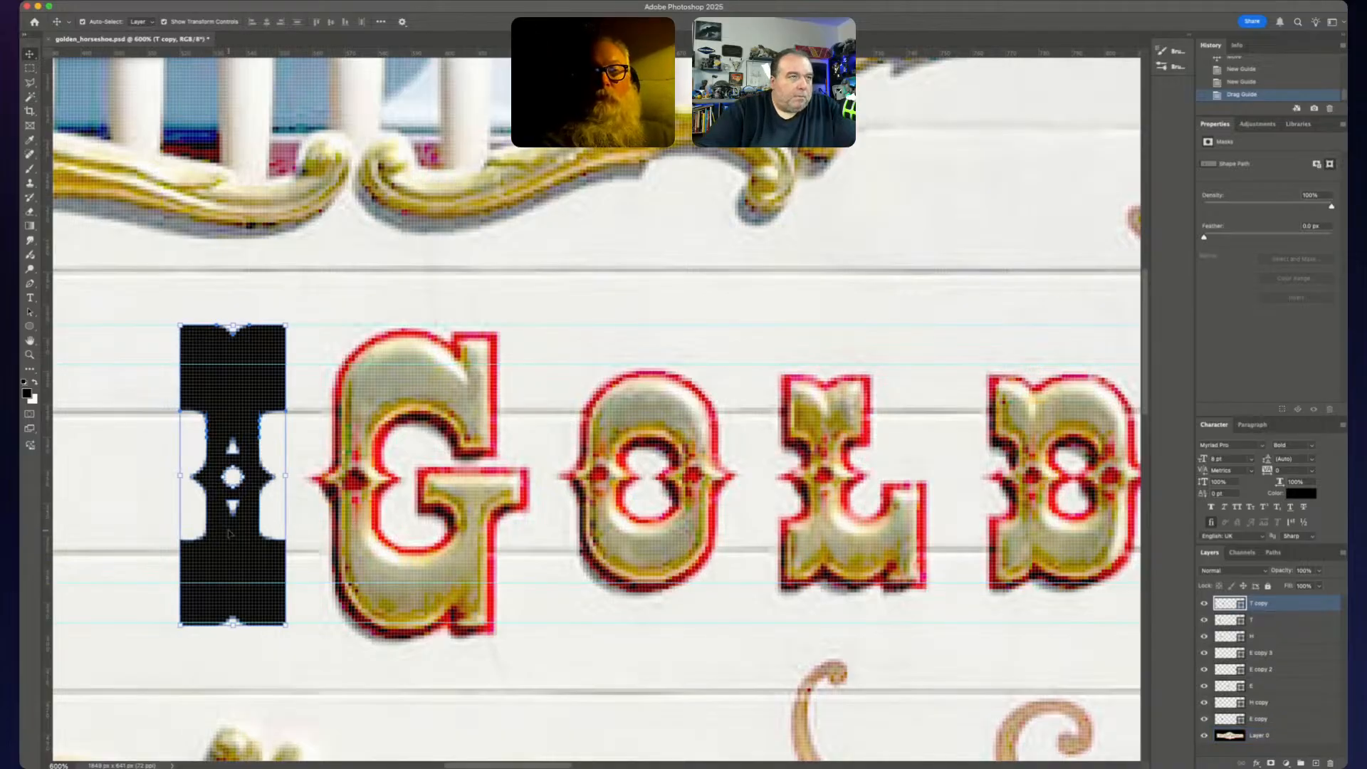
scroll(230, 534, "left", 10)
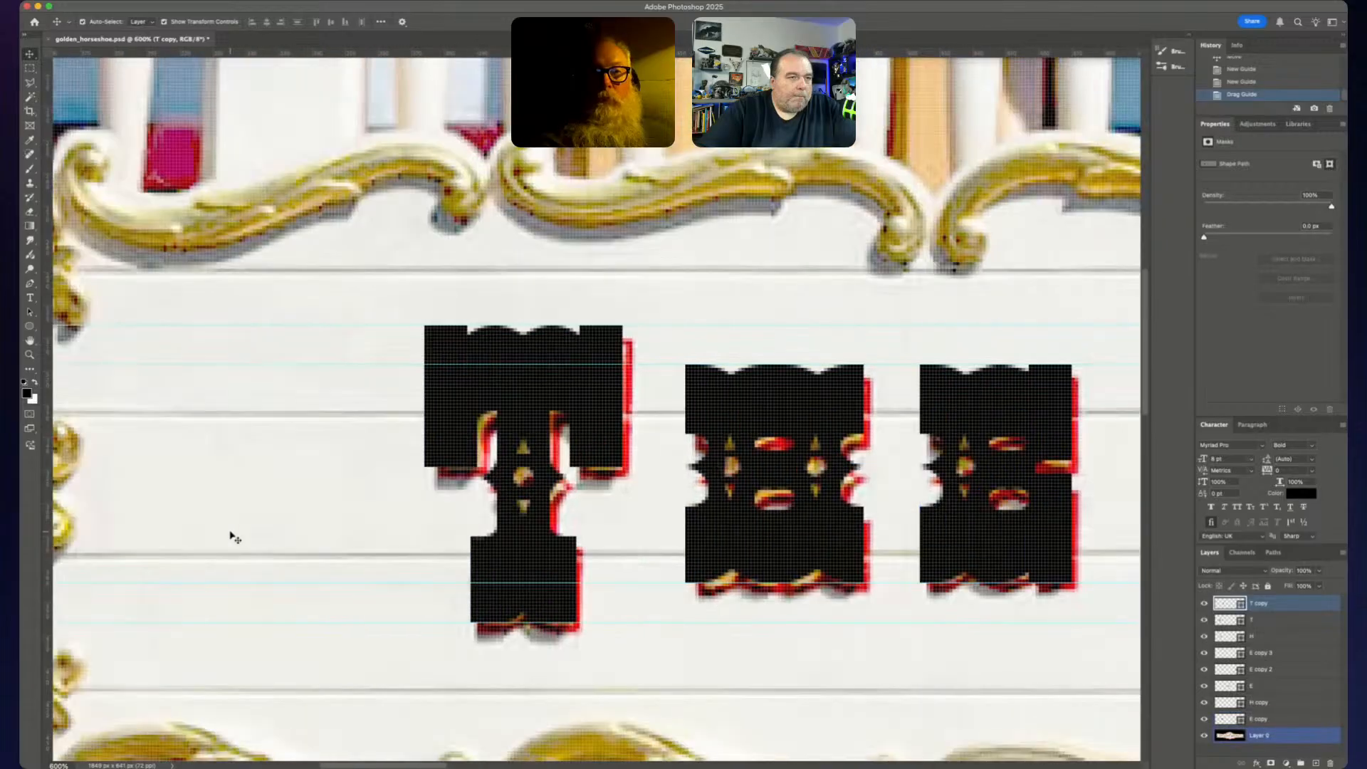
scroll(229, 535, "right", 1)
left_click(546, 616, "shift")
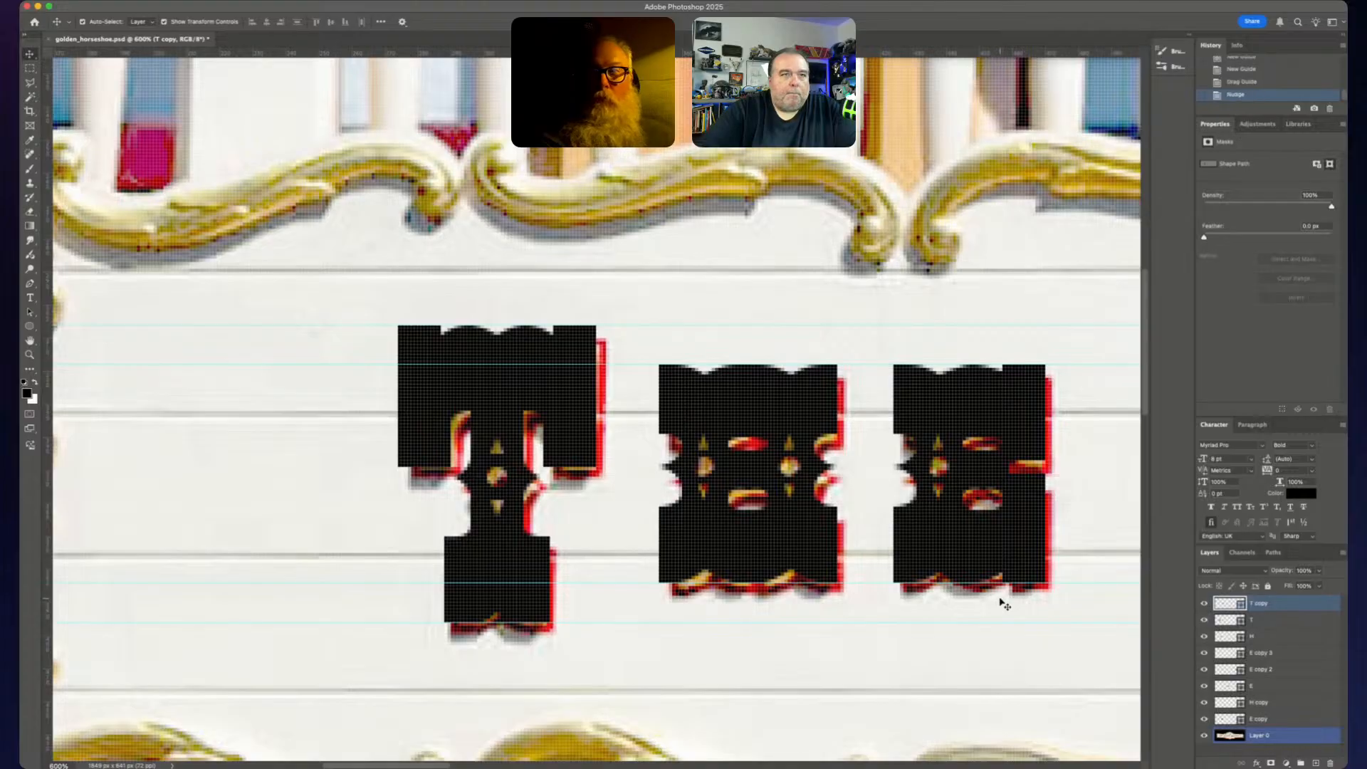
key("shift+Left")
key("shift+Left")
key("shift+Left")
key("shift+Left")
key("shift+Left")
key("shift+Left")
key("shift+Left")
key("shift+Left")
key("shift+Left")
key("shift+Left")
key("shift+Left")
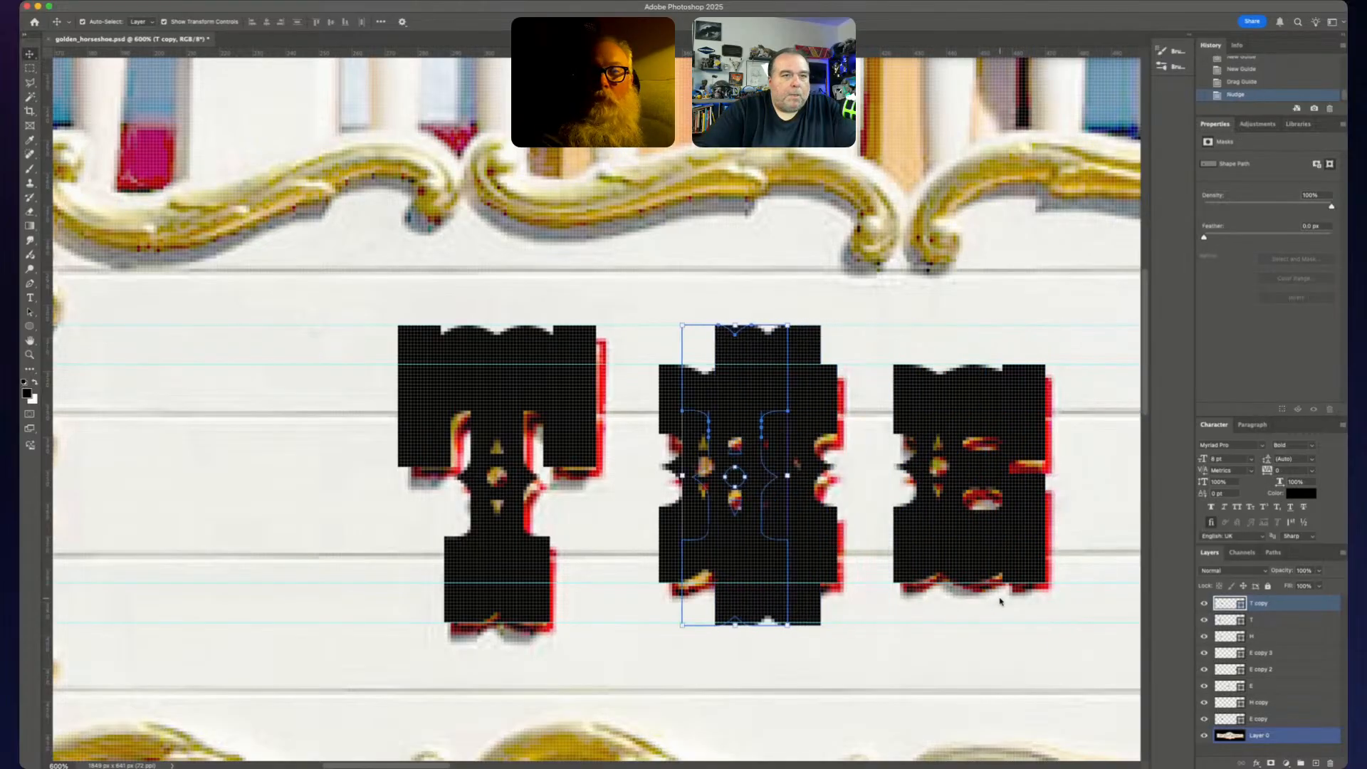
key("shift+Left")
key("shift+Left")
key("shift+Left")
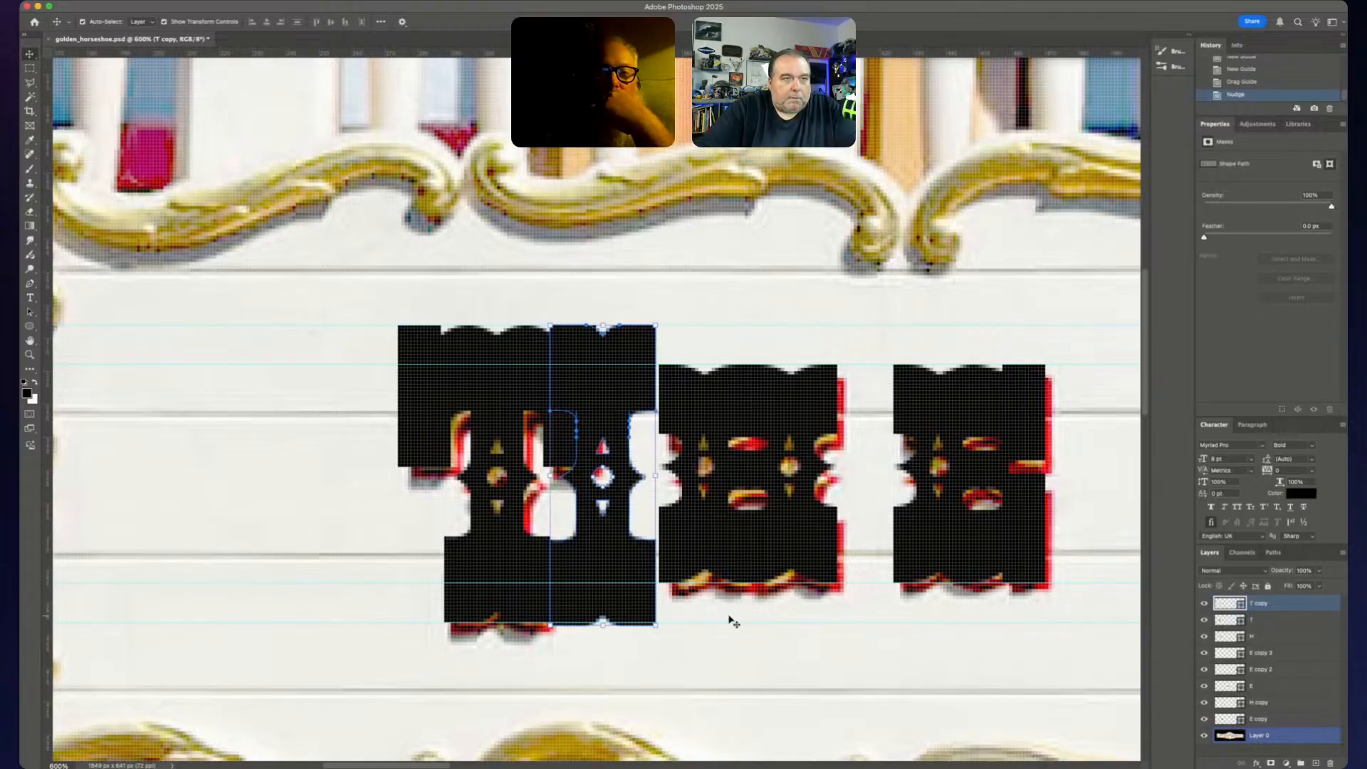
- Raise the whole T copy shape by 1 px and lower its upper piece by 1 px to match the guides
key("Up")
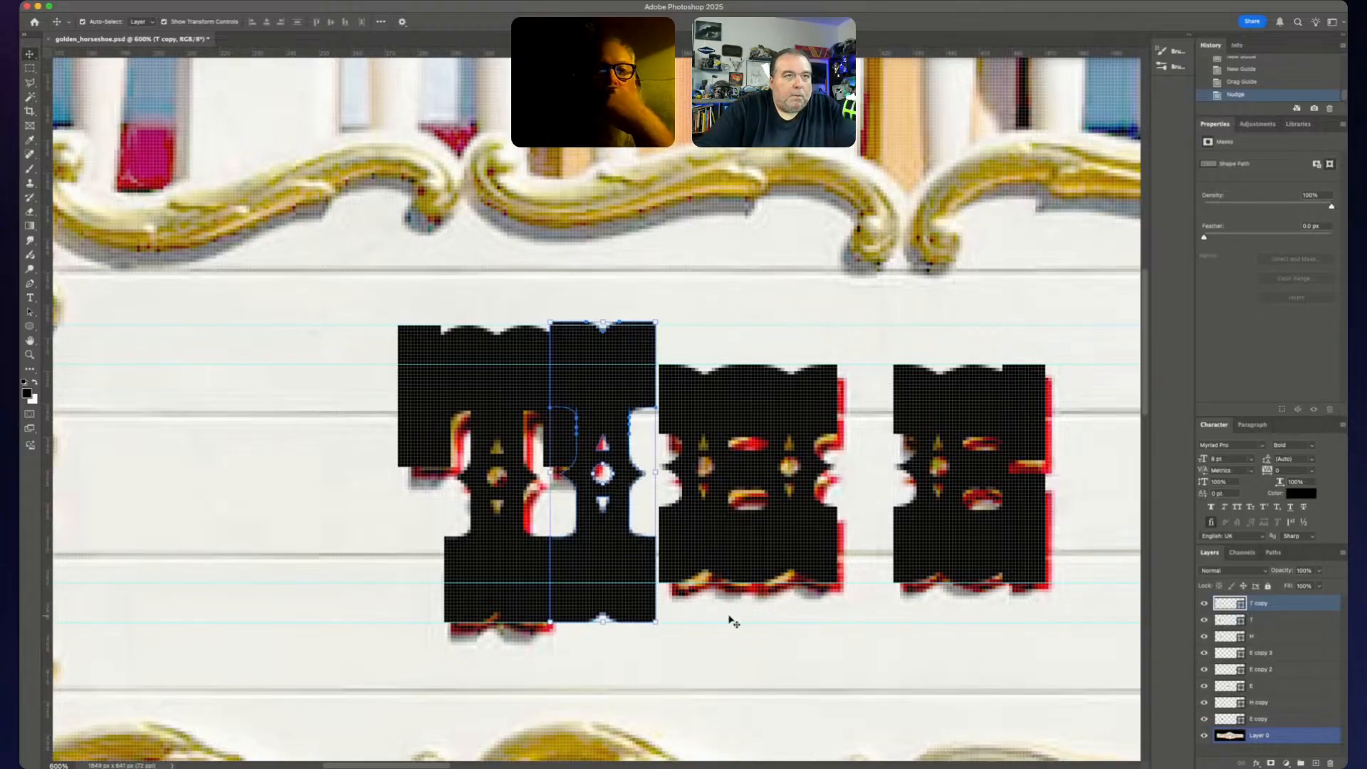
key("p")
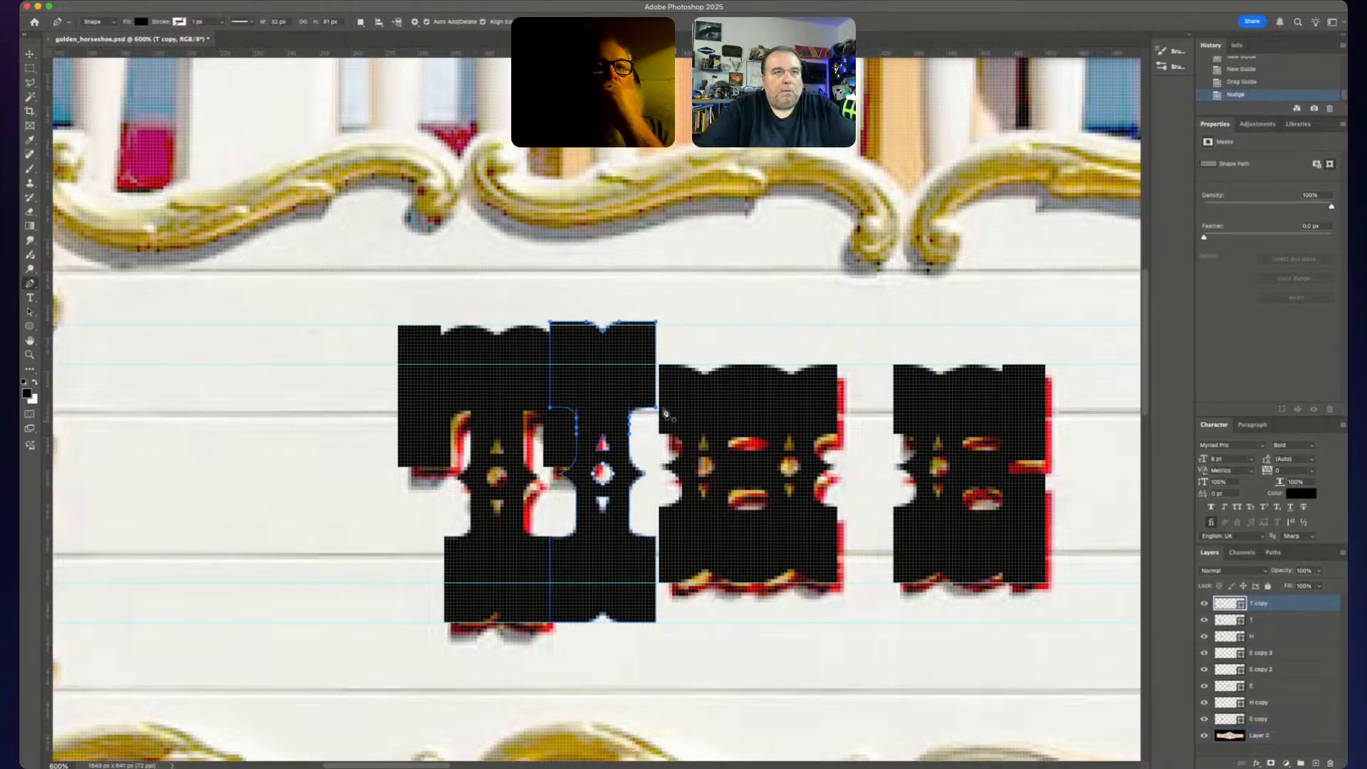
key("Down")
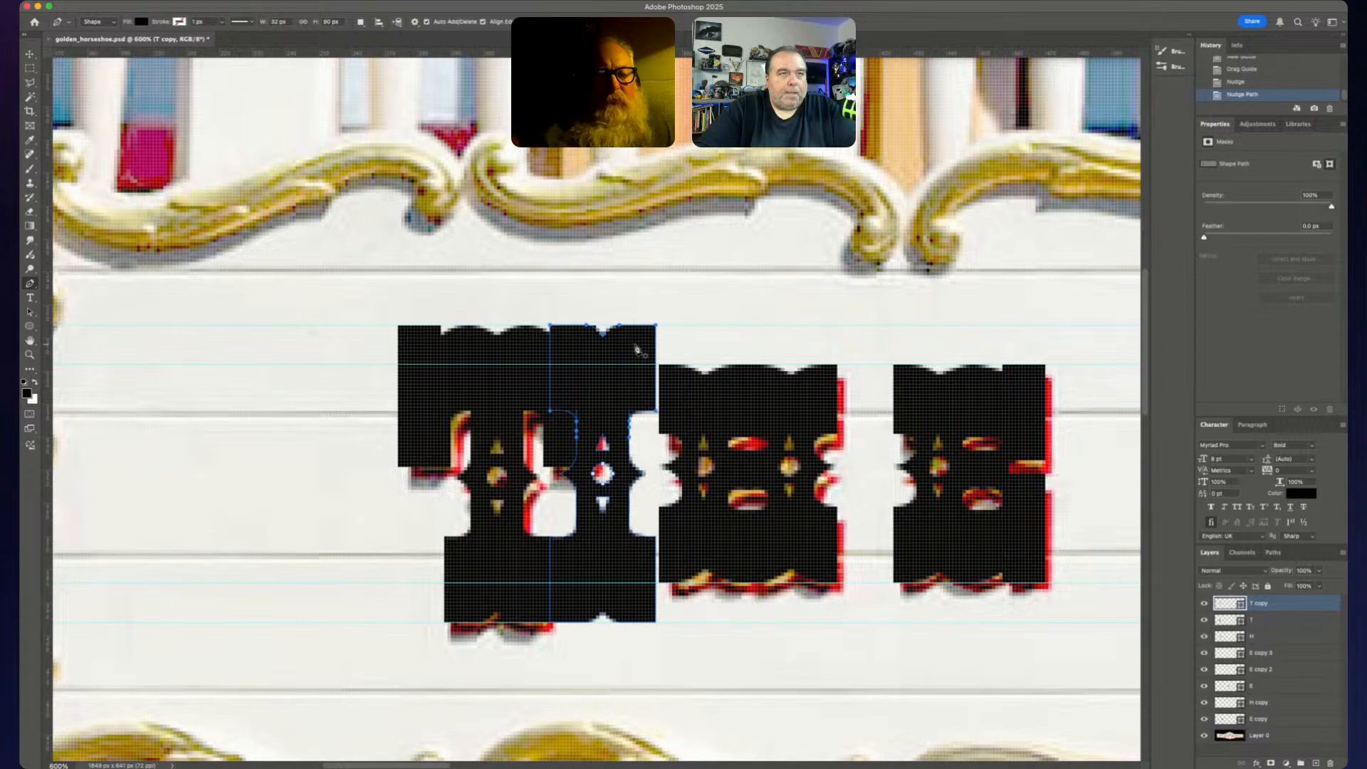
- Shift the T copy shape right clear of the large T, and move it back against the T's base
key("v")
key("Right")
key("Right")
key("Right")
key("Right")
key("Right")
key("Right")
key("Right")
key("Right")
key("Right")
key("Right")
key("Right")
key("Right")
key("Right")
key("Right")
key("Right")
key("Right")
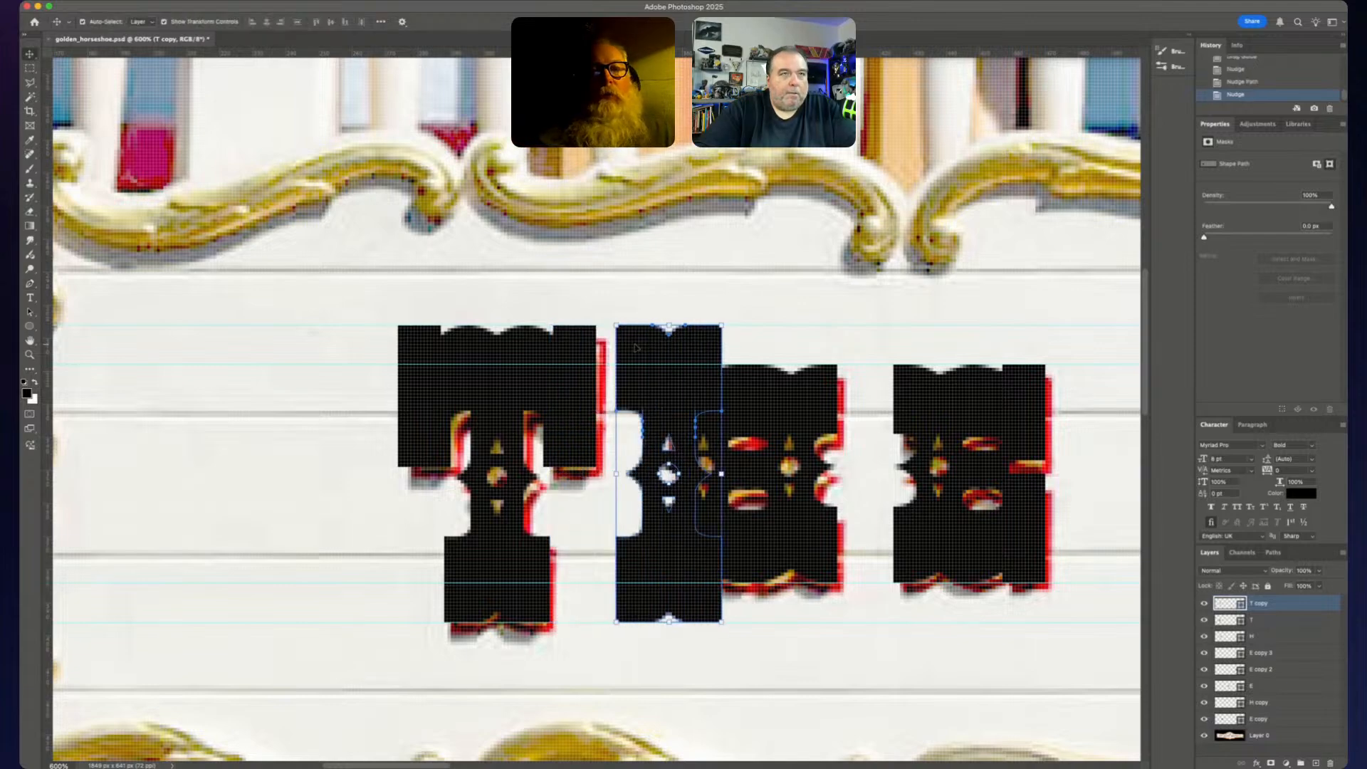
key("shift+Left")
key("shift+Left")
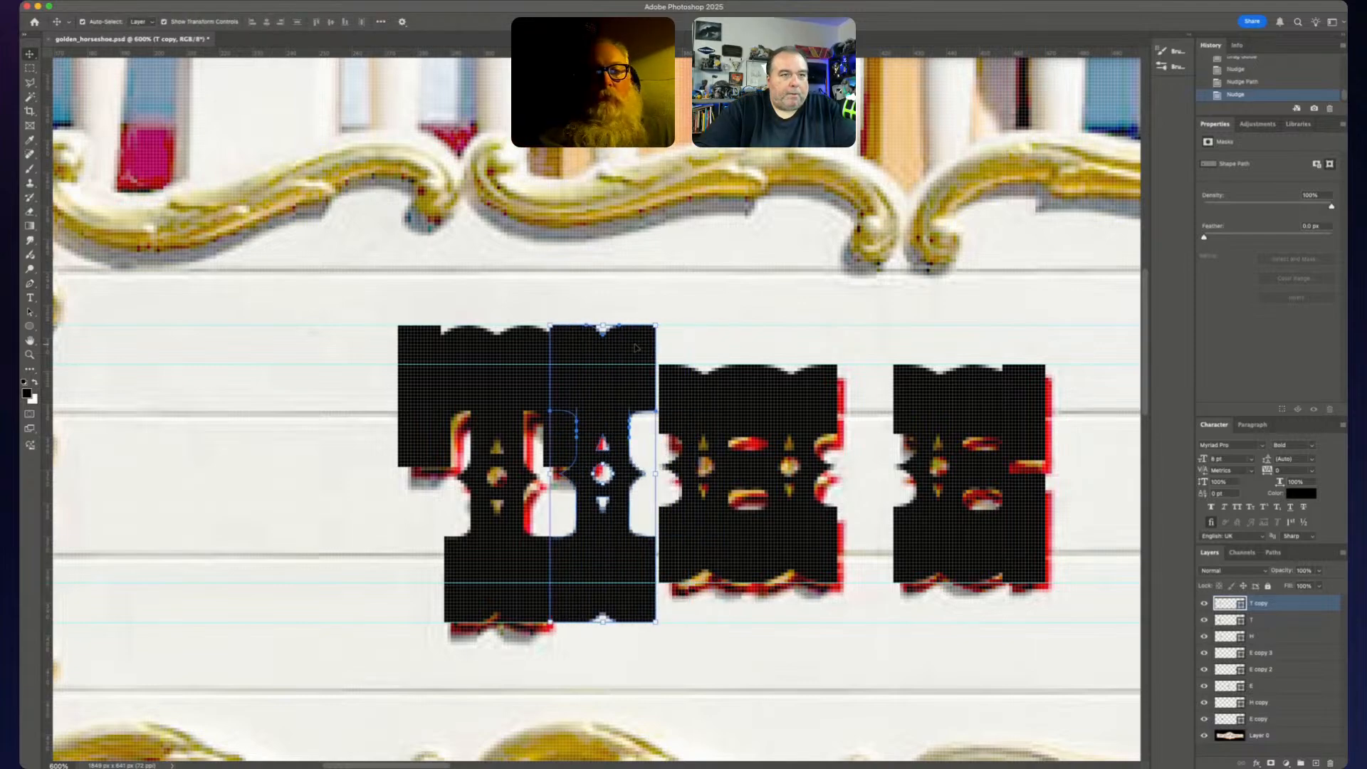
- Move the T copy shape right along the sign until it covers the left stem of the large H in HORSESHOE
key("shift+Right")
key("shift+Right")
key("shift+Right")
key("shift+Right")
key("shift+Right")
key("shift+Right")
key("shift+Right")
key("shift+Right")
key("shift+Right")
key("shift+Right")
key("shift+Right")
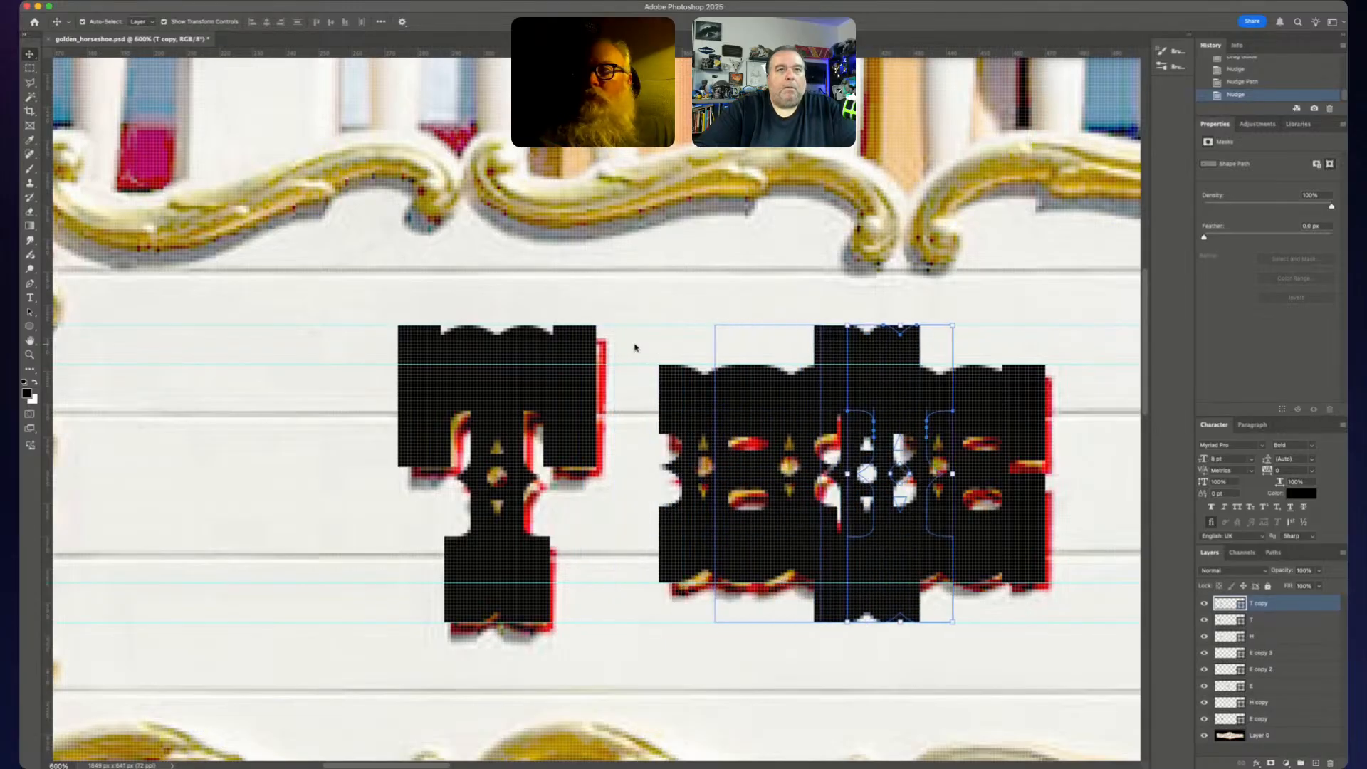
key("shift+Right")
key("shift+Right")
key("shift+Right")
key("shift+Right")
scroll(554, 372, "right", 15)
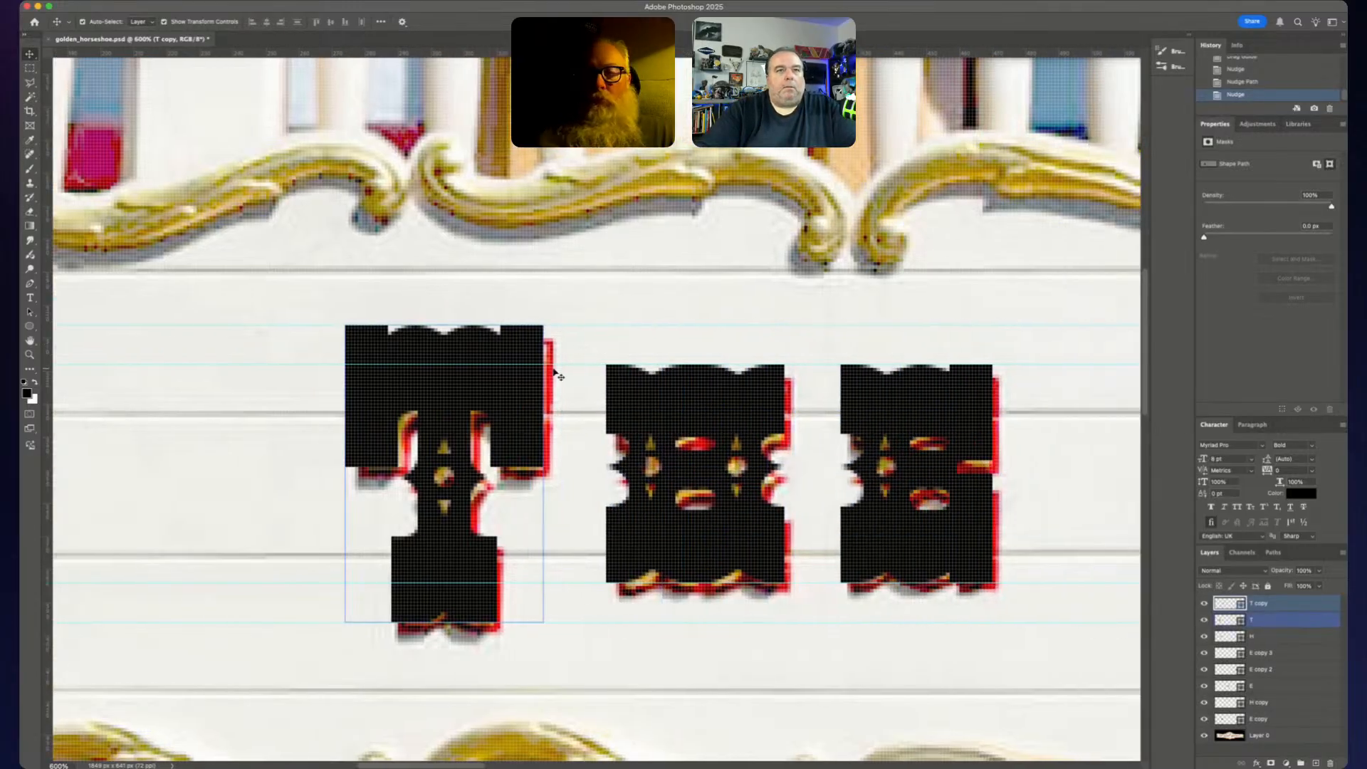
scroll(552, 373, "left", 6)
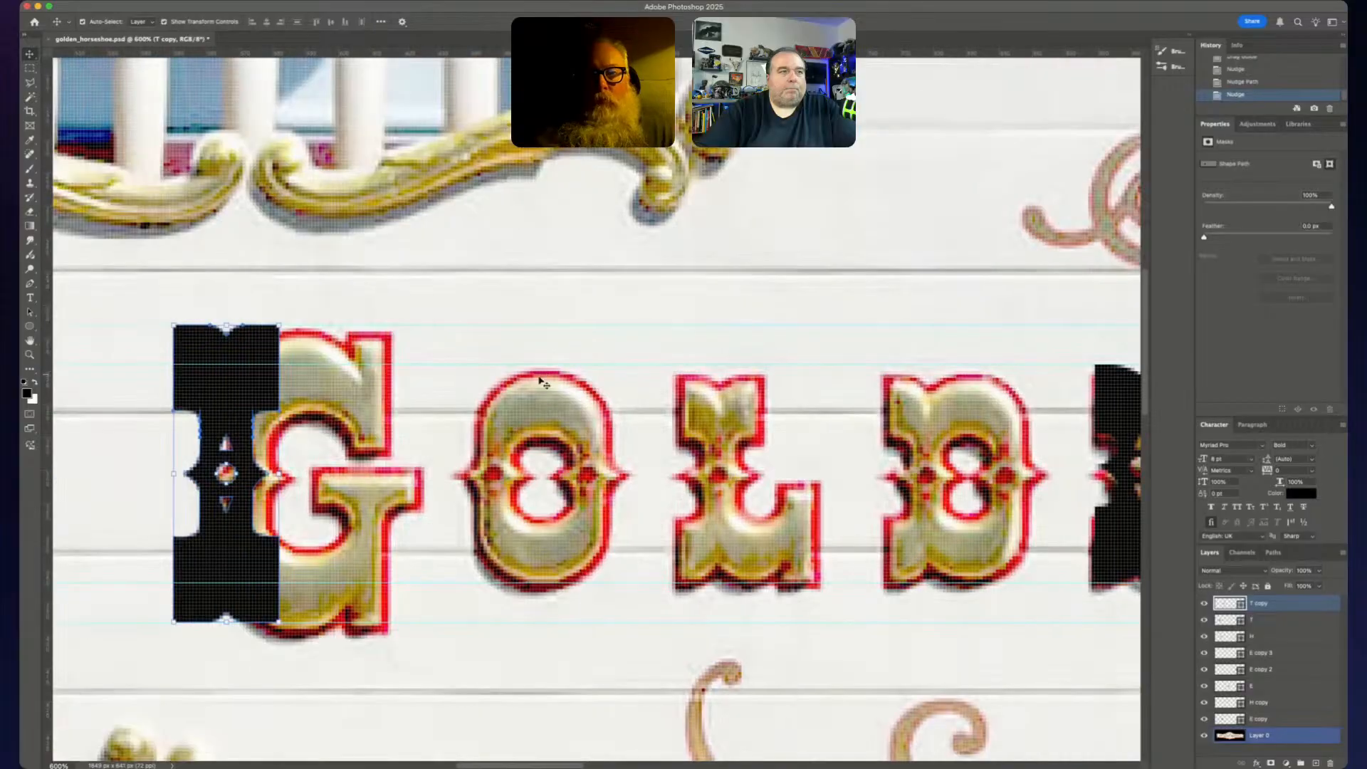
key("shift+Right")
key("shift+Right")
key("shift+Right")
key("shift+Right")
key("shift+Right")
key("shift+Right")
key("shift+Right")
key("shift+Right")
key("shift+Right")
key("shift+Right")
key("shift+Right")
key("shift+Right")
key("shift+Right")
key("shift+Right")
key("shift+Right")
key("shift+Right")
key("shift+Right")
key("shift+Right")
key("shift+Right")
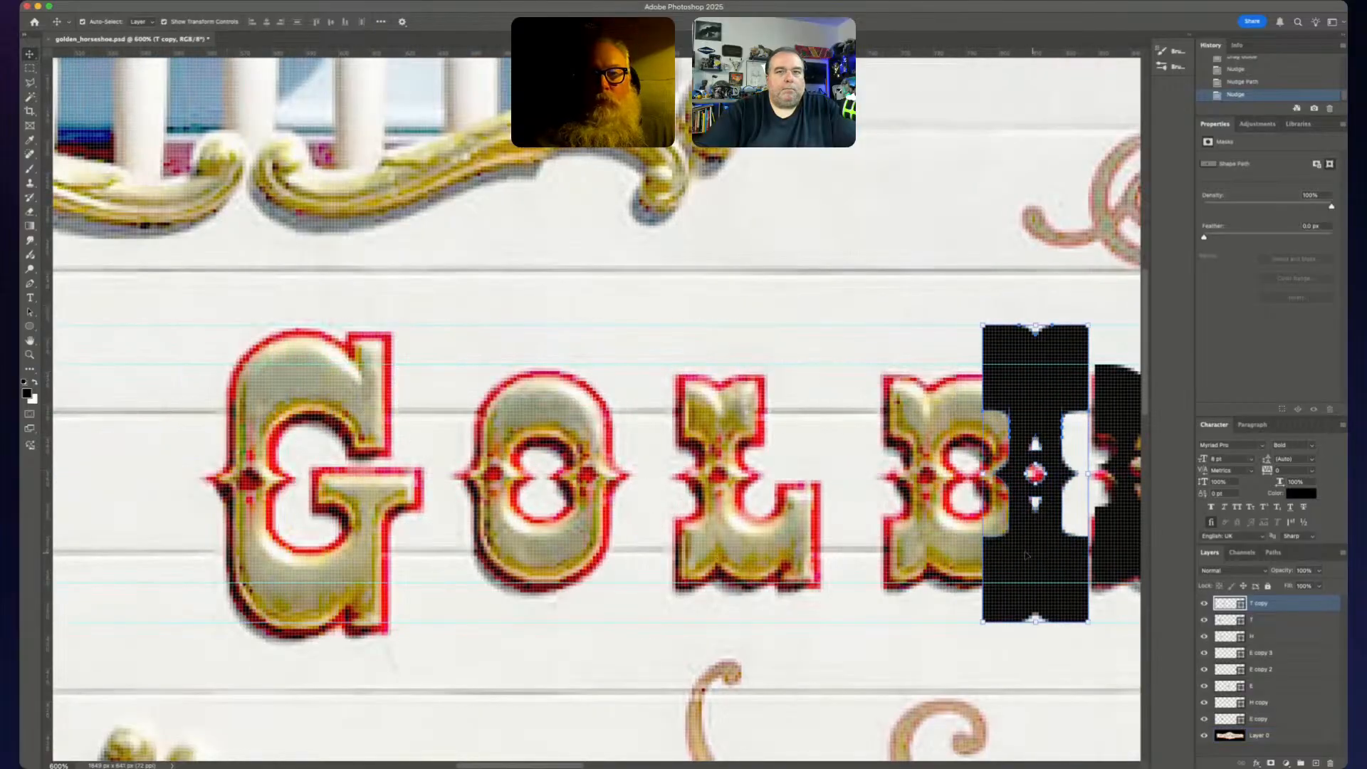
scroll(663, 532, "right", 4)
scroll(664, 532, "right", 4)
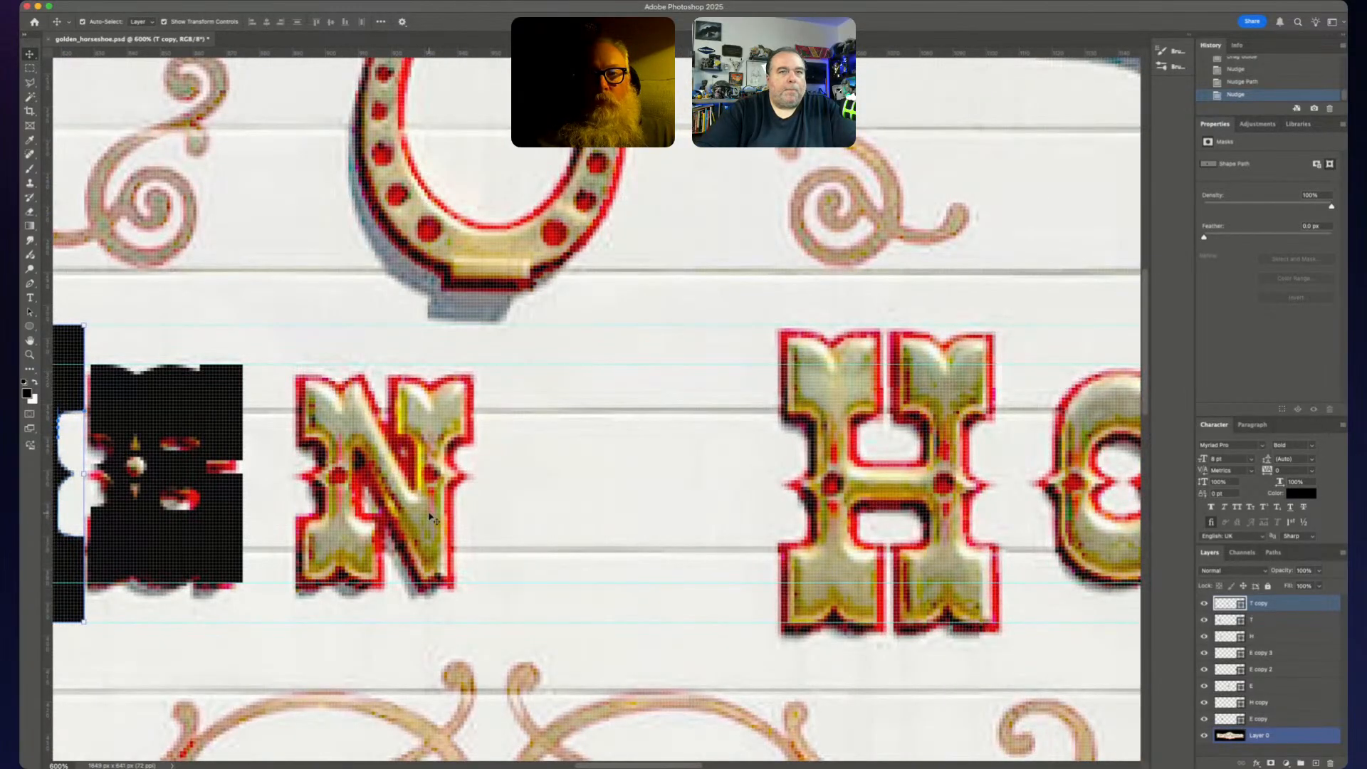
key("shift+Right")
key("shift+Right")
key("shift+Right")
key("shift+Right")
key("shift+Right")
key("shift+Right")
key("shift+Right")
key("shift+Right")
key("shift+Right")
key("shift+Right")
key("shift+Right")
key("shift+Right")
key("shift+Right")
key("shift+Right")
key("shift+Right")
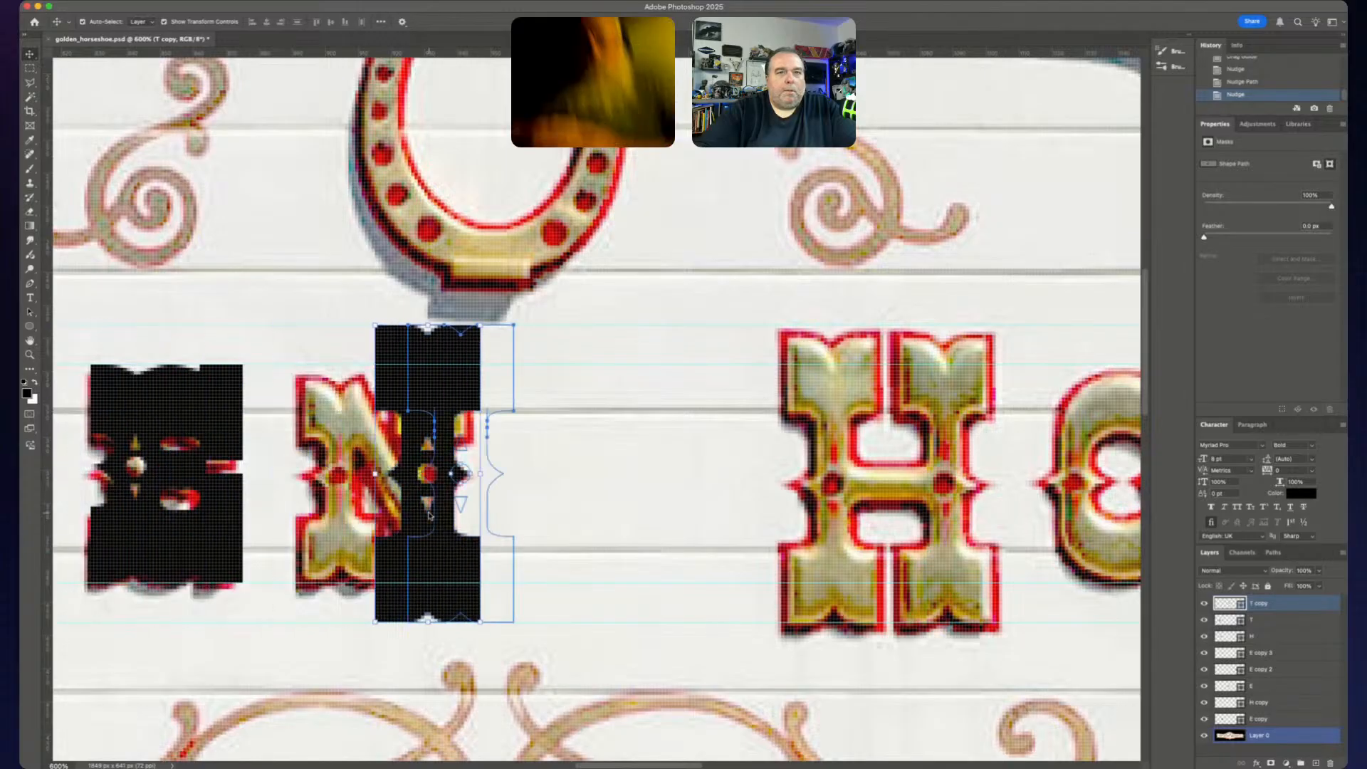
key("shift+Right")
key("shift+Right")
key("shift+Right")
key("shift+Right")
key("shift+Right")
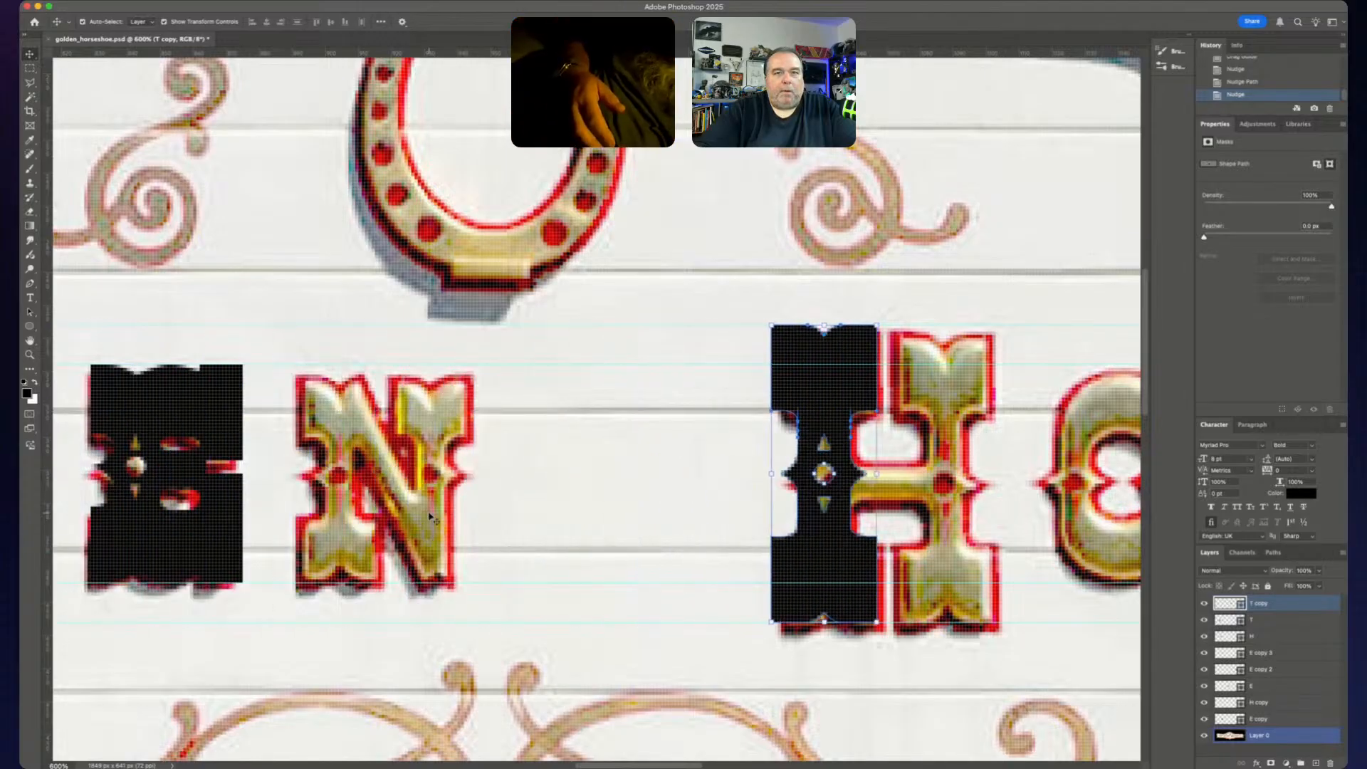
key("Right")
key("Right")
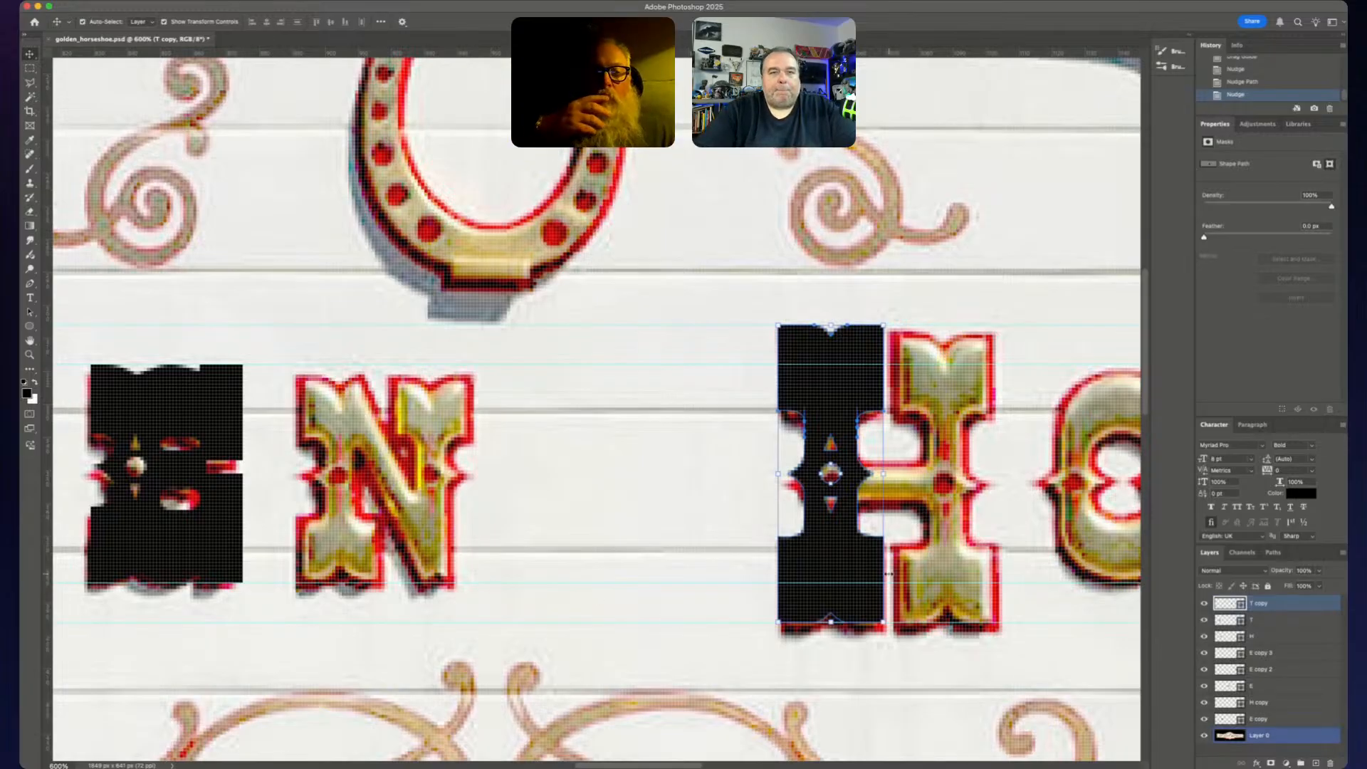
- Duplicate the stem shape horizontally onto the right stem of the large H, level with the original
left_click_drag(866, 563, 977, 565, "alt")
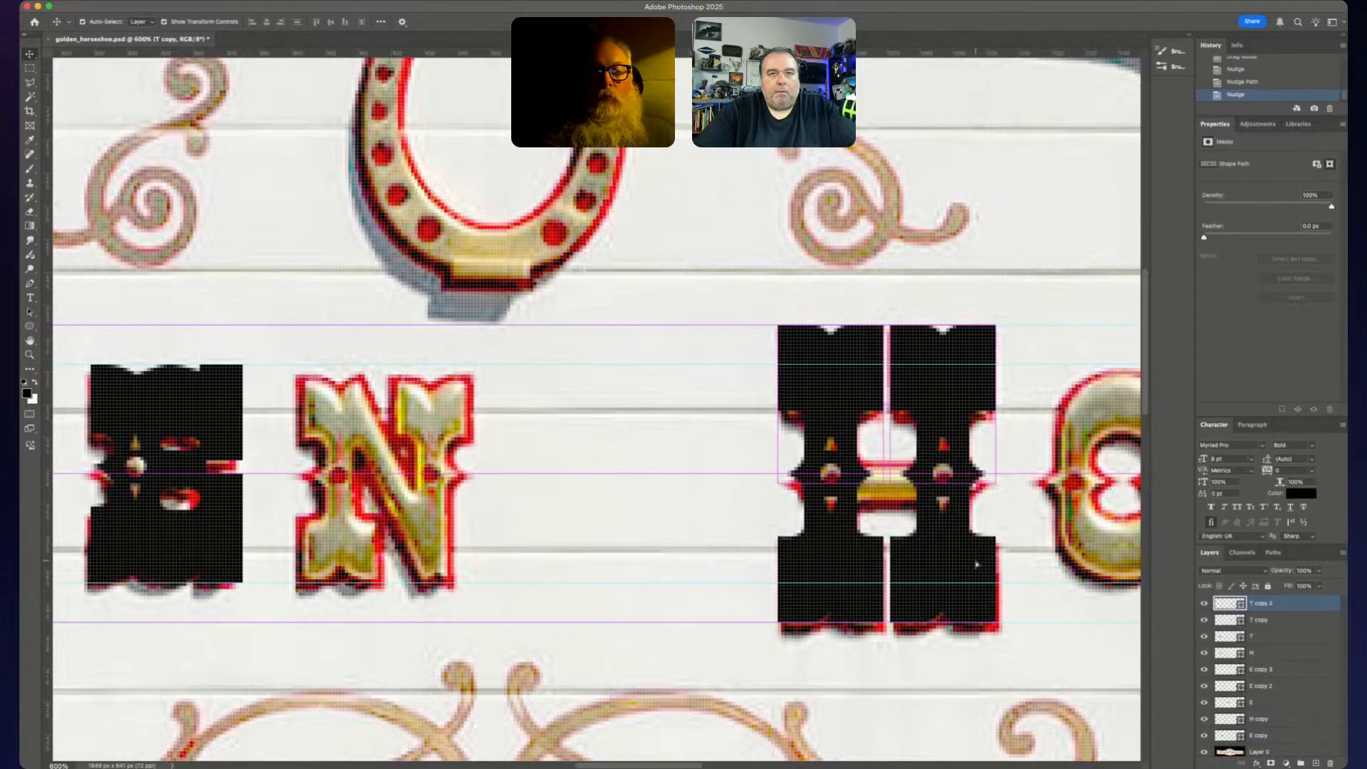
left_click_drag(977, 565, 977, 565, "alt")
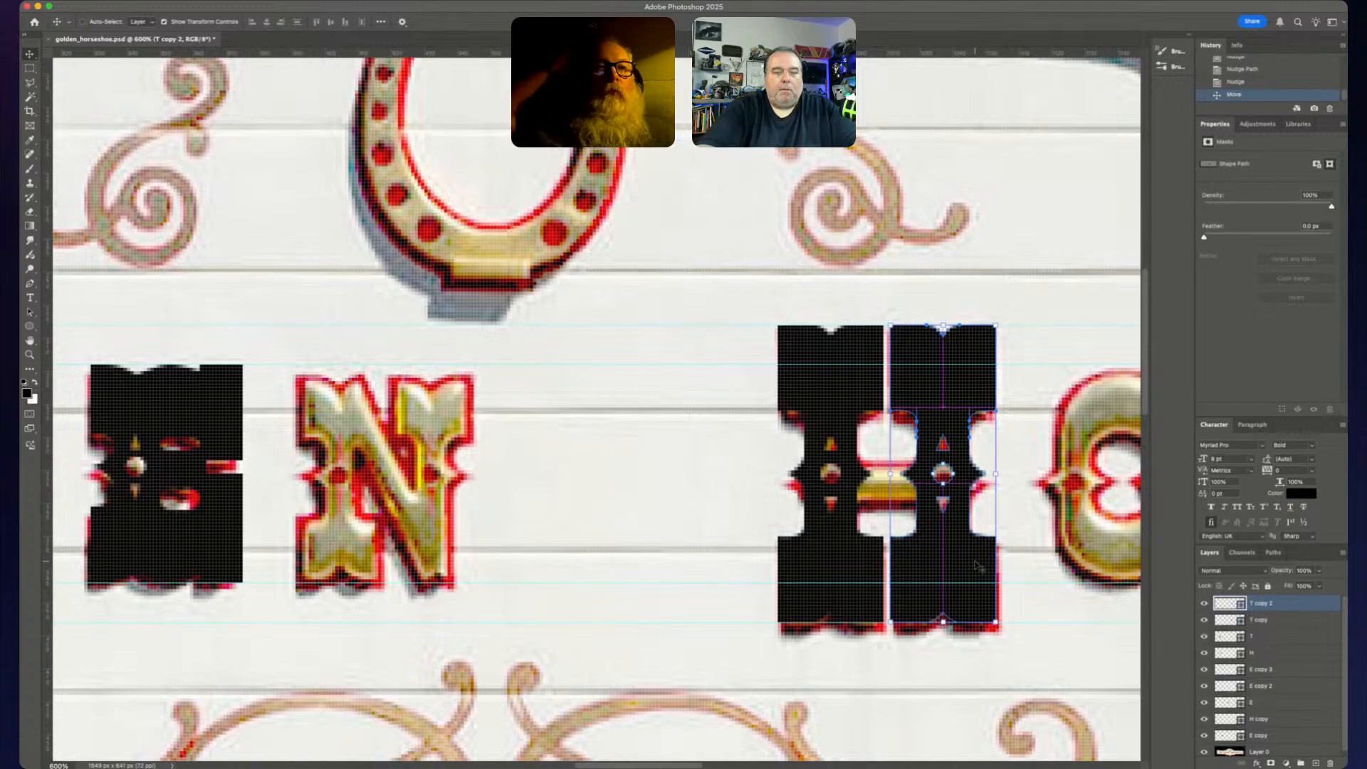
key("super+equal")
key("super+equal")
scroll(928, 563, "down", 3)
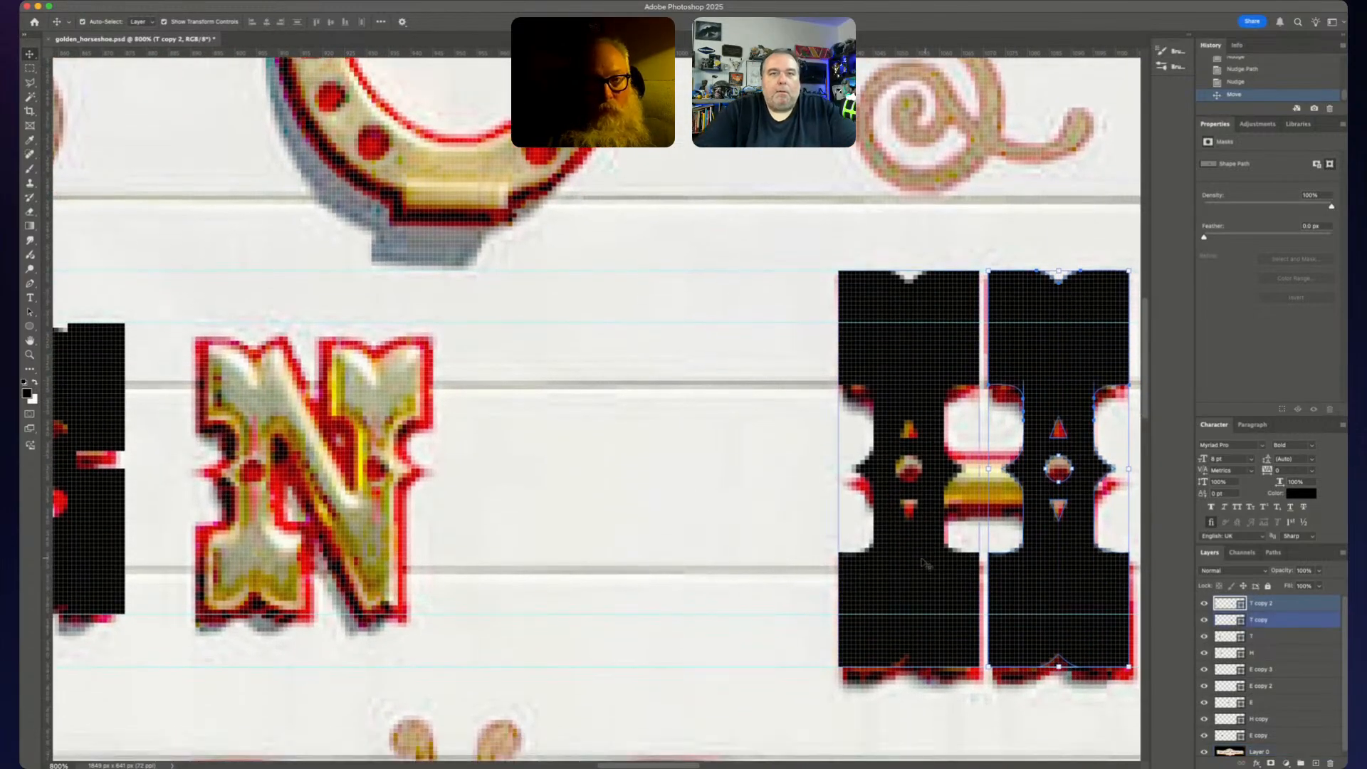
scroll(924, 562, "right", 2)
scroll(924, 563, "right", 2)
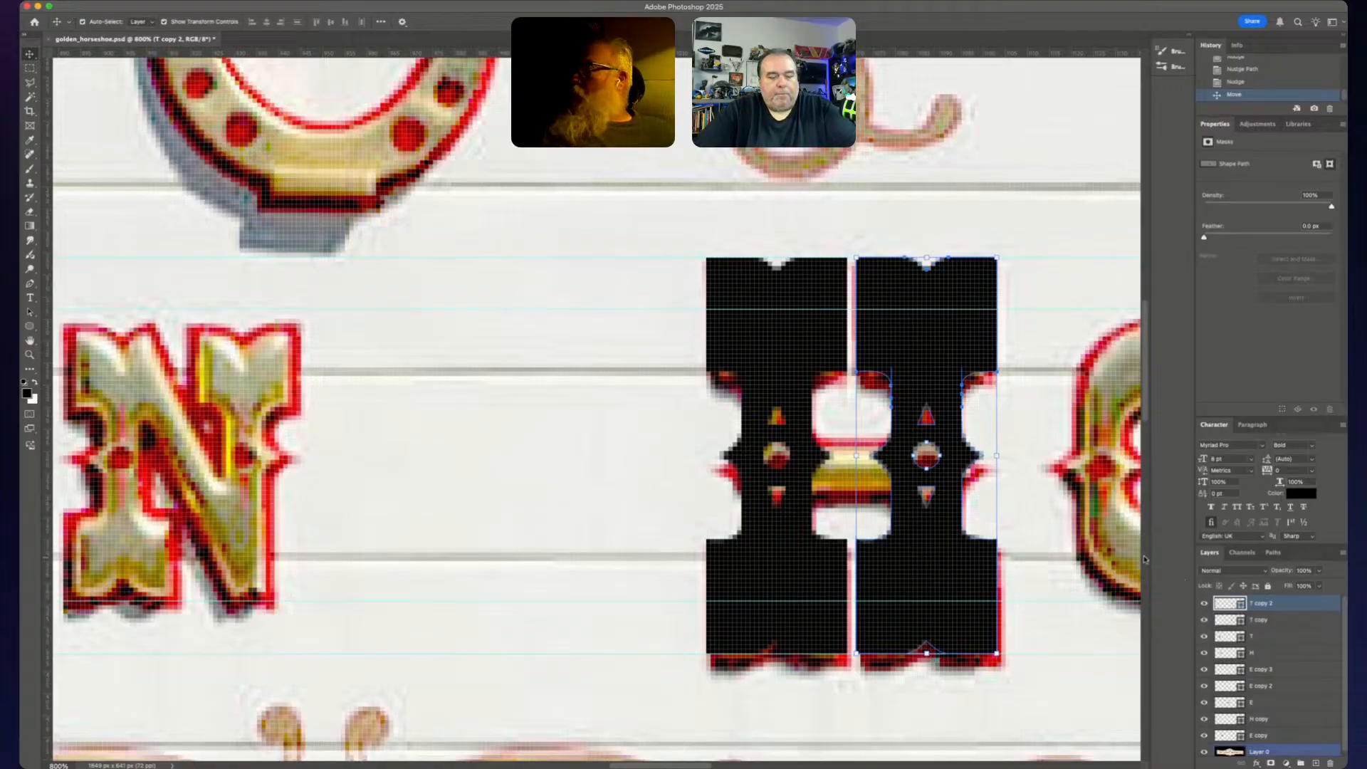
key("p")
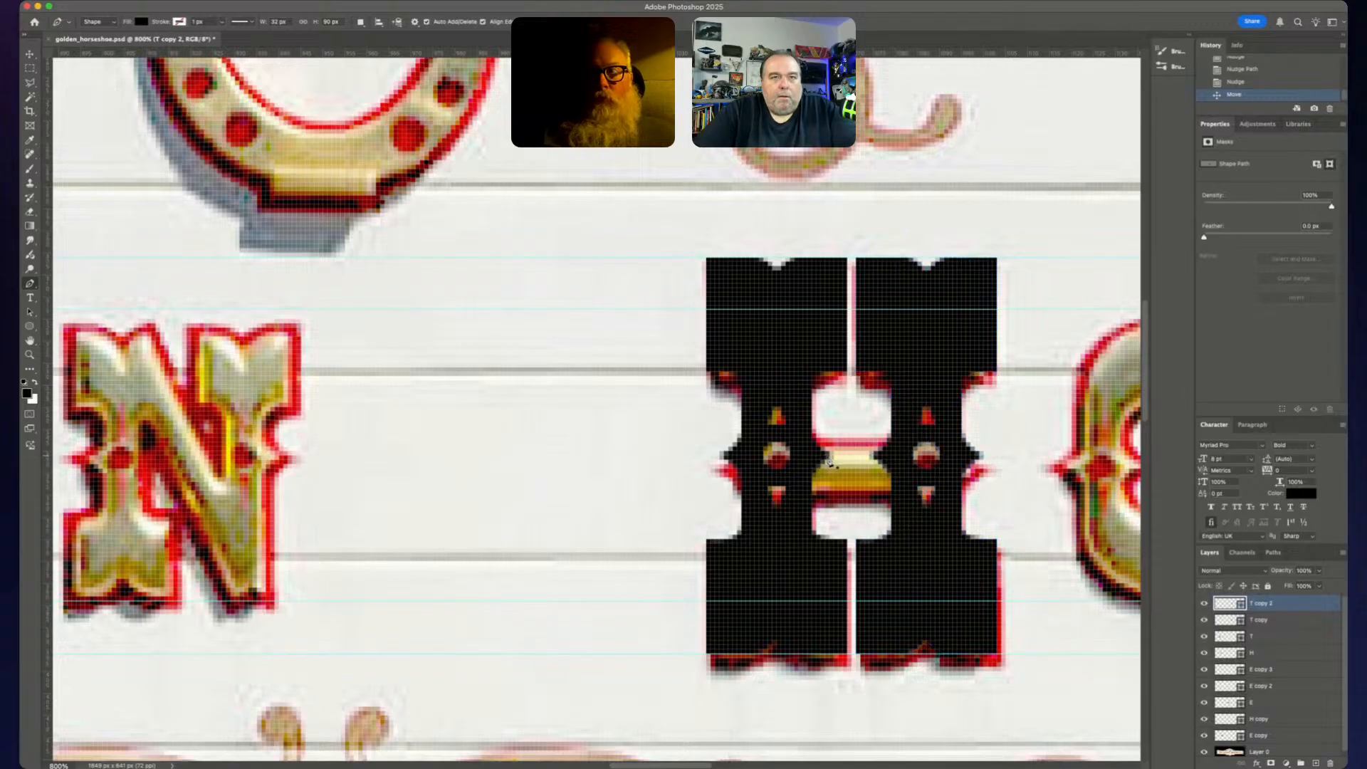
left_click(806, 535)
key("super+z")
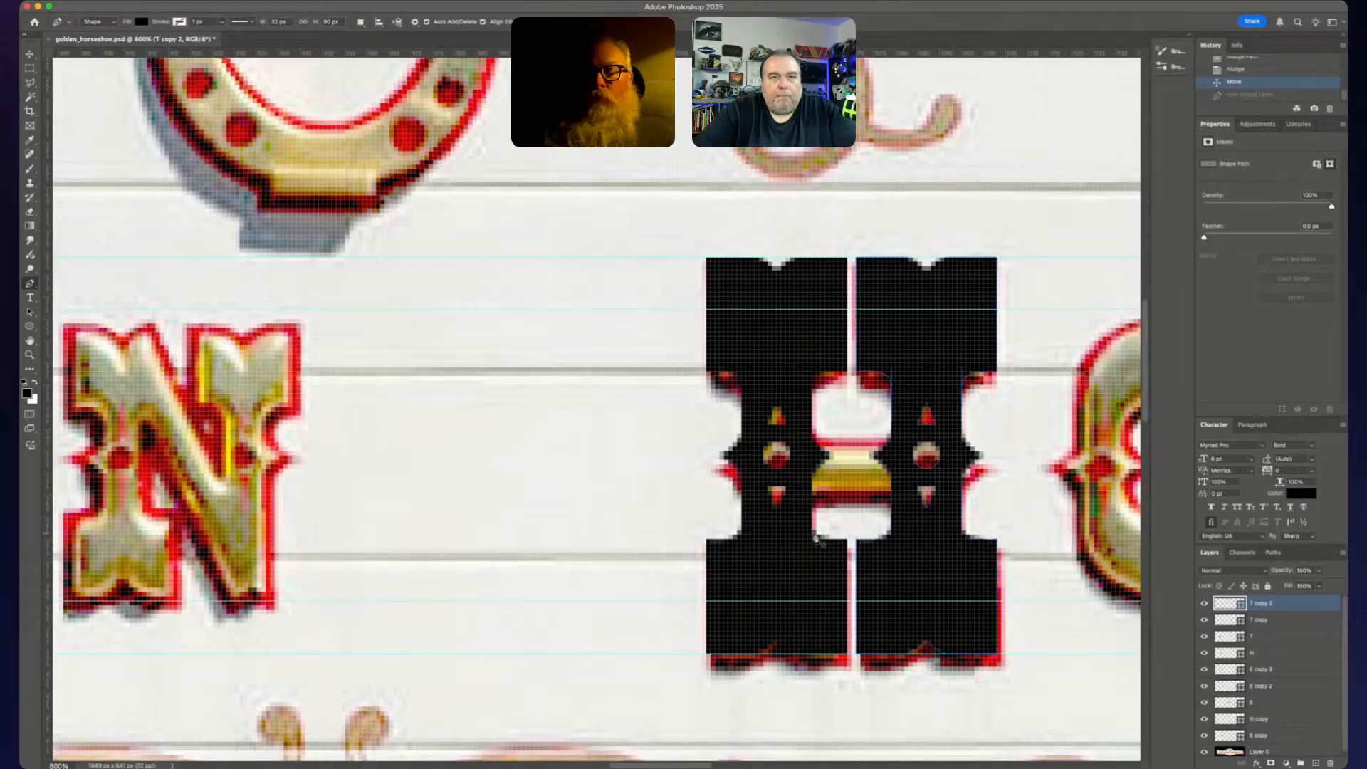
- Select the T copy and T copy 2 layers and merge their shapes into one layer
left_click(1298, 620)
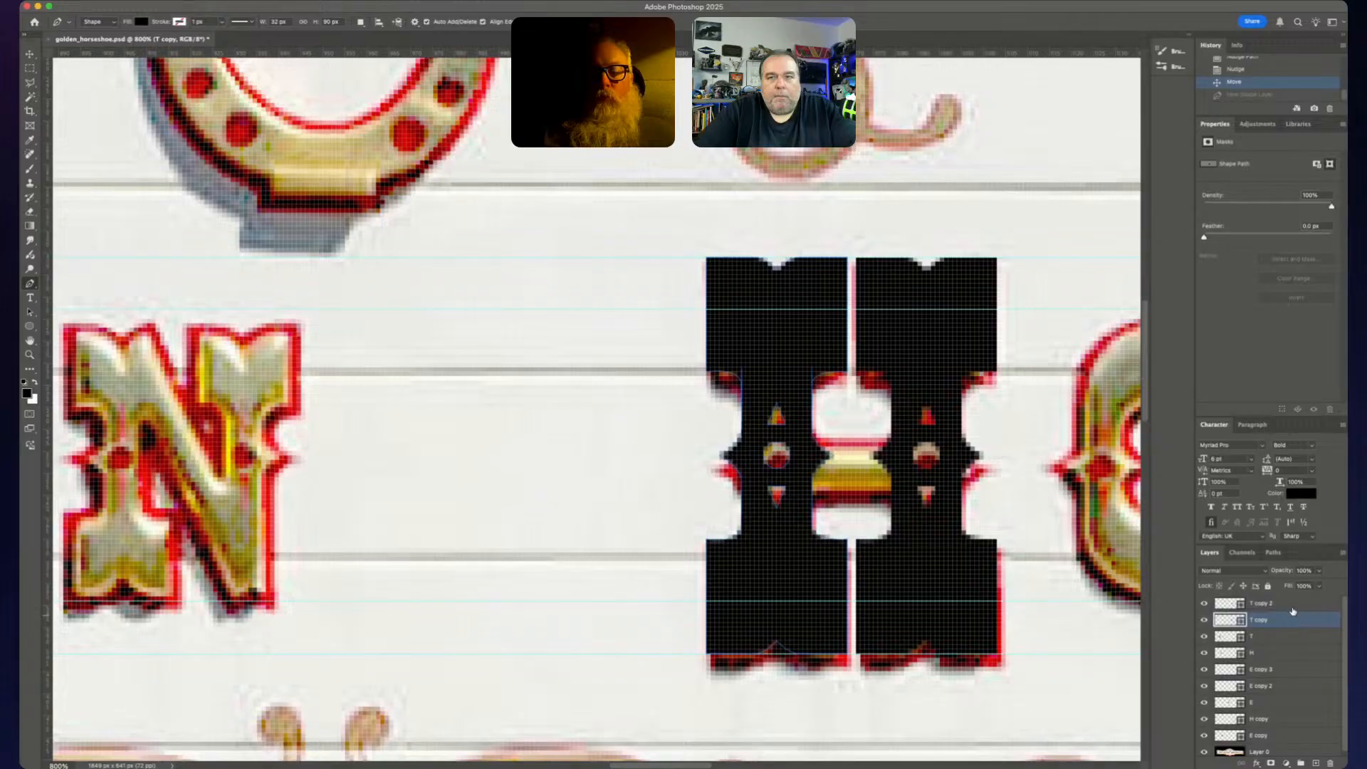
left_click(1293, 605, "shift")
right_click(1291, 602)
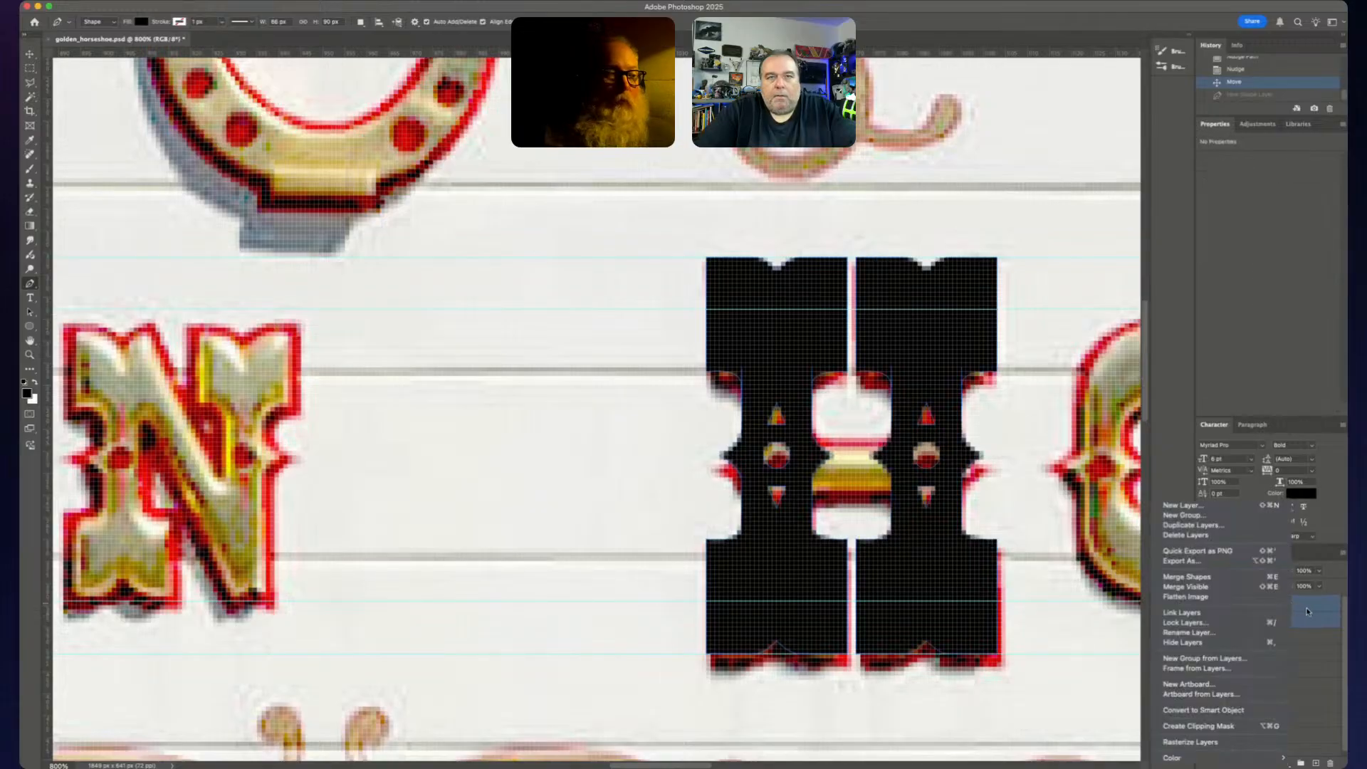
left_click(1234, 583)
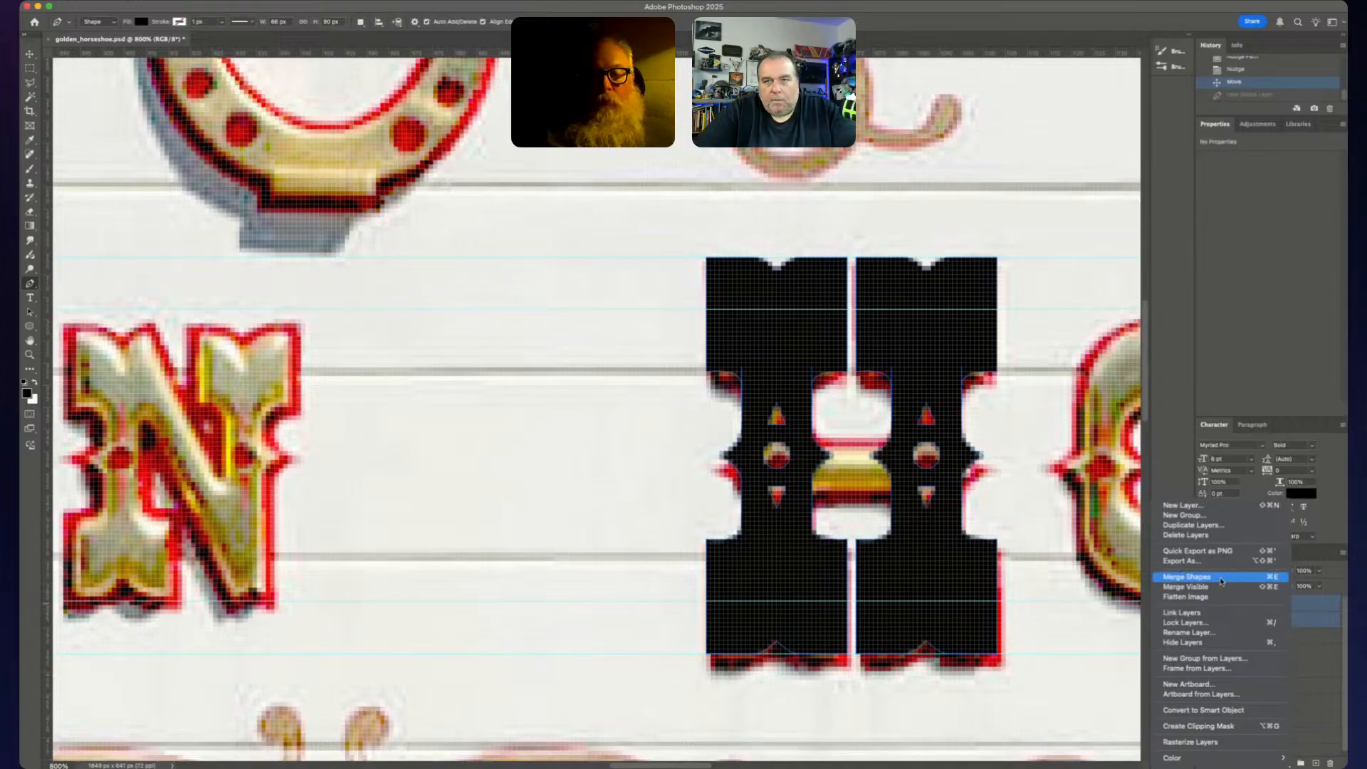
left_click(884, 464, "super")
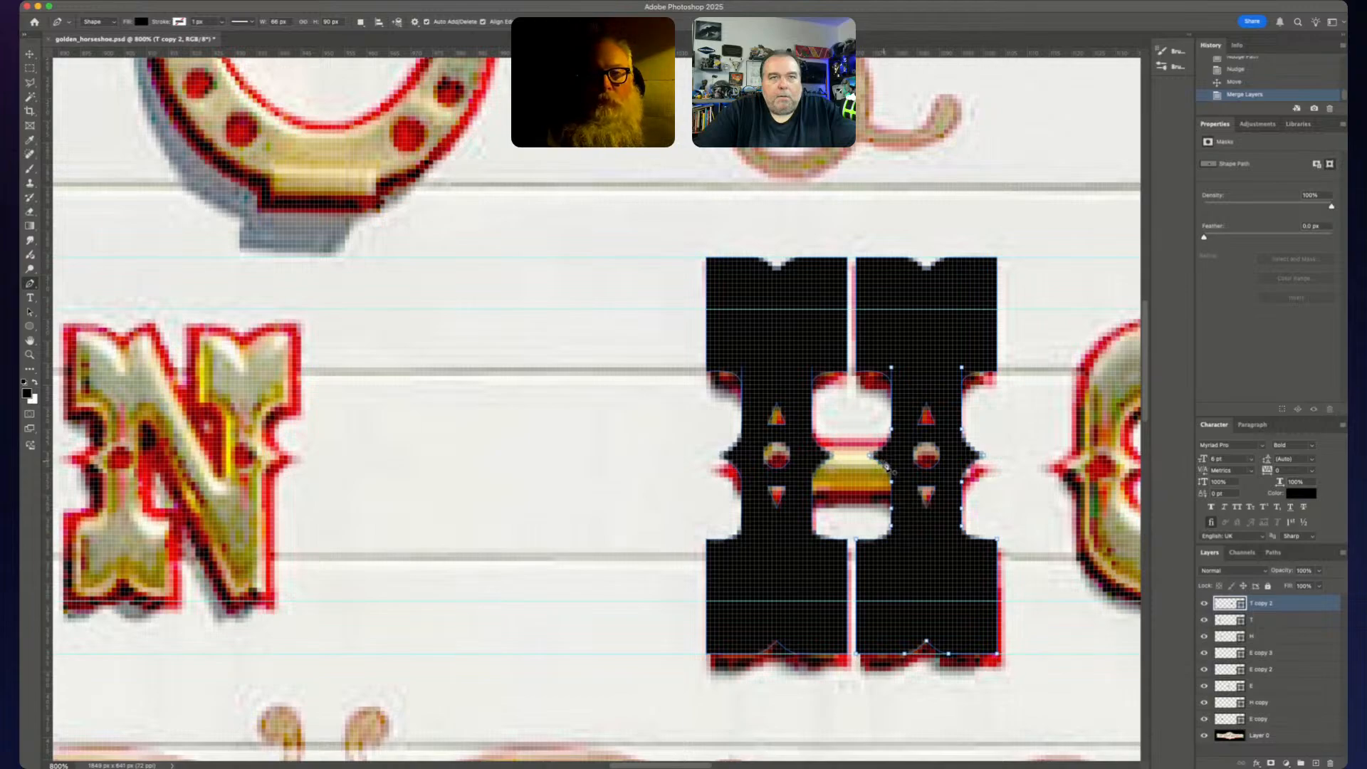
left_click(881, 352)
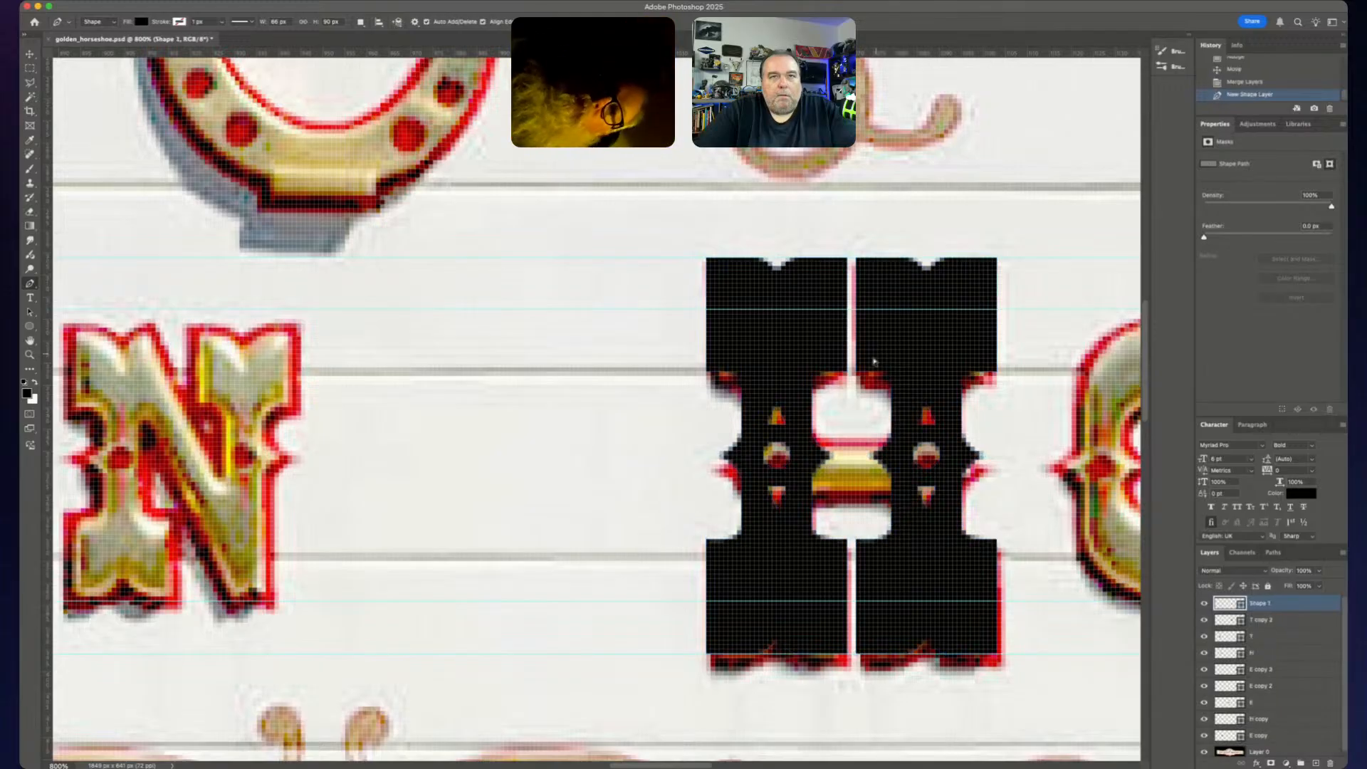
left_click(1284, 620)
left_click(1282, 606)
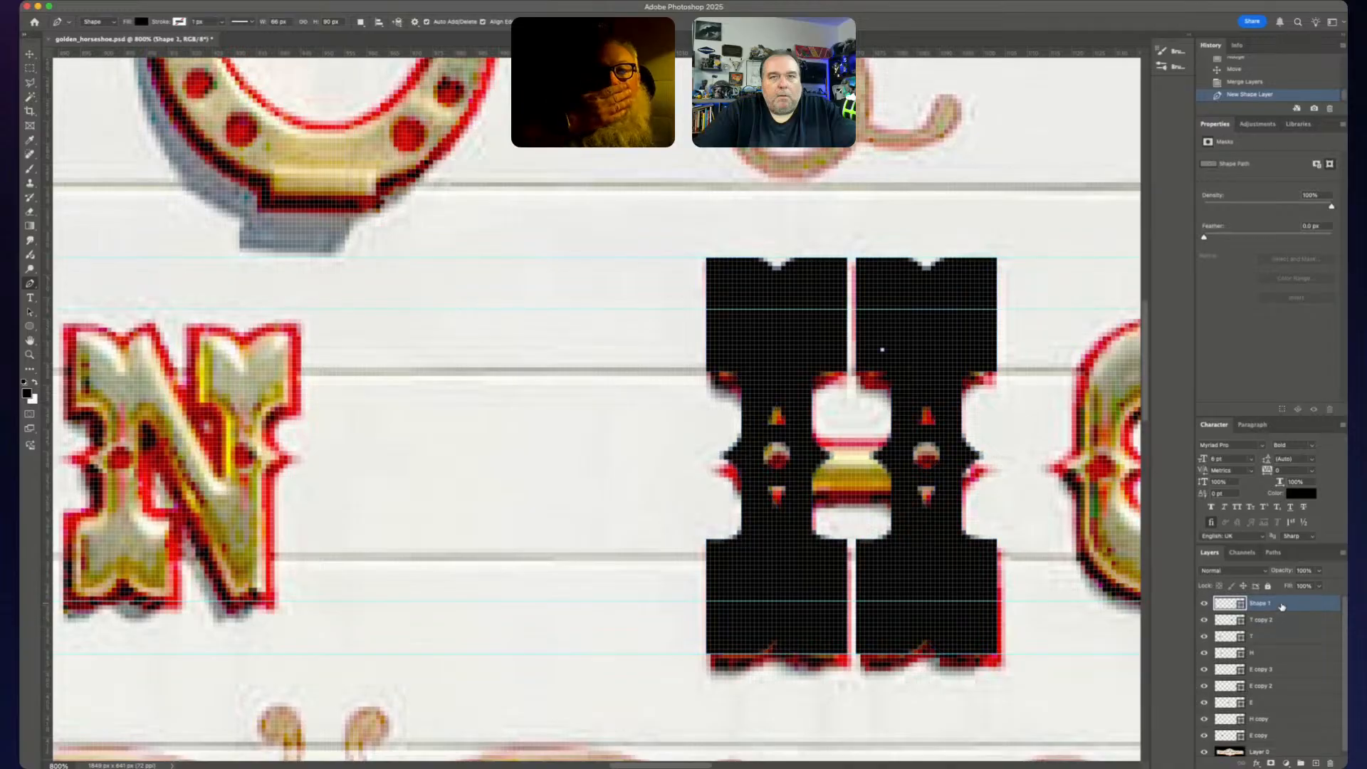
key("BackSpace")
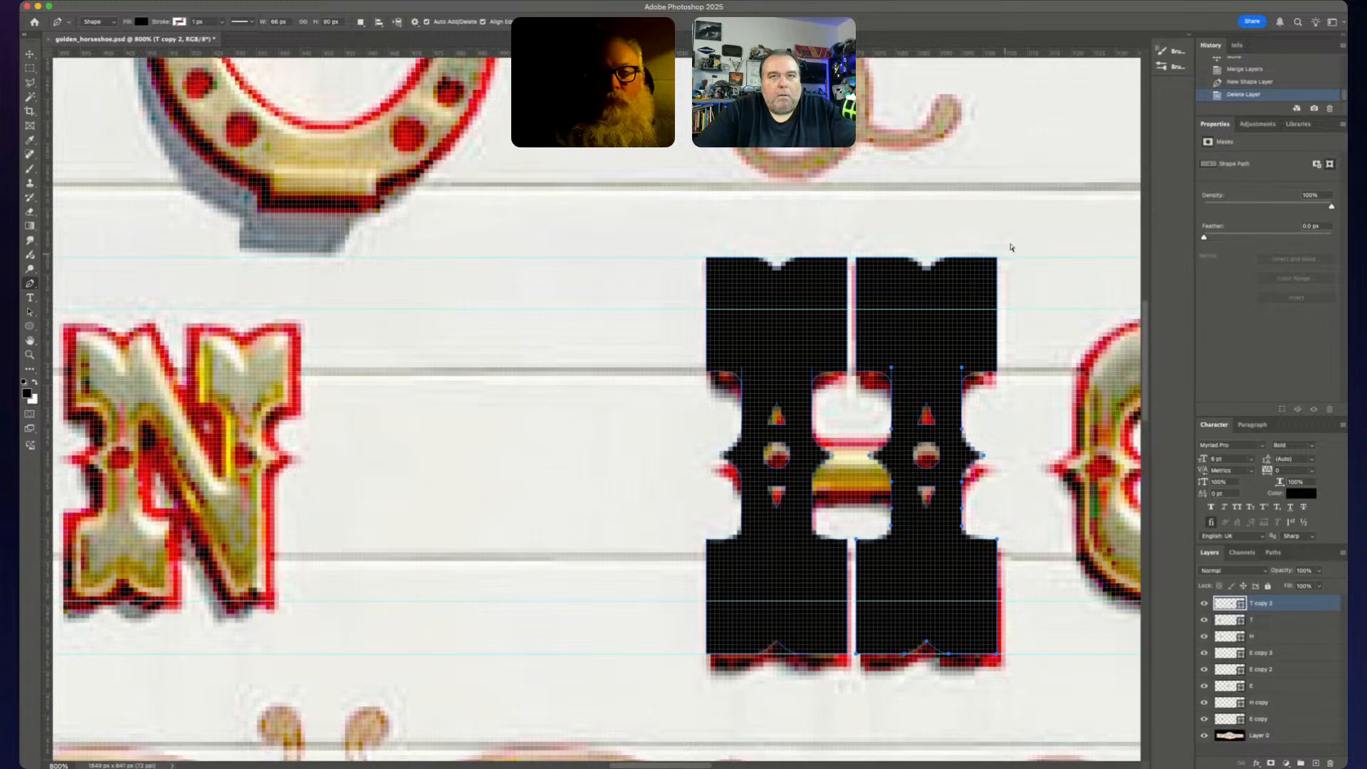
- Merge the shape components of the large H's right stem and of its left stem
left_click_drag(1020, 231, 844, 393)
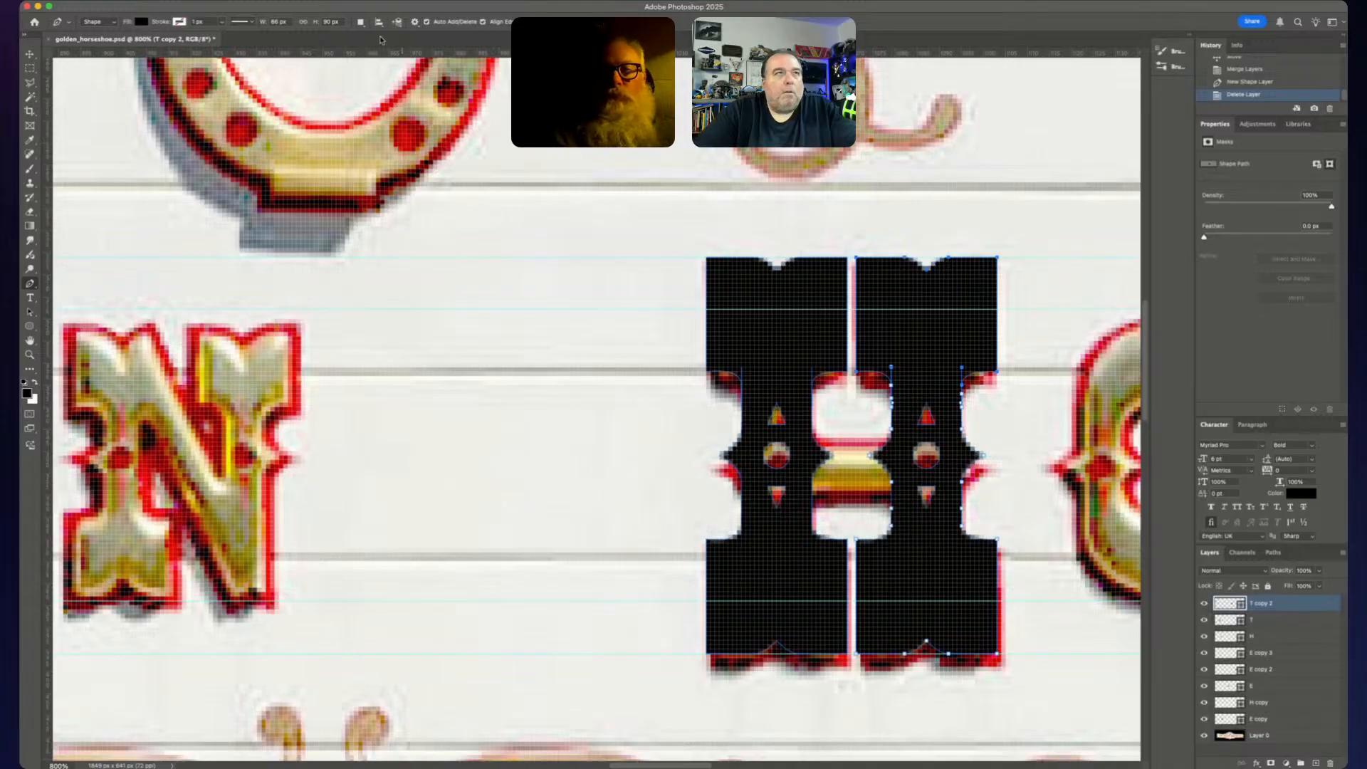
left_click(363, 23)
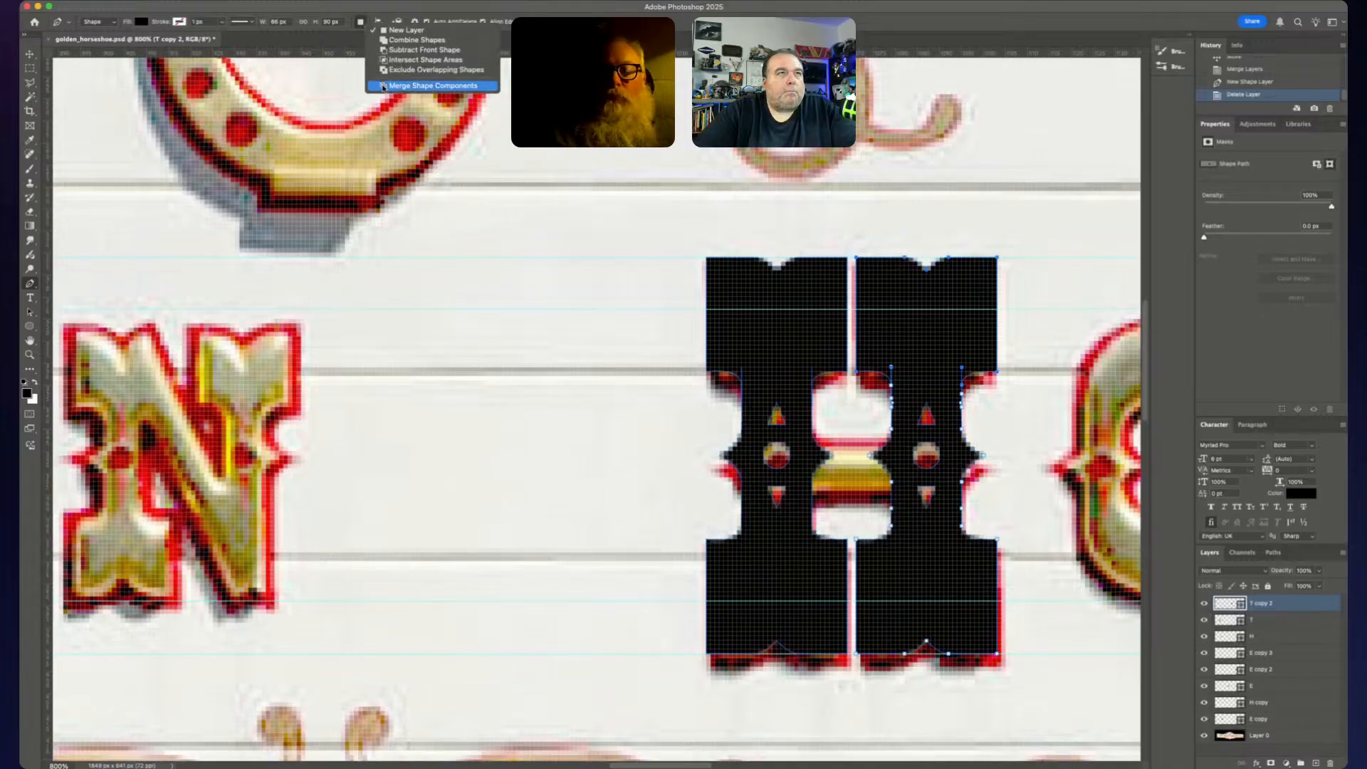
left_click(420, 85)
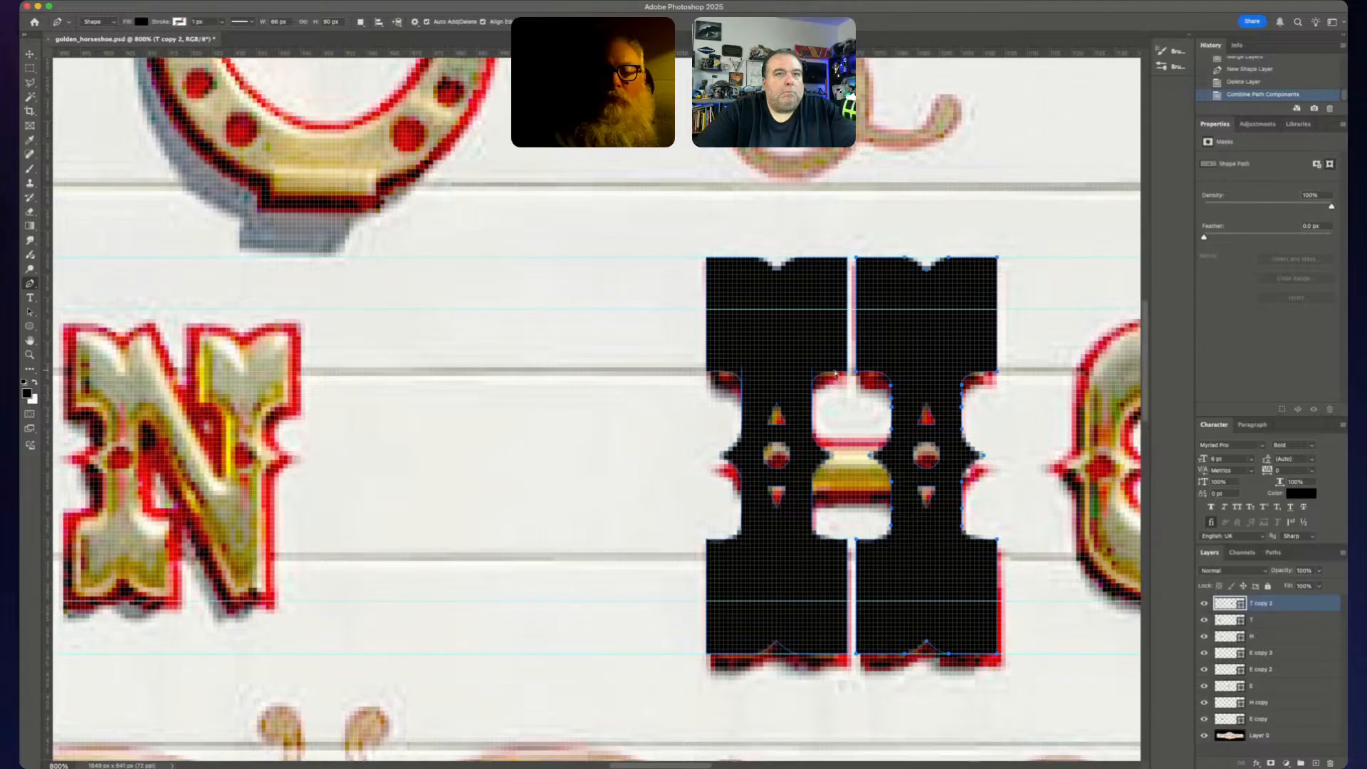
left_click_drag(680, 225, 837, 393)
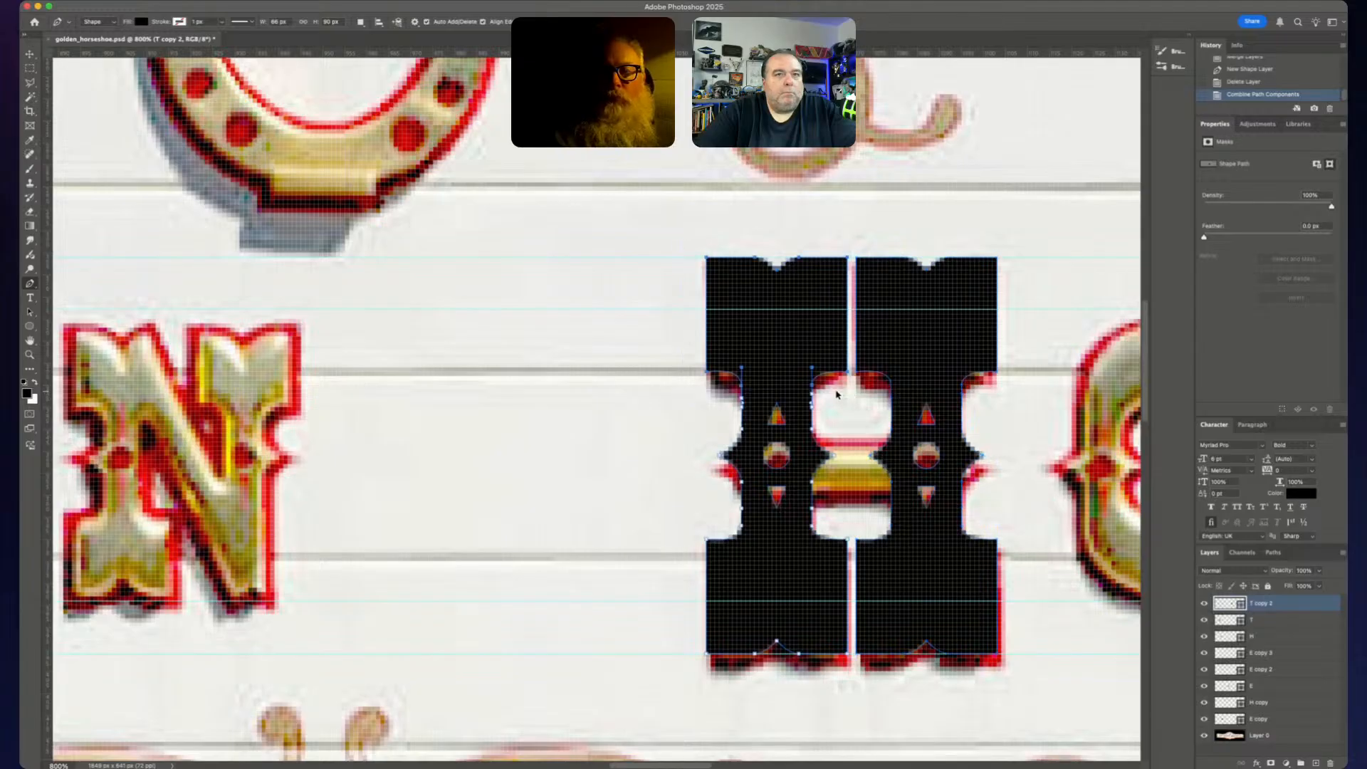
left_click(361, 22)
left_click(386, 81)
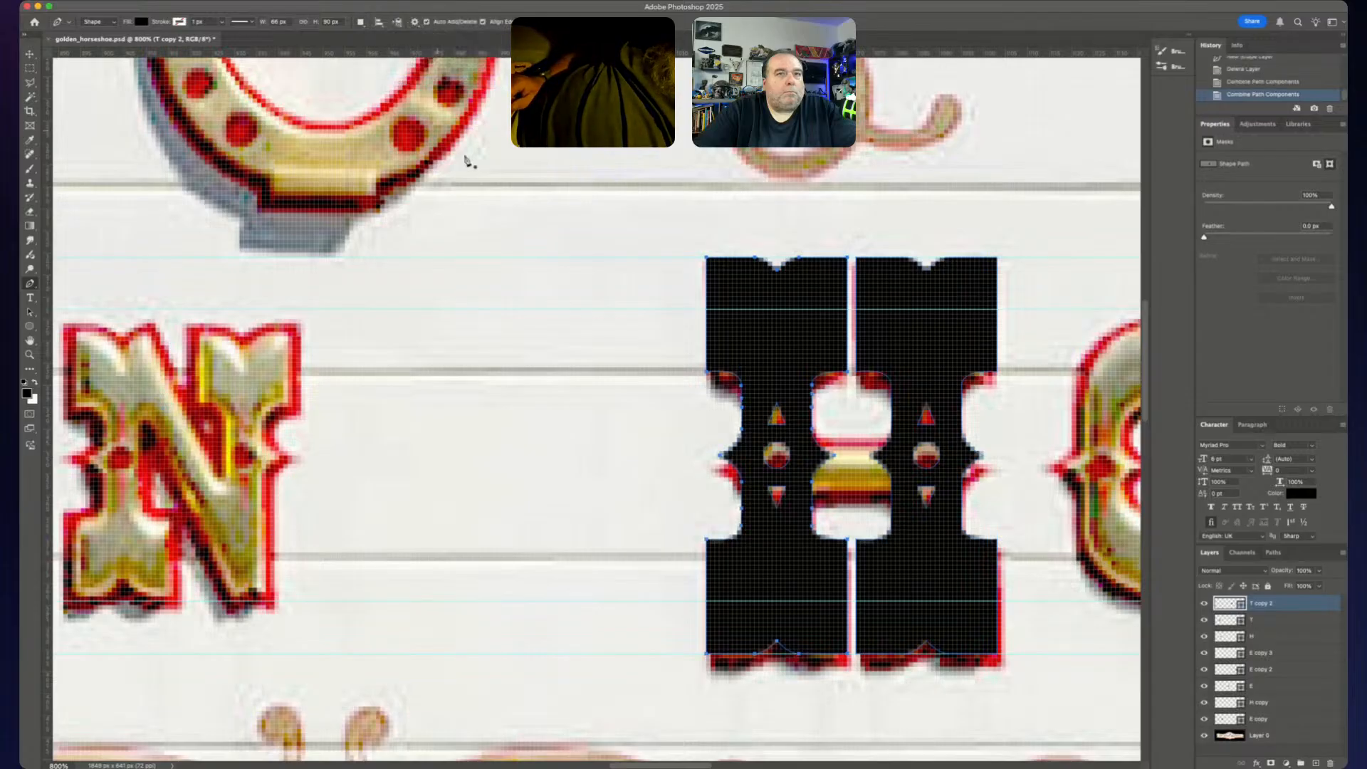
- Delete the pointed anchor on the inner side of each large H stem, beside the crossbar
left_click(834, 458)
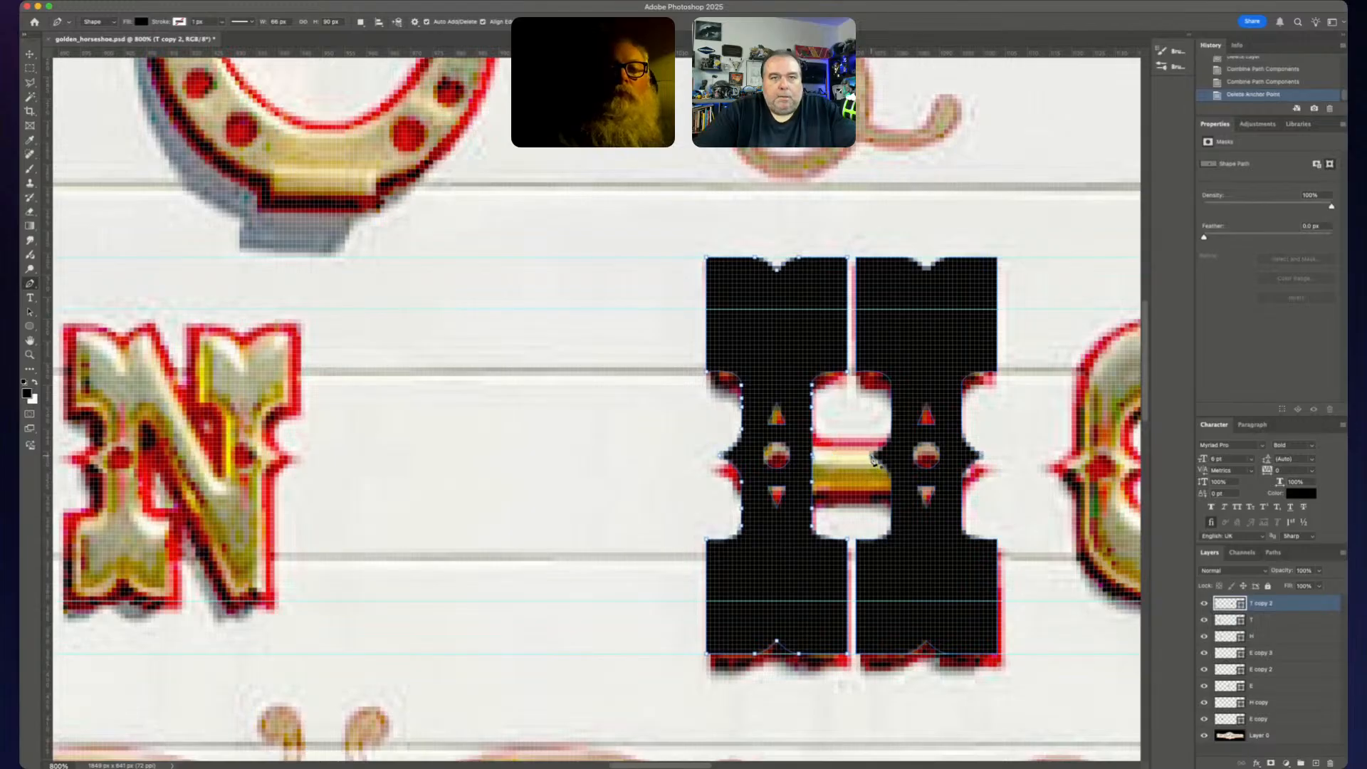
left_click(876, 459)
key("super+z")
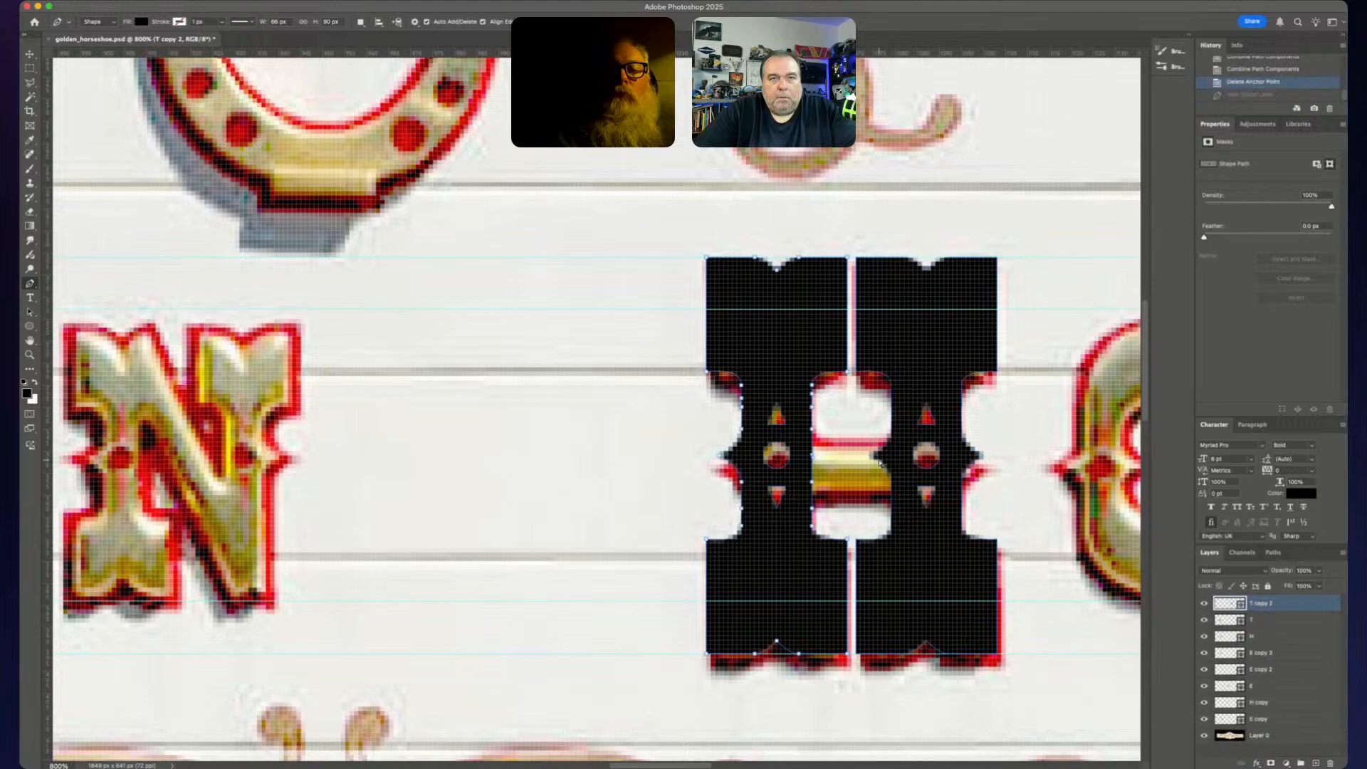
left_click(872, 459)
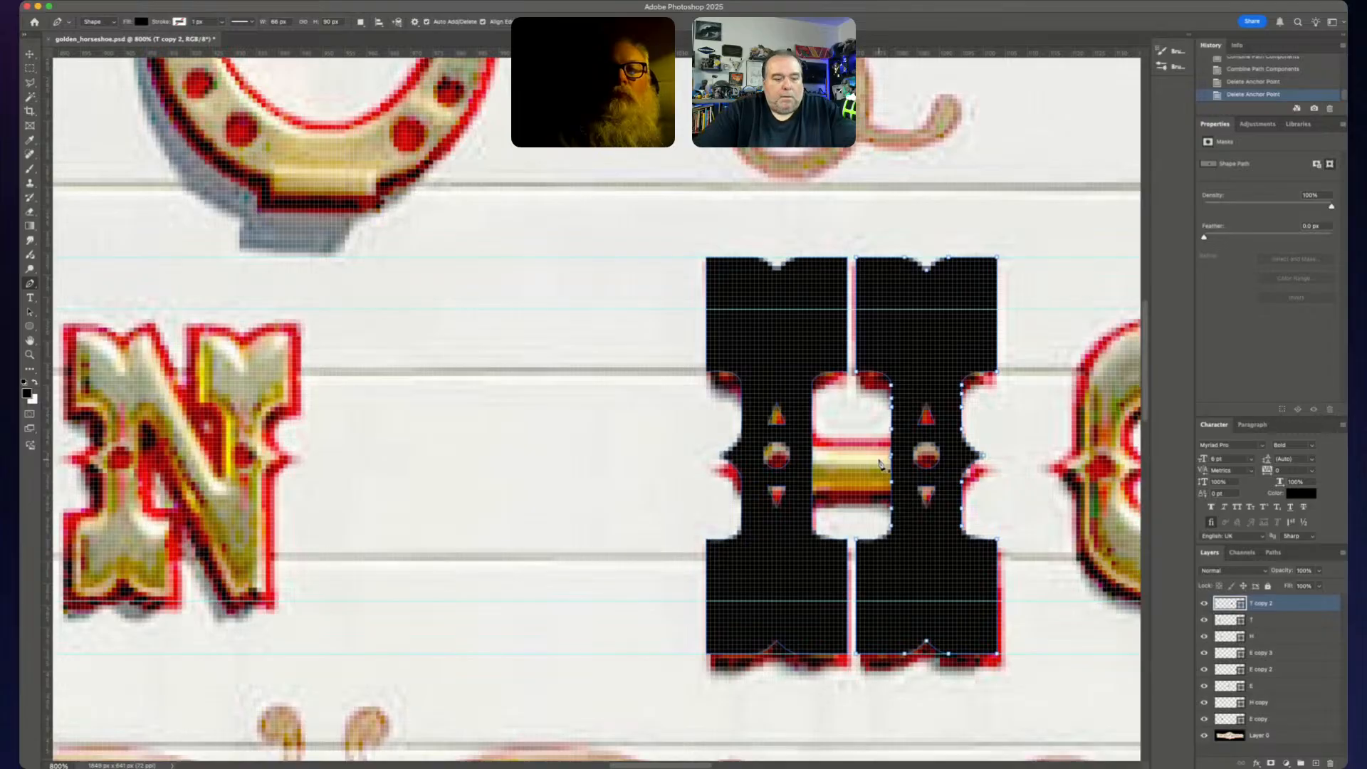
- Try nudging the merged H shape left and back right, and undo the nudges and the anchor point deletions
key("v")
key("Left")
key("Left")
key("Left")
key("Left")
key("Left")
key("Left")
key("Left")
key("Left")
key("shift+Right")
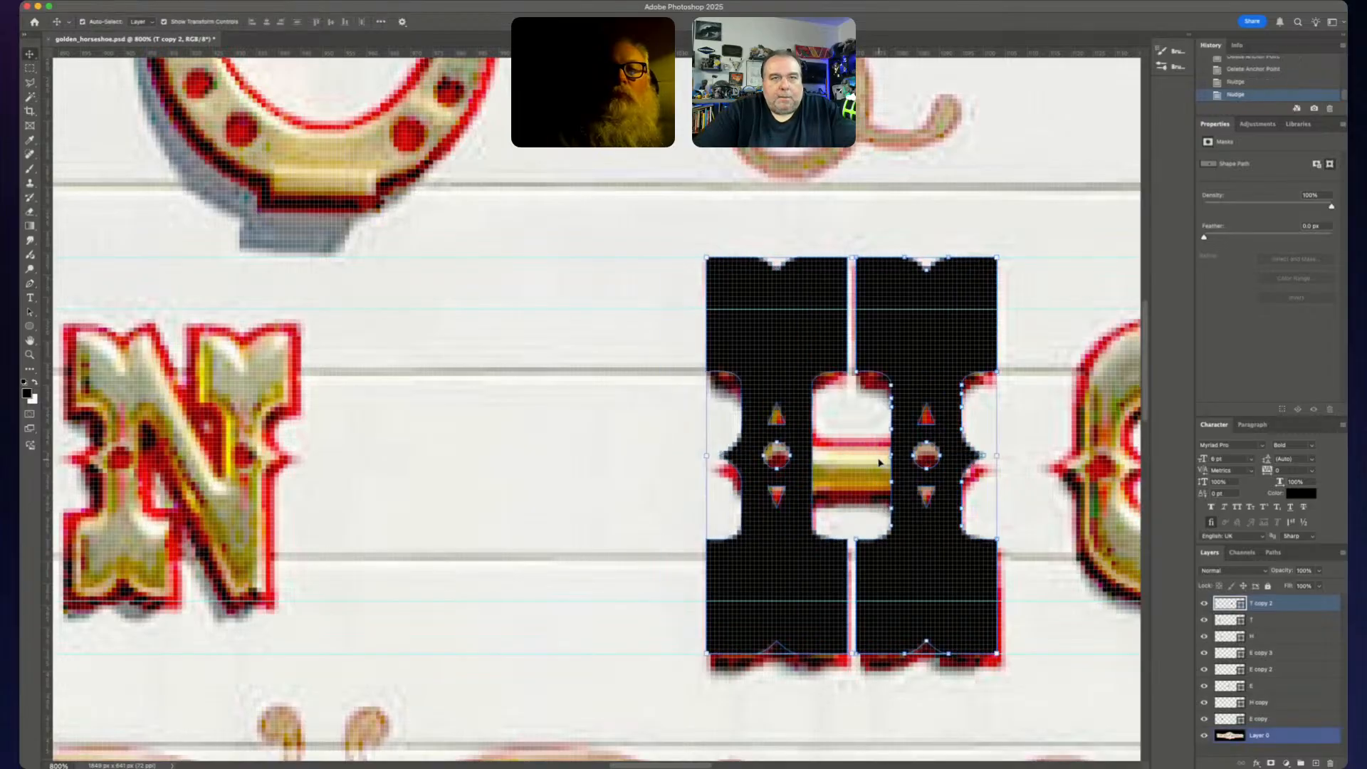
key("ctrl+z")
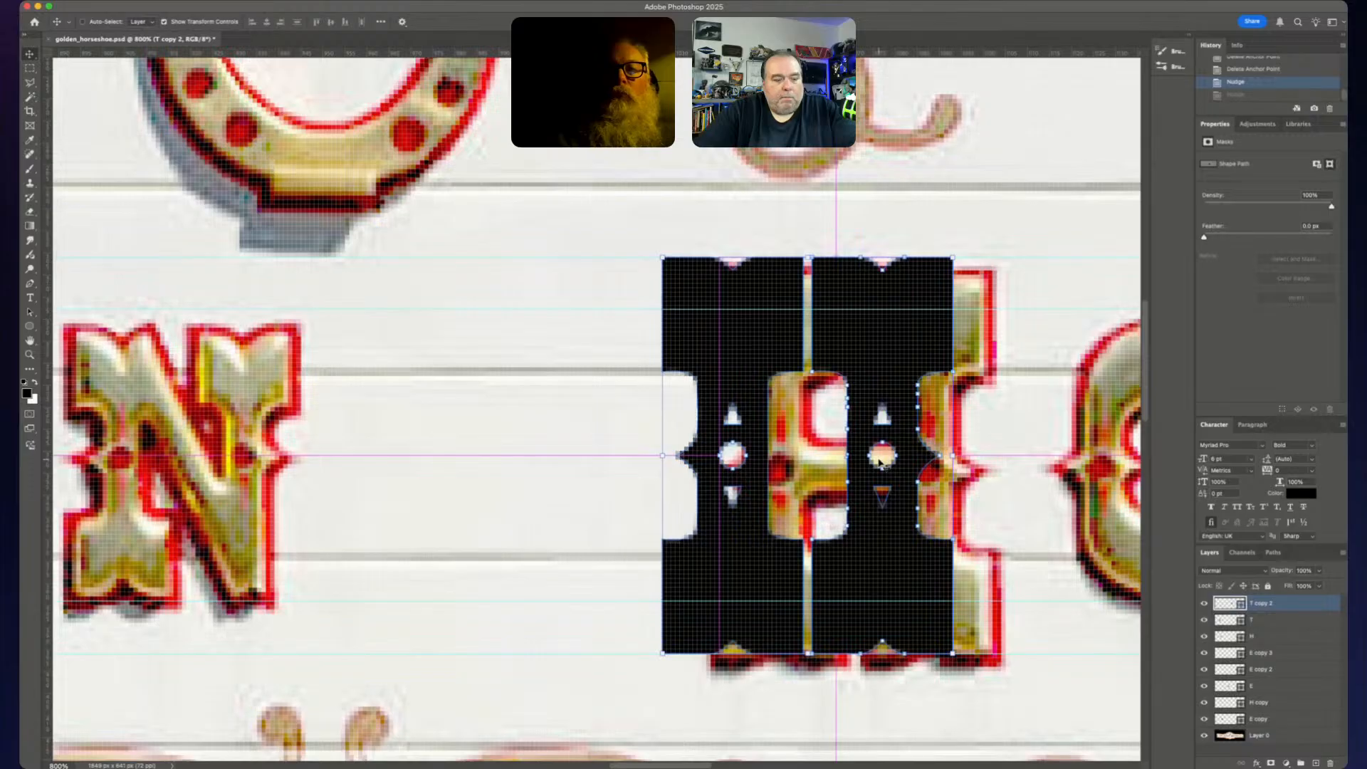
key("ctrl+z")
key("ctrl+z")
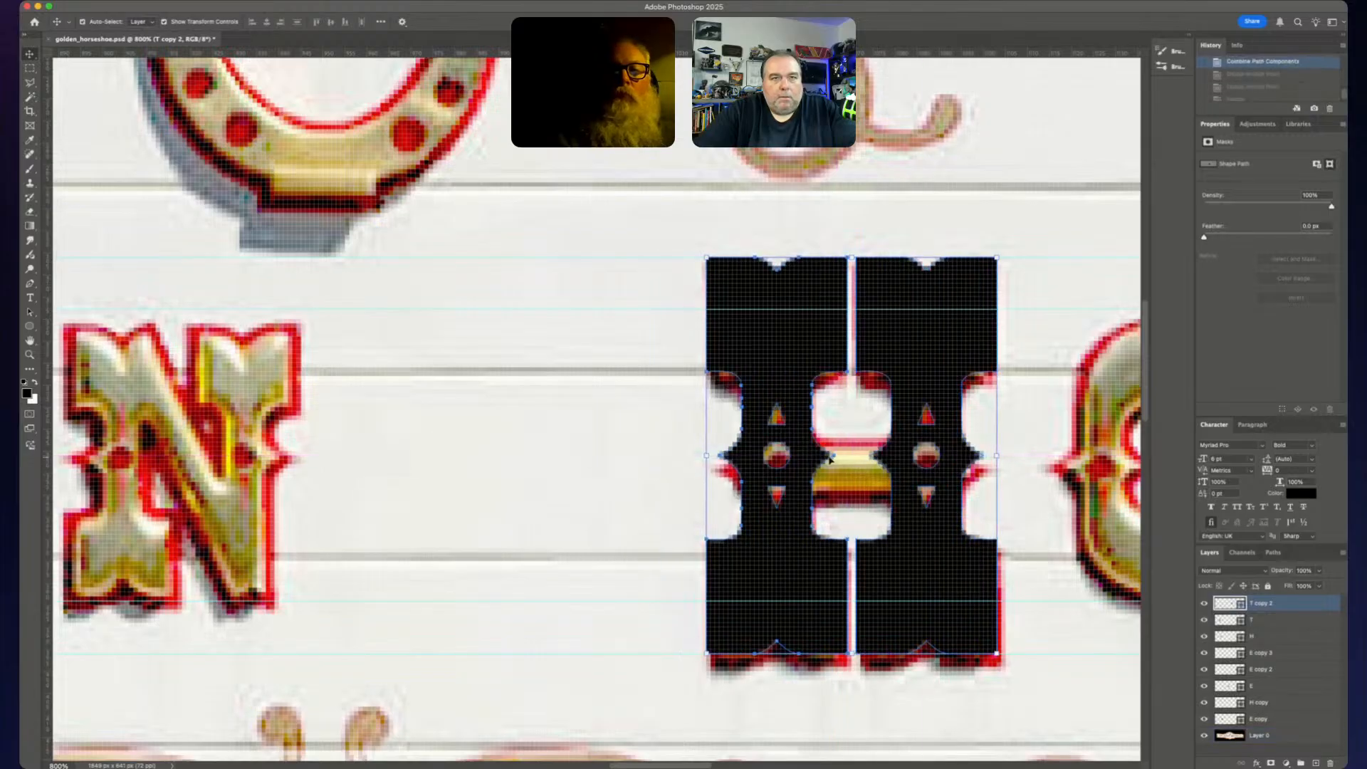
- Nudge the inner anchor point of each large H stem inward and up onto the crossbar's upper corners
left_click_drag(835, 460, 866, 448)
key("super+z")
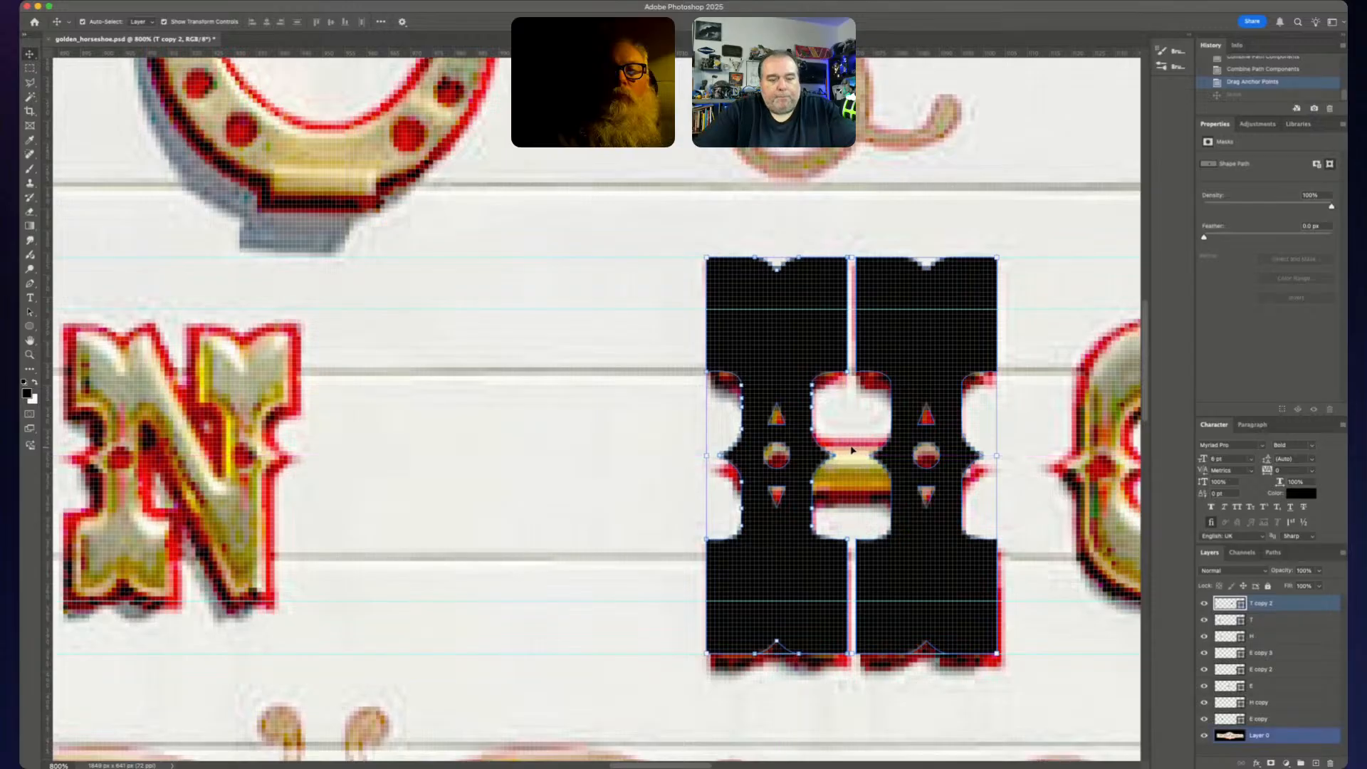
key("p")
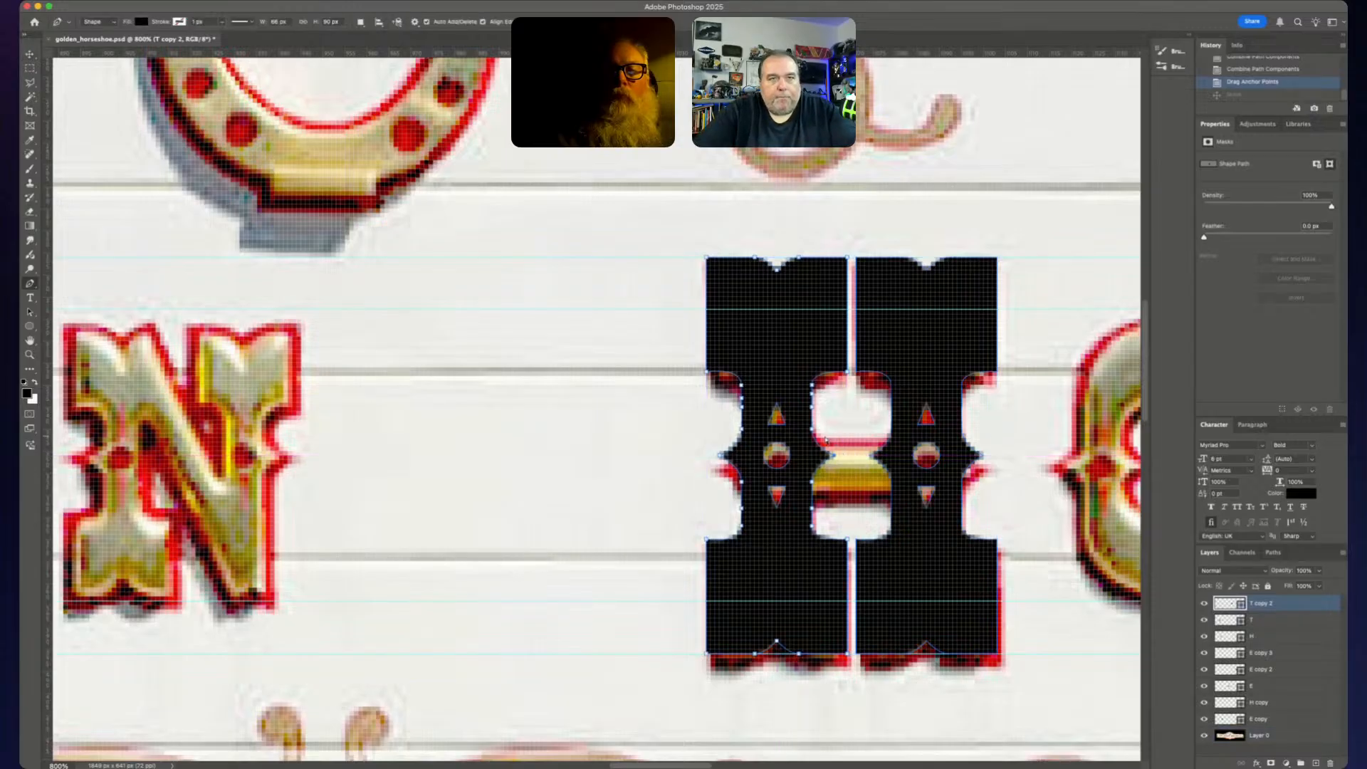
key("Left")
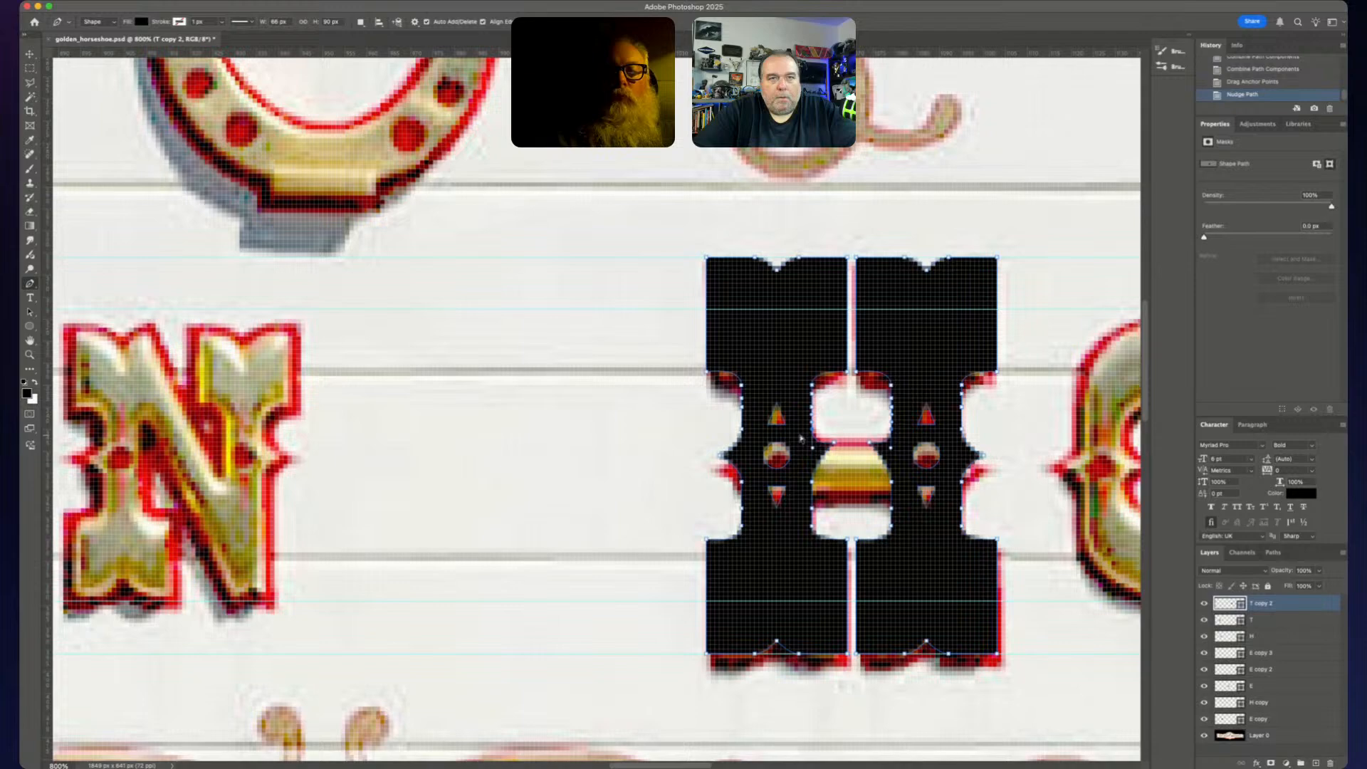
key("Left")
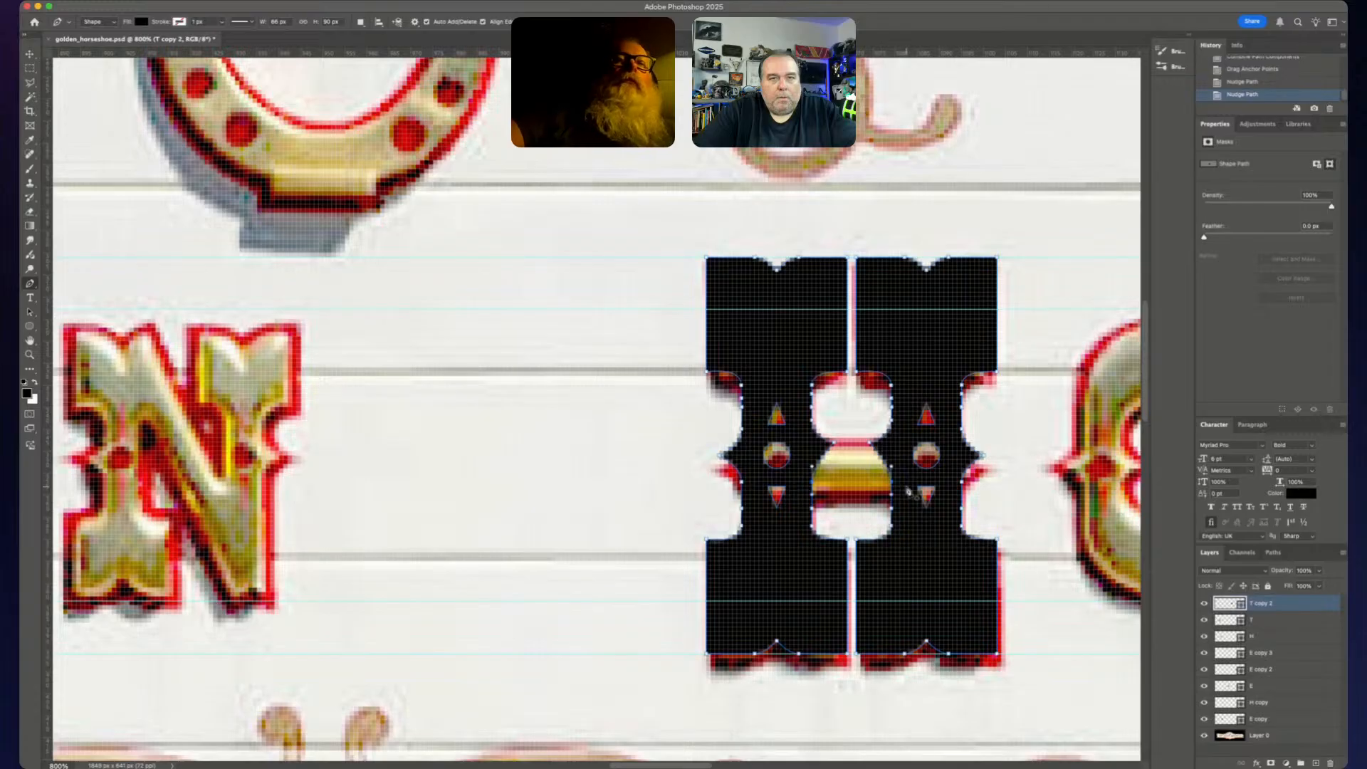
key("Up")
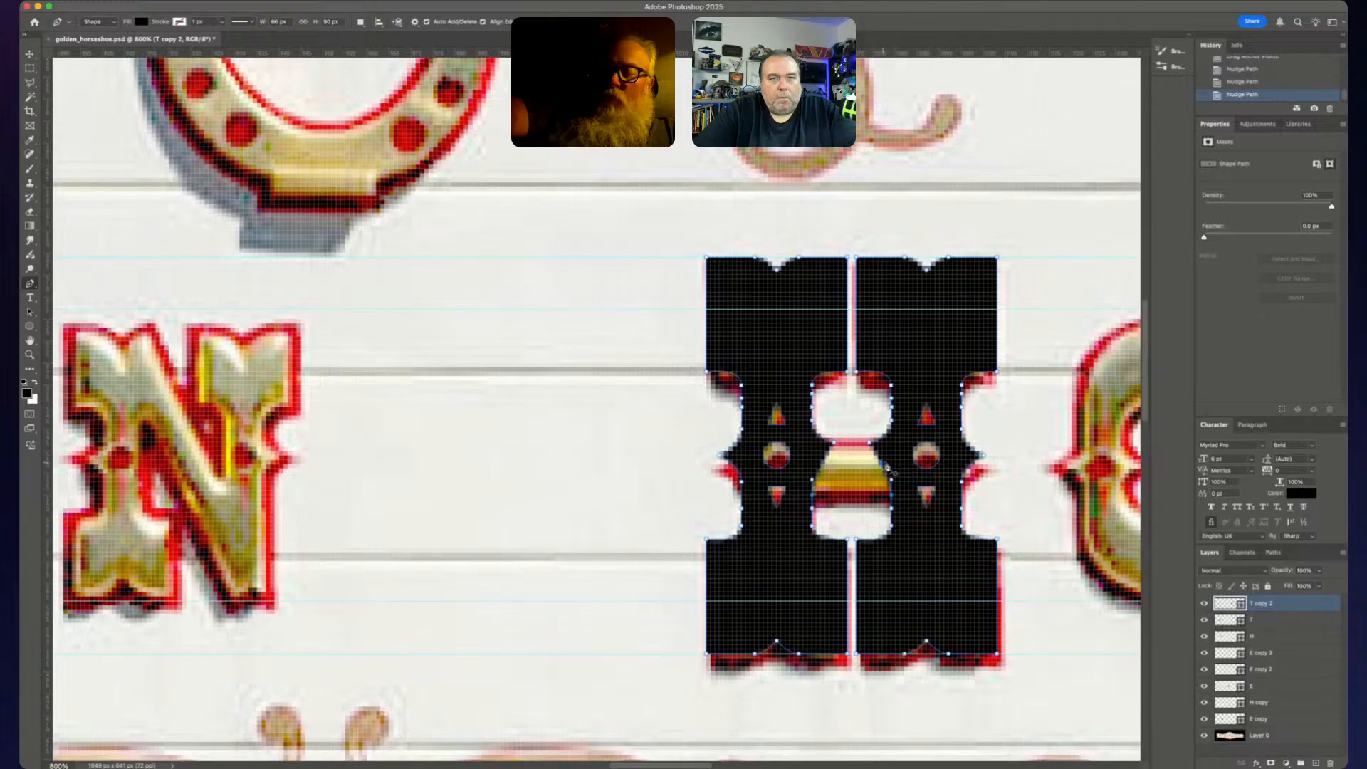
- Add an anchor point on the right H stem's slanted inner edge, convert it to a corner, and nudge it left over the crossbar
key("super+equal")
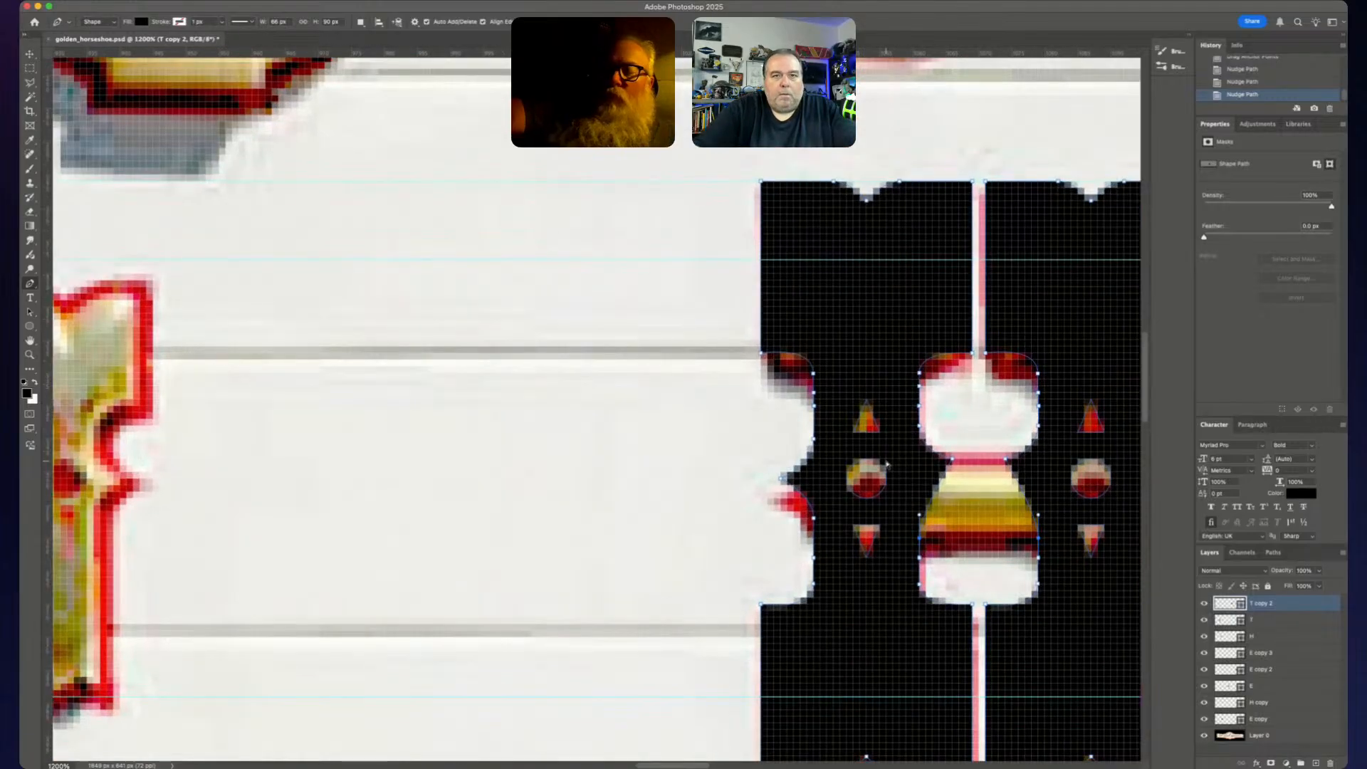
scroll(815, 563, "right", 5)
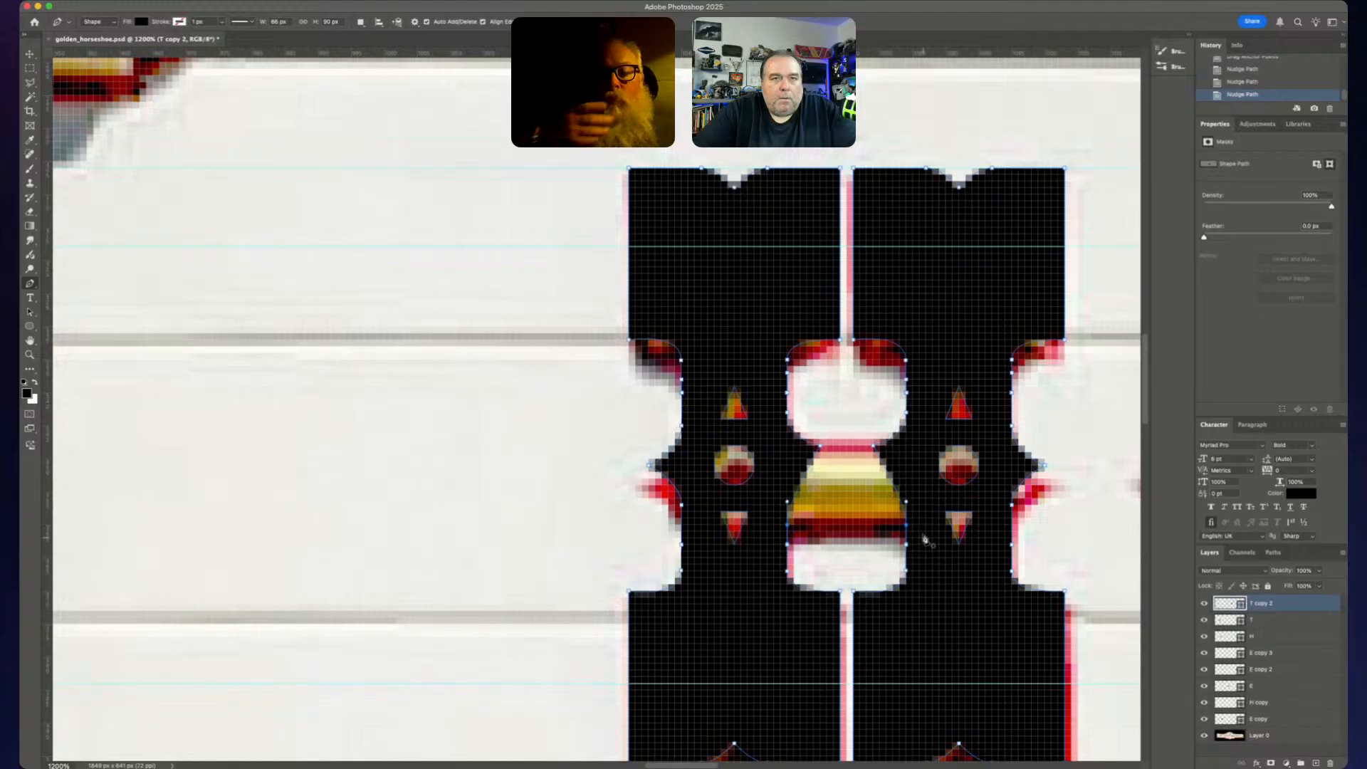
left_click(890, 478)
left_click(900, 486, "alt")
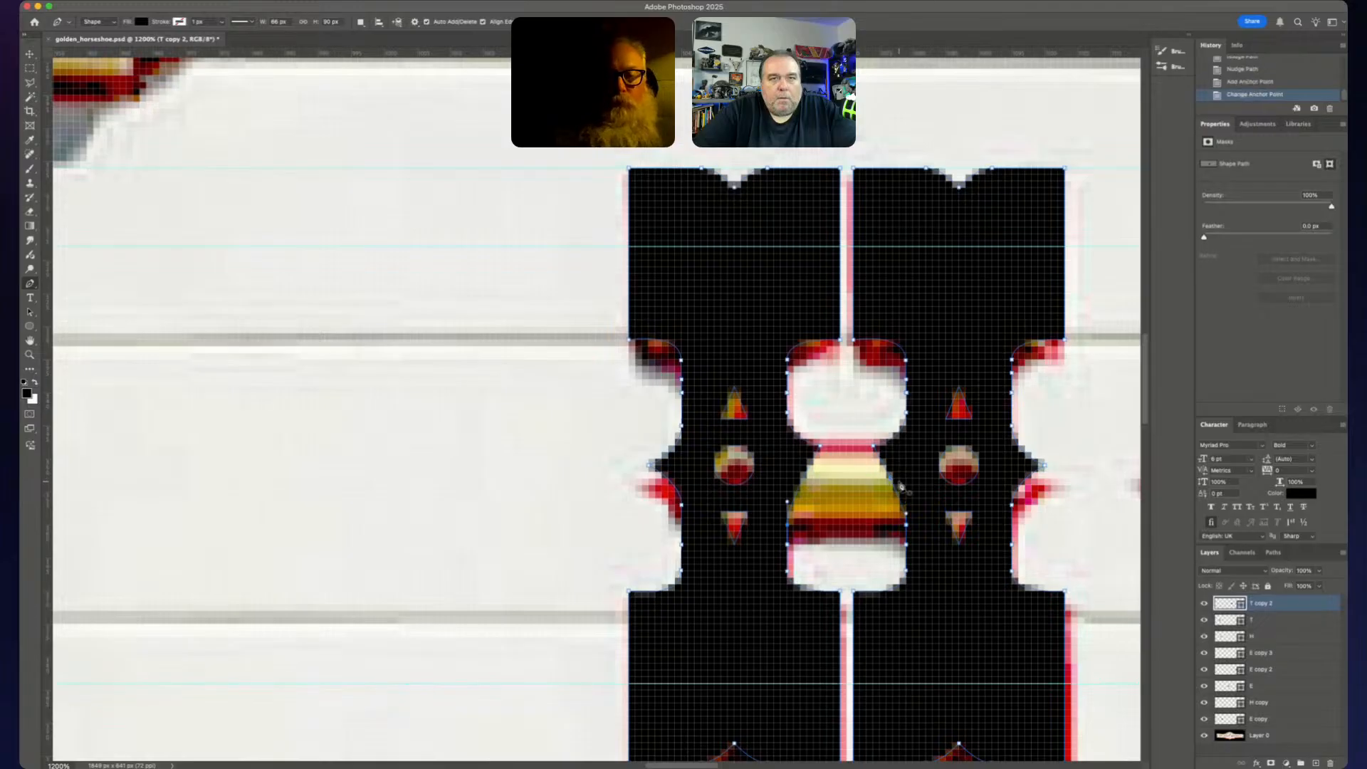
key("Right")
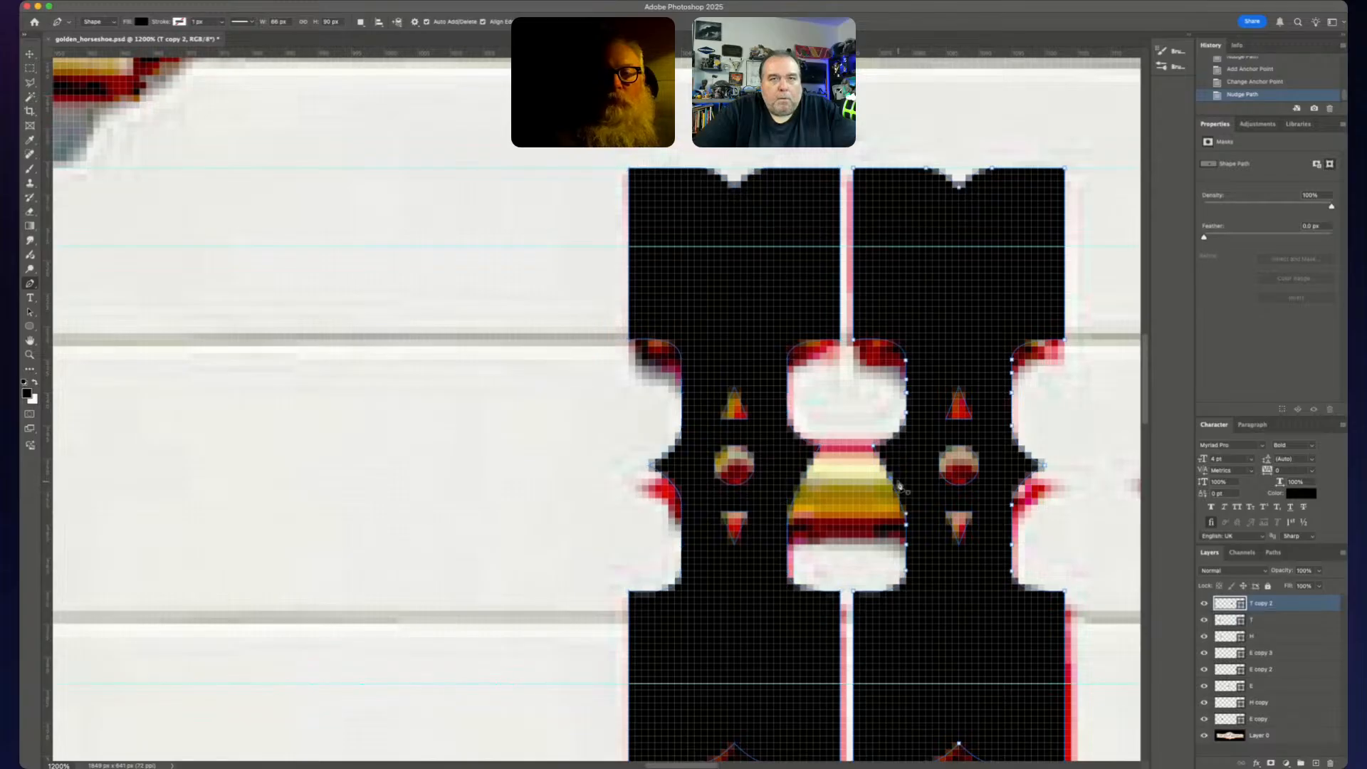
left_click(891, 480, "alt")
key("Left")
key("Left")
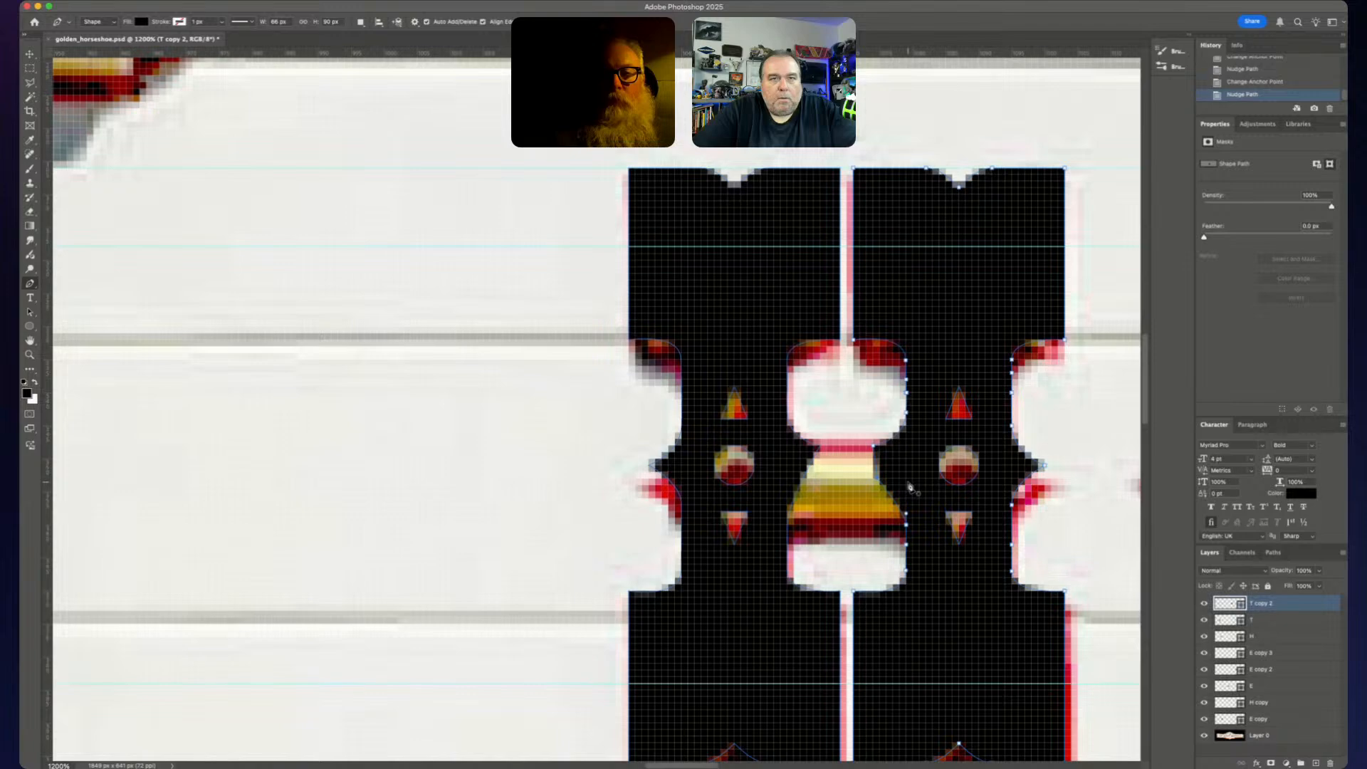
- Nudge the new corner point of the right stem down to the crossbar's lower edge
key("Down")
key("Down")
key("Down")
key("Down")
key("Down")
key("Down")
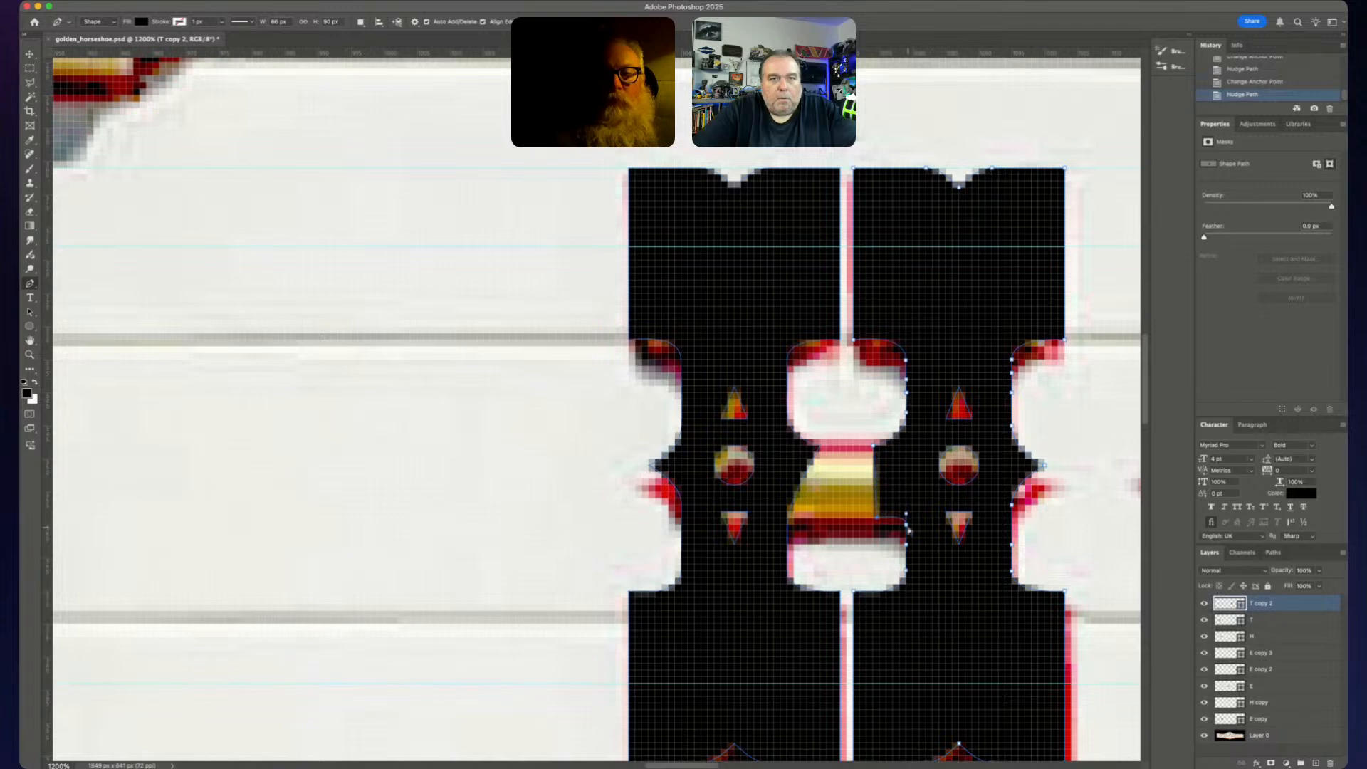
key("Down")
key("Down")
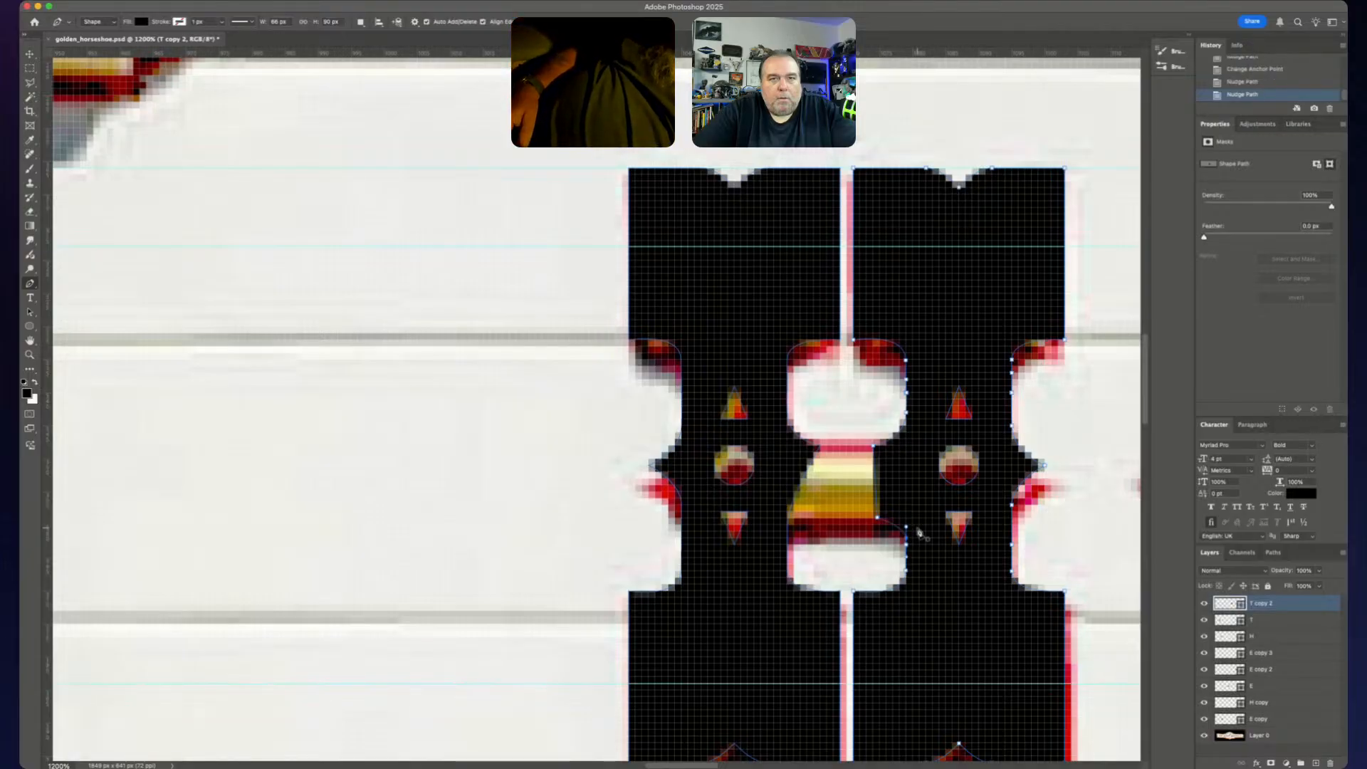
- Adjust the curve handles on the right stem's inner edge above and below the crossbar, and align the lower crossbar corner point
left_click_drag(919, 533, 905, 518)
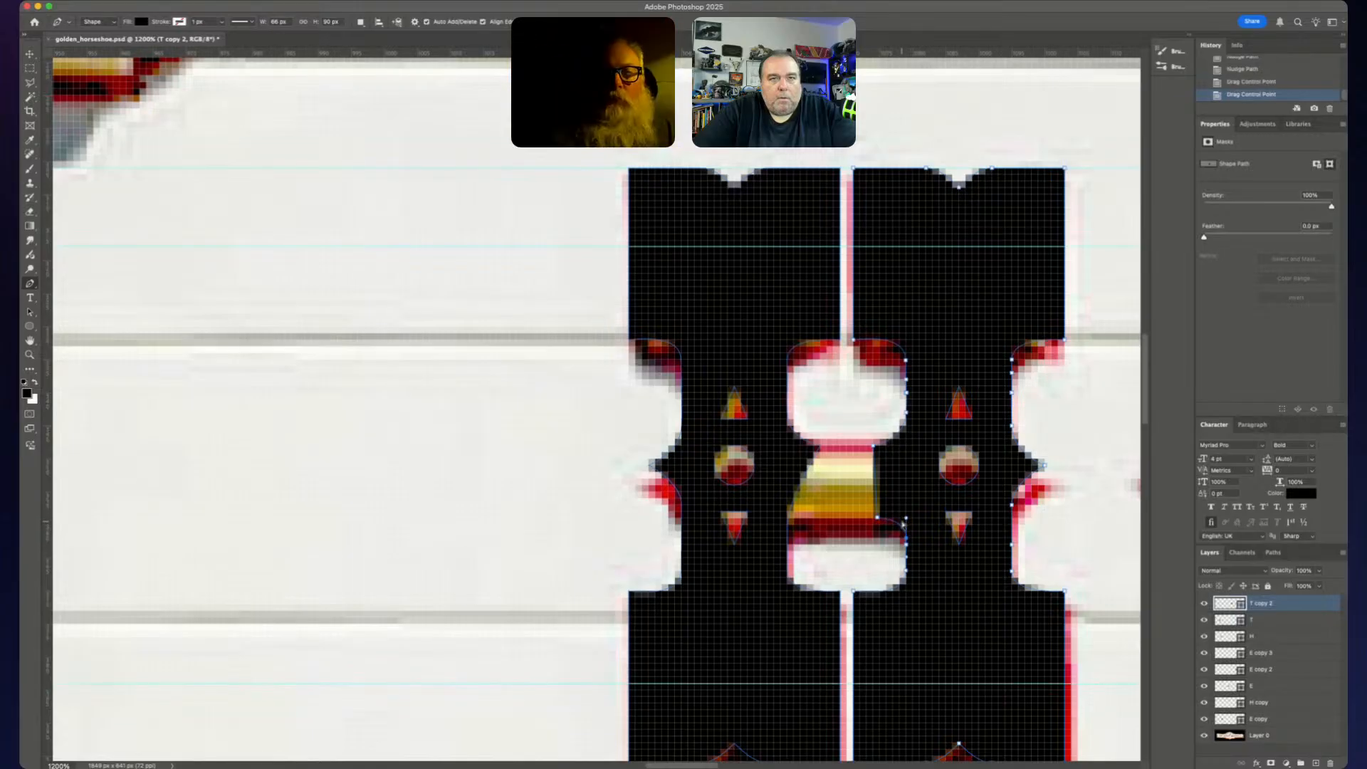
left_click_drag(906, 433, 907, 448)
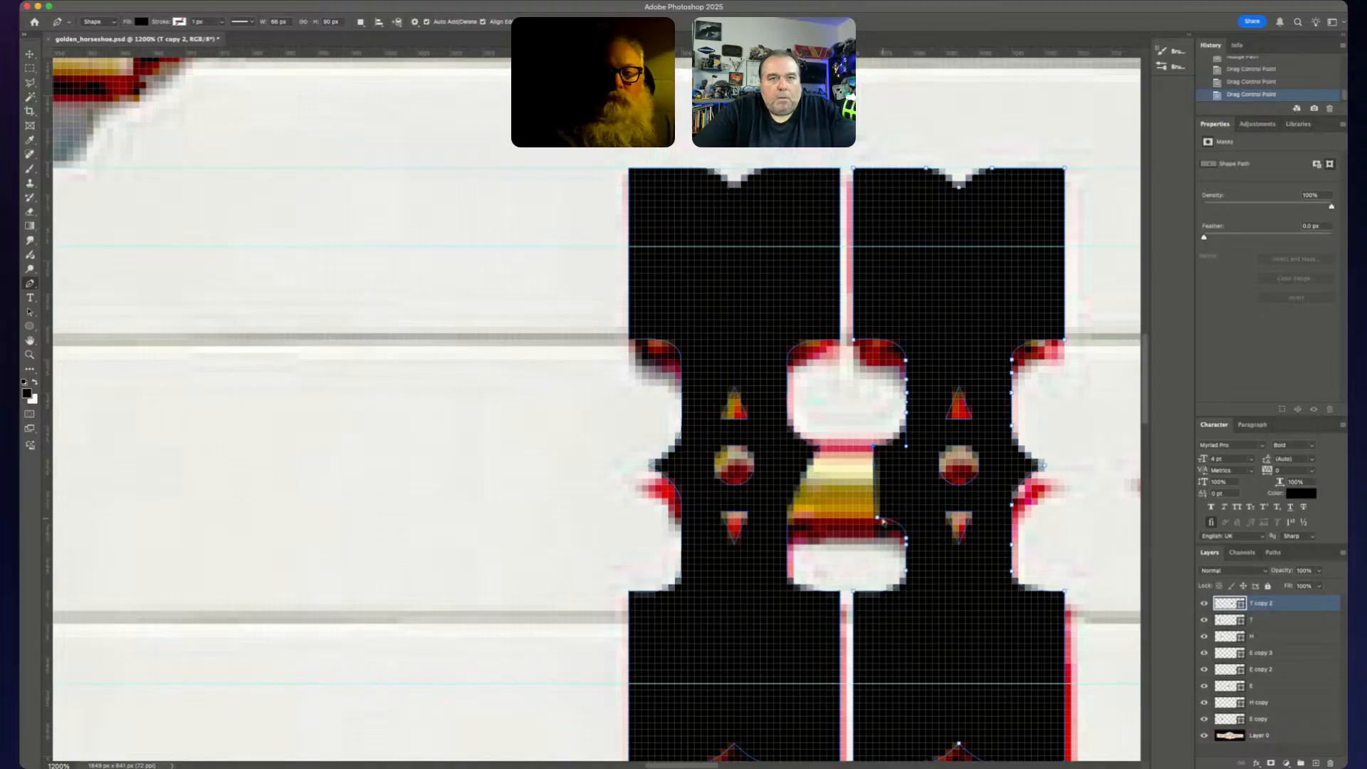
left_click_drag(877, 519, 878, 522)
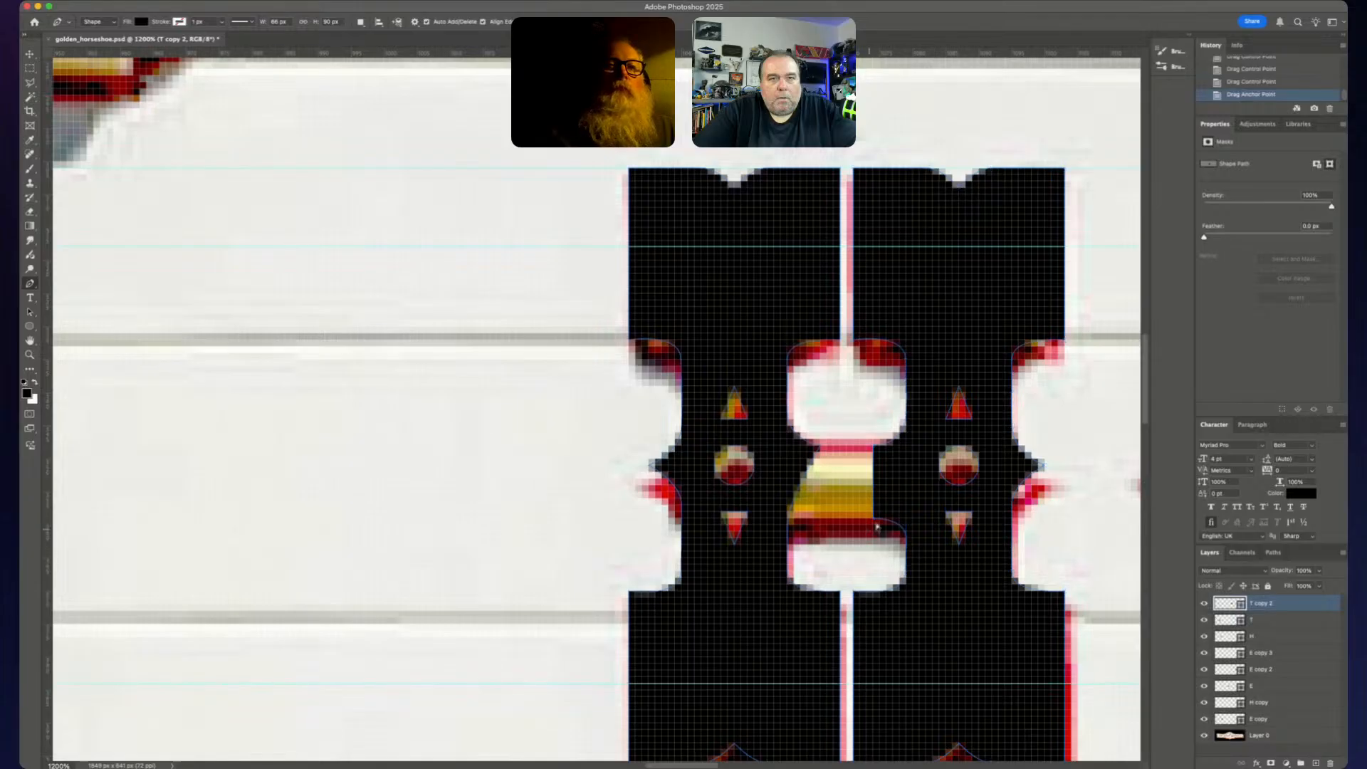
key("Up")
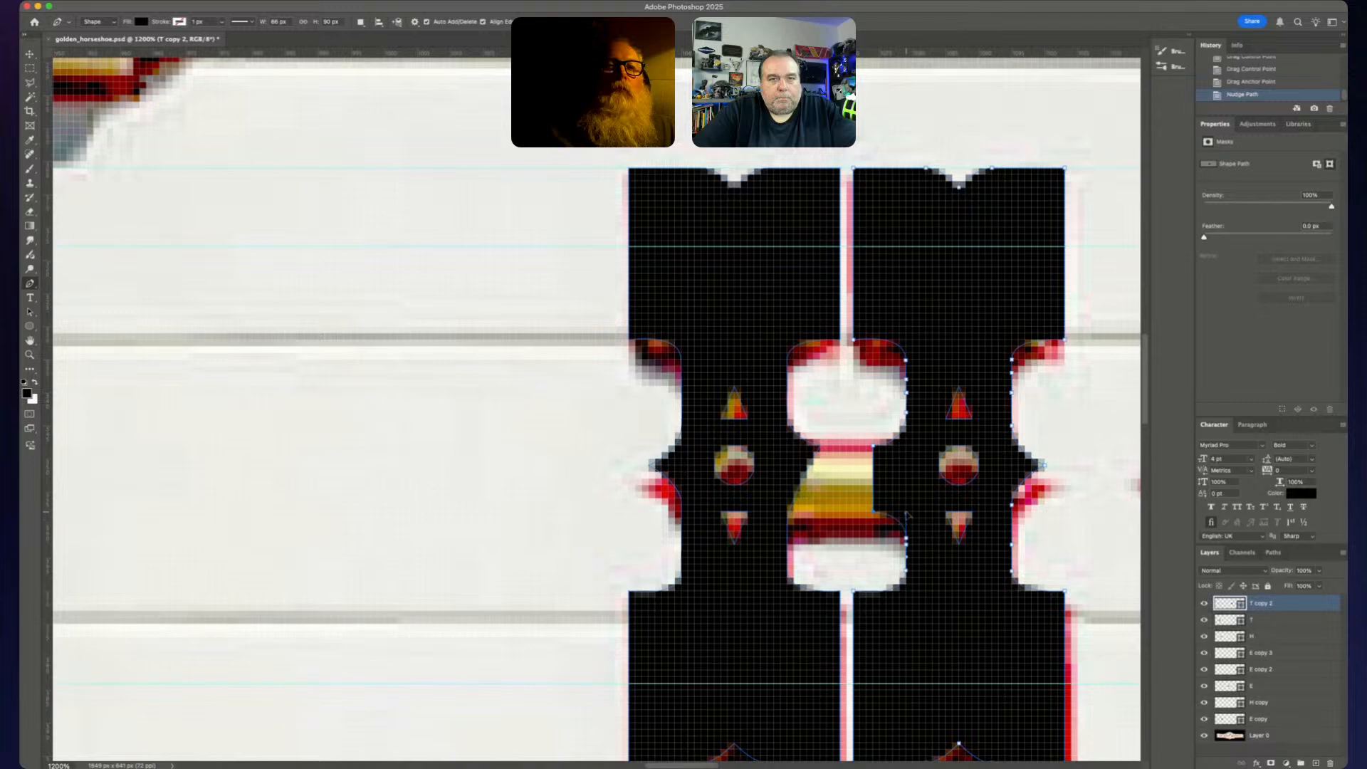
left_click_drag(907, 512, 907, 512)
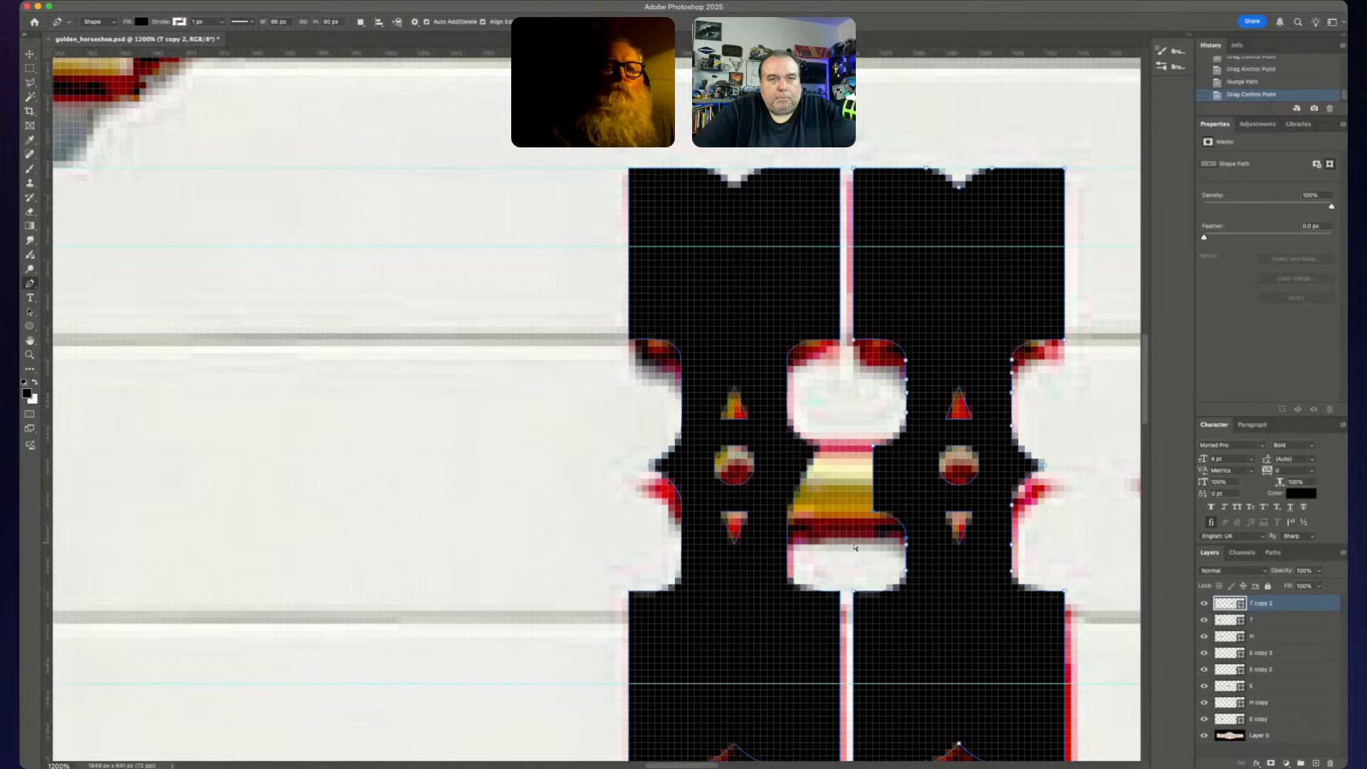
key("Down")
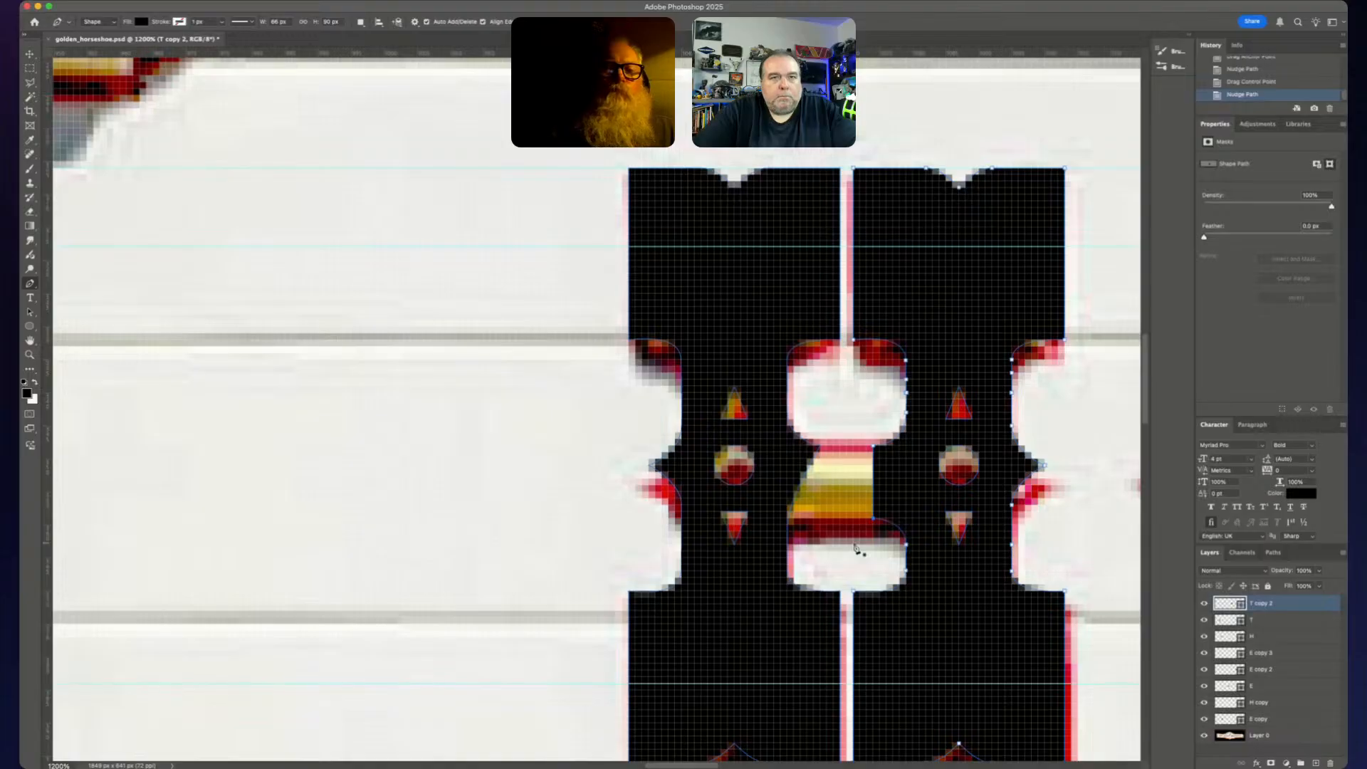
key("v")
key("Down")
key("Down")
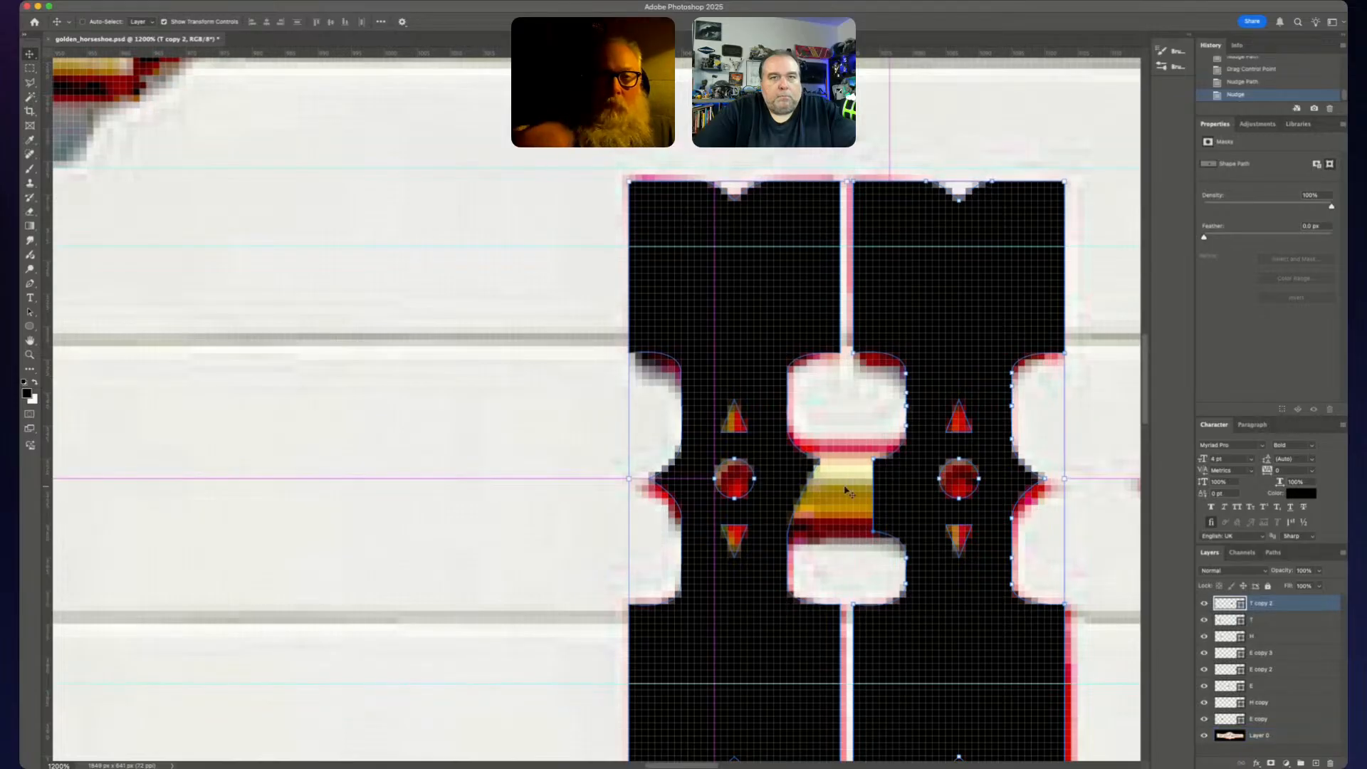
left_click_drag(849, 487, 896, 447)
key("super+z")
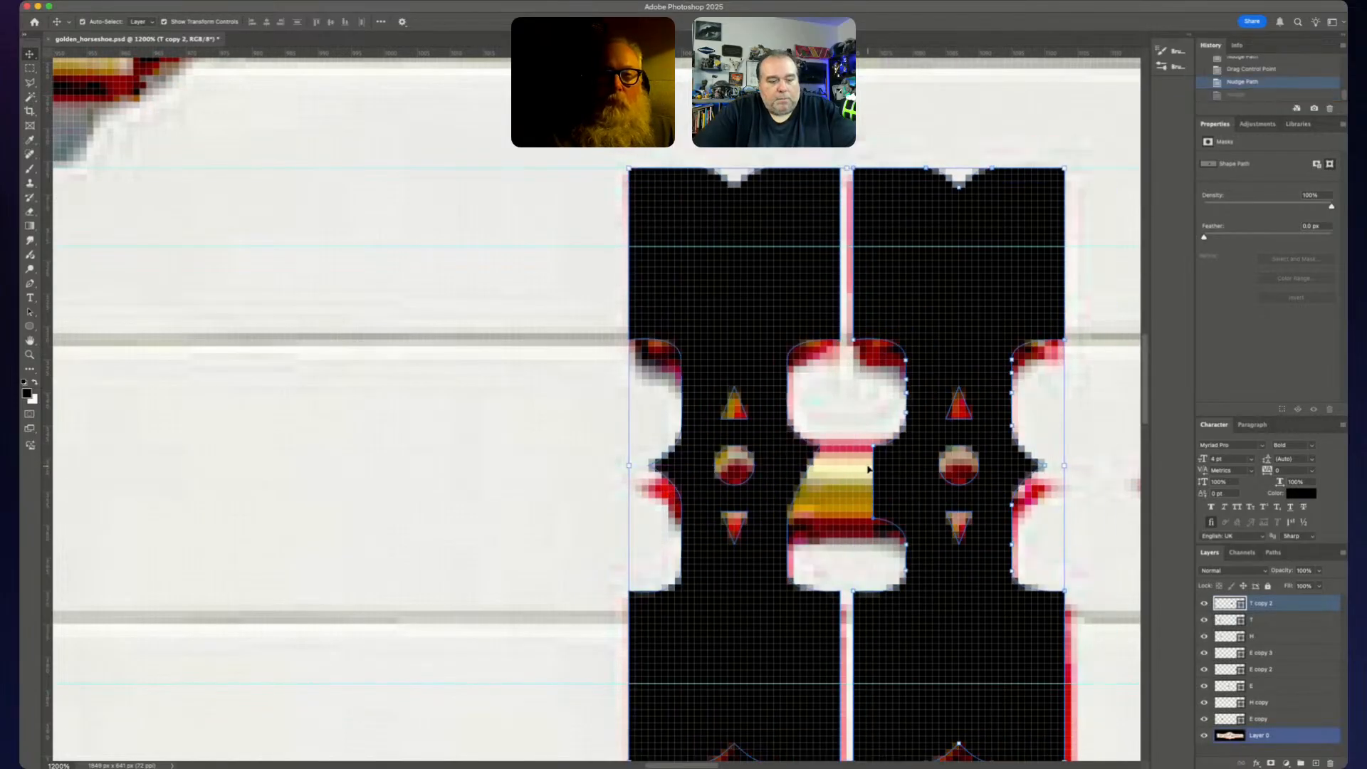
- Nudge the right stem's upper crossbar corner up and its lower crossbar corner down
key("p")
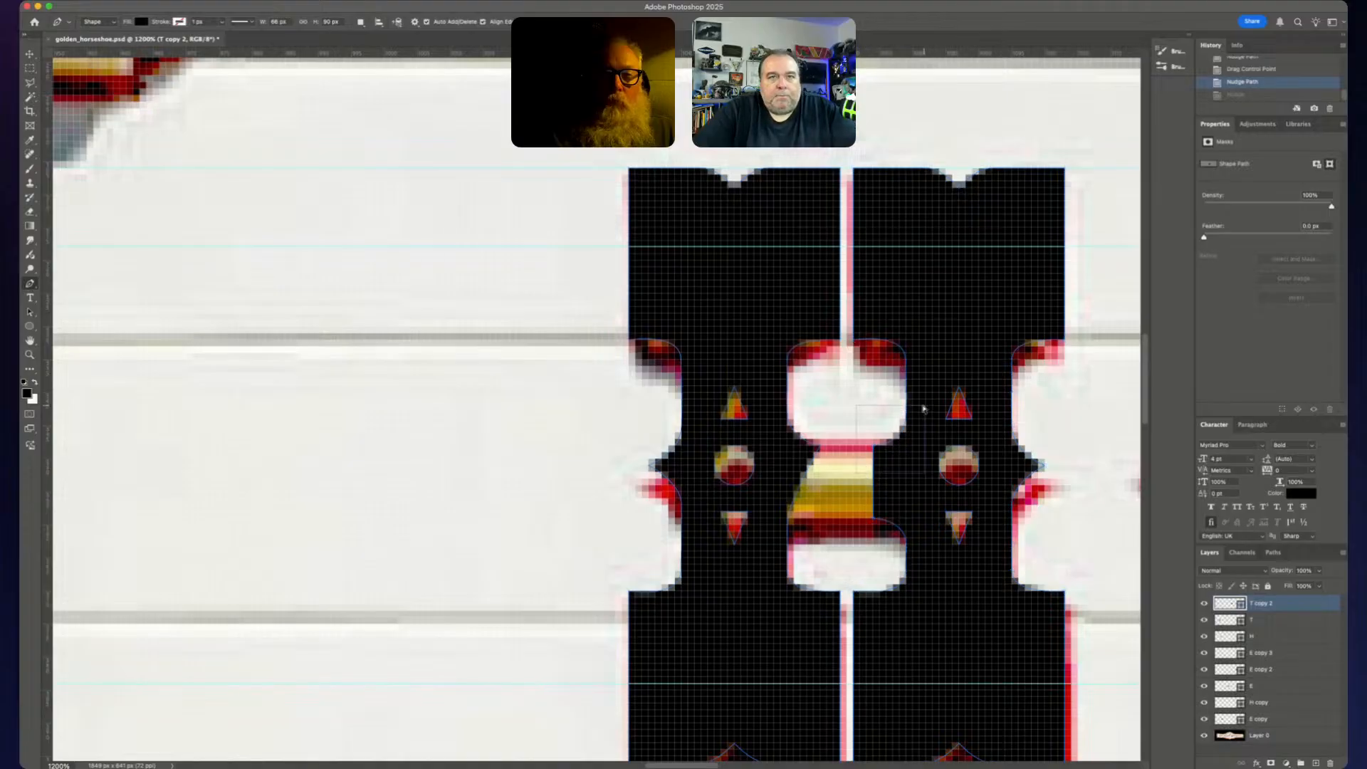
key("Up")
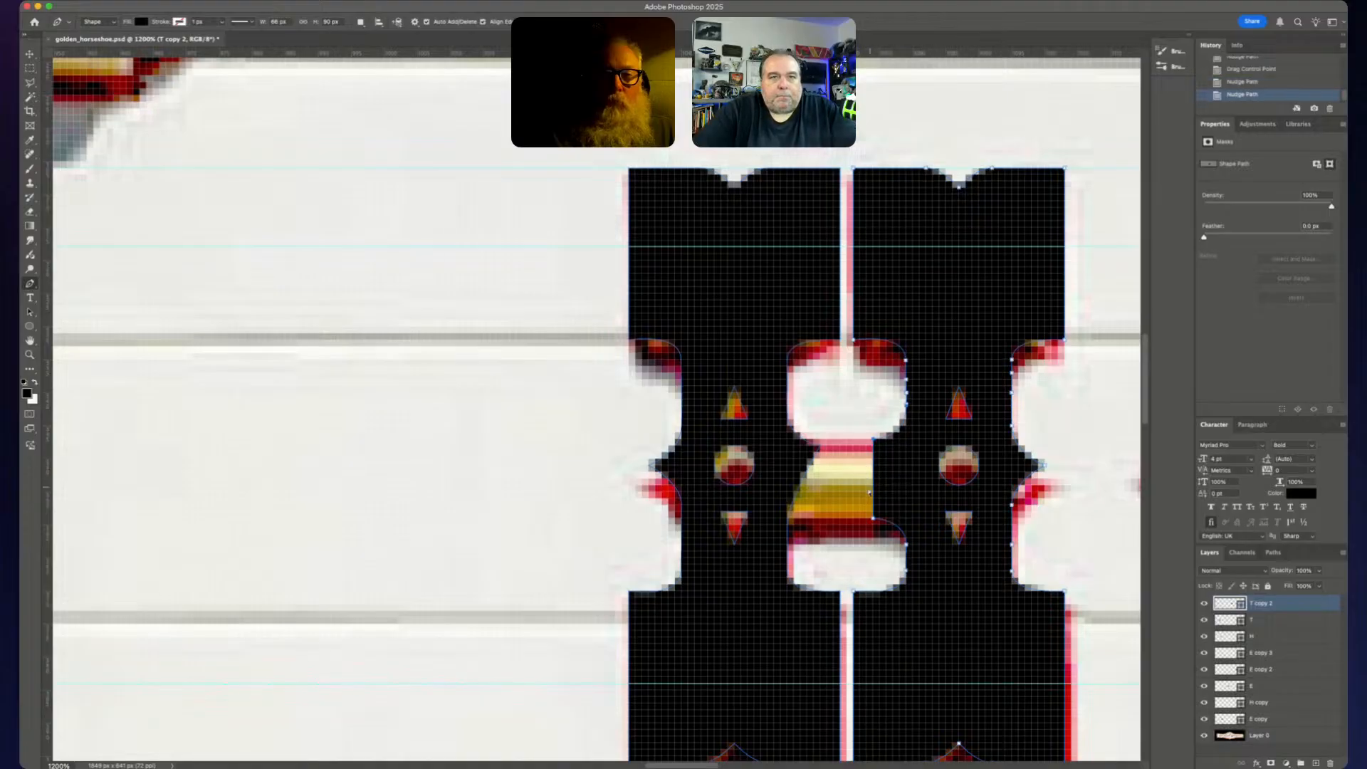
key("Down")
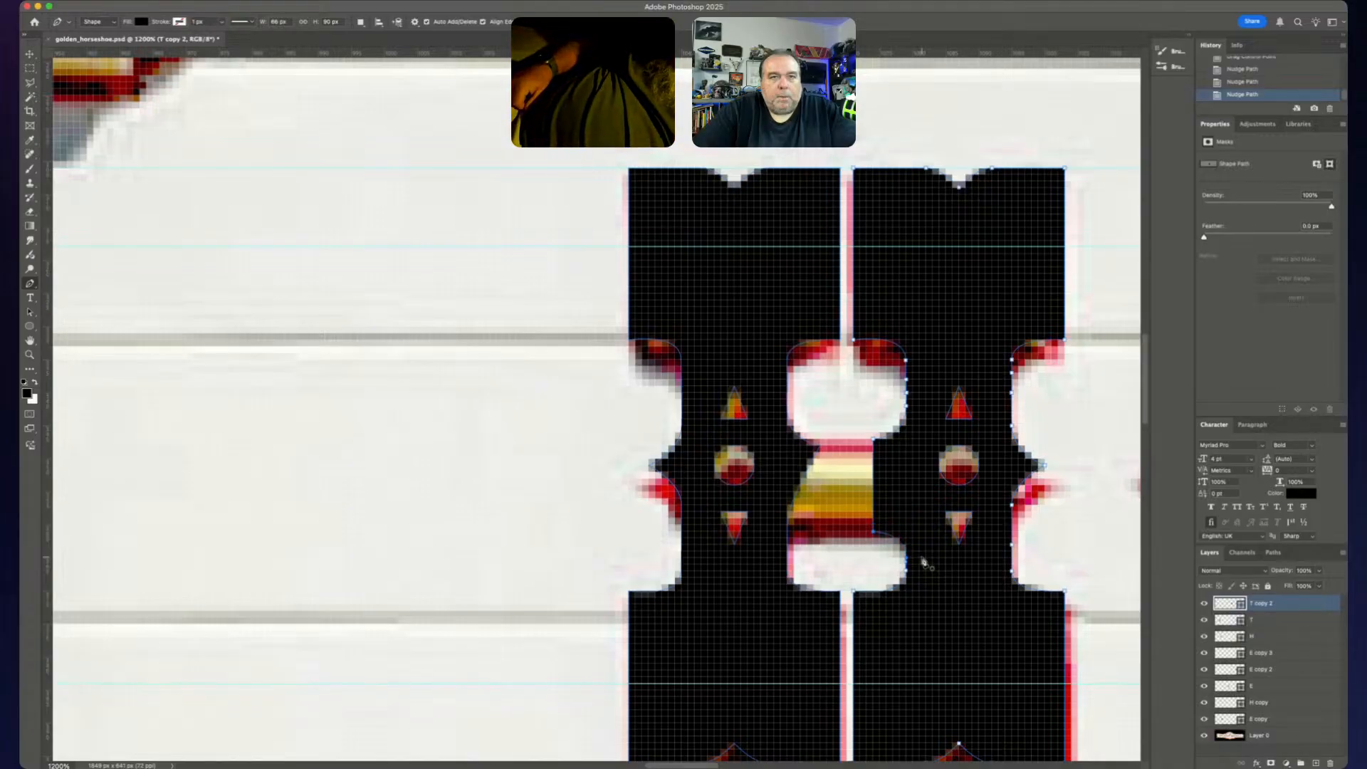
- Nudge the whole H shape down so it sits over the sign's crossbar and stem cutouts
key("v")
key("Down")
key("Down")
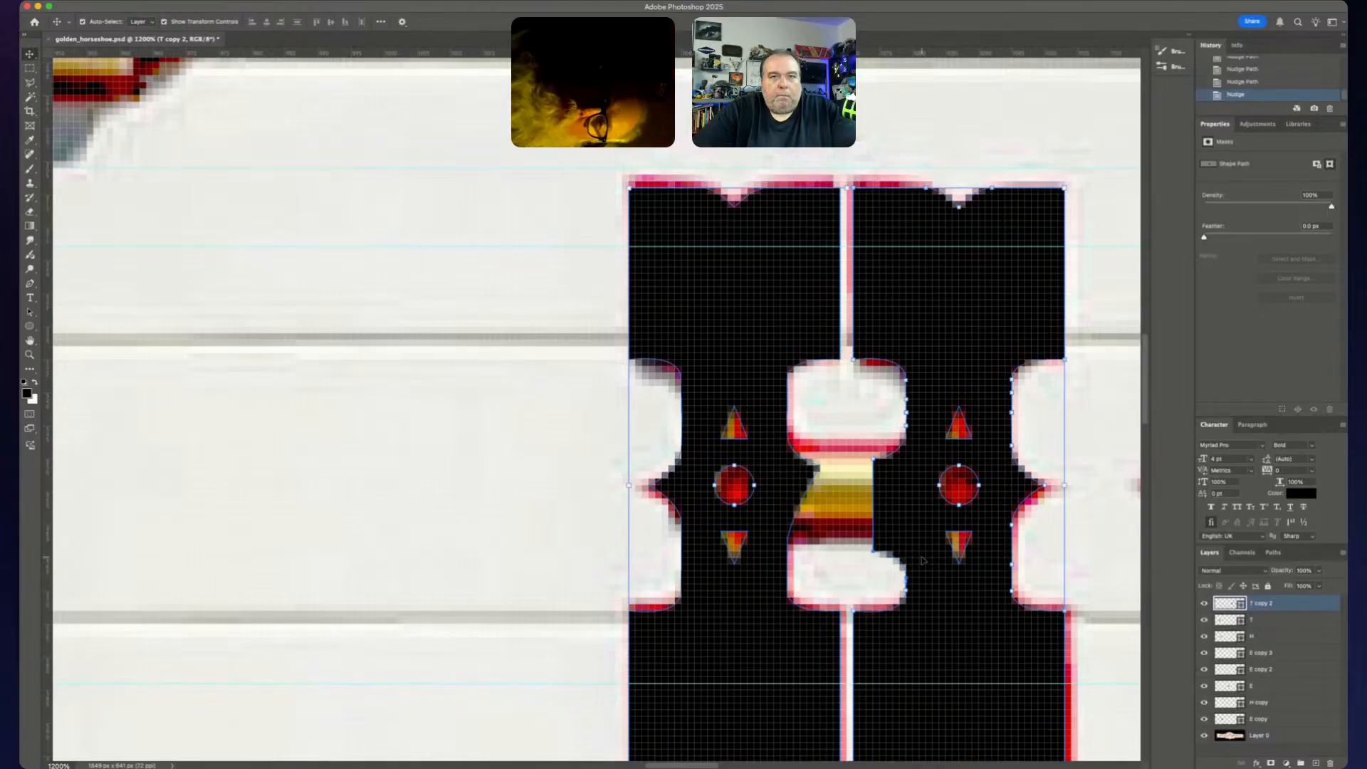
- Nudge the right stem's crossbar corner points up to match the sign's crossbar, and extend the handle of the curve below it
key("p")
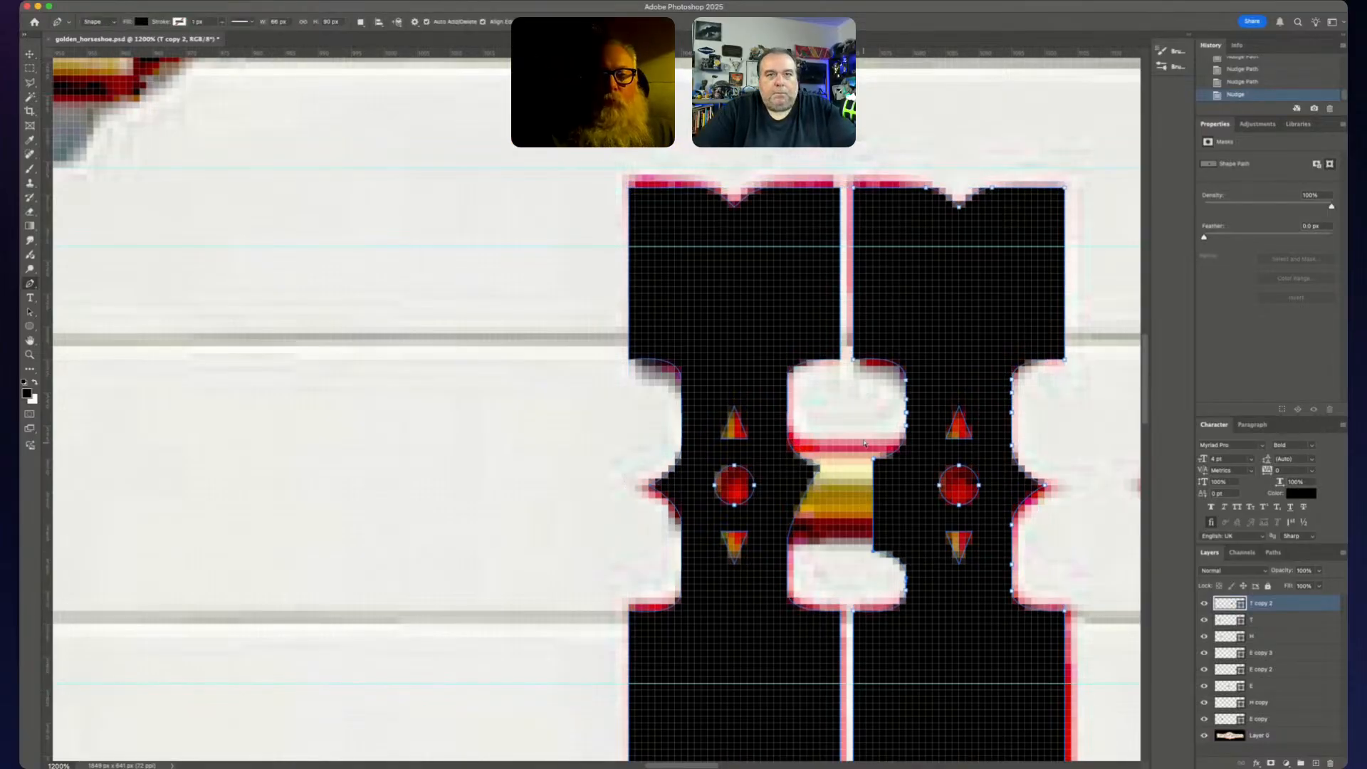
left_click_drag(856, 425, 923, 592)
key("Up")
key("Up")
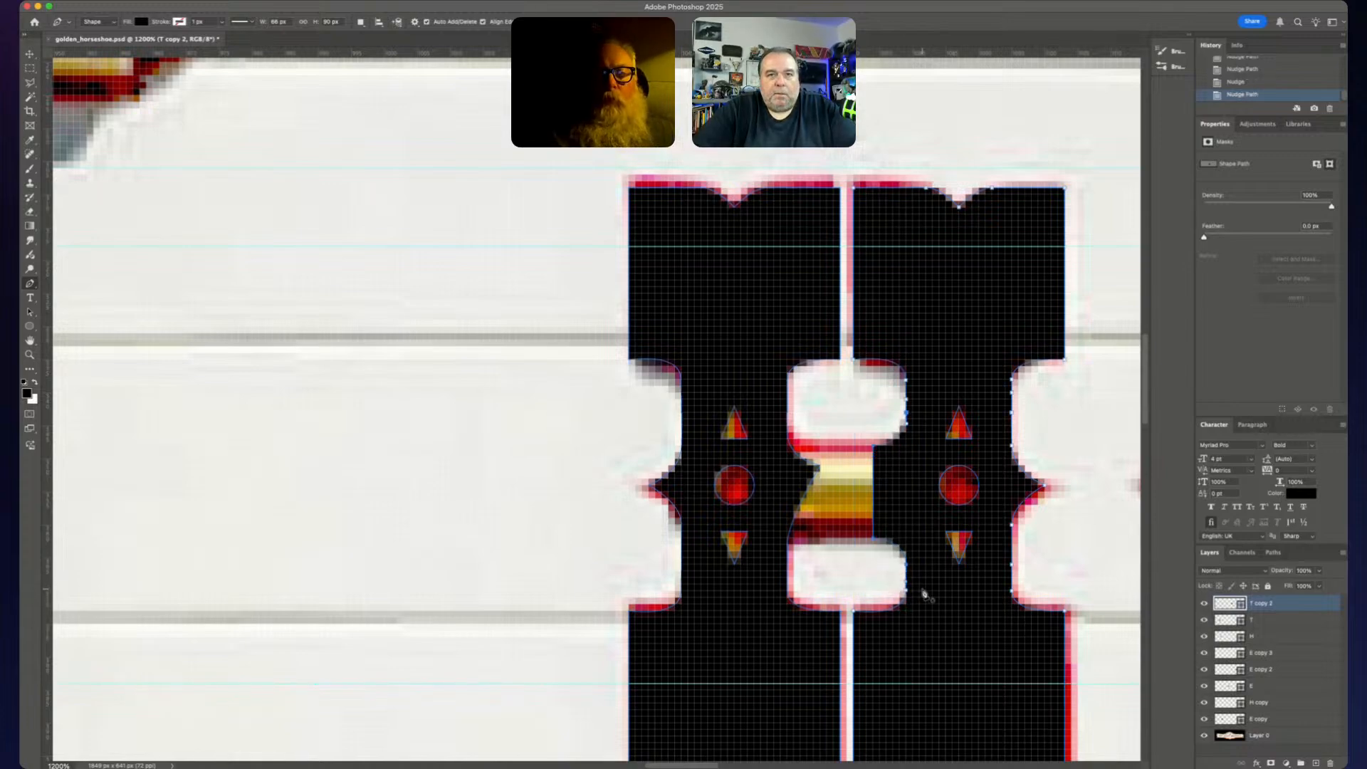
key("Up")
key("Up")
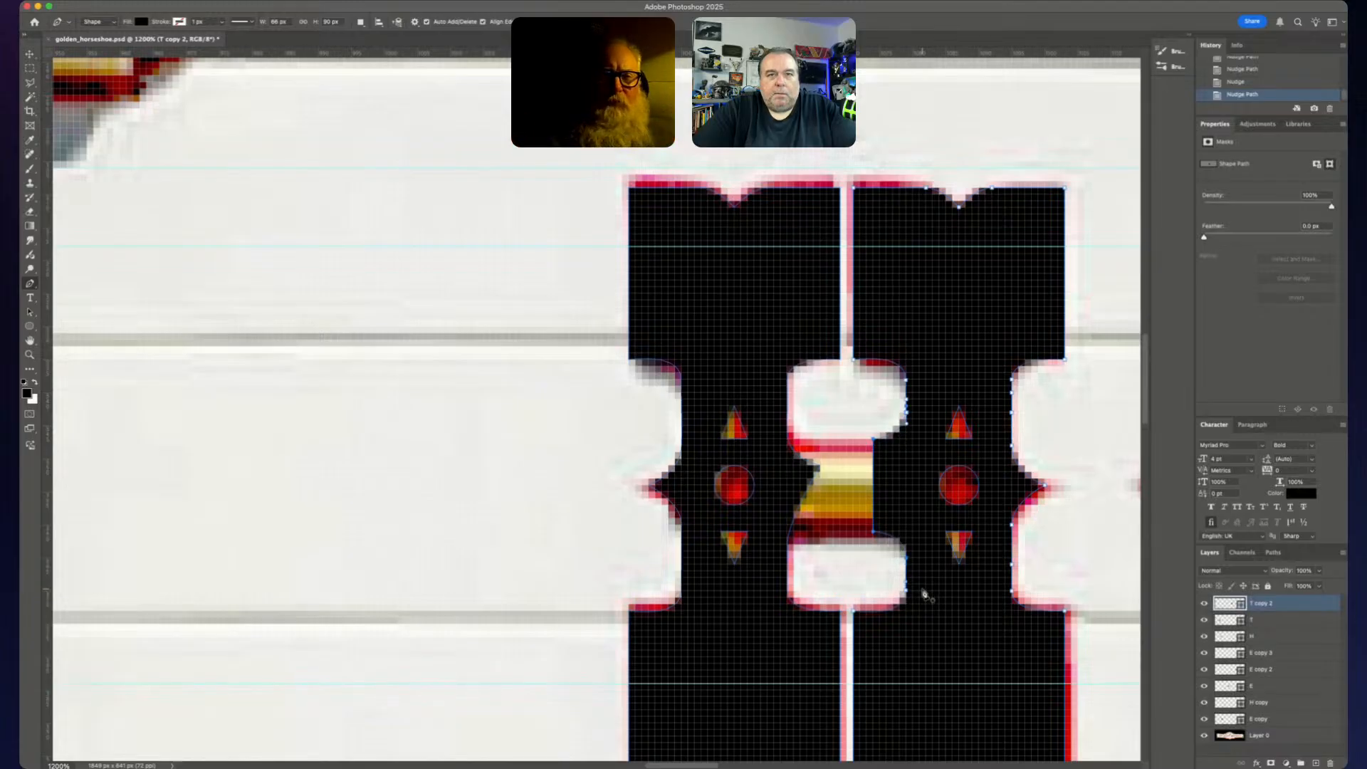
left_click_drag(924, 594, 909, 532)
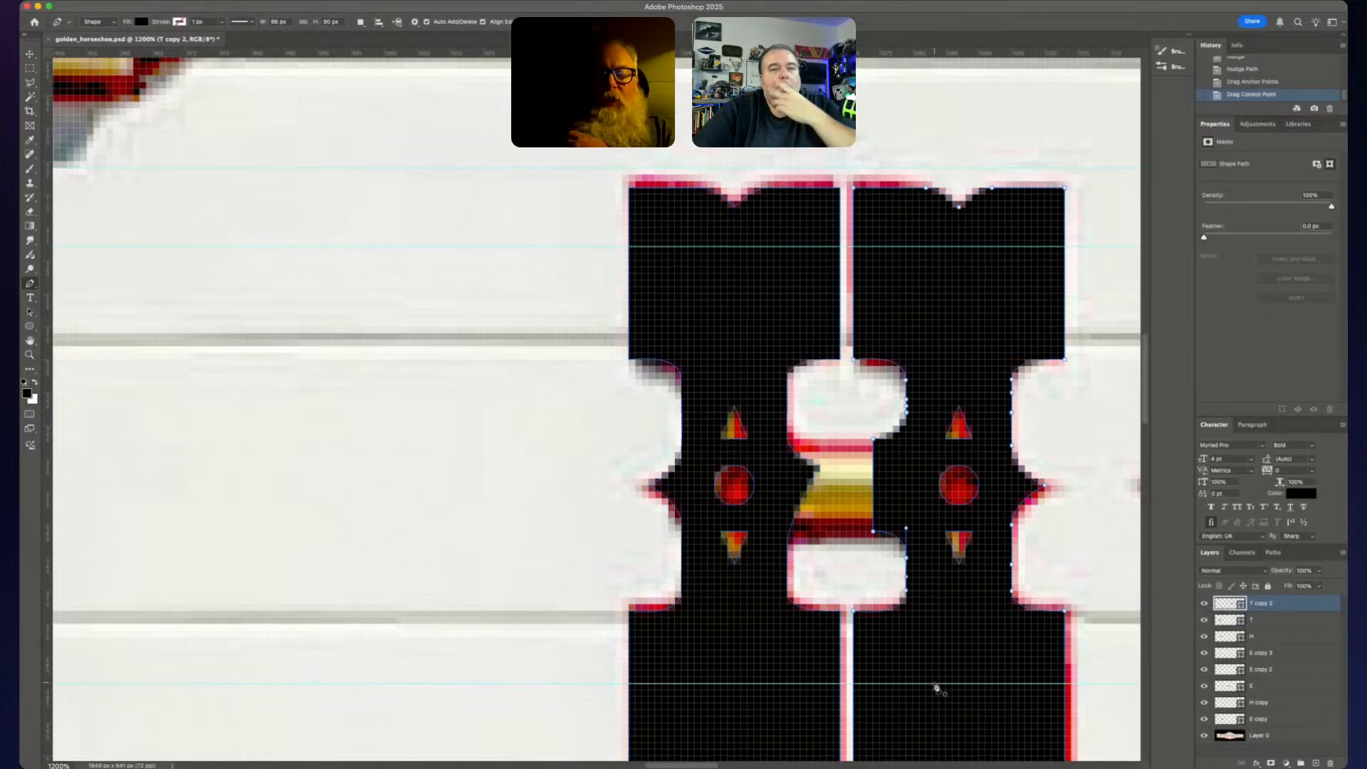
- Nudge the whole H shape back up so its top and bottom edges meet the guides
scroll(937, 688, "right", 5)
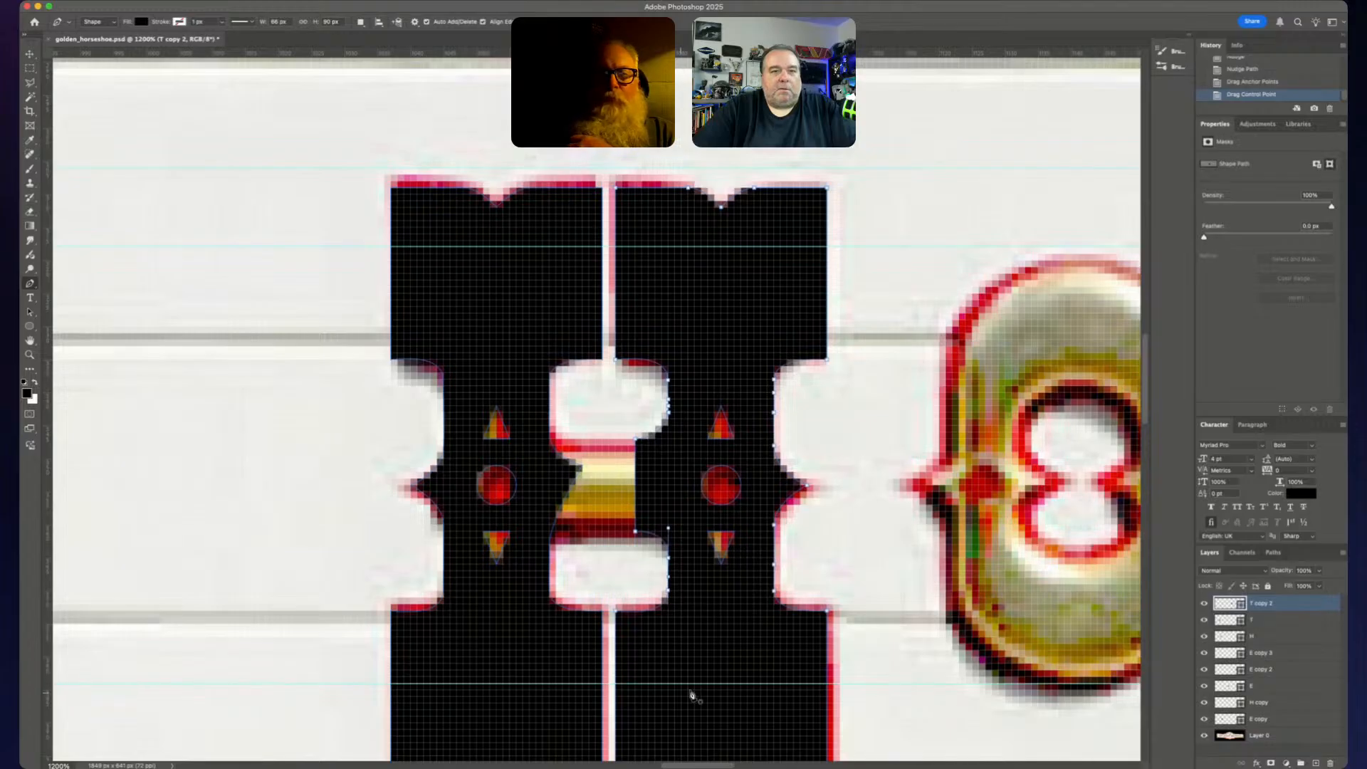
scroll(809, 680, "down", 3)
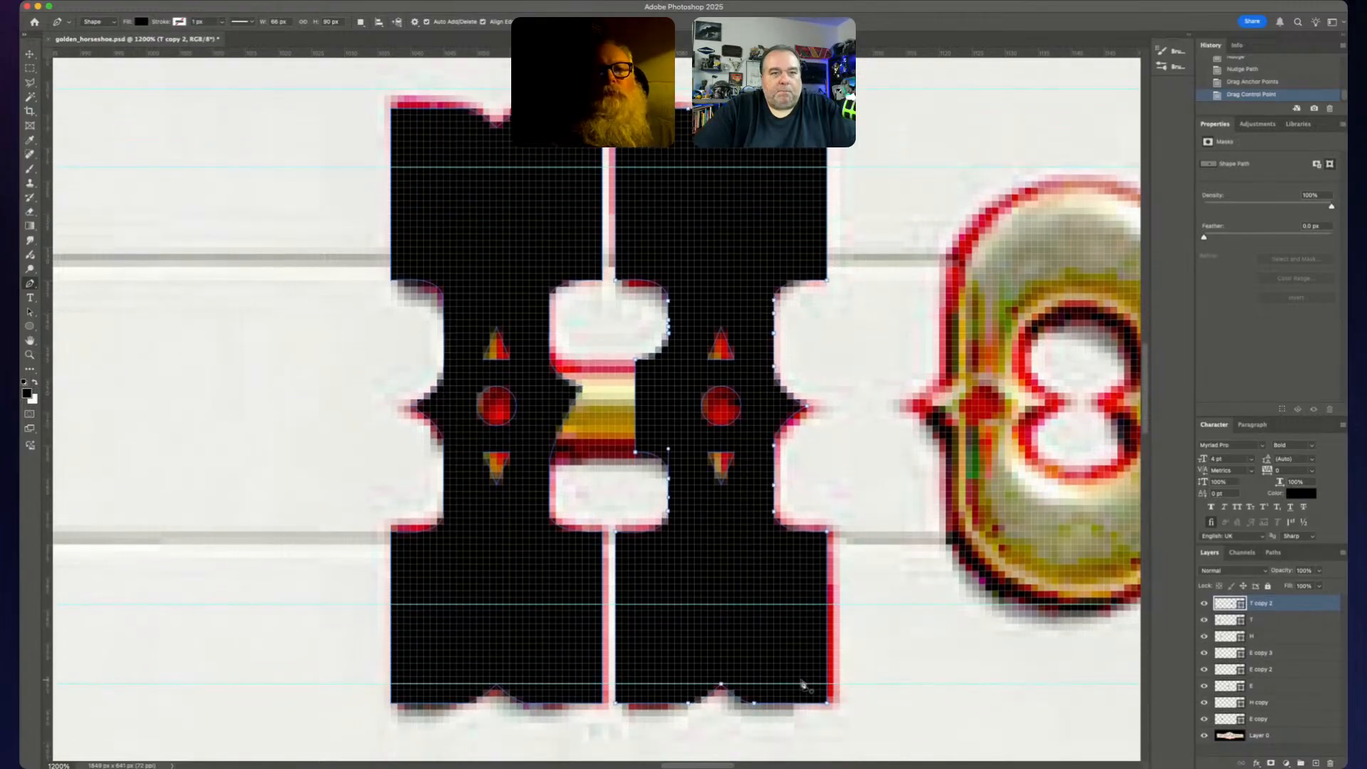
key("v")
key("Up")
key("Up")
key("Up")
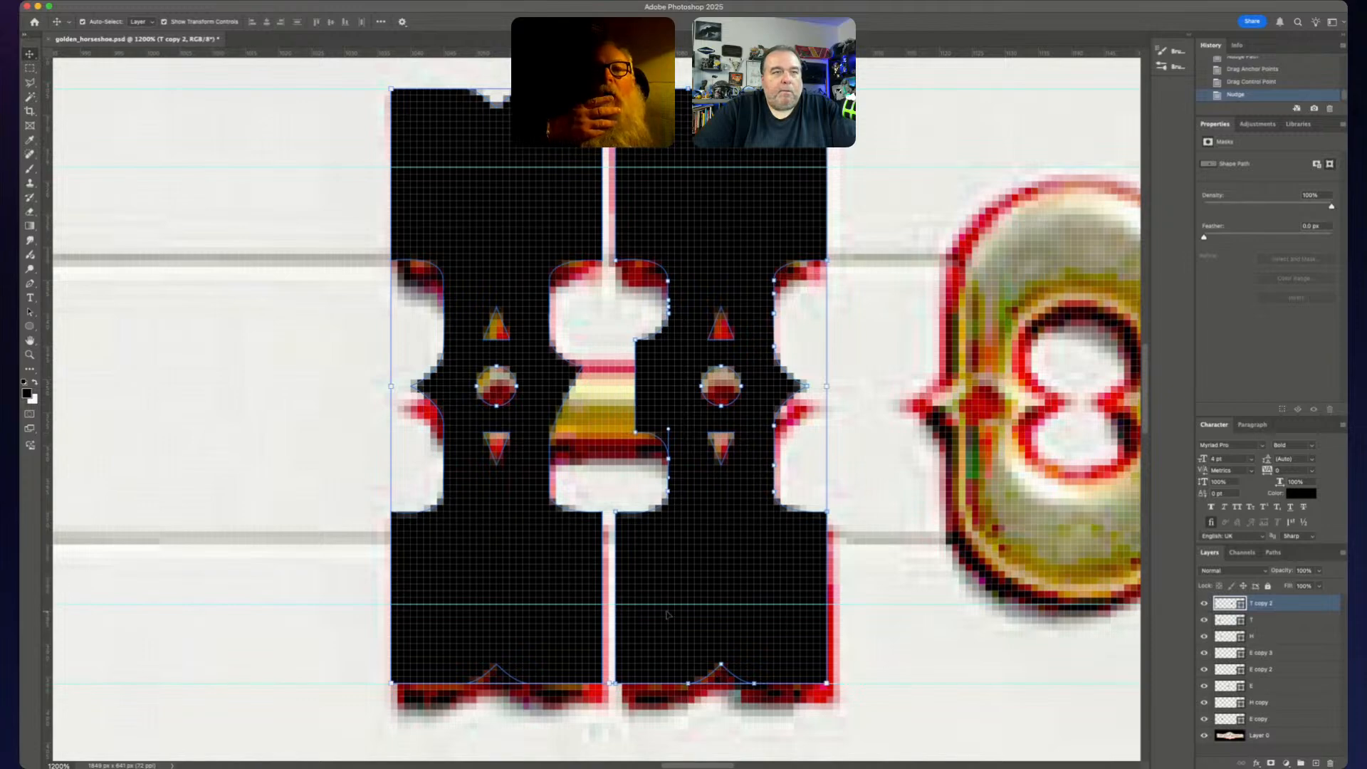
- Adjust the curve handle above the crossbar on the right stem's inner edge, and select the left stem's path
scroll(668, 614, "left", 3)
scroll(857, 591, "up", 2)
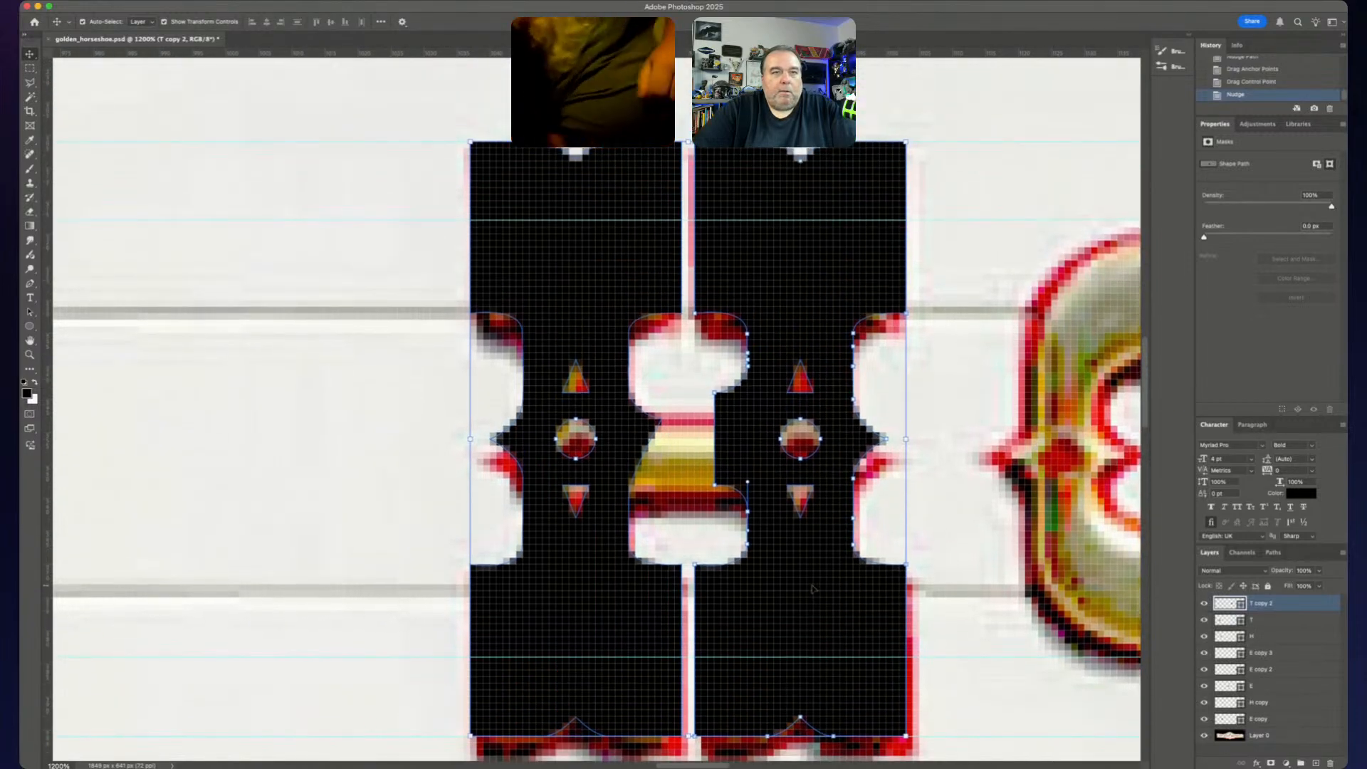
scroll(813, 588, "up", 2)
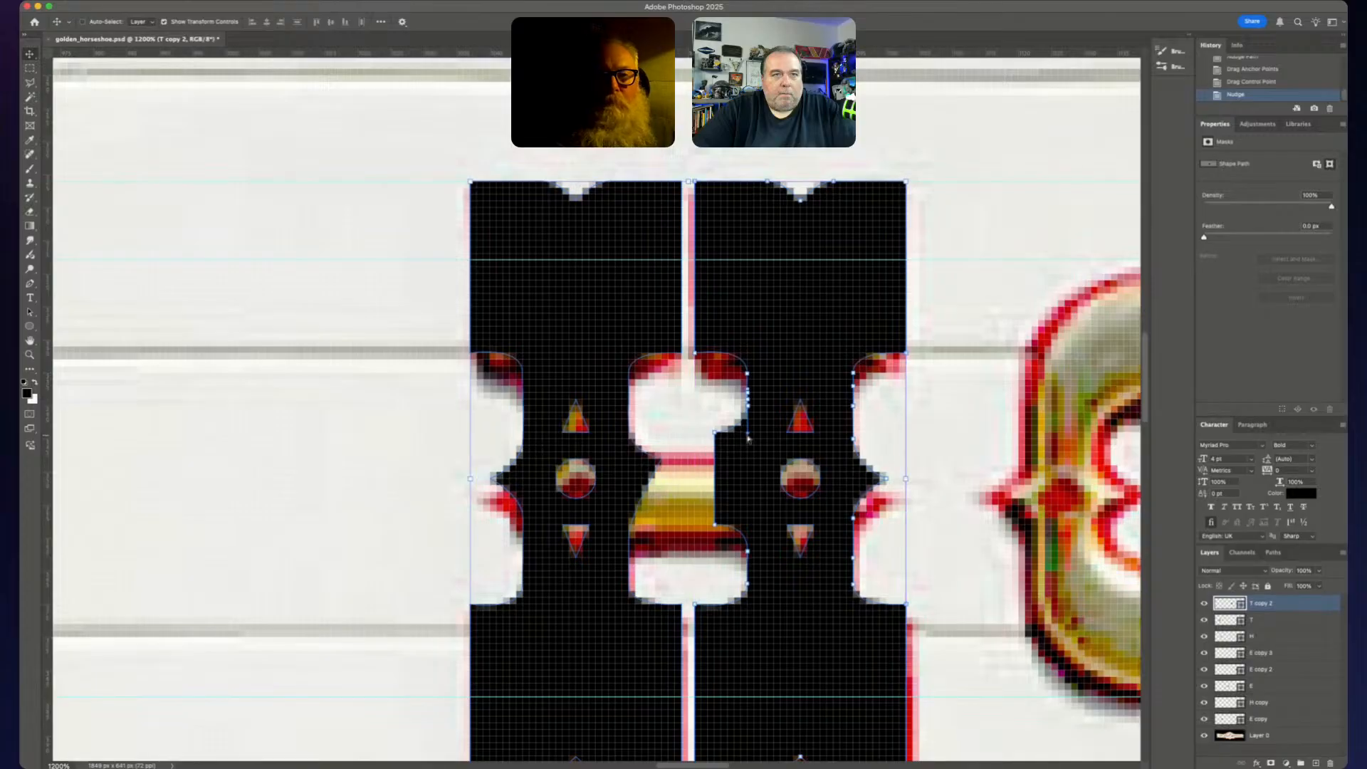
left_click_drag(750, 441, 747, 444)
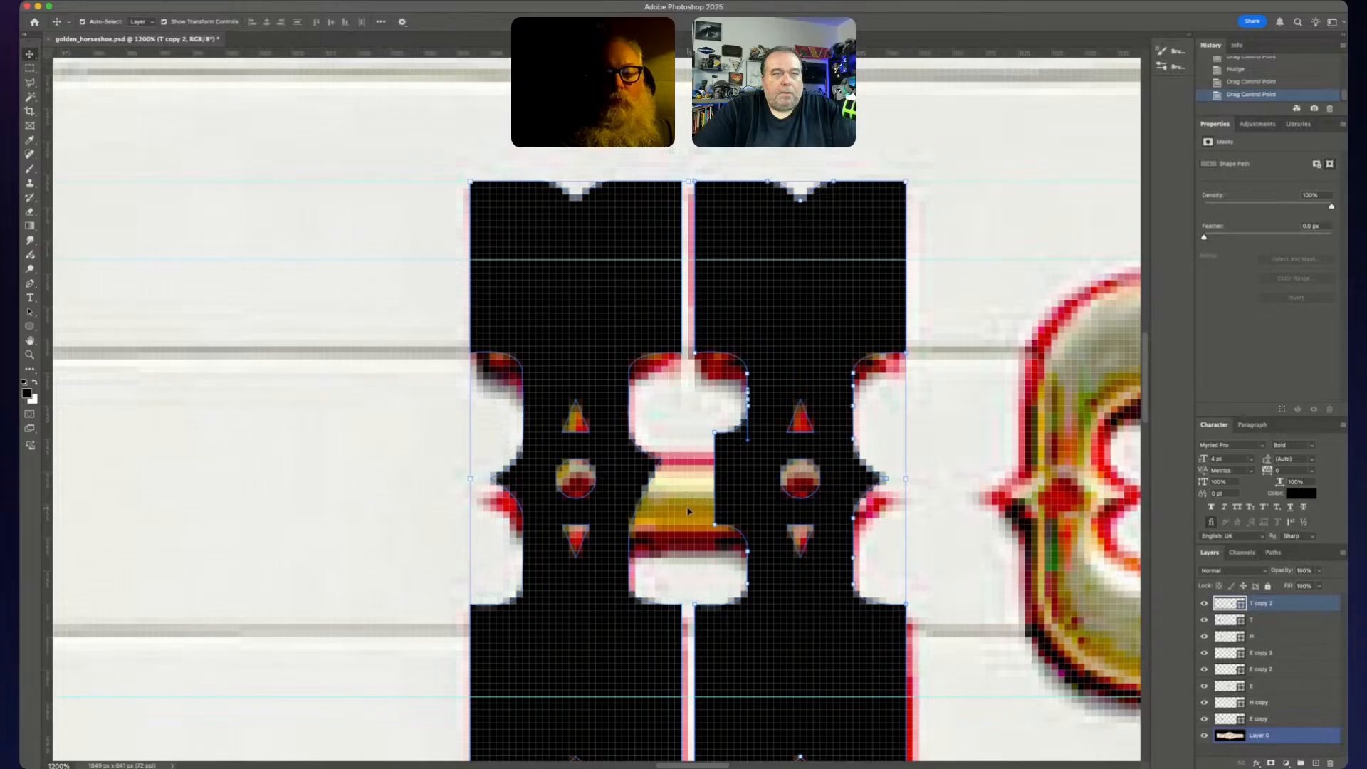
left_click(634, 507)
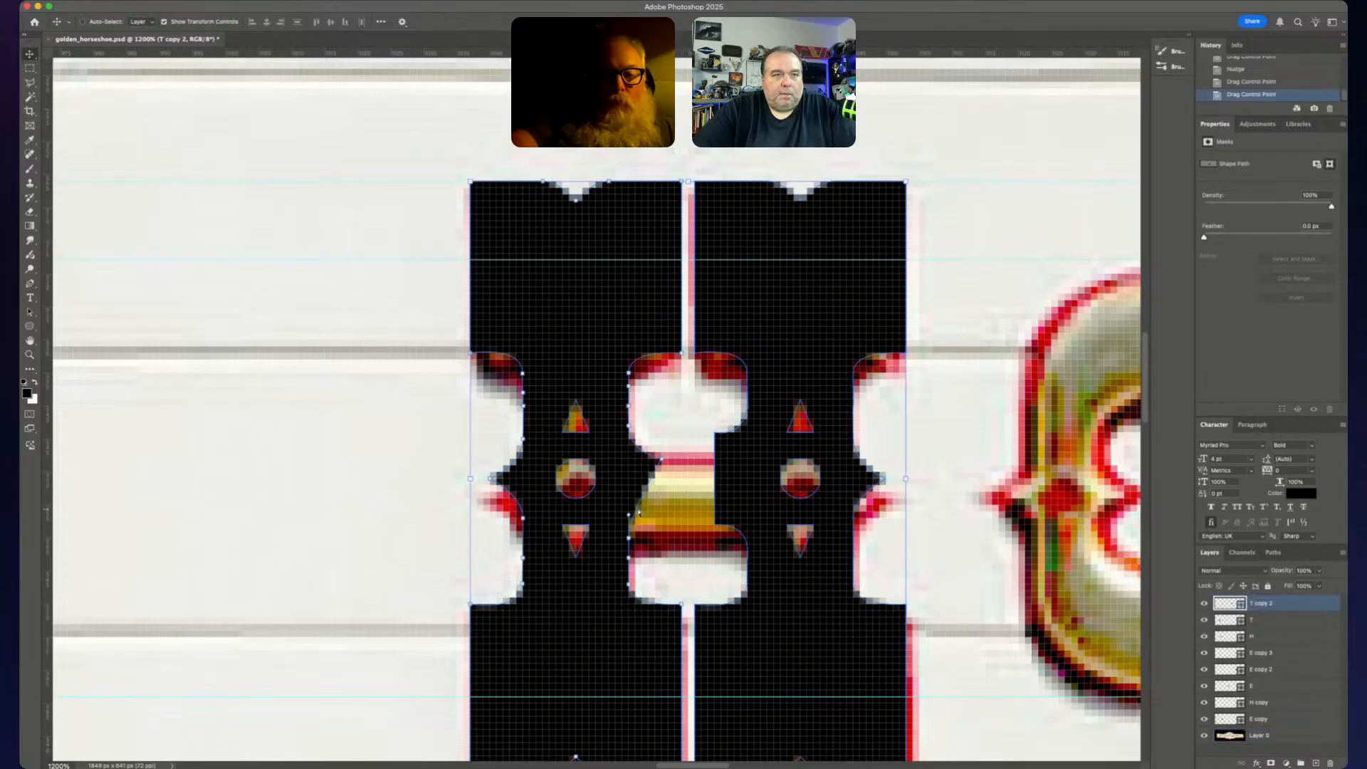
- Undo the last two curve handle adjustments made to the H's path
left_click(651, 490, "shift+super")
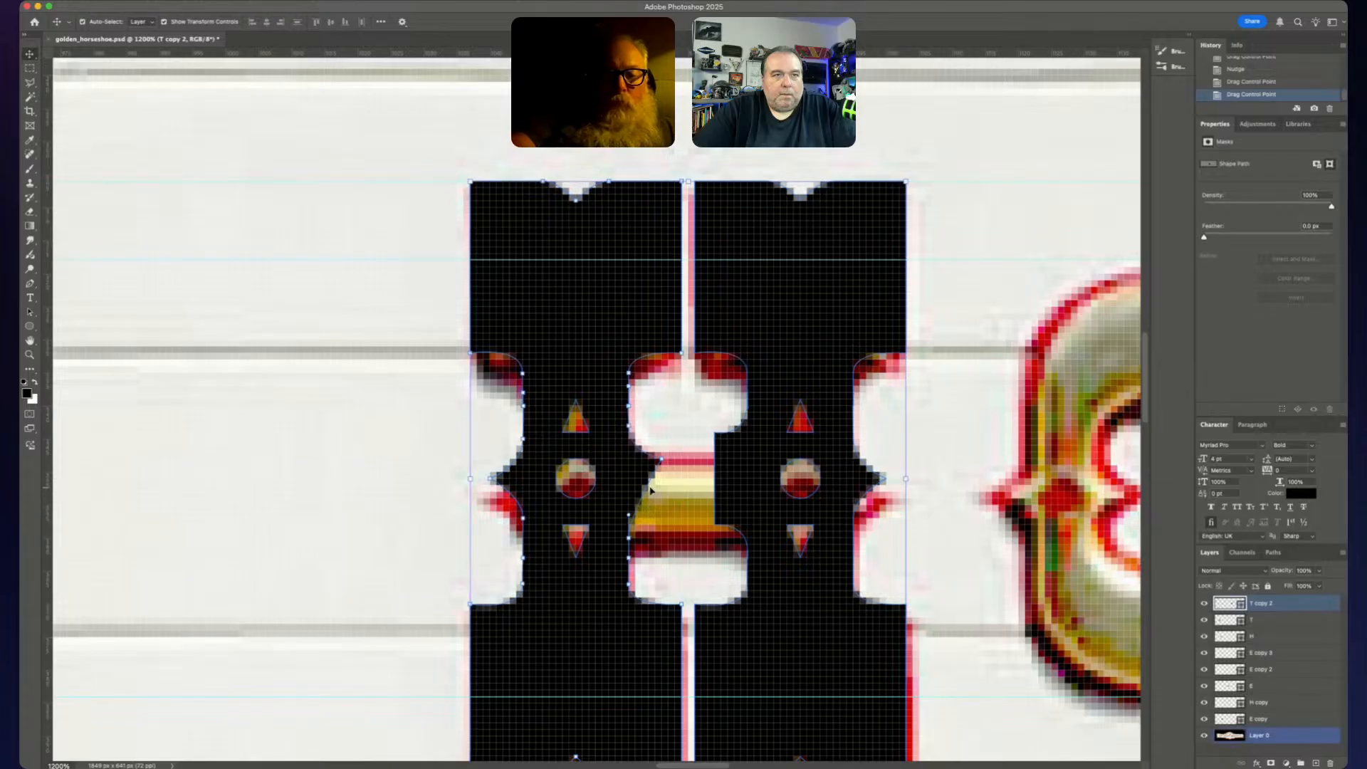
left_click(650, 489)
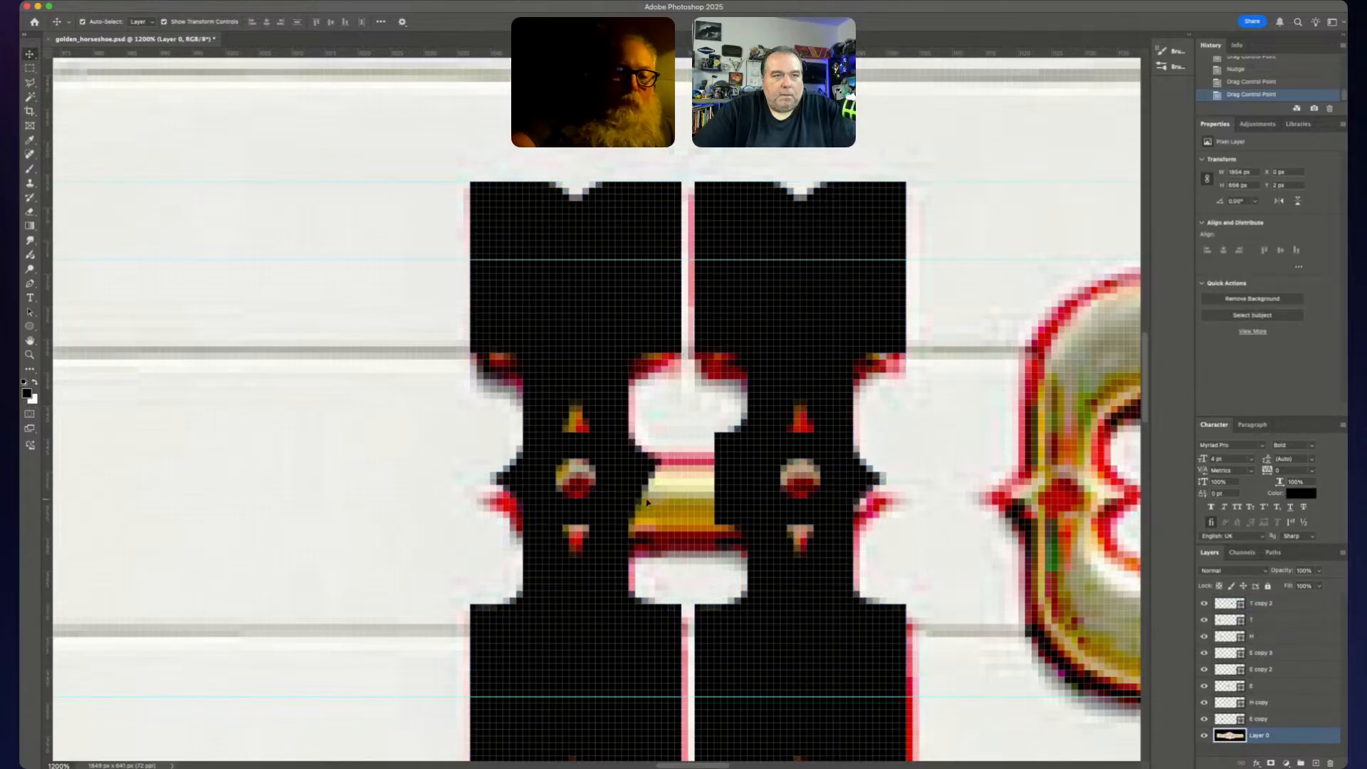
key("super+z")
key("super+z")
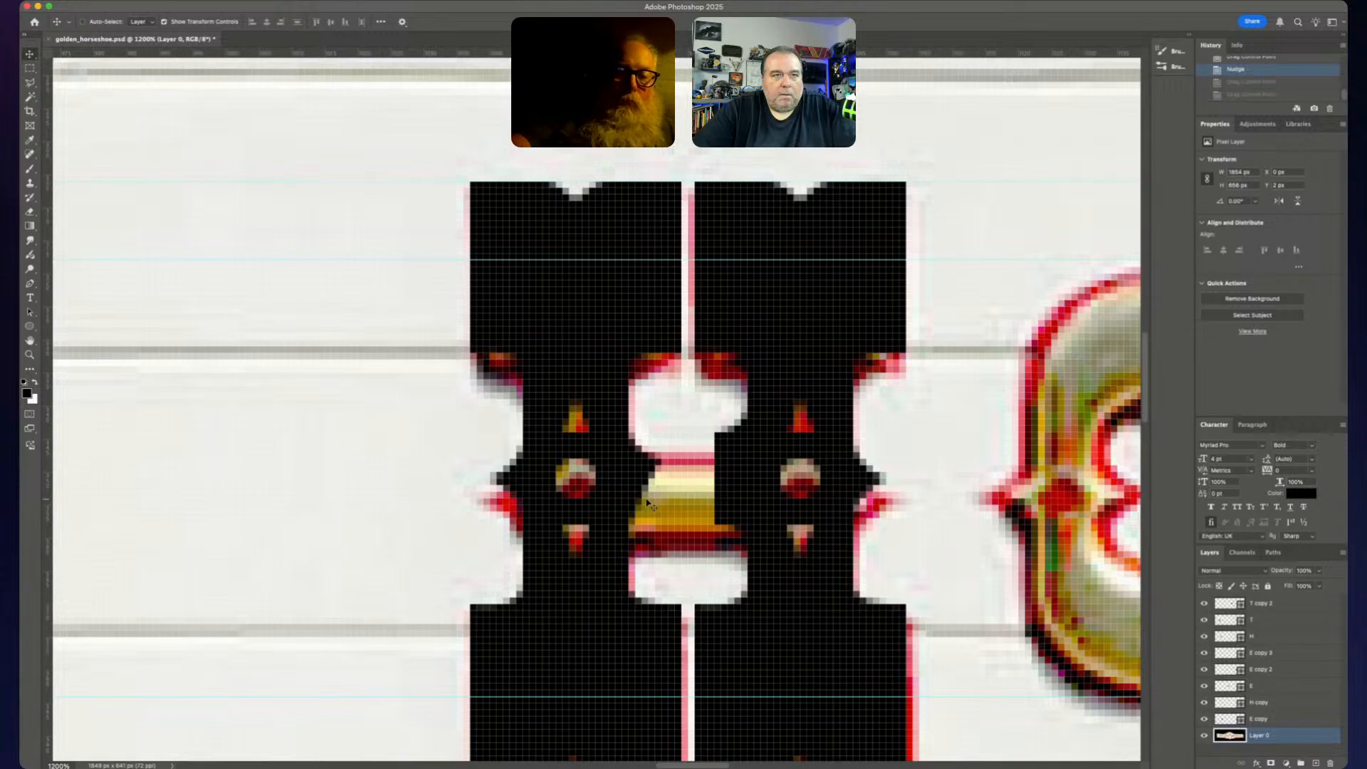
key("super+z")
key("super+shift+z")
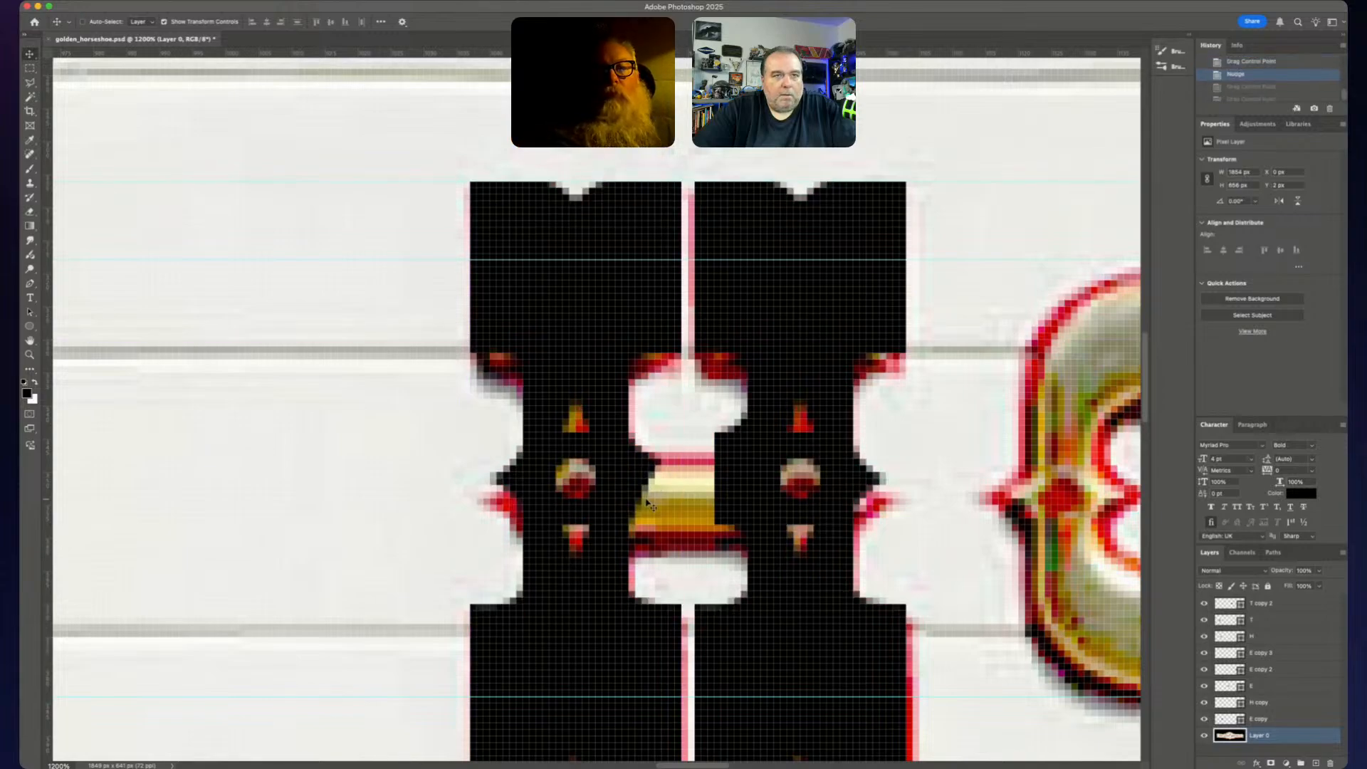
- Lock the sign image layer, Layer 0, and reselect the H's shape layer, T copy 2
key("3")
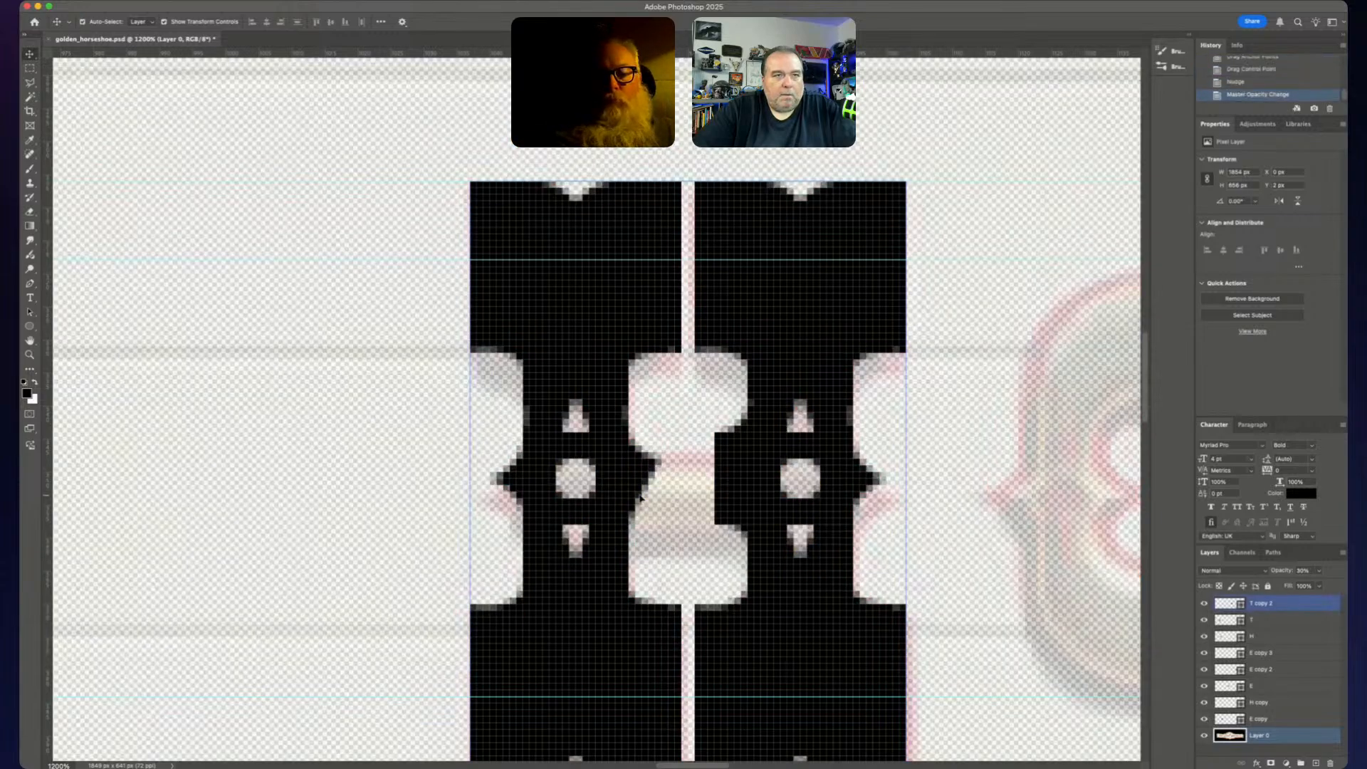
key("super+z")
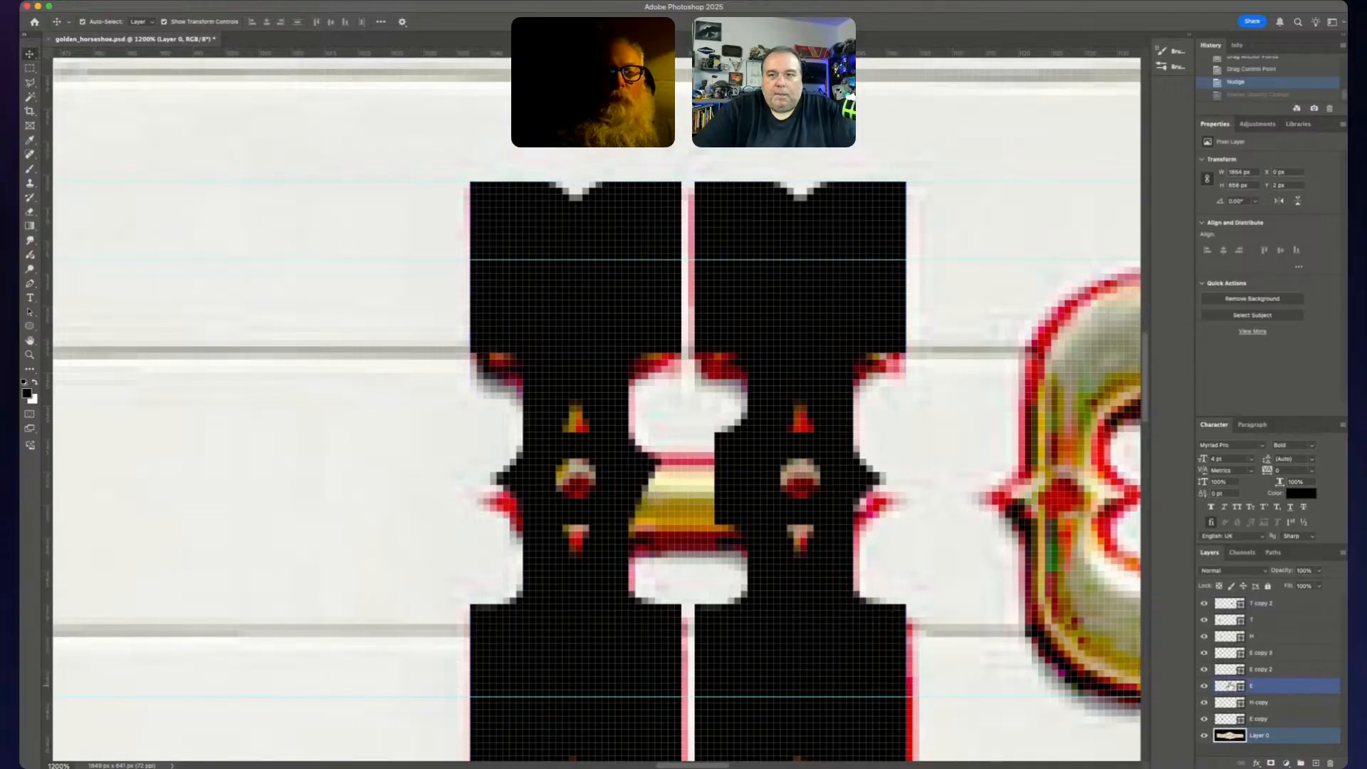
left_click(1269, 586)
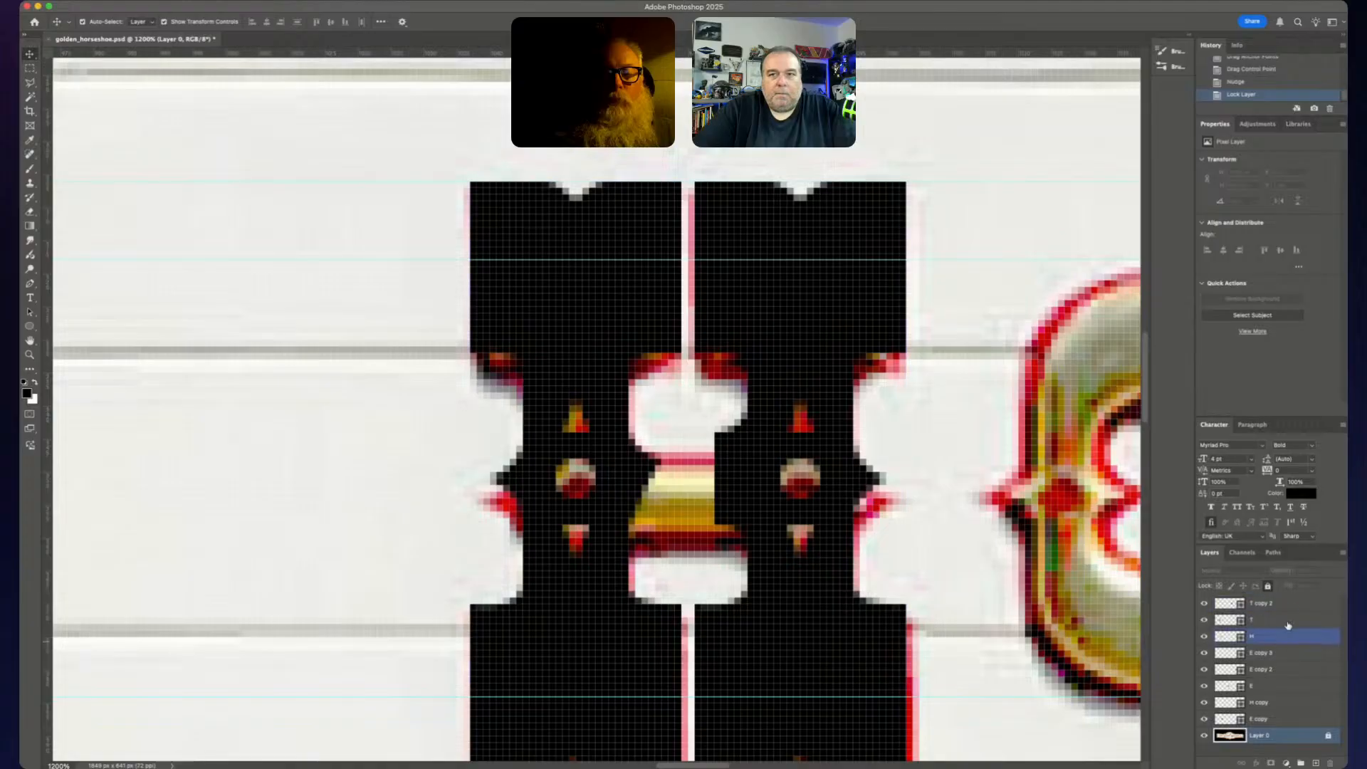
left_click(1275, 603)
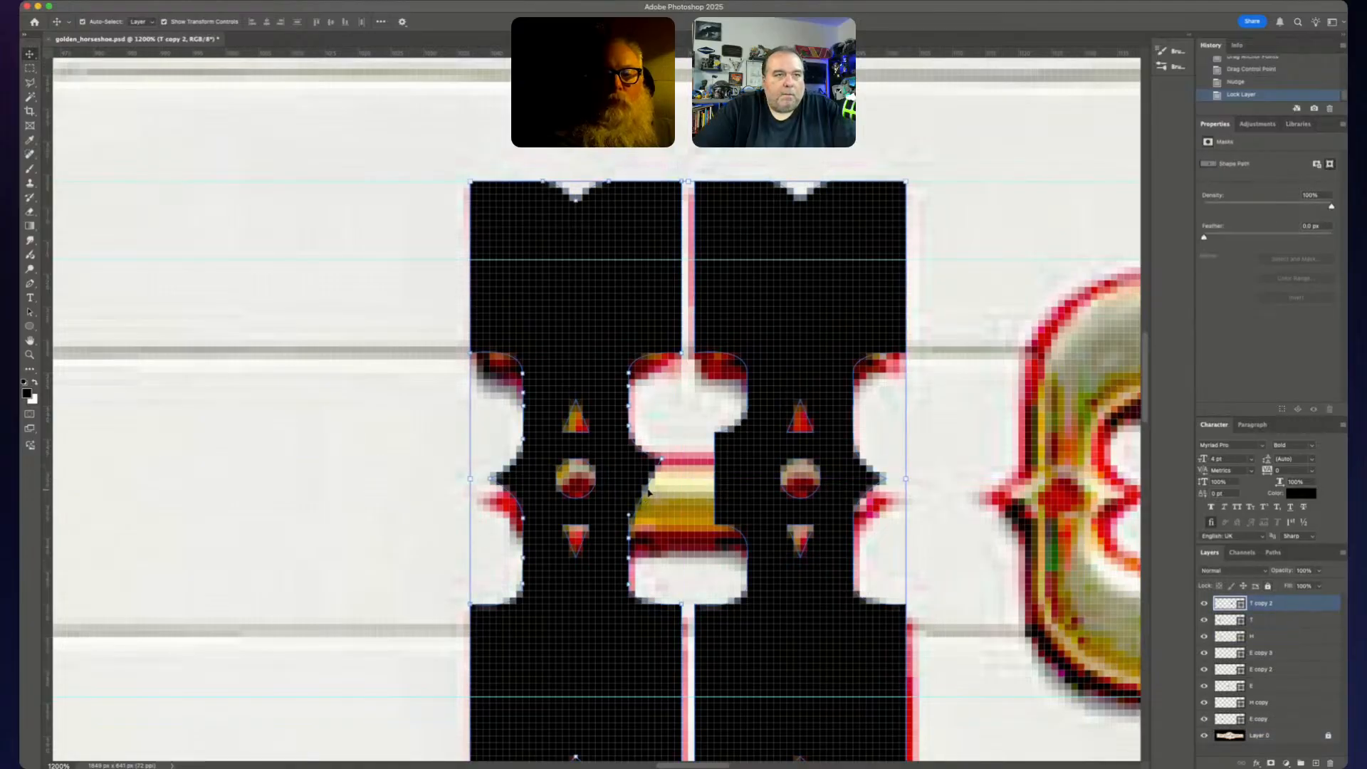
- Add a corner anchor point on the left stem's inner point with the Pen tool, and square the point off at crossbar height
key("p")
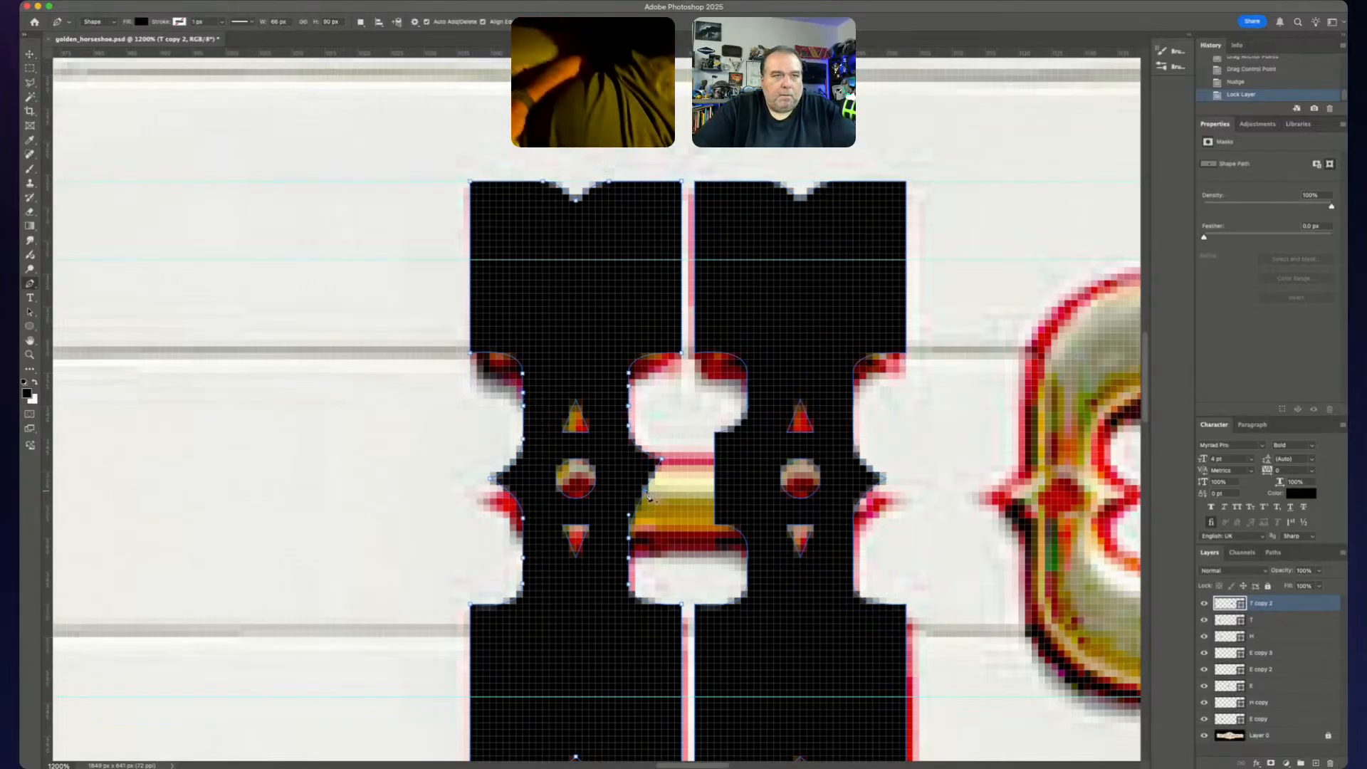
left_click(646, 493)
left_click(647, 493, "alt")
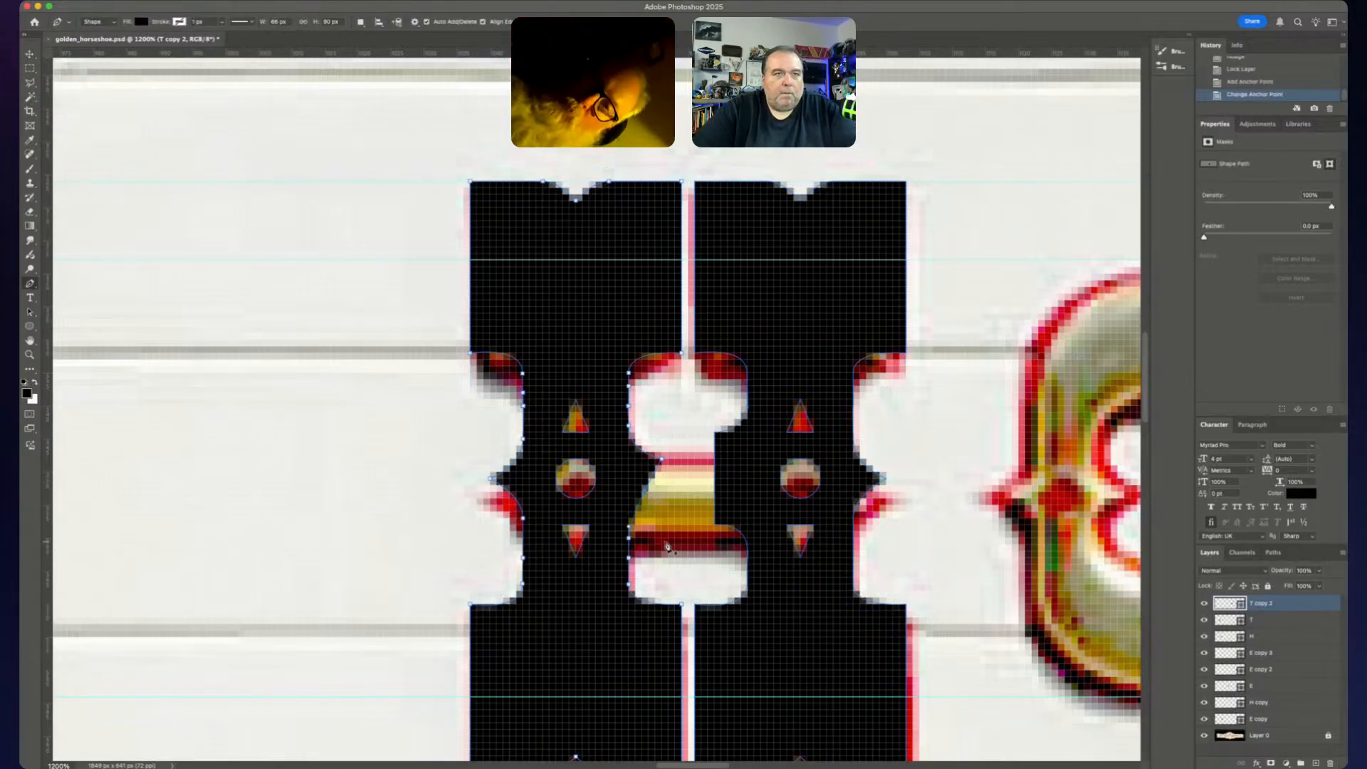
key("Right")
key("Right")
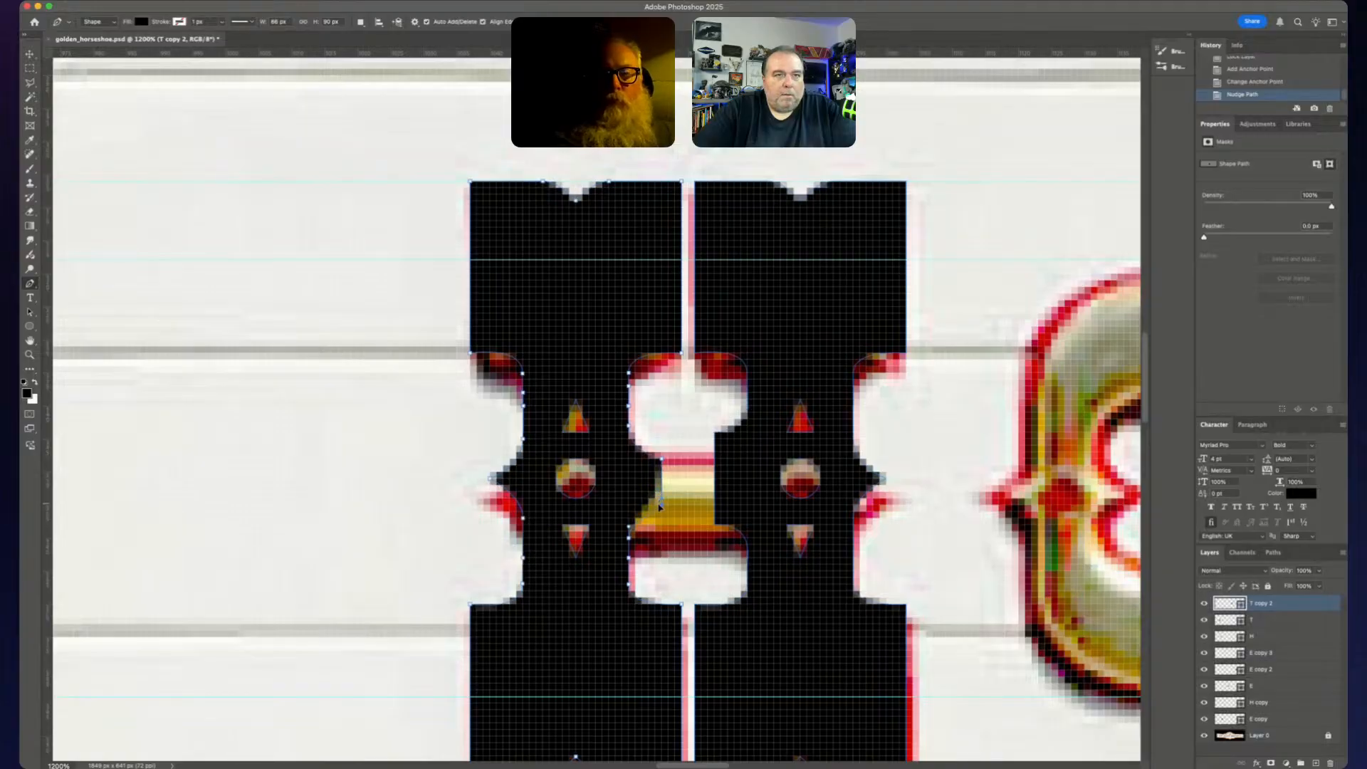
left_click_drag(659, 519, 659, 519)
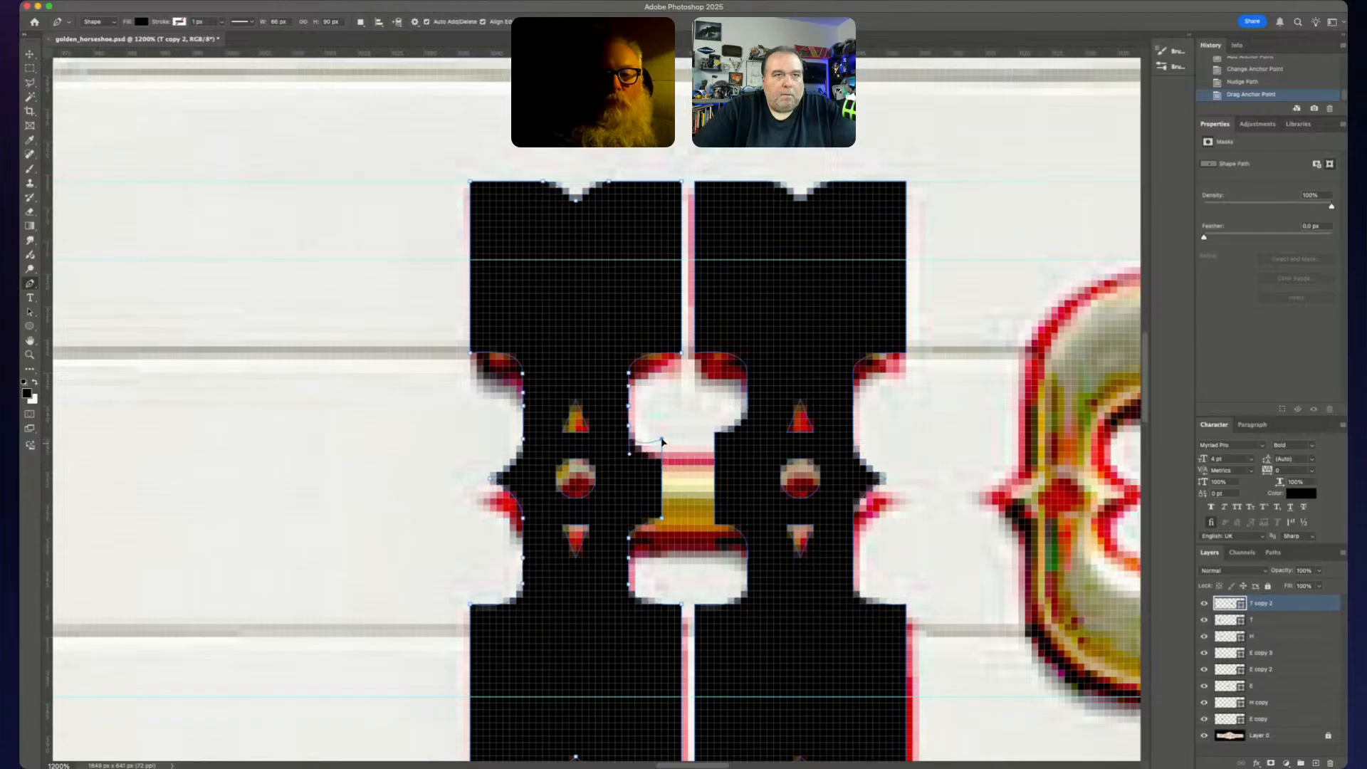
left_click_drag(662, 433, 662, 433)
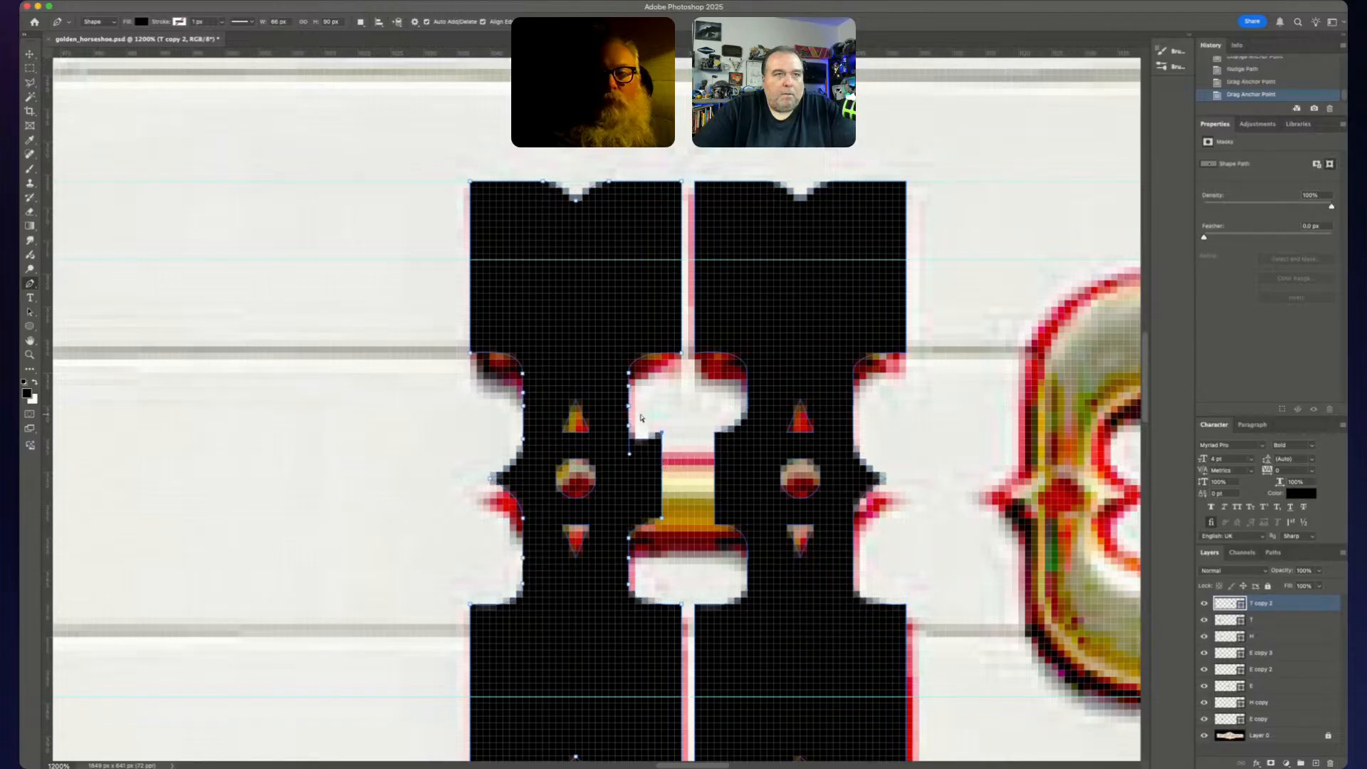
- Nudge up the anchor point above the crossbar on the left stem's inner edge, and adjust its curve handle
key("Up")
key("Up")
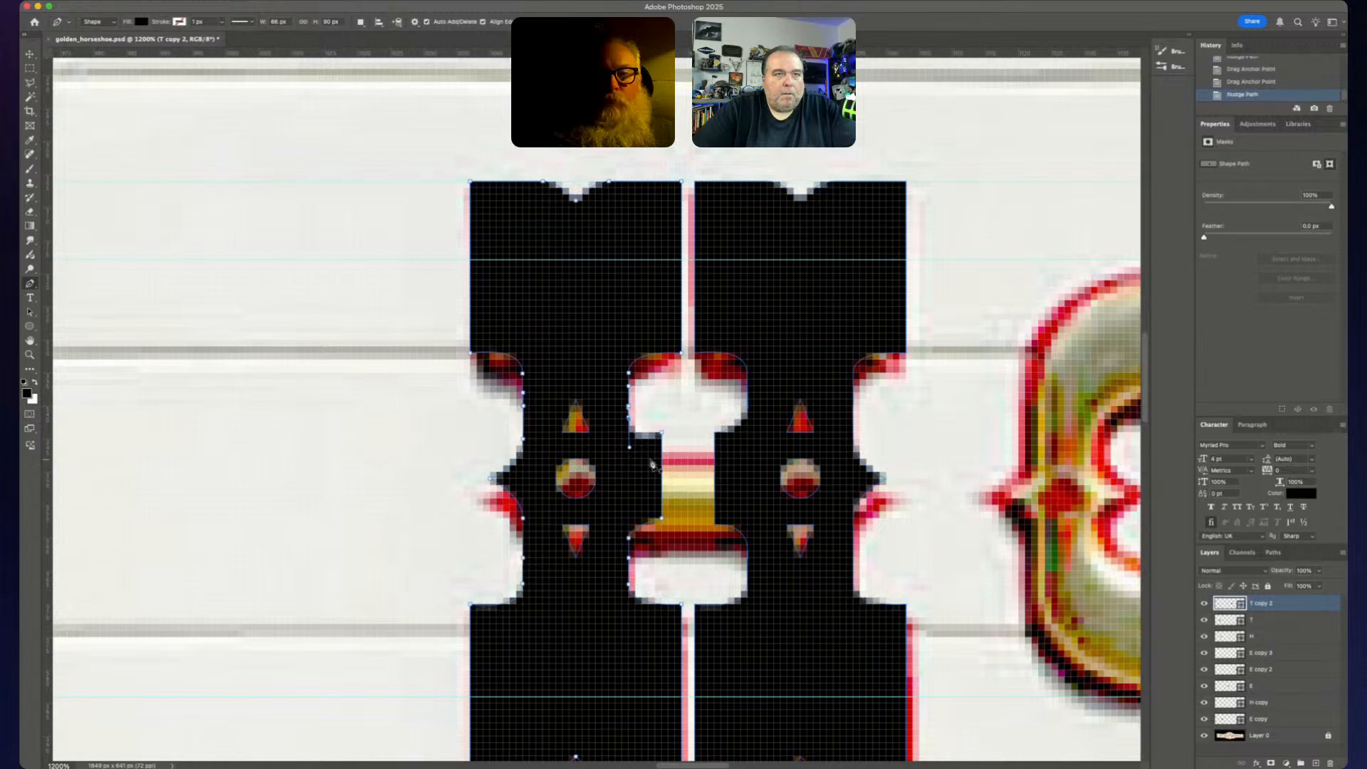
key("Up")
left_click(630, 436)
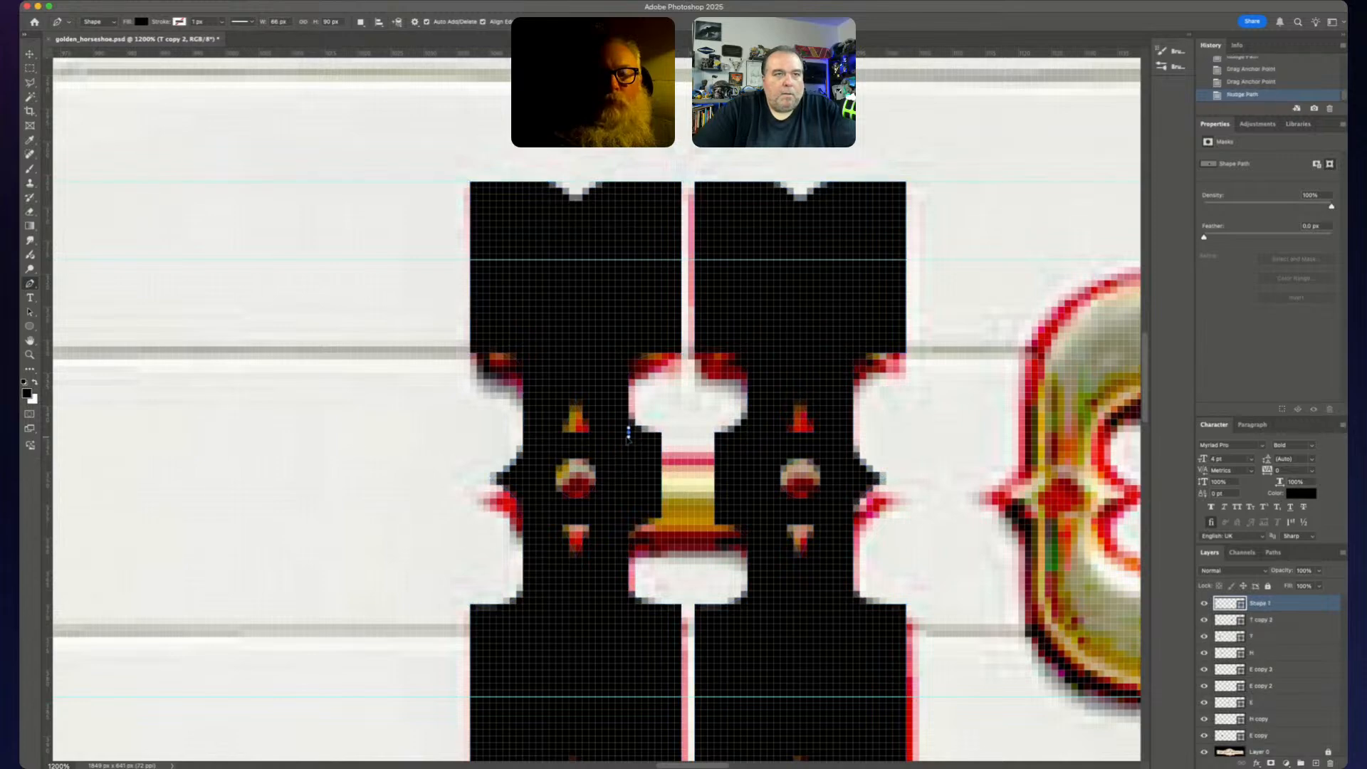
key("super+z")
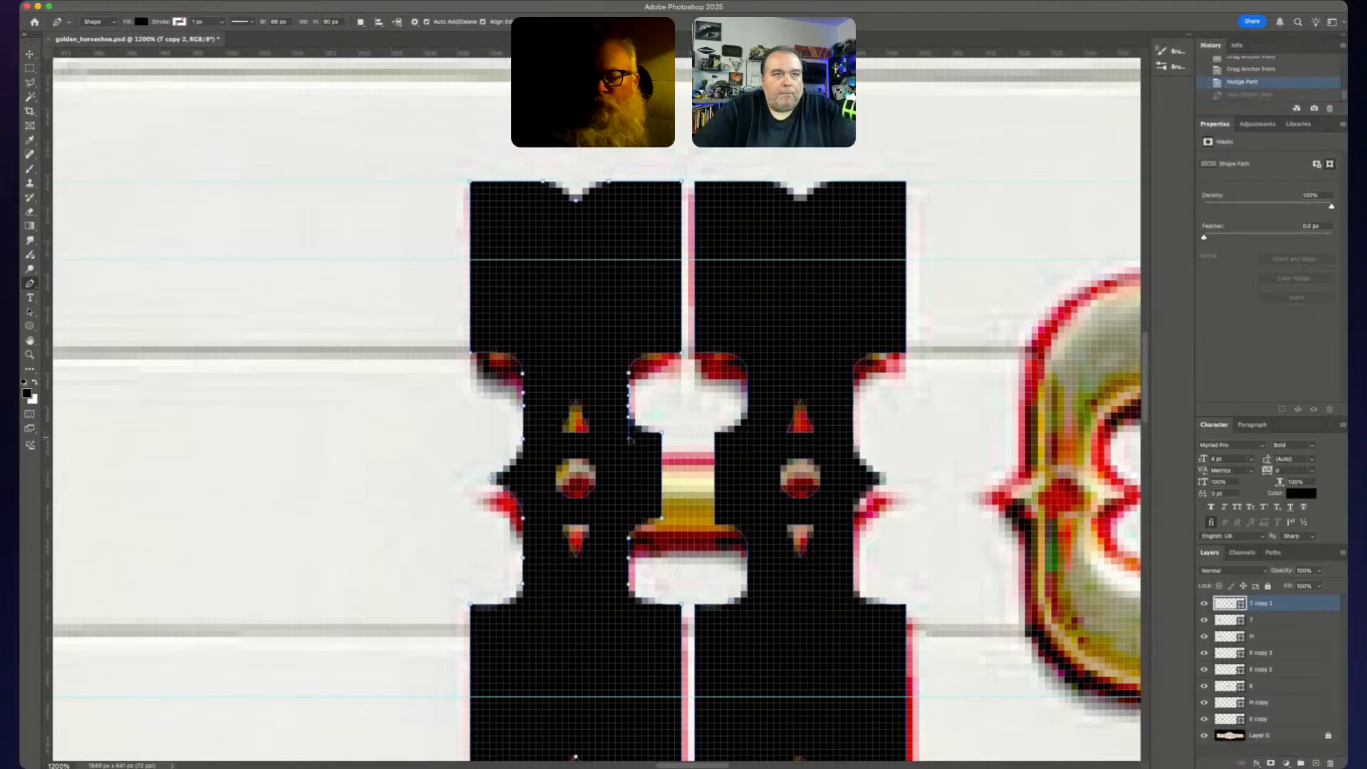
left_click_drag(630, 440, 638, 456)
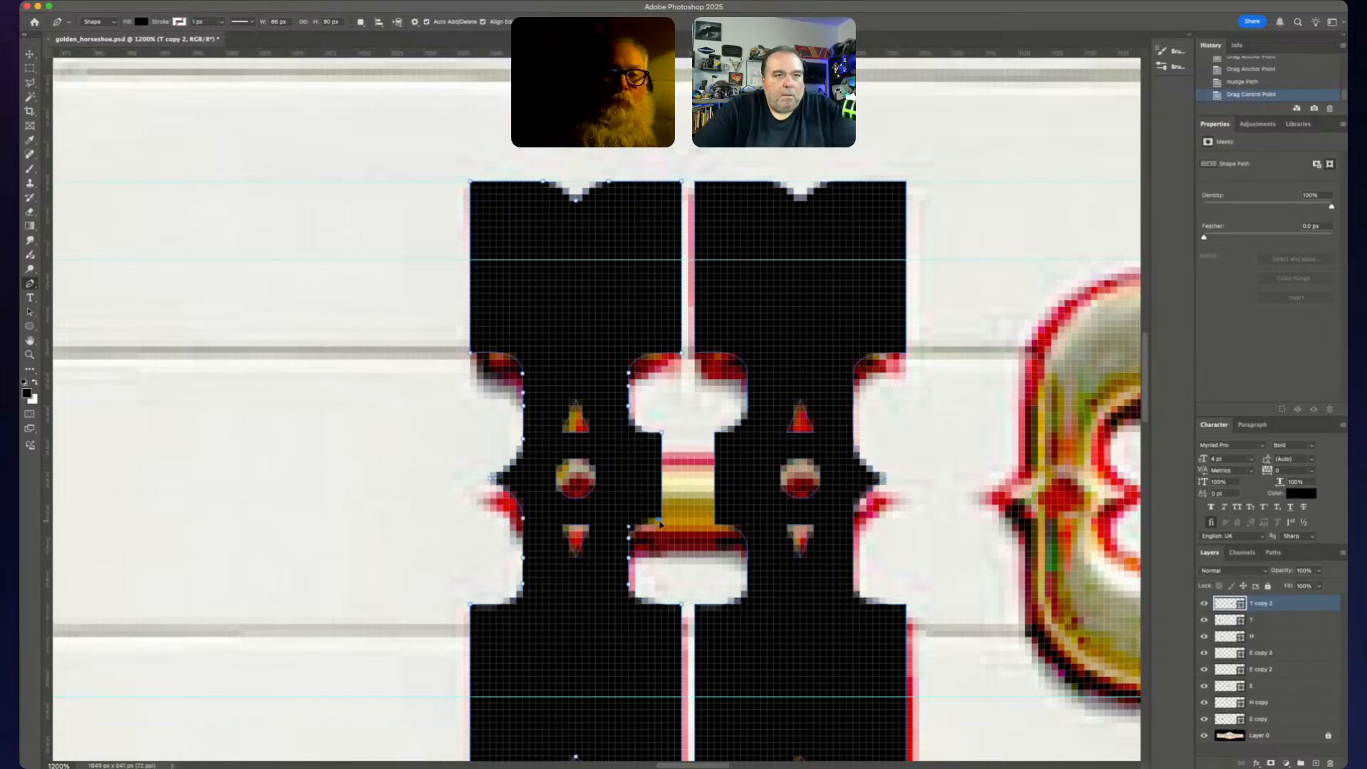
- Lower the left stem's bottom crossbar corner to match the right stem's, and adjust the anchor point and curve handle below it
left_click_drag(660, 521, 661, 528)
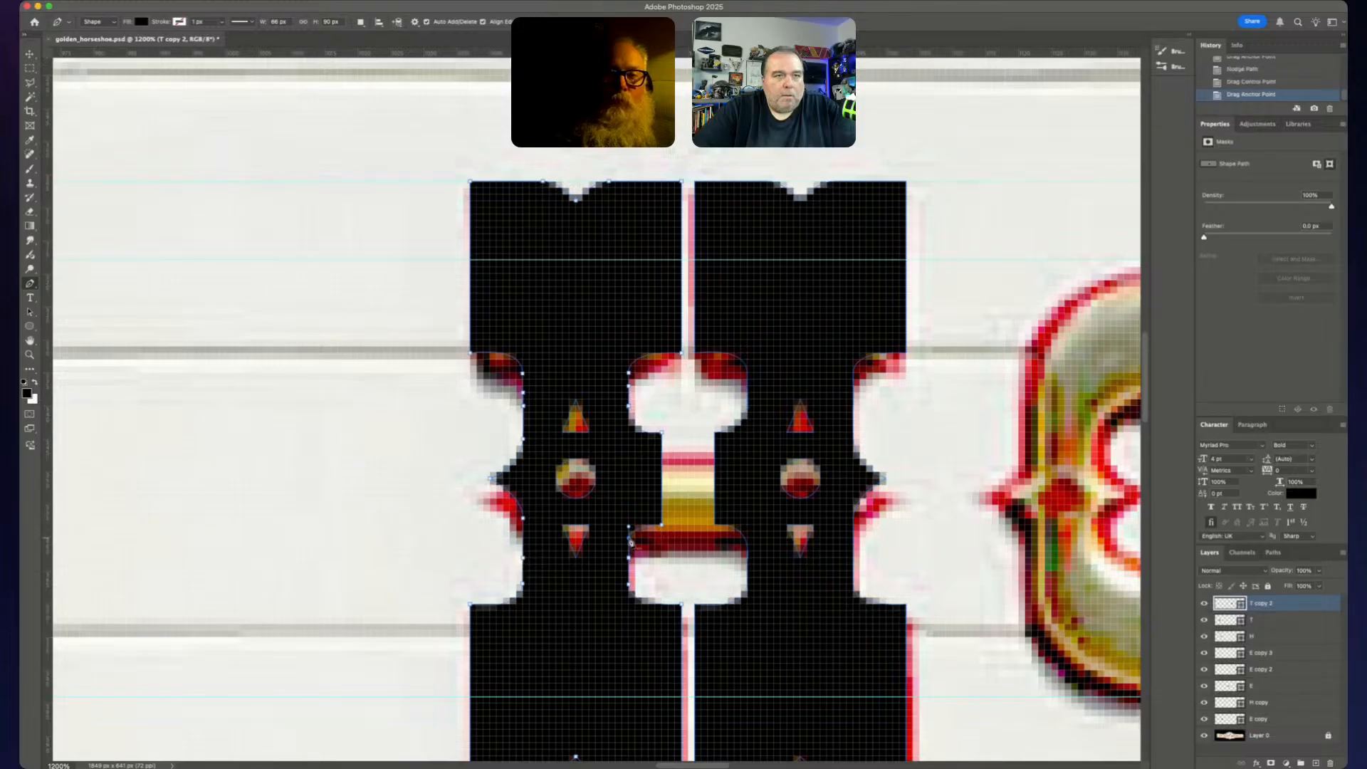
key("Down")
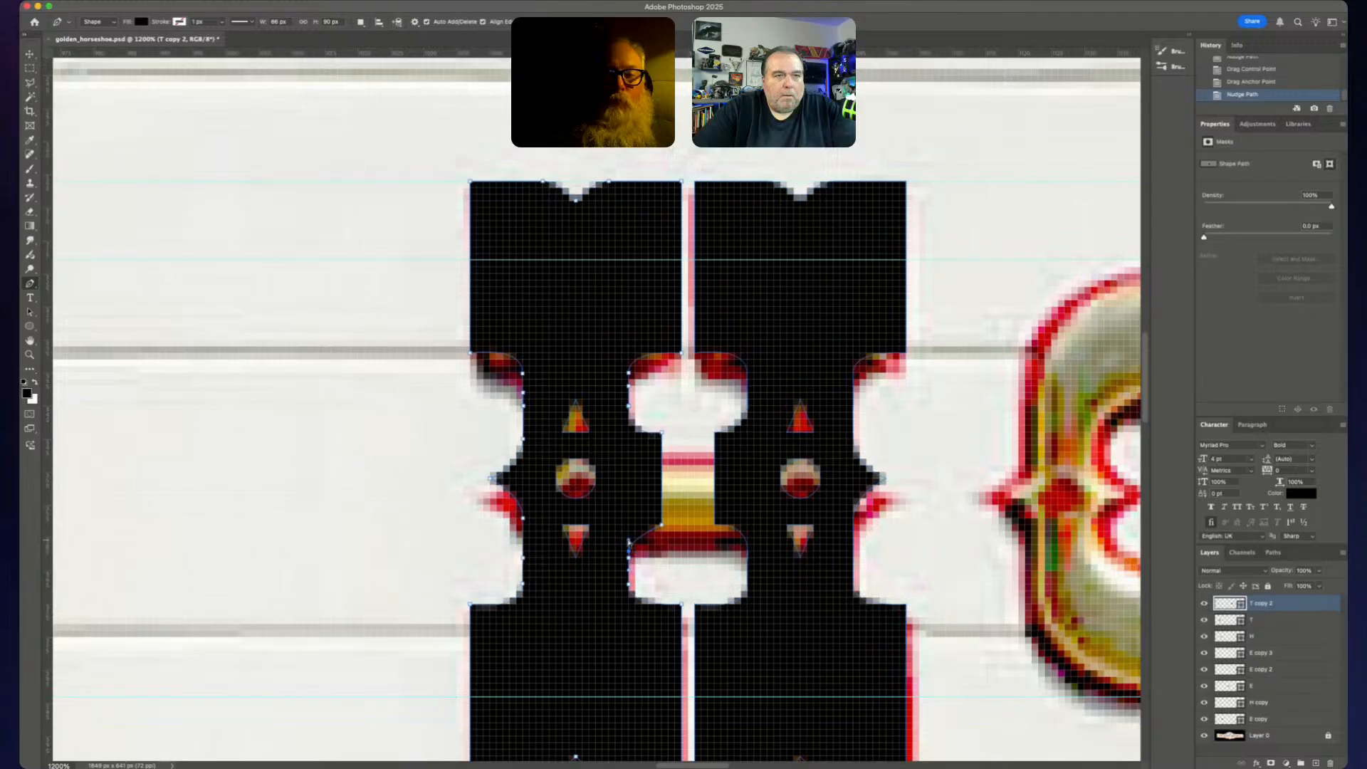
left_click(629, 542)
key("super+z")
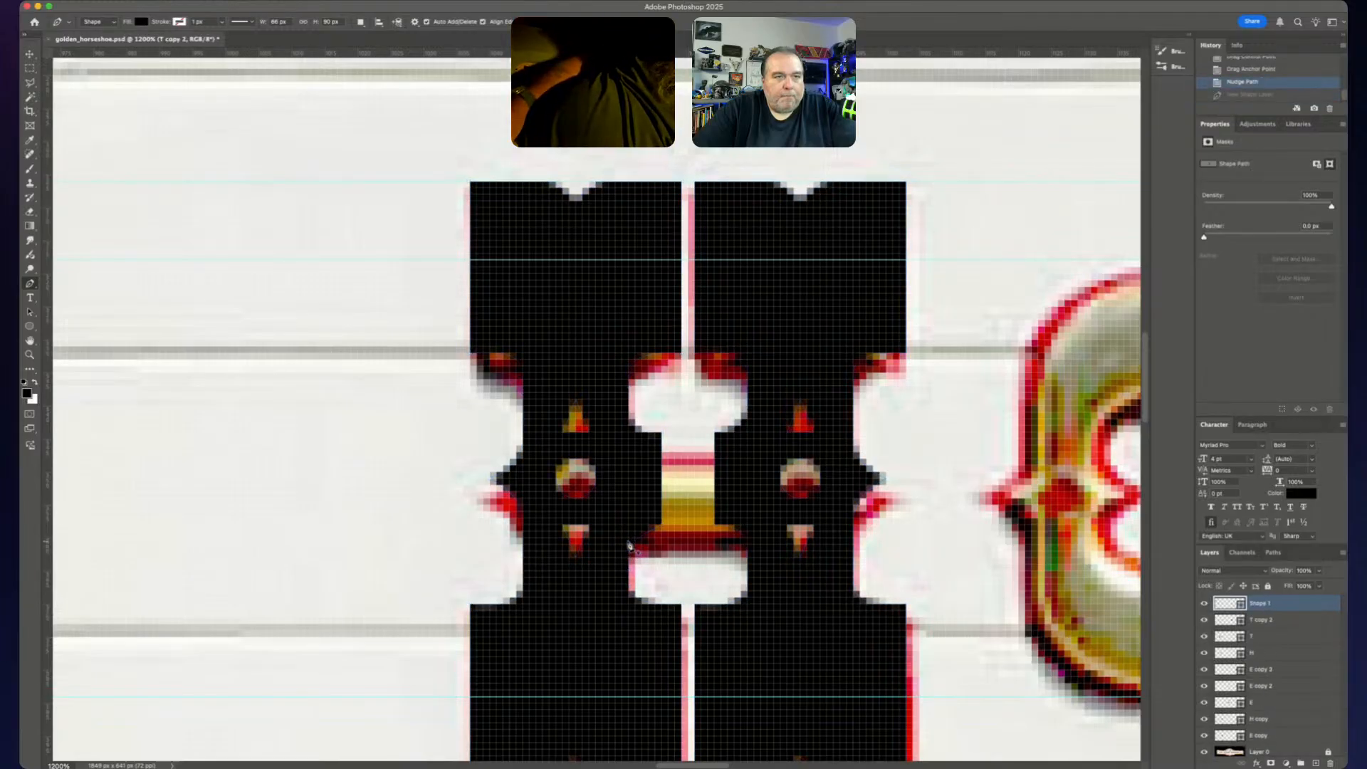
left_click_drag(629, 545, 630, 535)
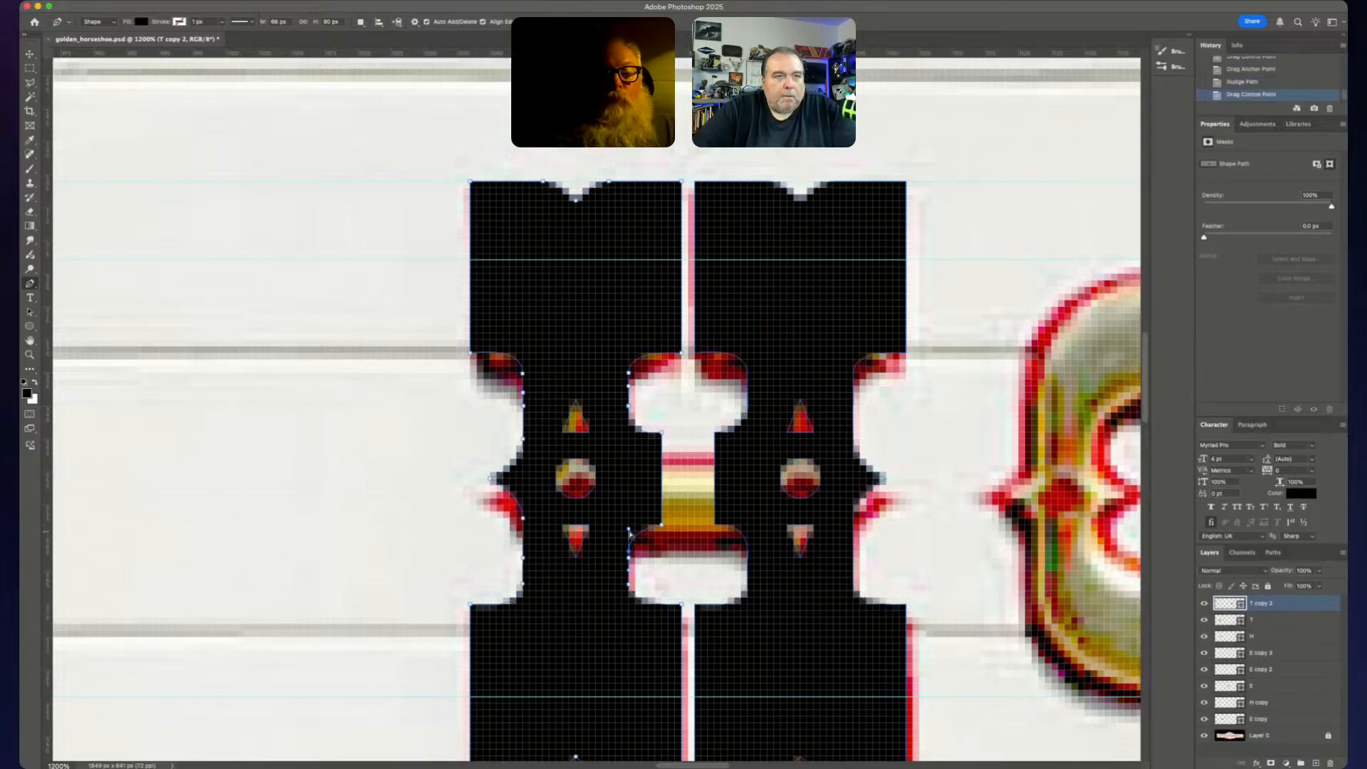
key("Up")
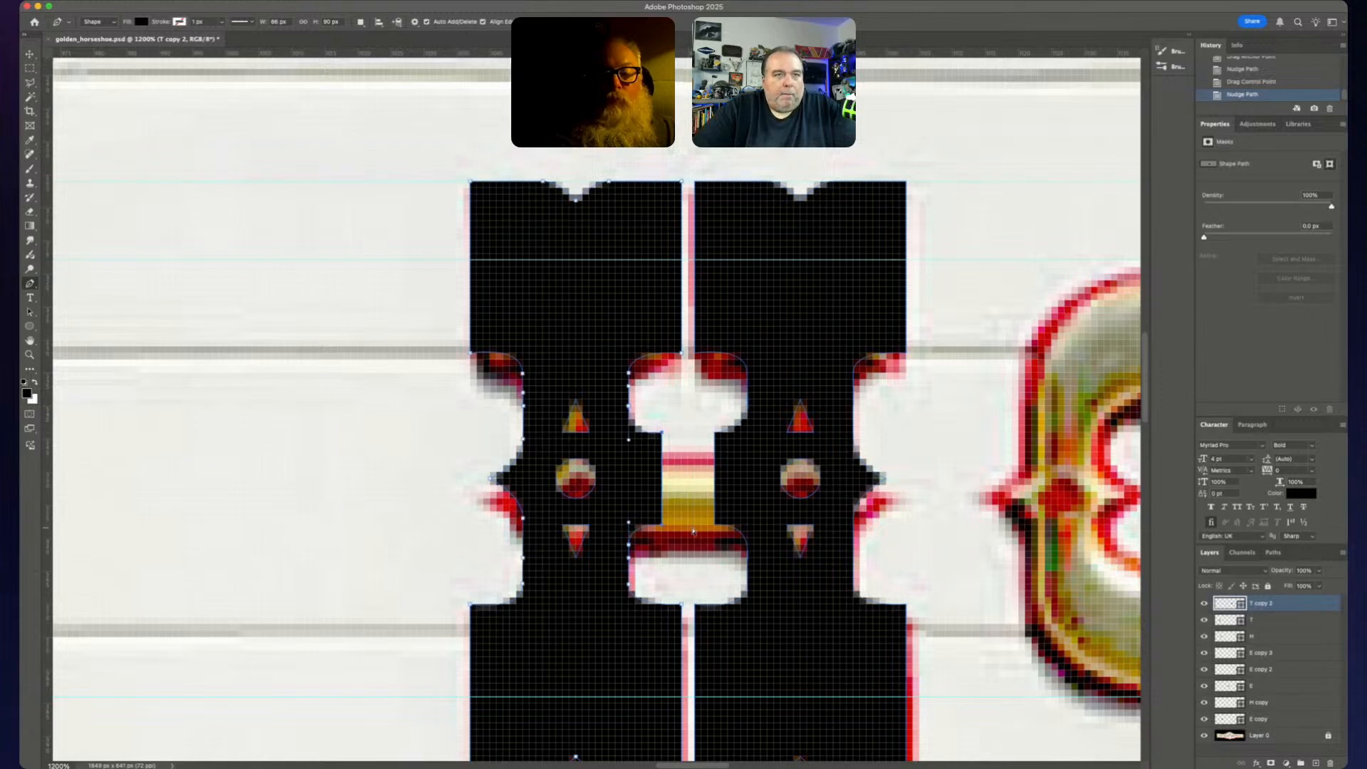
key("Right")
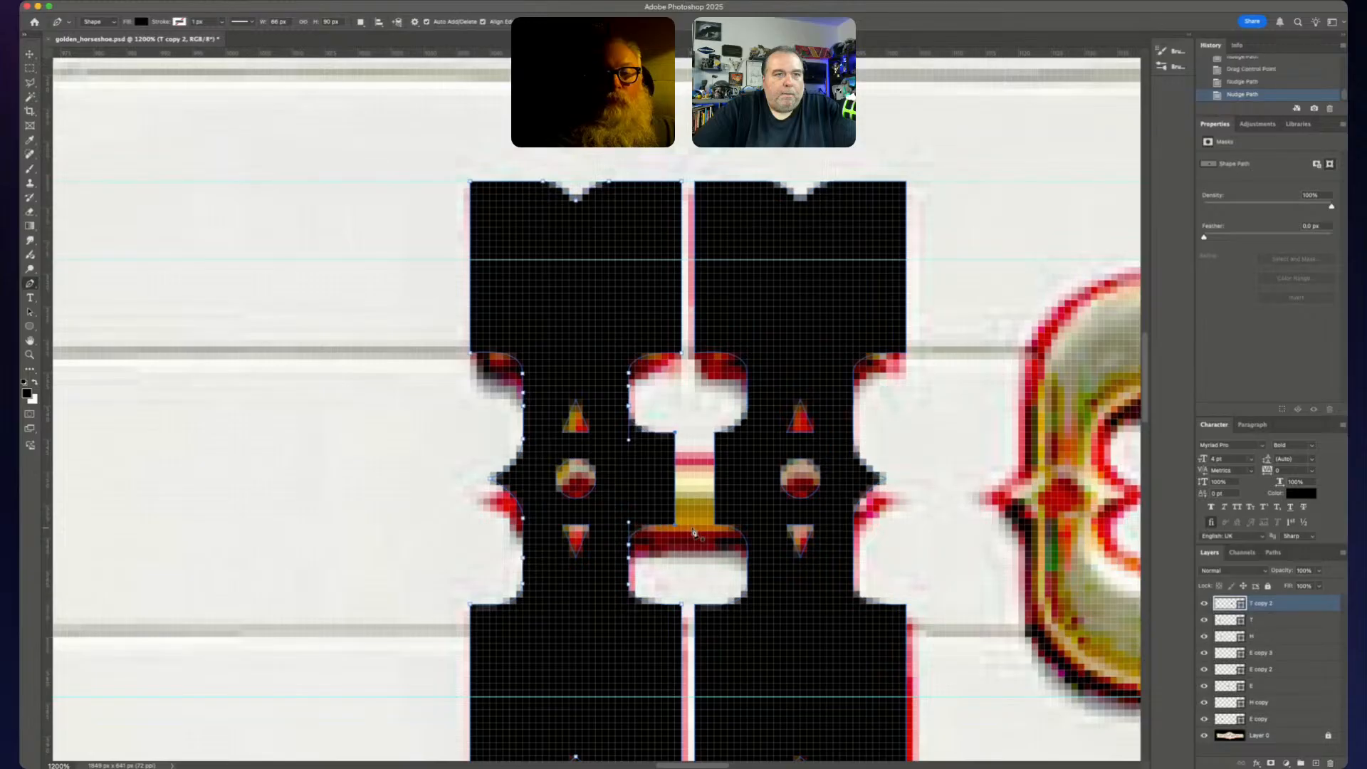
key("Left")
key("Left")
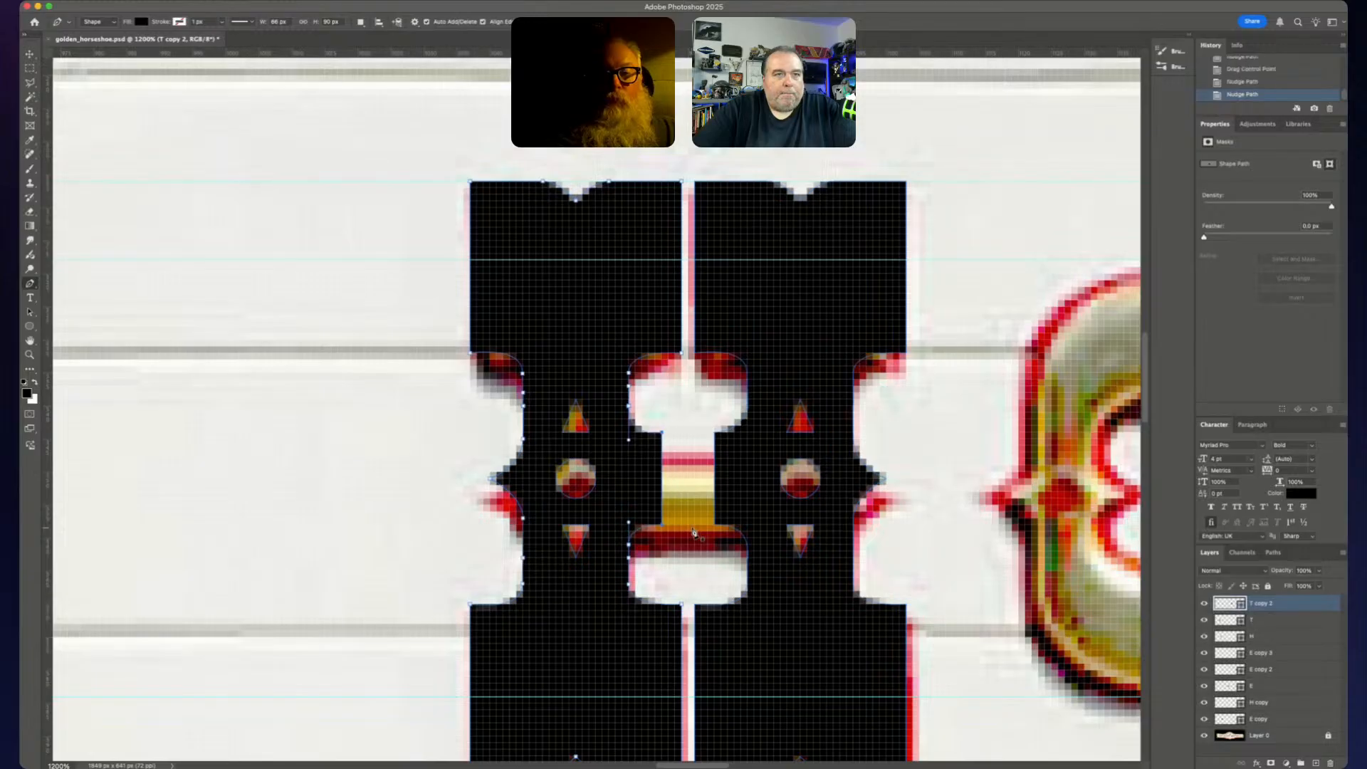
- Add a corner anchor point on the left stem's crossbar edge and nudge it across to the right stem's lower crossbar corner
left_click(663, 488)
key("shift+Right")
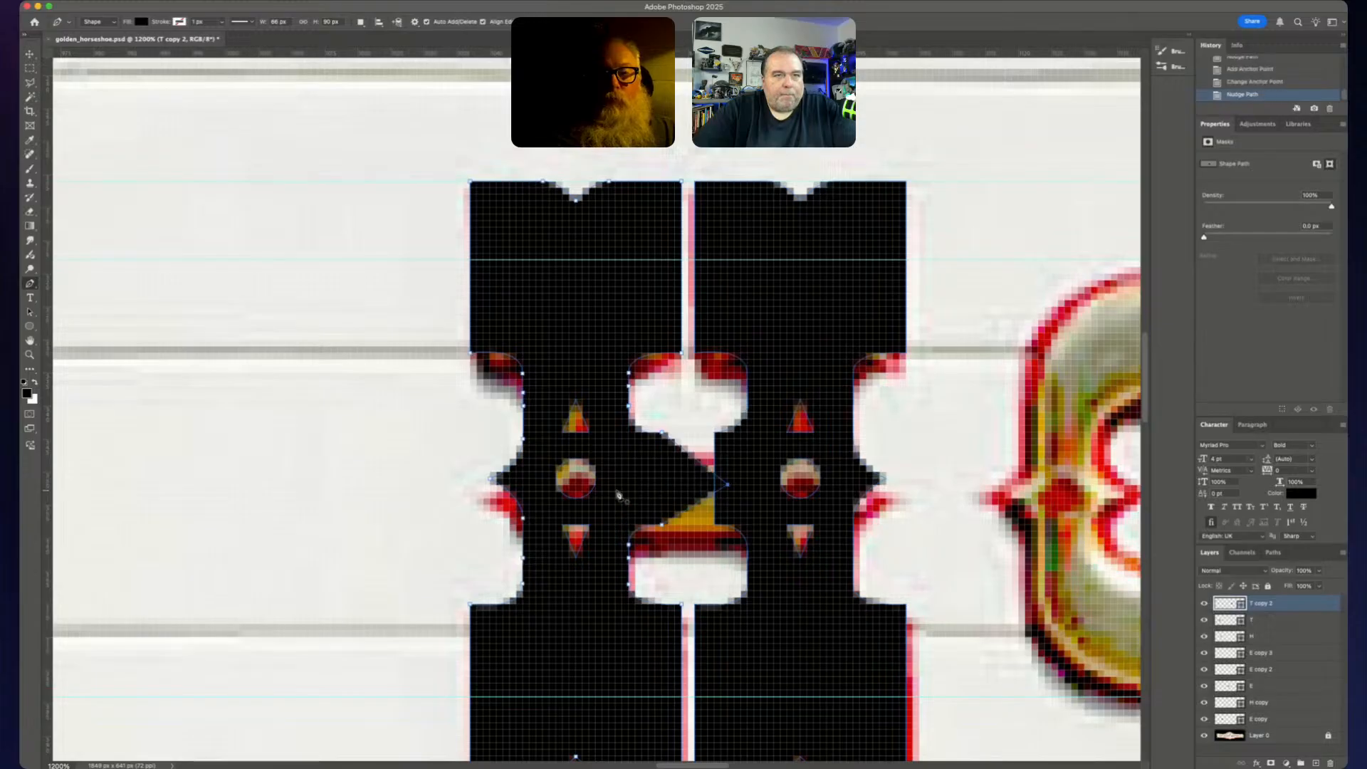
key("Down")
key("Down")
key("Down")
key("Down")
key("Down")
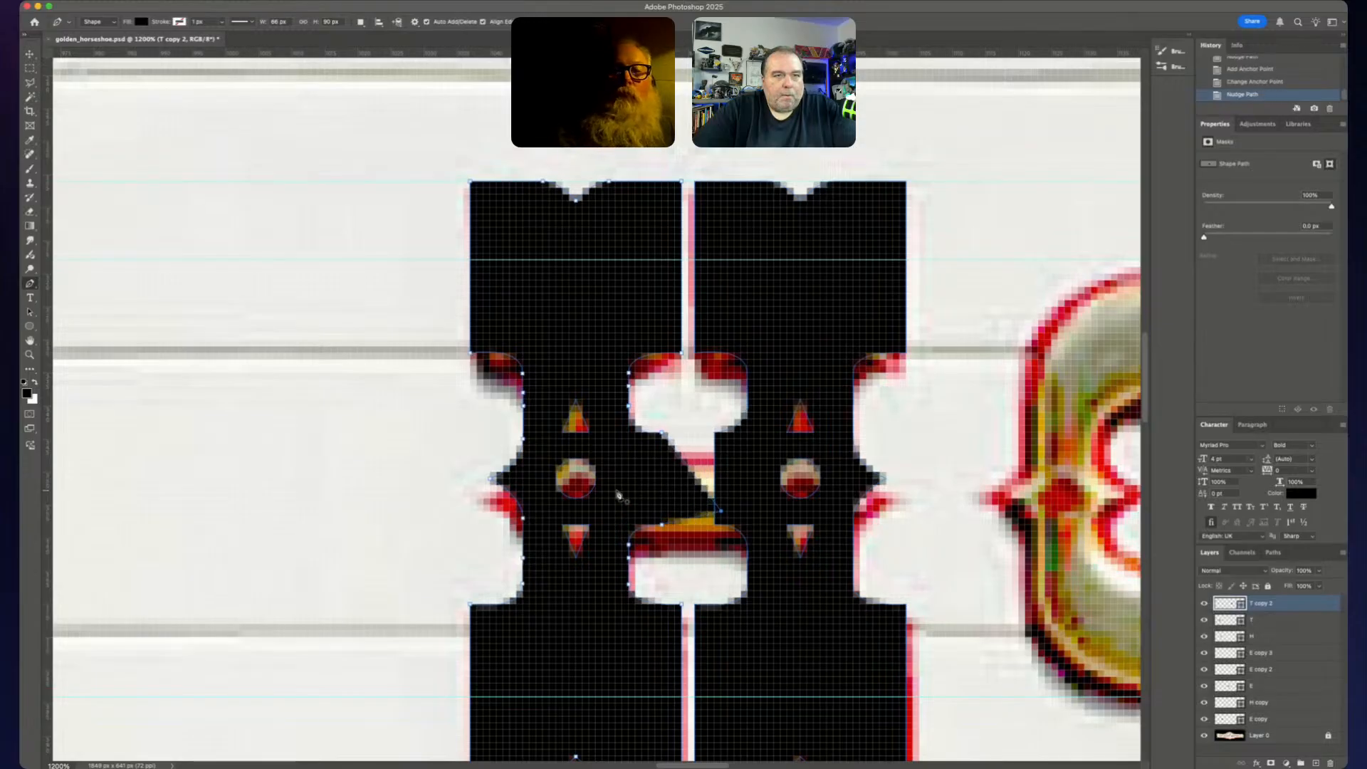
- Add a second corner anchor point for the upper crossbar corner, and align both points with the right stem to close the crossbar
left_click(685, 489)
key("Right")
key("Right")
key("Right")
key("Right")
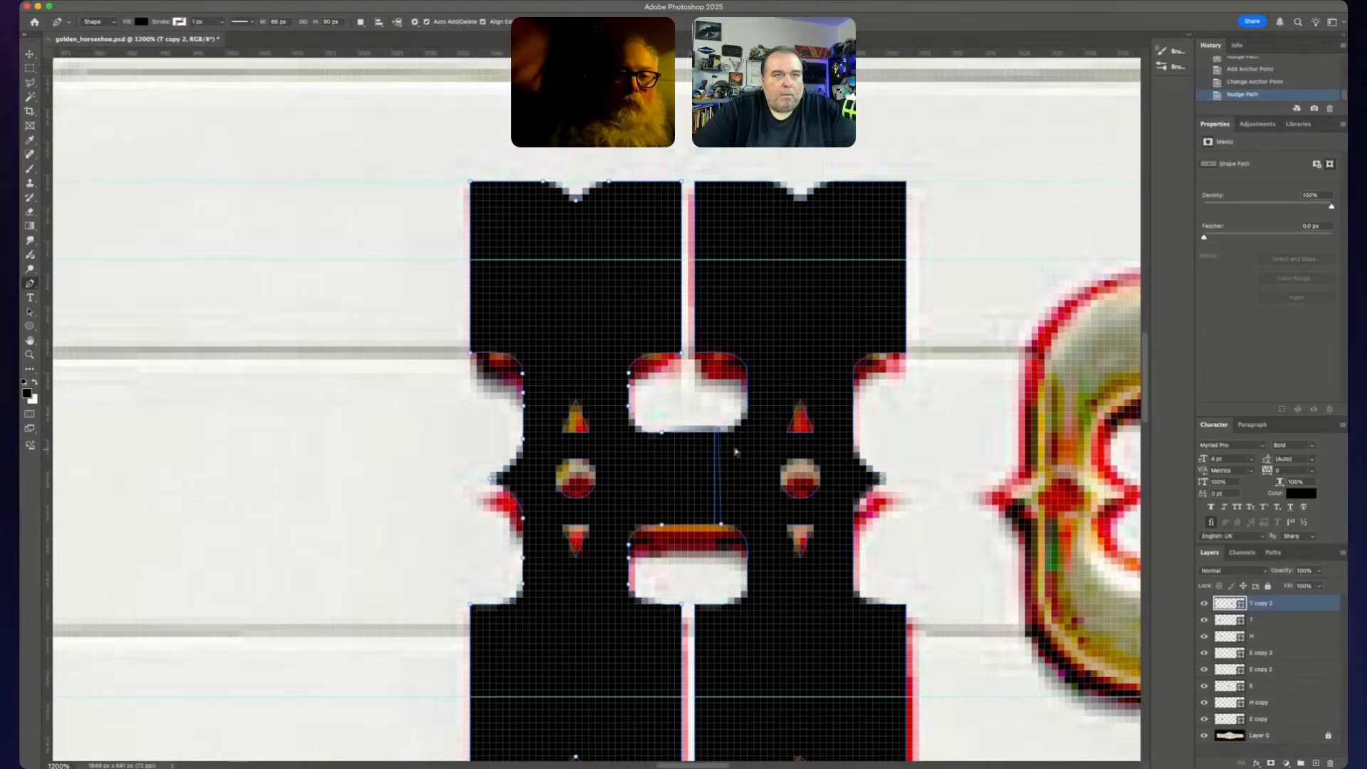
left_click_drag(721, 525, 720, 530)
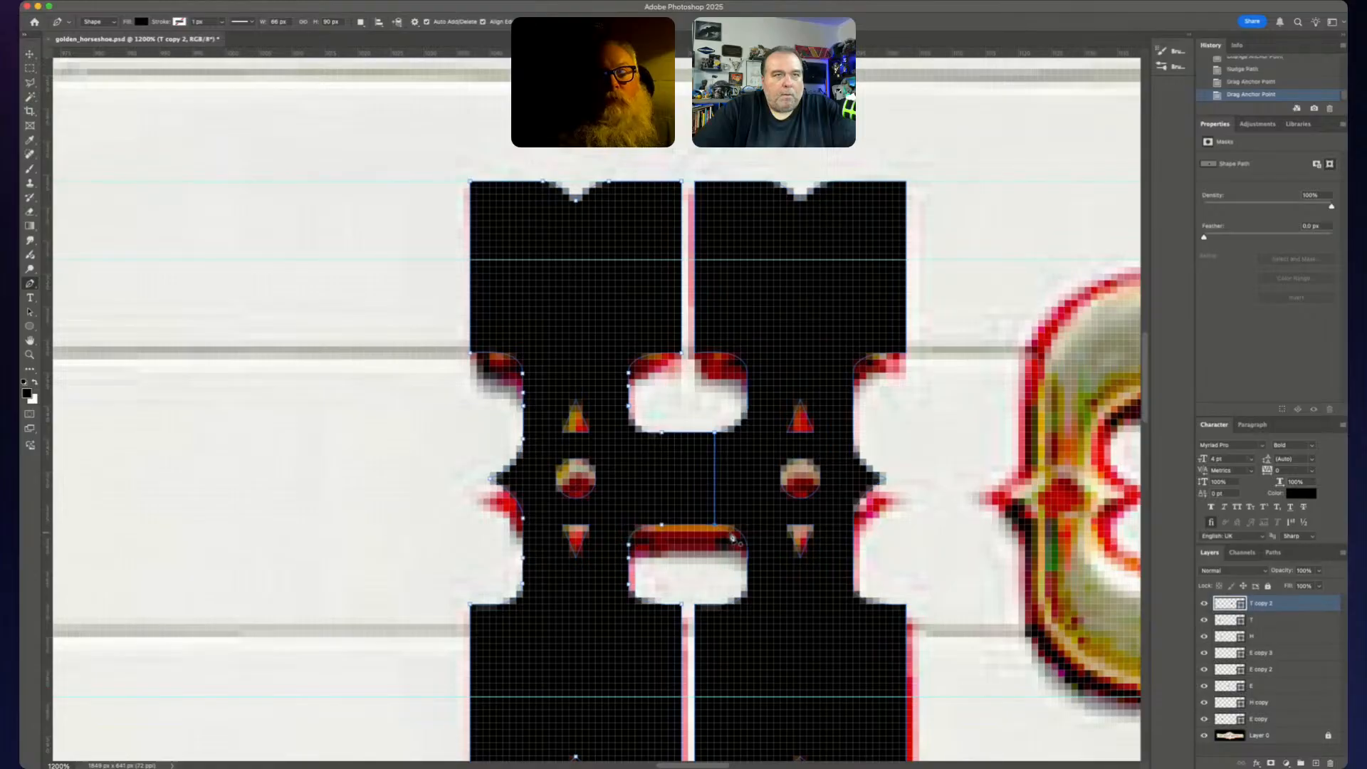
key("Escape")
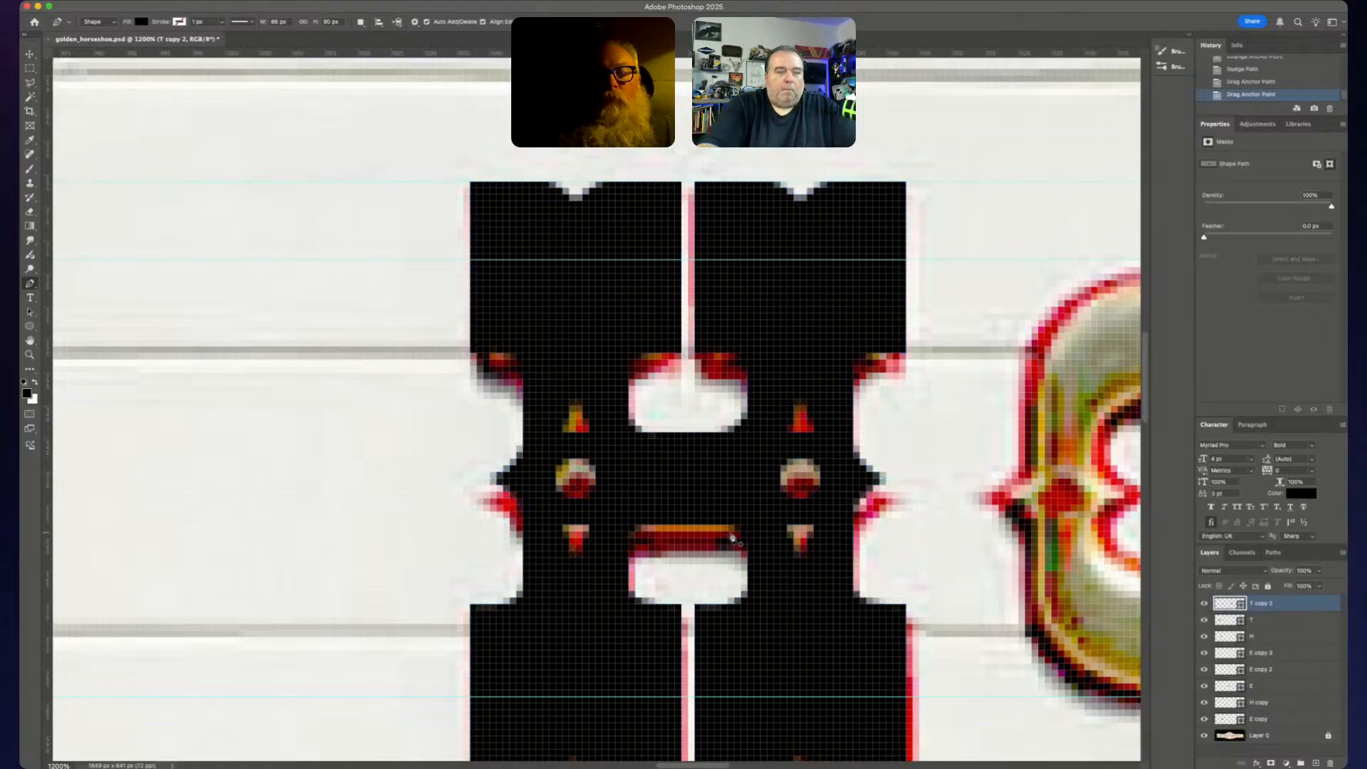
- Nudge the whole H down over the sign's crossbar as a fit check, and nudge it back up to the top guide
key("super+minus")
key("super+minus")
key("v")
key("Down")
key("Down")
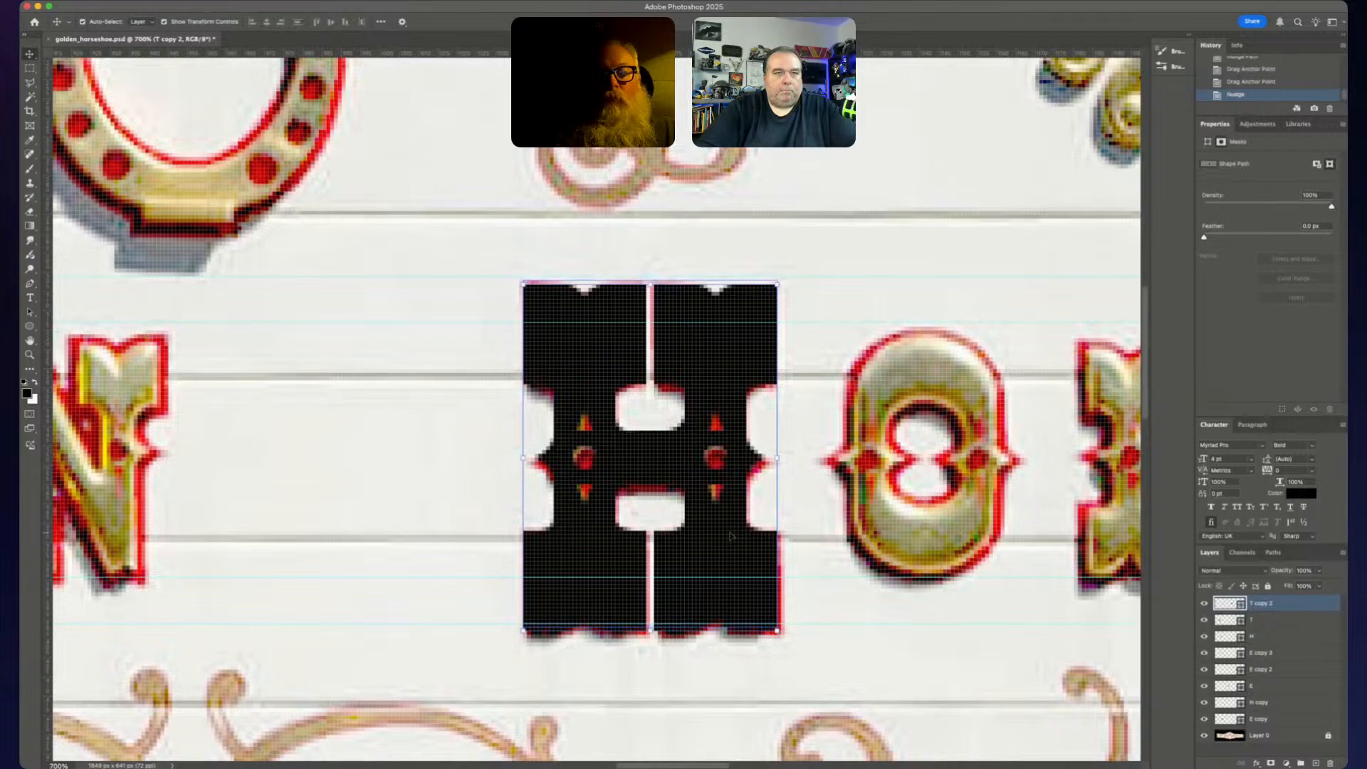
key("Down")
key("Down")
key("Up")
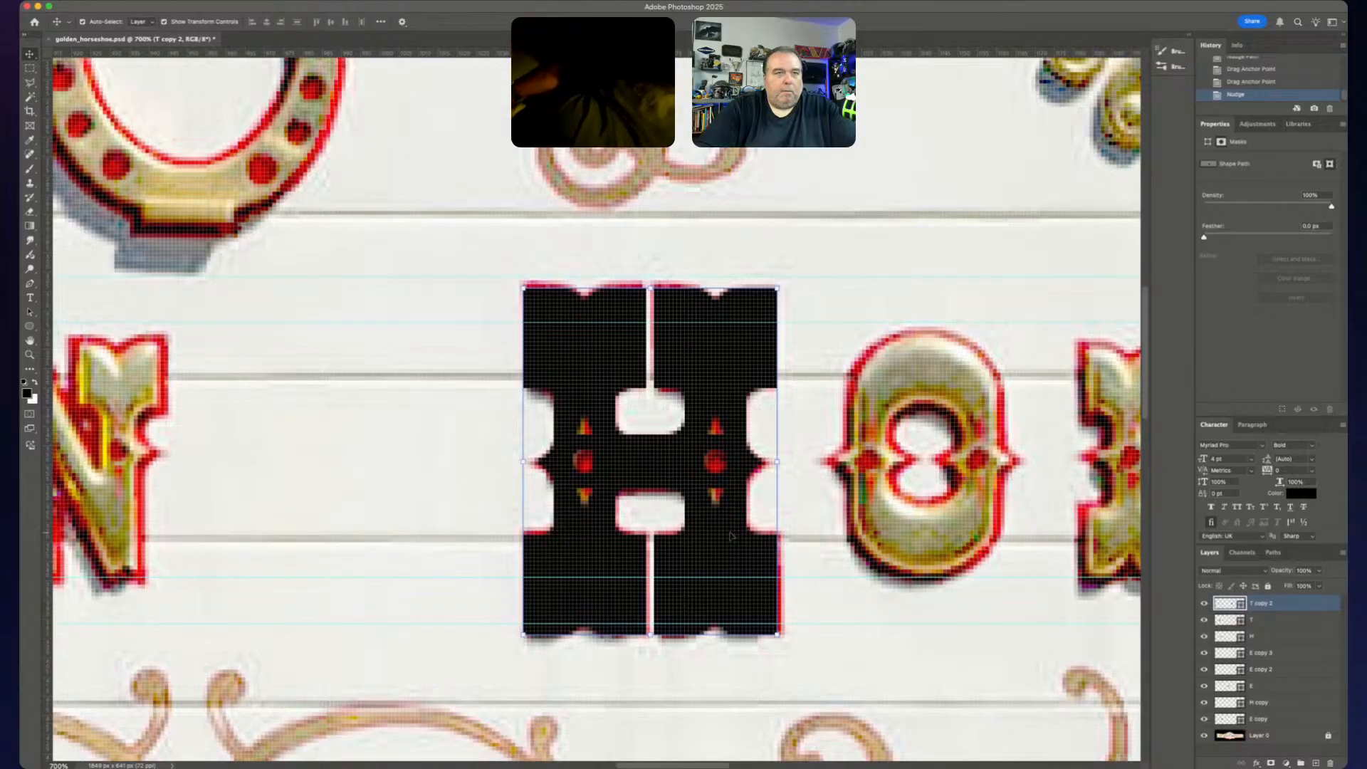
key("Up")
key("Up")
key("Up")
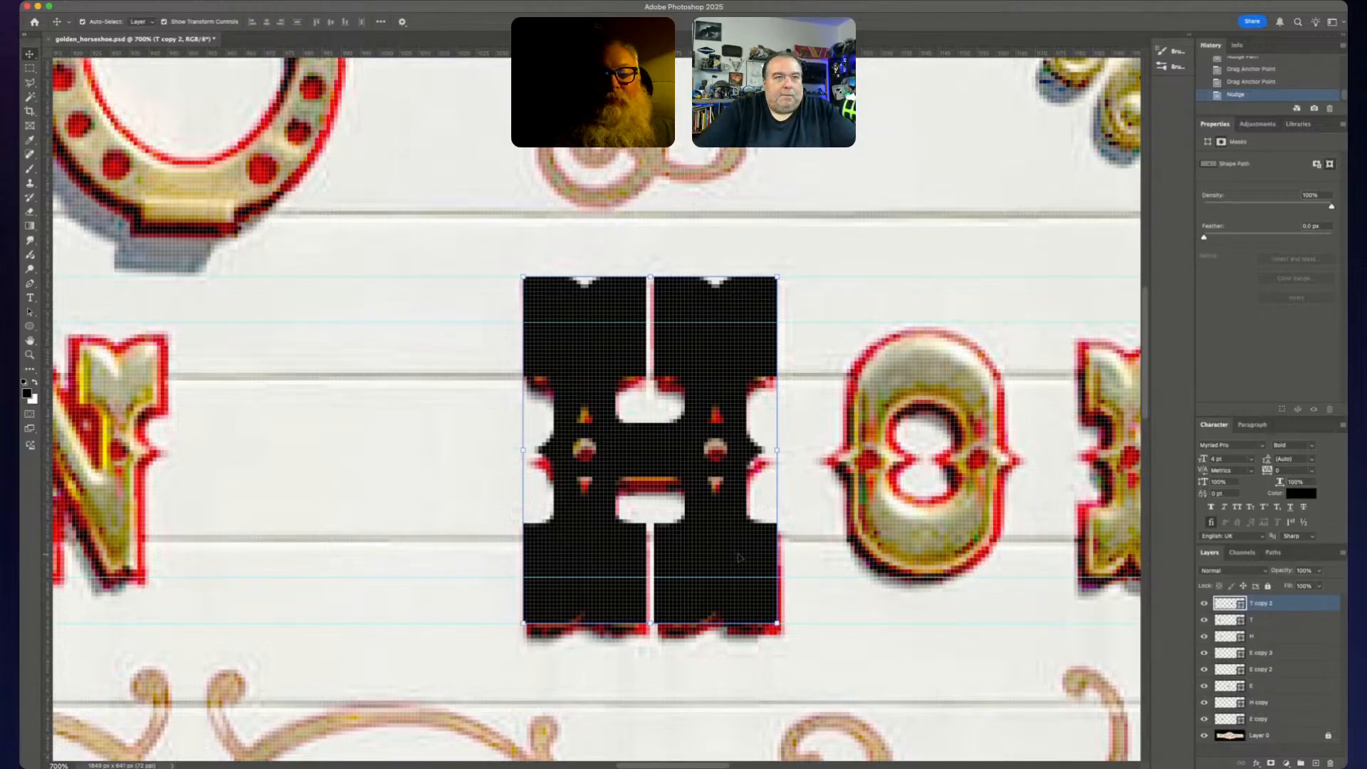
- Look over the letters on either side of the H, and save the document
scroll(739, 558, "left", 3)
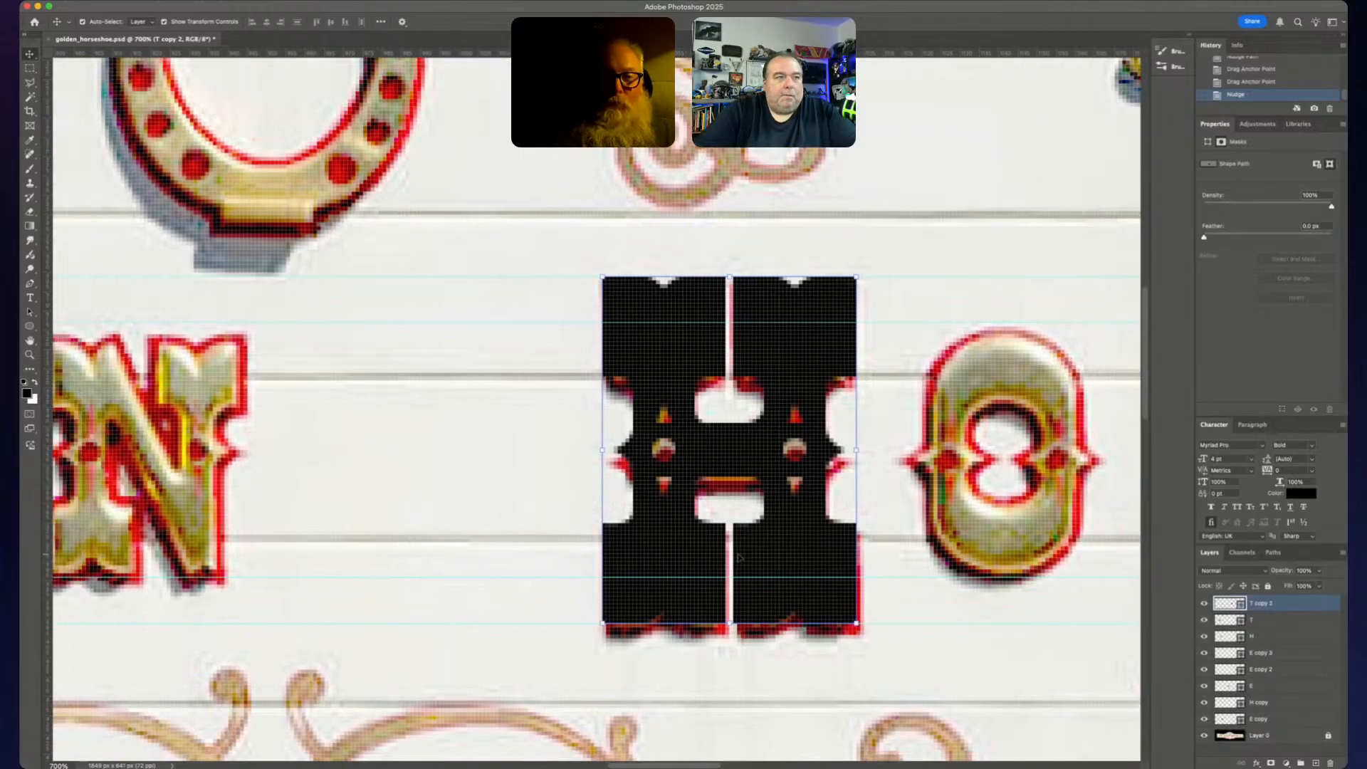
scroll(740, 557, "right", 8)
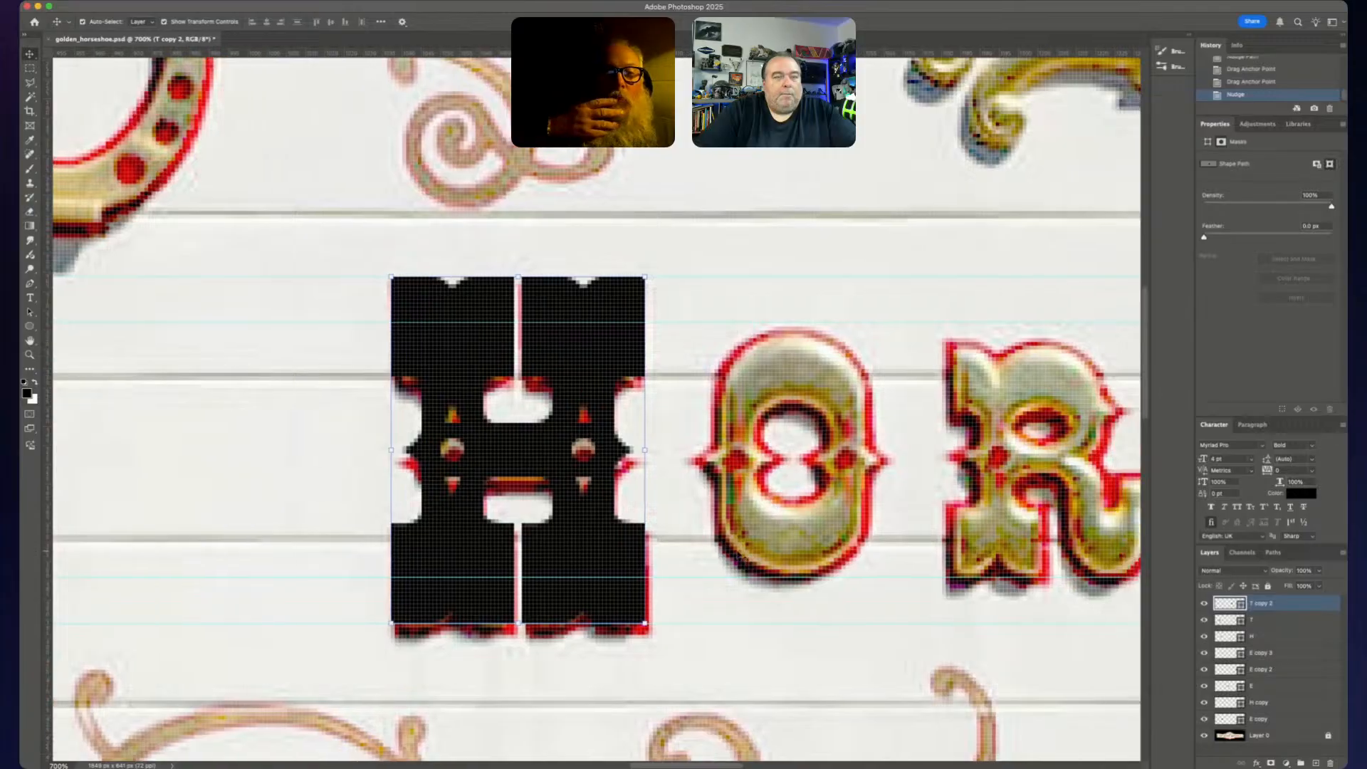
key("super+s")
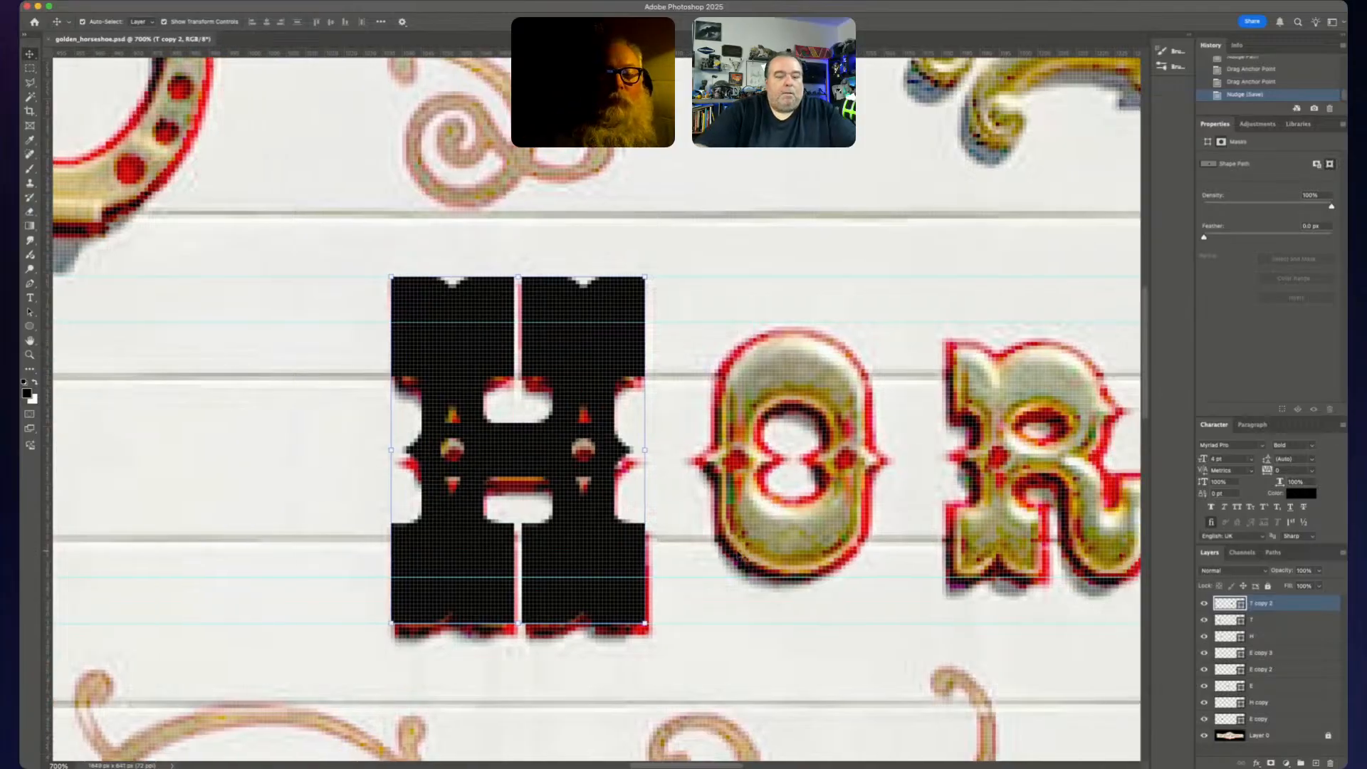
- Compare the traced H with the neighbouring HORSESHOE letters and the height guides
key("super+minus")
key("super+minus")
key("super+minus")
key("super+minus")
key("super+minus")
key("super+minus")
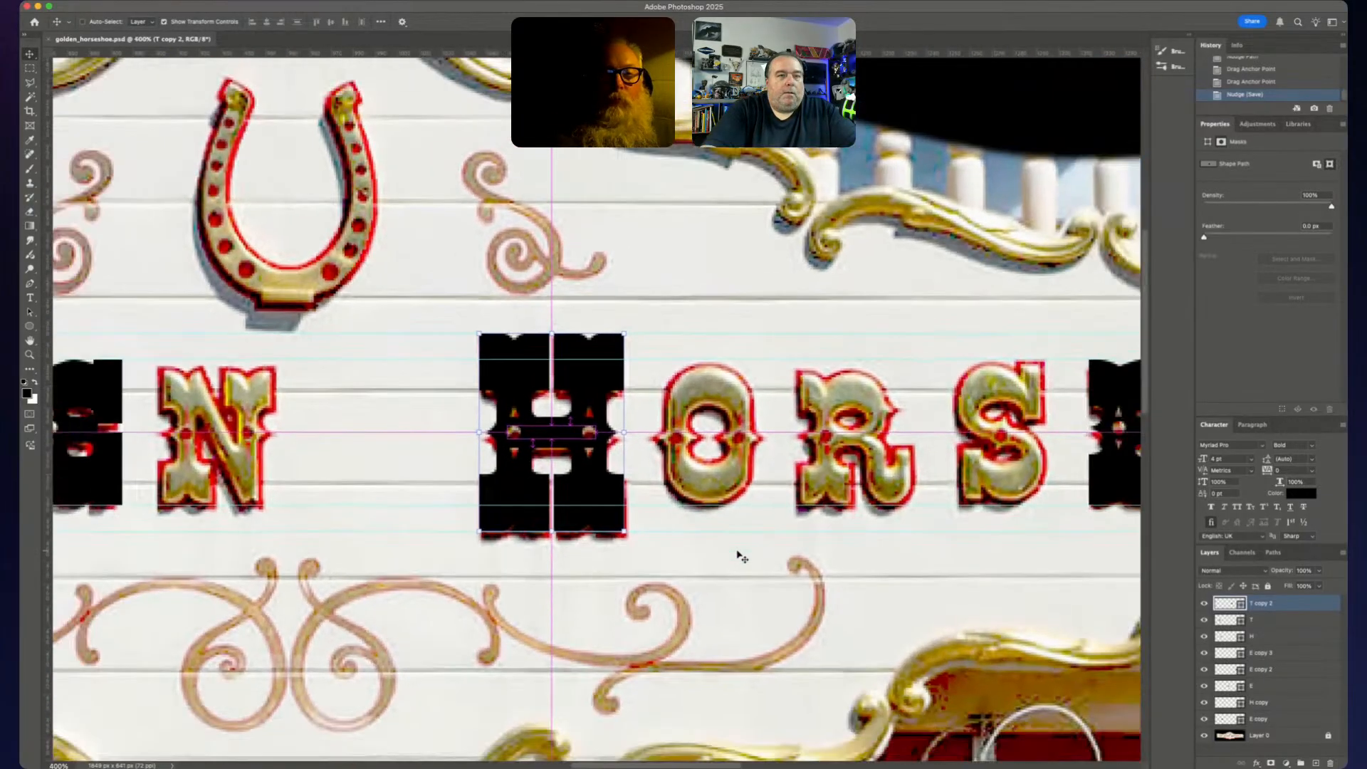
key("super+plus")
key("super+plus")
key("super+plus")
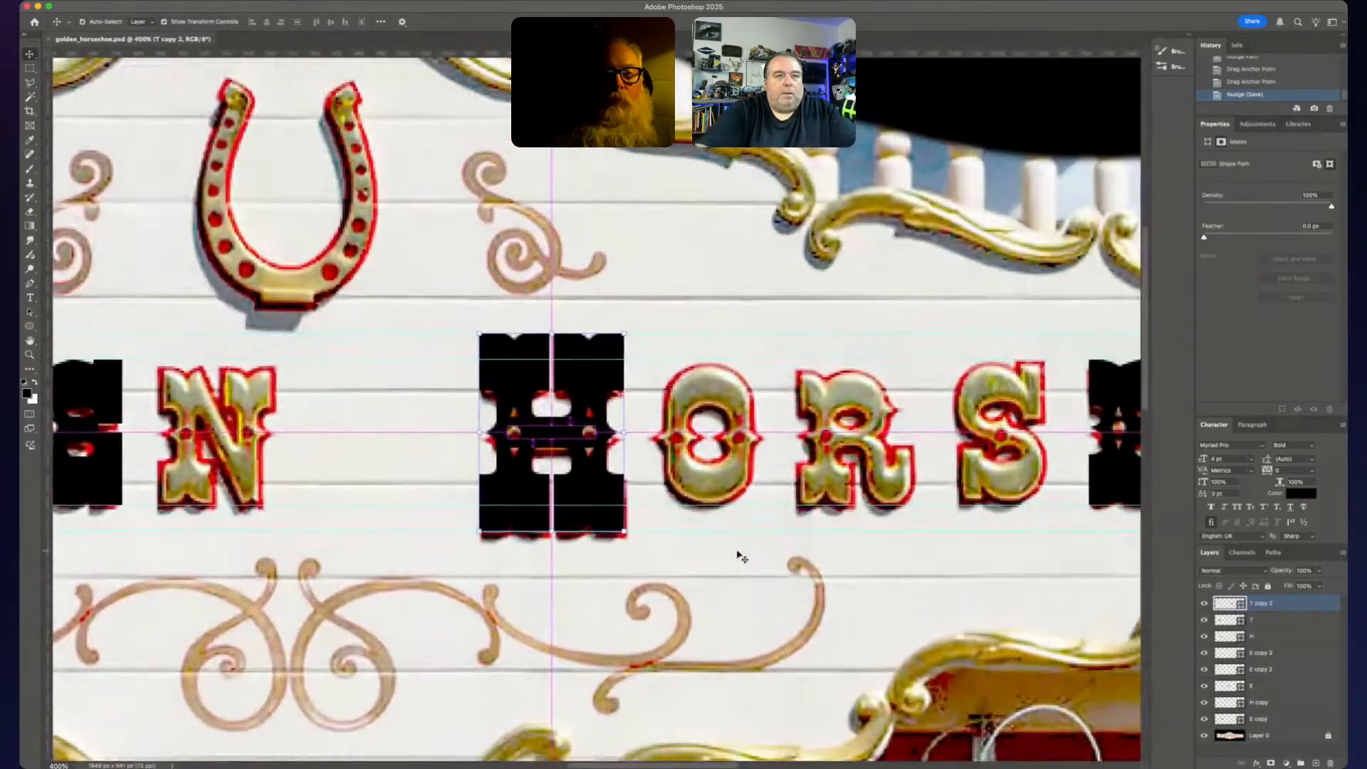
key("super+plus")
scroll(757, 531, "right", 3)
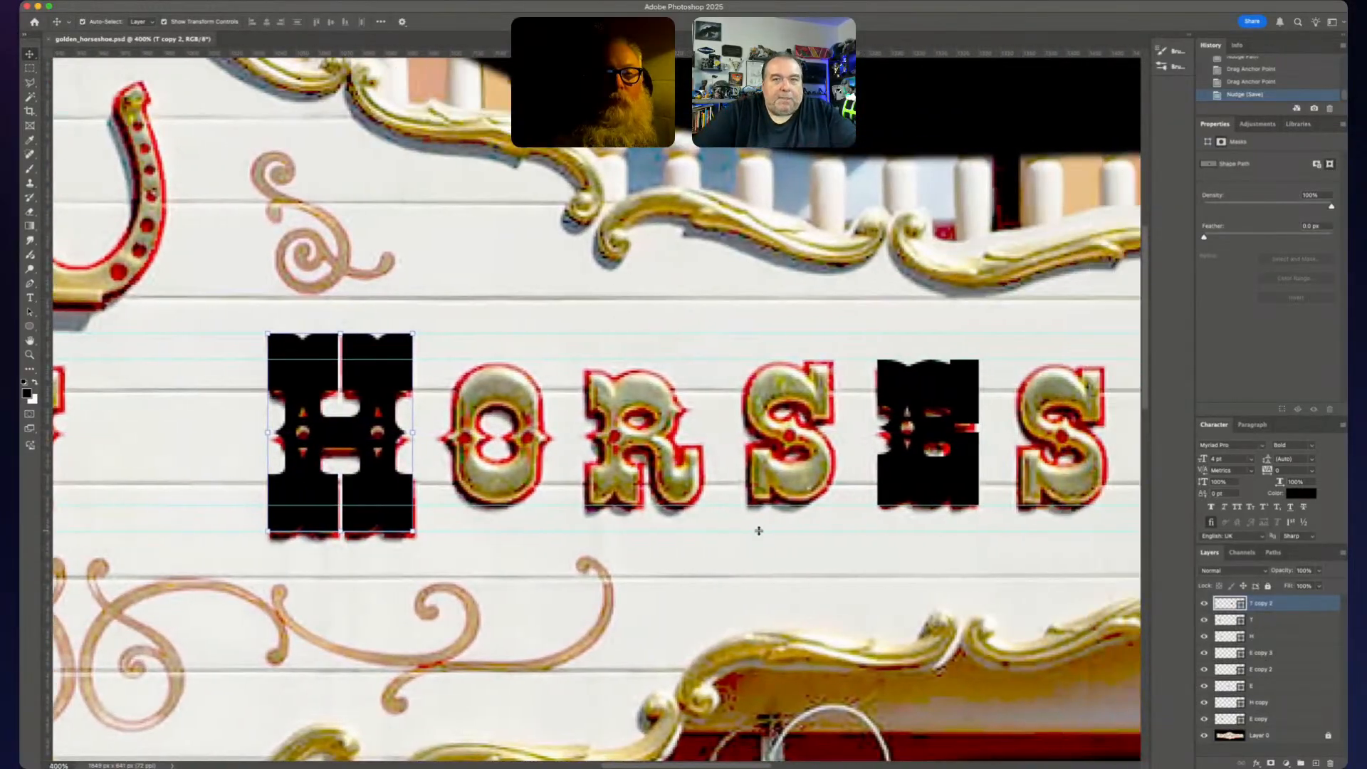
- Unlock the sign photo layer (Layer 0) and skew it vertically by -0.11° so its lettering lines up better with the horizontal guides
left_click(1282, 736)
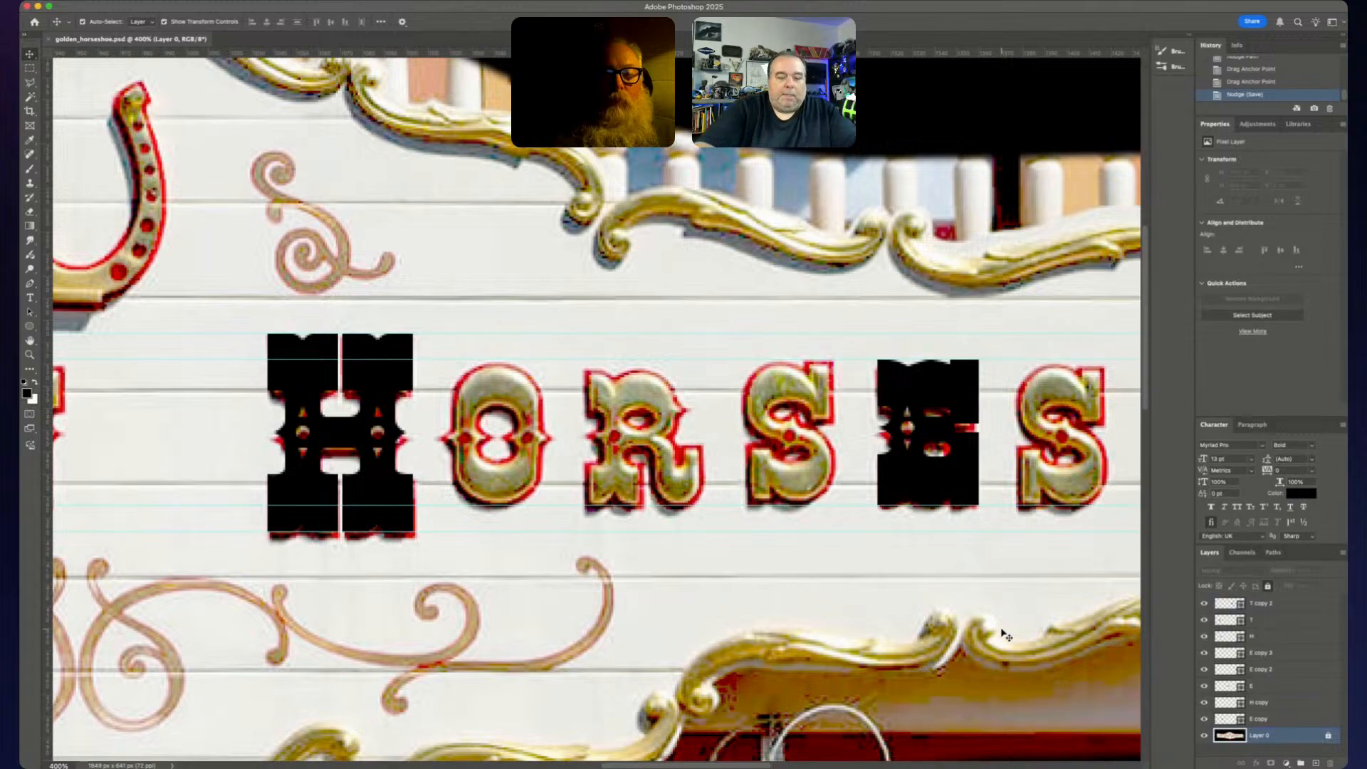
key("super+plus")
key("super+minus")
key("super+minus")
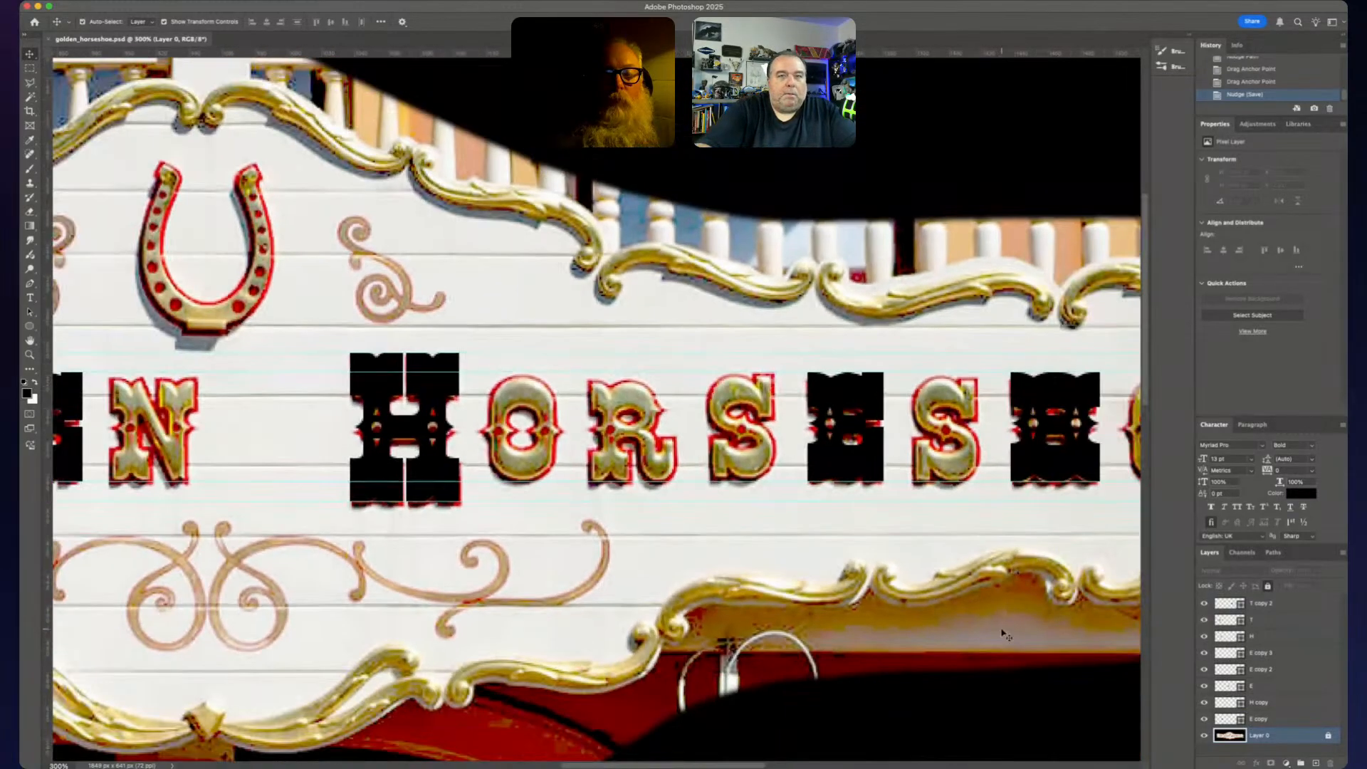
scroll(1005, 634, "right", 15)
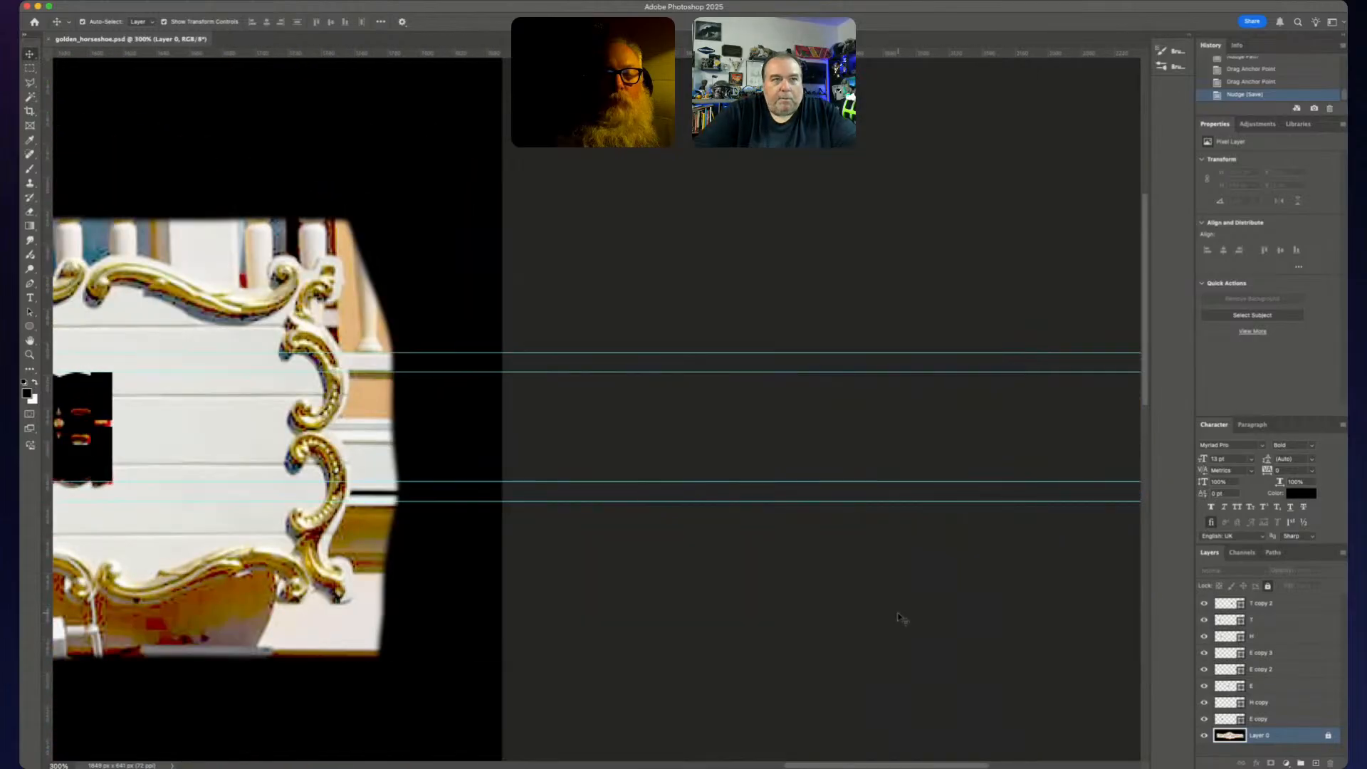
scroll(901, 619, "left", 8)
scroll(901, 620, "down", 1)
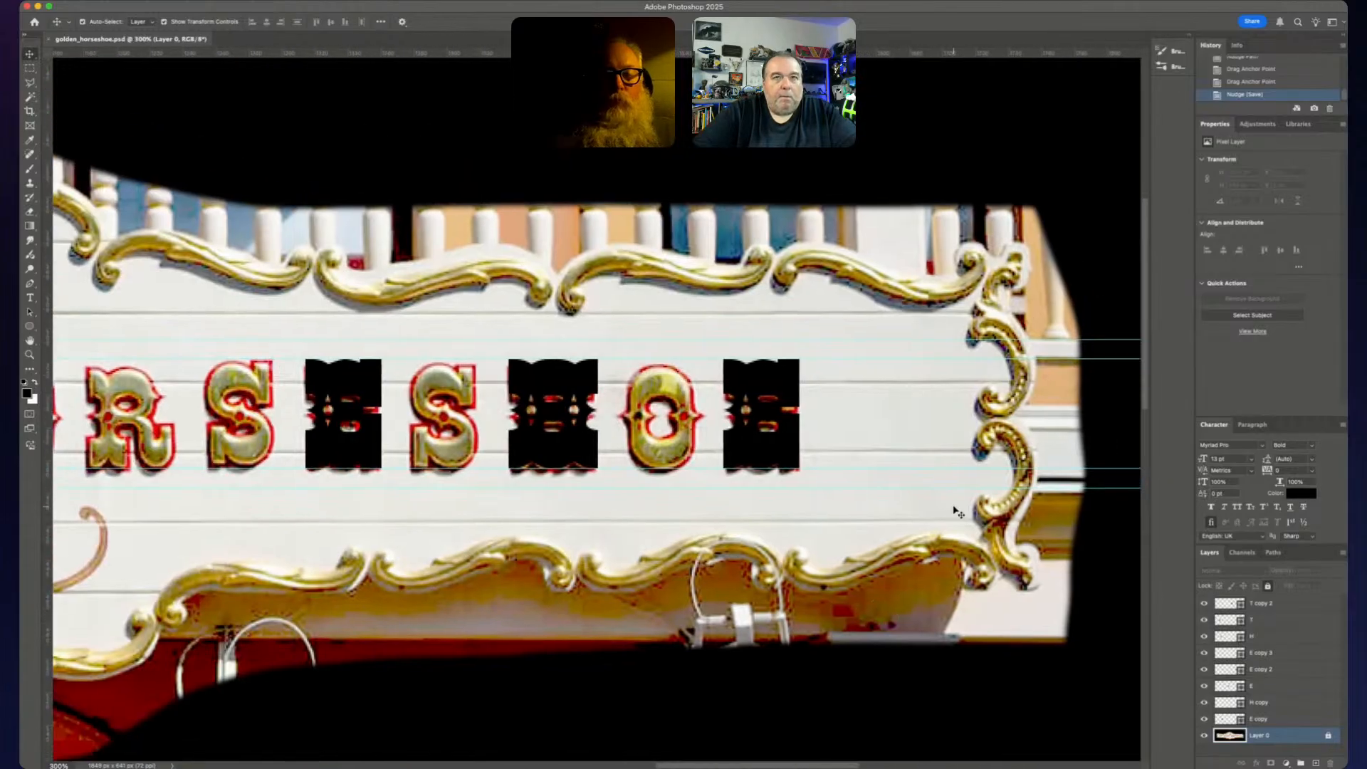
scroll(958, 513, "down", 3)
scroll(959, 513, "right", 4)
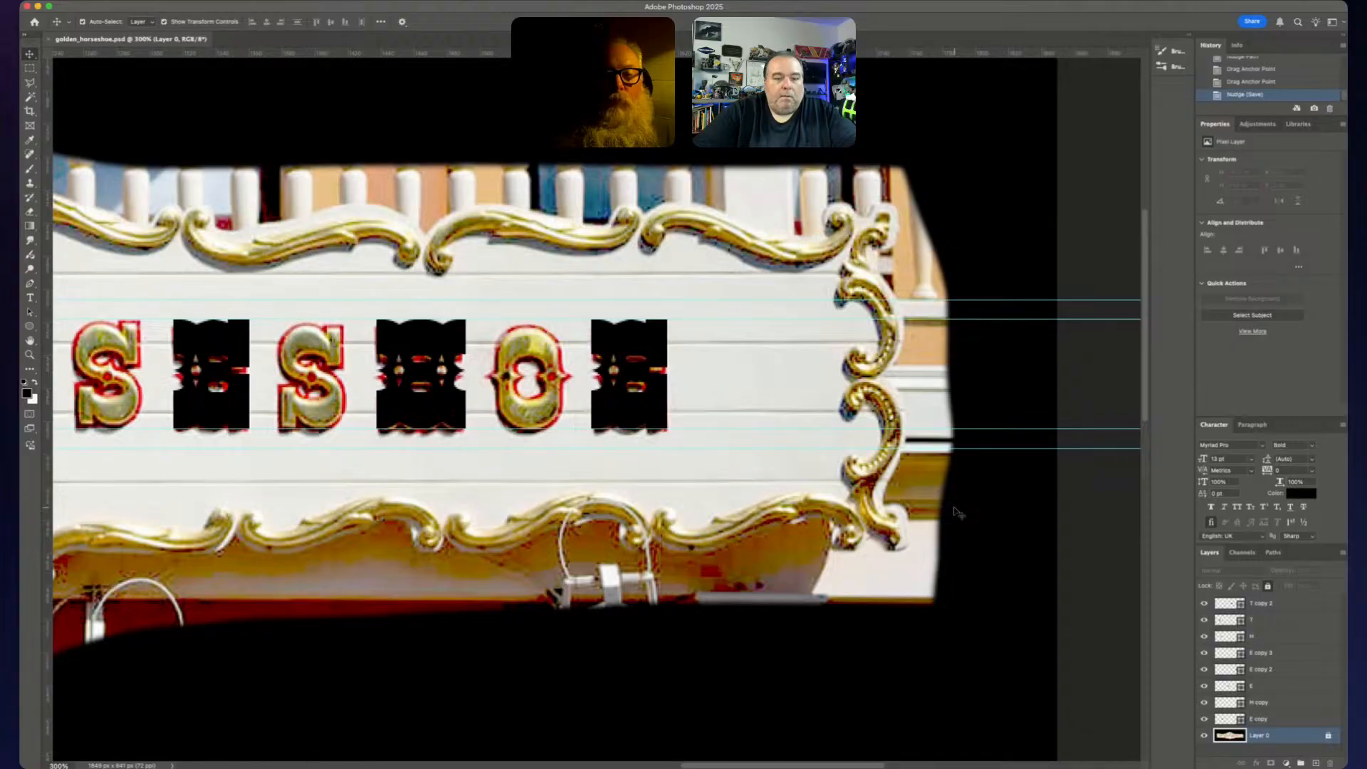
key("super+minus")
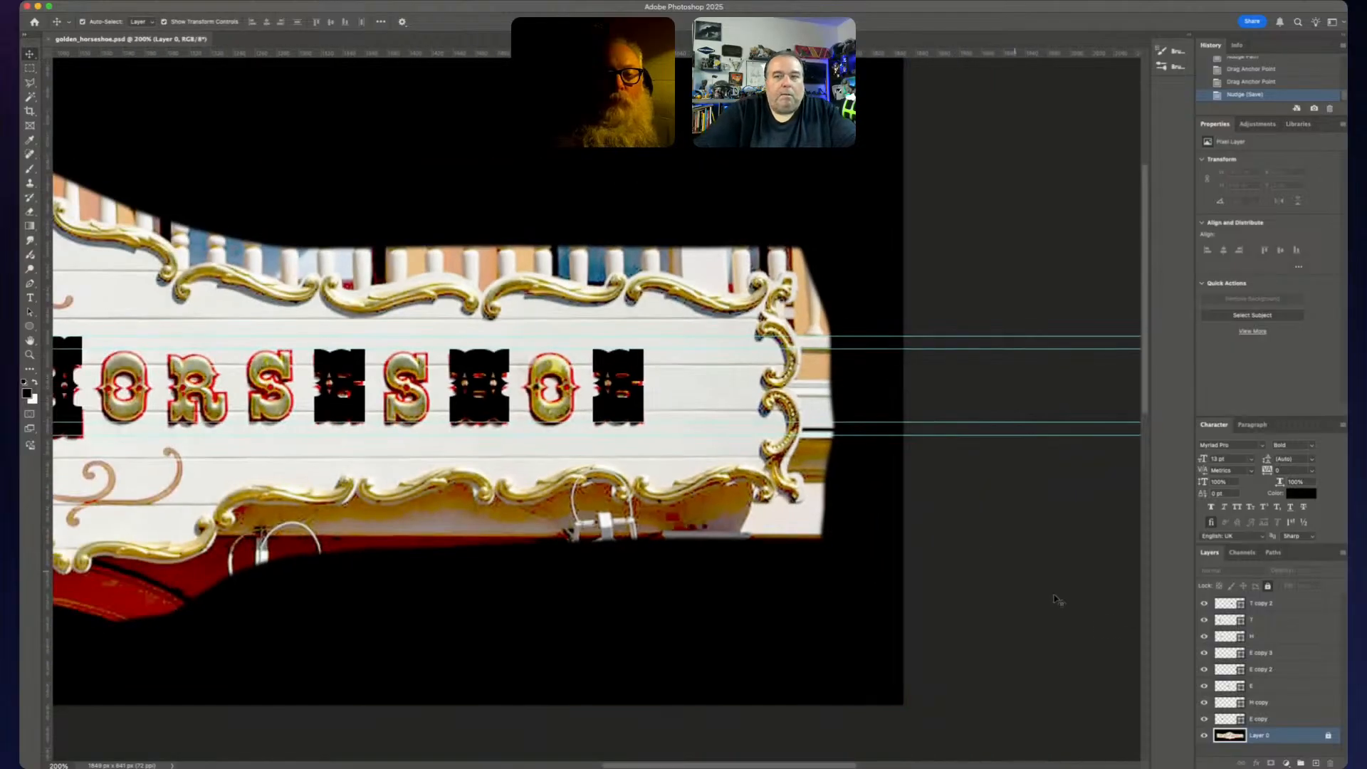
left_click(1328, 735)
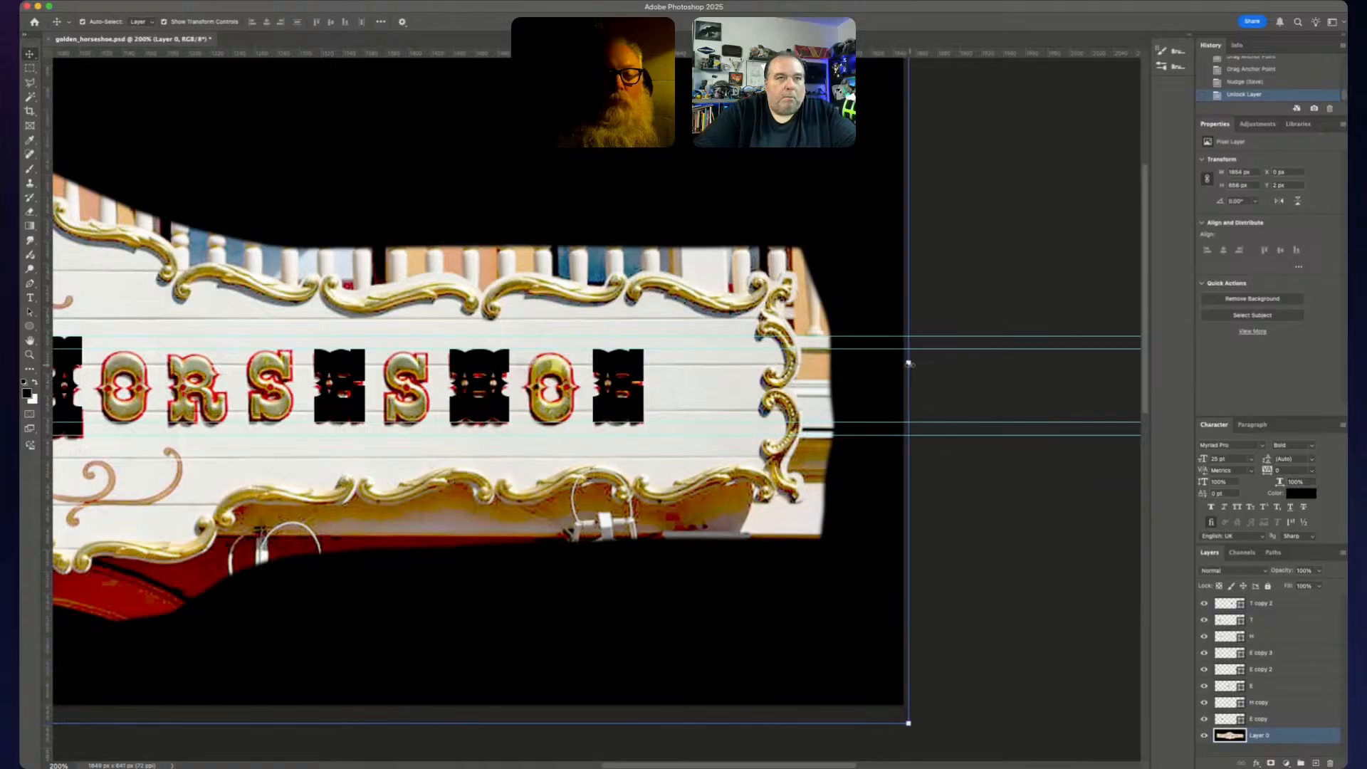
left_click_drag(909, 363, 908, 361)
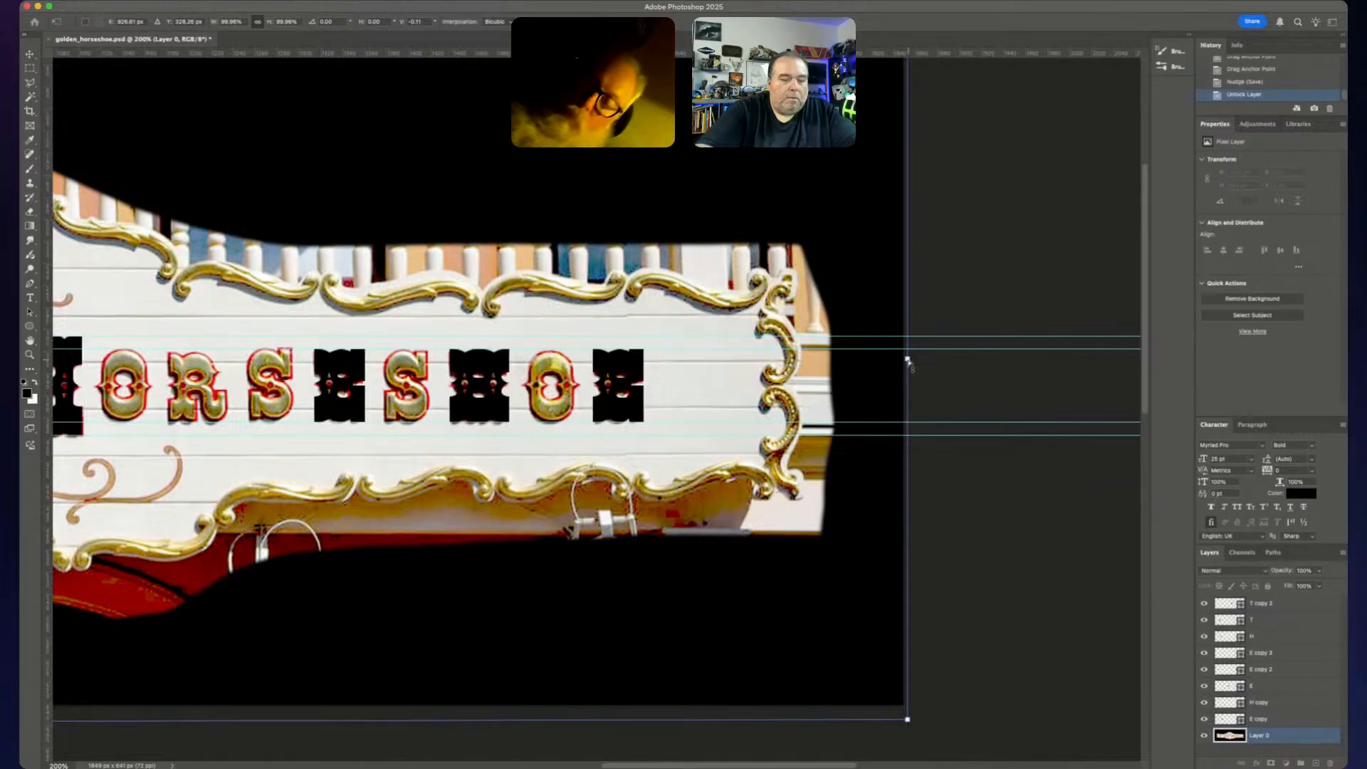
- Adjust the photo's vertical skew to -0.16° and apply the transform
key("super+equal")
key("super+equal")
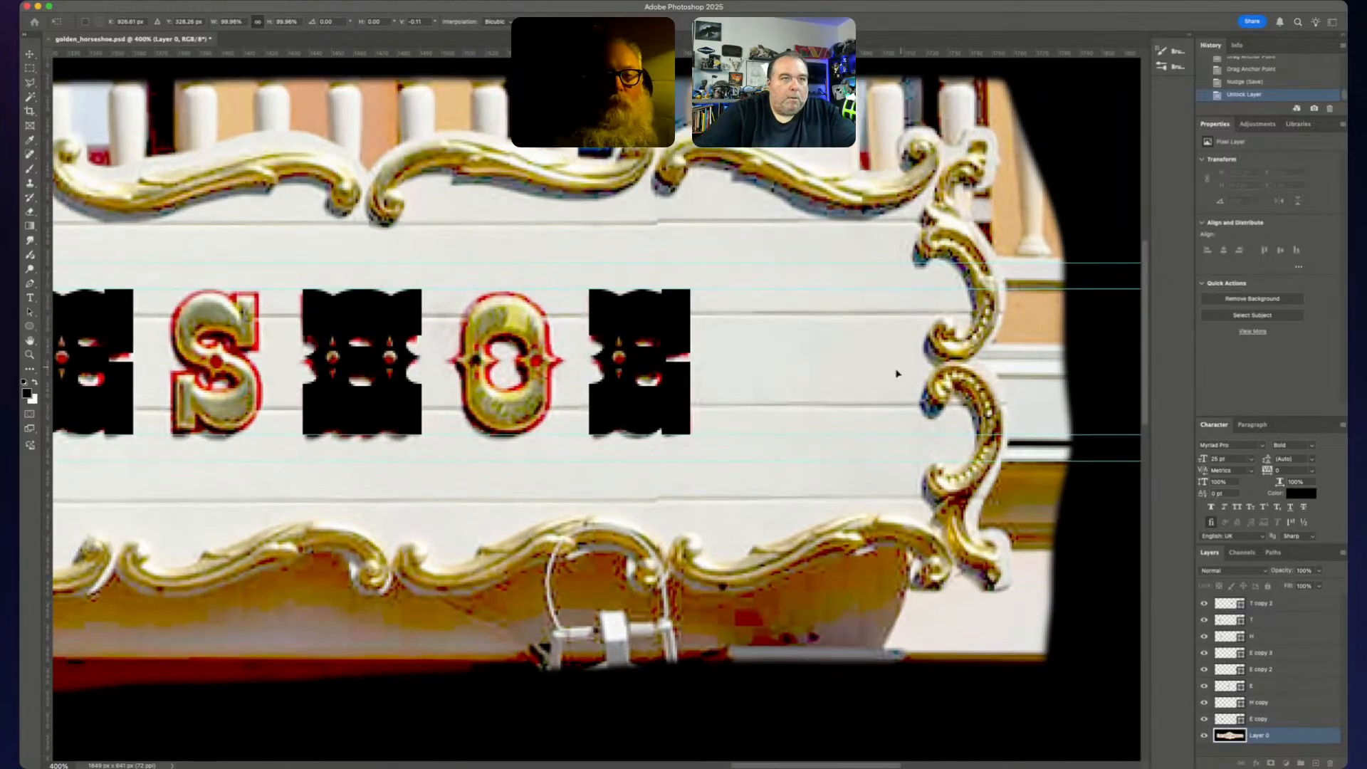
scroll(888, 386, "down", 5)
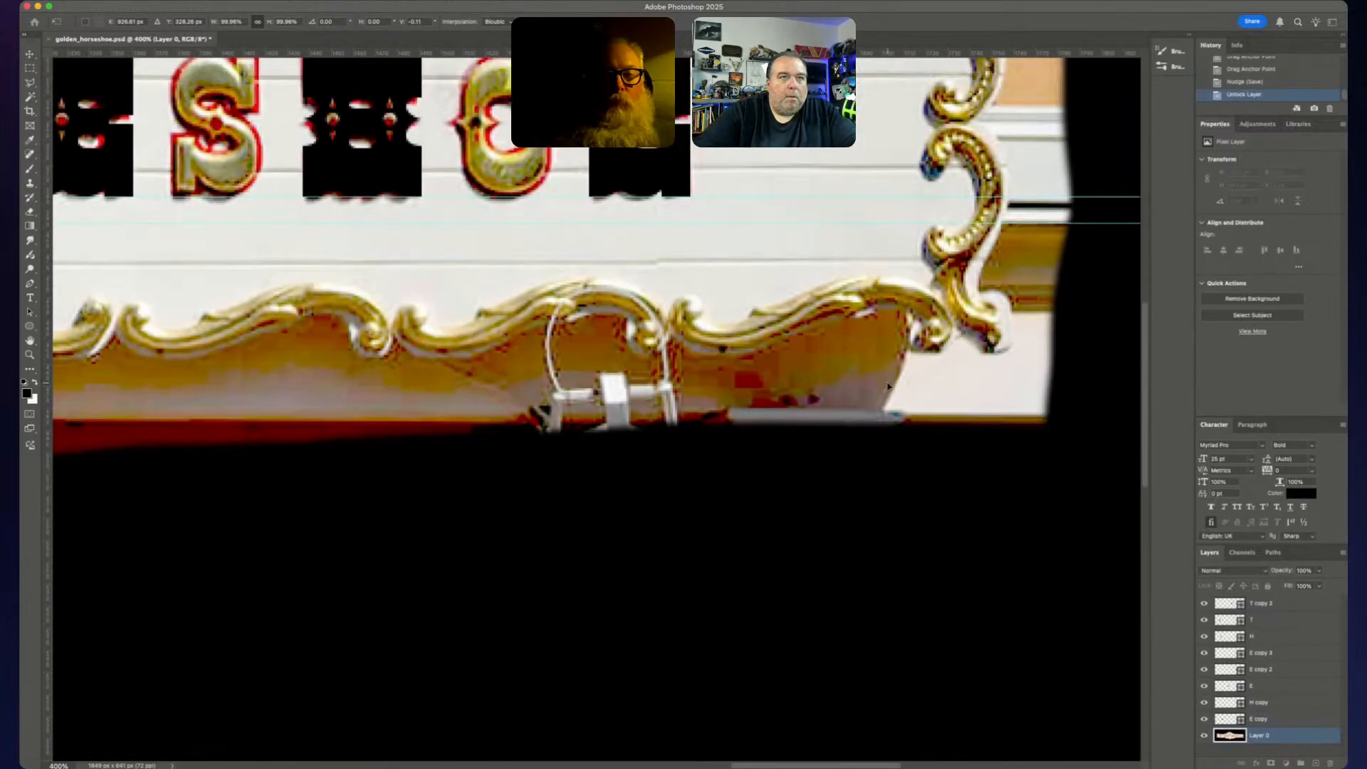
scroll(888, 386, "up", 5)
scroll(888, 386, "right", 5)
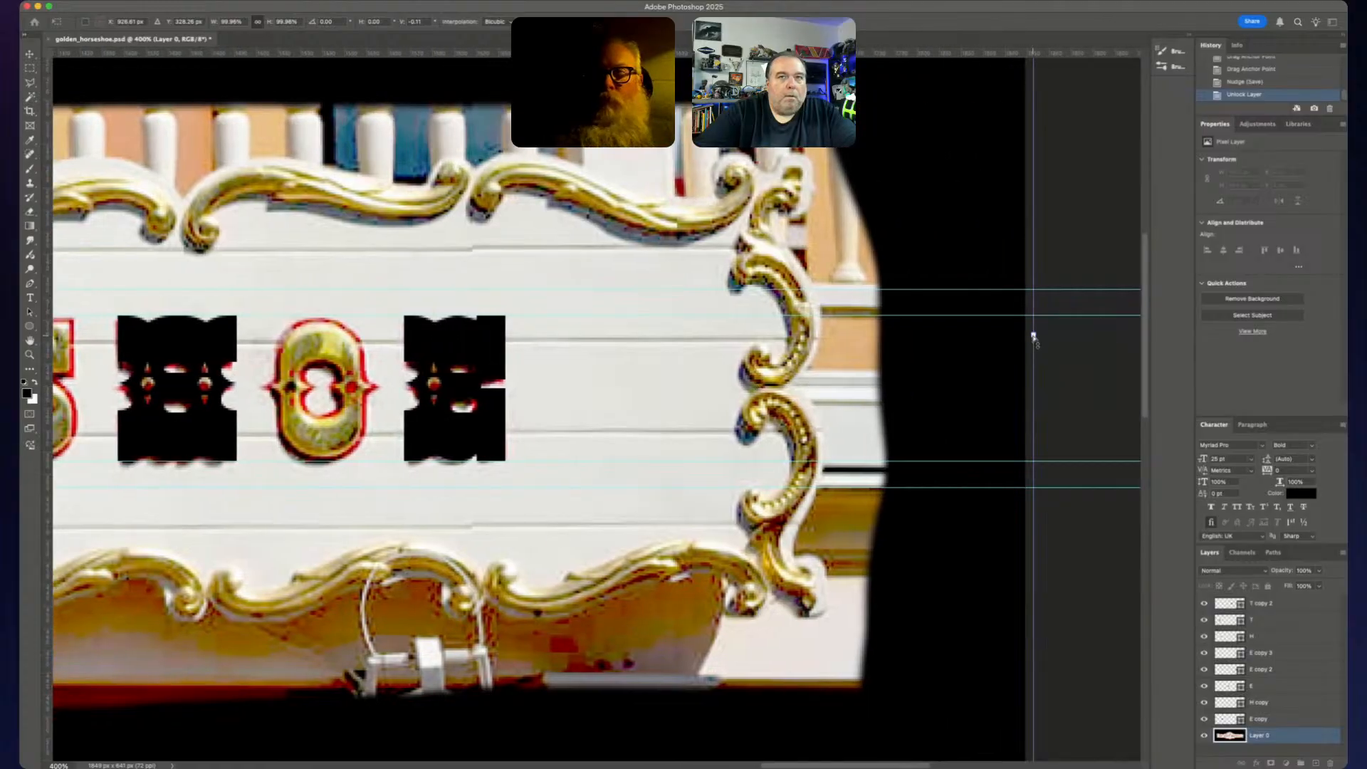
left_click_drag(1033, 337, 1033, 332)
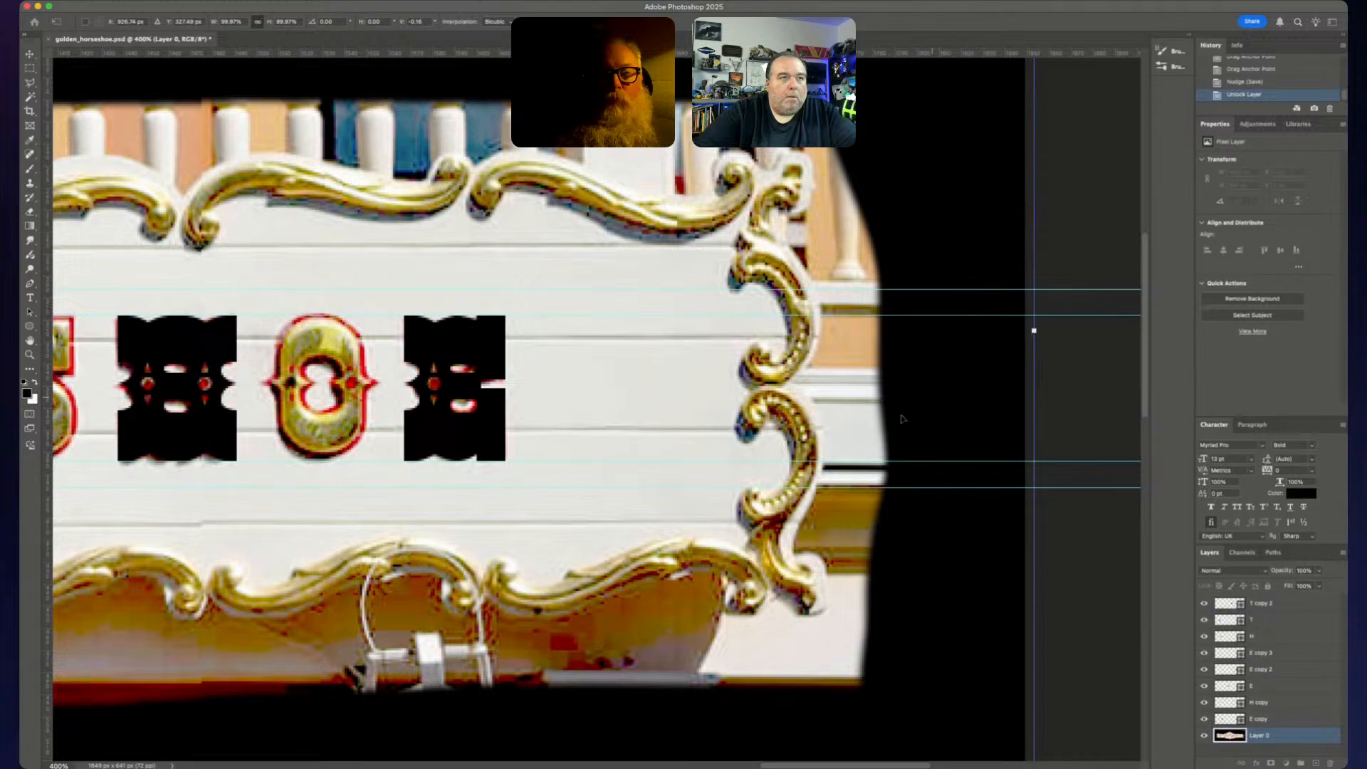
scroll(873, 431, "left", 15)
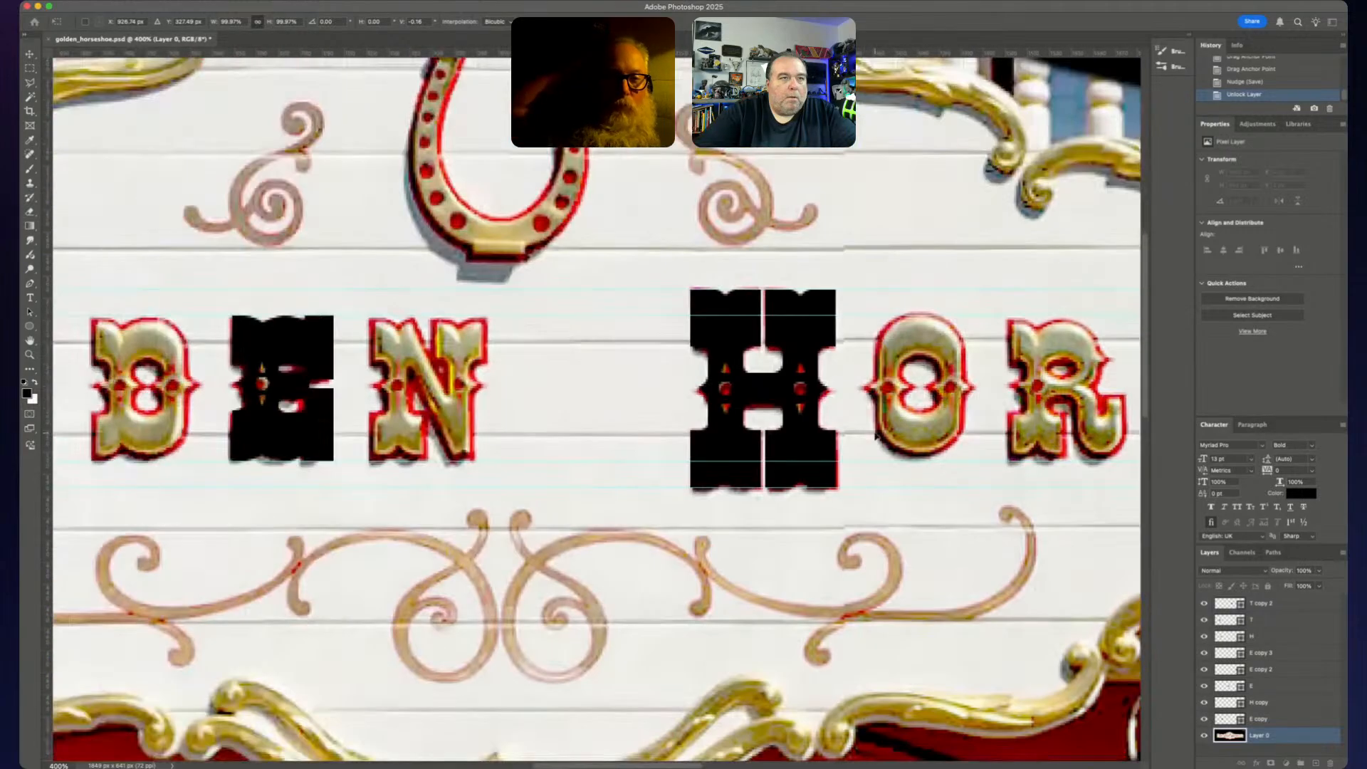
key("Return")
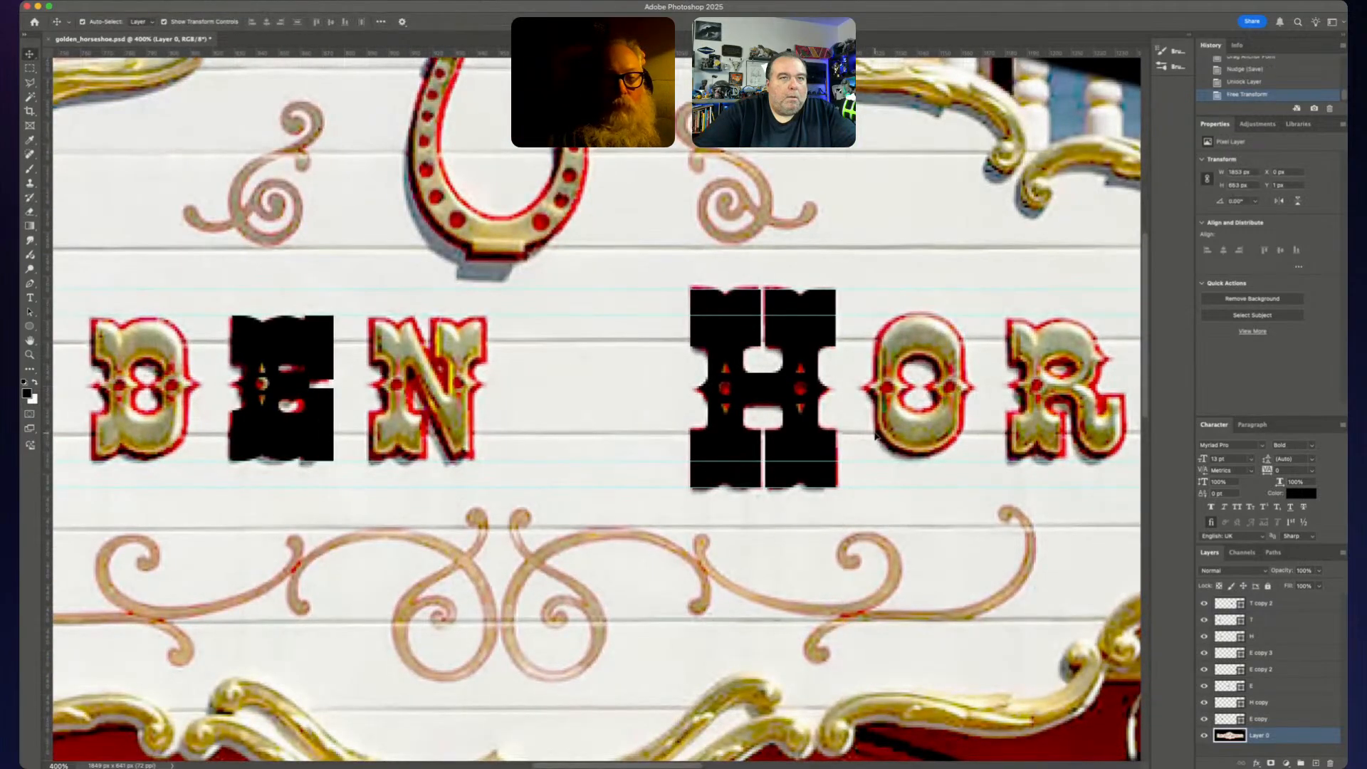
- Check the sign's lettering against the guides, lock the photo layer again, and save the document
scroll(875, 436, "left", 5)
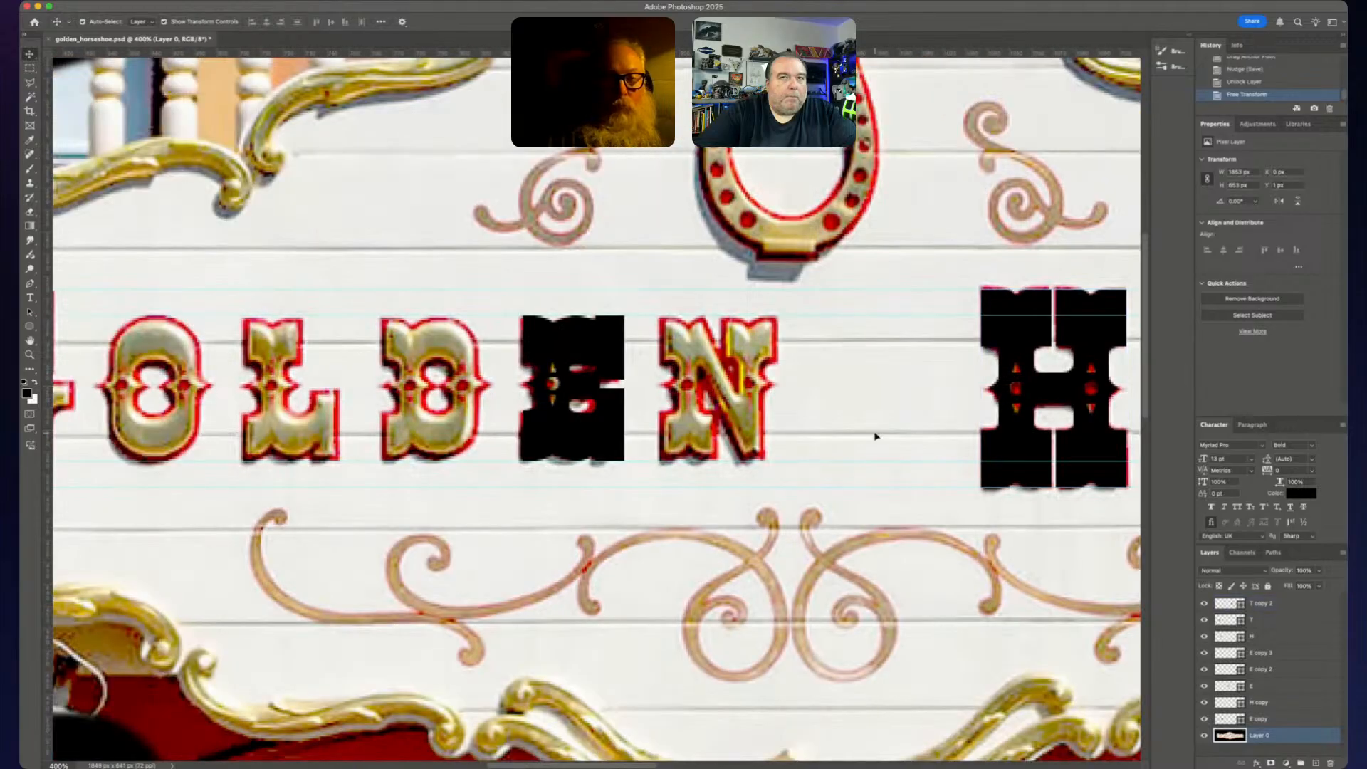
scroll(875, 435, "left", 6)
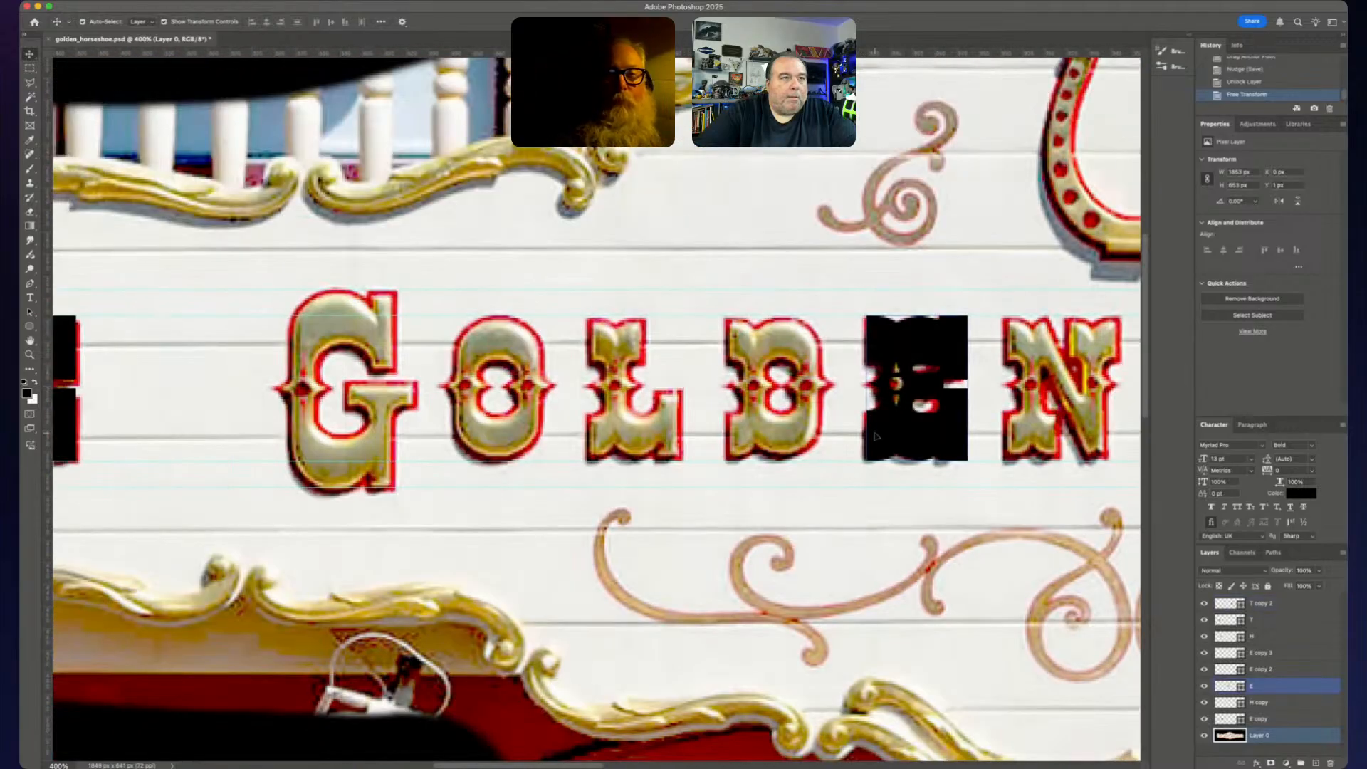
scroll(641, 468, "right", 18)
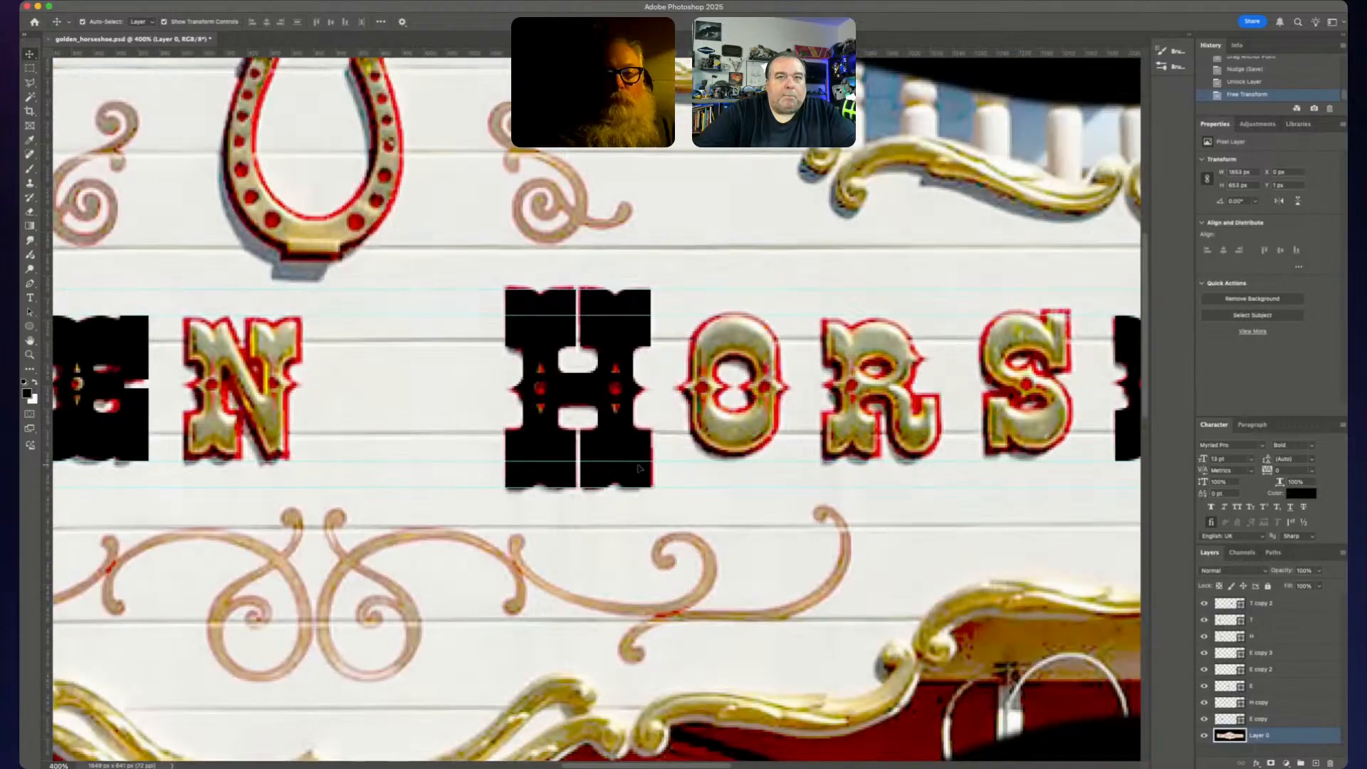
scroll(846, 485, "right", 5)
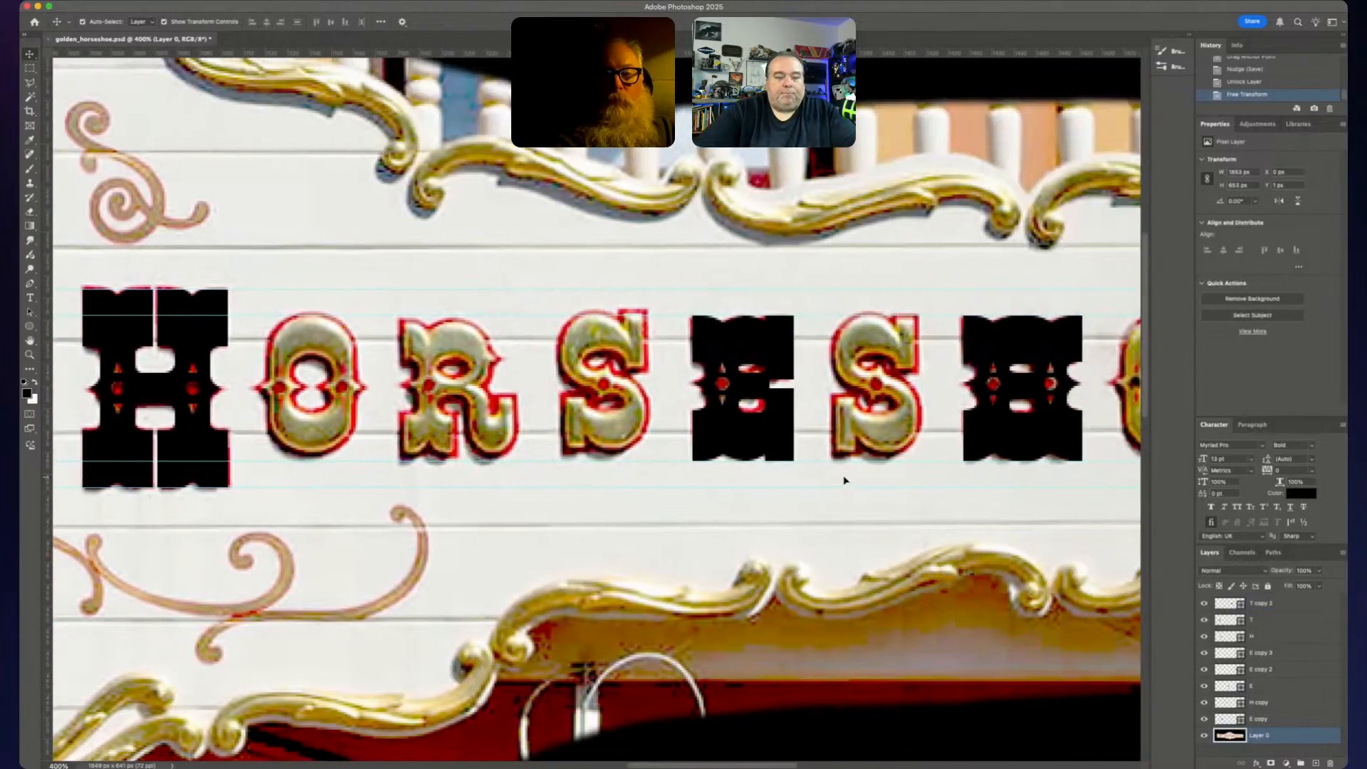
key("super+minus")
key("super+minus")
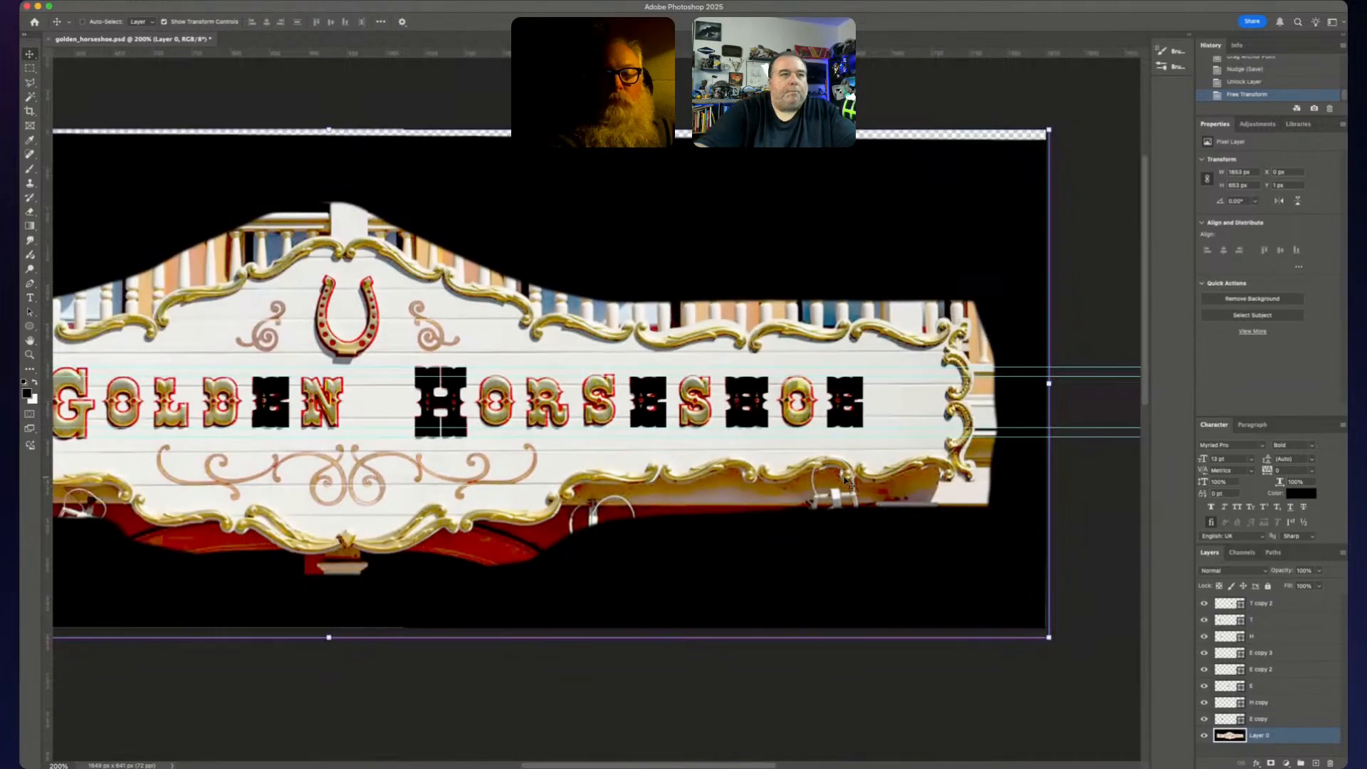
key("super+minus")
scroll(845, 482, "left", 2)
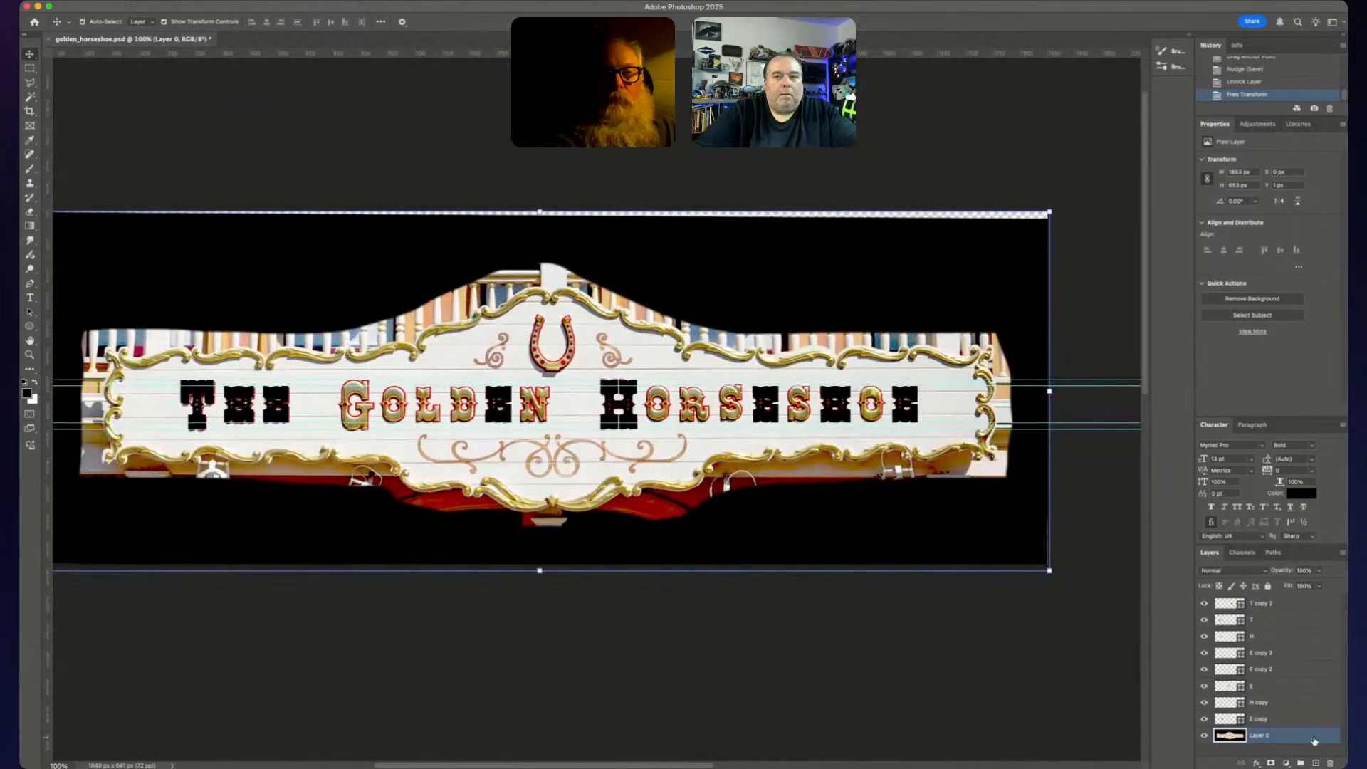
left_click(1267, 585)
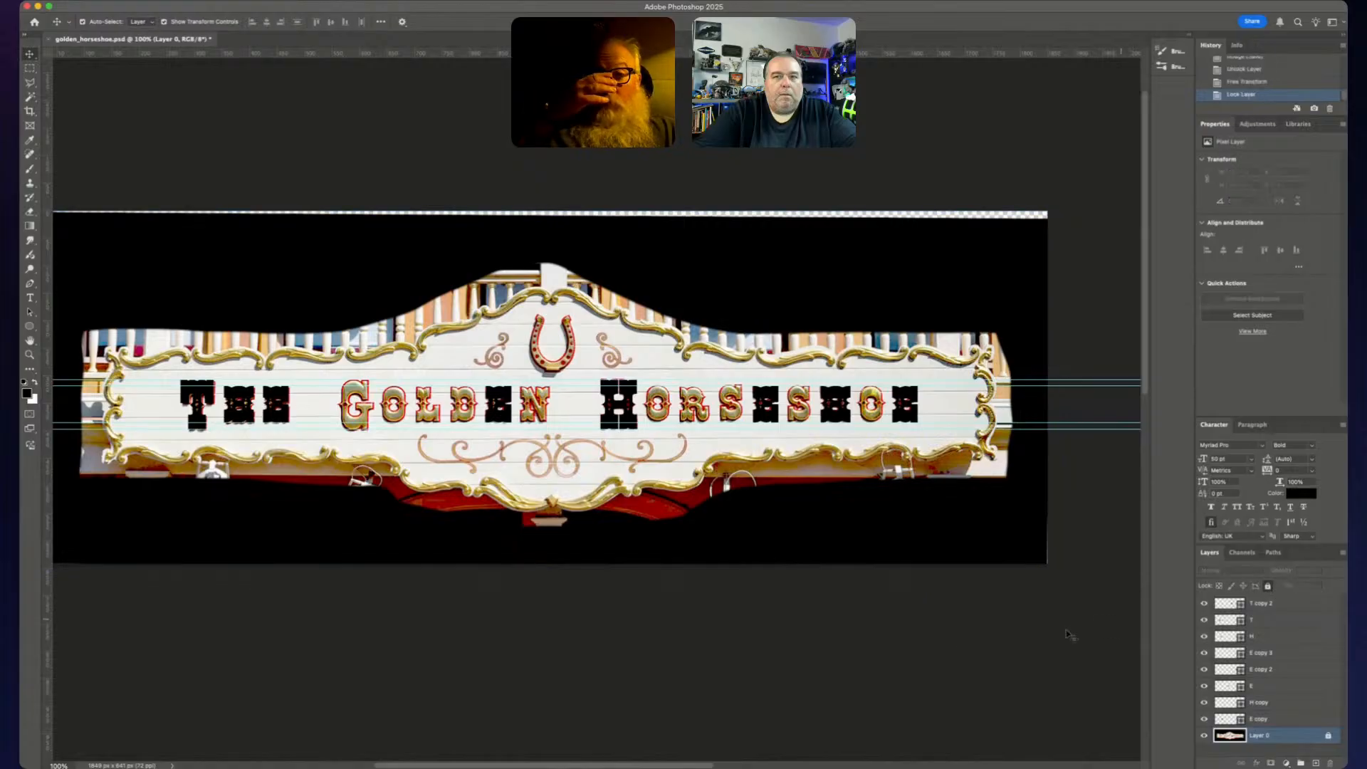
key("super+s")
- Examine the whole sign, including its lettering, scrollwork, horseshoe and gold border, for the parts still left to trace
scroll(762, 656, "left", 2)
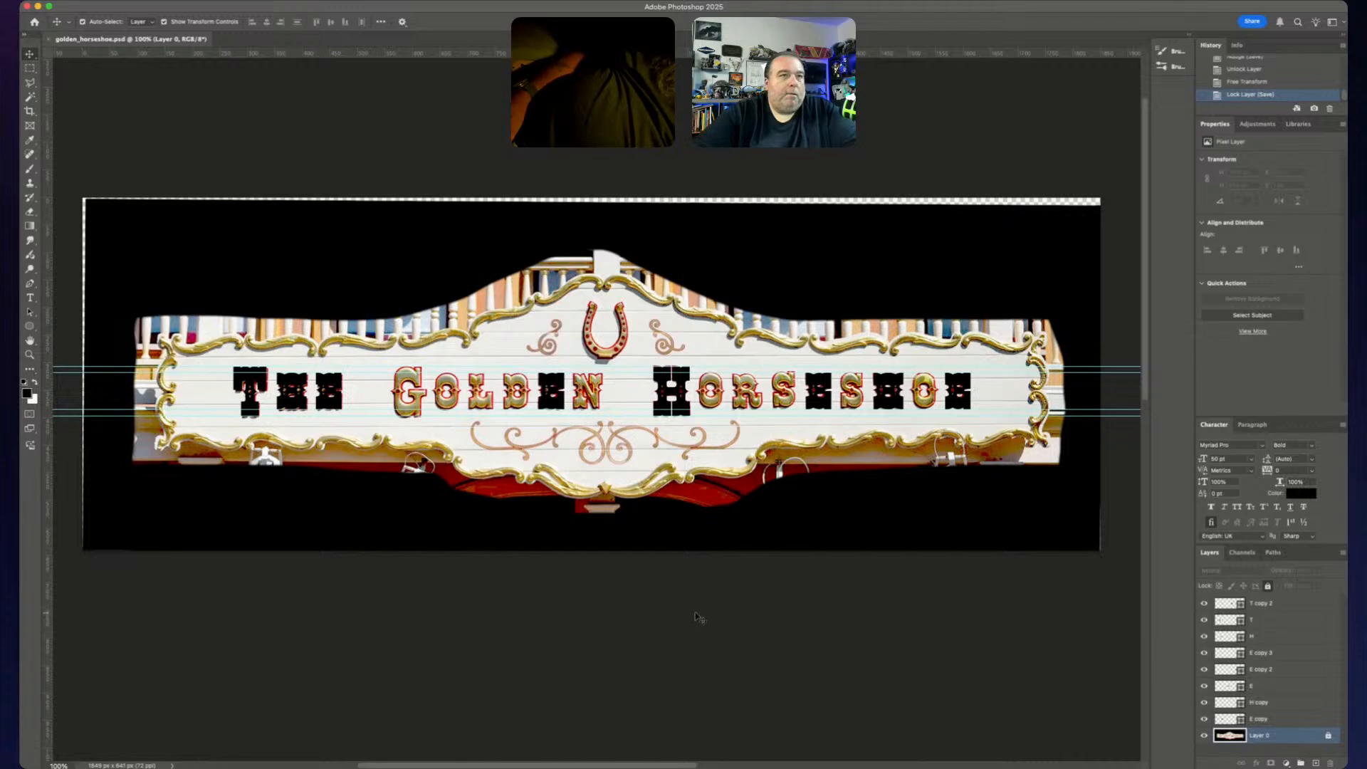
scroll(677, 605, "up", 1)
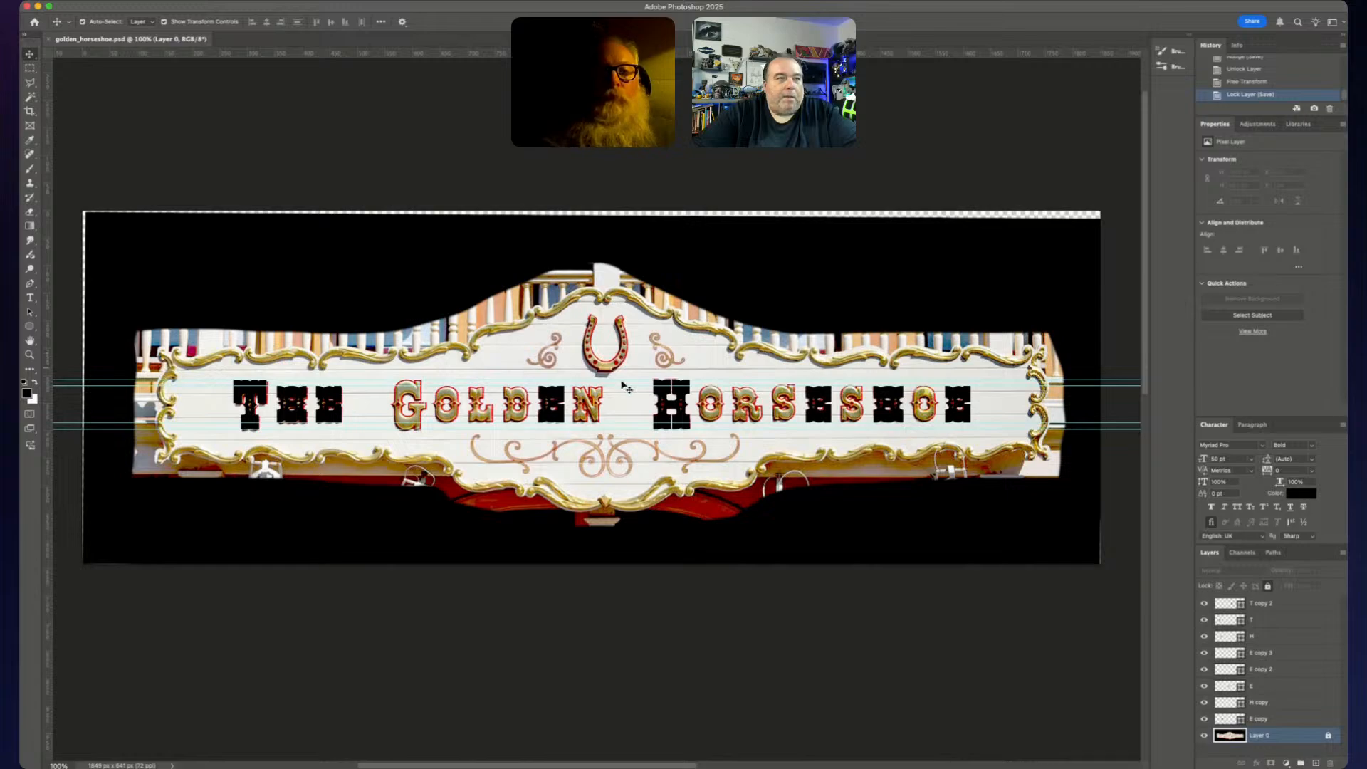
key("super+equal")
key("super+equal")
key("super+equal")
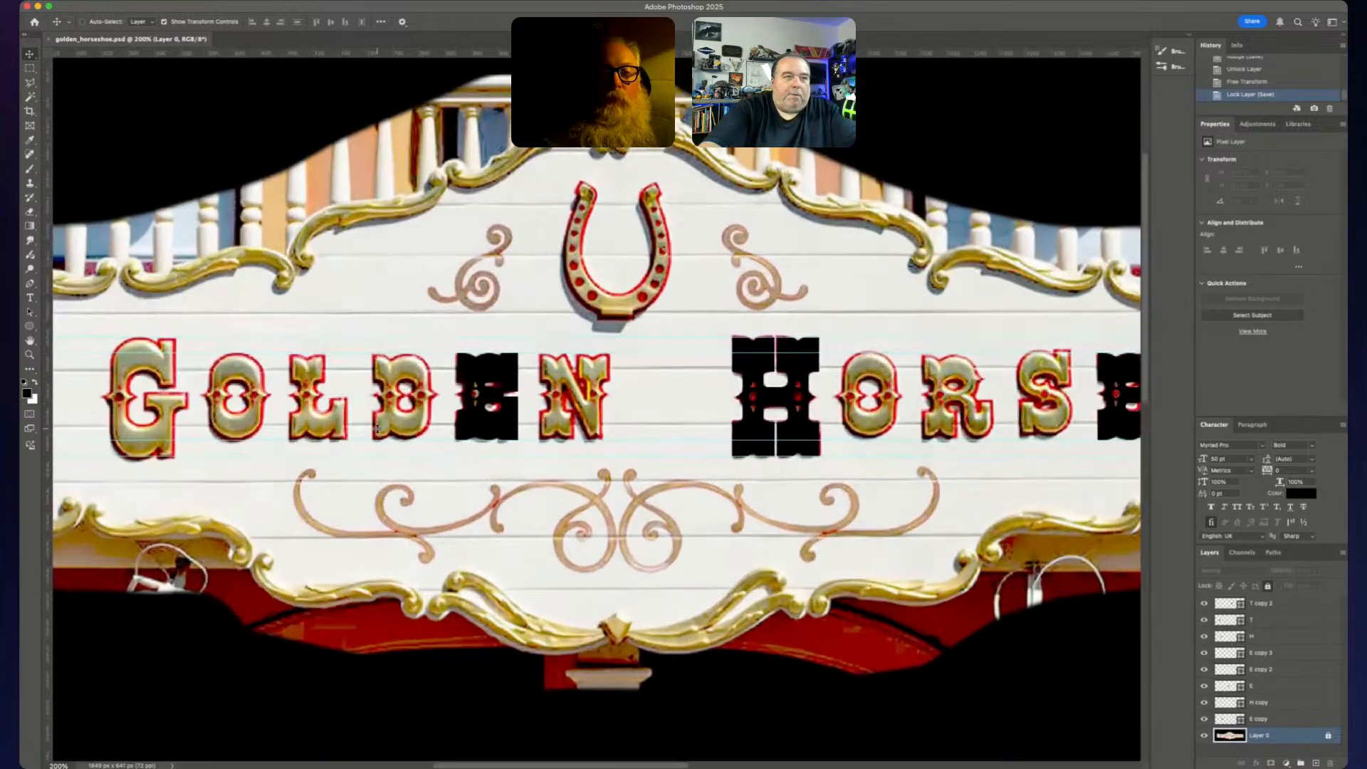
left_click(380, 433)
scroll(437, 572, "left", 3)
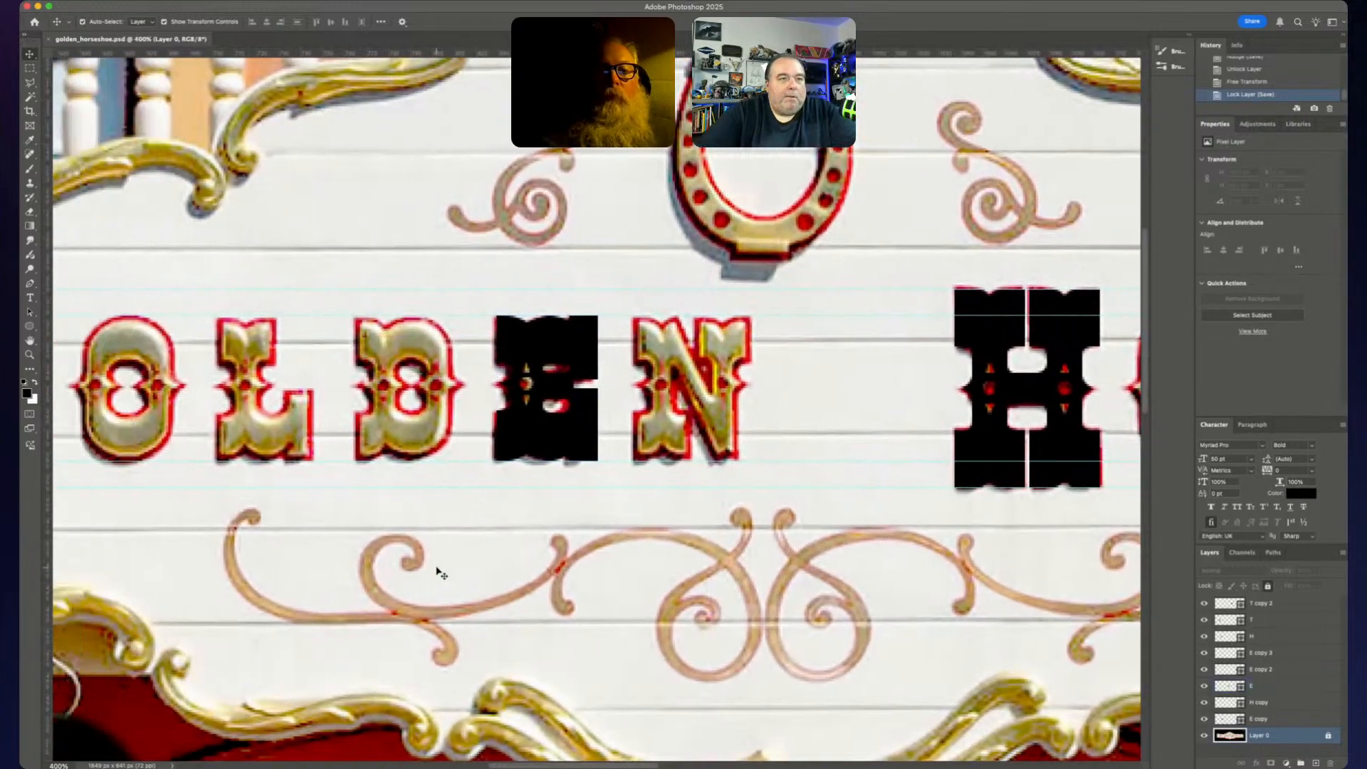
scroll(436, 571, "right", 1)
scroll(436, 571, "down", 3)
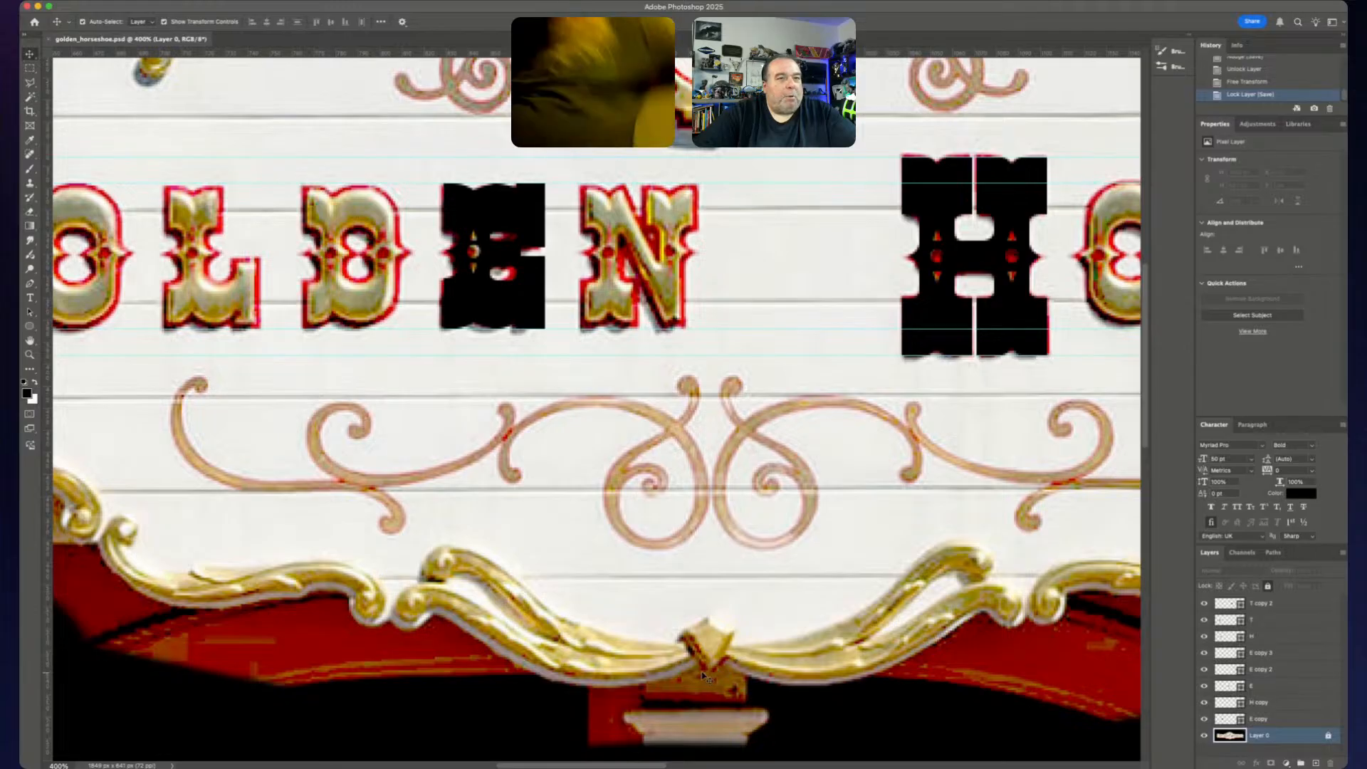
scroll(726, 666, "up", 10)
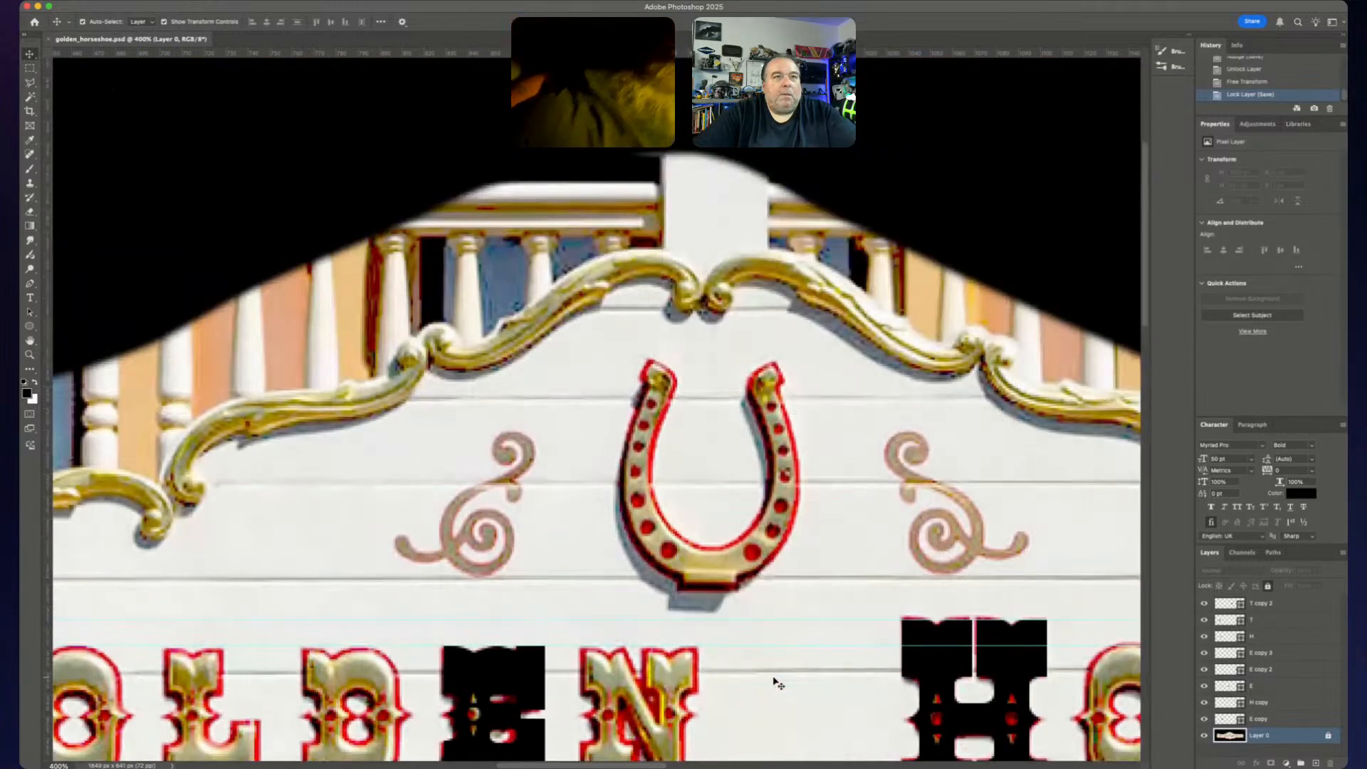
key("super+minus")
key("super+minus")
key("super+minus")
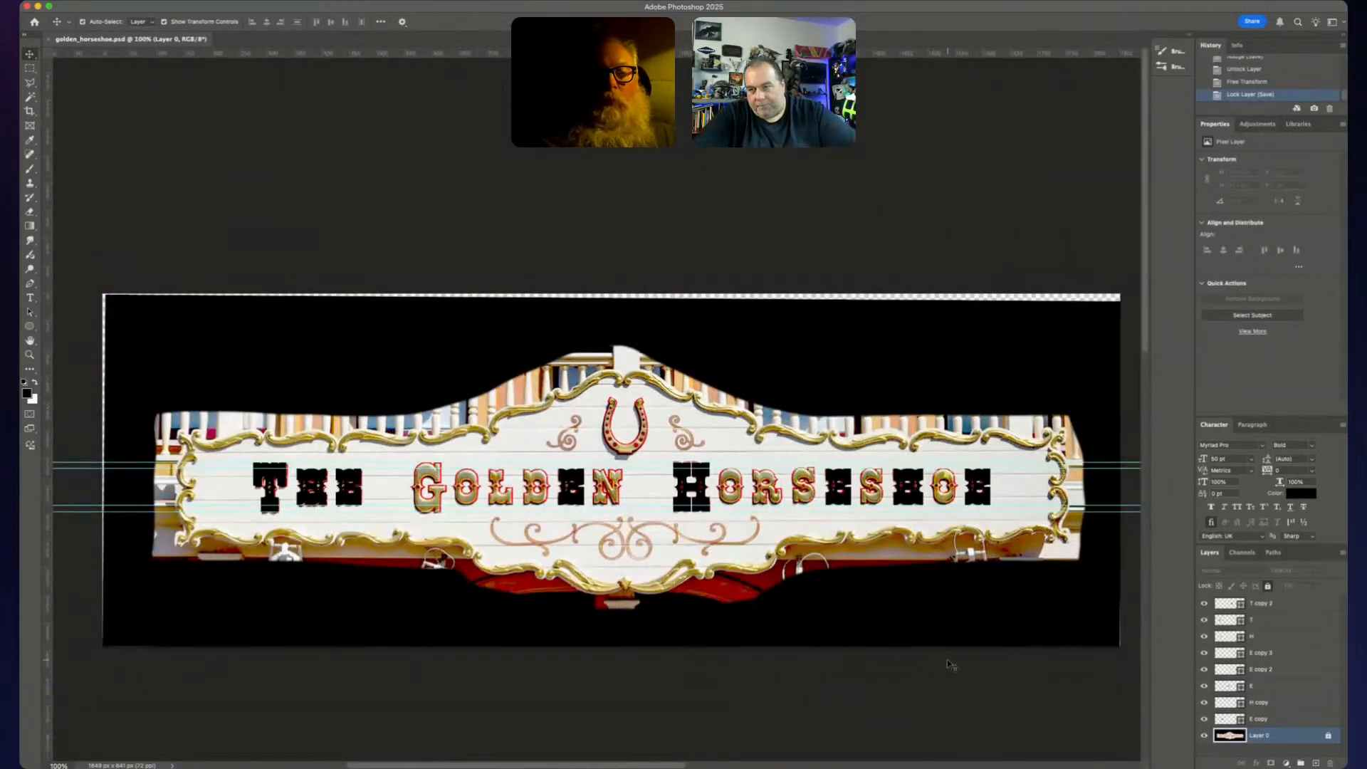
left_click(1278, 686)
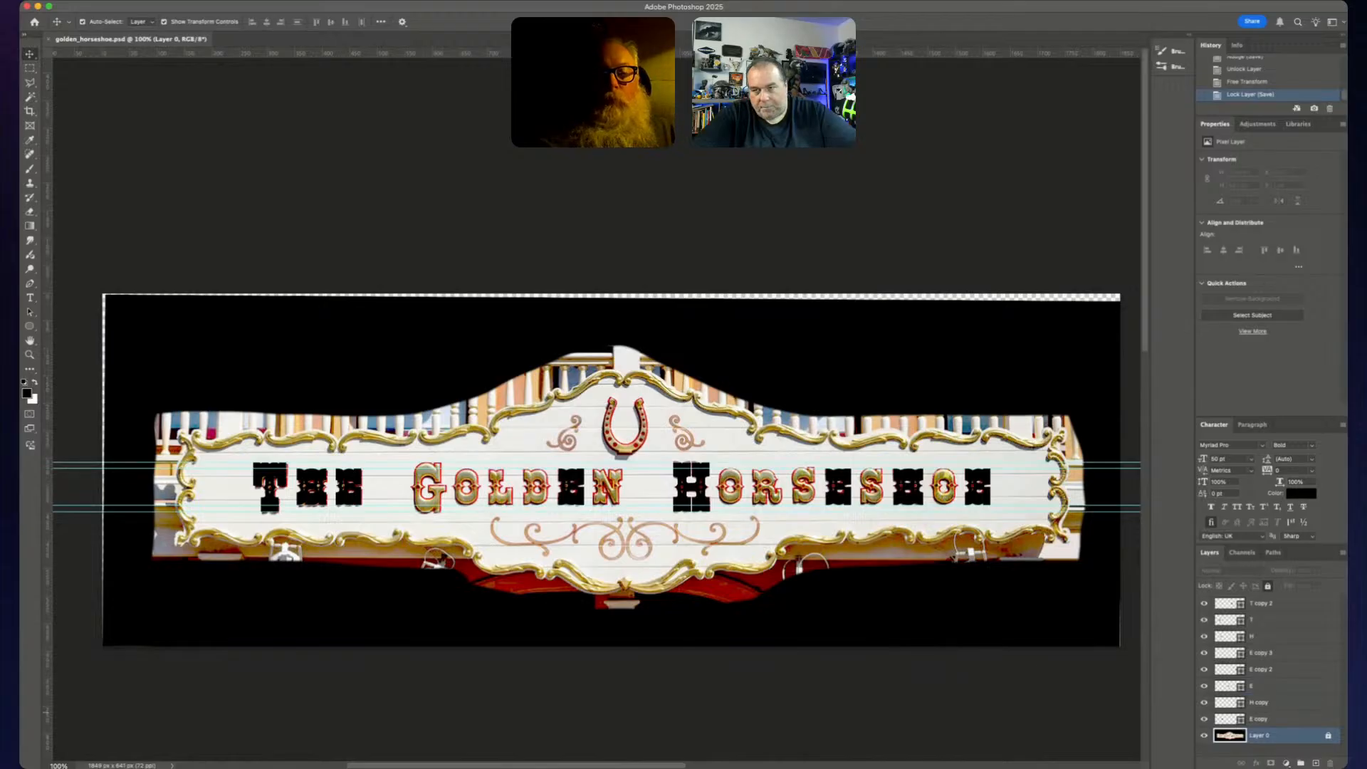